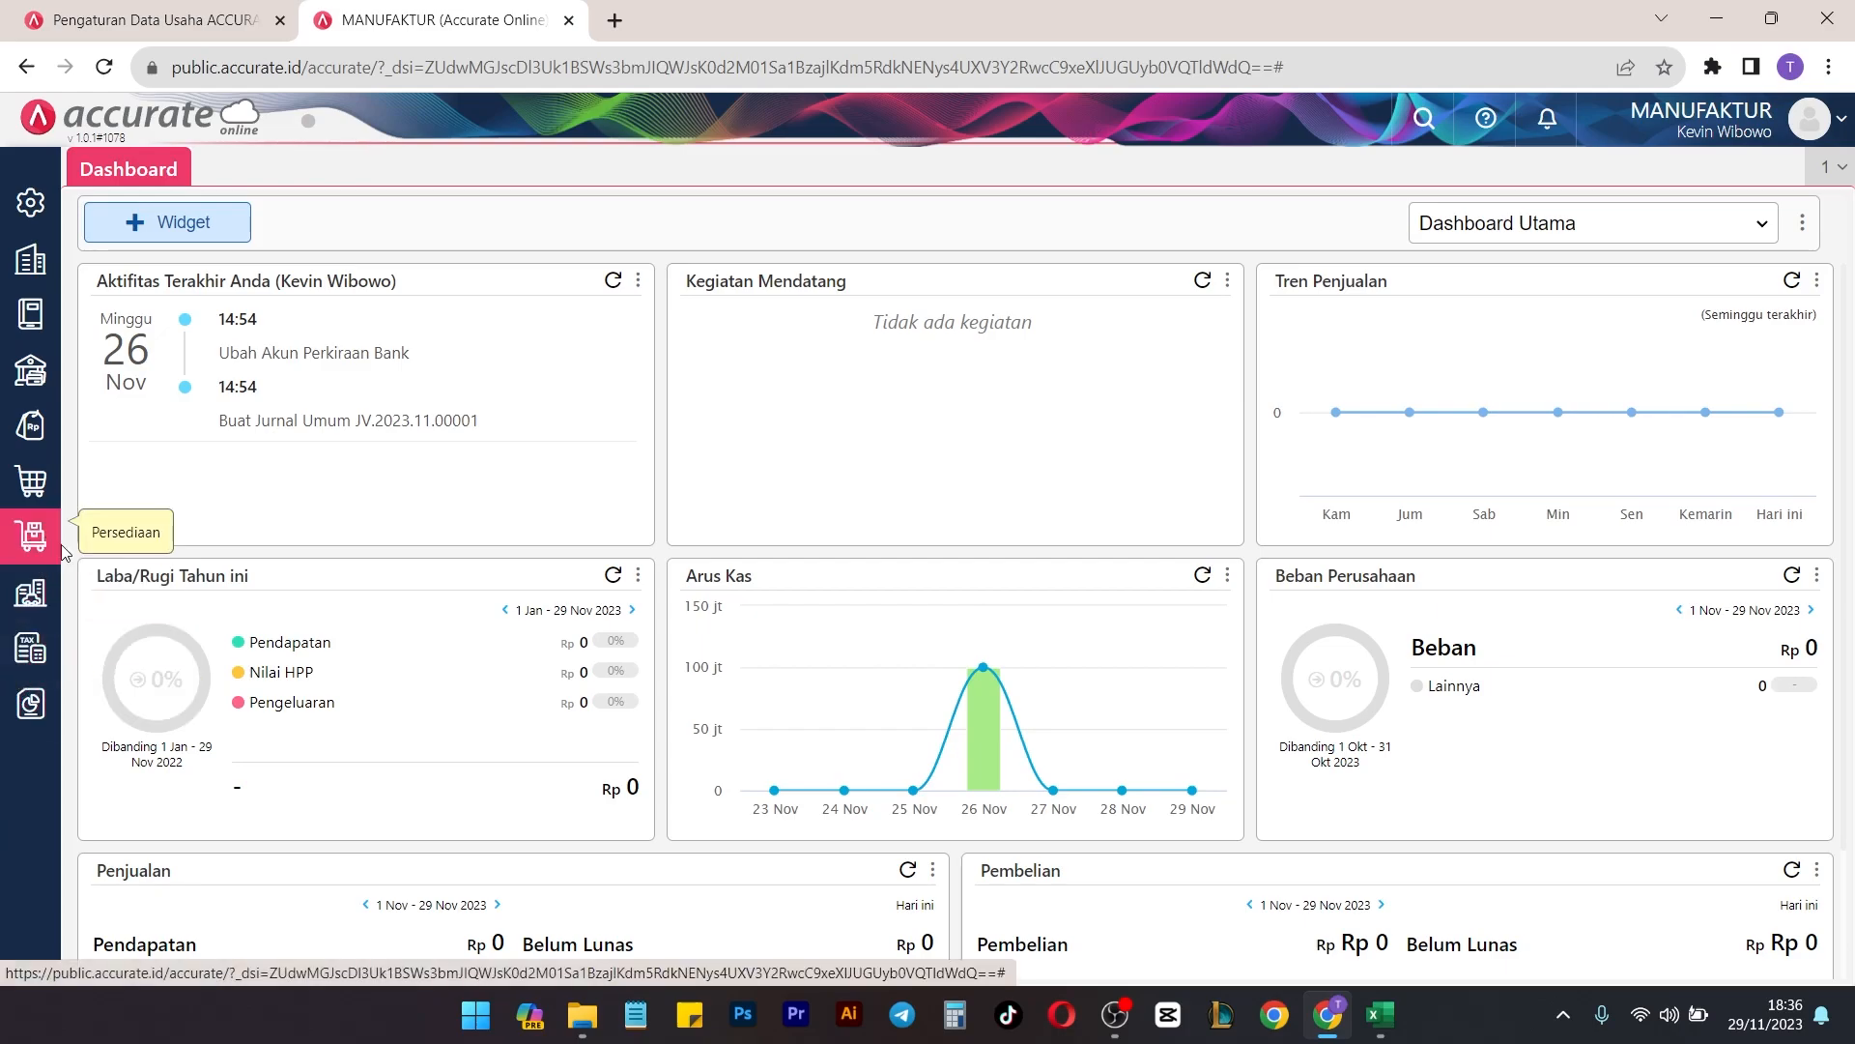
Install the Accurate Manufaktur add-on from the Accurate Store and display the functions of the new Manufaktur module.
left_click(7, 222)
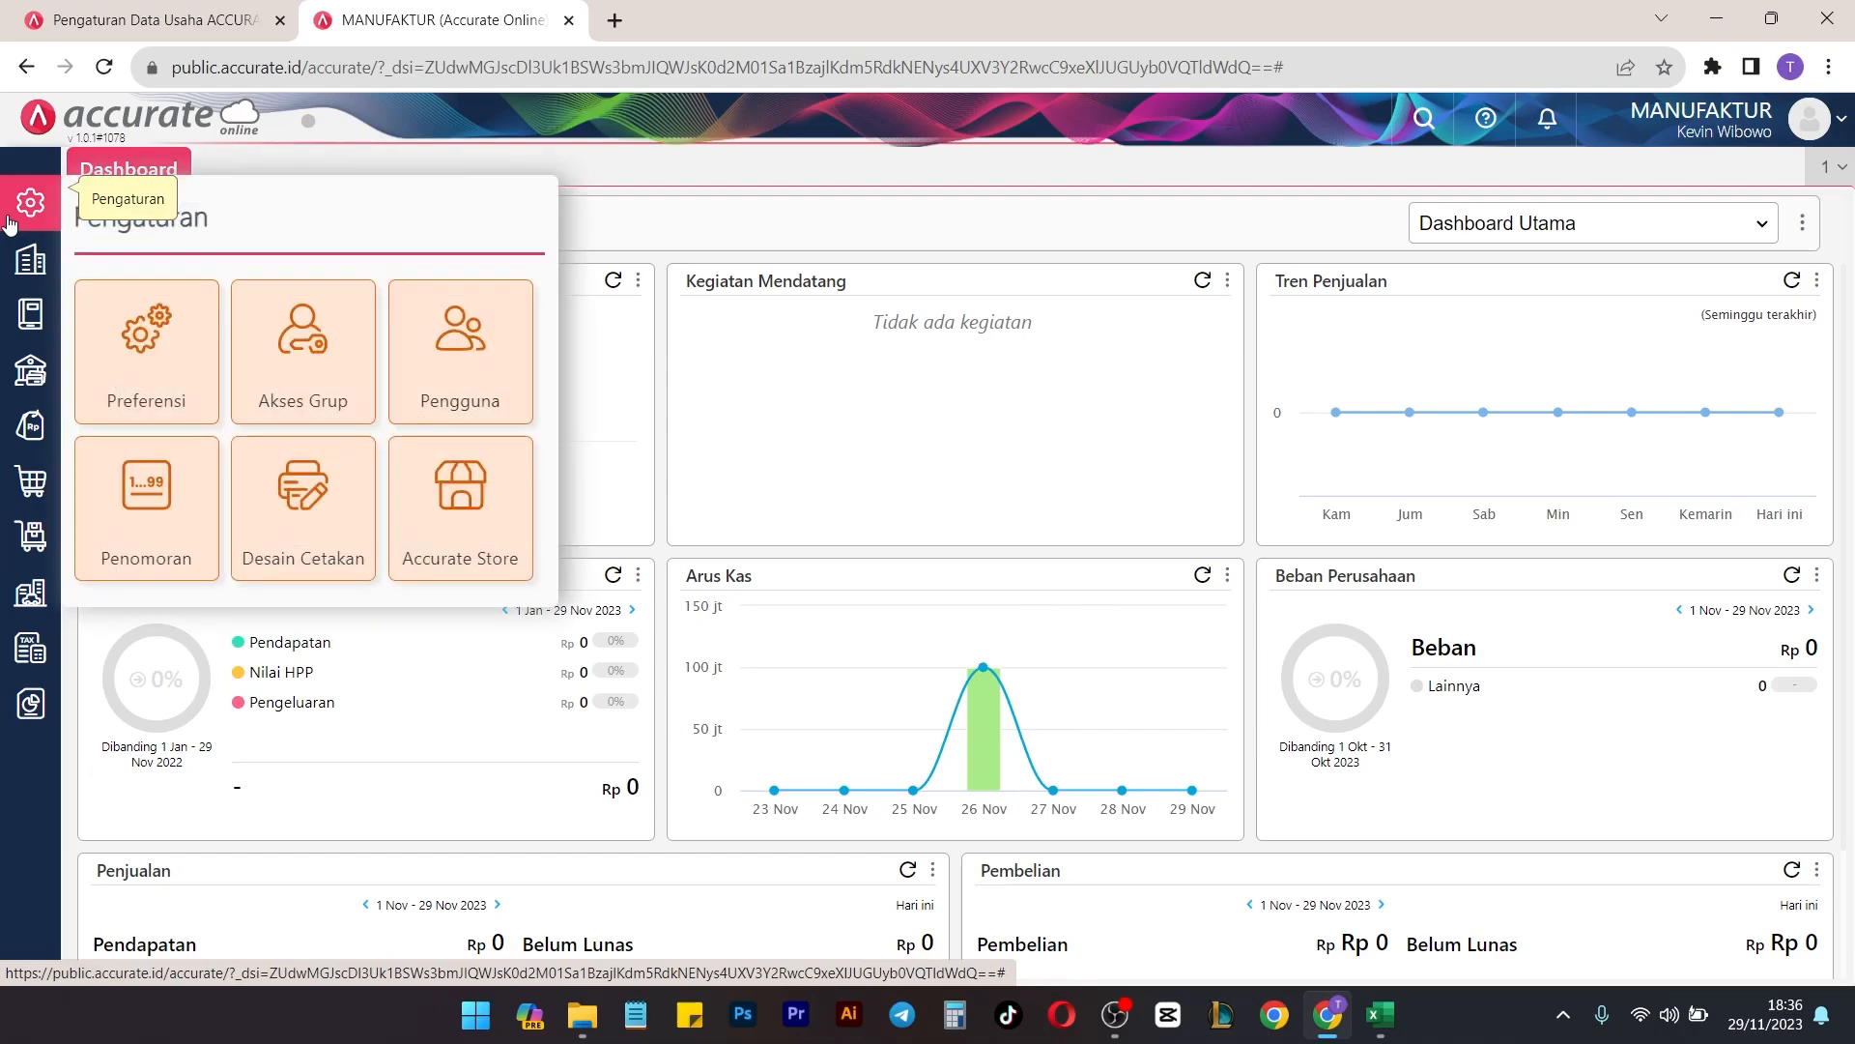
left_click(459, 534)
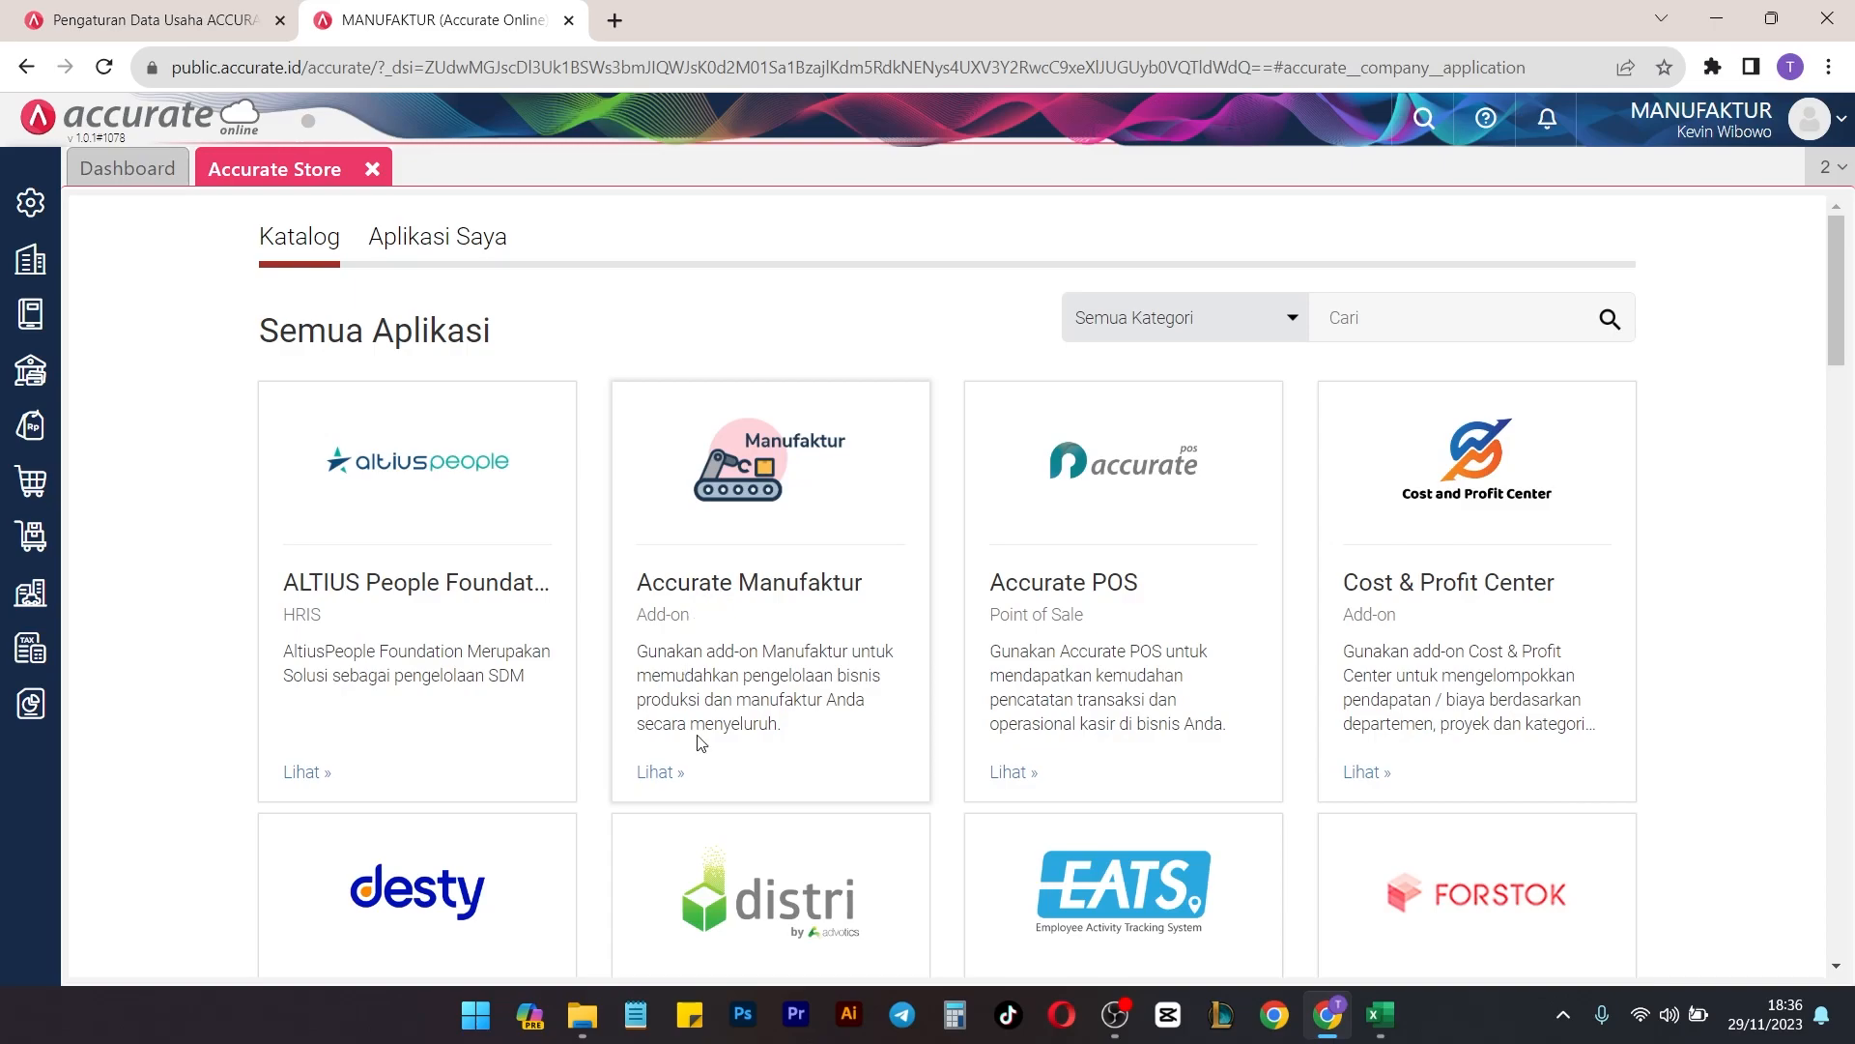
left_click(674, 771)
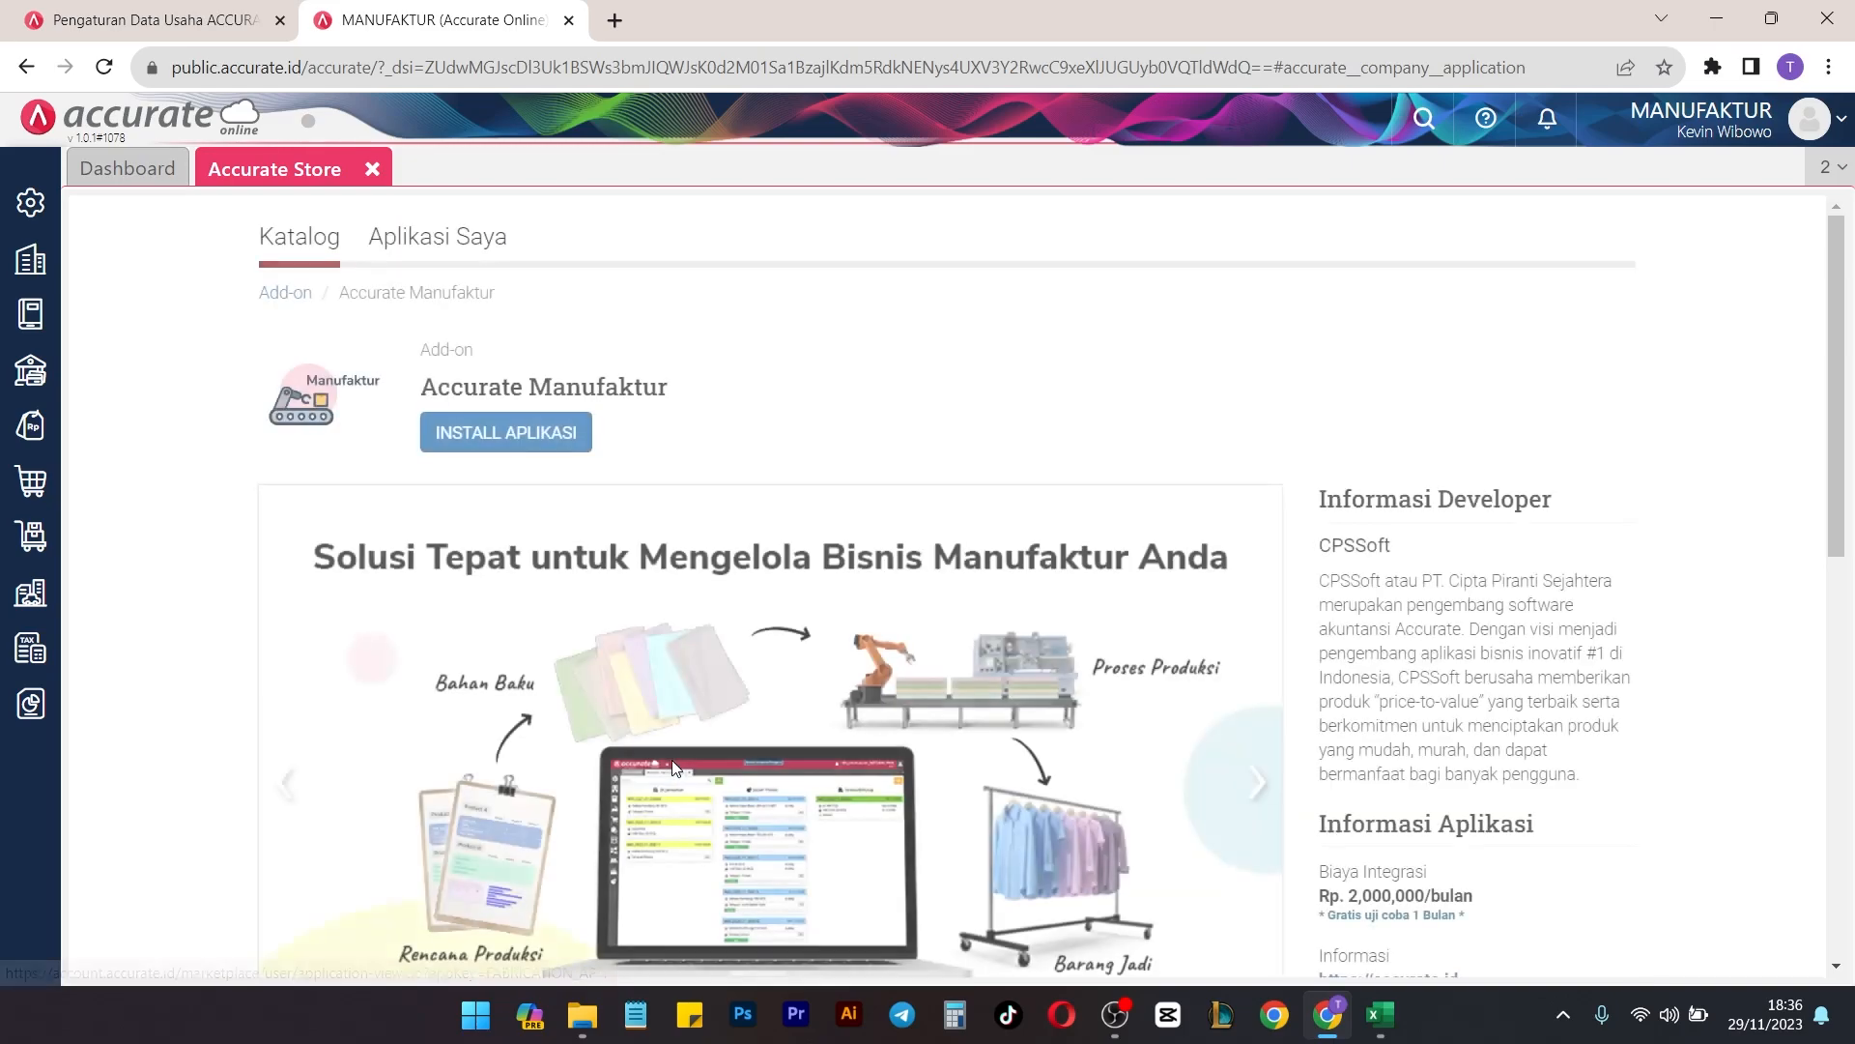
left_click(511, 433)
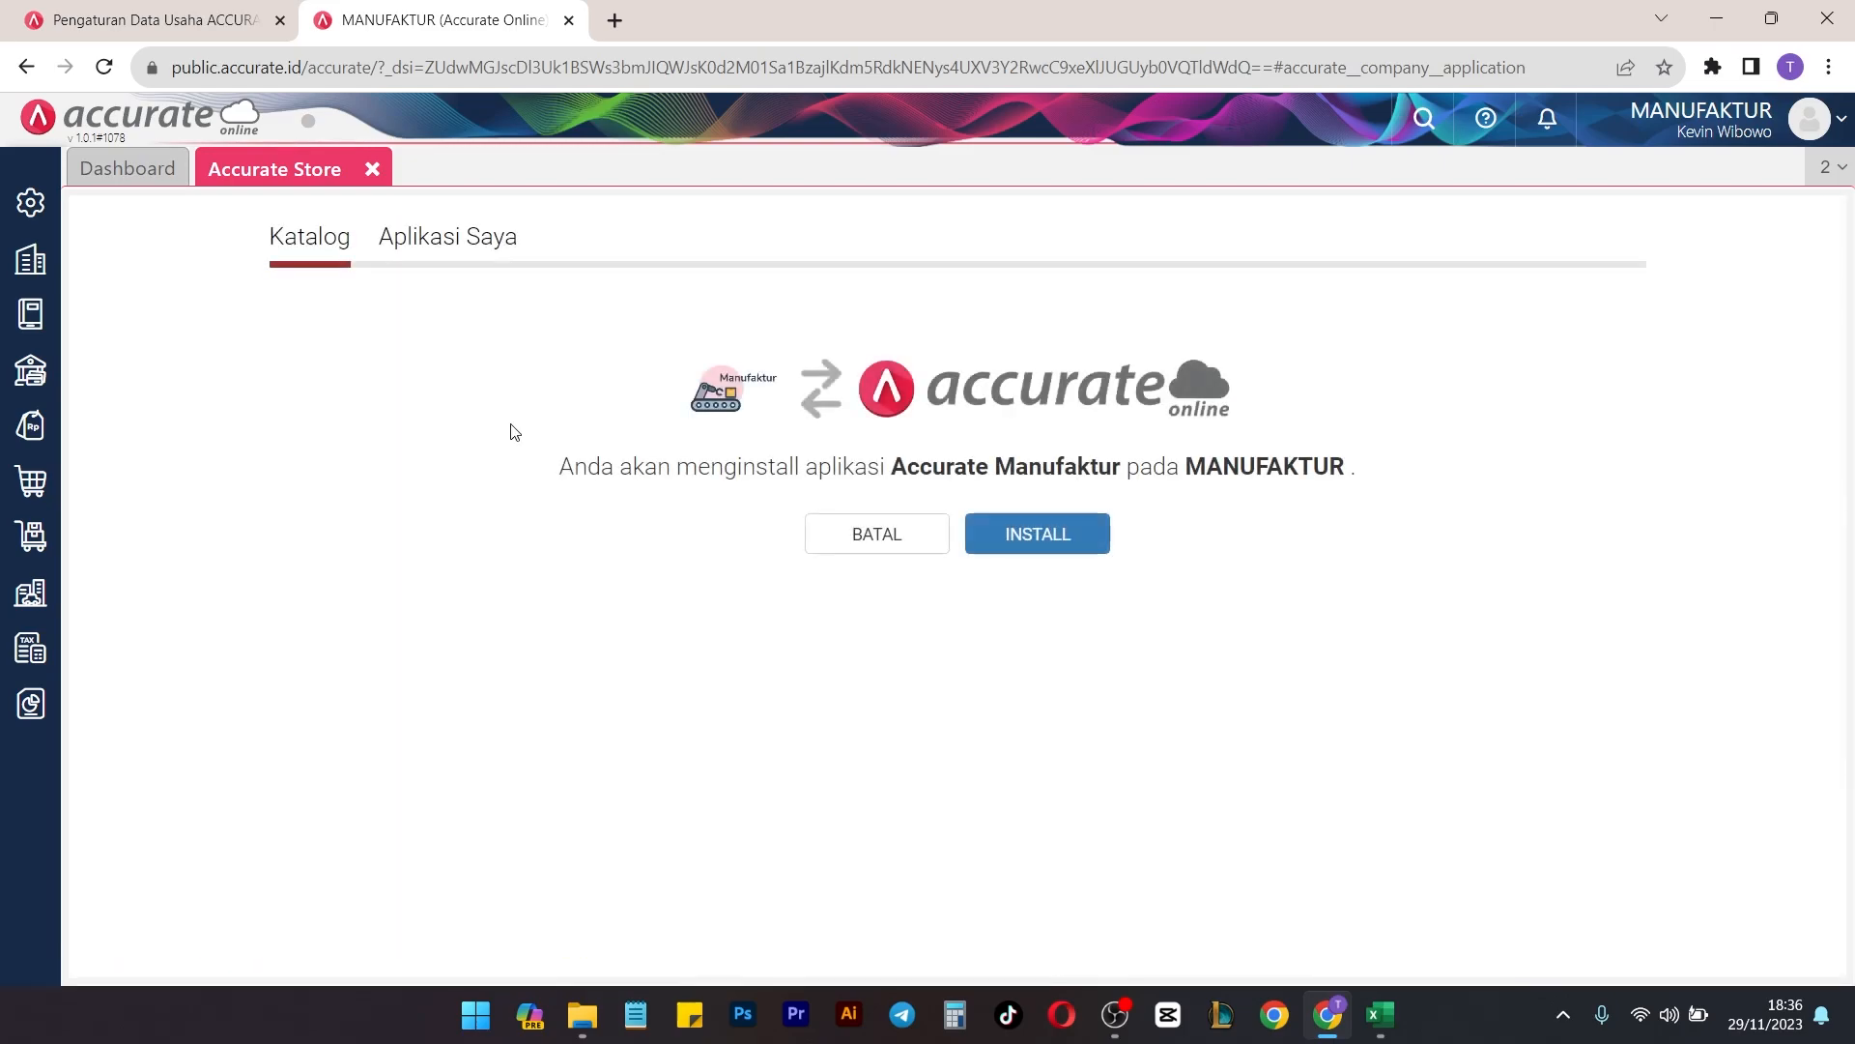
left_click(1041, 531)
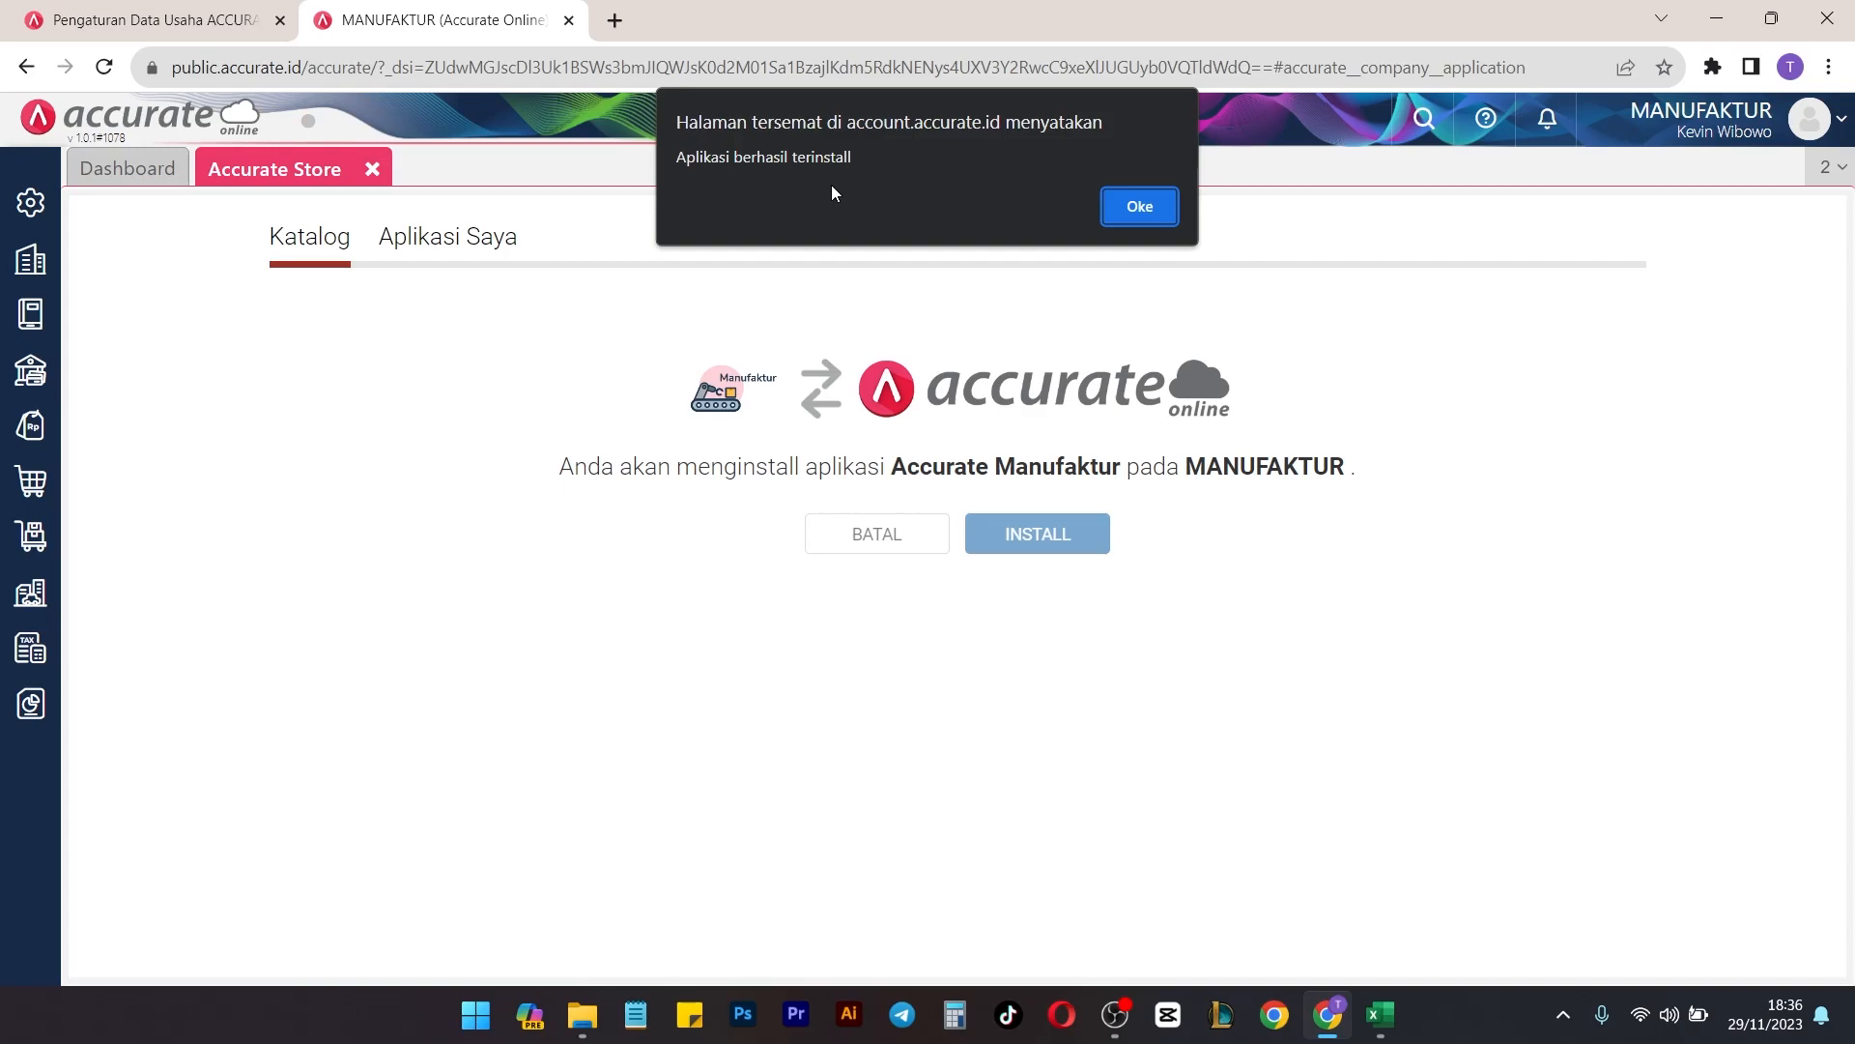
left_click(1137, 207)
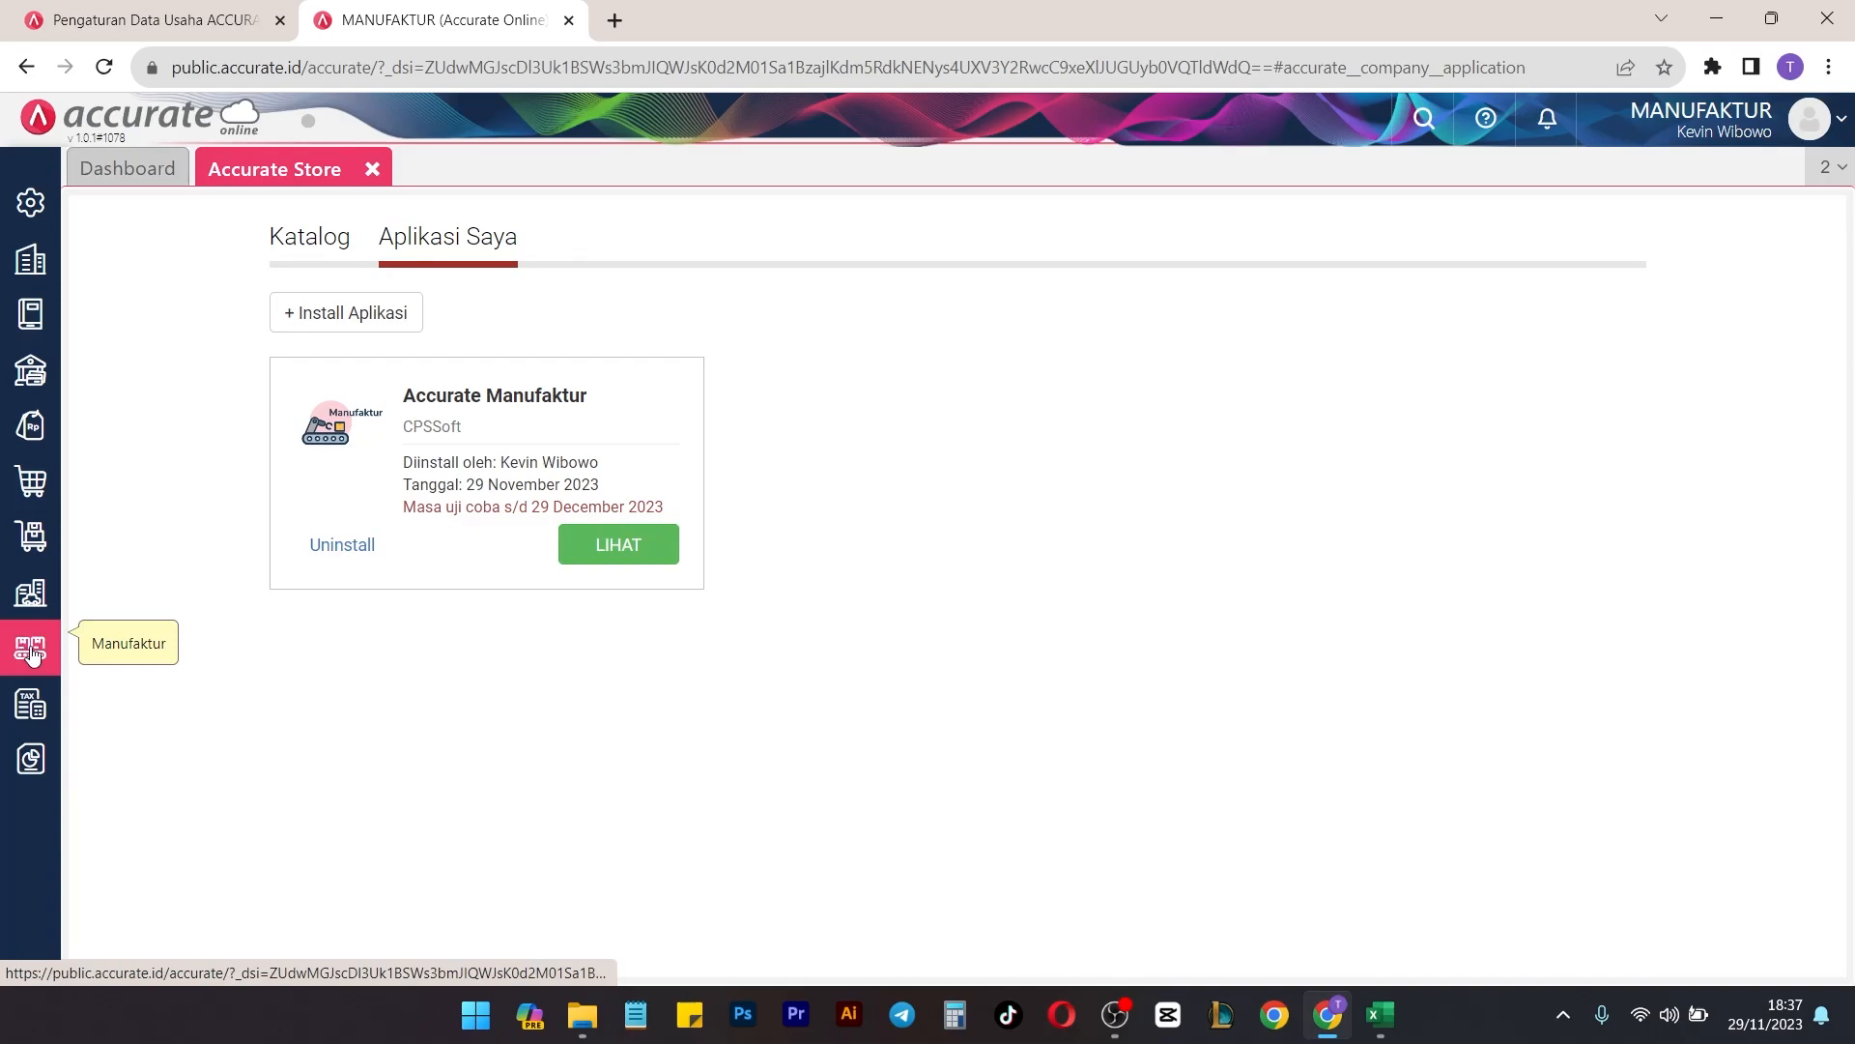
left_click(30, 653)
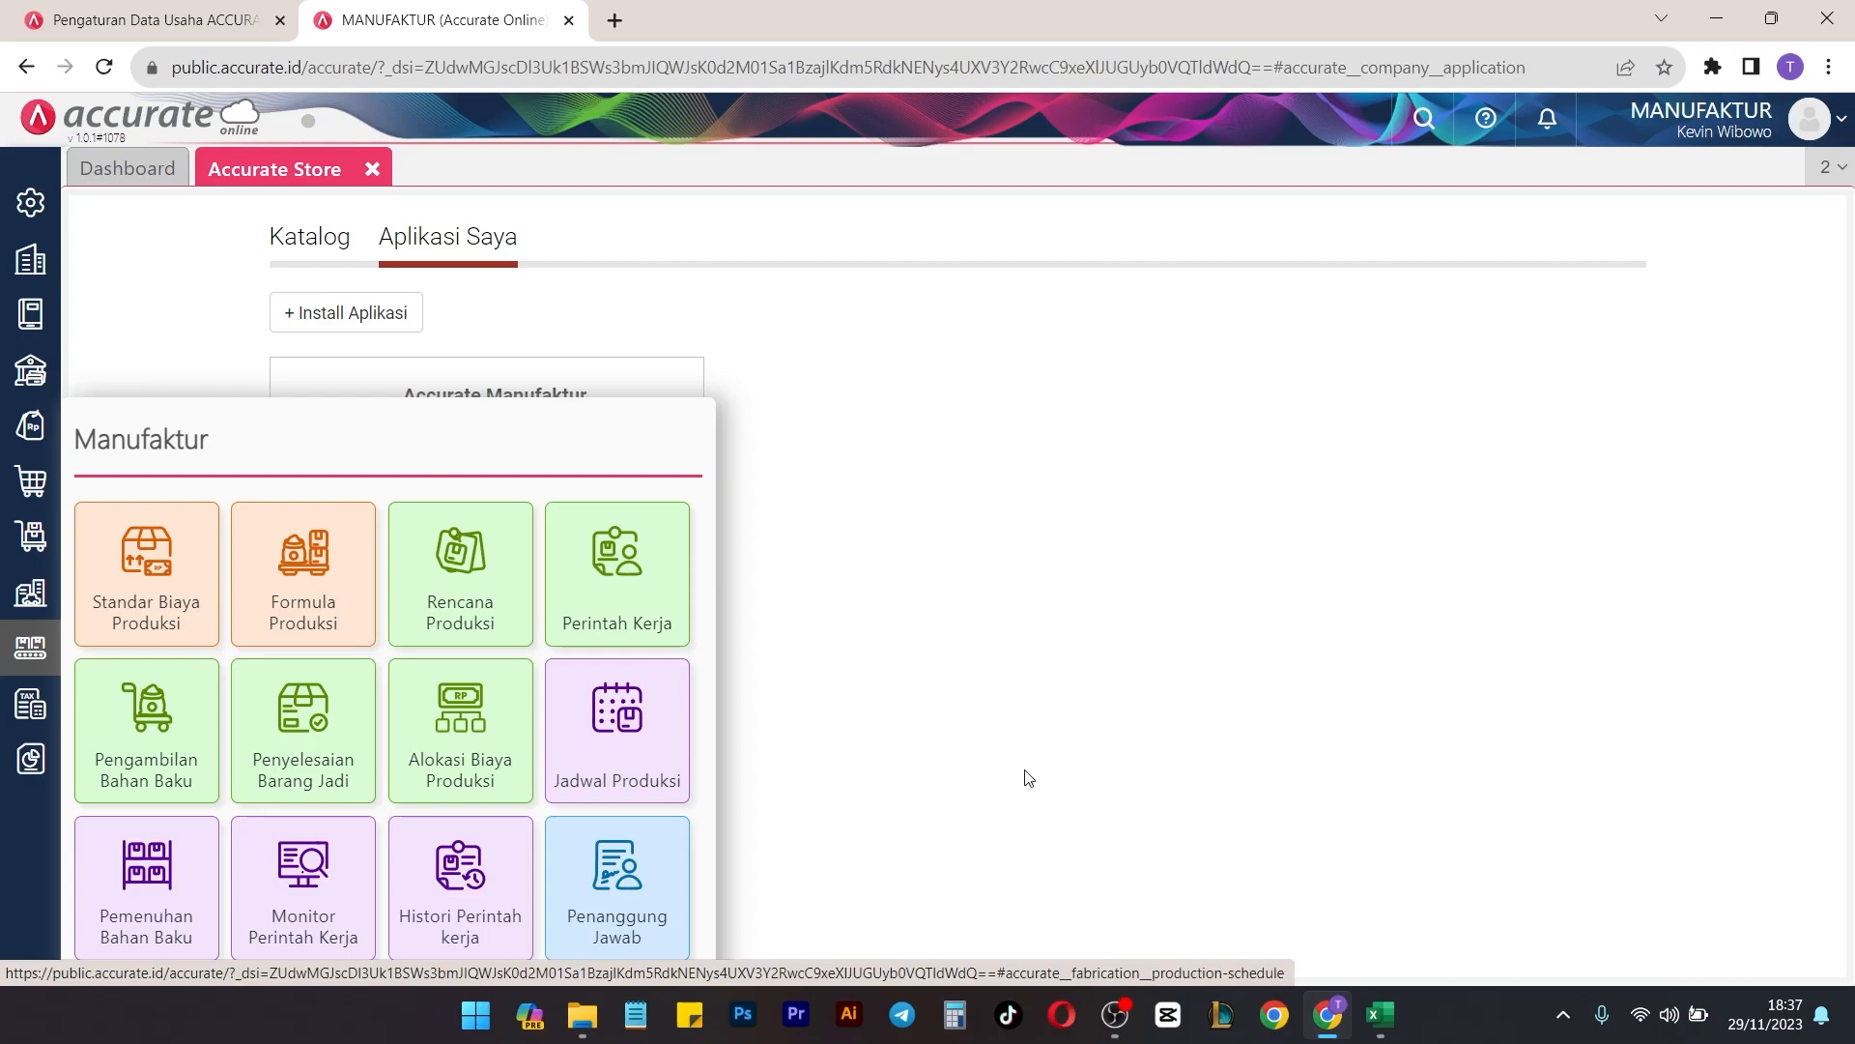
Switch to Excel and examine the accounts and account types listed in the Akun Perkiraan table of Book1.xlsx.
left_click(1391, 1029)
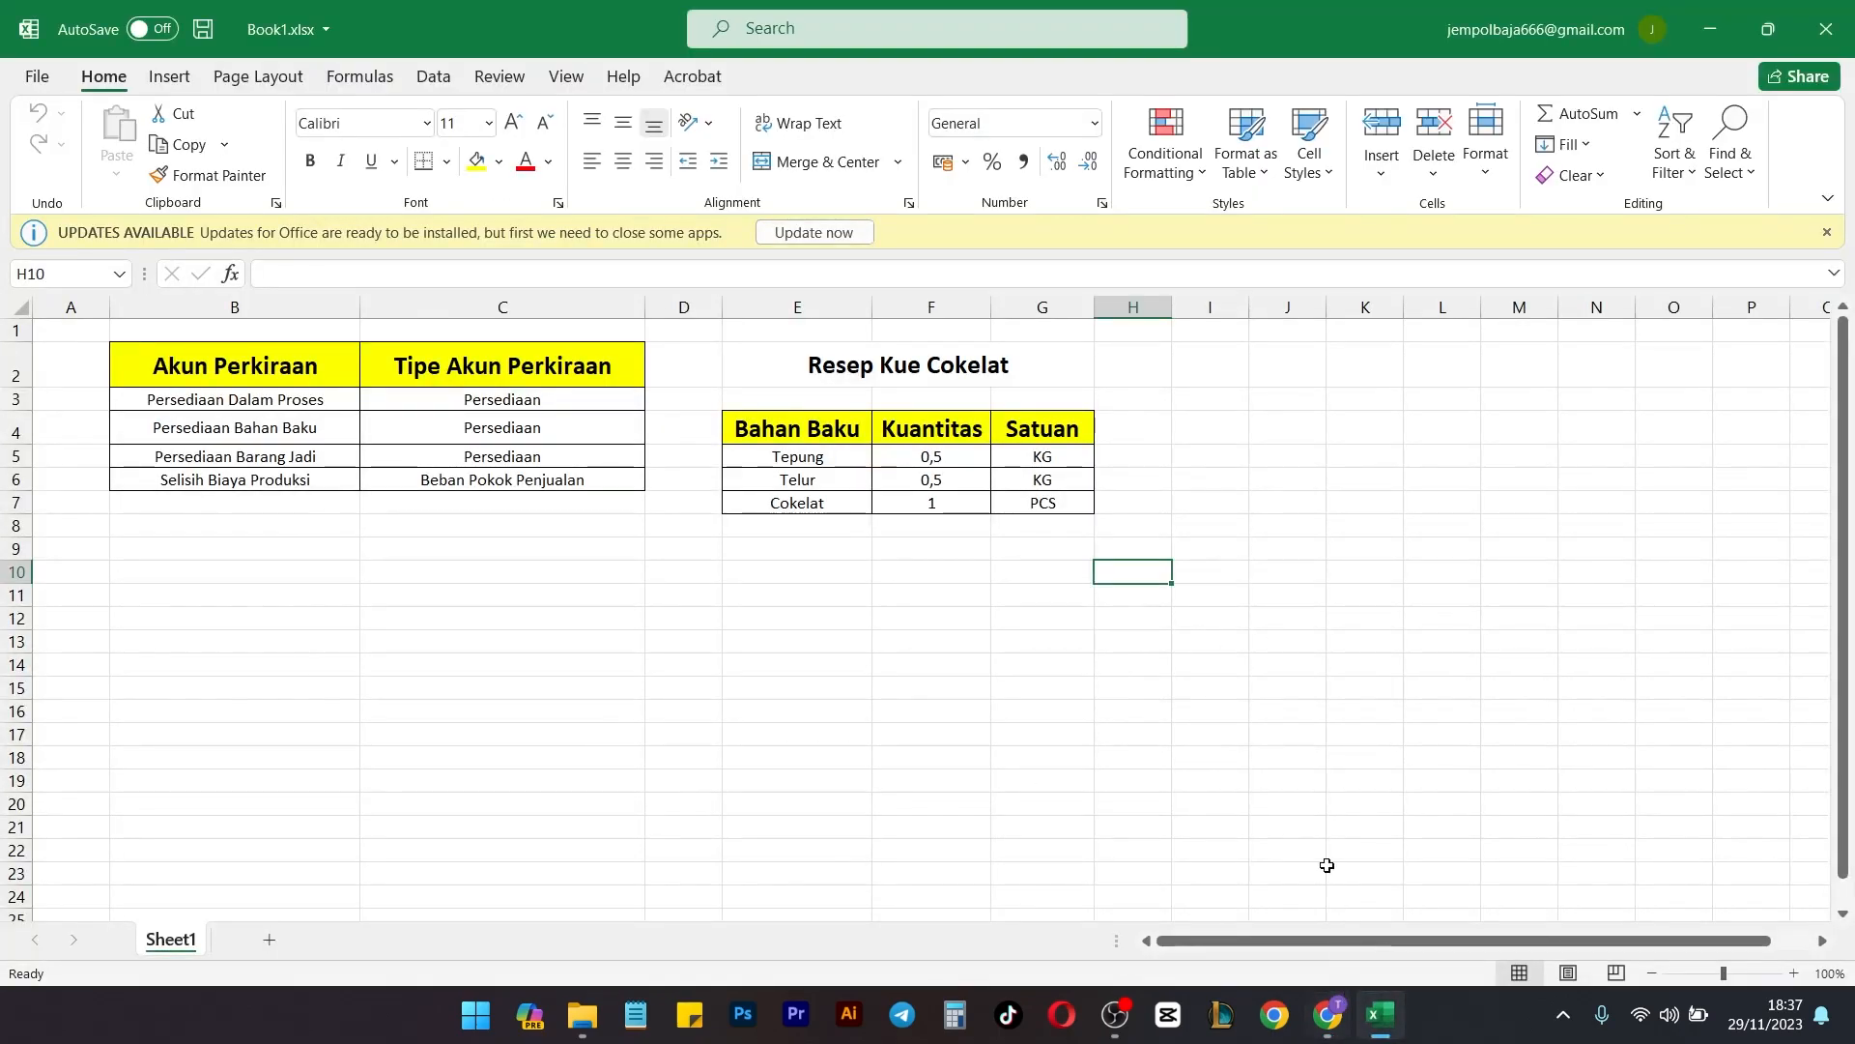
left_click(473, 606)
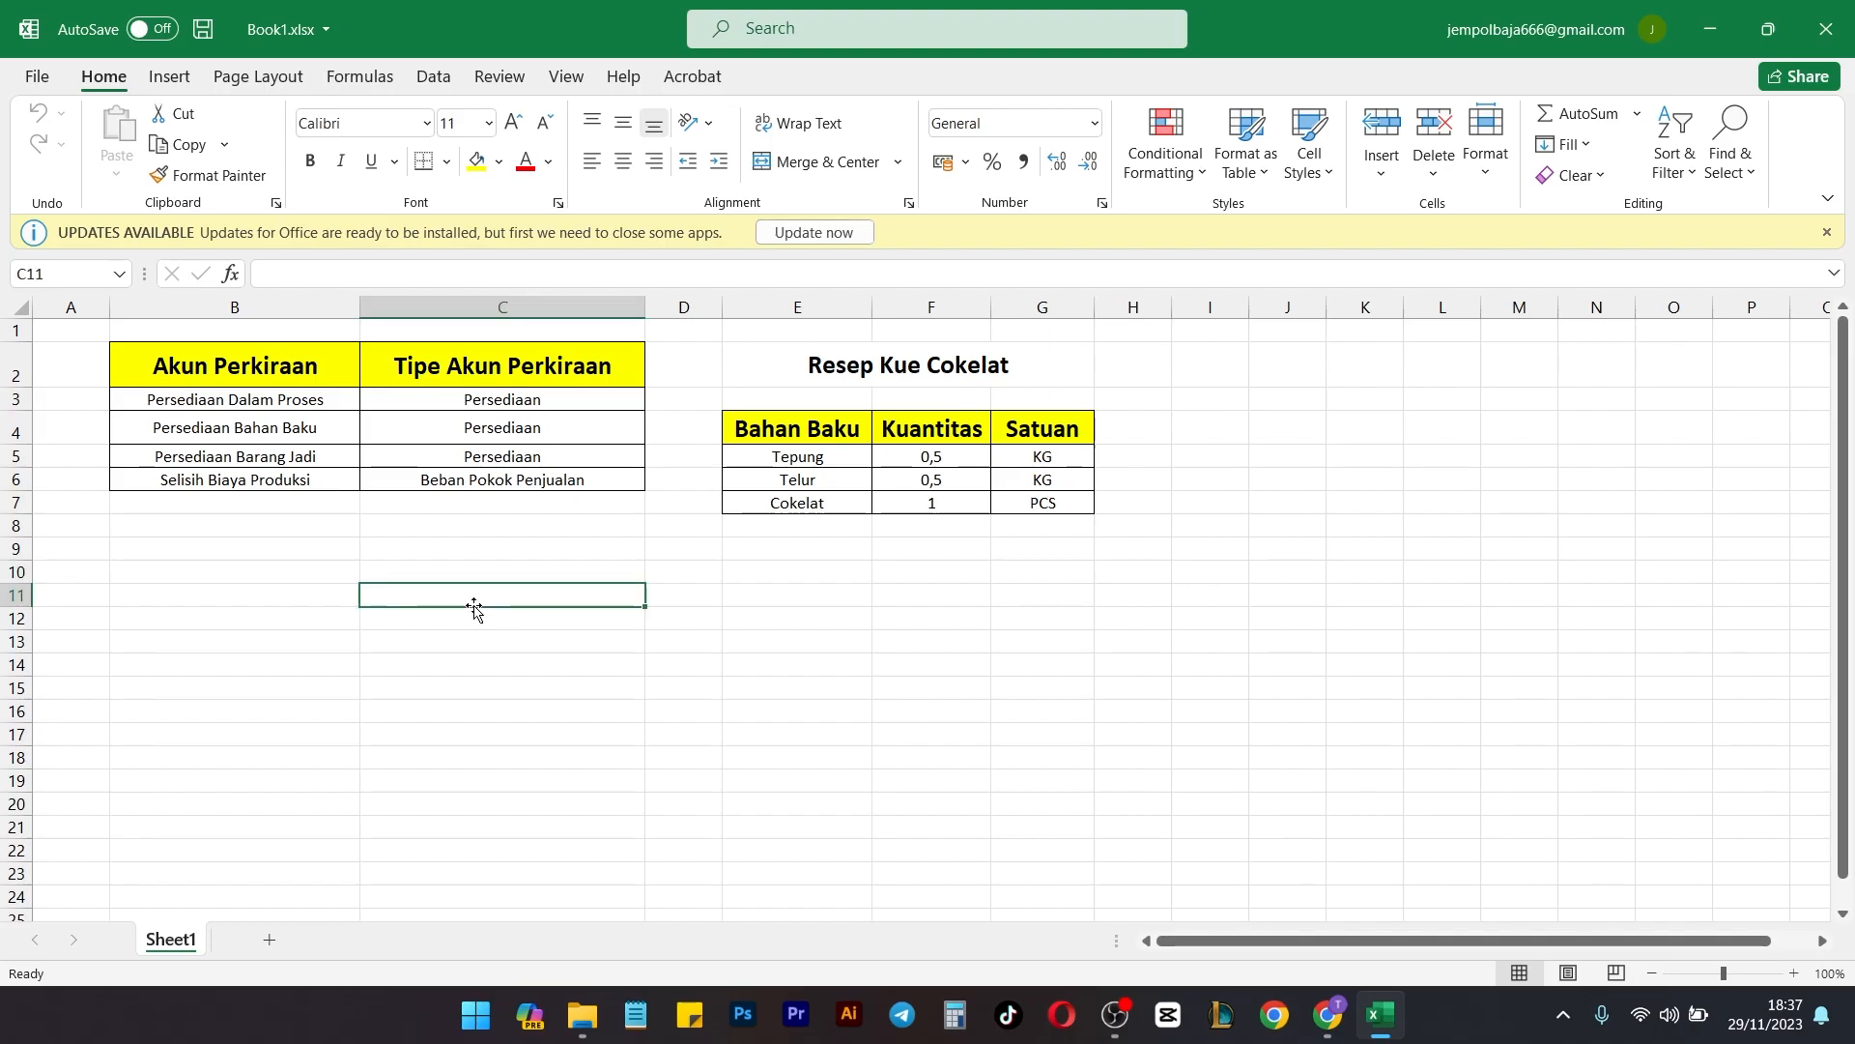
left_click_drag(240, 396, 498, 429)
left_click(493, 550)
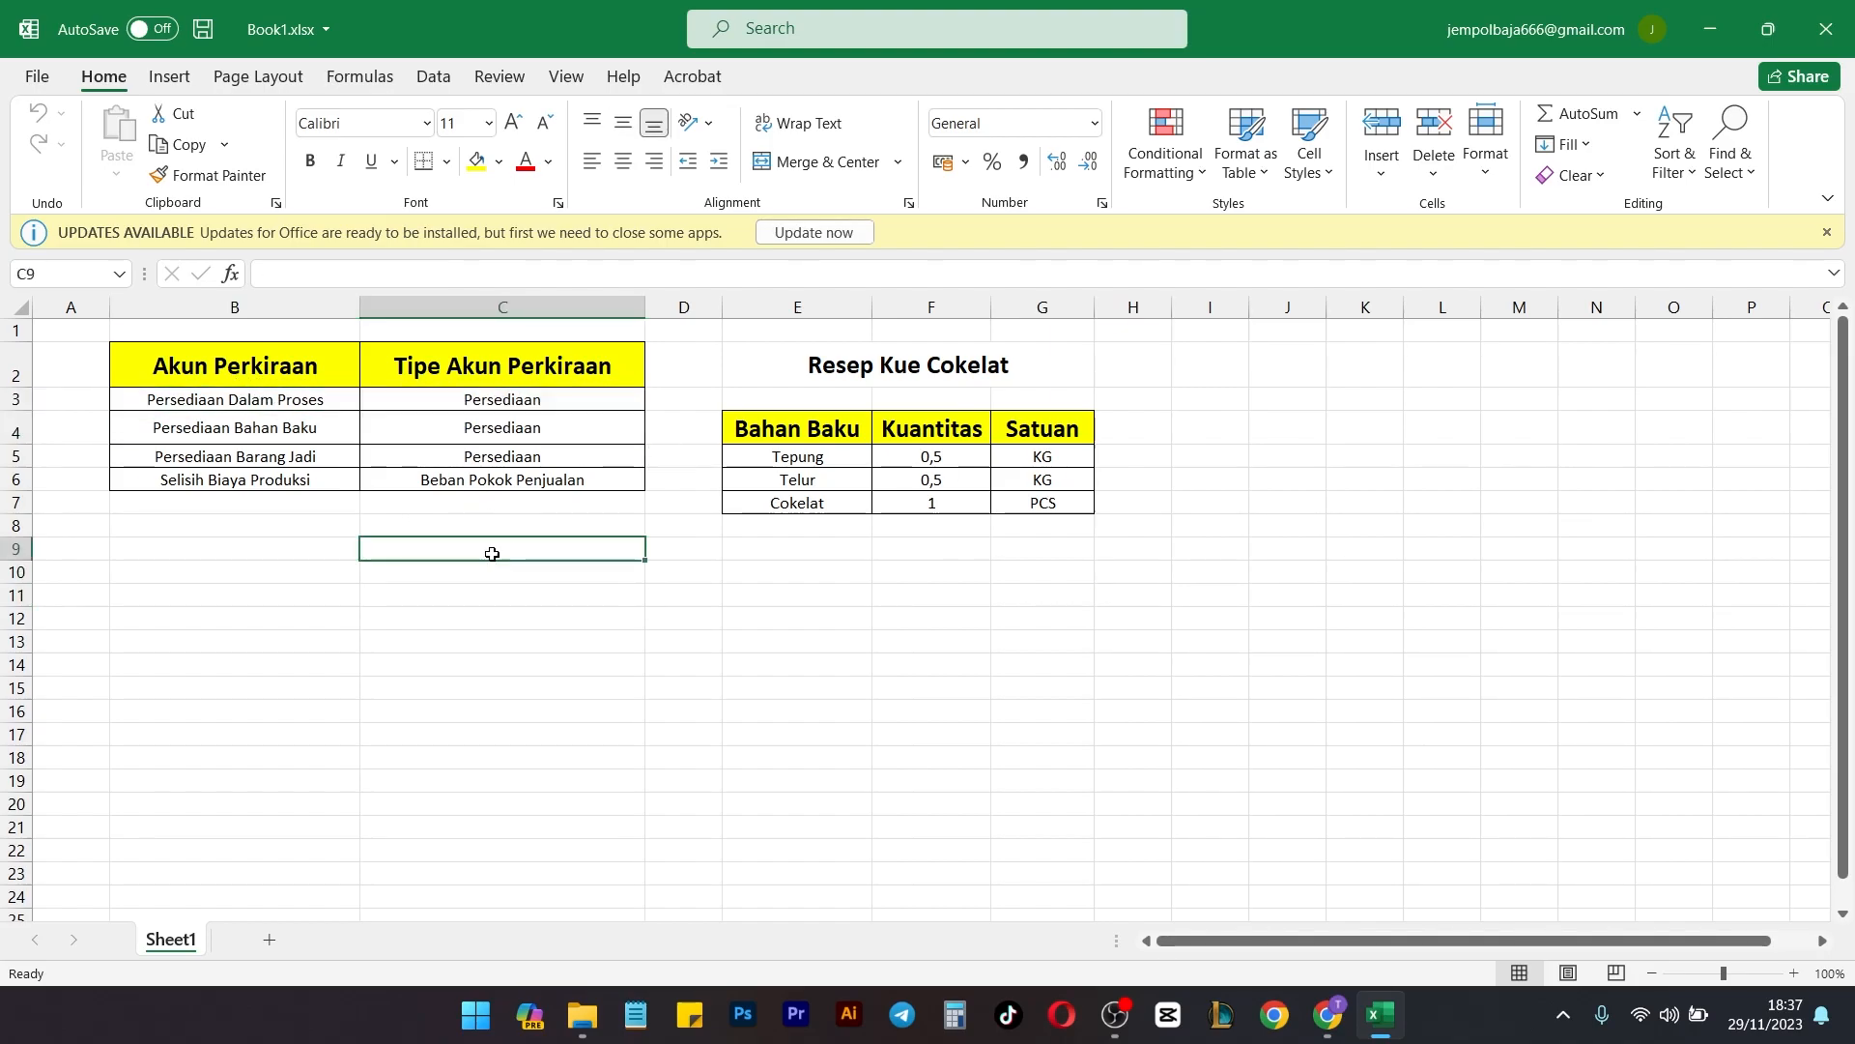
left_click(488, 398)
left_click_drag(488, 397, 493, 473)
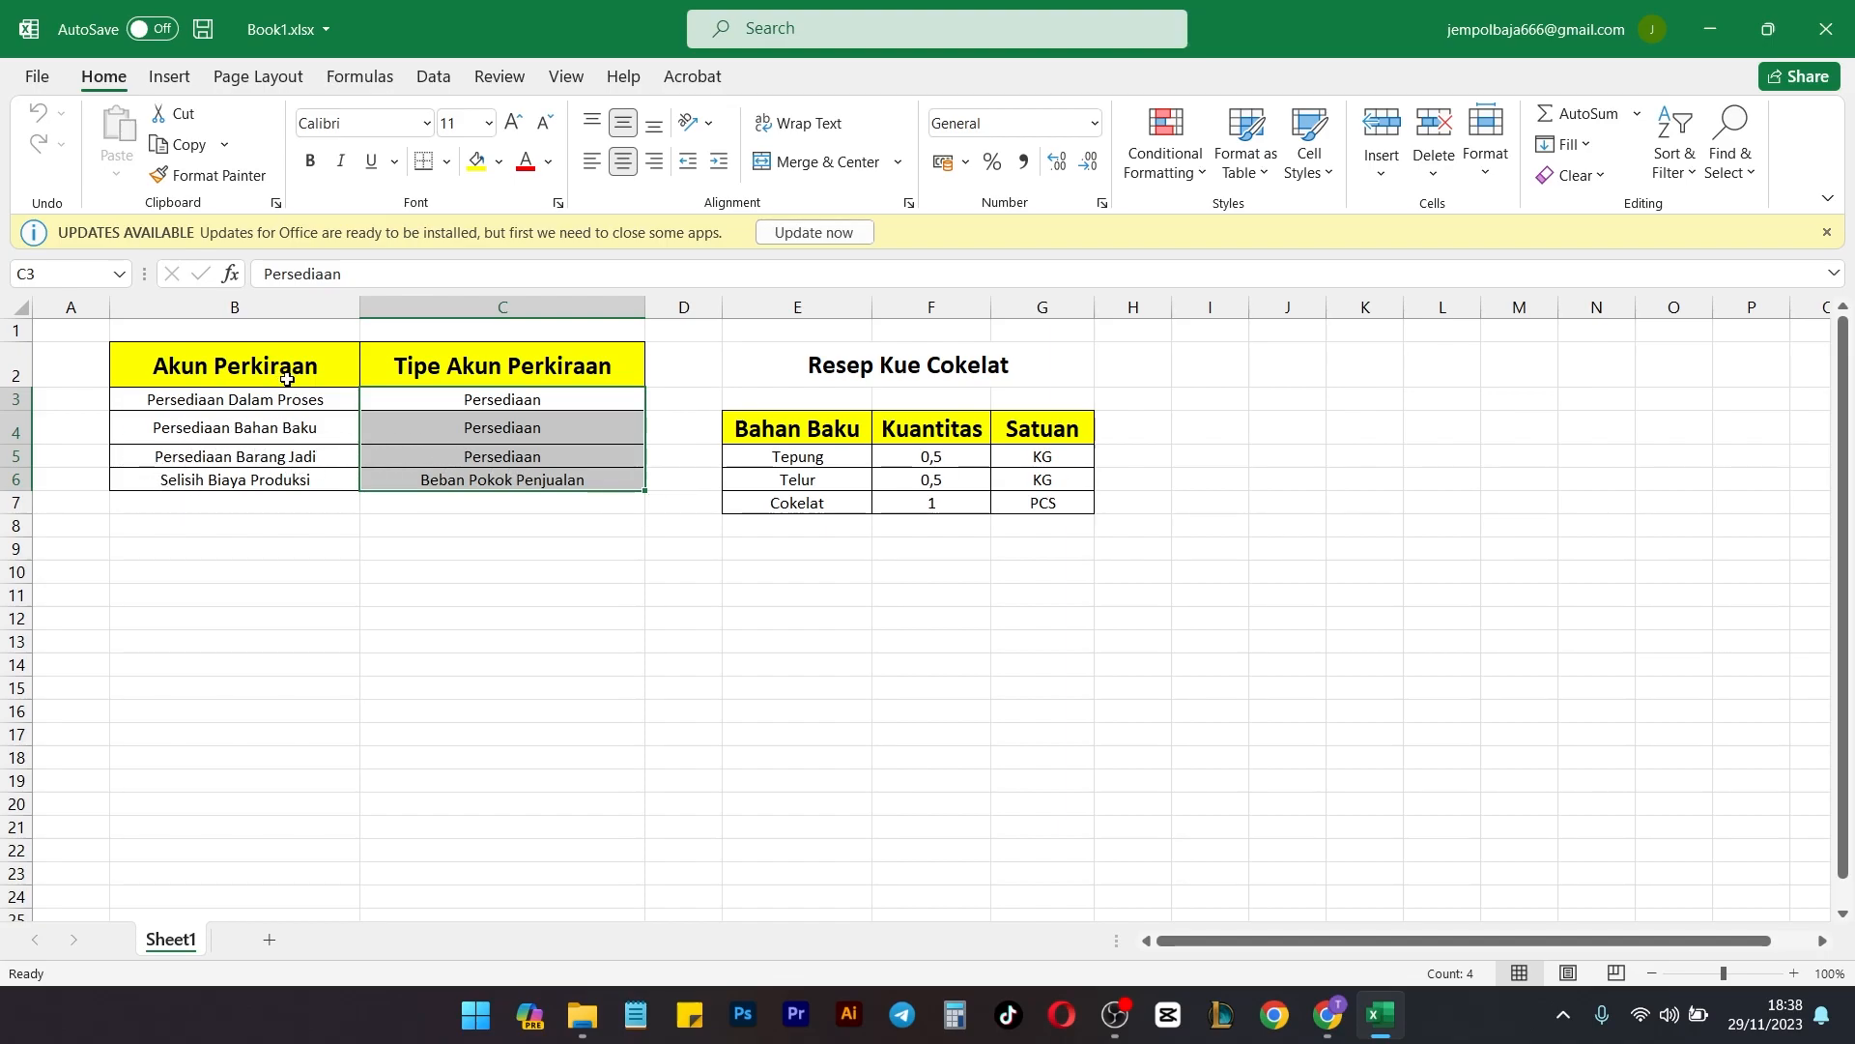
left_click(475, 481)
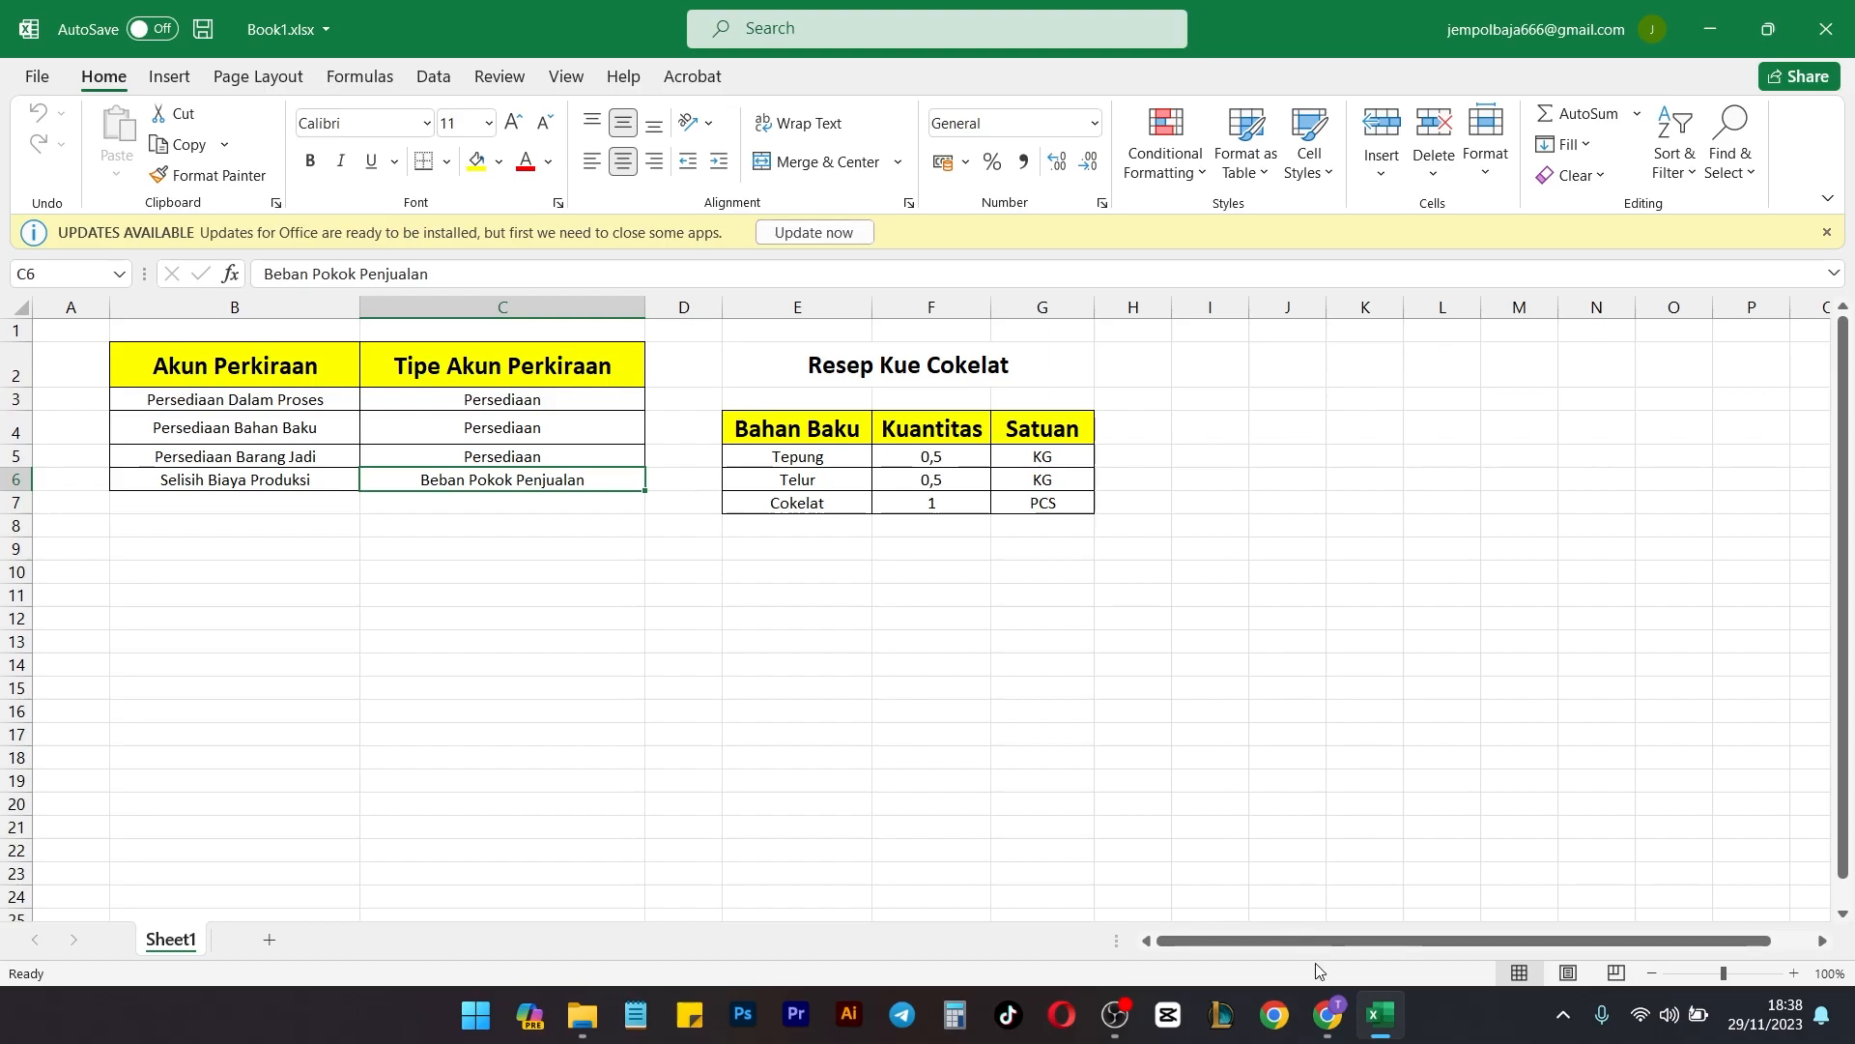
Switch back to Accurate Online in Chrome and close the Accurate Store page.
left_click(1328, 1014)
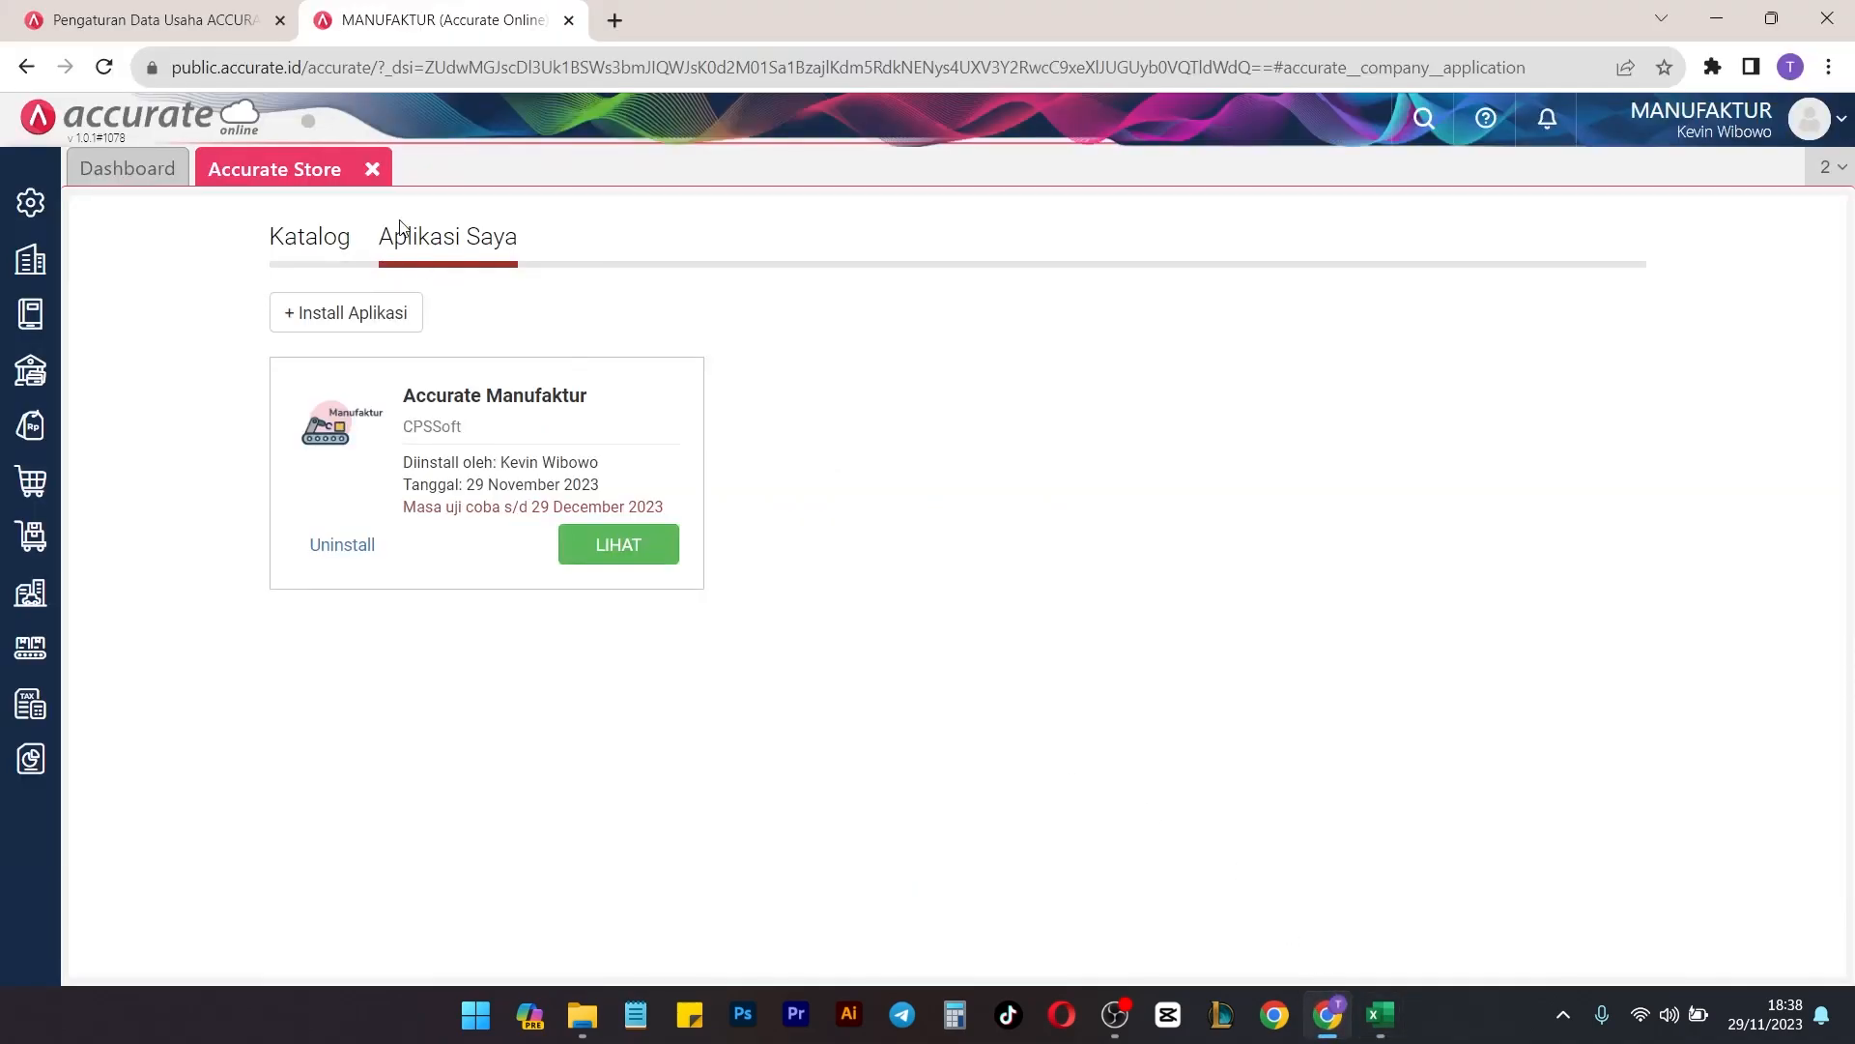
left_click(372, 169)
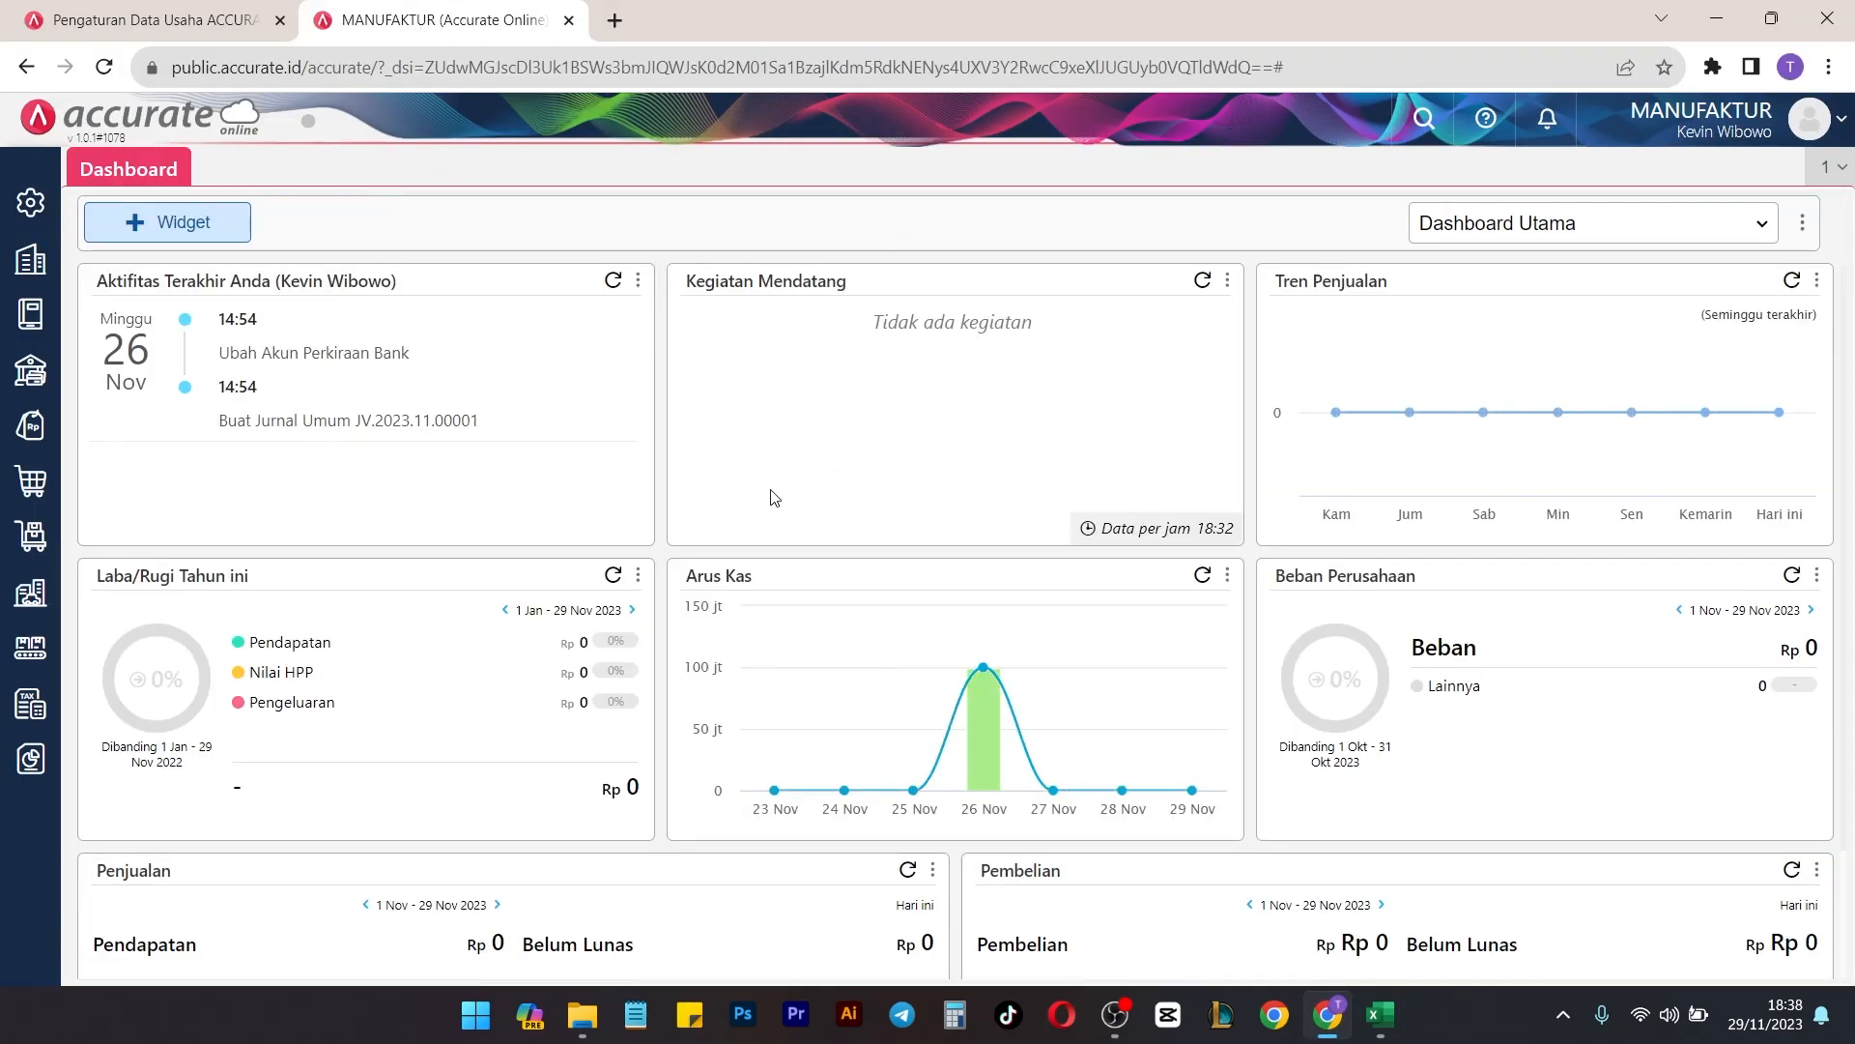
left_click(27, 343)
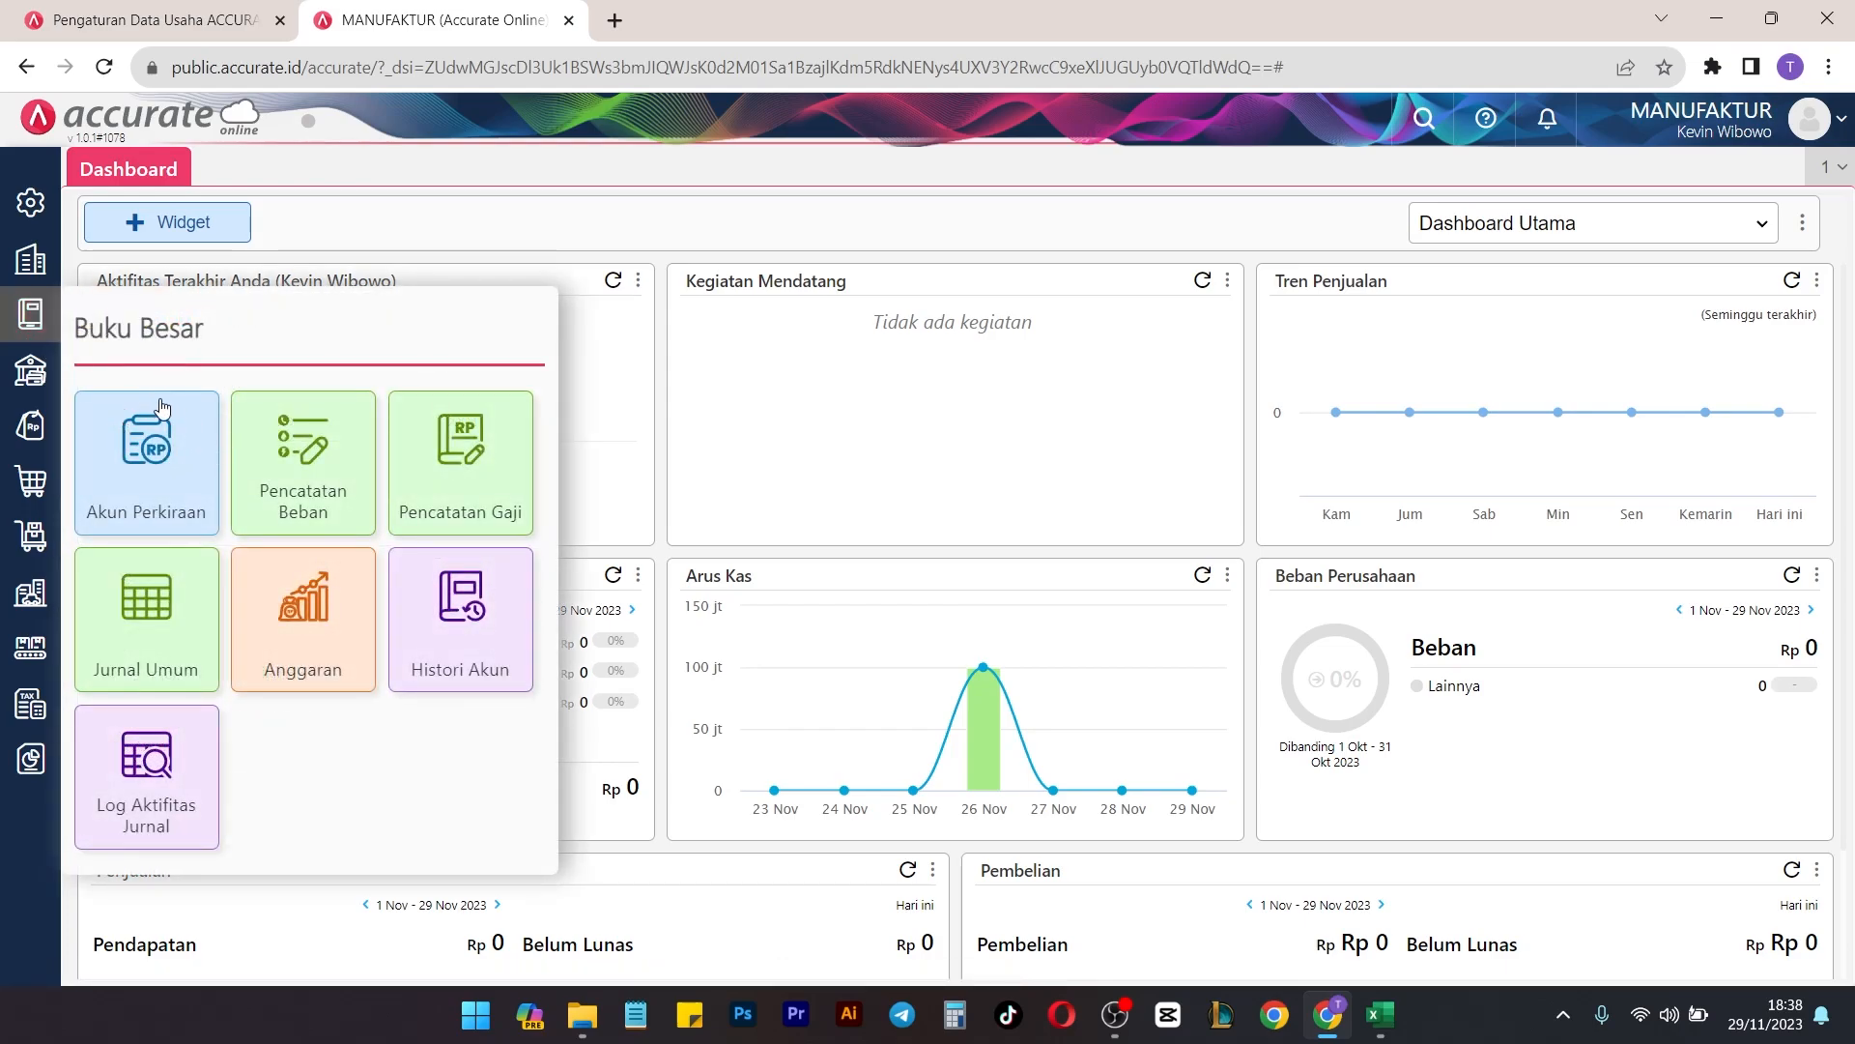
left_click(30, 480)
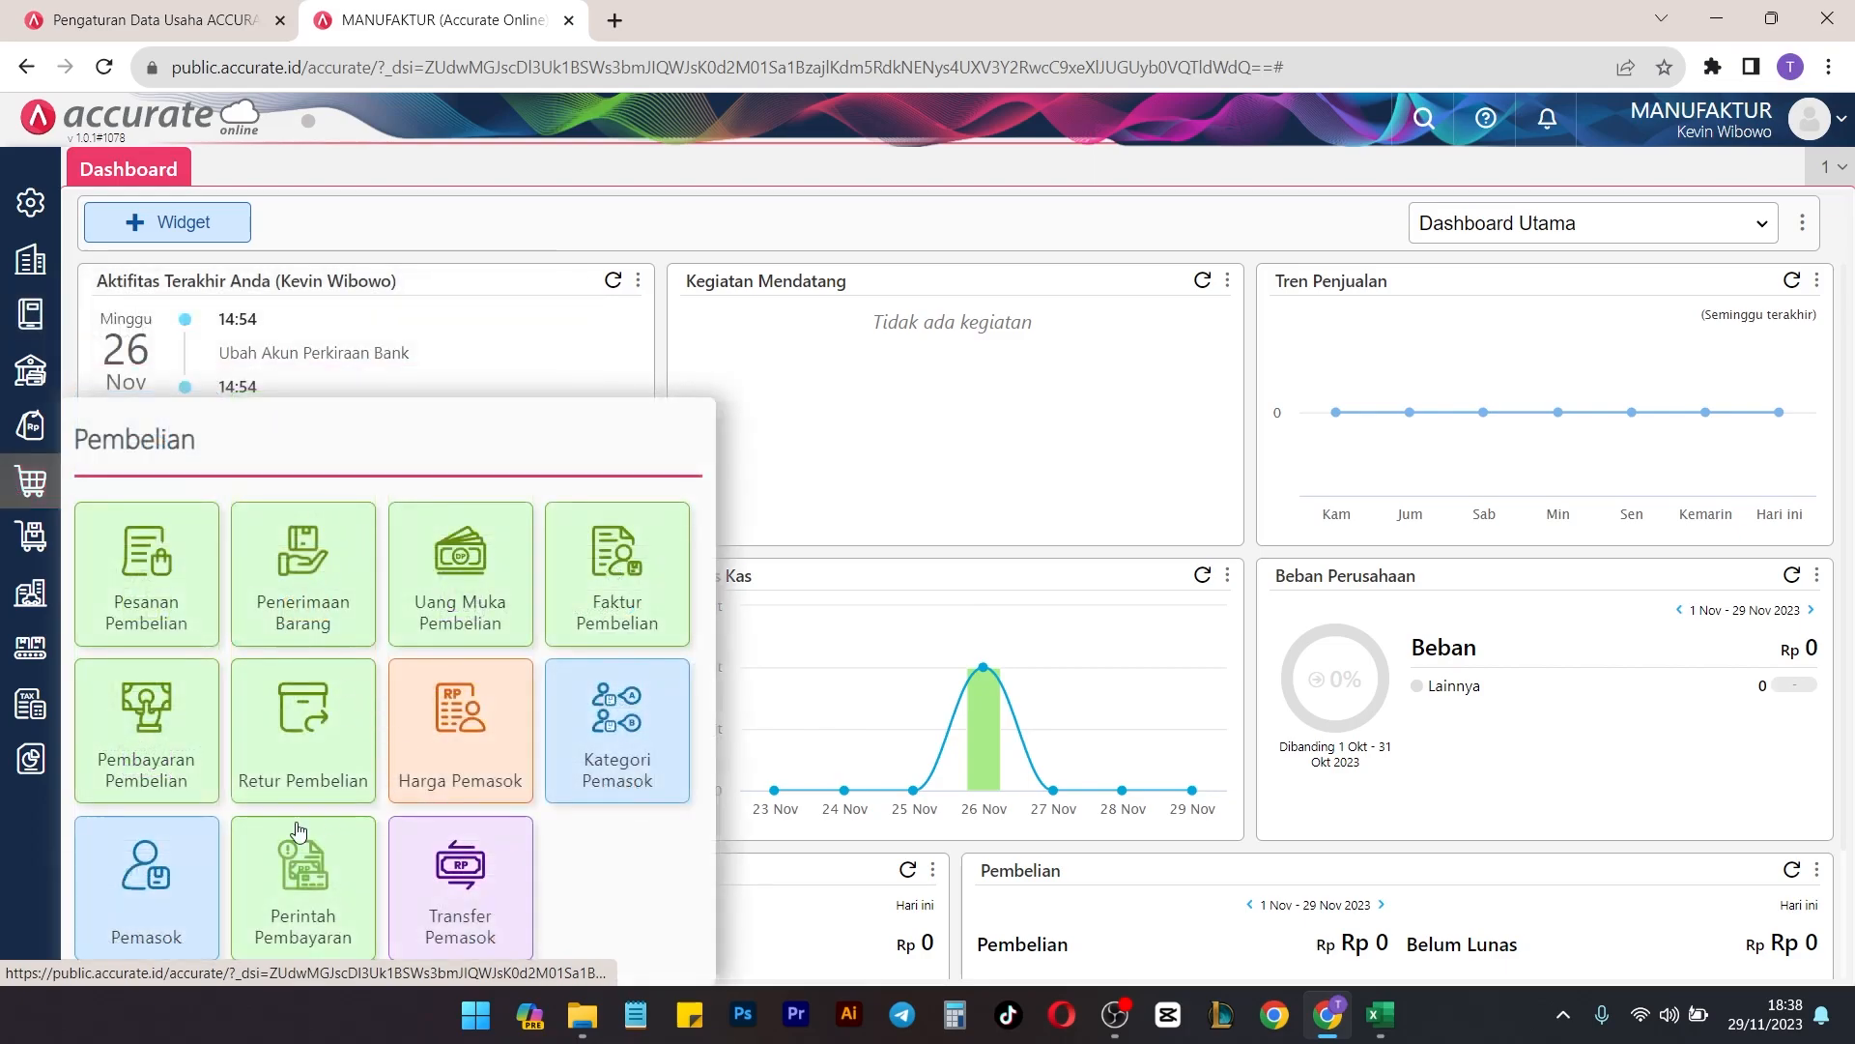
left_click(30, 537)
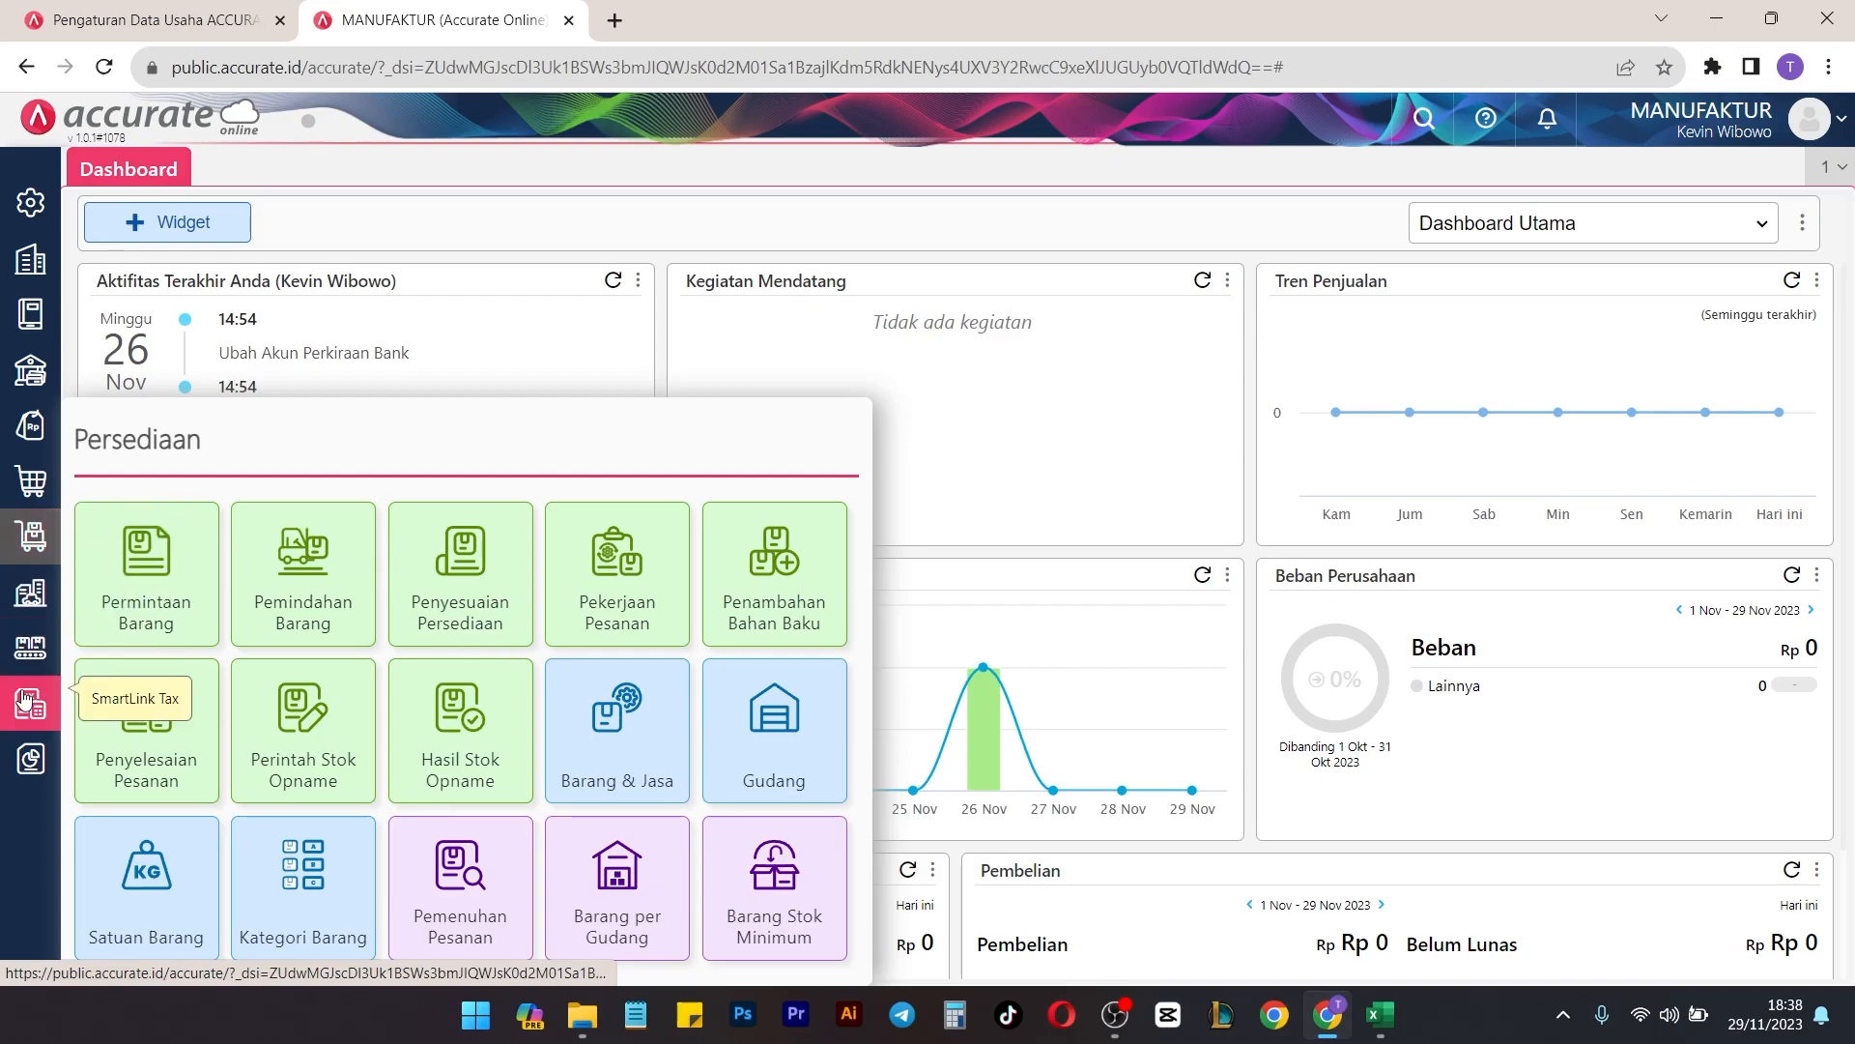
left_click(21, 612)
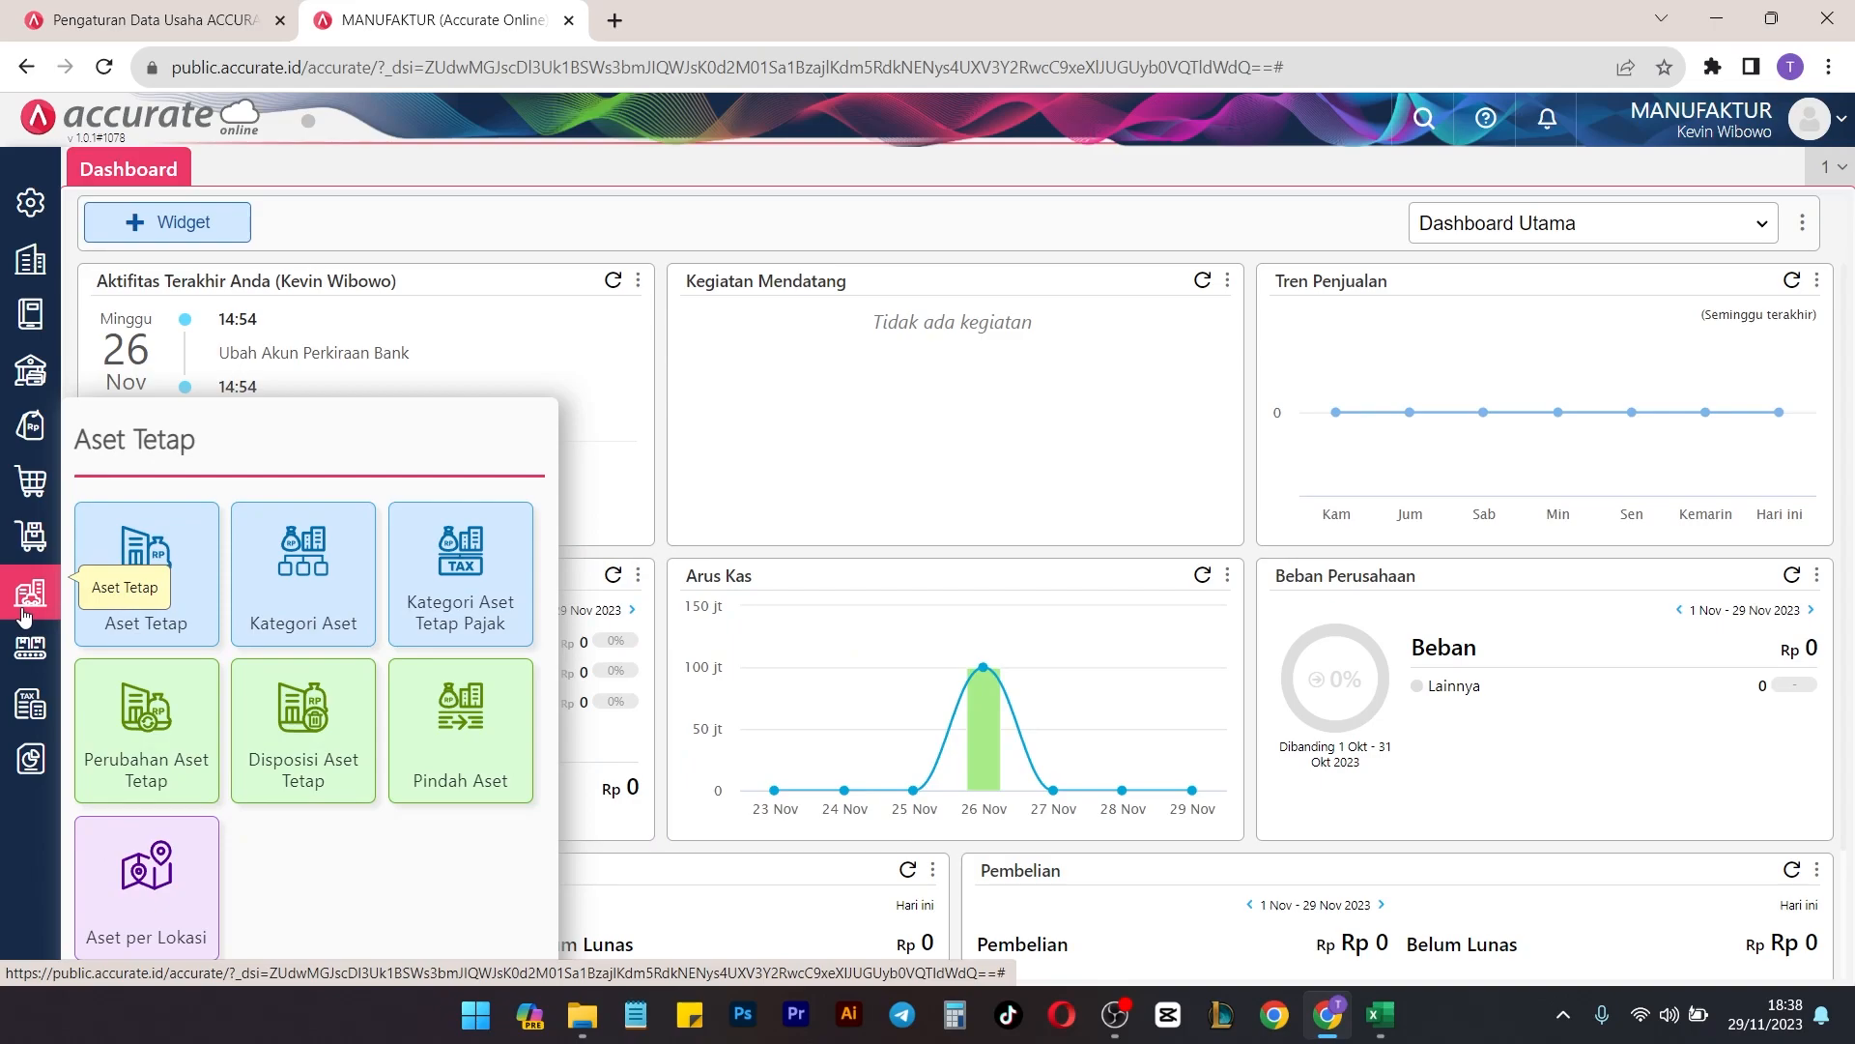
Open Akun Perkiraan from the Buku Besar module and show the list of existing accounts.
left_click(30, 313)
left_click(154, 468)
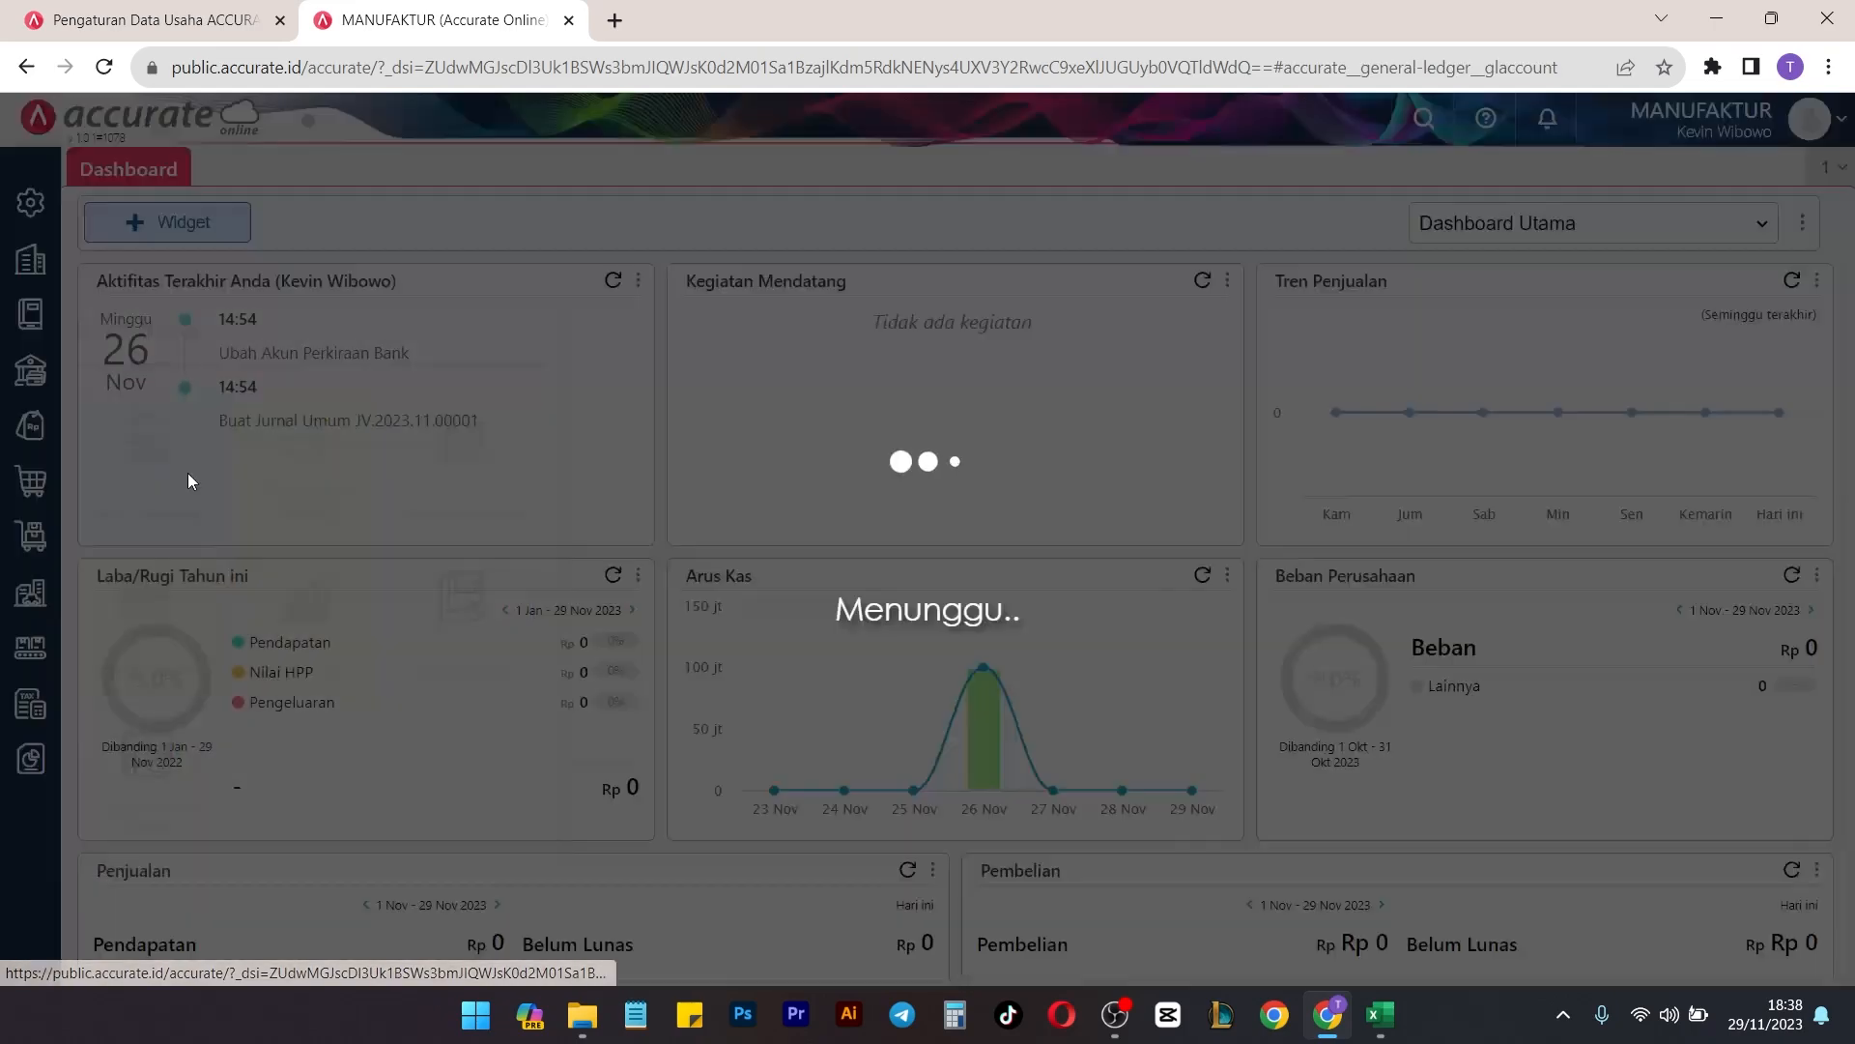
left_click(95, 215)
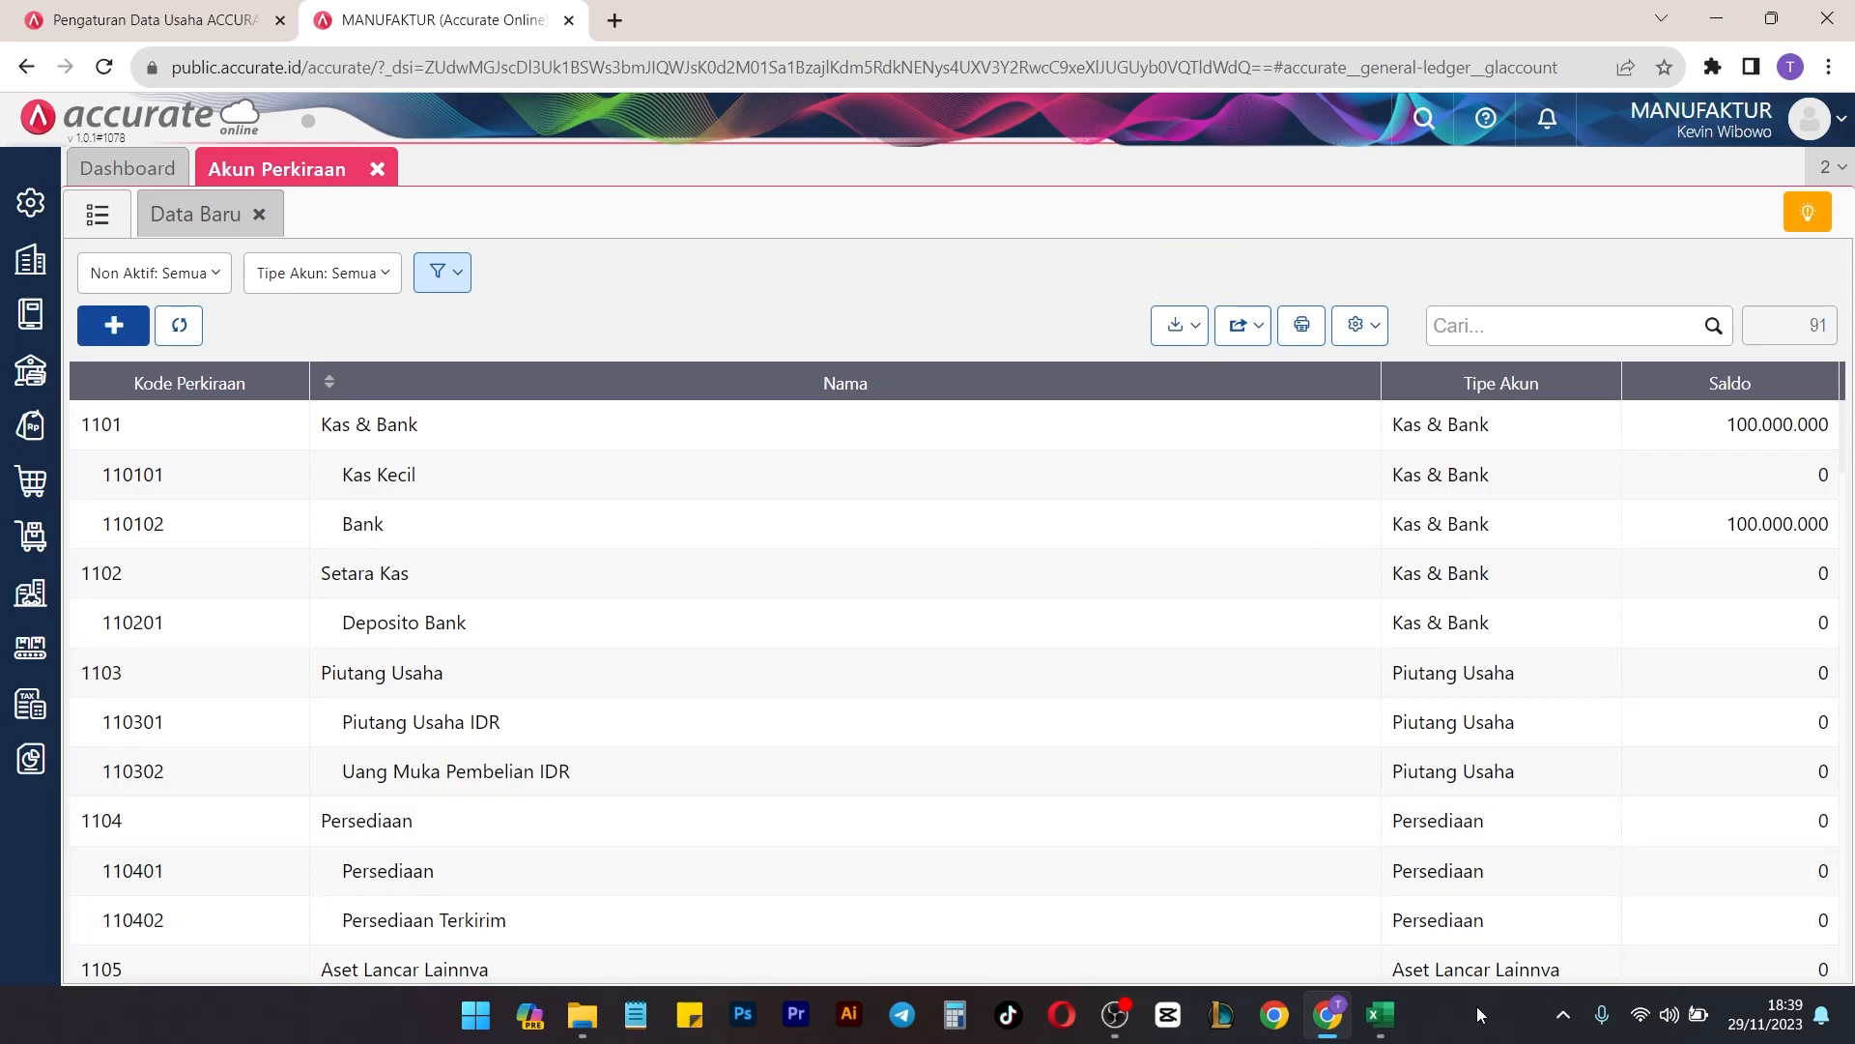
Check the required accounts and their types in the Excel table again and return to Accurate Online in Chrome.
left_click(1380, 1015)
left_click_drag(193, 402, 446, 473)
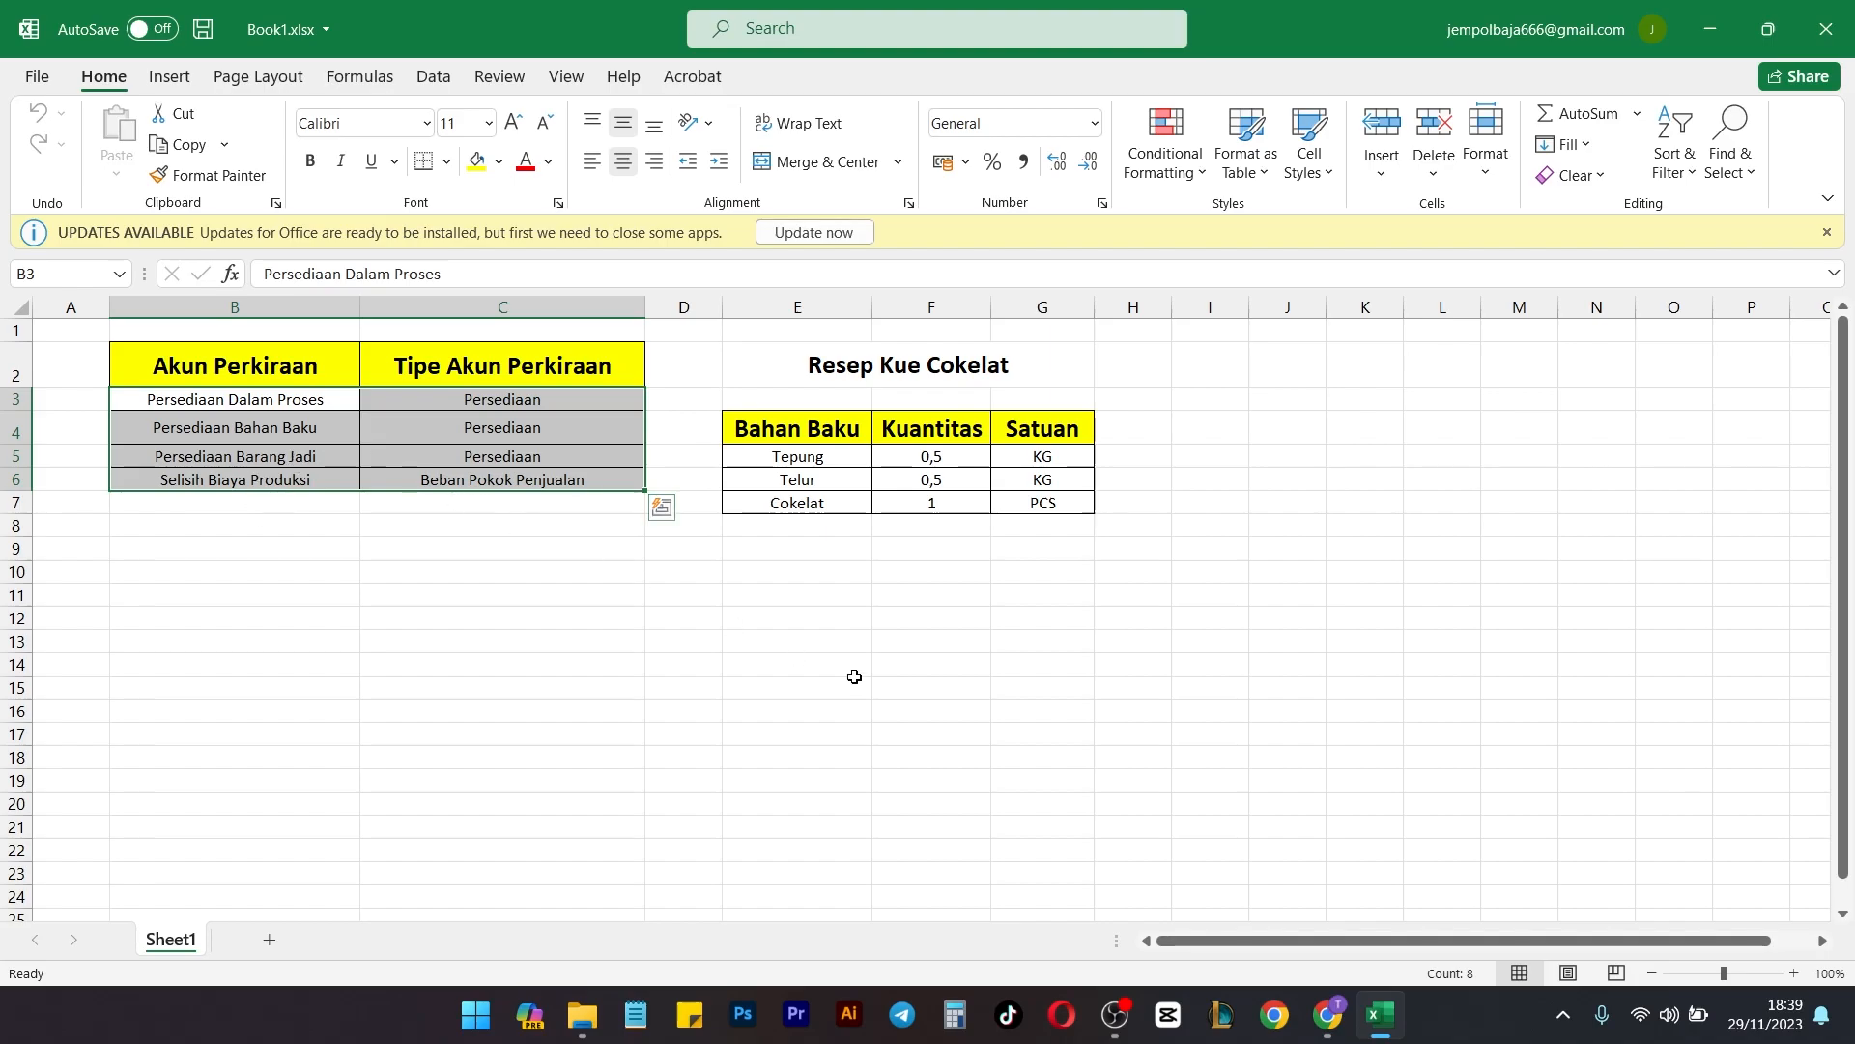
left_click(1331, 1017)
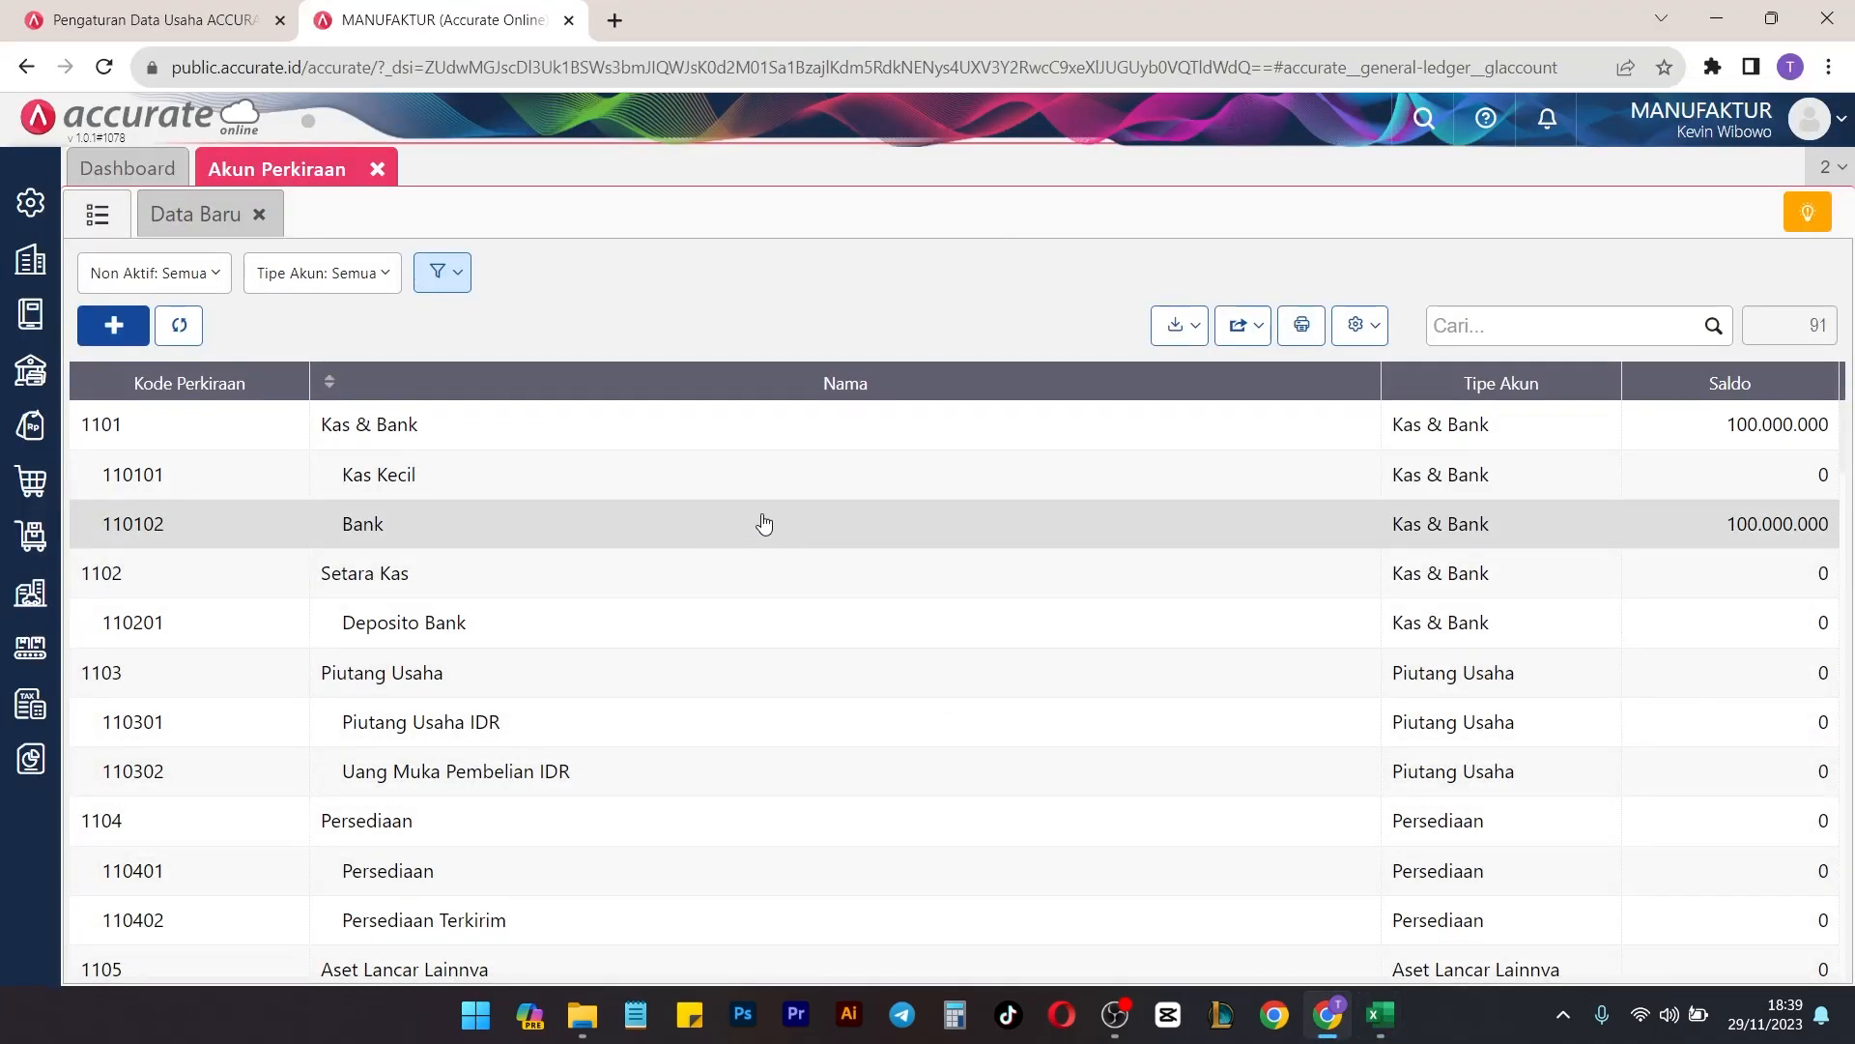
Search the accounts for "perse", rename sub-account 110401 to "Persediaan bahan baku" and save it.
left_click(1569, 324)
type("perse")
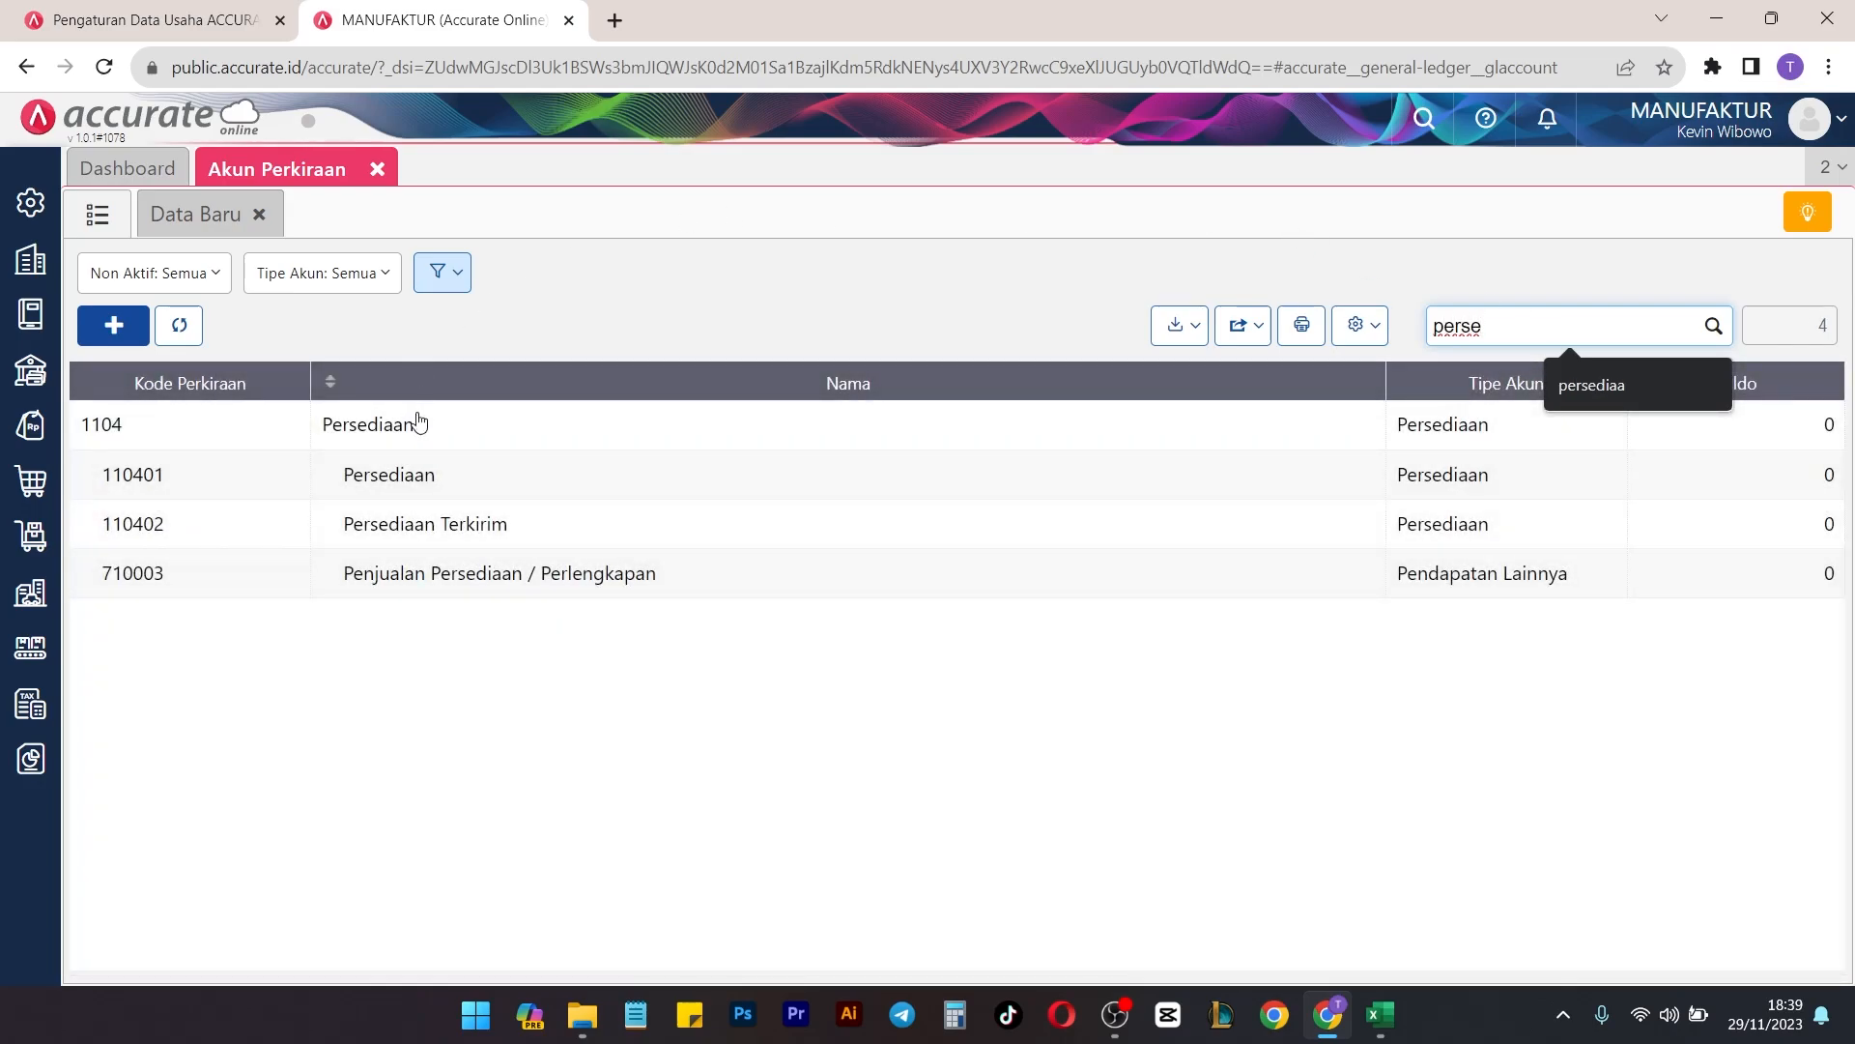
left_click(456, 478)
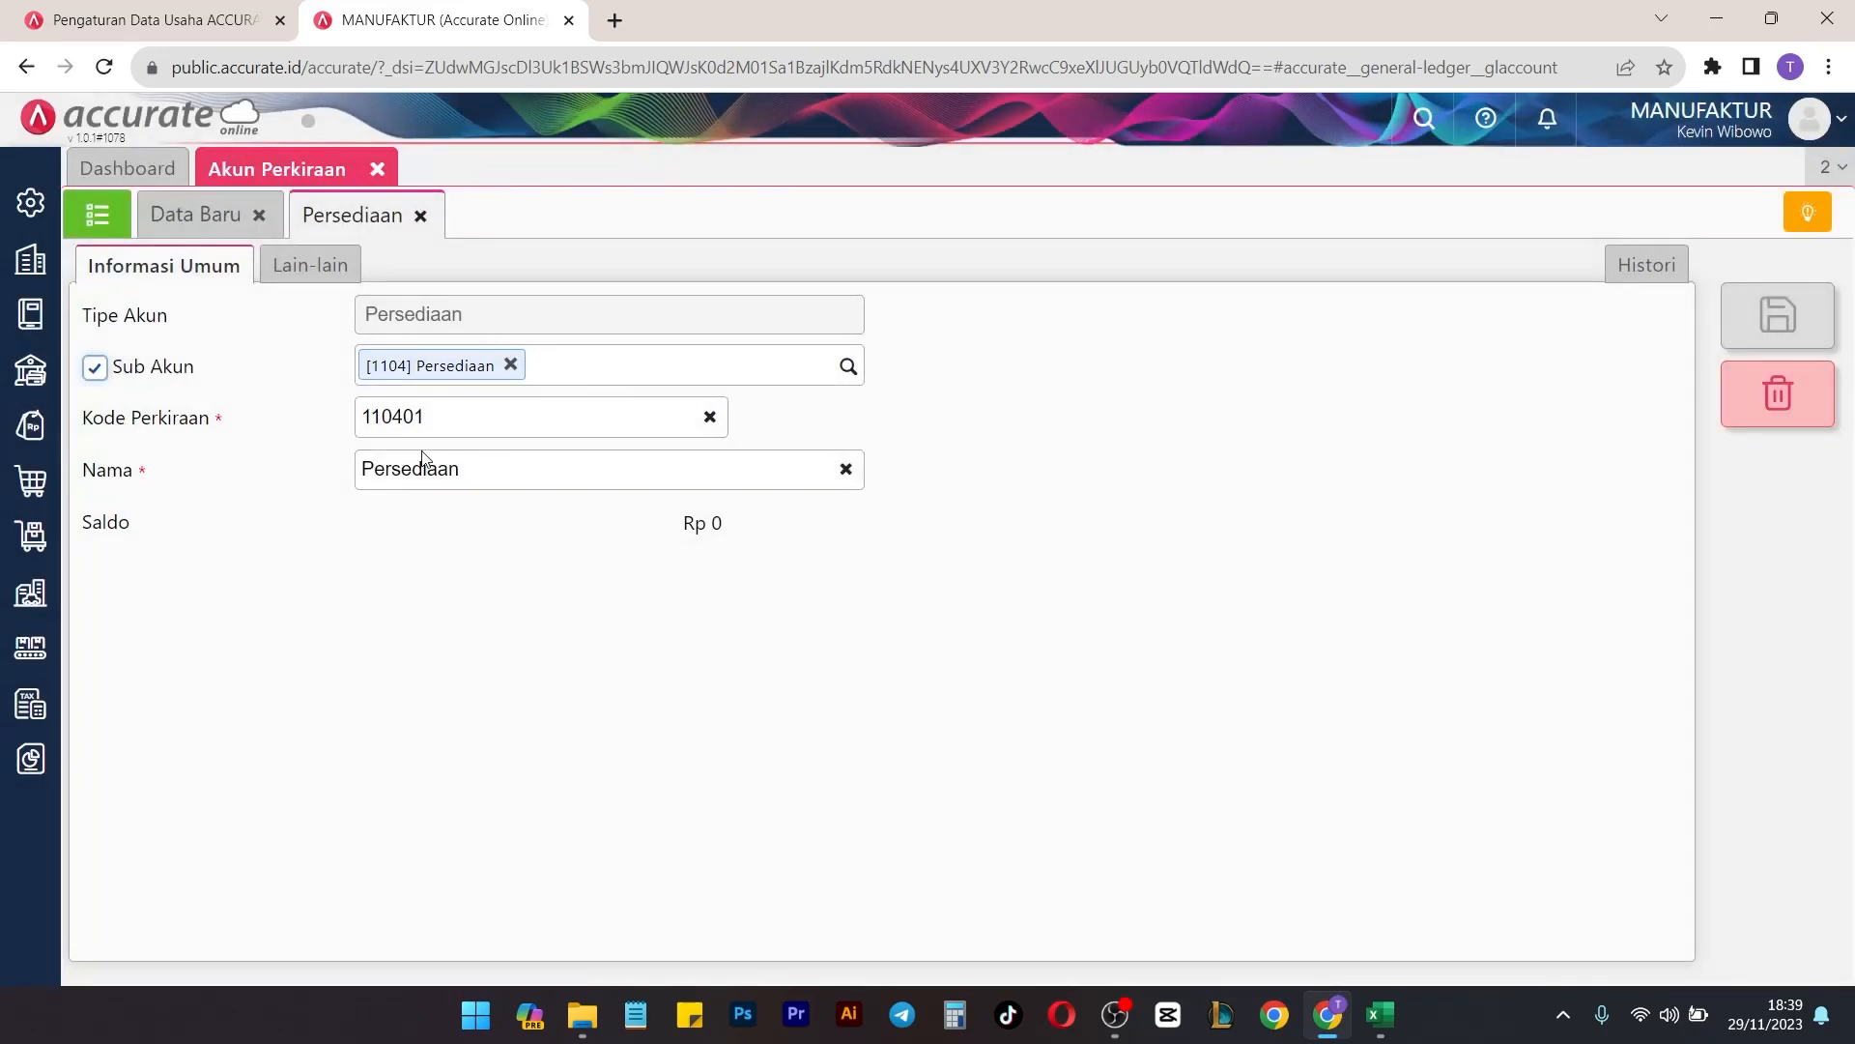
left_click(540, 472)
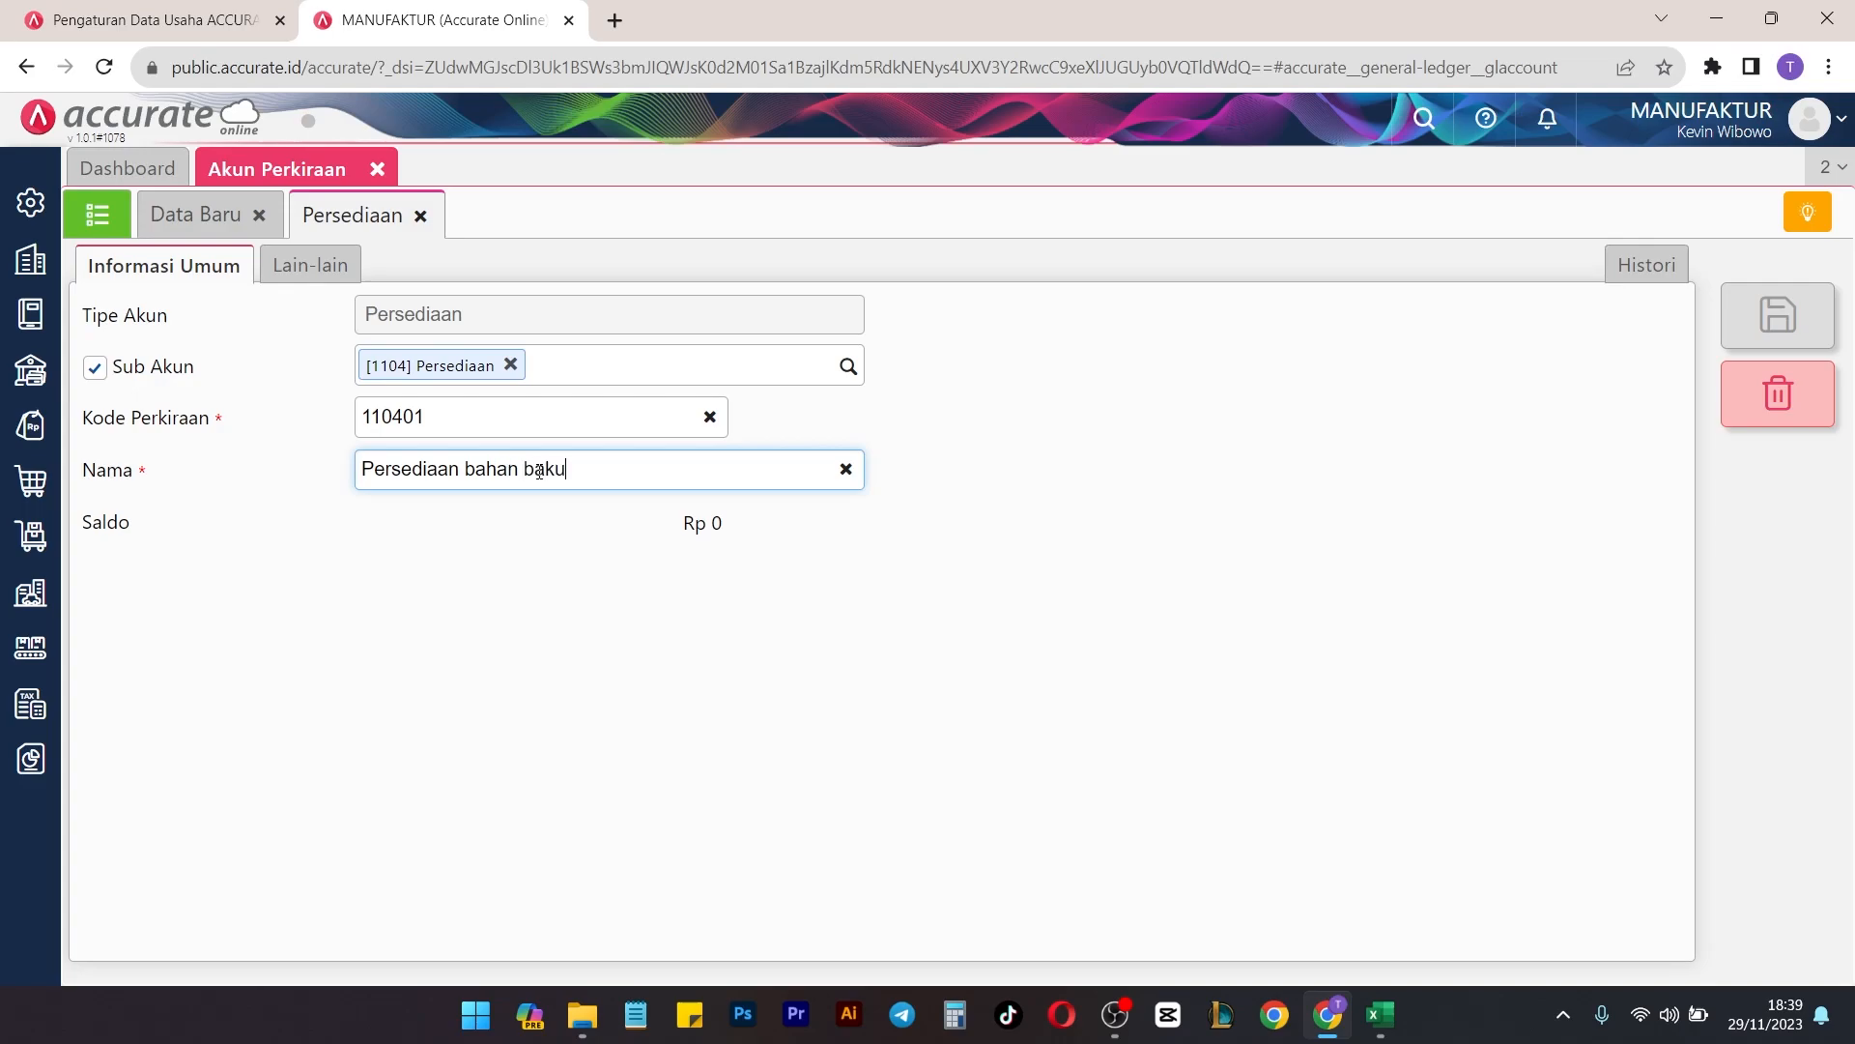
left_click(1778, 315)
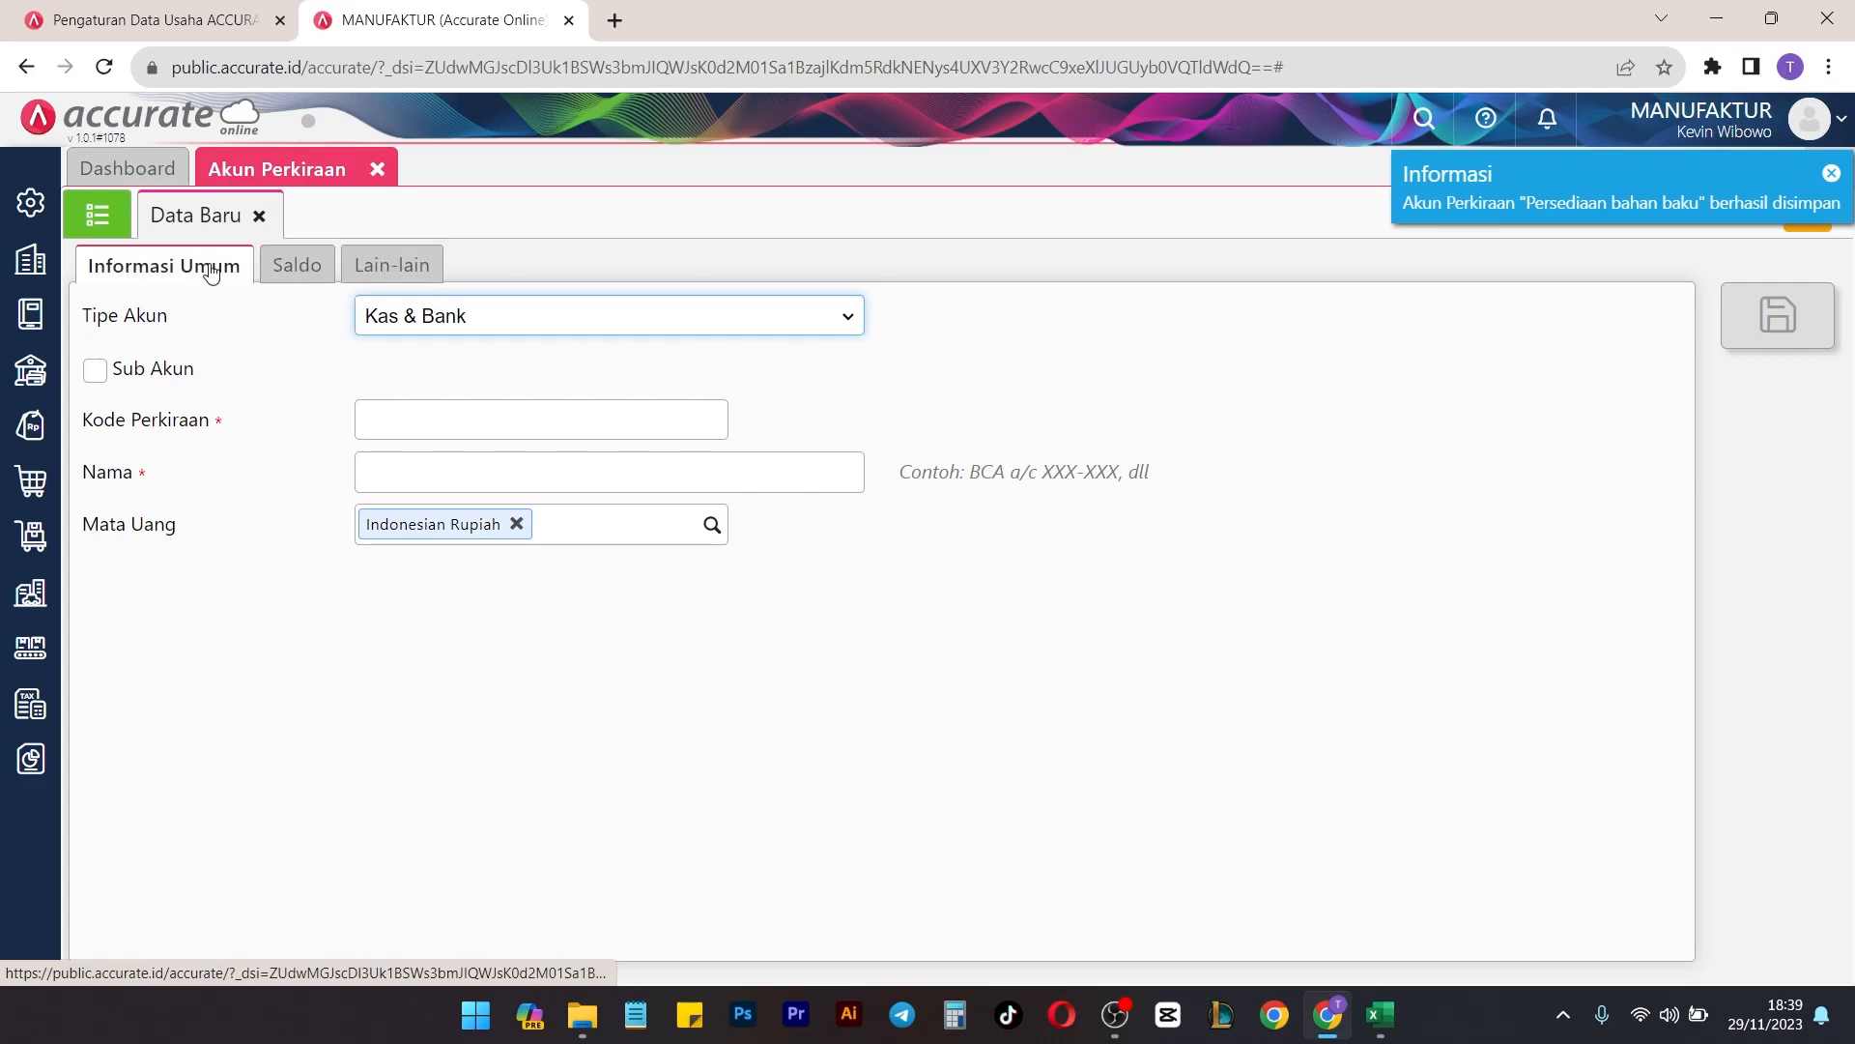
Set up a new account of type Persediaan as a sub-account of [1104] Persediaan.
left_click(153, 368)
left_click(580, 332)
left_click(498, 394)
left_click(95, 369)
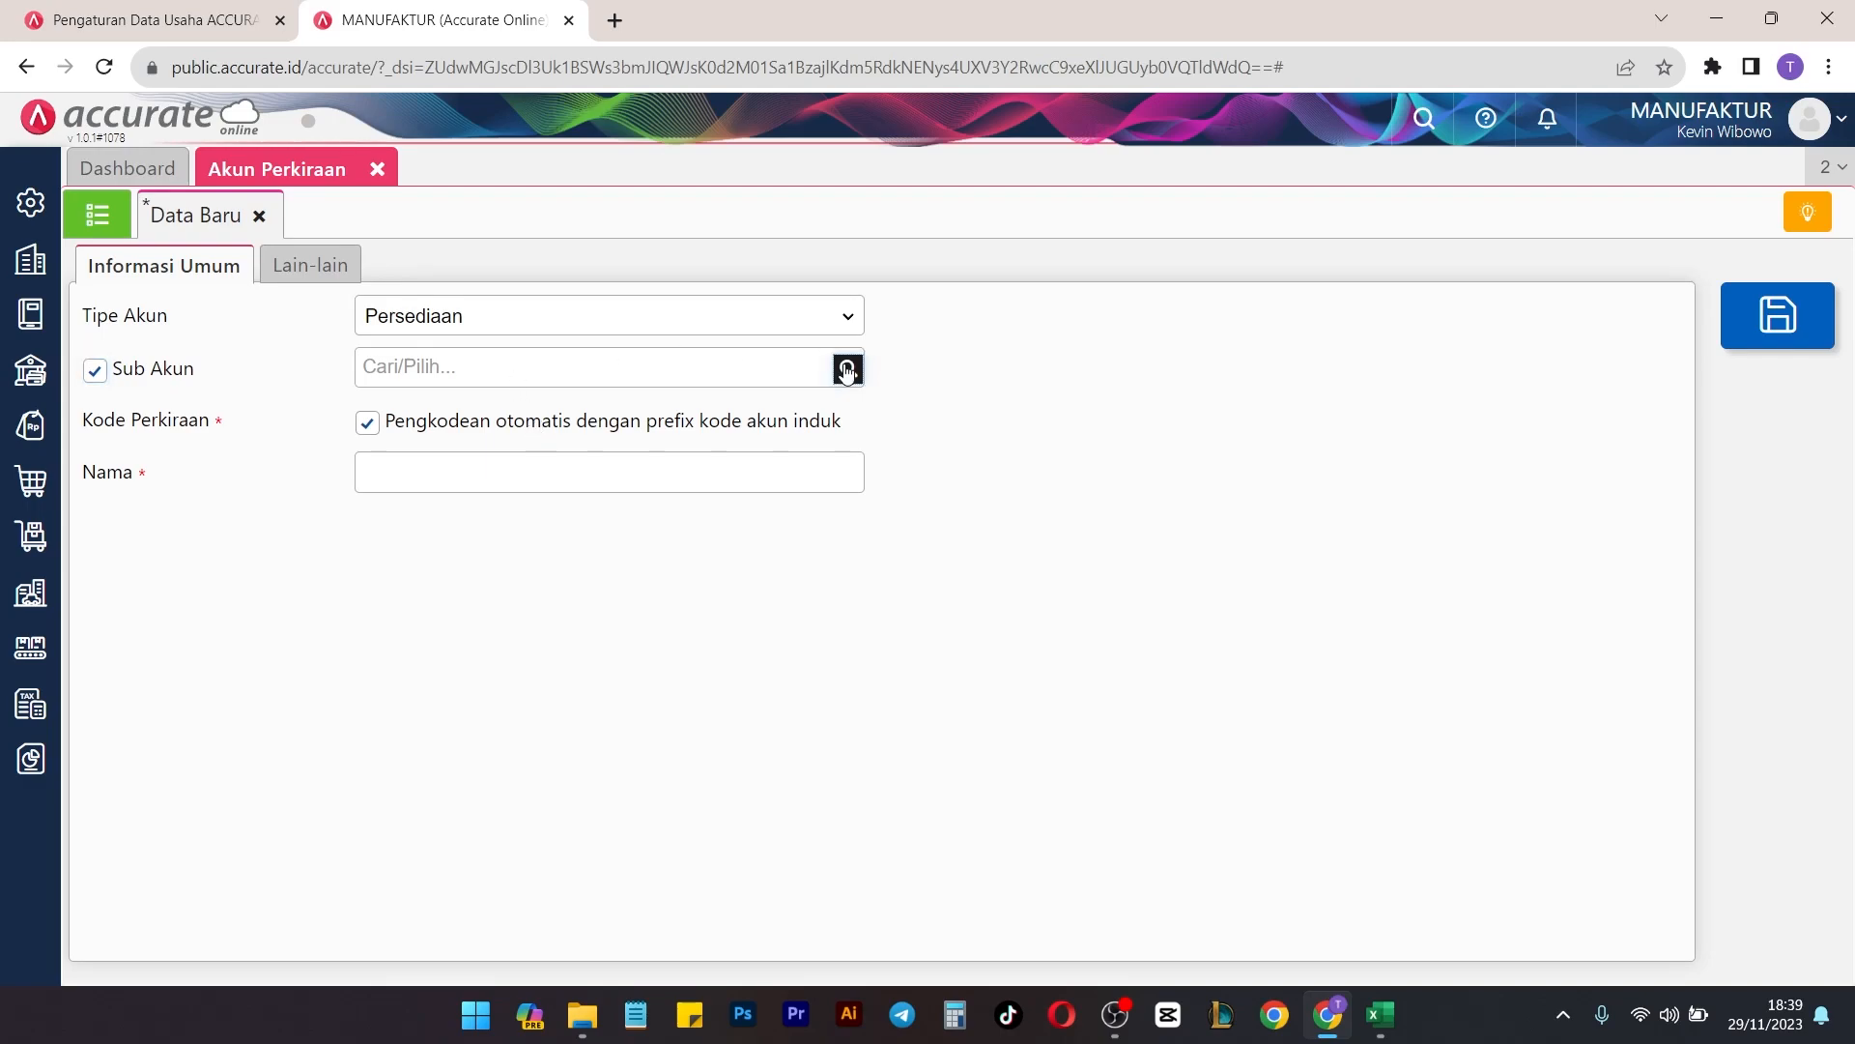
left_click(848, 367)
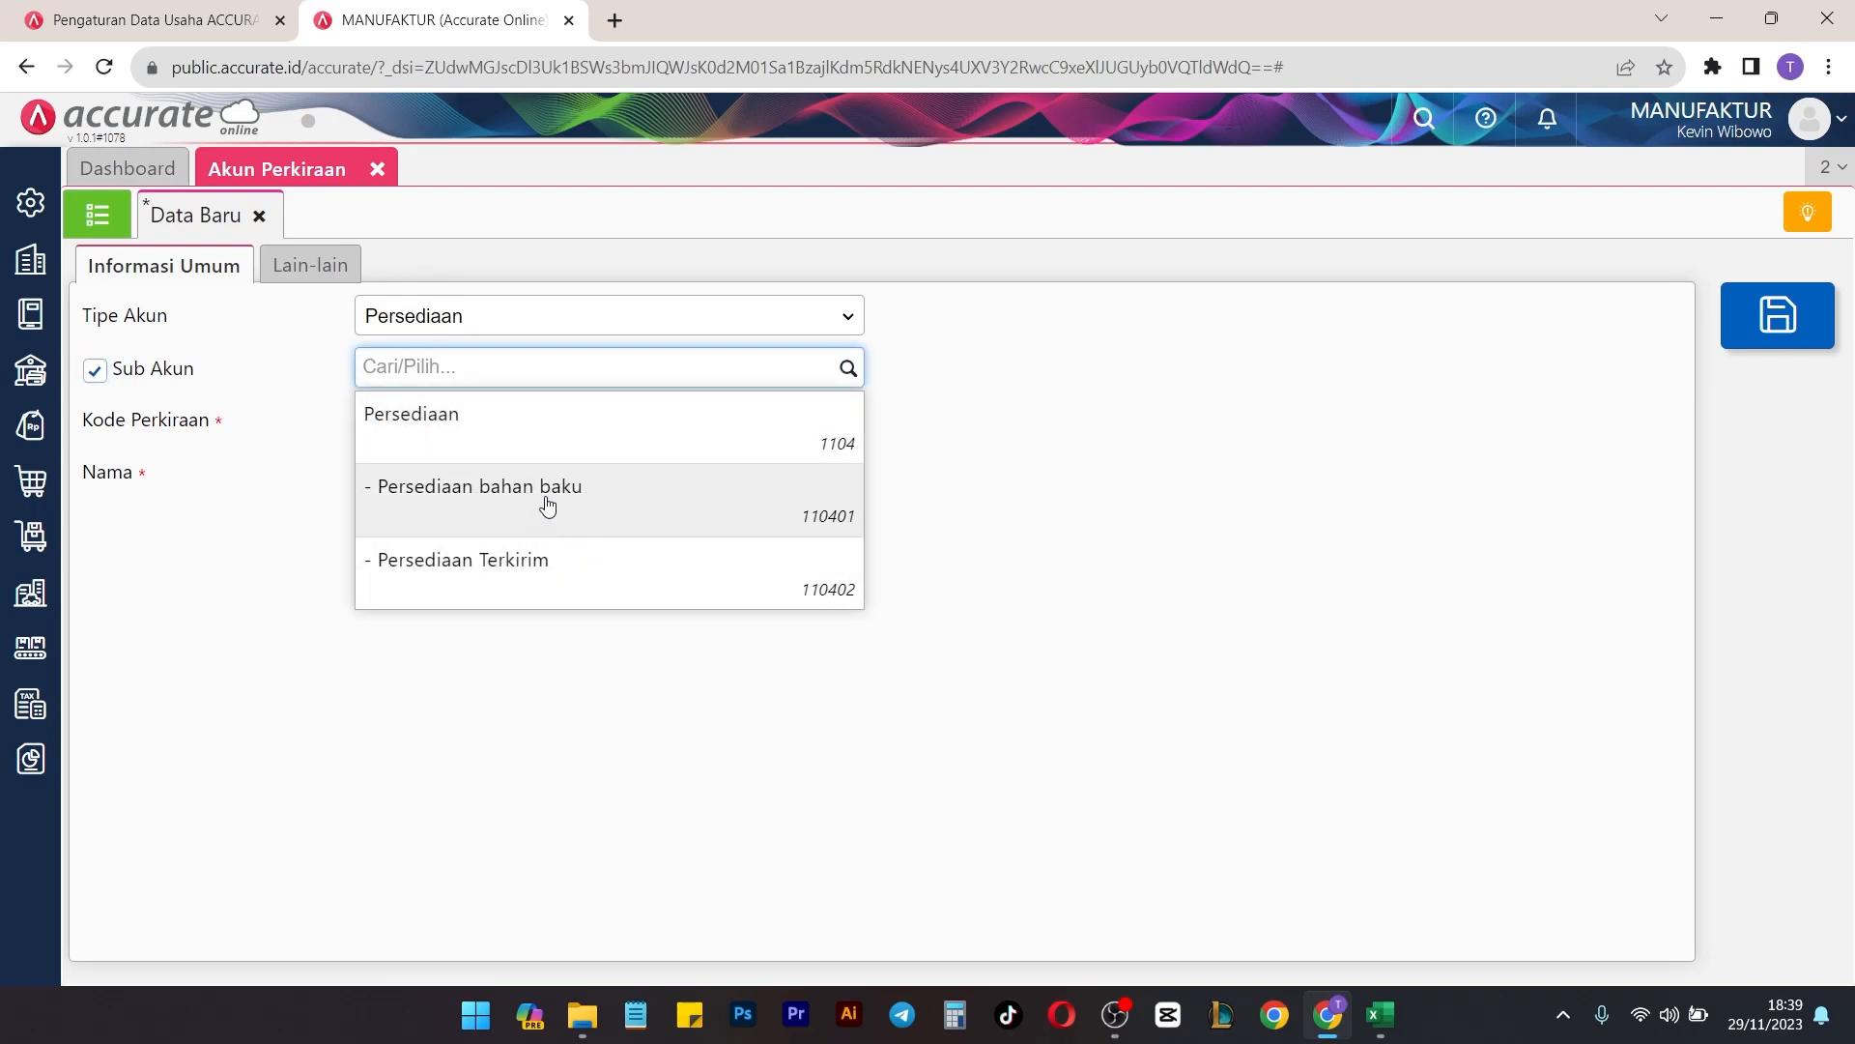
left_click(506, 442)
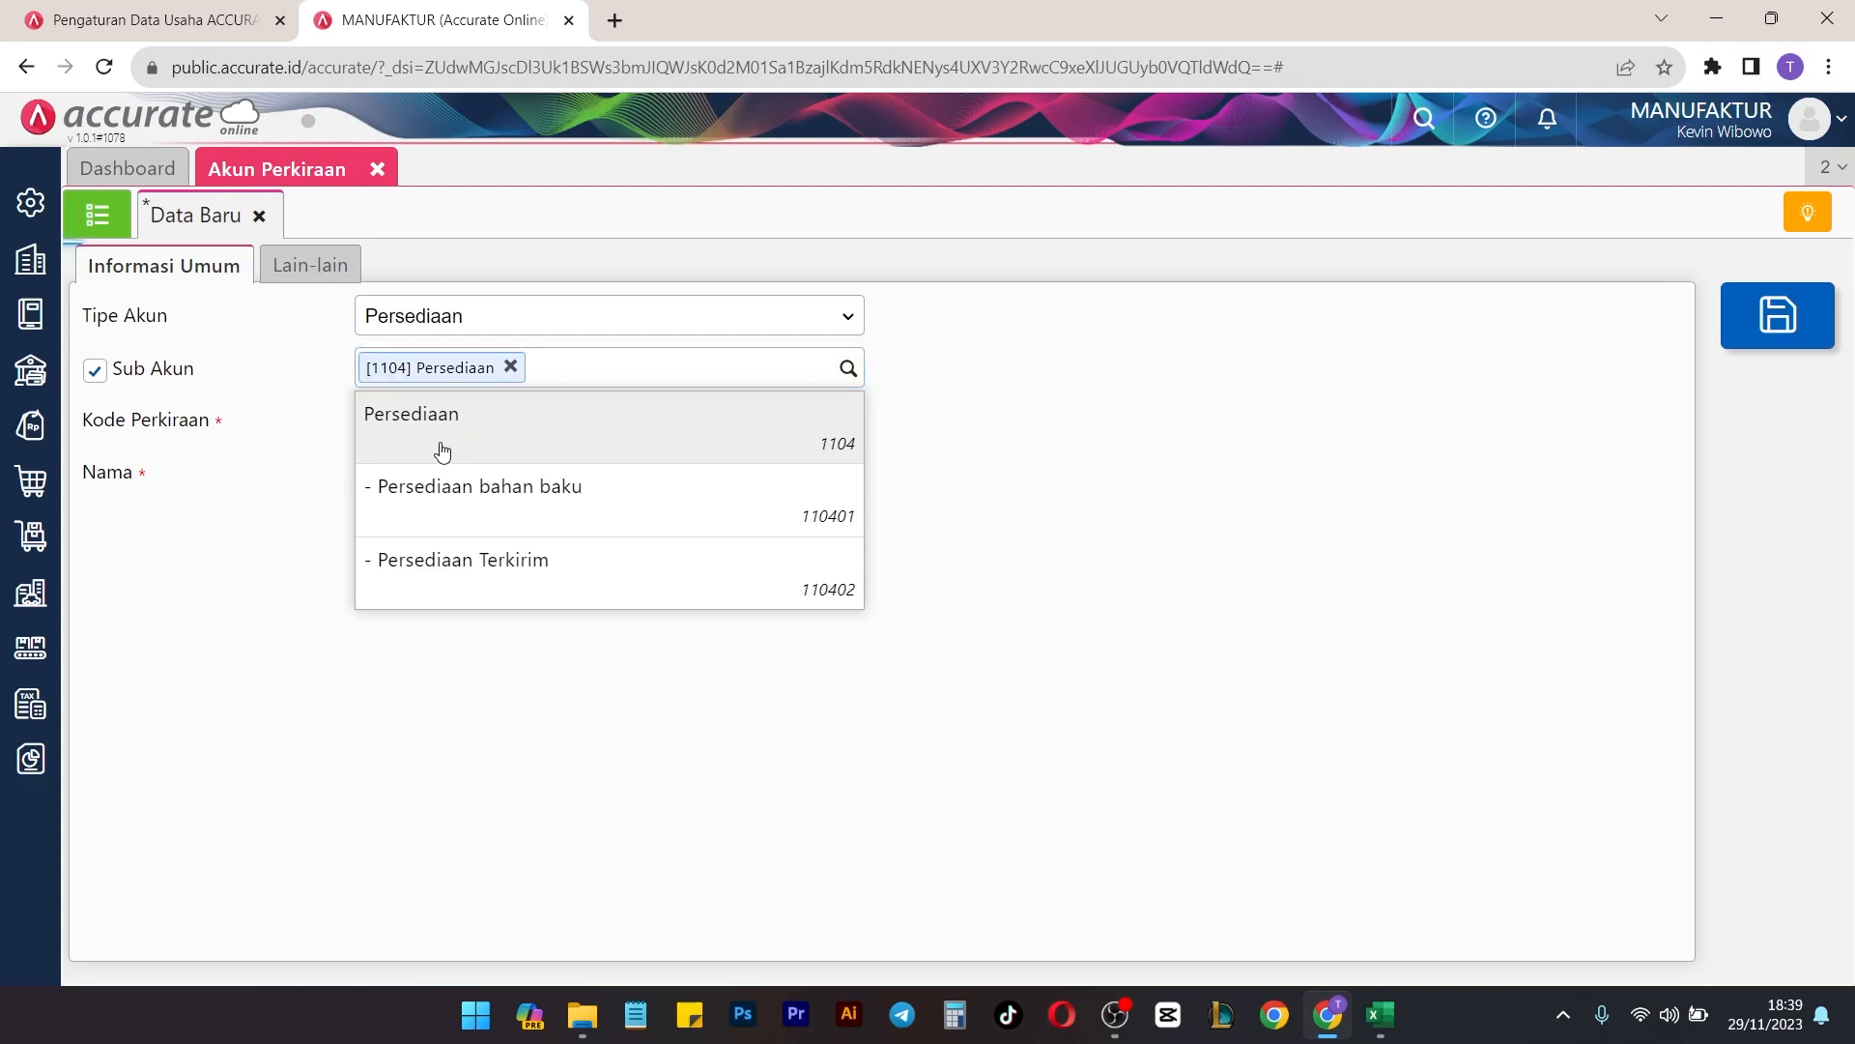
Name the new sub-account "Persediaan dalam proses" and save it.
left_click(515, 471)
type("Per")
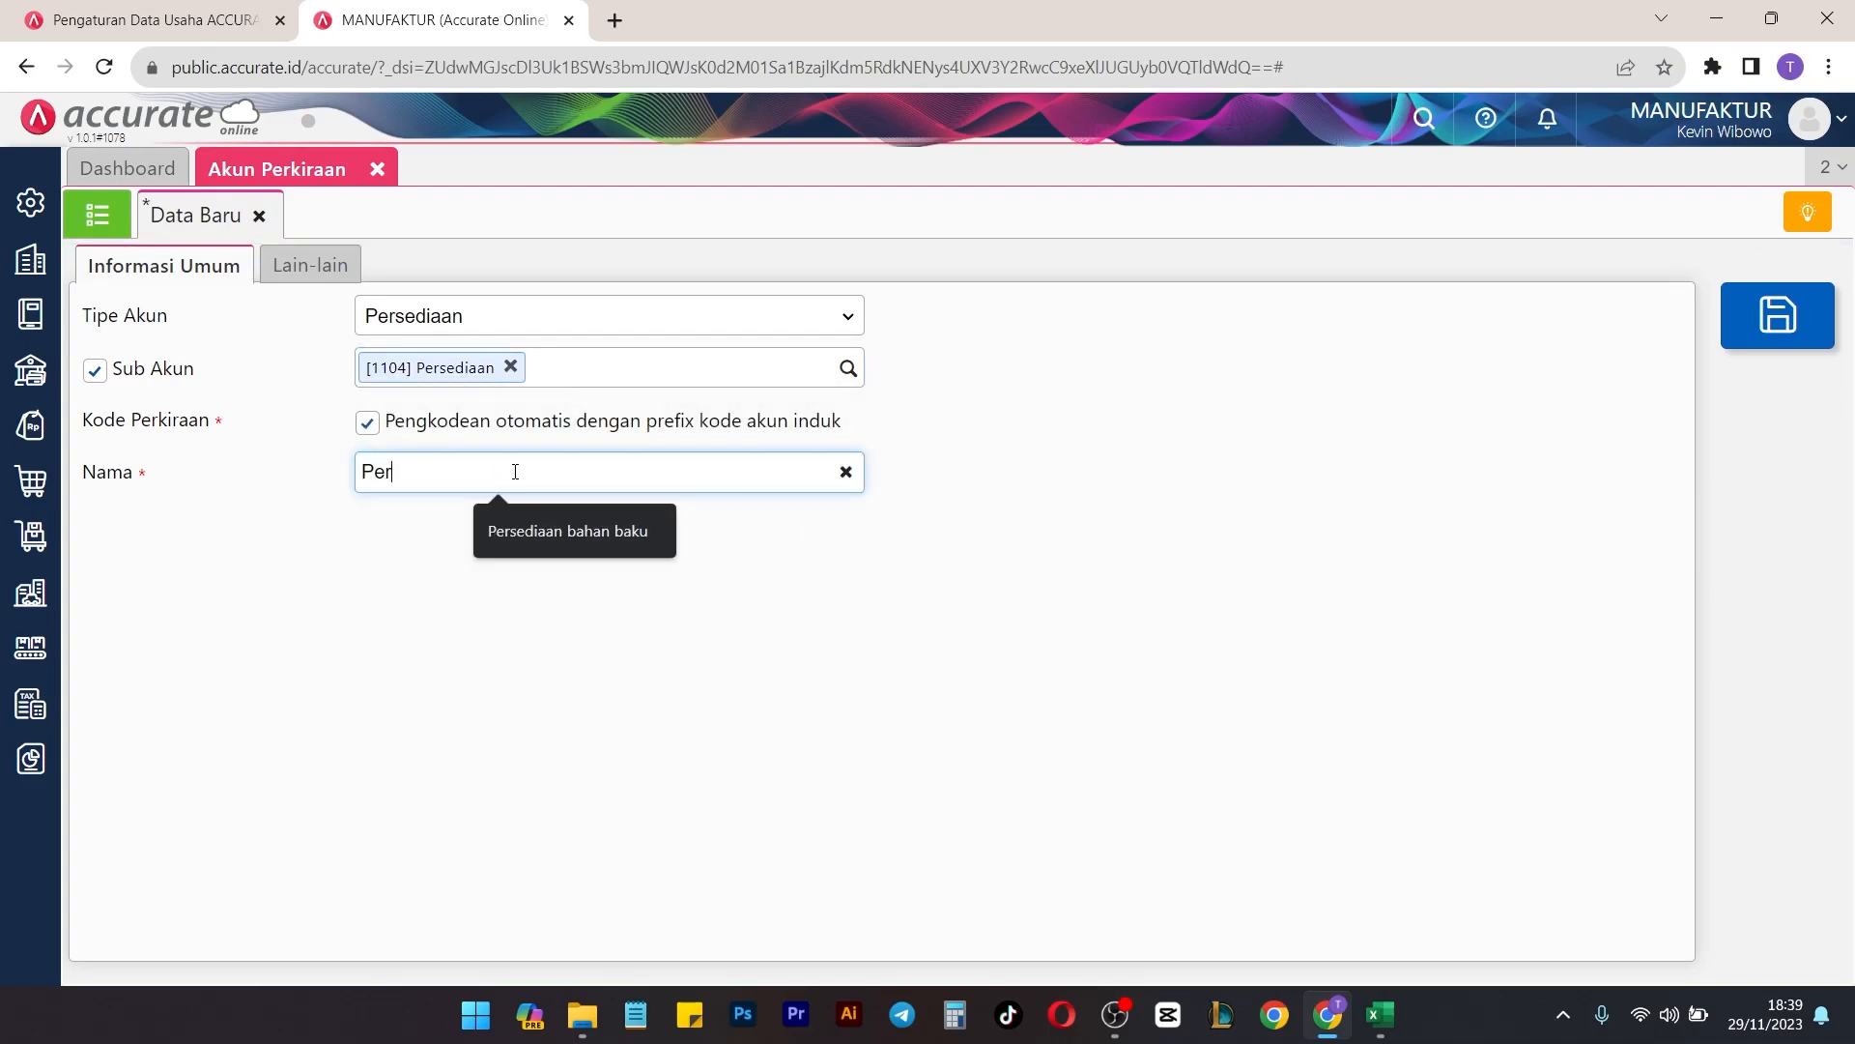
type("sediaan dala")
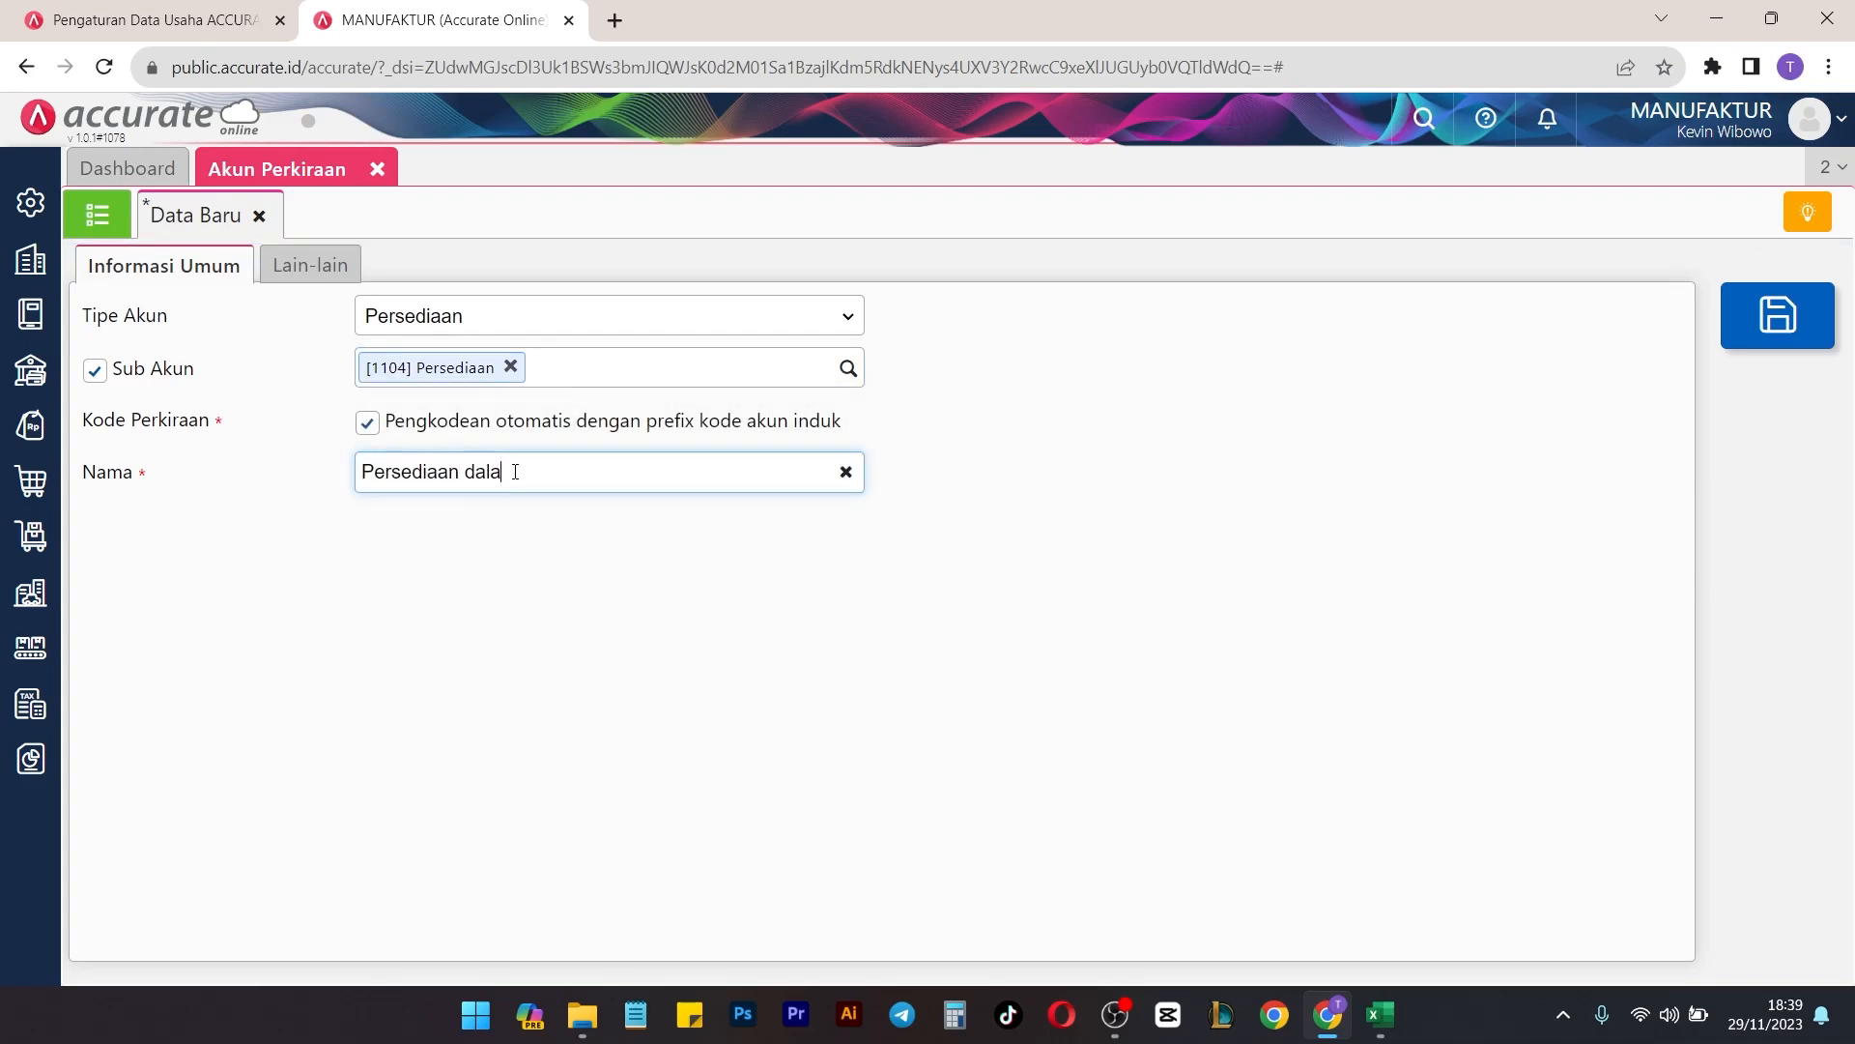
type("m proses")
left_click(1301, 438)
left_click(1777, 346)
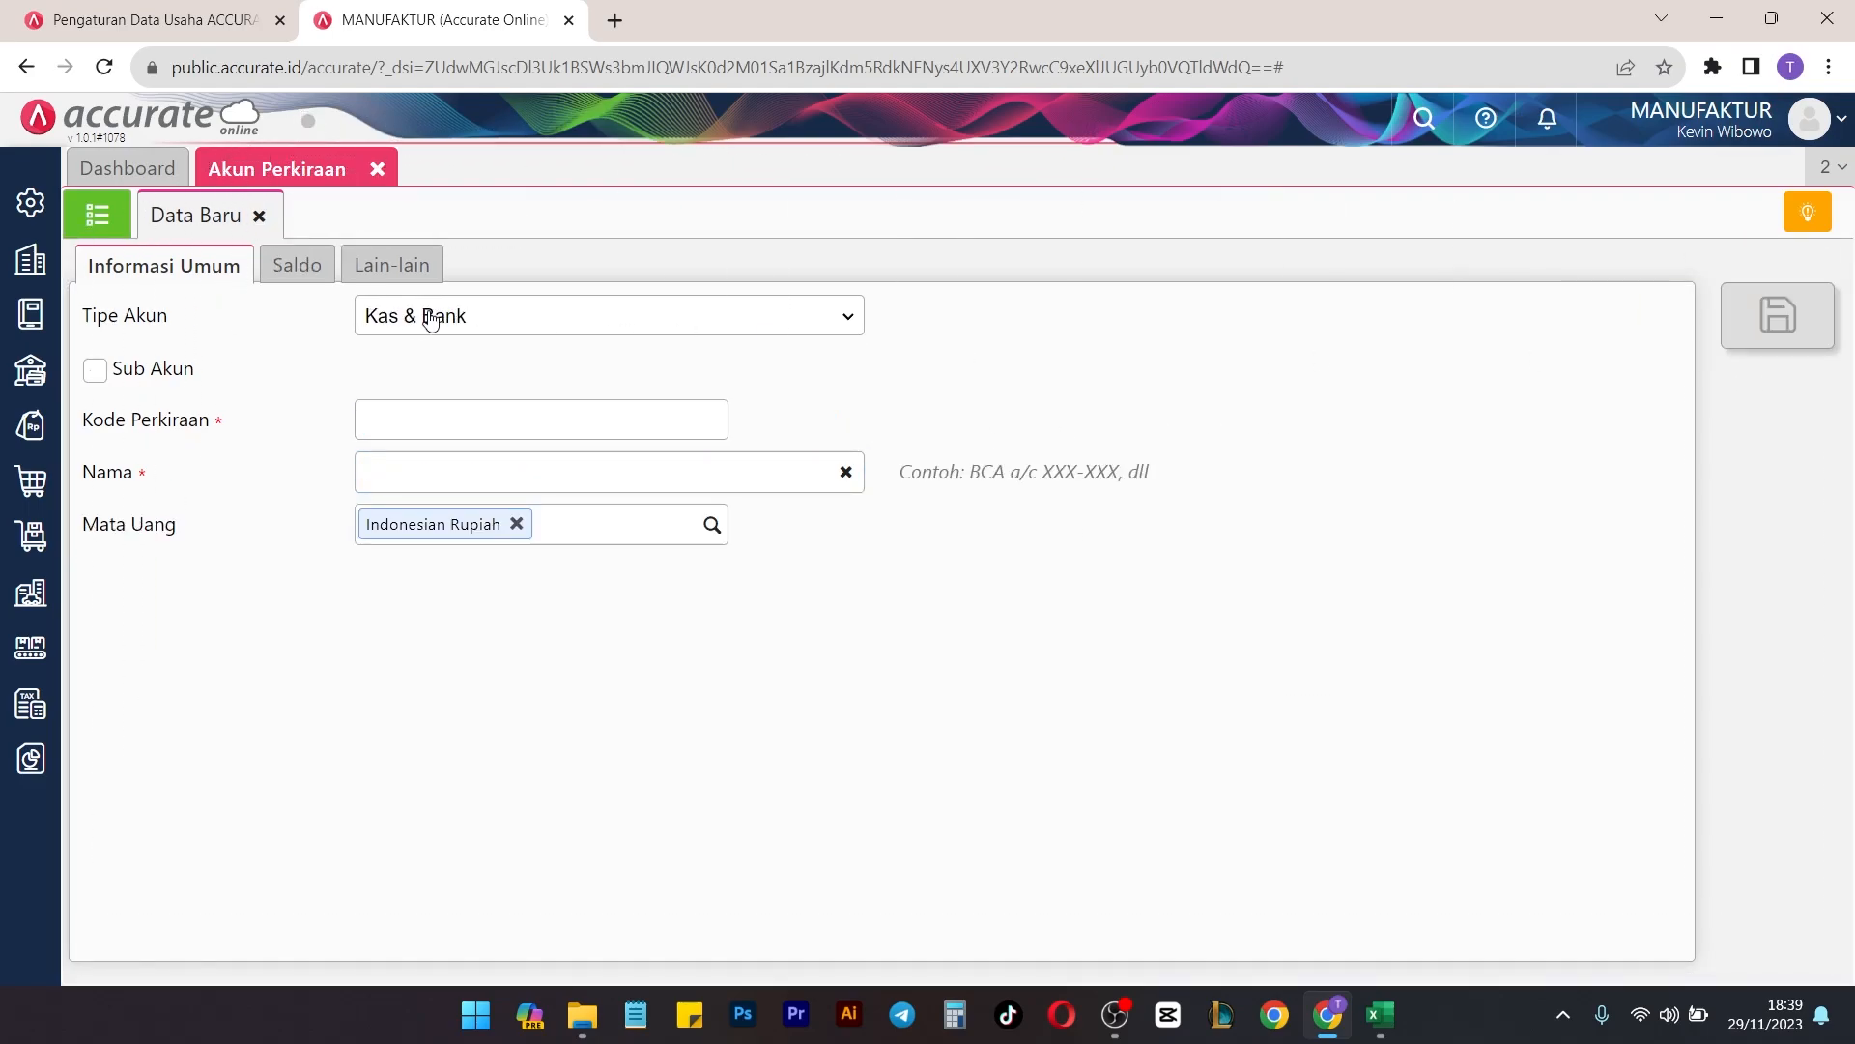
Set the blank account form to type Persediaan as a sub-account of [1104] Persediaan.
left_click(490, 328)
left_click(455, 399)
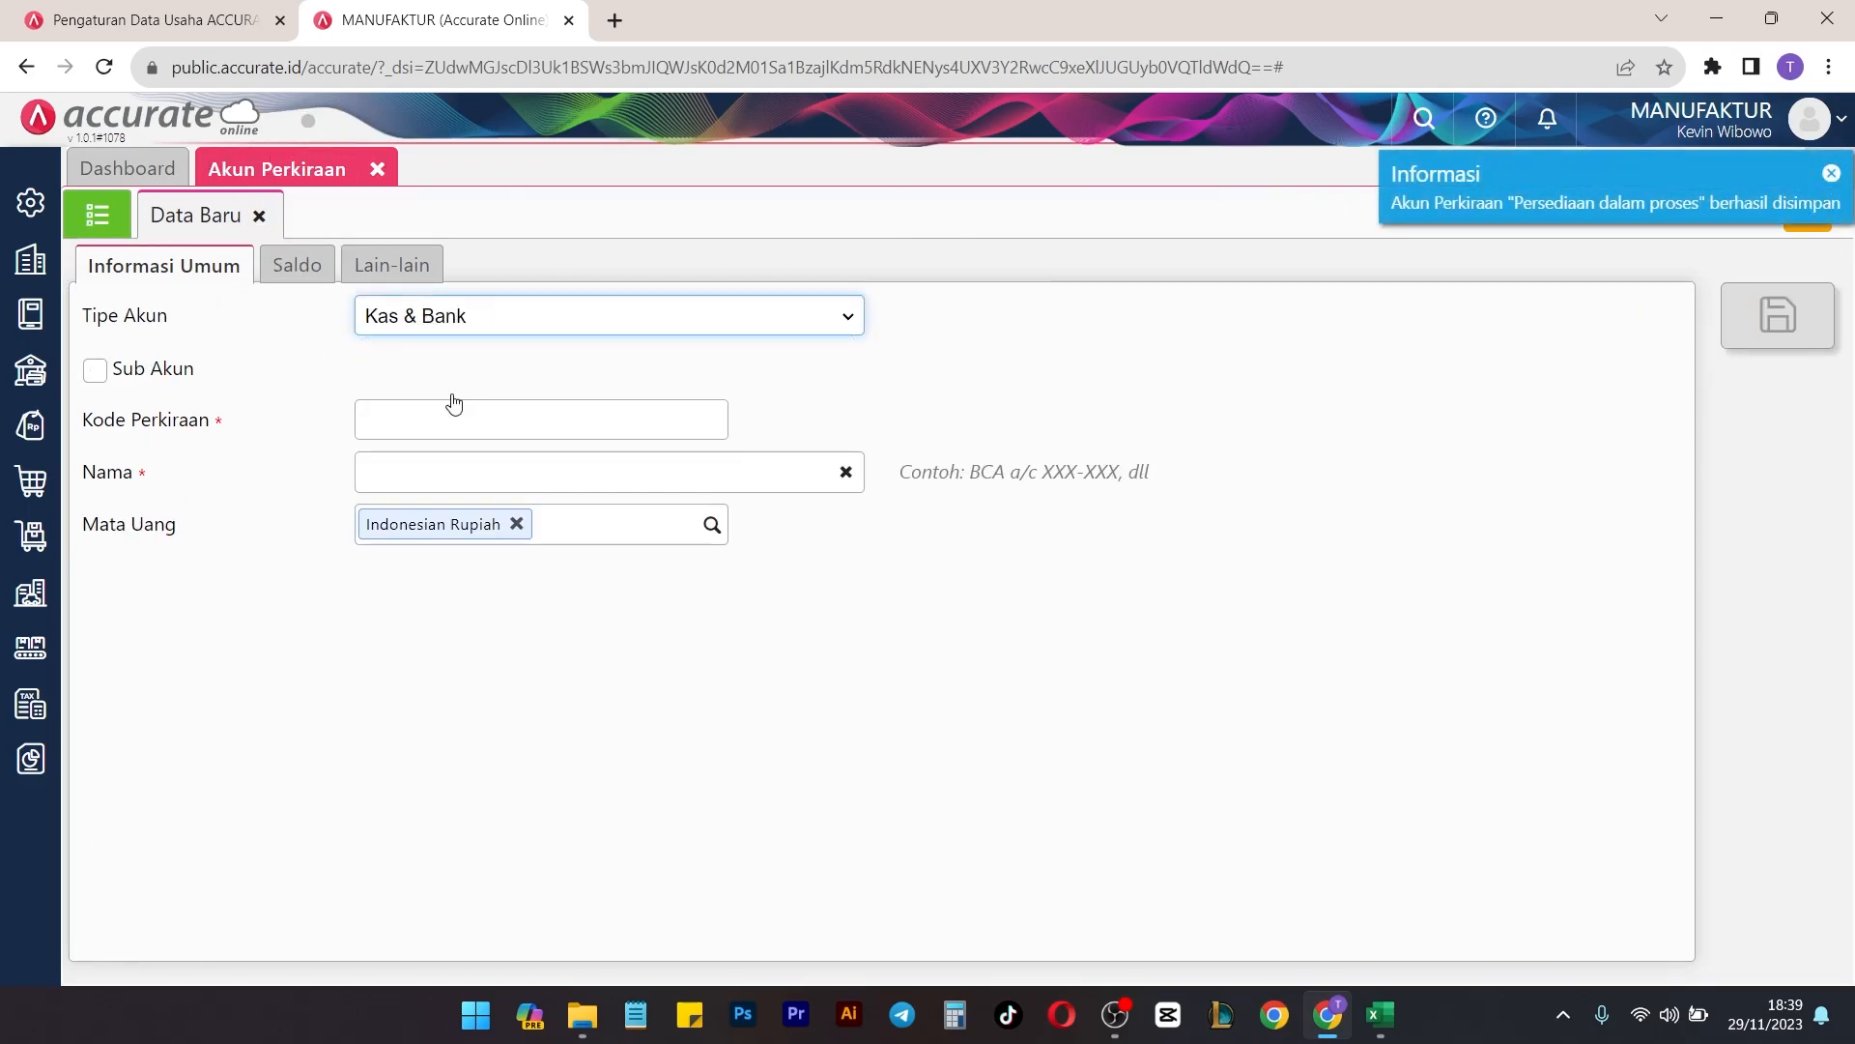
left_click(145, 371)
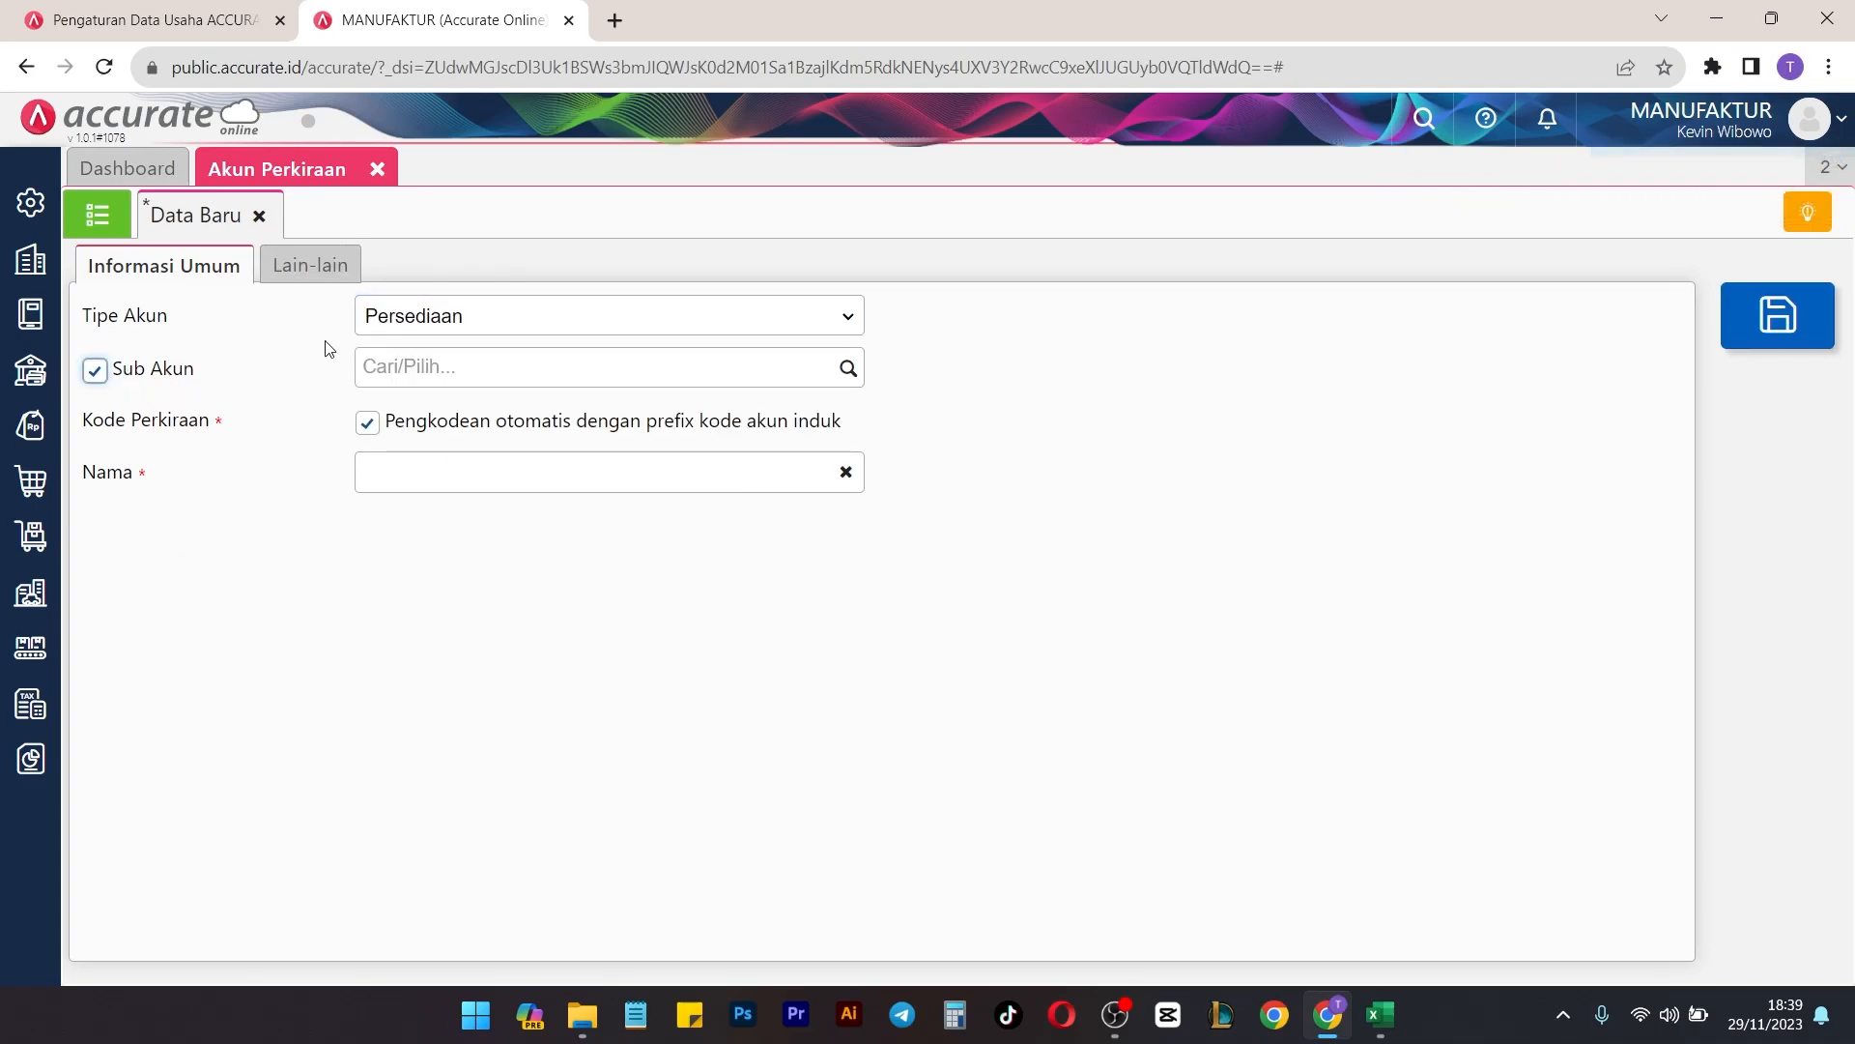
left_click(846, 367)
left_click(550, 439)
Name the sub-account "Persediaan barang jadi", save it and return to the account list.
left_click(506, 474)
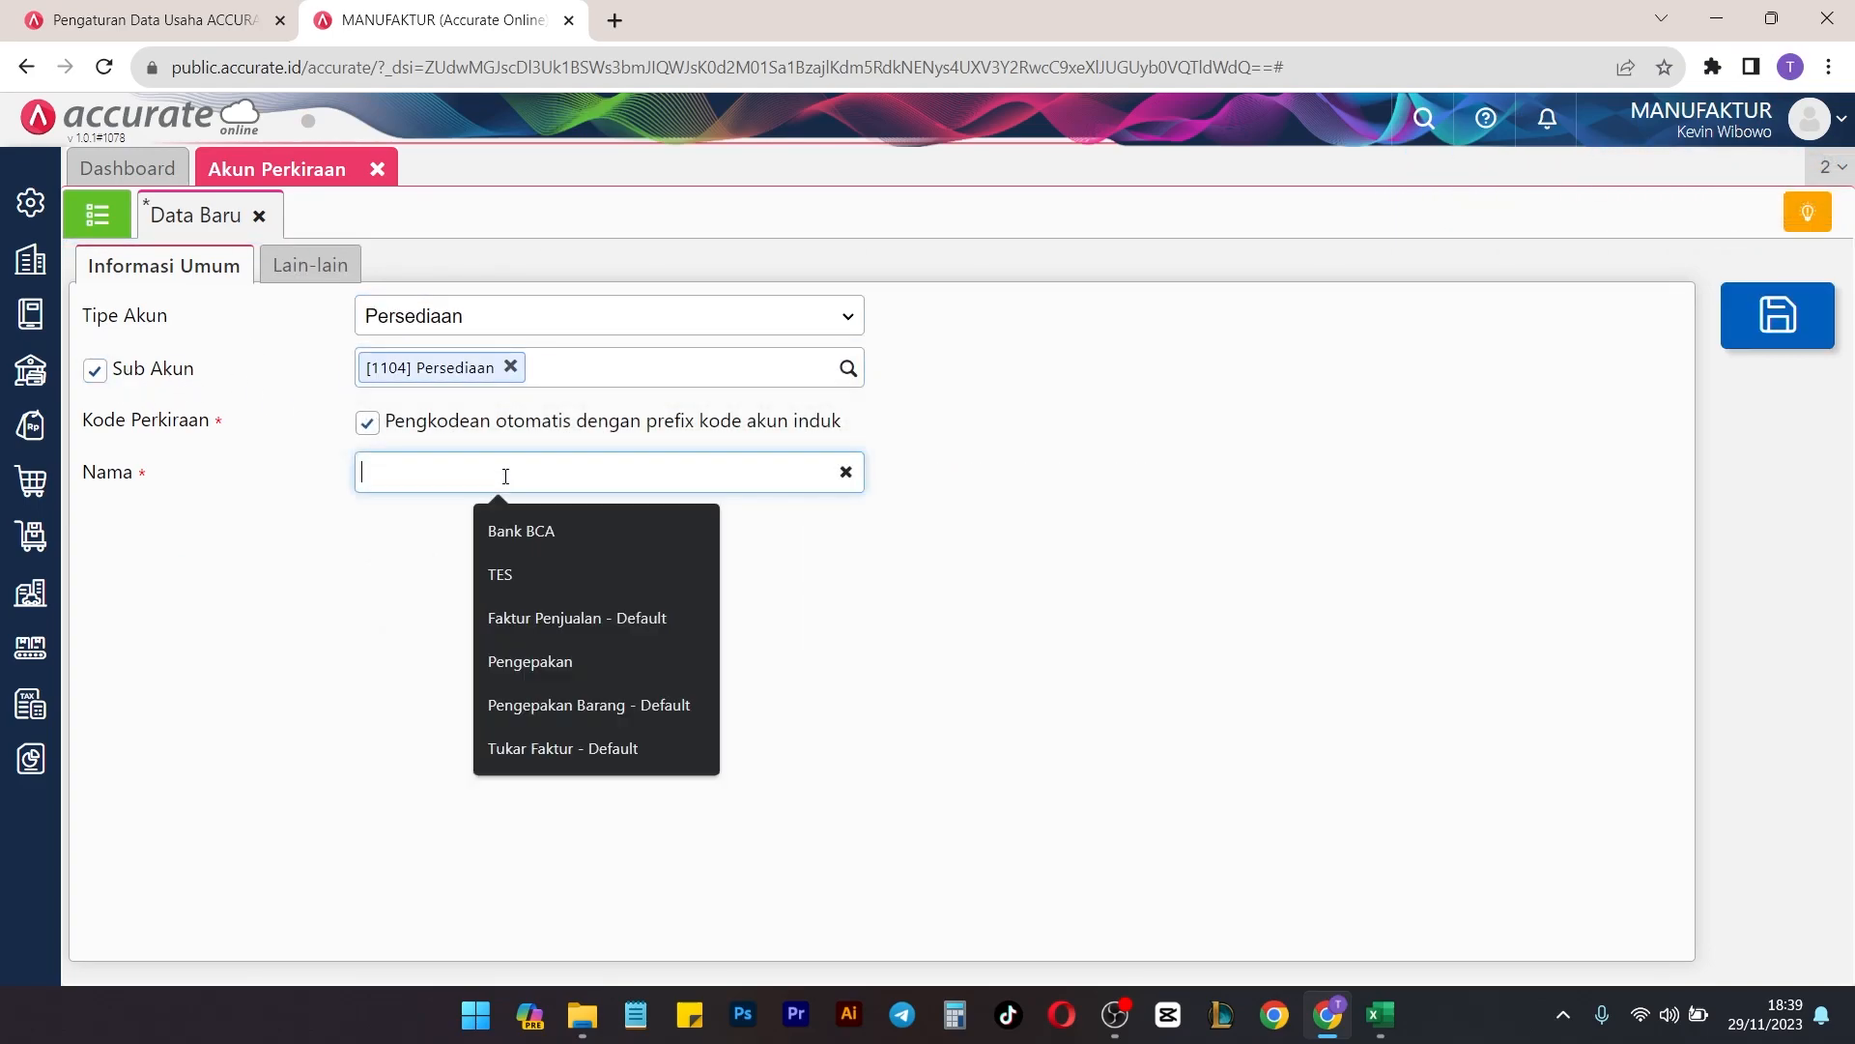
type("Perse")
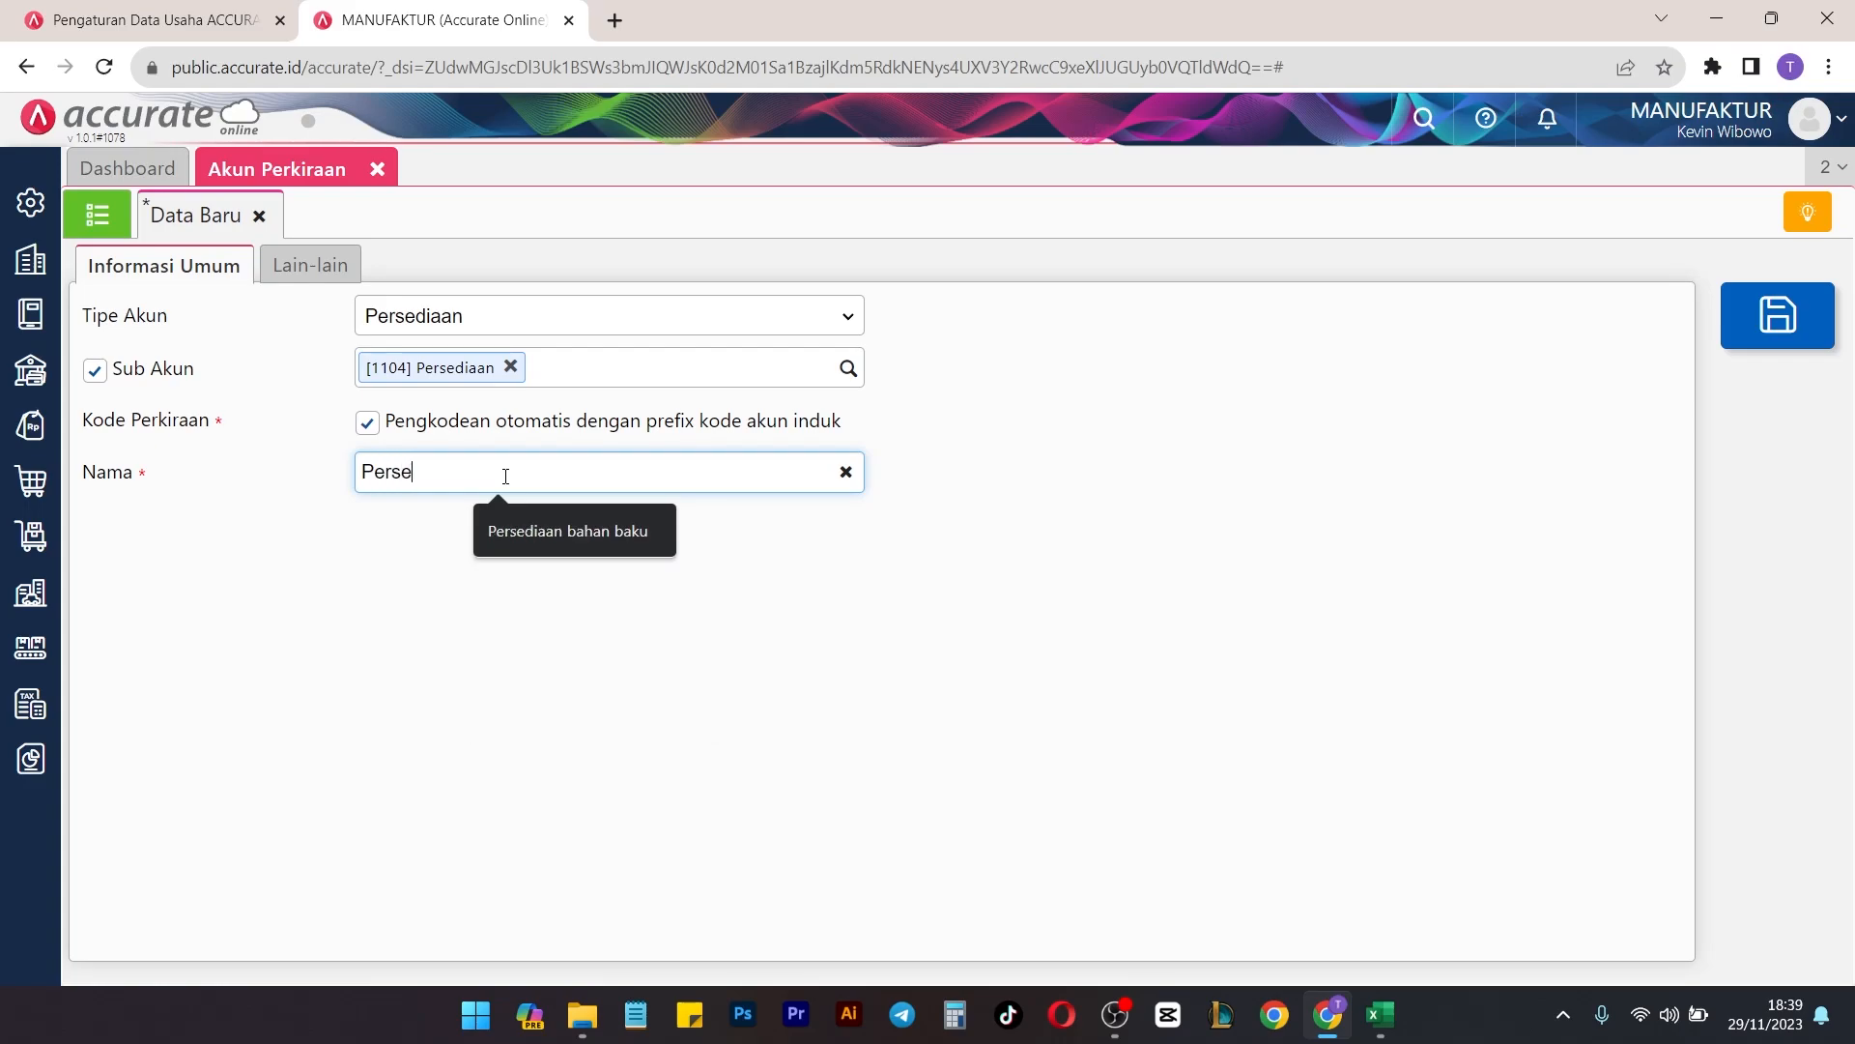
type("rang jadi")
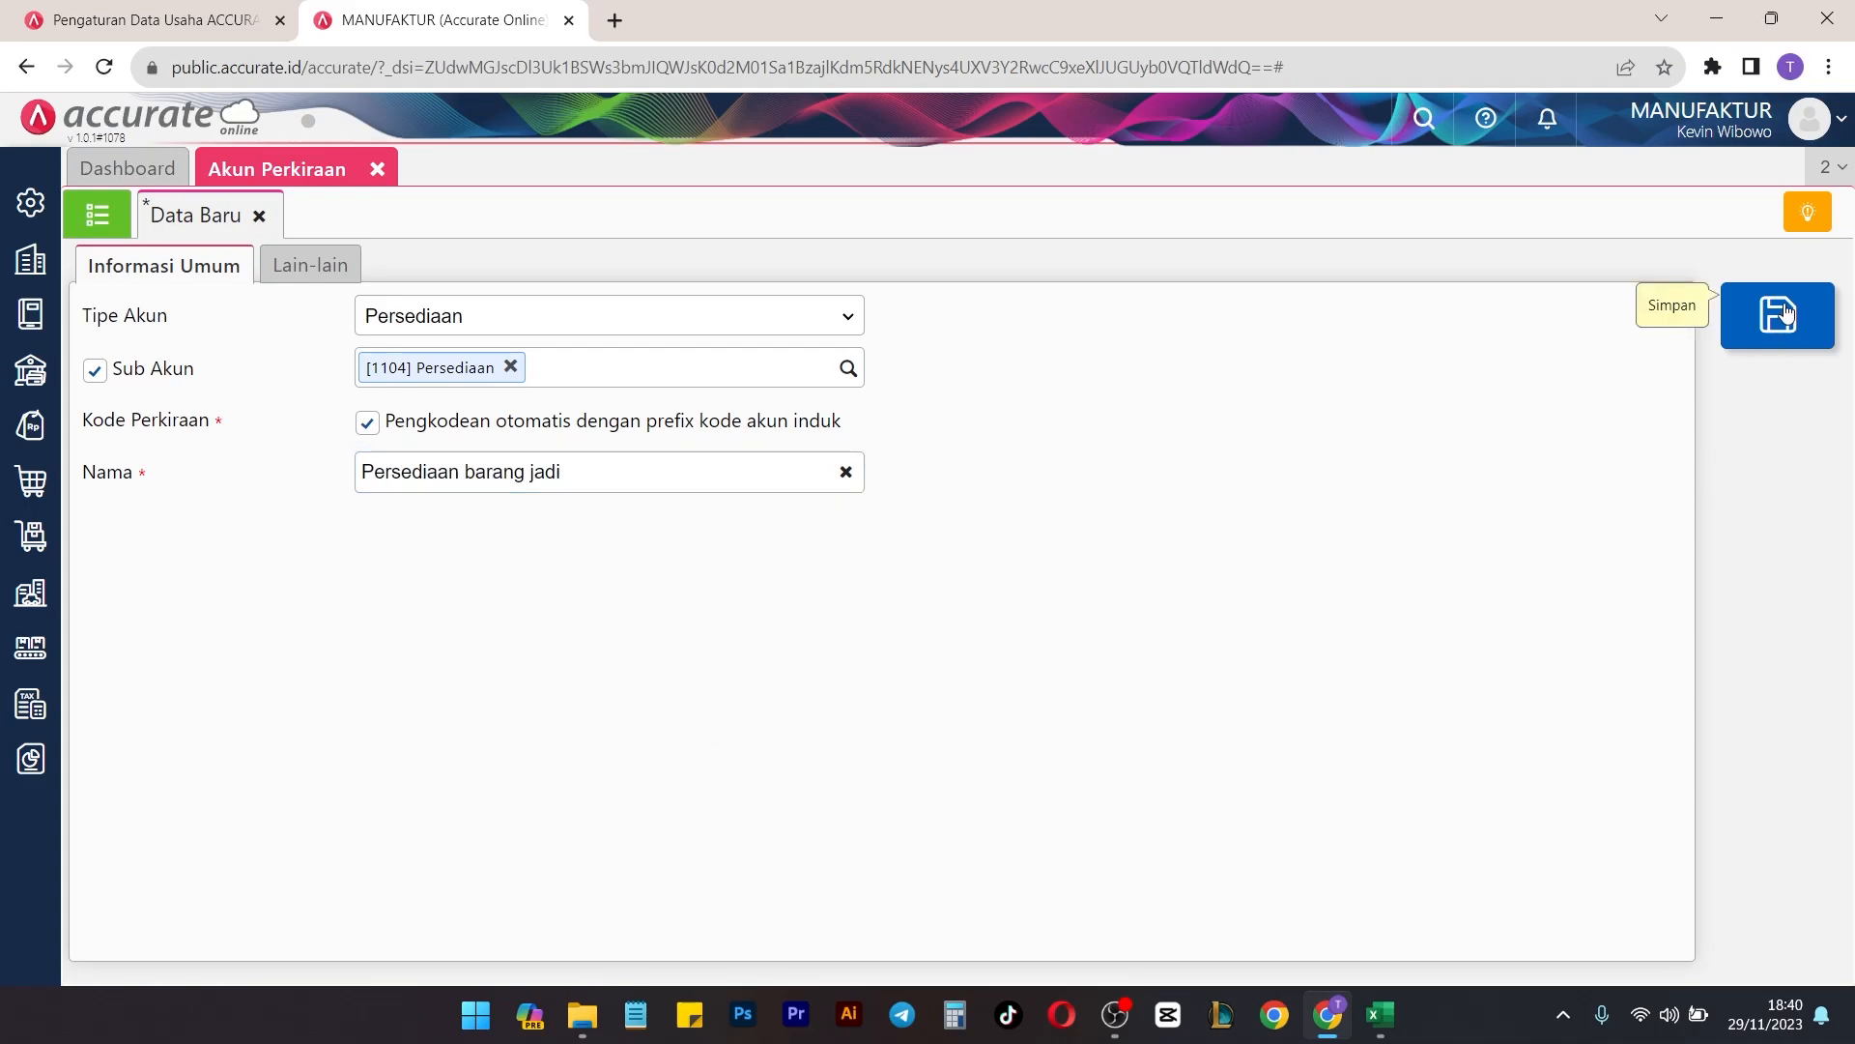
left_click(1745, 319)
left_click(83, 232)
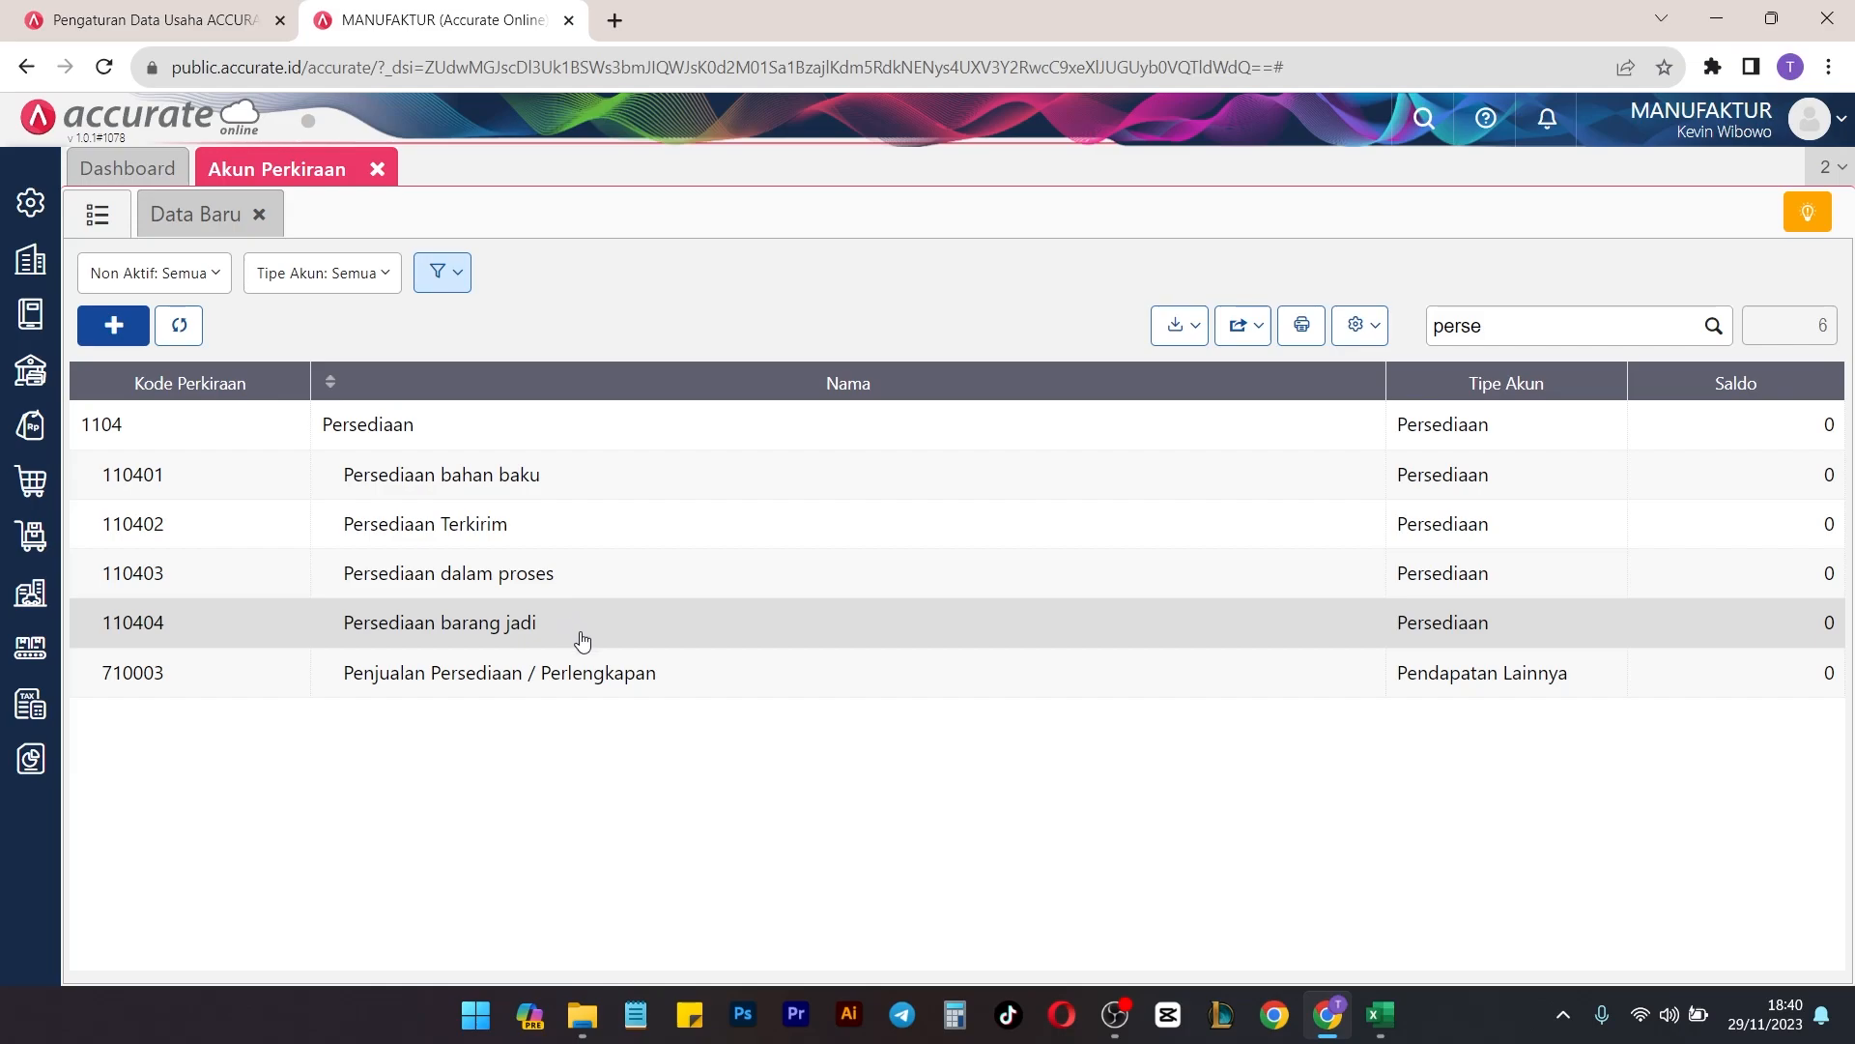
Start a new account of type Beban Pokok Penjualan, leaving it as a main account rather than a sub-account.
left_click(183, 223)
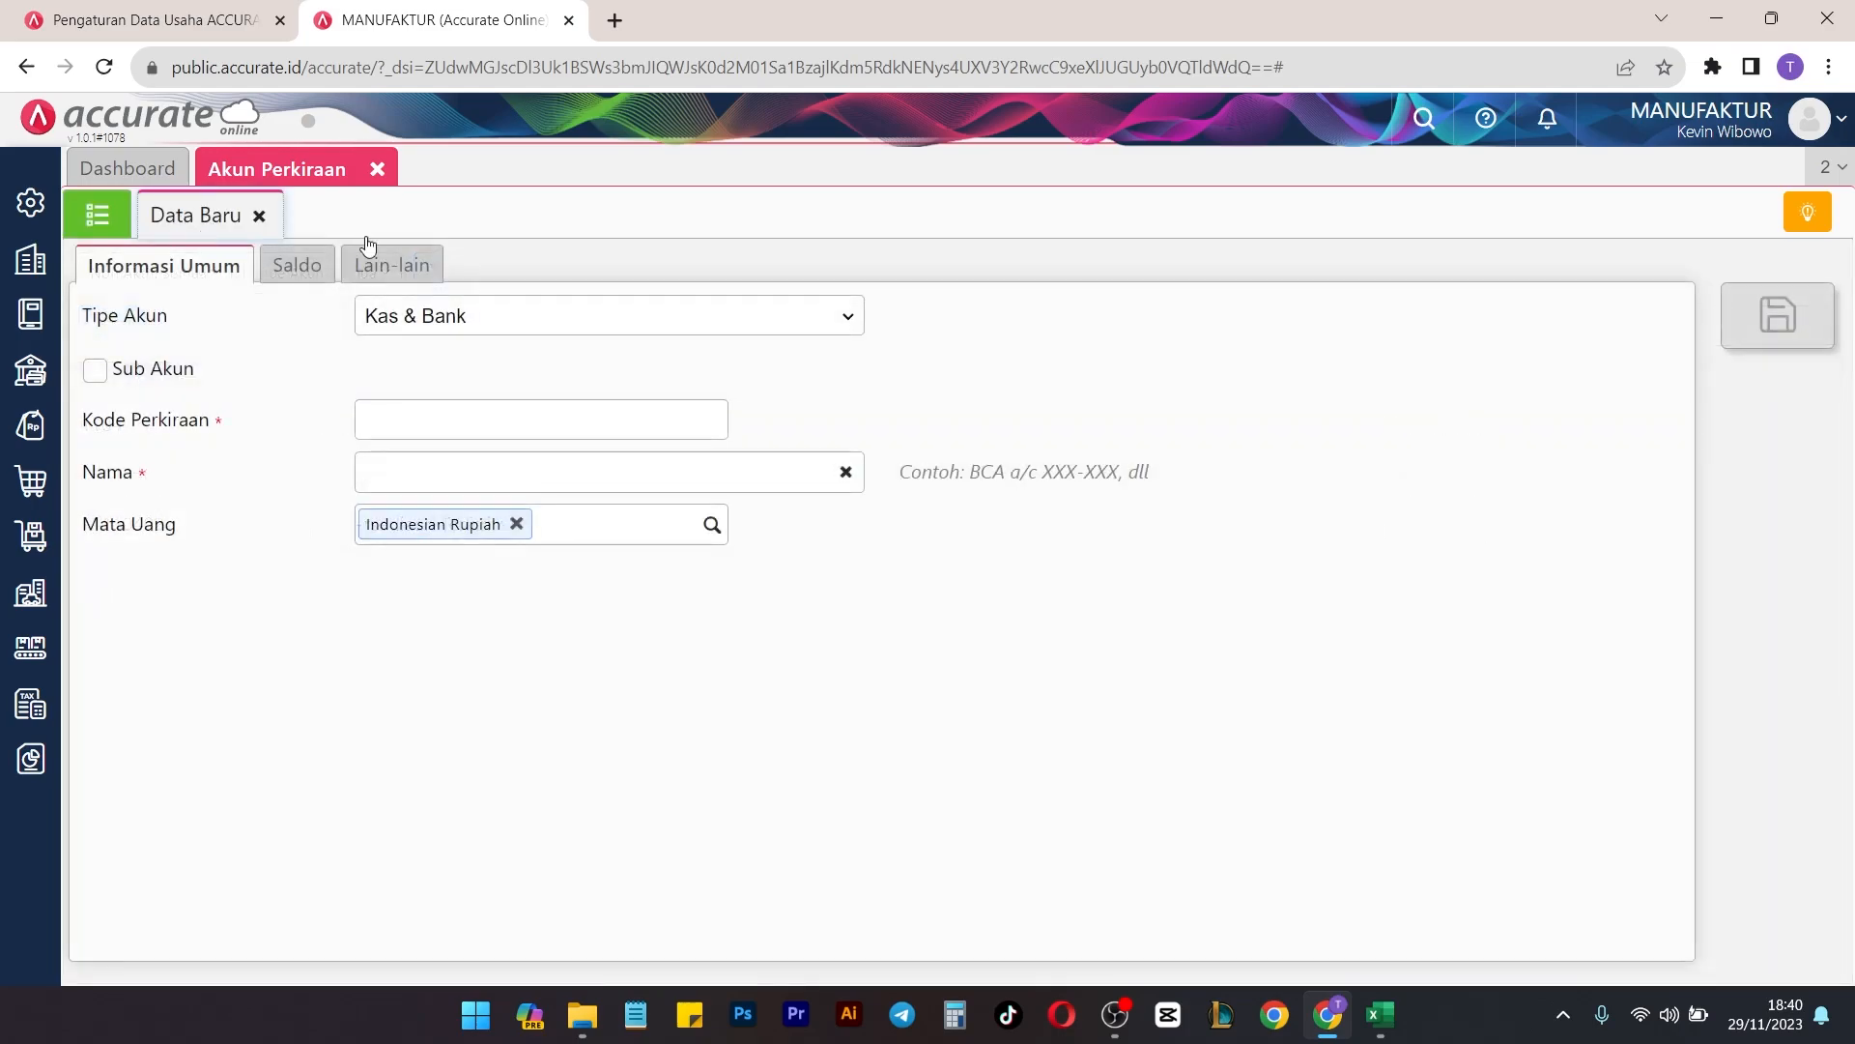
left_click(488, 327)
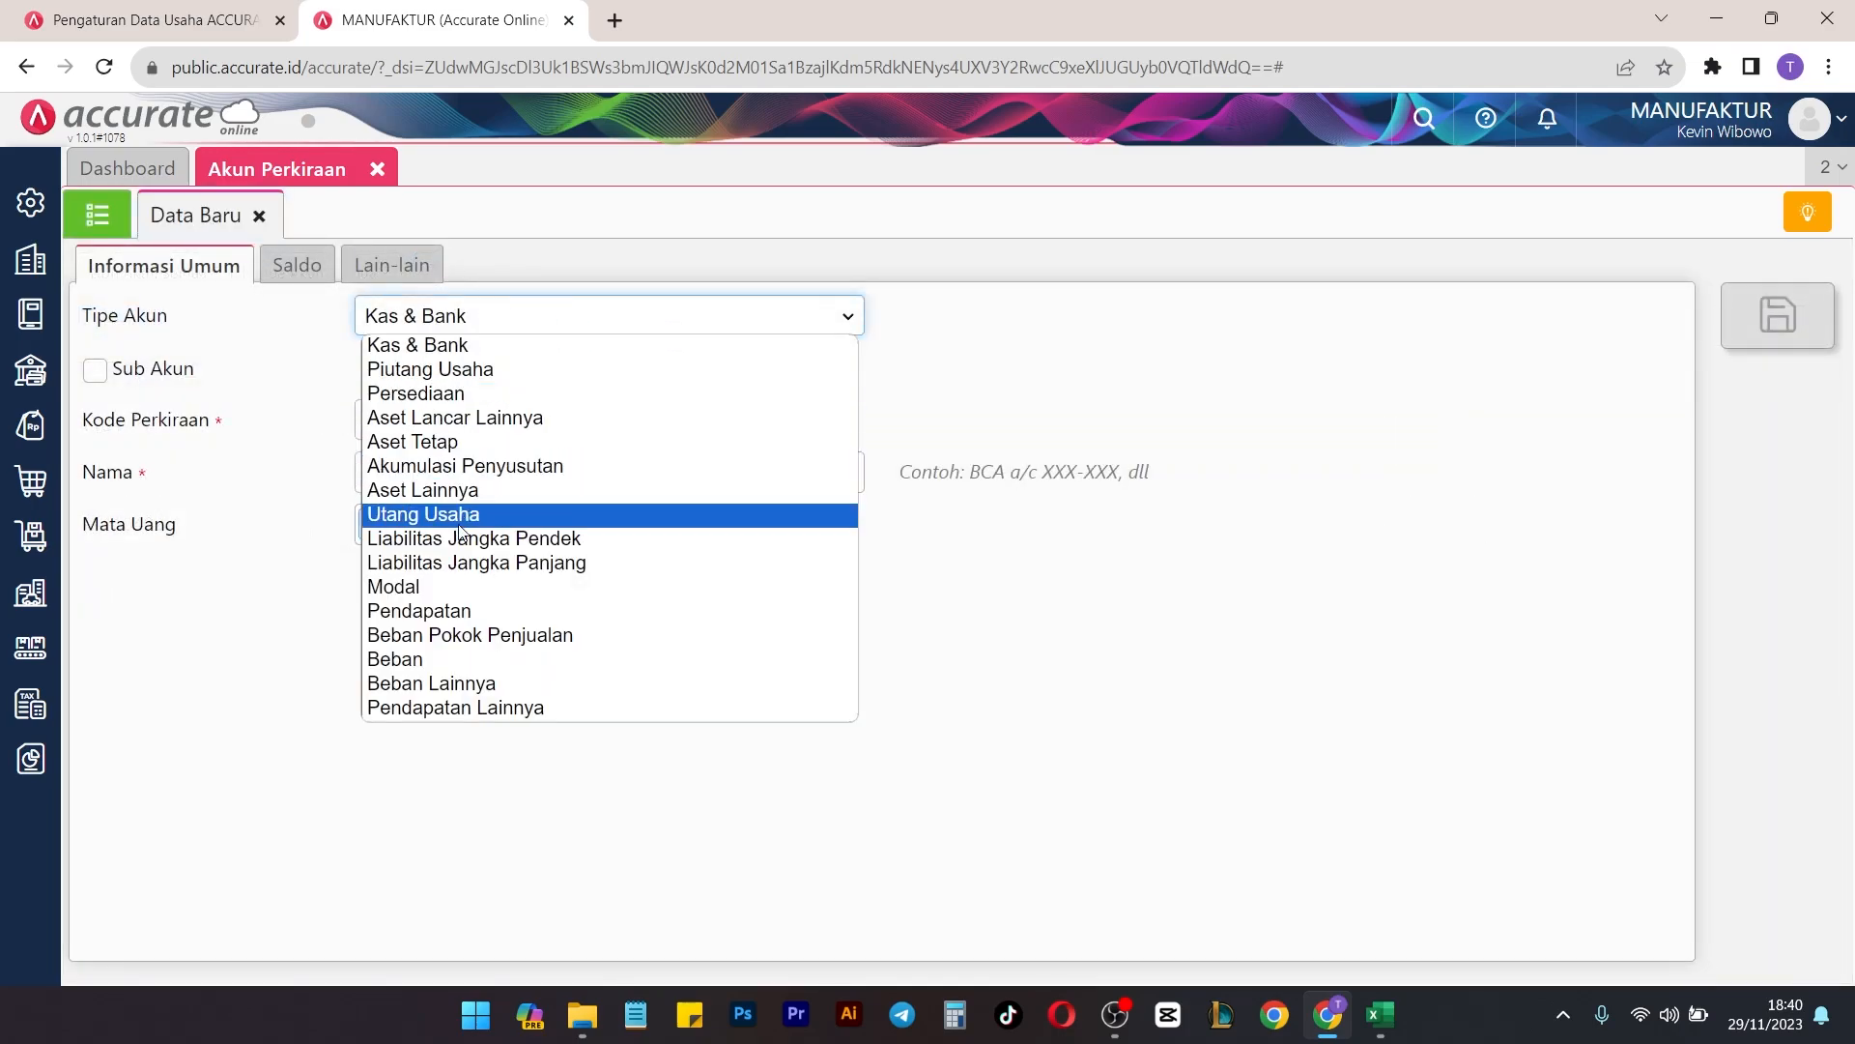
left_click(454, 634)
left_click(123, 380)
left_click(123, 379)
left_click(568, 409)
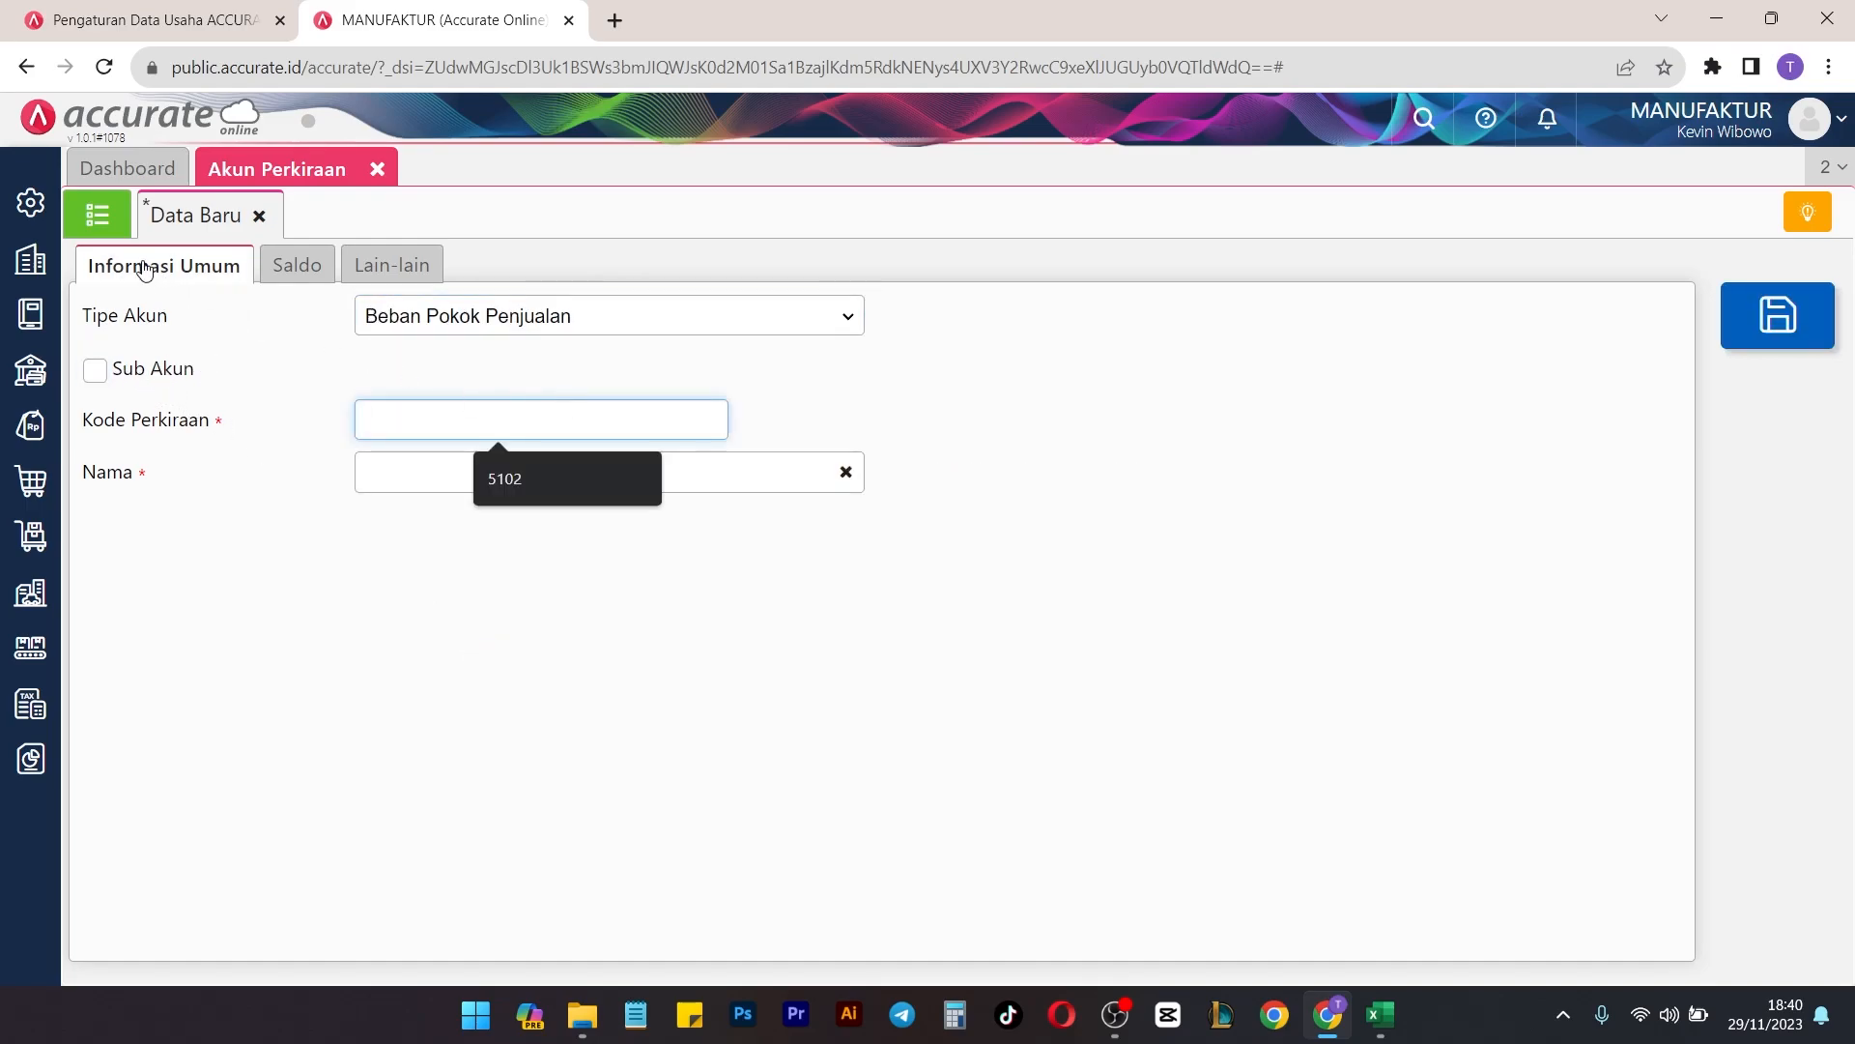
Search the account list for "beban pokok" to check the existing account codes.
left_click(98, 222)
left_click(1590, 330)
left_click_drag(1590, 330, 1411, 329)
key("BackSpace")
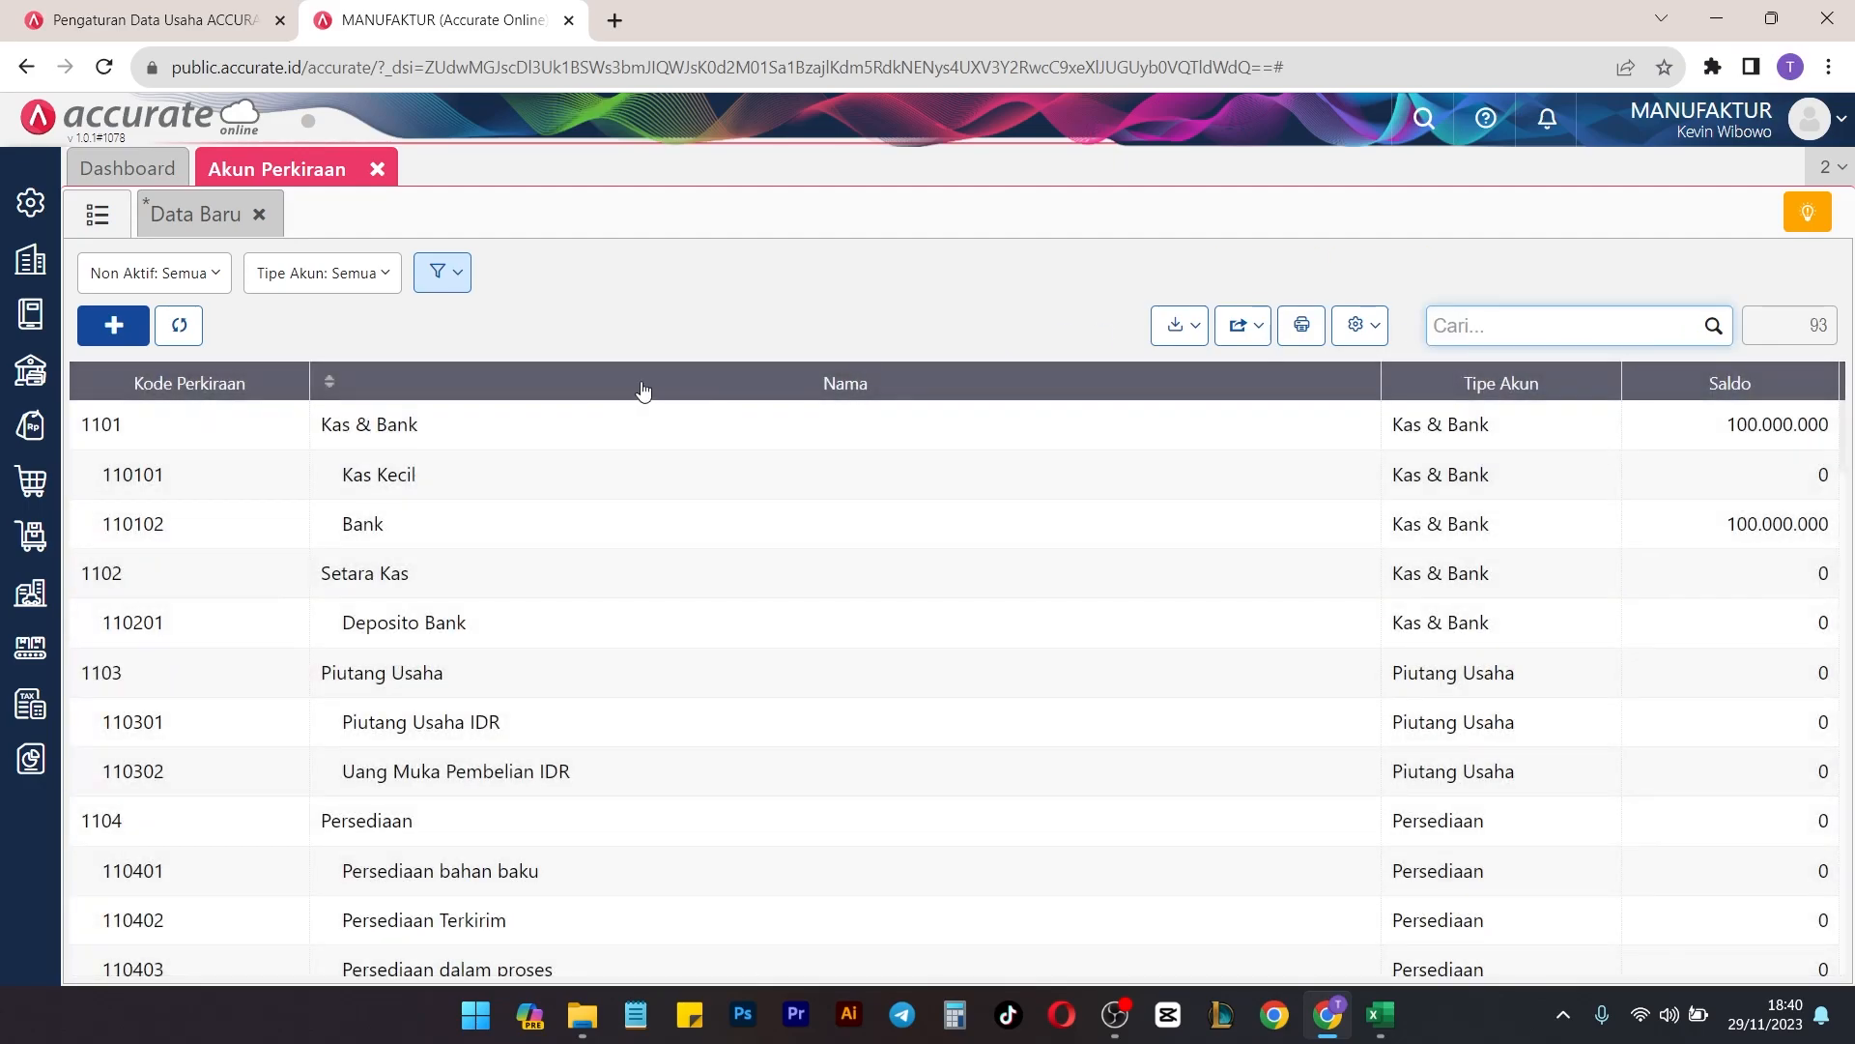
scroll(998, 472, "down", 3)
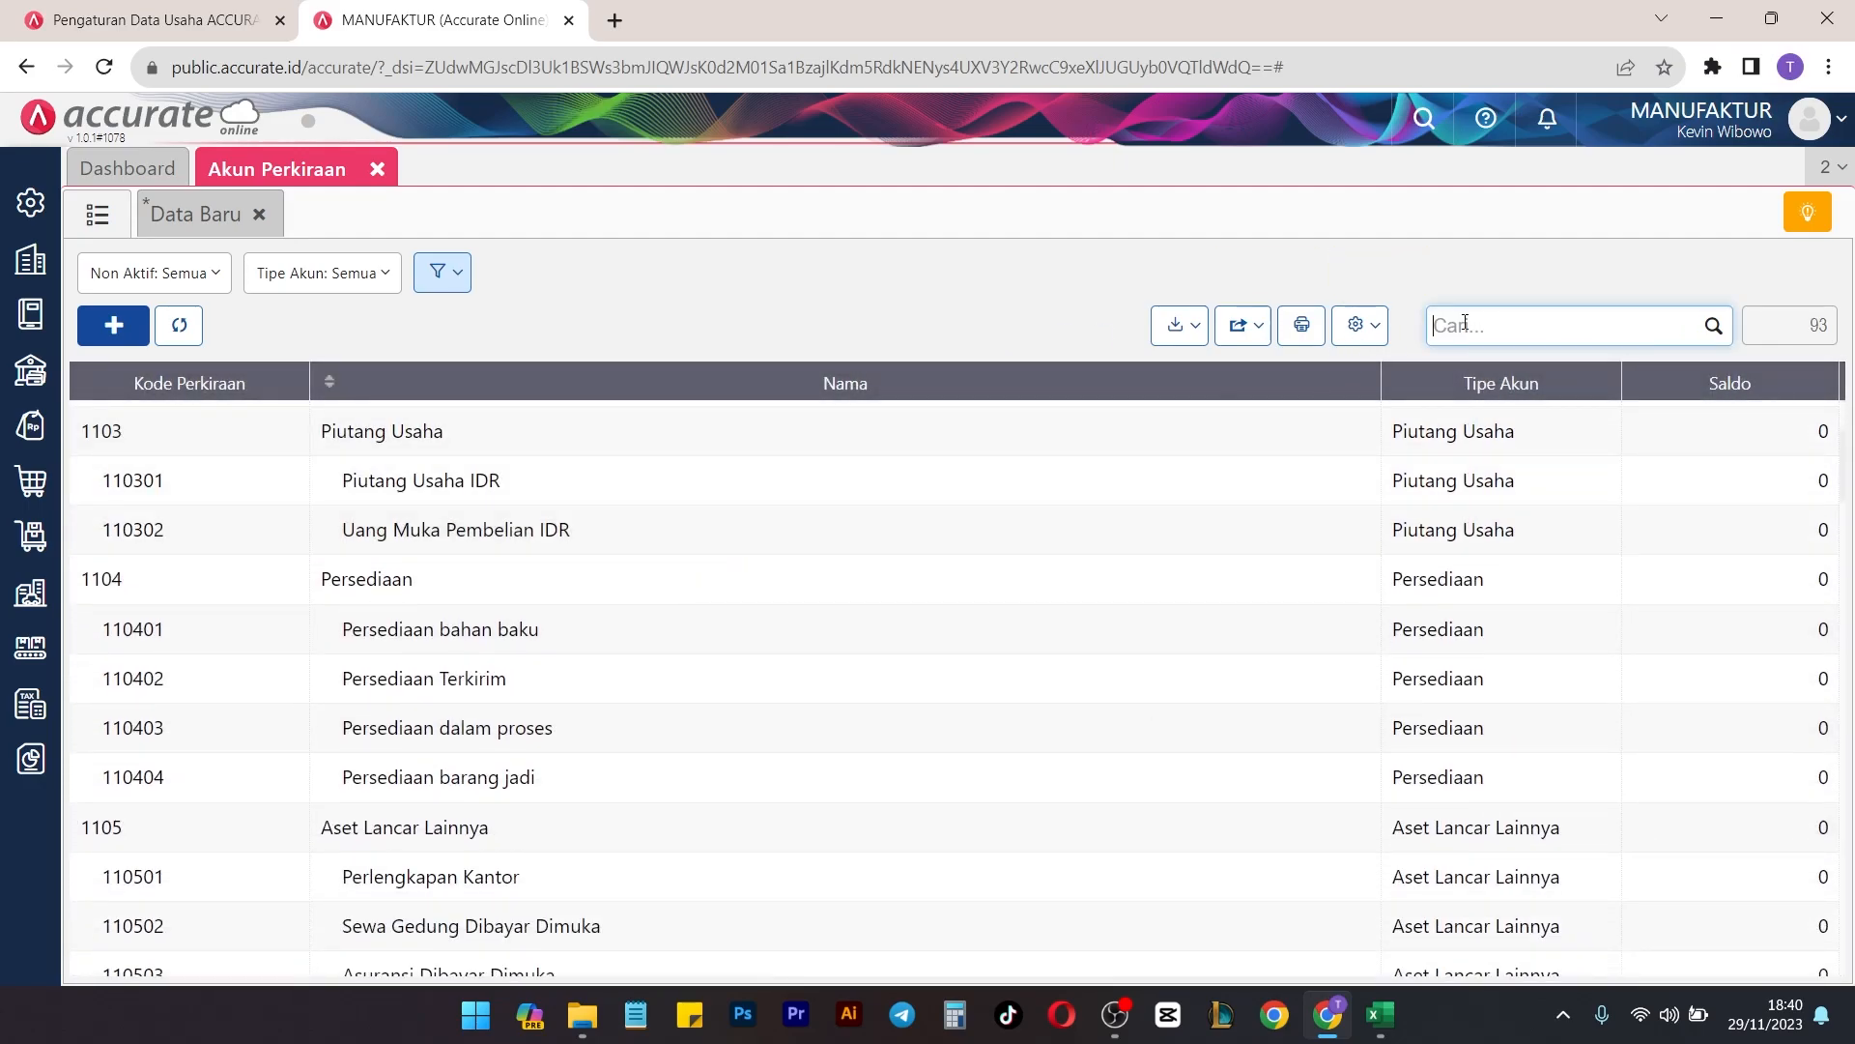
type("beban pokok")
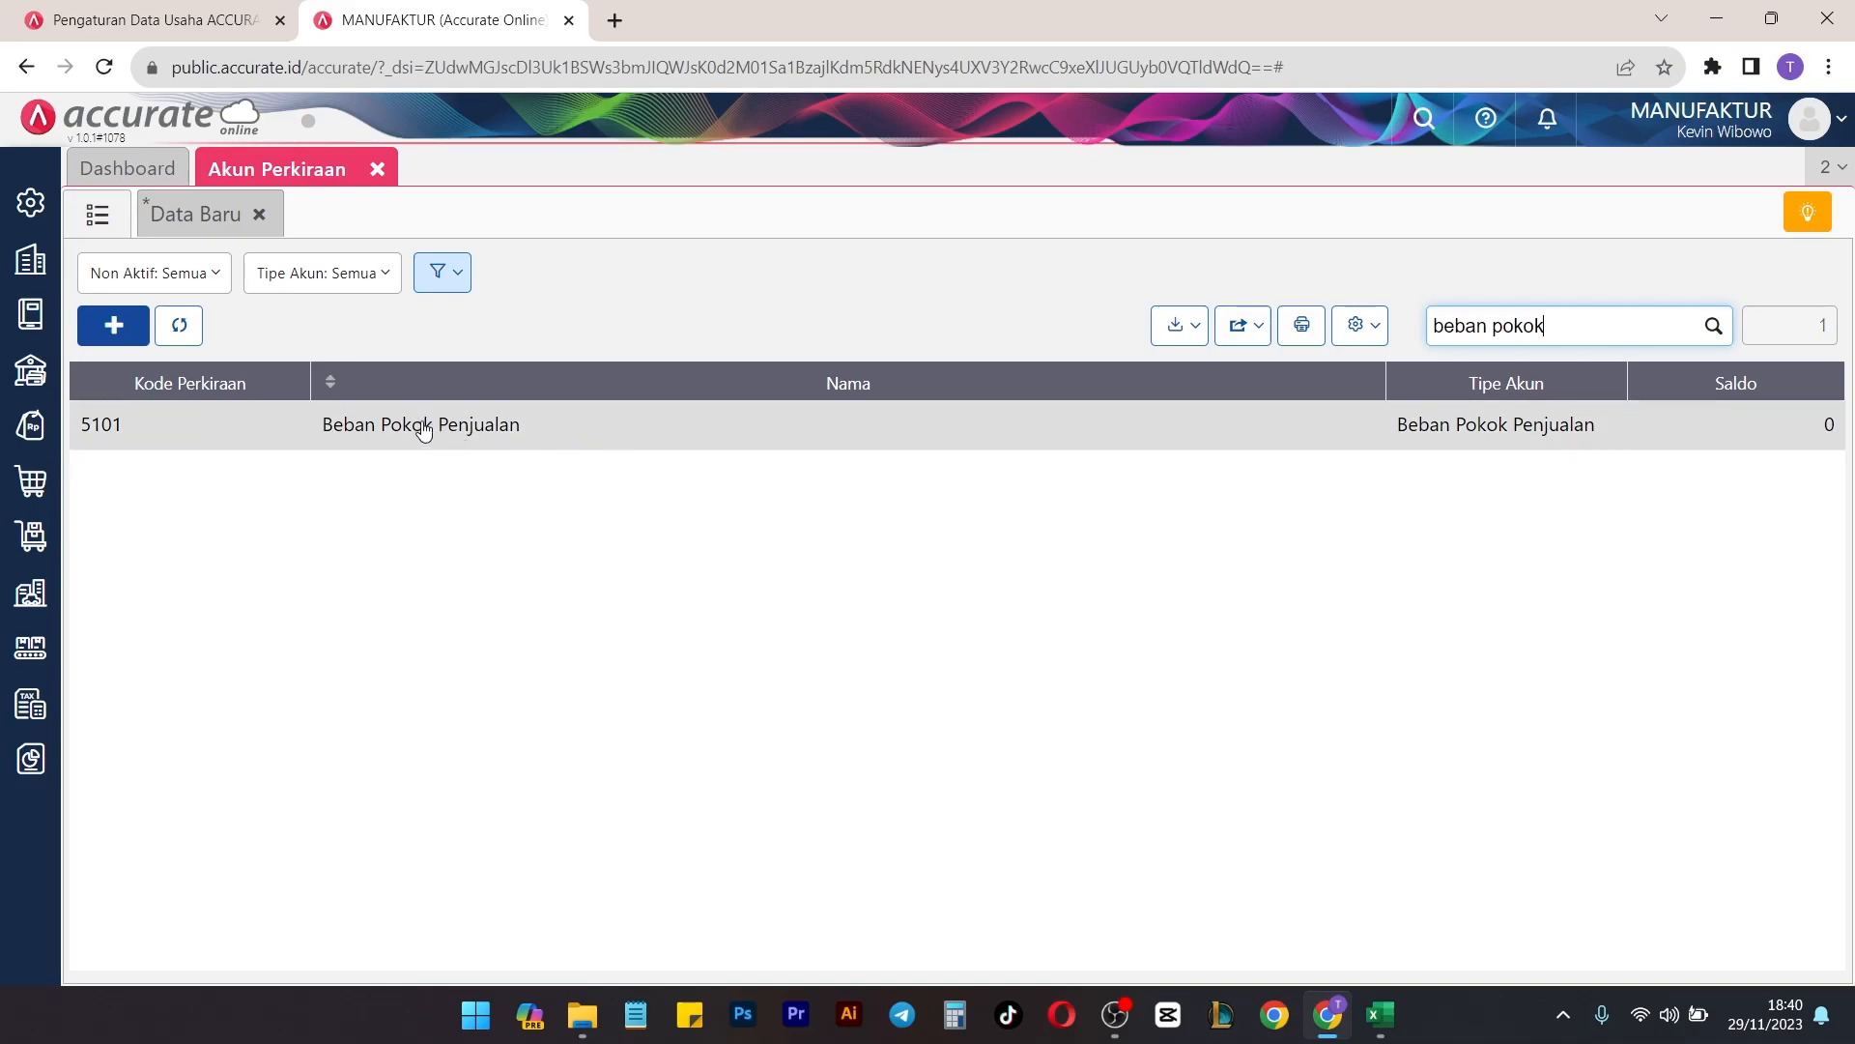
Give the new Beban Pokok Penjualan account code 5102 and name "Selisih biaya produksi", save it and close the blank form.
left_click(208, 232)
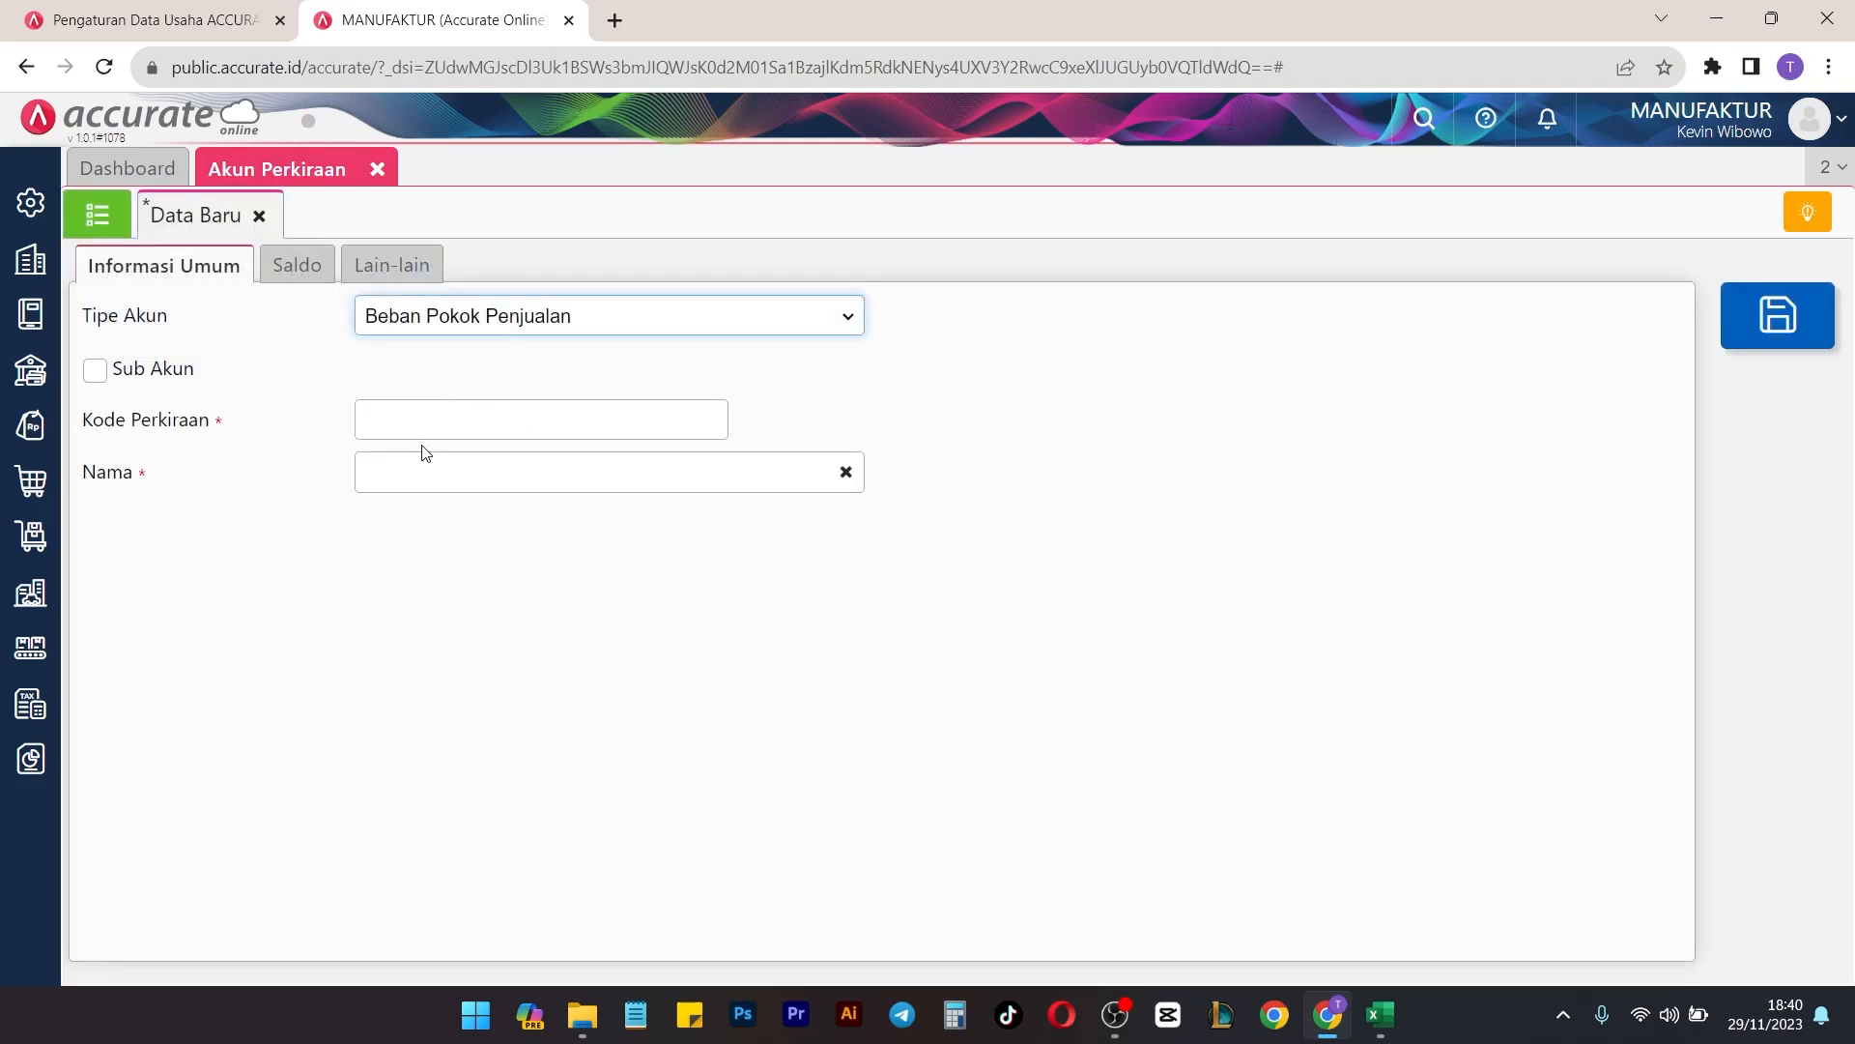
left_click(427, 418)
type("5")
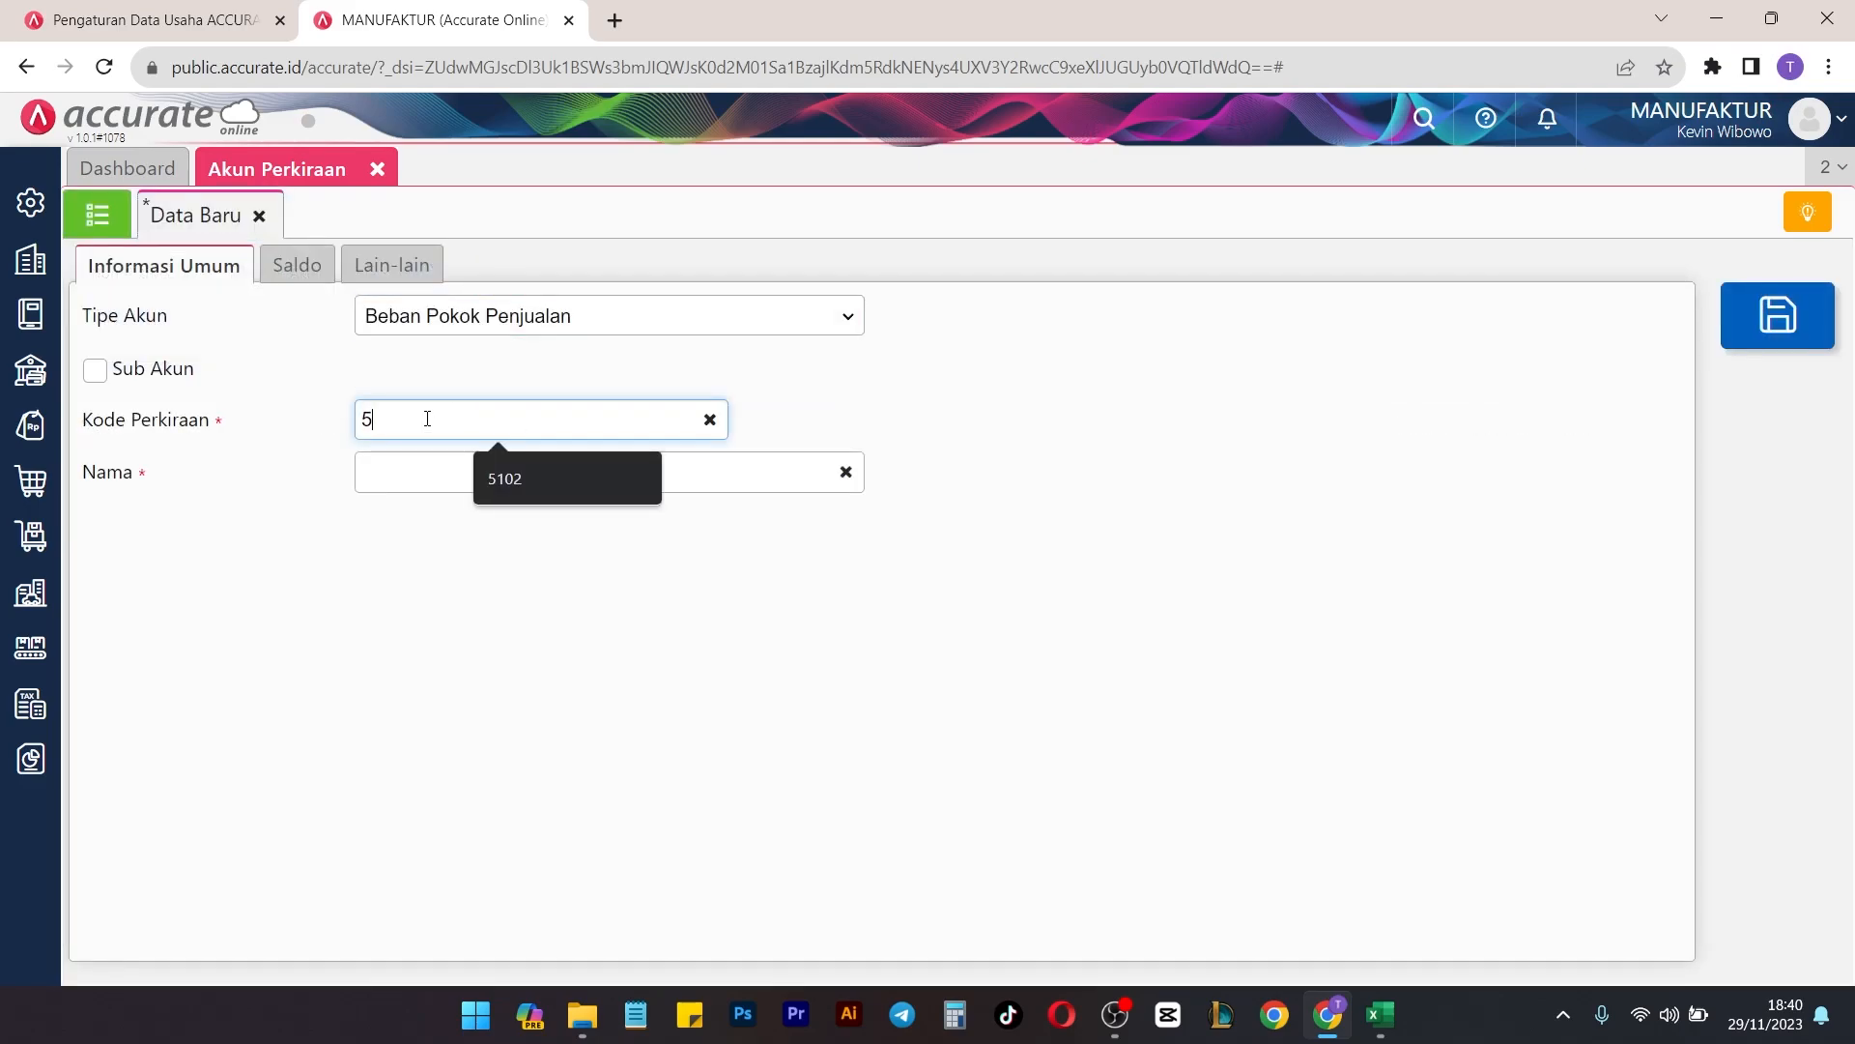
type("102")
left_click(422, 471)
type("Selisih biaya")
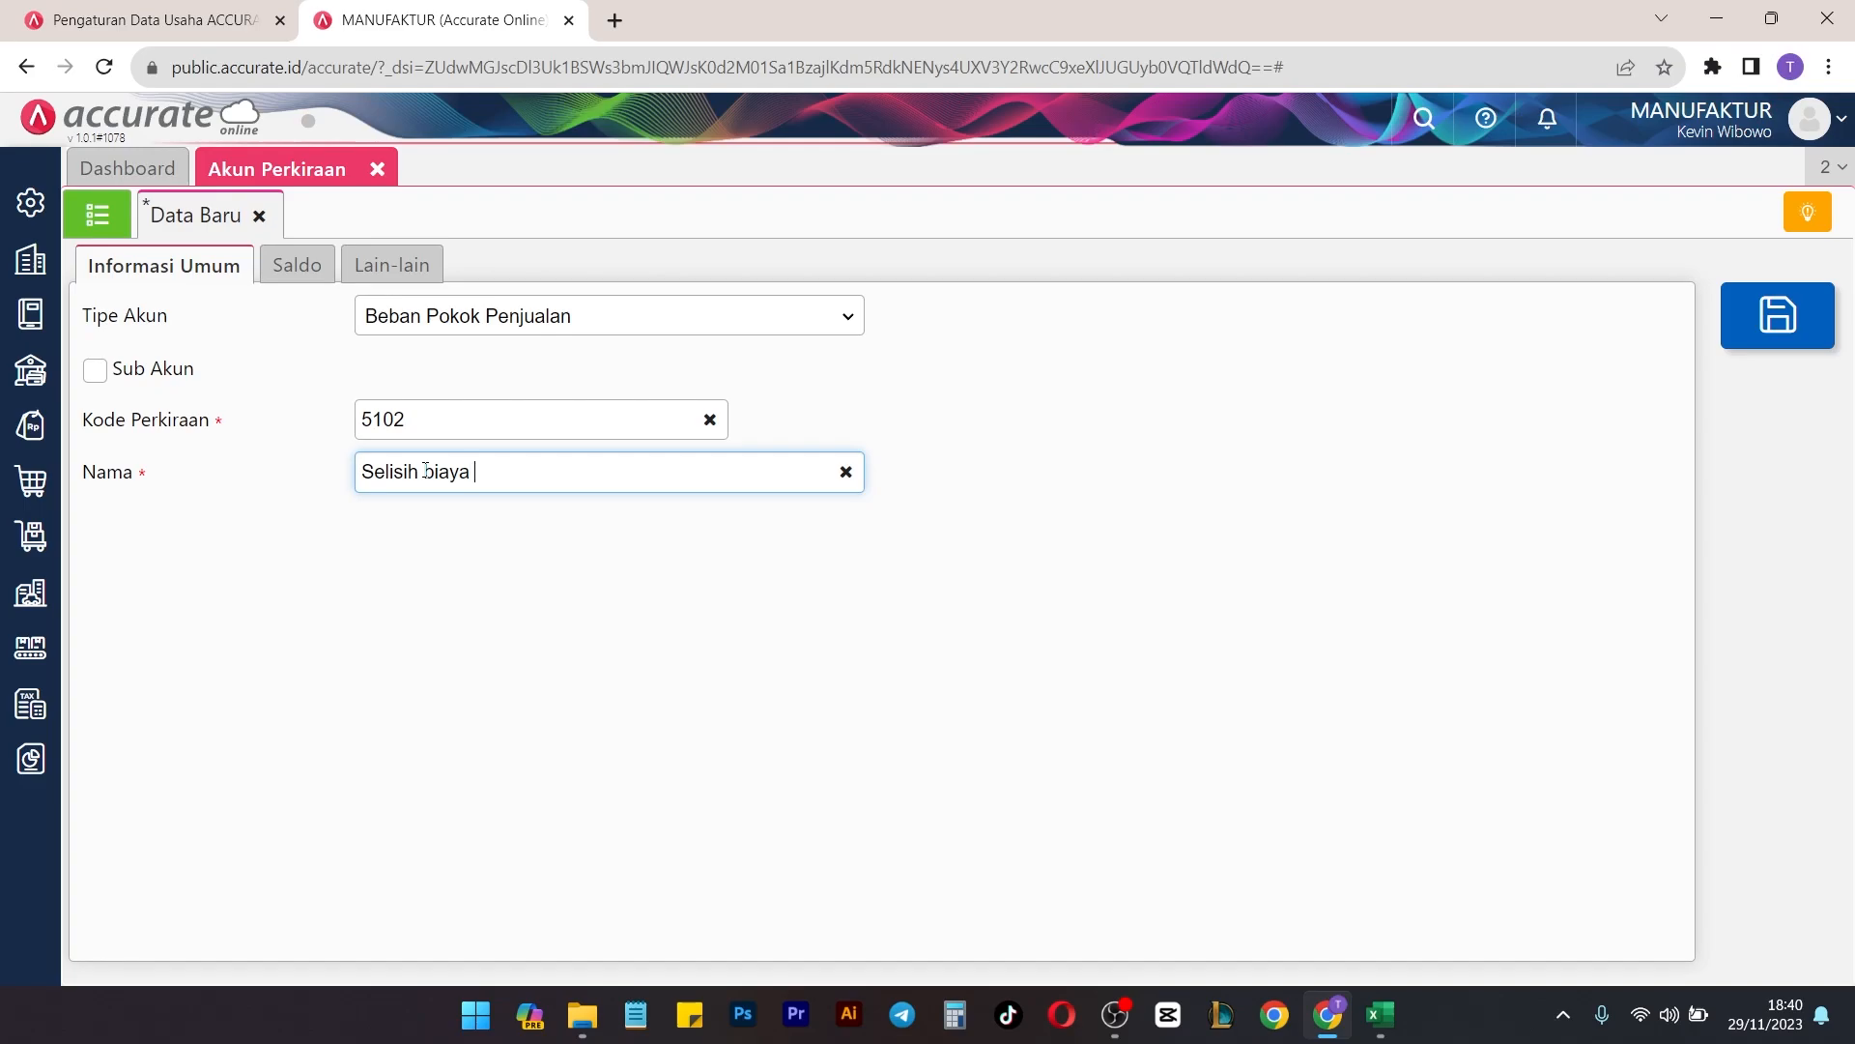
type(" produksi")
left_click(1728, 331)
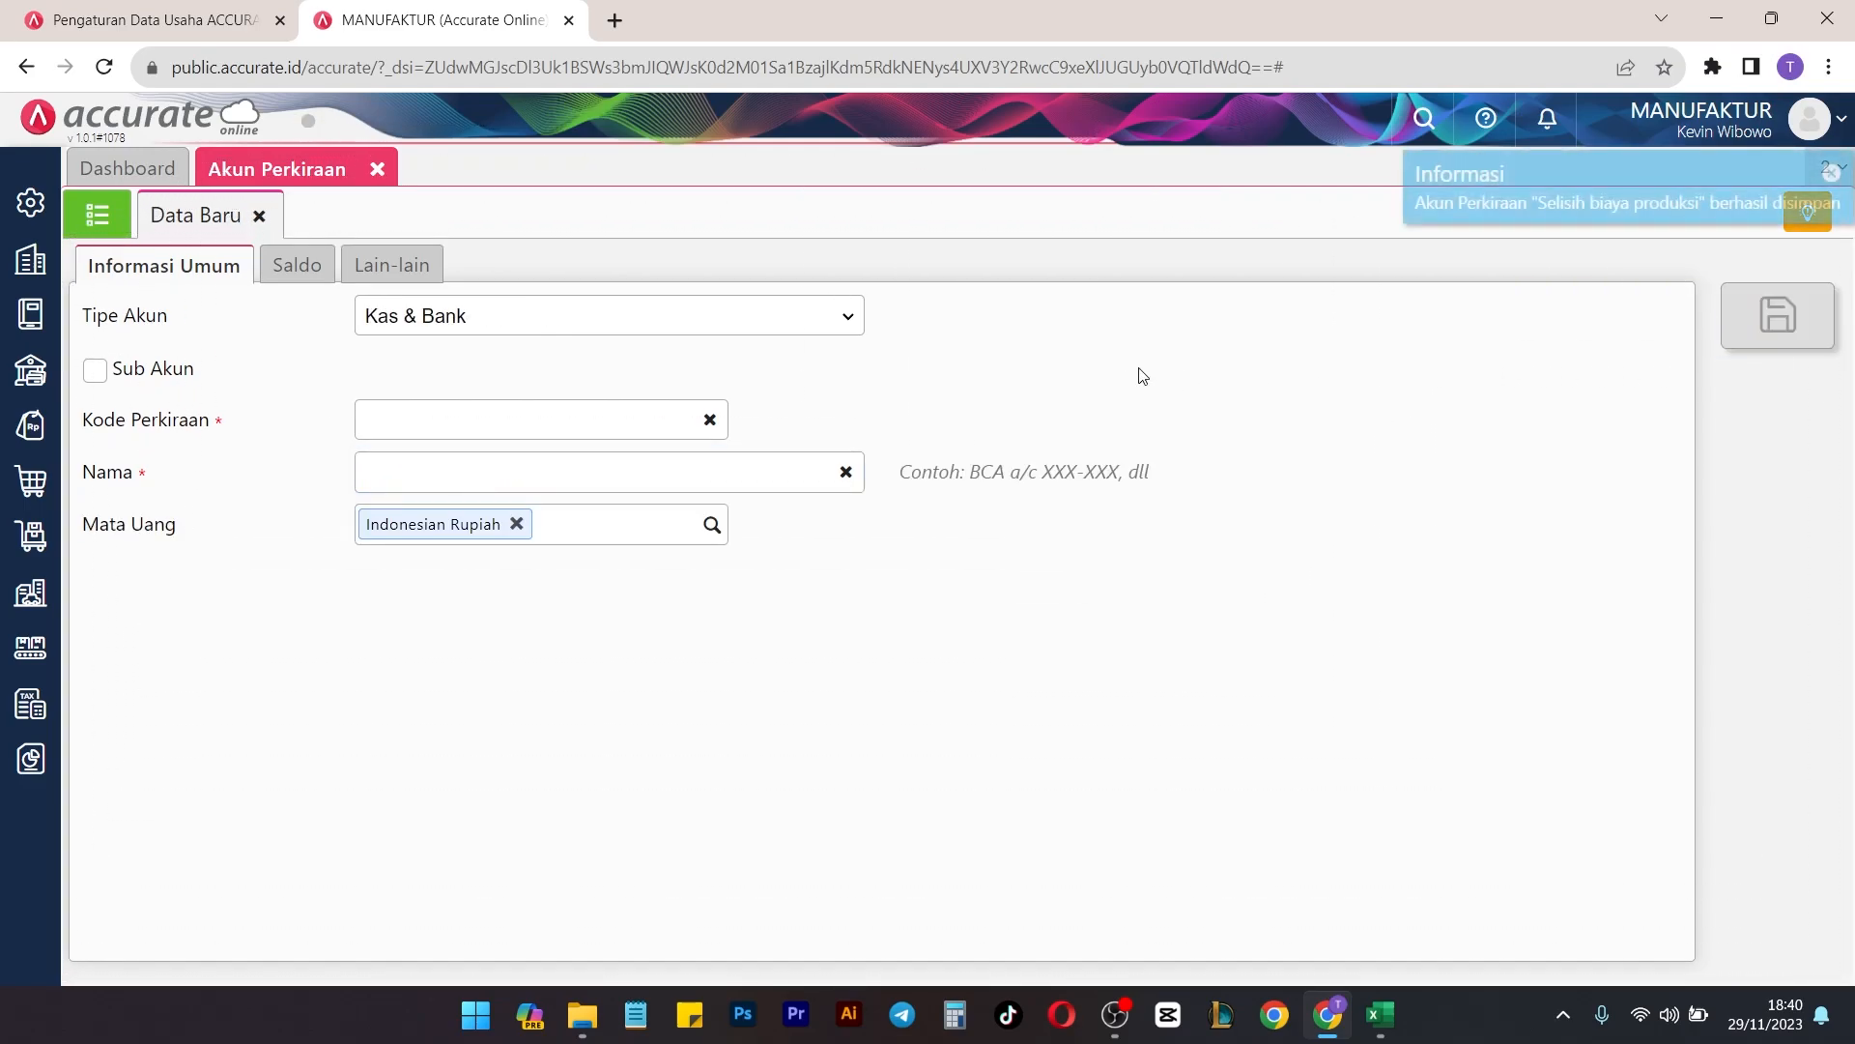
left_click(96, 215)
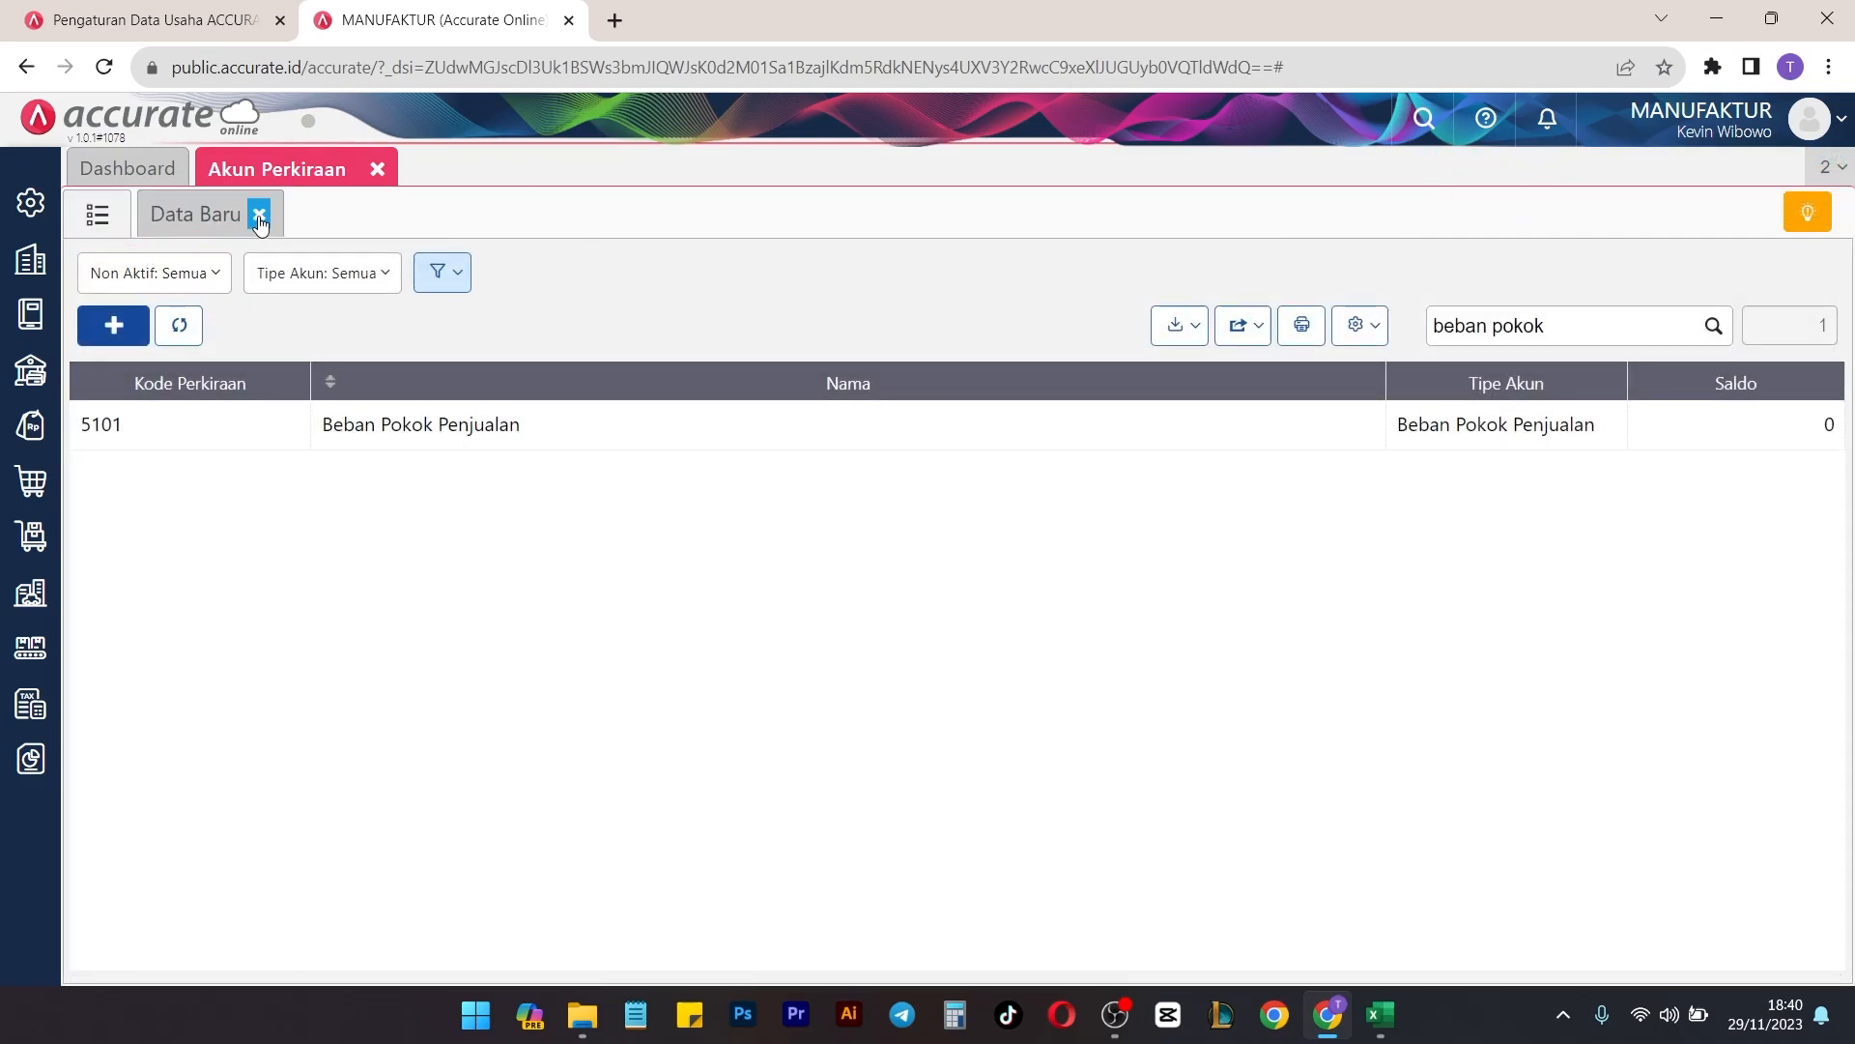
left_click(259, 217)
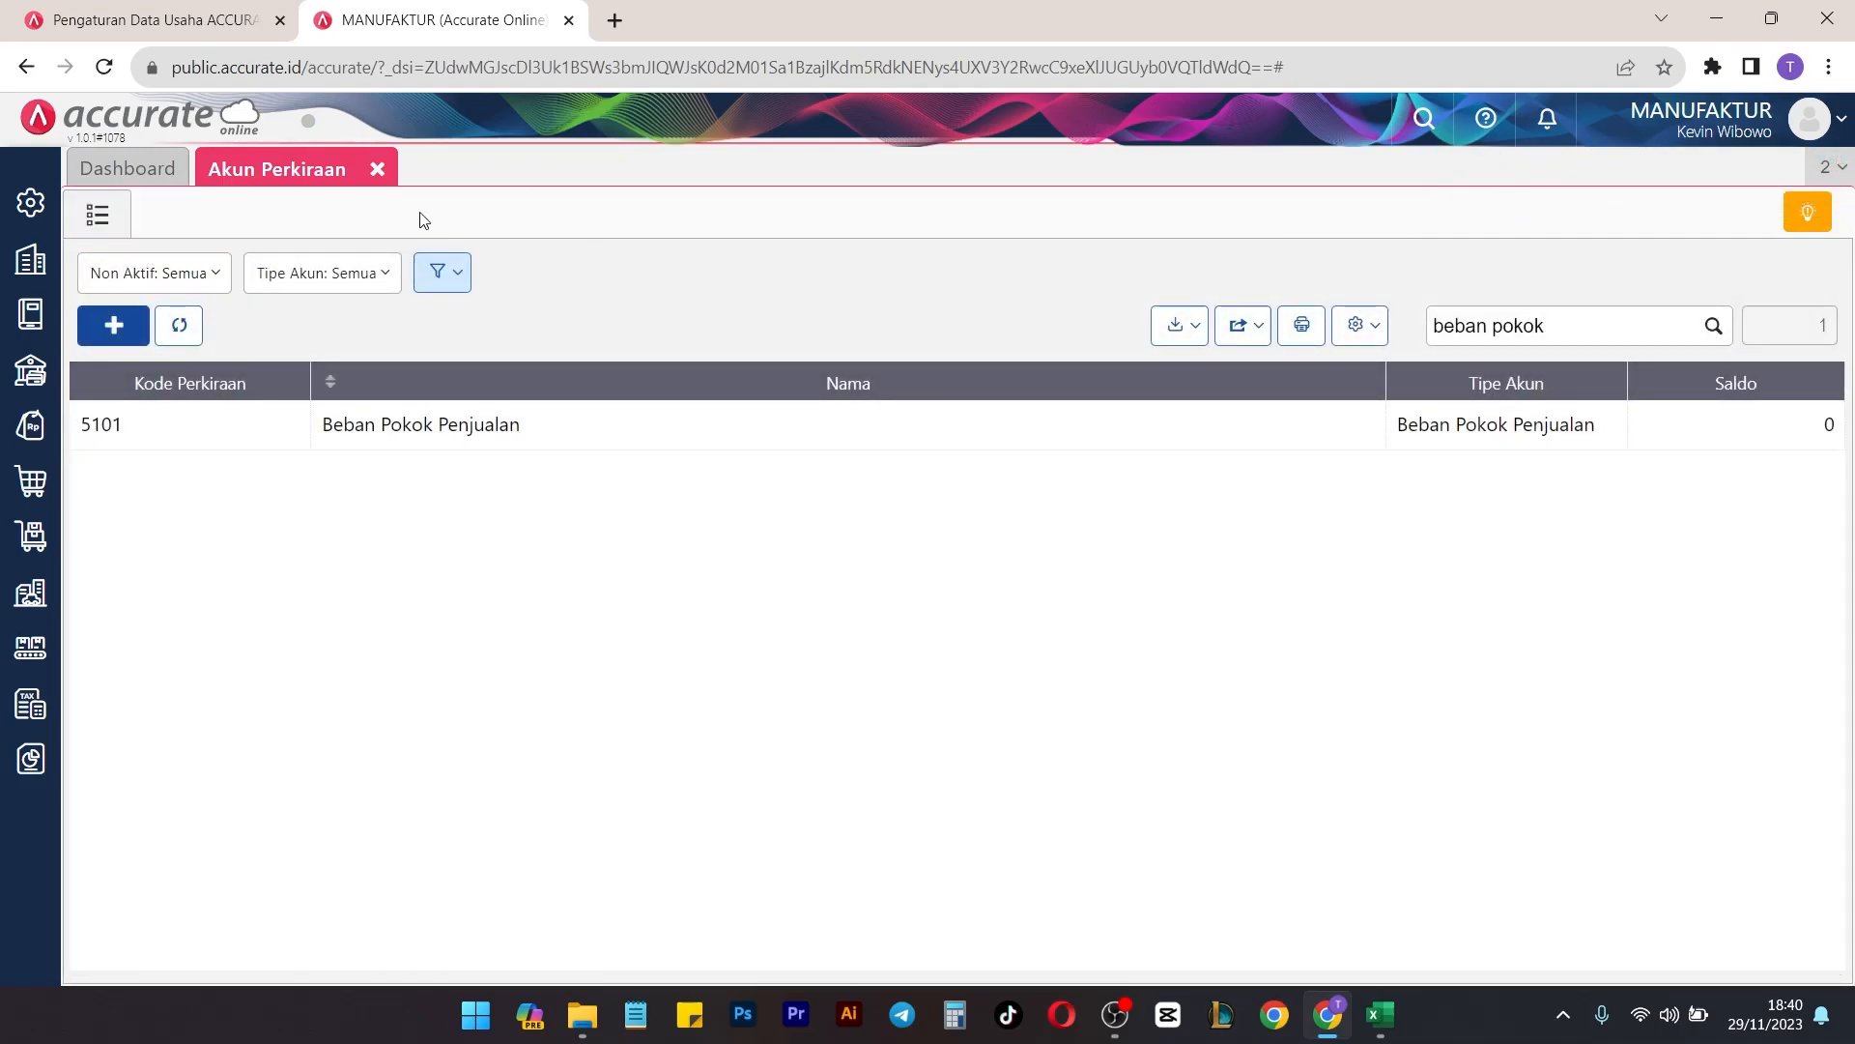
In the Manufaktur preferences, assign [110403] Persediaan dalam proses as the Pekerjaan Dalam Proses account.
left_click(22, 210)
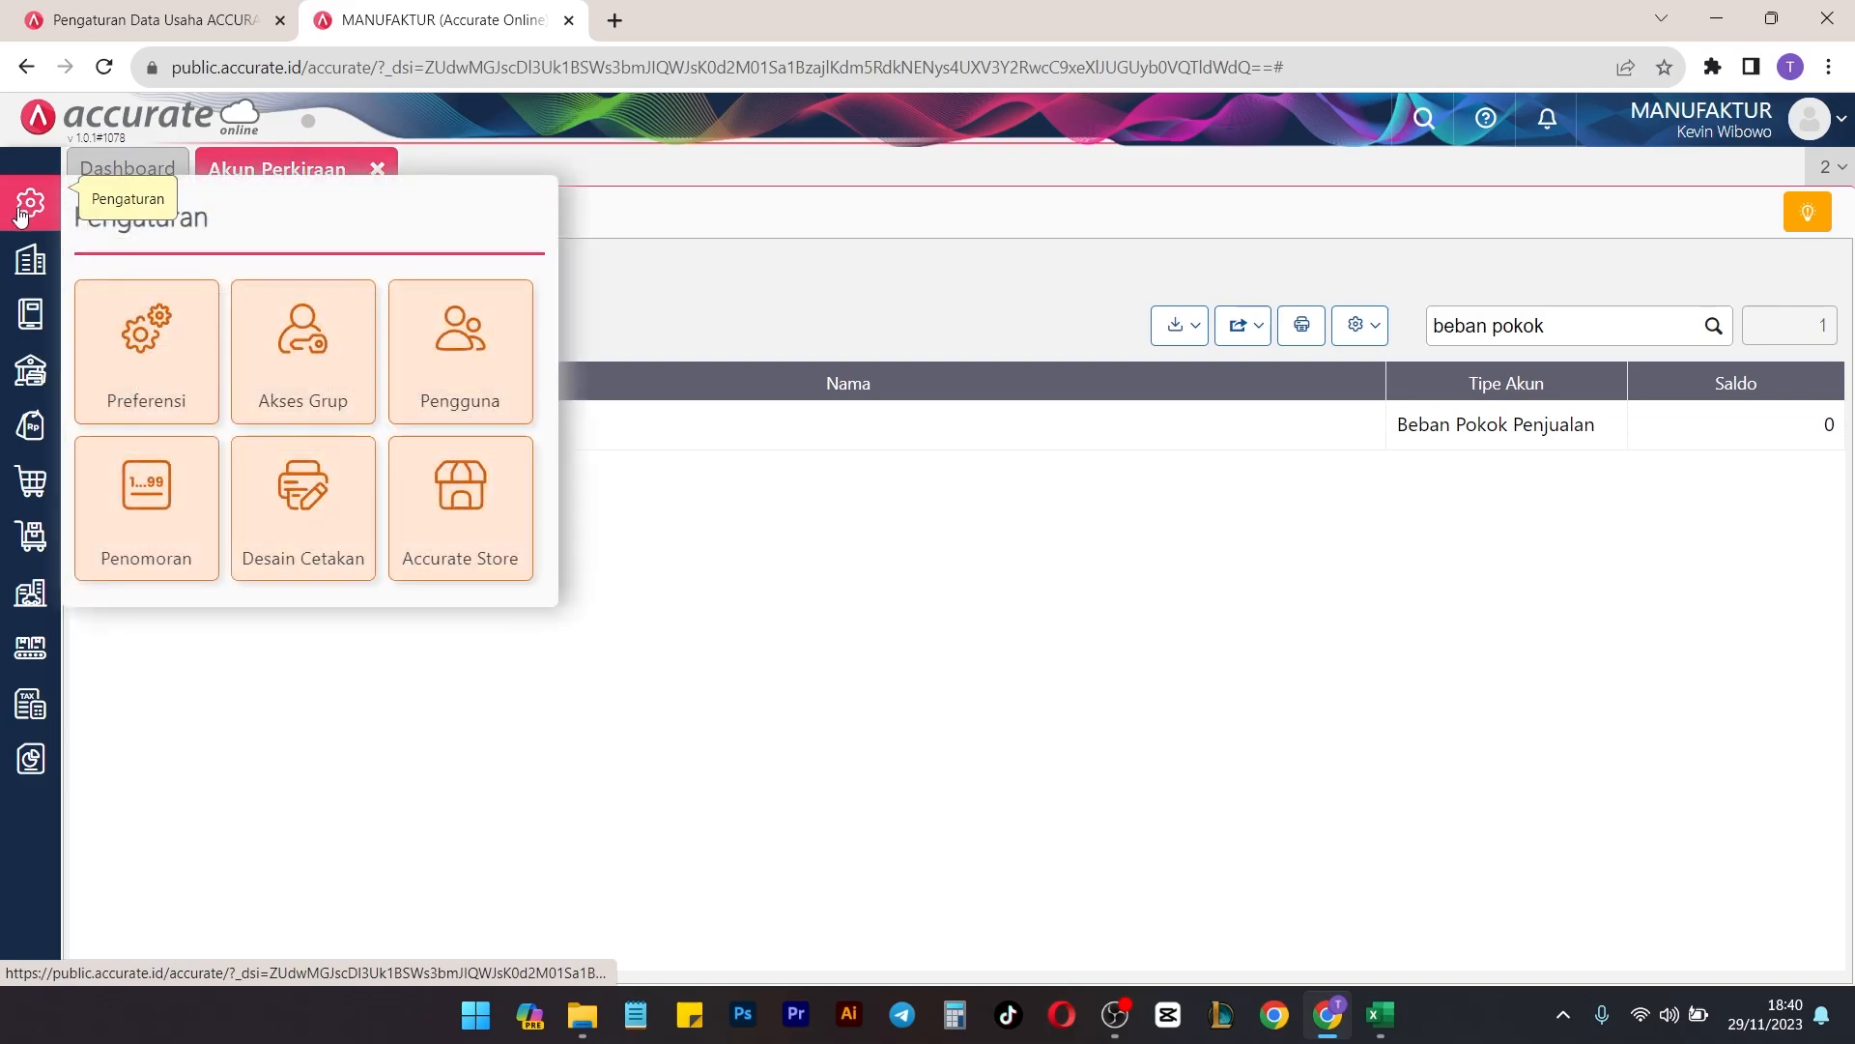
left_click(157, 376)
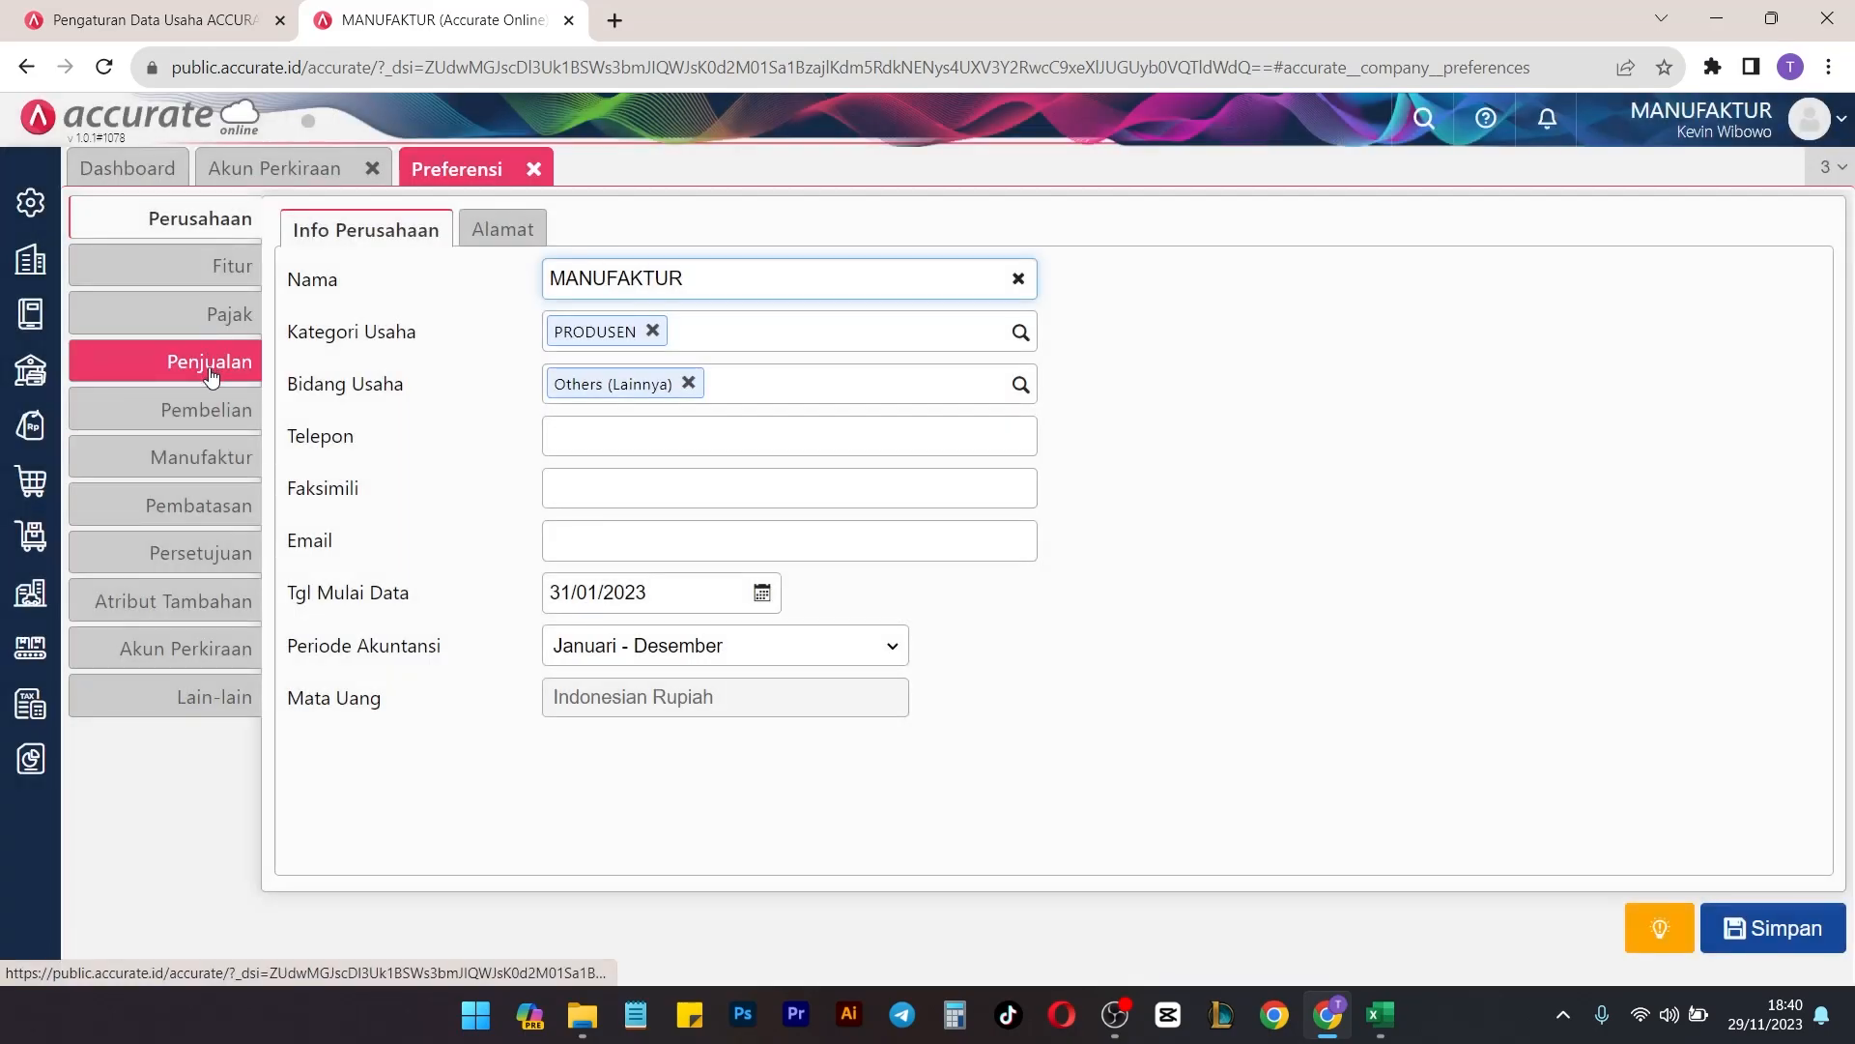
left_click(214, 454)
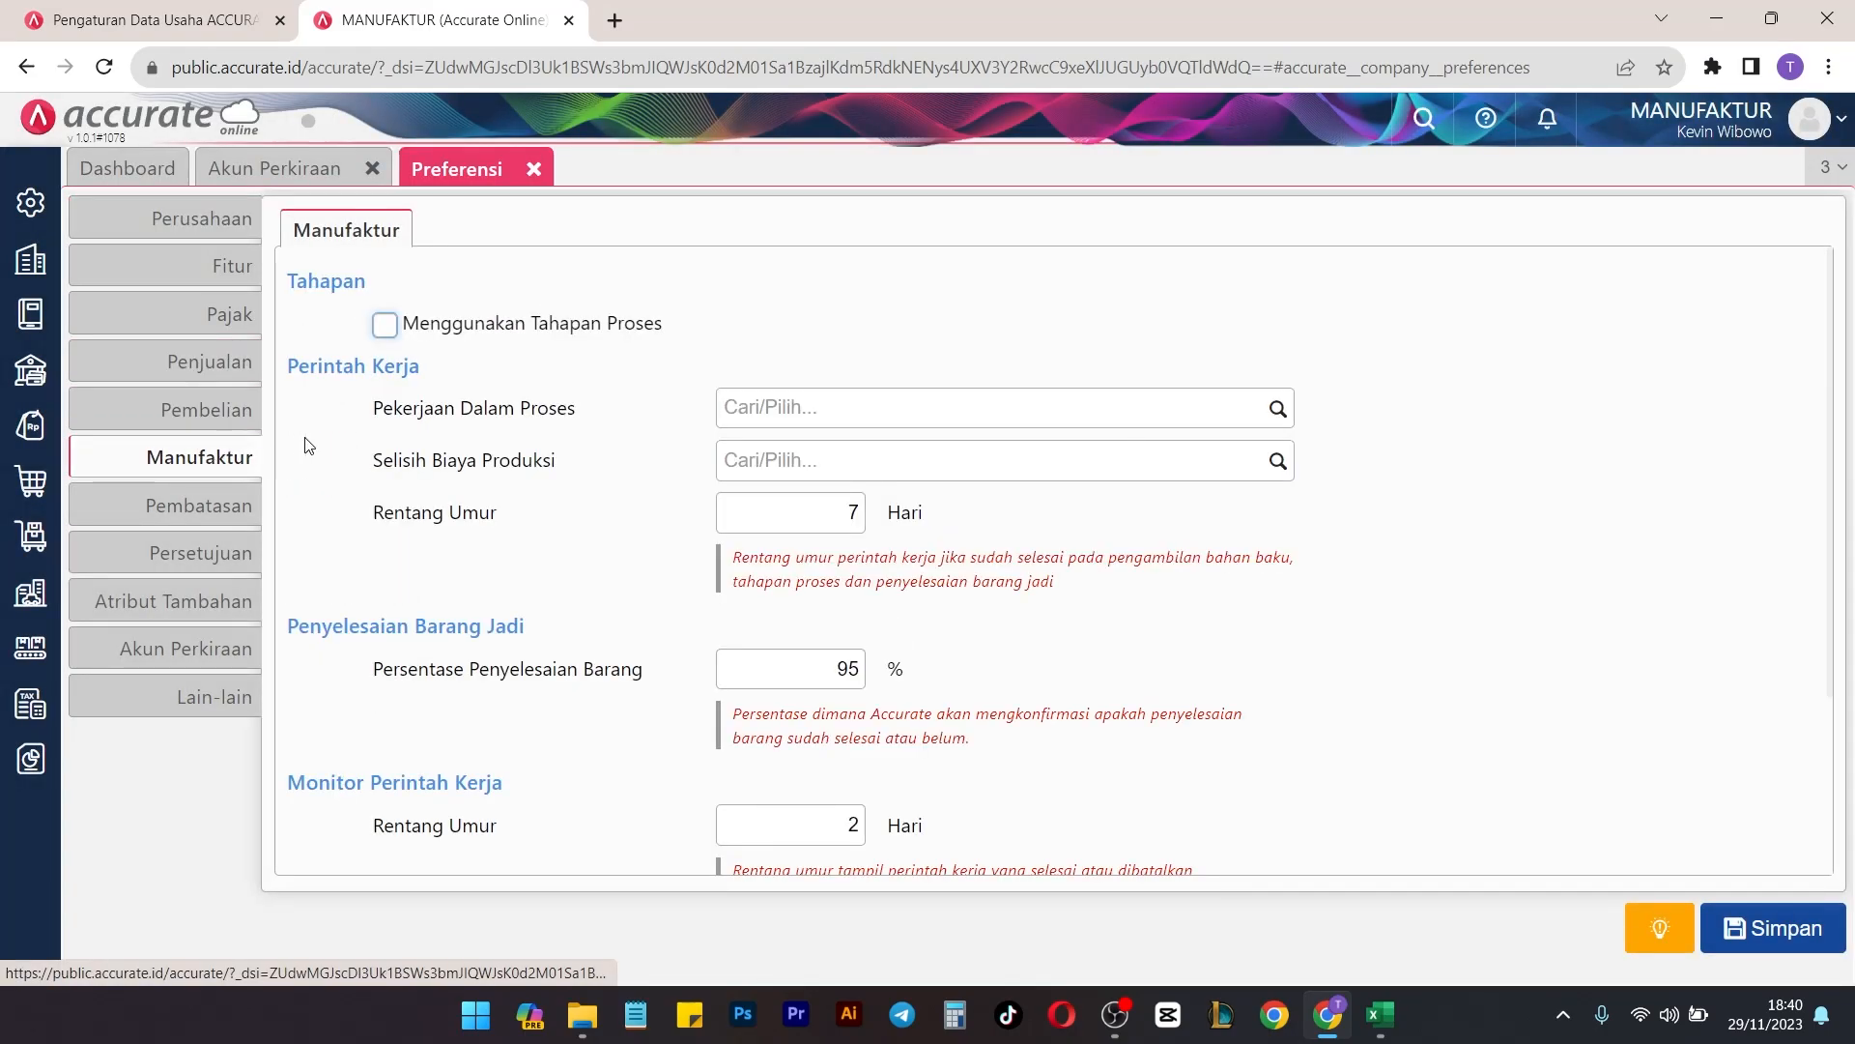
left_click(1277, 408)
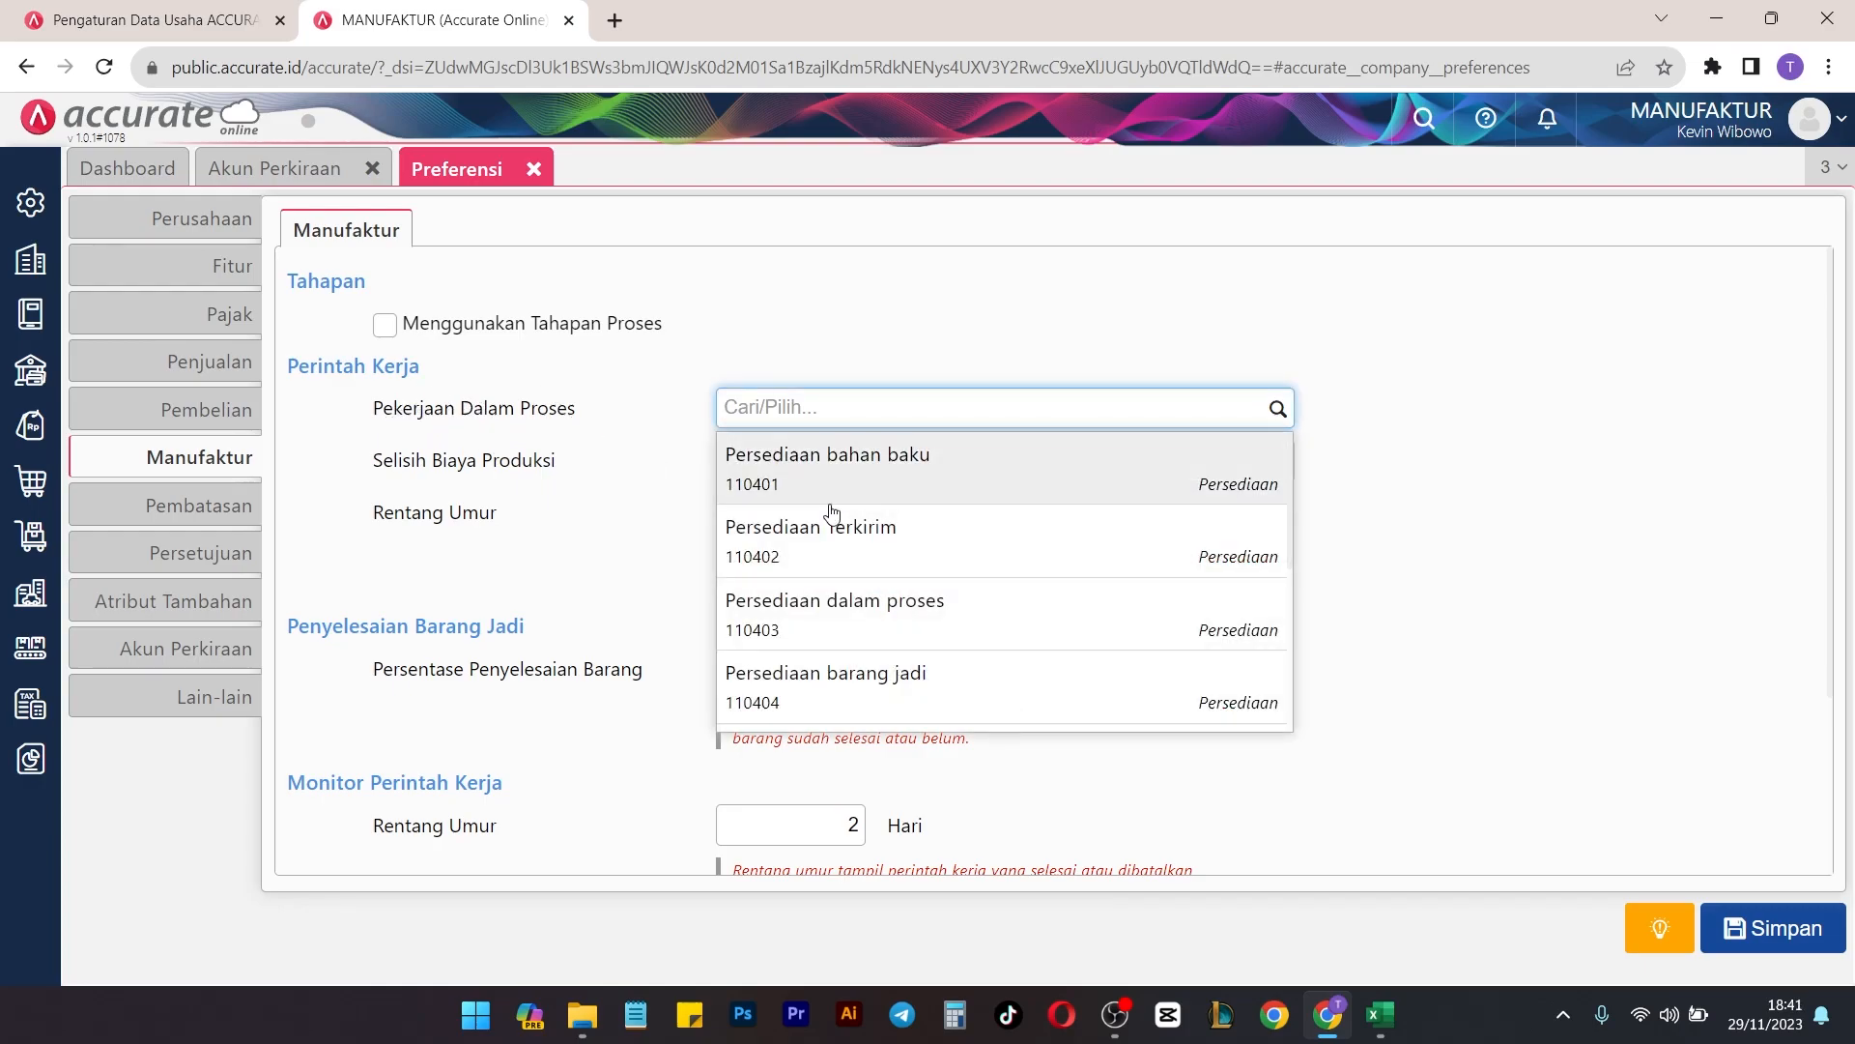
left_click(984, 632)
Assign [5102] Selisih biaya produksi as the Selisih Biaya Produksi account.
left_click_drag(468, 498, 1271, 502)
left_click(1271, 502)
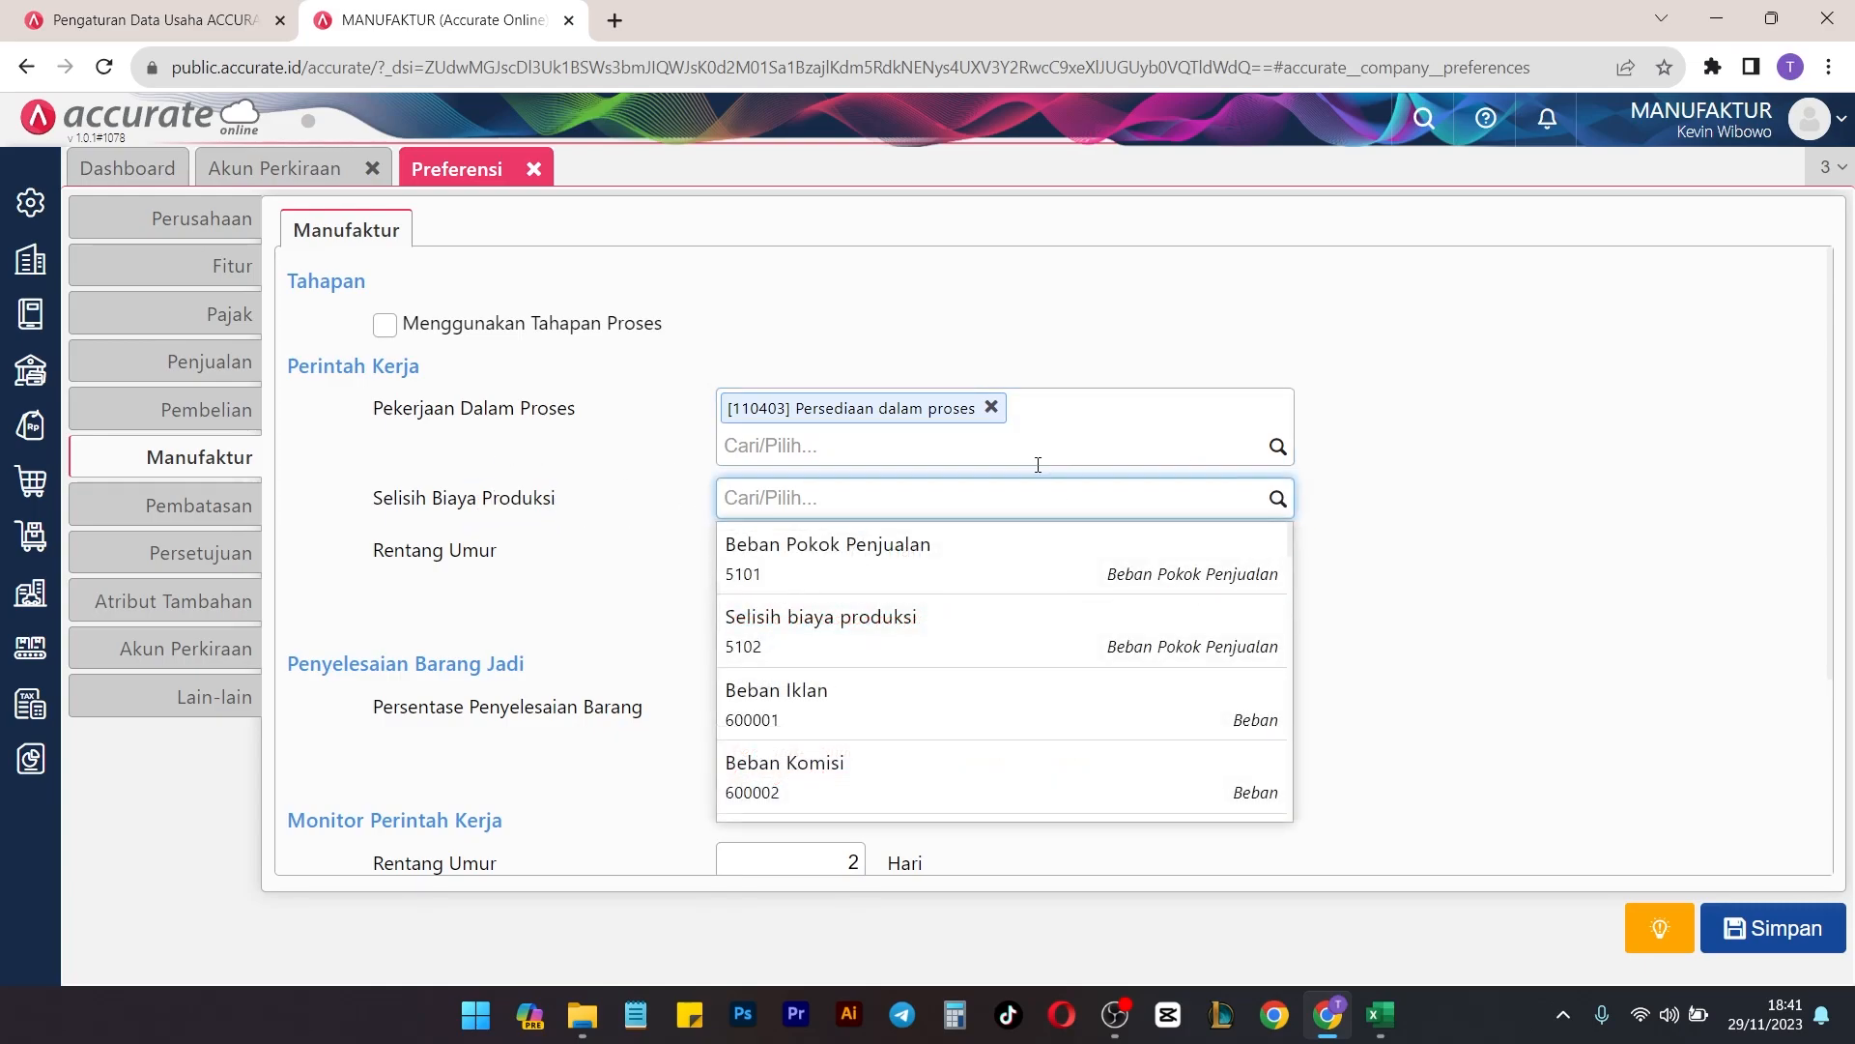
scroll(958, 737, "down", 1)
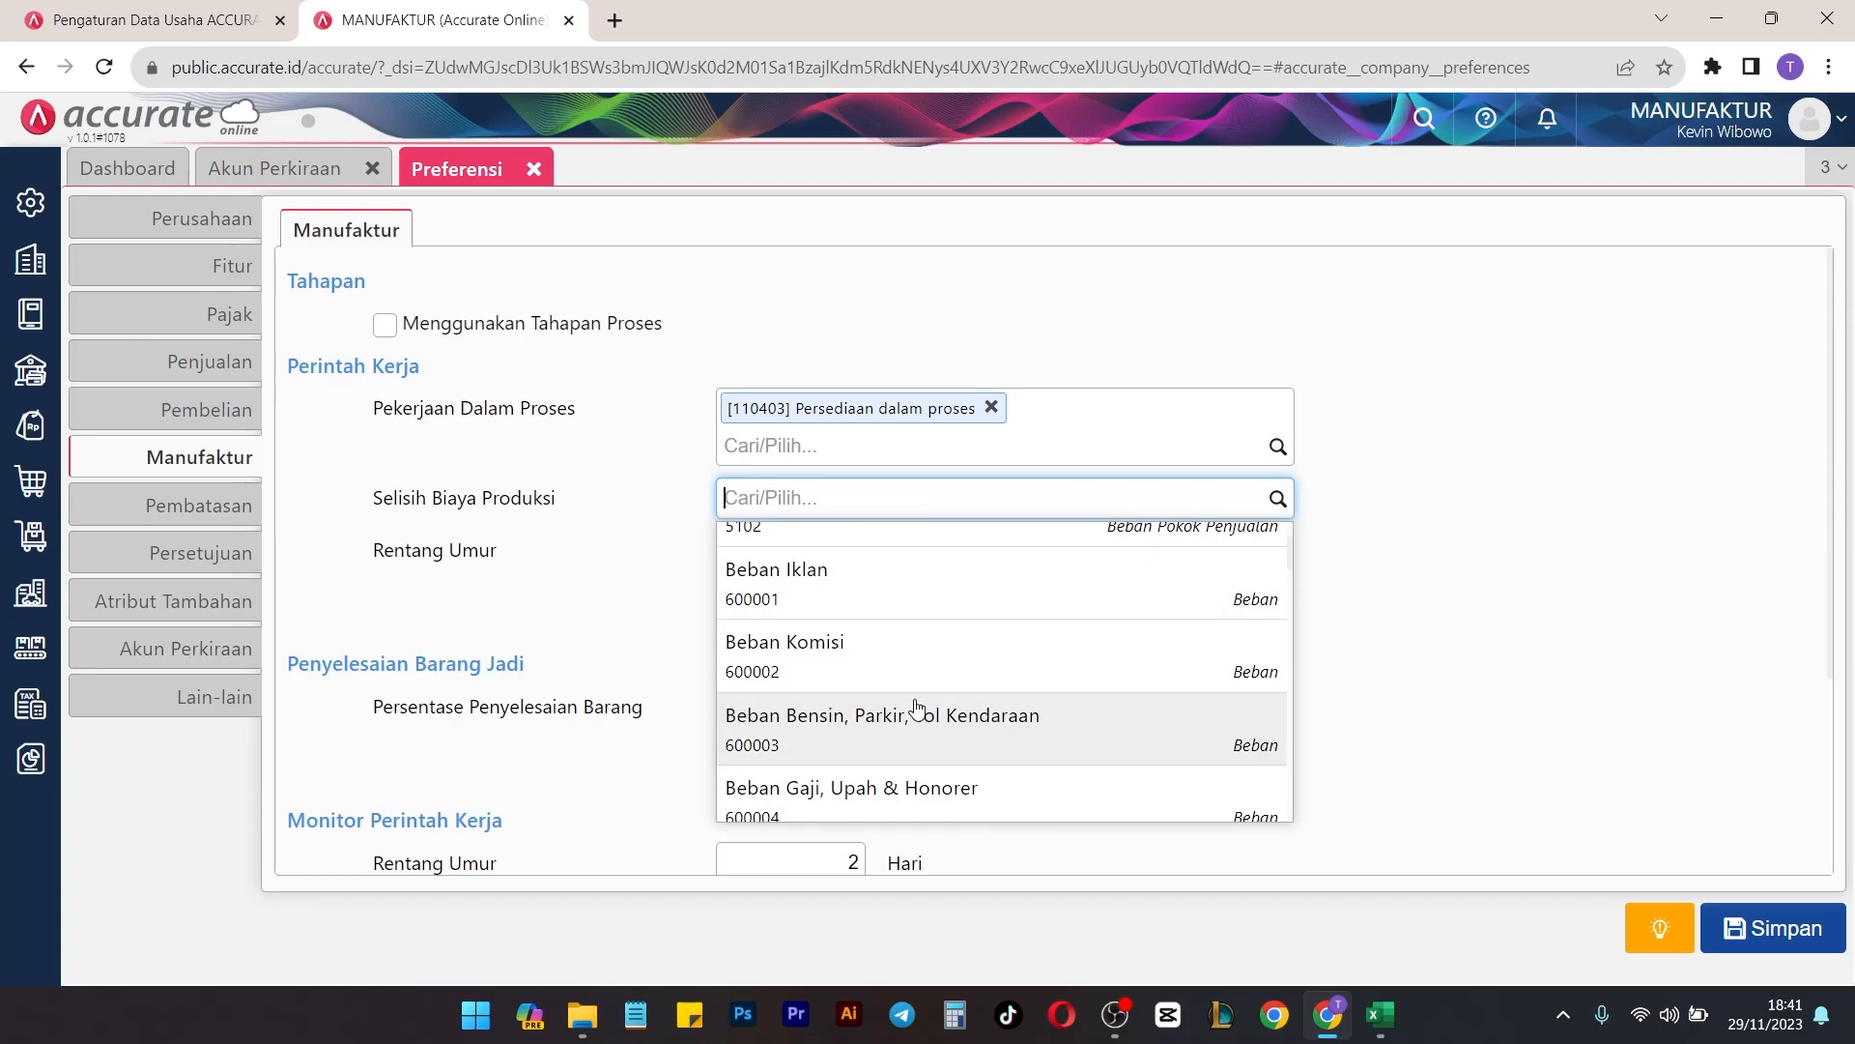
scroll(916, 711, "up", 2)
left_click(919, 615)
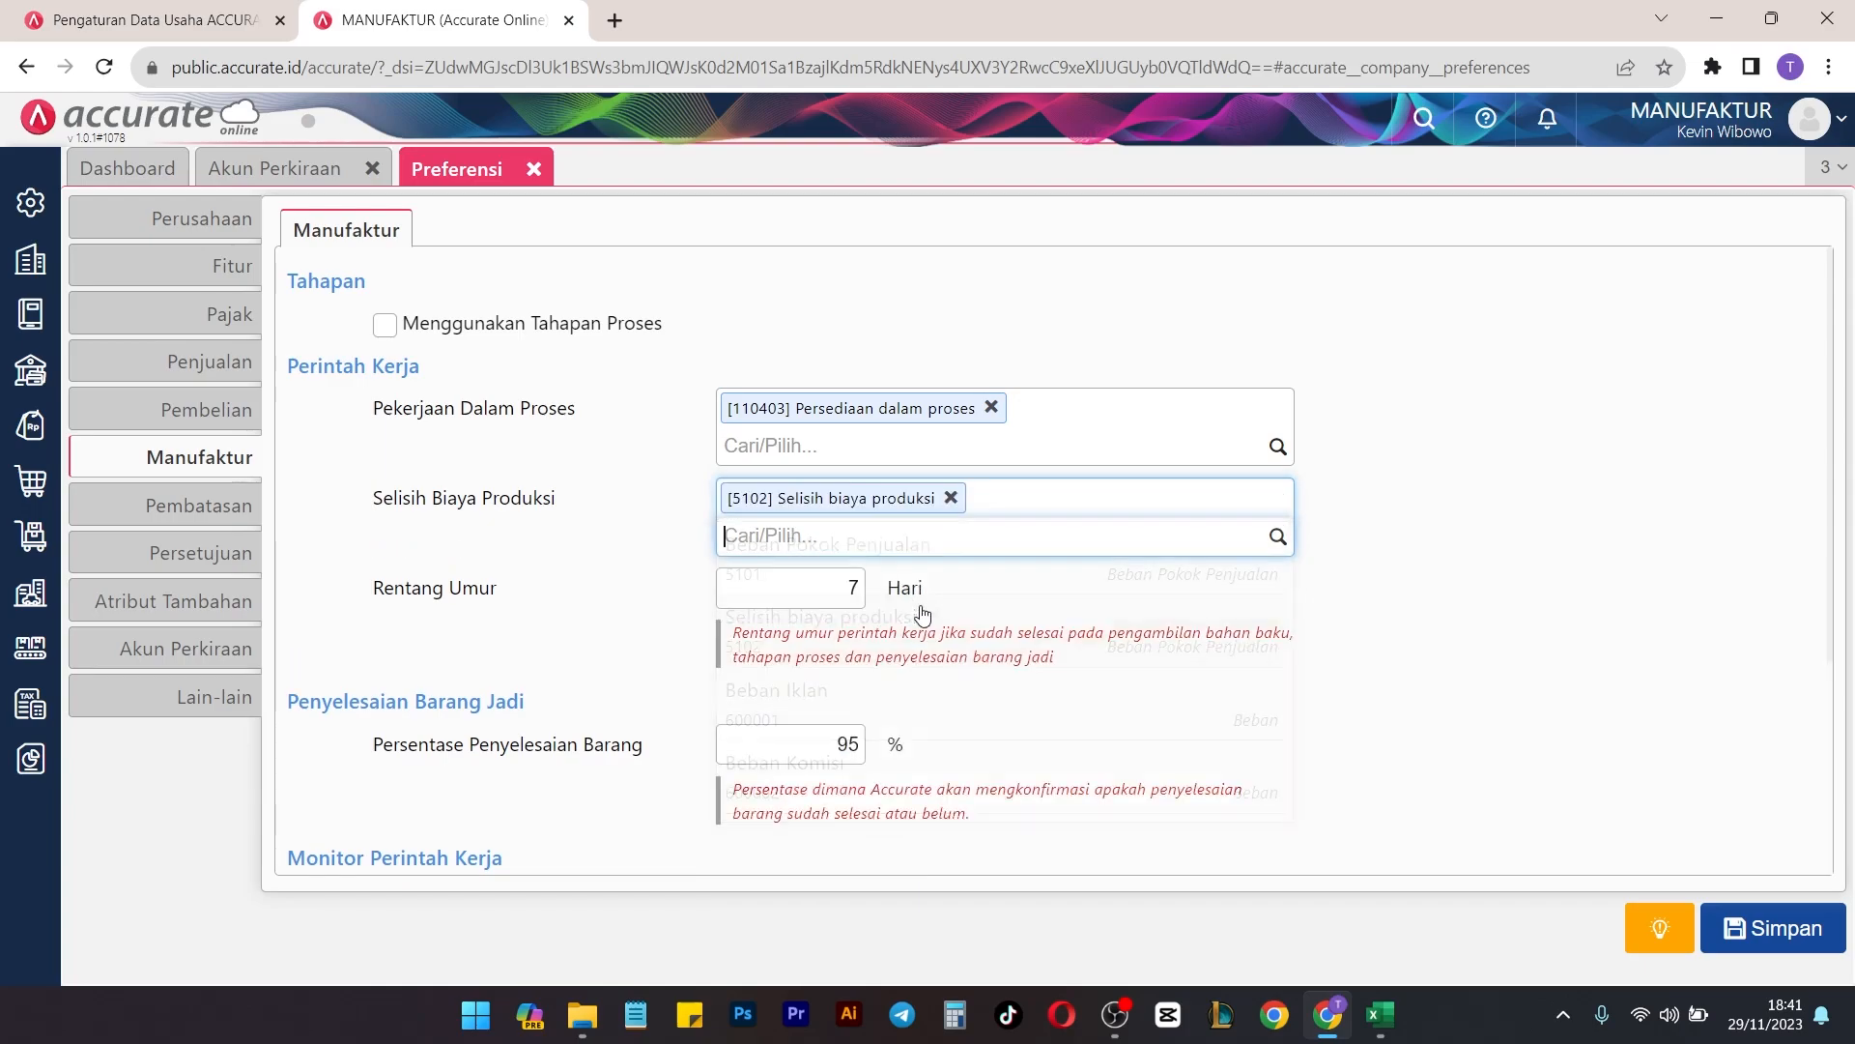
Set Persentase Penyelesaian Barang to 100 % in the Manufaktur preferences.
scroll(1392, 599, "down", 1)
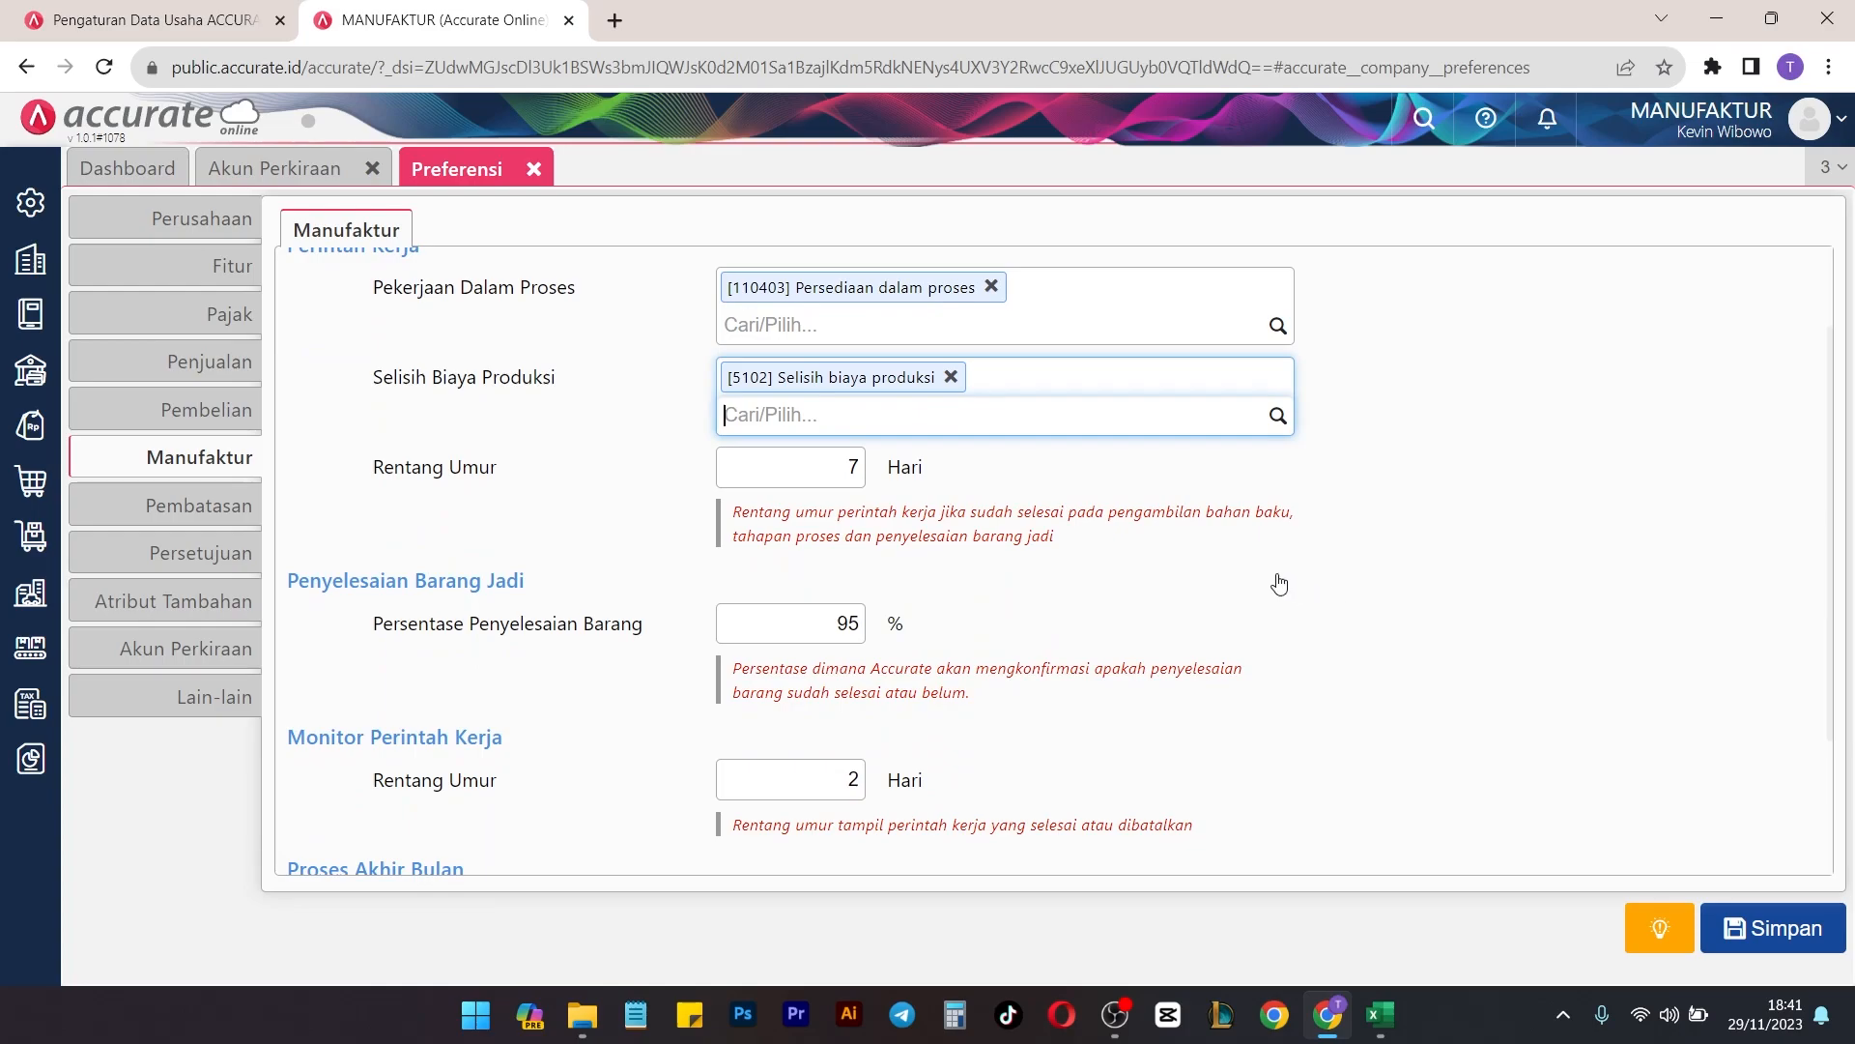
left_click(862, 627)
type("100")
left_click(1232, 660)
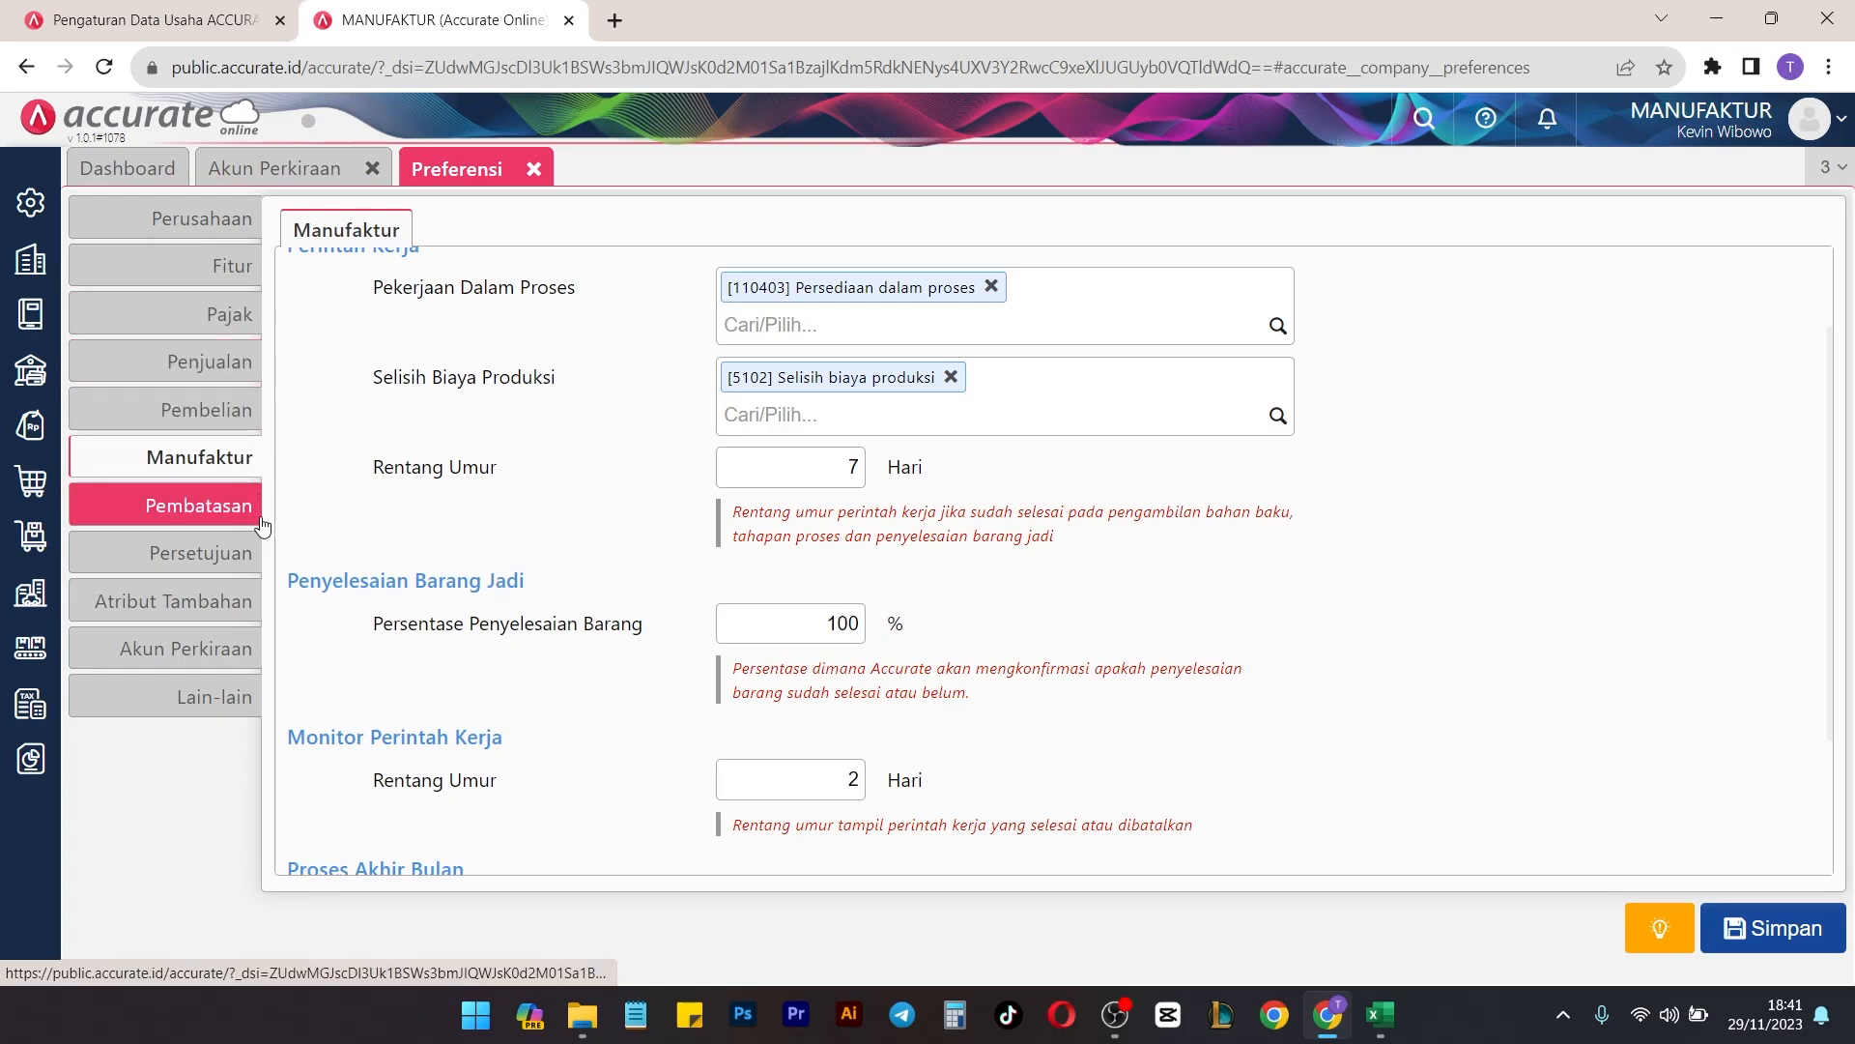
In the Akun Perkiraan preferences for Barang & Jasa, add [110404] Persediaan barang jadi to the Persediaan accounts.
left_click(224, 646)
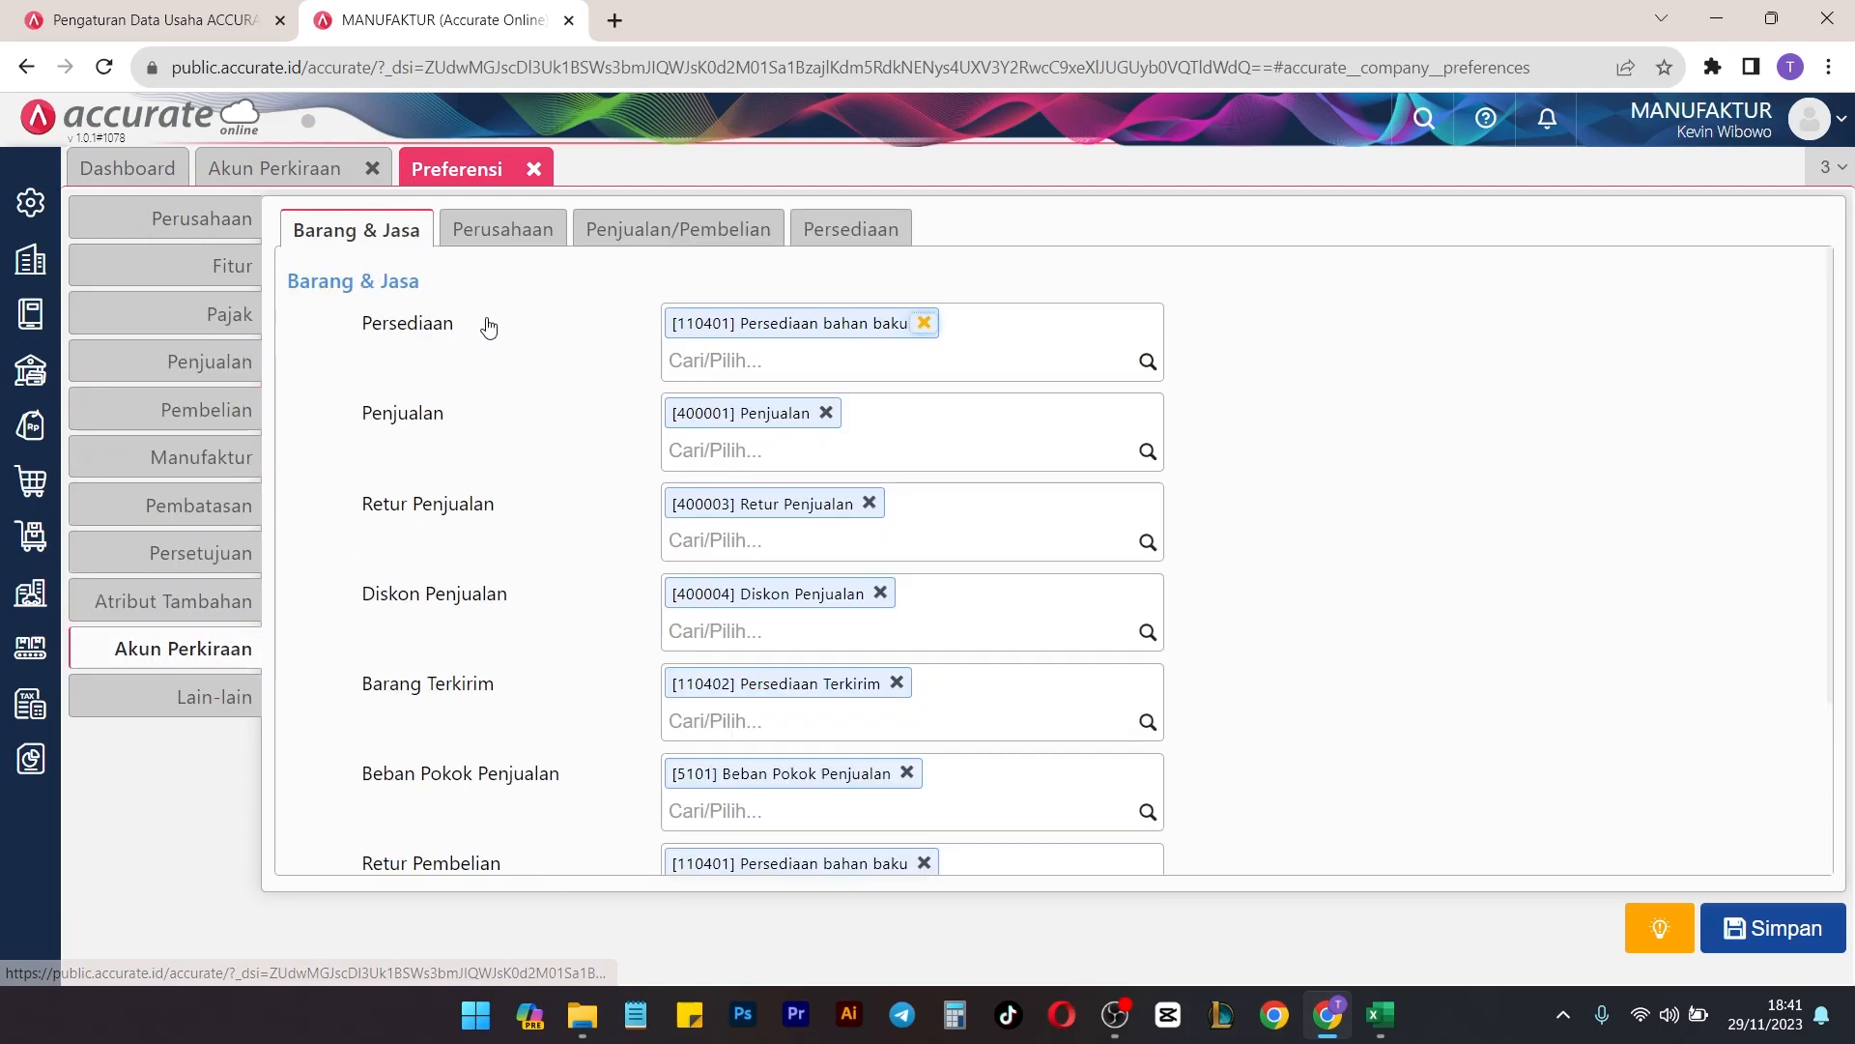
left_click(1143, 367)
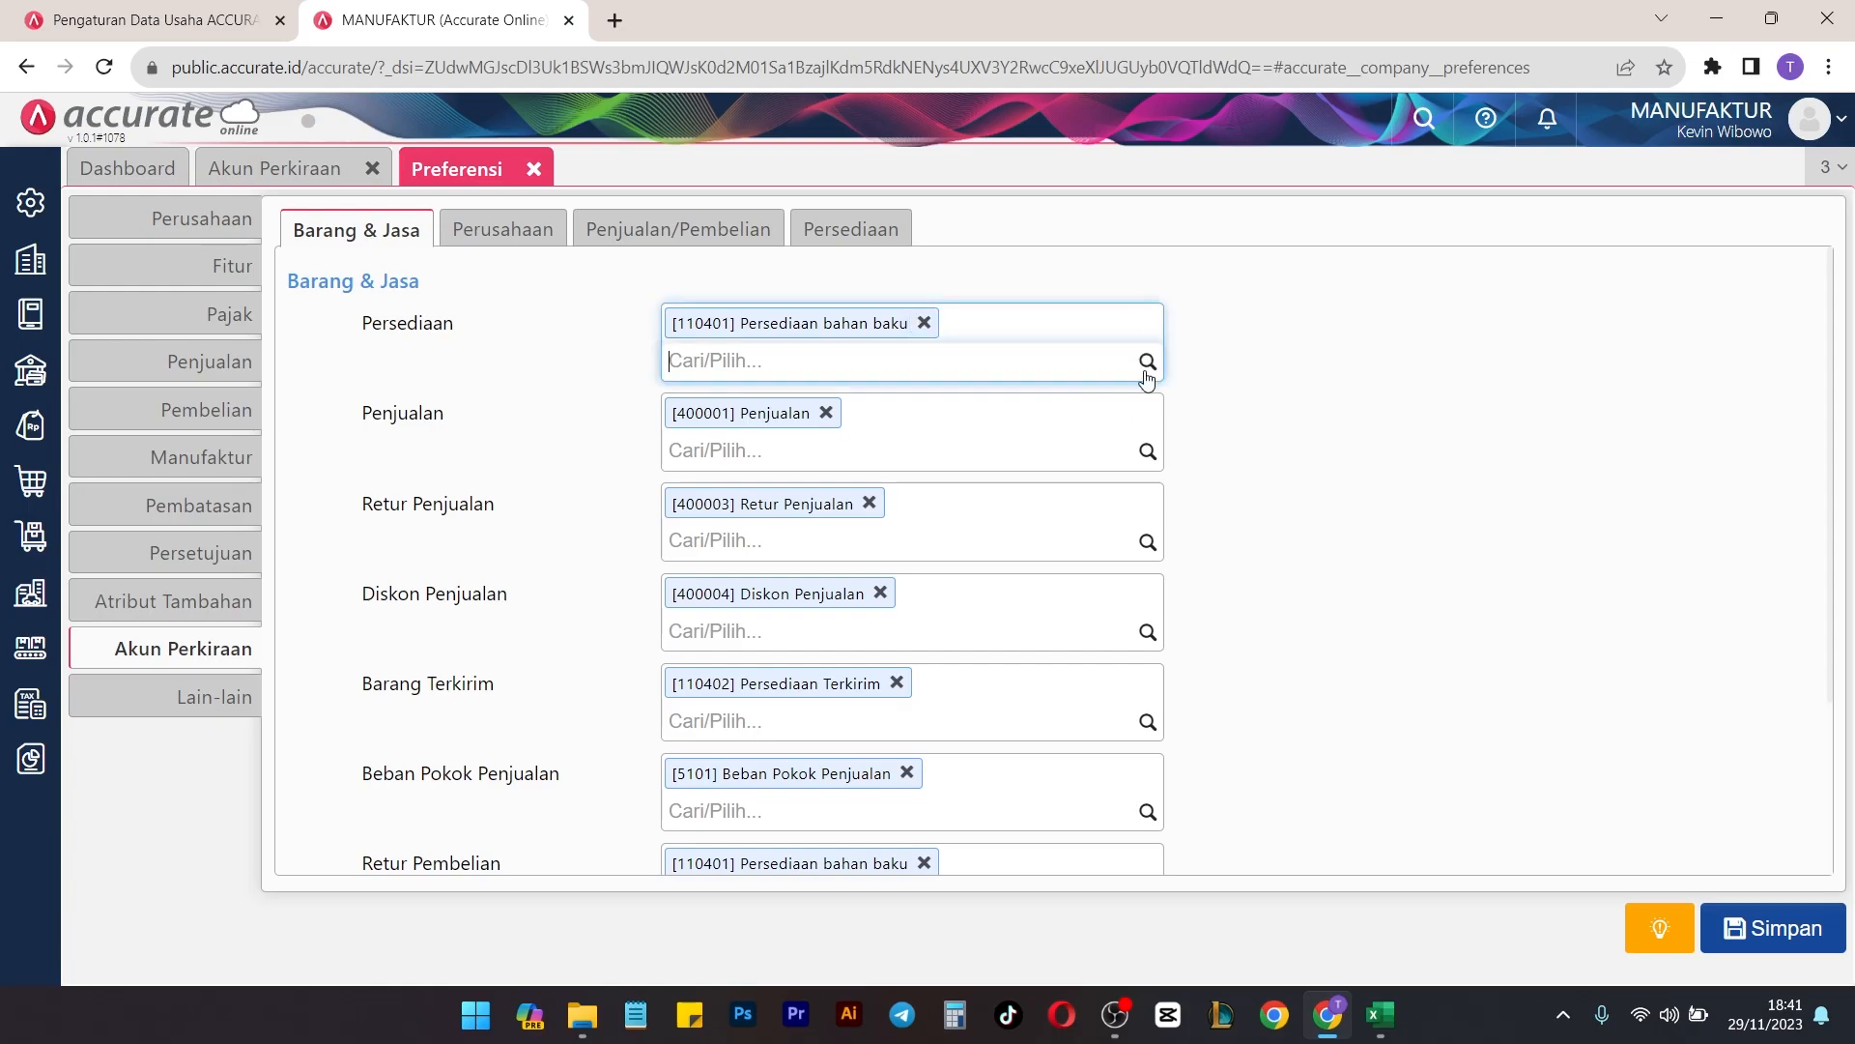
left_click(850, 561)
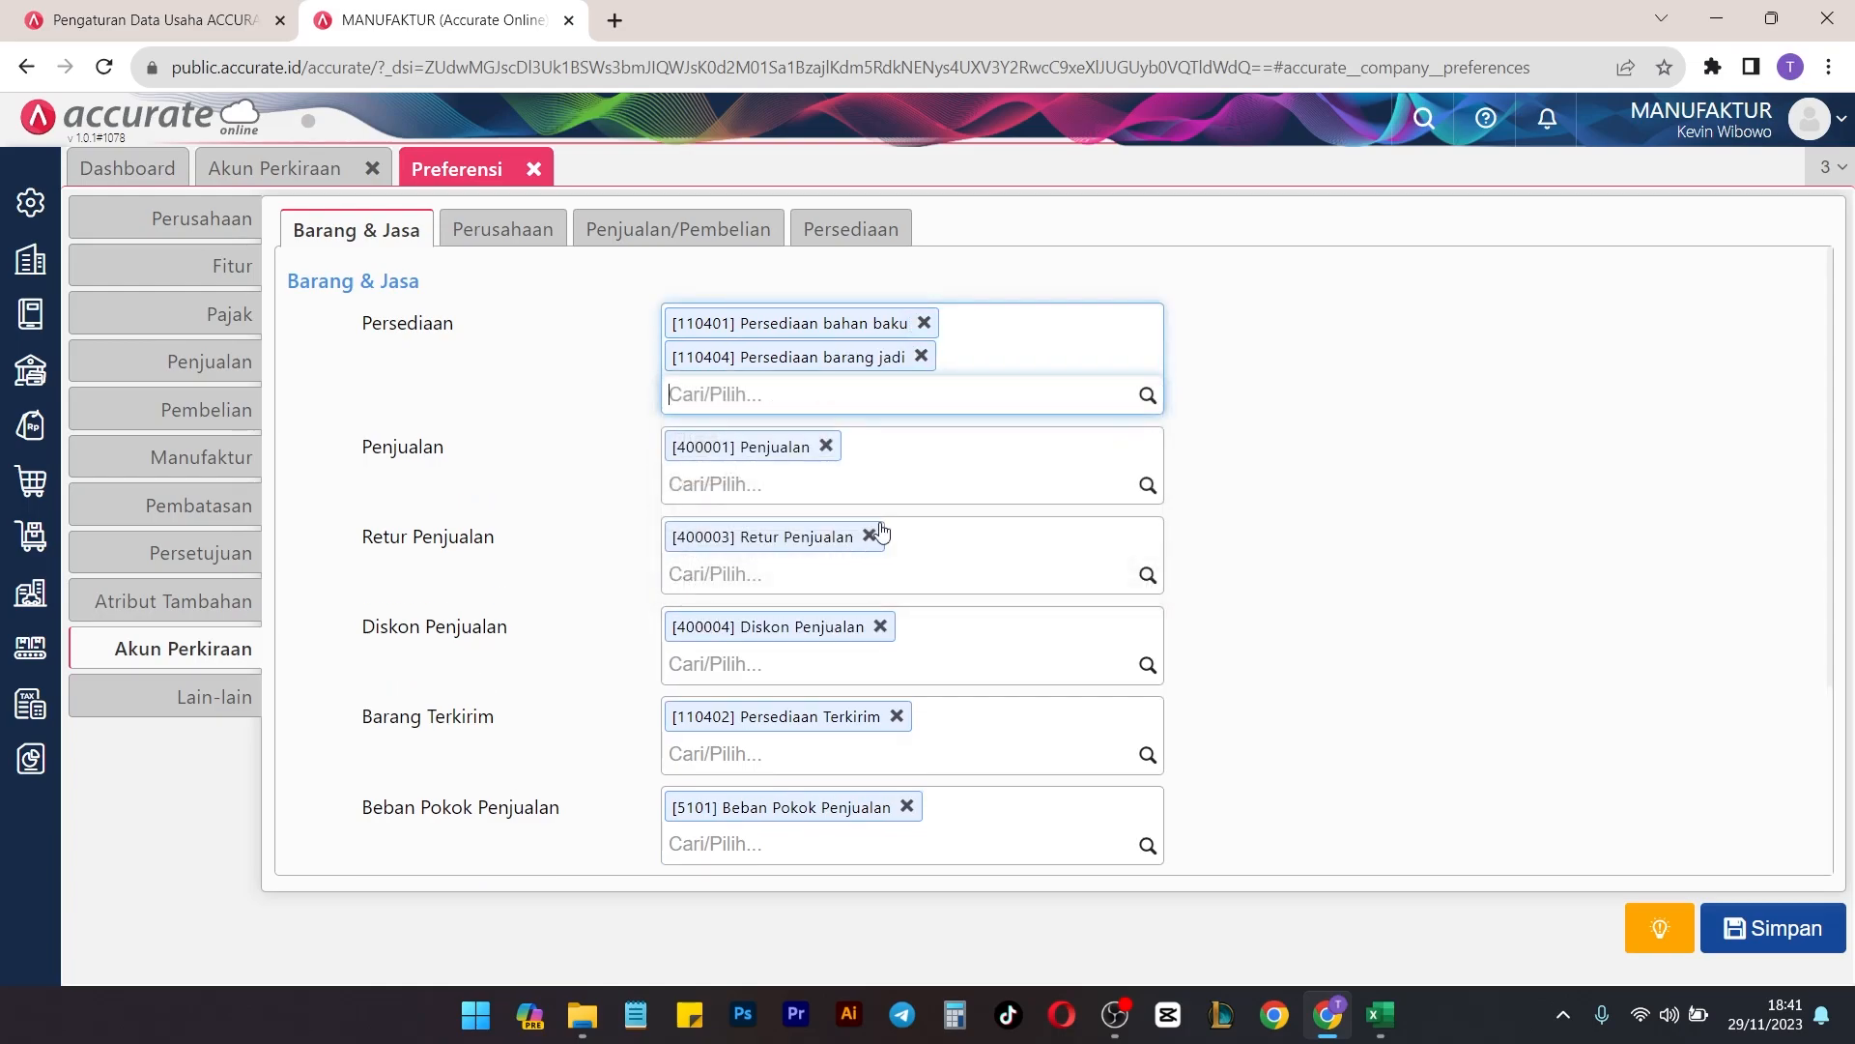
Add [110404] Persediaan barang jadi to the Retur Pembelian accounts.
scroll(1256, 377, "down", 1)
scroll(1255, 377, "down", 2)
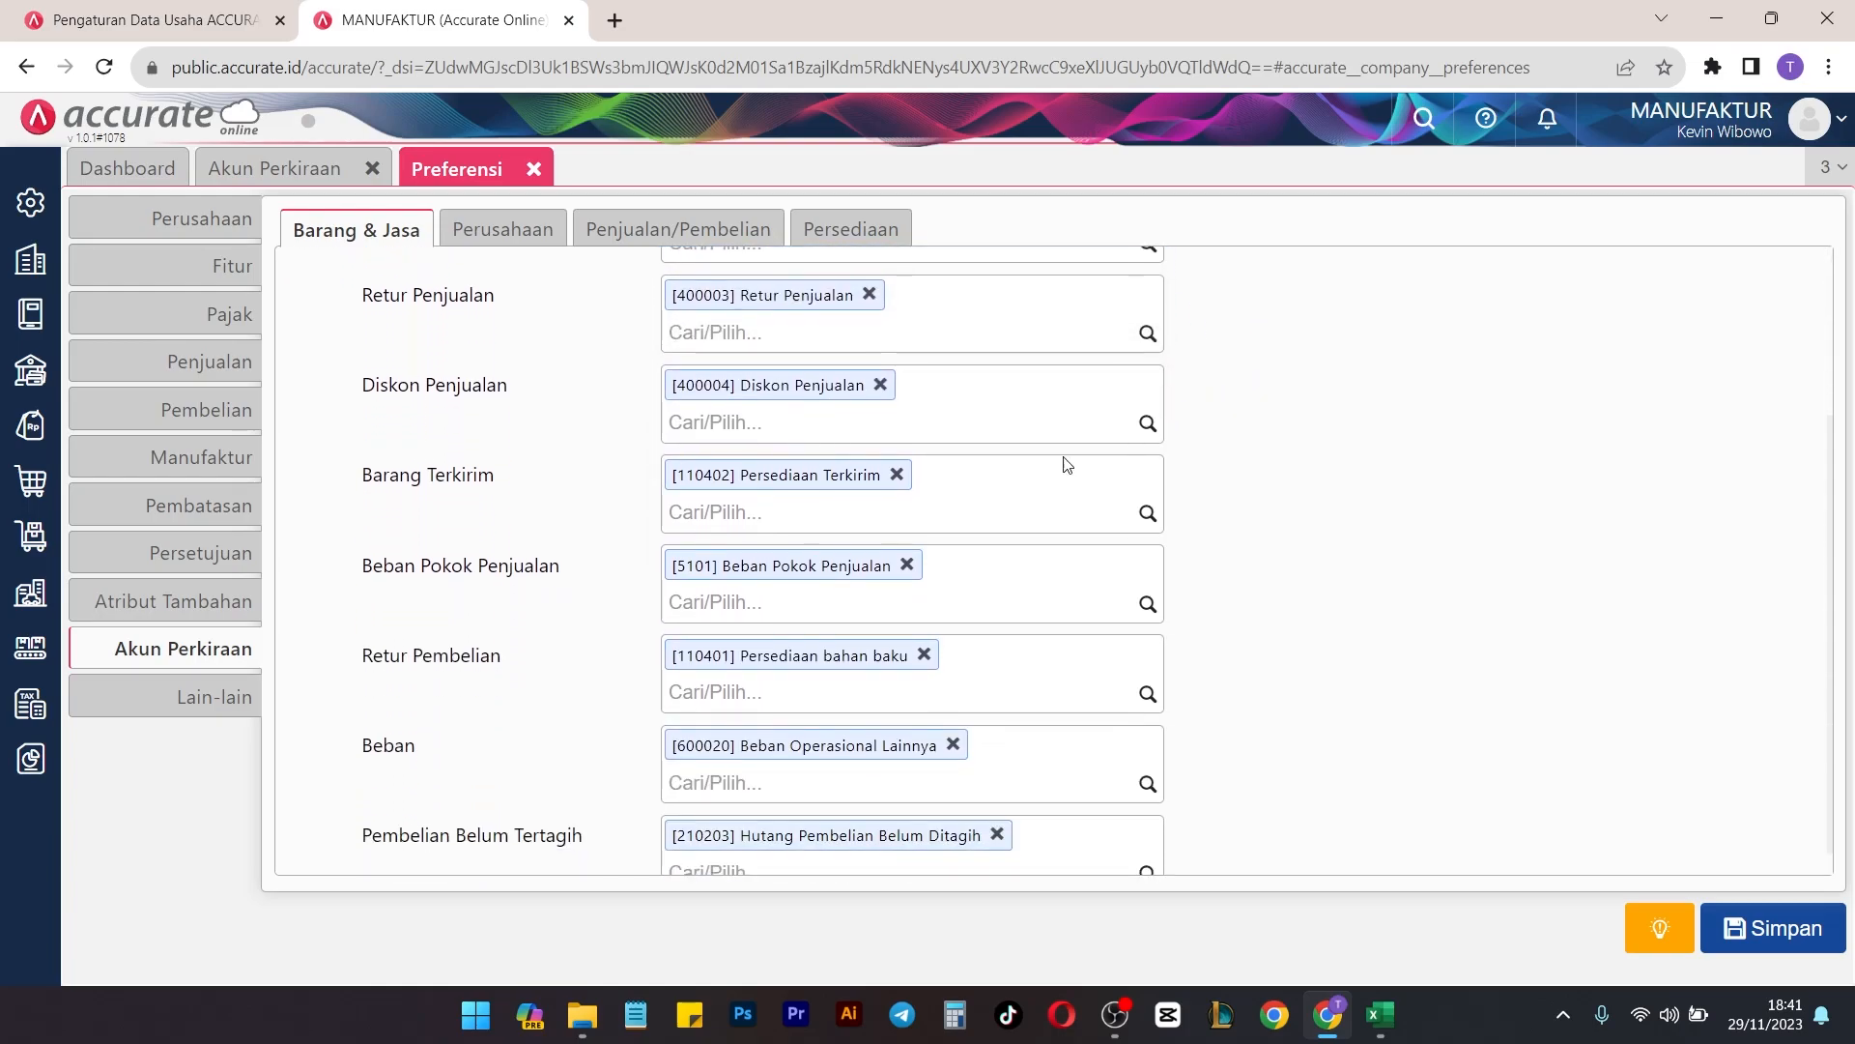
left_click(1147, 693)
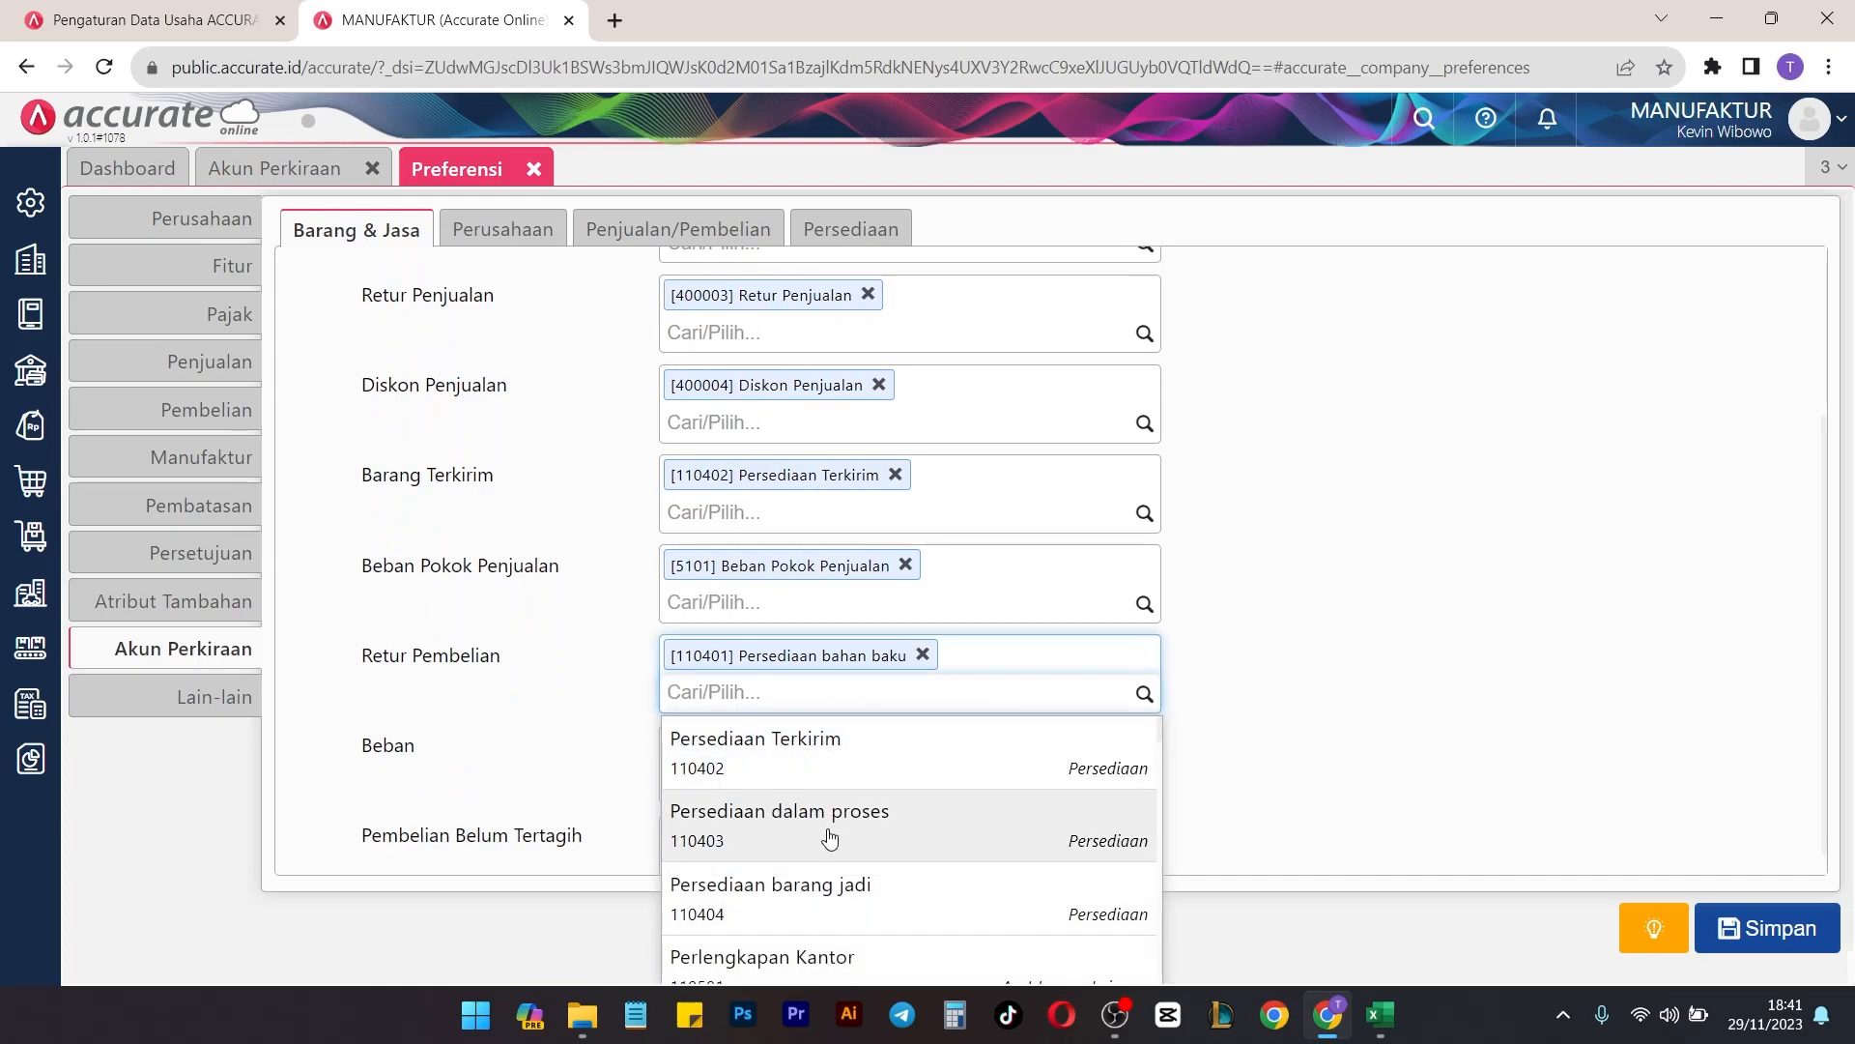
left_click(860, 883)
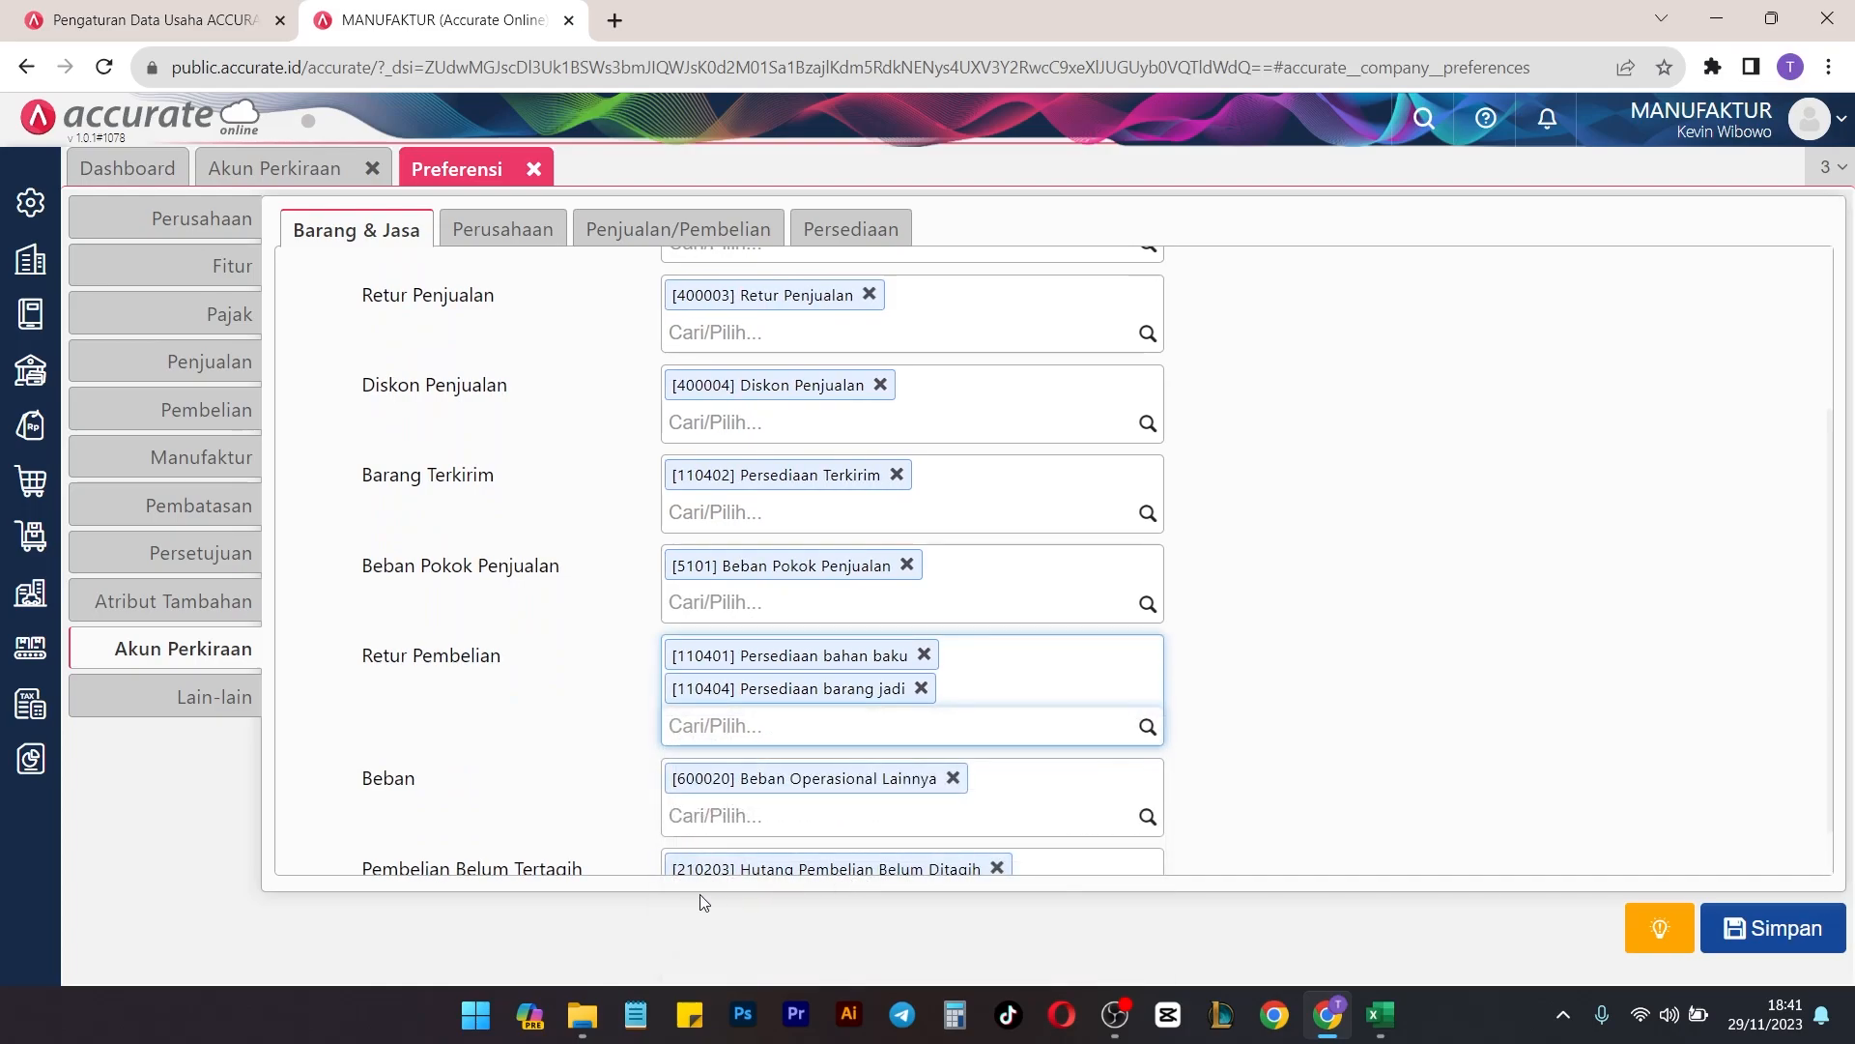
Check the default accounts for Persediaan, Penjualan/Pembelian and Perusahaan, and save the preferences.
left_click(850, 230)
left_click(706, 233)
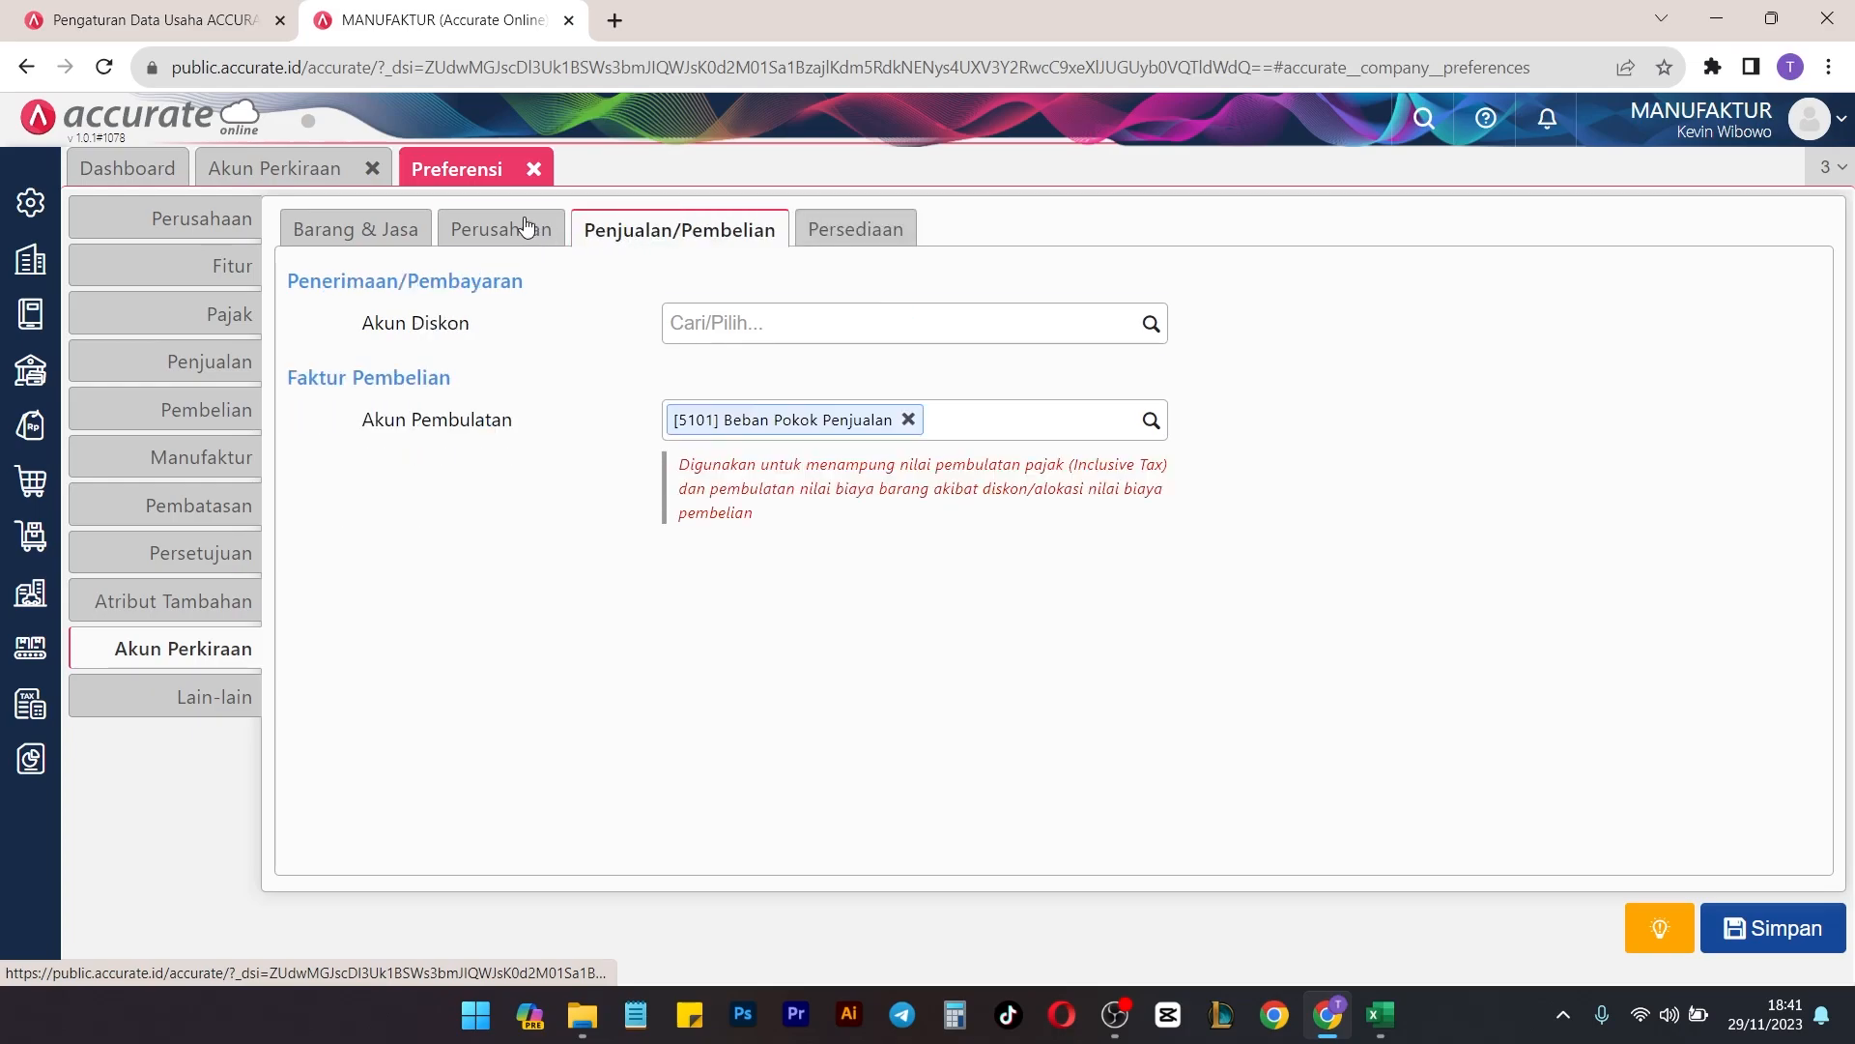
left_click(502, 229)
left_click(1784, 949)
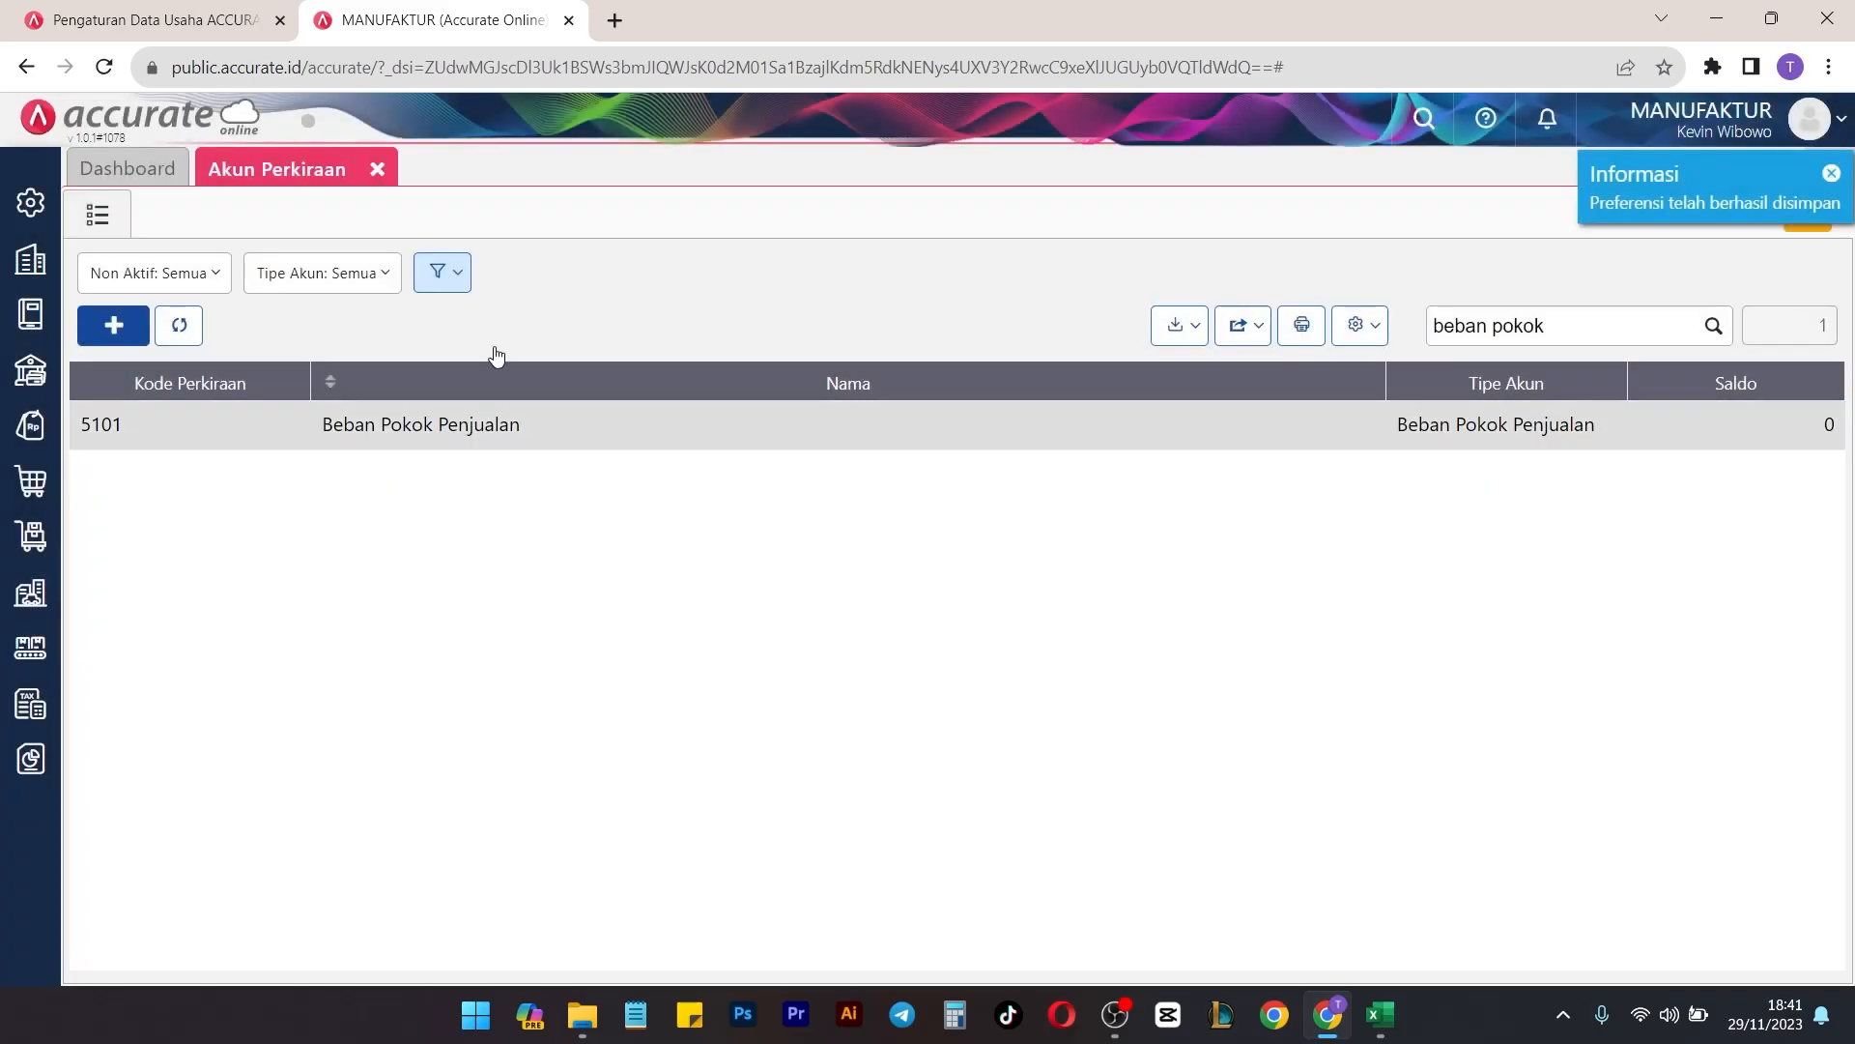
Close the Akun Perkiraan list and review the Resep Kue Cokelat ingredients, quantities and units in Book1.xlsx in Excel.
left_click(378, 170)
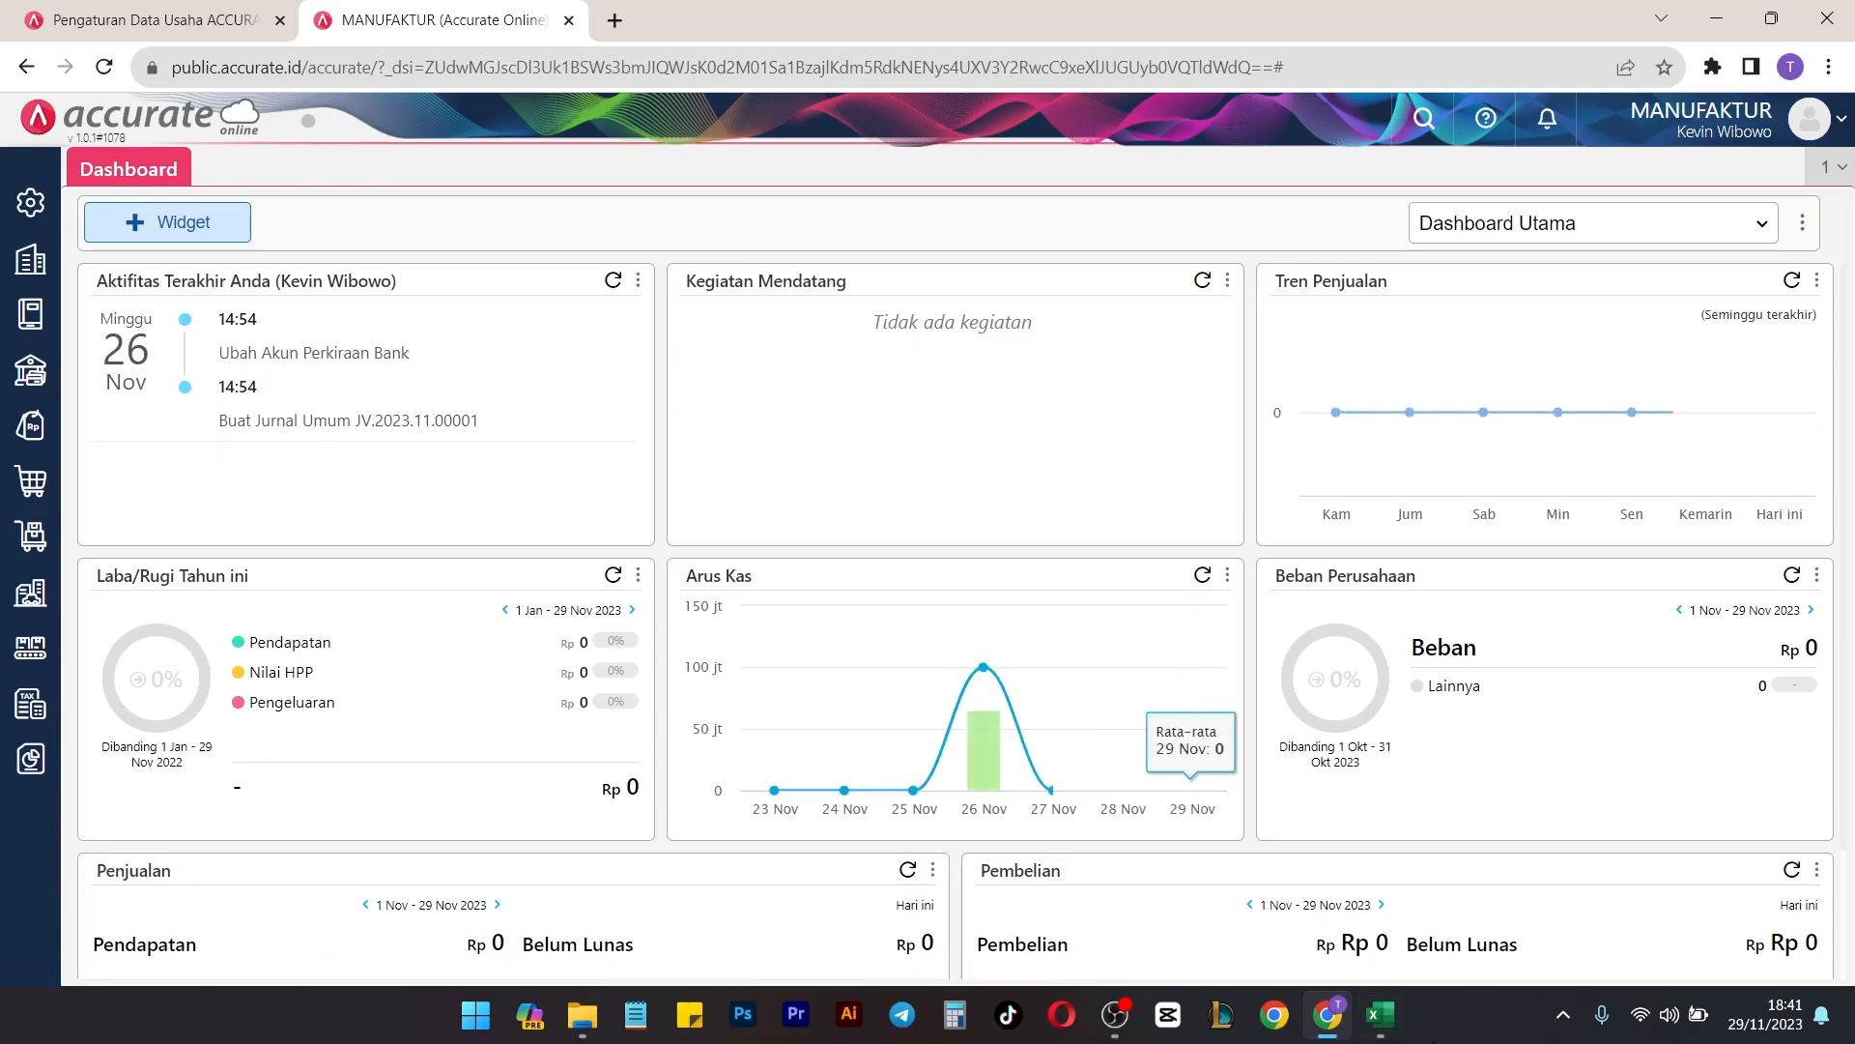
key("alt+Tab")
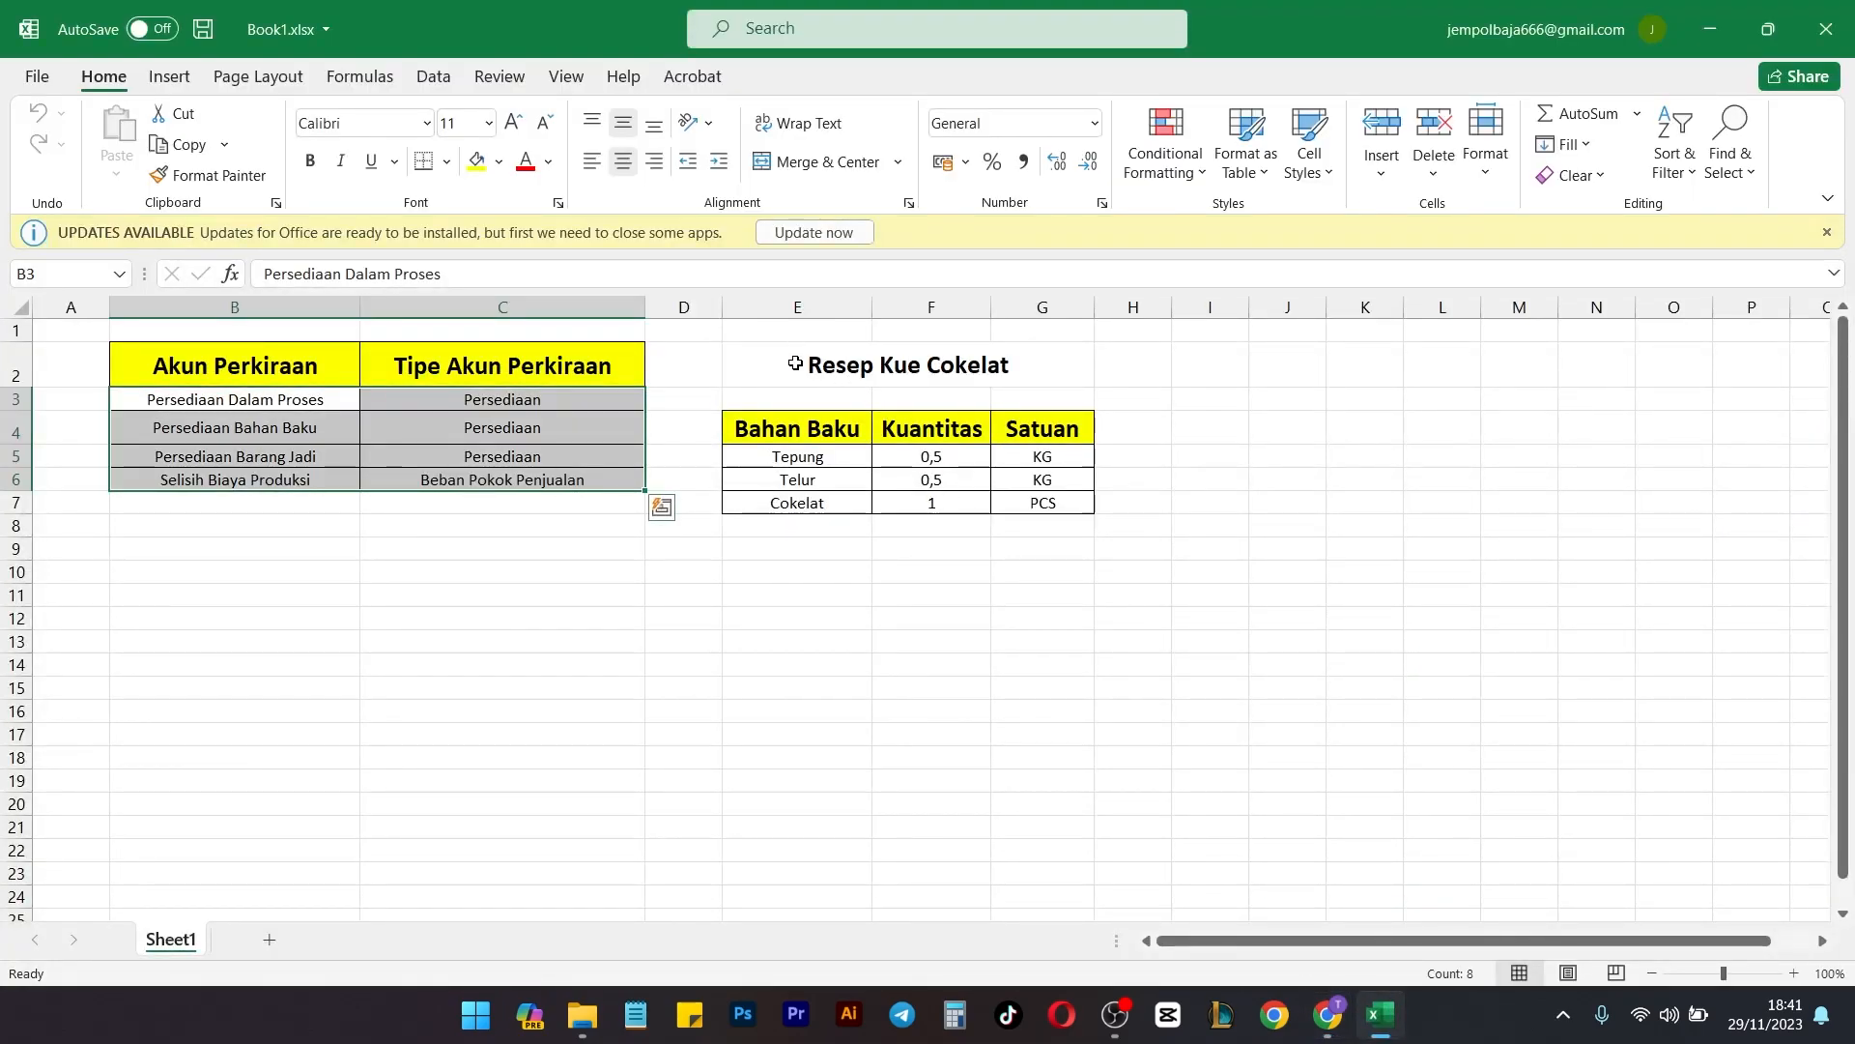
left_click(795, 363)
left_click_drag(805, 449, 791, 502)
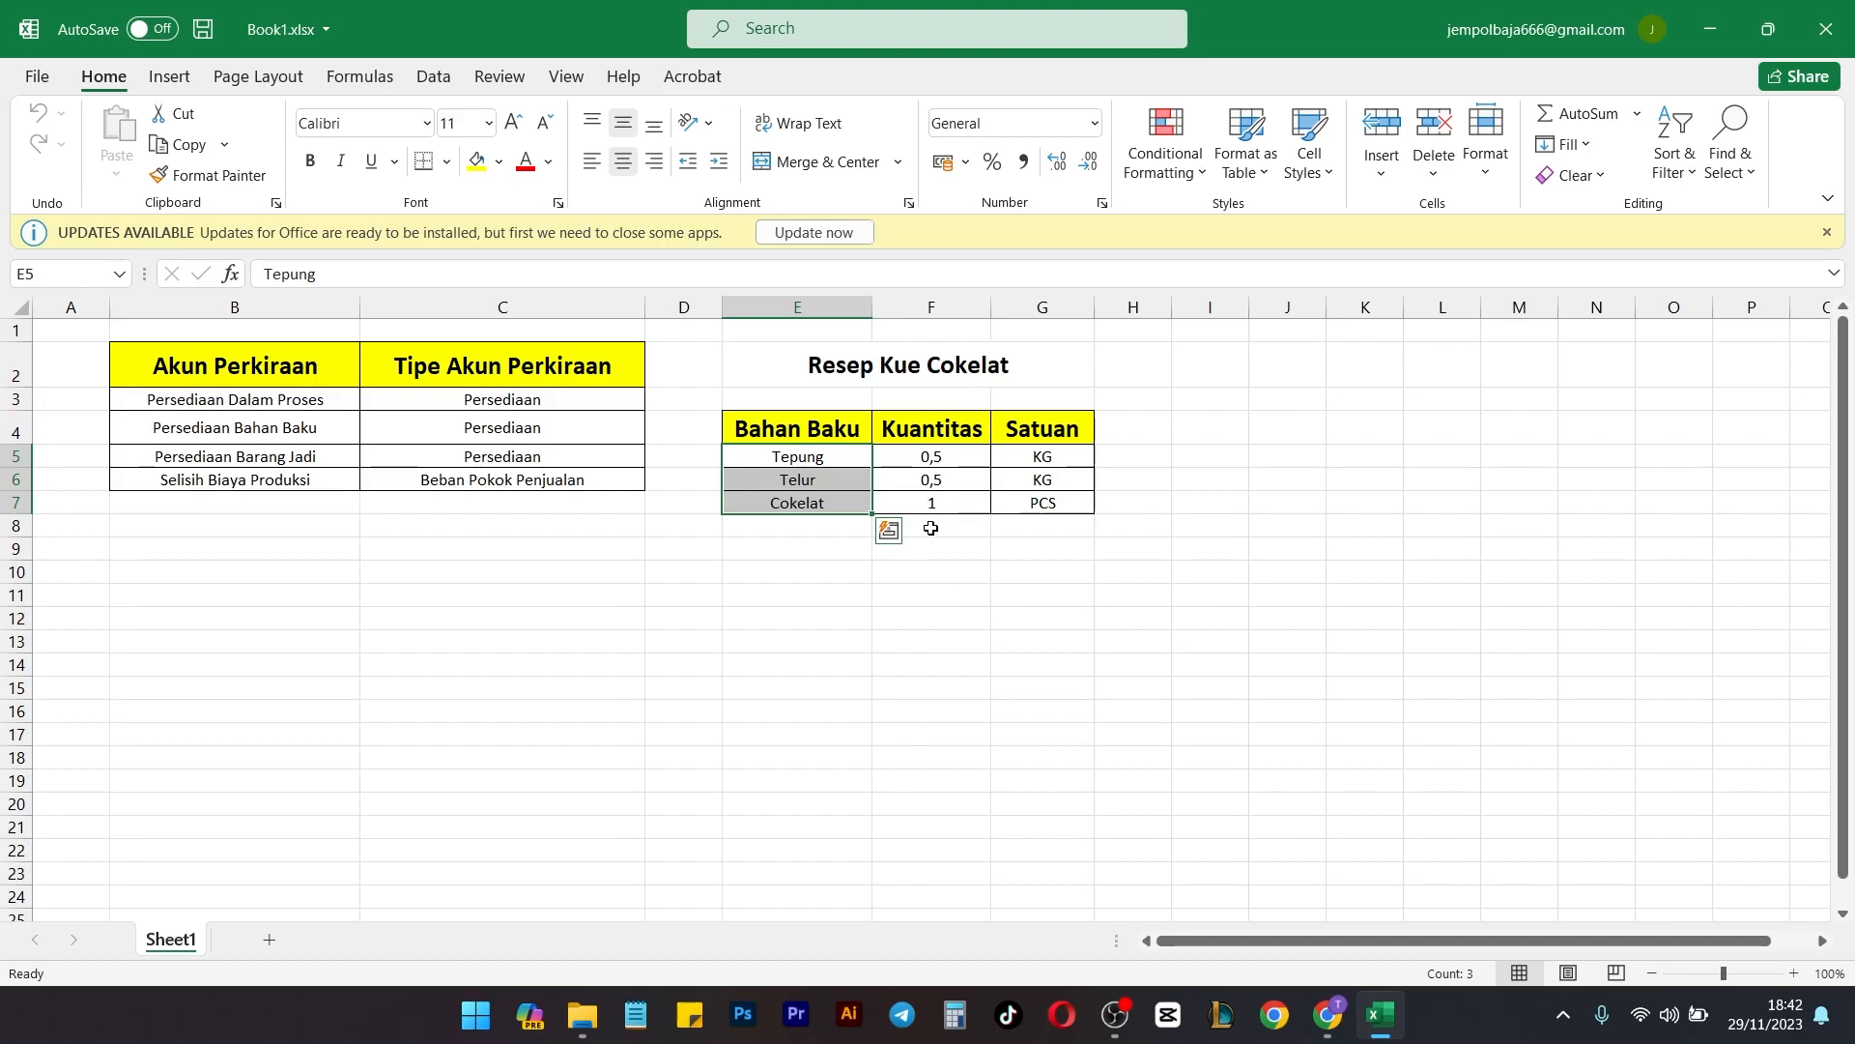
left_click_drag(930, 456, 1040, 501)
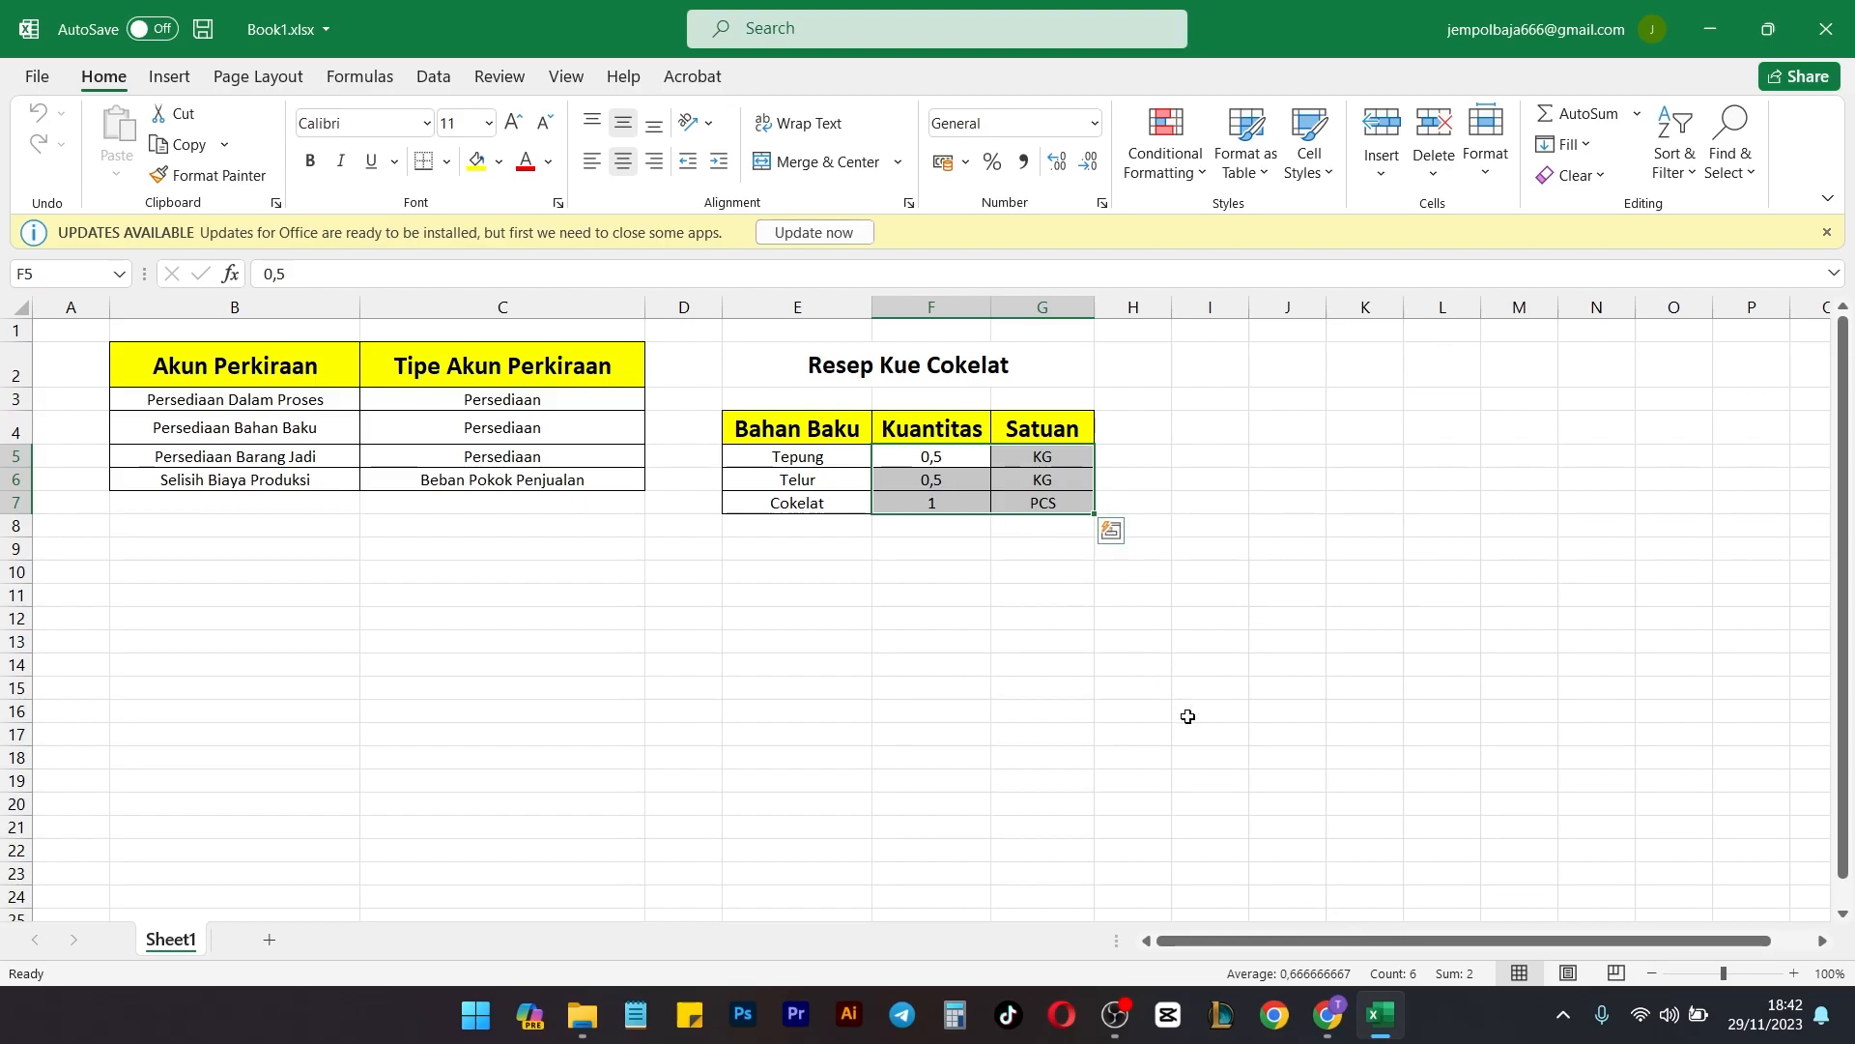
Return to Accurate Online and start a new Barang & Jasa item named Tepung.
left_click(1328, 1015)
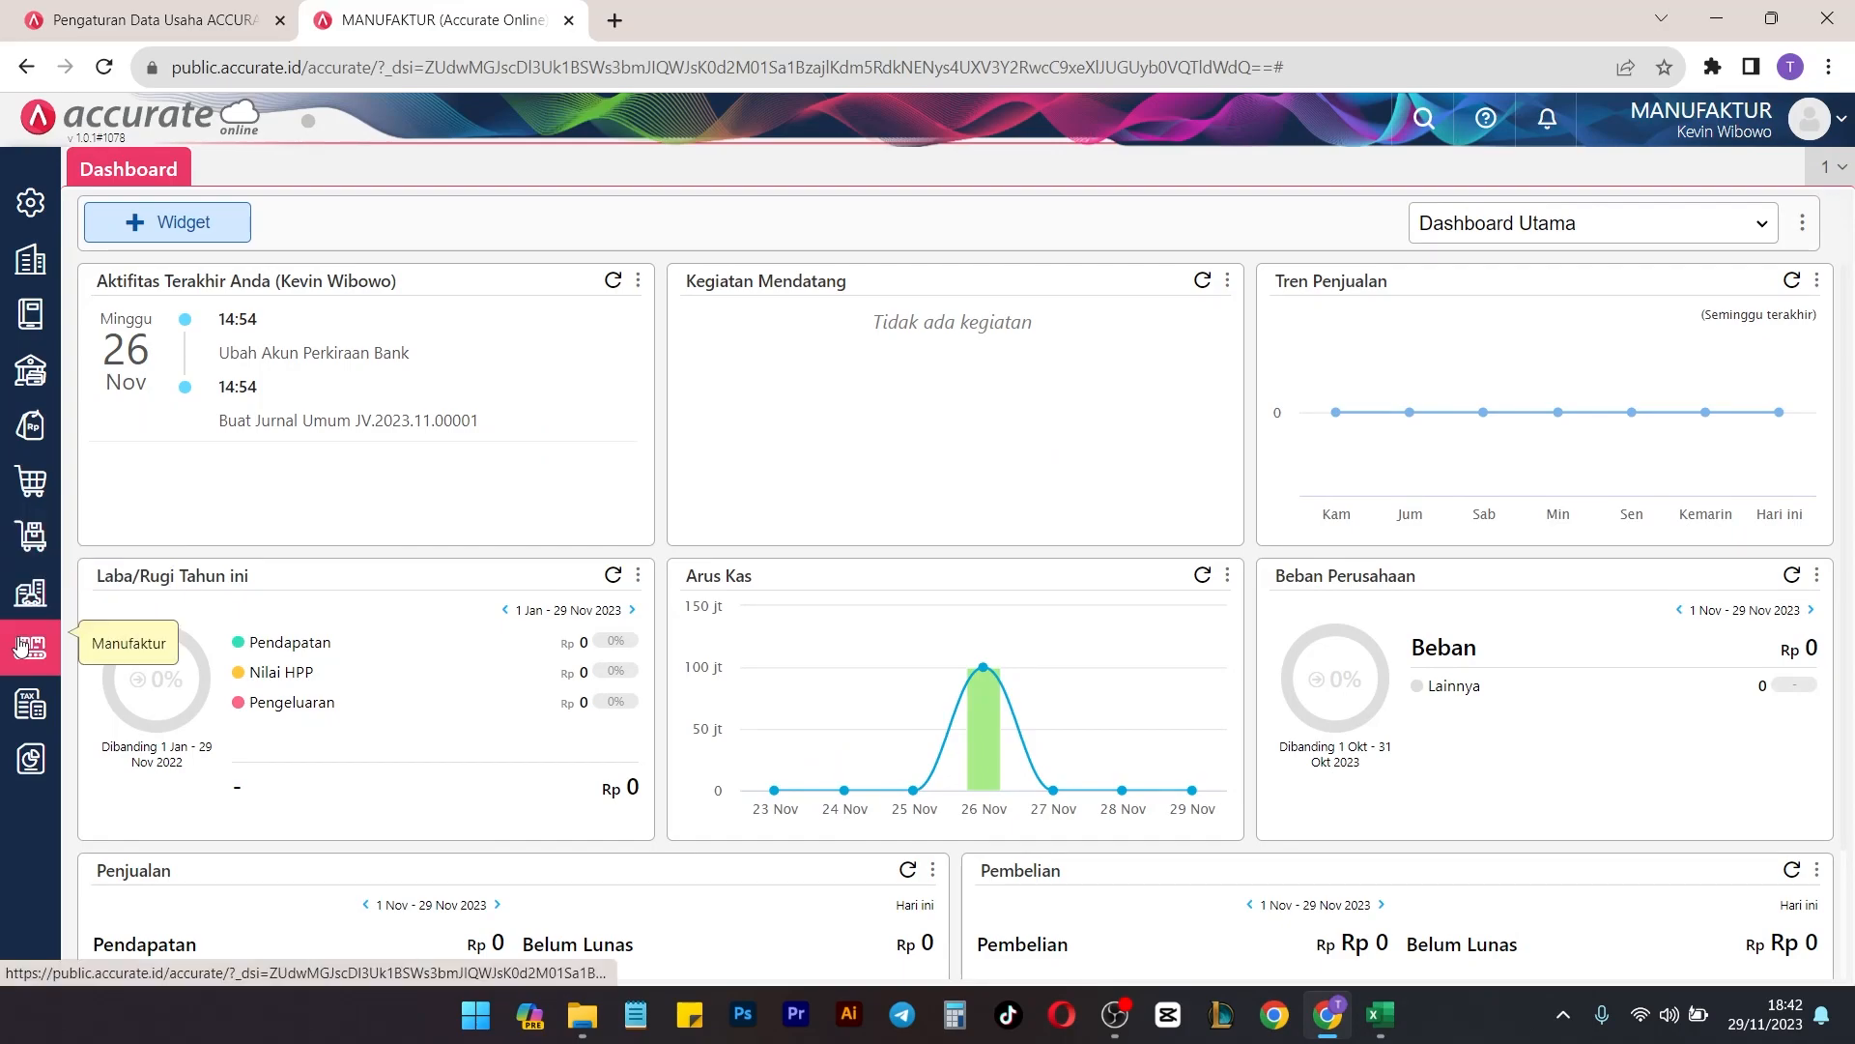
left_click(22, 561)
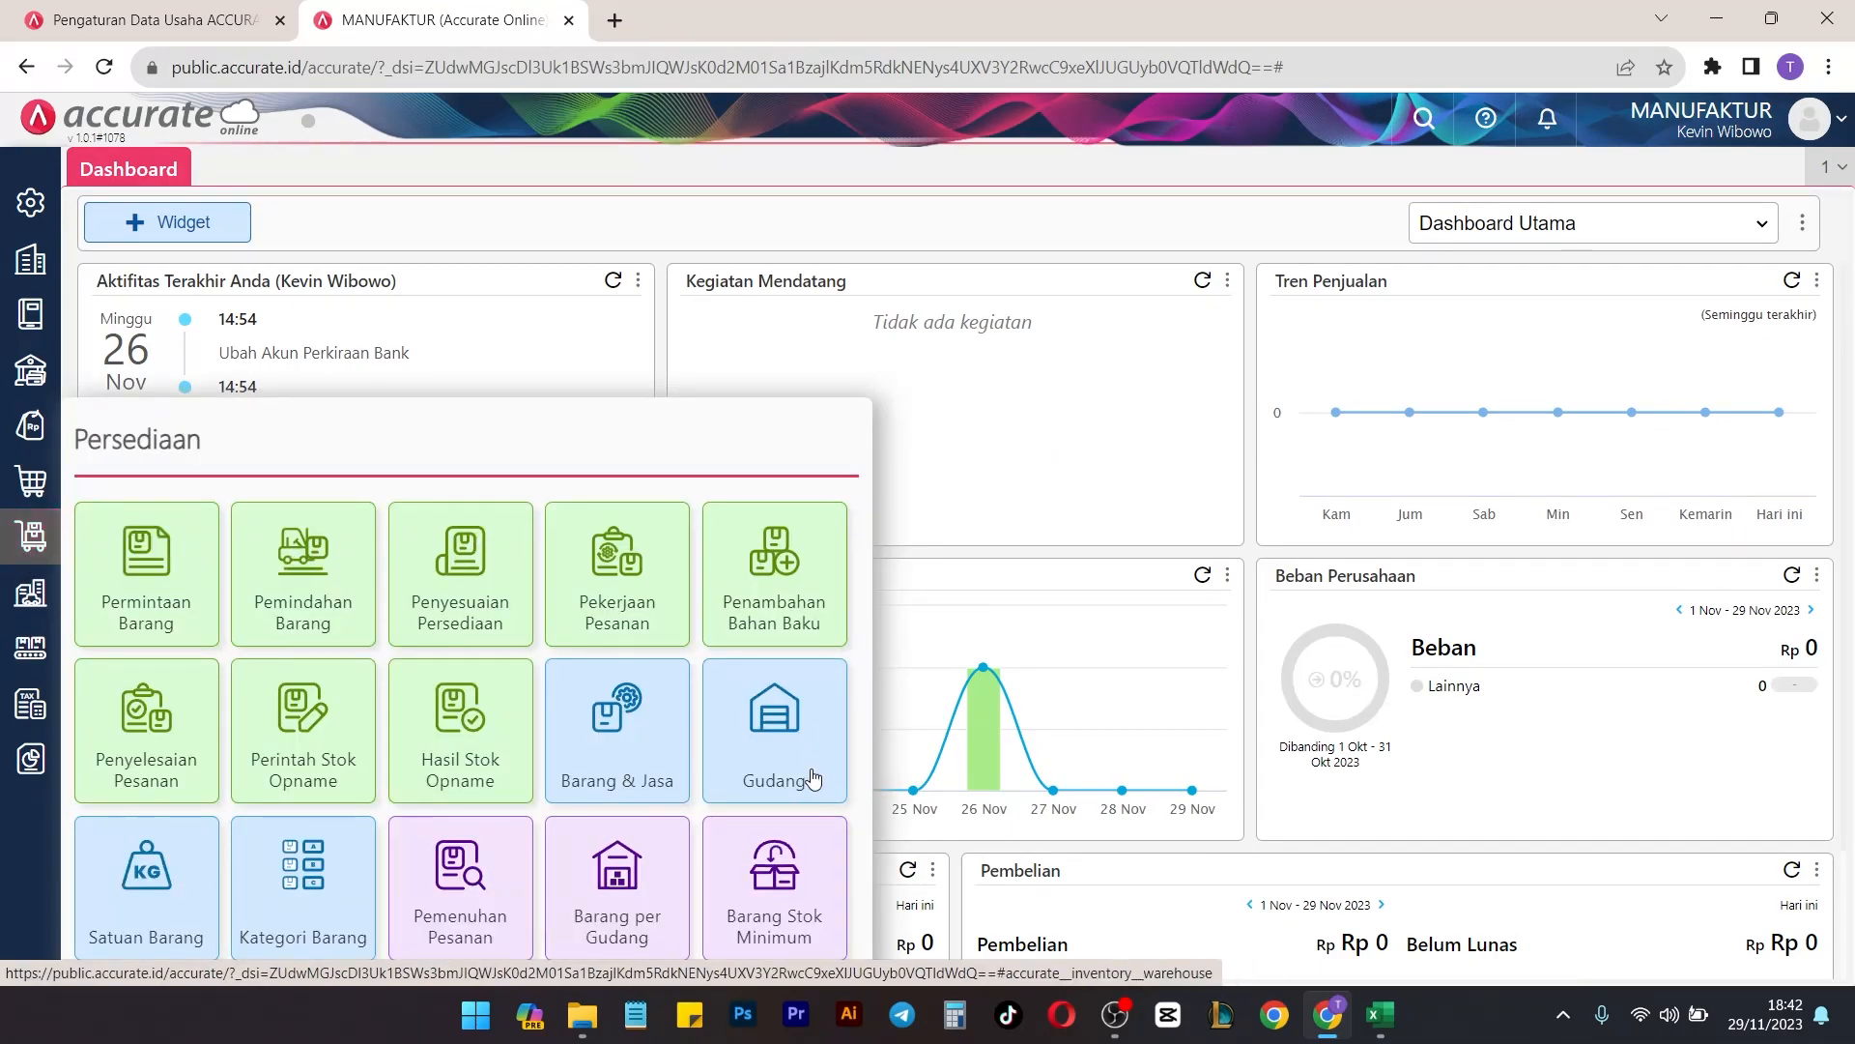
left_click(647, 777)
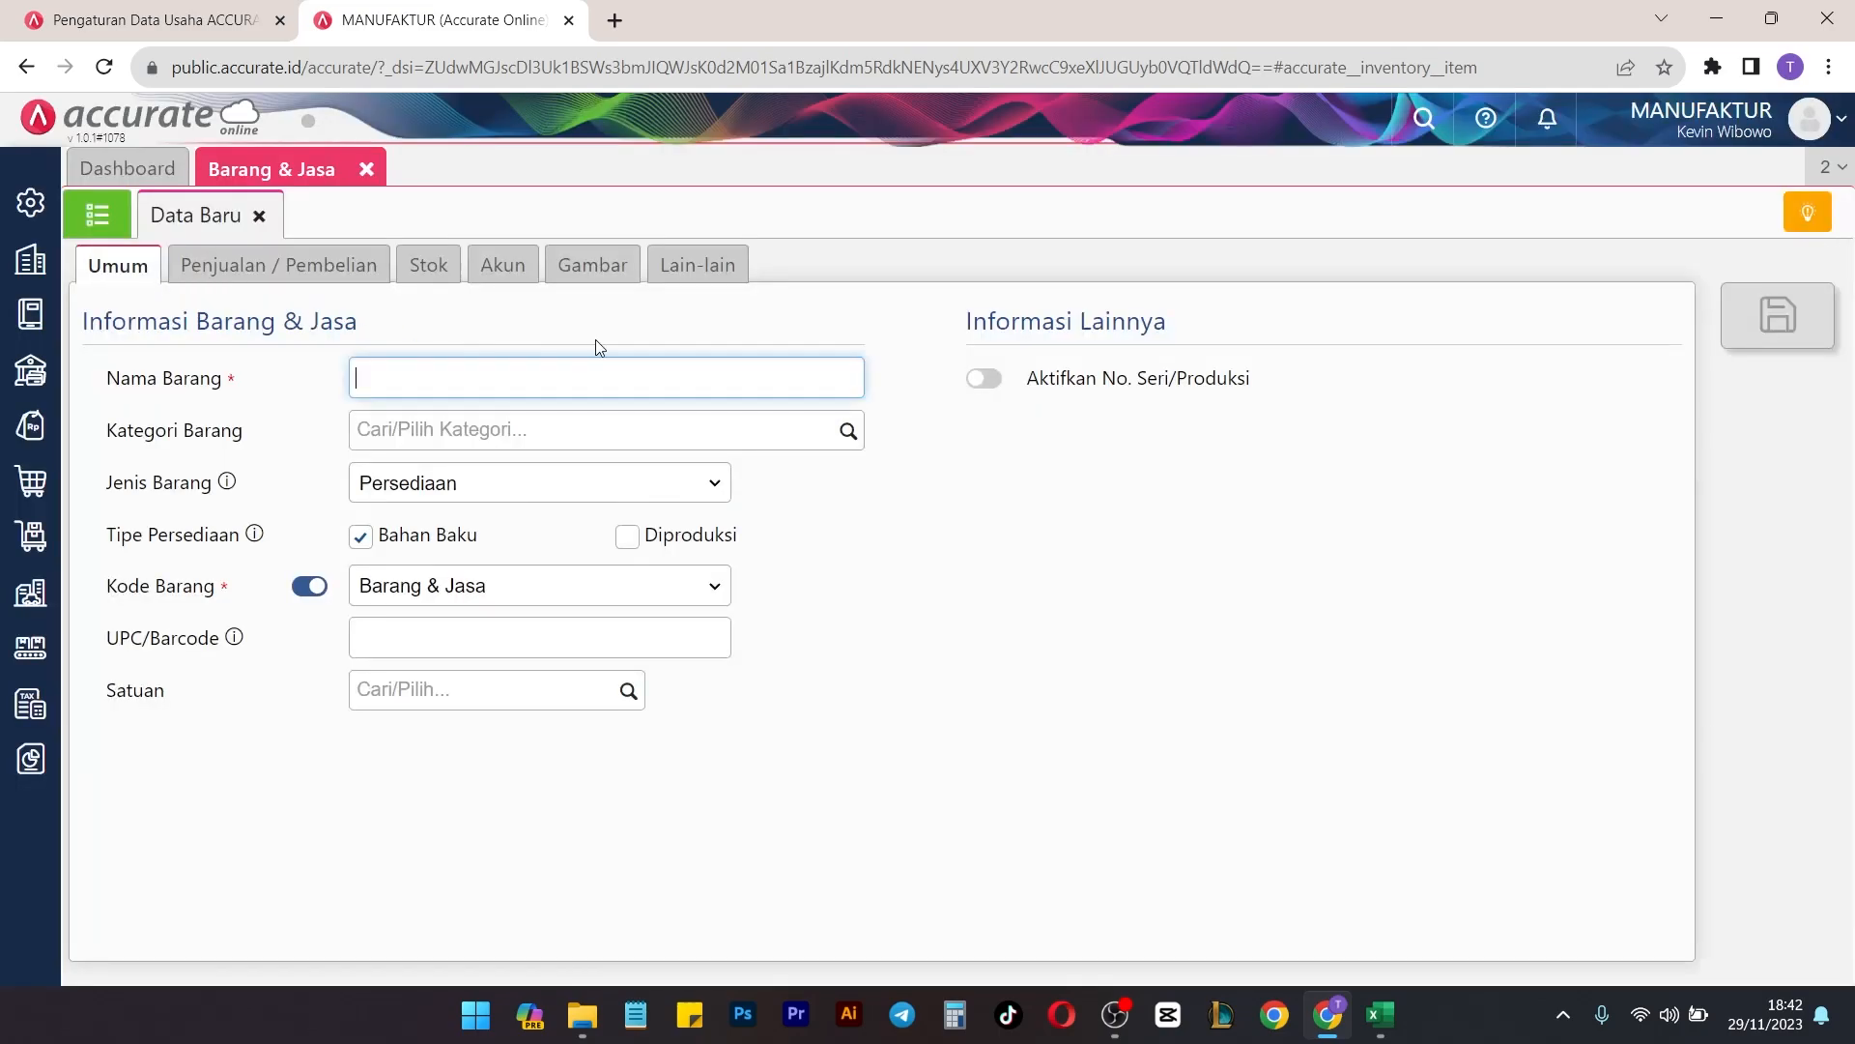
left_click(1382, 1017)
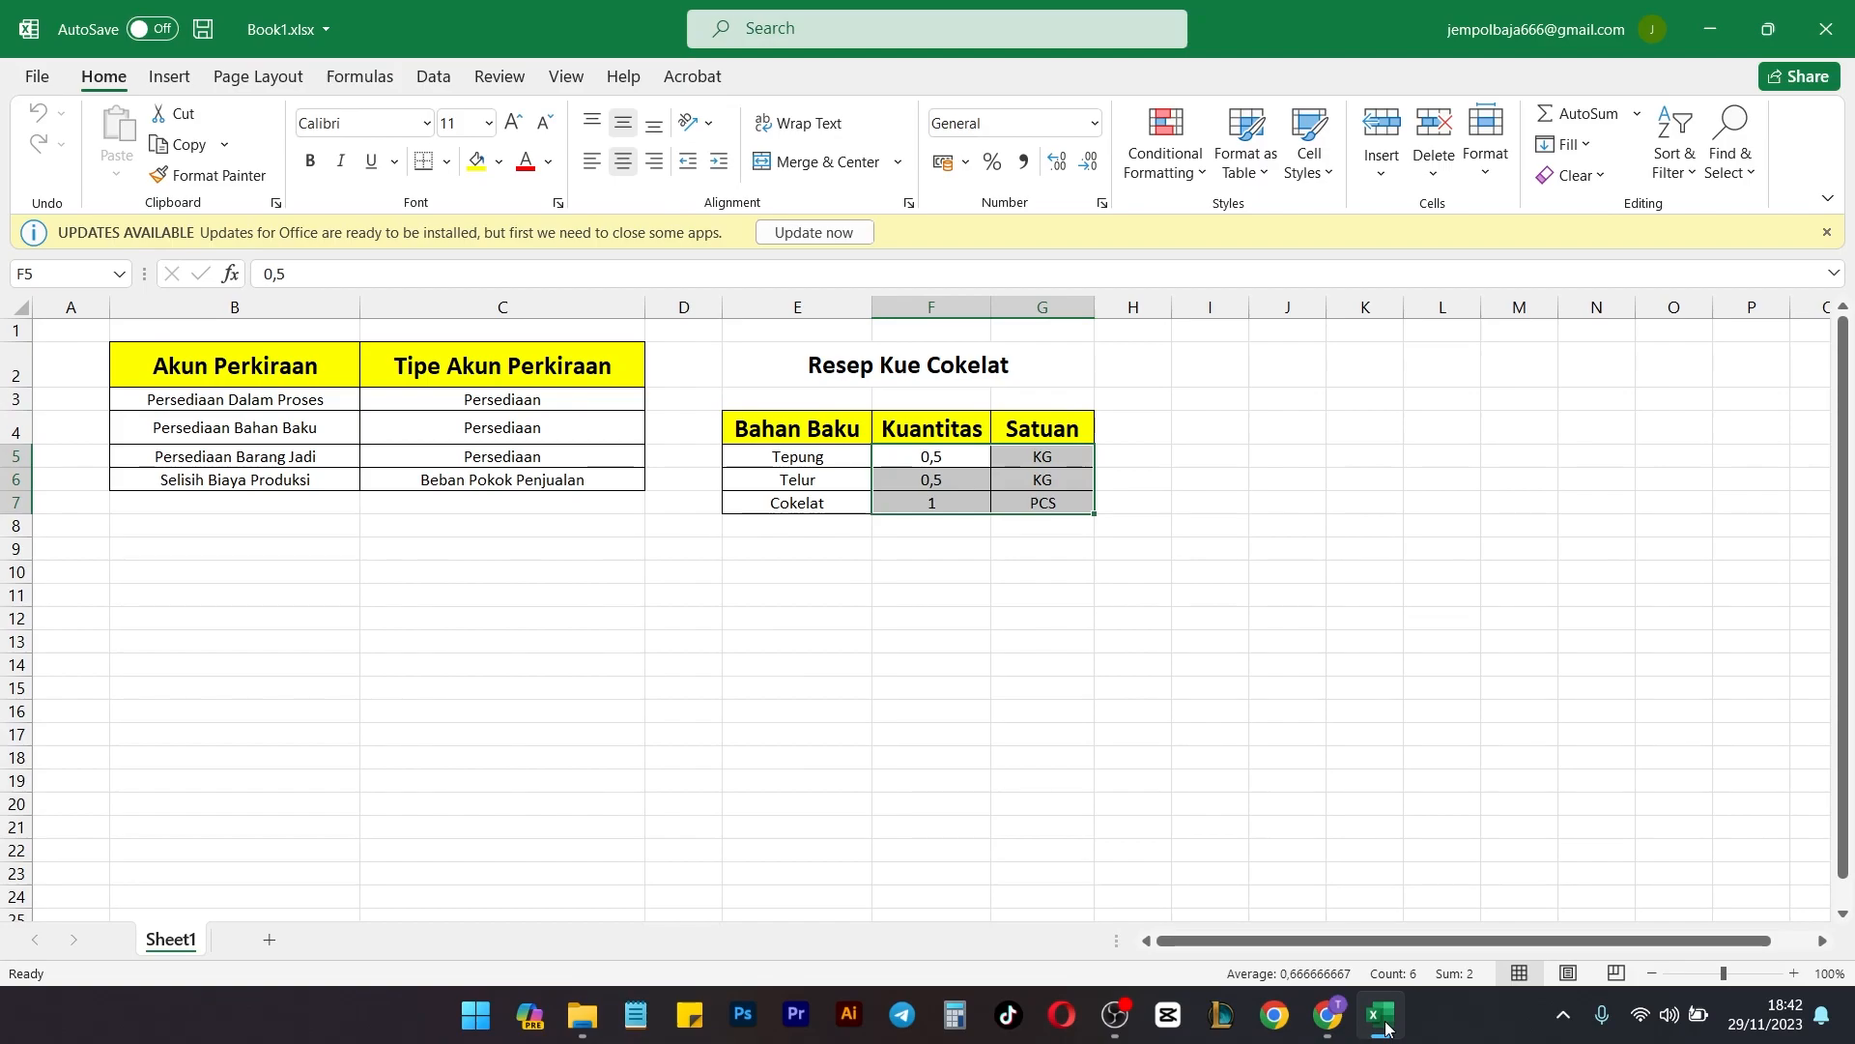
left_click(1382, 1019)
type("Tepung")
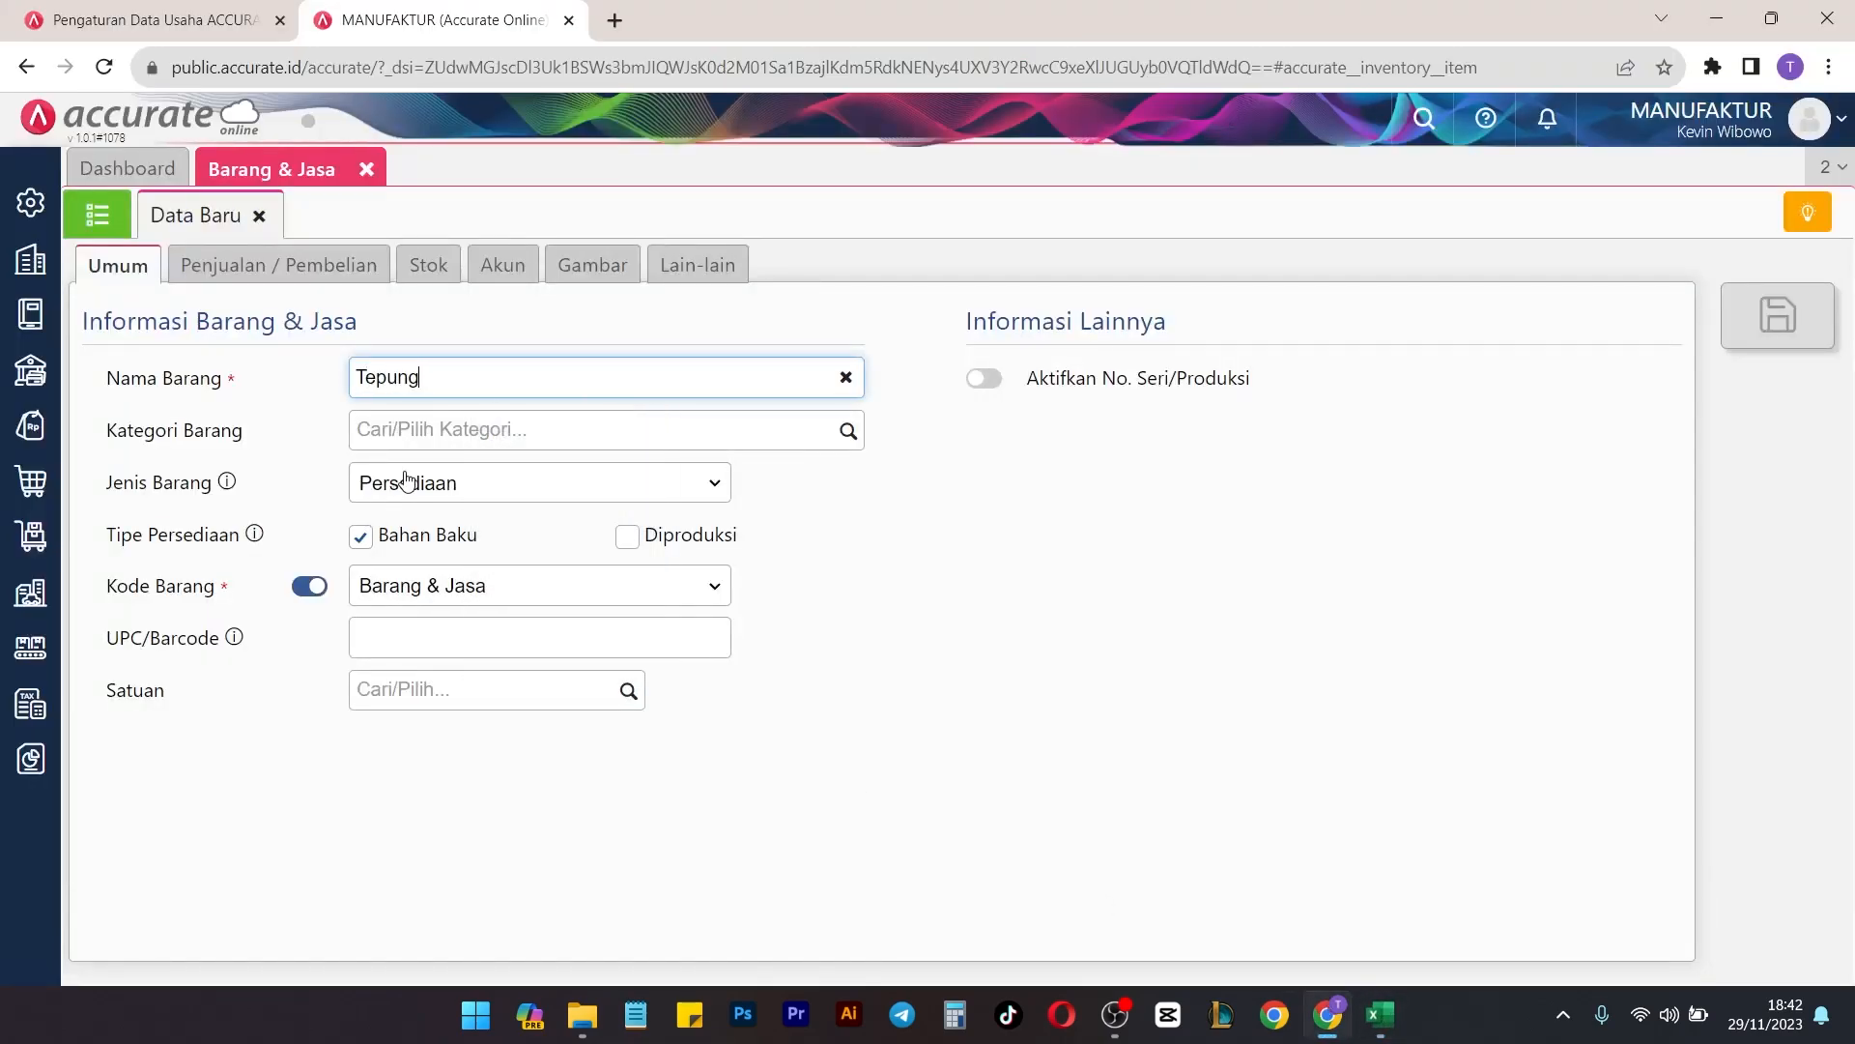
left_click(1109, 583)
Save Bahan baku as a new item category and assign it to Tepung.
left_click(848, 431)
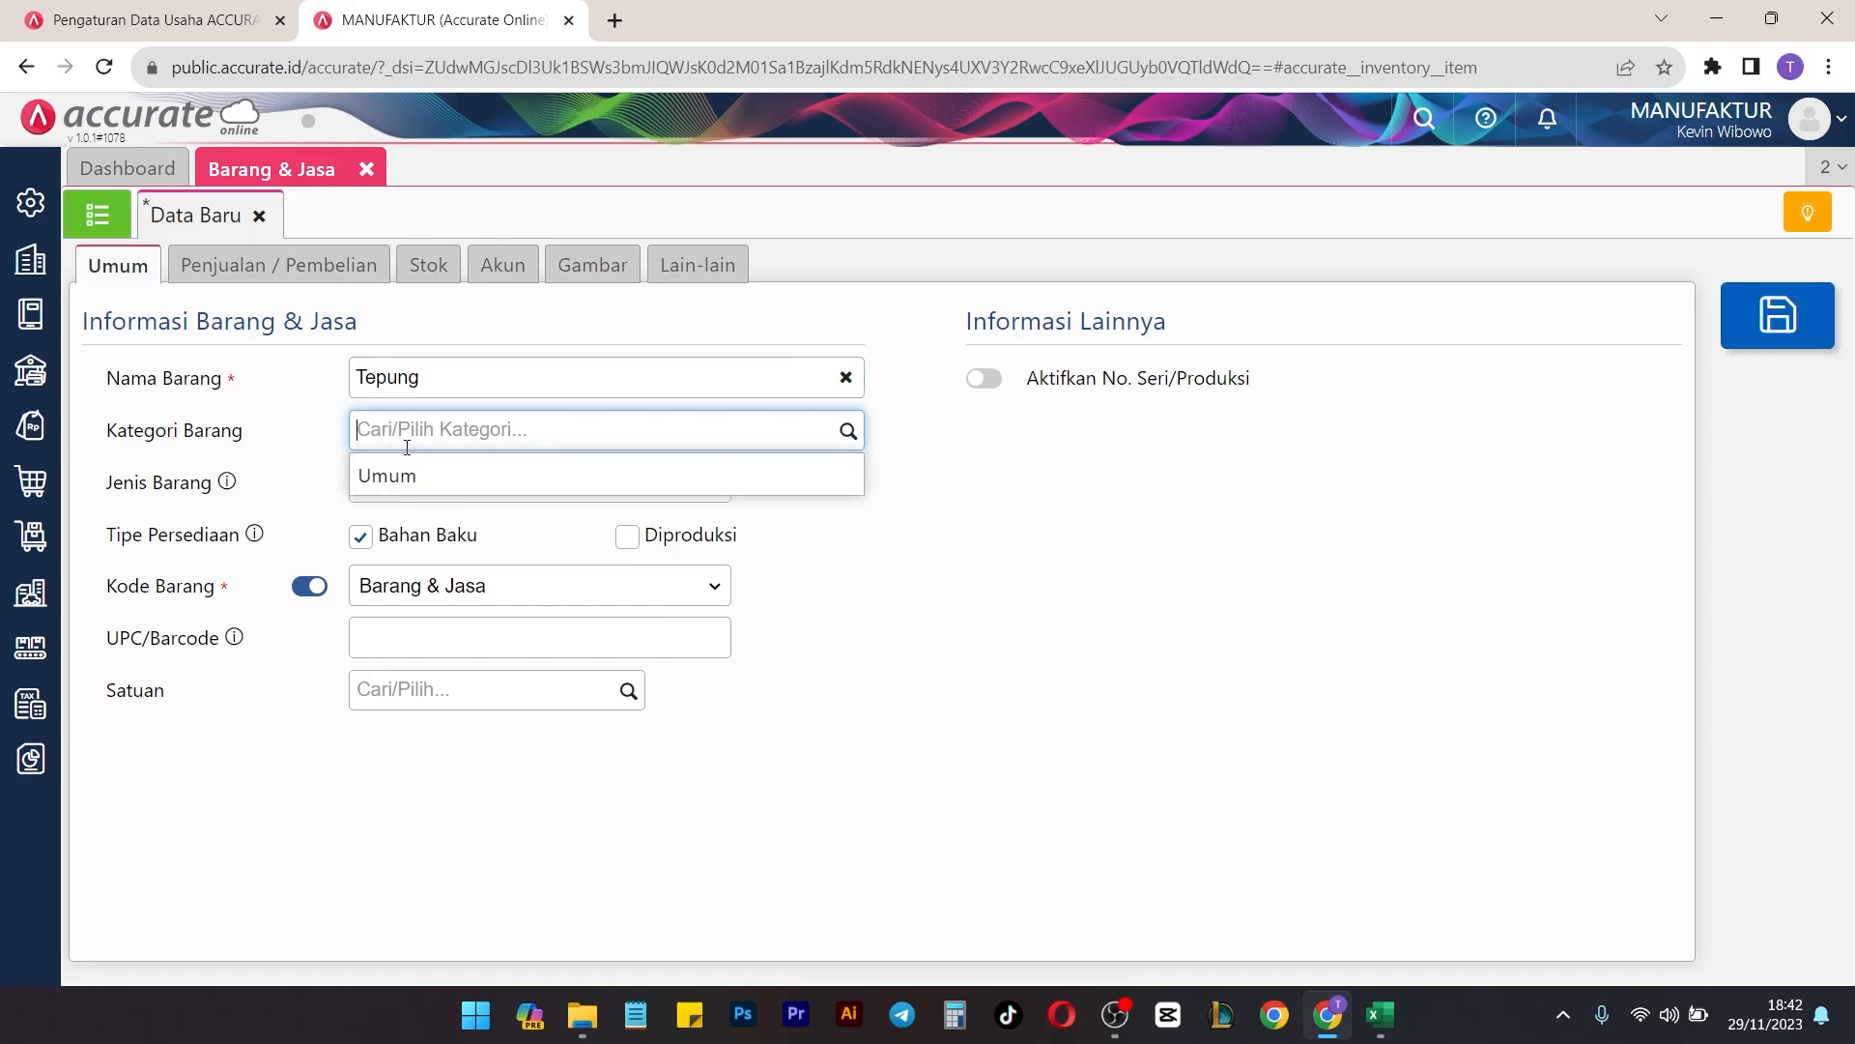
type("Bahan baku")
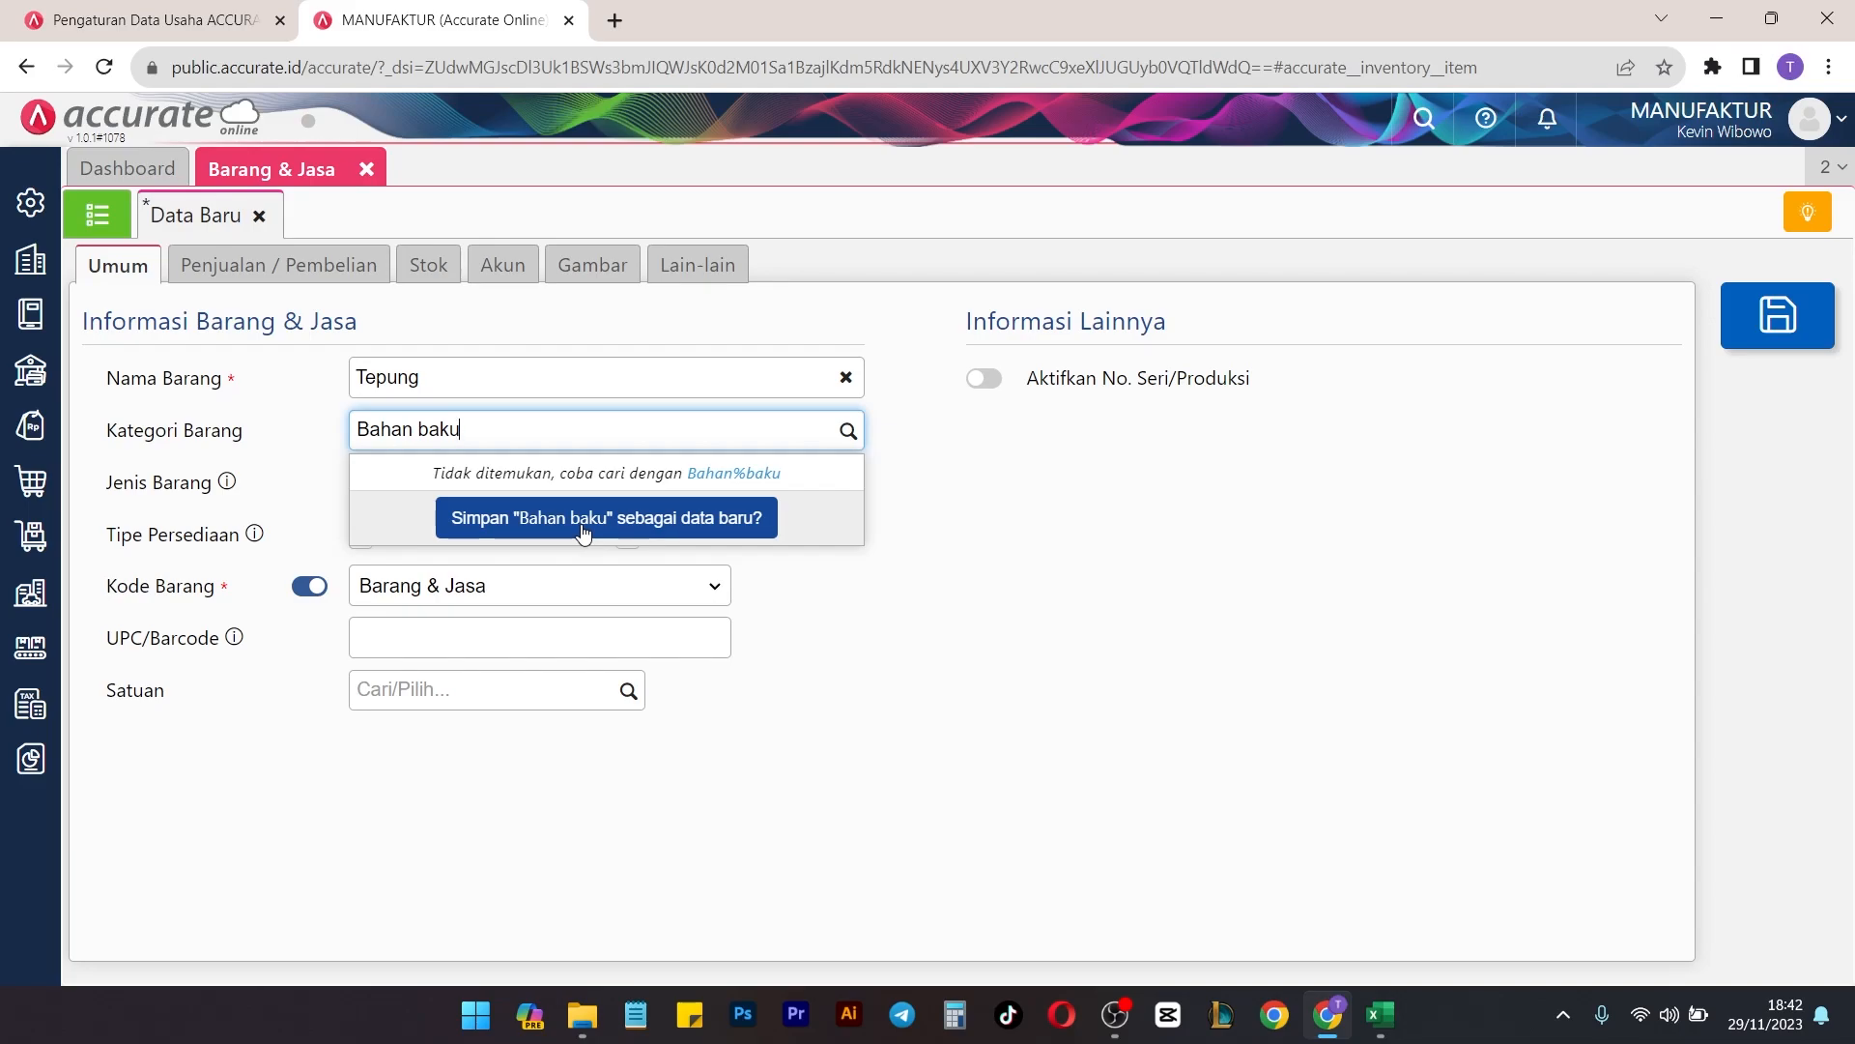
left_click(582, 519)
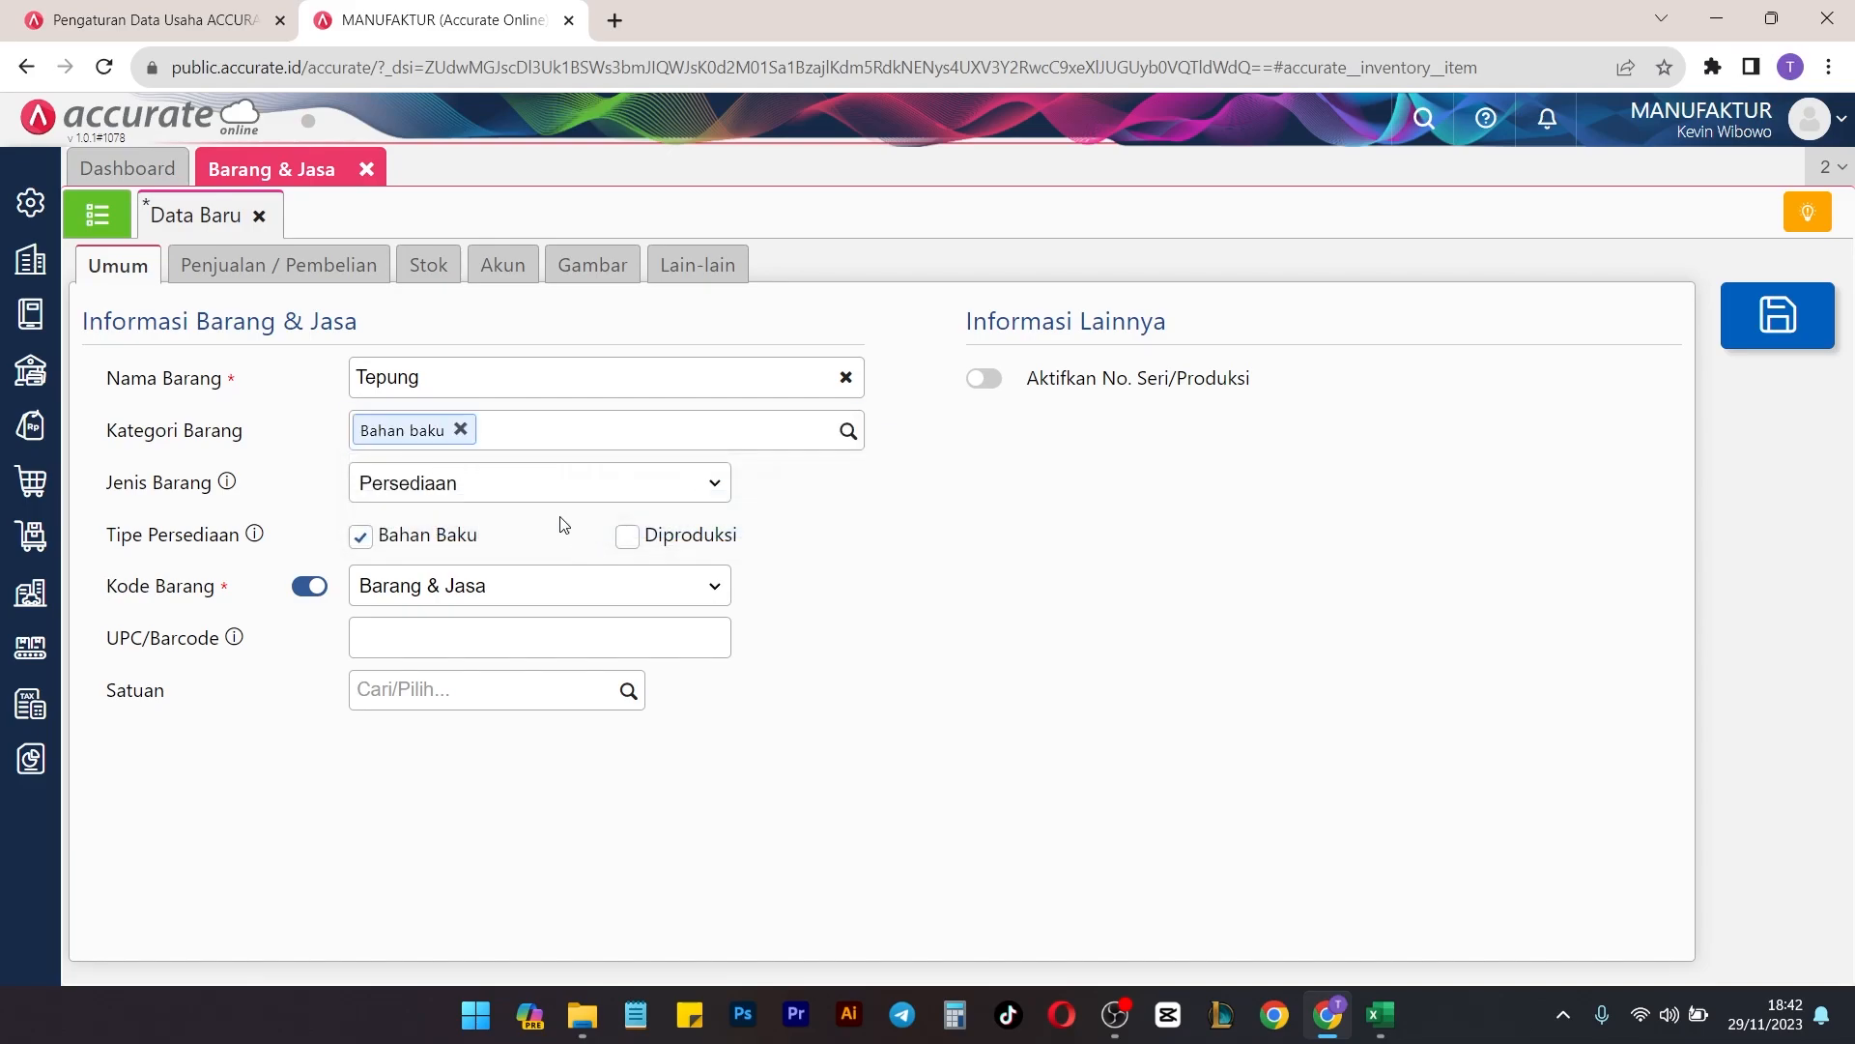
Keep Tepung's Jenis Barang as Persediaan and set its Satuan to KG.
left_click(679, 495)
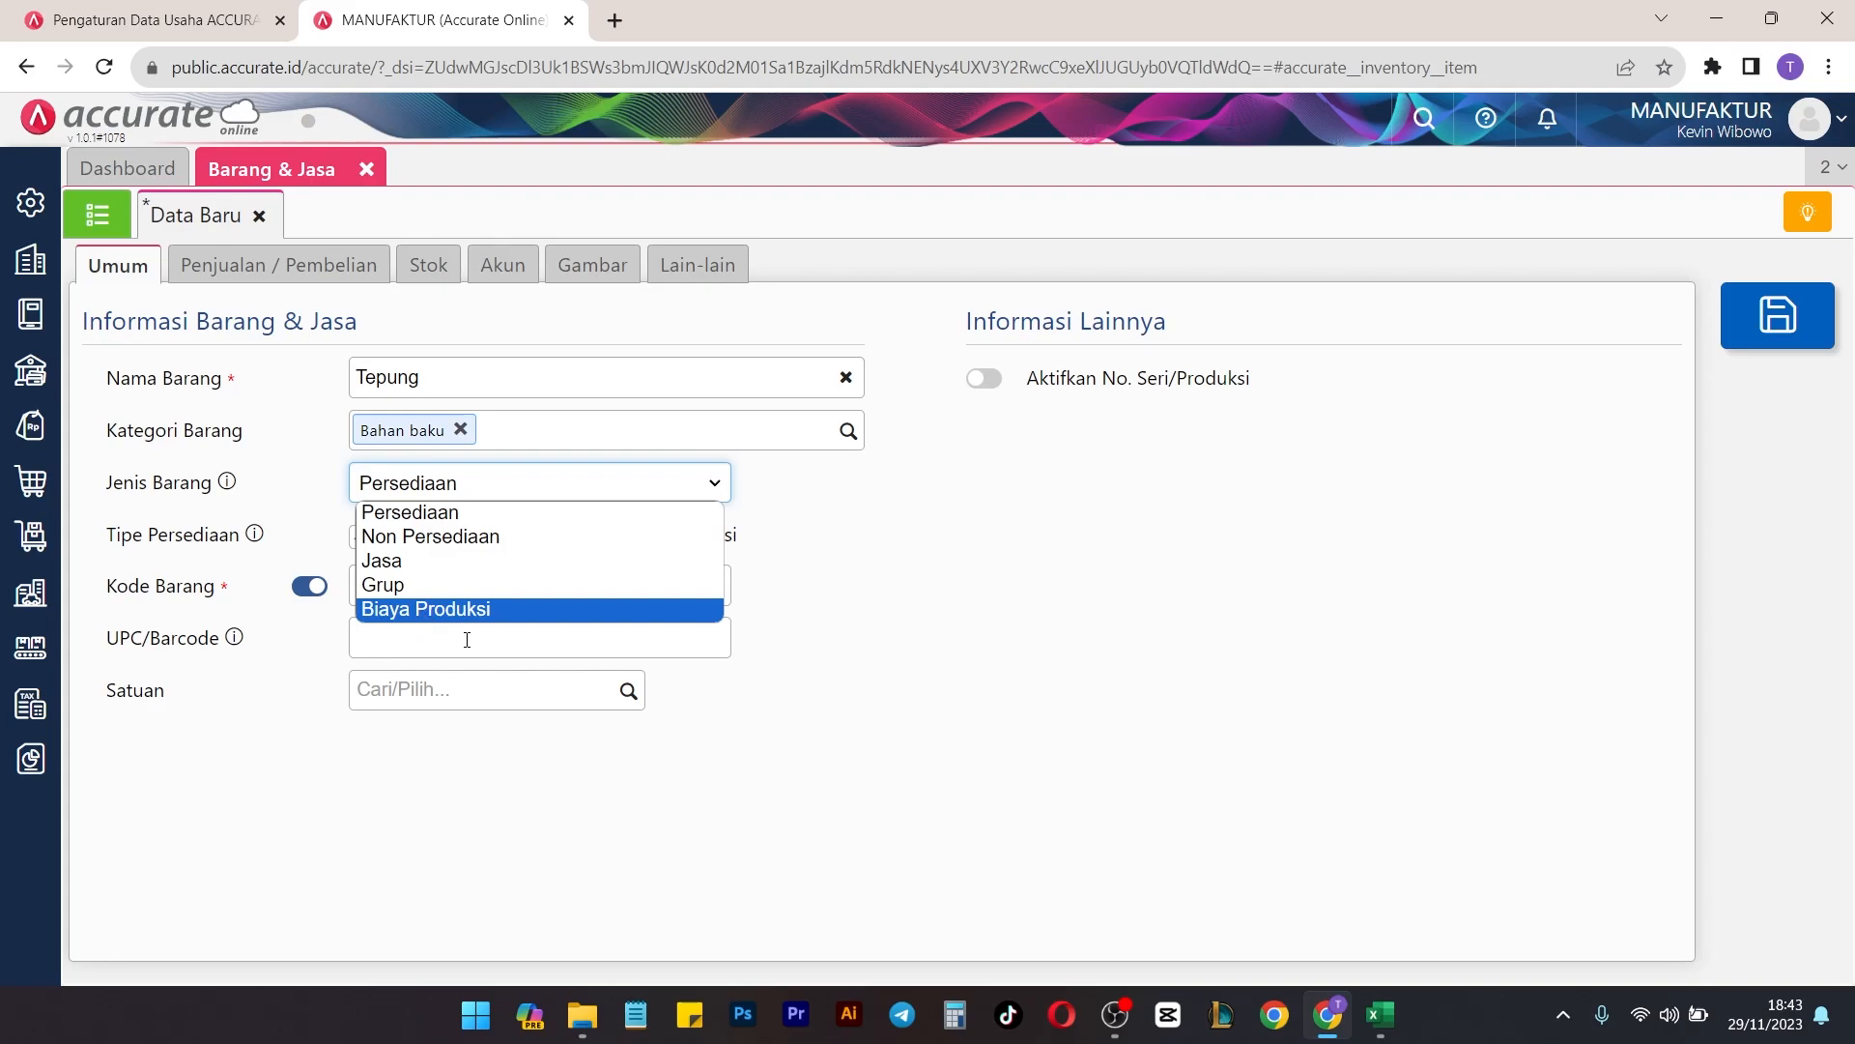
left_click(400, 512)
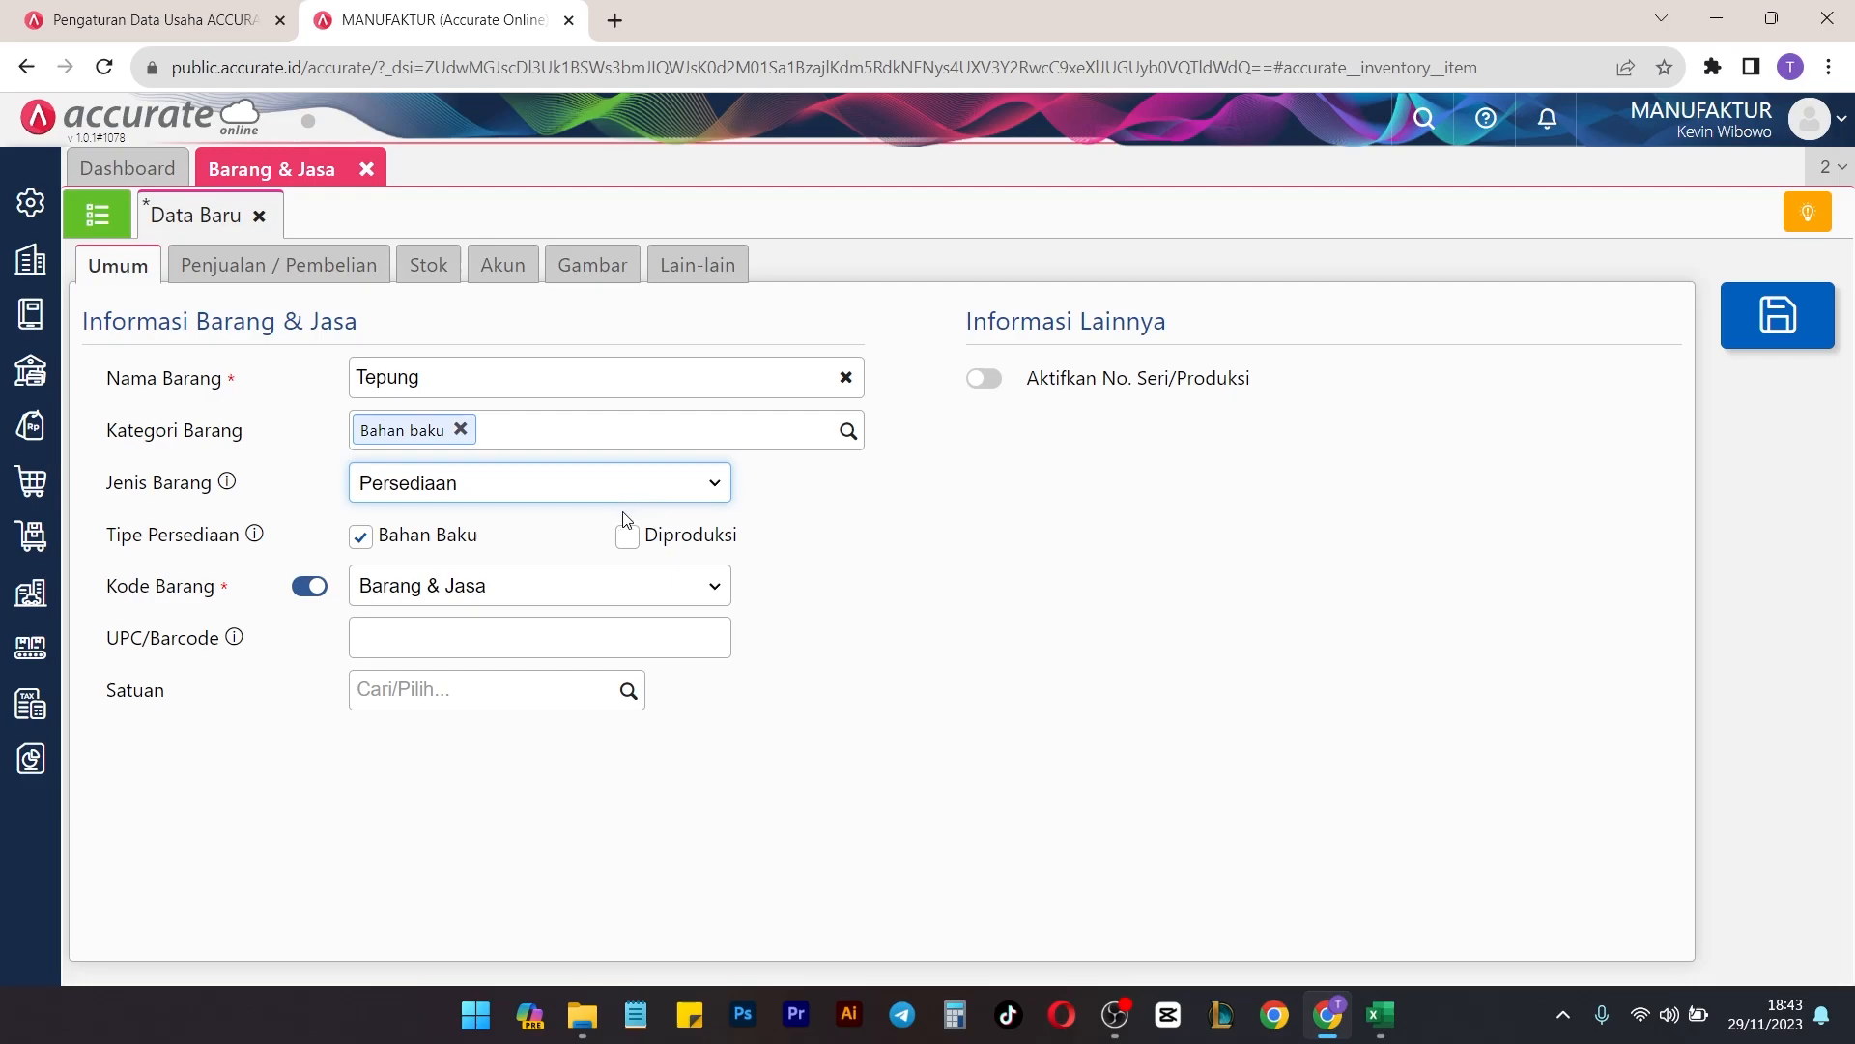
left_click(627, 689)
type("KG")
left_click(539, 774)
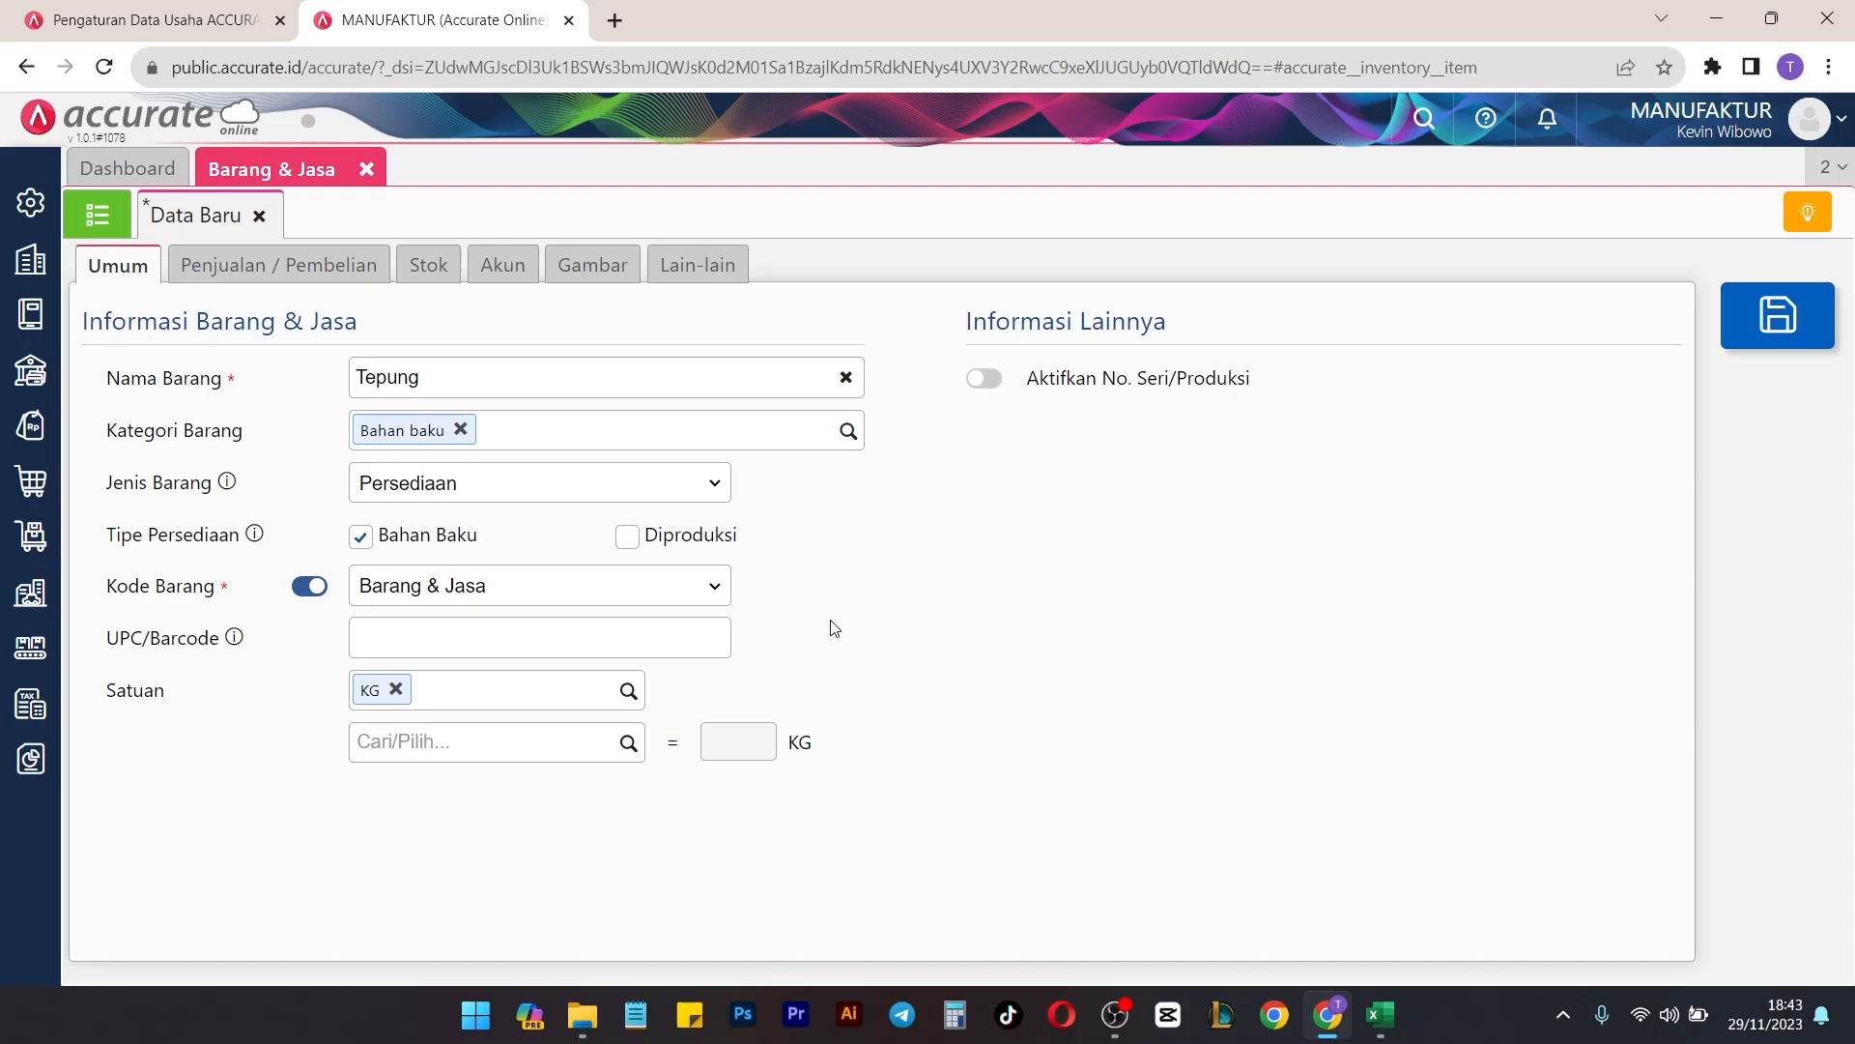
Check Tepung's sales/purchase, stock and account details, save the item, and view it in the Barang & Jasa list.
left_click(281, 265)
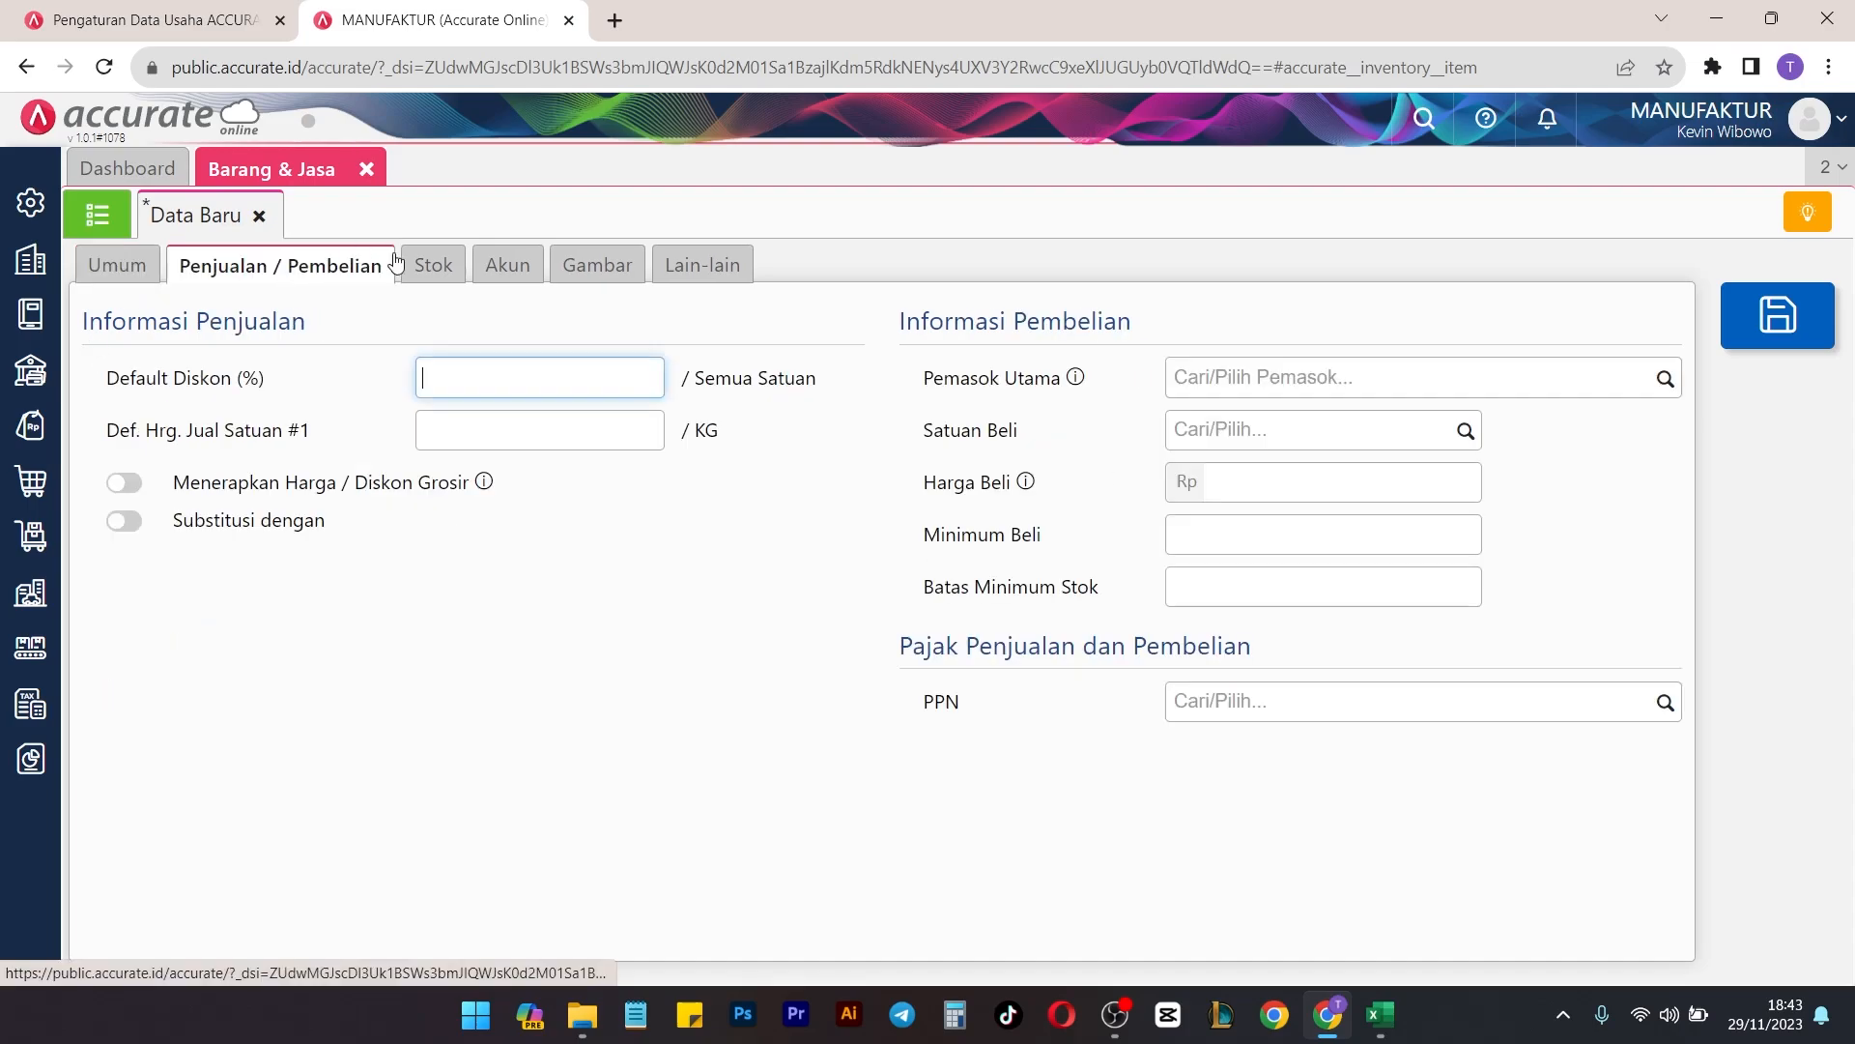
left_click(417, 280)
left_click(288, 275)
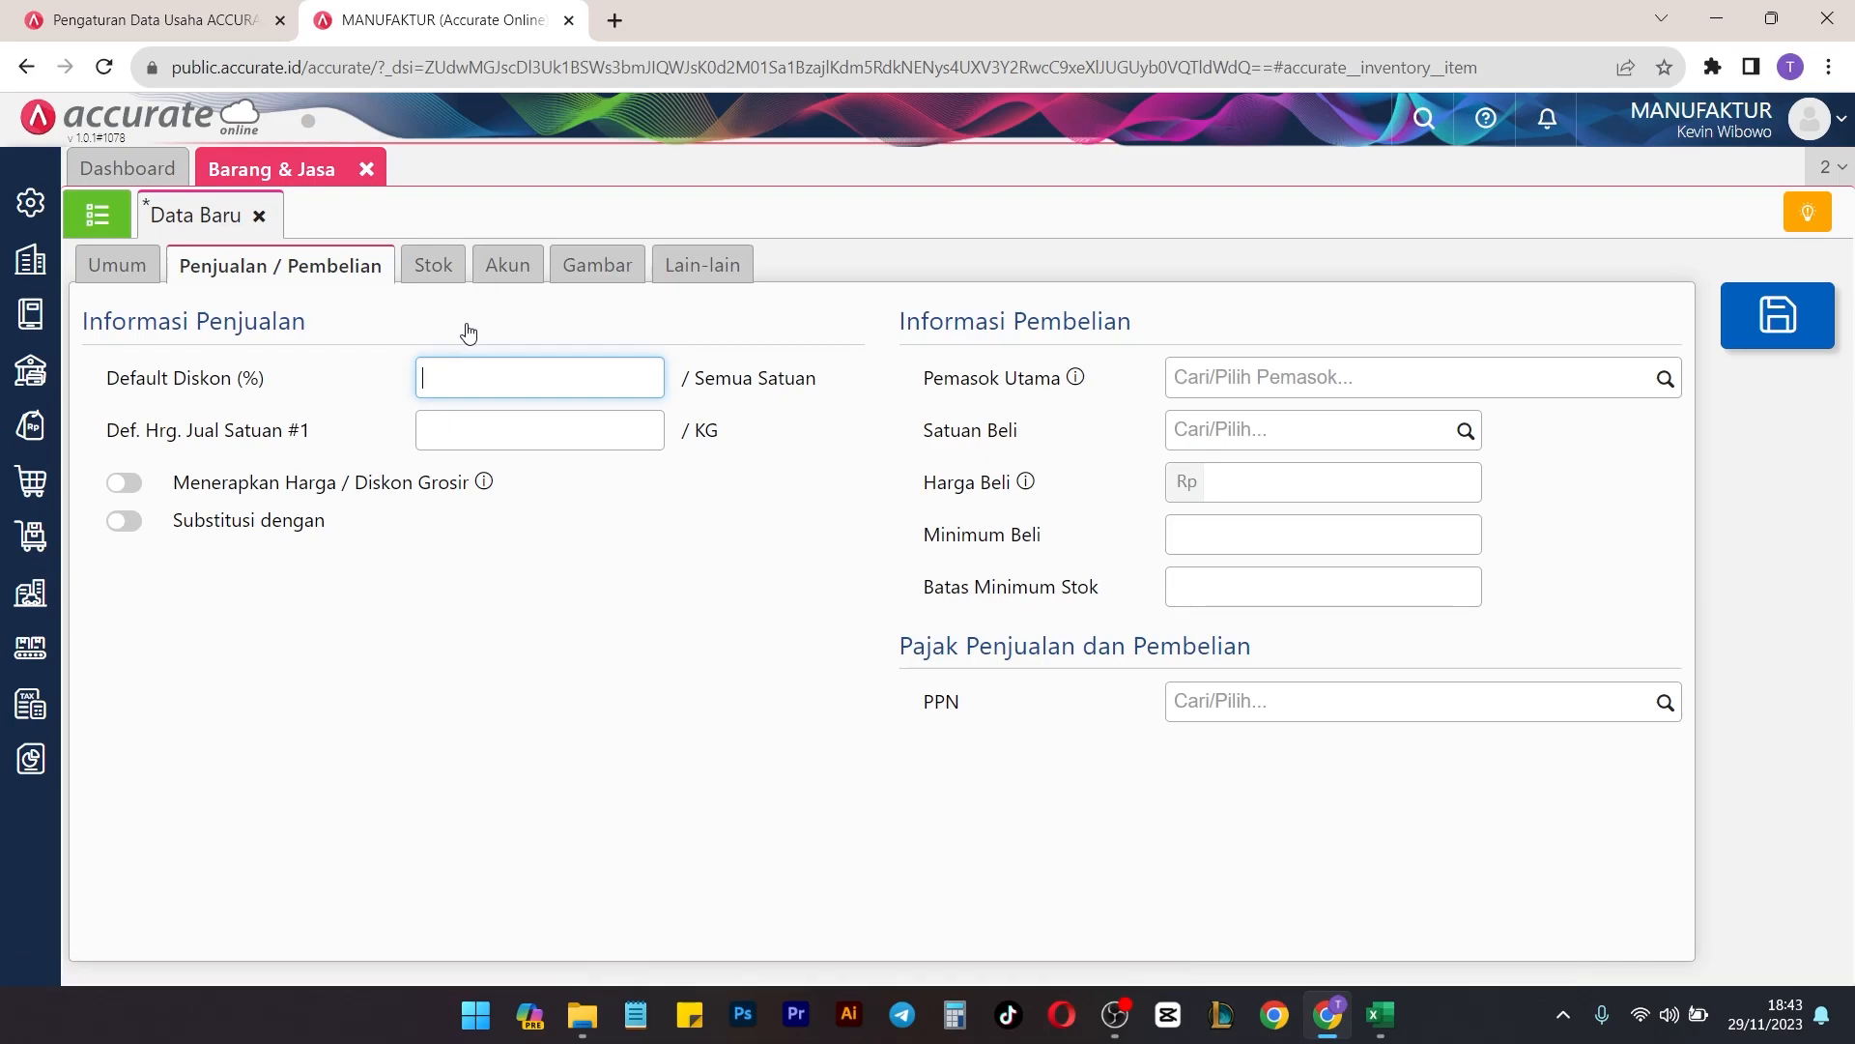
left_click(426, 271)
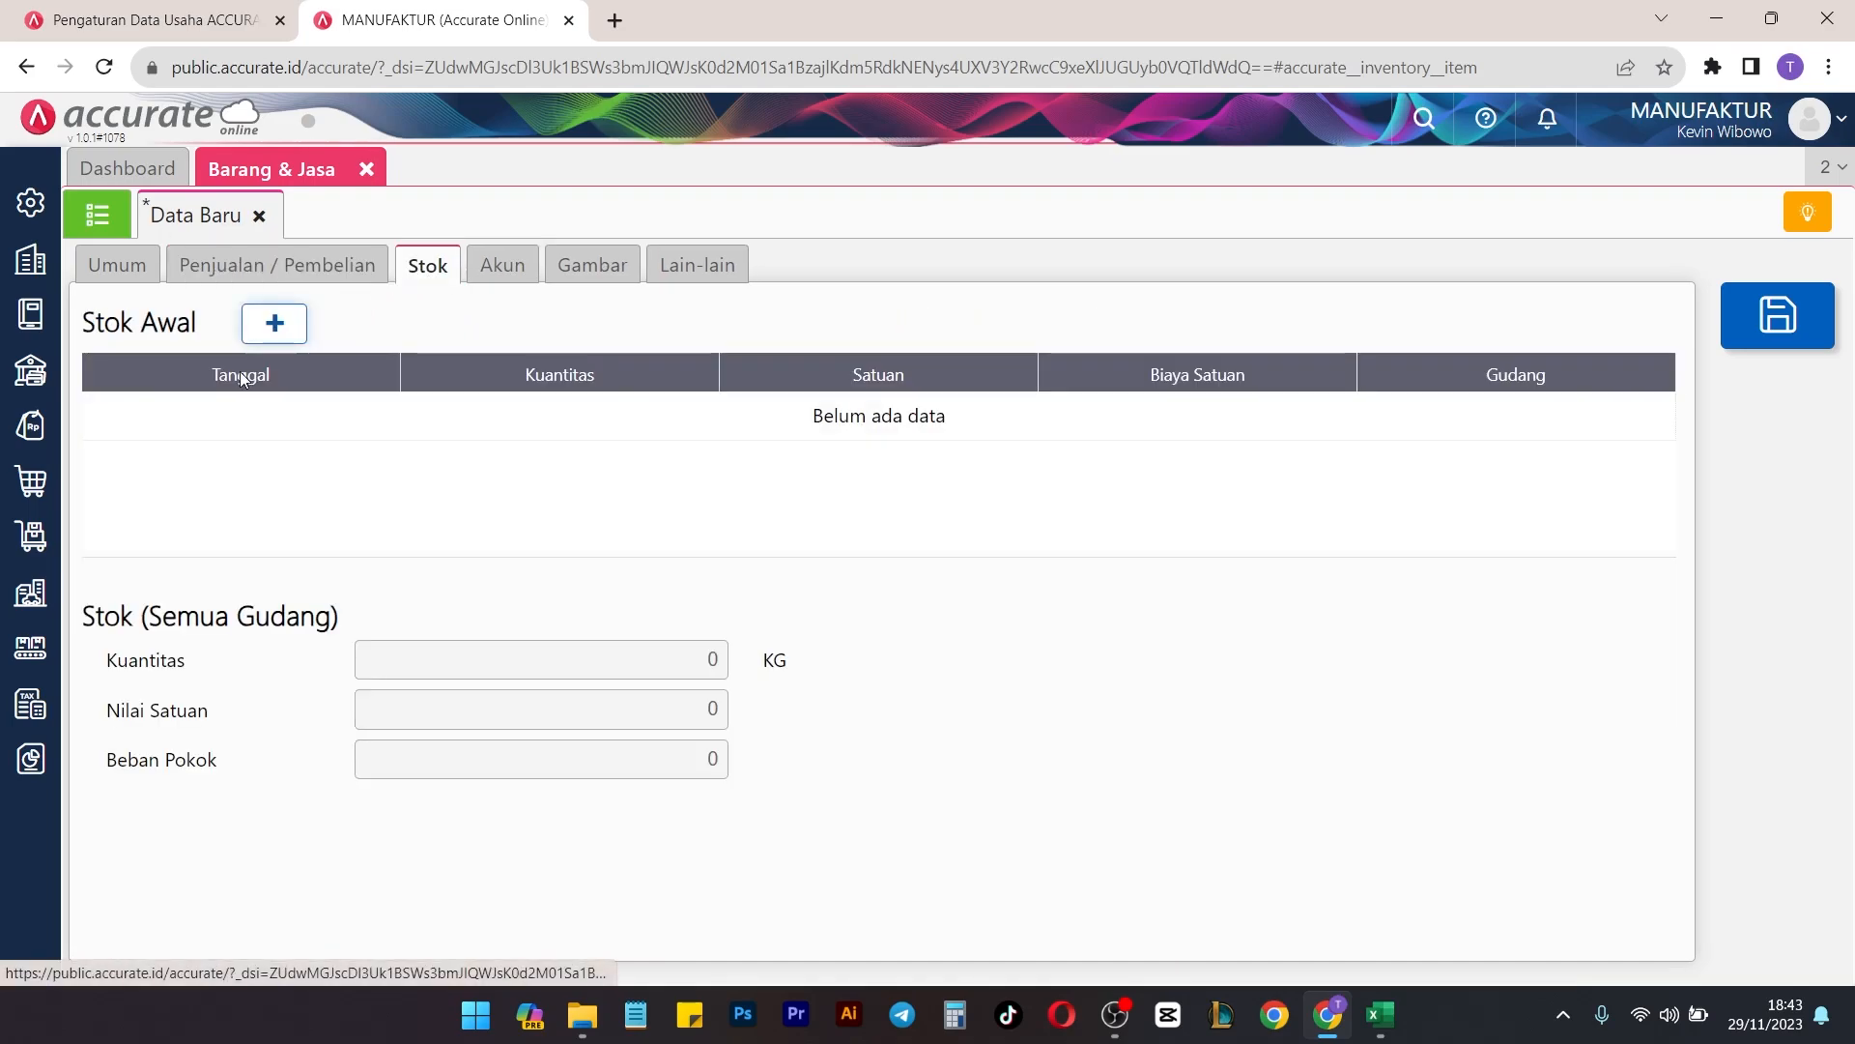
left_click(502, 275)
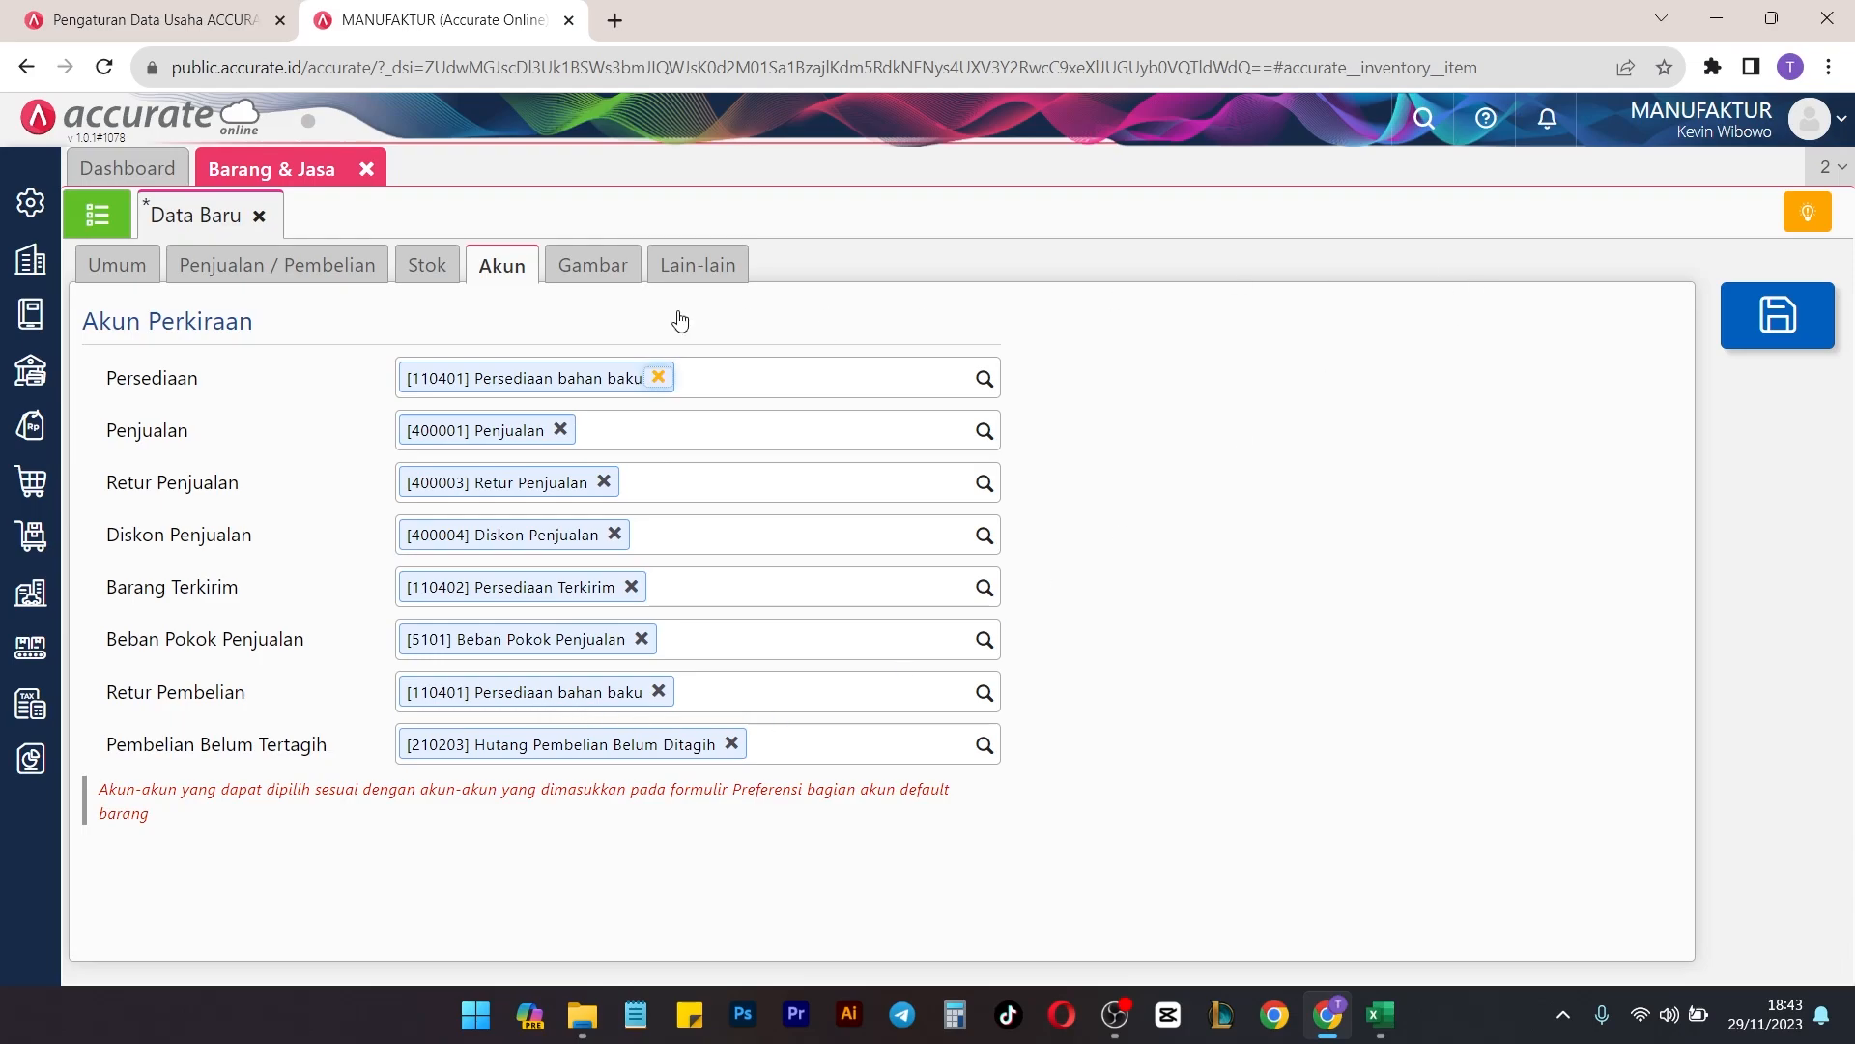
left_click(1778, 315)
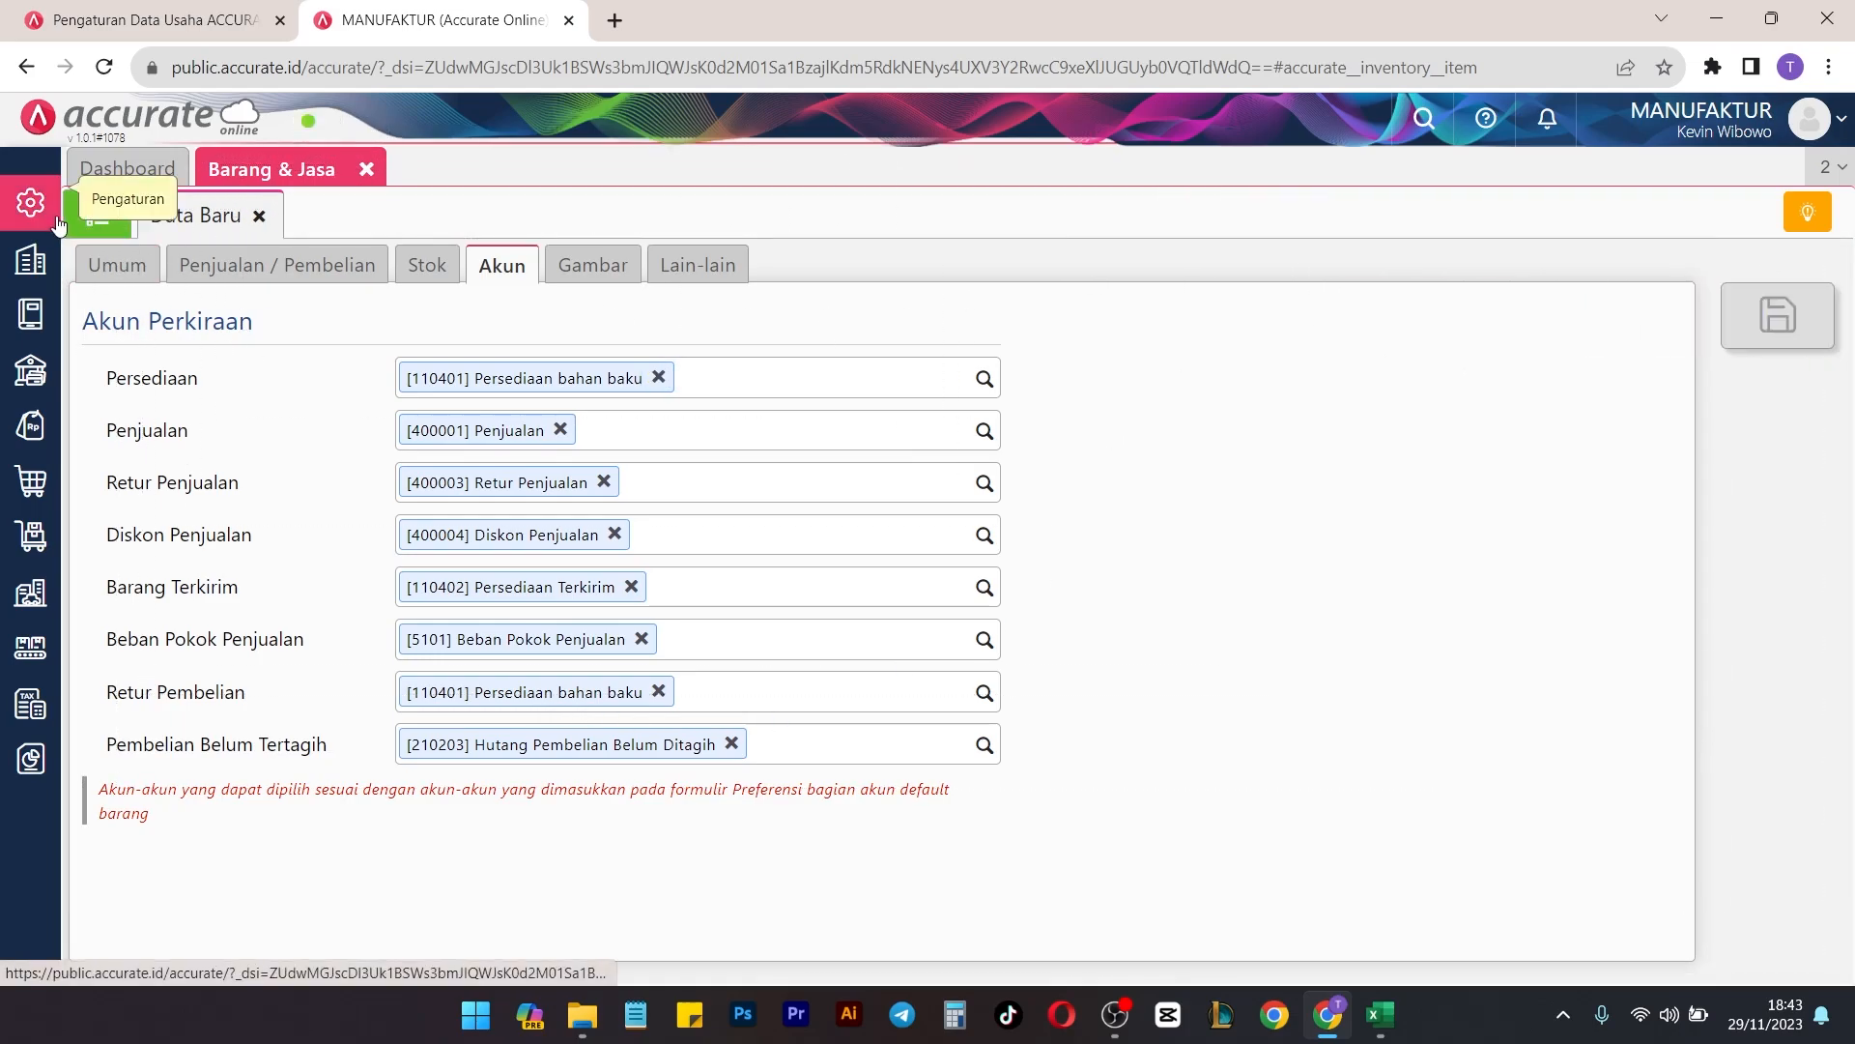
left_click(113, 237)
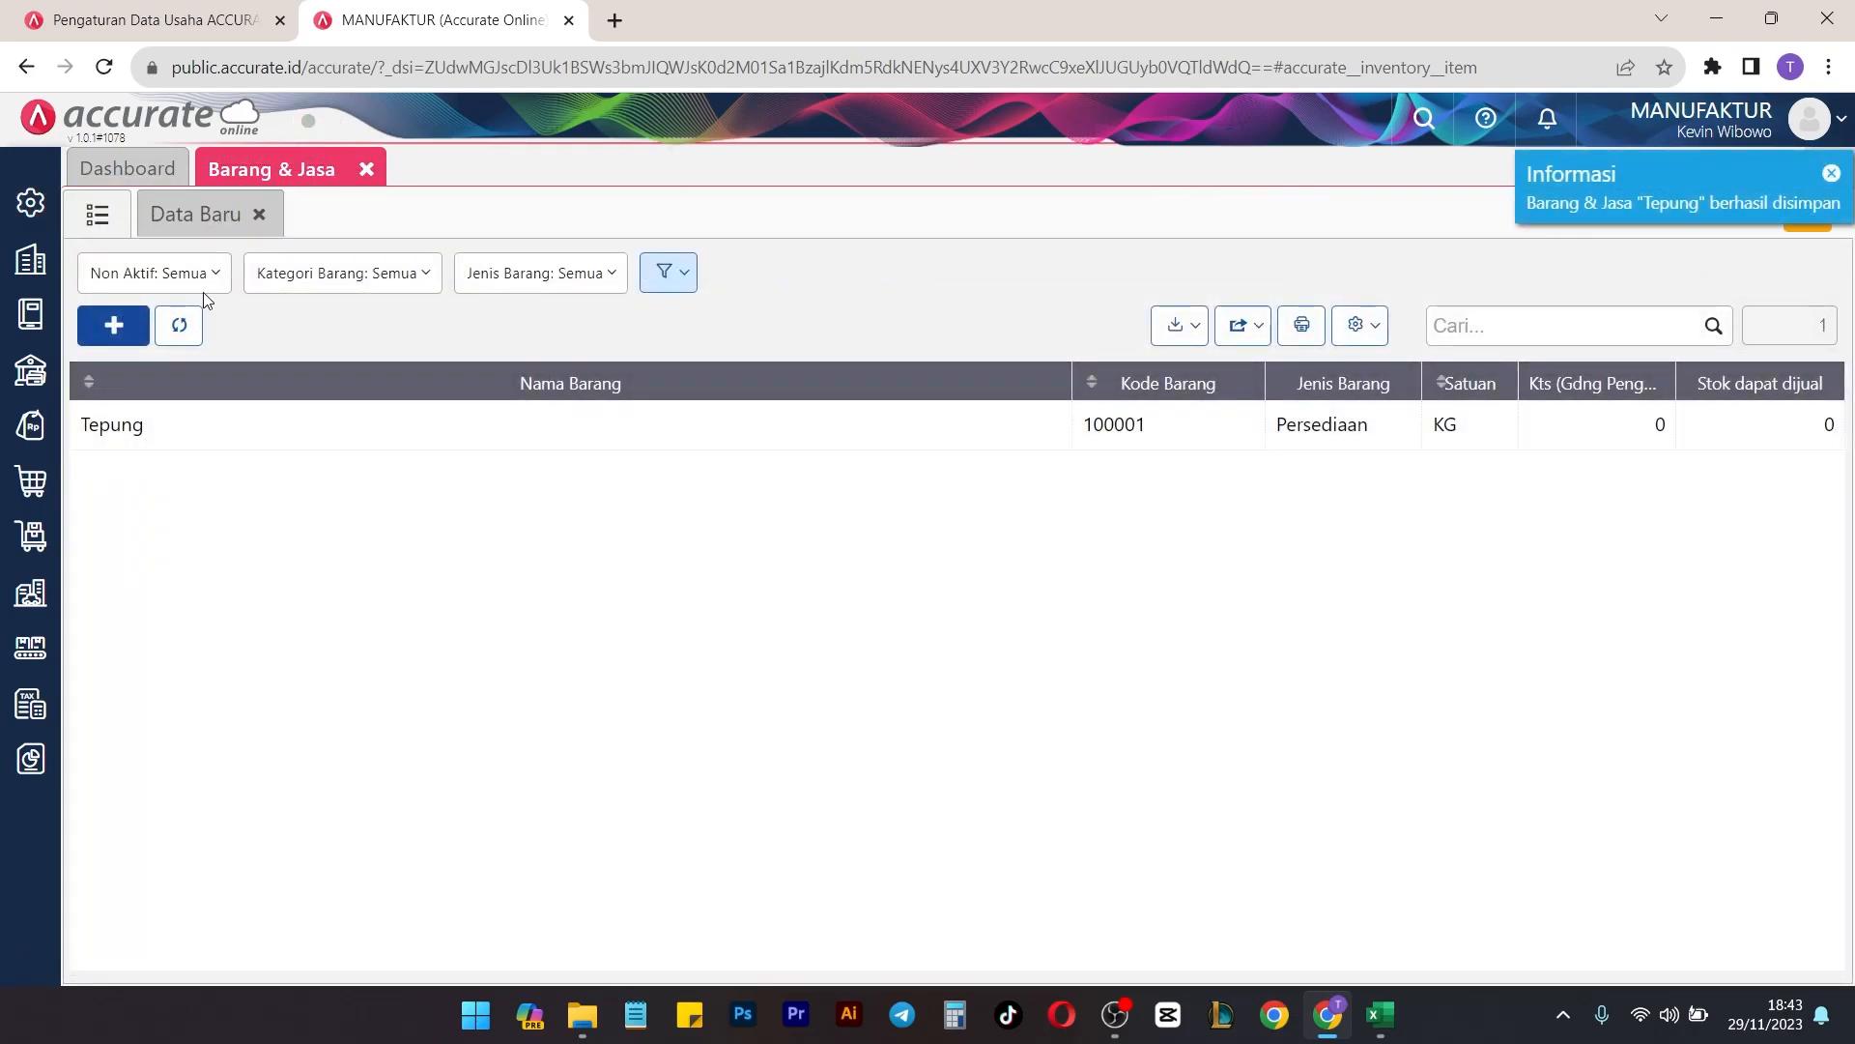
Create and save the item Telur with category Bahan baku and unit KG.
left_click(220, 211)
left_click(125, 263)
left_click(516, 364)
type("Telur")
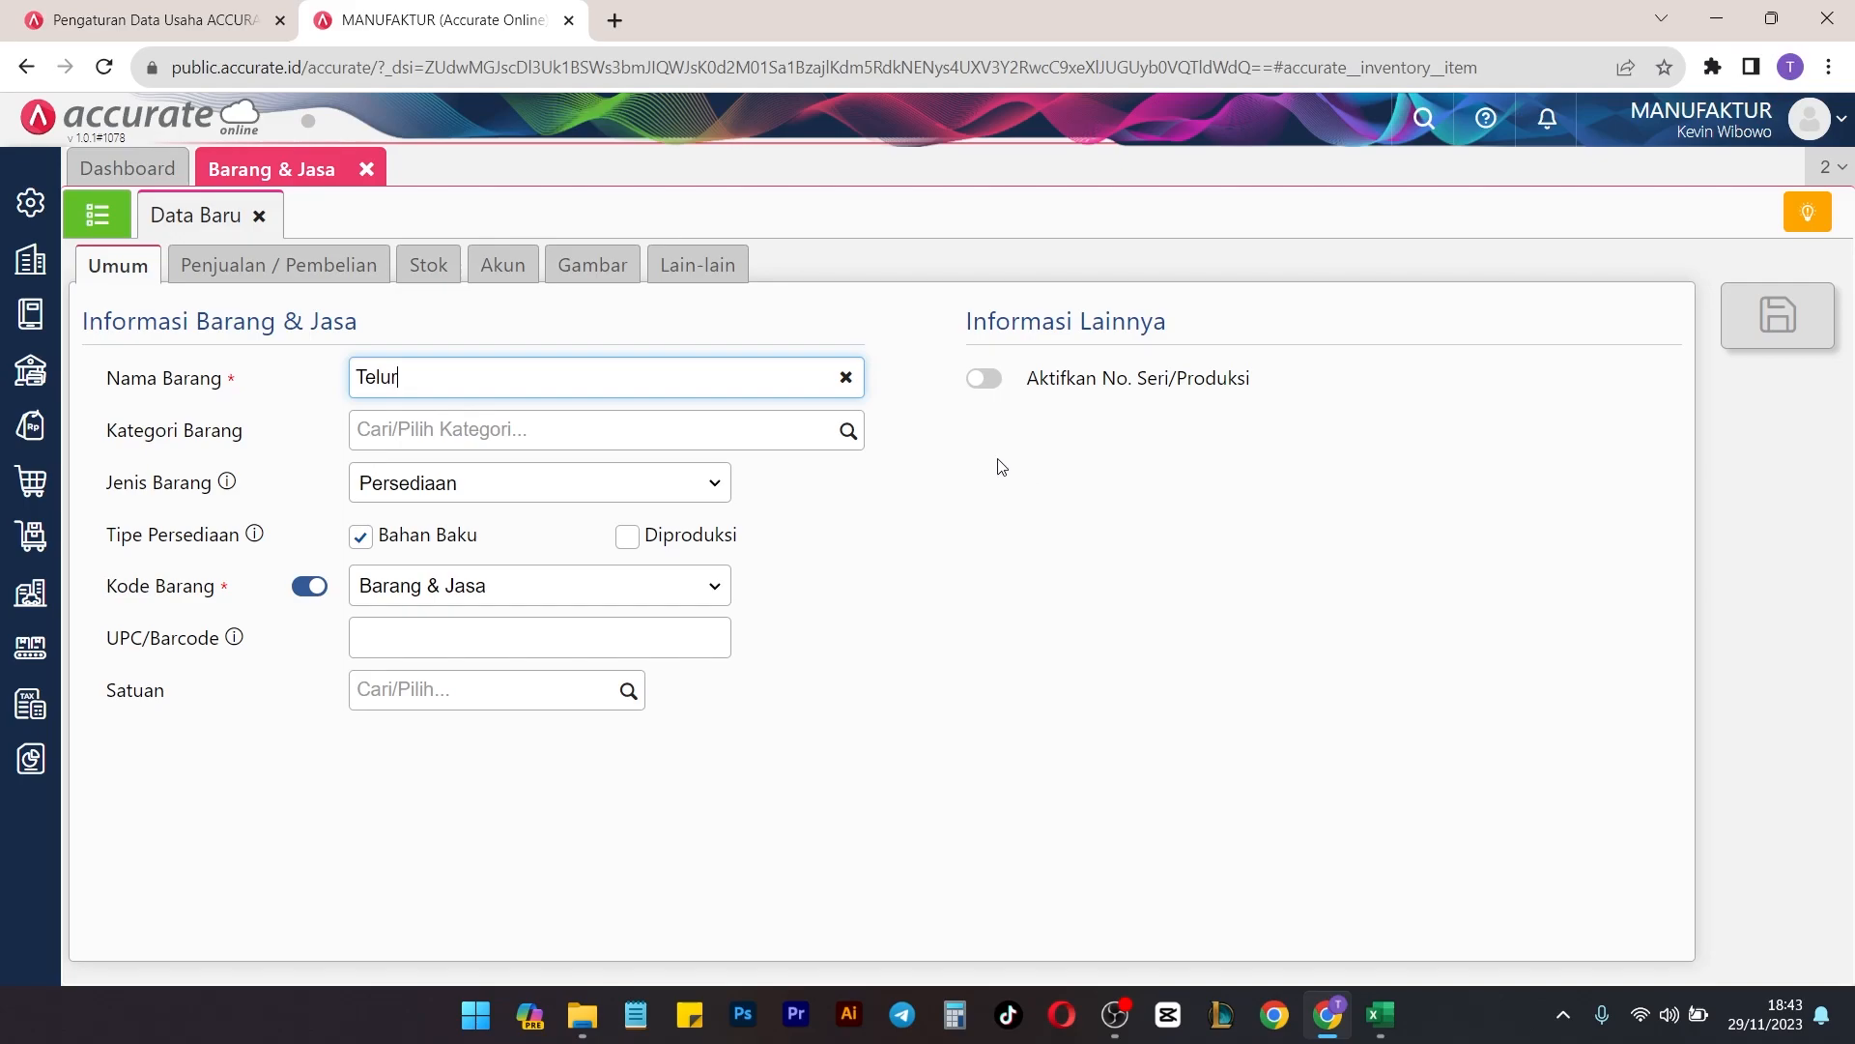
left_click(849, 429)
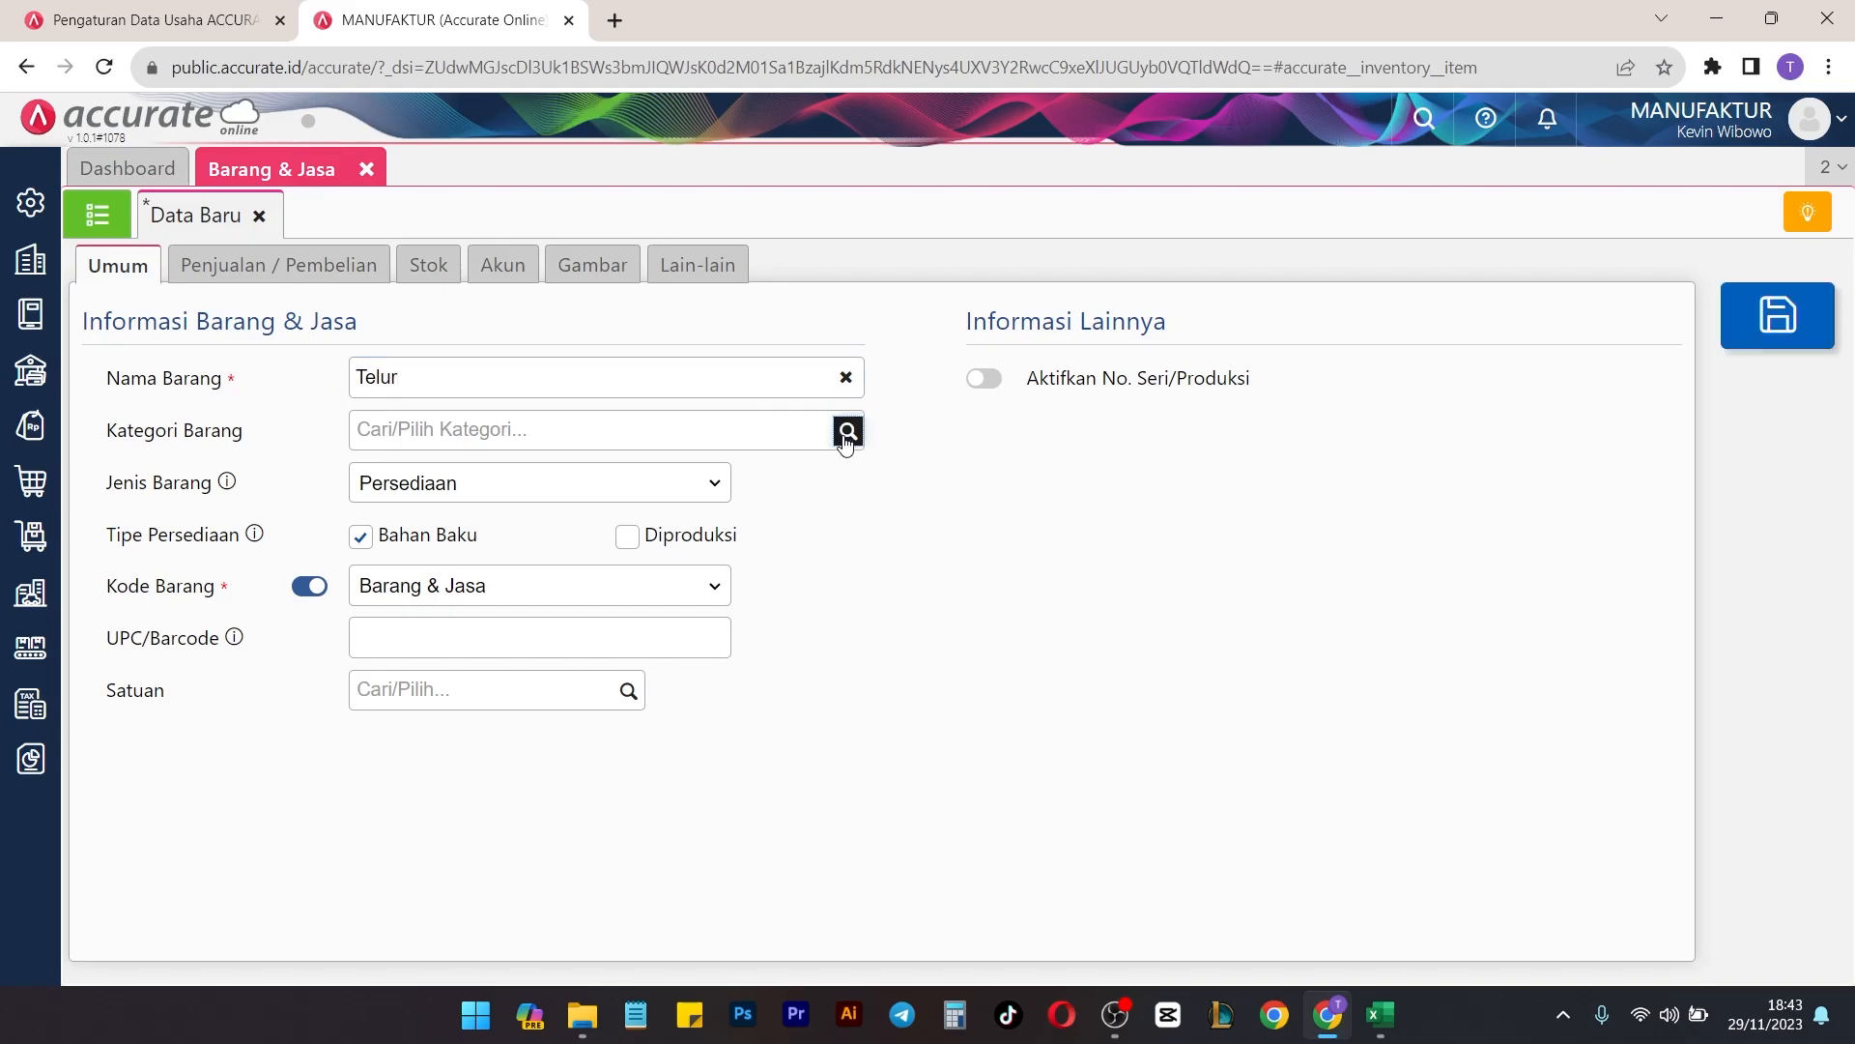
left_click(587, 493)
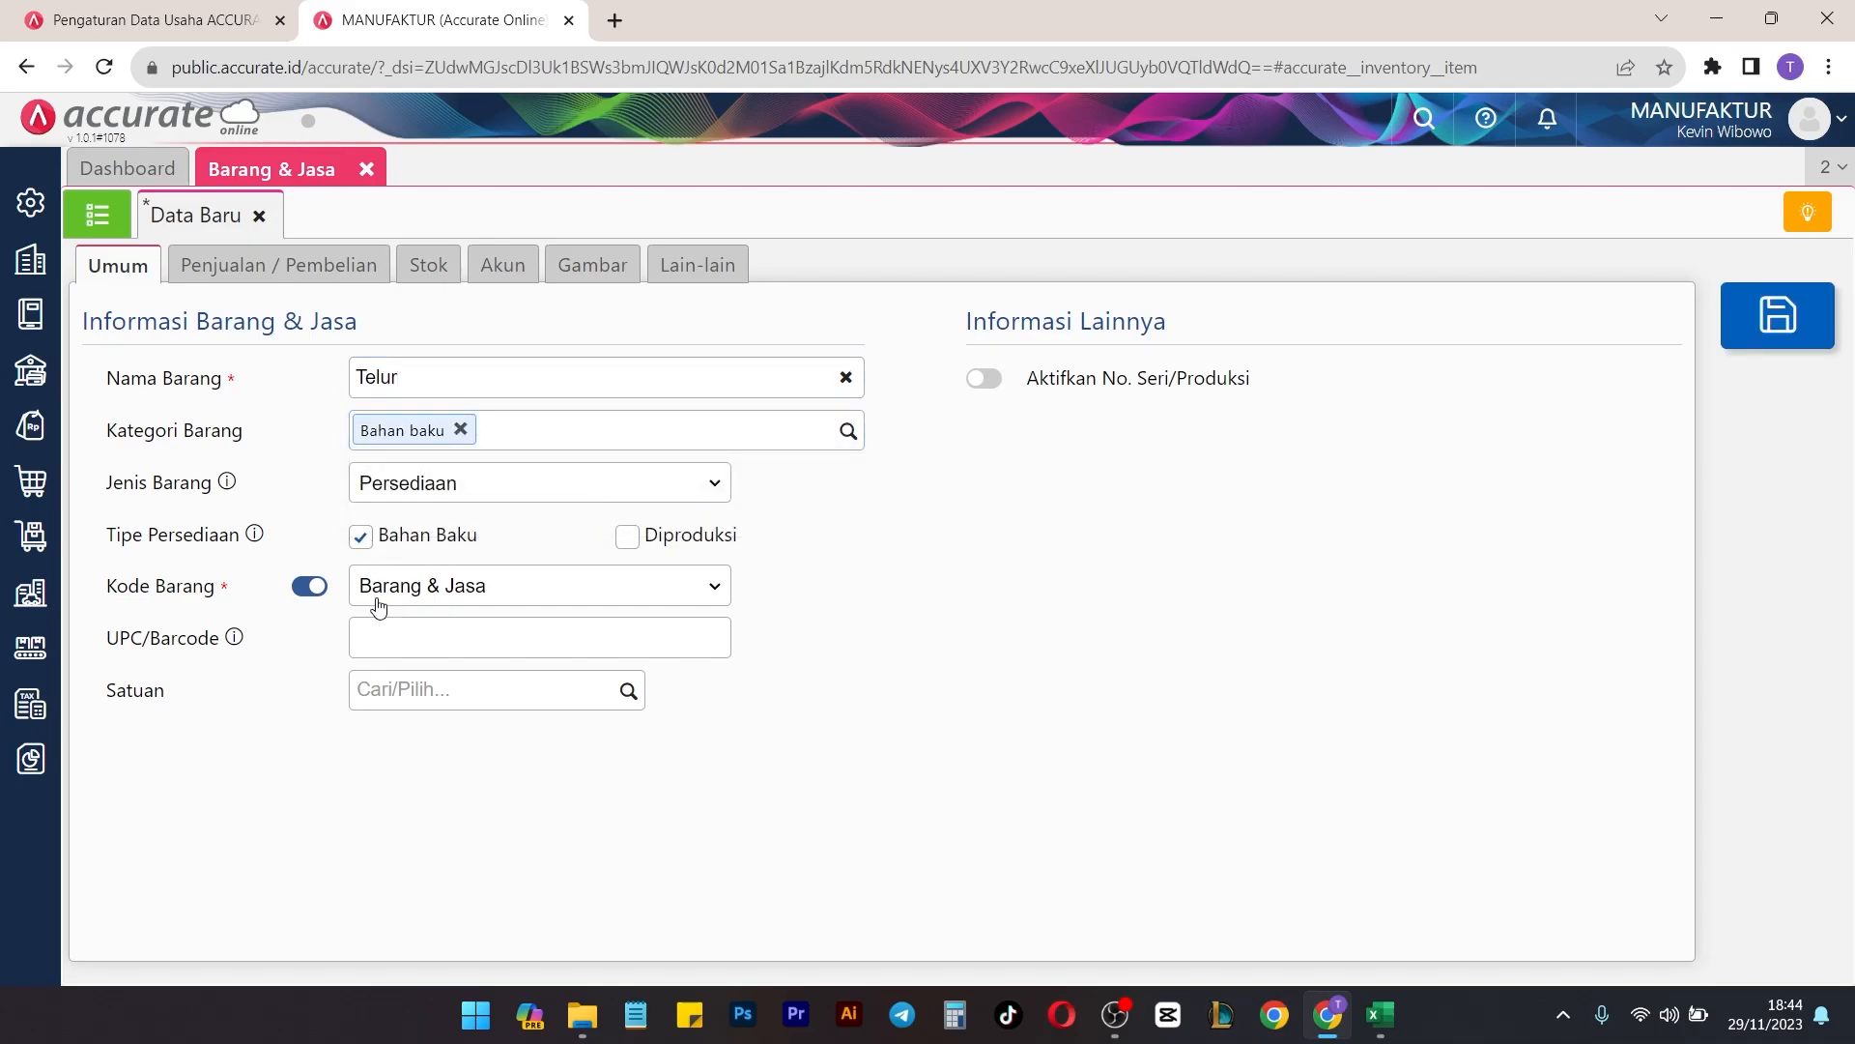
left_click(626, 692)
left_click(546, 760)
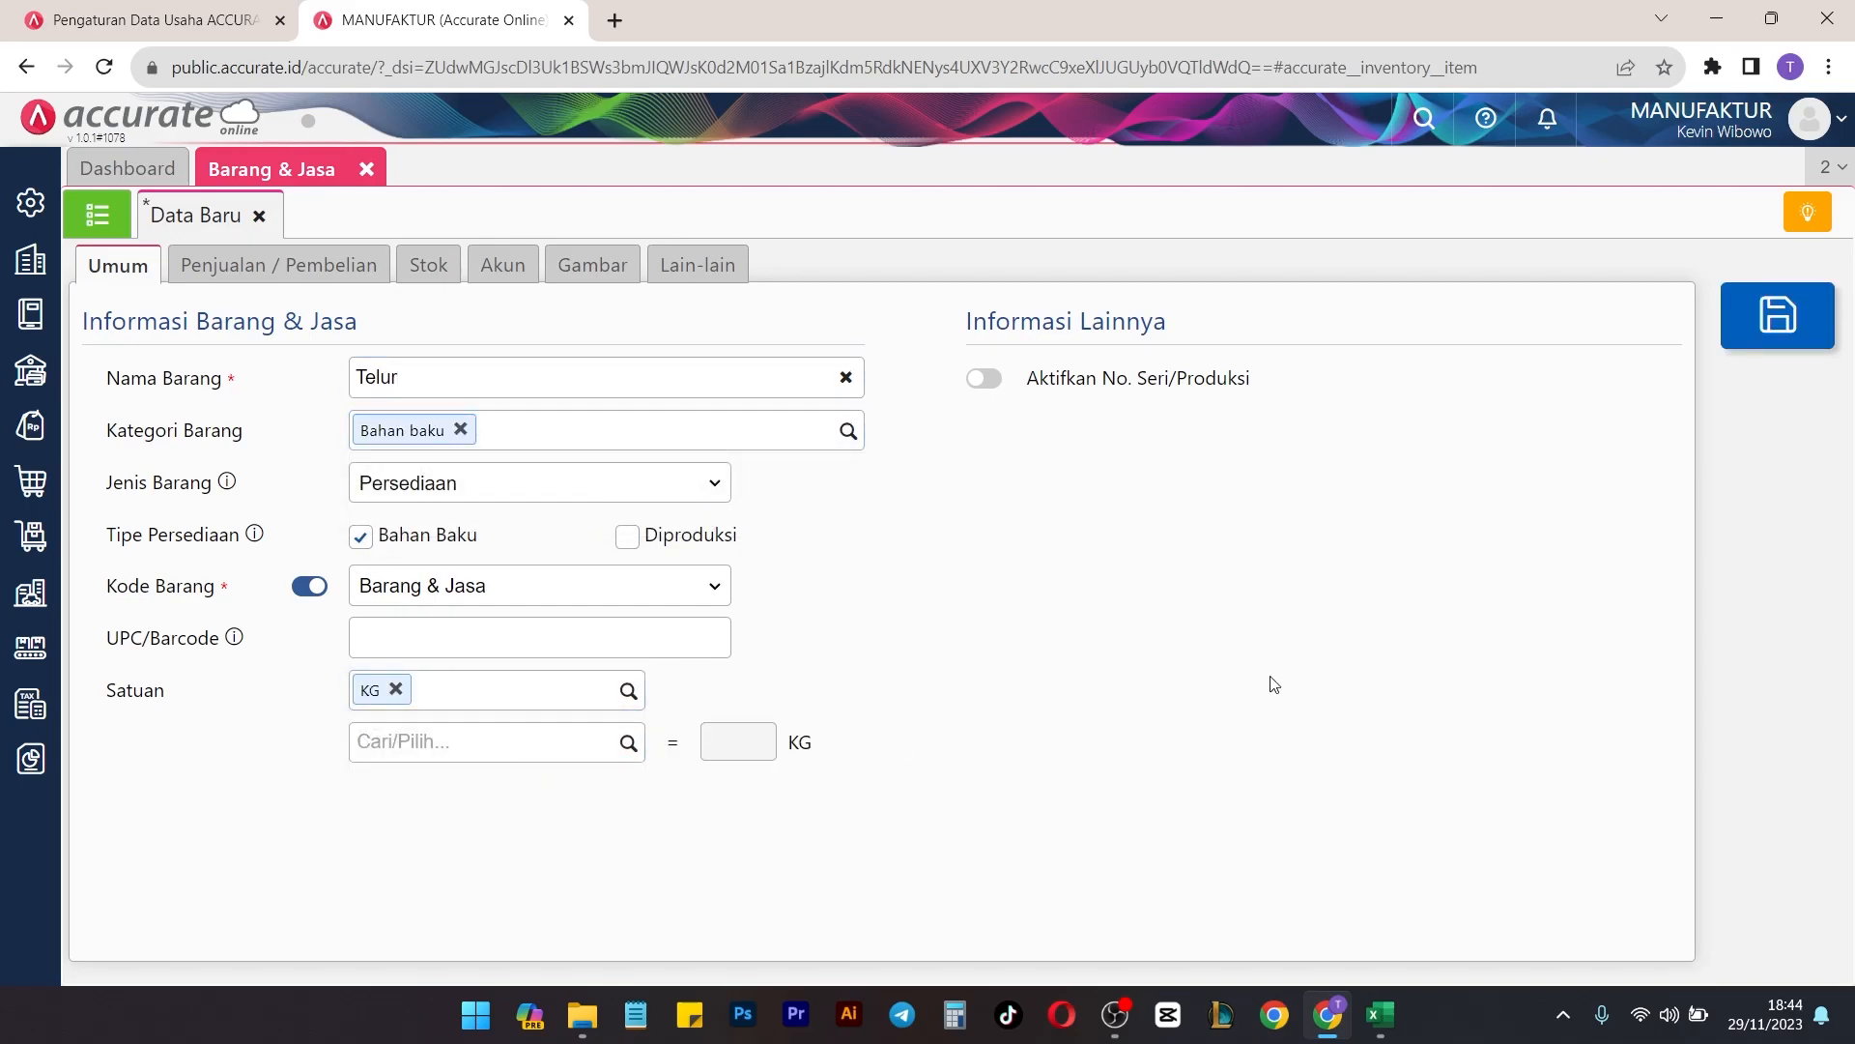
left_click(1779, 324)
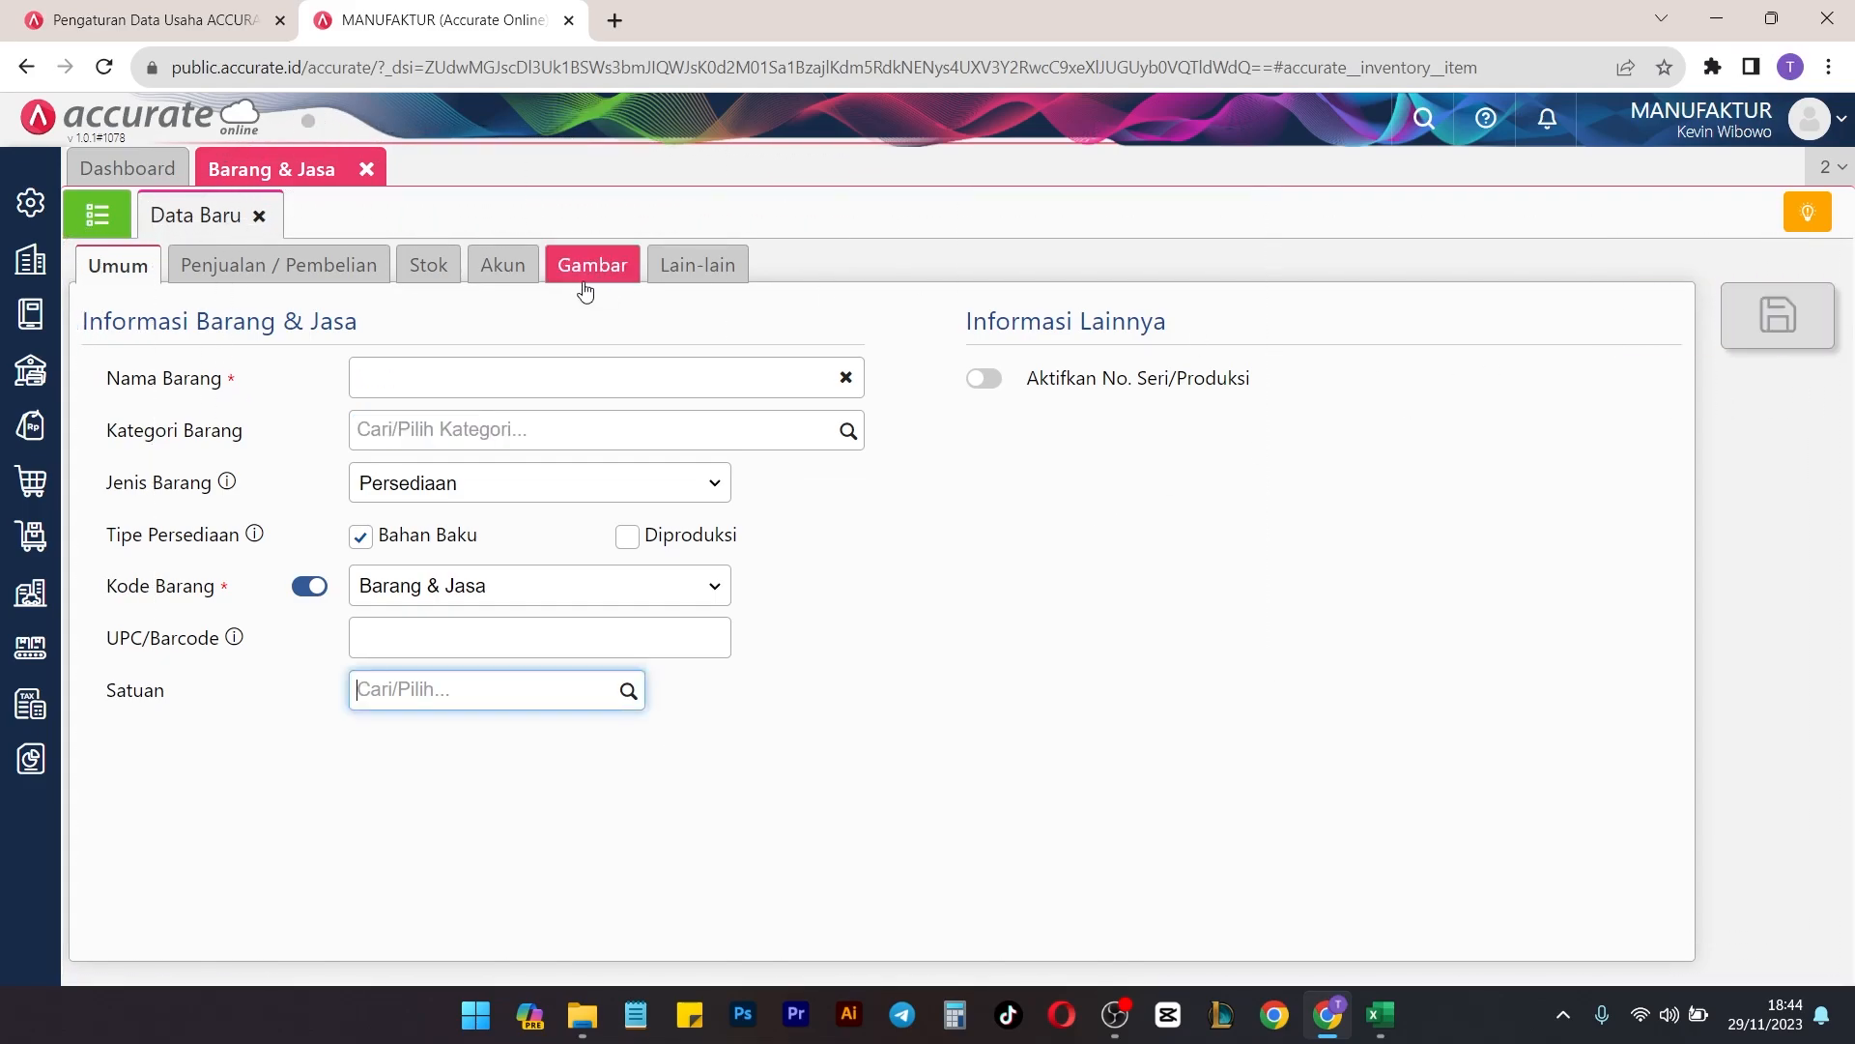
Name the next new item Cokelat and assign it the category Bahan baku.
left_click(409, 380)
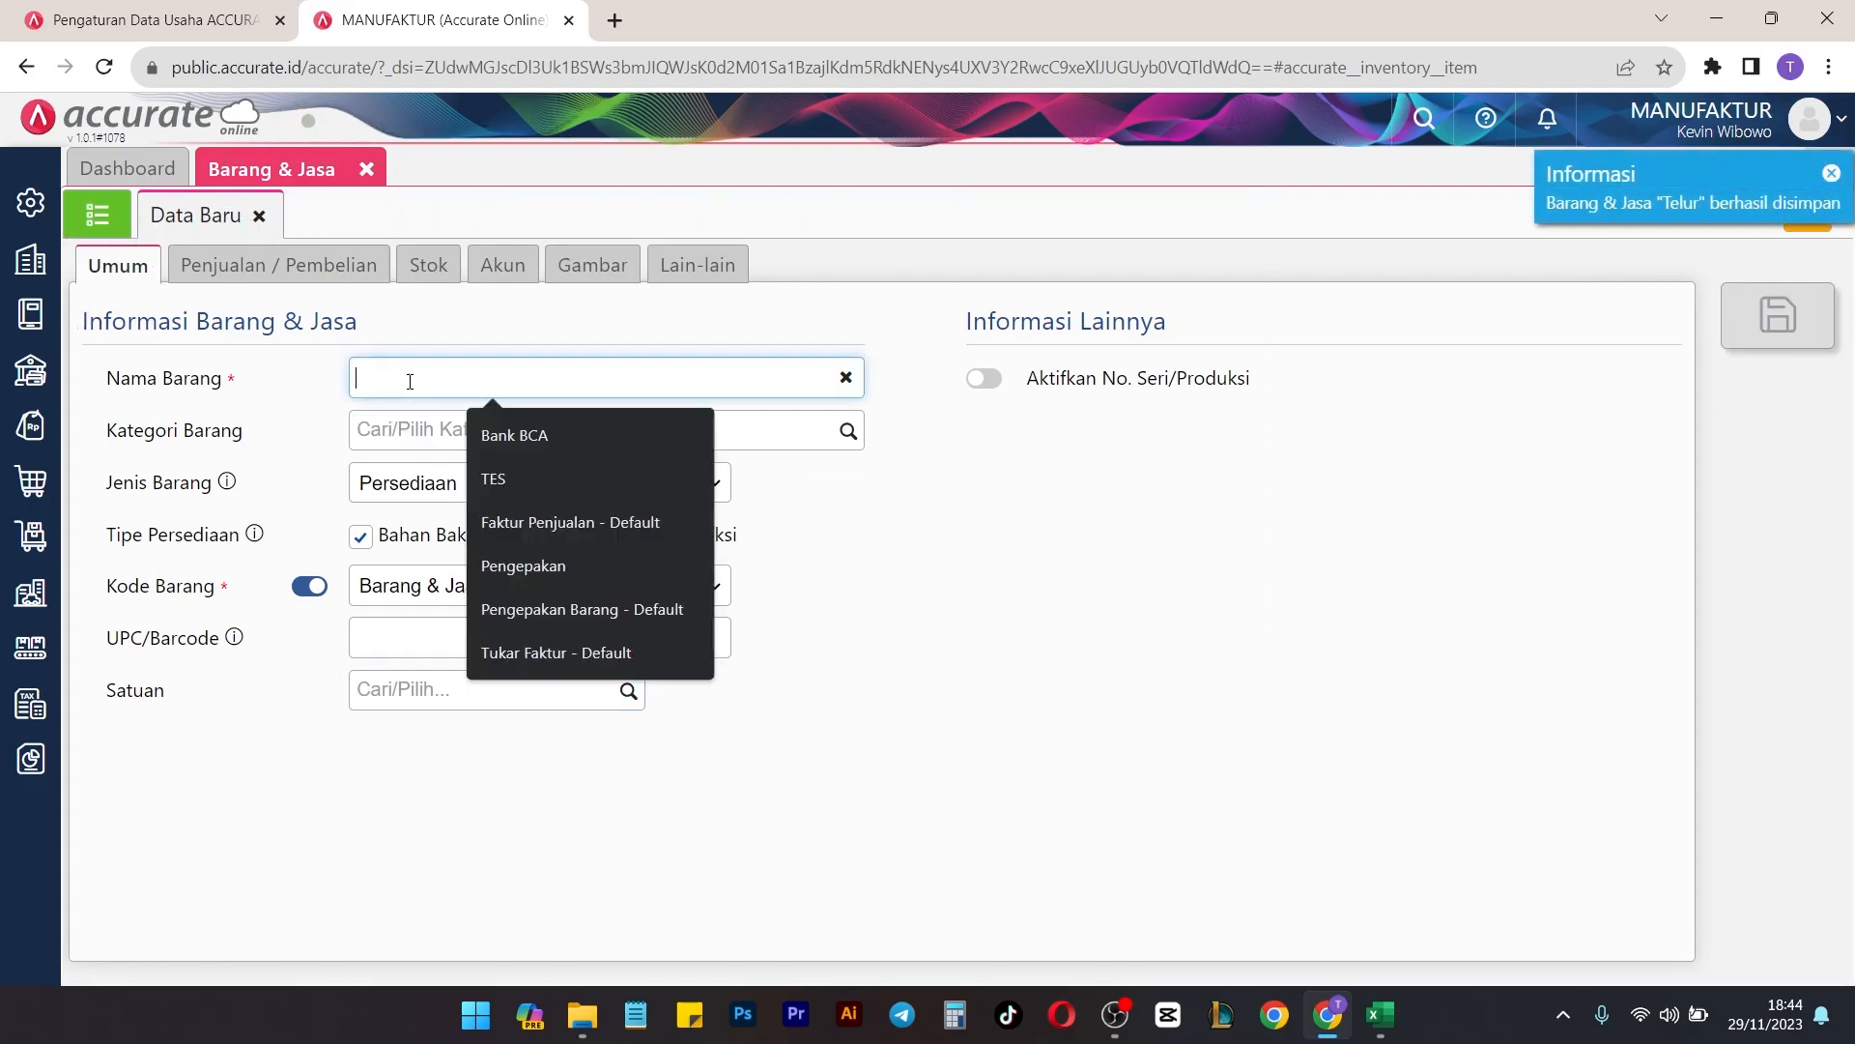
type("Cokelat")
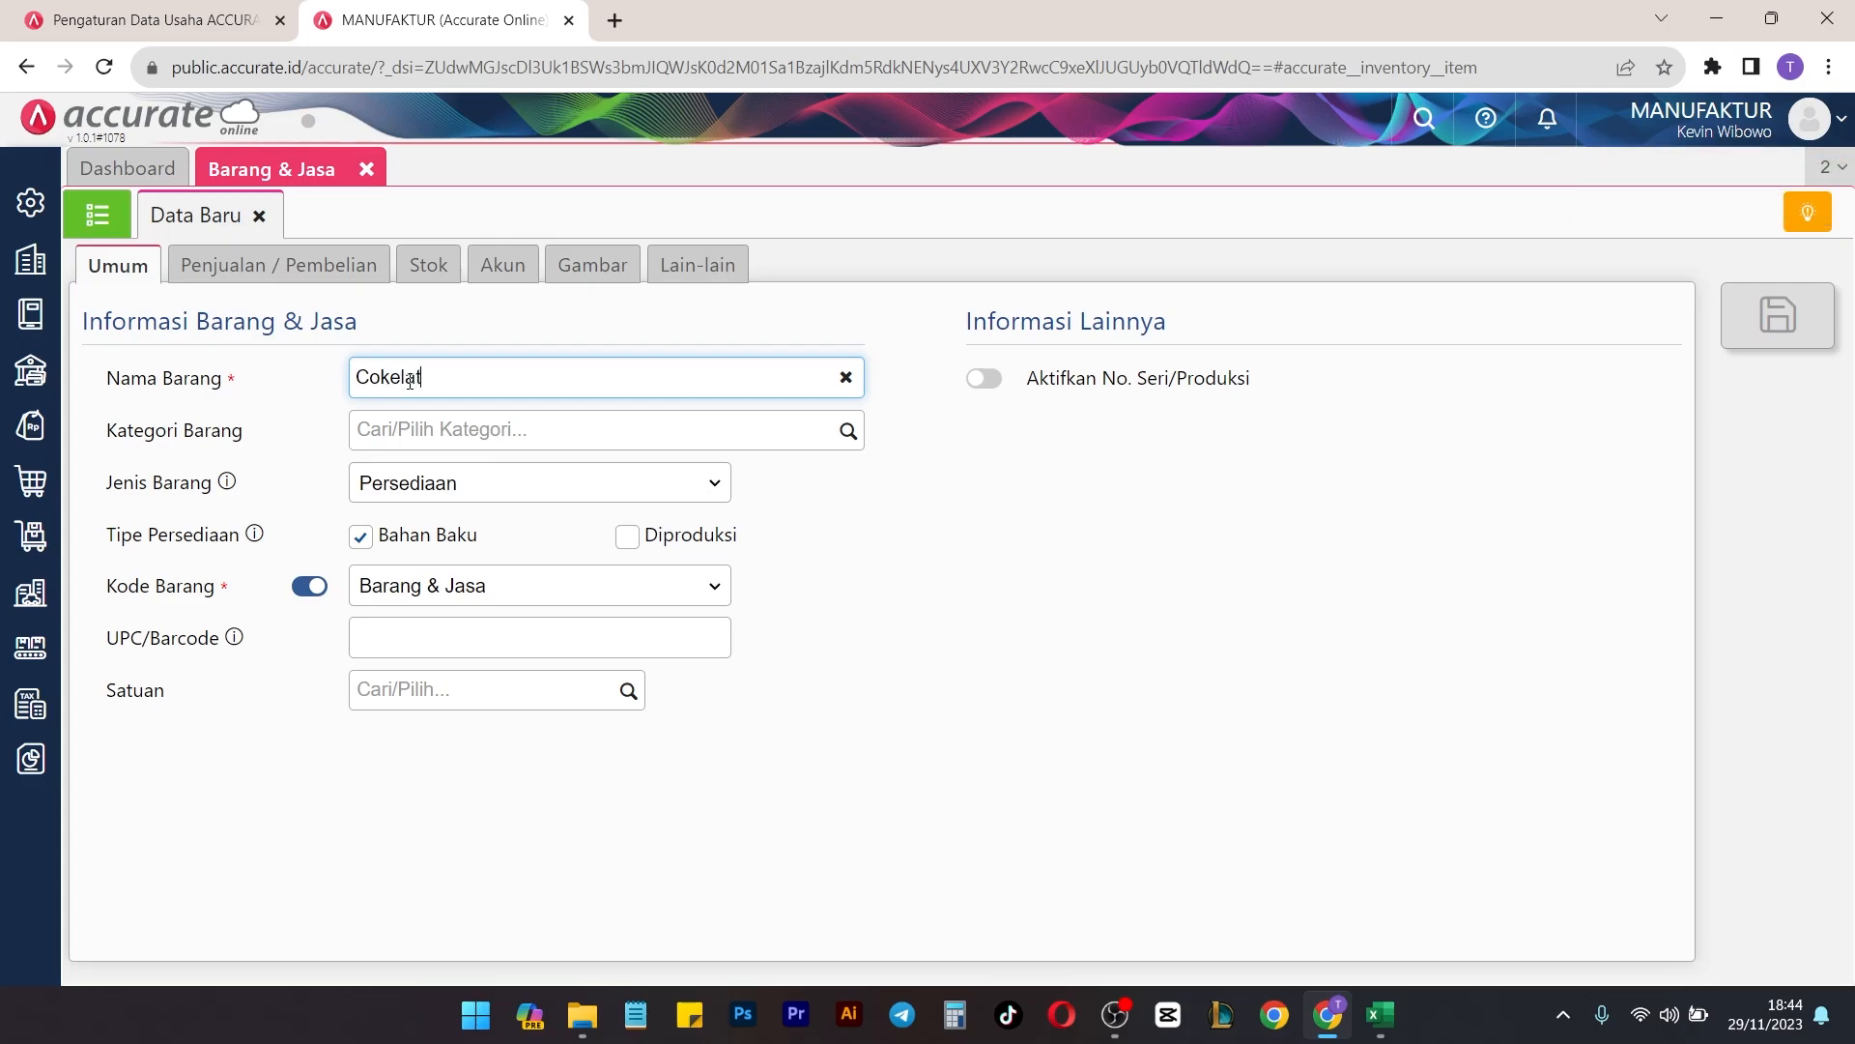
left_click(792, 435)
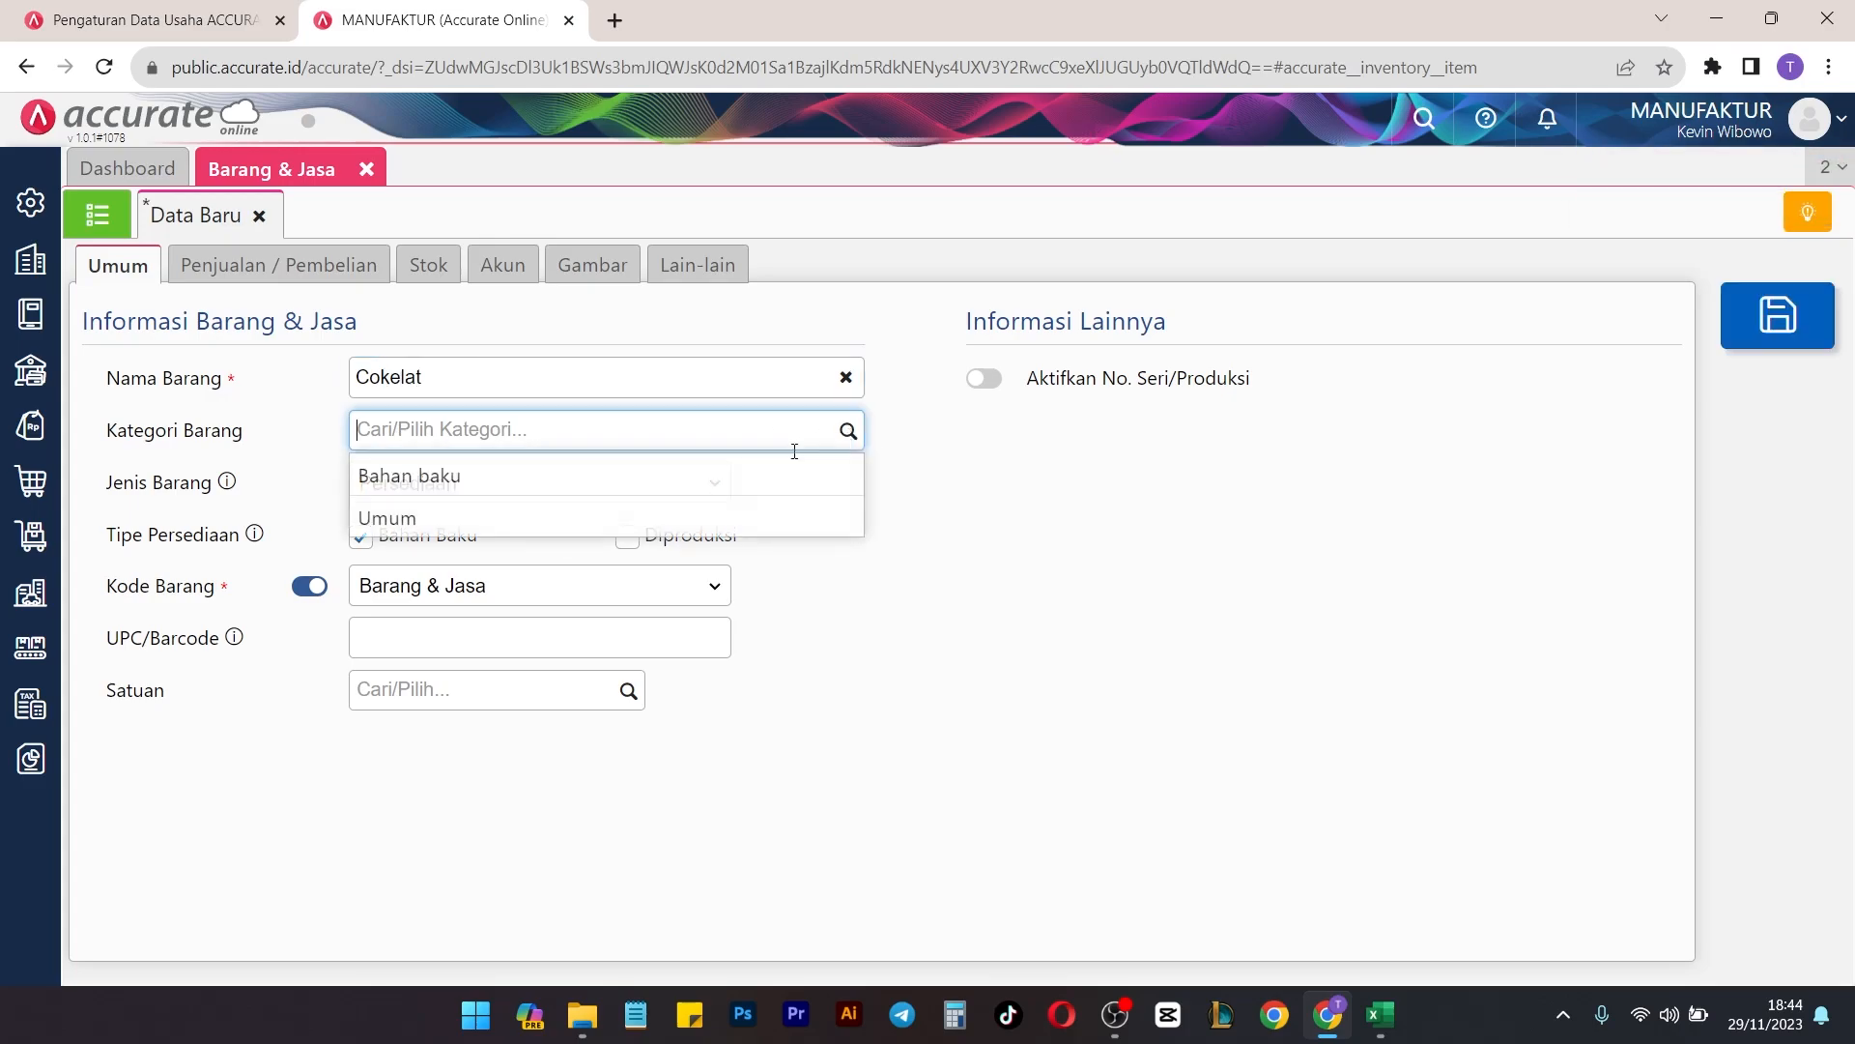
left_click(713, 474)
Check Cokelat's unit in the Excel recipe, set its Satuan to PCS in Accurate Online, and save the item.
left_click(1380, 1020)
left_click(1380, 1019)
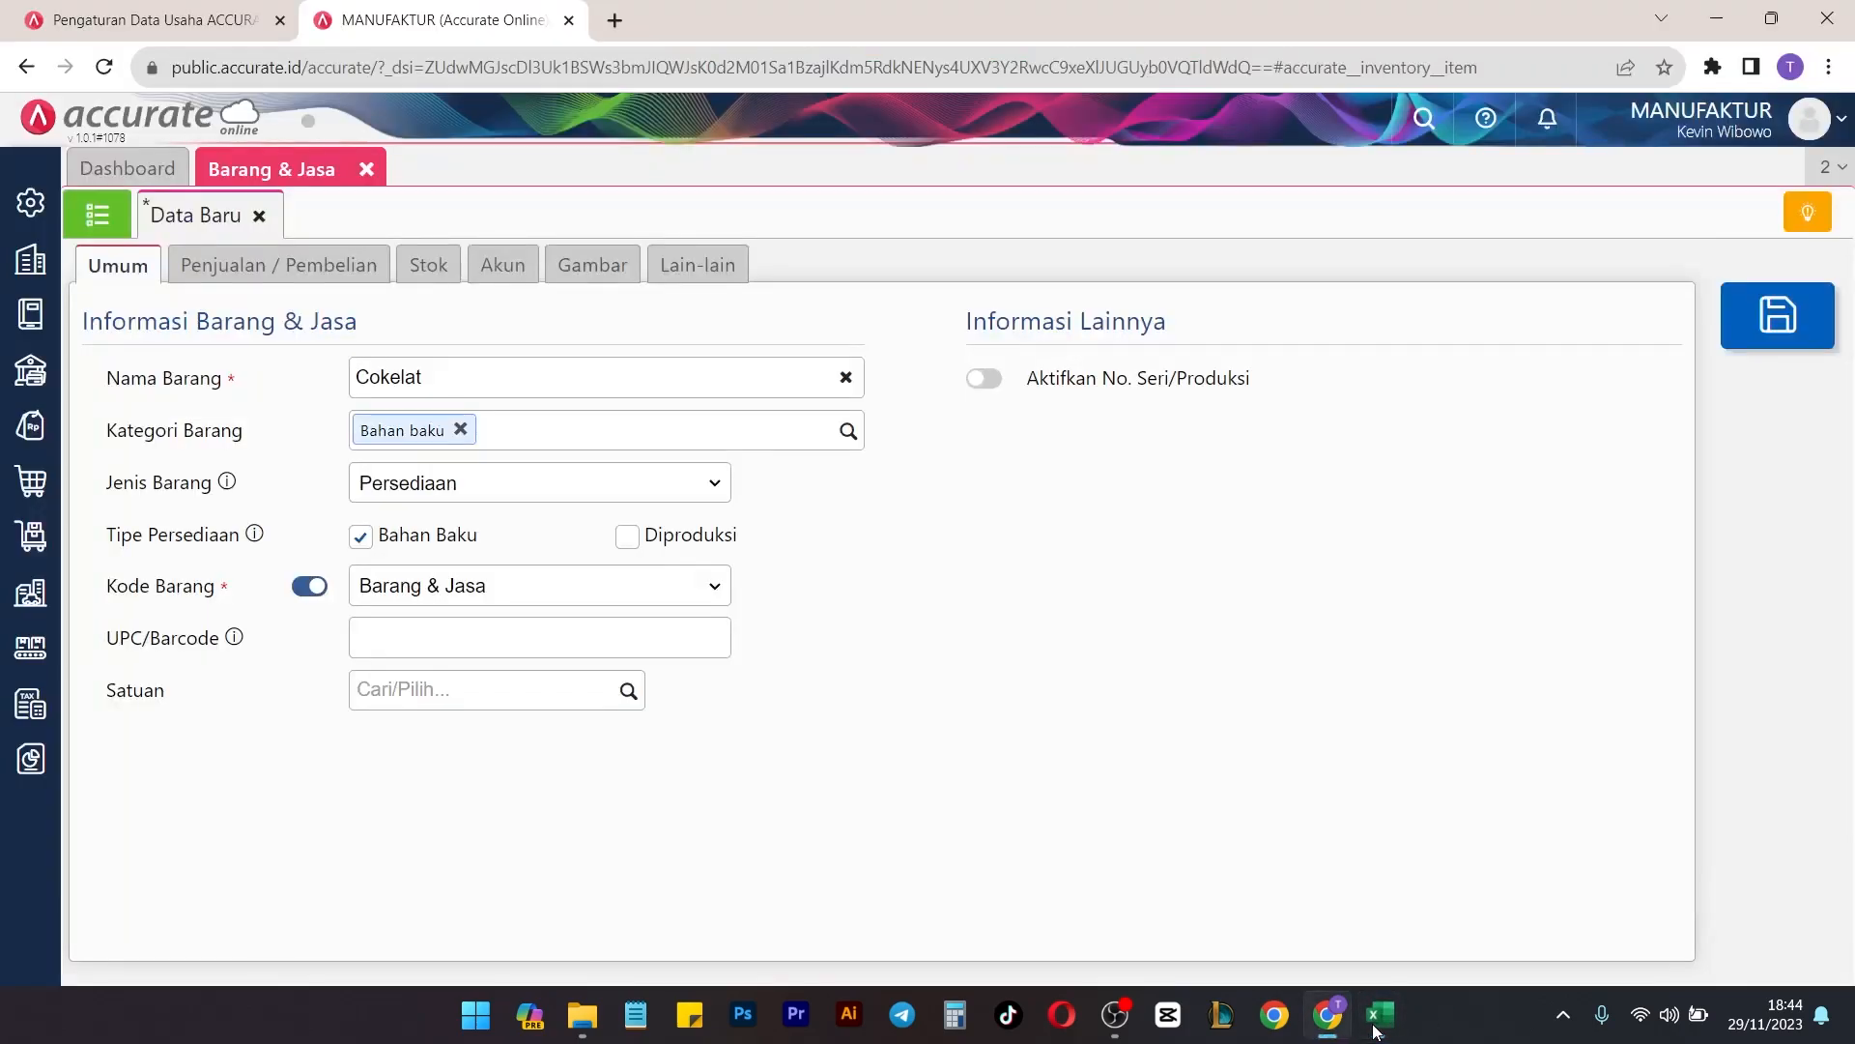
left_click(1380, 1019)
left_click(1380, 1019)
left_click(614, 703)
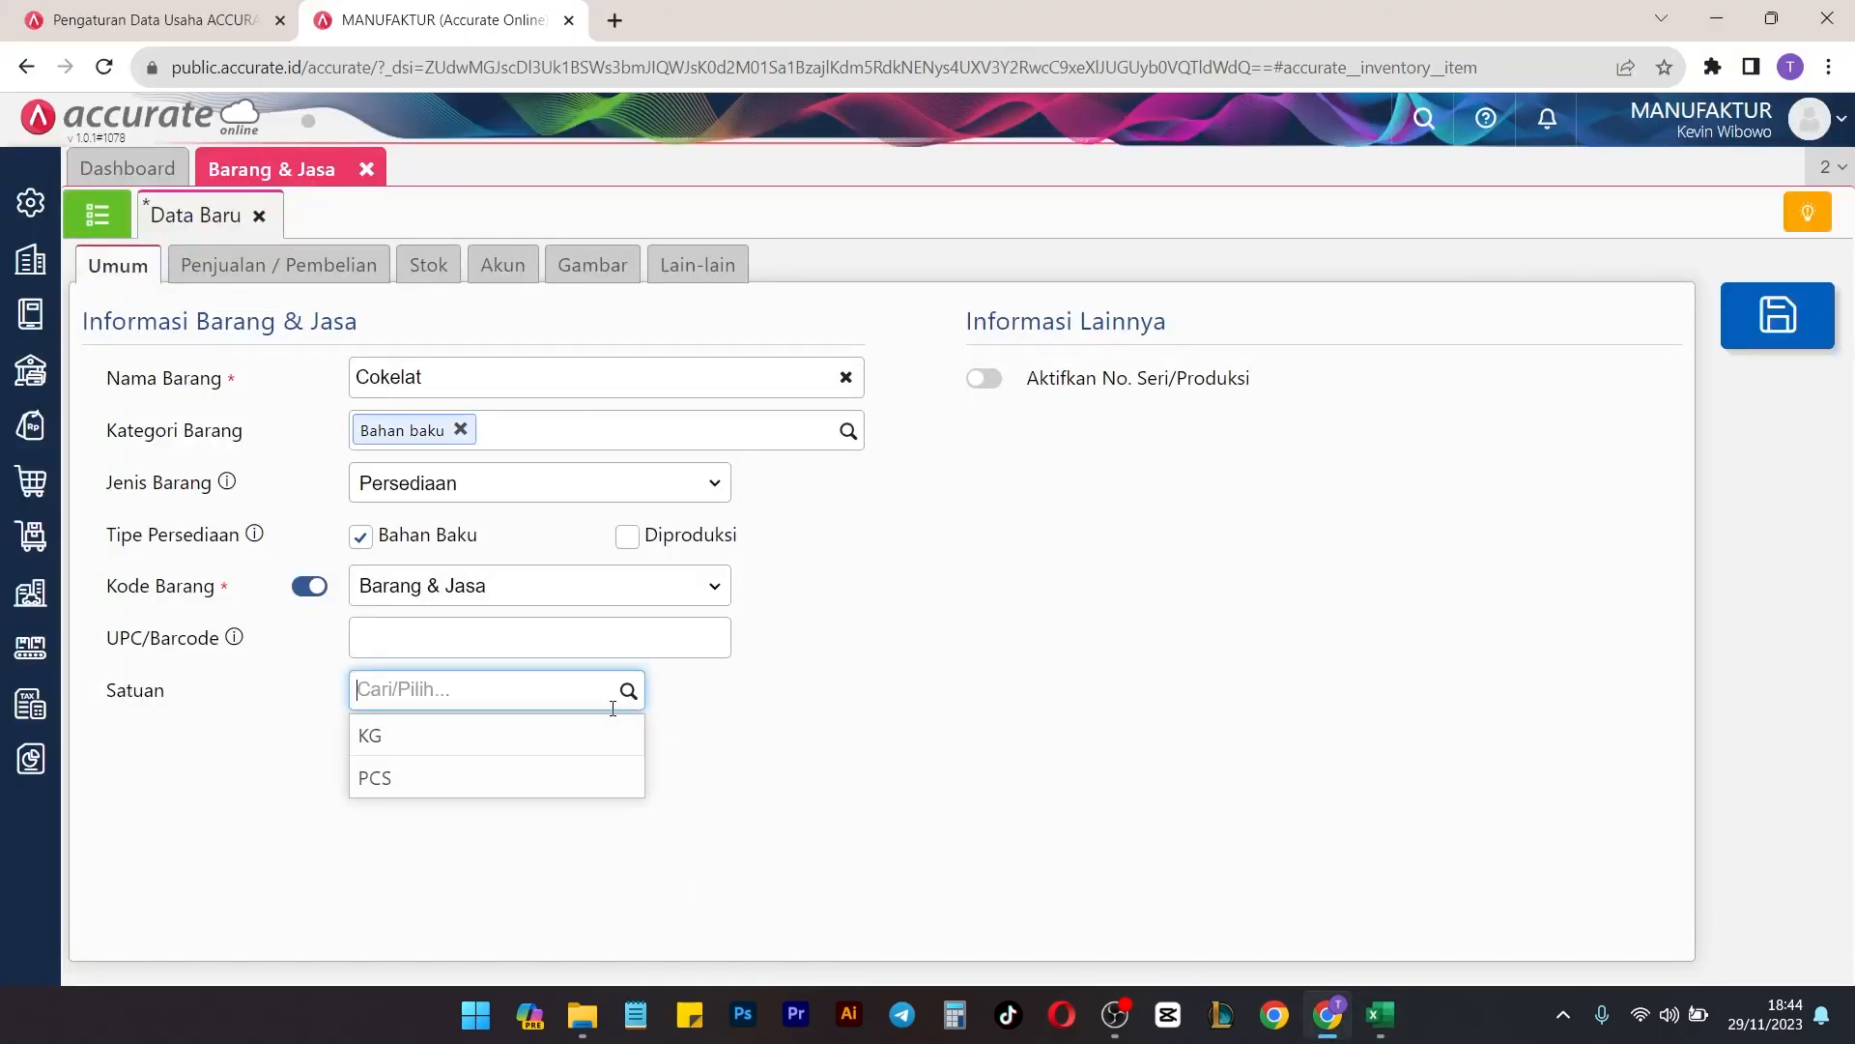
left_click(518, 768)
left_click(1727, 302)
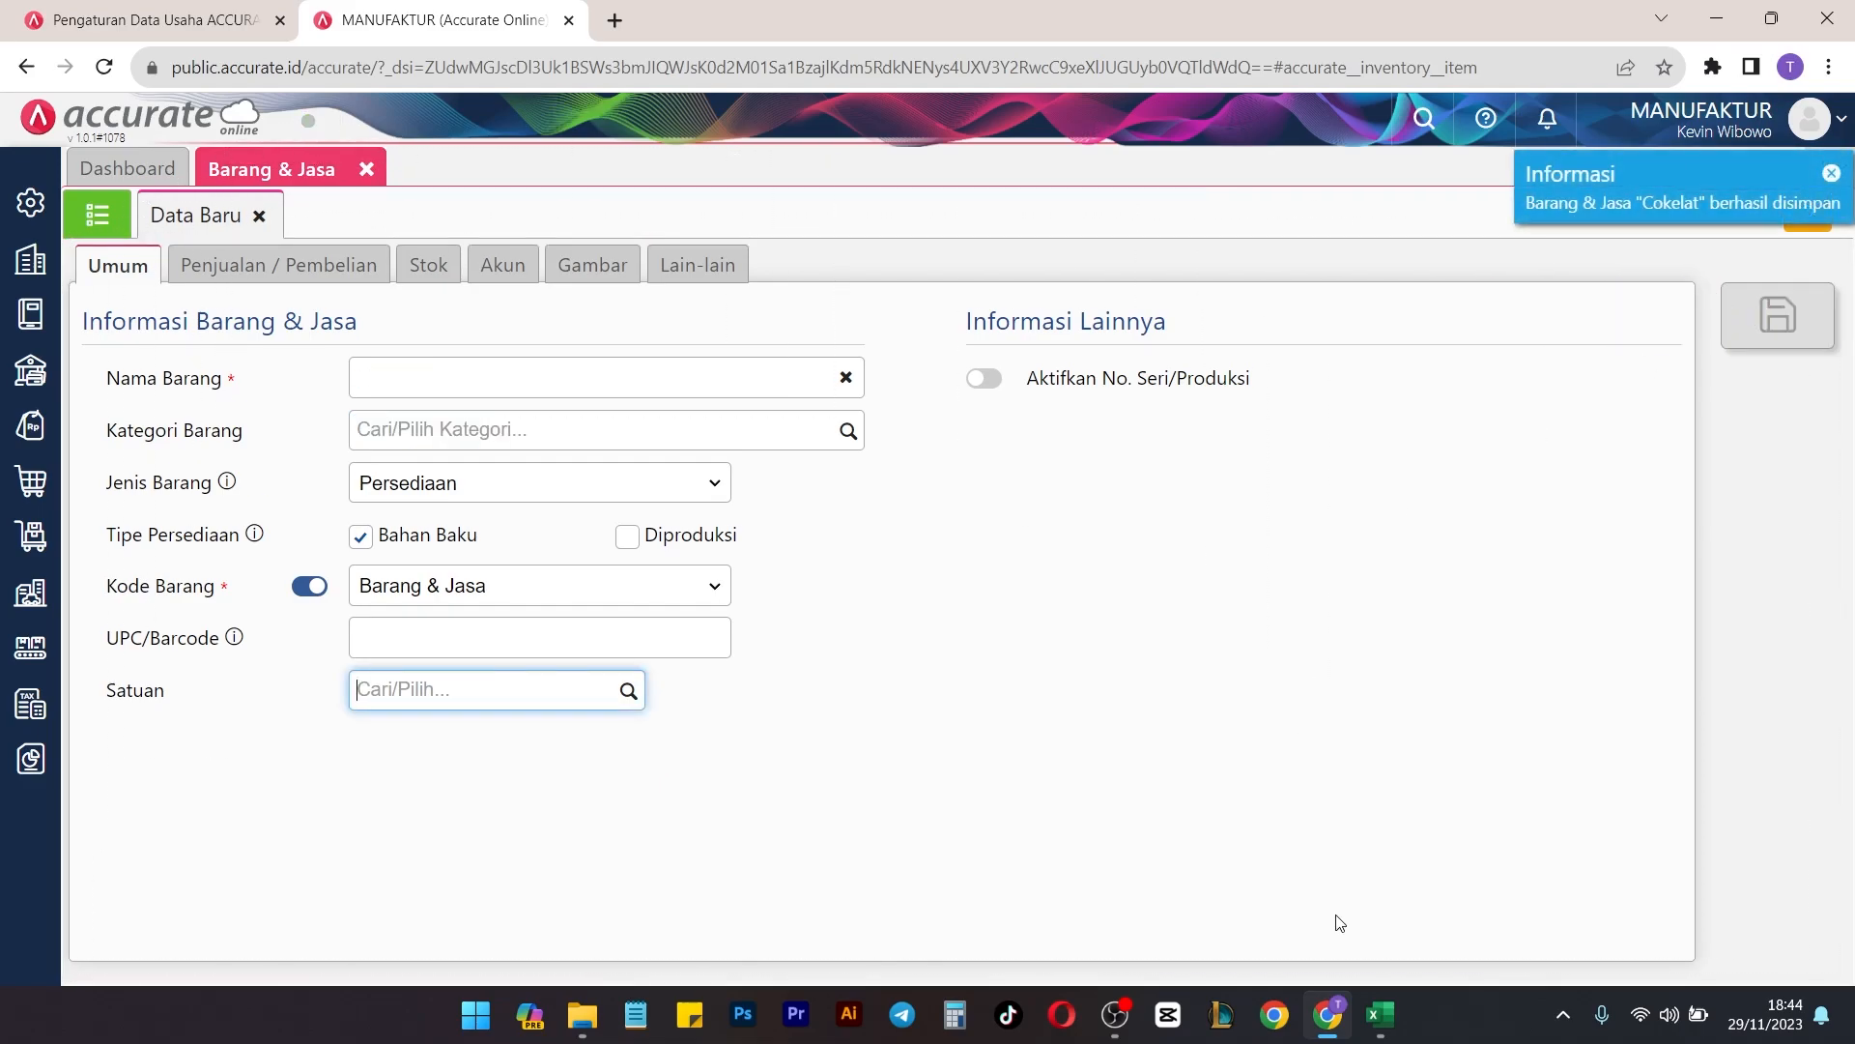
Enter Kue Cokelat as the name of the next new Barang & Jasa item.
mouse_move(1392, 1022)
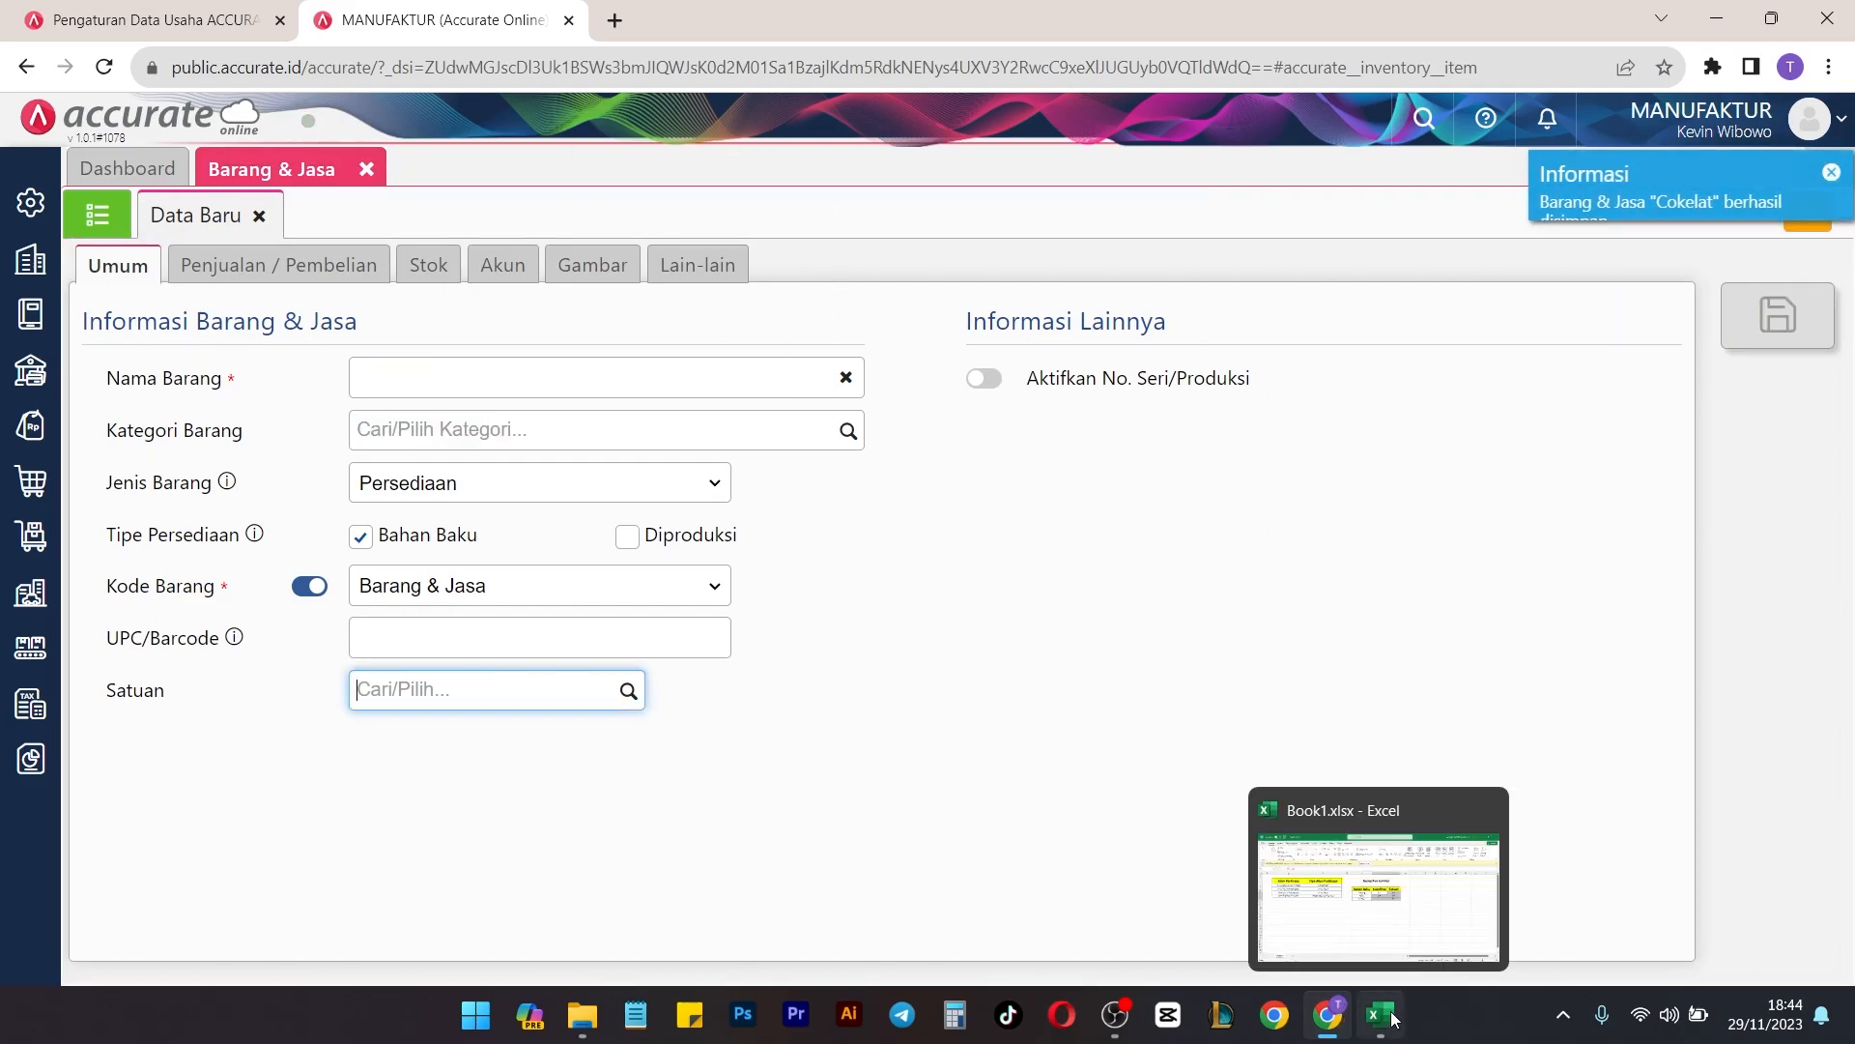
left_click(597, 383)
type("Kue Cokelat")
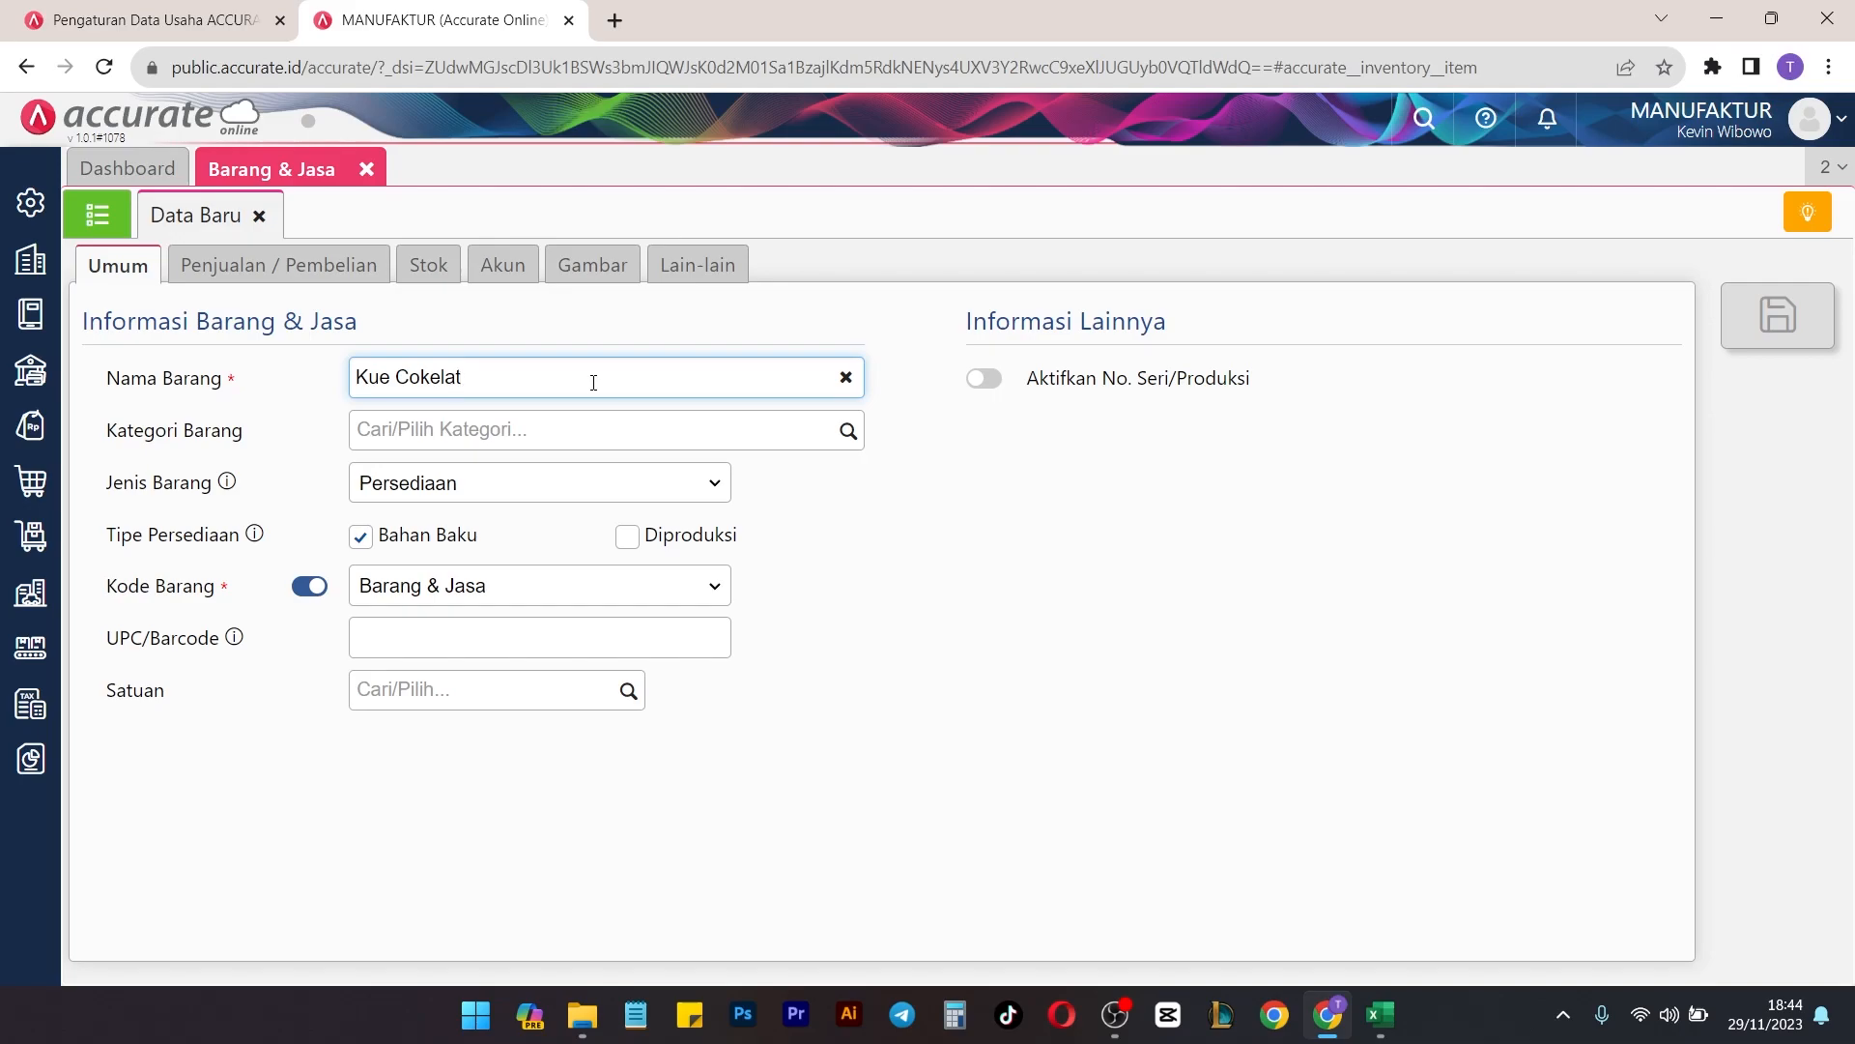
left_click(904, 503)
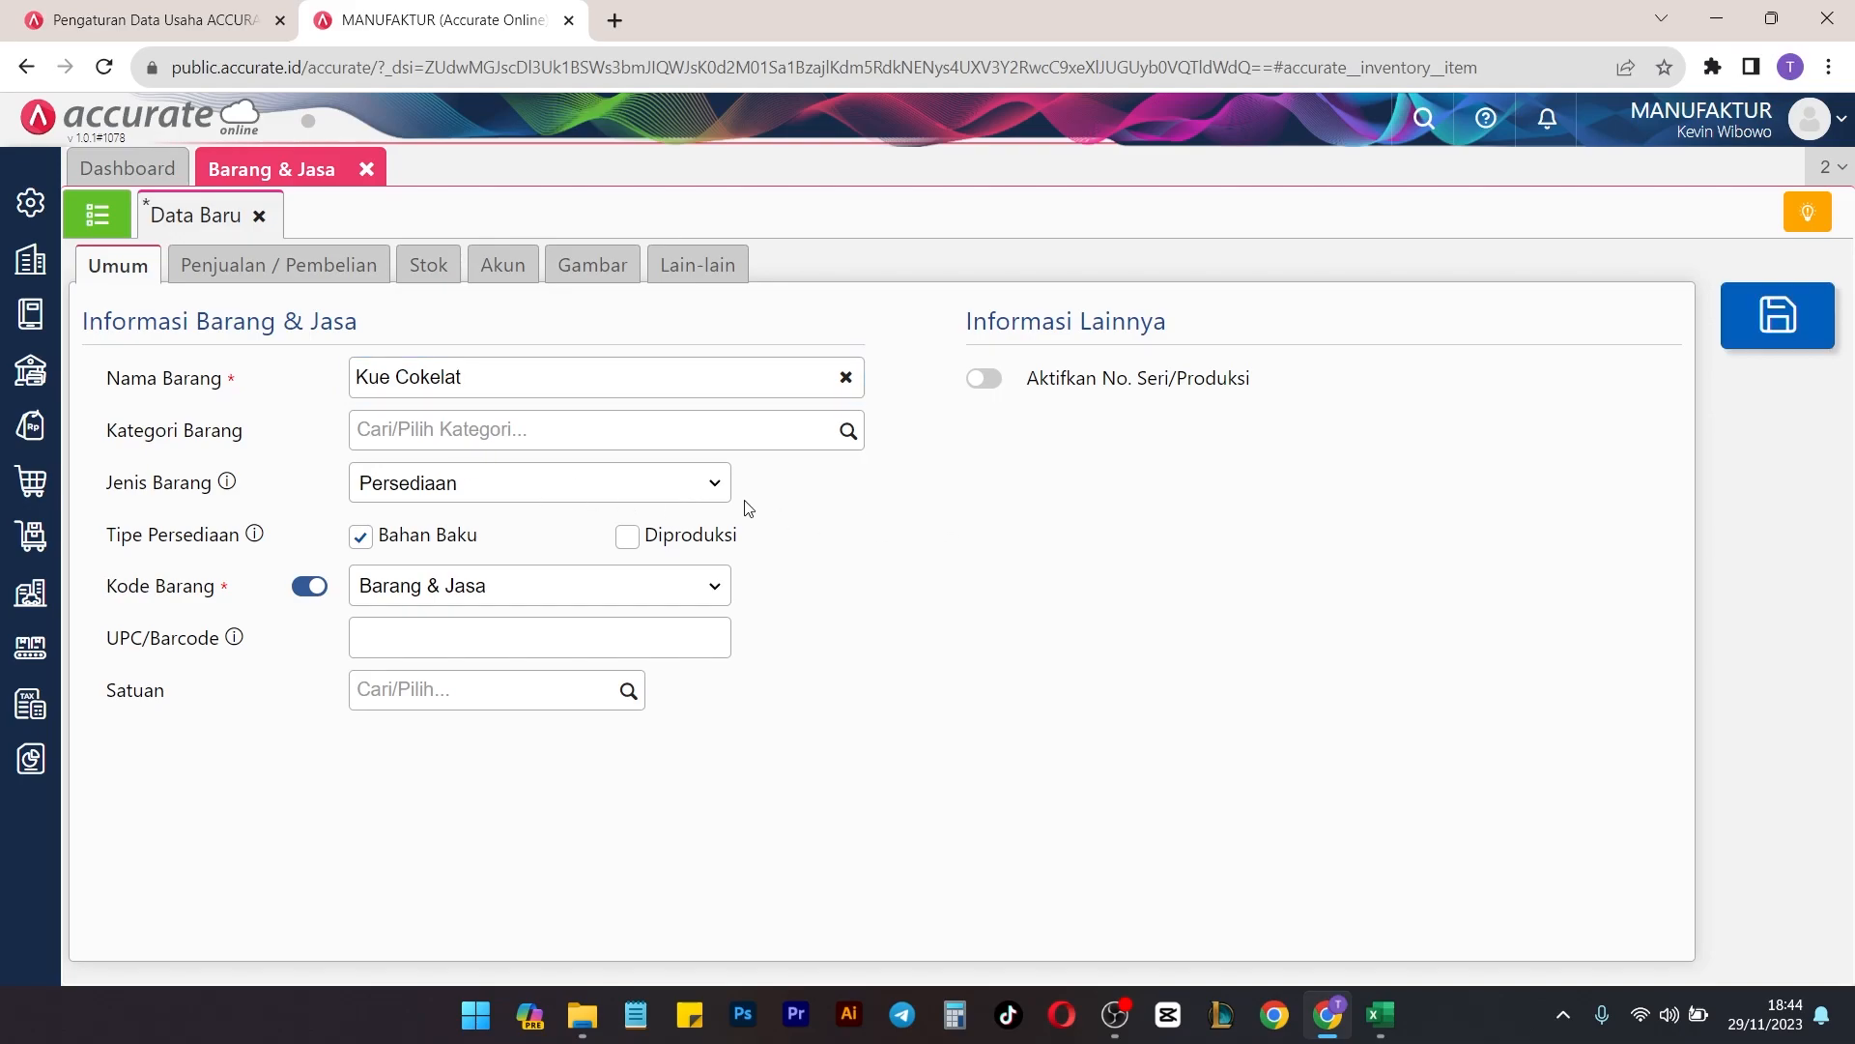
Create the new category Barang jadi and assign it to the item Kue Cokelat.
left_click(746, 415)
type("Barang jadi")
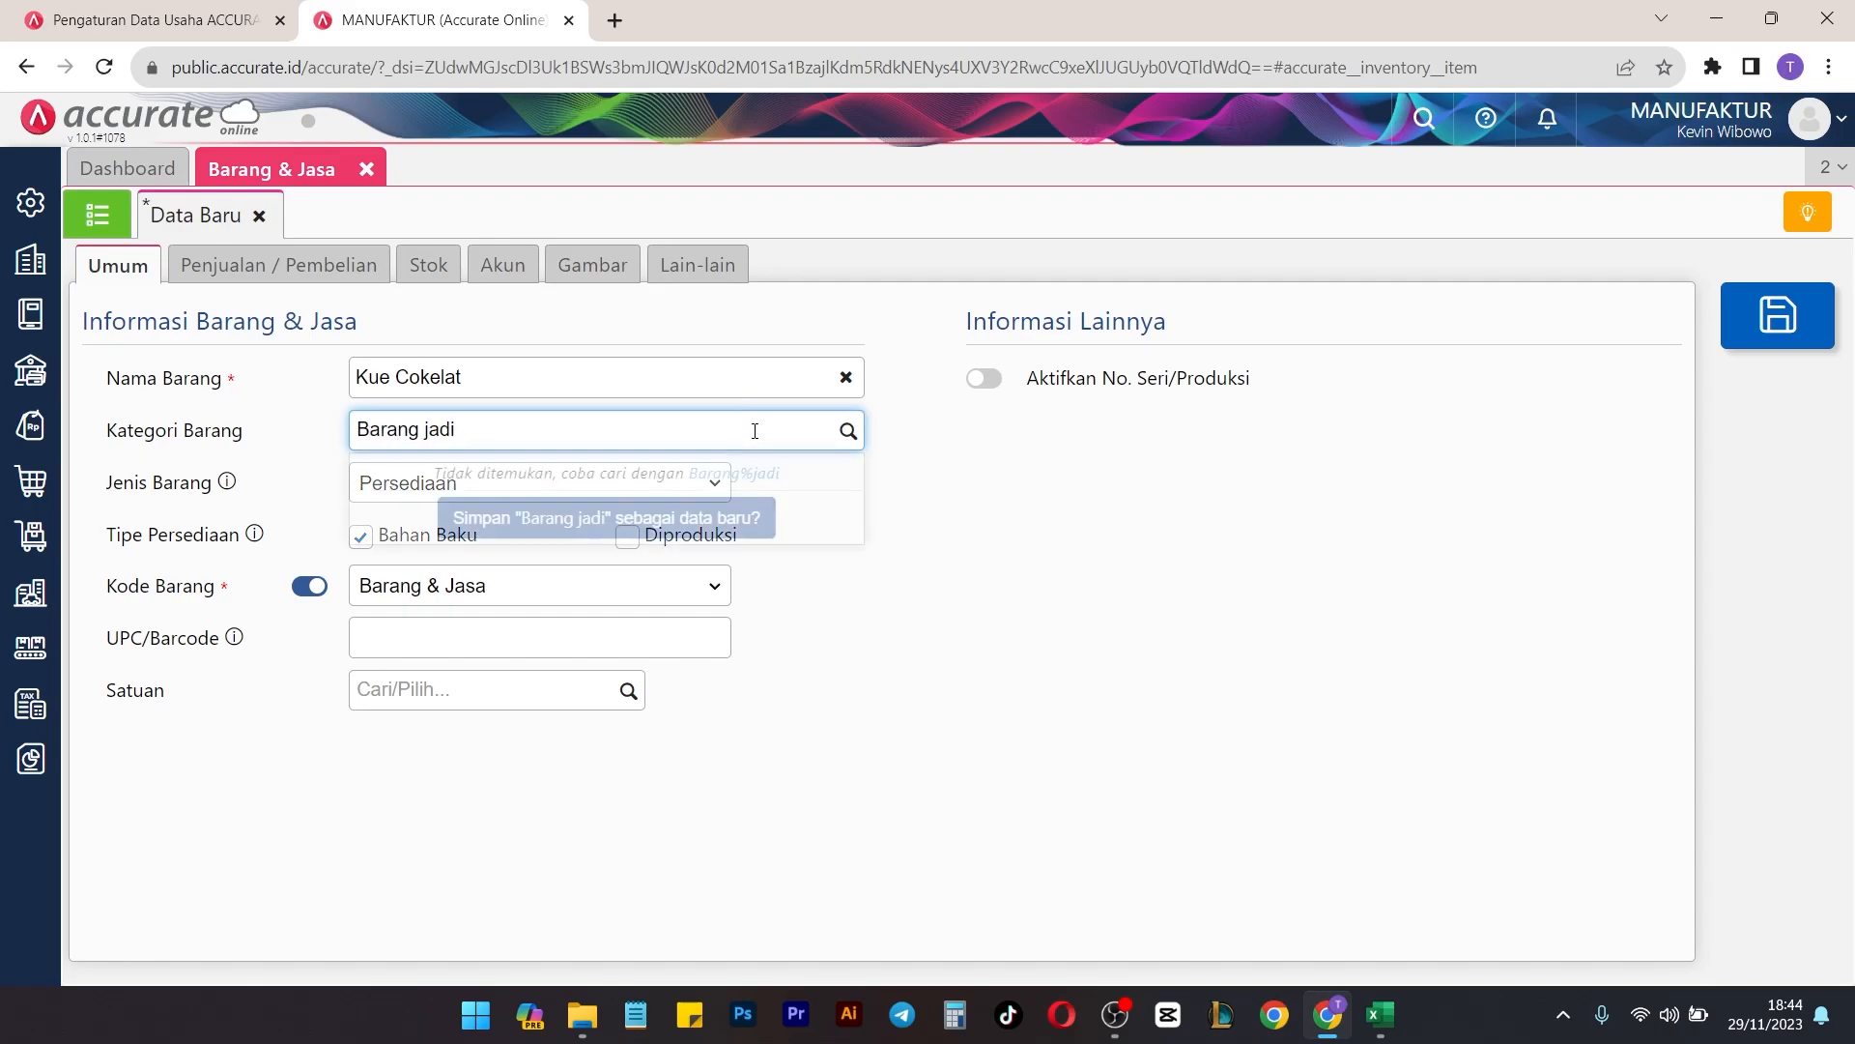
left_click(688, 518)
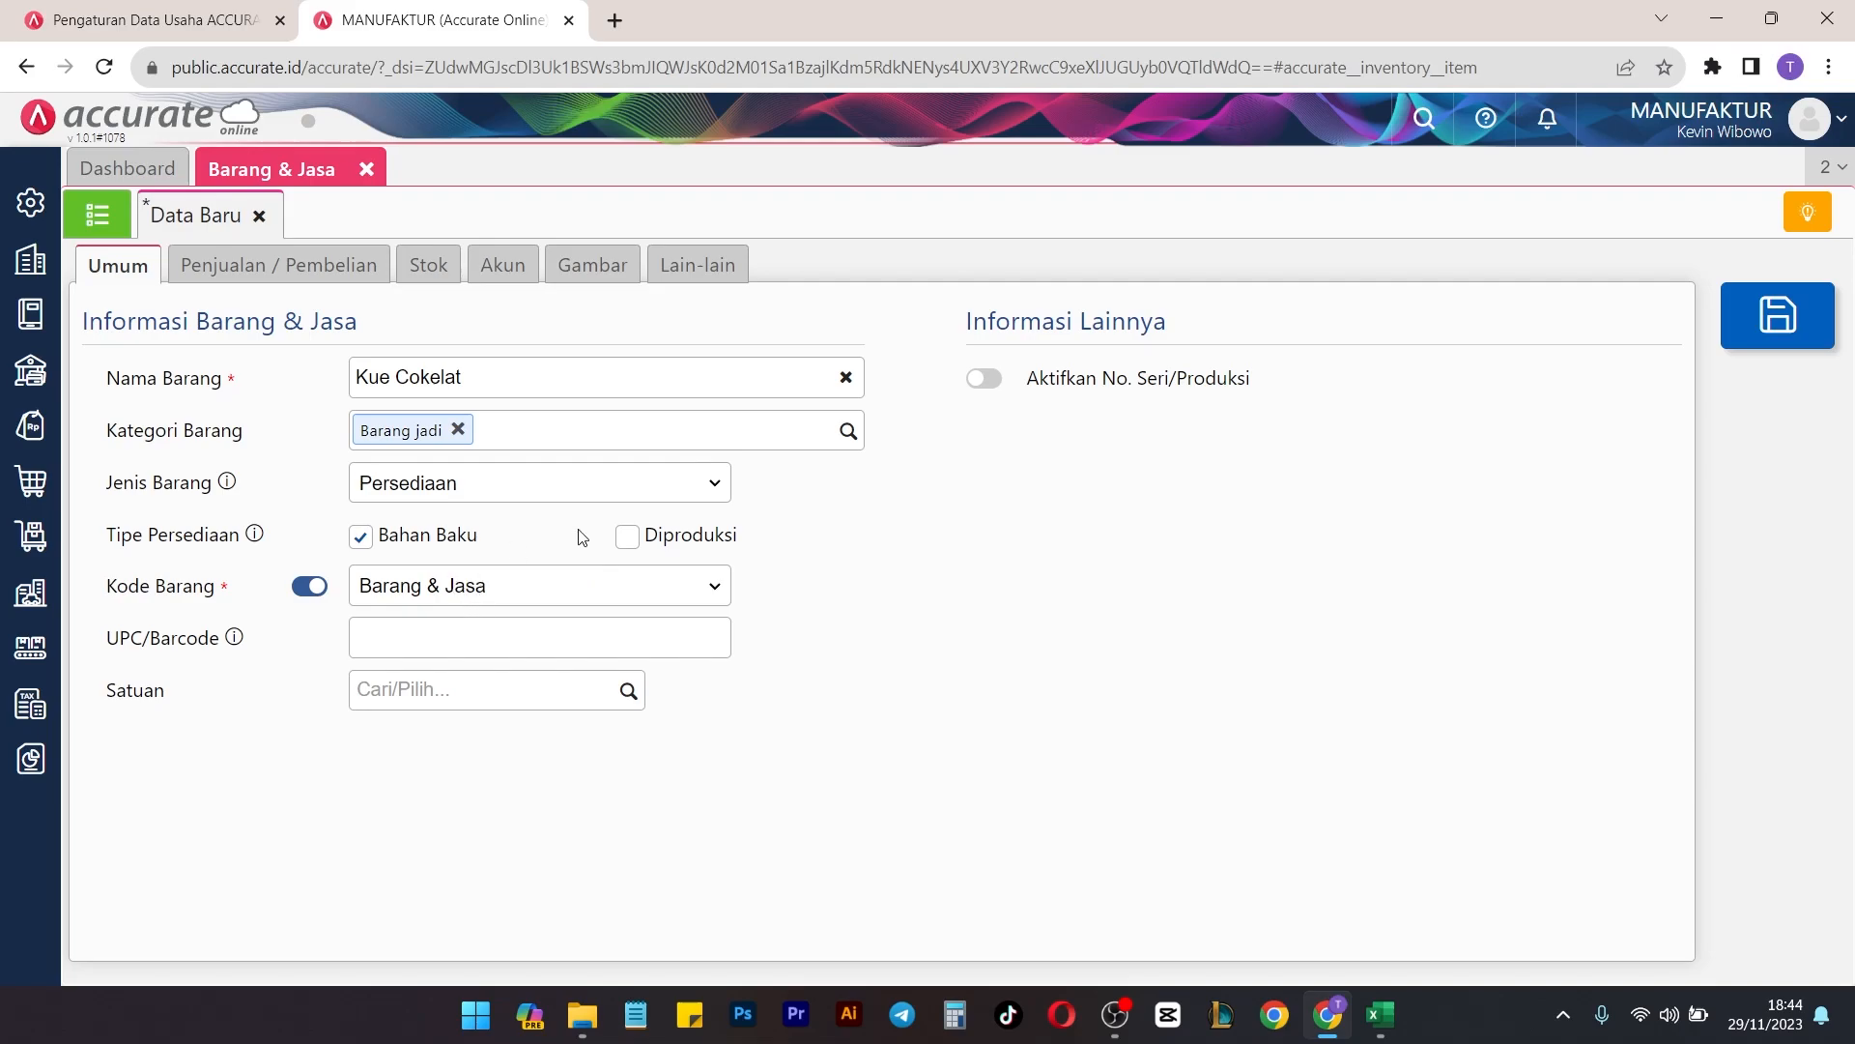
Set Kue Cokelat's Tipe Persediaan to Diproduksi only, without Bahan Baku, and its Satuan to PCS.
left_click(626, 538)
left_click(361, 543)
left_click(629, 692)
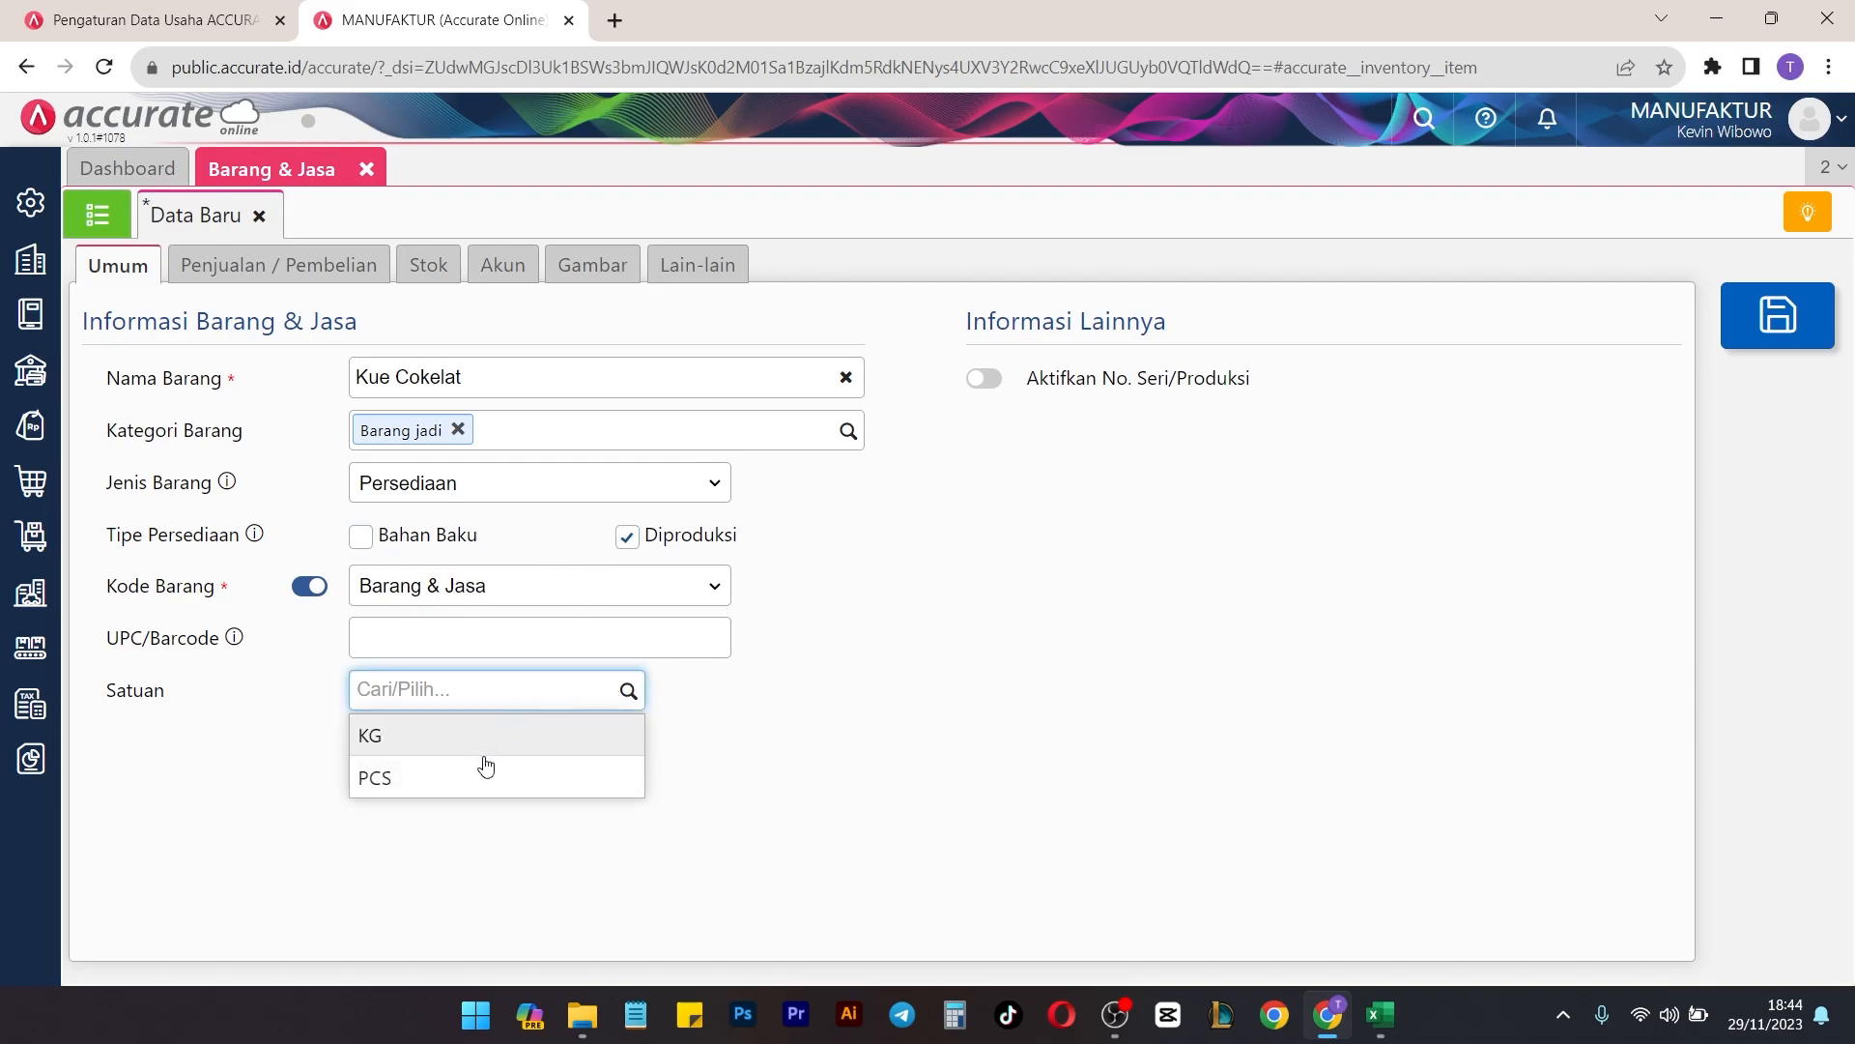
left_click(484, 770)
Set Kue Cokelat's Persediaan and Retur Pembelian accounts to [110404] Persediaan barang jadi, save the item, and return to the item list.
left_click(336, 266)
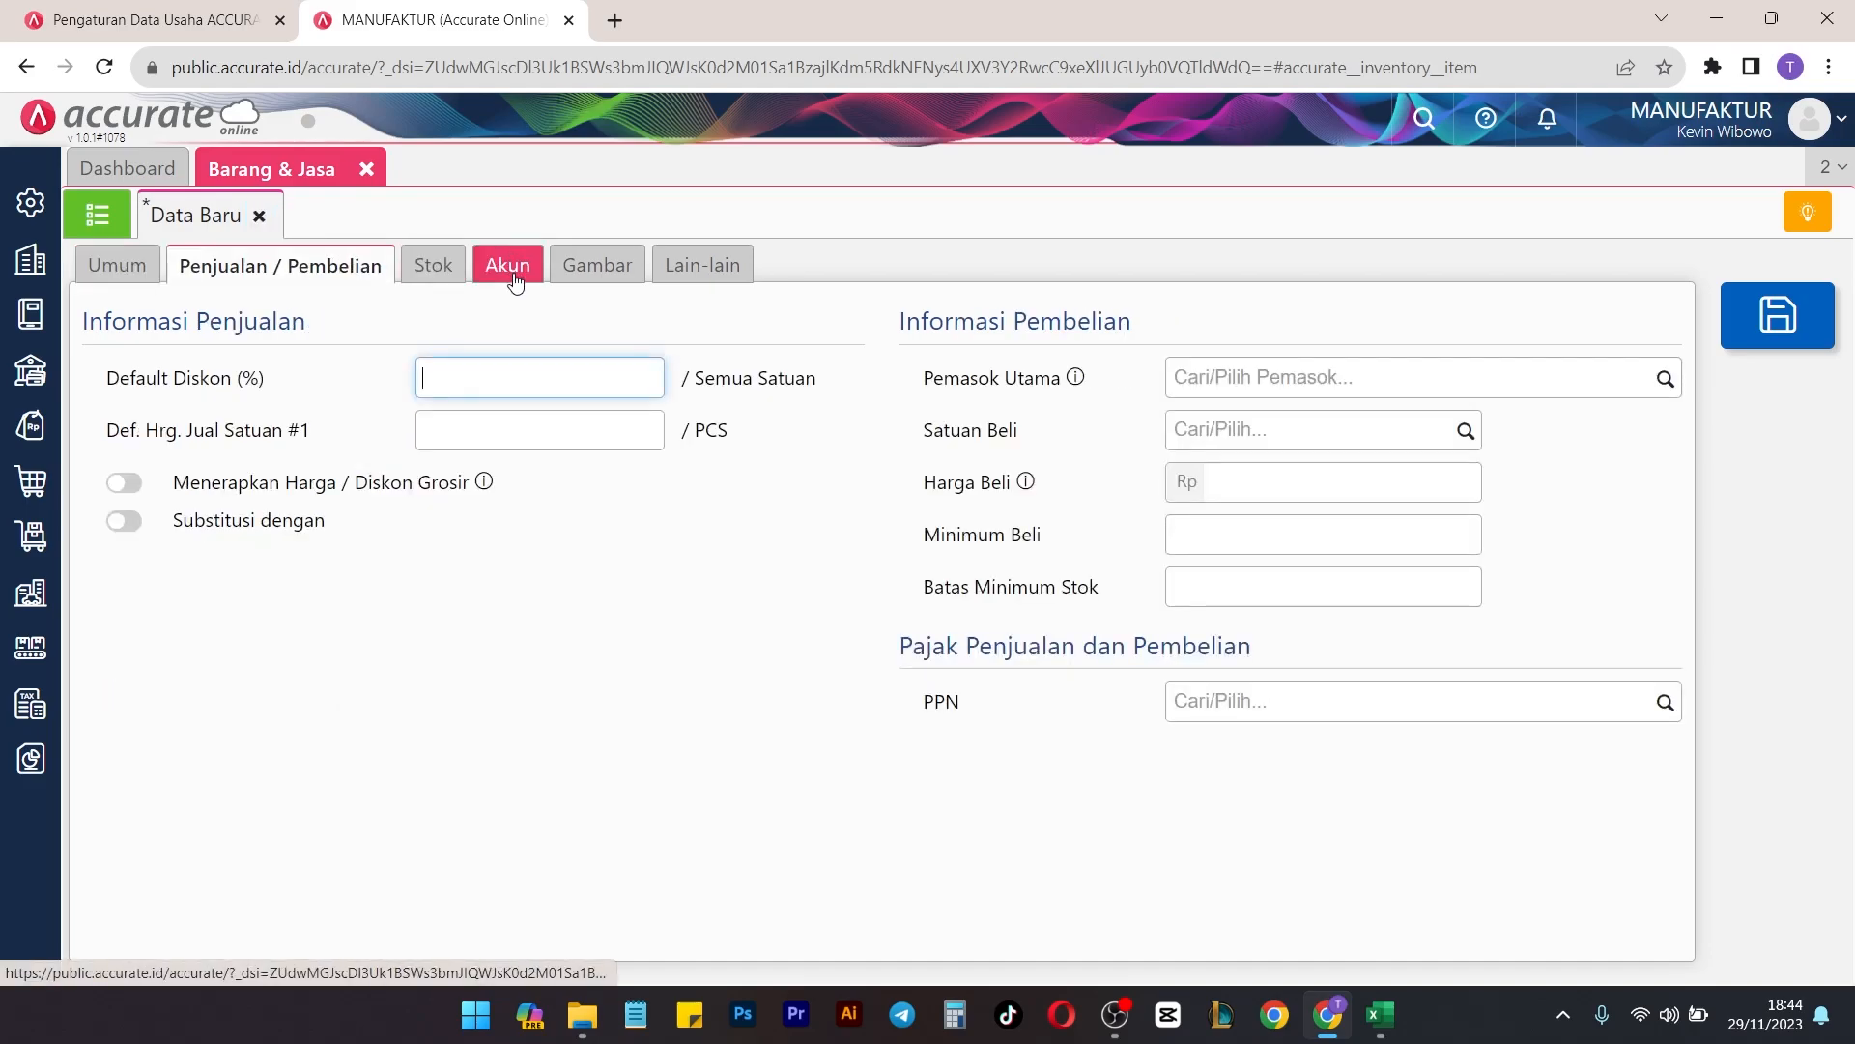
left_click(511, 275)
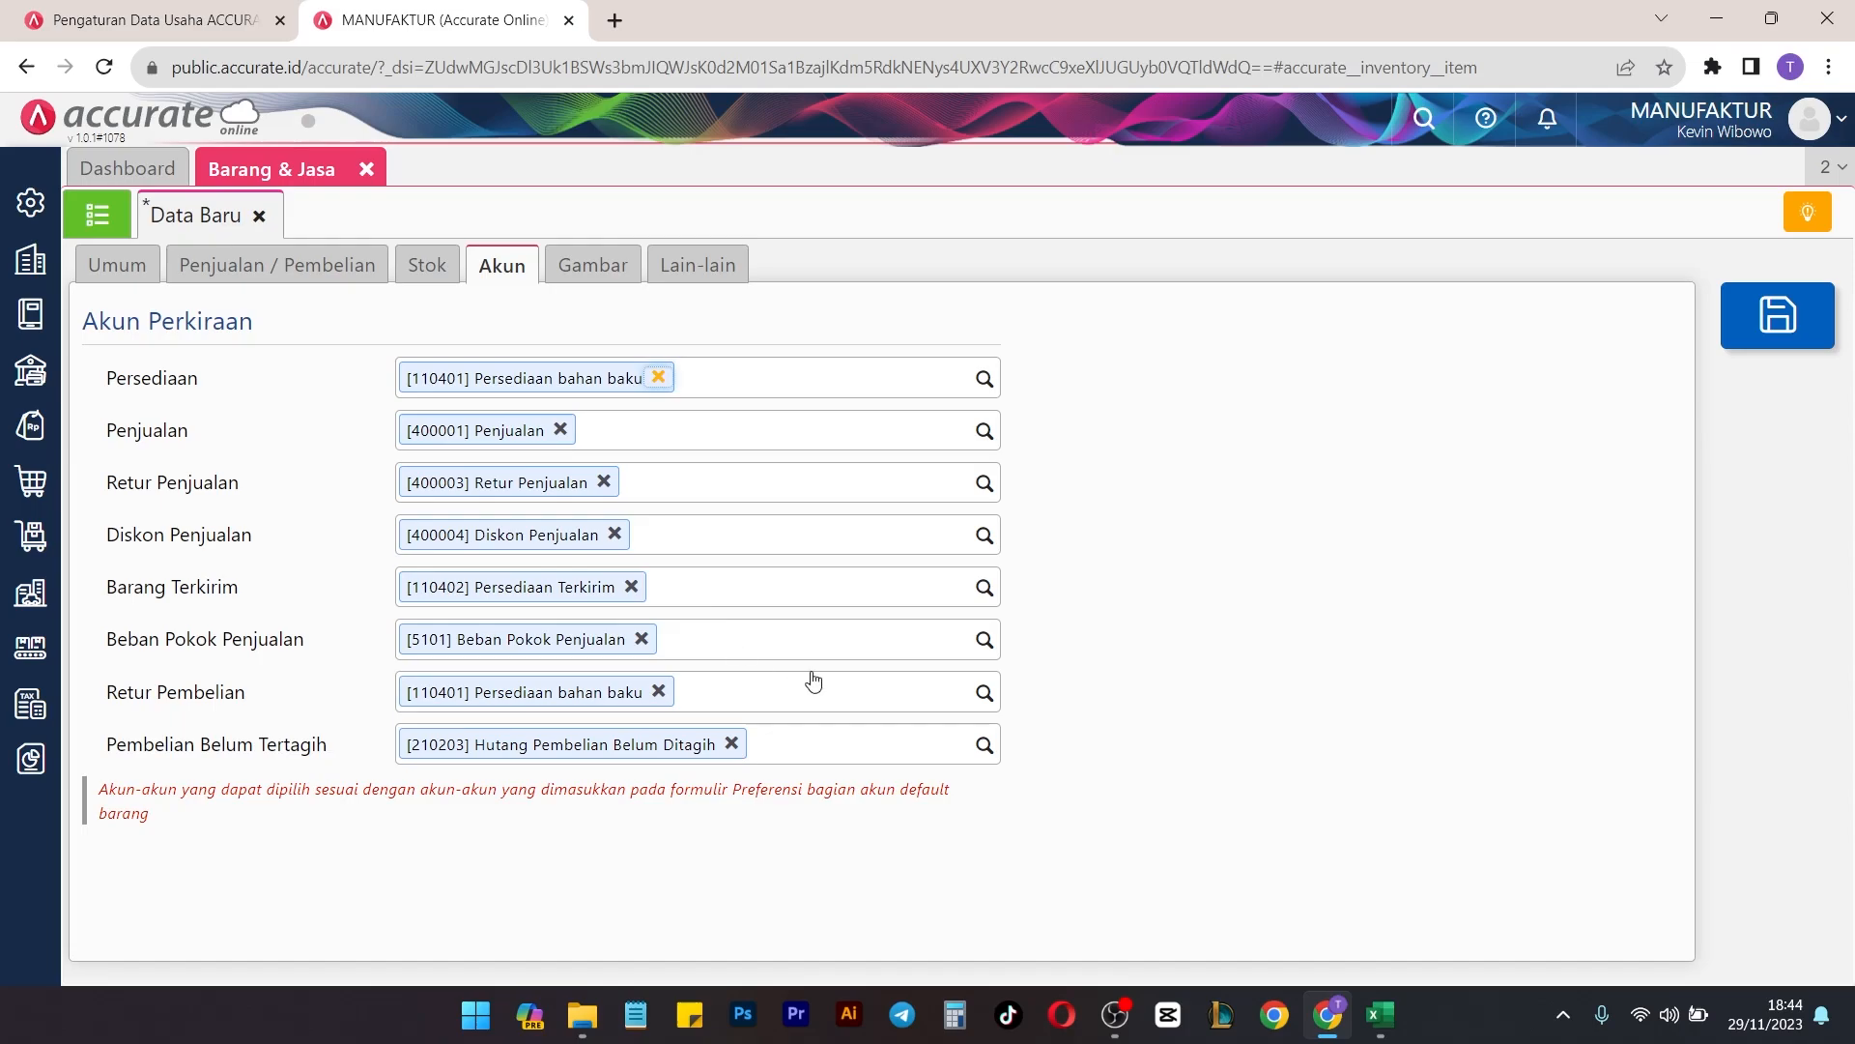
left_click(984, 379)
left_click(700, 437)
left_click(985, 692)
left_click(816, 757)
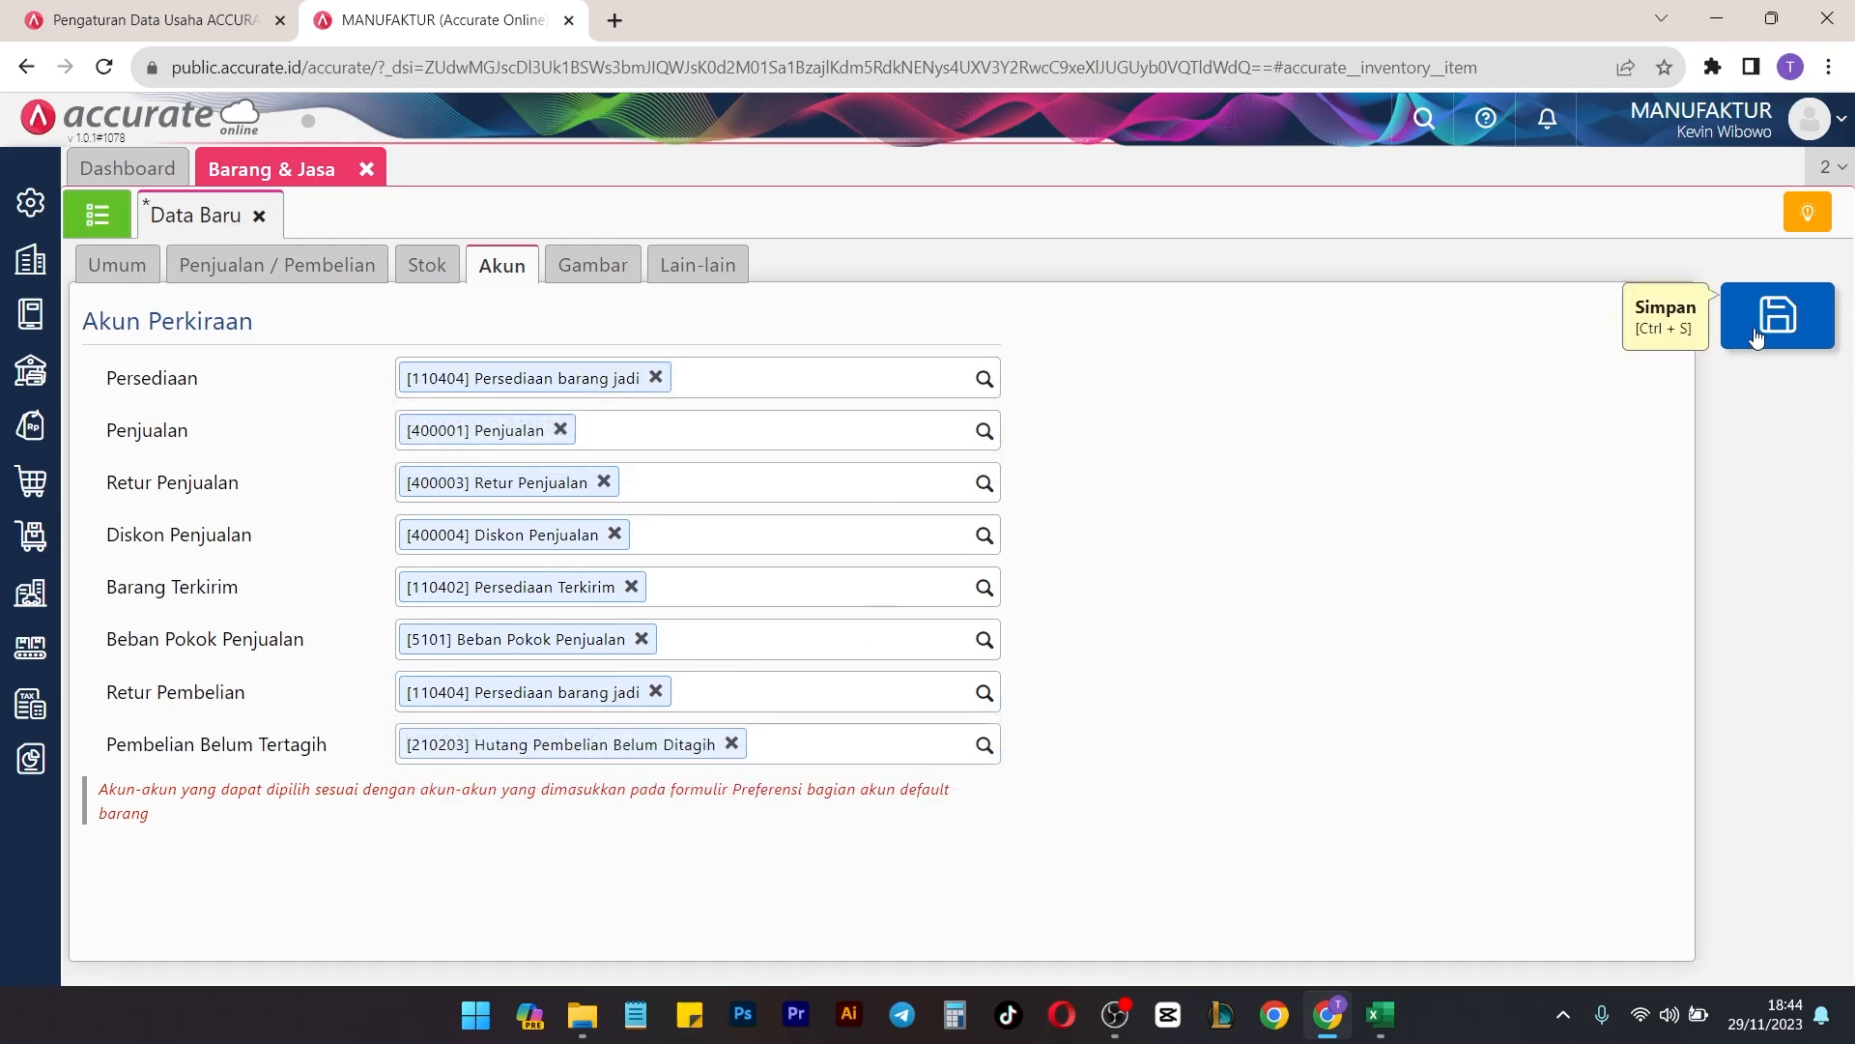
left_click(1804, 333)
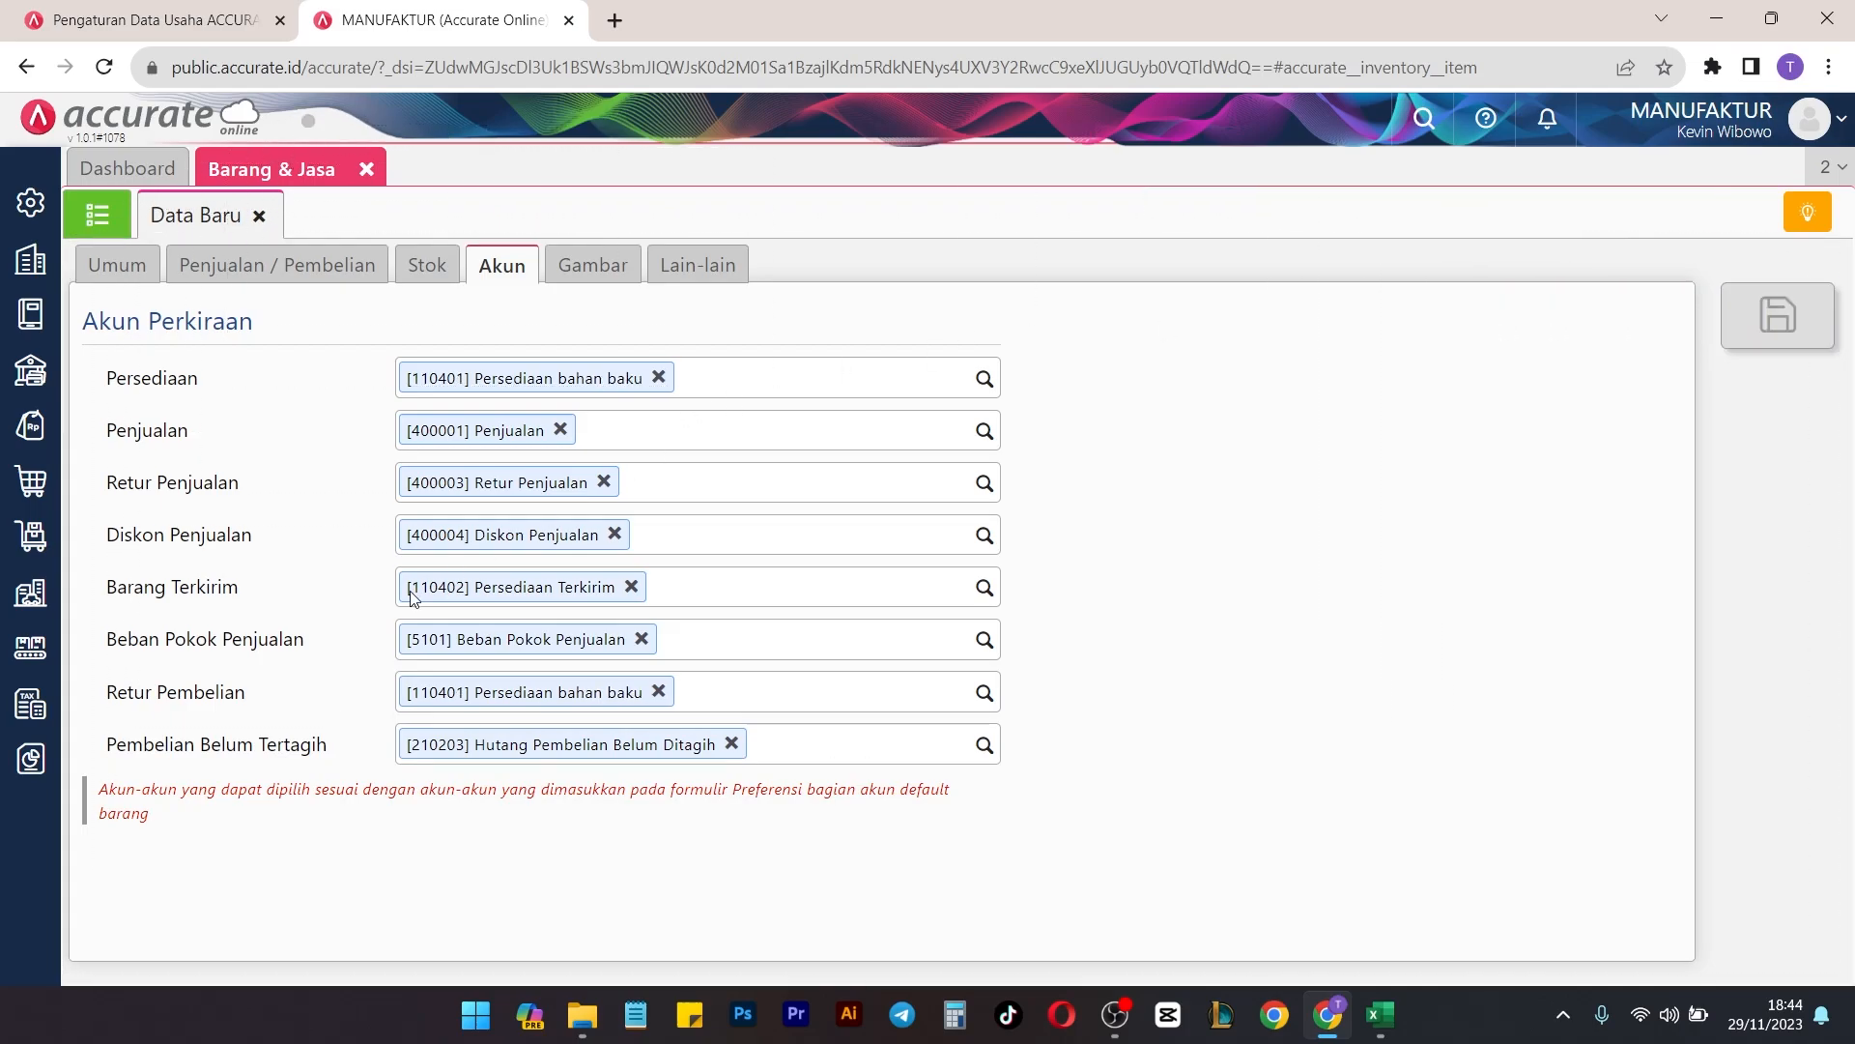
left_click(93, 228)
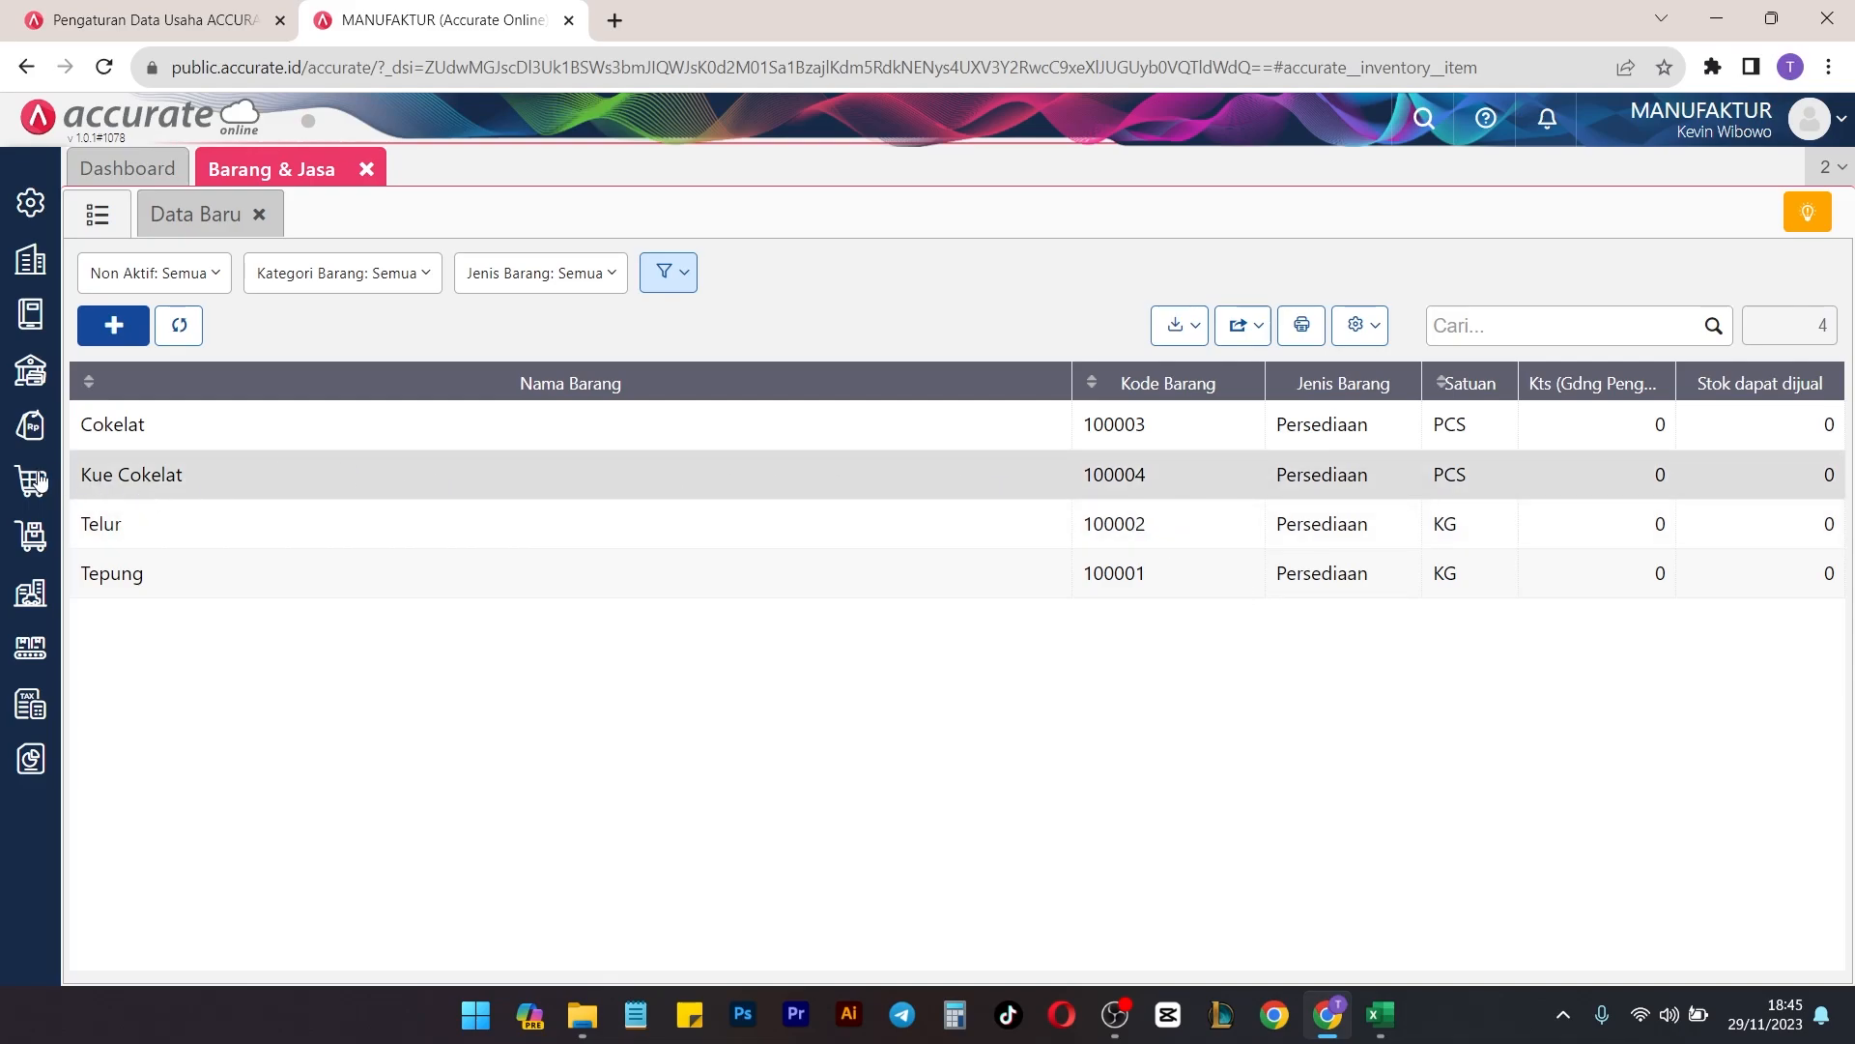
Open a new Permintaan Barang form from the Persediaan module.
left_click(12, 493)
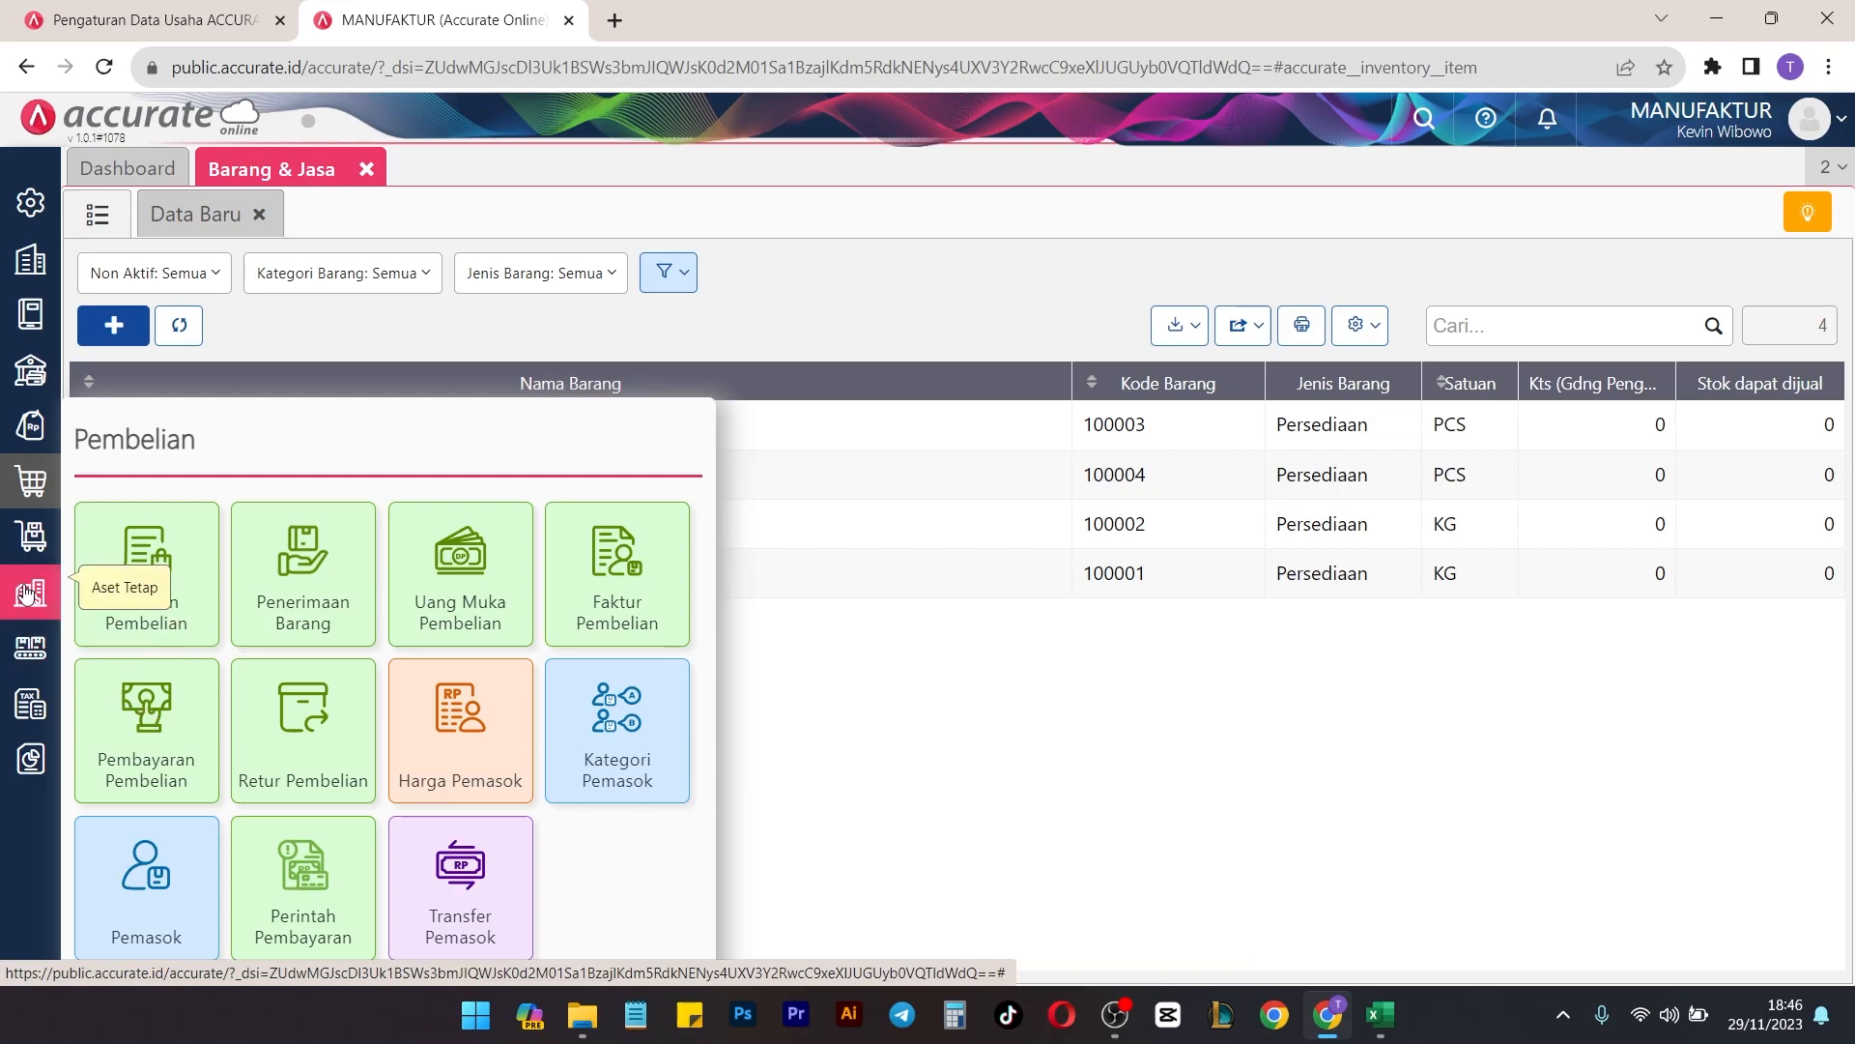
left_click(32, 537)
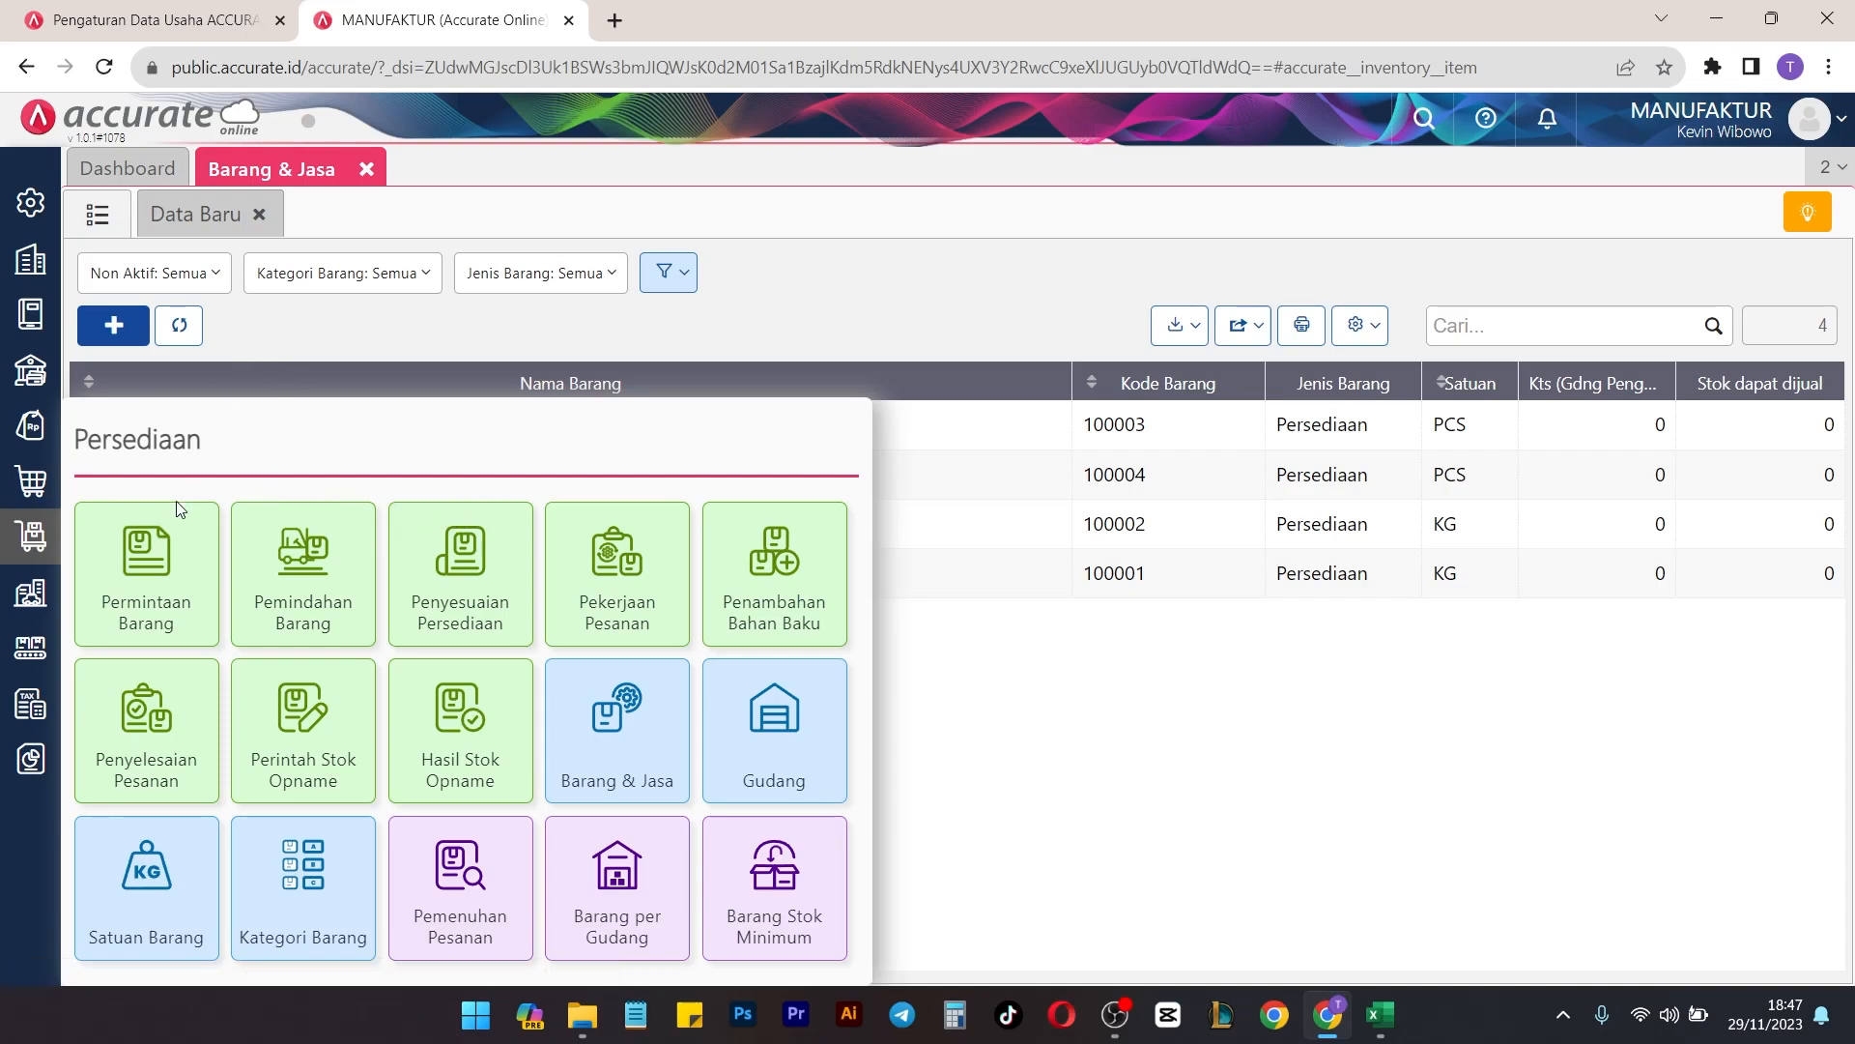
left_click(161, 581)
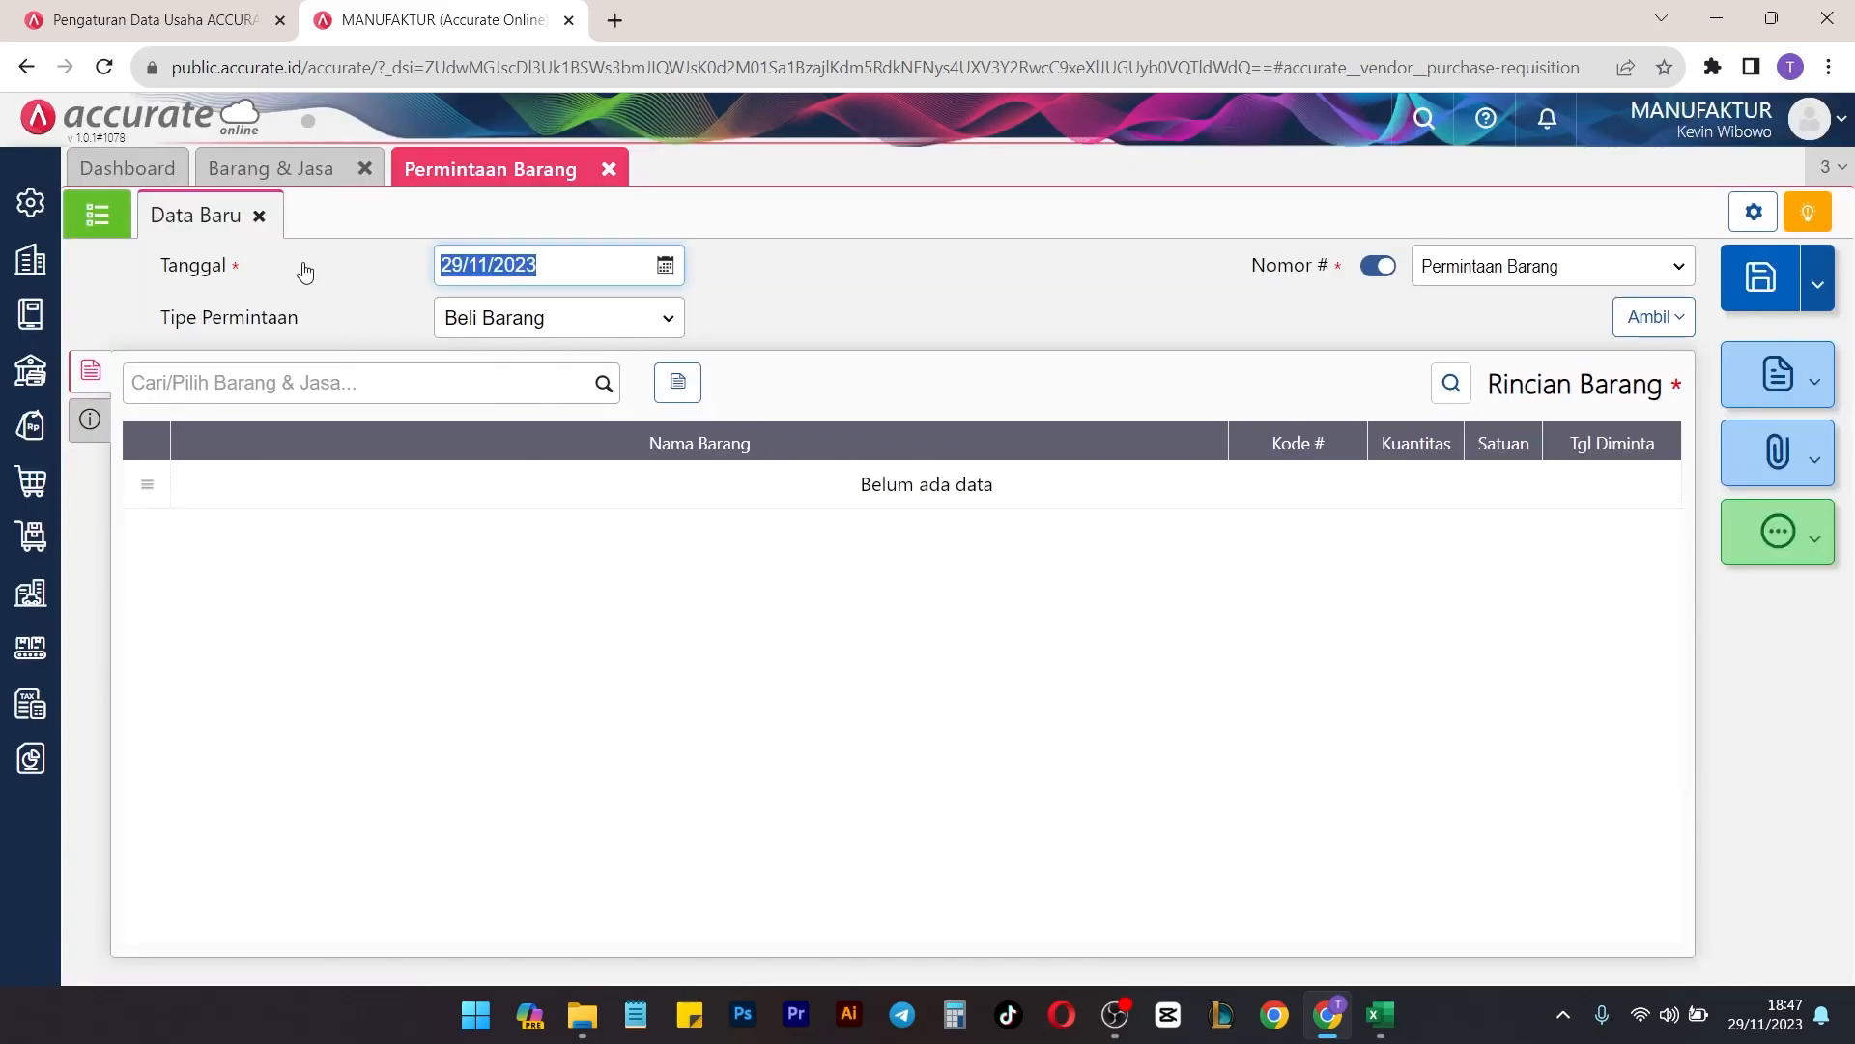
left_click(250, 268)
left_click_drag(197, 318, 287, 319)
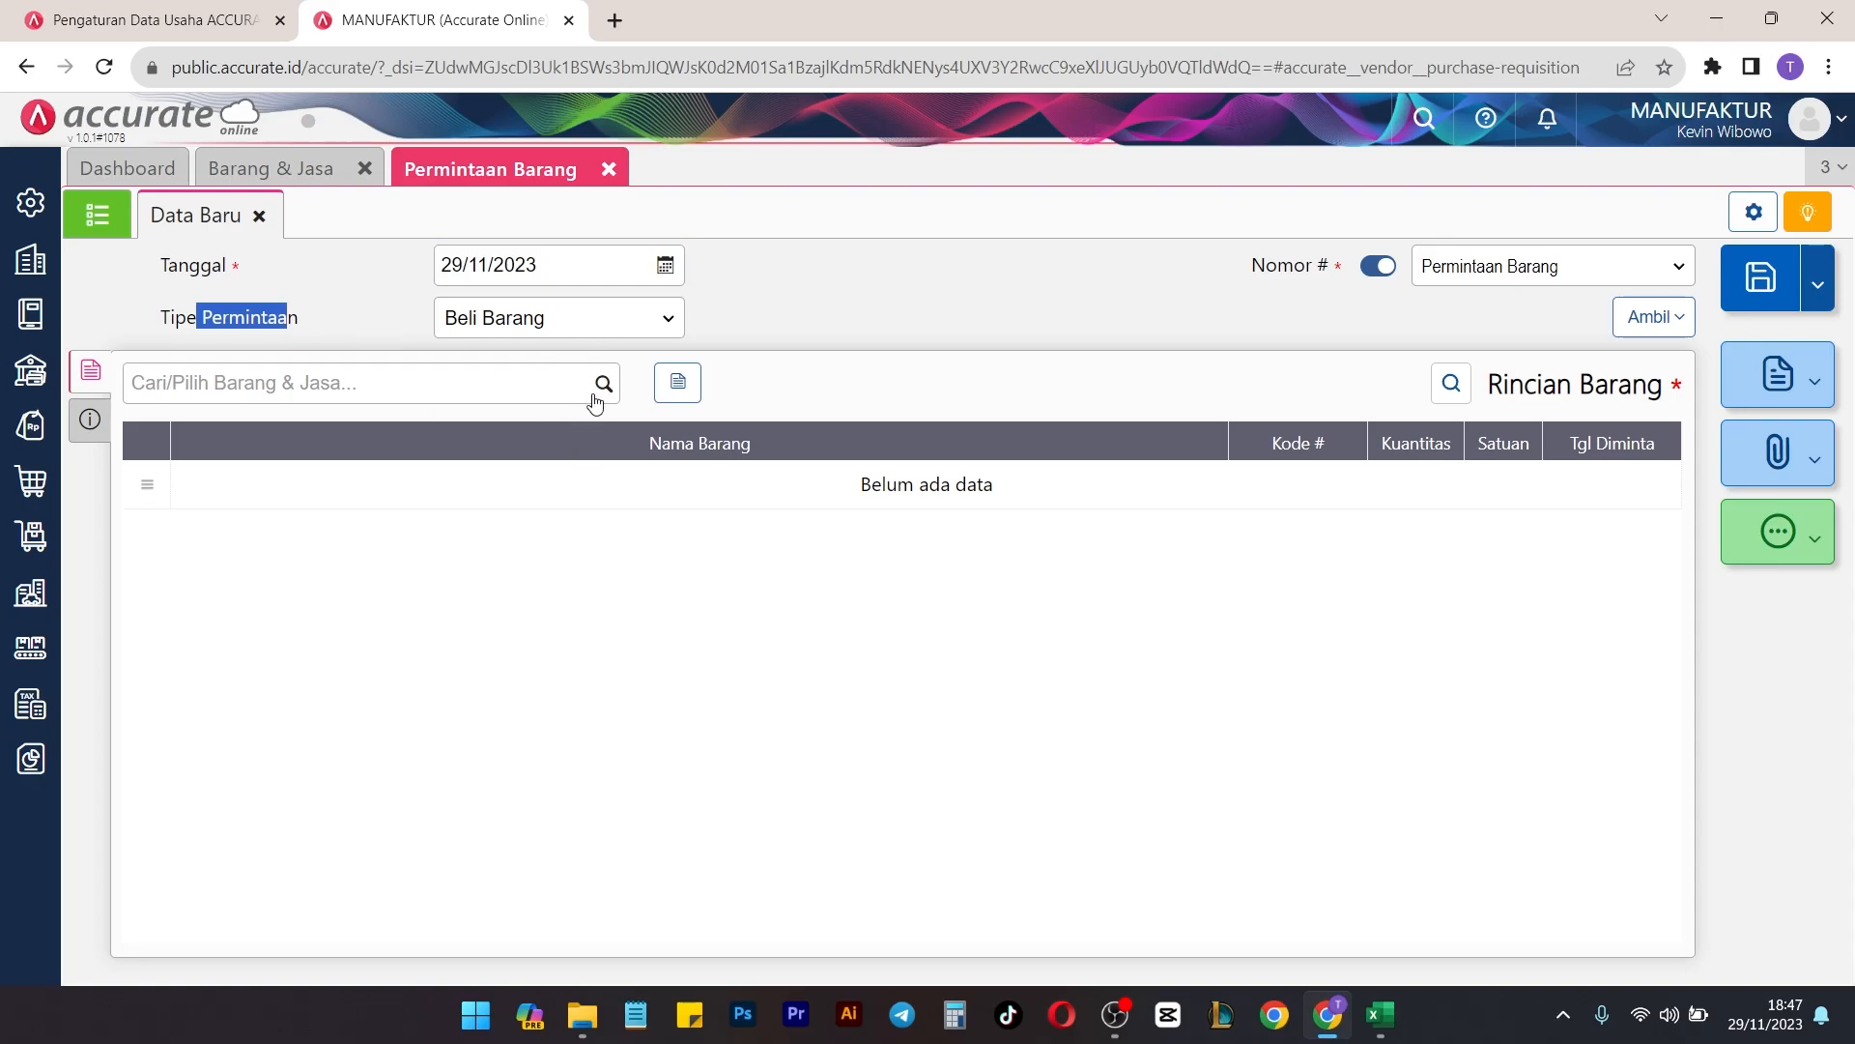
Add Cokelat to the Permintaan Barang with a quantity of 100 PCS.
left_click(595, 384)
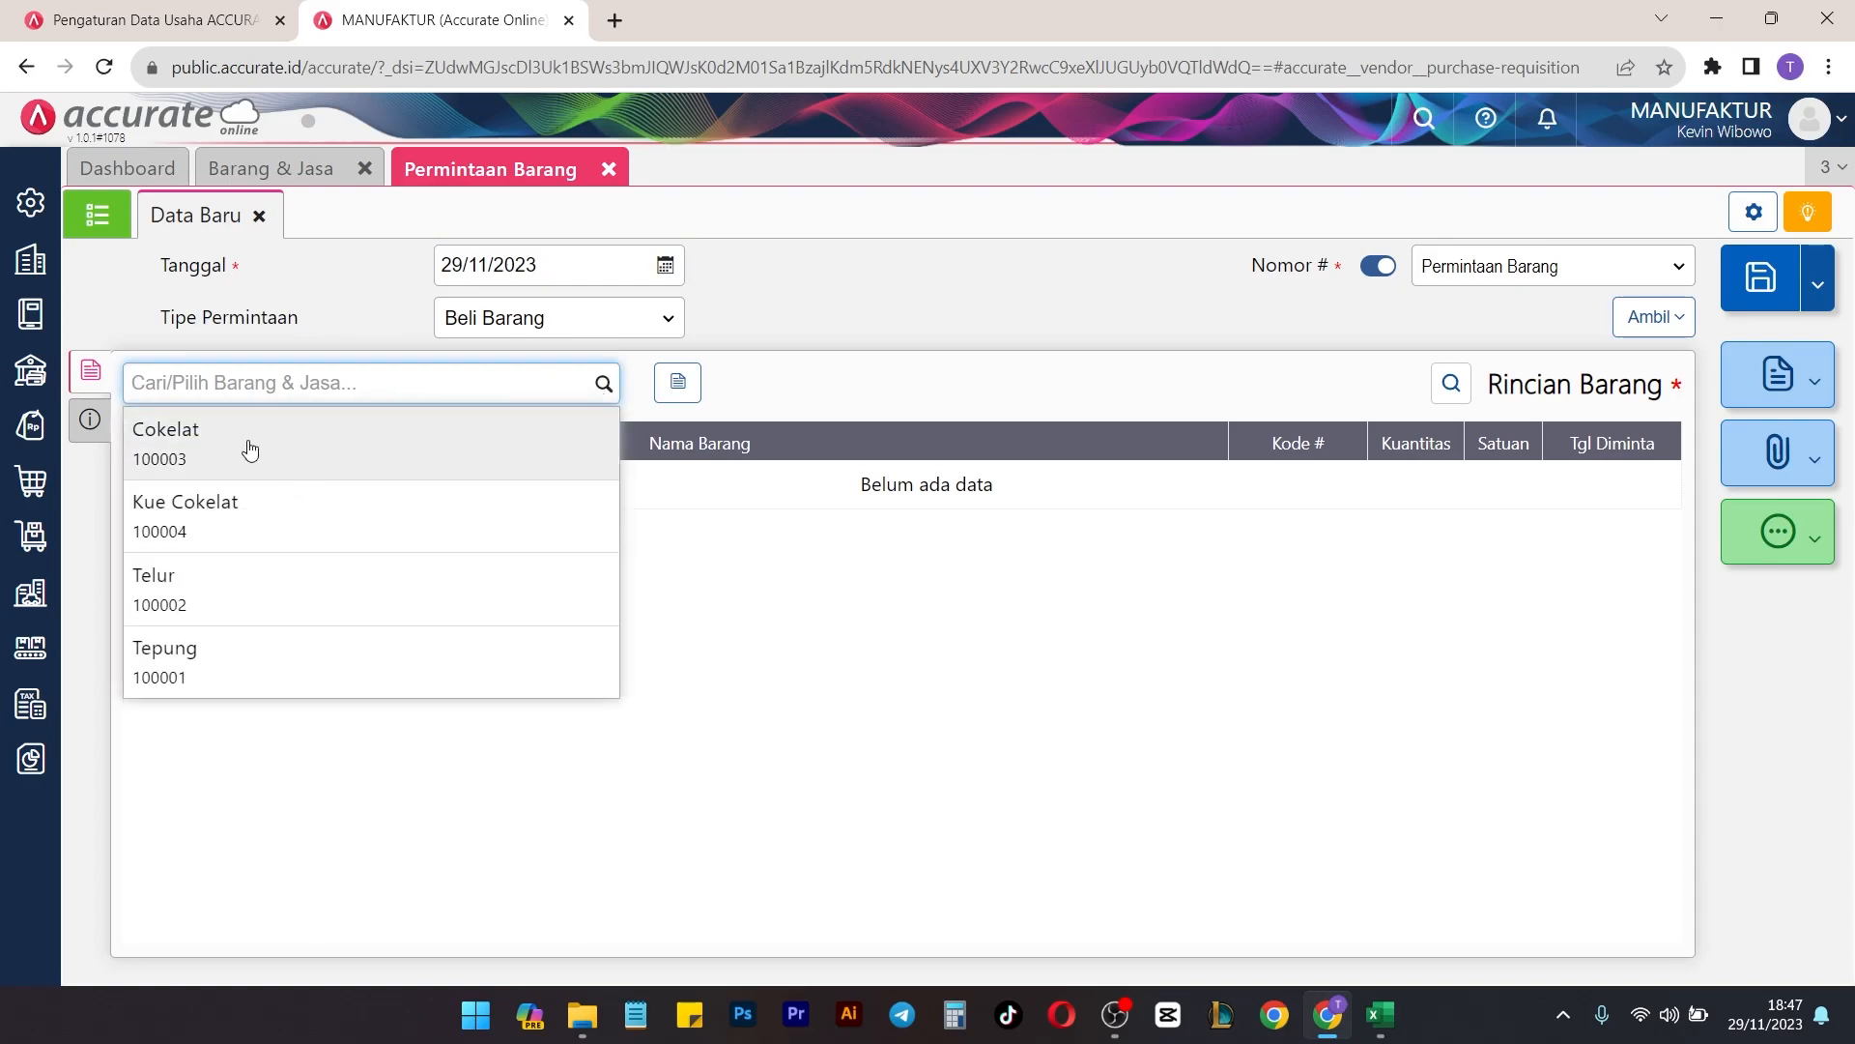
left_click(168, 445)
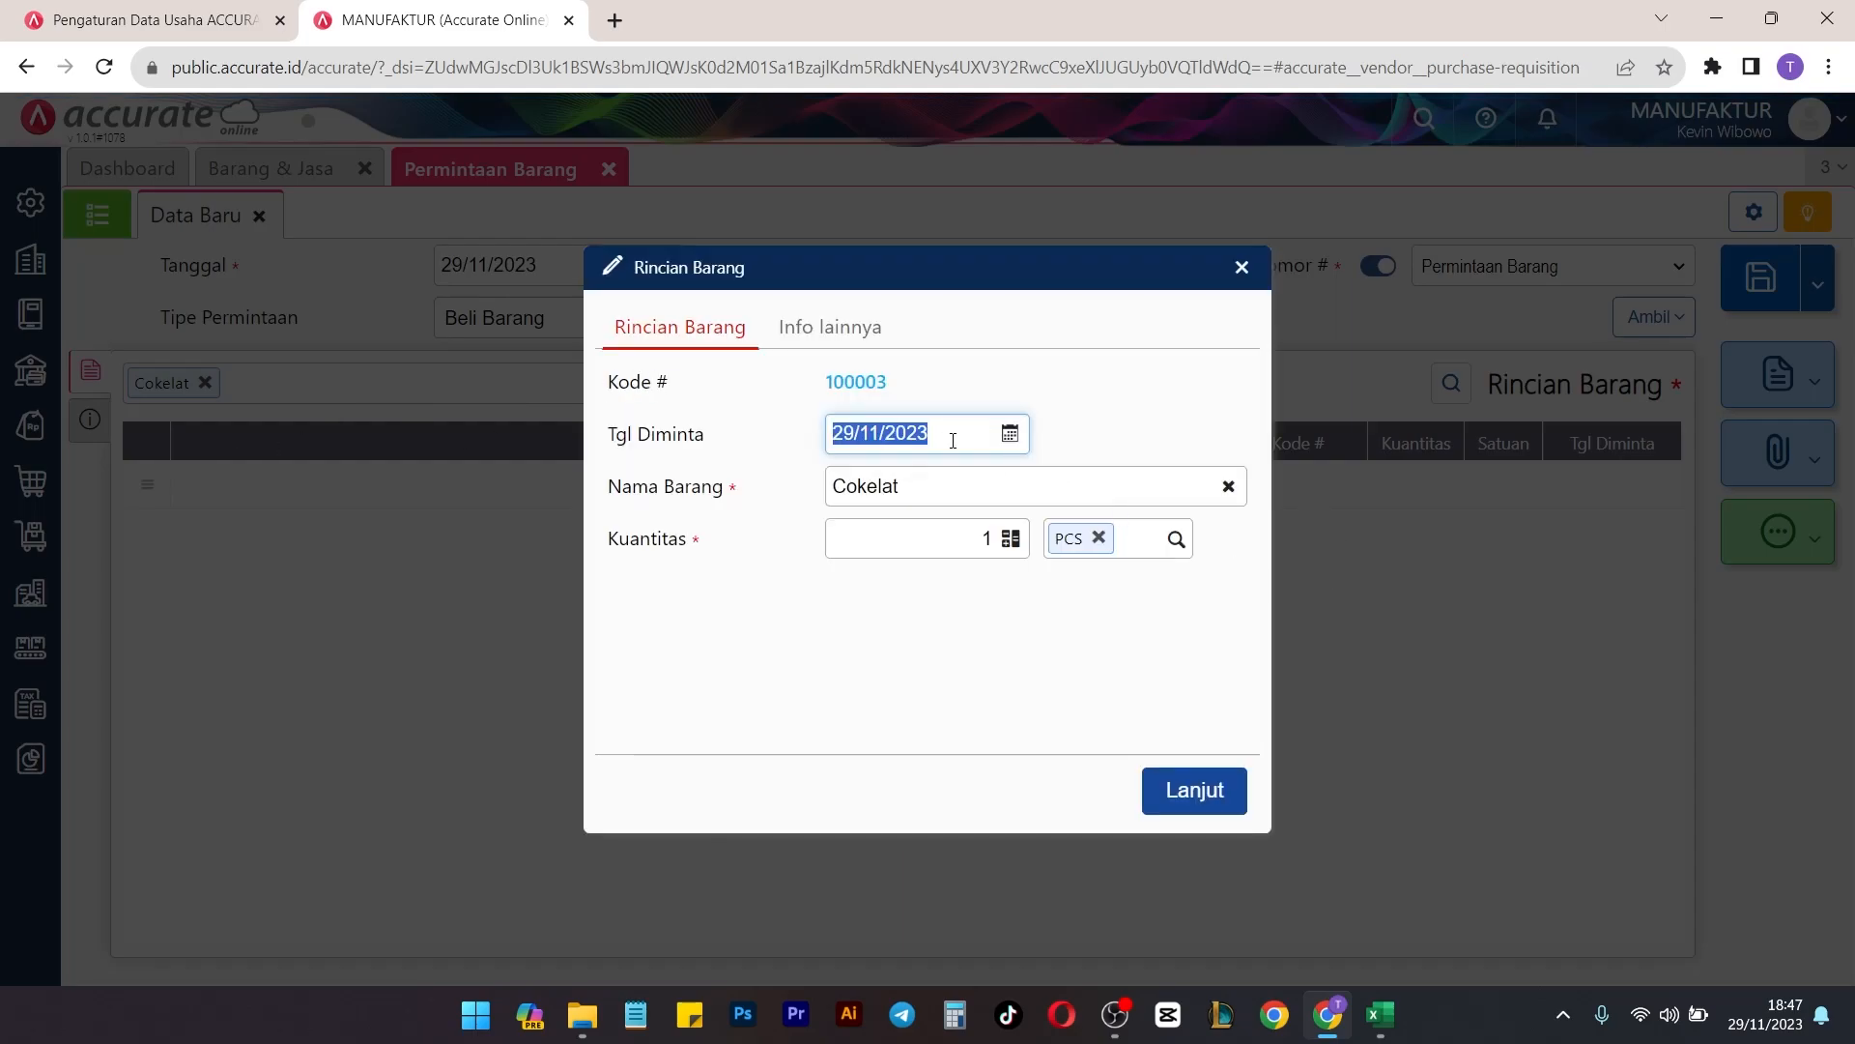
left_click_drag(735, 590, 1098, 617)
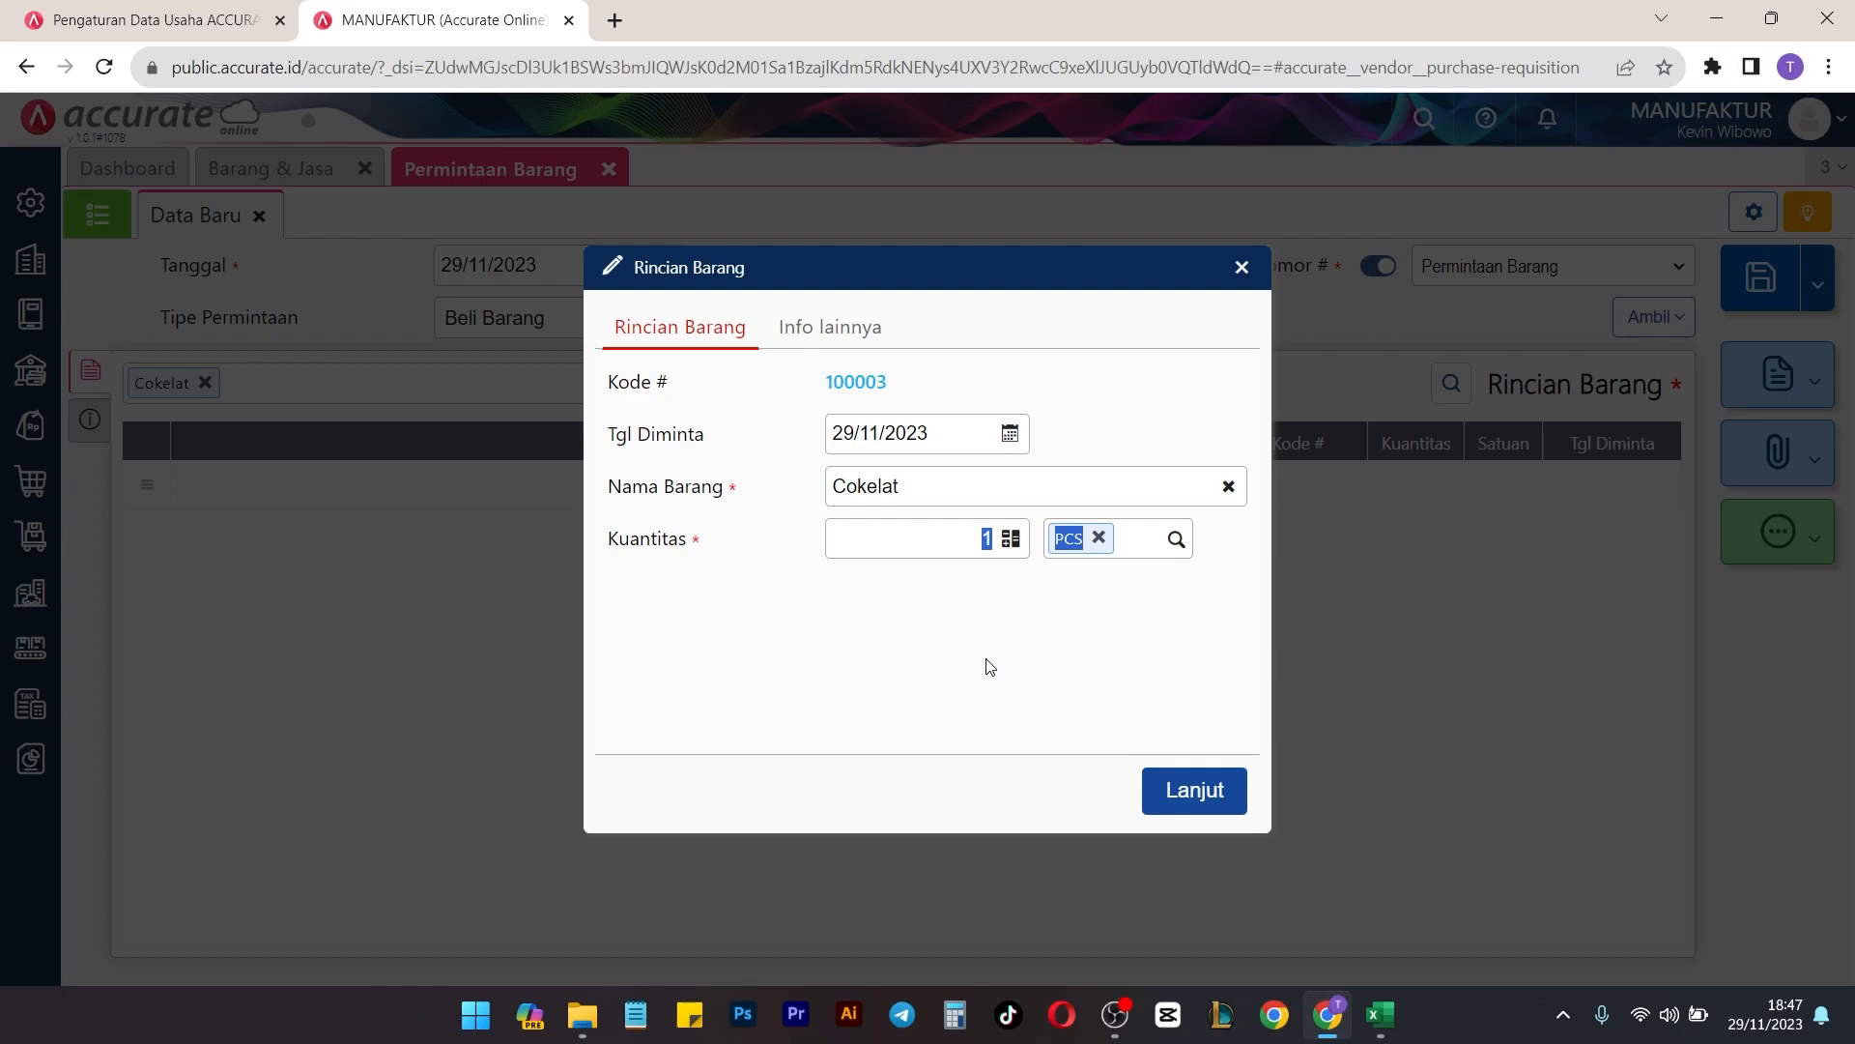
left_click_drag(621, 487, 826, 494)
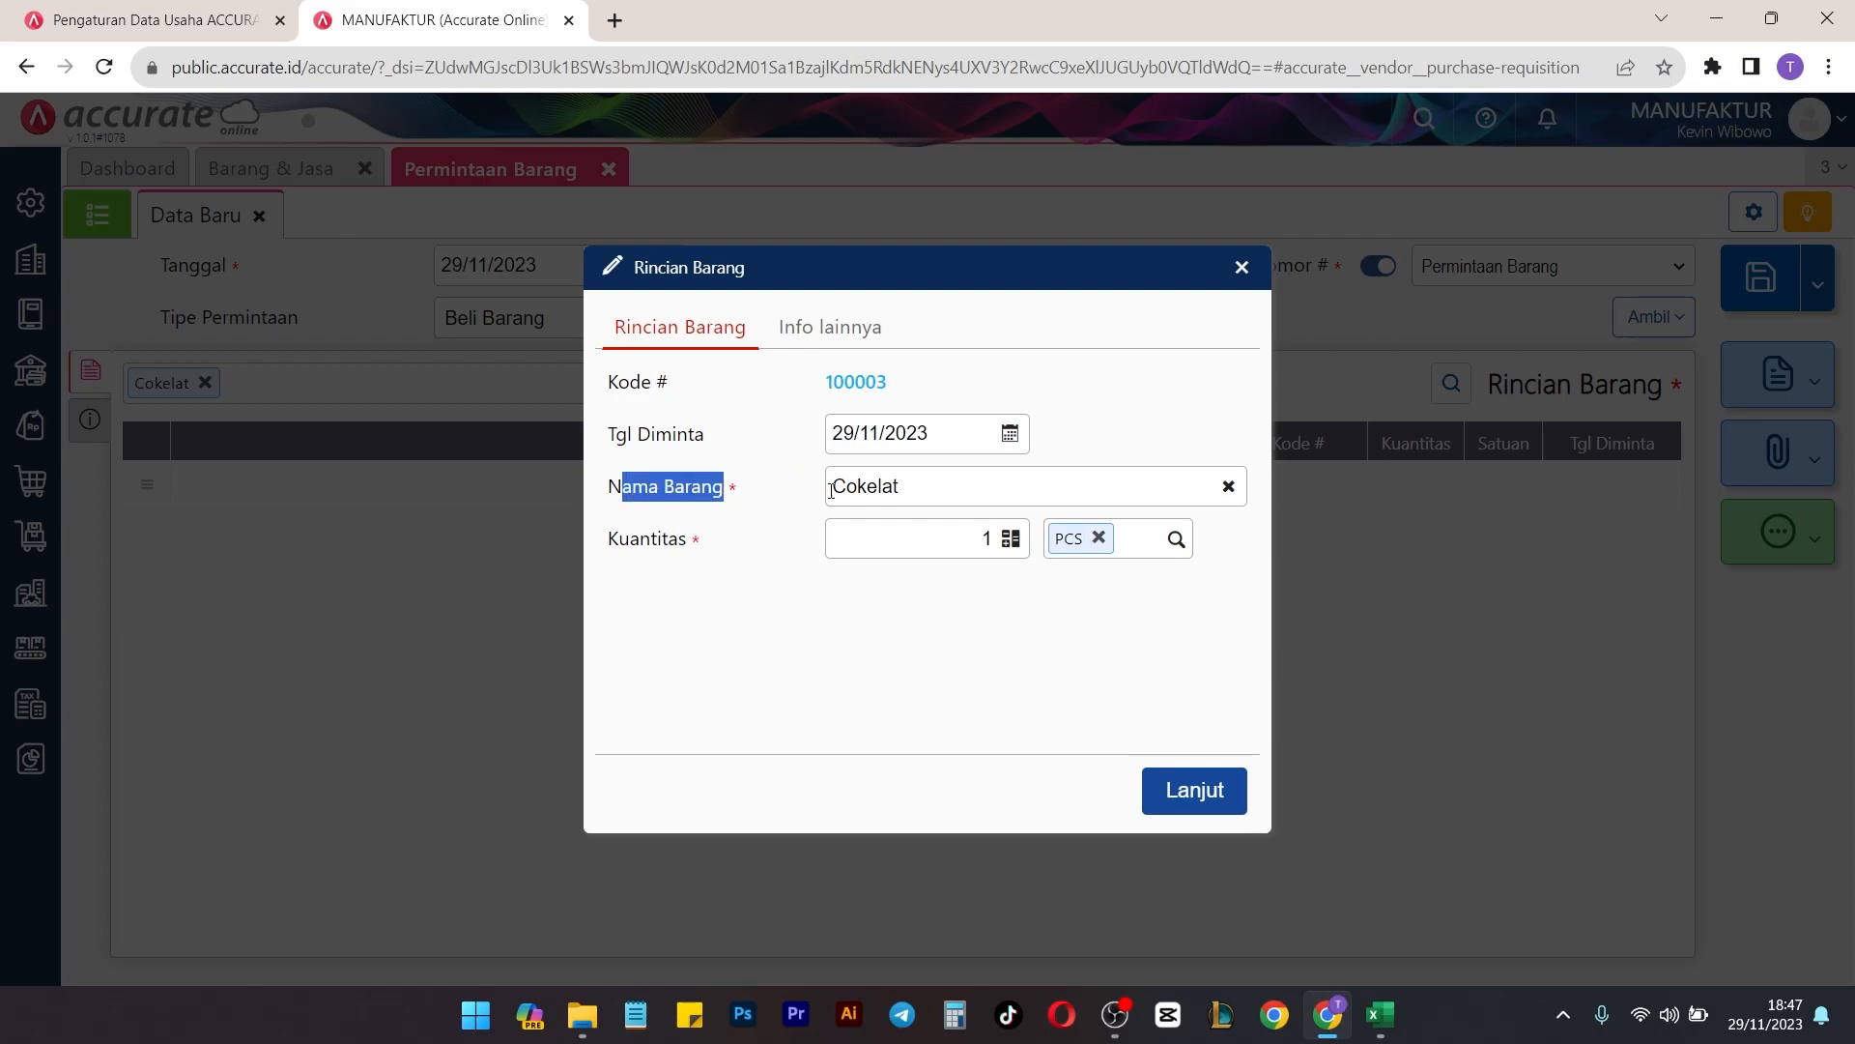
left_click(674, 541)
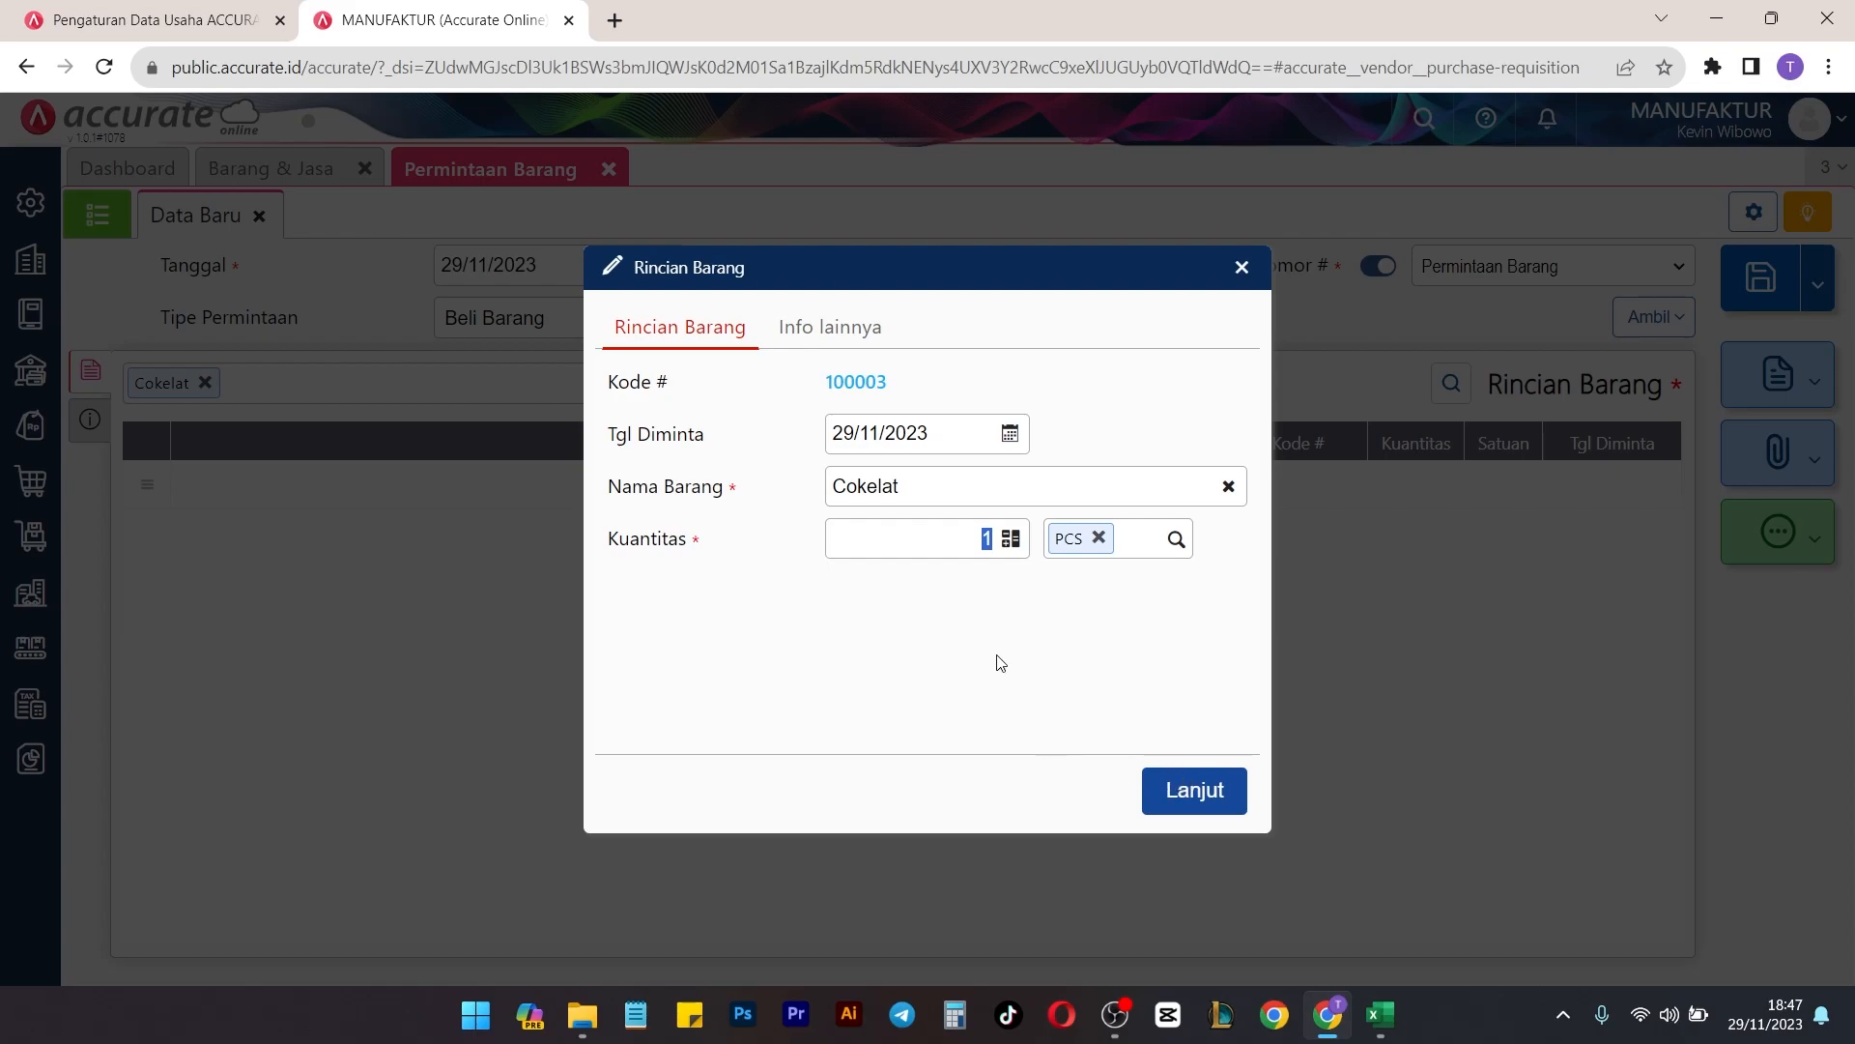
left_click(950, 546)
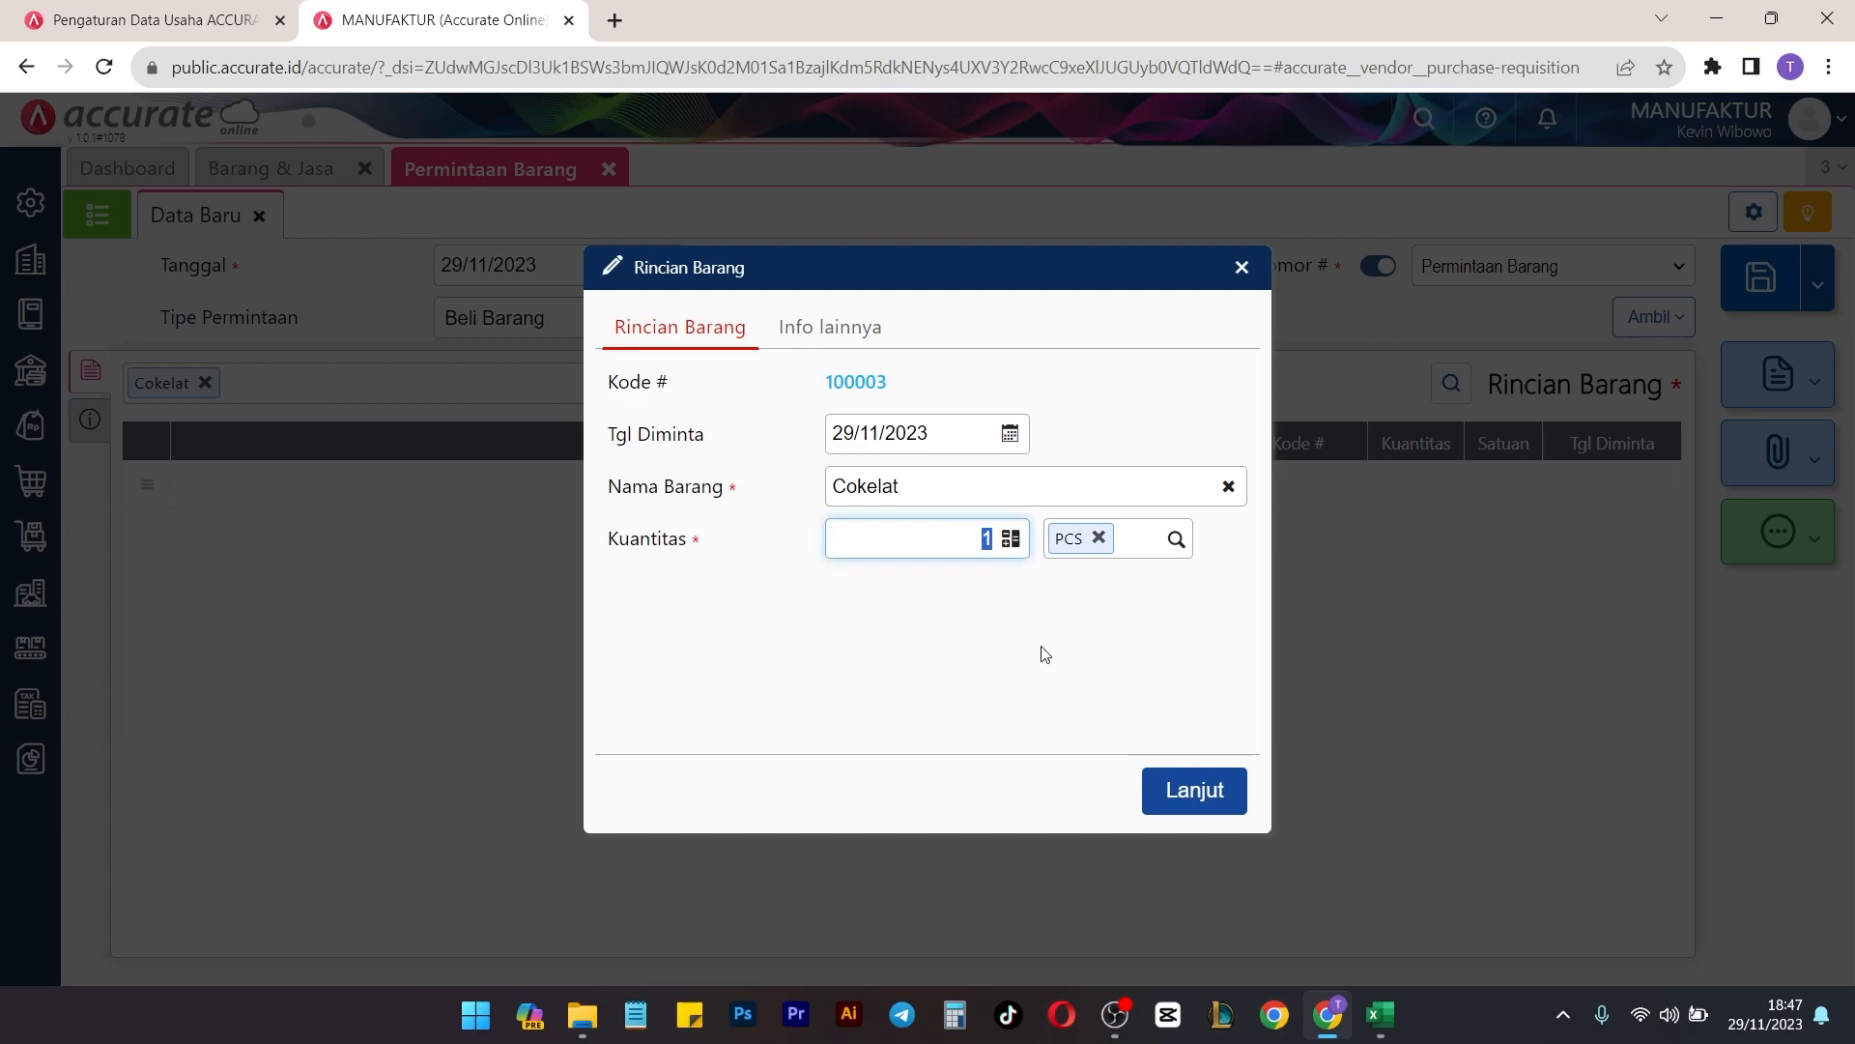
type("100")
left_click(1208, 797)
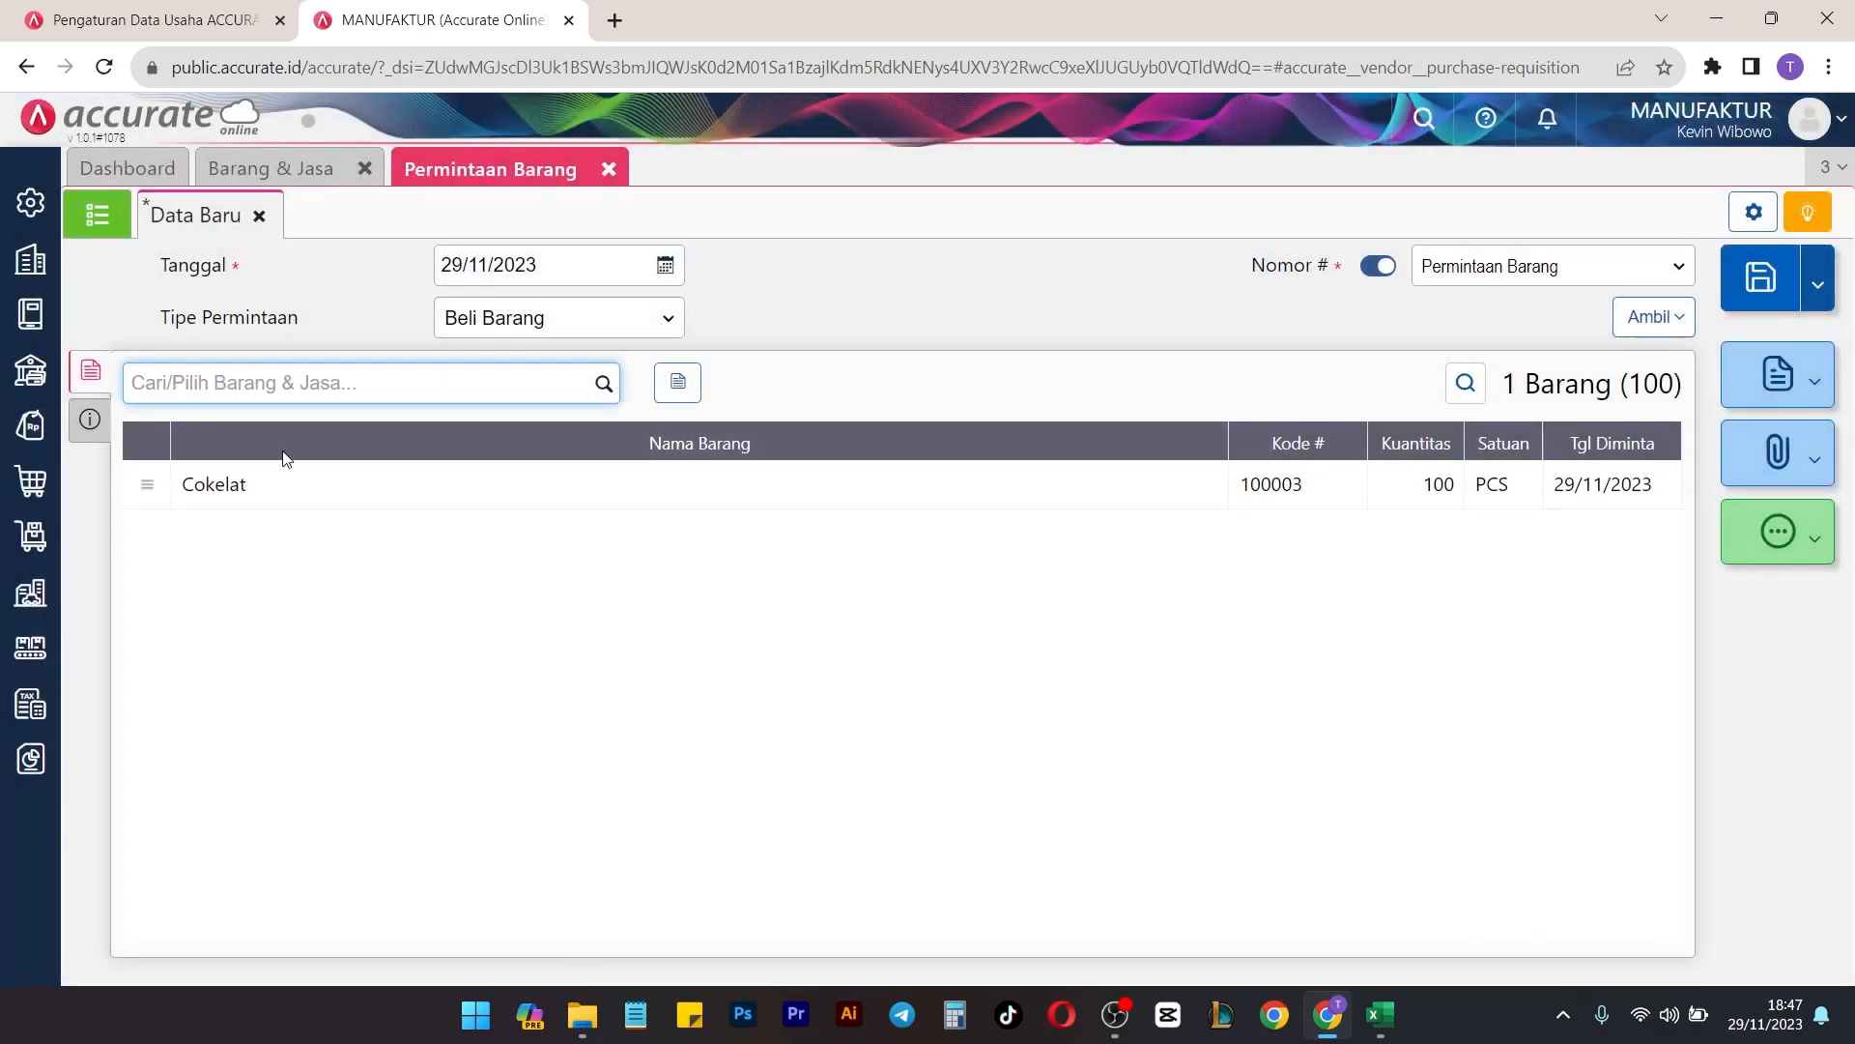
Add Telur to the Permintaan Barang with a quantity of 50 KG.
left_click(604, 383)
left_click(361, 580)
left_click(970, 541)
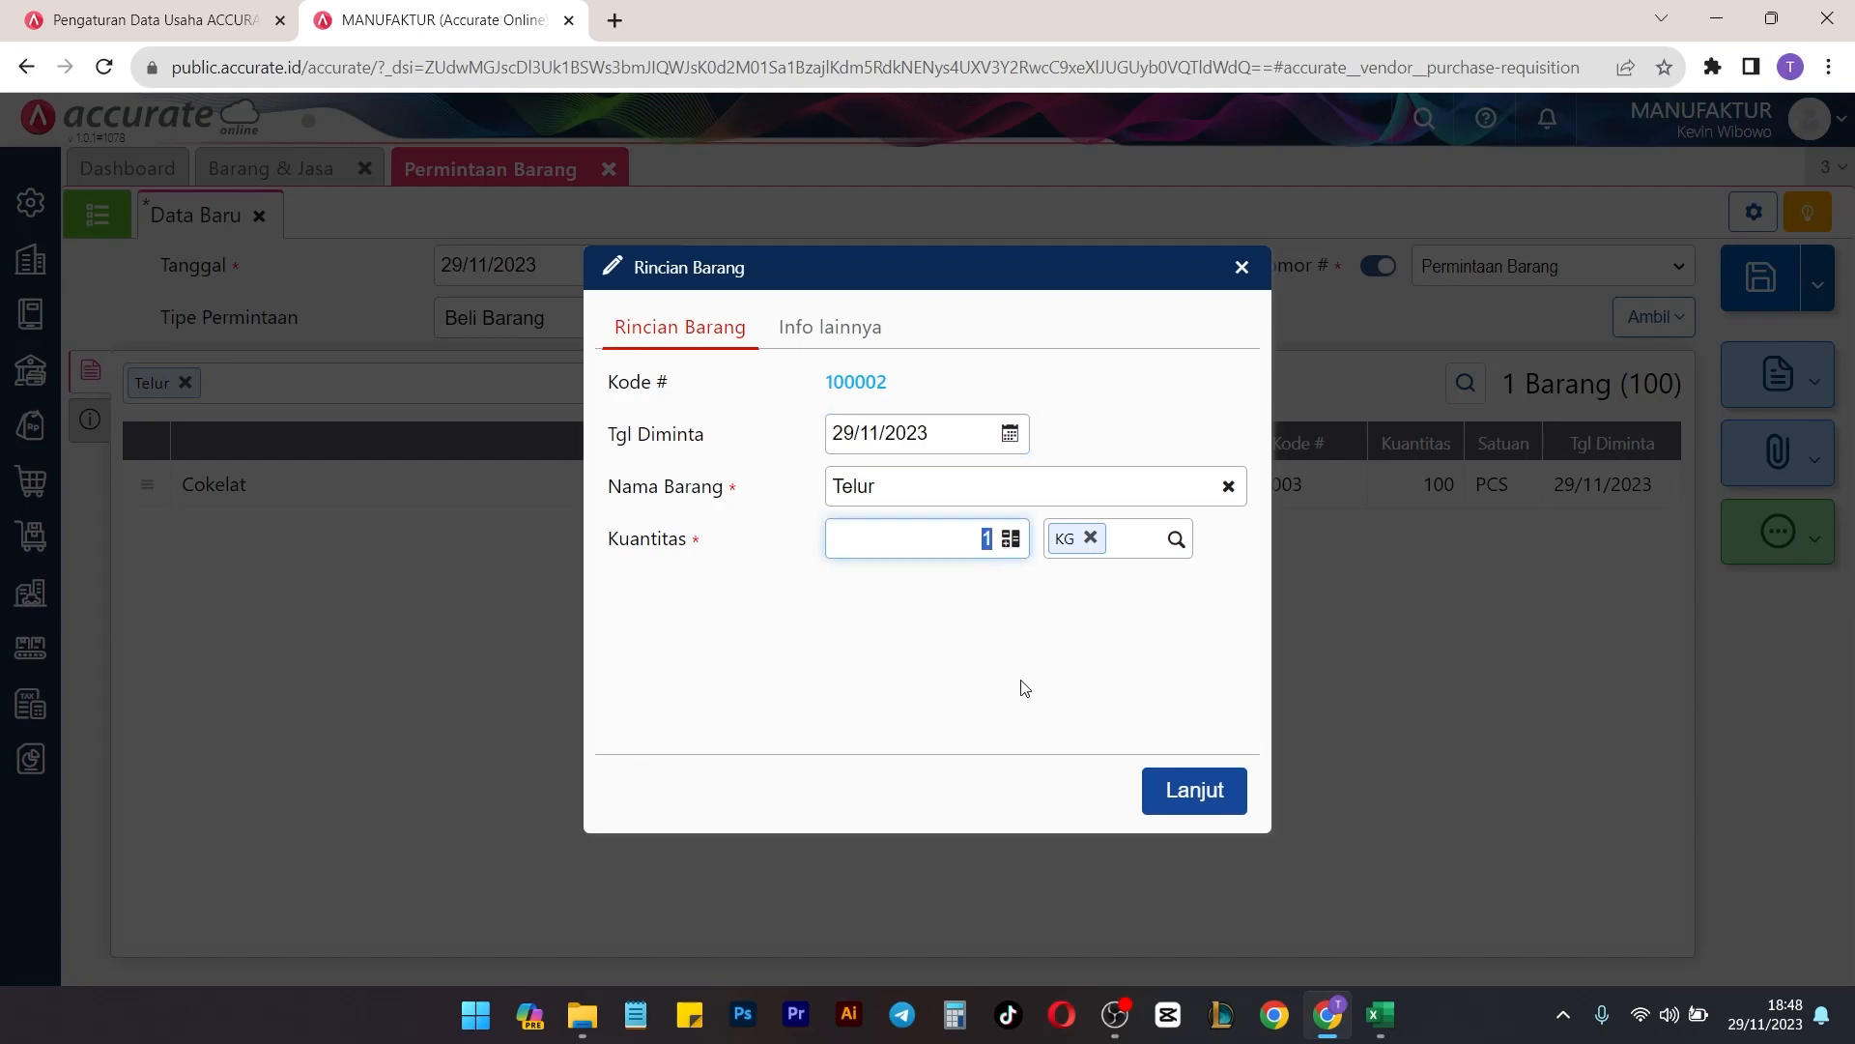
type("50")
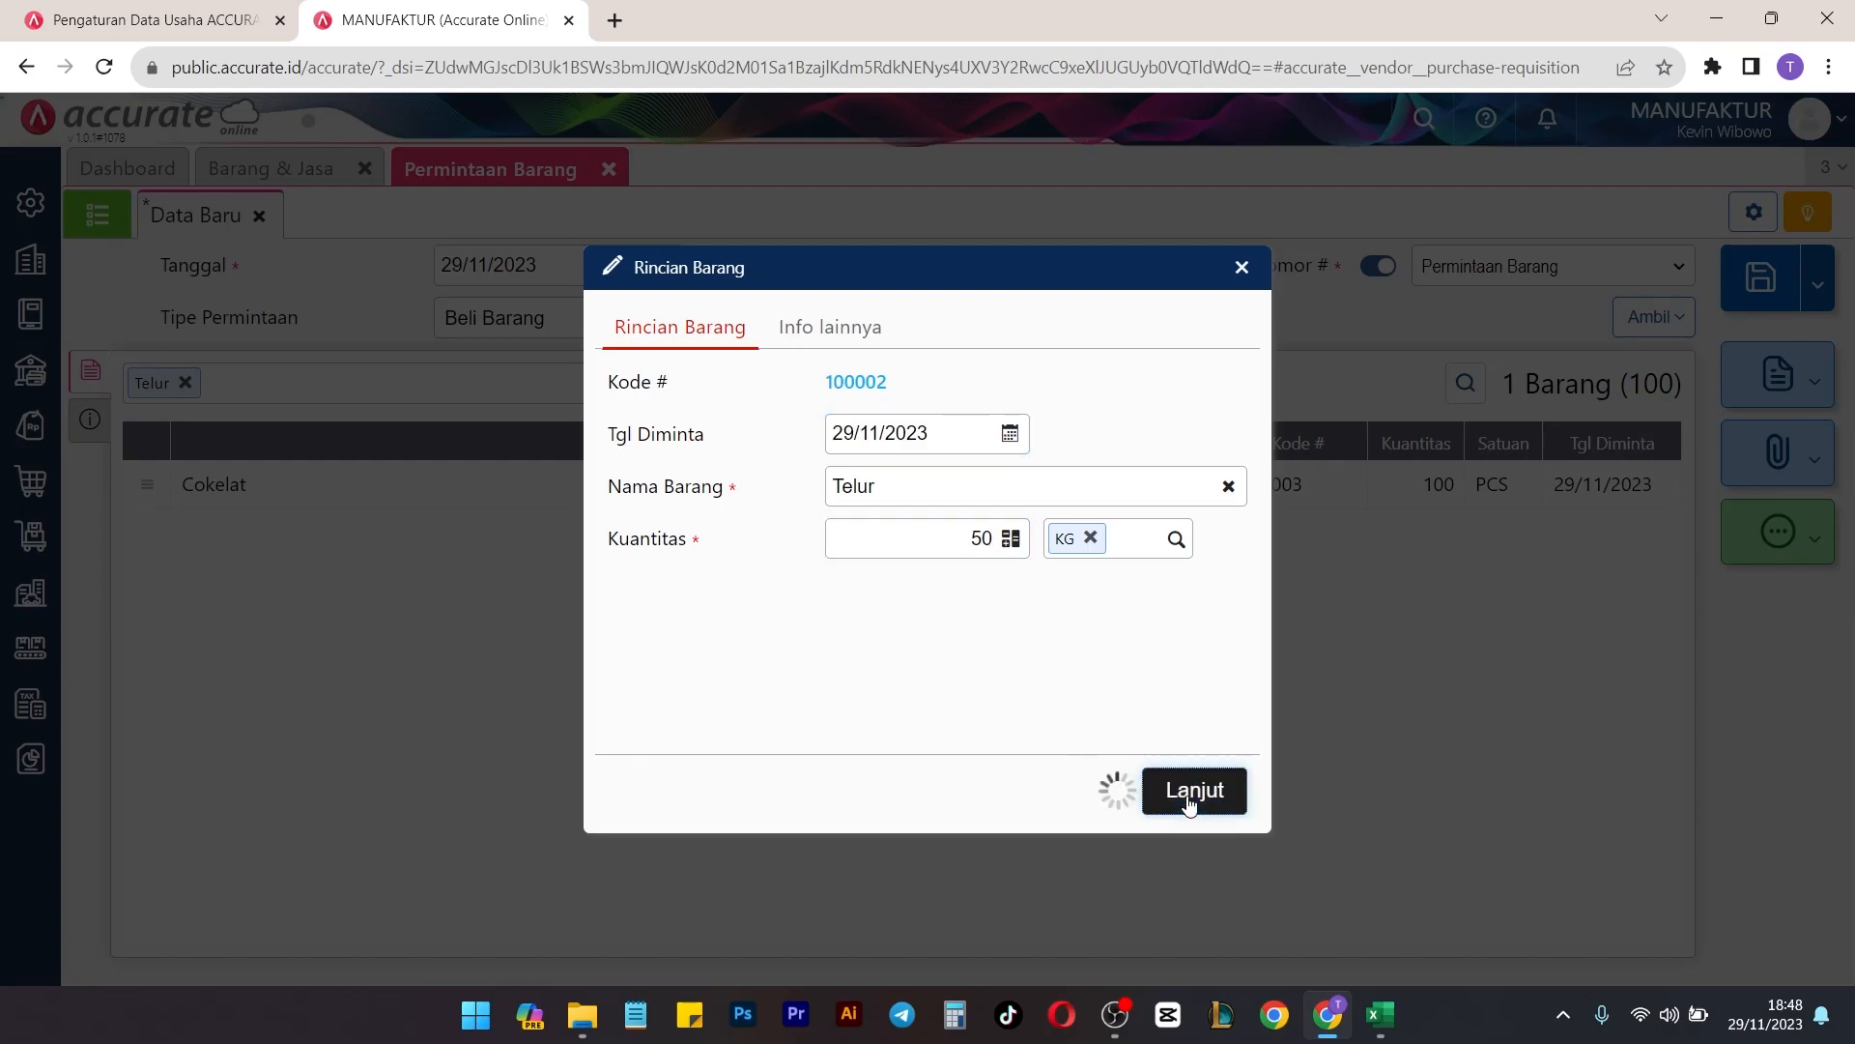
left_click(1191, 805)
Add Tepung to the Permintaan Barang with a quantity of 50 KG and save the request.
left_click(604, 385)
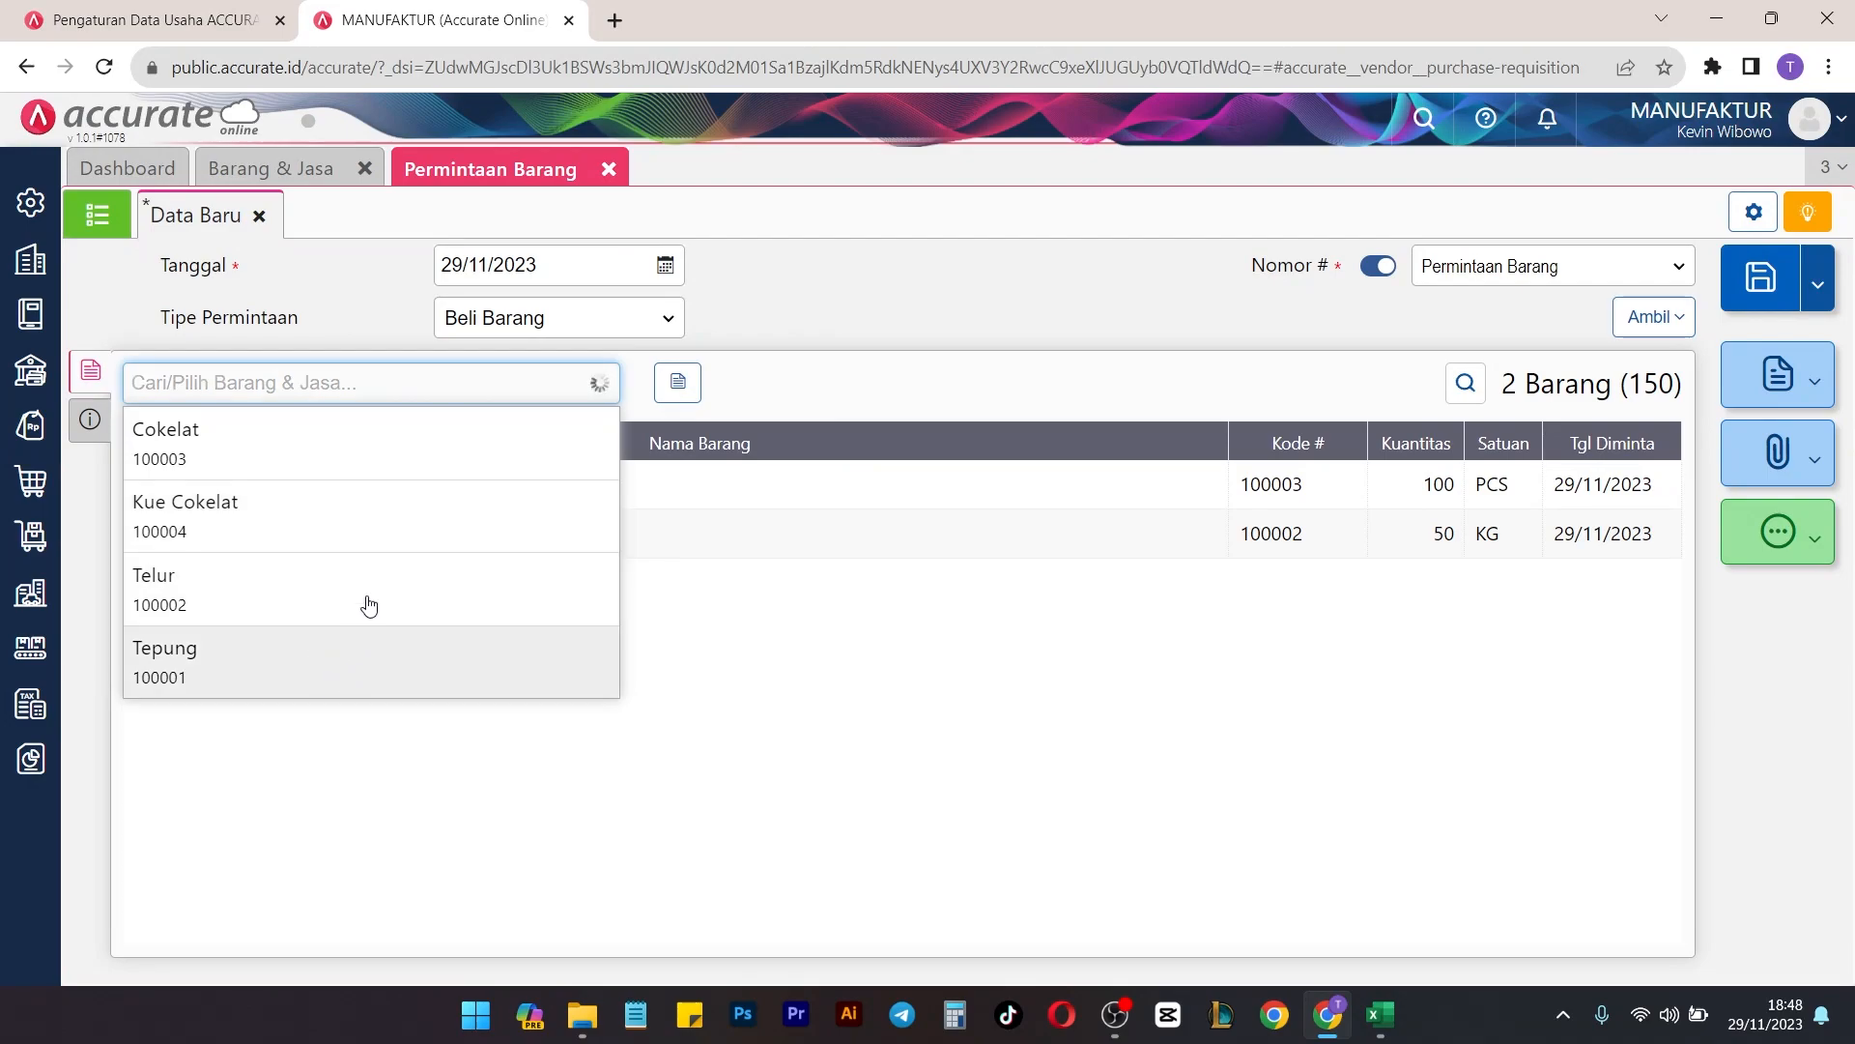
left_click(329, 679)
left_click(969, 544)
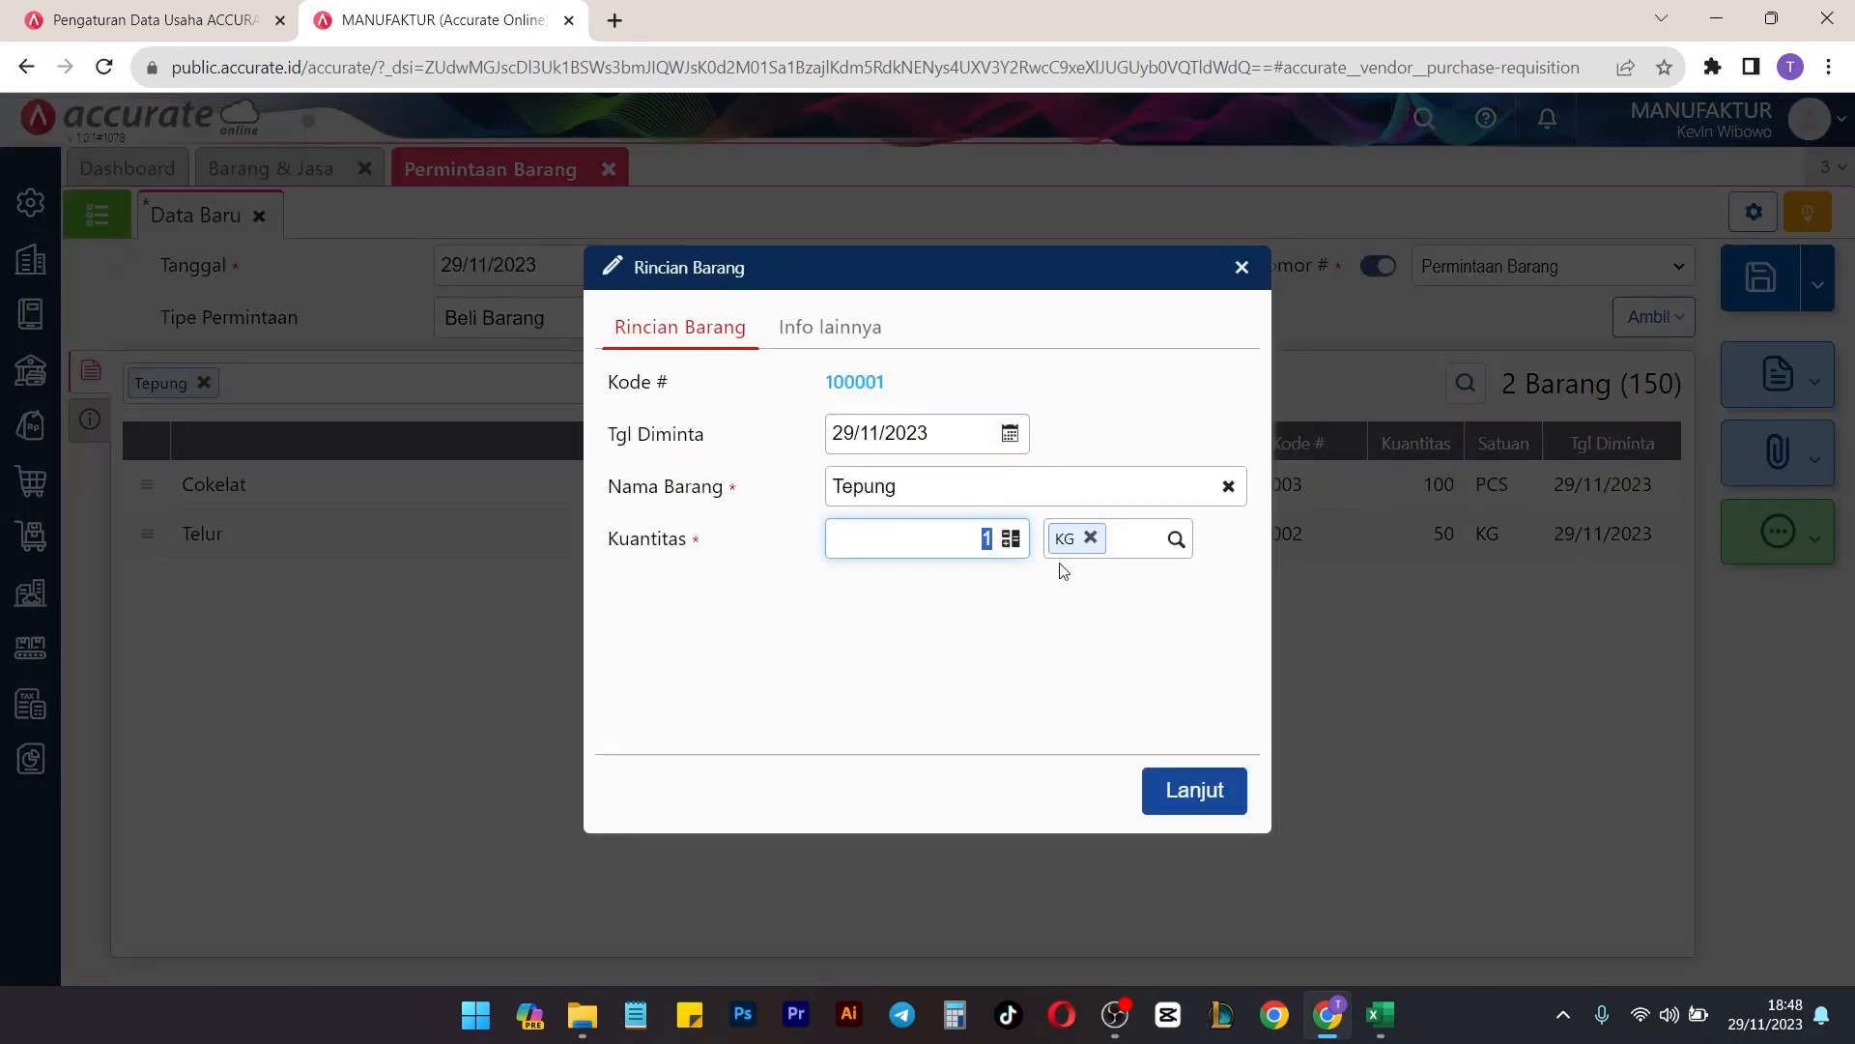
type("50")
left_click(1204, 808)
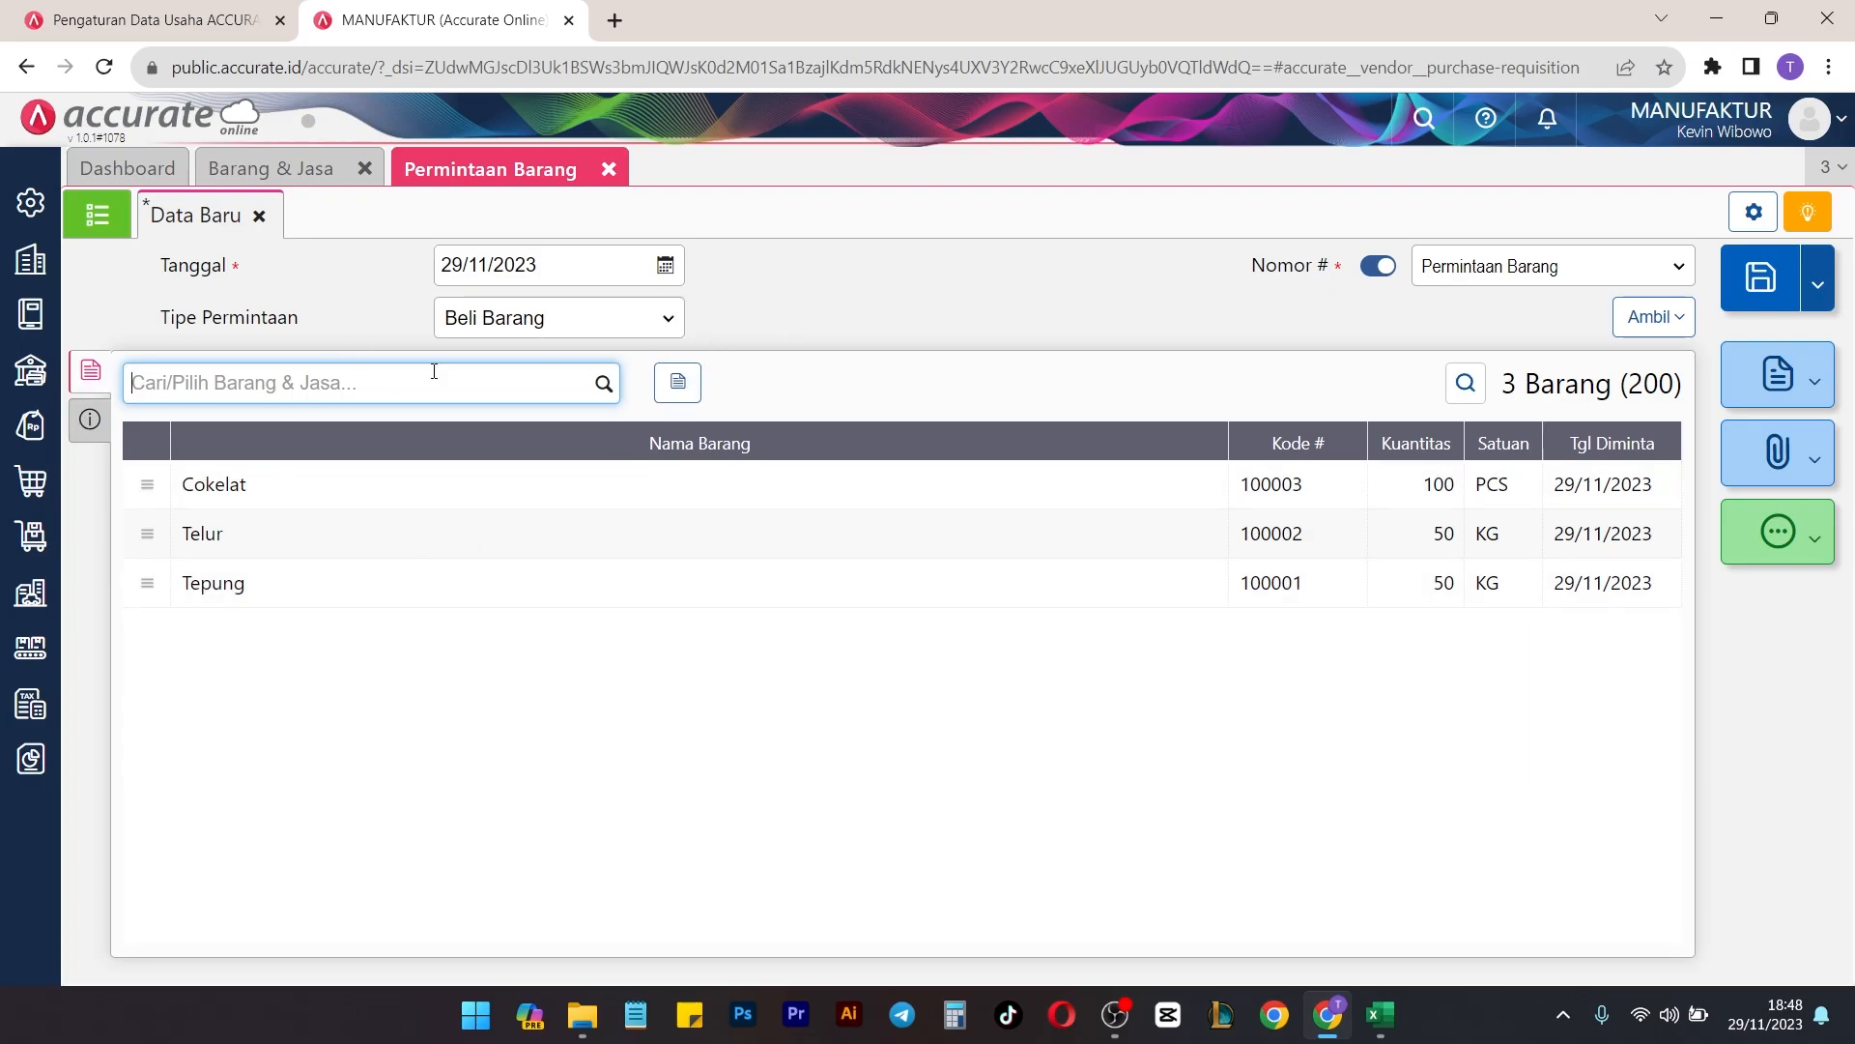
key("ctrl+s")
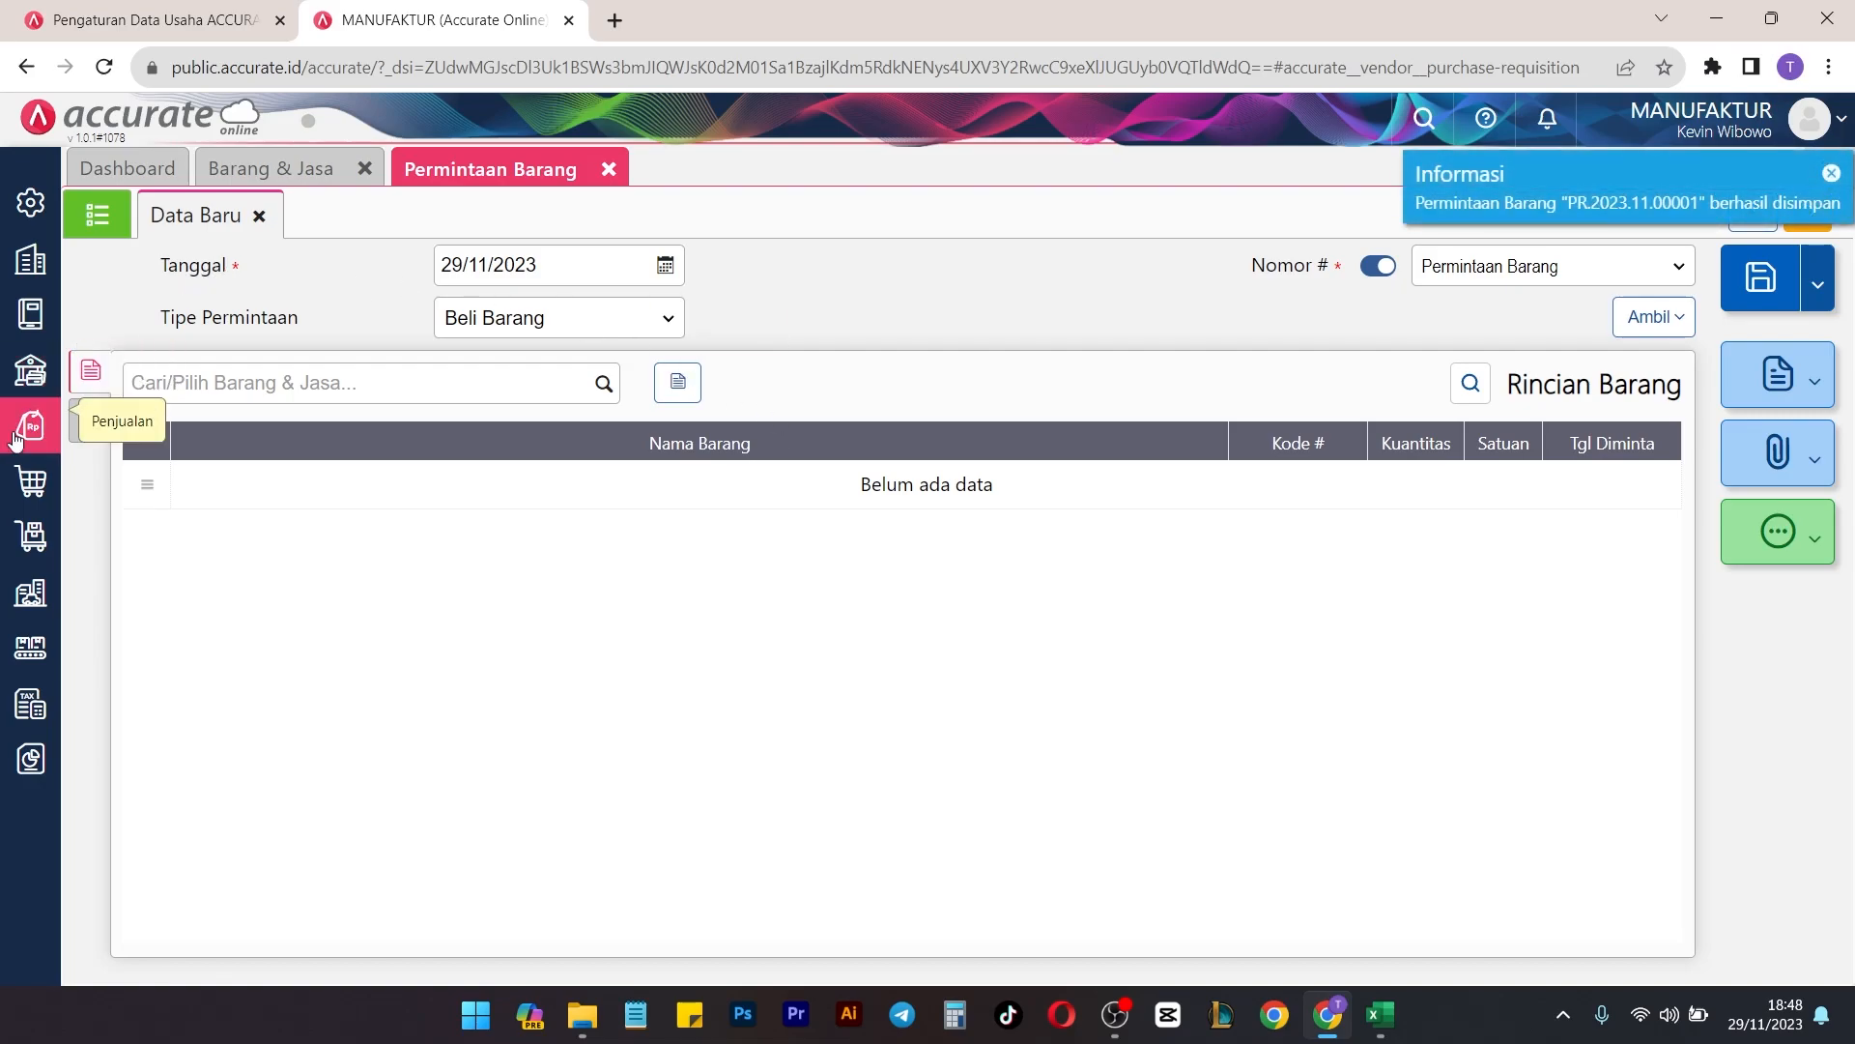
Open a new Pesanan Pembelian from the Pembelian module and create Pemasok A as its new supplier.
left_click(5, 481)
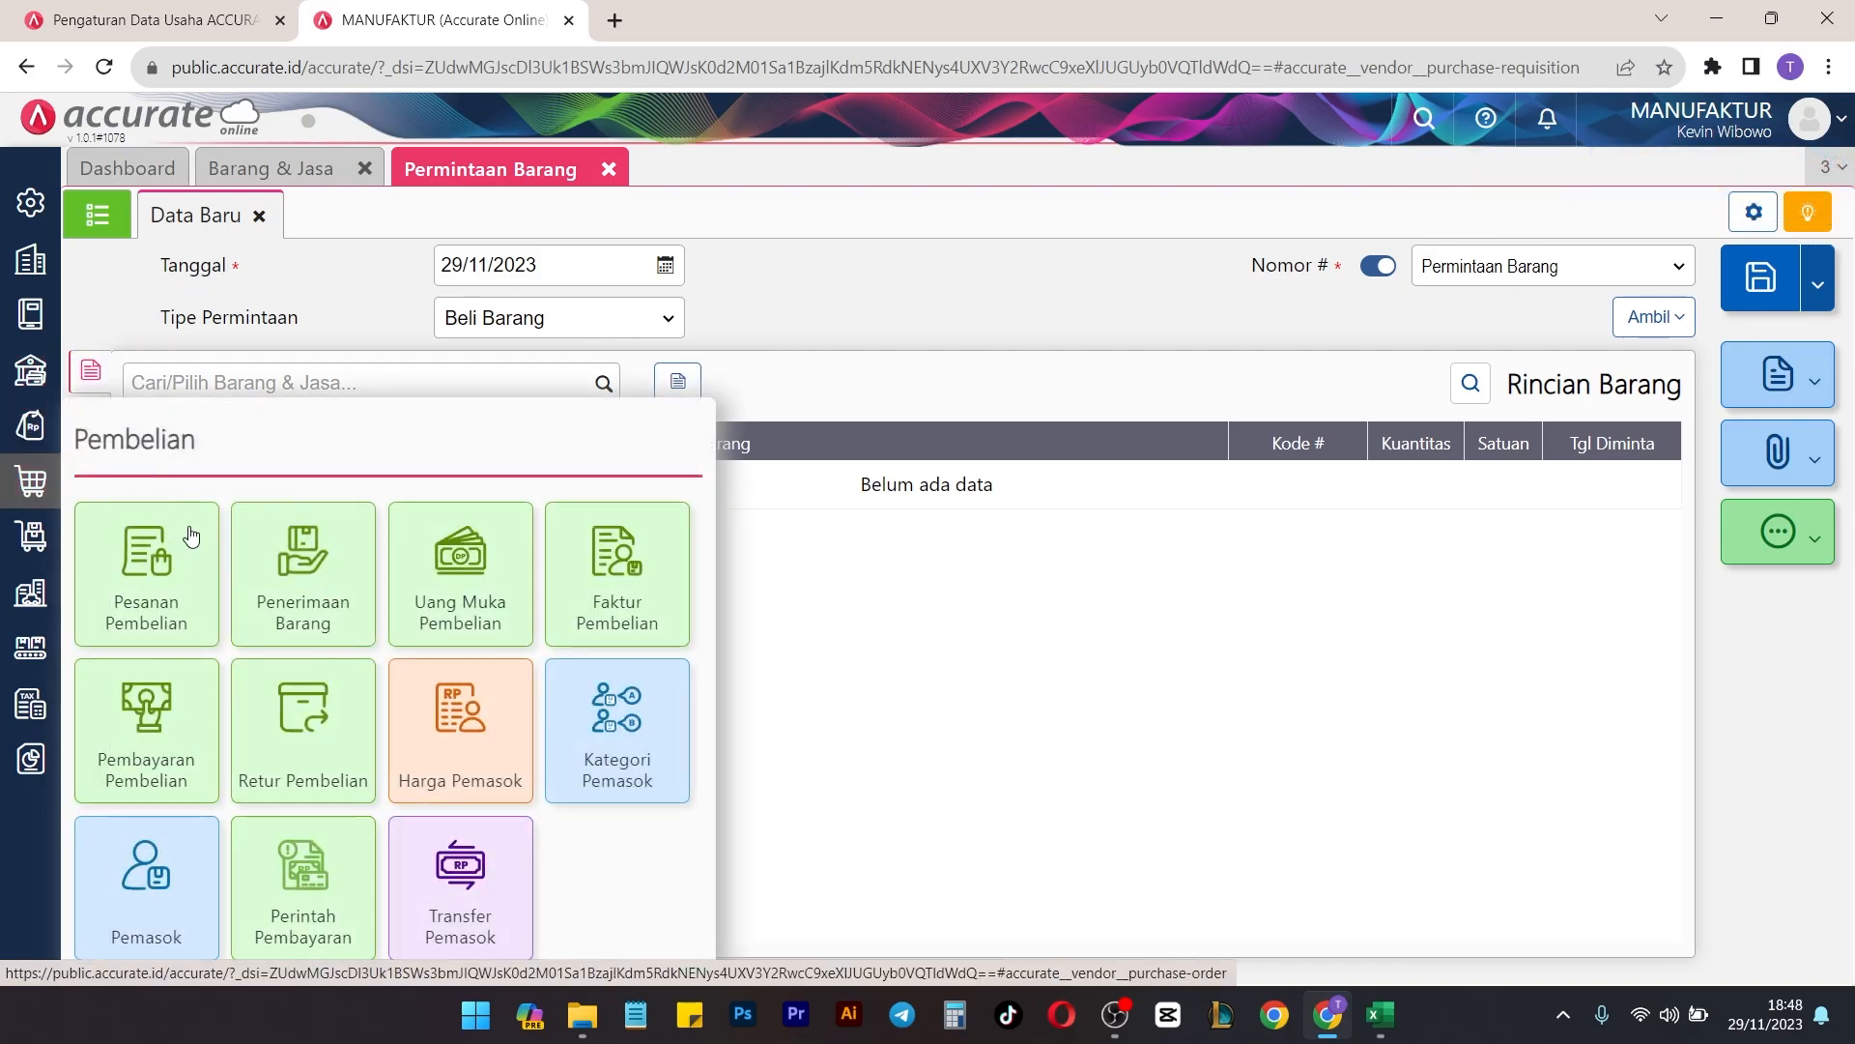
left_click(172, 626)
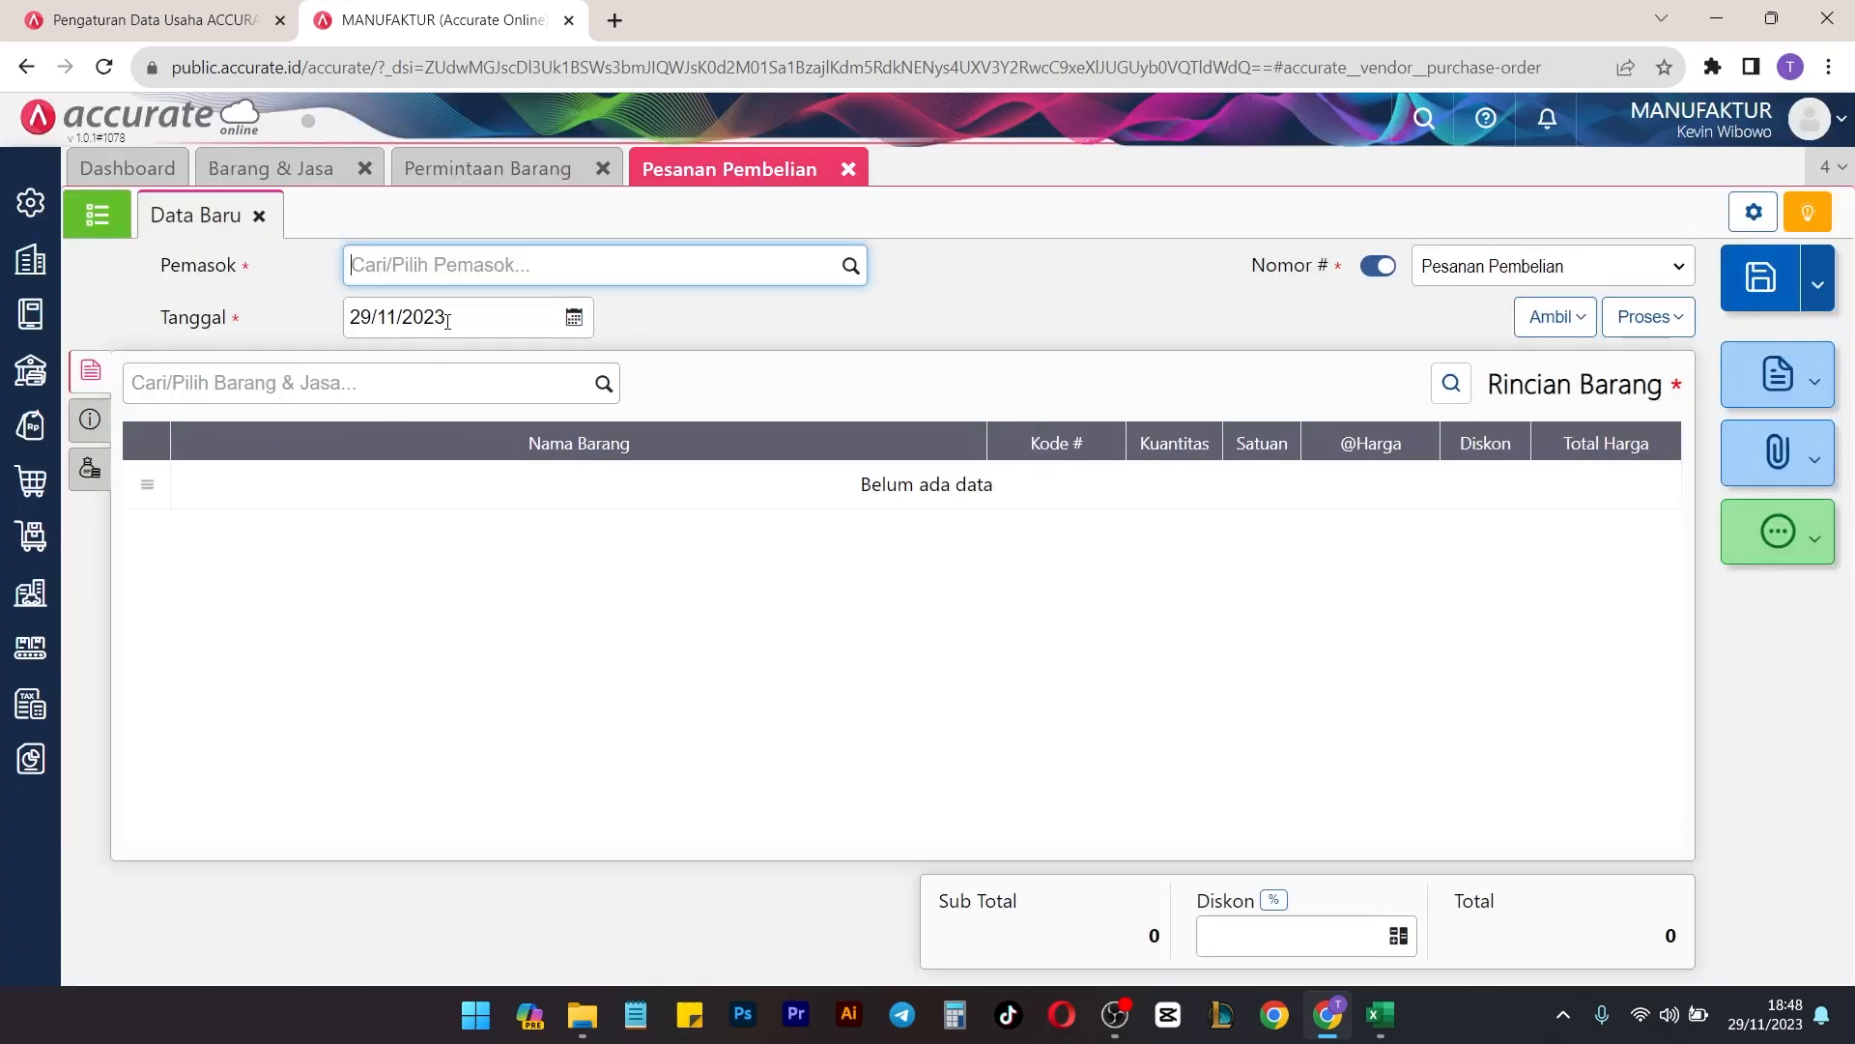
left_click_drag(158, 268, 302, 285)
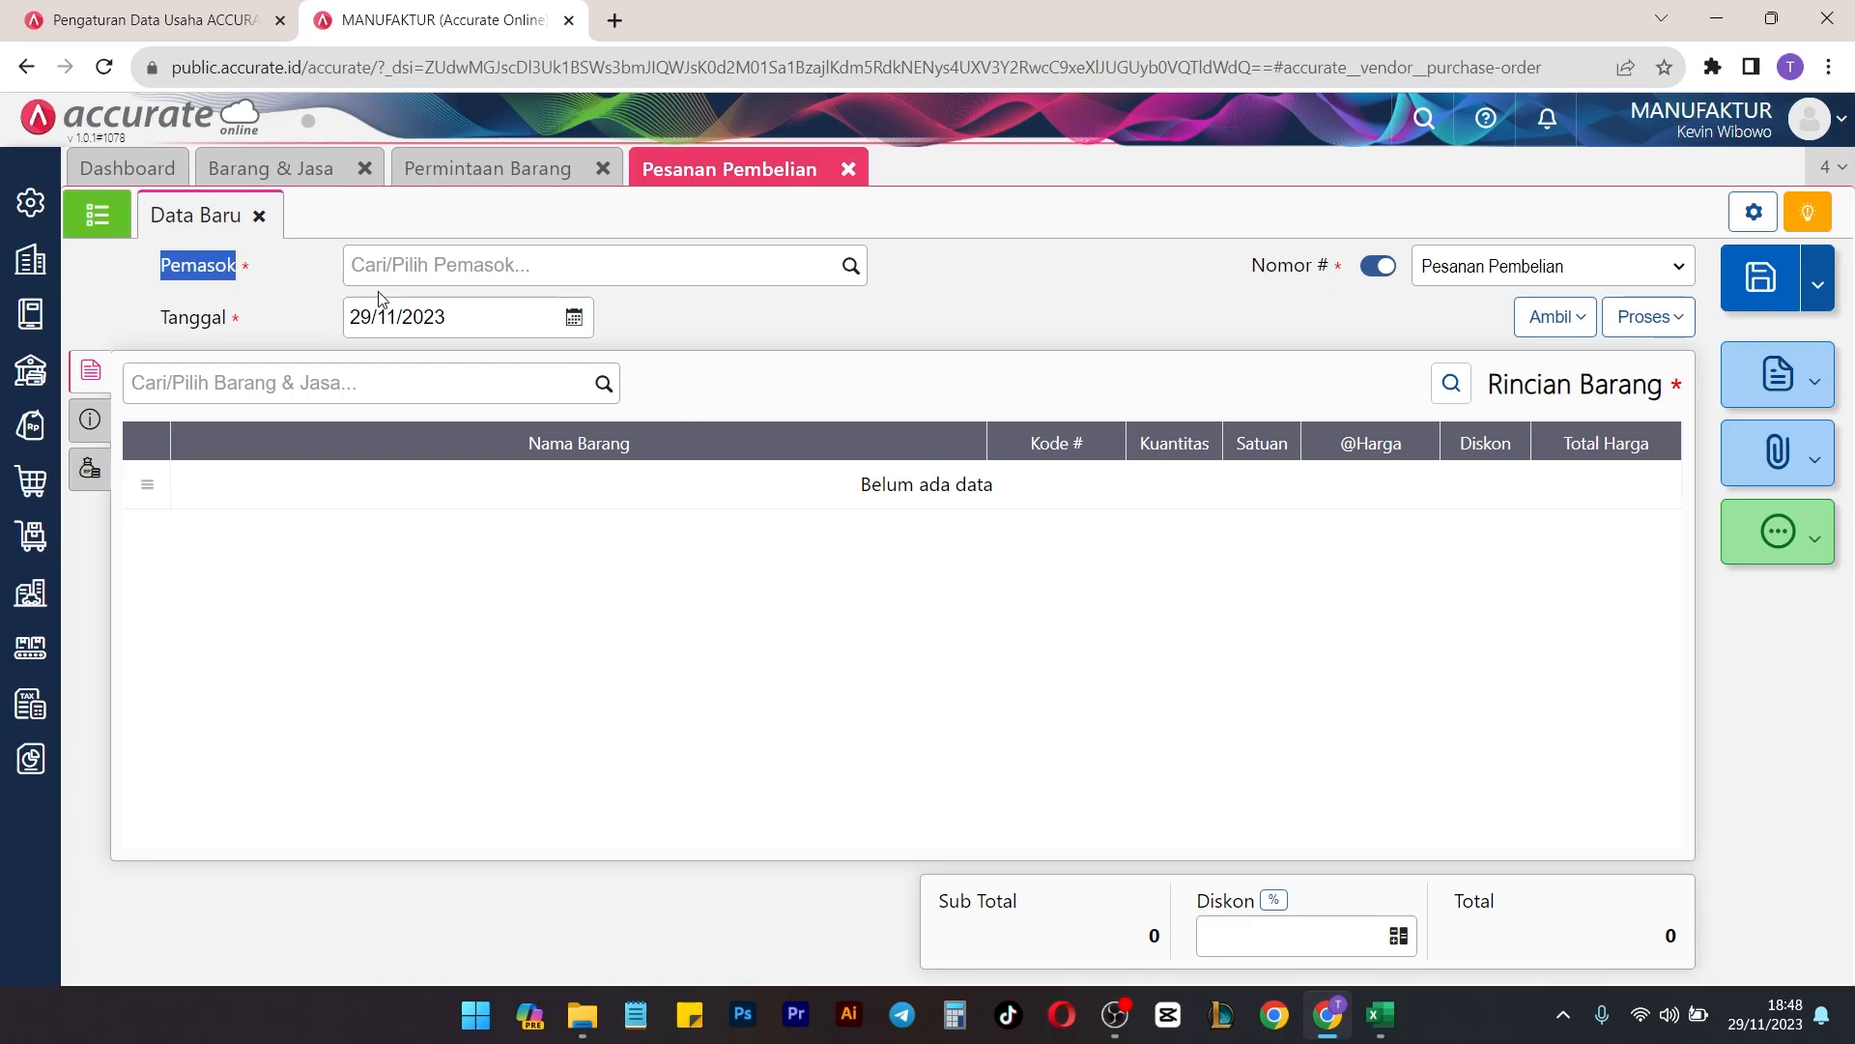
left_click(744, 271)
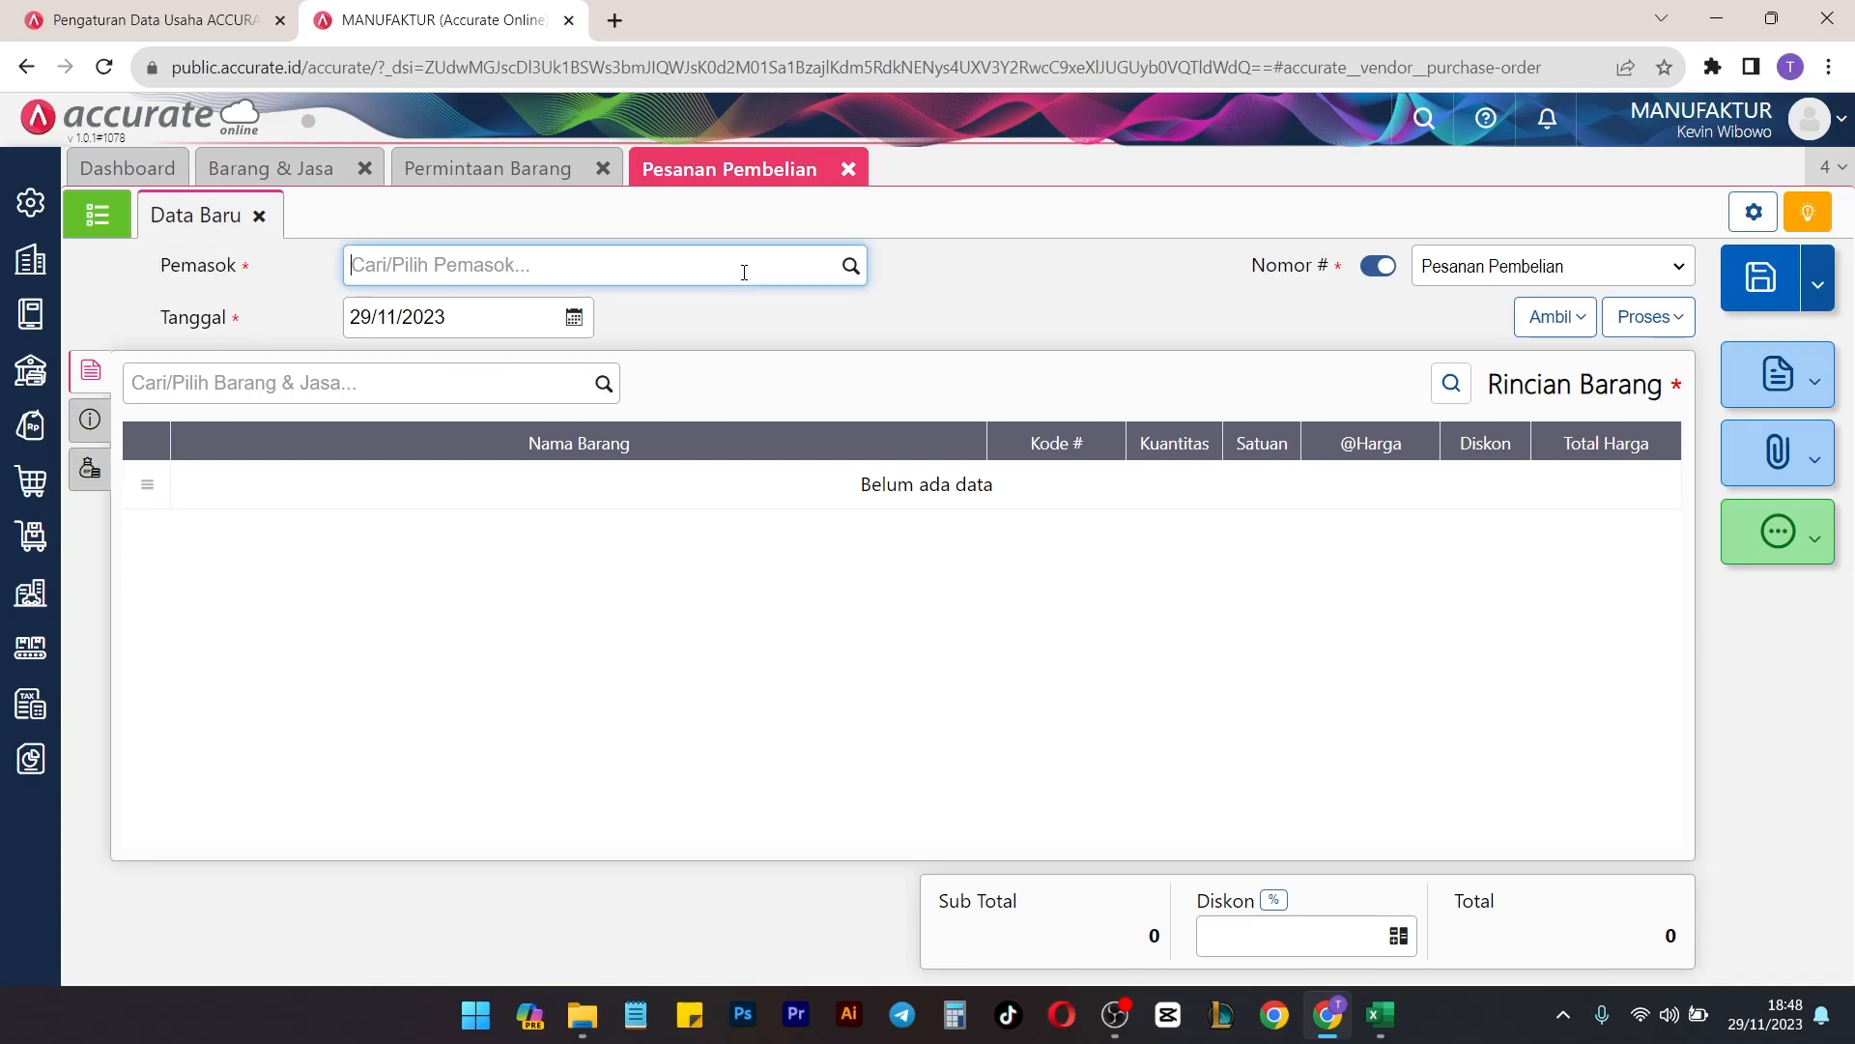
left_click(607, 254)
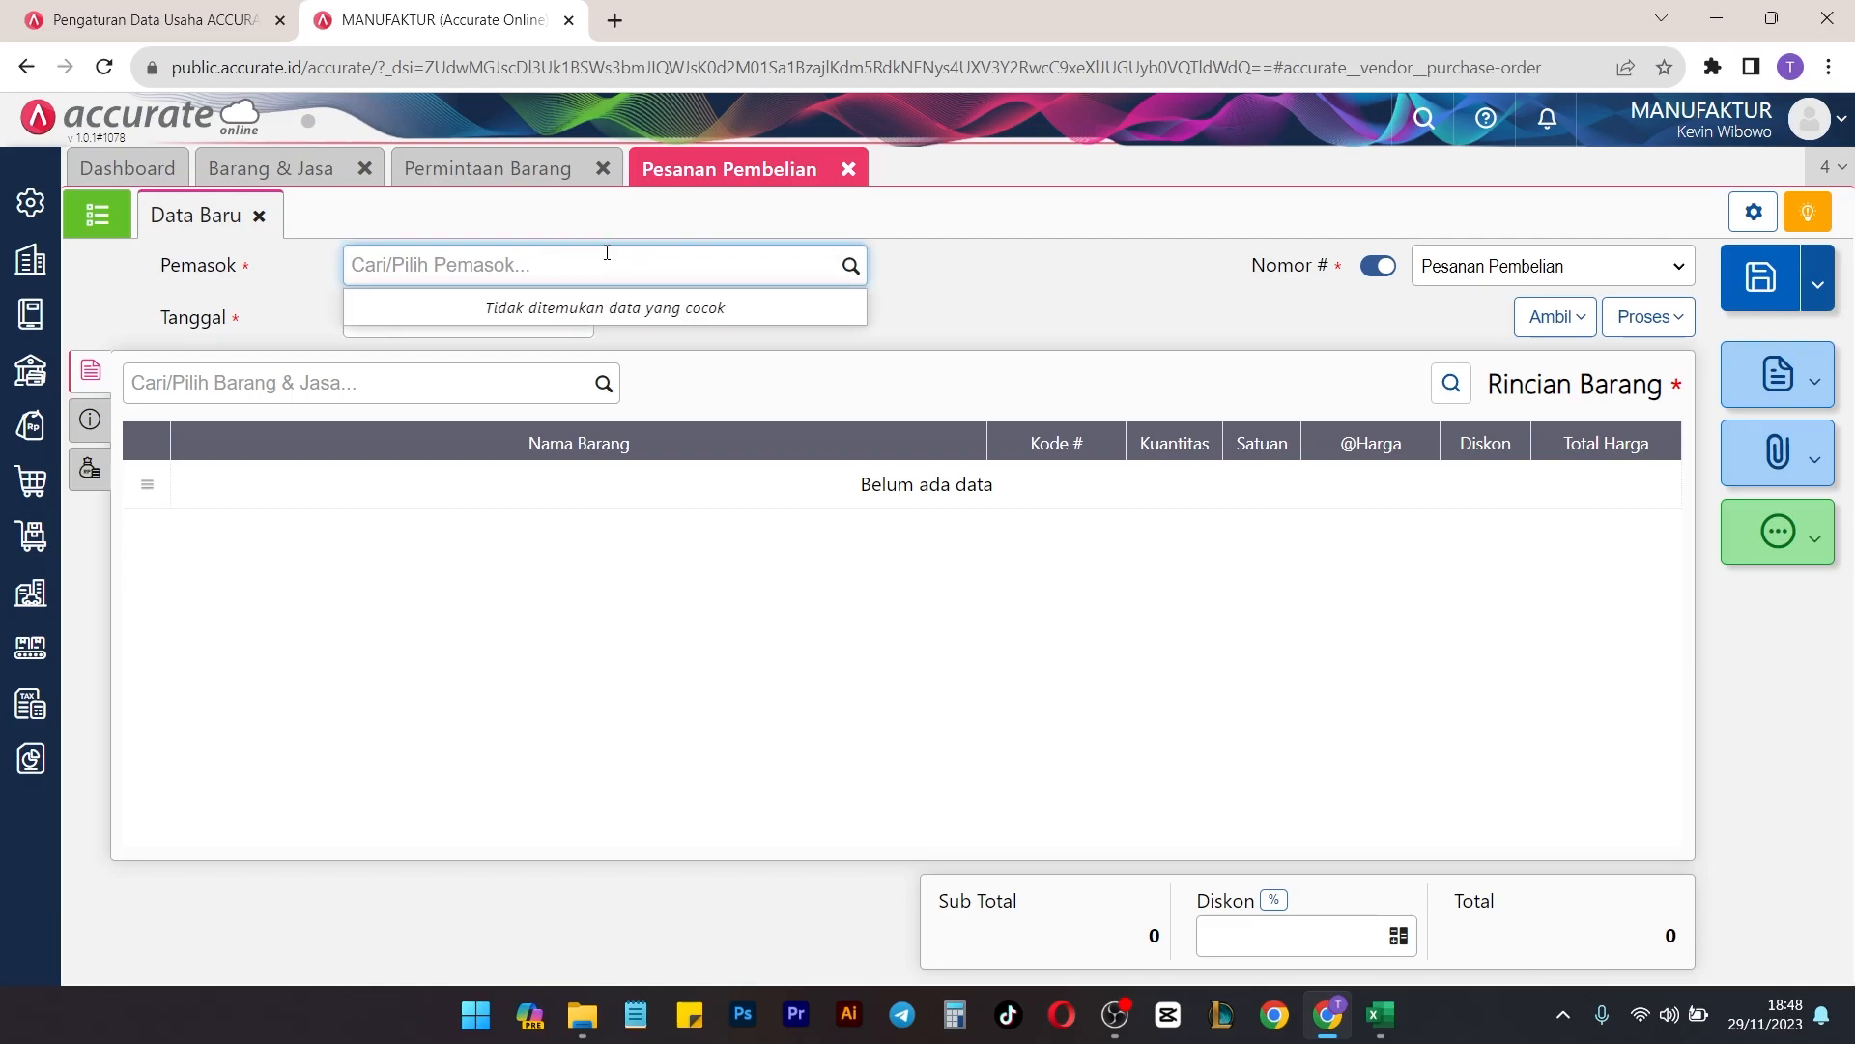
type("Pemasok A")
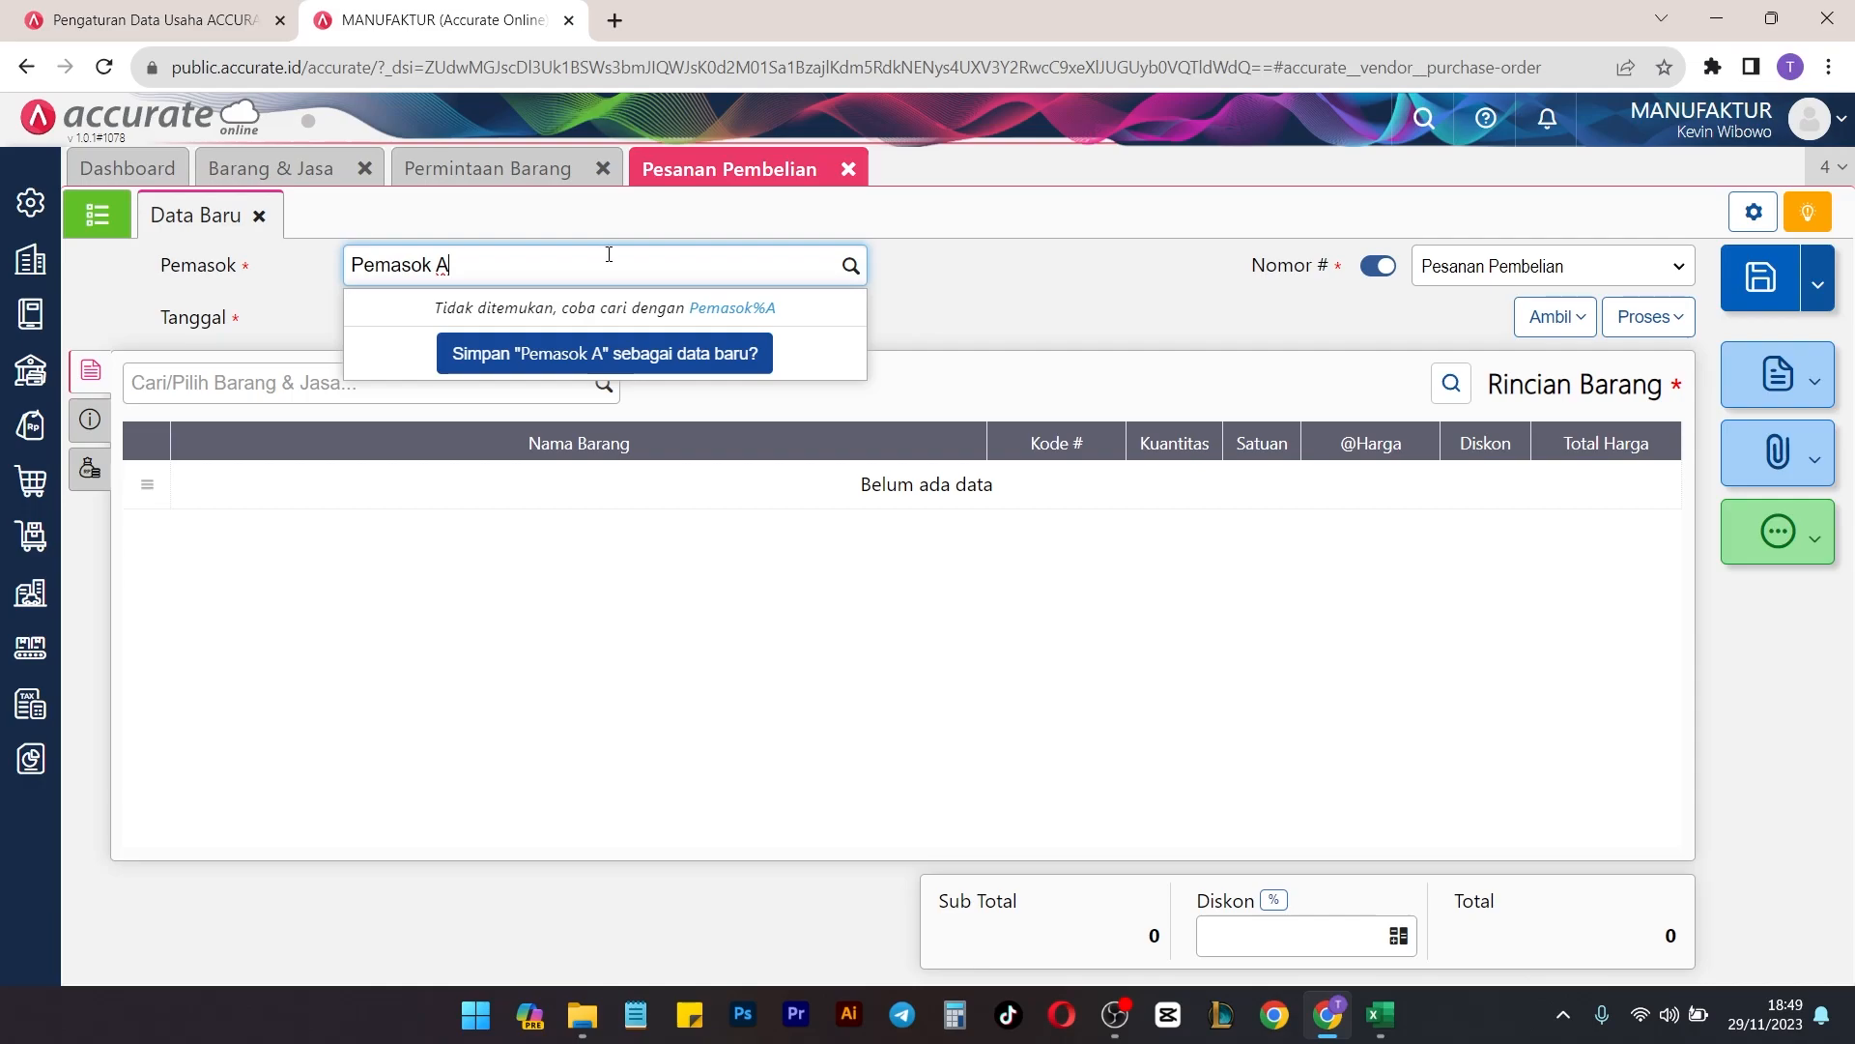
left_click(608, 356)
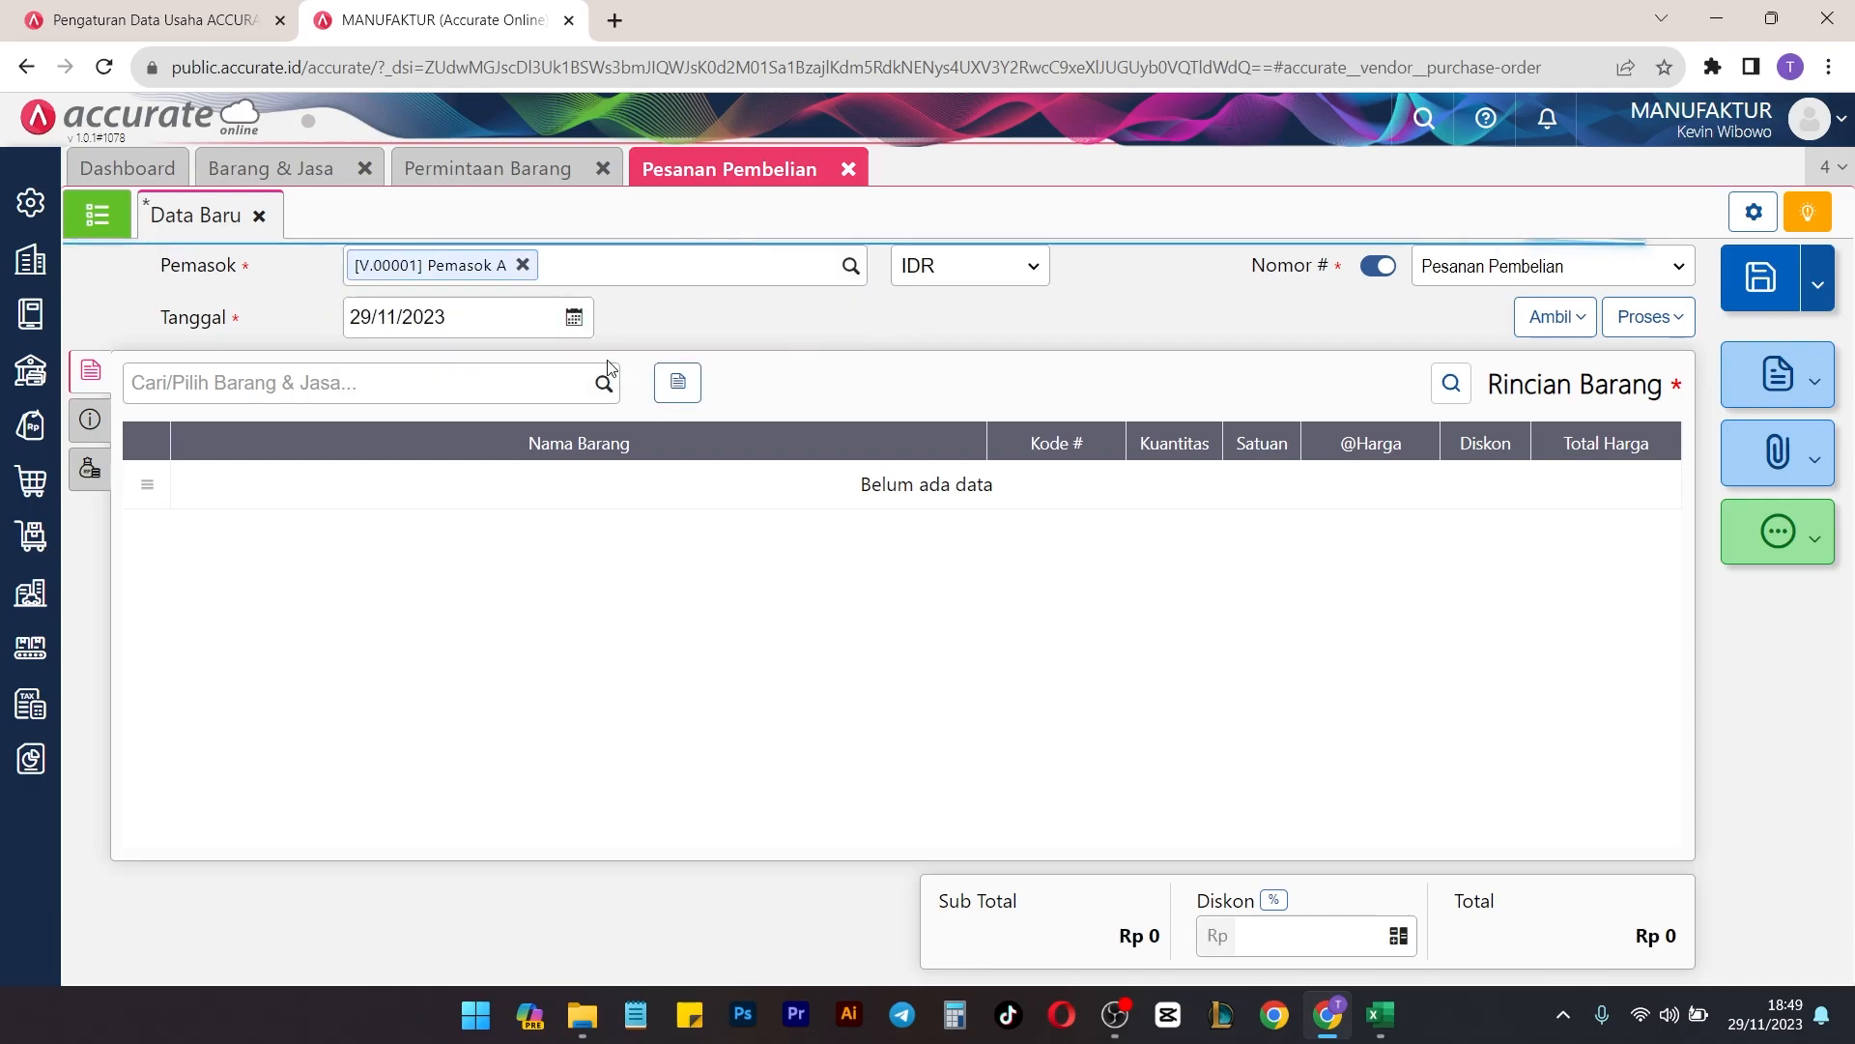
Copy all three raw-material items from the saved Permintaan Barang into the Pesanan Pembelian.
left_click(604, 382)
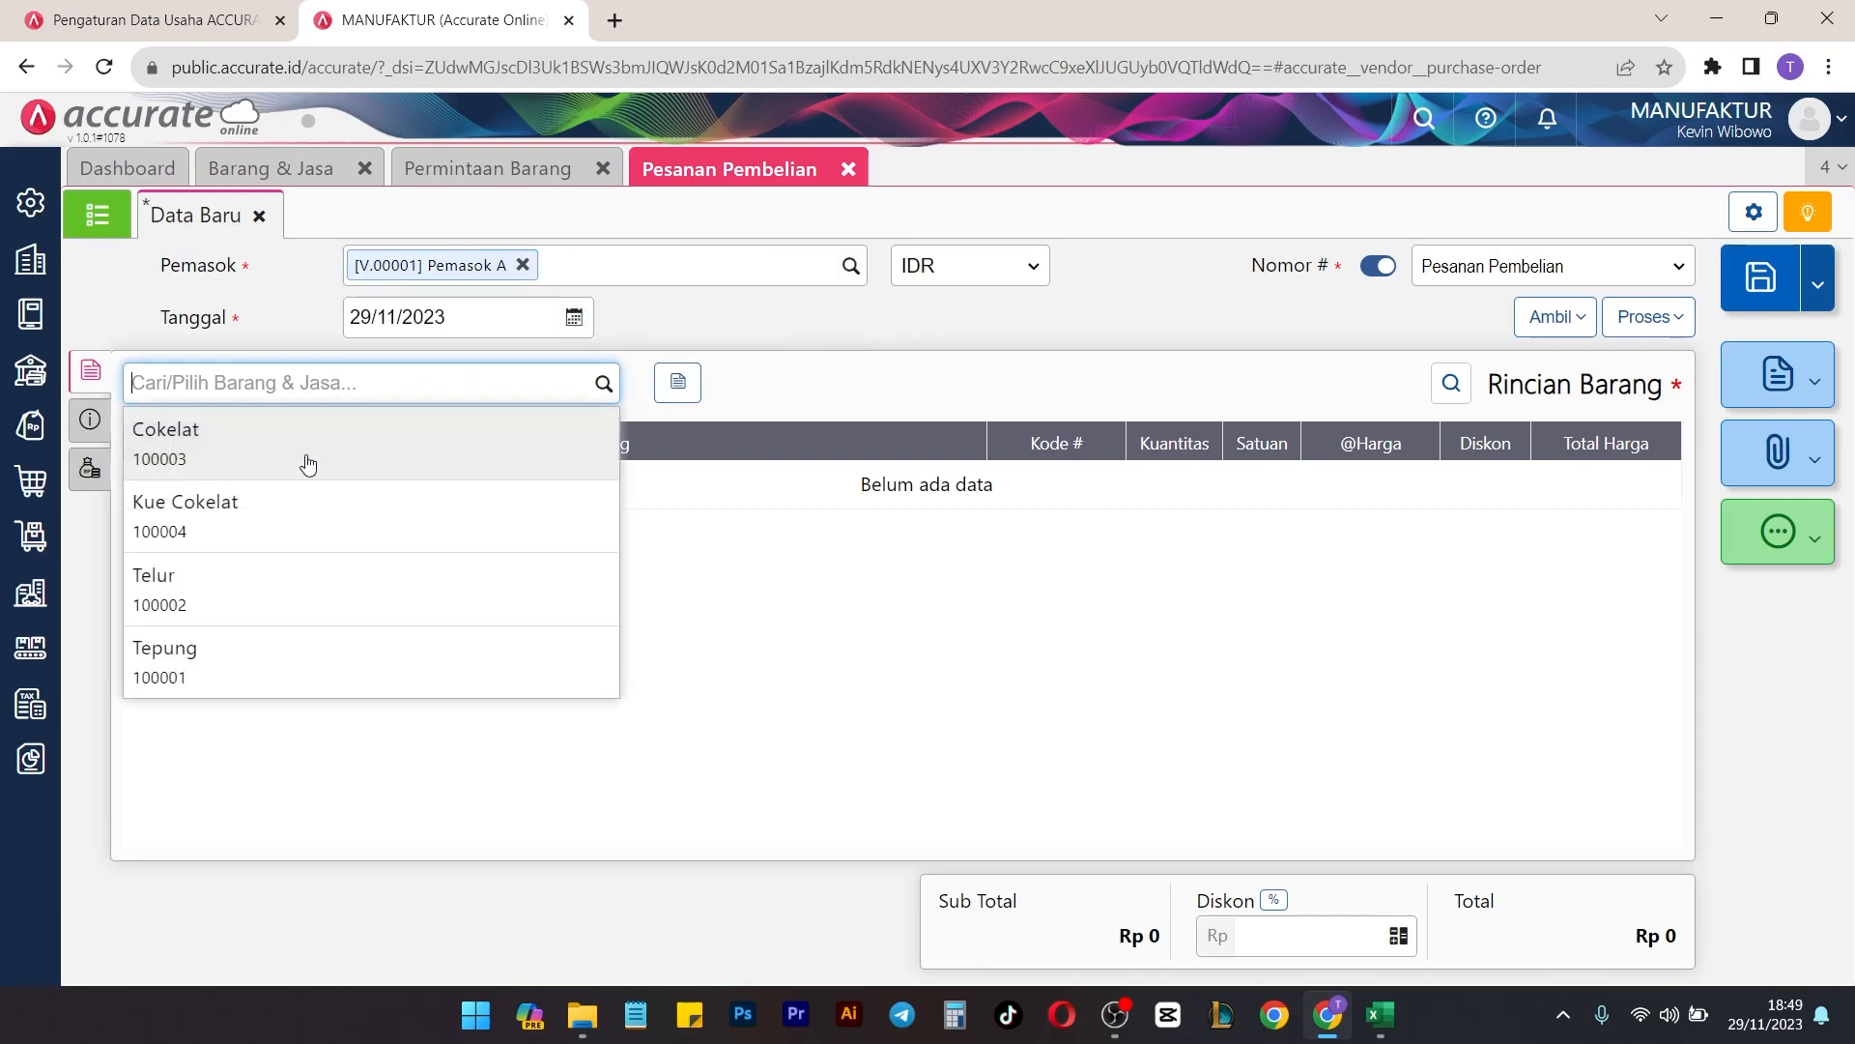
left_click(1227, 360)
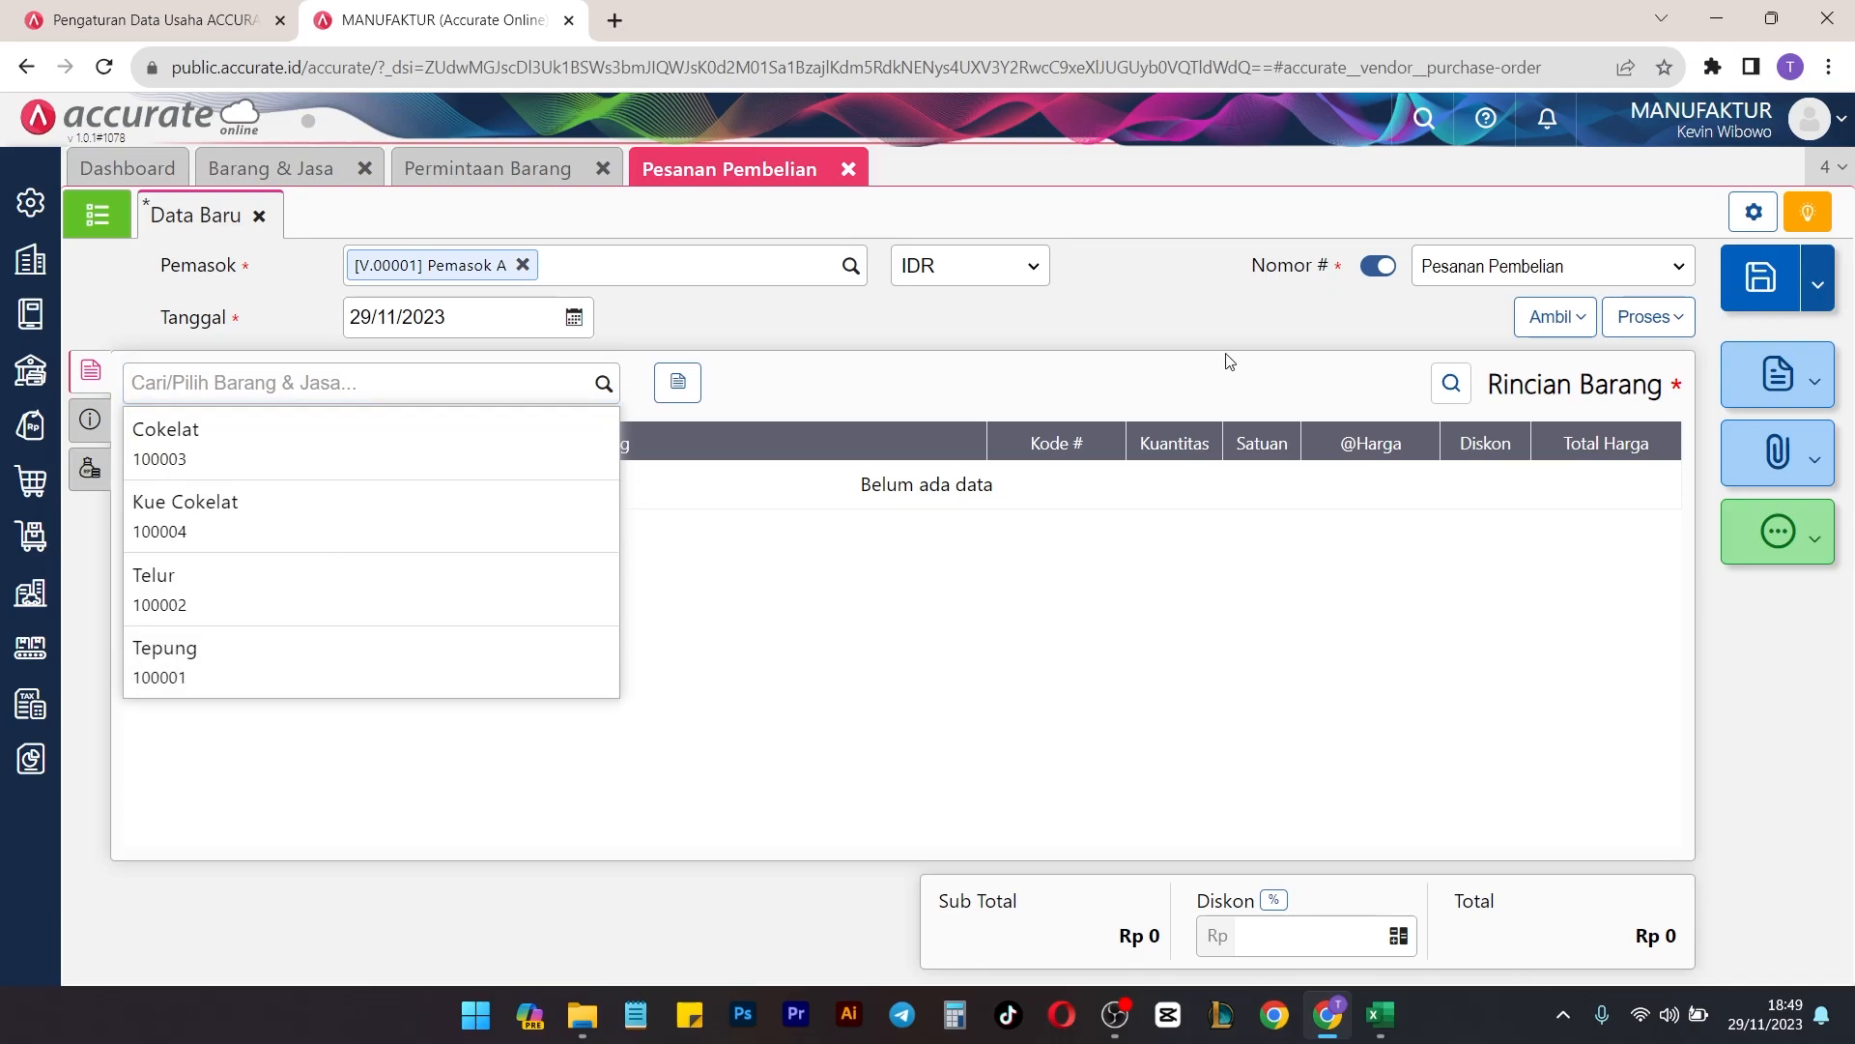
left_click(1579, 329)
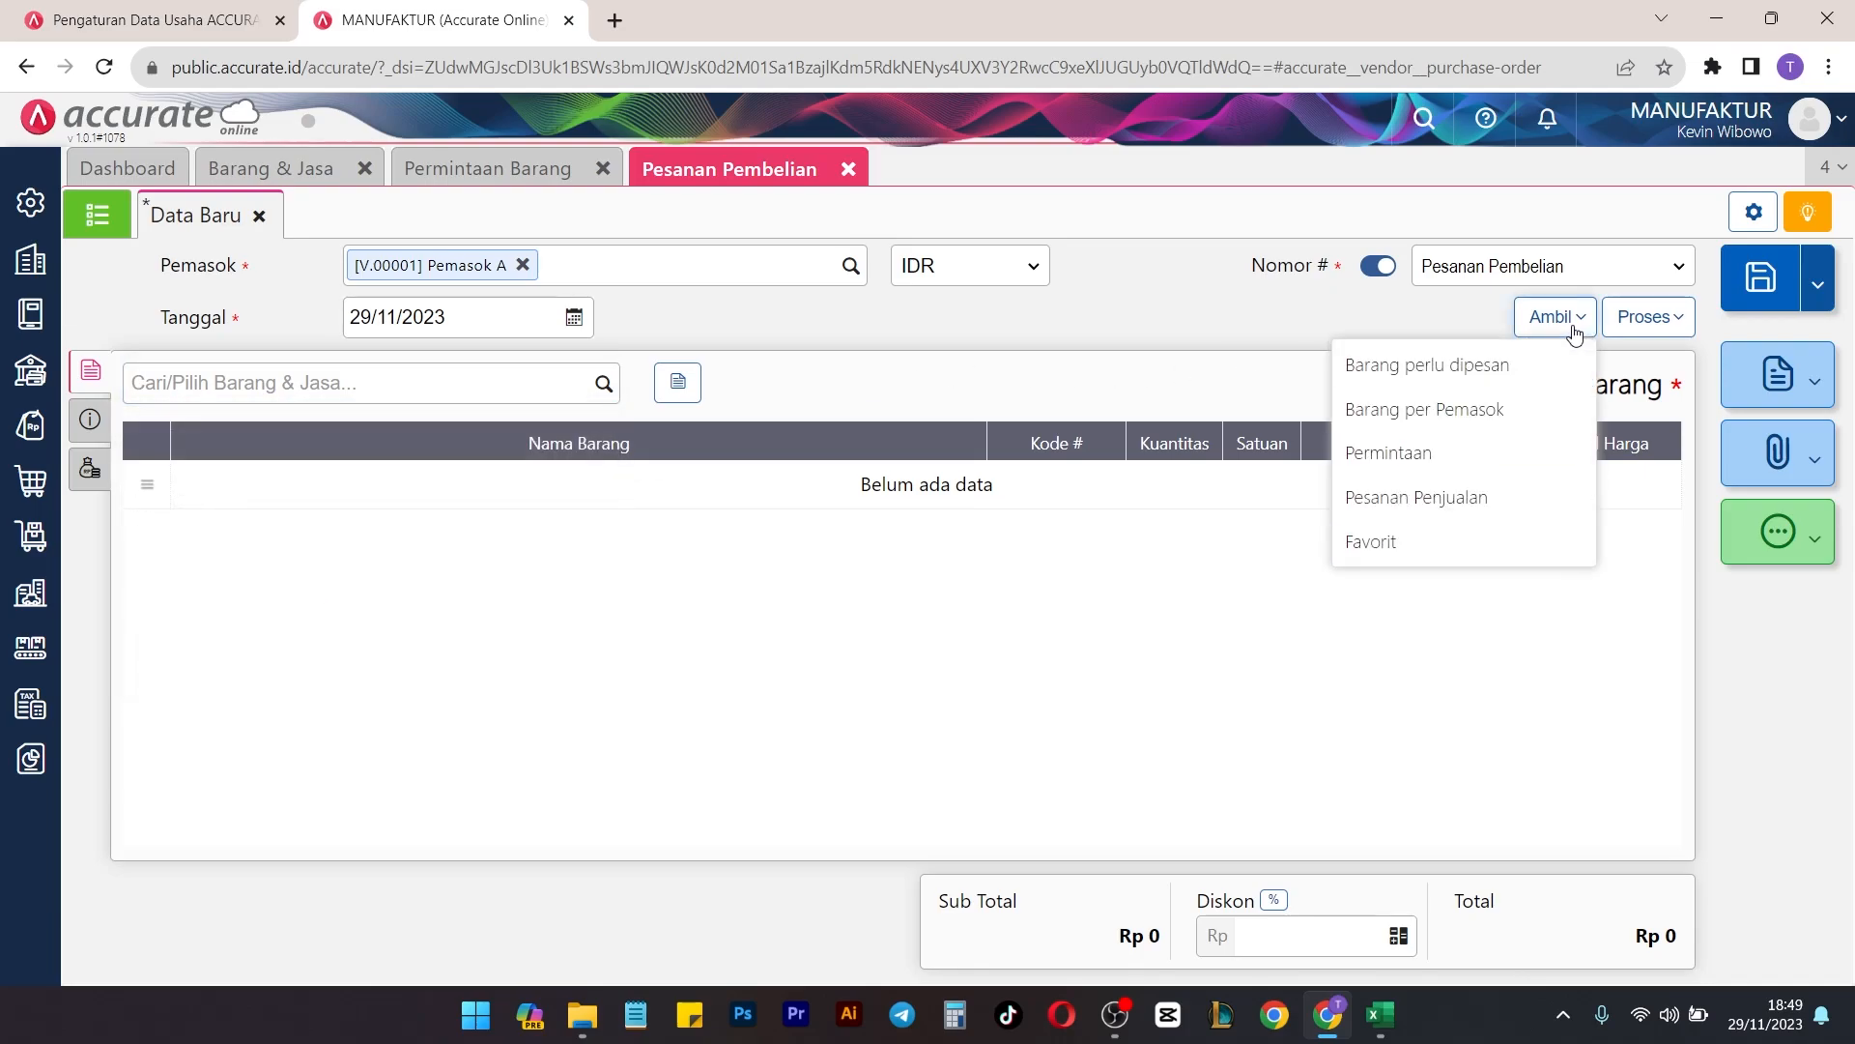
left_click(1410, 460)
left_click(993, 369)
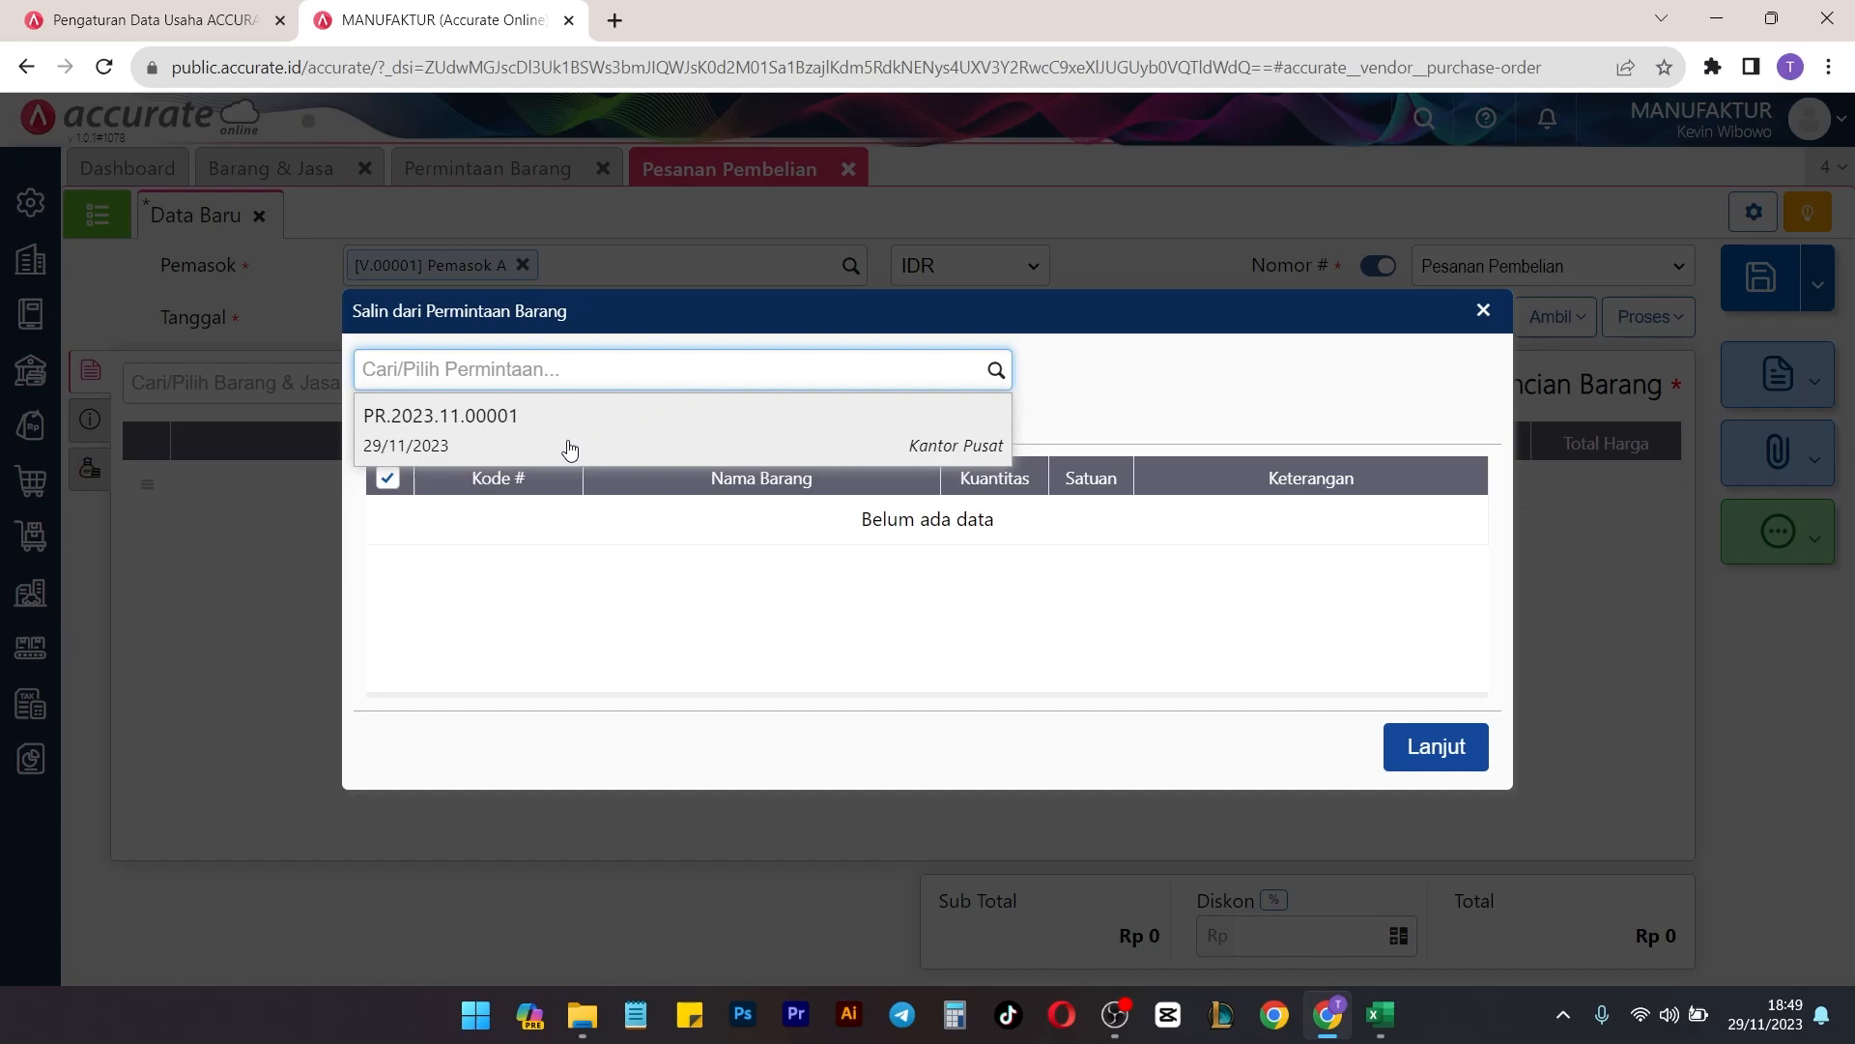
left_click(516, 454)
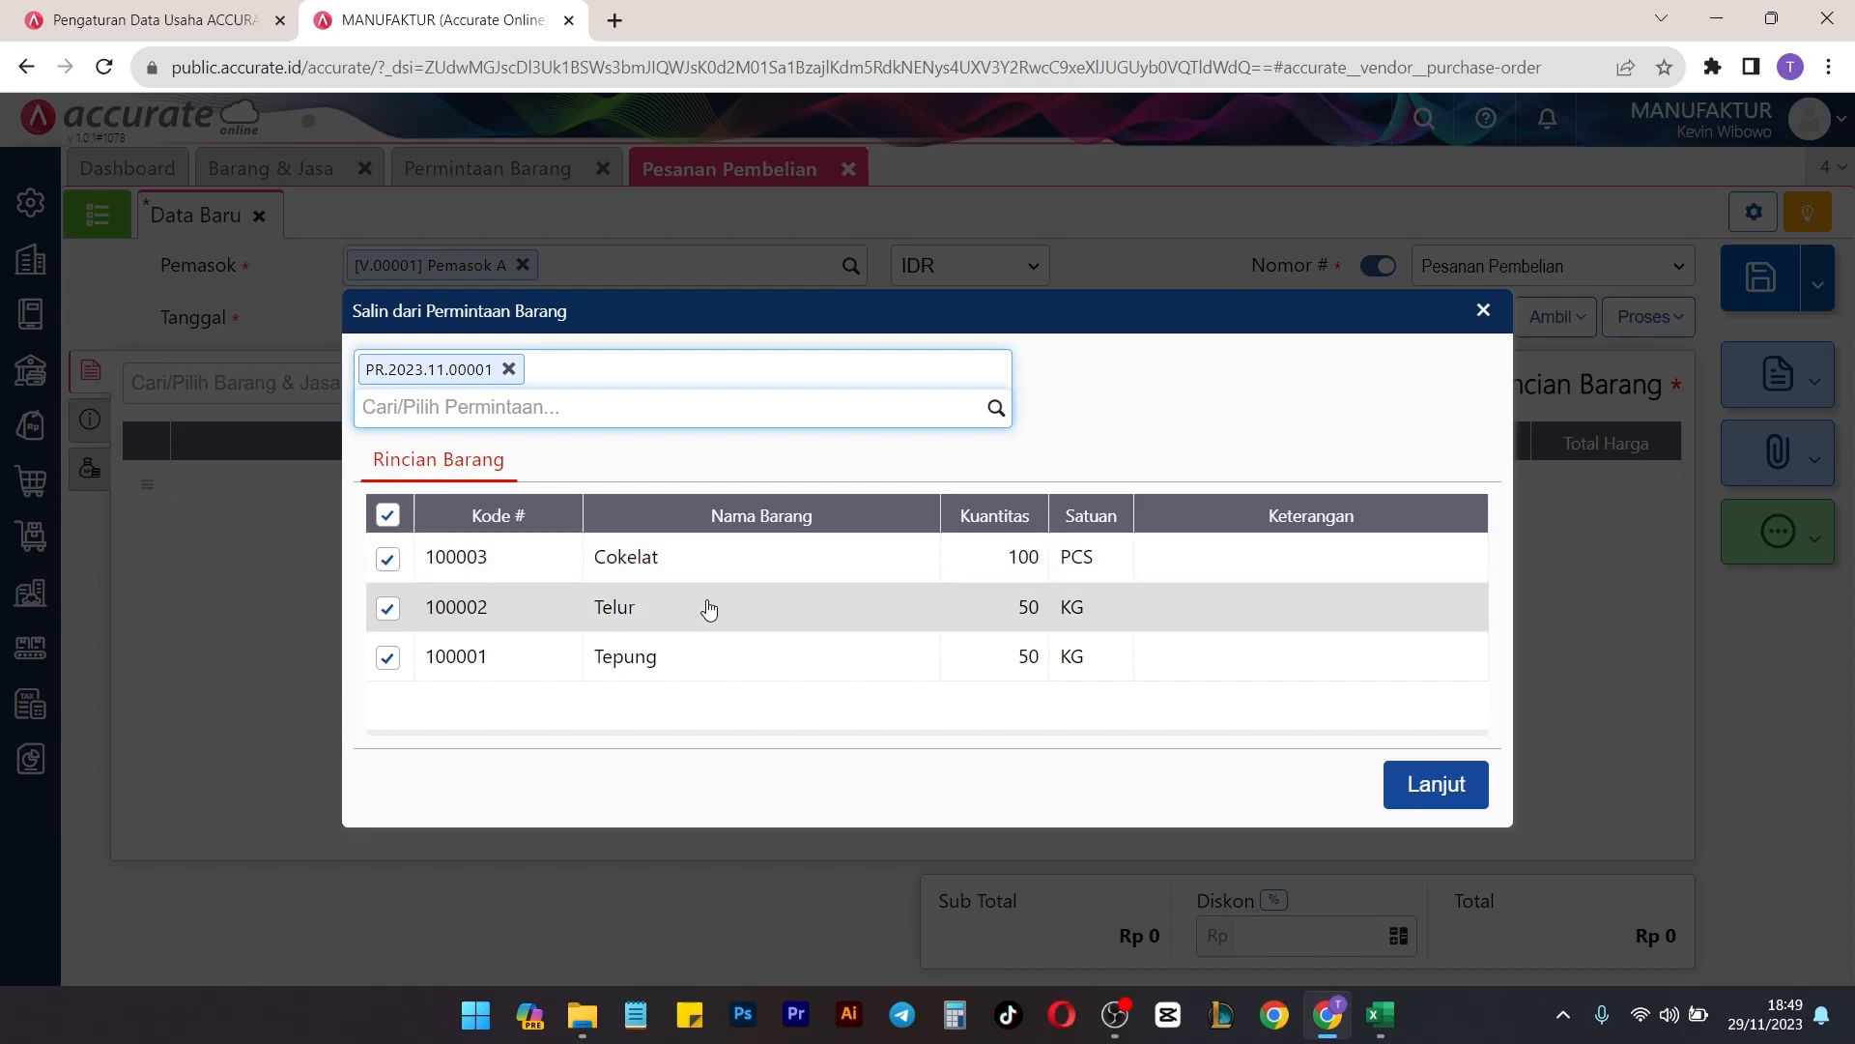
left_click(1456, 788)
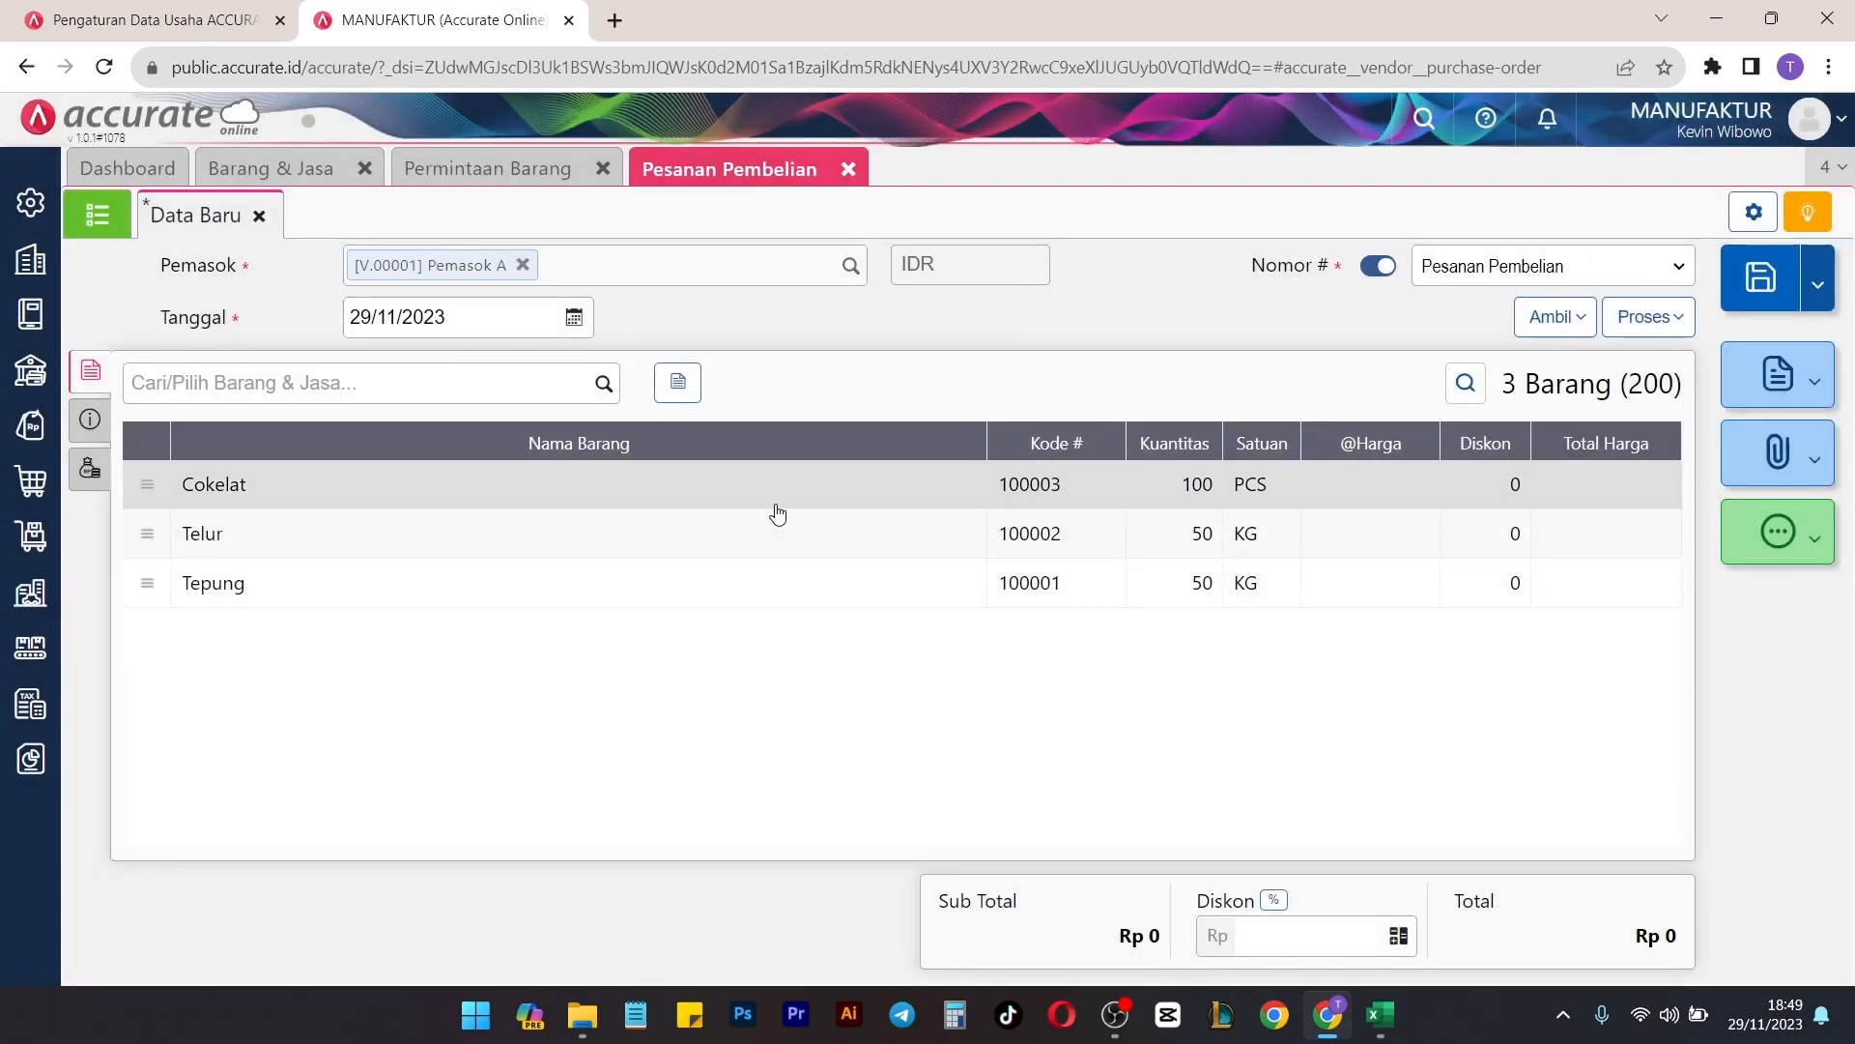
Set the unit price of Cokelat in the Pesanan Pembelian to Rp 10.000.
left_click(778, 510)
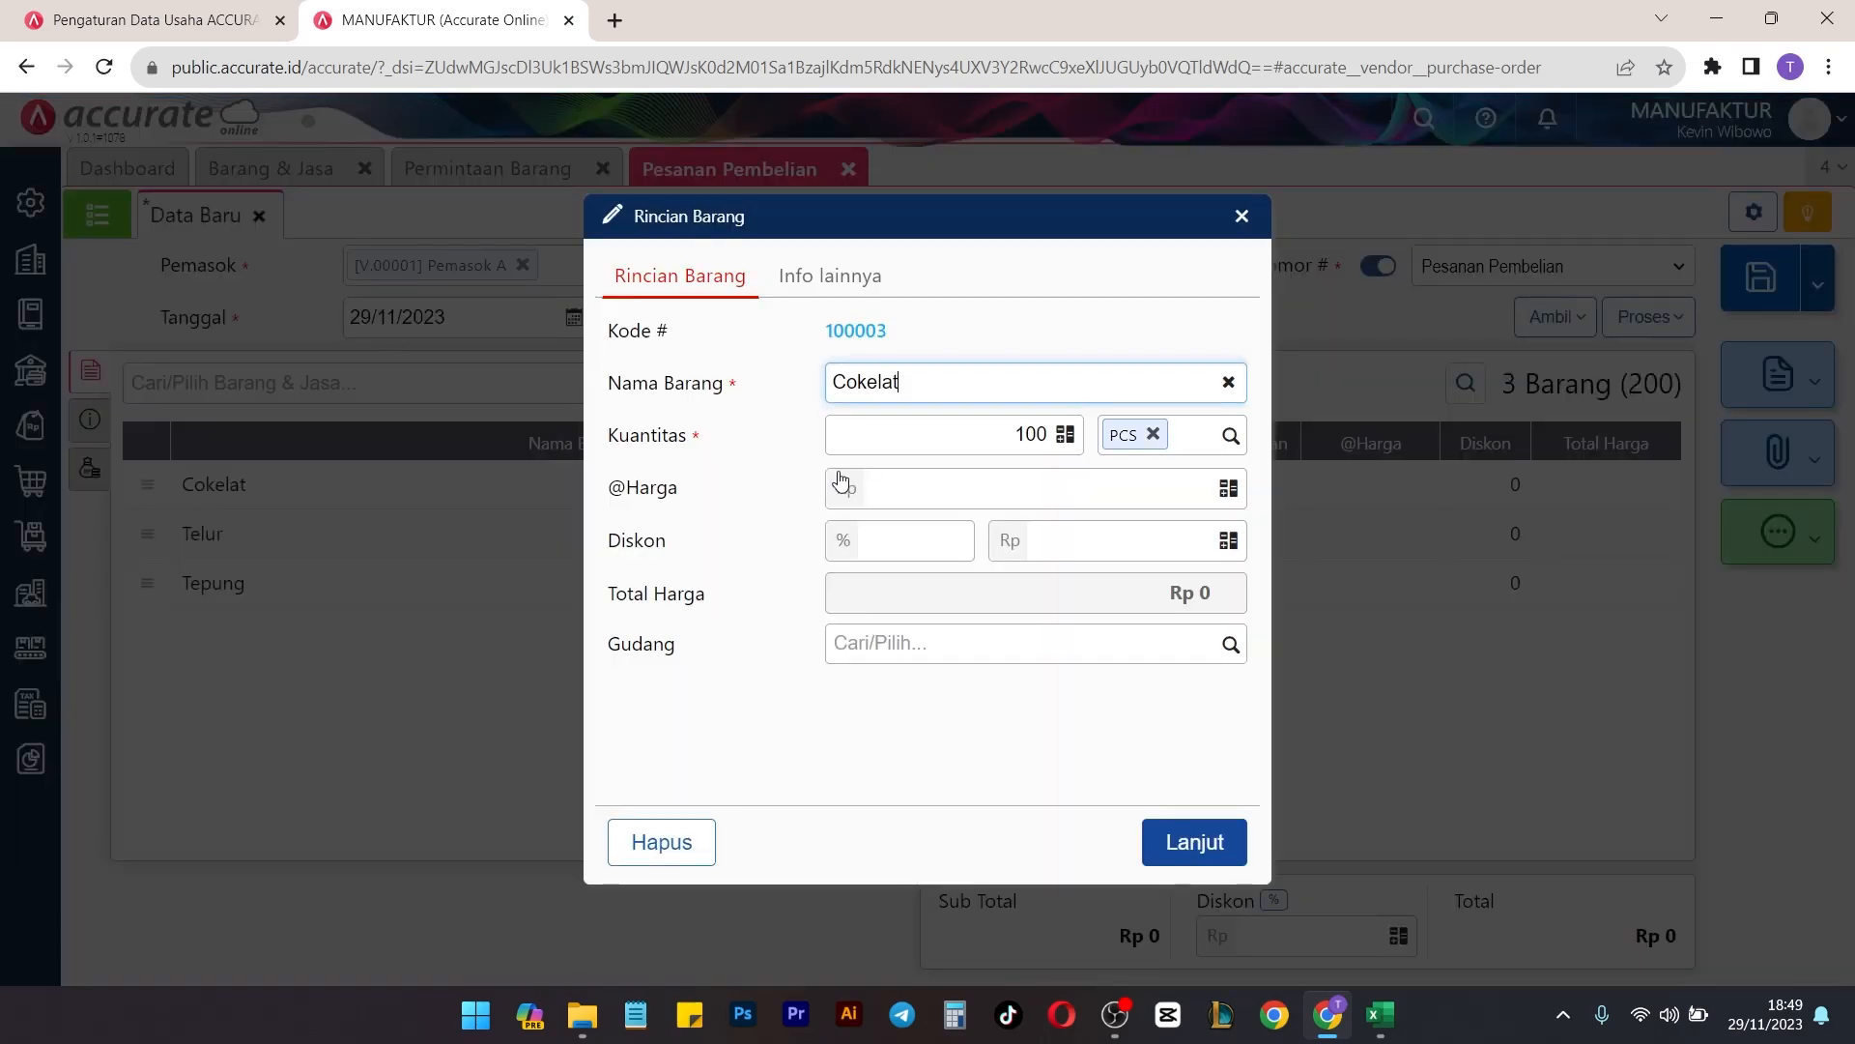
left_click(1070, 473)
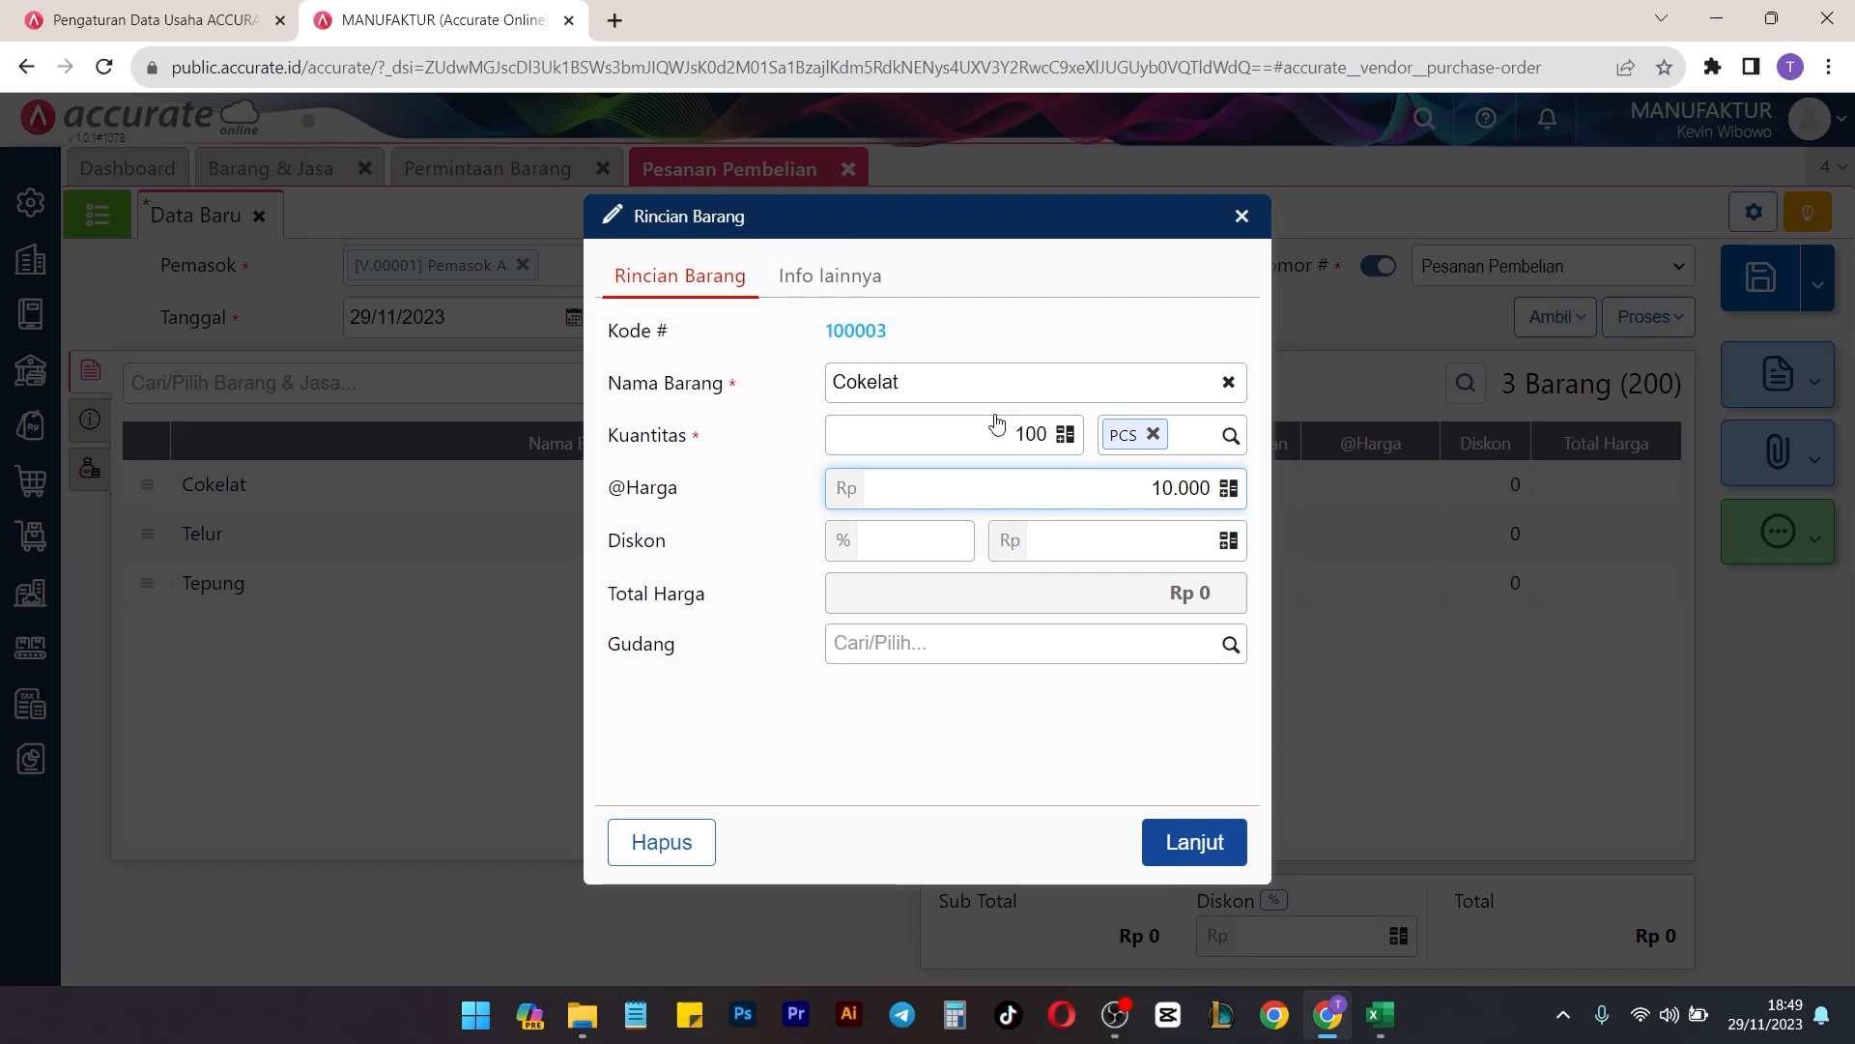
left_click(802, 657)
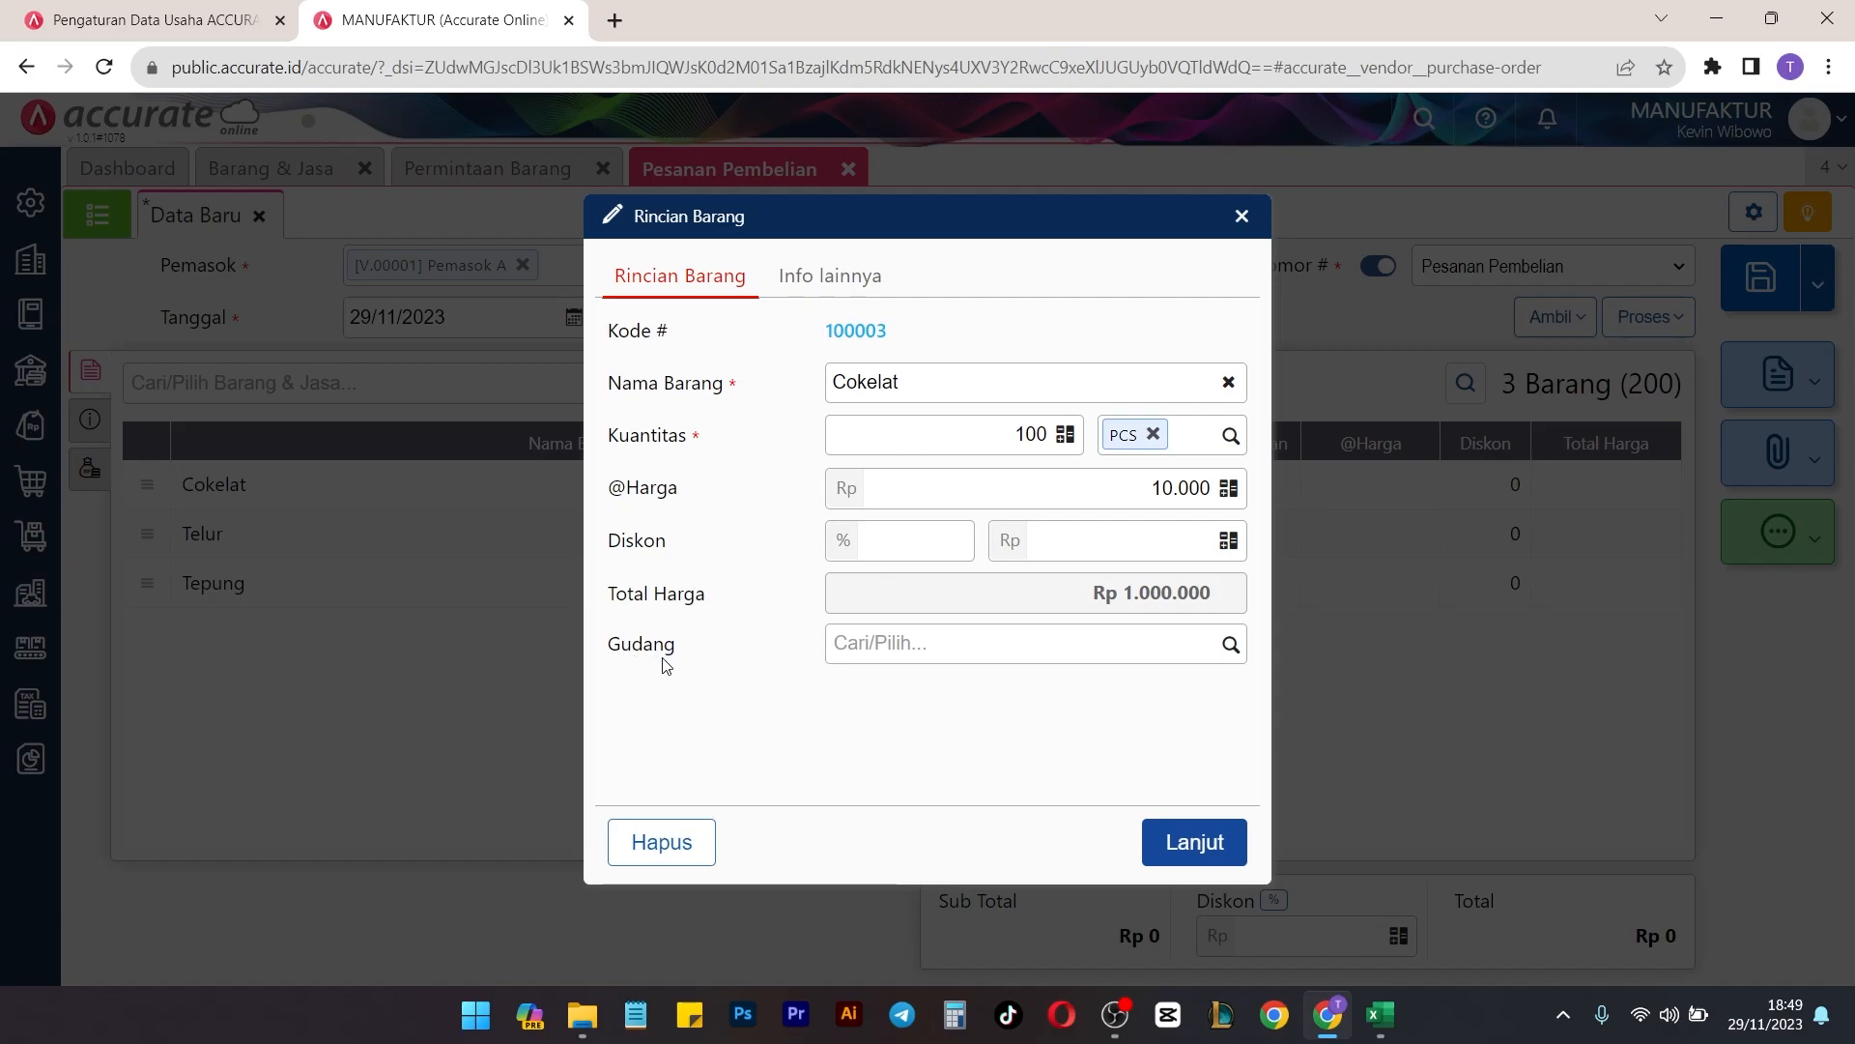
left_click(1228, 645)
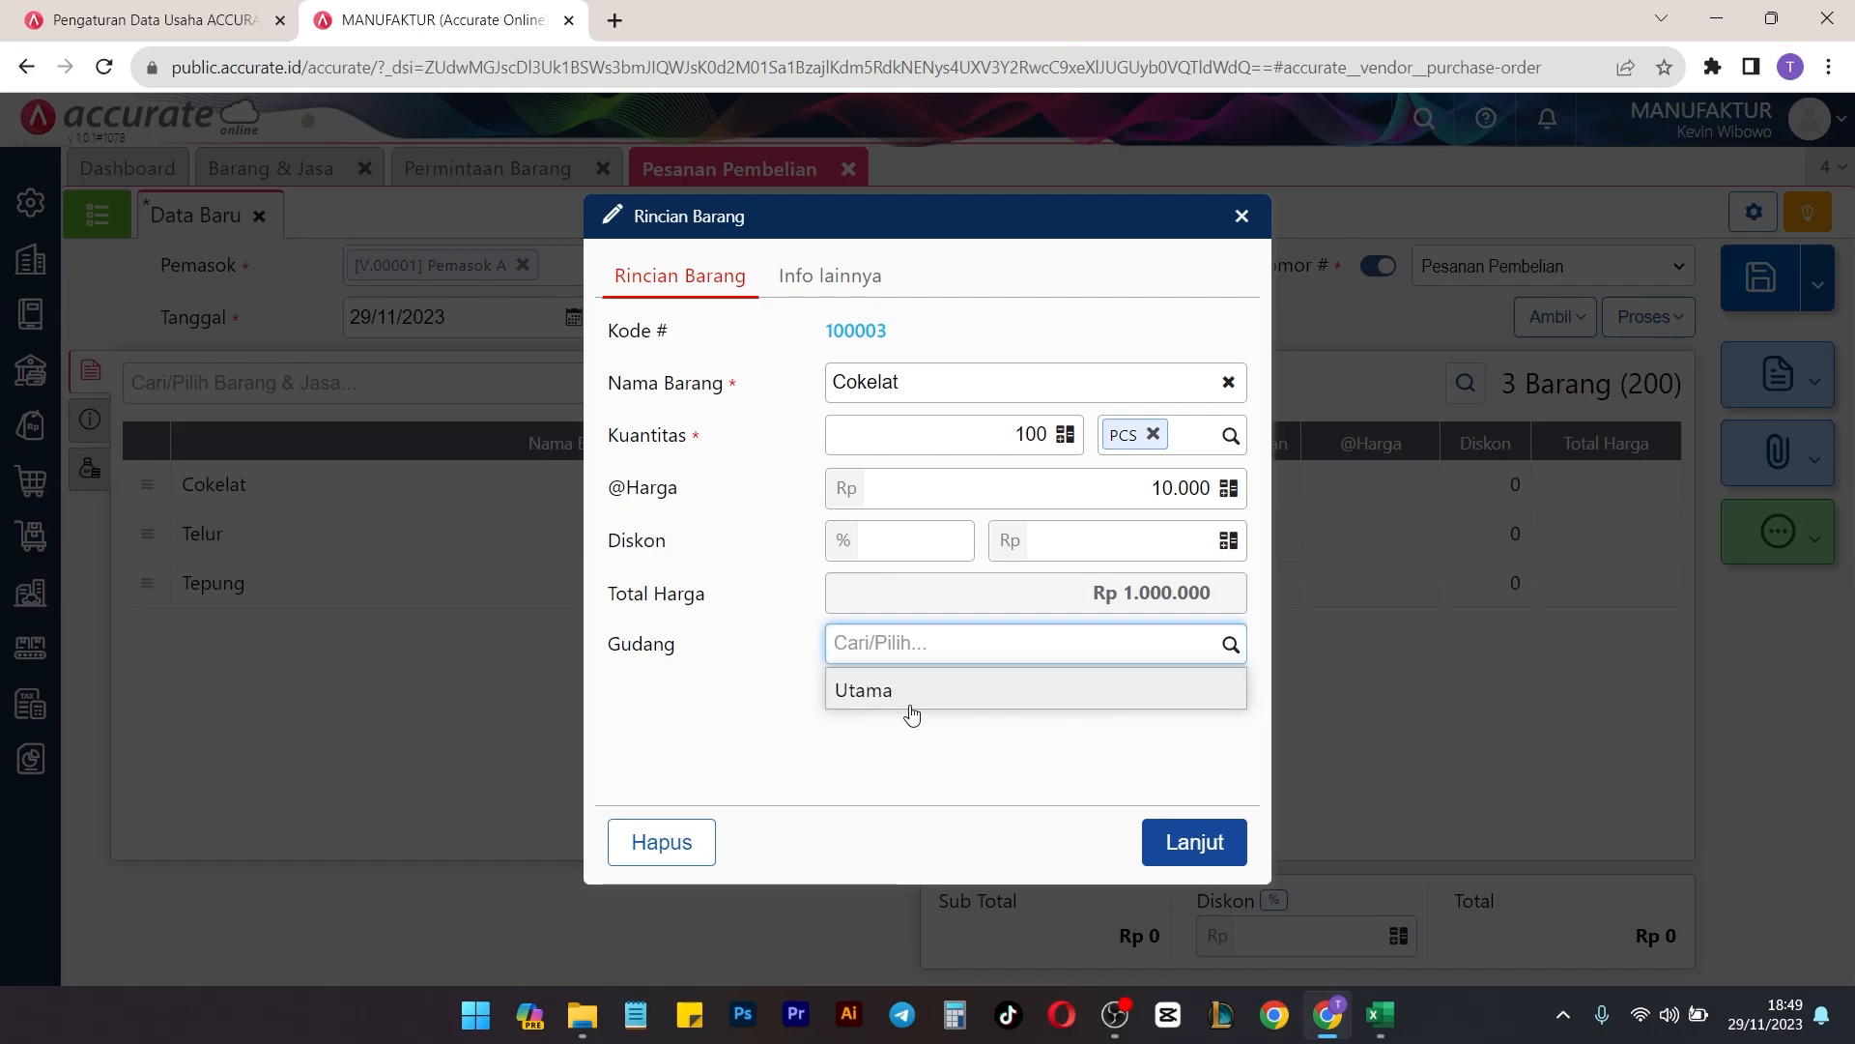
left_click(1201, 826)
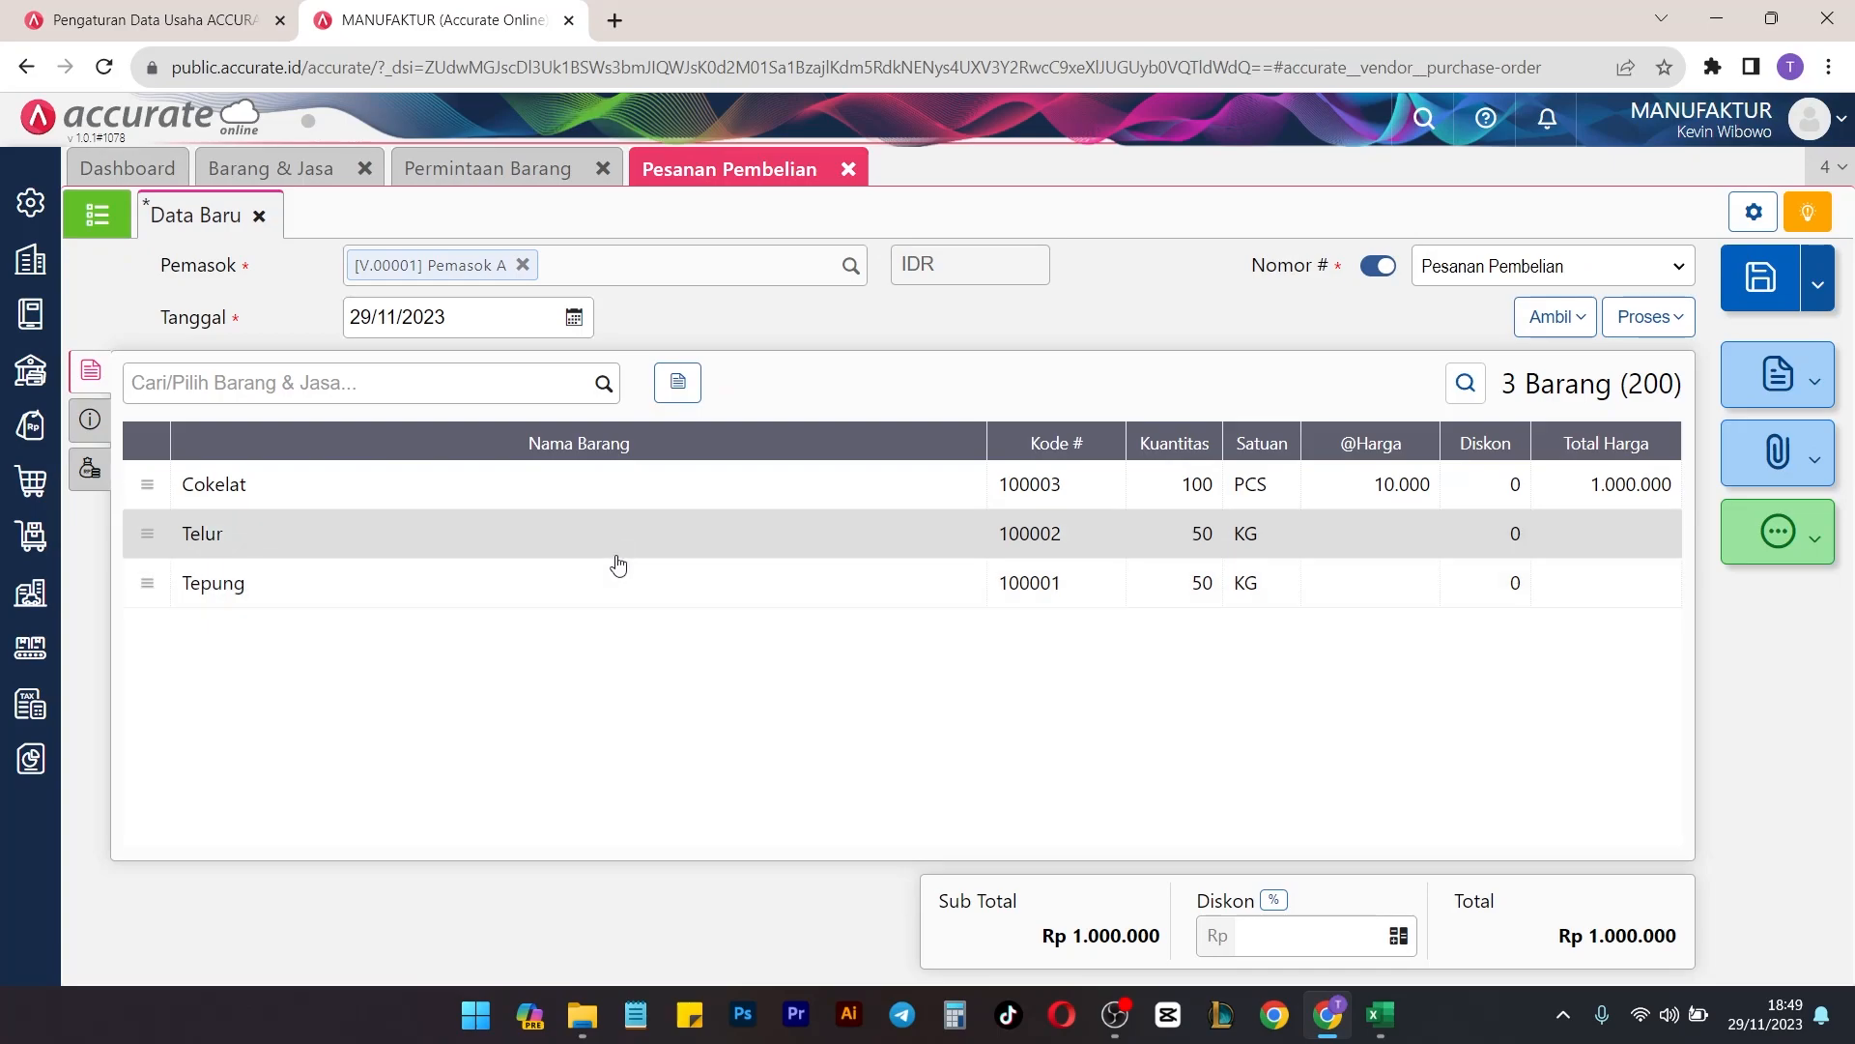
Set the unit price of Telur in the Pesanan Pembelian to Rp 15.000.
left_click(611, 536)
left_click(1169, 501)
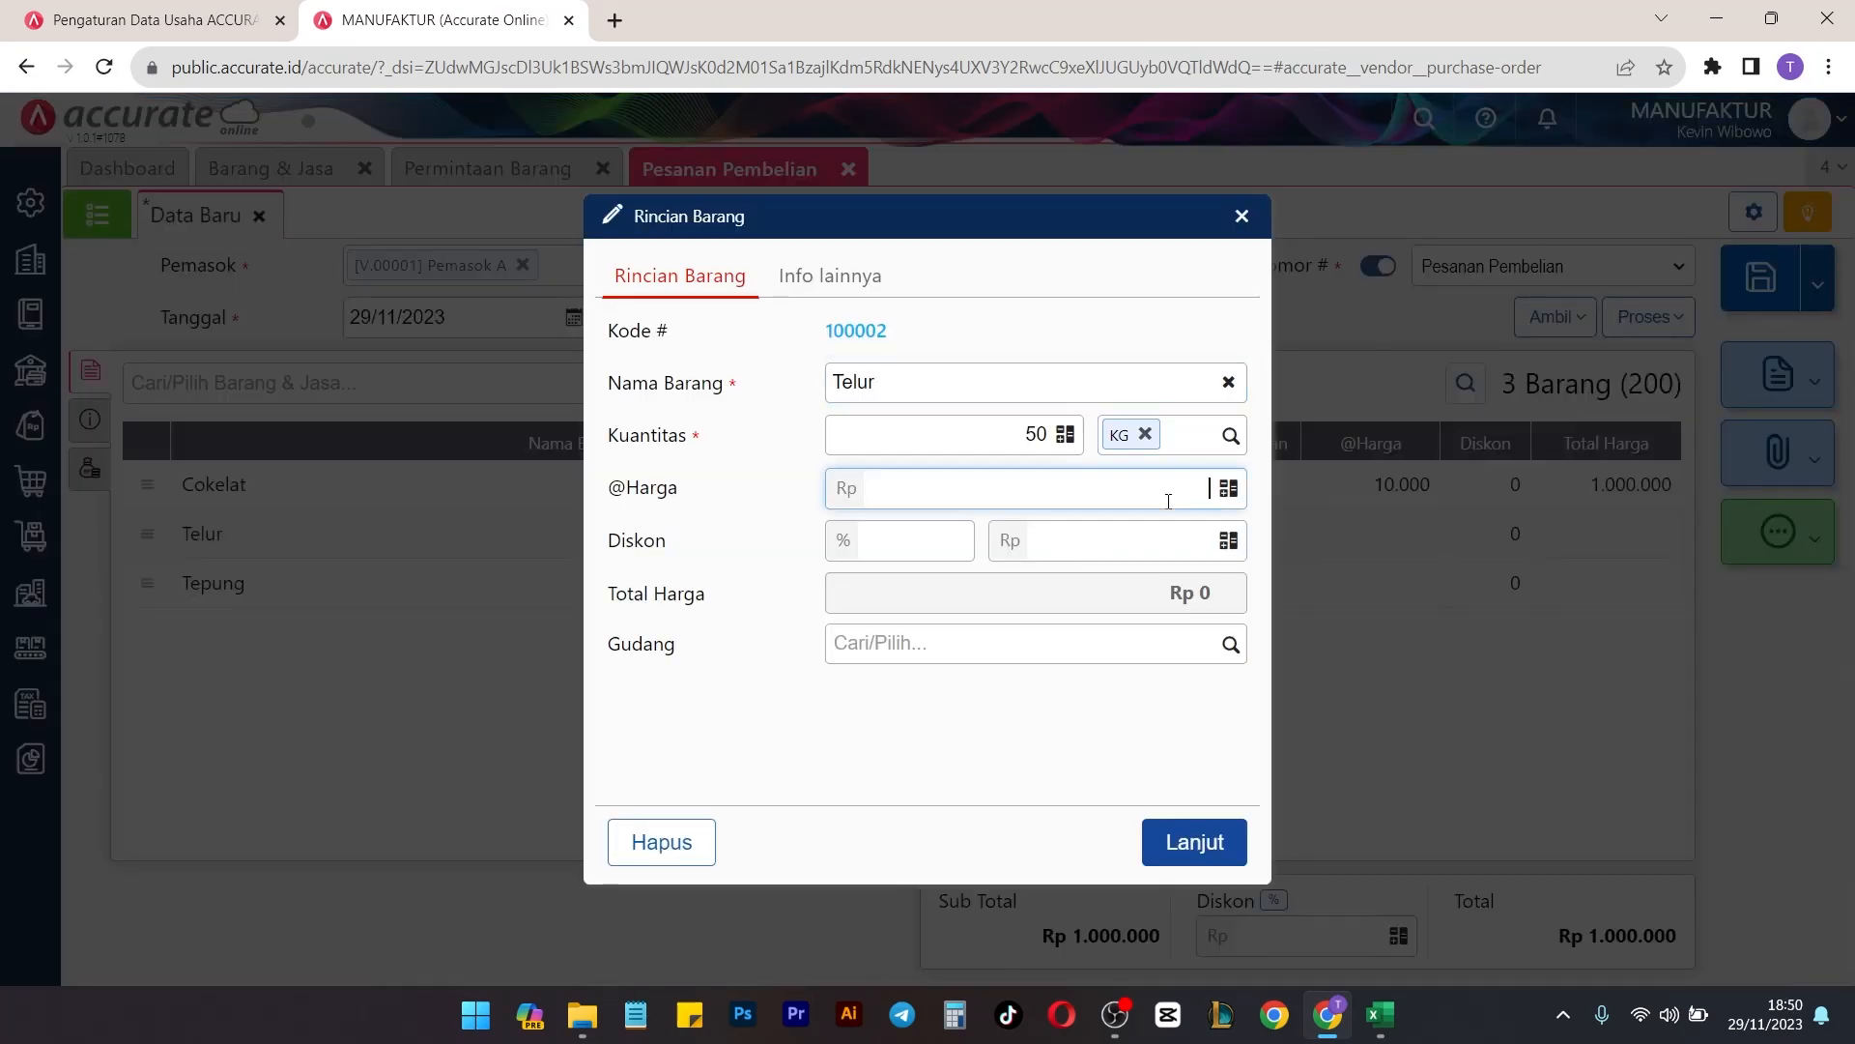
type("15.000")
left_click(1191, 837)
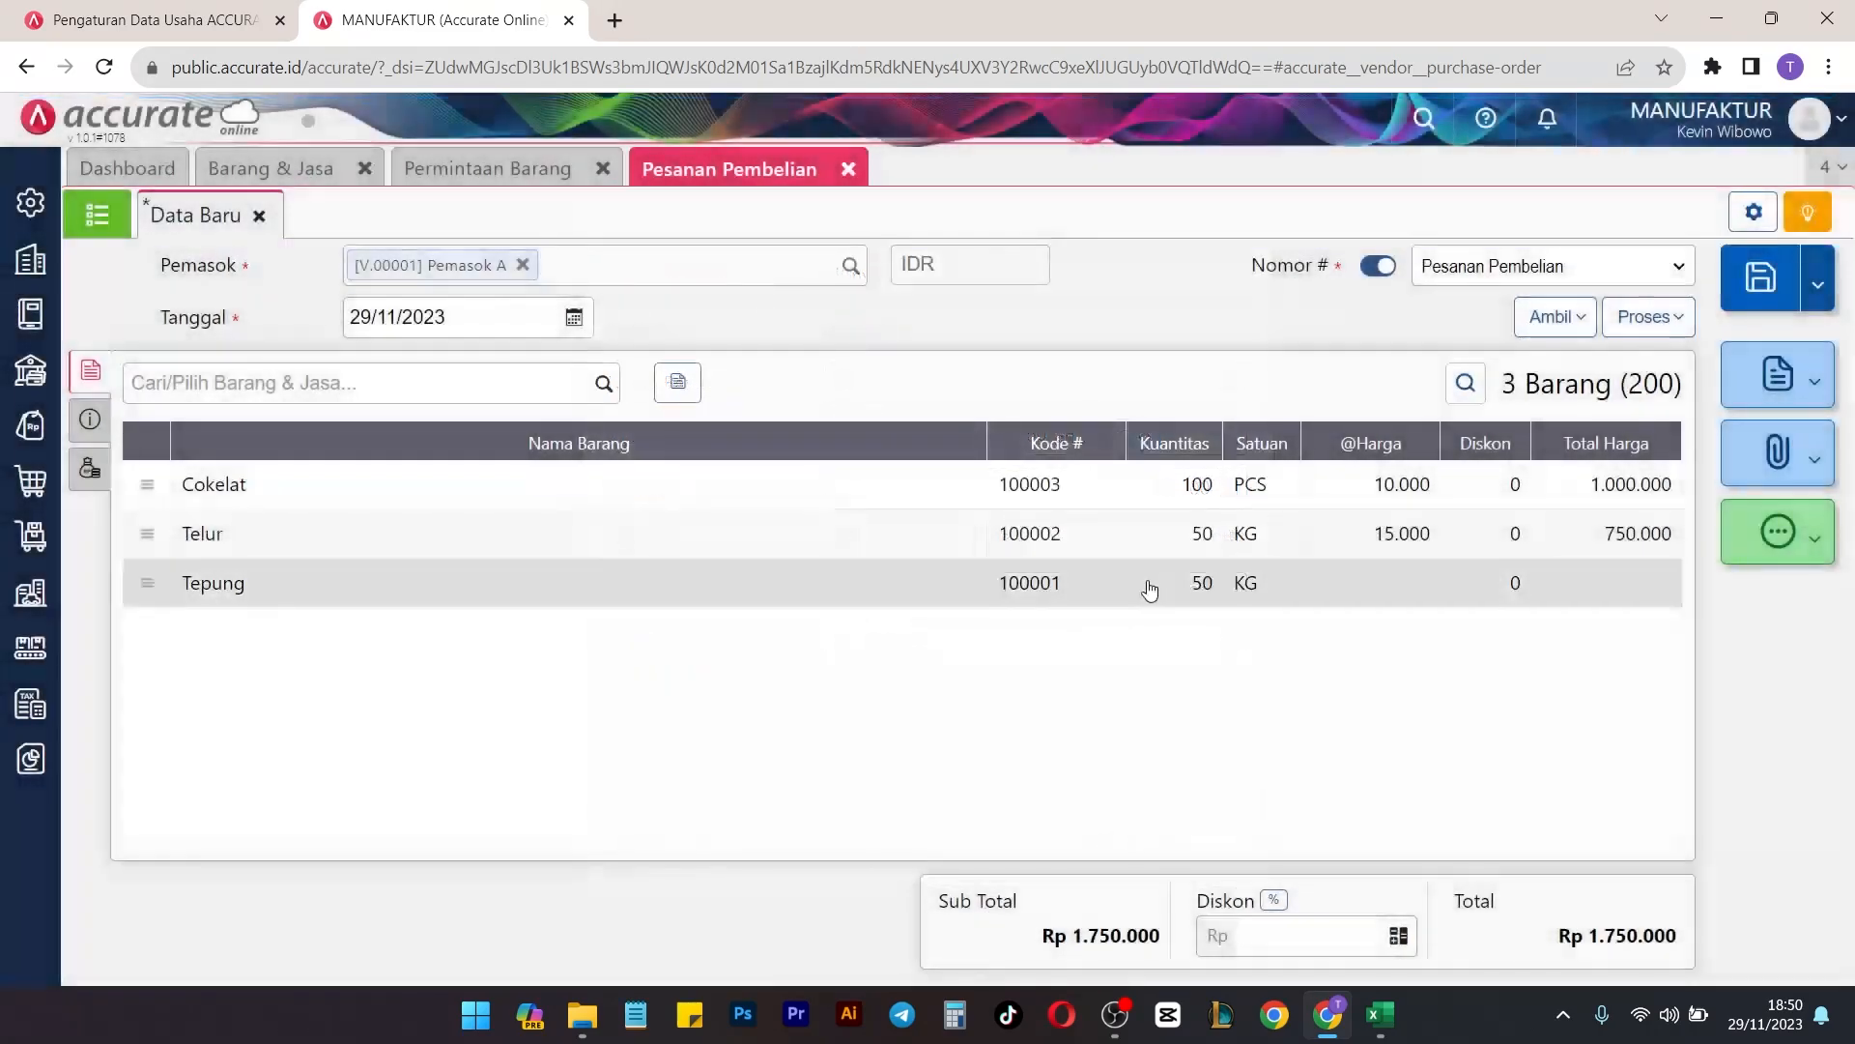
Set the unit price of Tepung in the Pesanan Pembelian to Rp 15.000.
left_click(1148, 585)
left_click(1183, 488)
type("15.000")
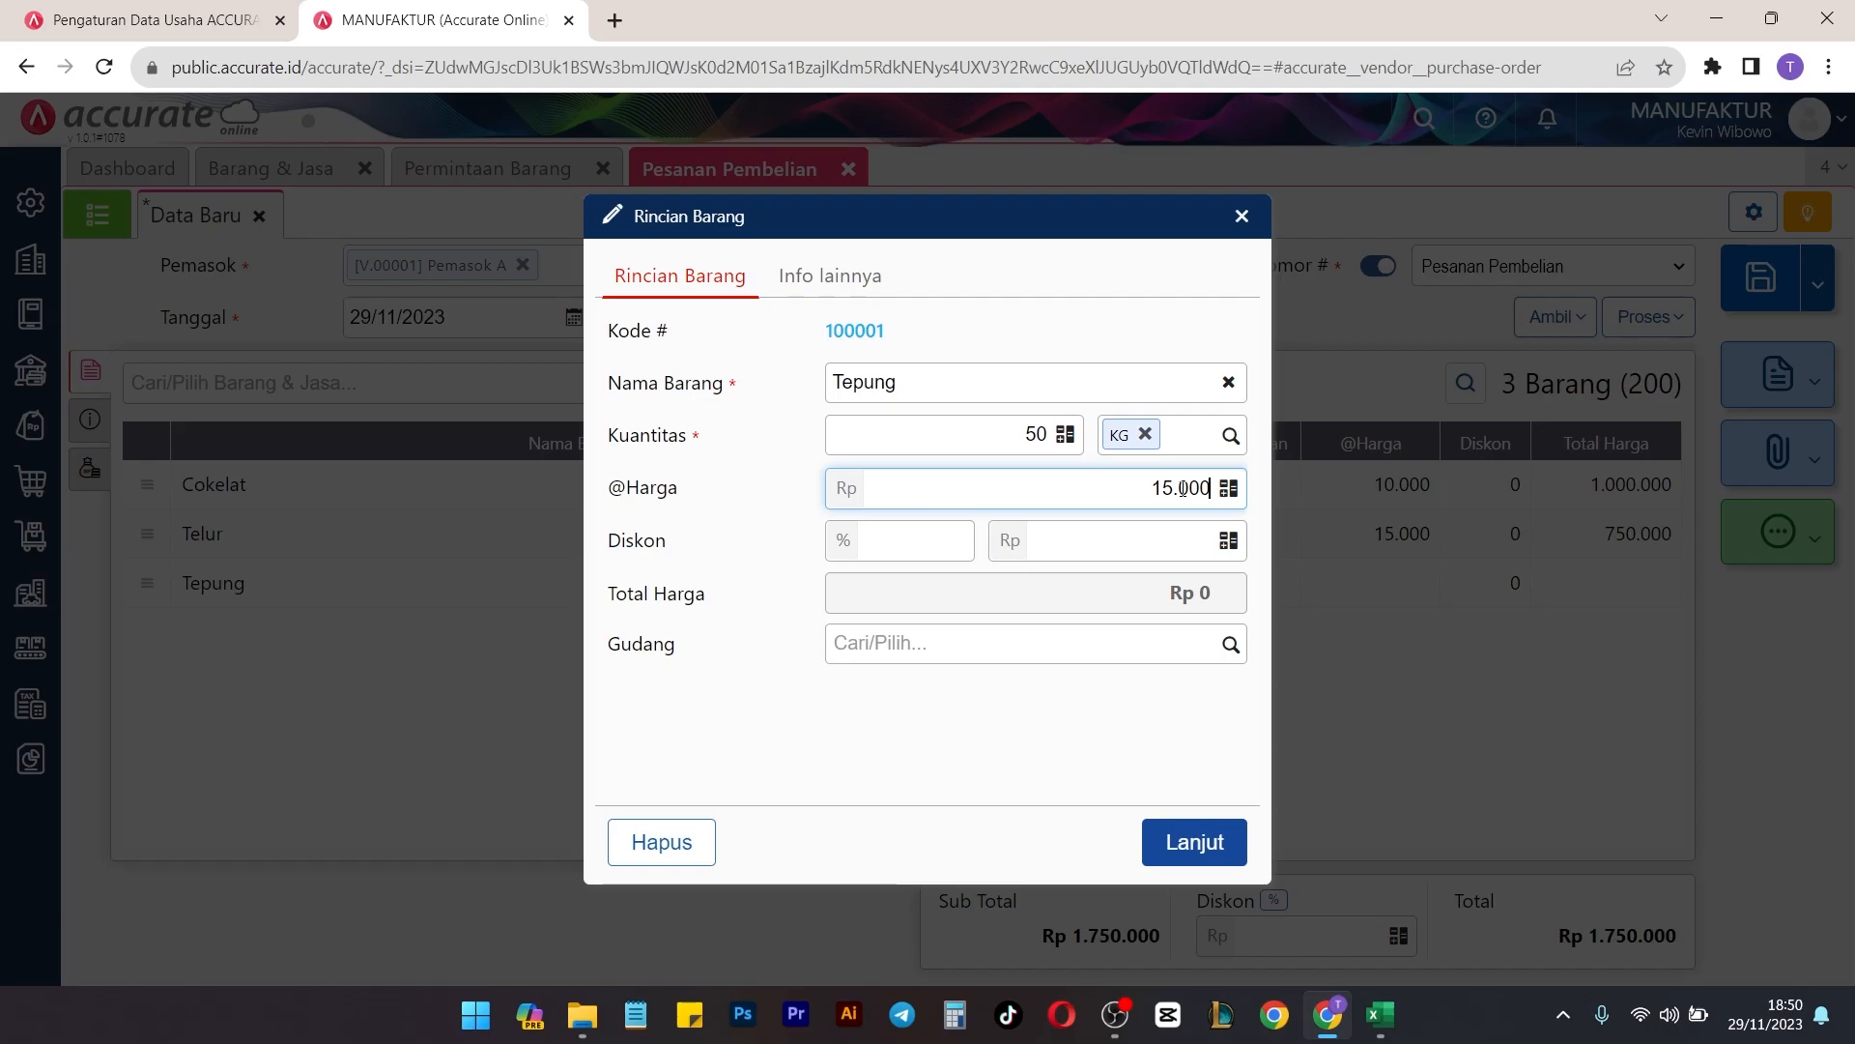
left_click(1213, 837)
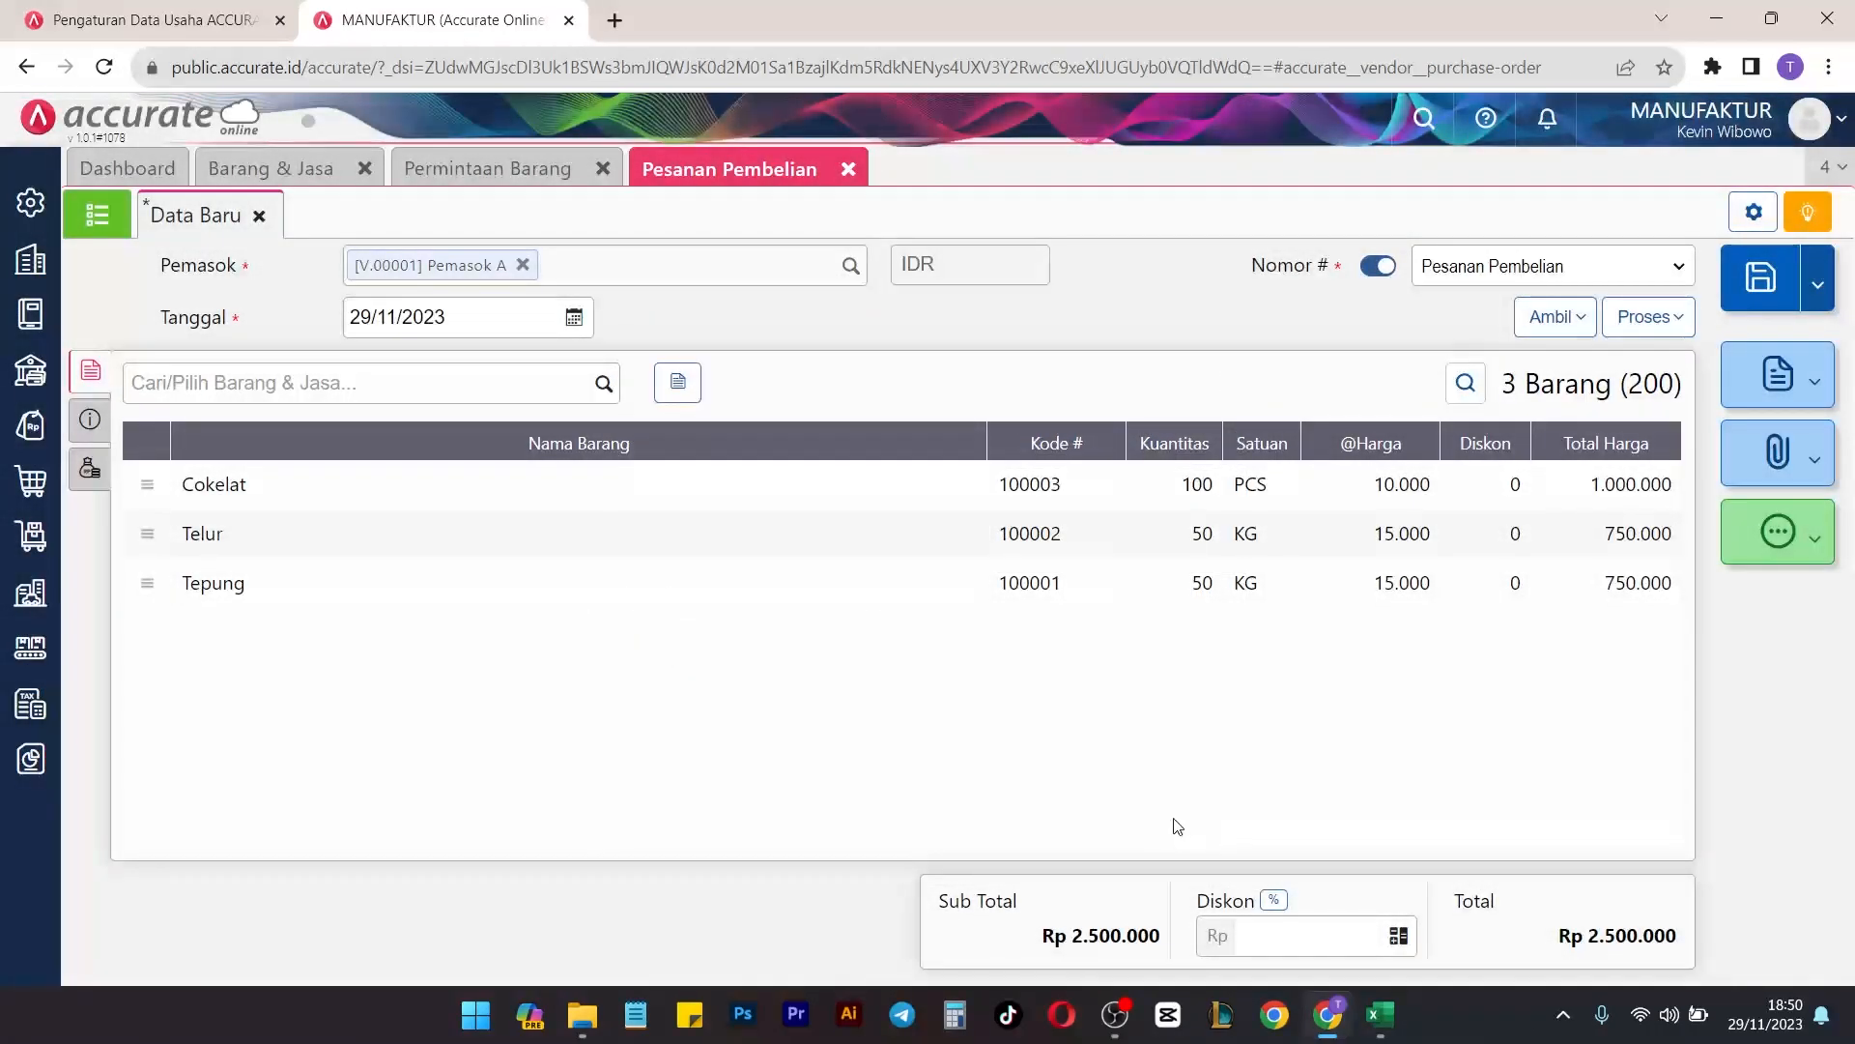
Set the Syarat Pembayaran of the Pesanan Pembelian to net 30 in its additional info.
left_click(90, 418)
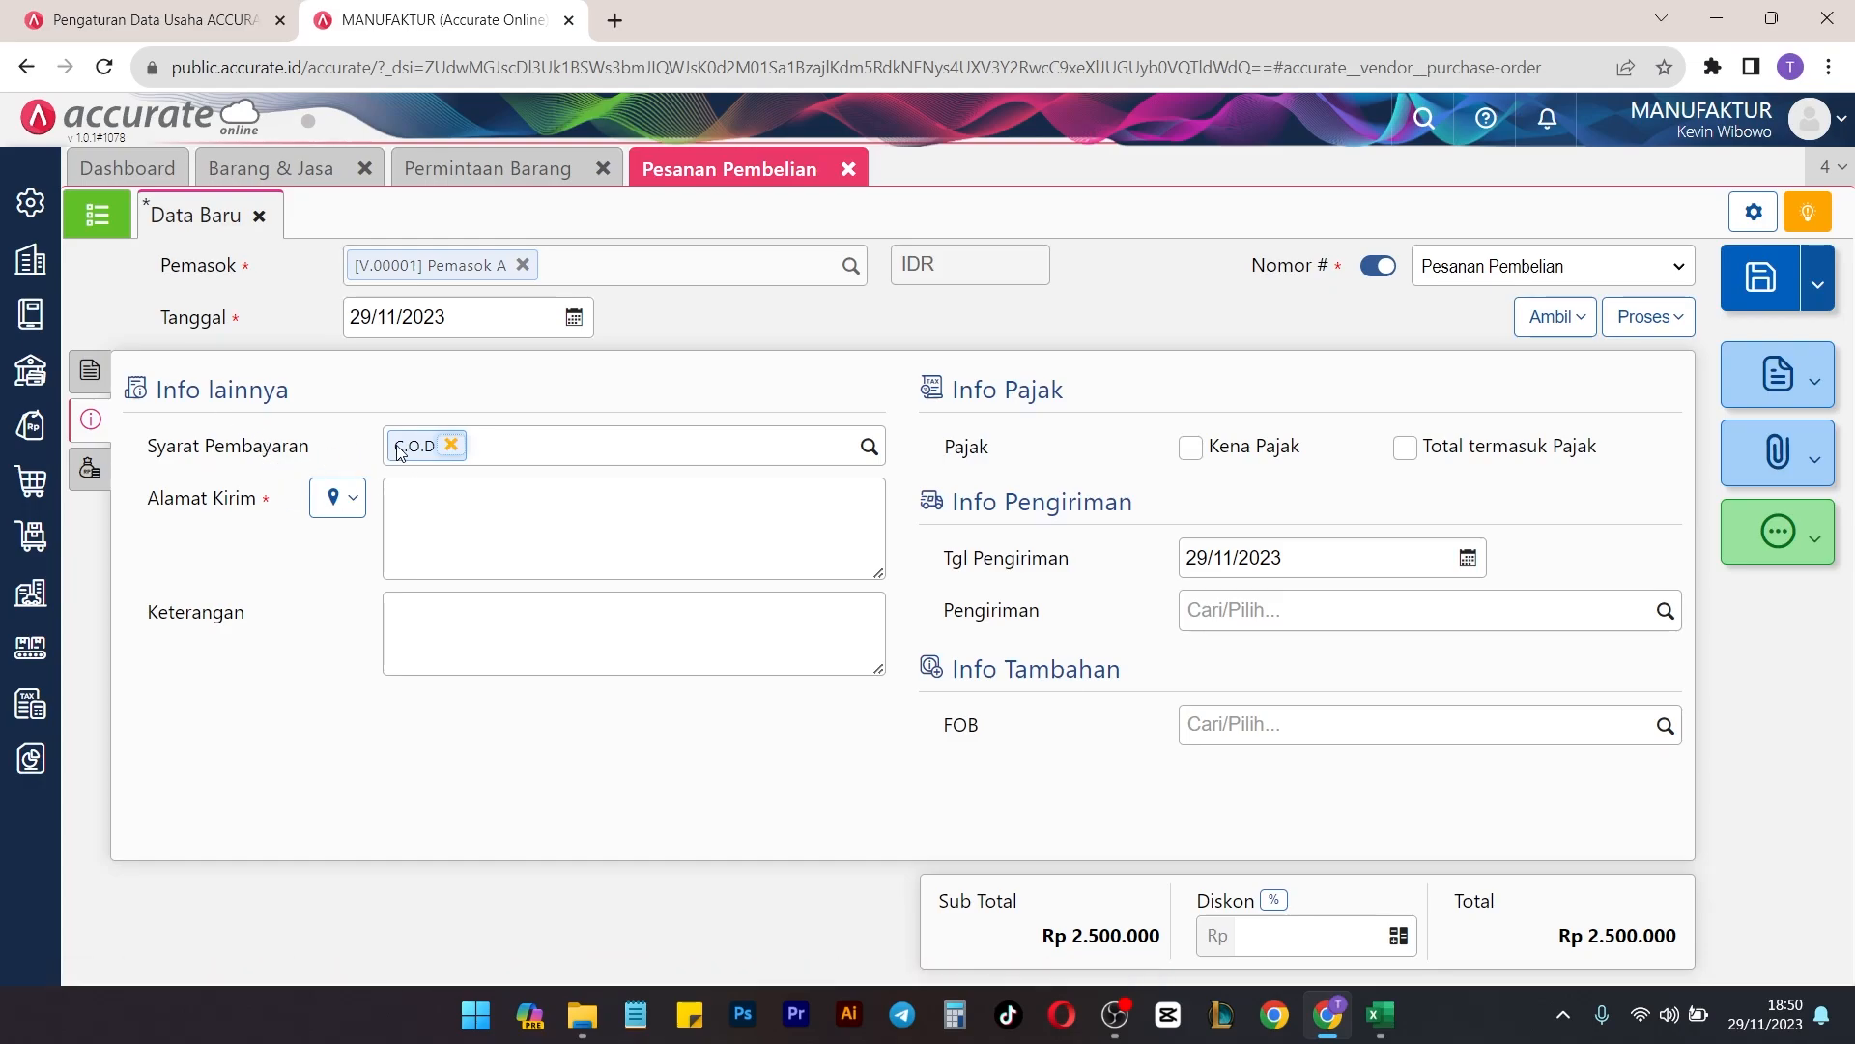
left_click(869, 446)
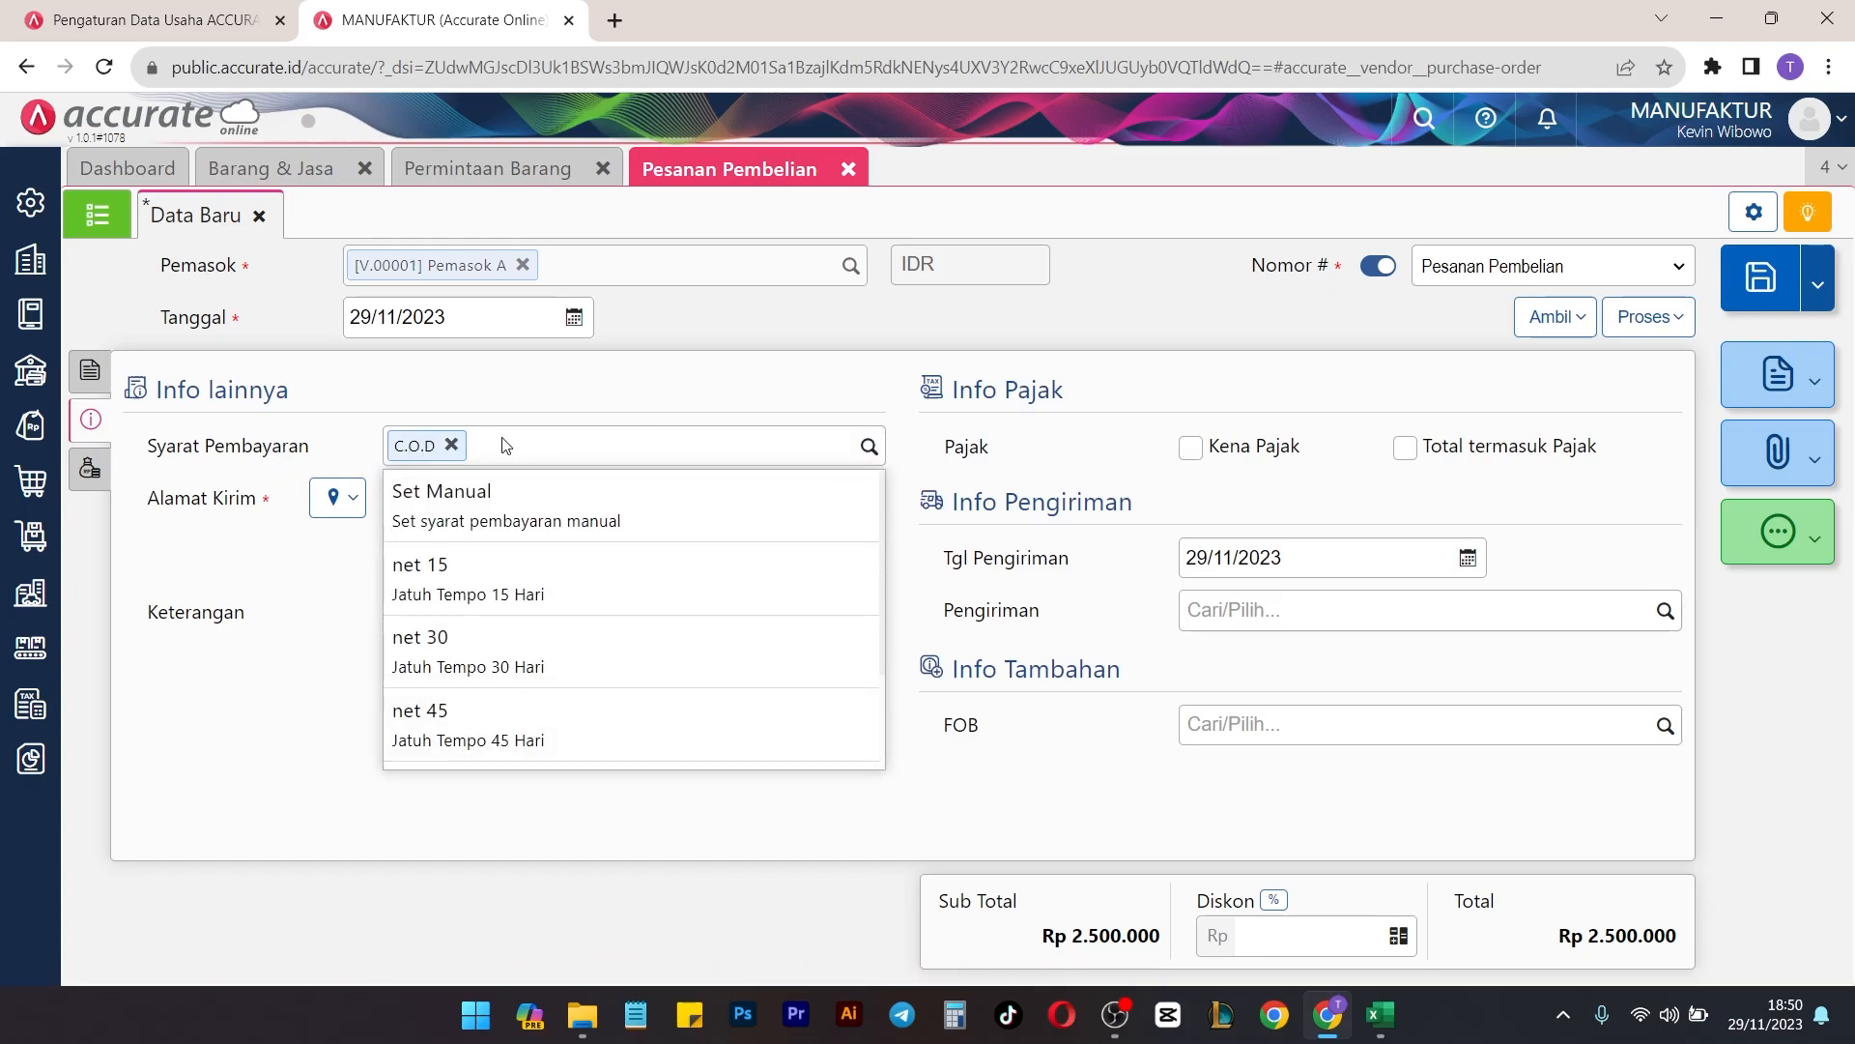
scroll(425, 599, "down", 3)
scroll(474, 591, "up", 3)
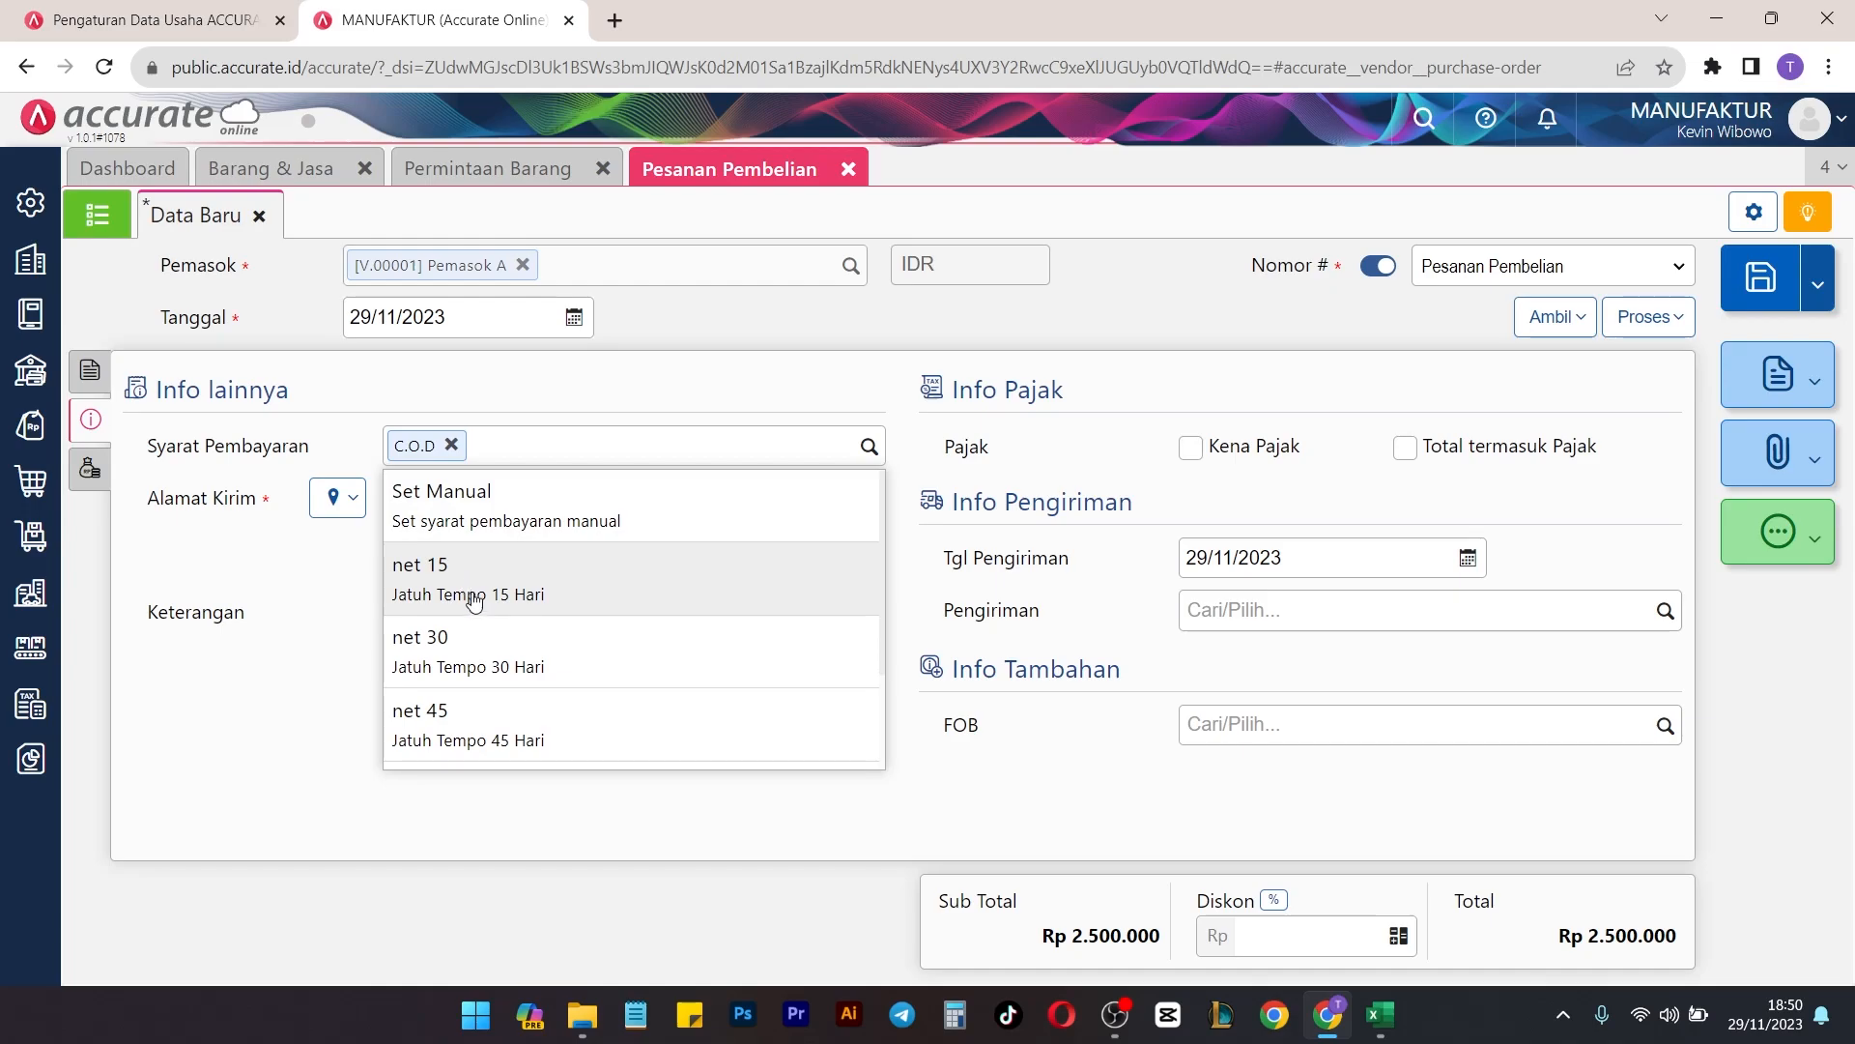
scroll(471, 591, "down", 3)
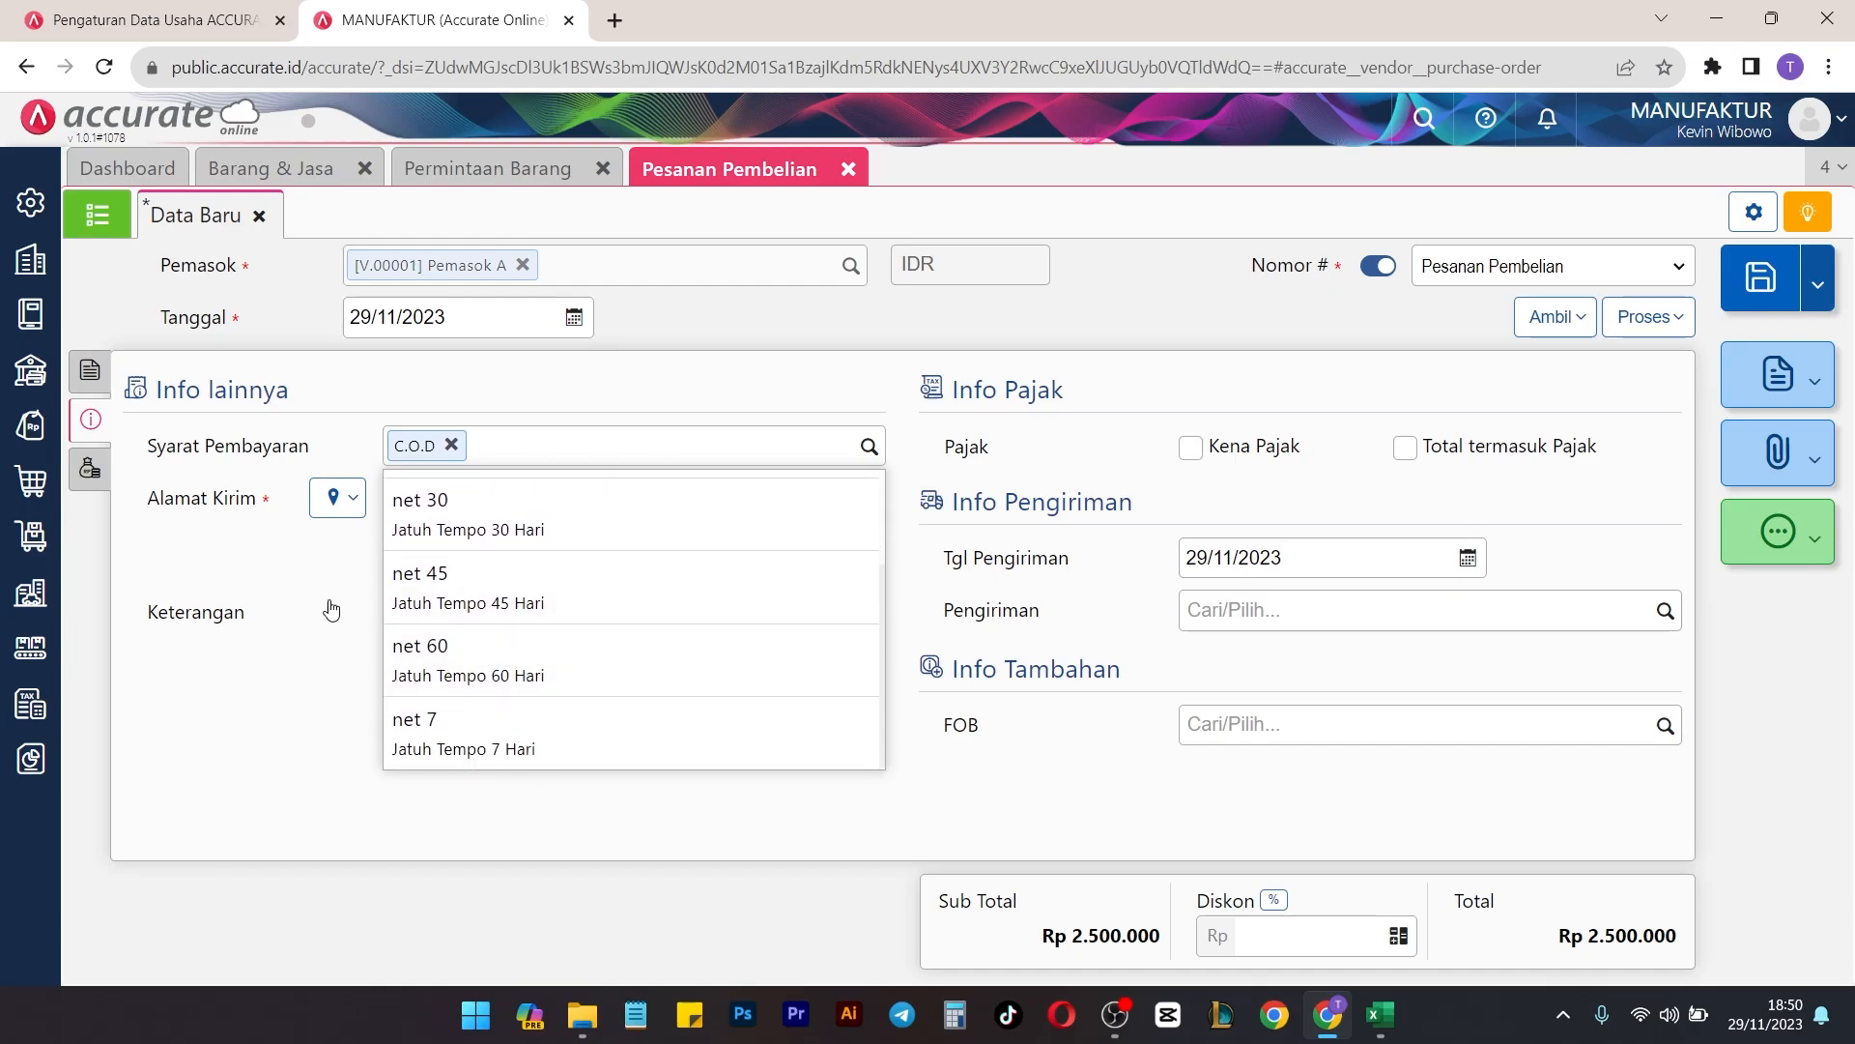
left_click(497, 530)
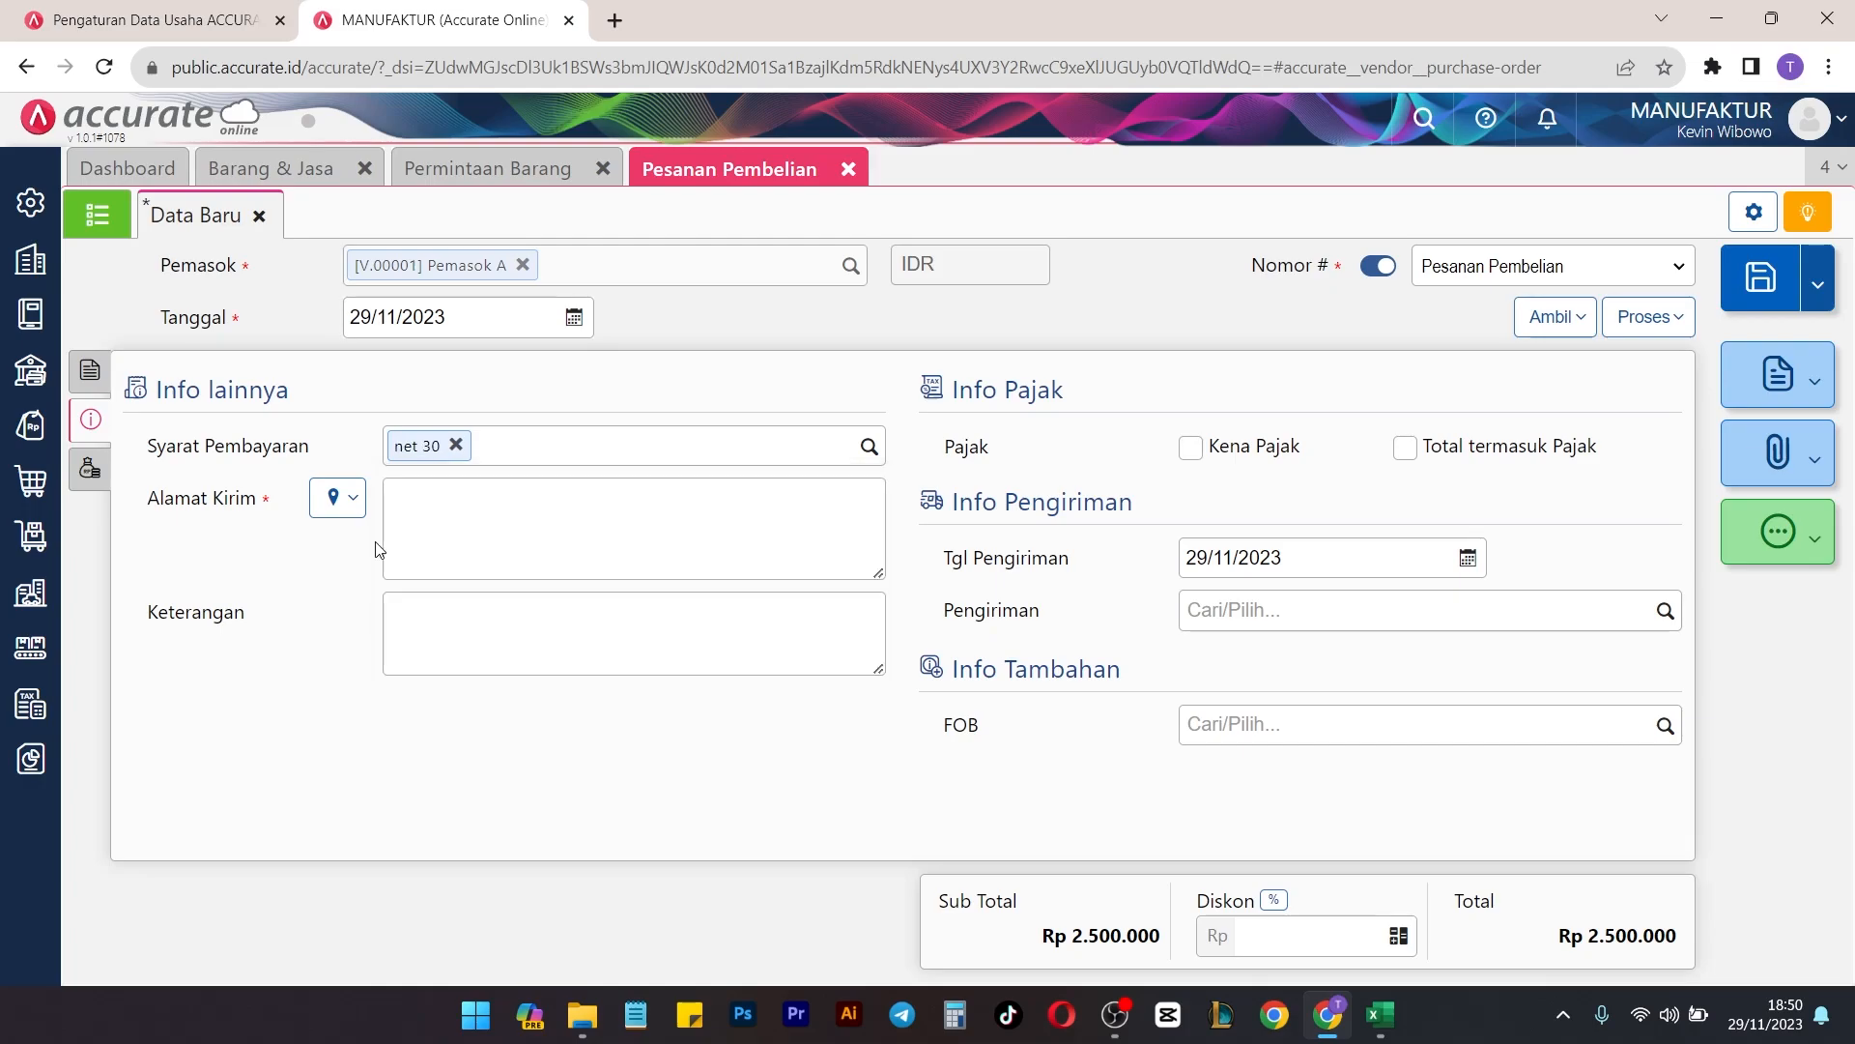
Fill the Alamat Kirim with the stored address and save the Pesanan Pembelian.
left_click(342, 502)
left_click(454, 541)
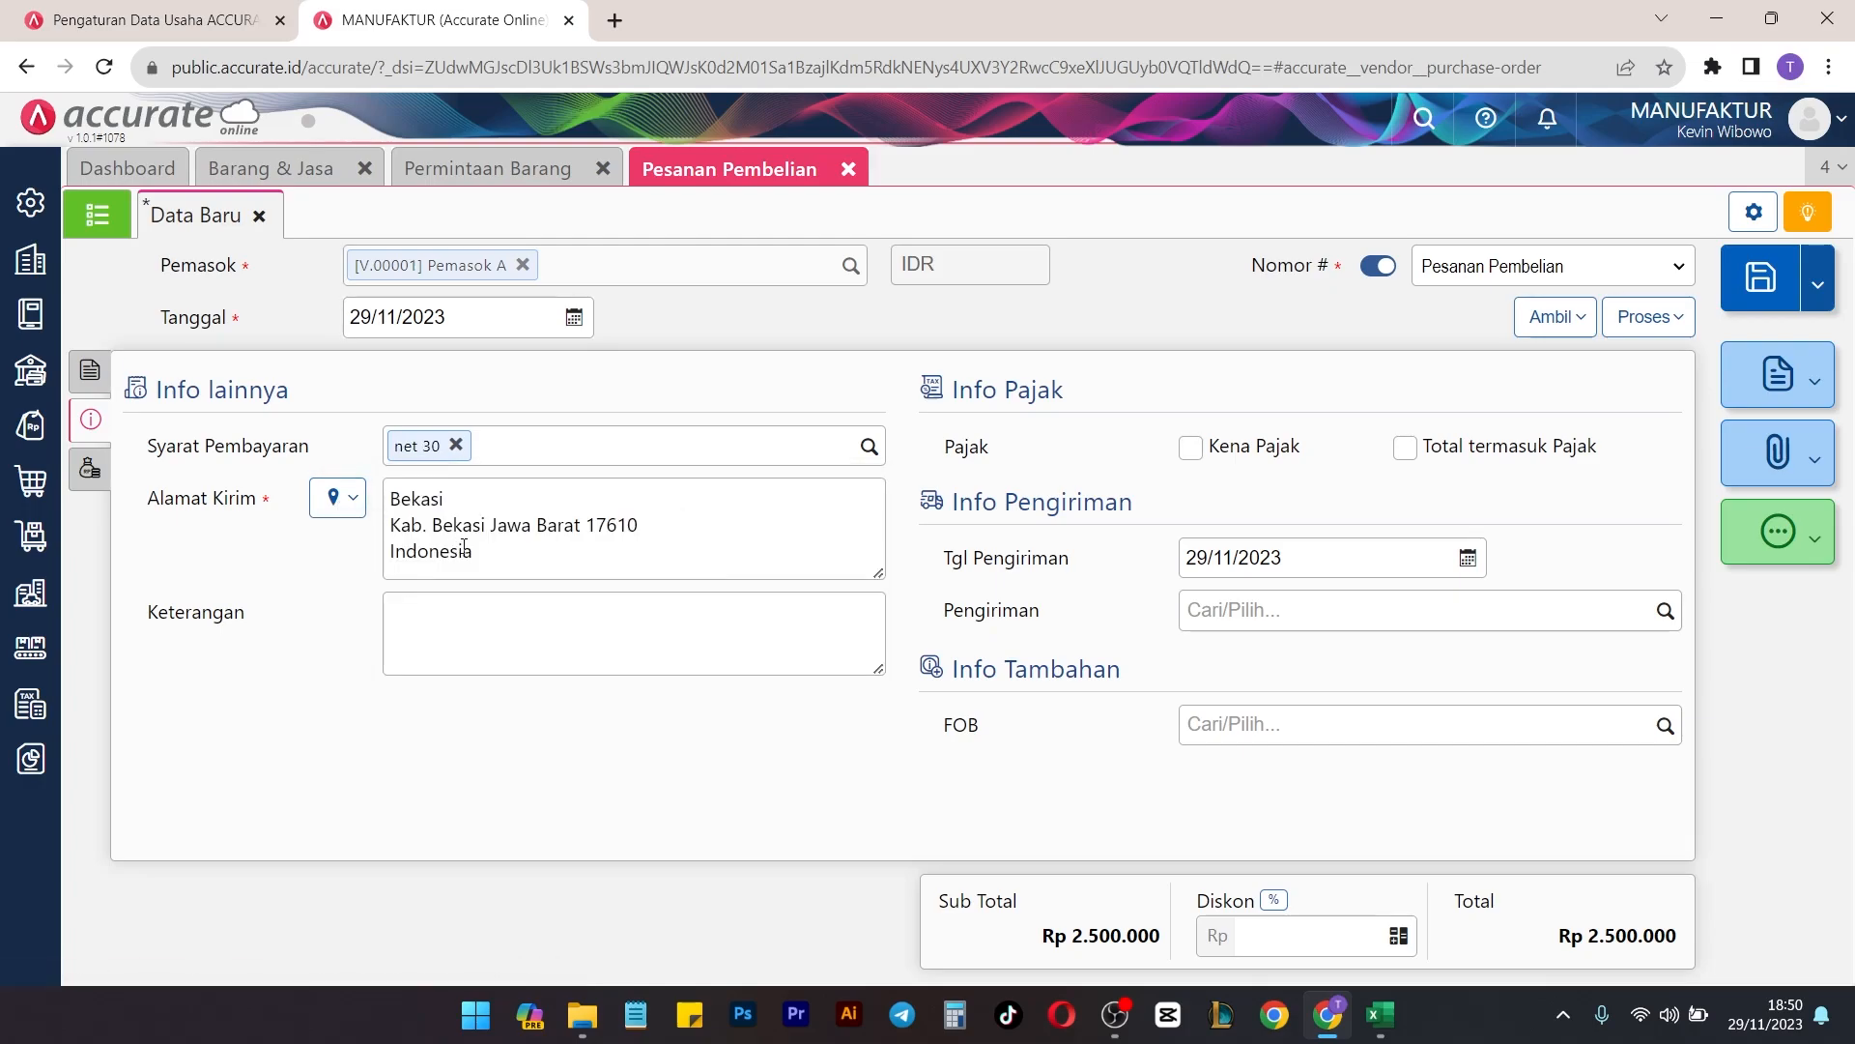
left_click_drag(944, 558, 1070, 560)
left_click_drag(971, 744, 963, 697)
left_click(90, 371)
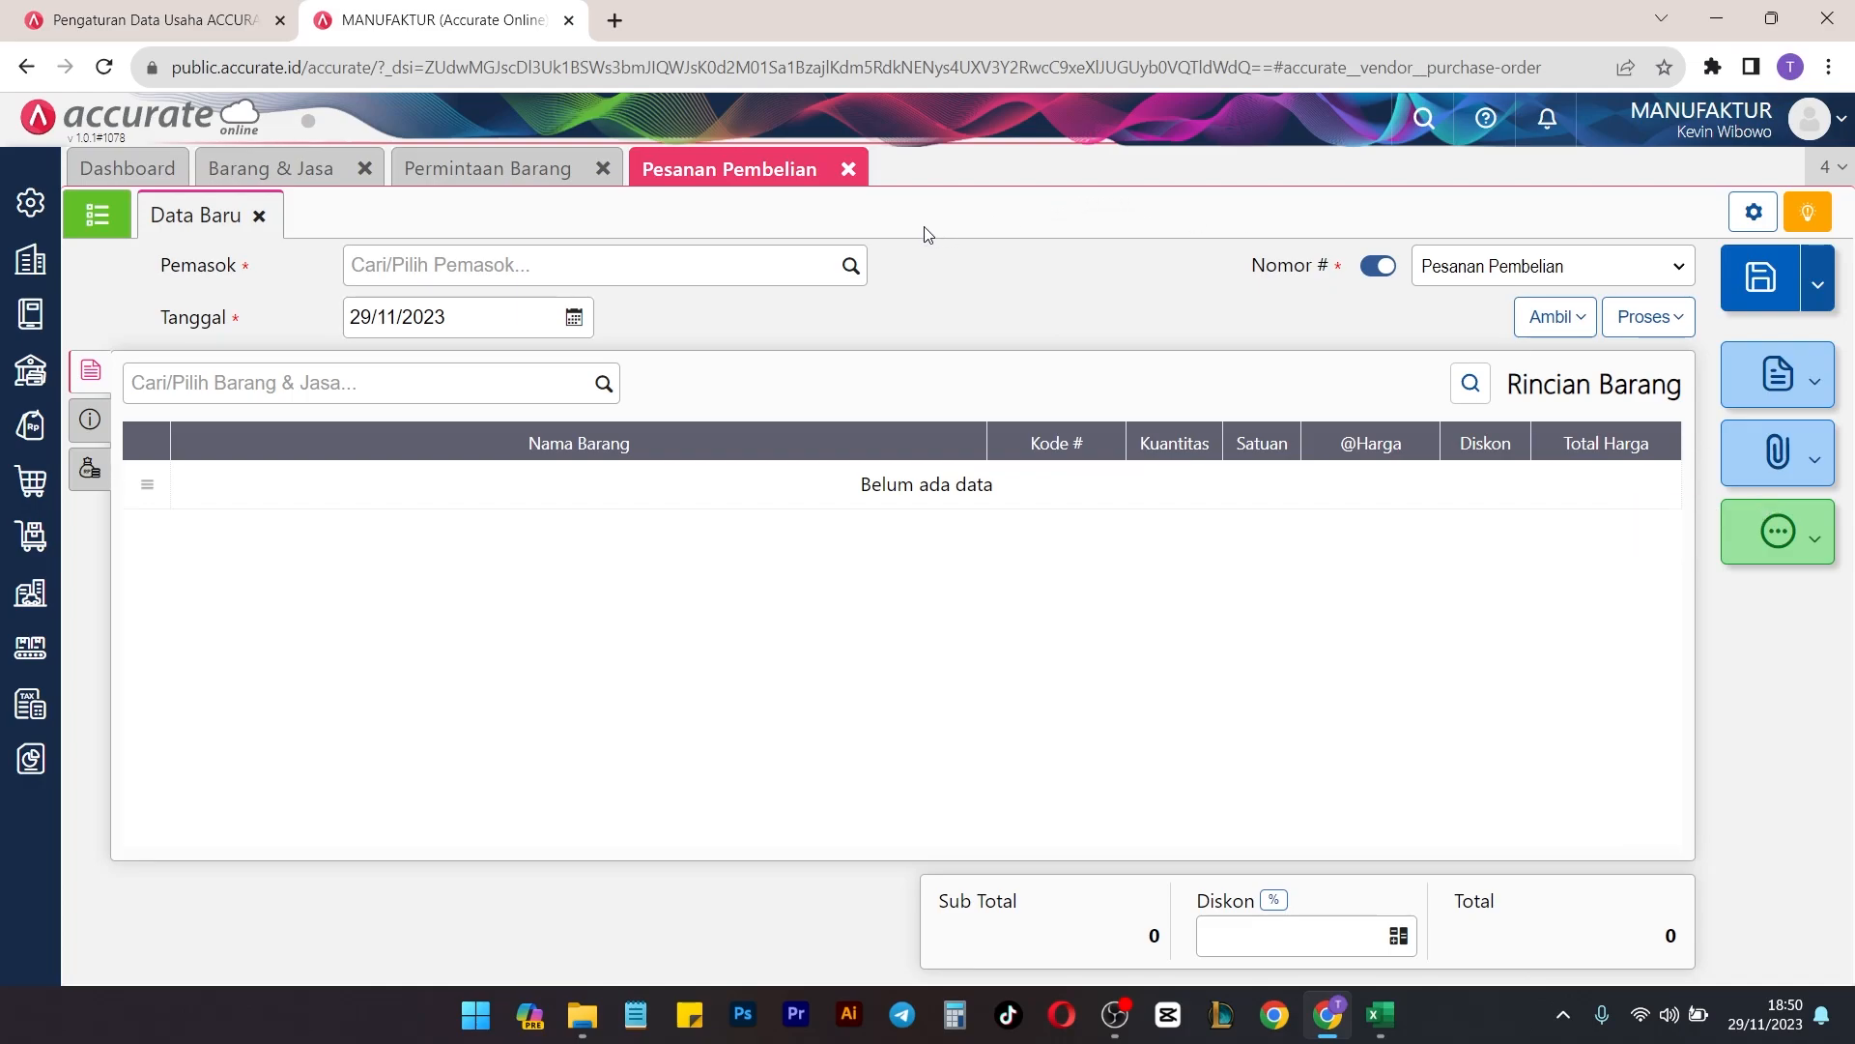
Close the Permintaan Barang and Pesanan Pembelian pages and open a new Penerimaan Barang from the Pembelian module.
left_click(606, 168)
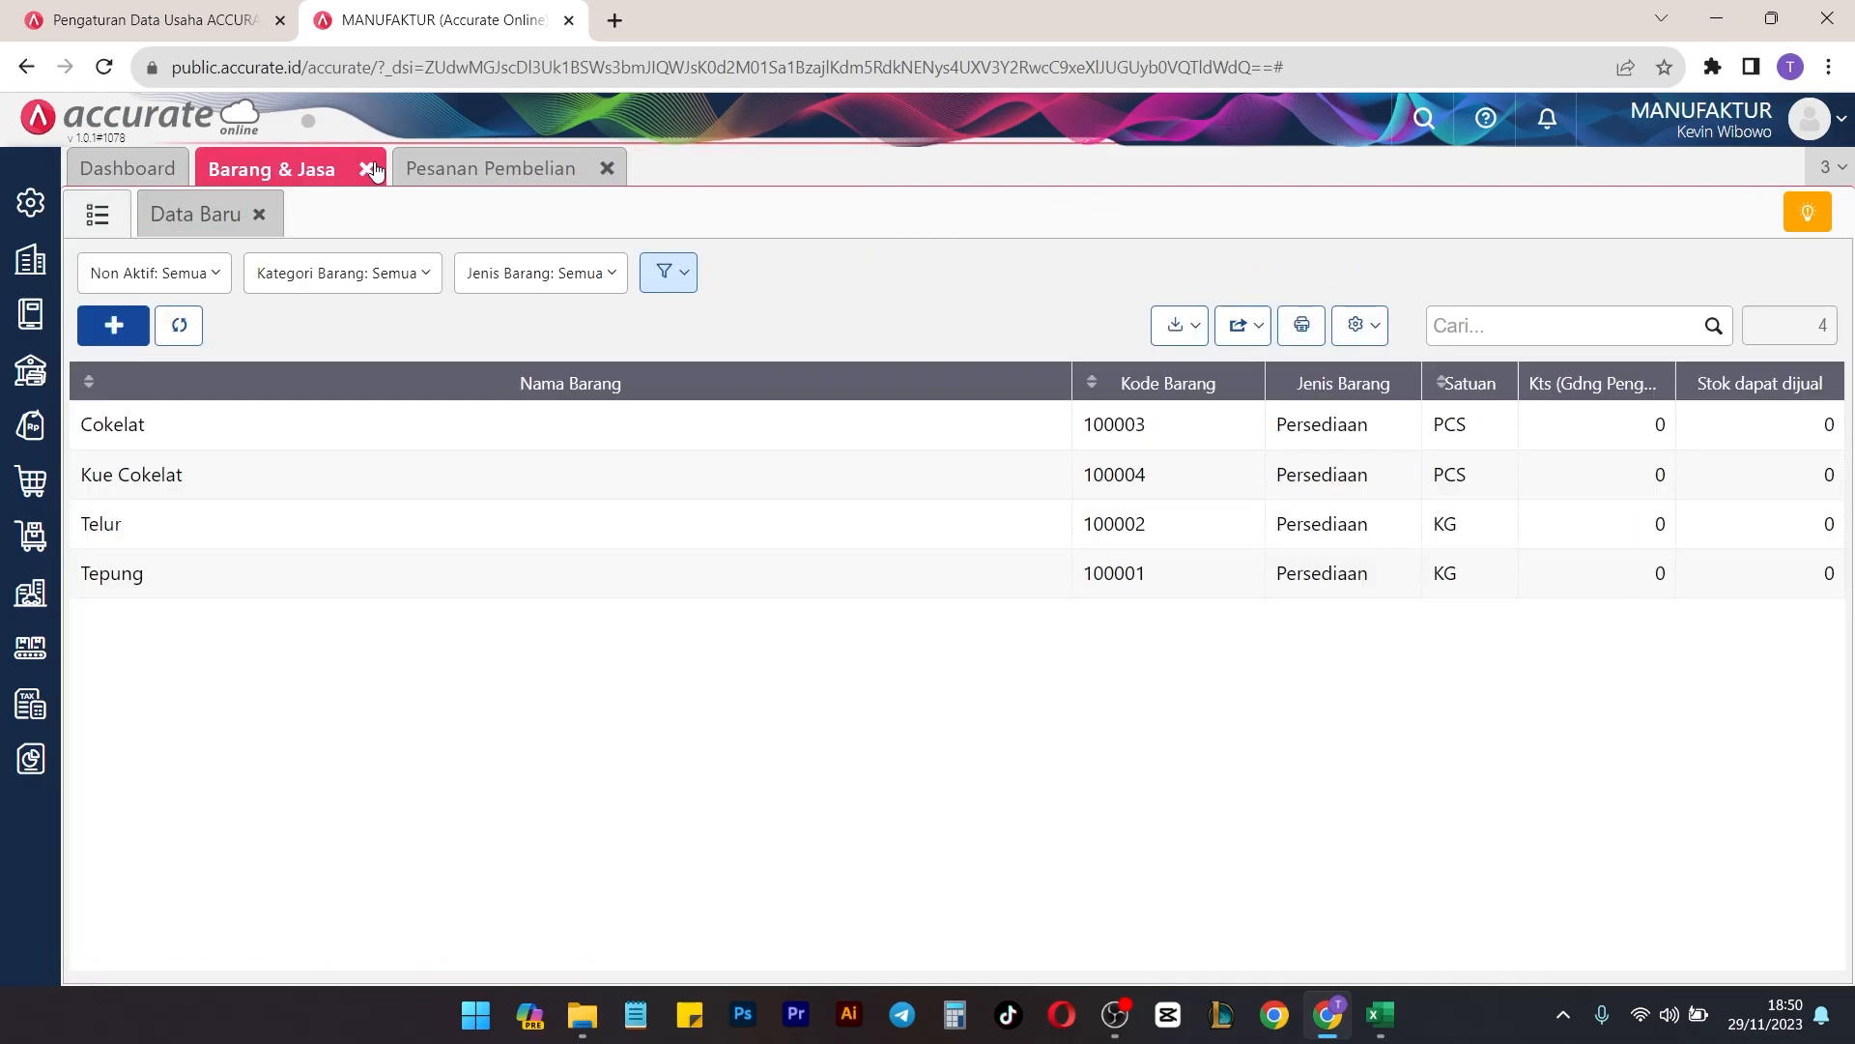
left_click(473, 171)
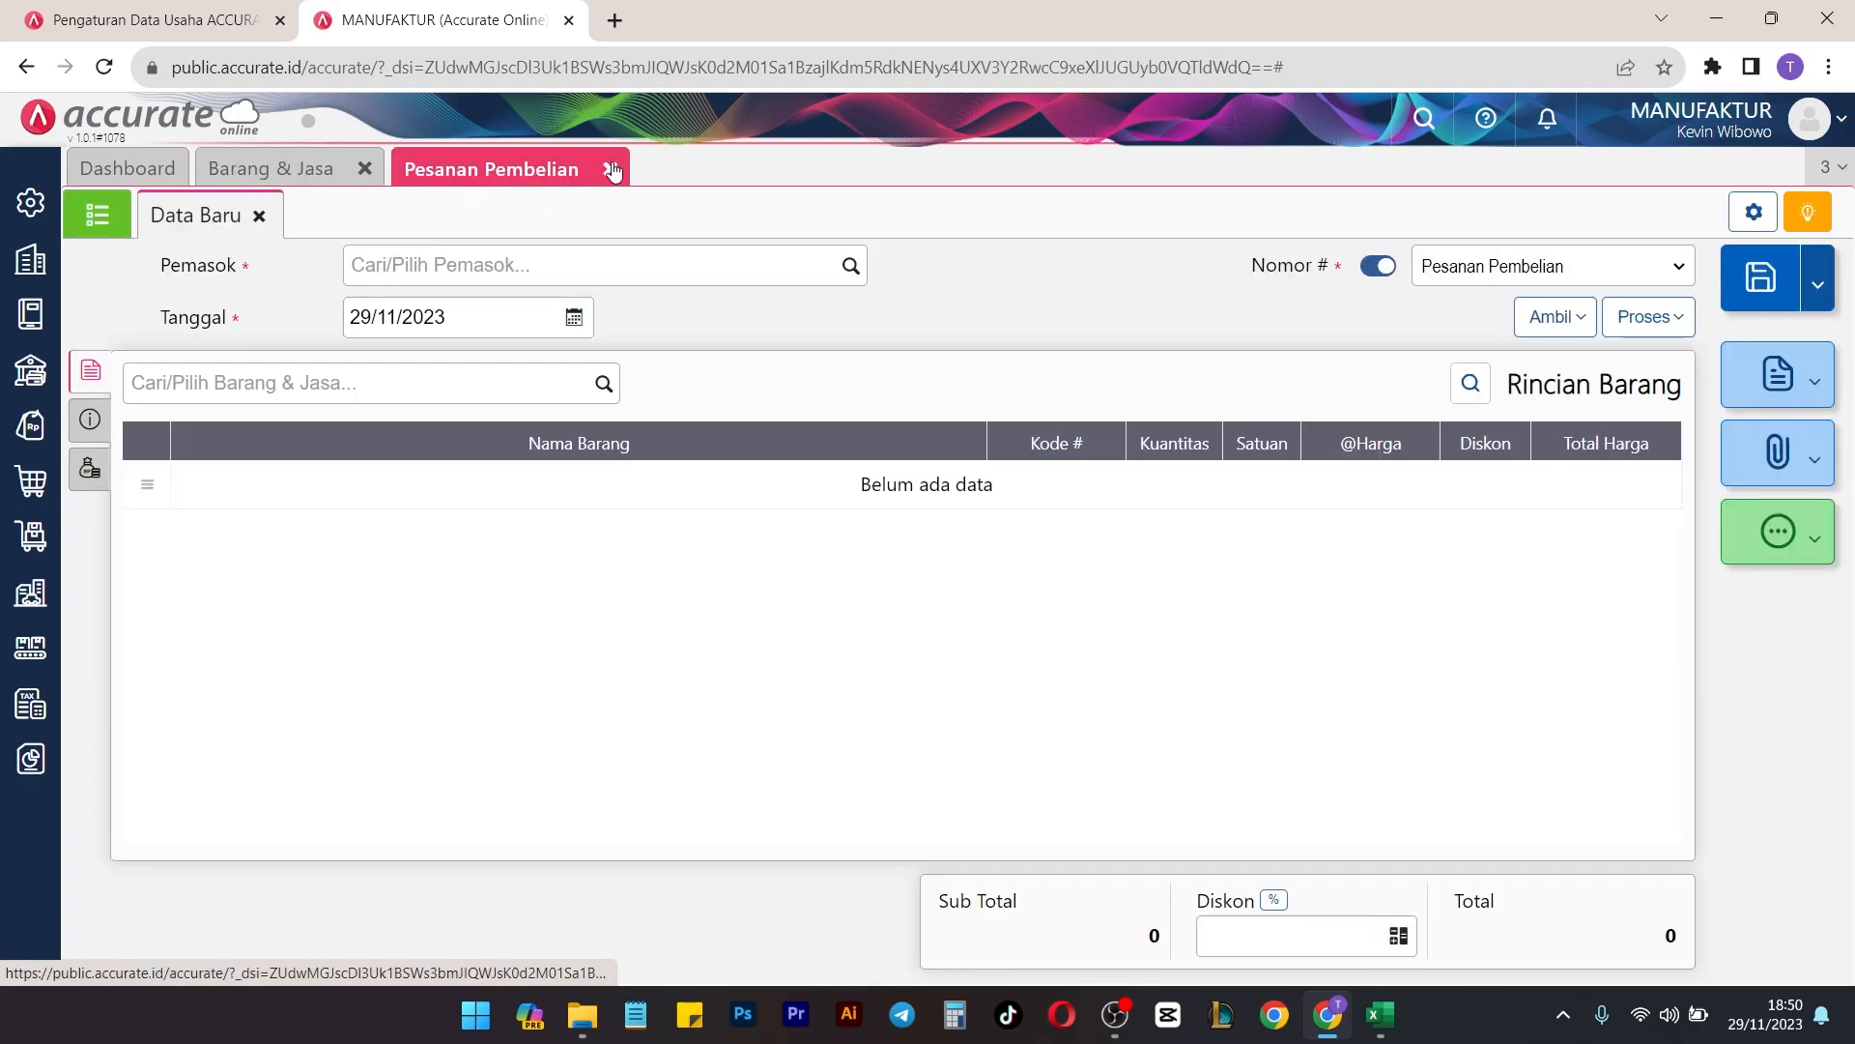
left_click(607, 168)
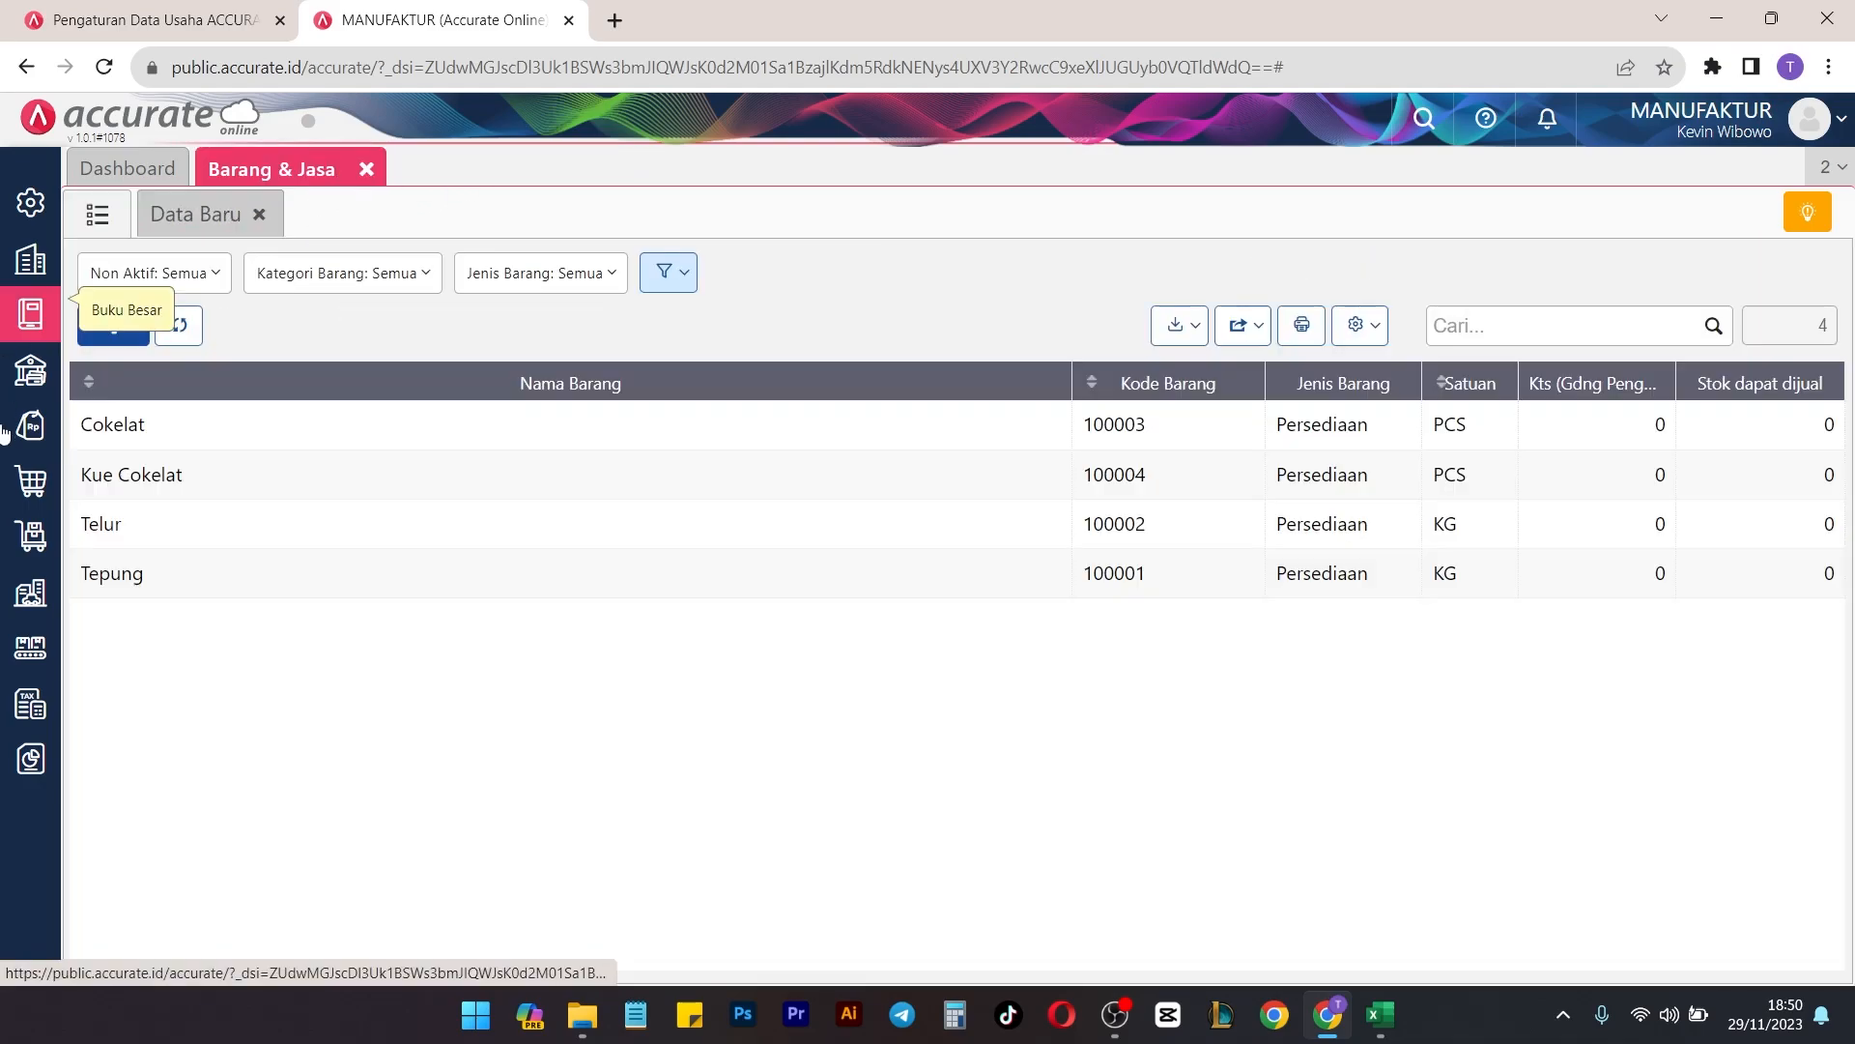
left_click(32, 499)
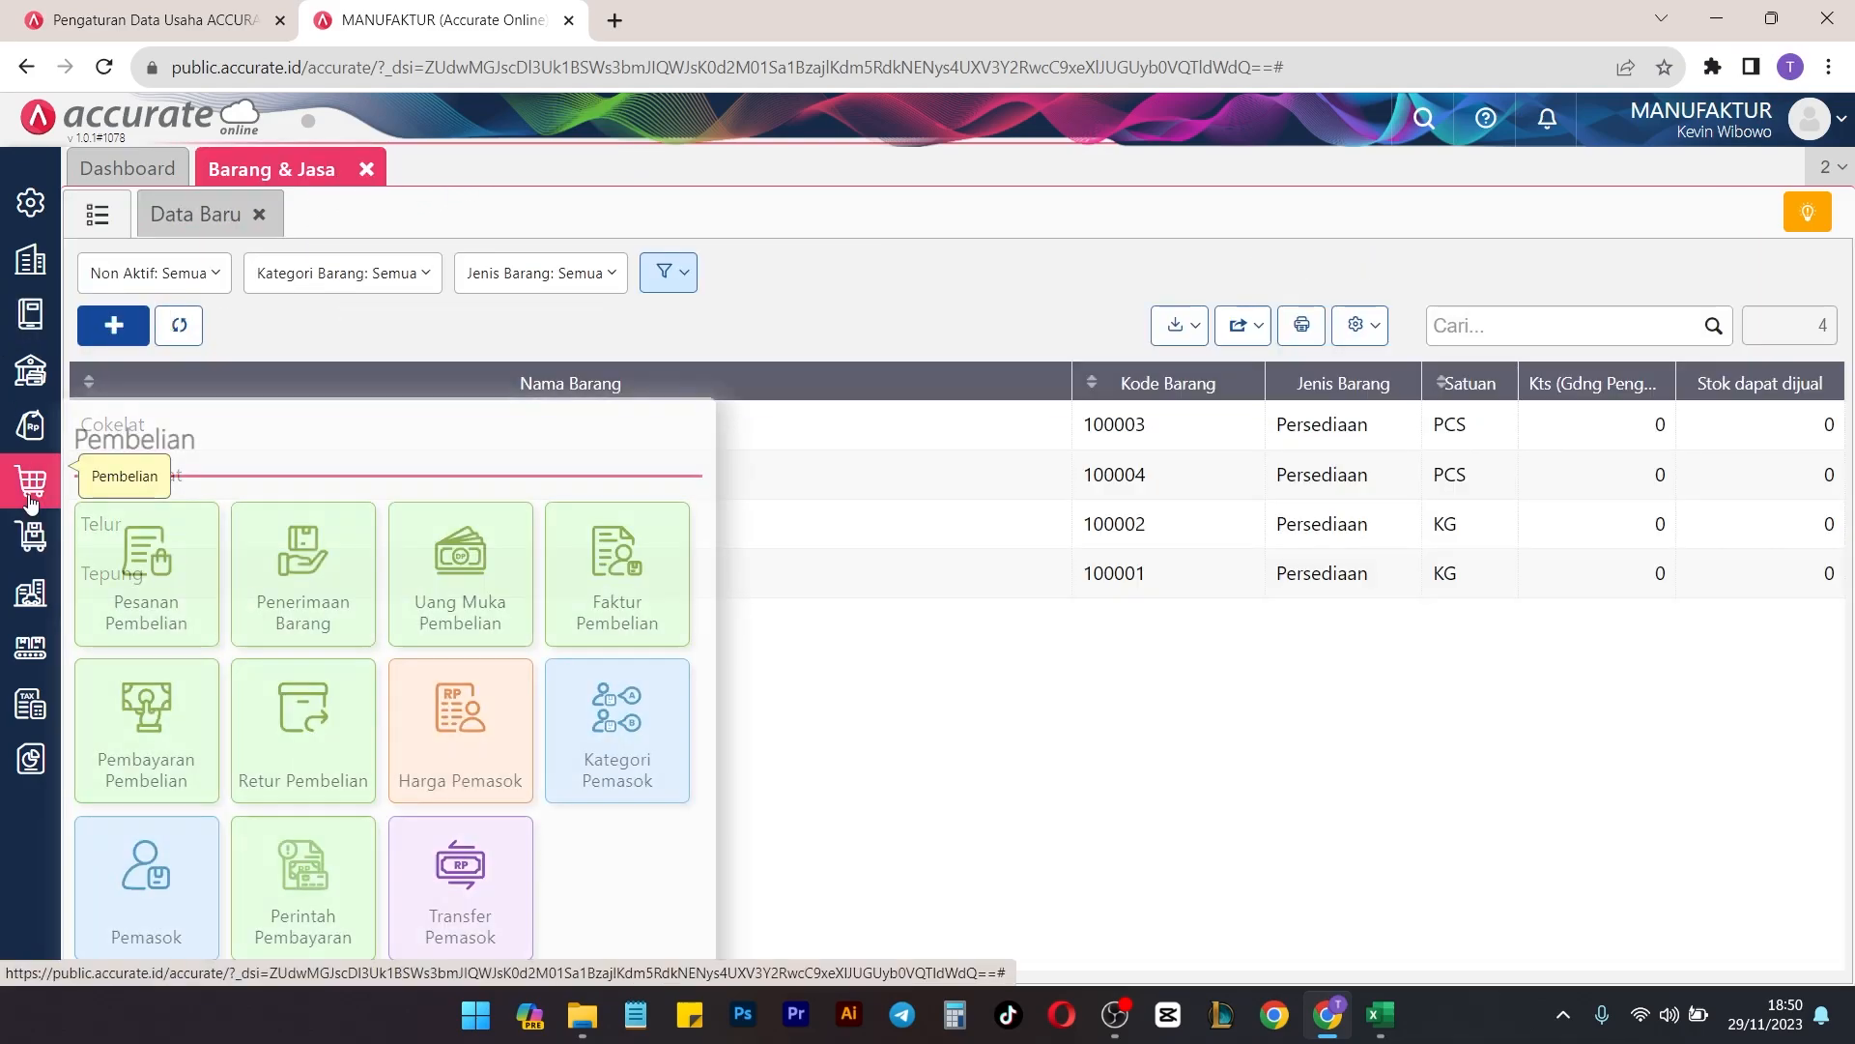
left_click(313, 552)
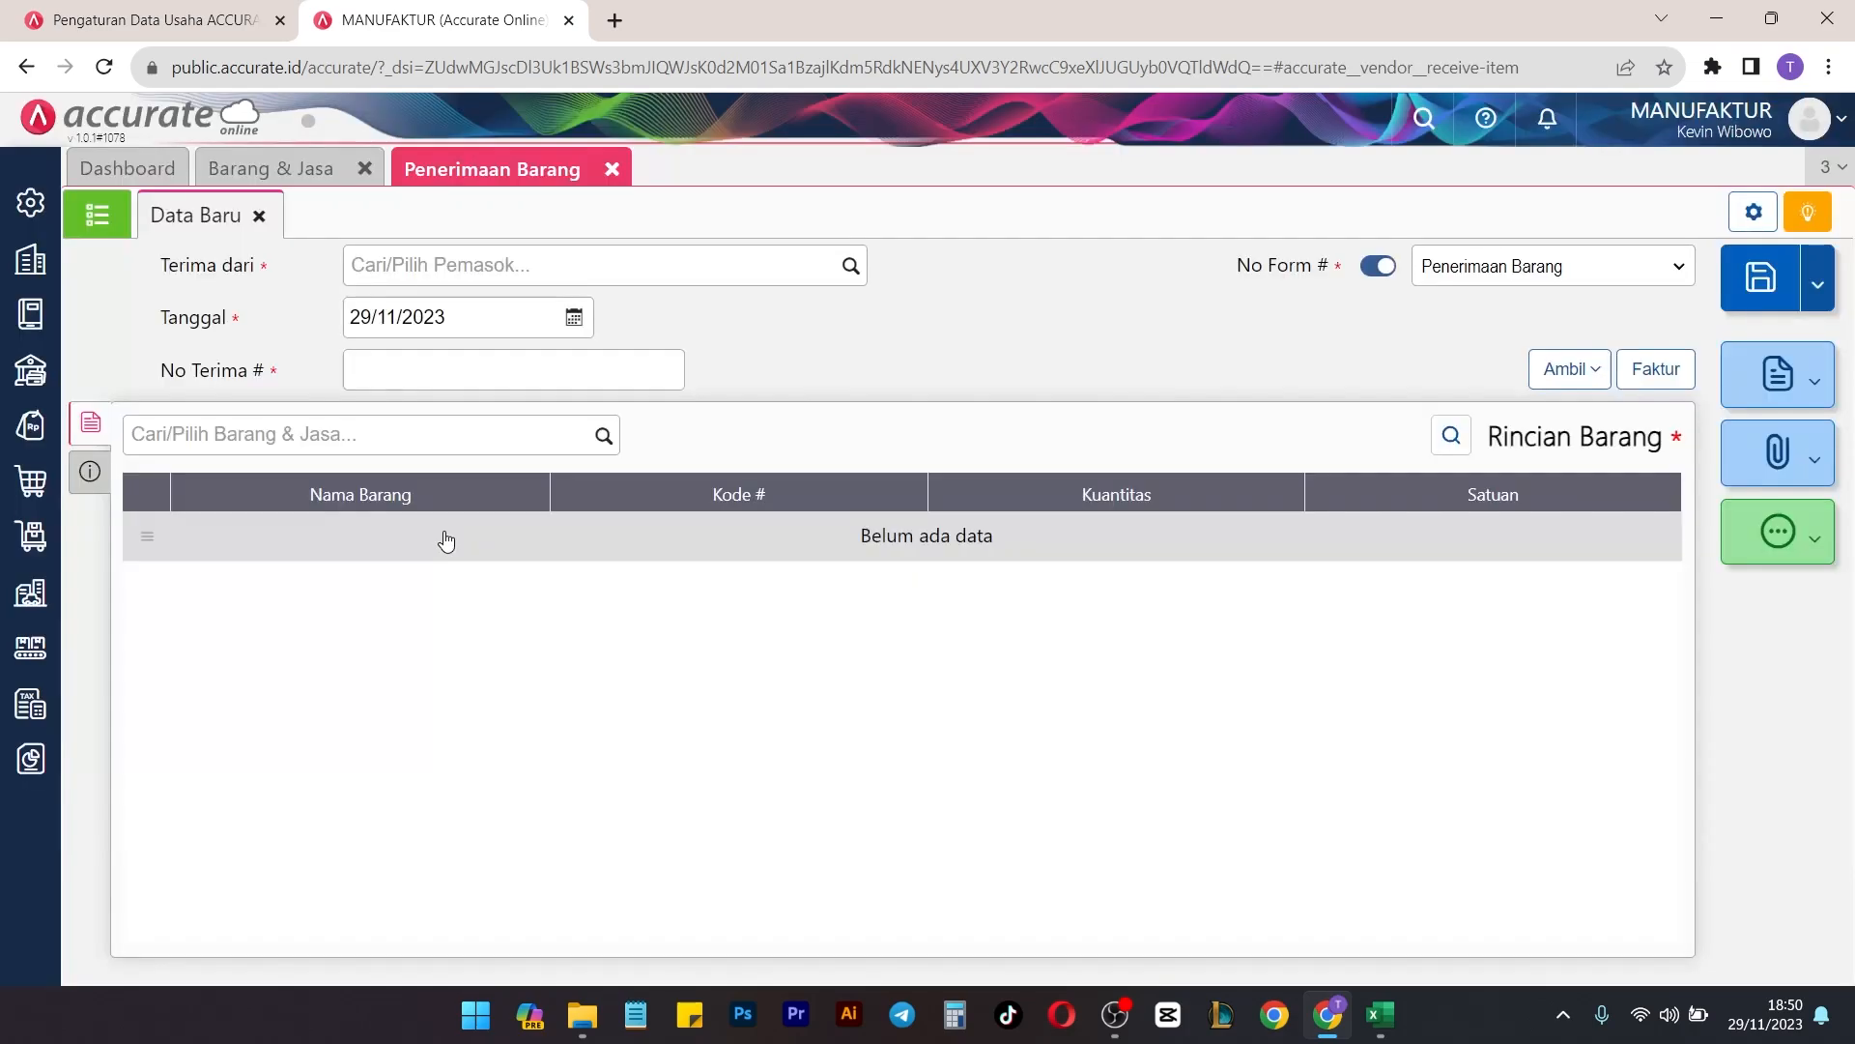
Display the Neraca (Induk Skontro) report from the Keuangan group of Daftar Laporan.
left_click(30, 759)
left_click(171, 755)
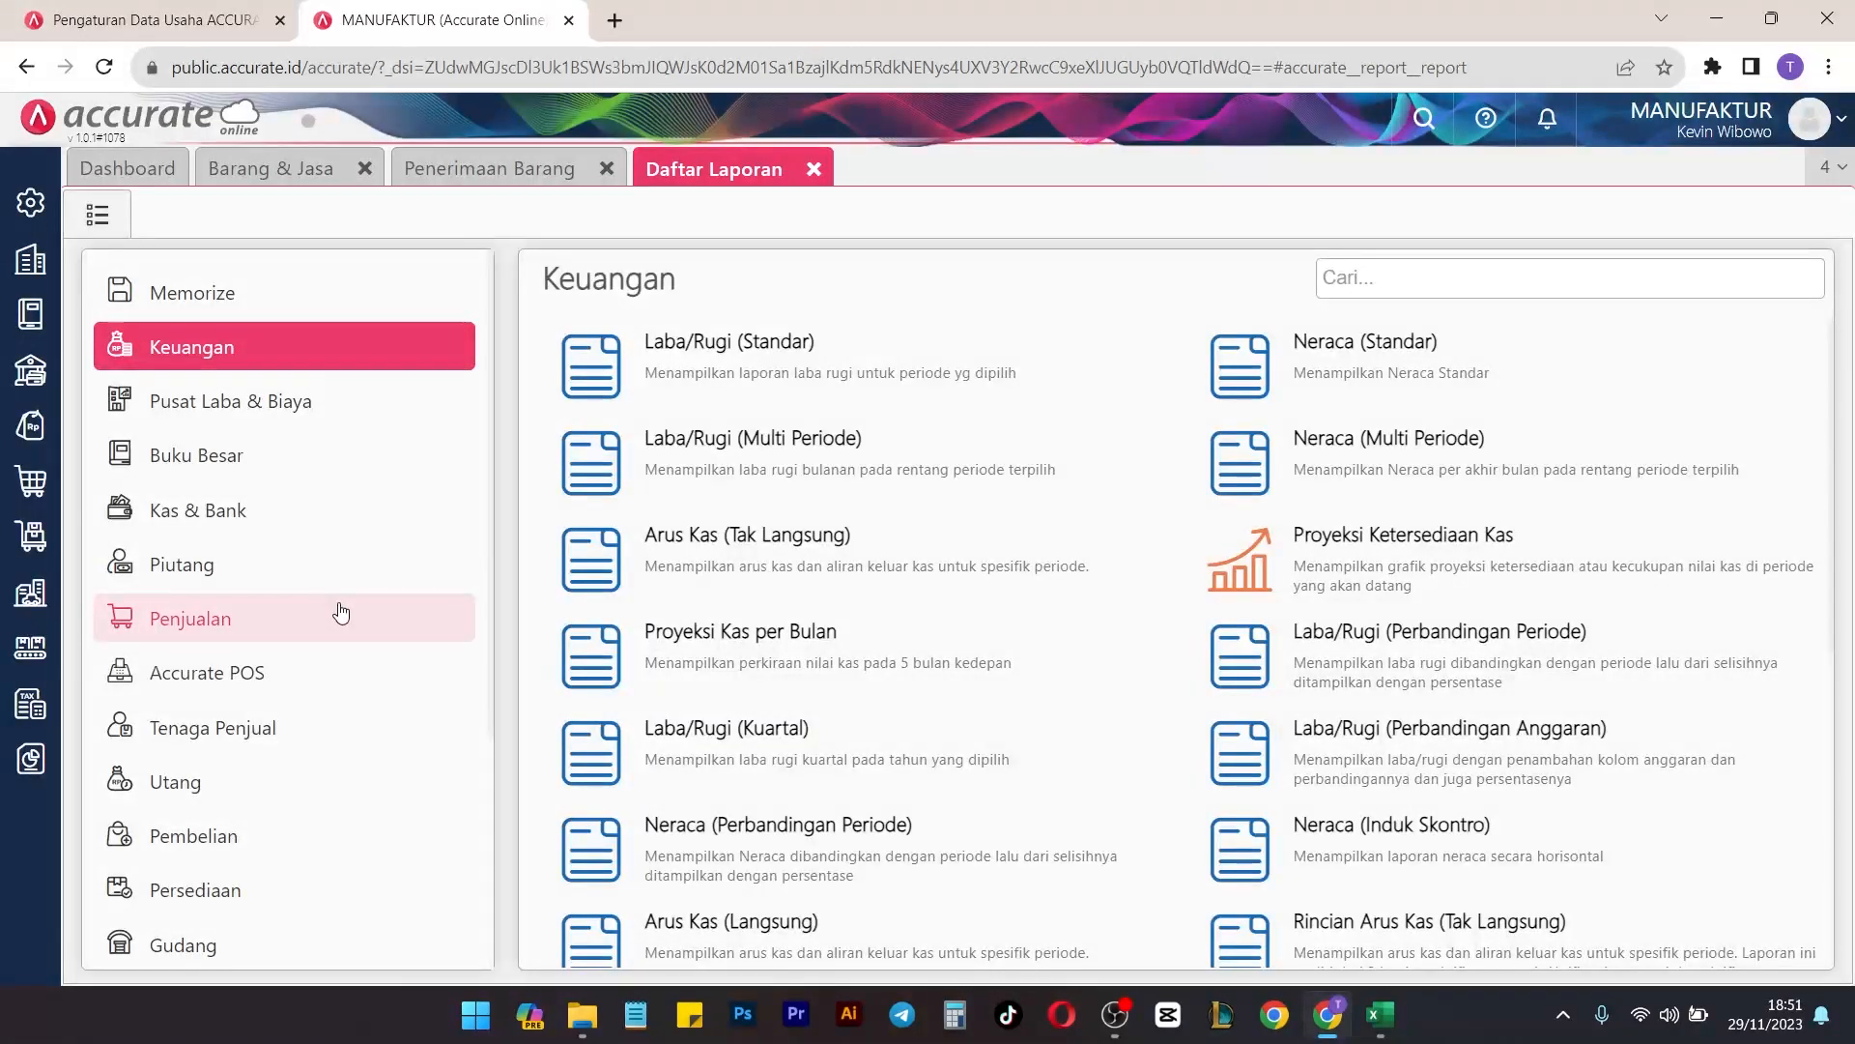
scroll(1449, 676, "down", 3)
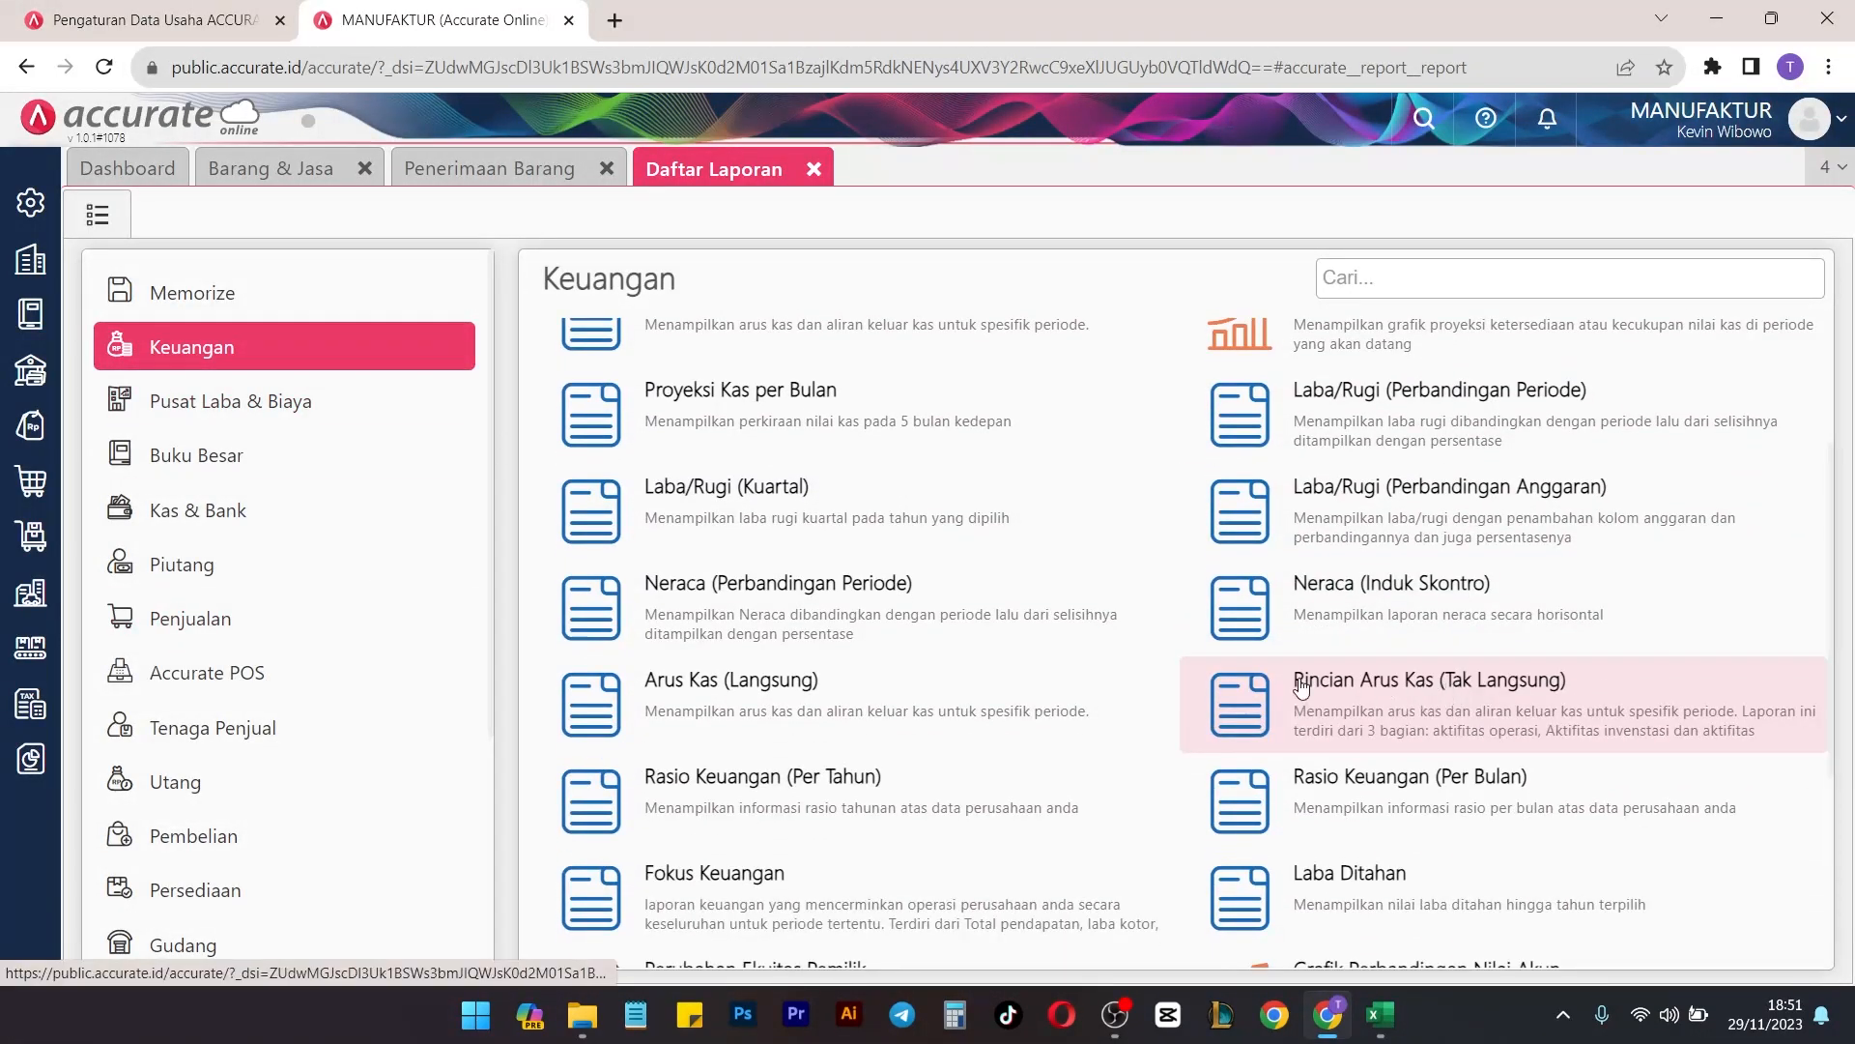
left_click(1359, 627)
left_click(1163, 791)
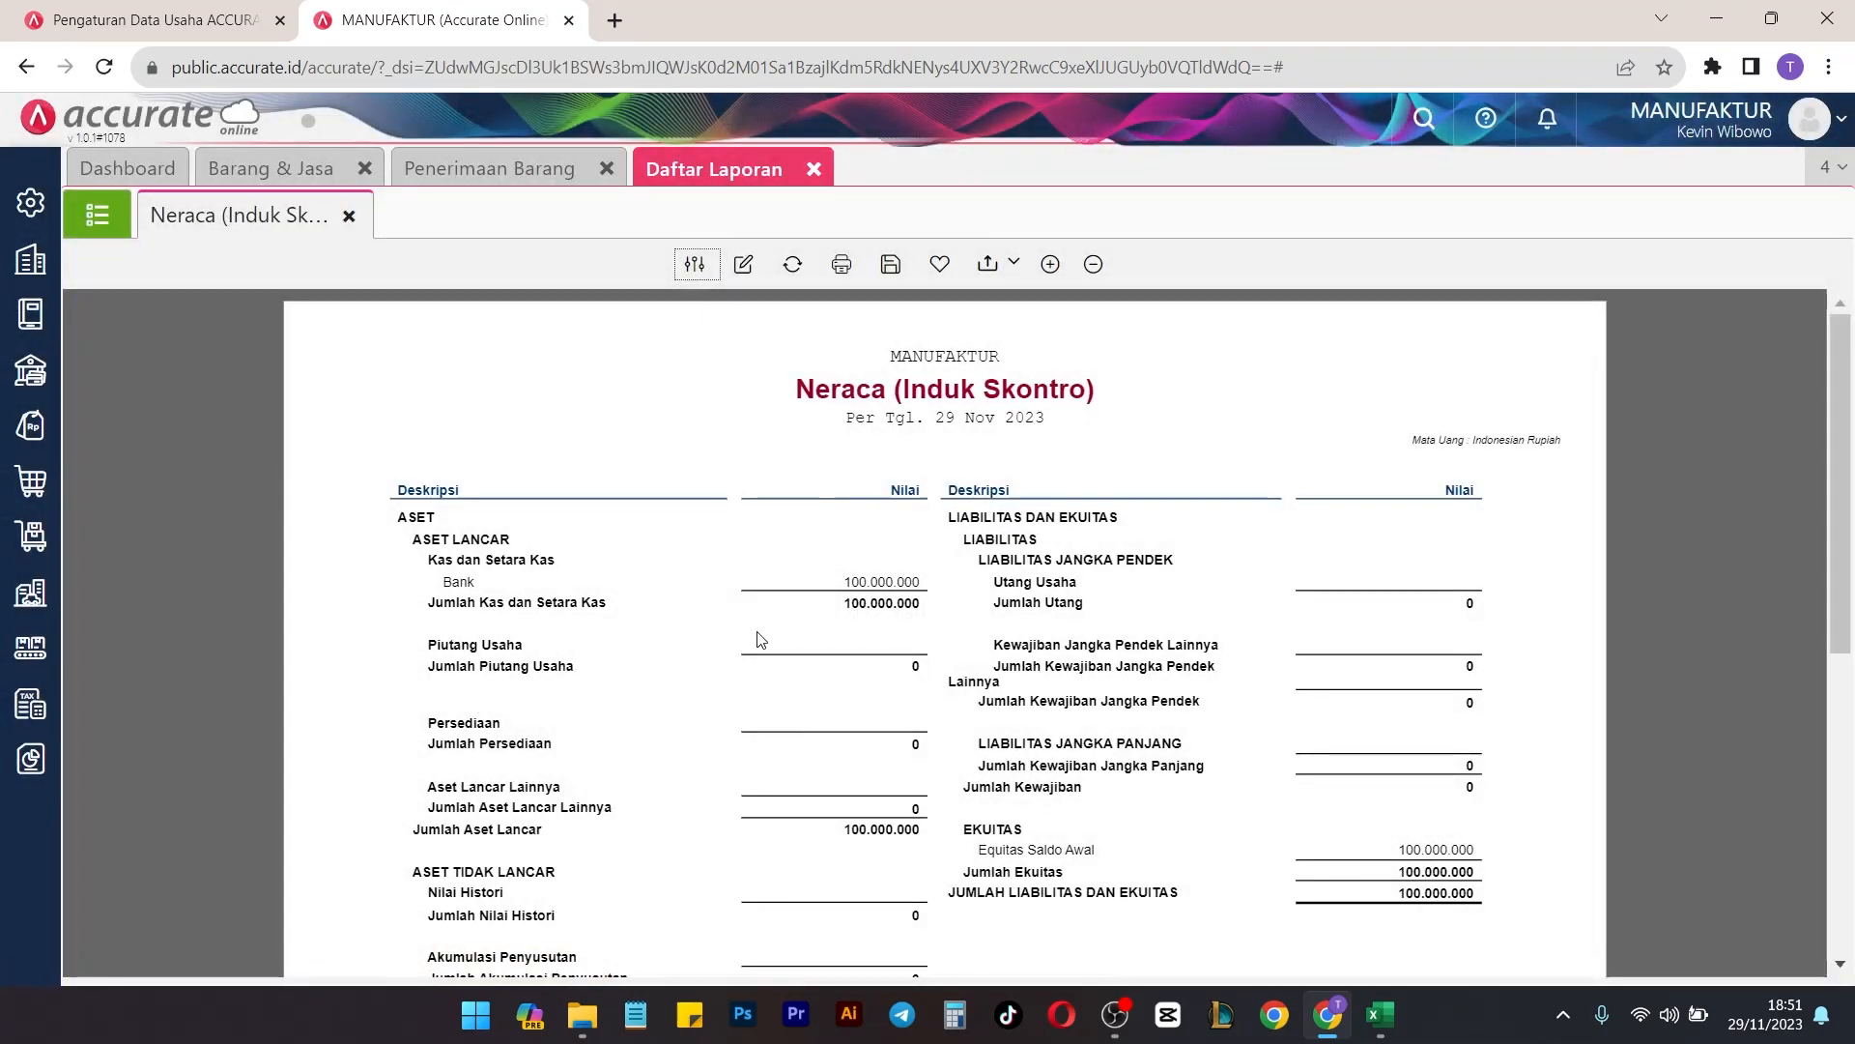
Return to the new Penerimaan Barang and choose Pemasok A as the supplier the goods are received from.
left_click(464, 173)
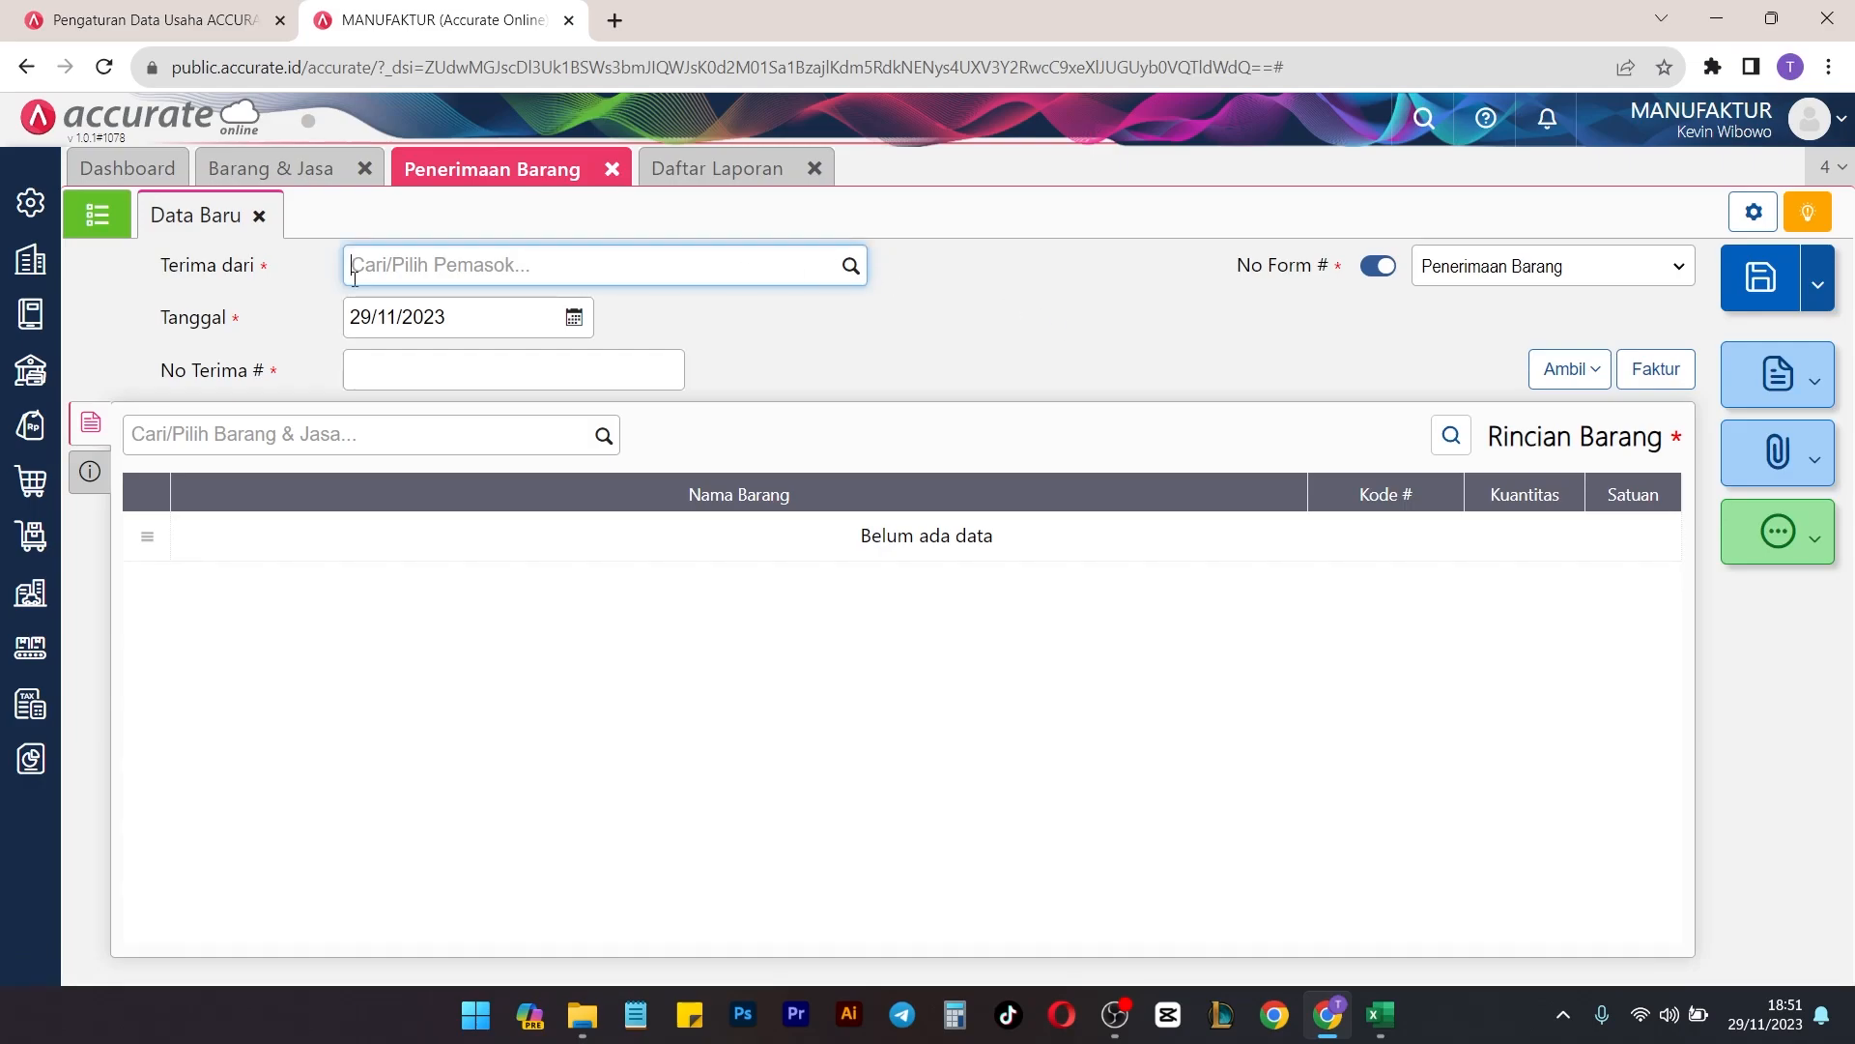
left_click_drag(223, 294, 275, 301)
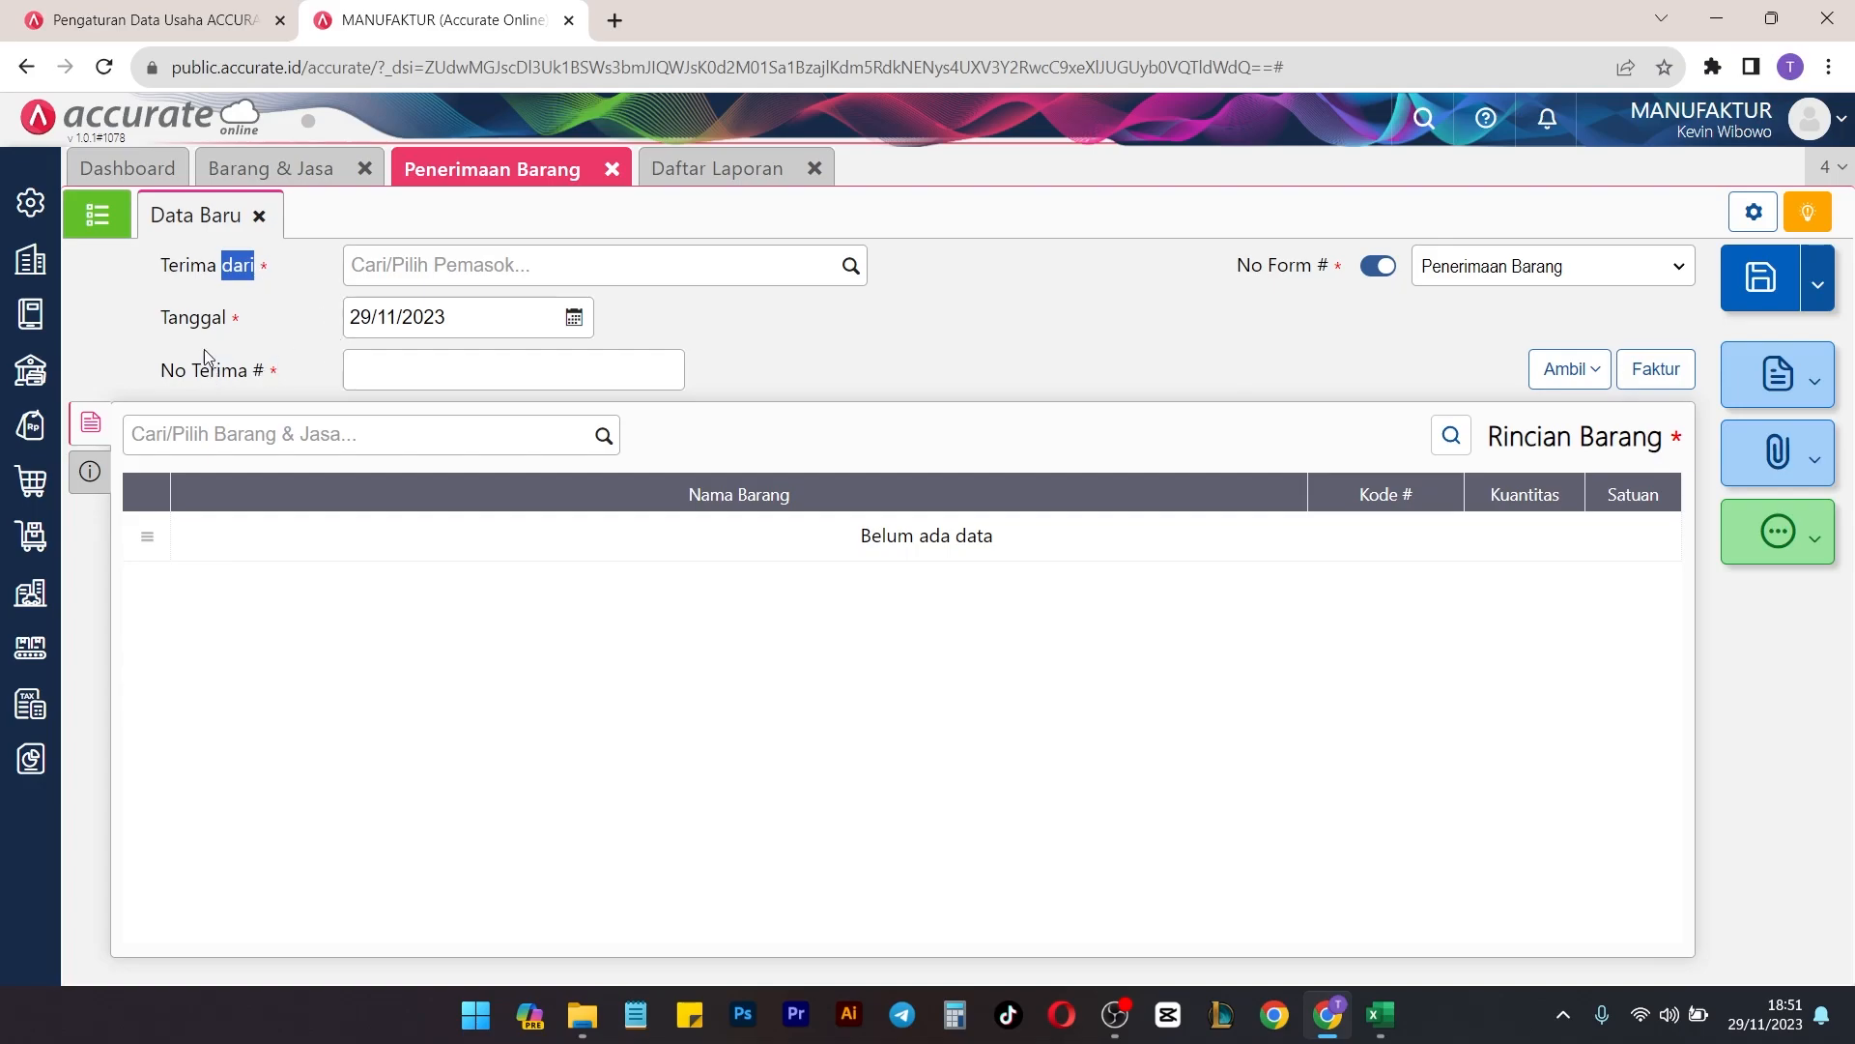
left_click_drag(200, 320, 221, 320)
left_click_drag(170, 261, 222, 261)
left_click(851, 264)
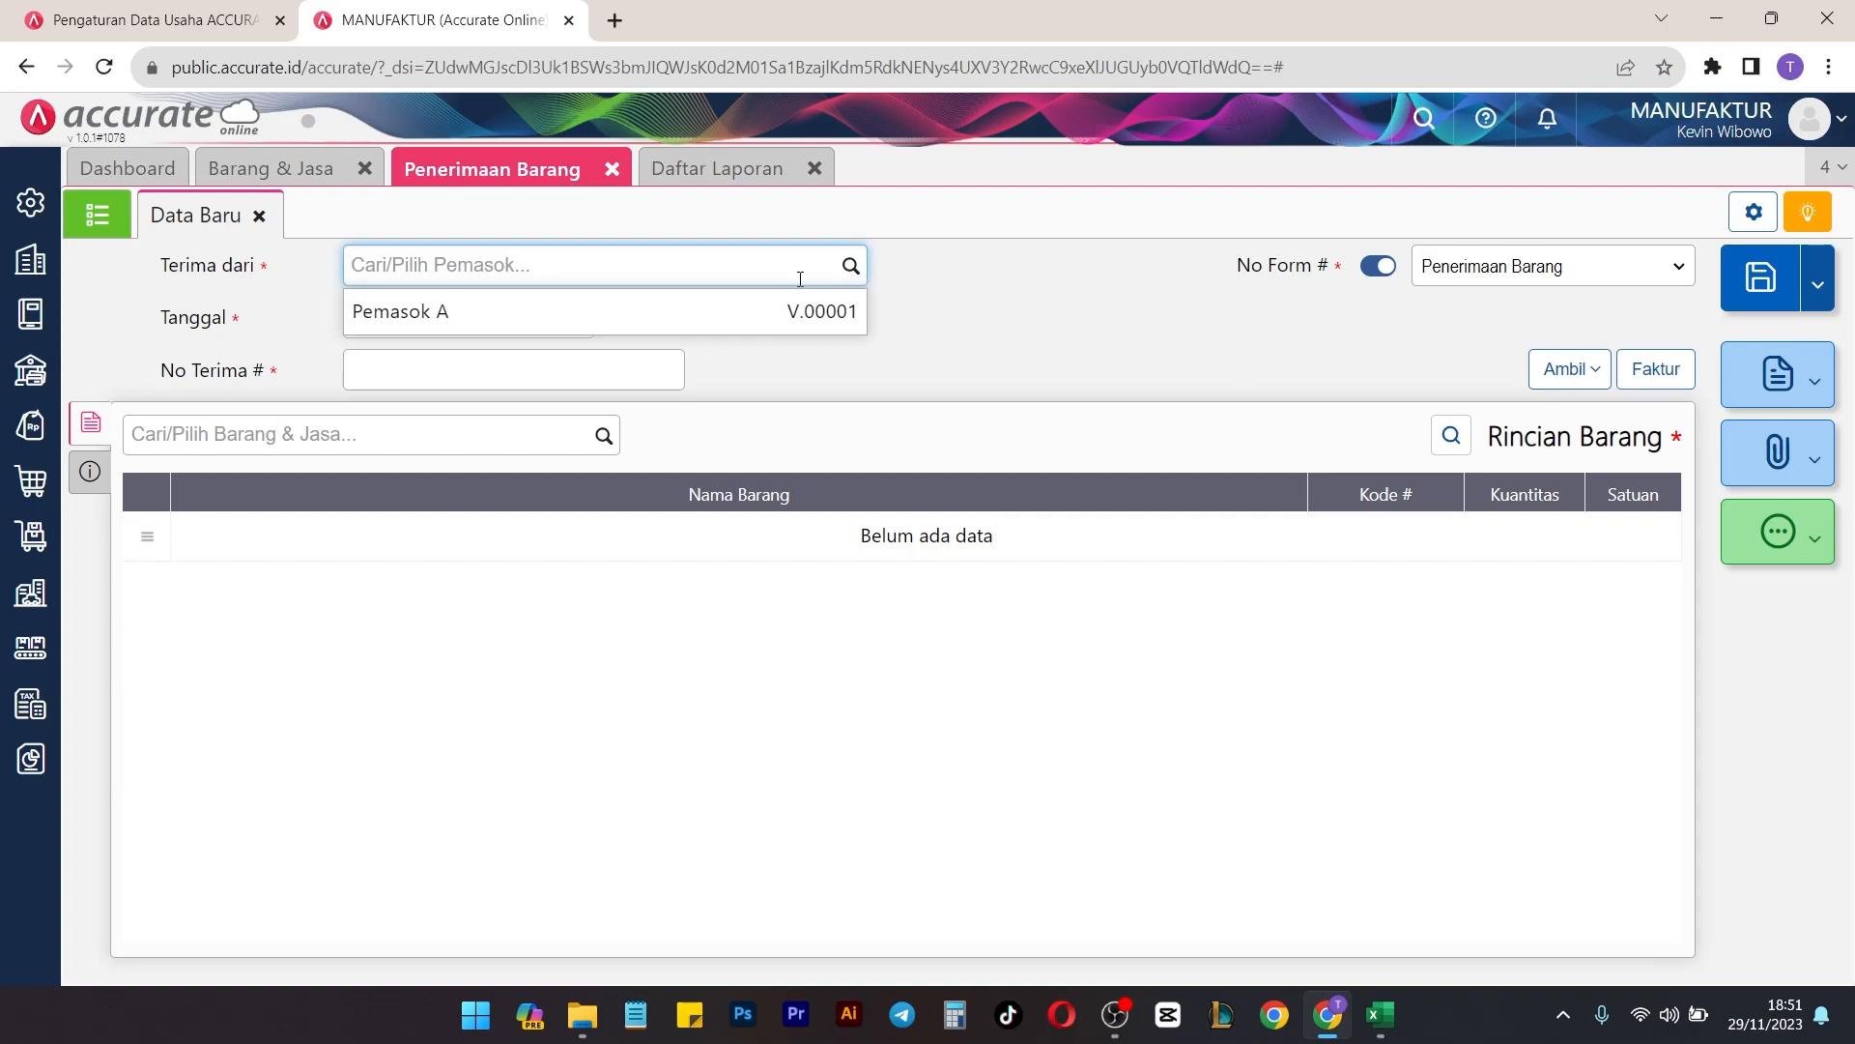
left_click(530, 329)
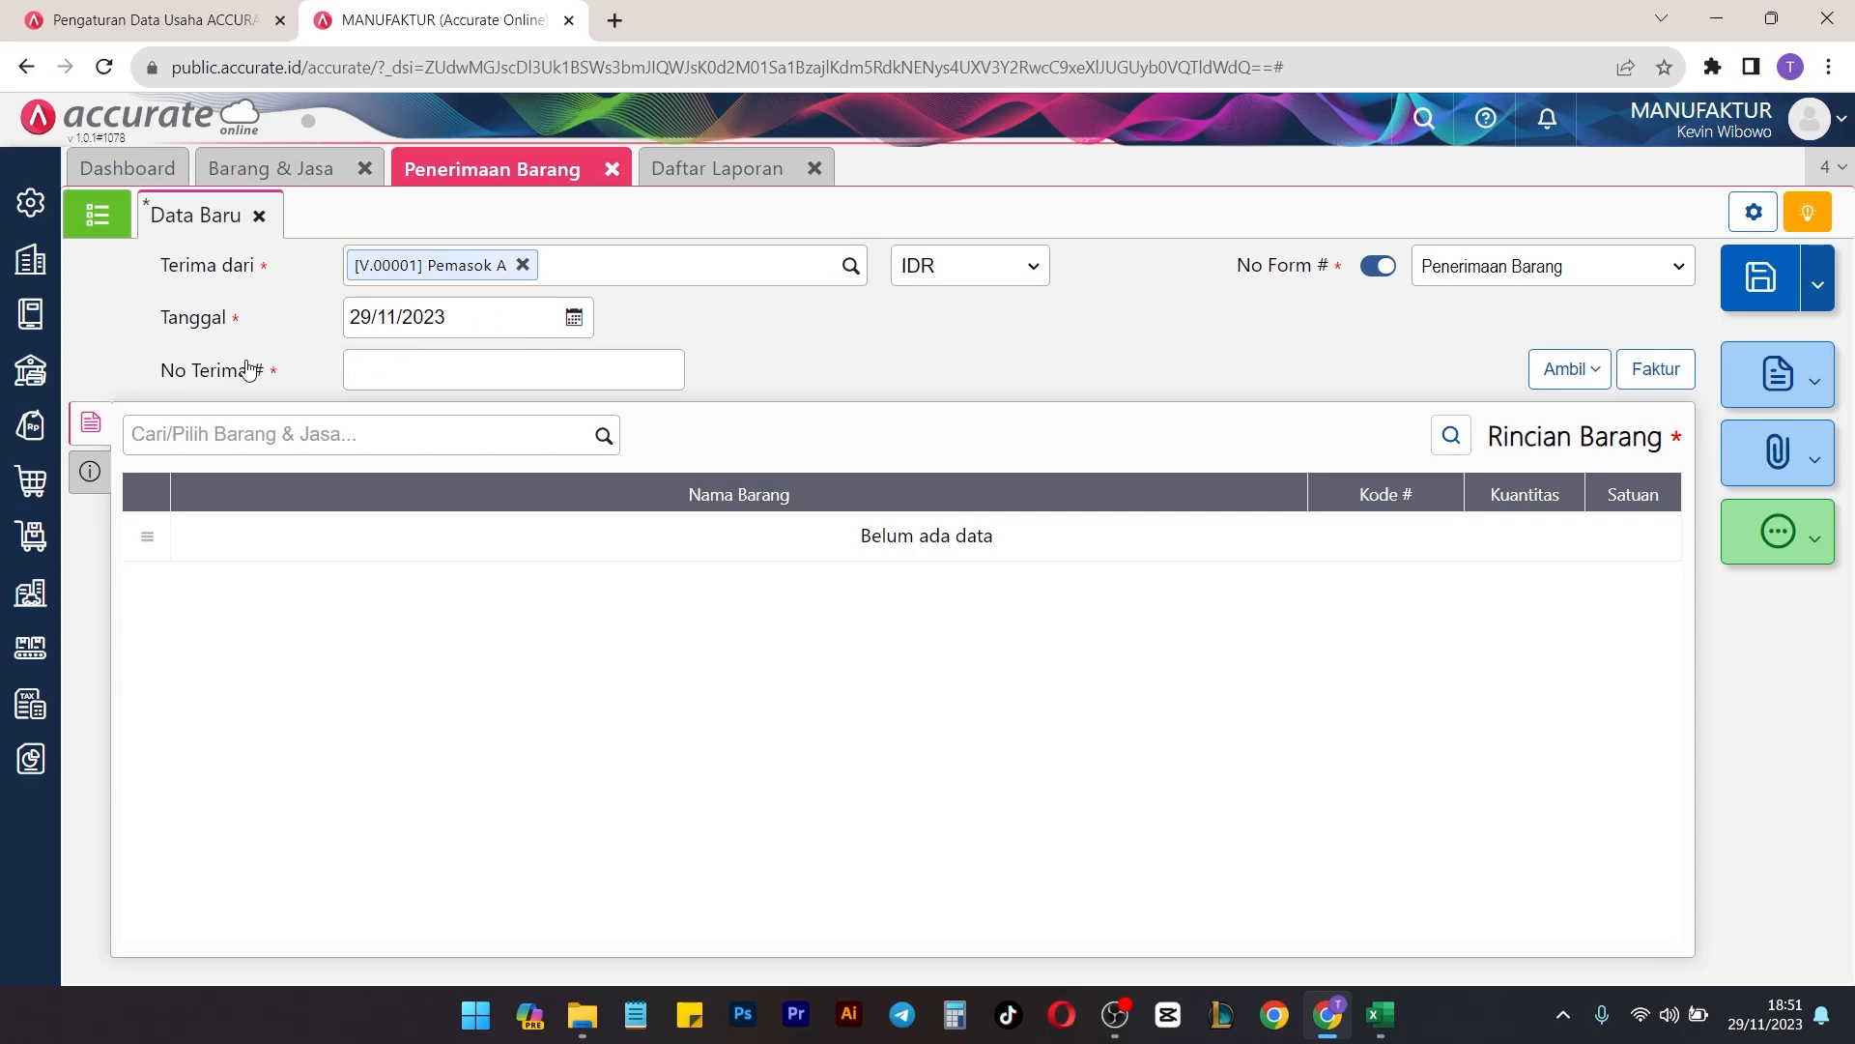
left_click_drag(189, 371, 271, 372)
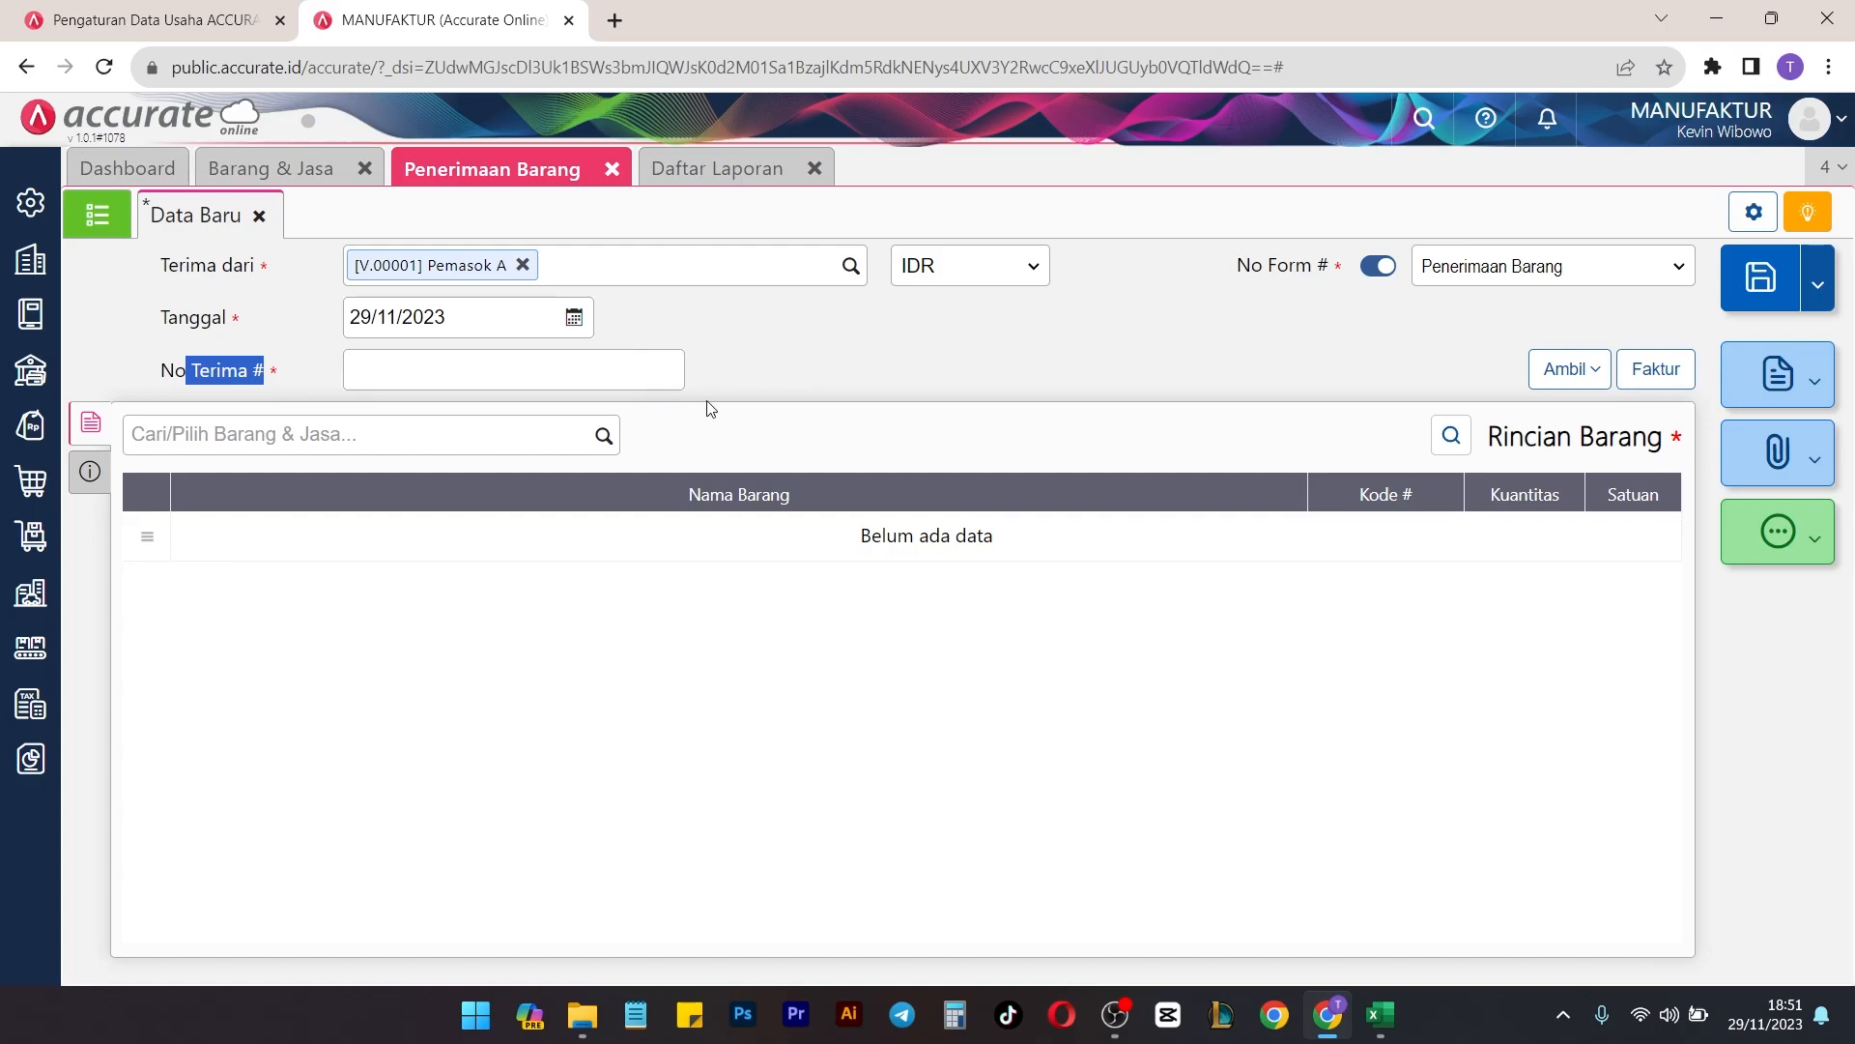
Enter 231231 as the No Terima of the new Penerimaan Barang.
left_click_drag(1238, 270, 1312, 285)
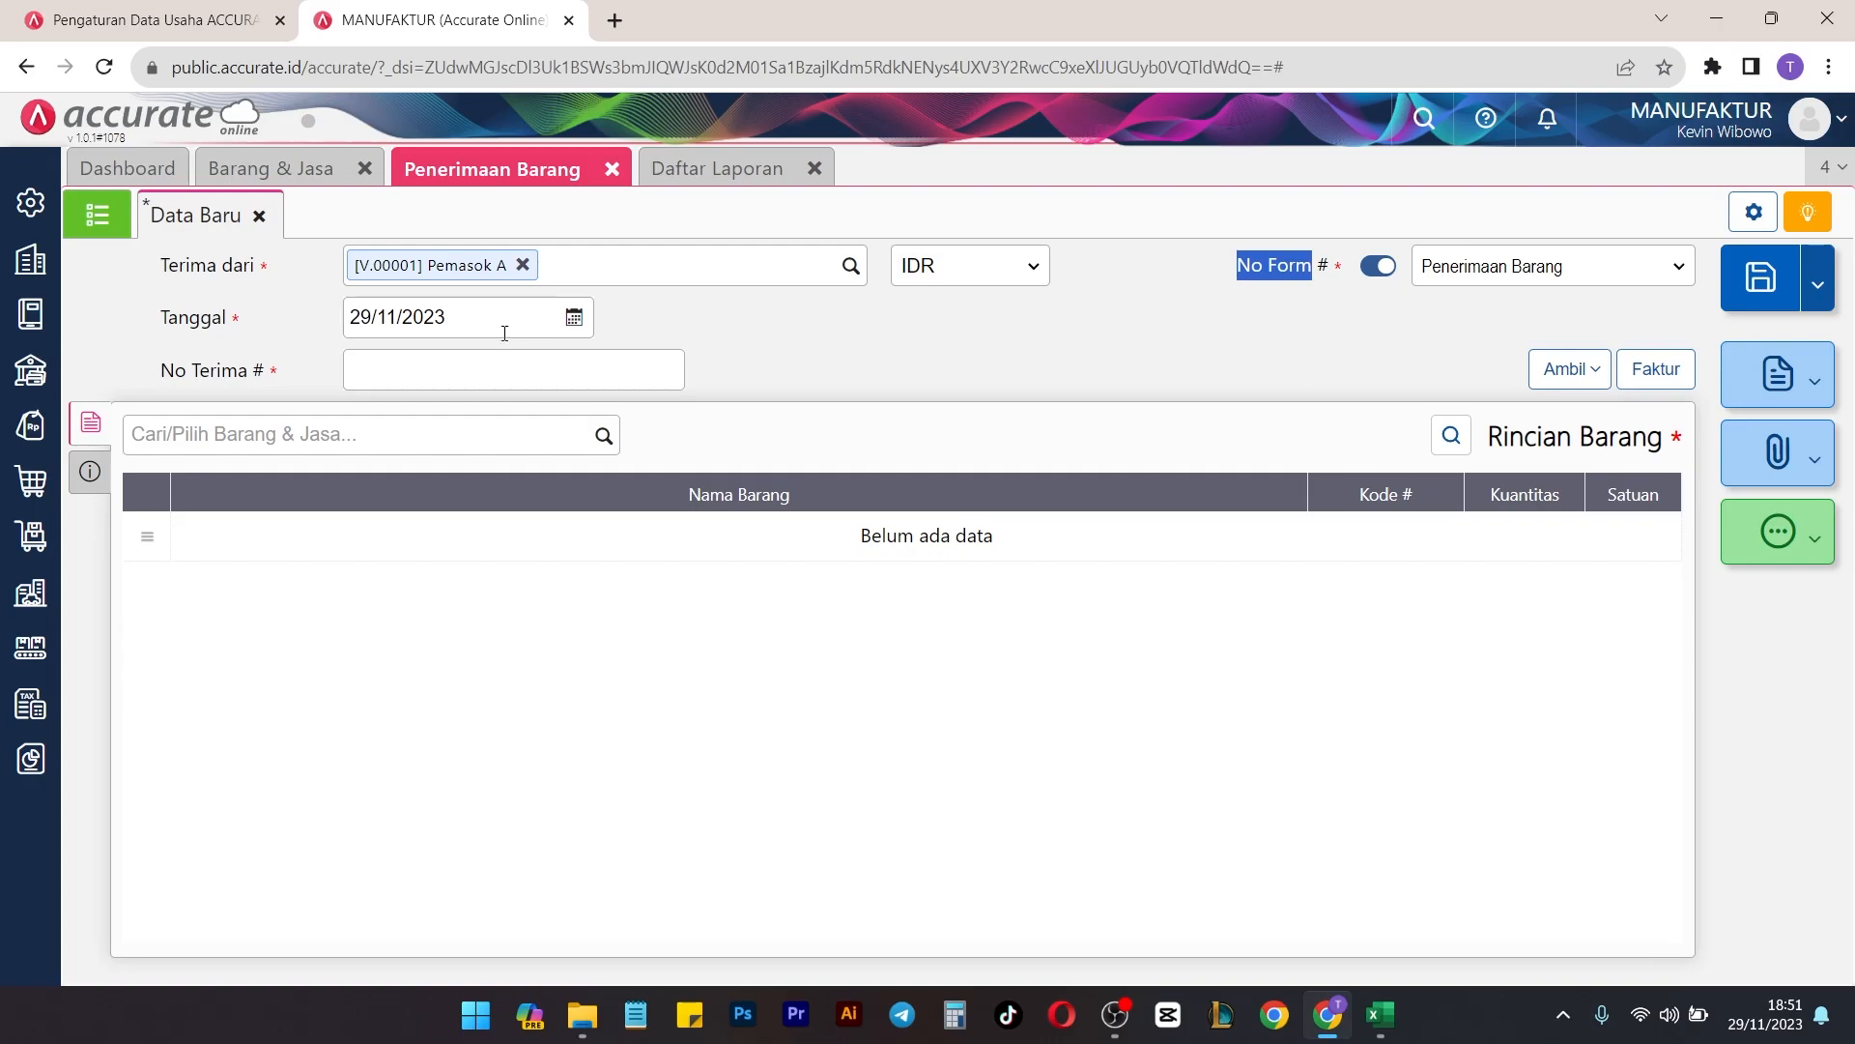
left_click(471, 376)
type("231231")
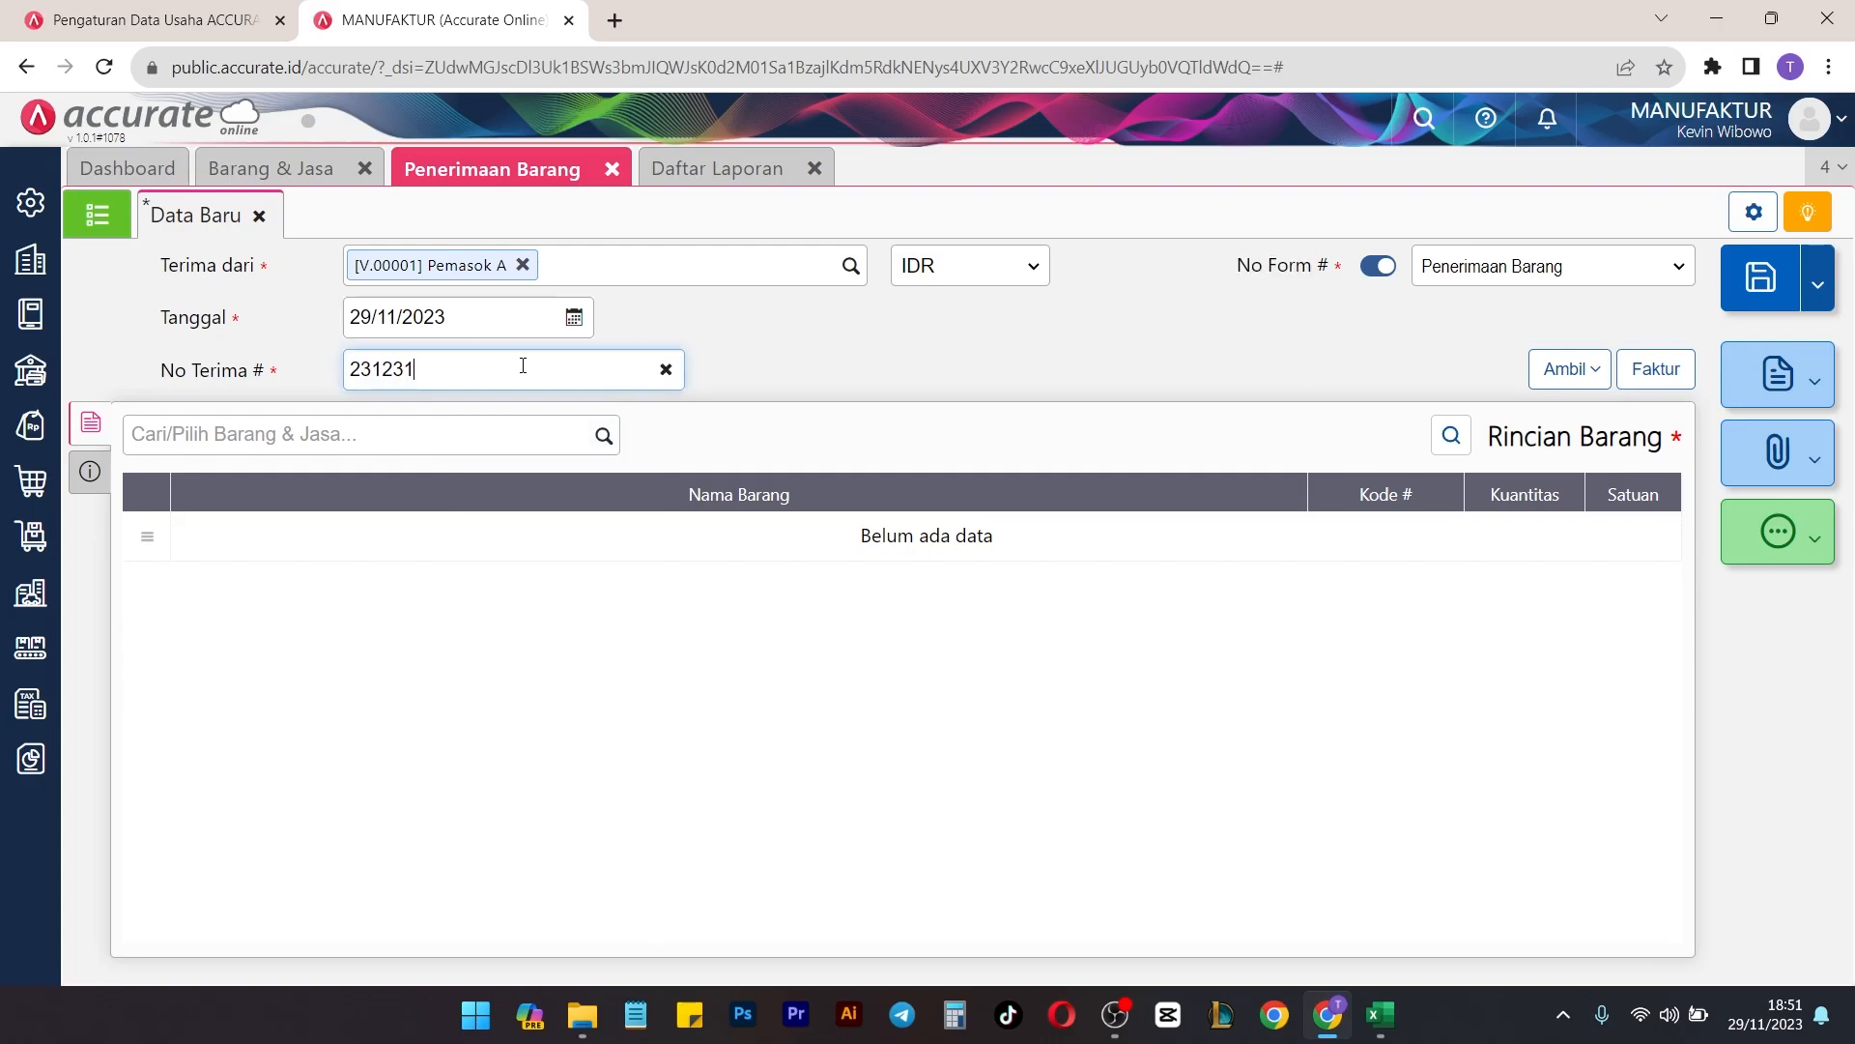
Copy the Cokelat, Telur and Tepung lines from Pemasok A's Pesanan Pembelian into the Penerimaan Barang.
left_click(1578, 380)
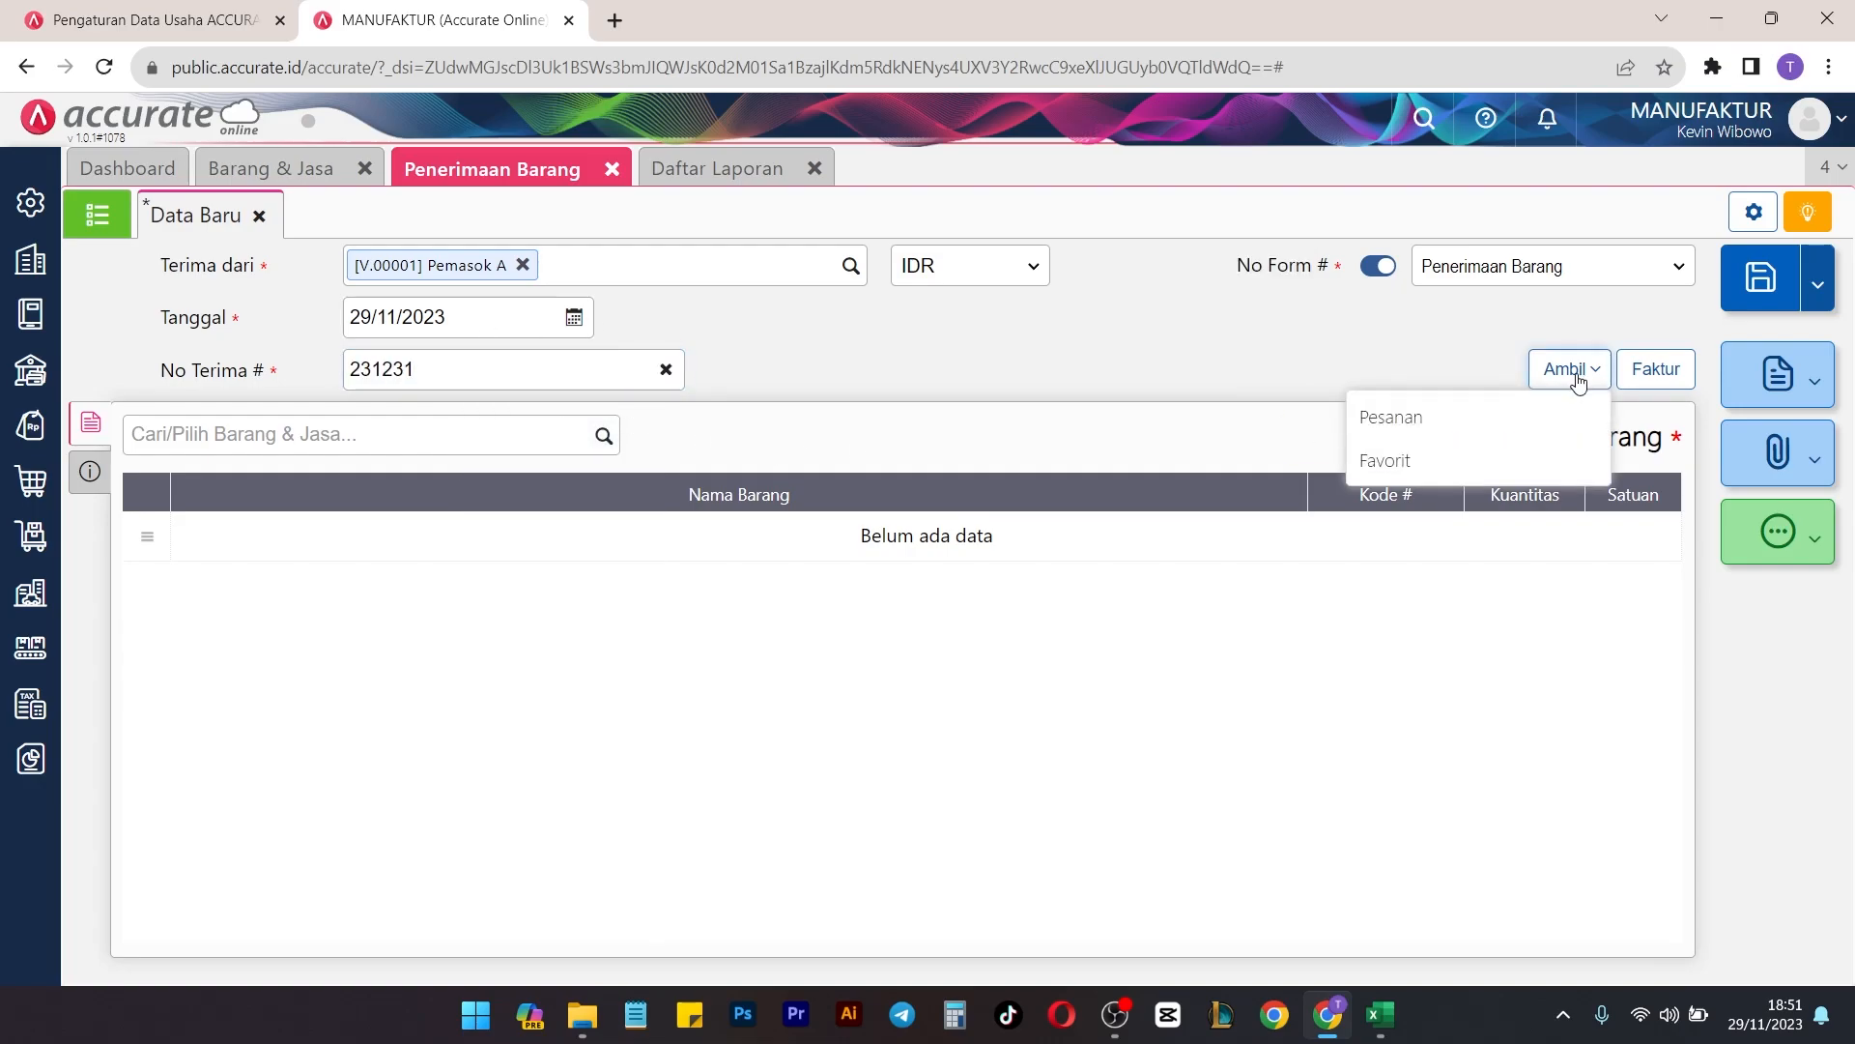
left_click(1495, 429)
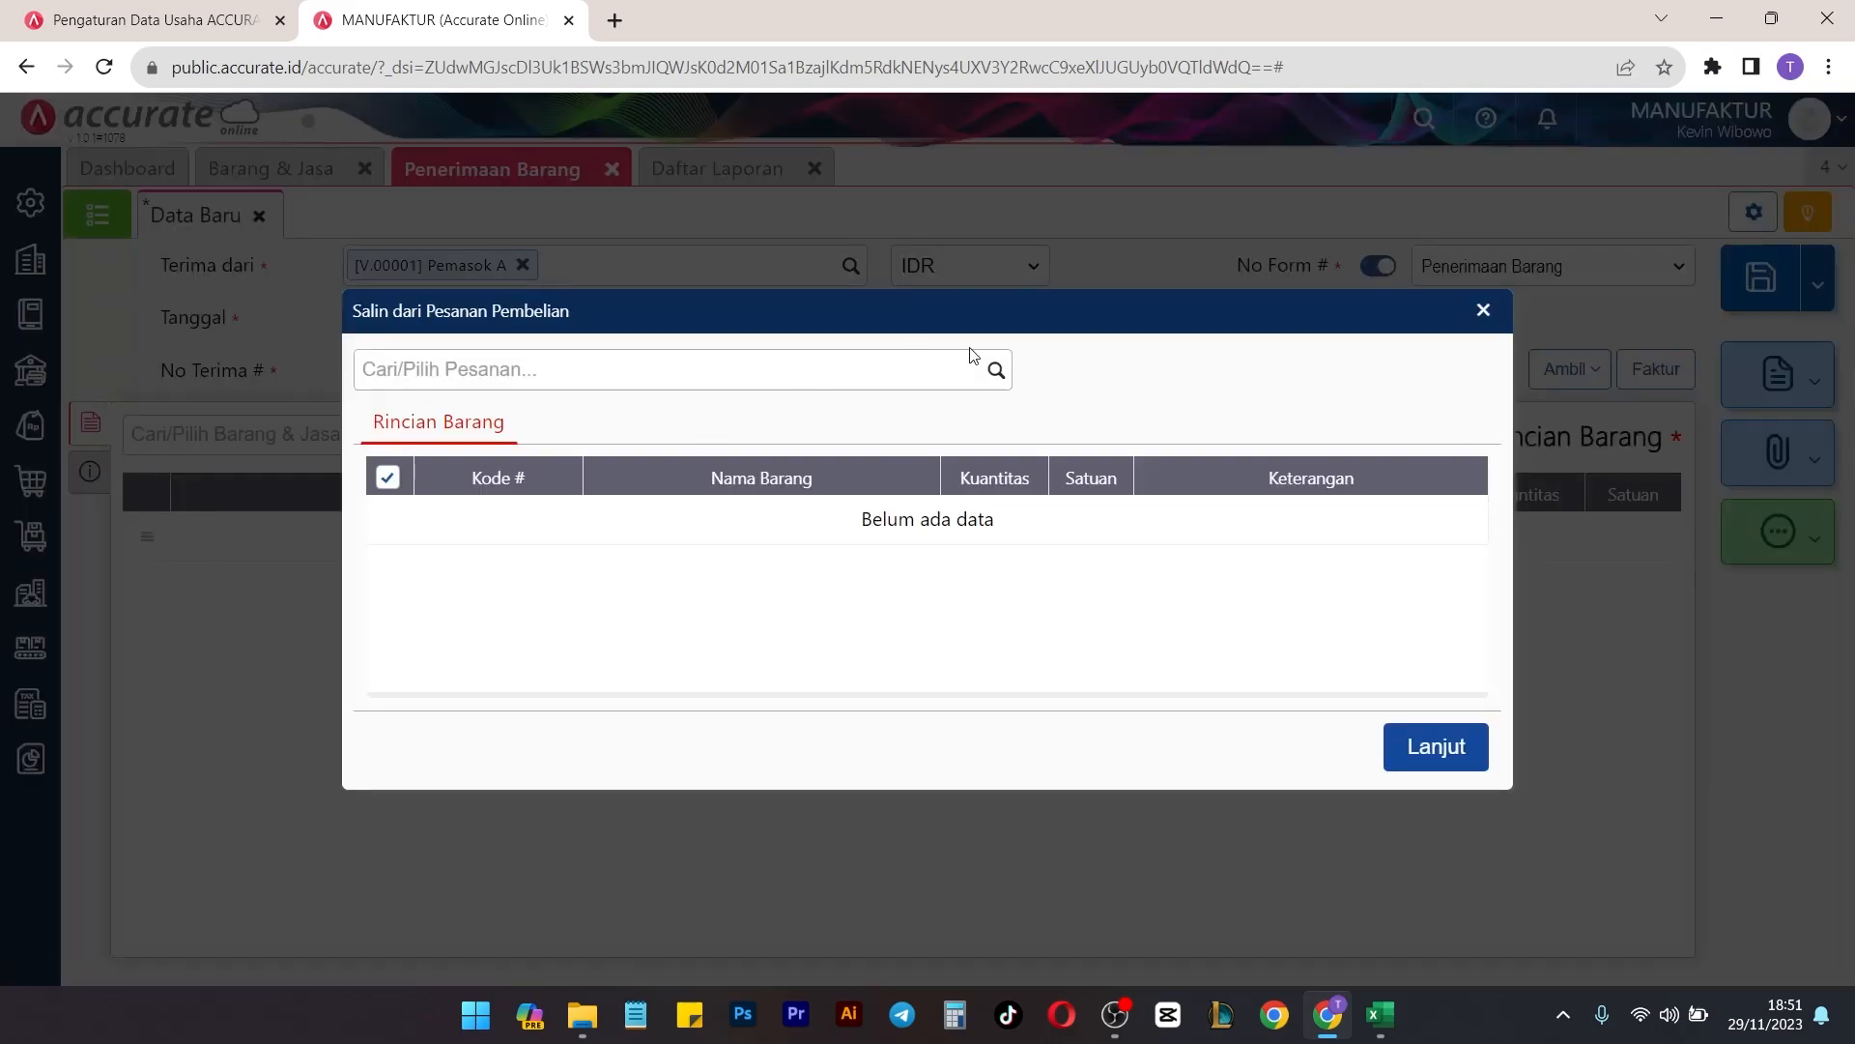
left_click(995, 369)
left_click(622, 431)
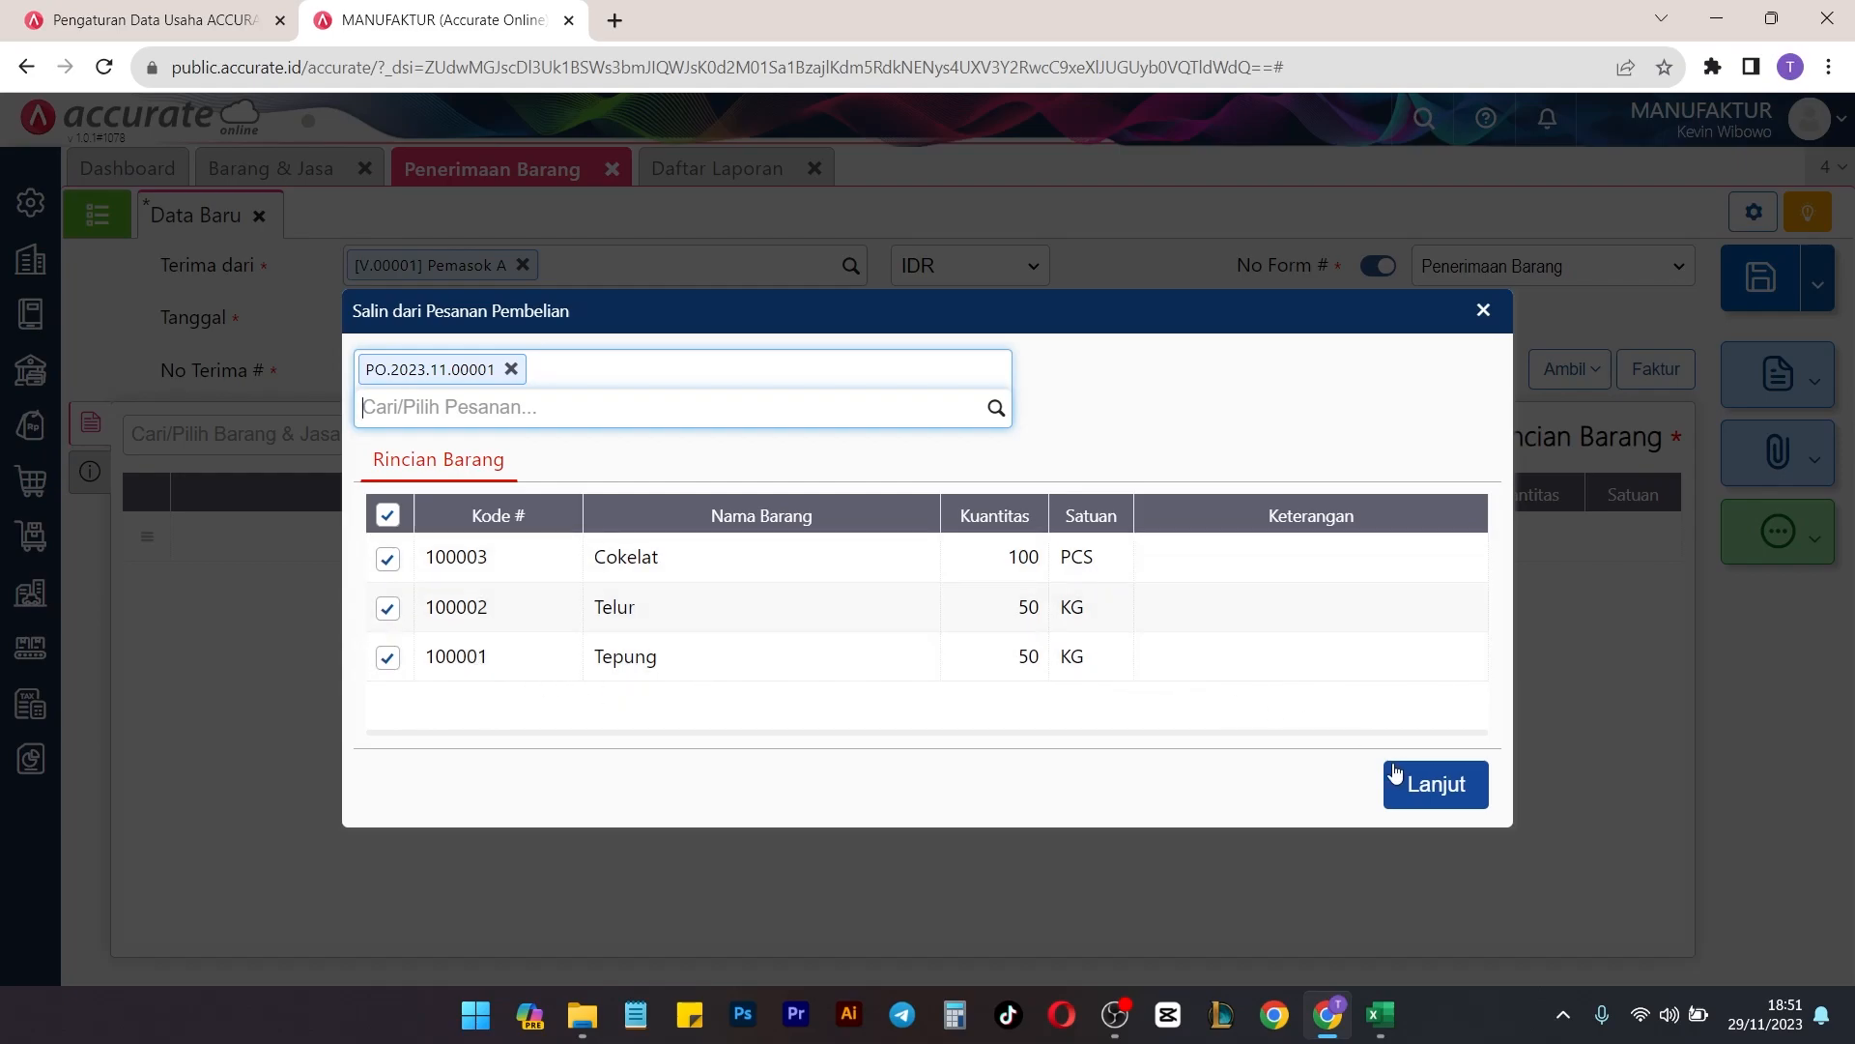
left_click(1433, 788)
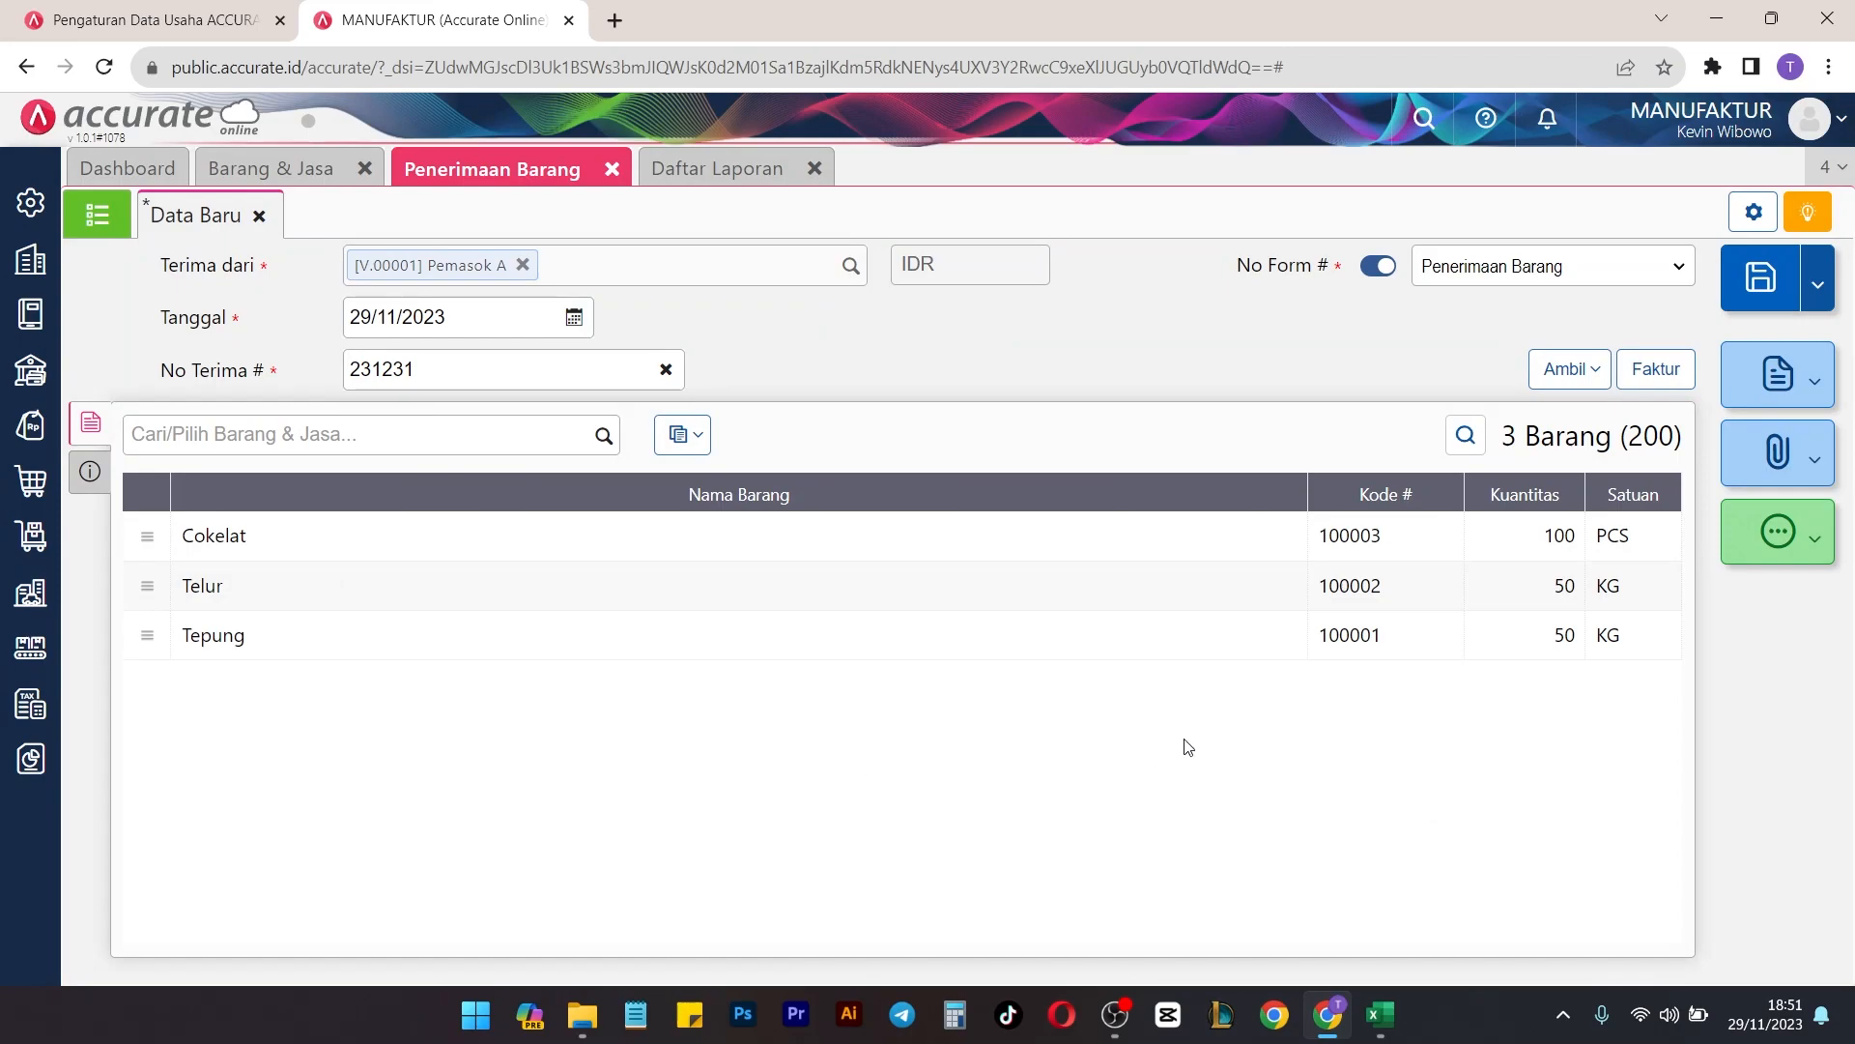
Check the Bank line in the Neraca (Induk Skontro) report, and save the Penerimaan Barang.
left_click(716, 179)
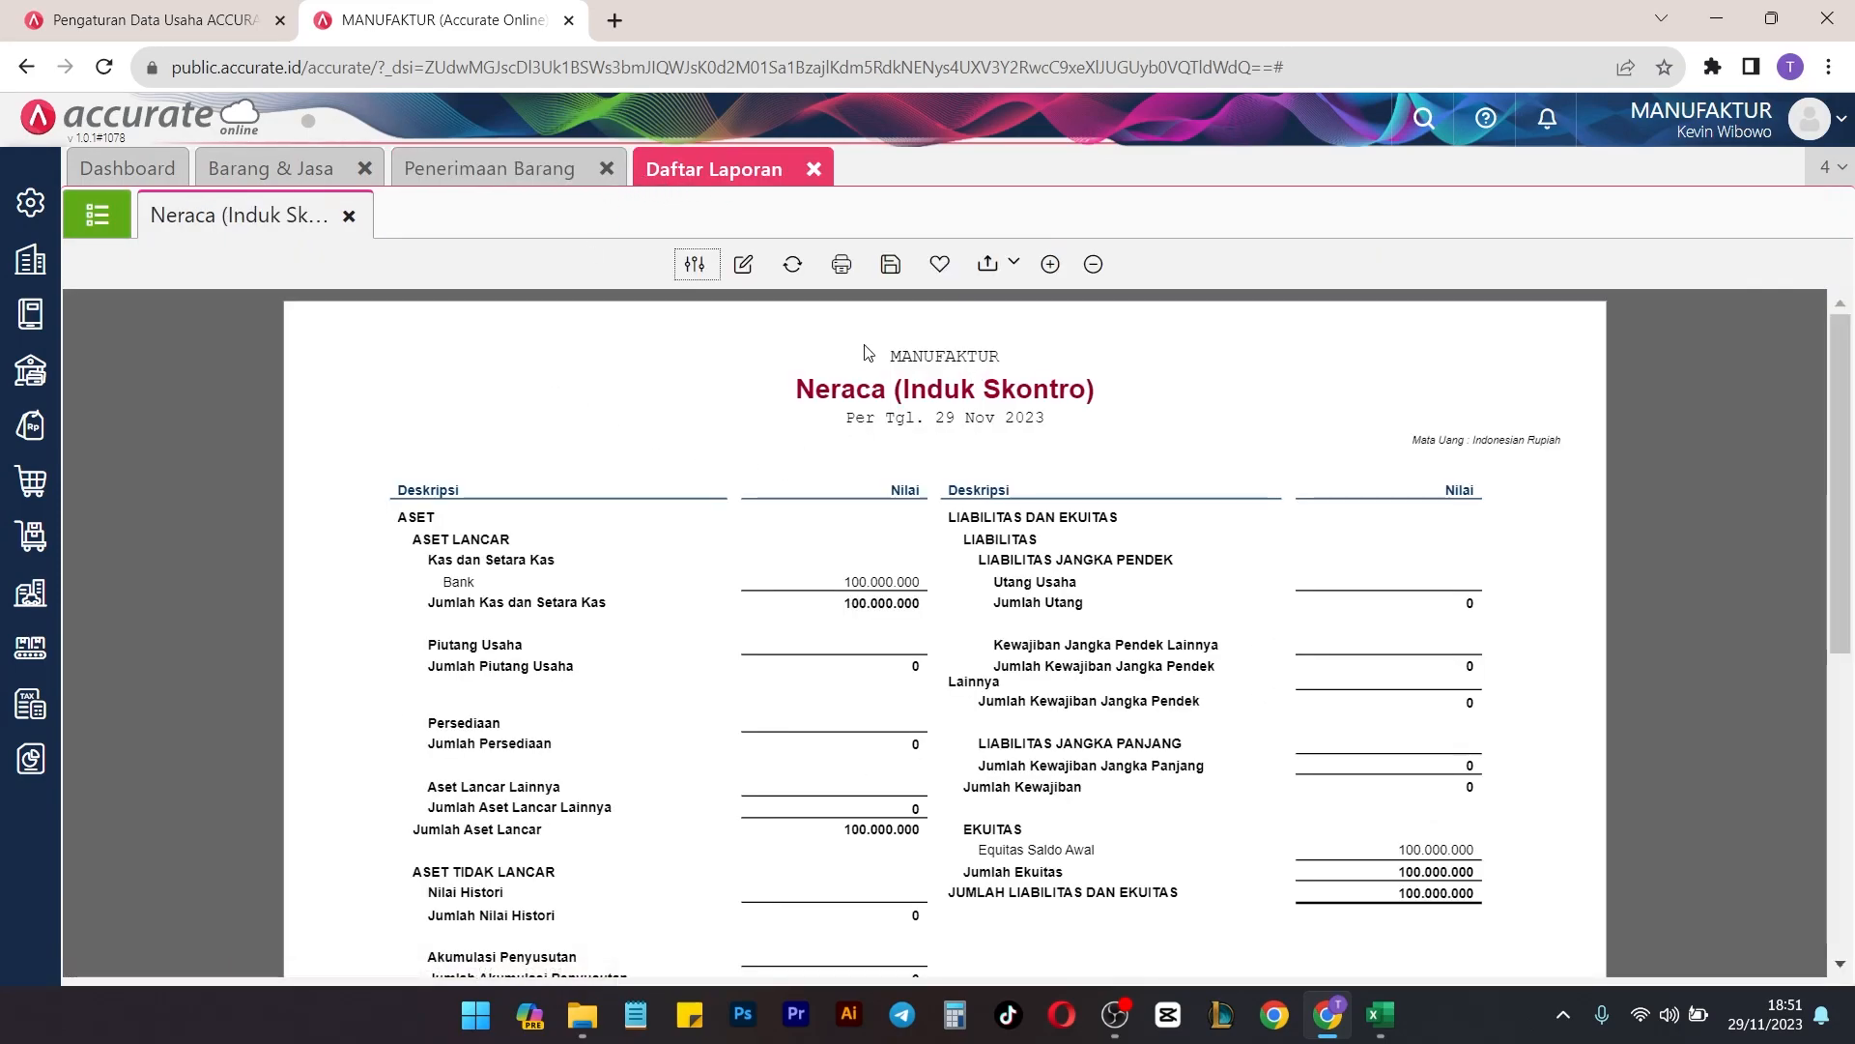
scroll(827, 438, "down", 1)
scroll(826, 438, "down", 1)
left_click_drag(411, 430, 554, 441)
left_click(478, 172)
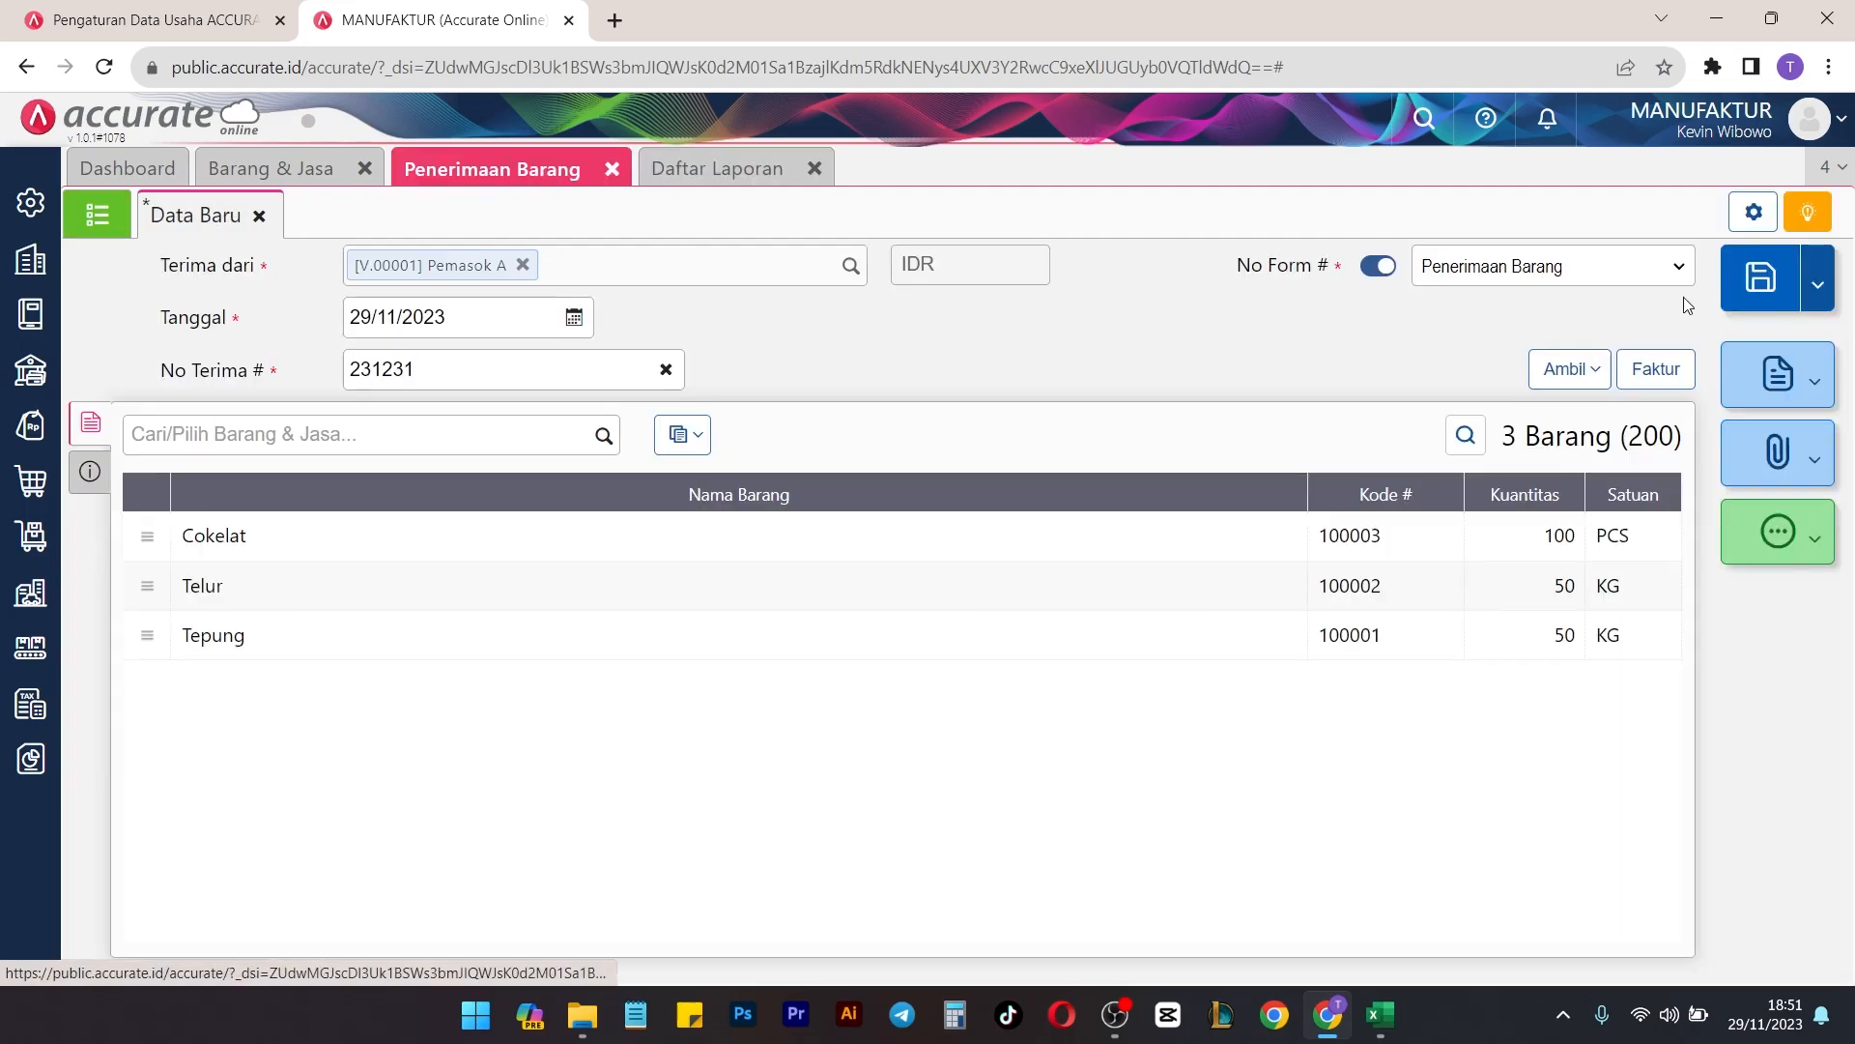
left_click(1761, 304)
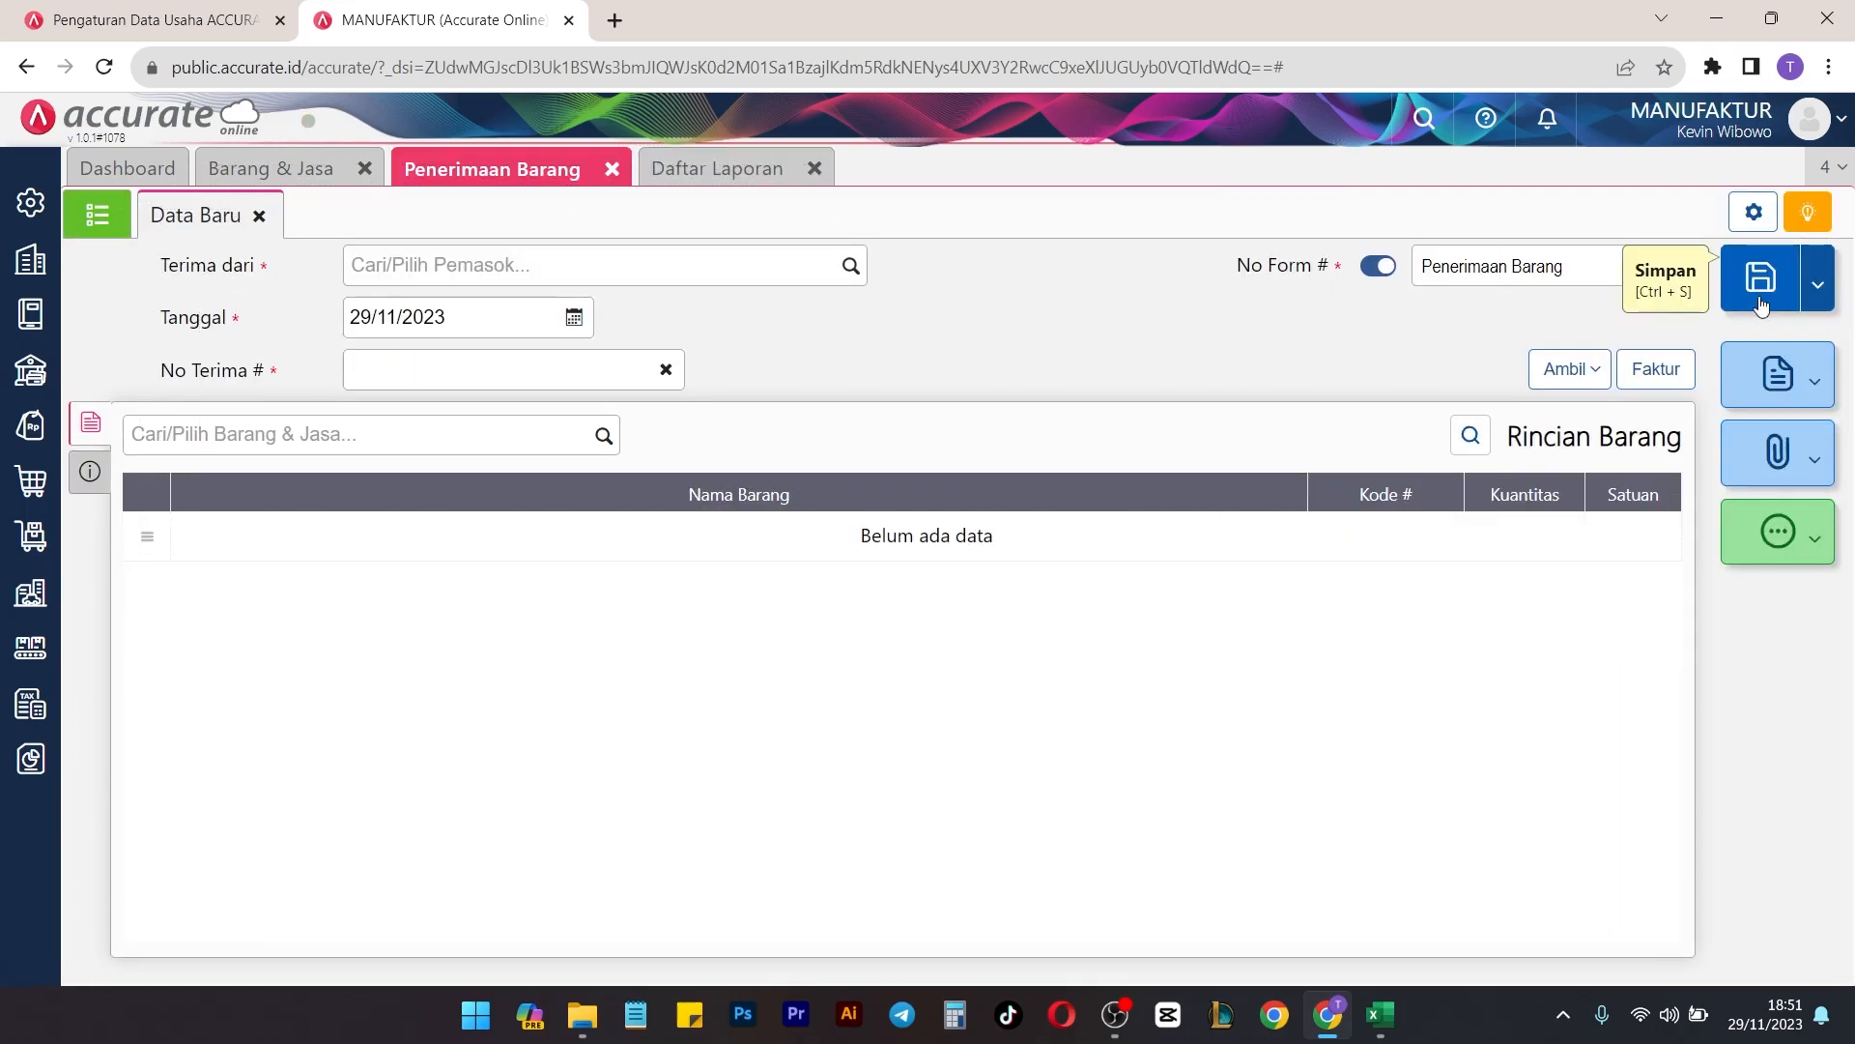
Refresh the Neraca (Induk Skontro) report and examine the Hutang Pembelian Belum Ditagih and Utang Usaha lines.
left_click(716, 172)
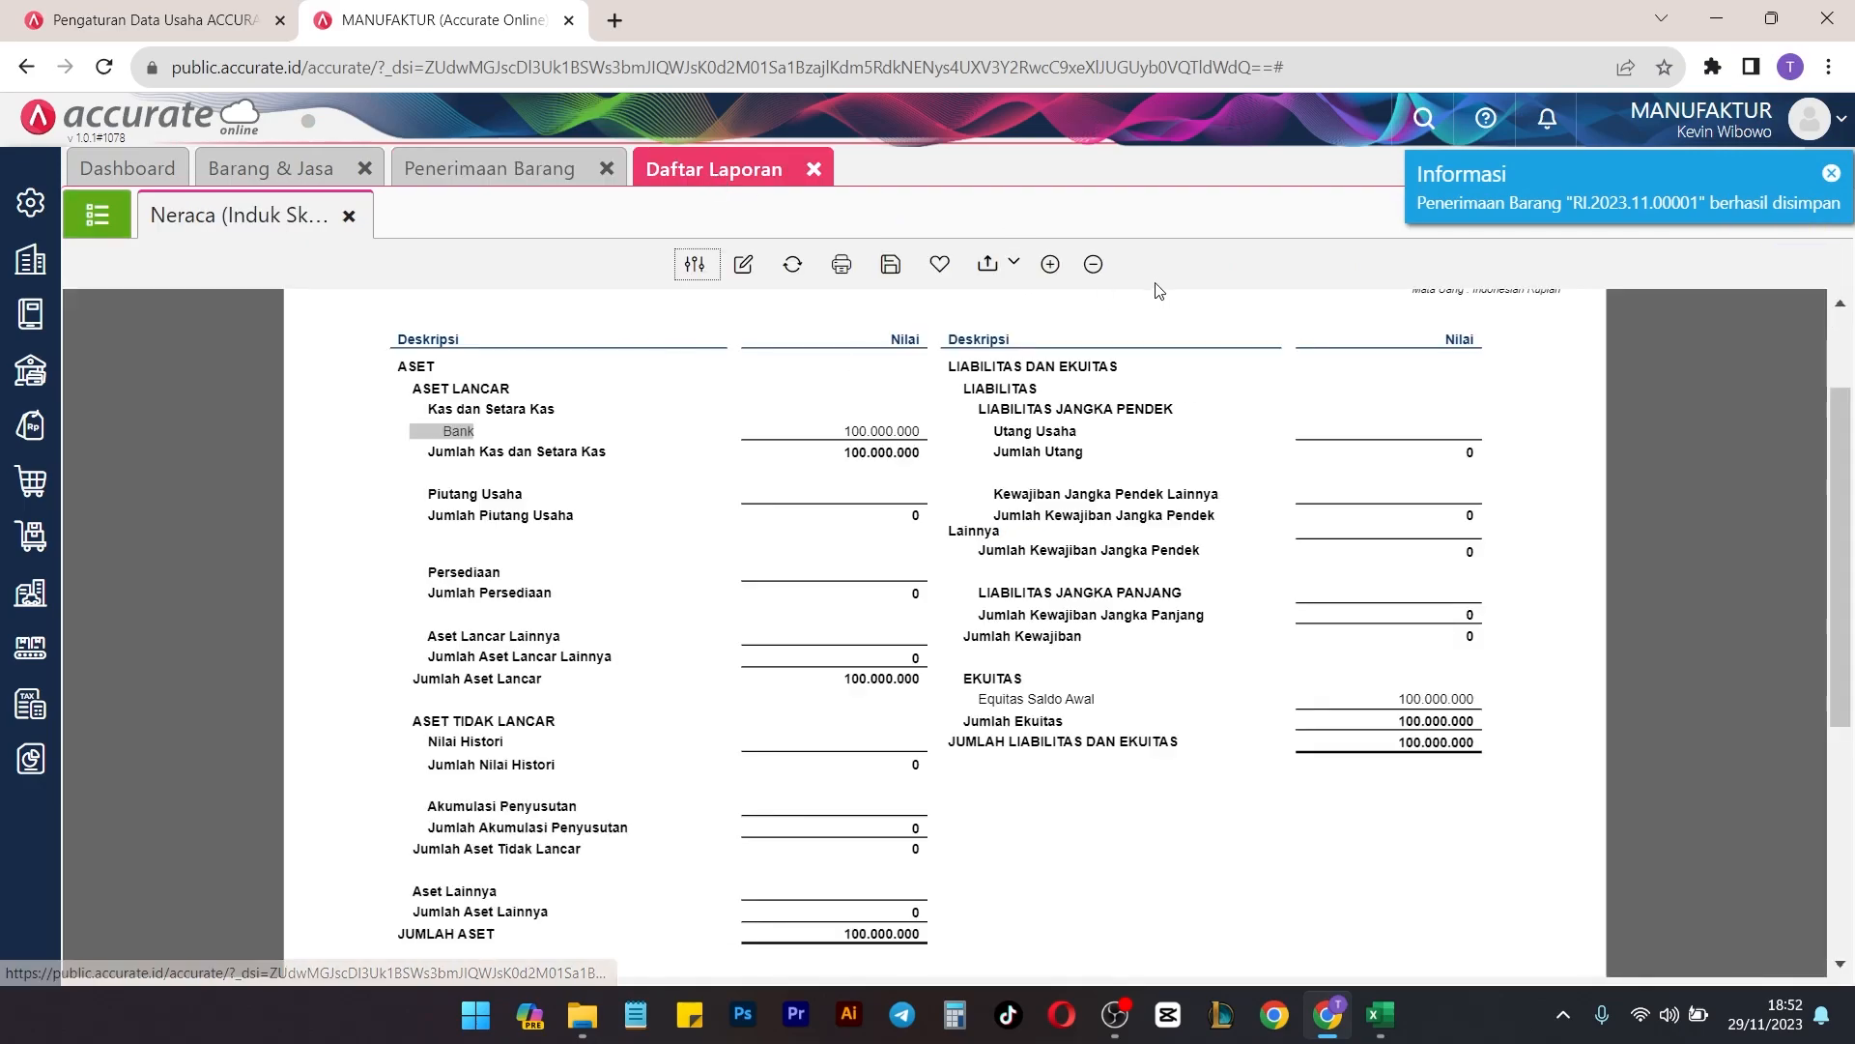
left_click(786, 262)
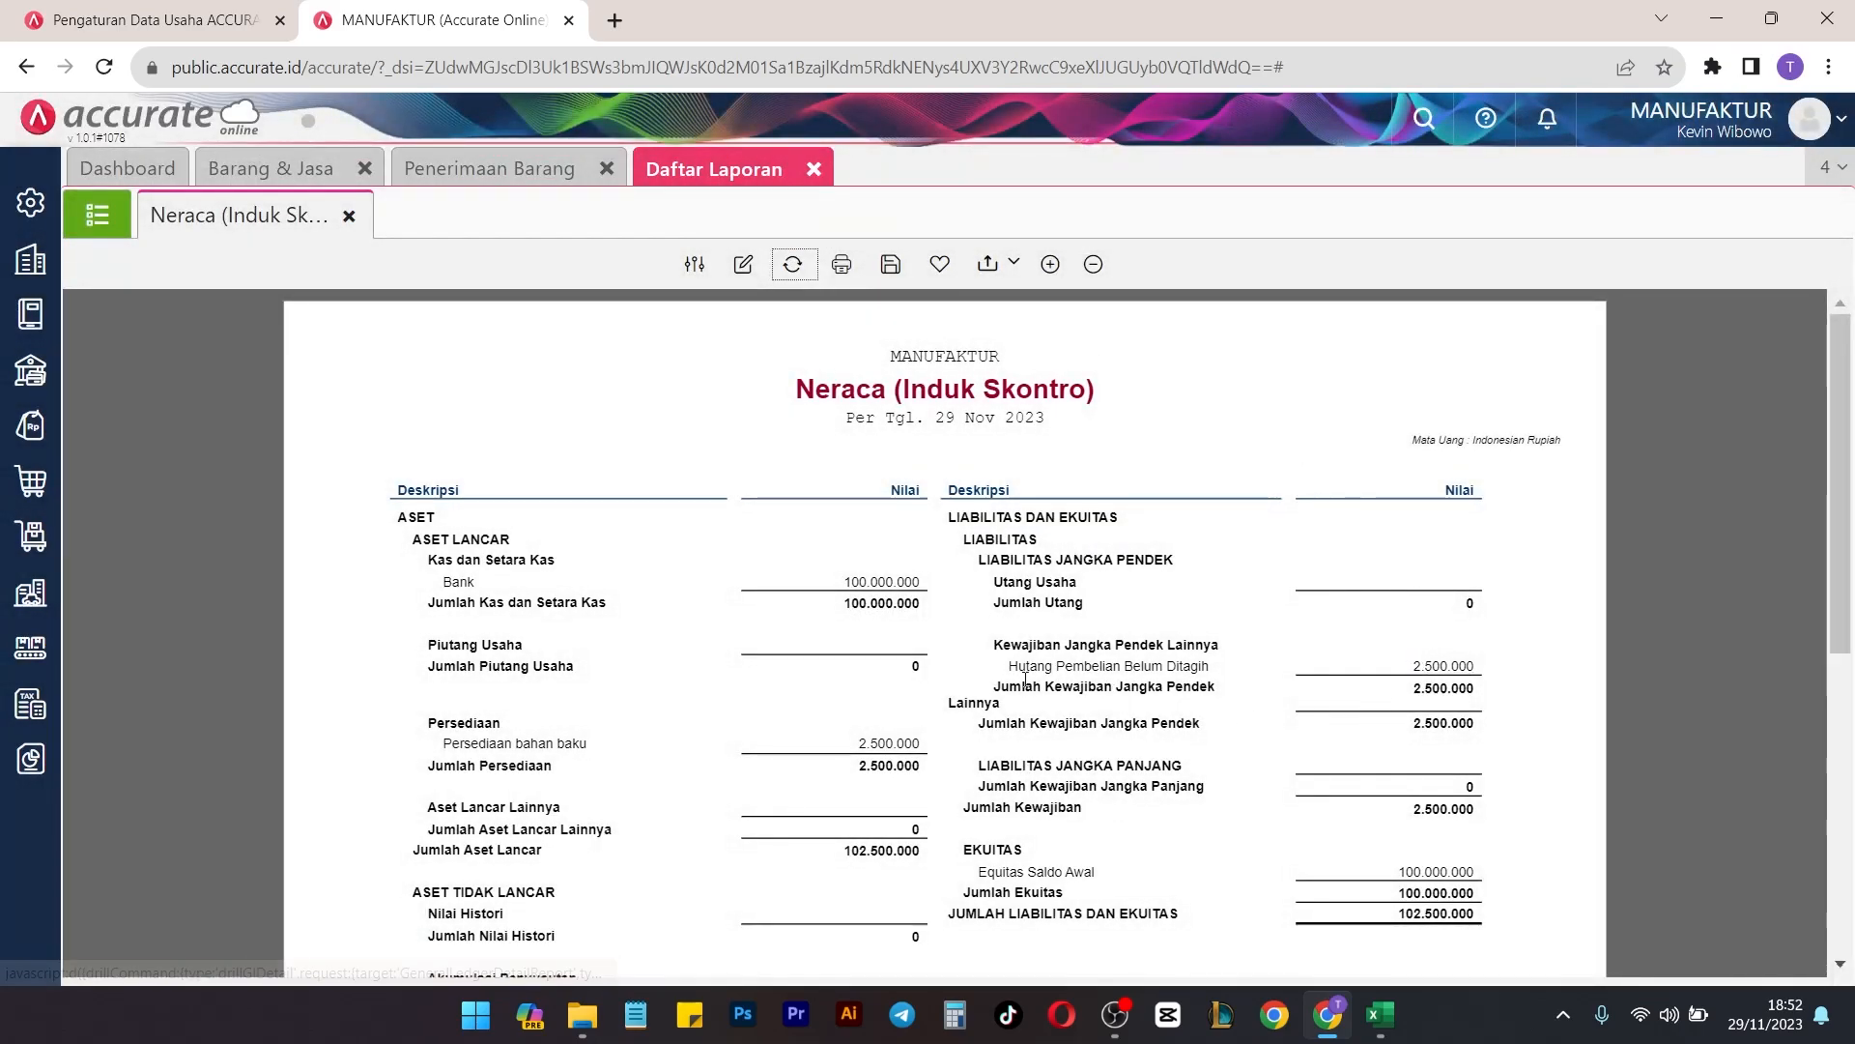
left_click_drag(995, 670, 1001, 672)
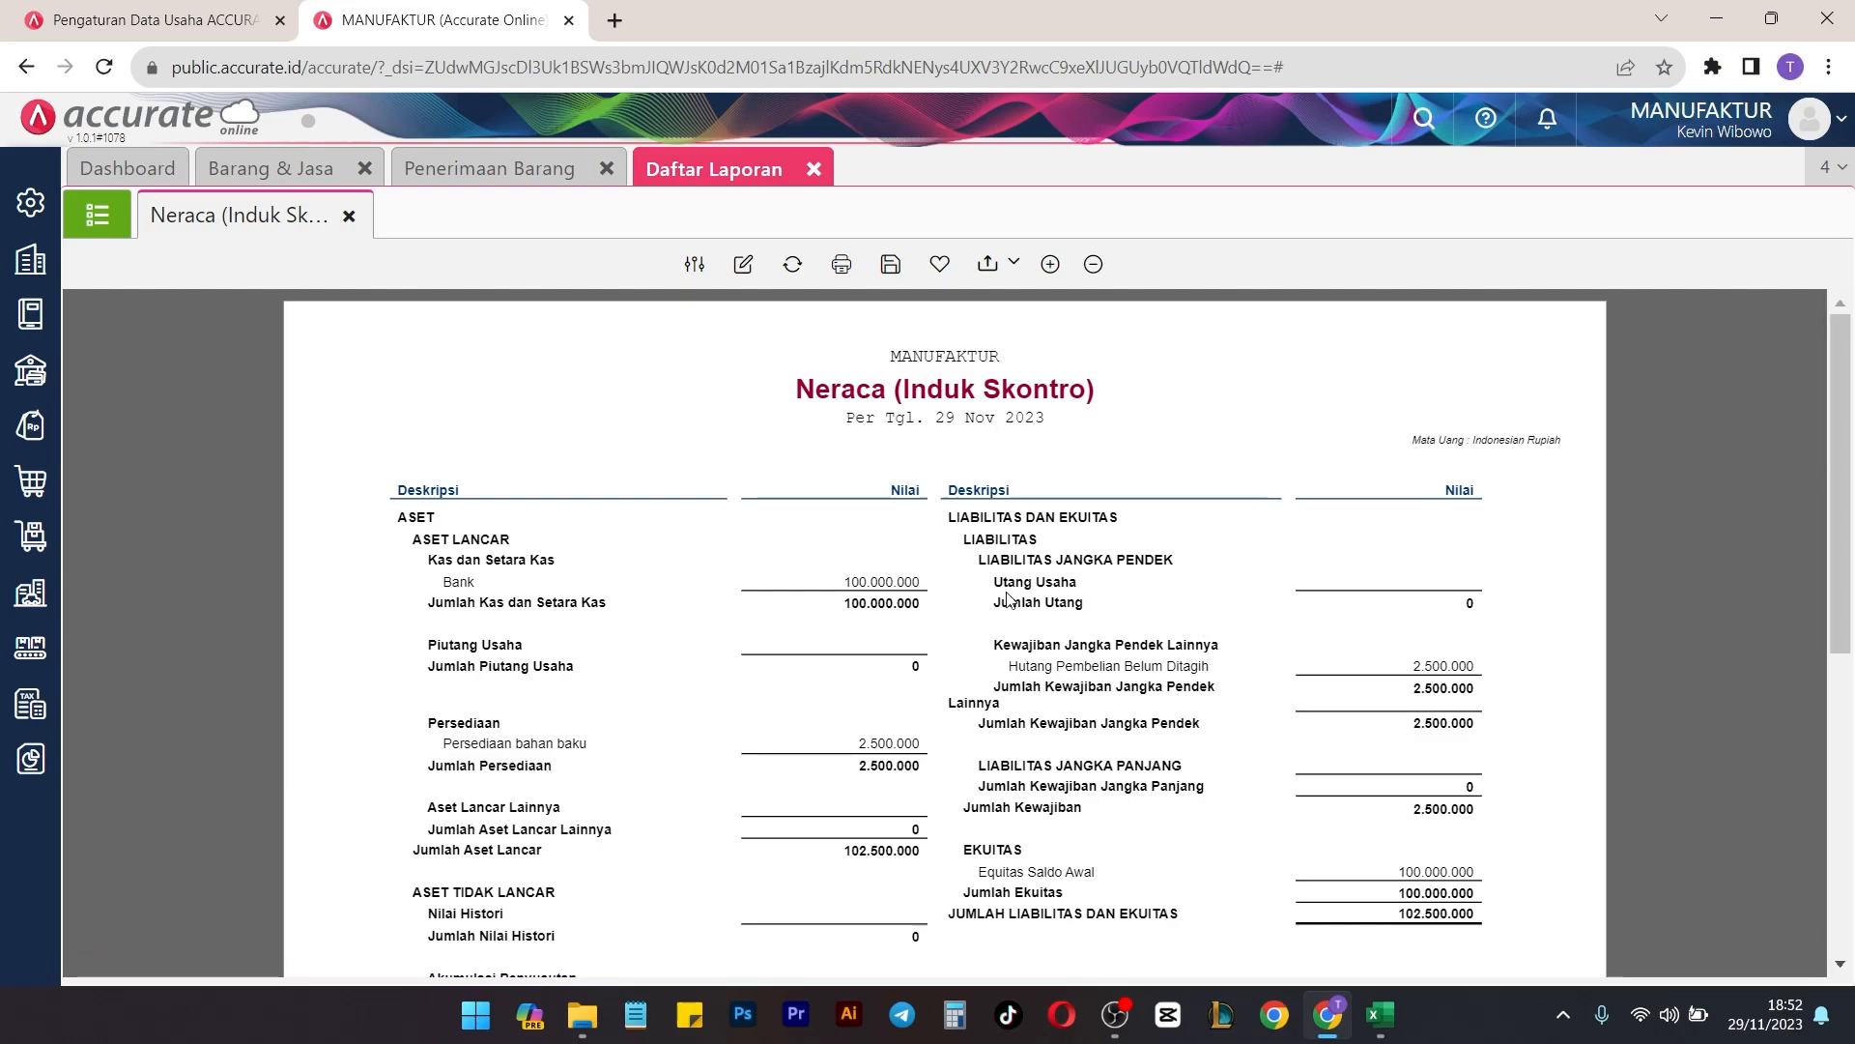
left_click_drag(1006, 580, 1101, 586)
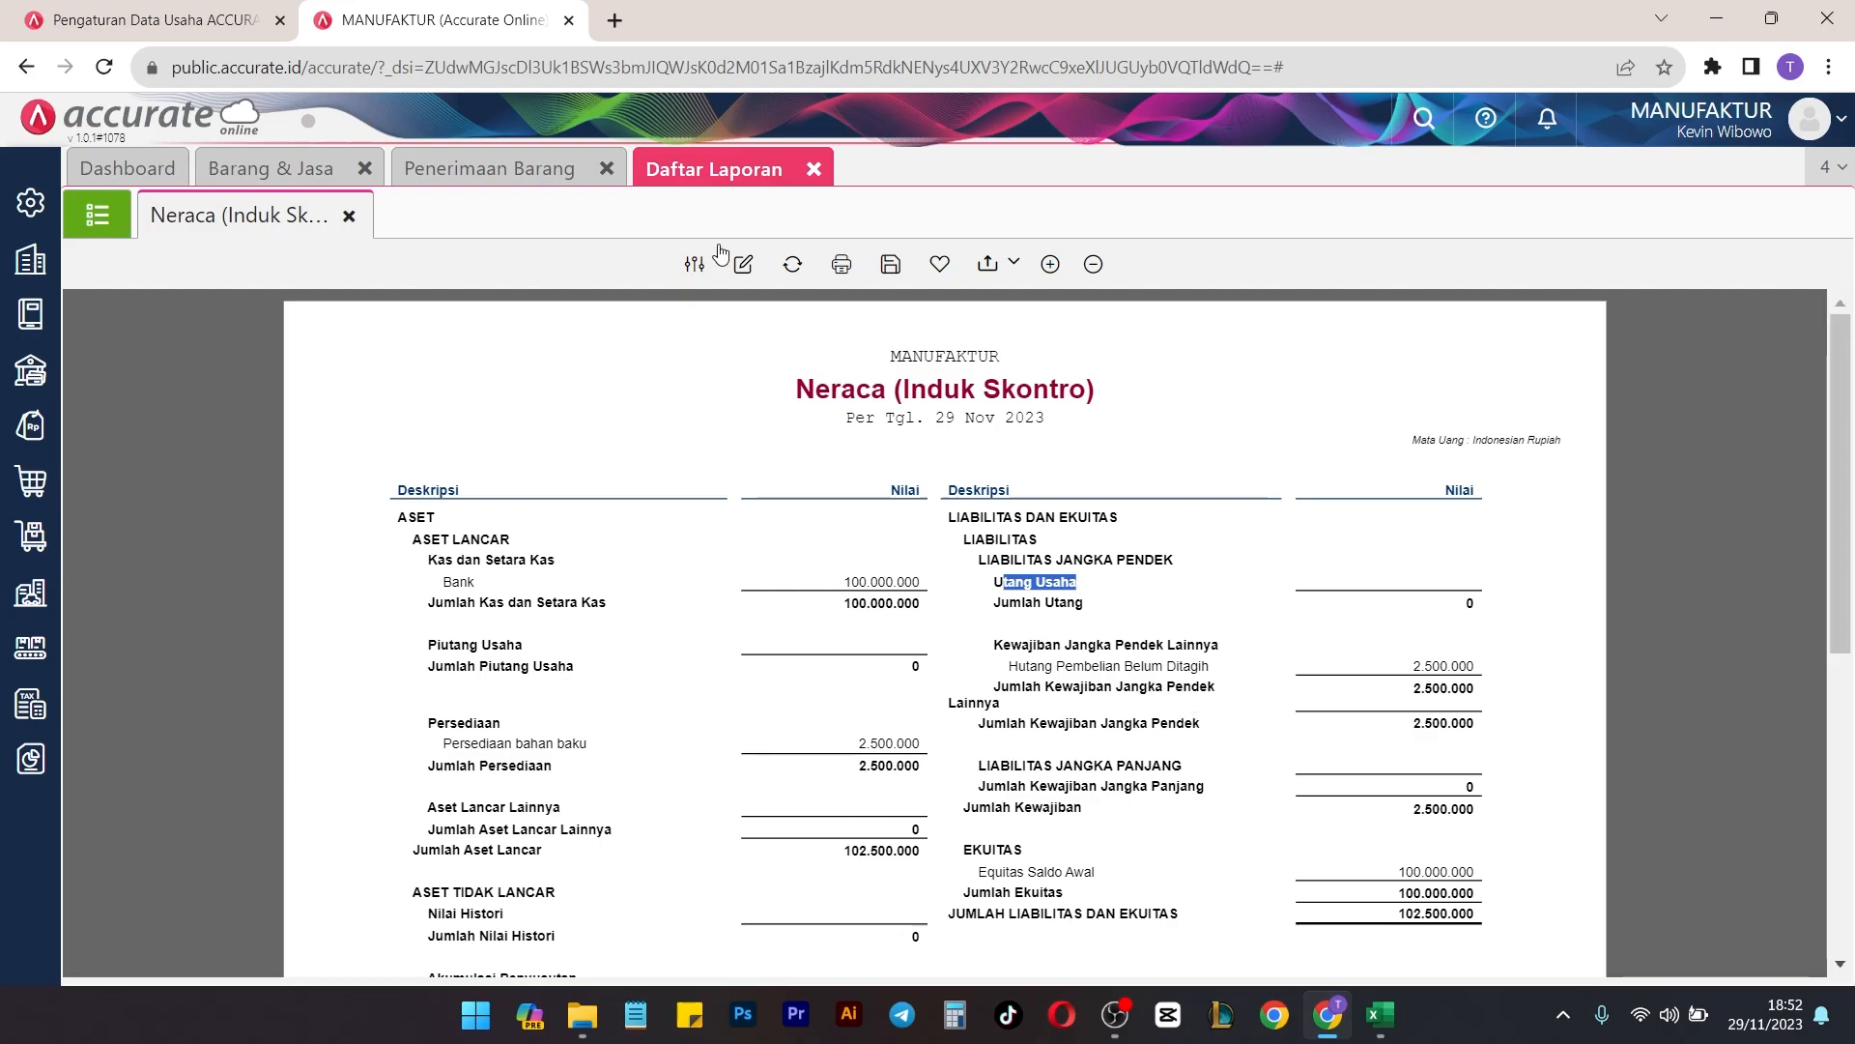
Close the Penerimaan Barang page and start a new Faktur Pembelian from the Pembelian module with Pemasok A as supplier.
left_click(575, 170)
left_click(606, 168)
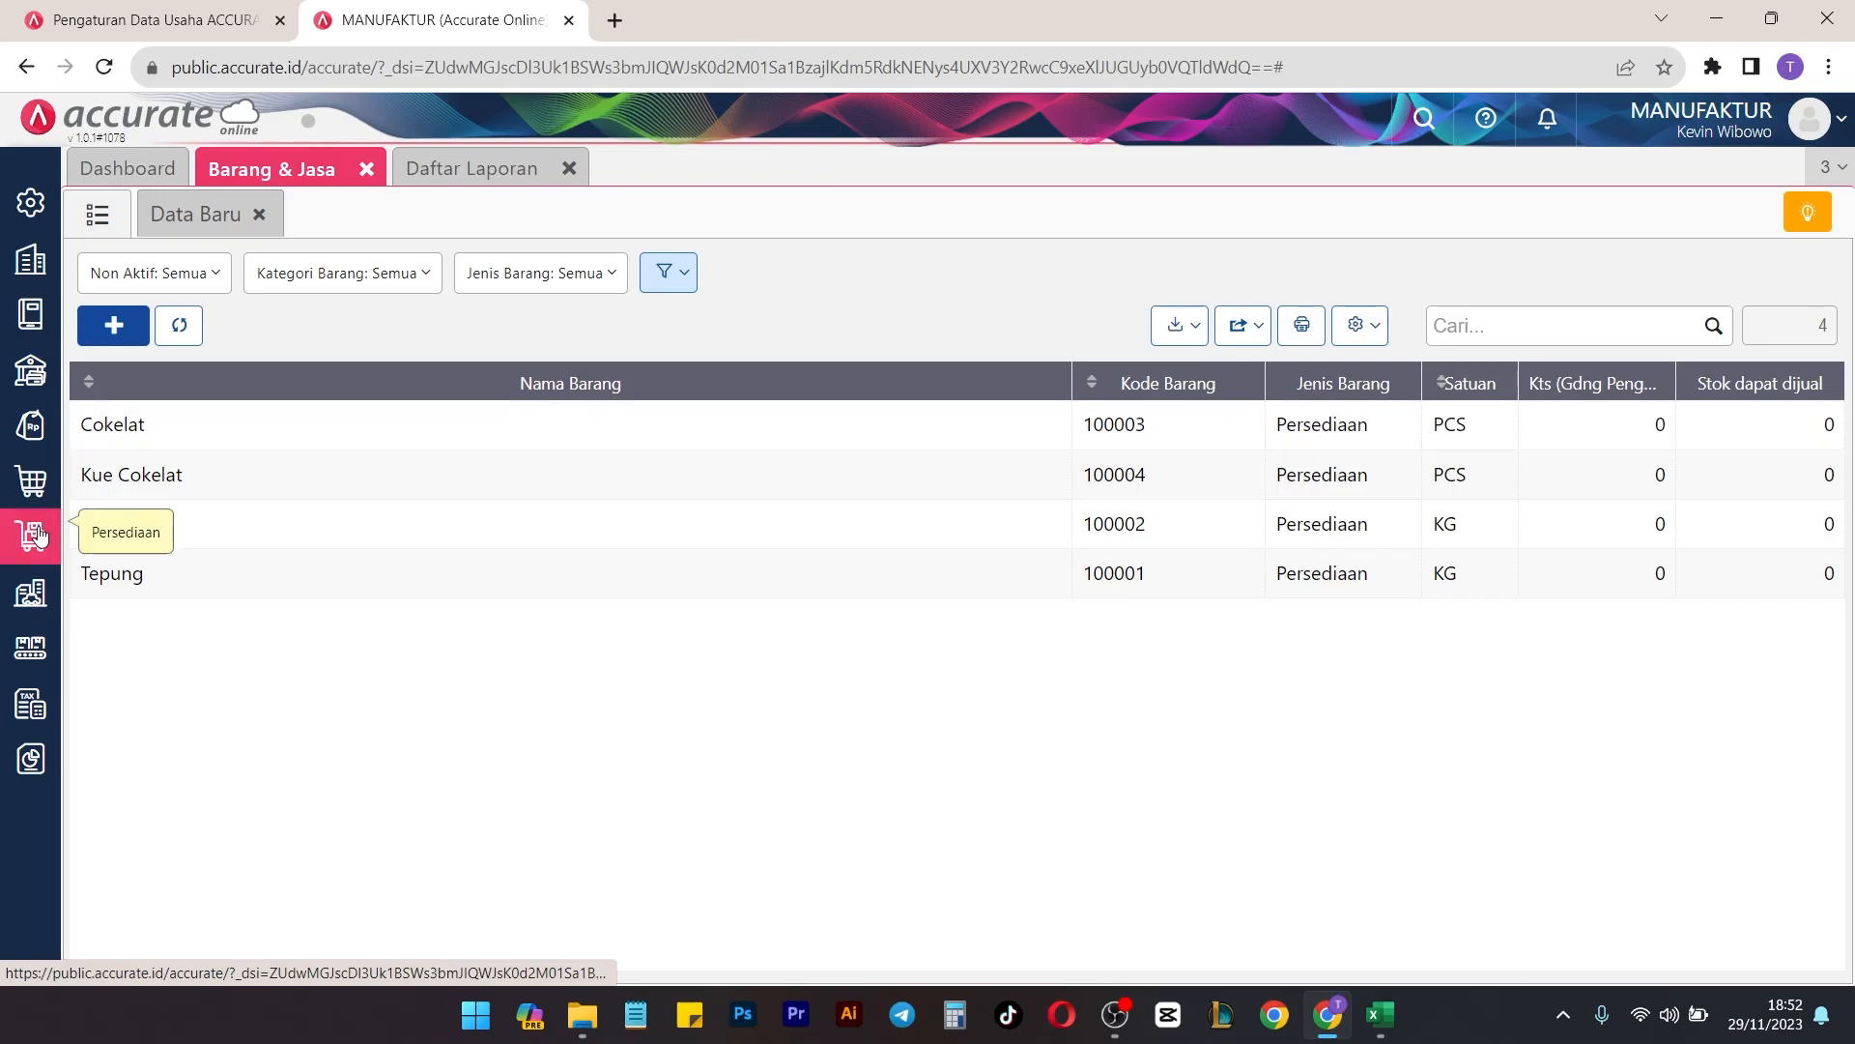
left_click(31, 480)
left_click(651, 558)
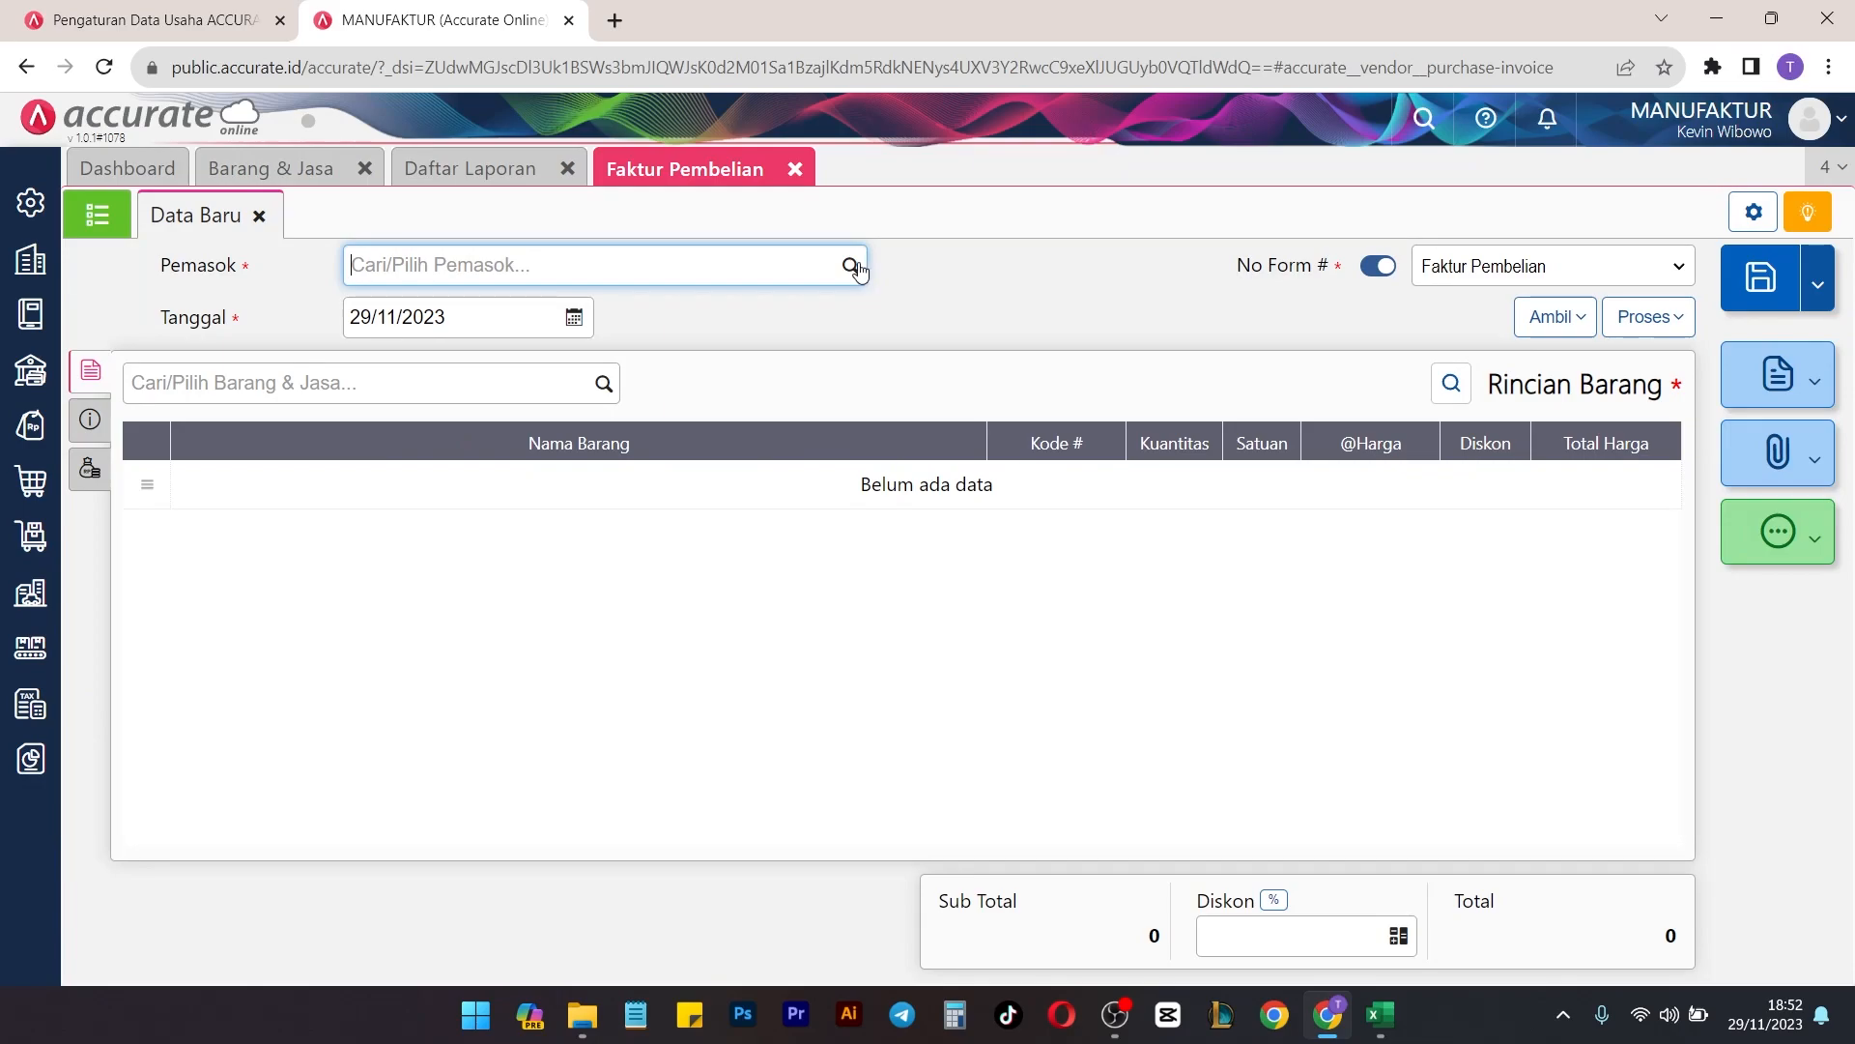
left_click(859, 270)
left_click(679, 310)
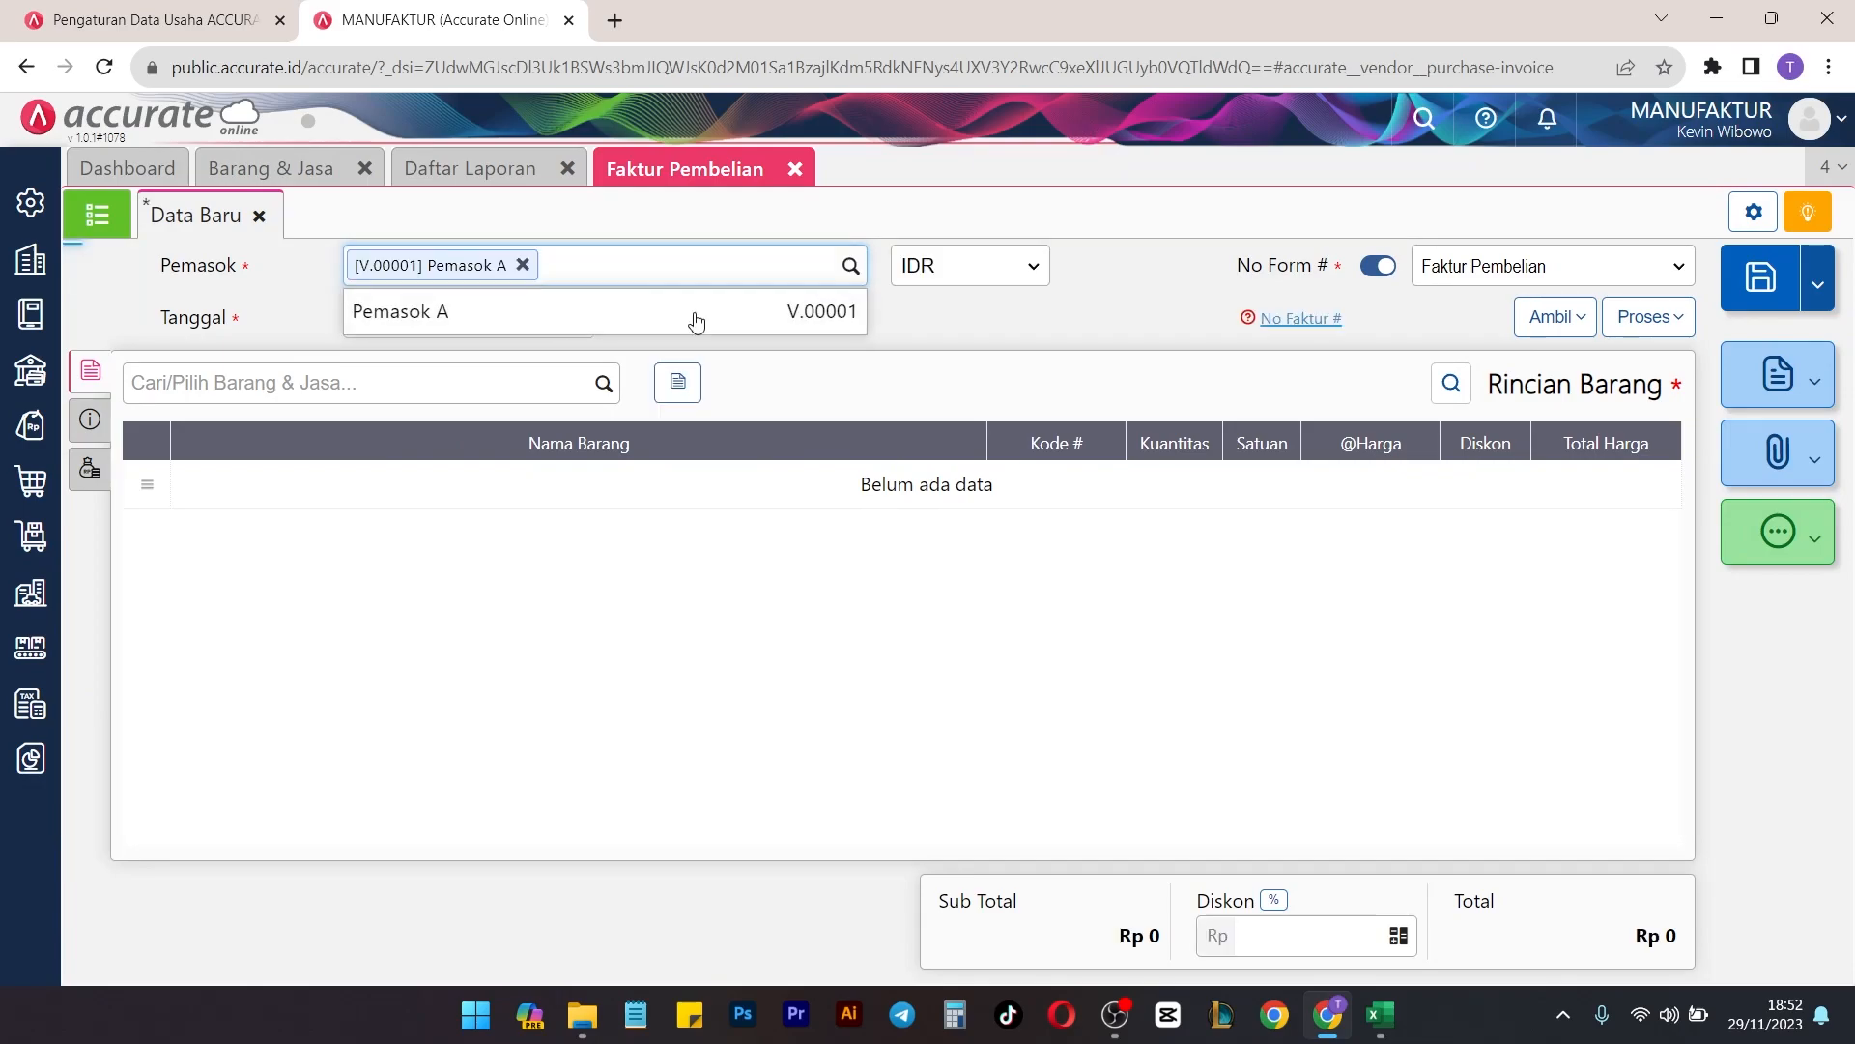
Copy all item lines from Penerimaan Barang 231231 into the Faktur Pembelian.
left_click(1577, 316)
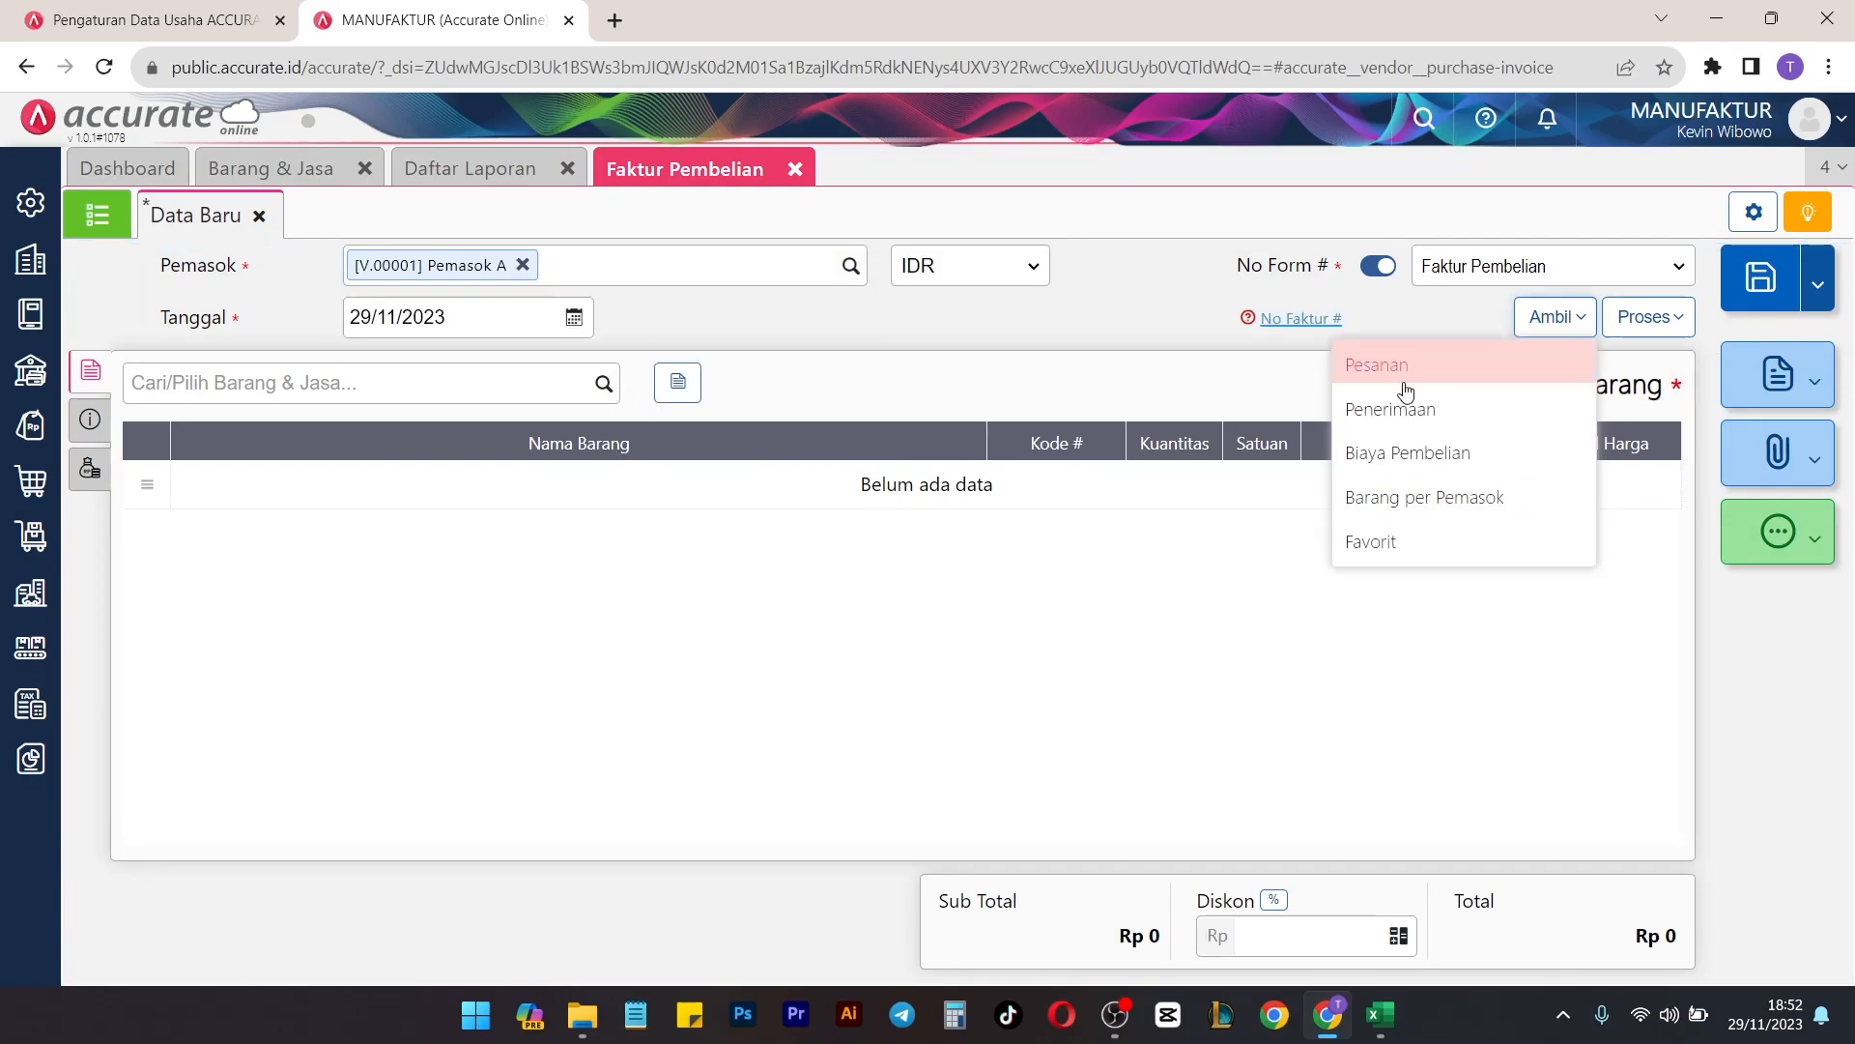
left_click(1412, 419)
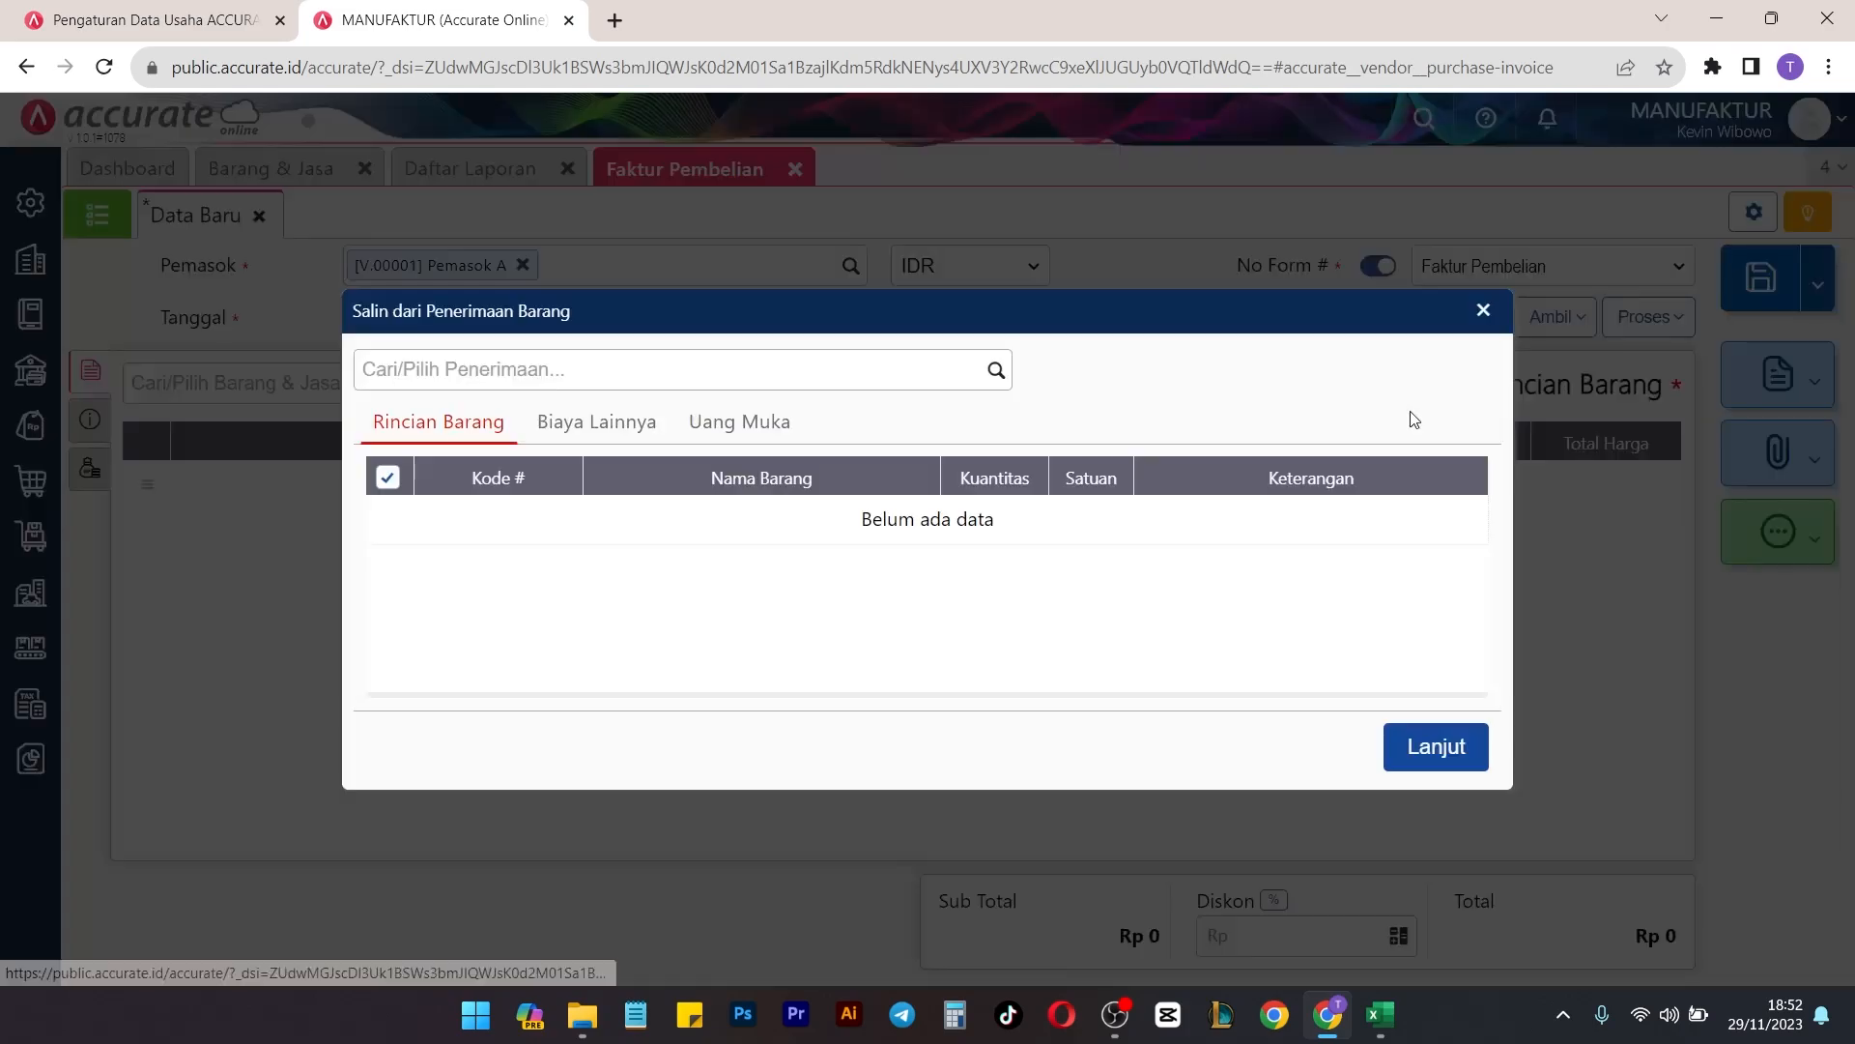
left_click(995, 369)
left_click(815, 431)
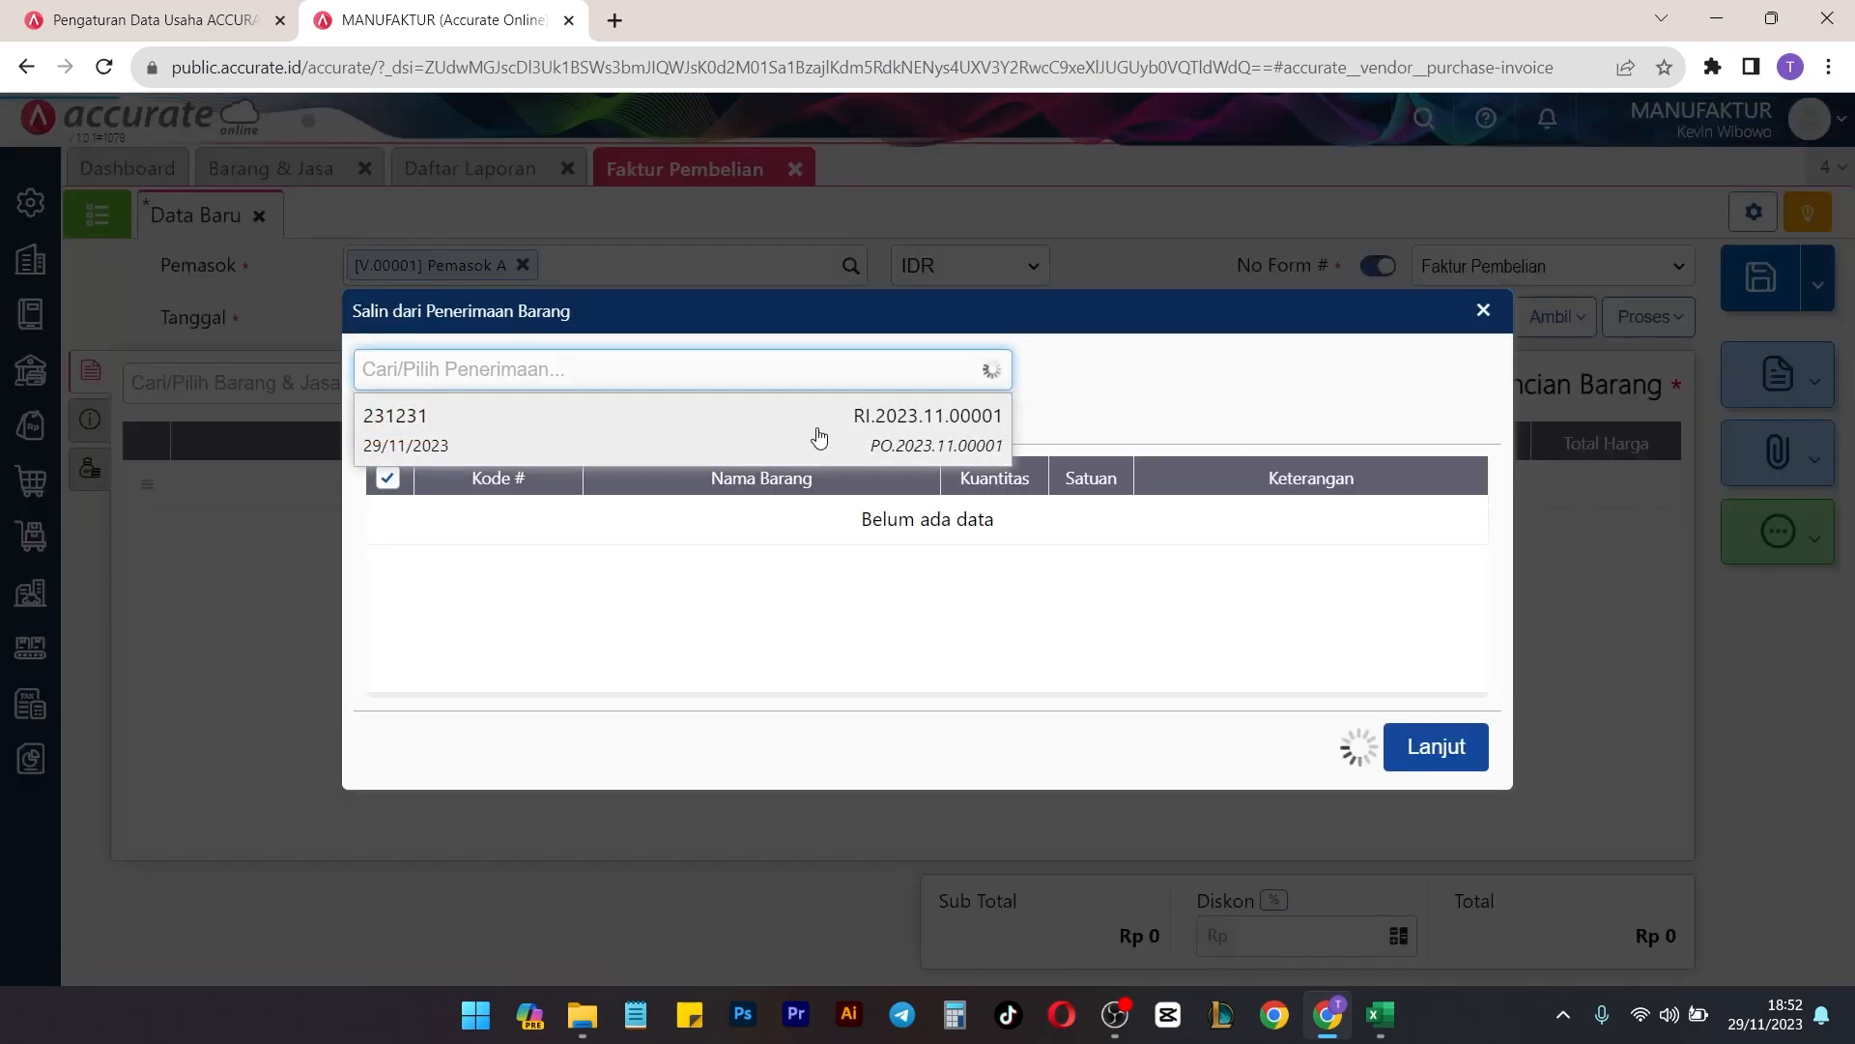
left_click(1445, 759)
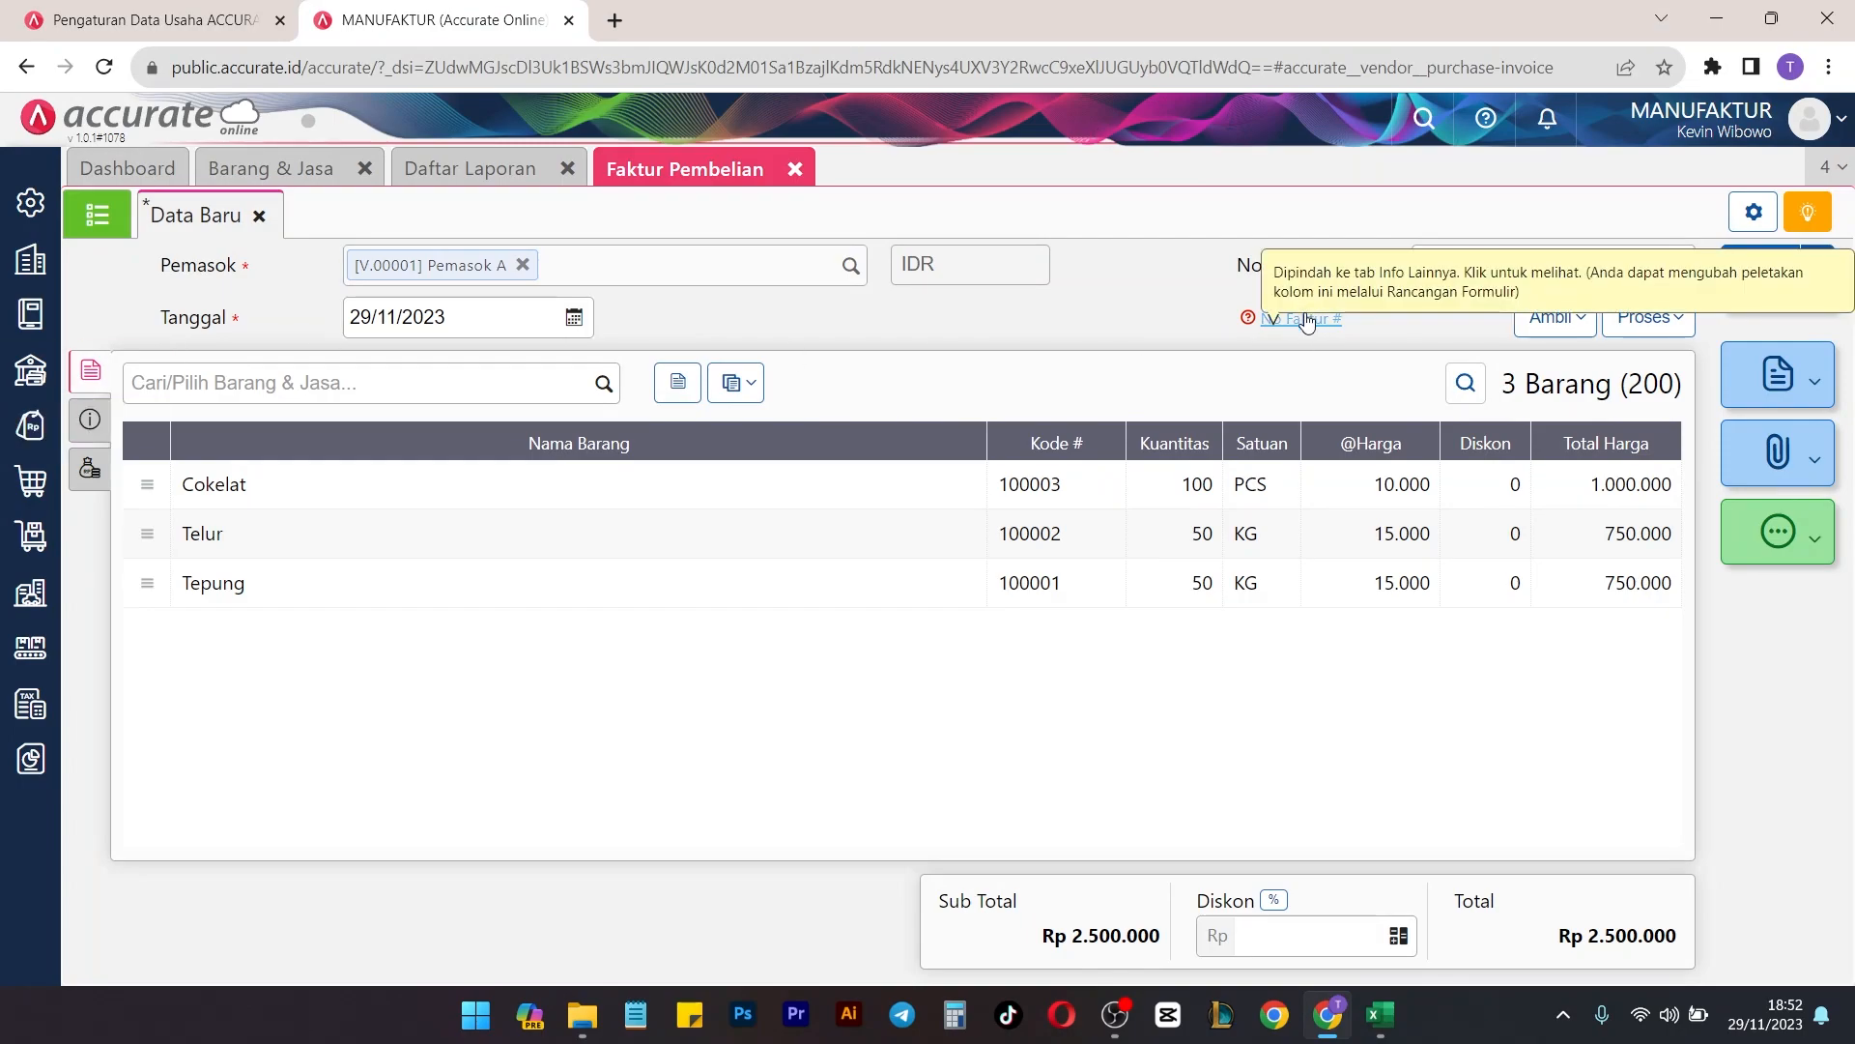
Enter 121314124 as the No Faktur in Info lainnya and save the Faktur Pembelian.
left_click(90, 419)
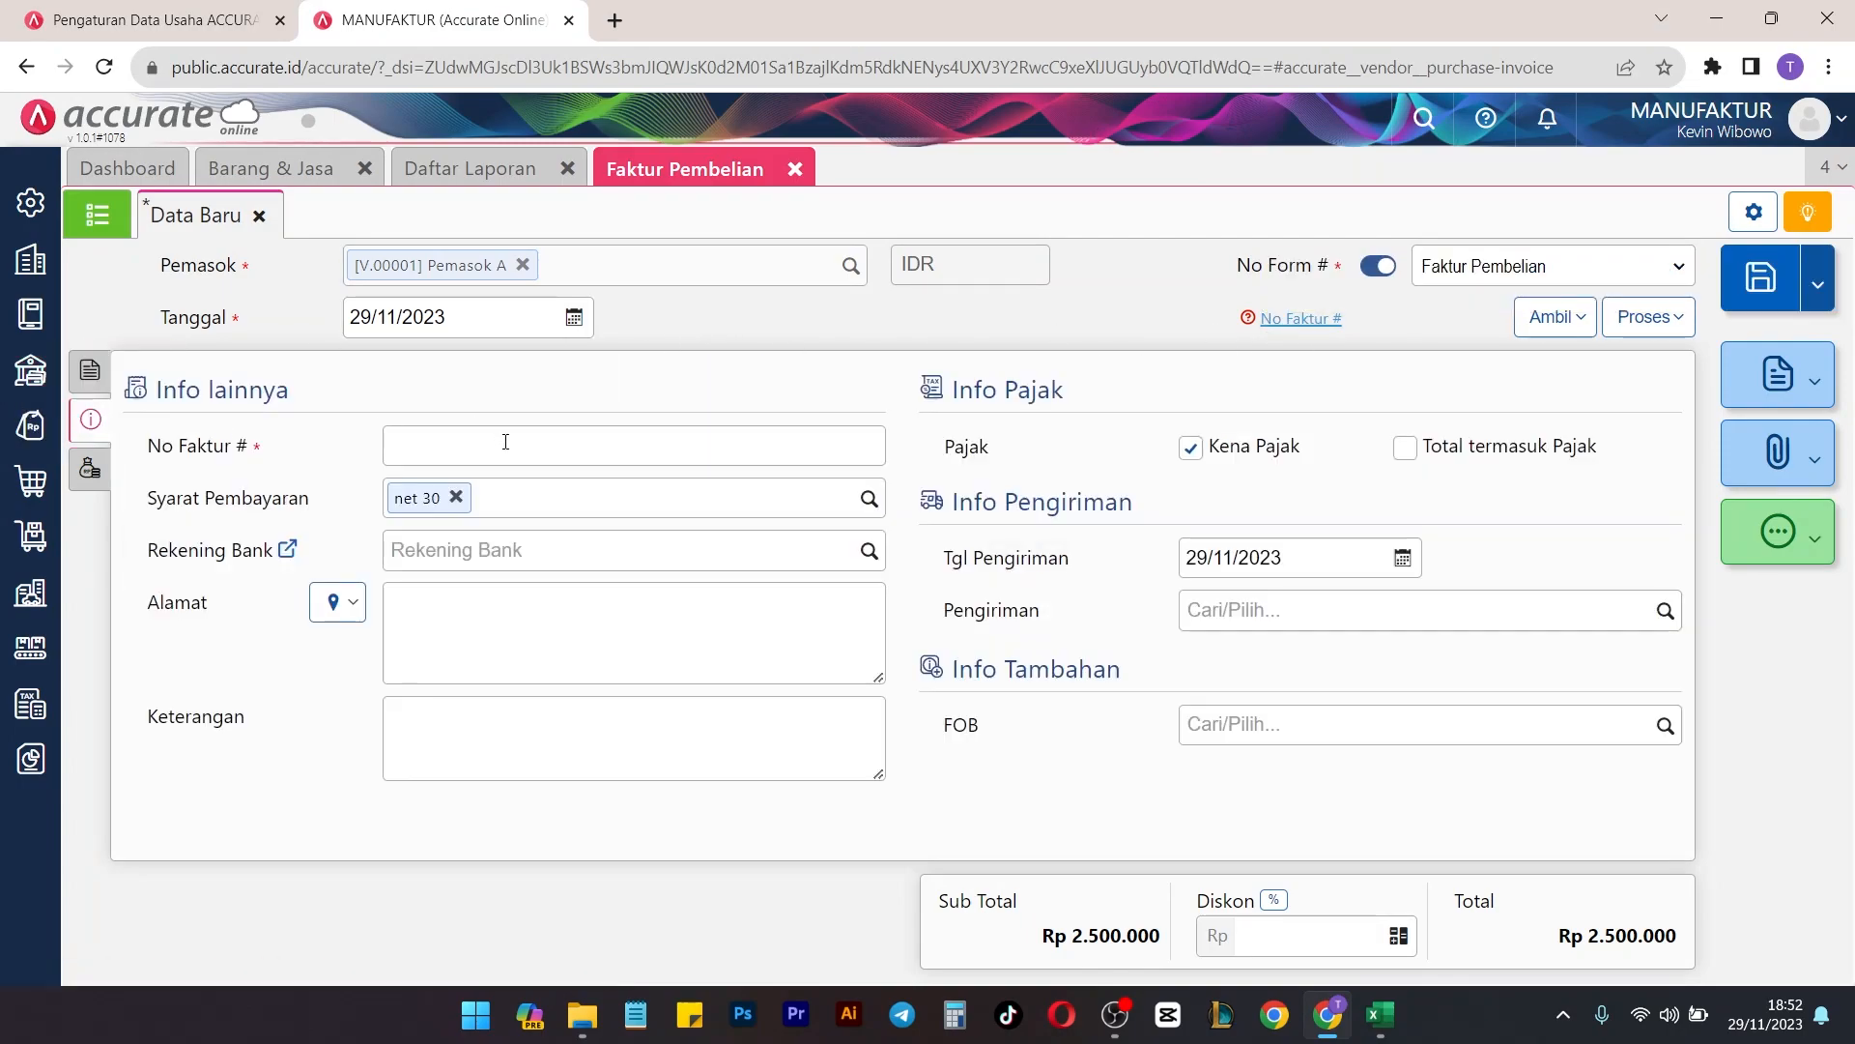
left_click(501, 445)
type("121314124")
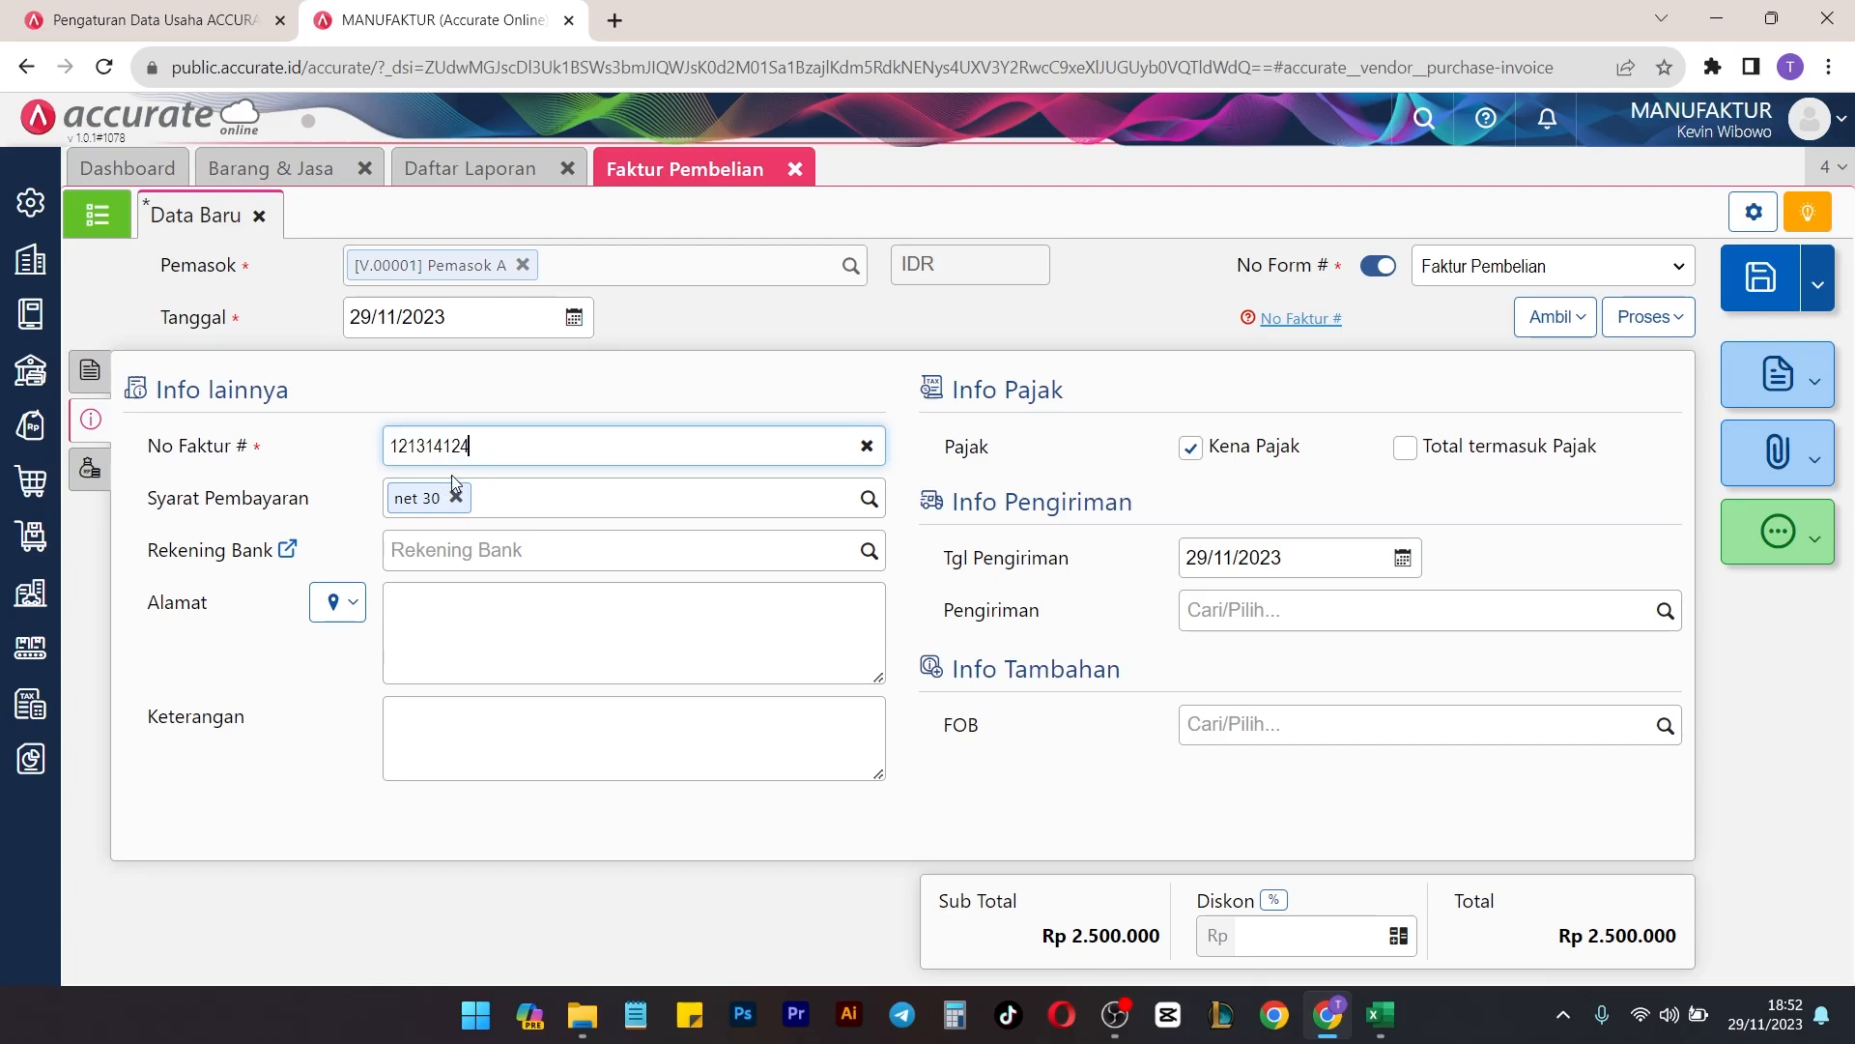
left_click(1745, 290)
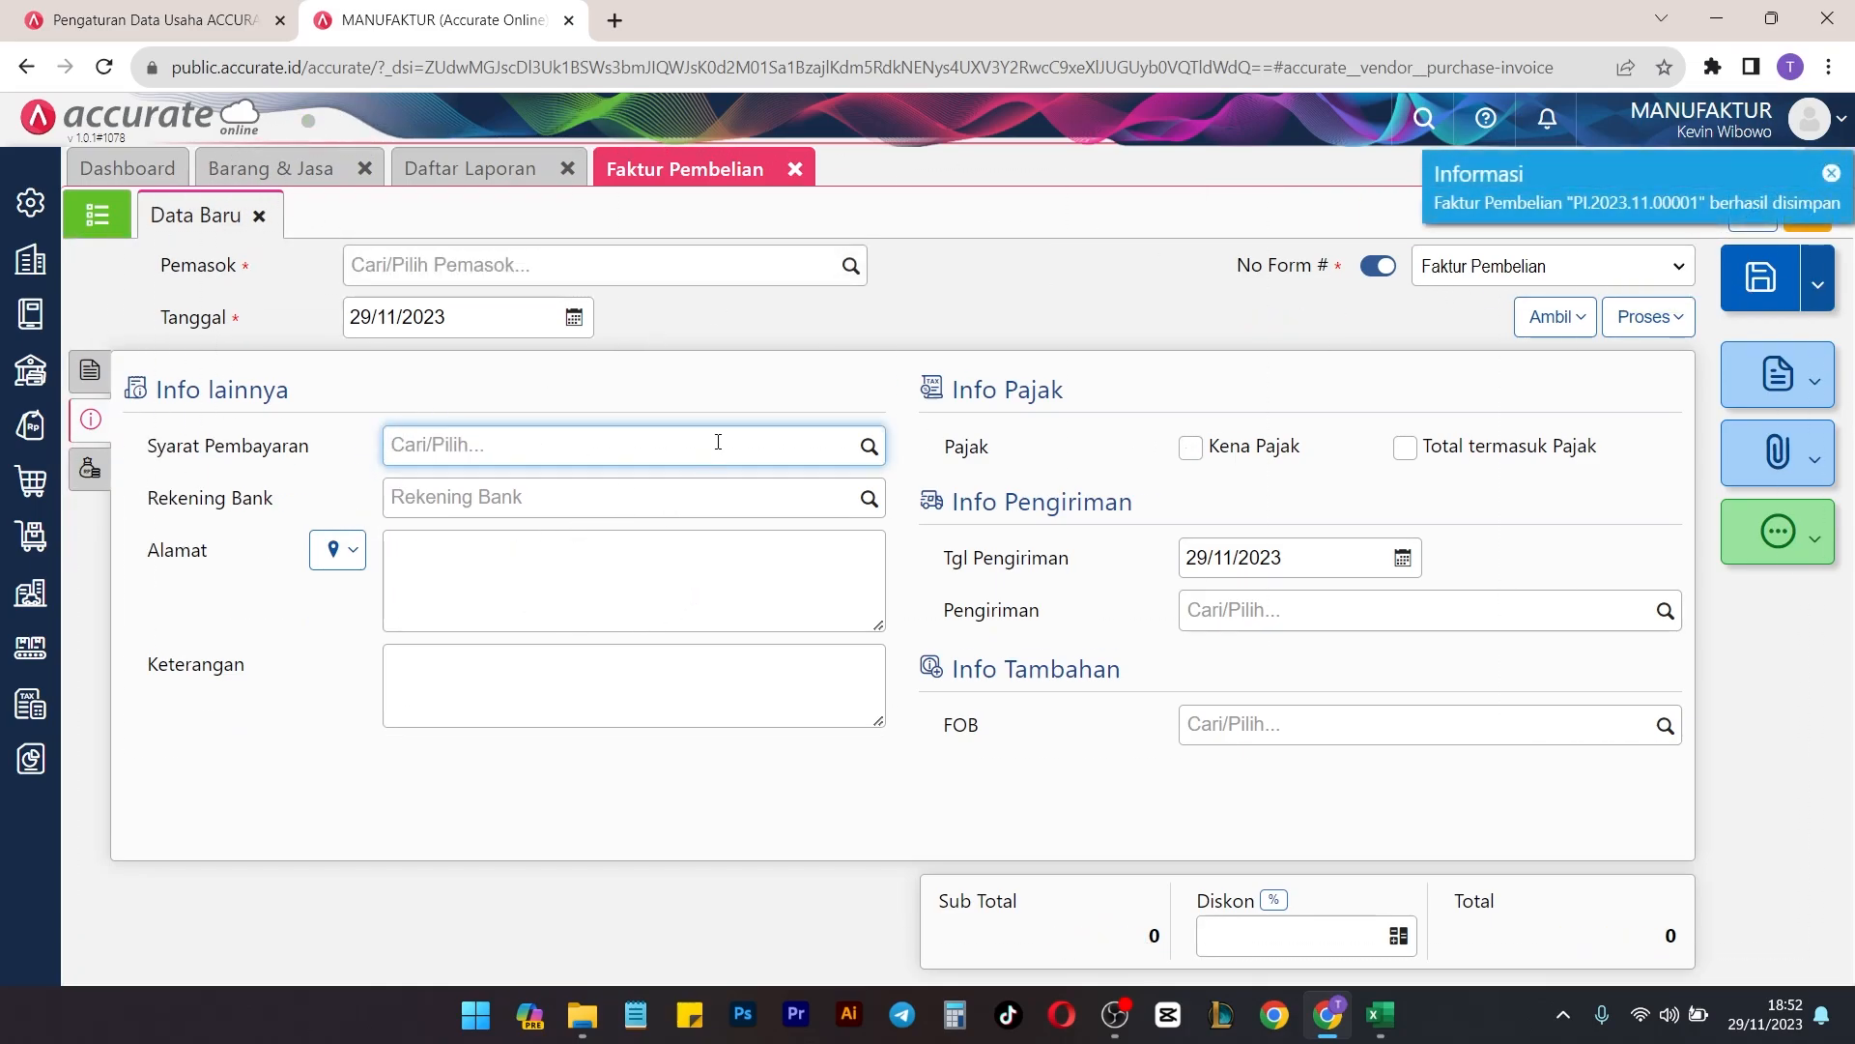
Refresh the Neraca (Induk Skontro) report and review the Utang Usaha and Kewajiban Jangka Pendek Lainnya sections.
left_click(538, 187)
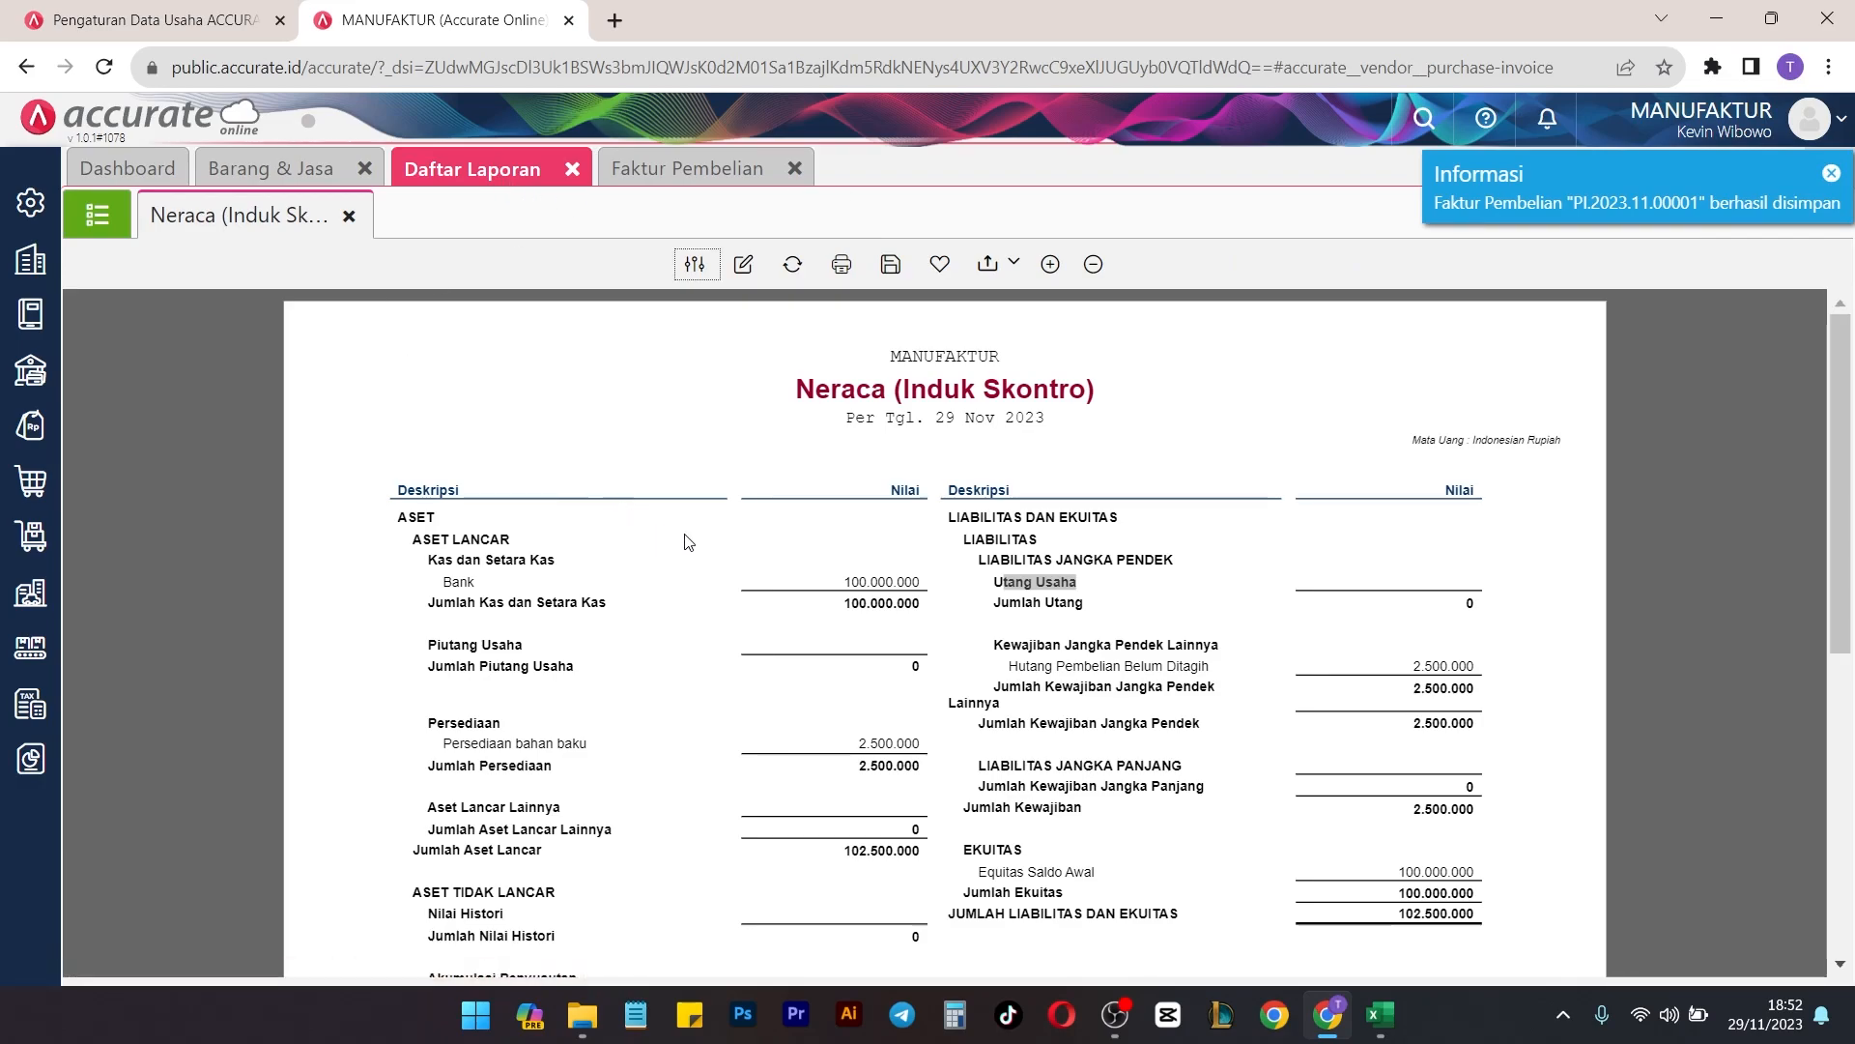
left_click(793, 271)
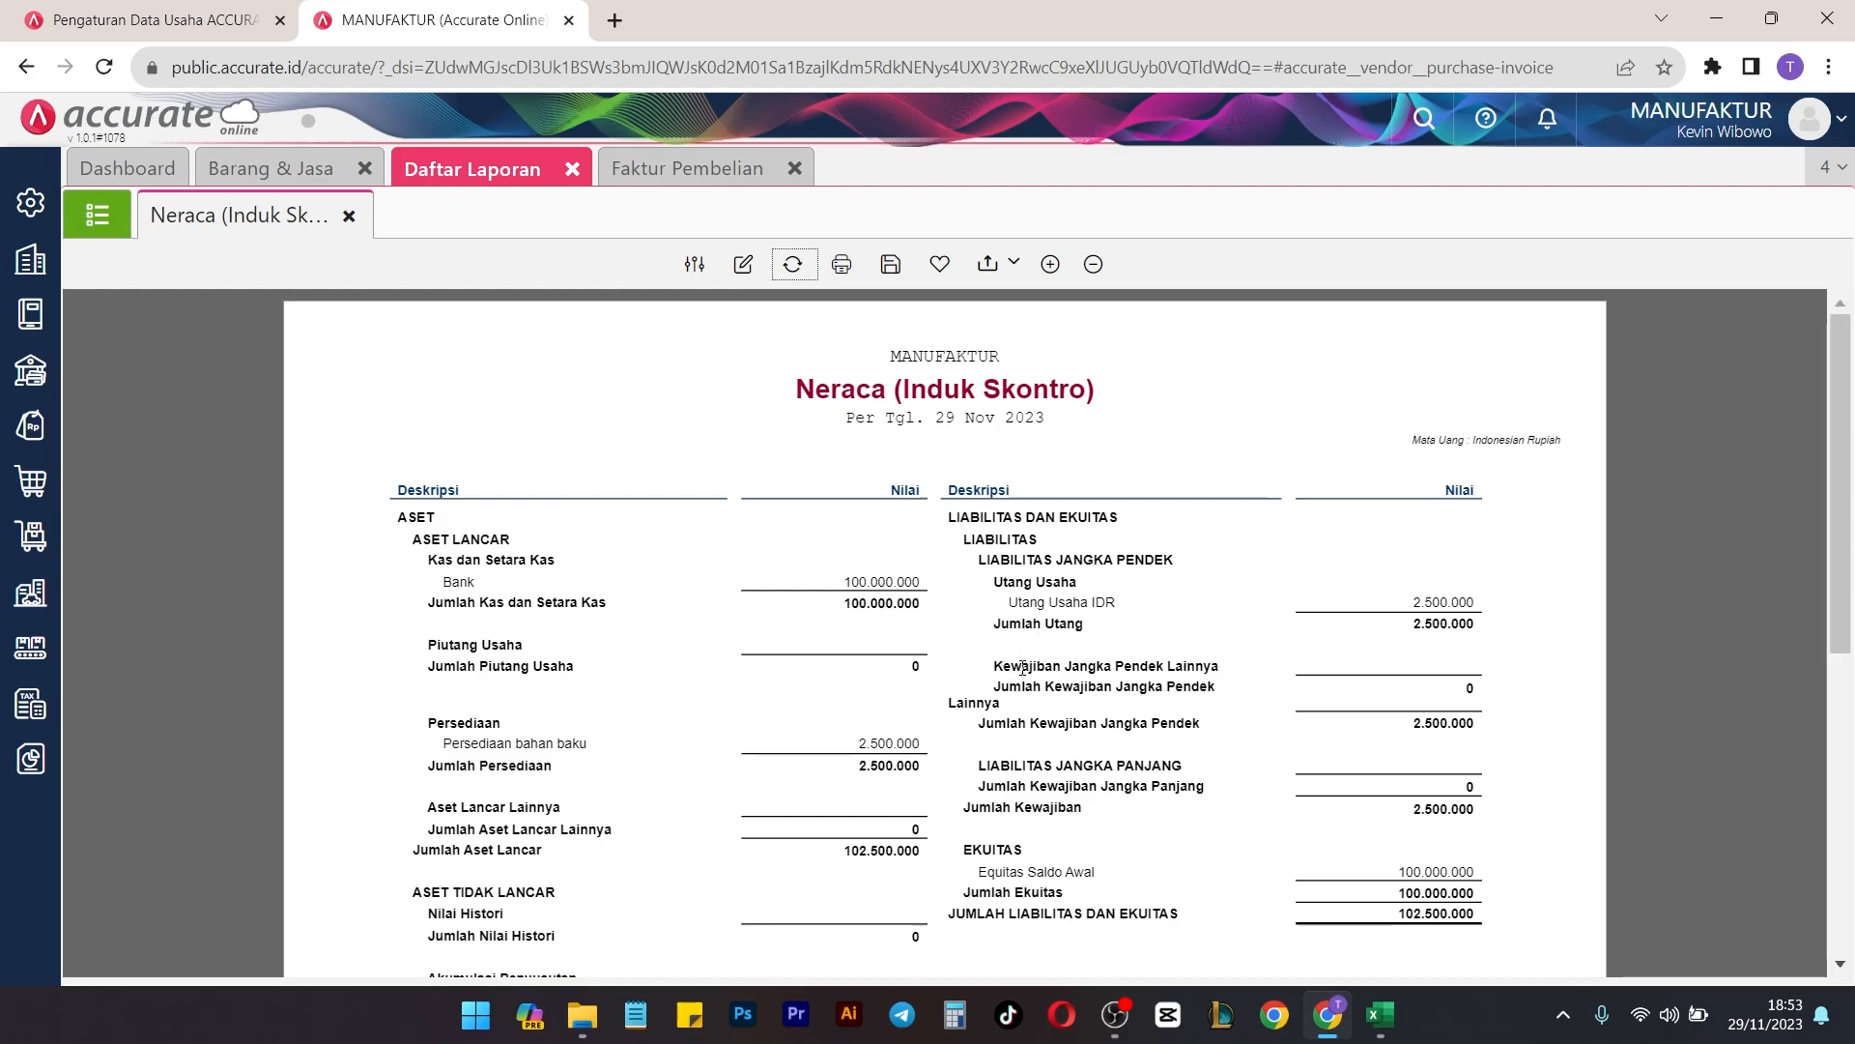
Display the Faktur Belum Lunas report from the Utang group for Kantor Pusat as of 29/11/2023 and examine the invoice's date and total.
left_click(96, 213)
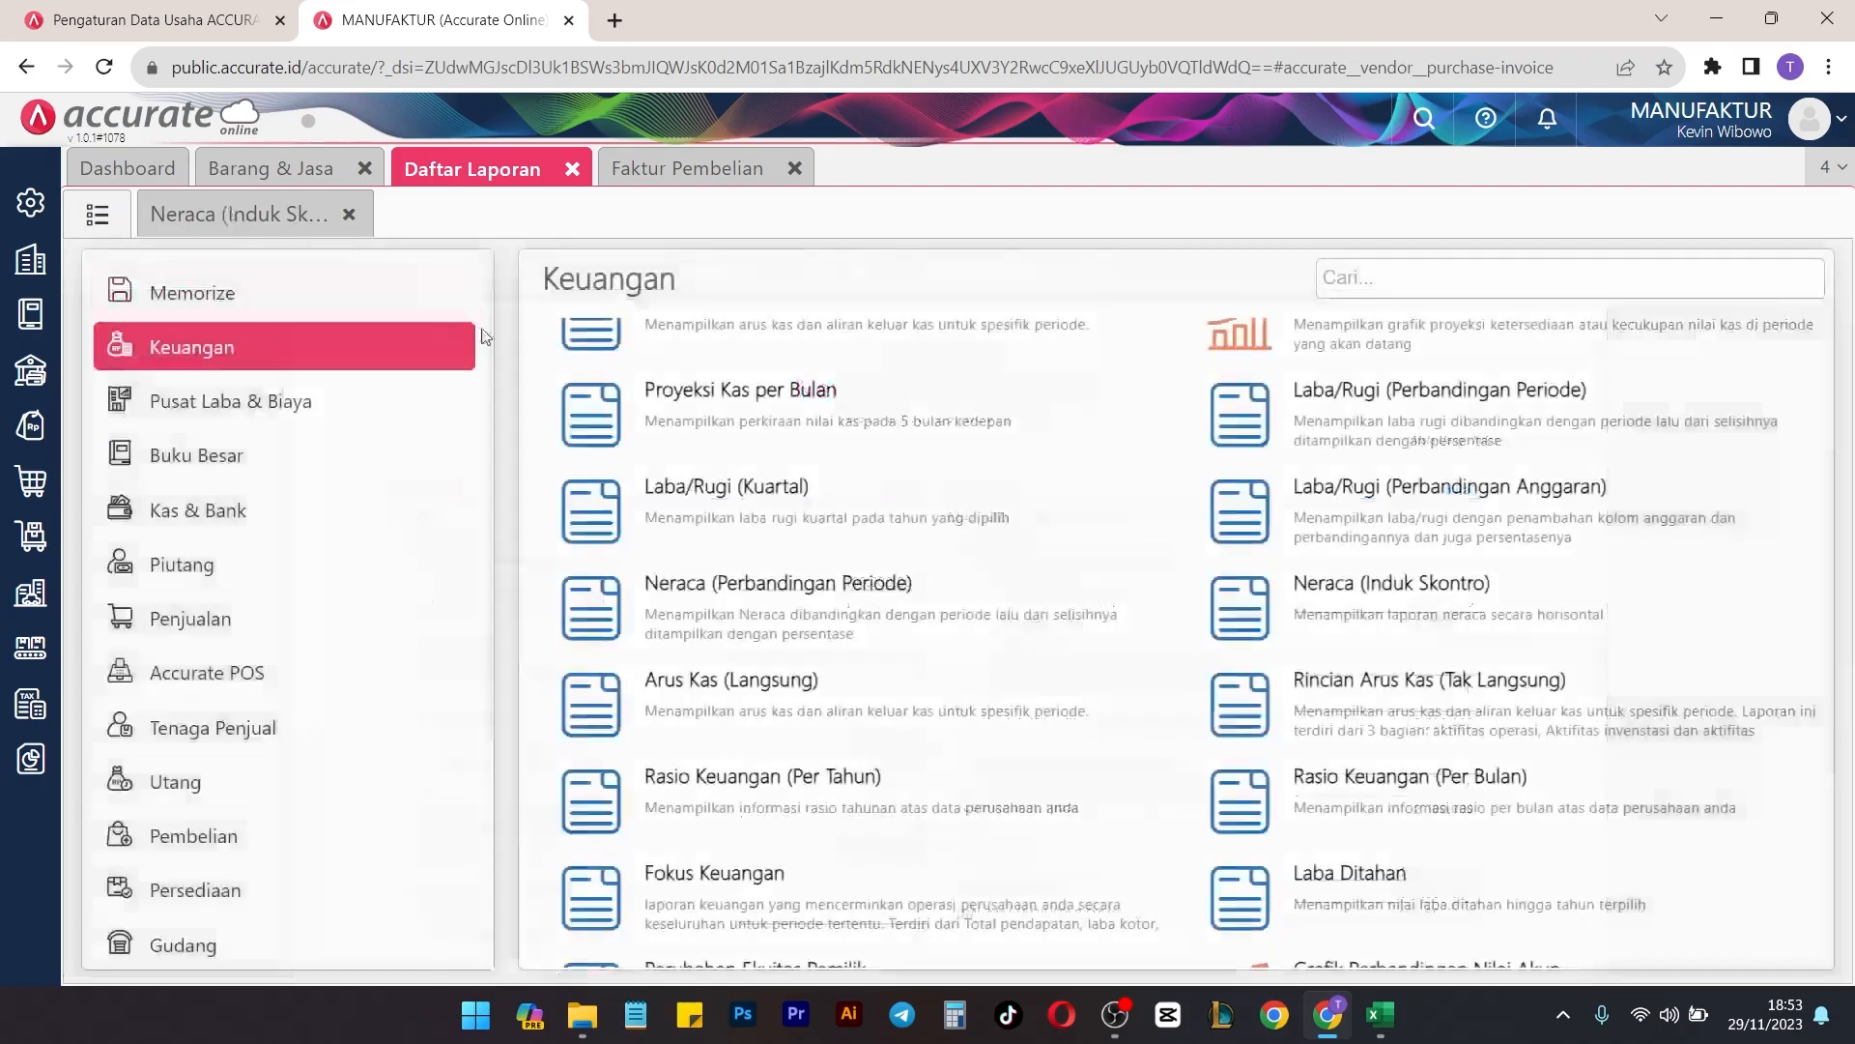
left_click(242, 806)
scroll(828, 634, "up", 2)
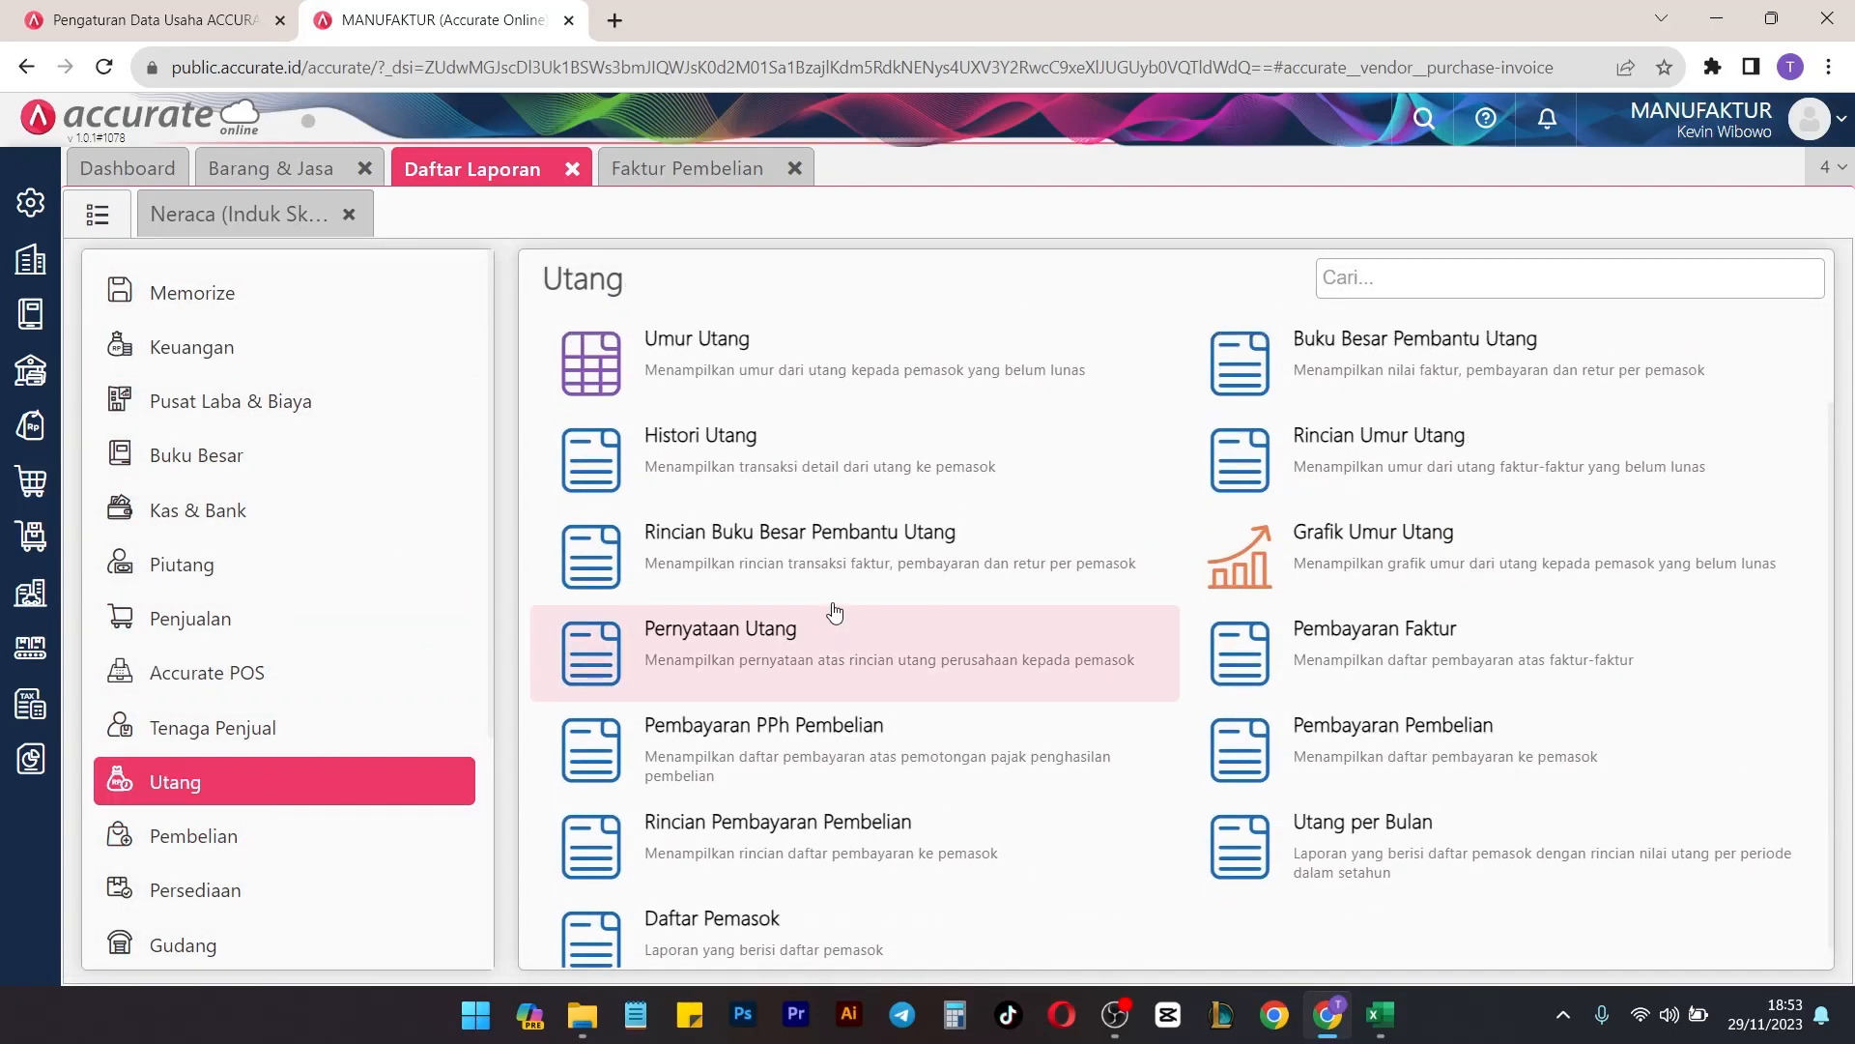
left_click(713, 400)
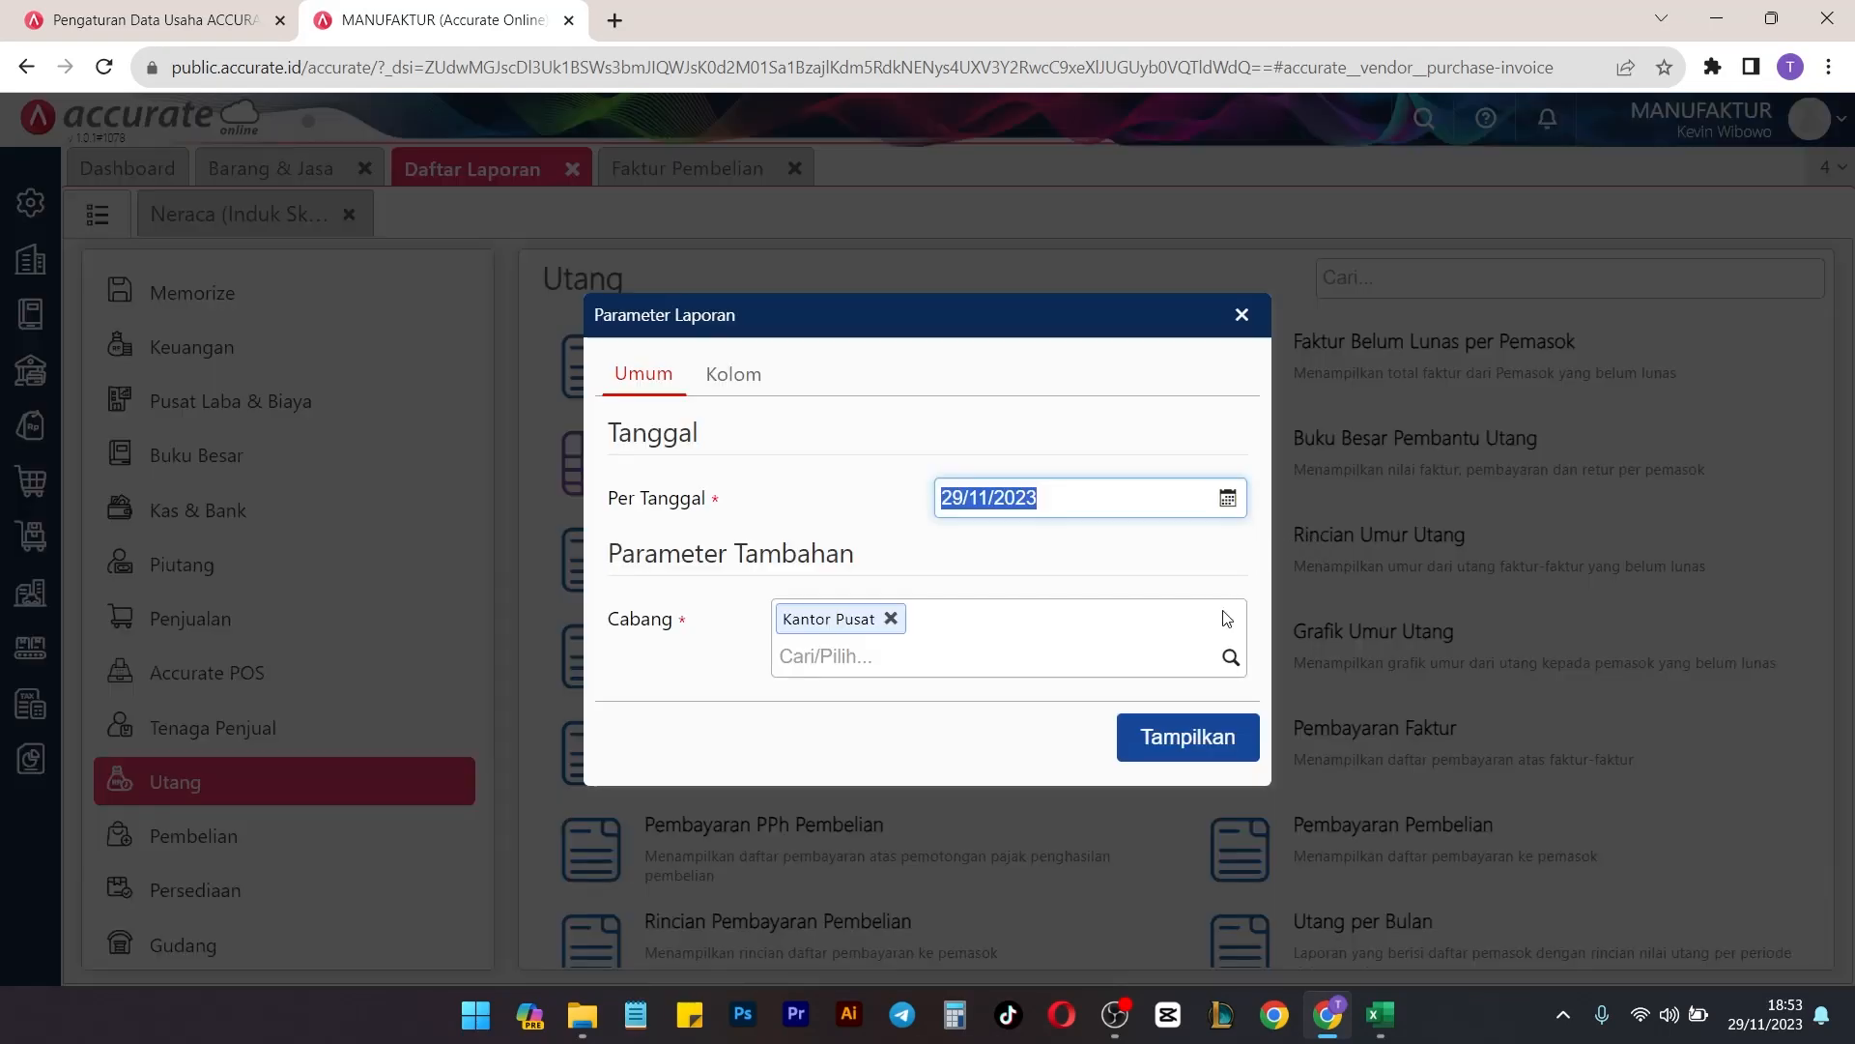
left_click(1216, 749)
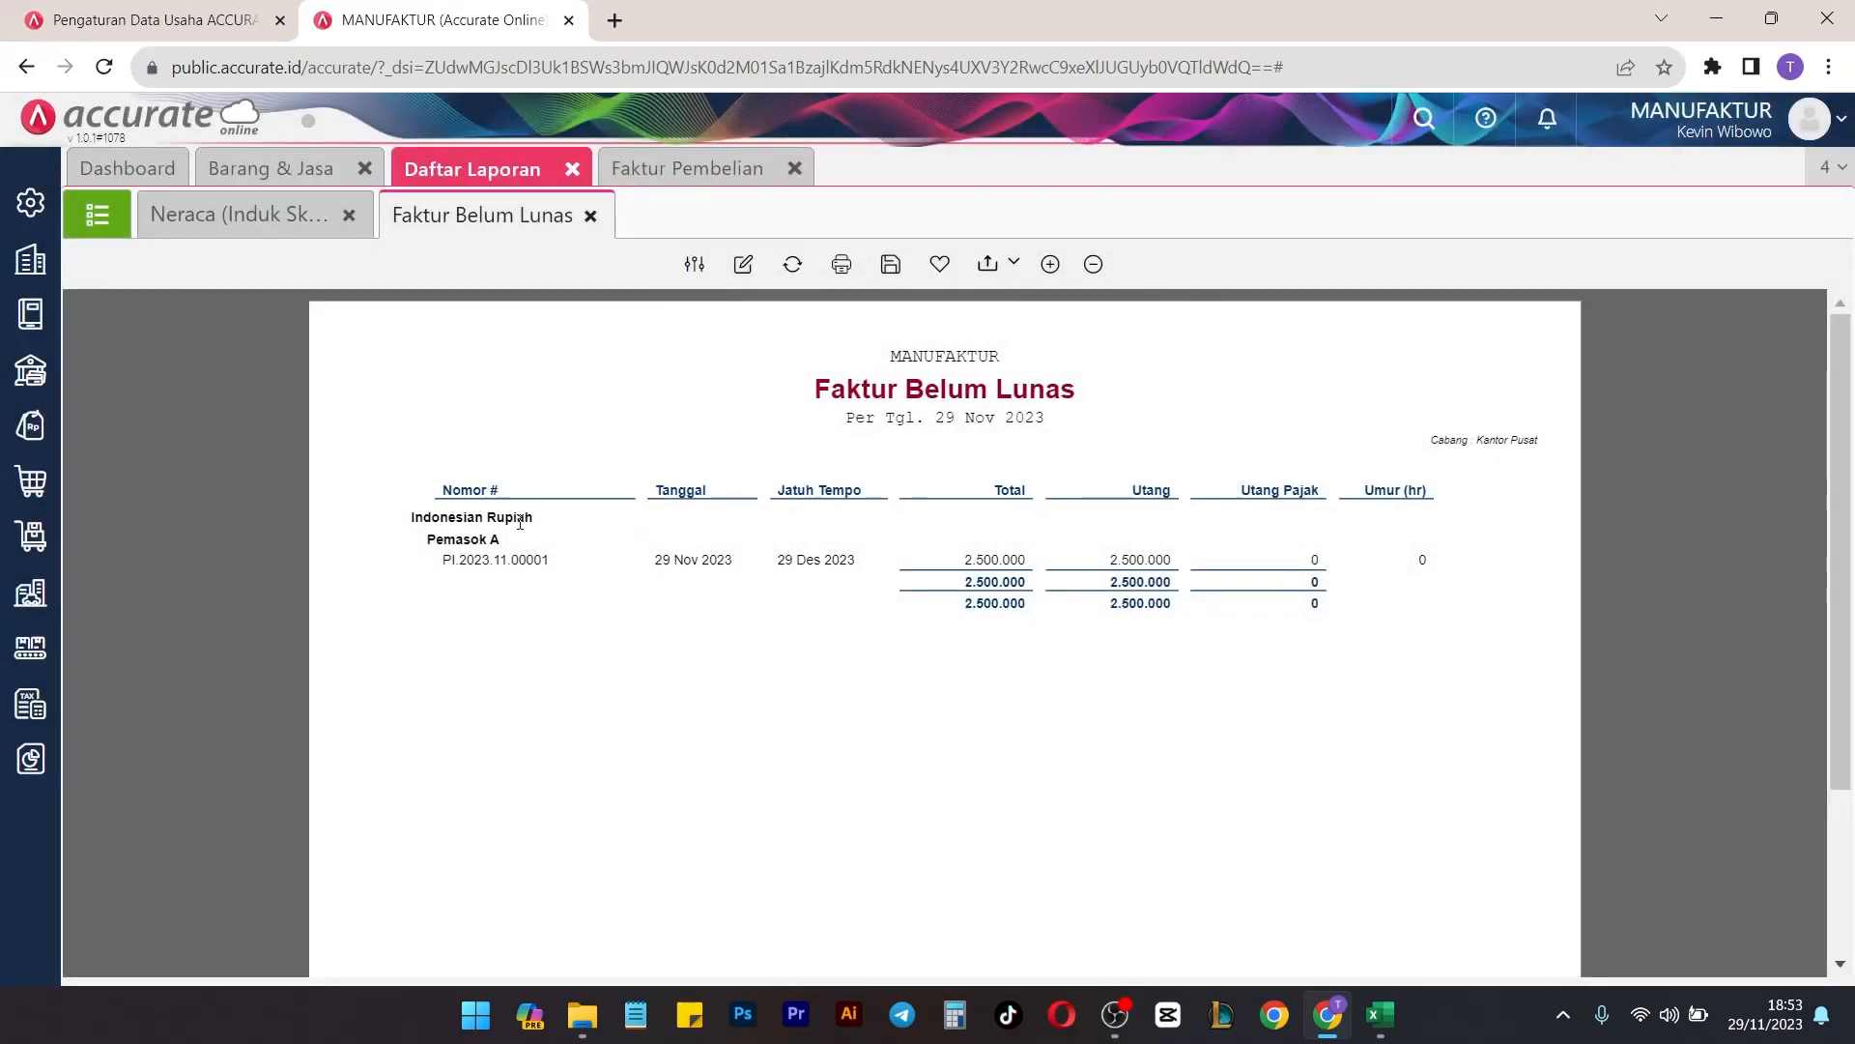
left_click_drag(414, 556, 466, 541)
left_click_drag(652, 560, 759, 570)
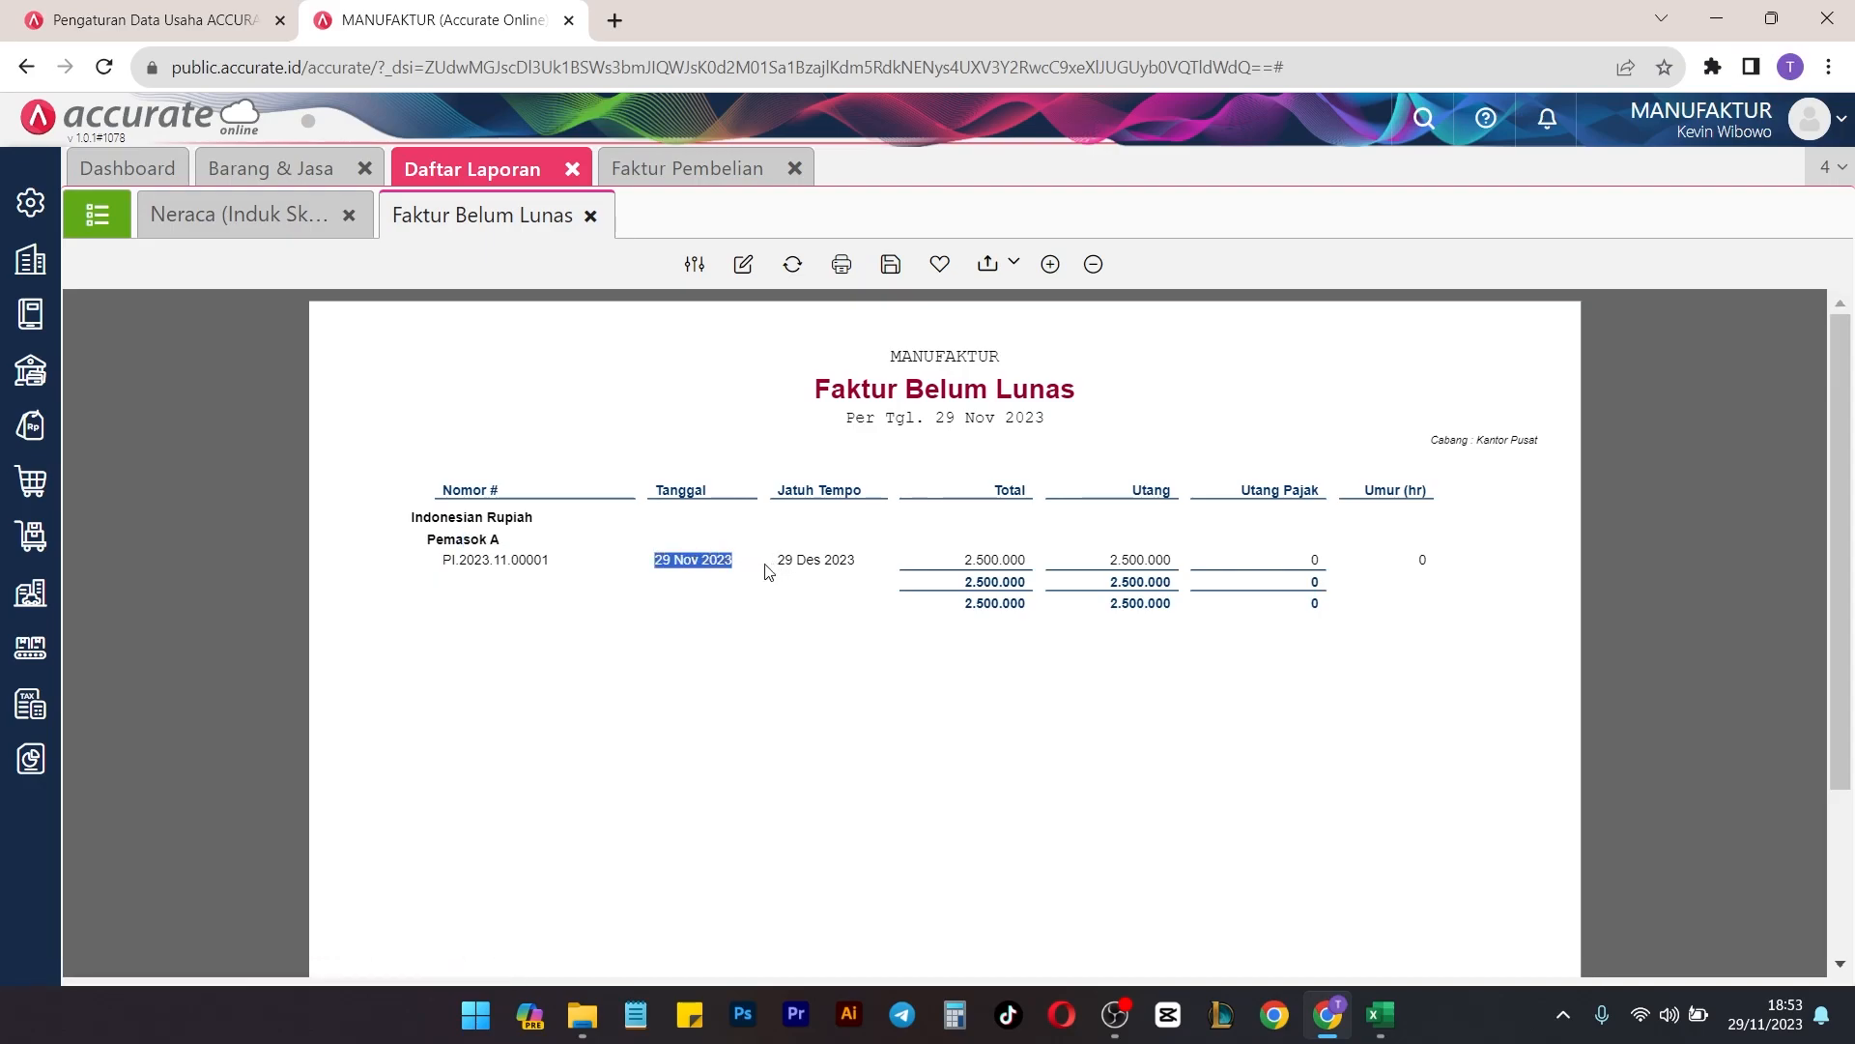
left_click_drag(946, 571, 1048, 571)
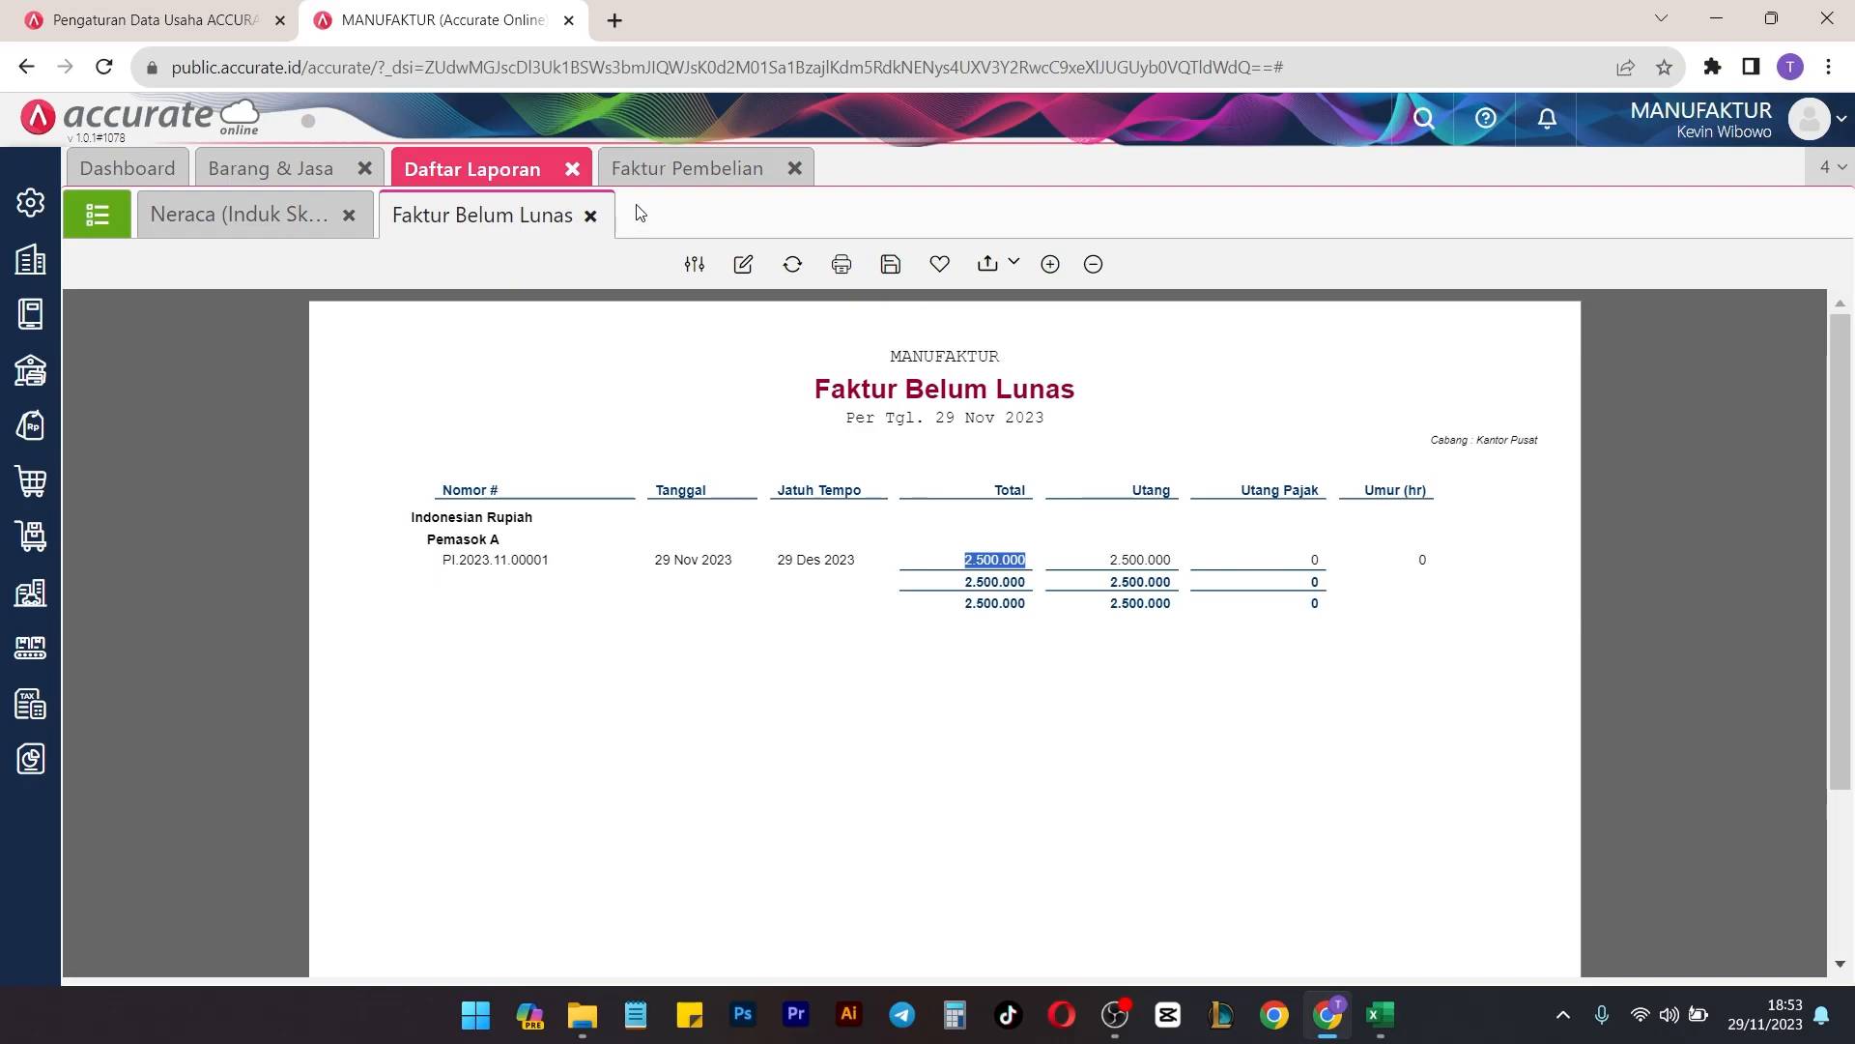
Close the Faktur Pembelian page and start a new Pembayaran Pembelian from the Pembelian module, paid to Pemasok A.
left_click(794, 168)
left_click(19, 511)
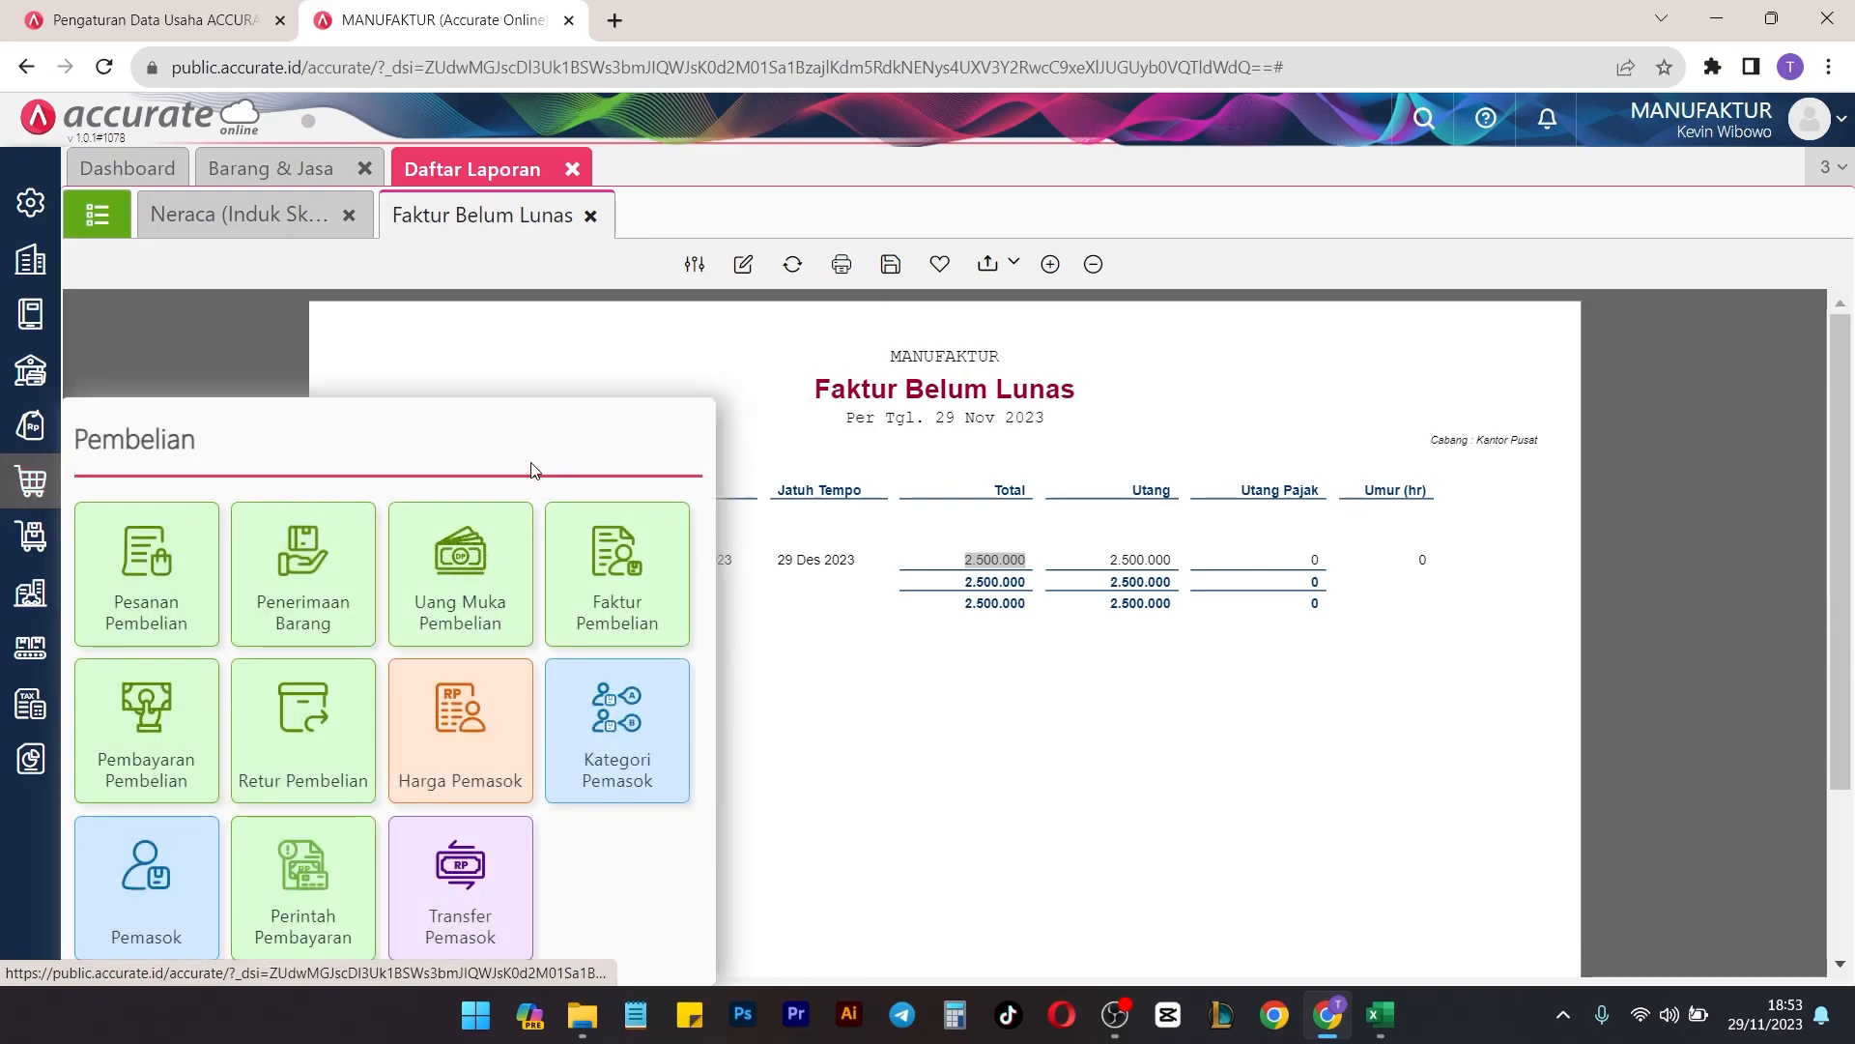
left_click(150, 731)
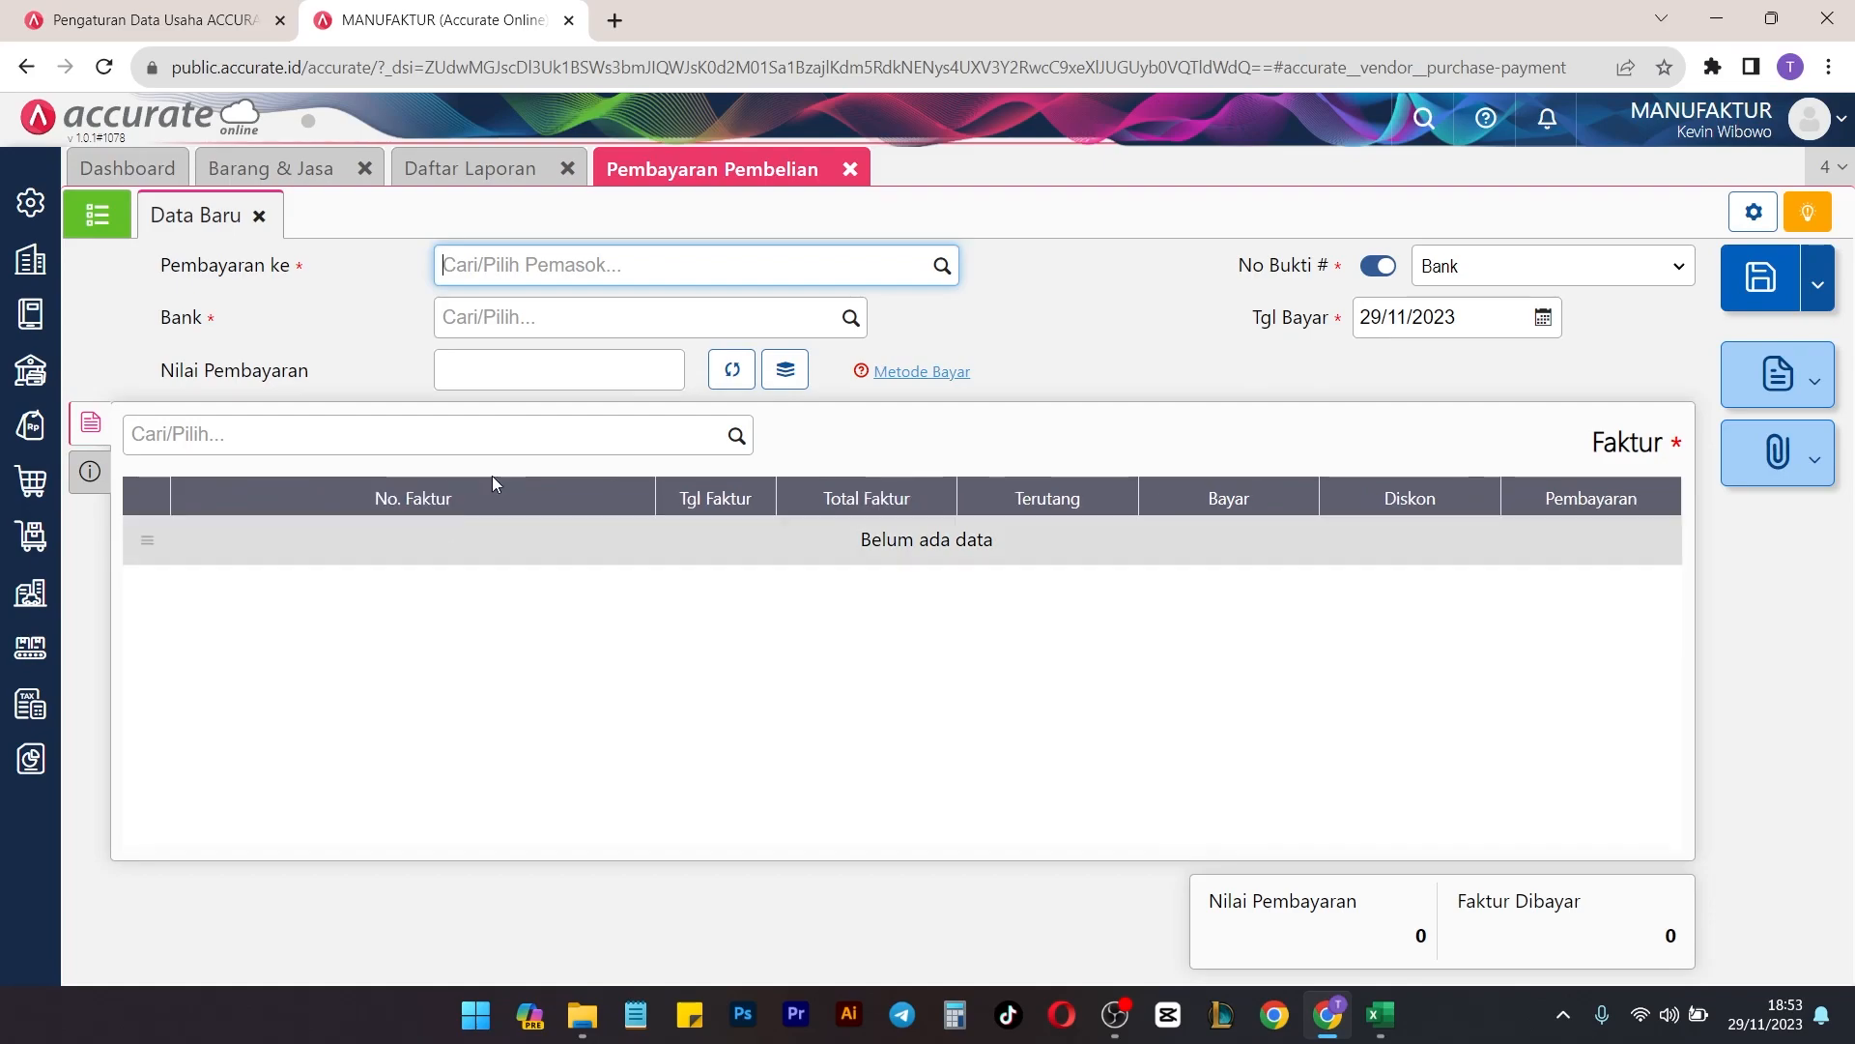
left_click(942, 266)
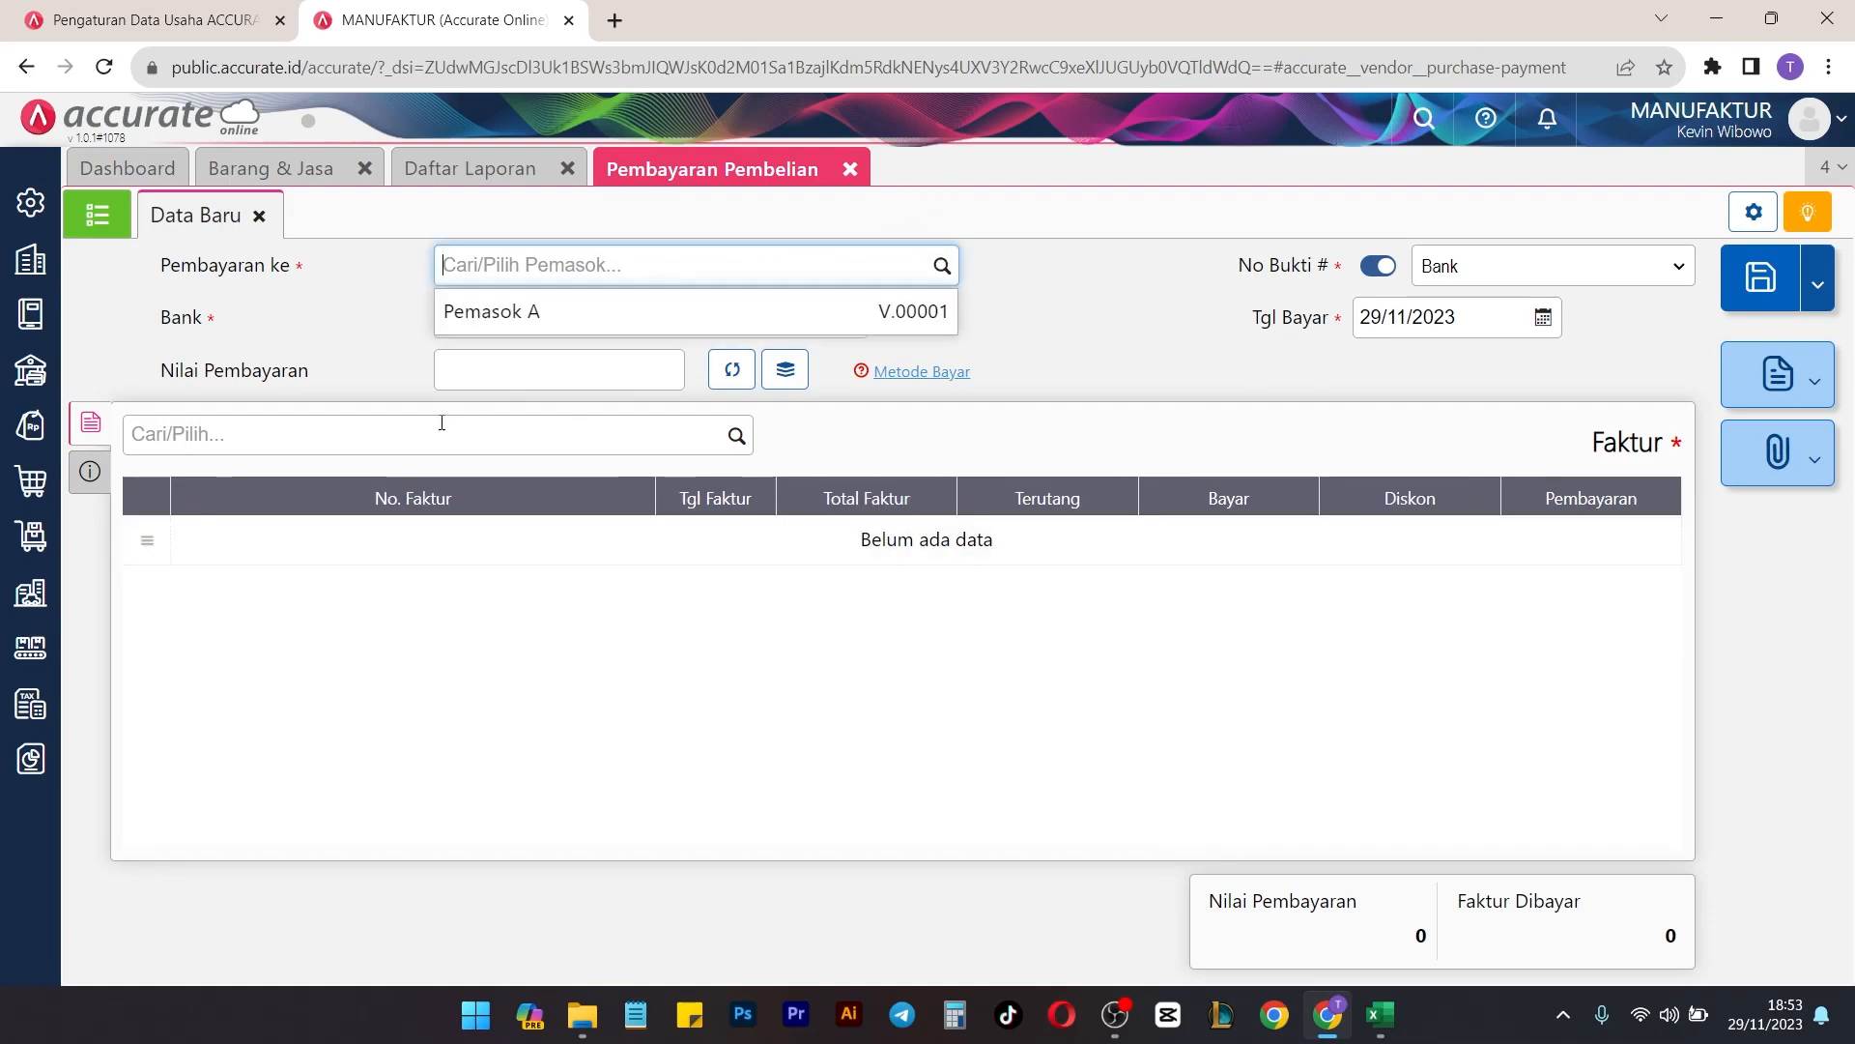
left_click(600, 306)
Try to retrieve Pemasok A's invoices into the payment, and open the account choices for the Bank field.
left_click(831, 437)
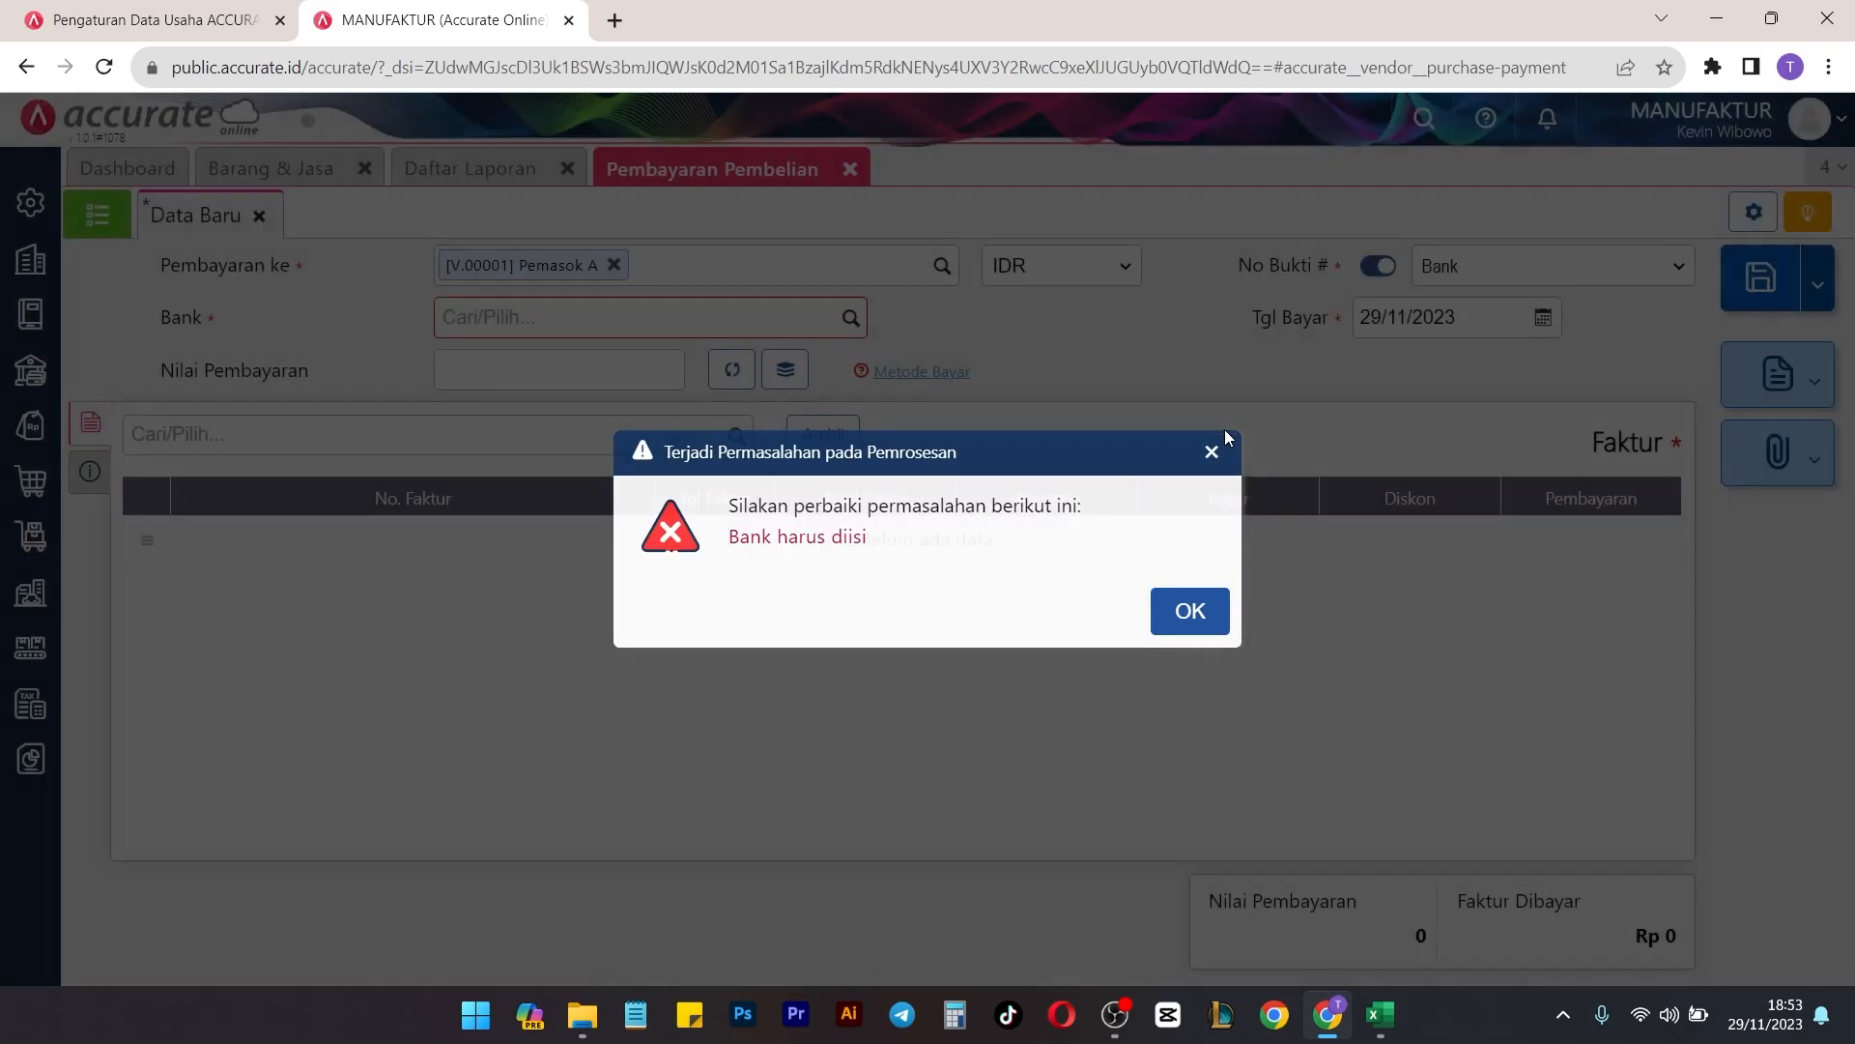
left_click(1212, 451)
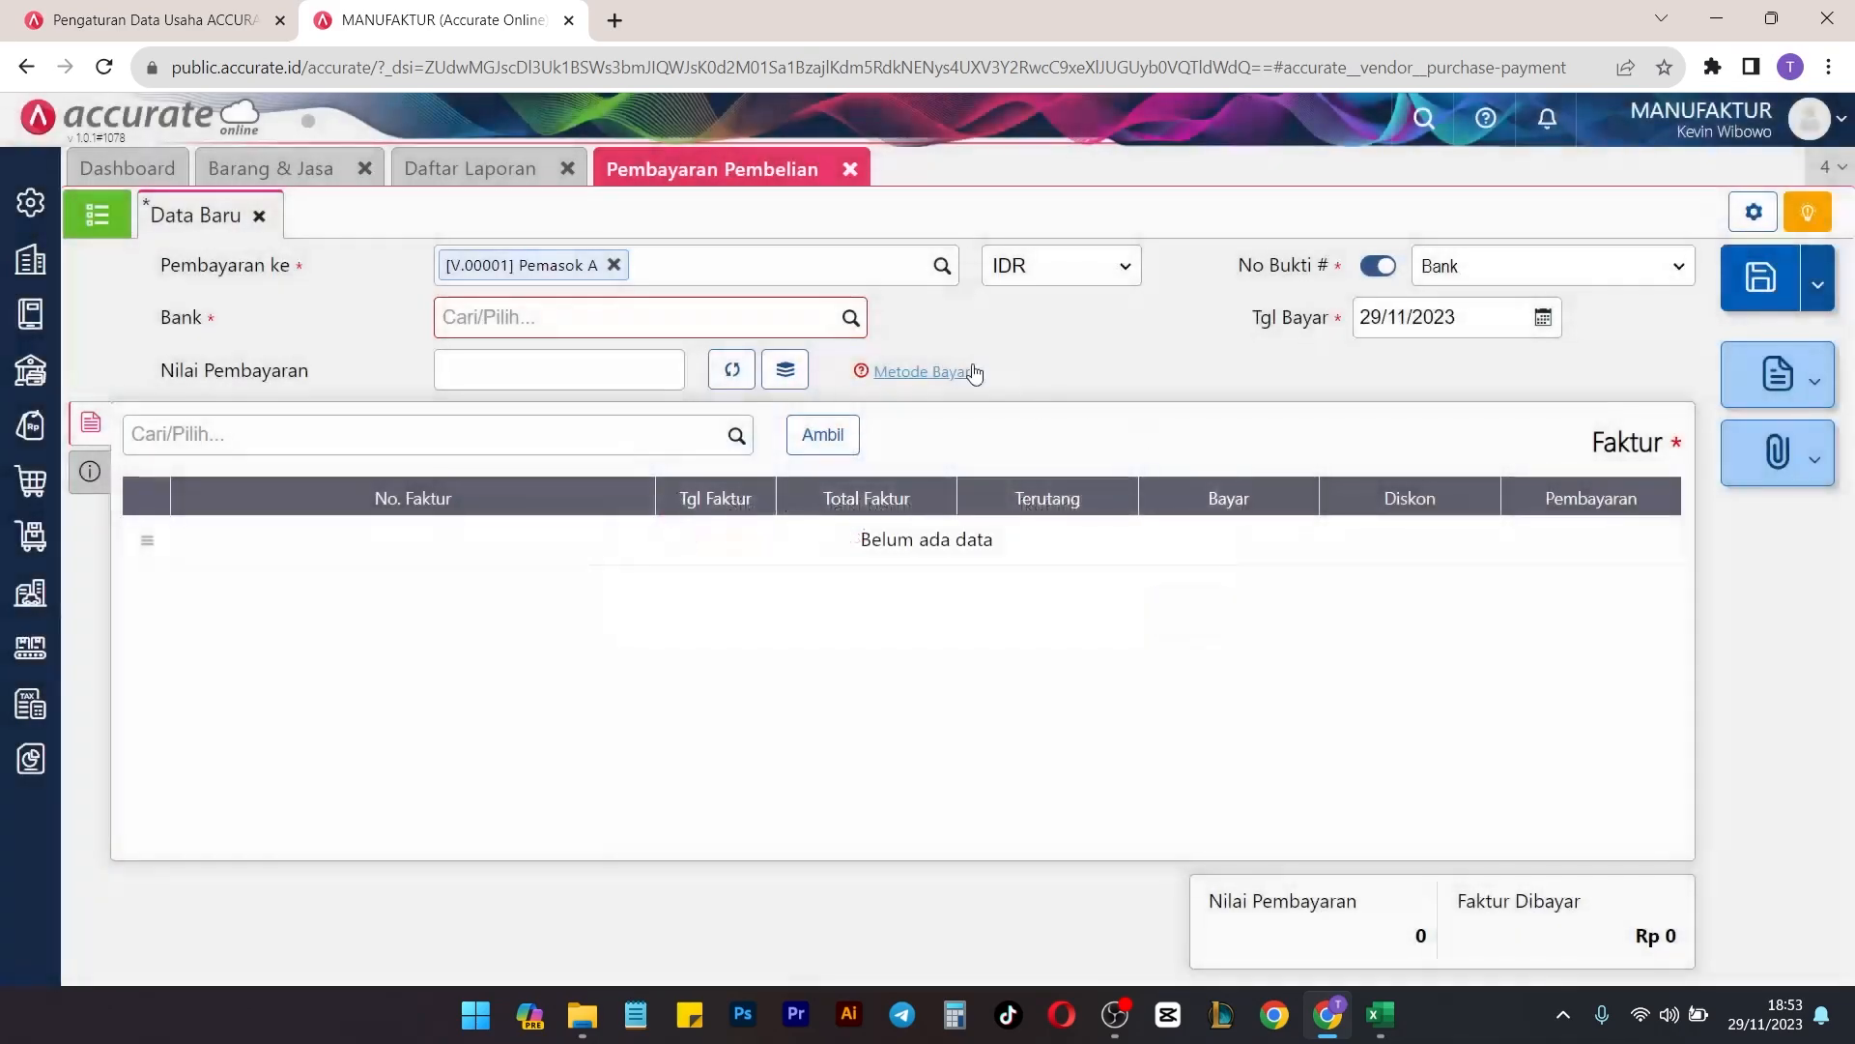
left_click(717, 321)
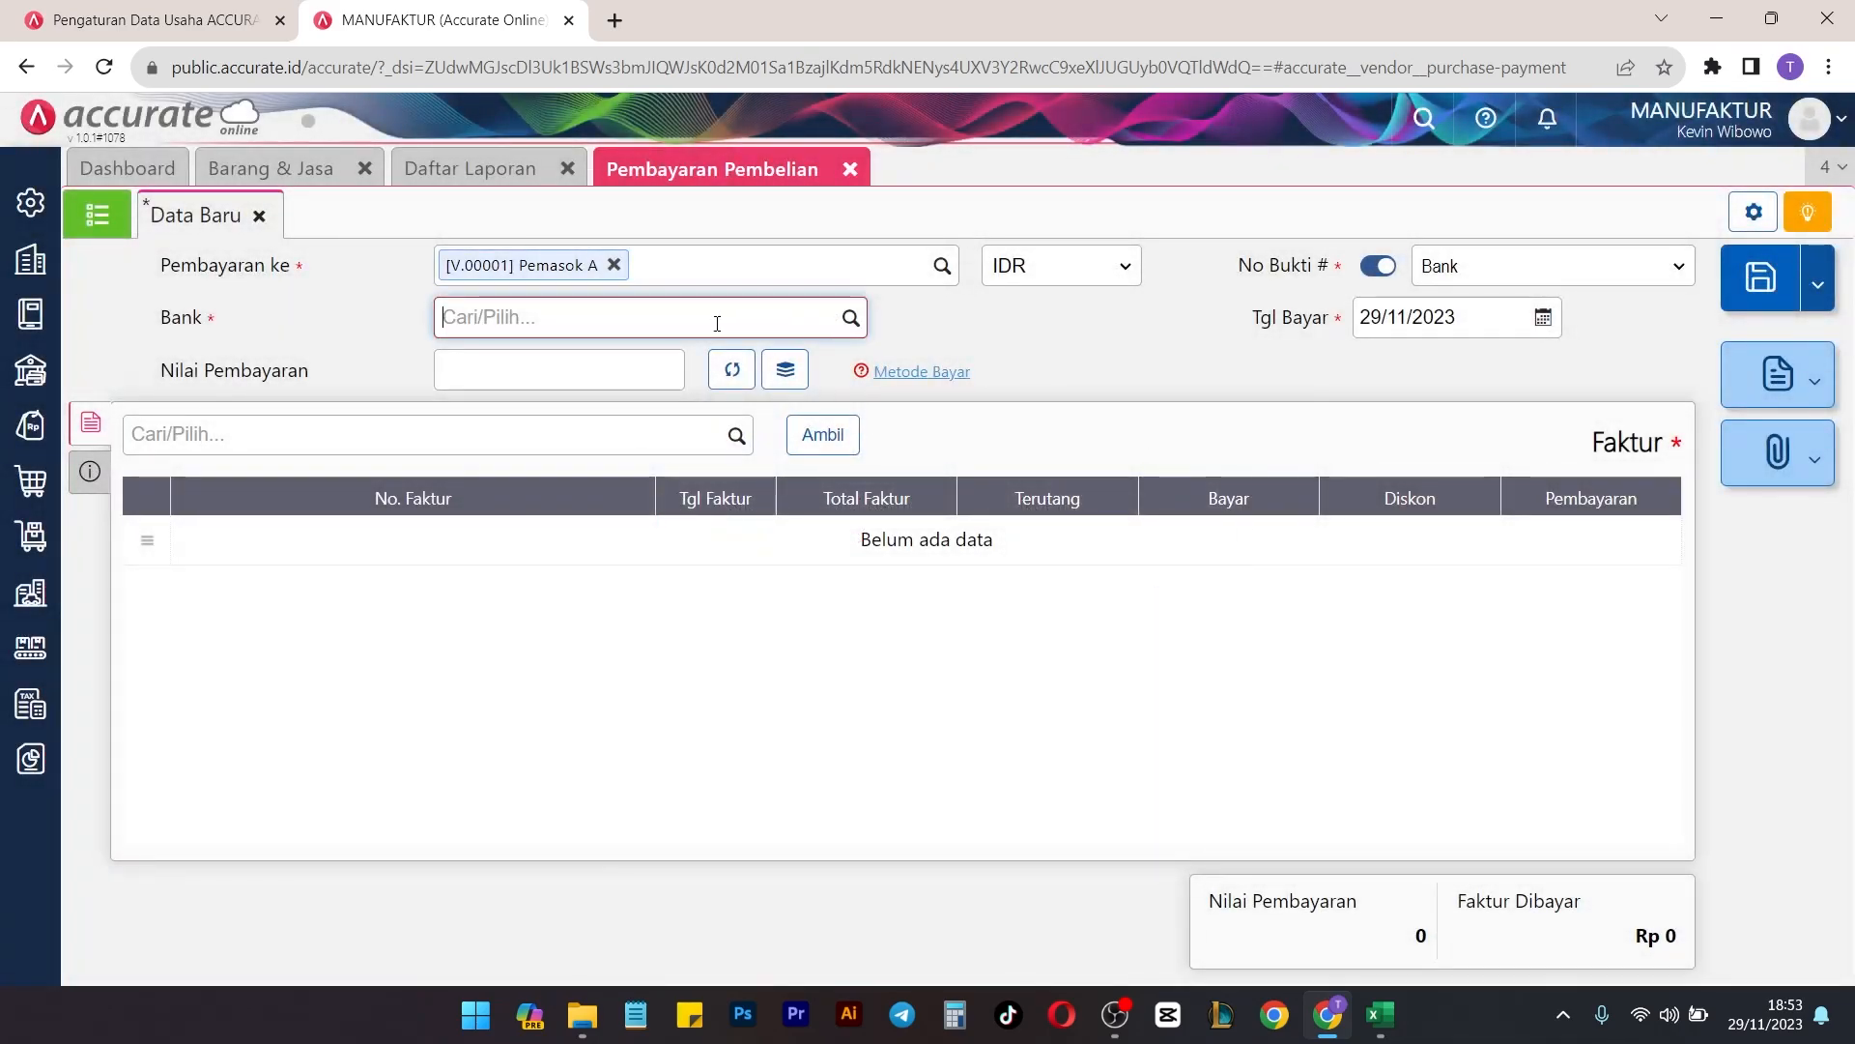
left_click(849, 317)
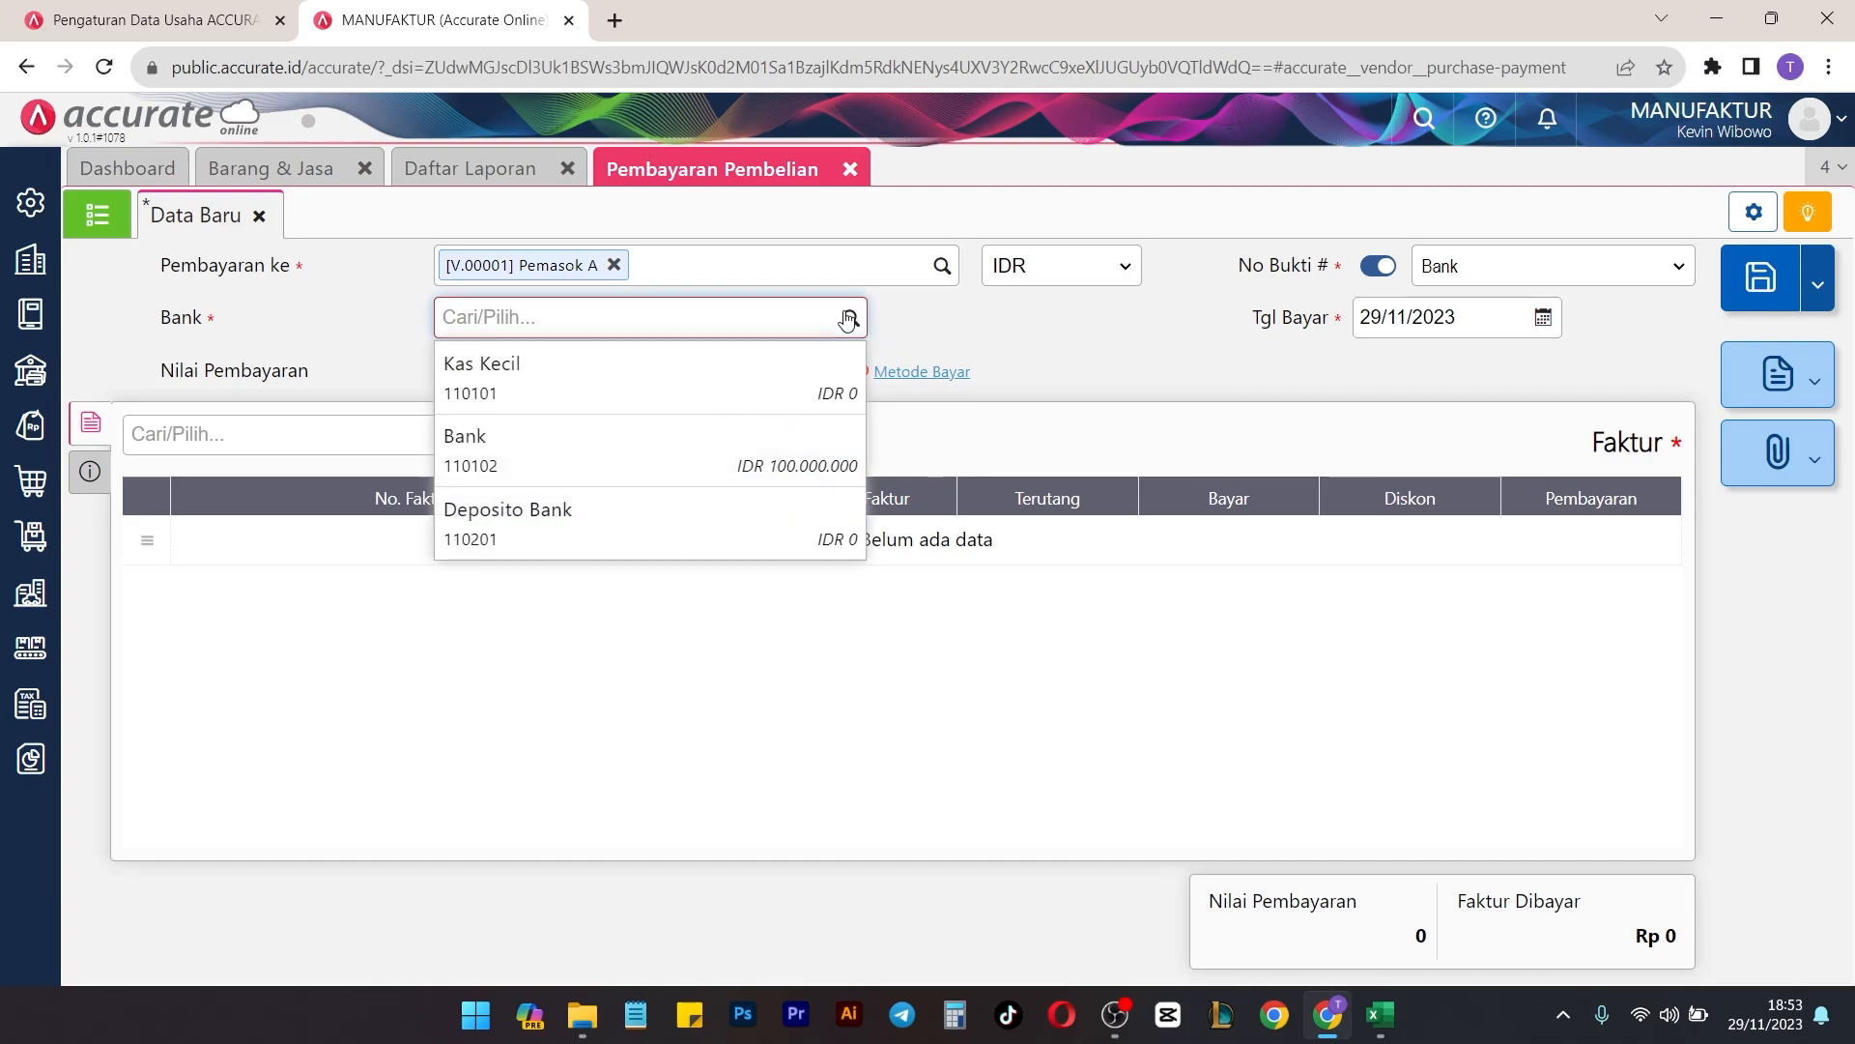
Set Bank as the paying account and add the unpaid invoice from Pemasok A to the purchase payment.
left_click(730, 449)
left_click(822, 451)
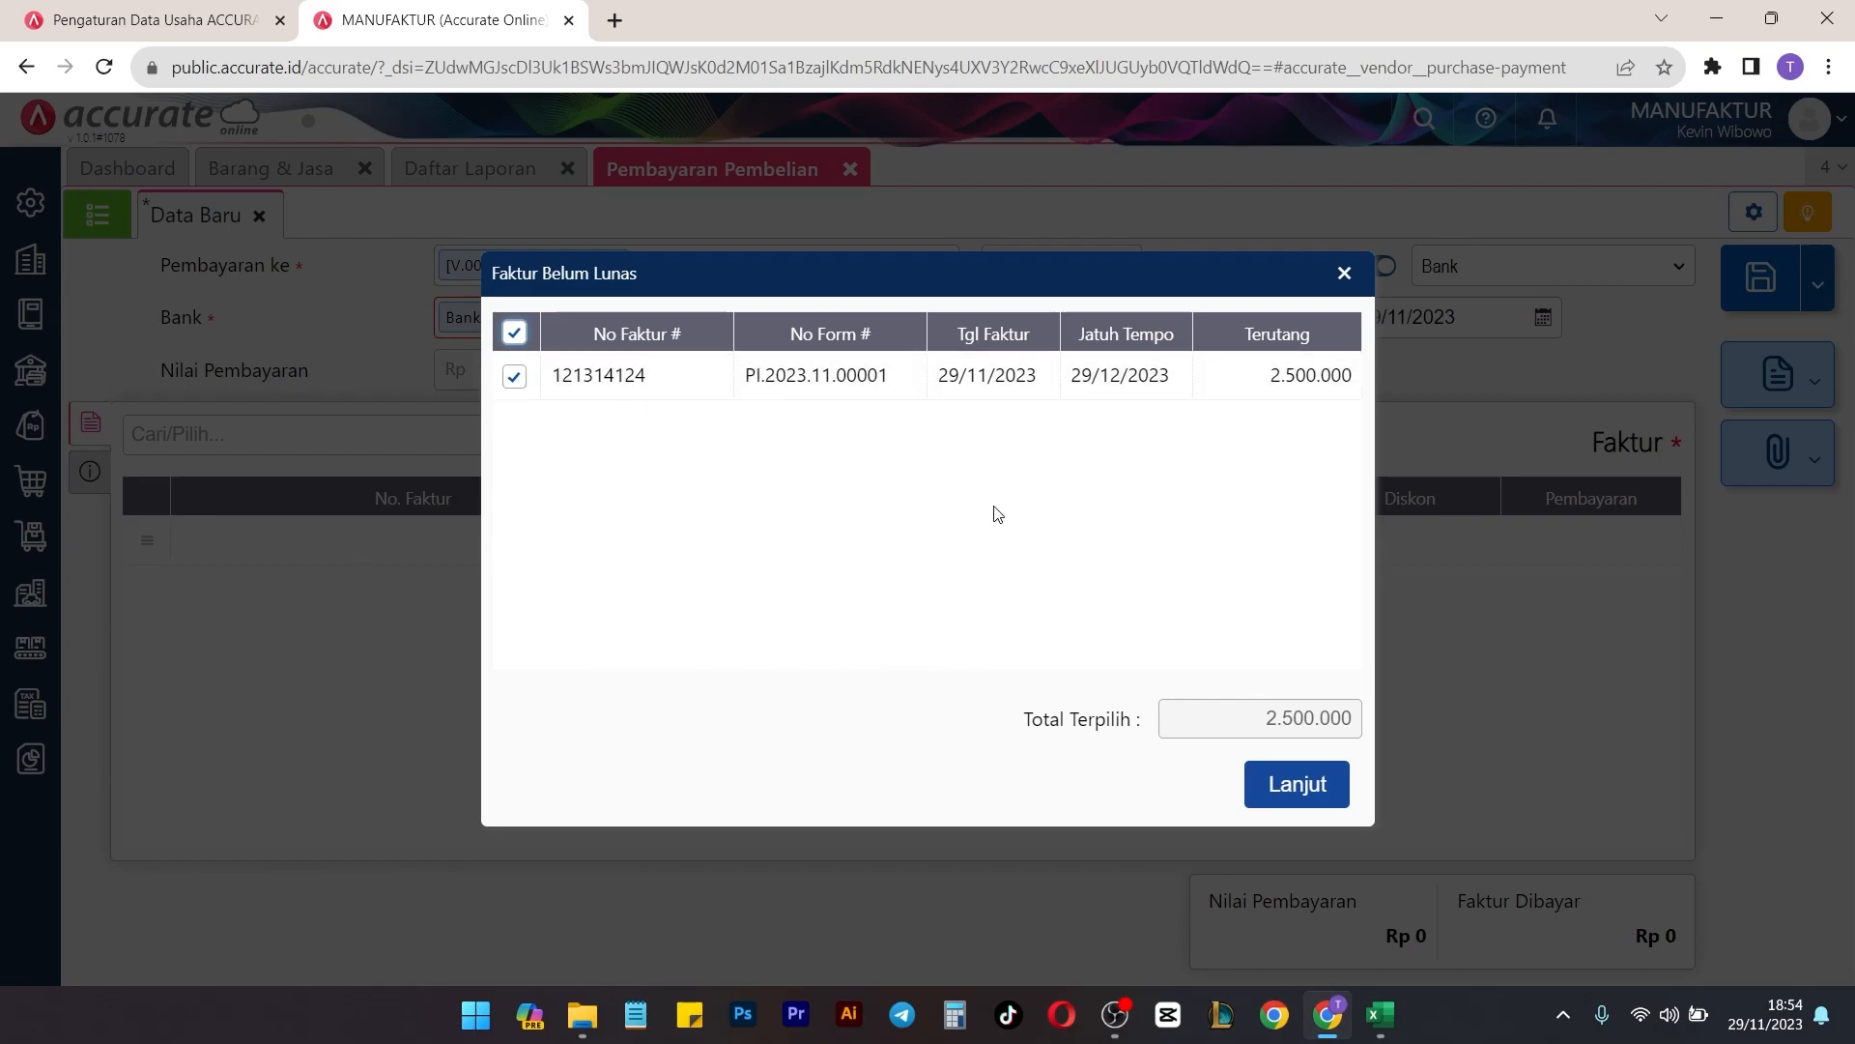
left_click(1305, 791)
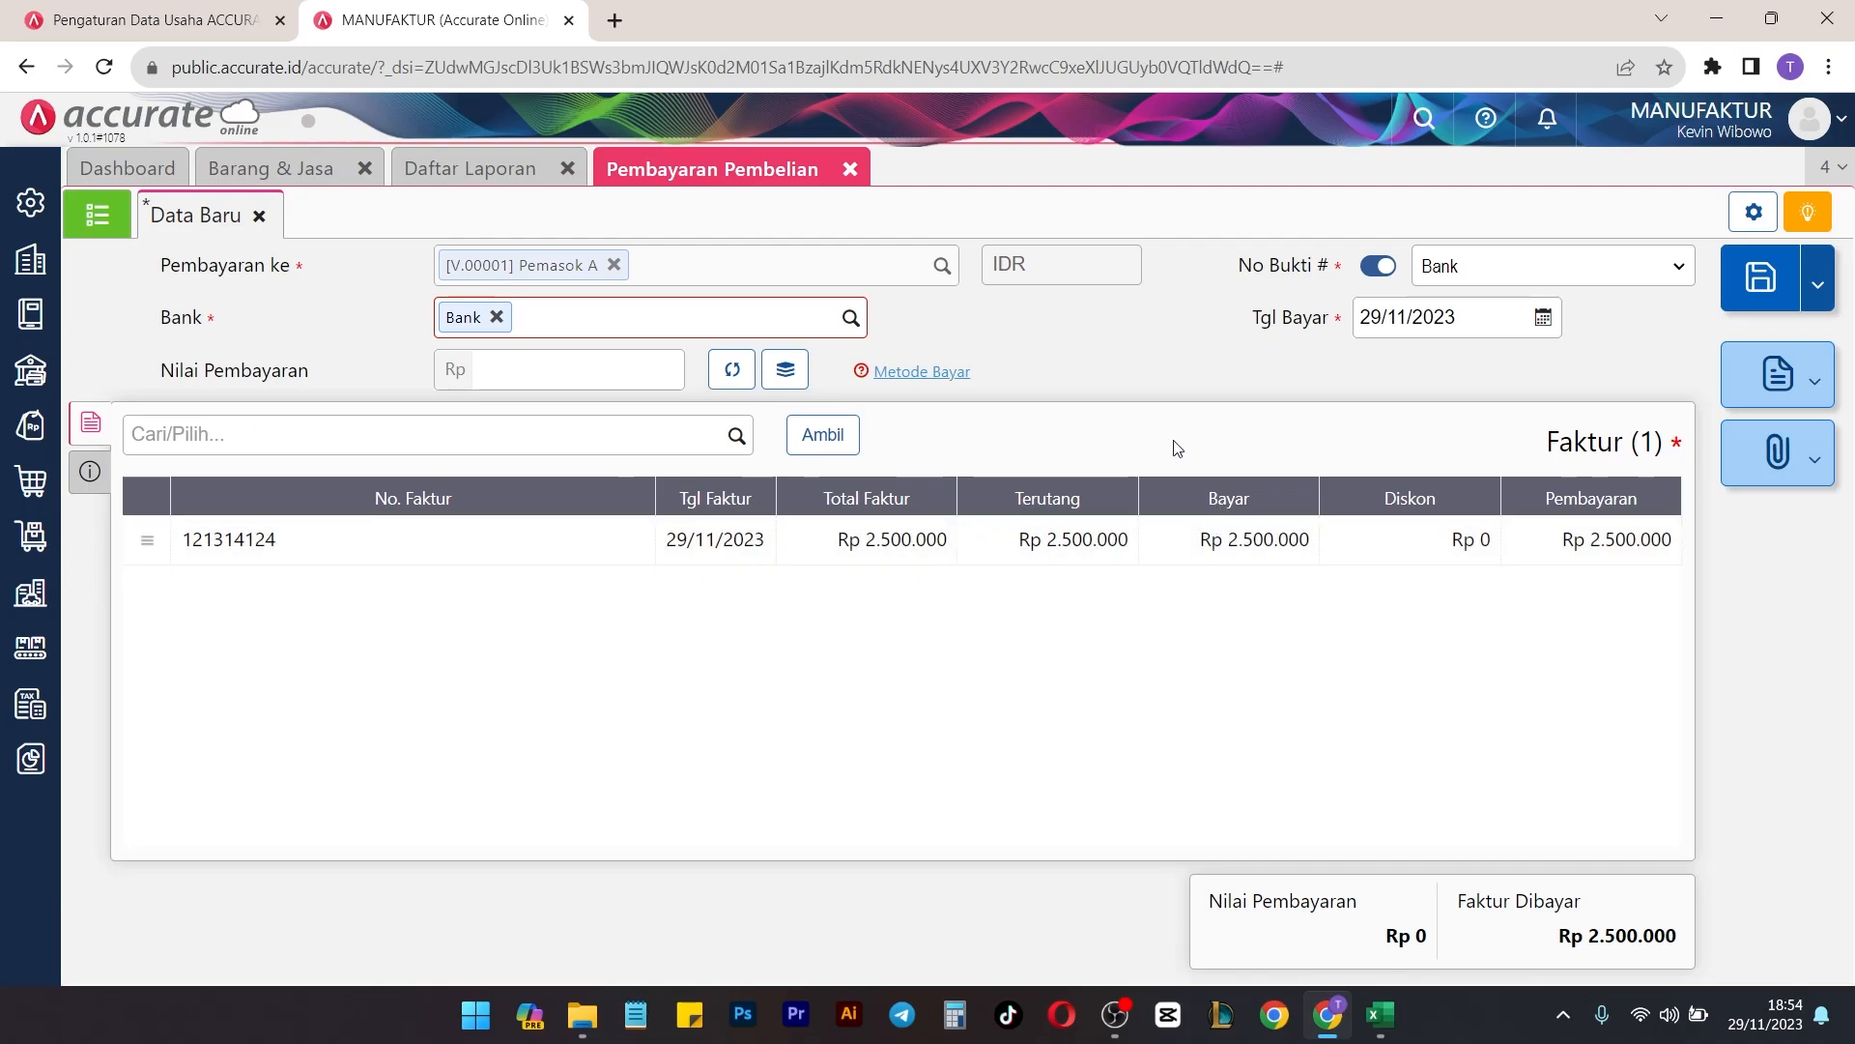
Check the Bayar amount in the details of the invoice added to the payment.
left_click(1064, 556)
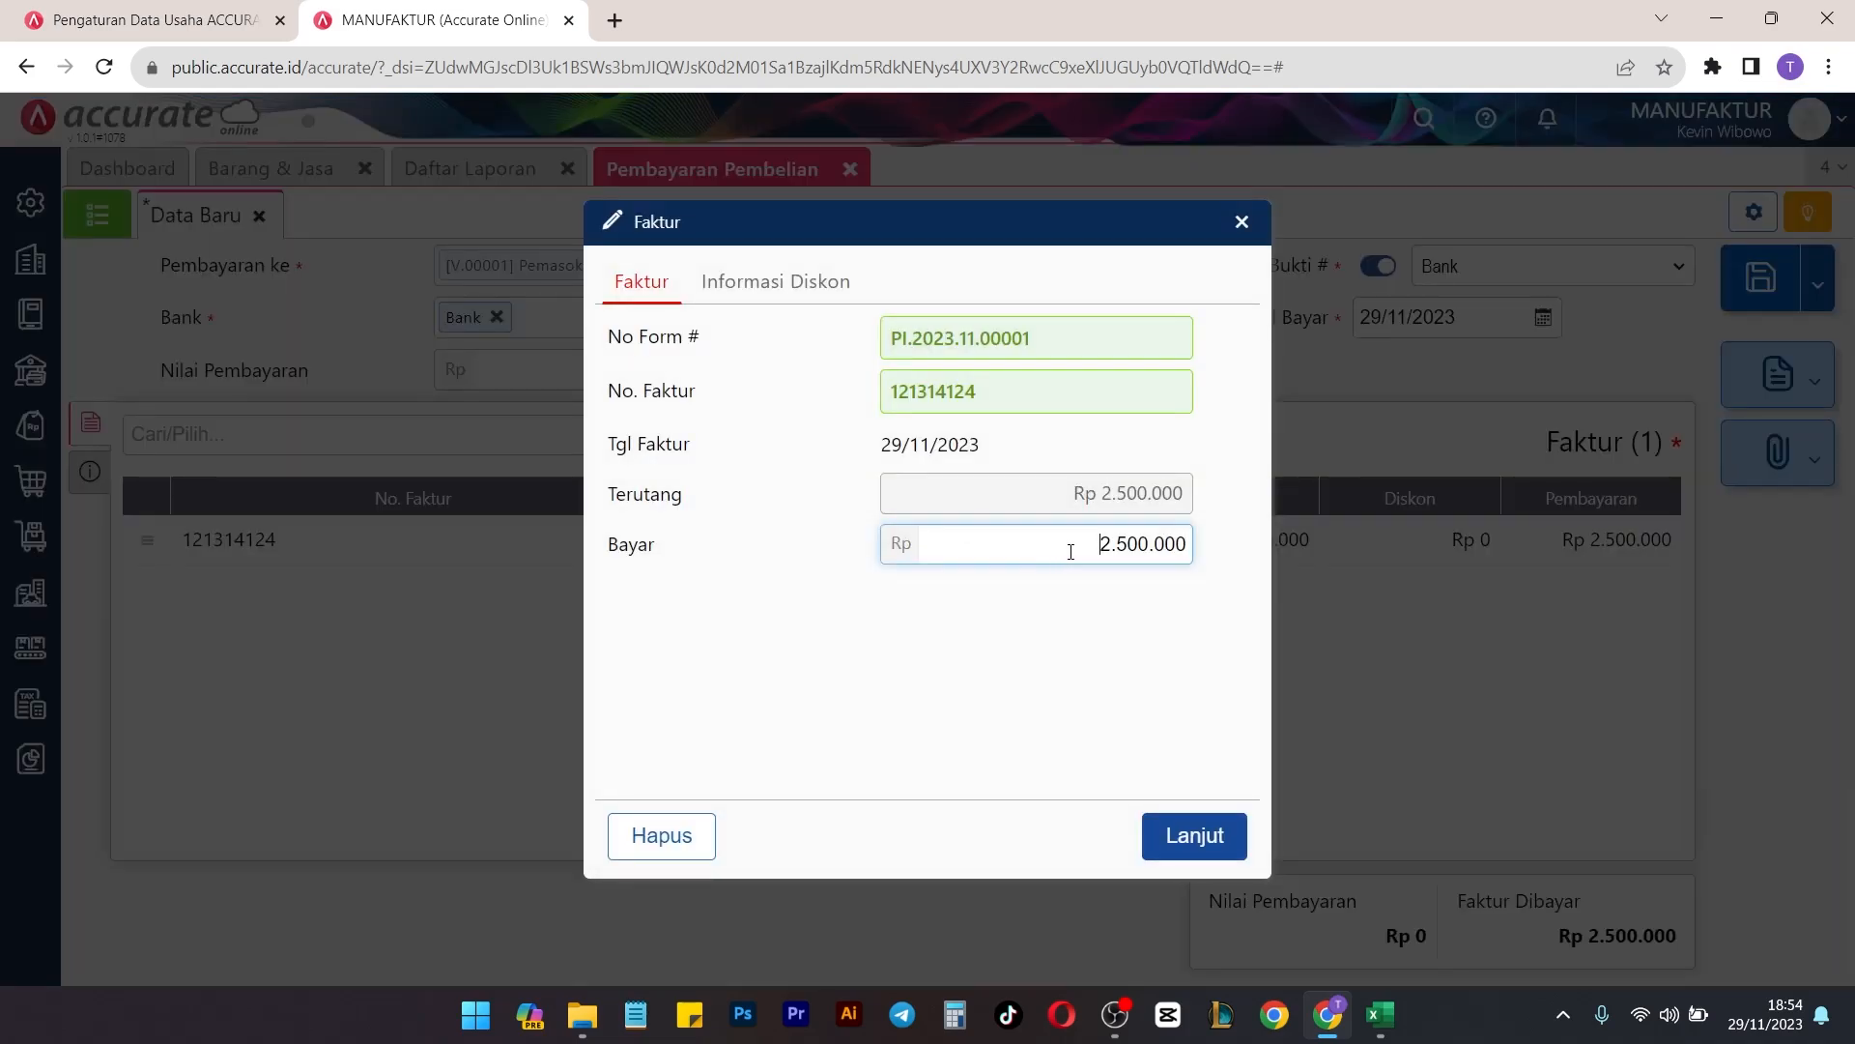
left_click_drag(1065, 552, 1338, 565)
left_click(1211, 535)
left_click_drag(1100, 543, 1226, 570)
left_click(1198, 836)
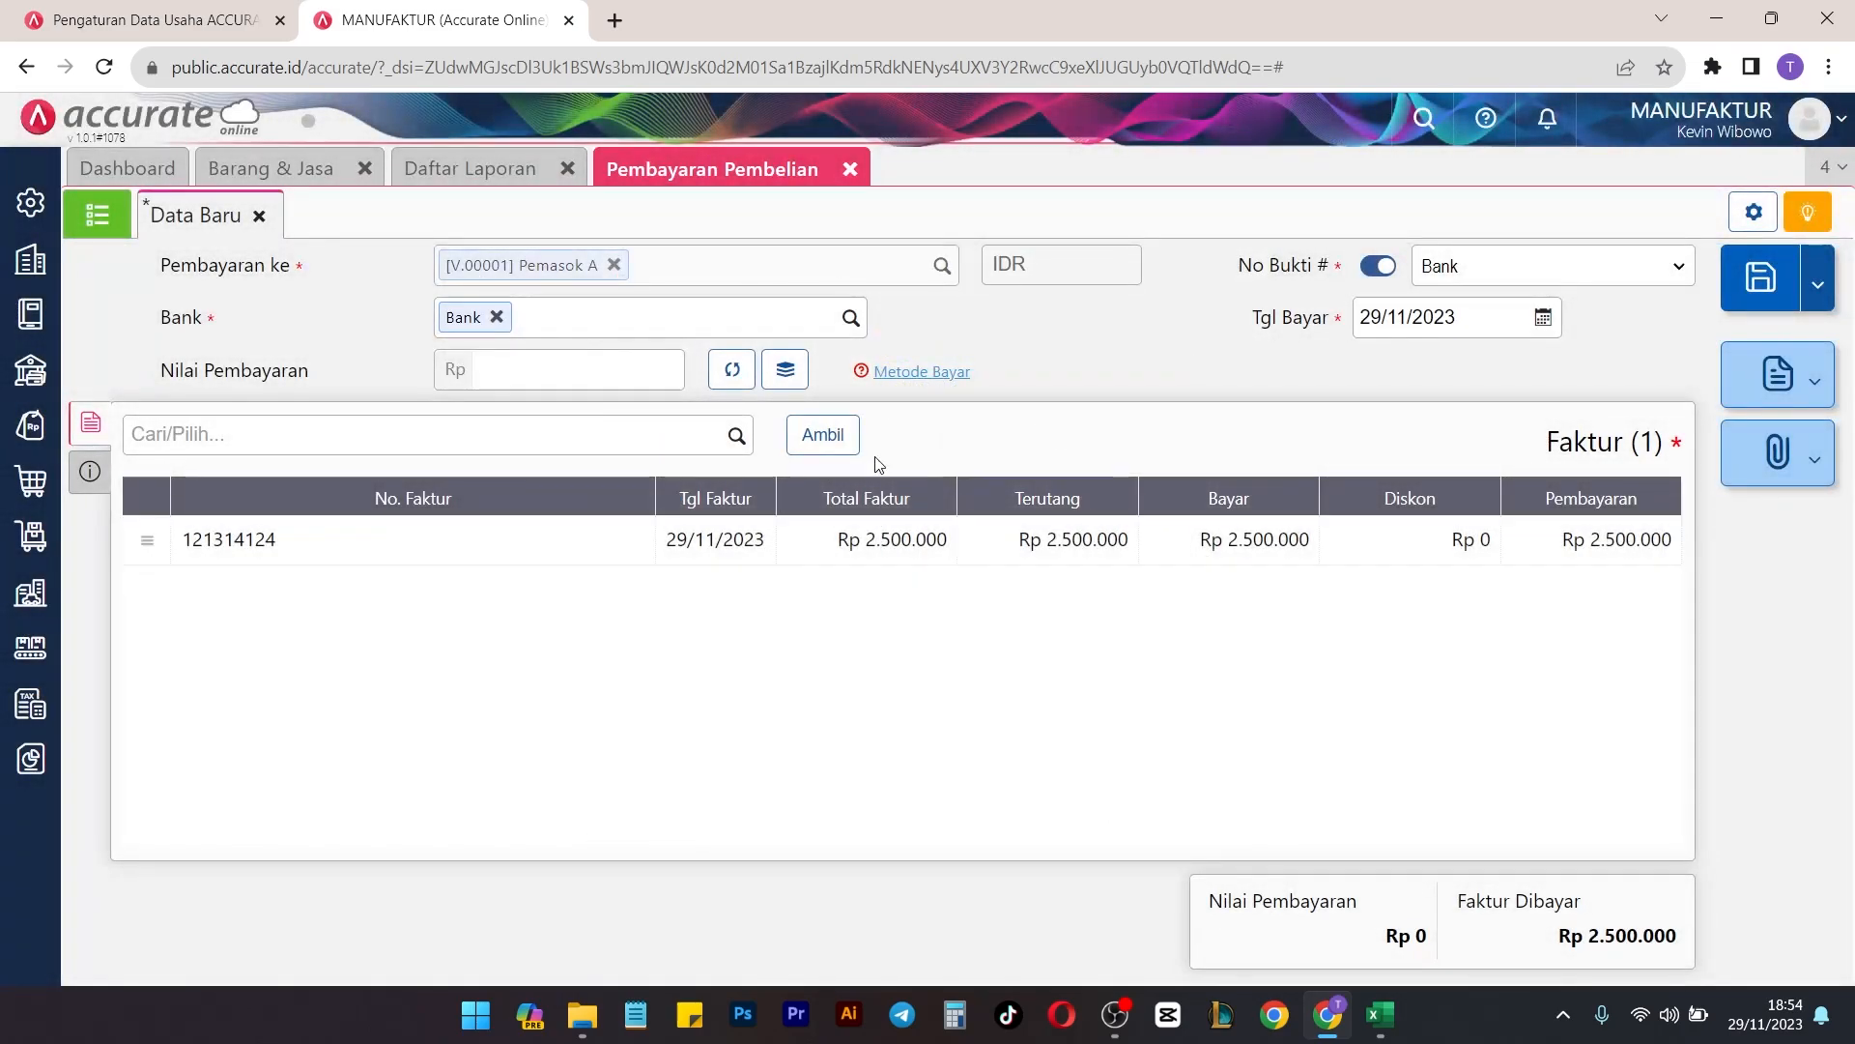
Calculate the Nilai Pembayaran from the added invoice and save the purchase payment.
left_click(732, 369)
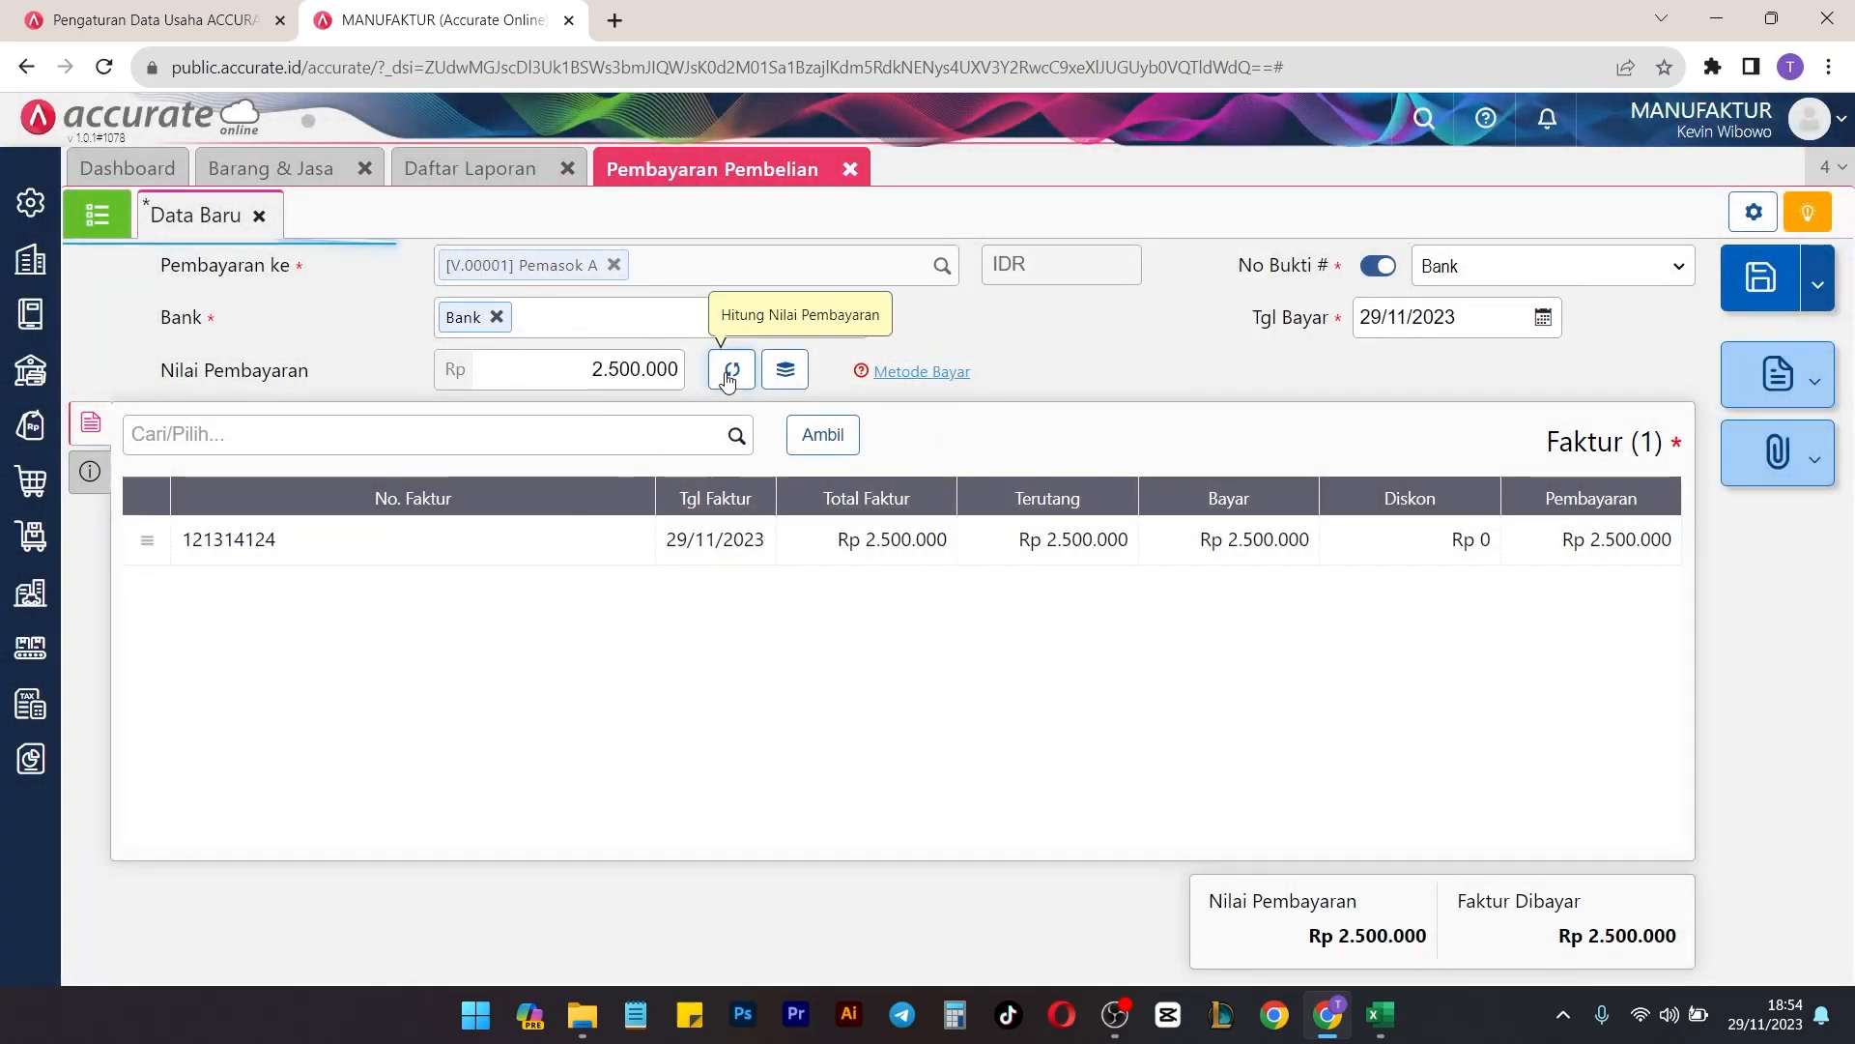
key("ctrl+s")
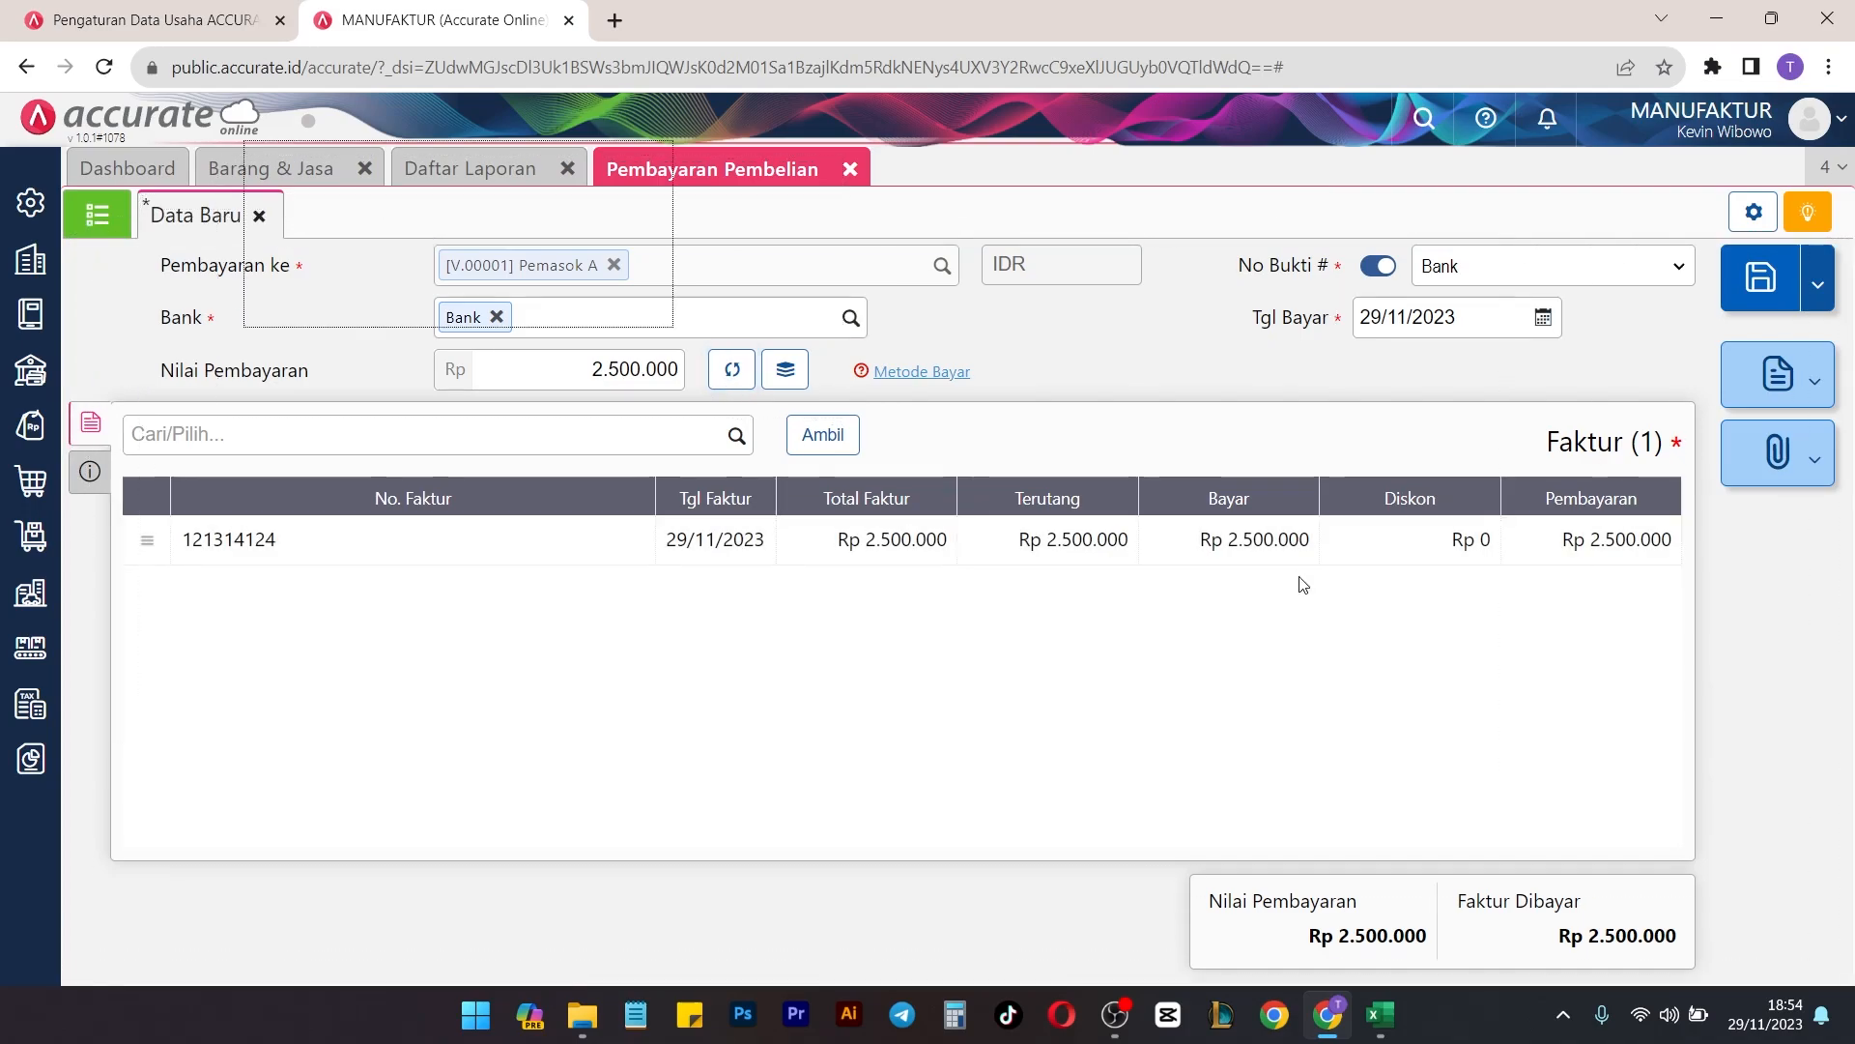
Refresh the Faktur Belum Lunas report to check for outstanding supplier invoices.
left_click(459, 171)
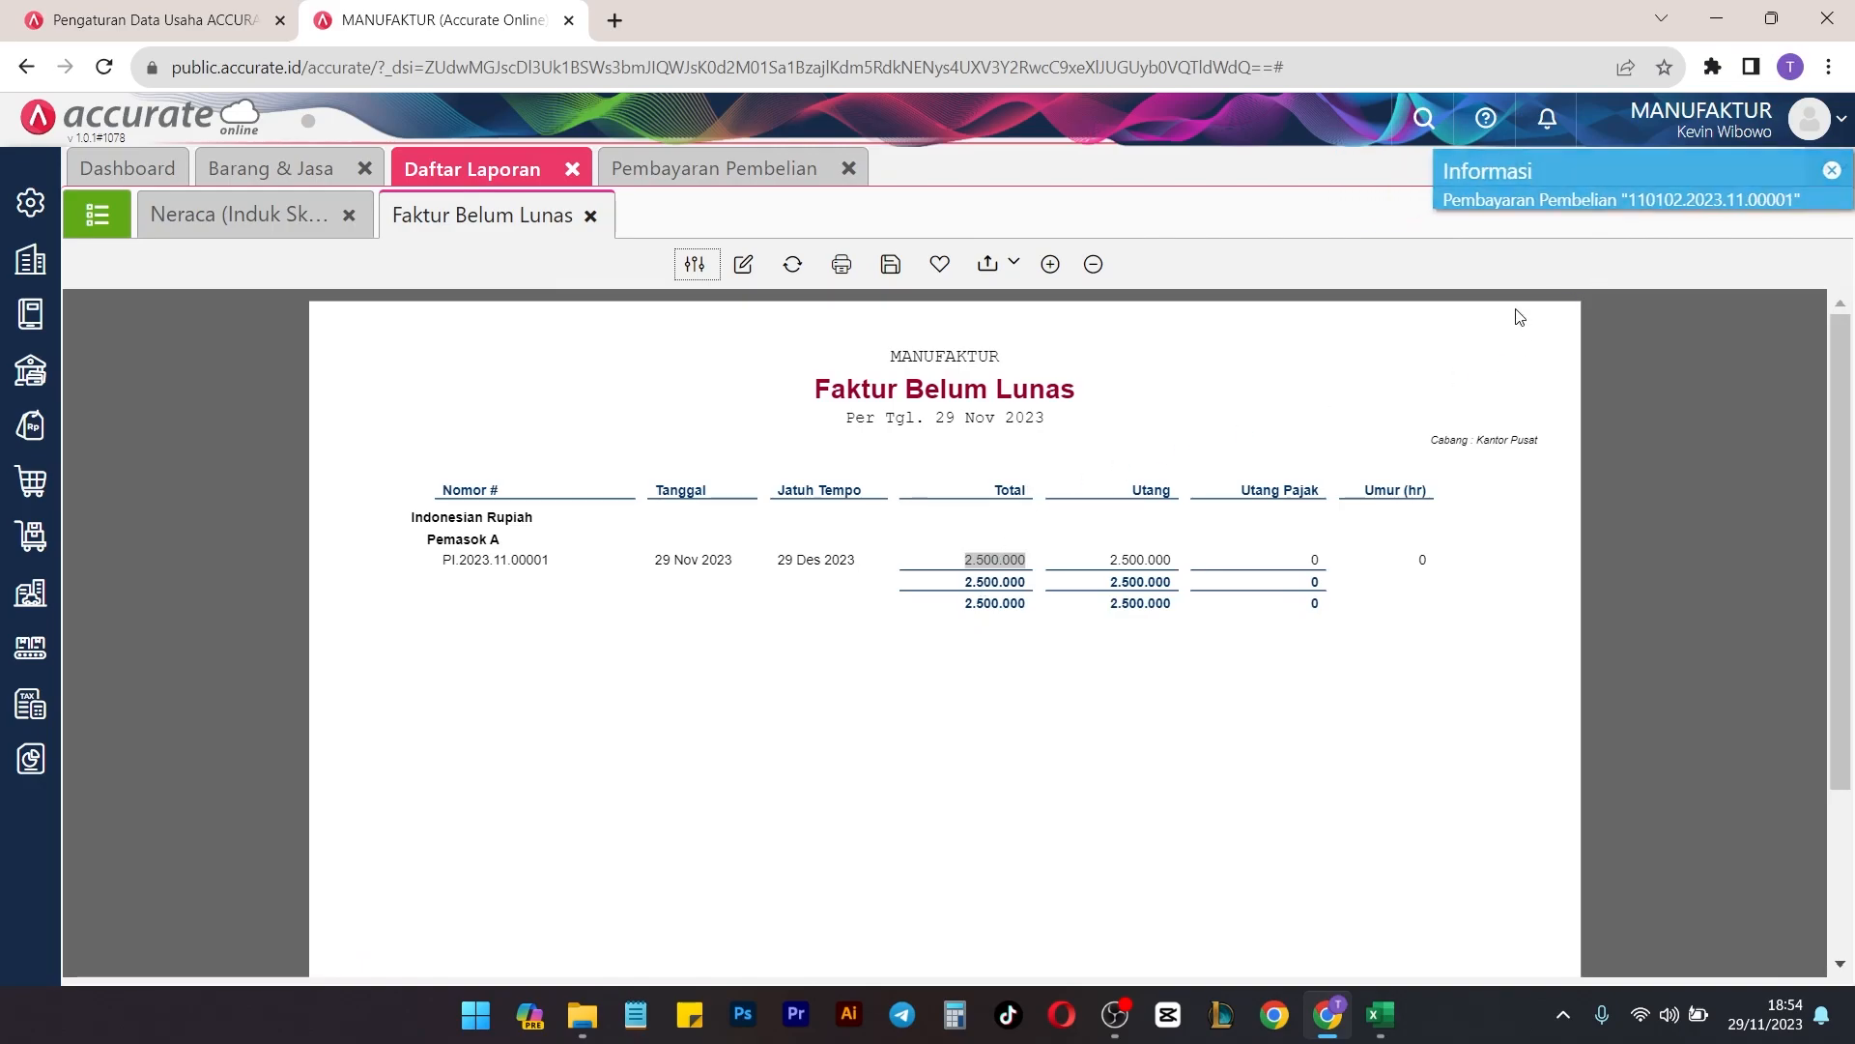
left_click(792, 264)
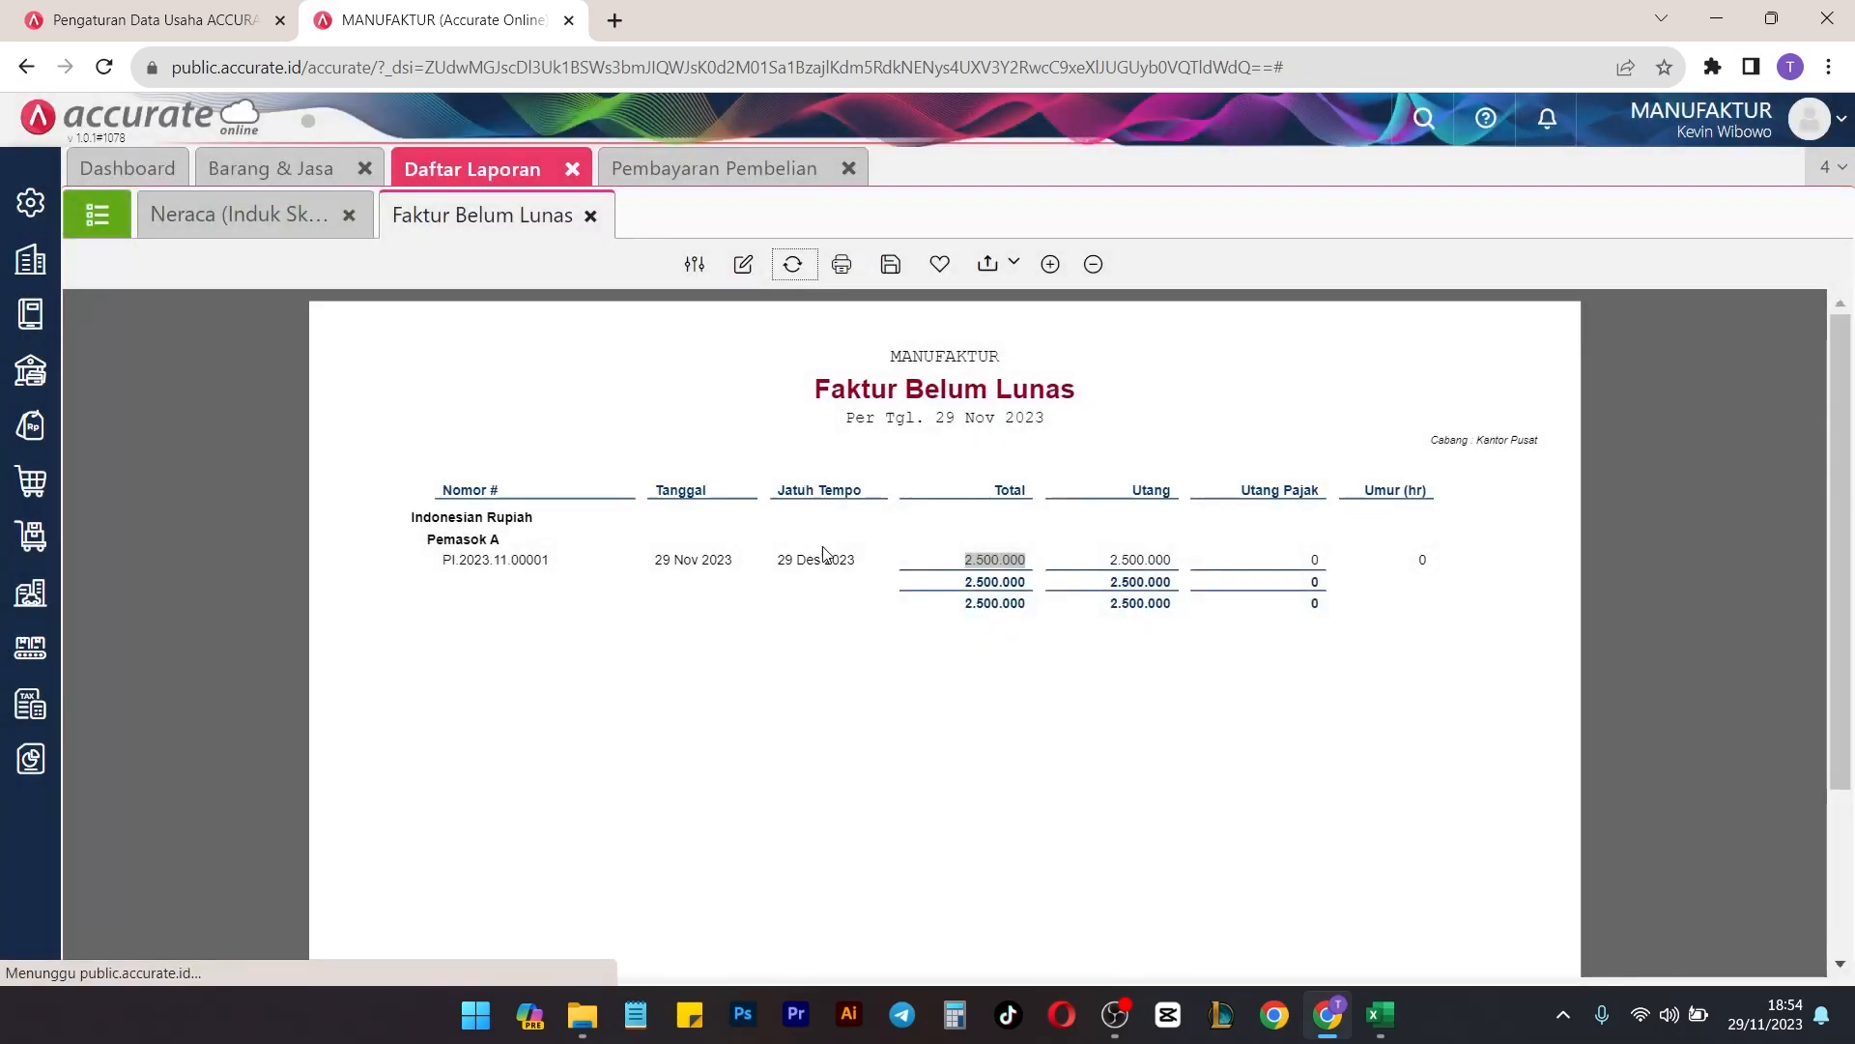
left_click(793, 264)
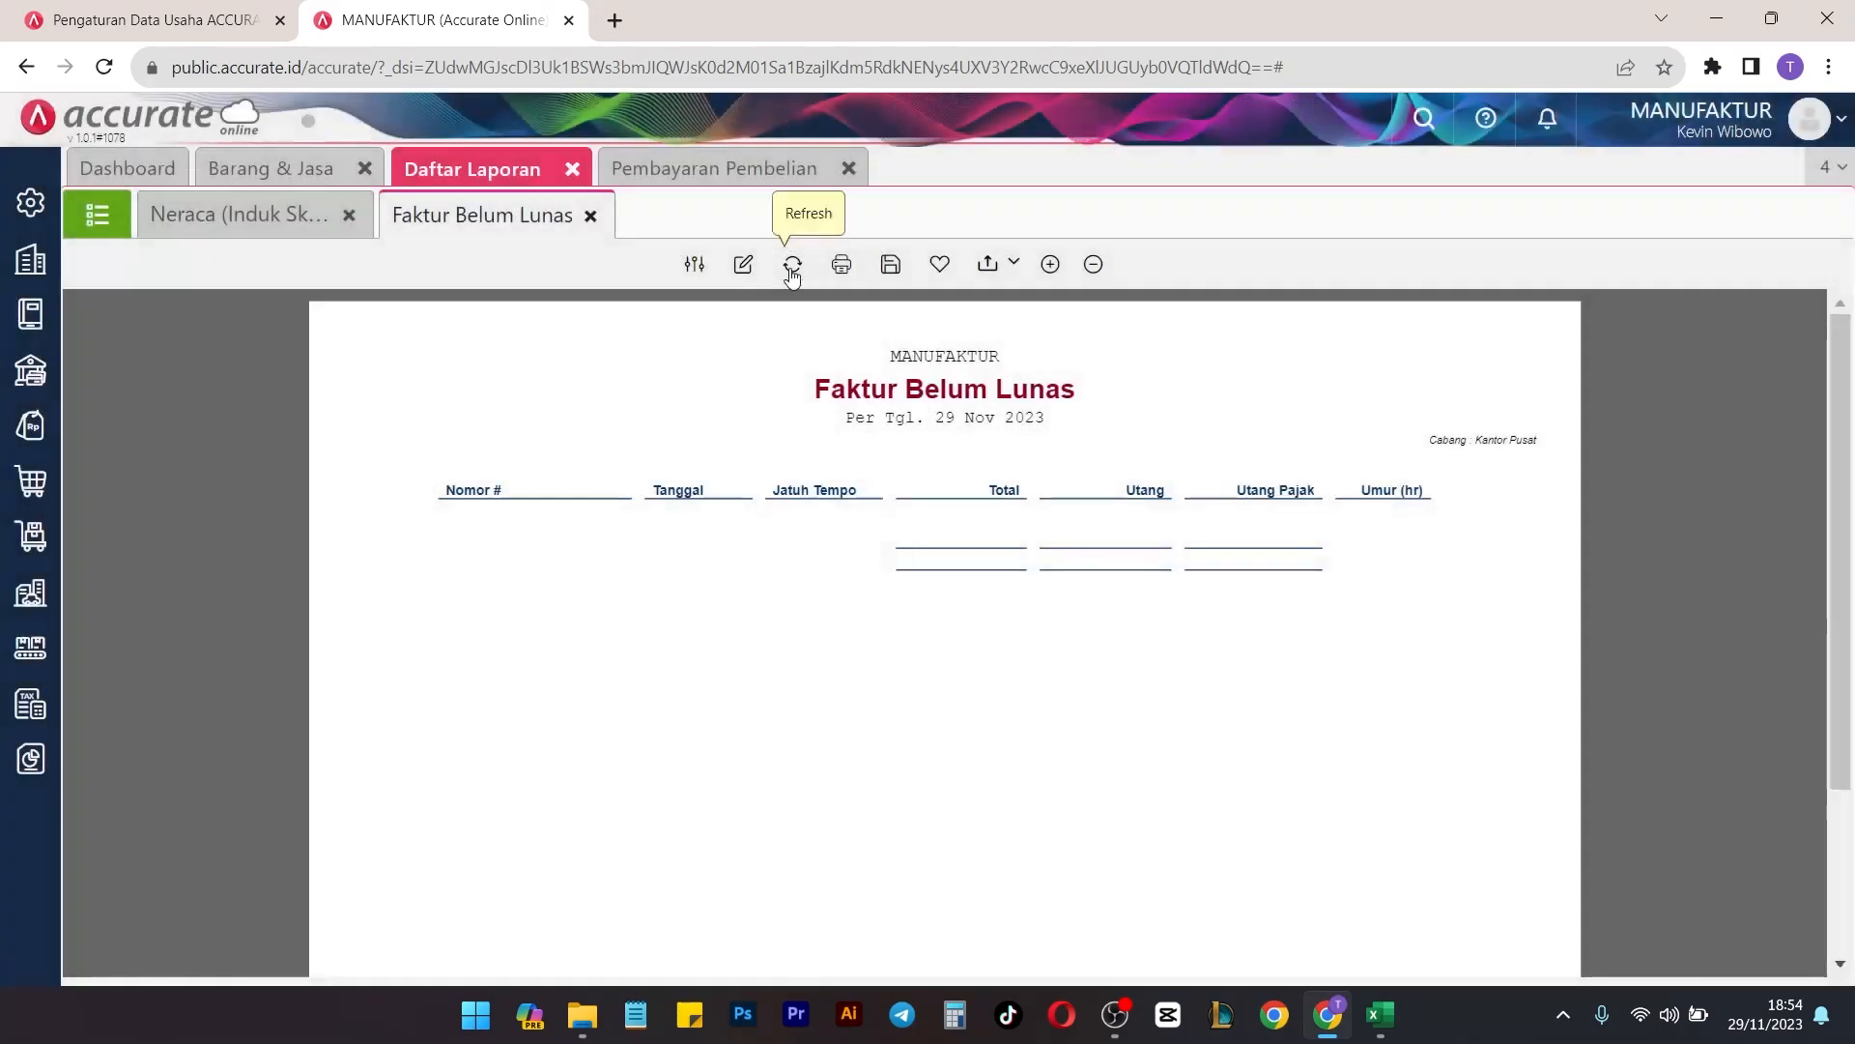
Refresh the Neraca (Induk Skontro) report and examine the Bank and Utang Usaha balances.
left_click(280, 226)
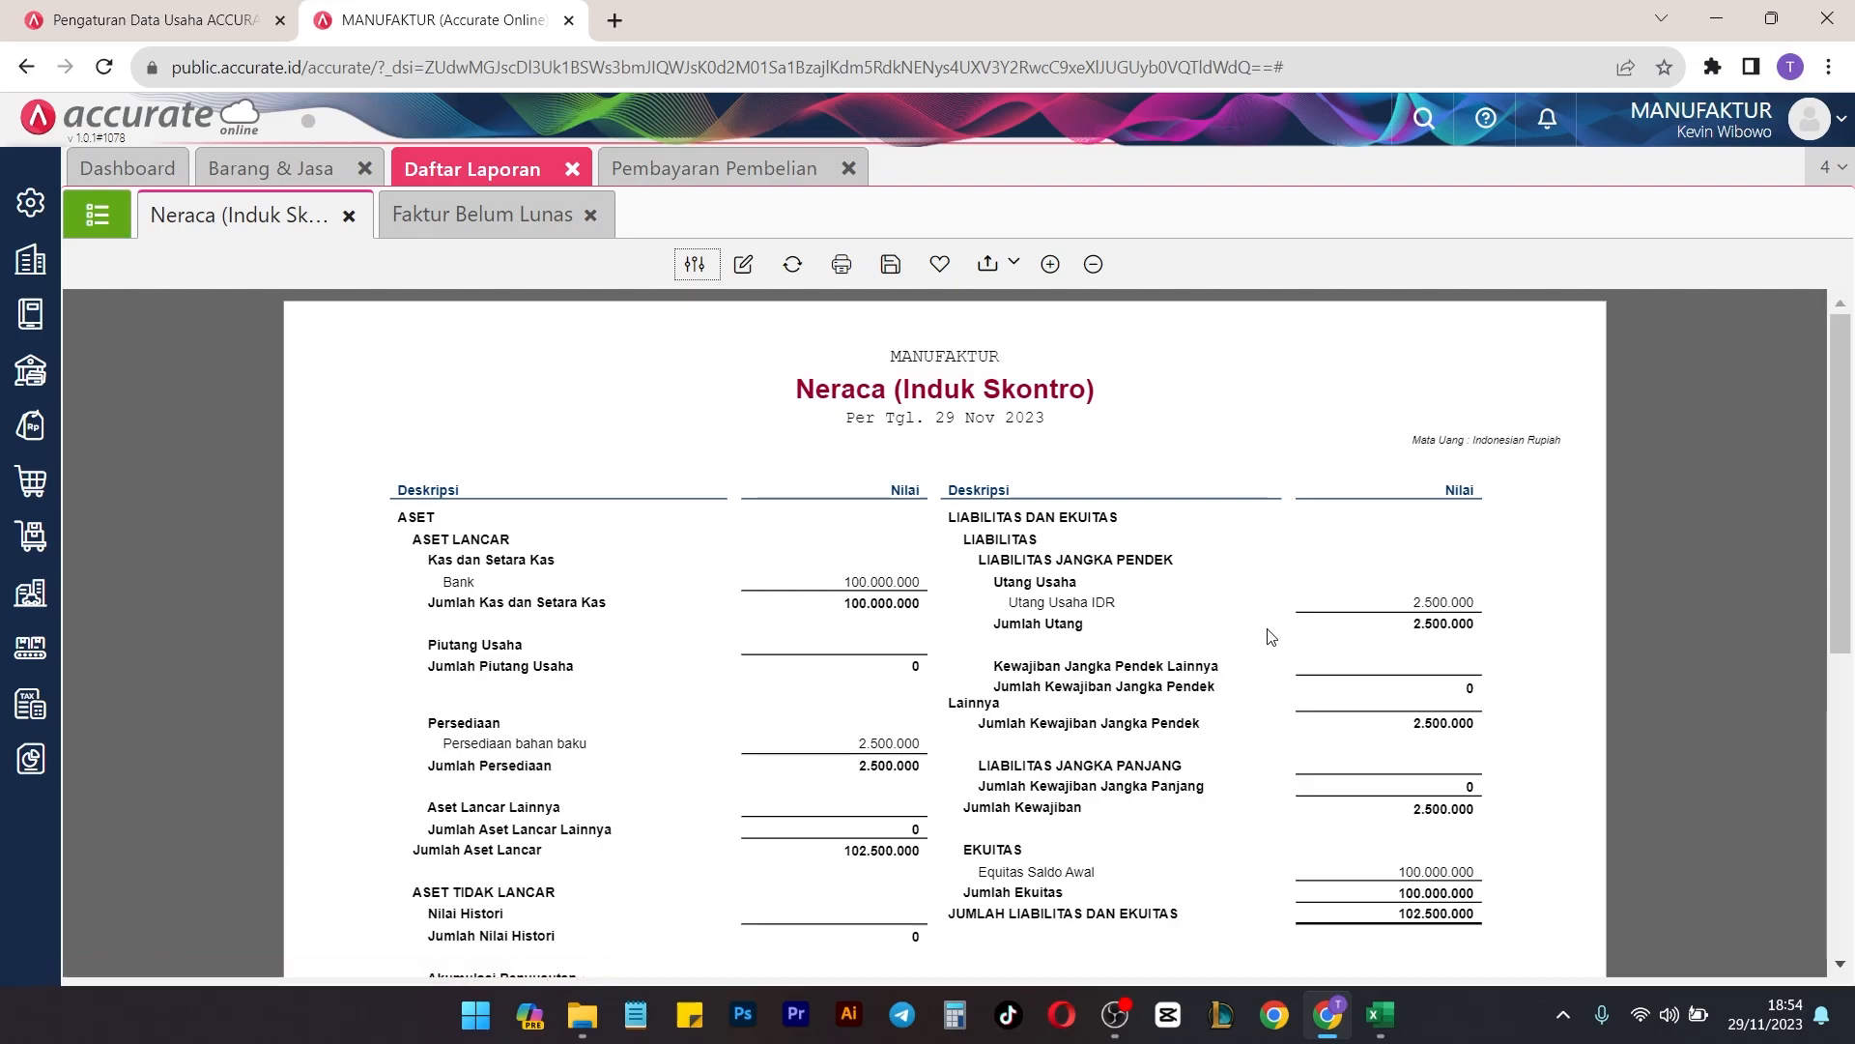
left_click(792, 264)
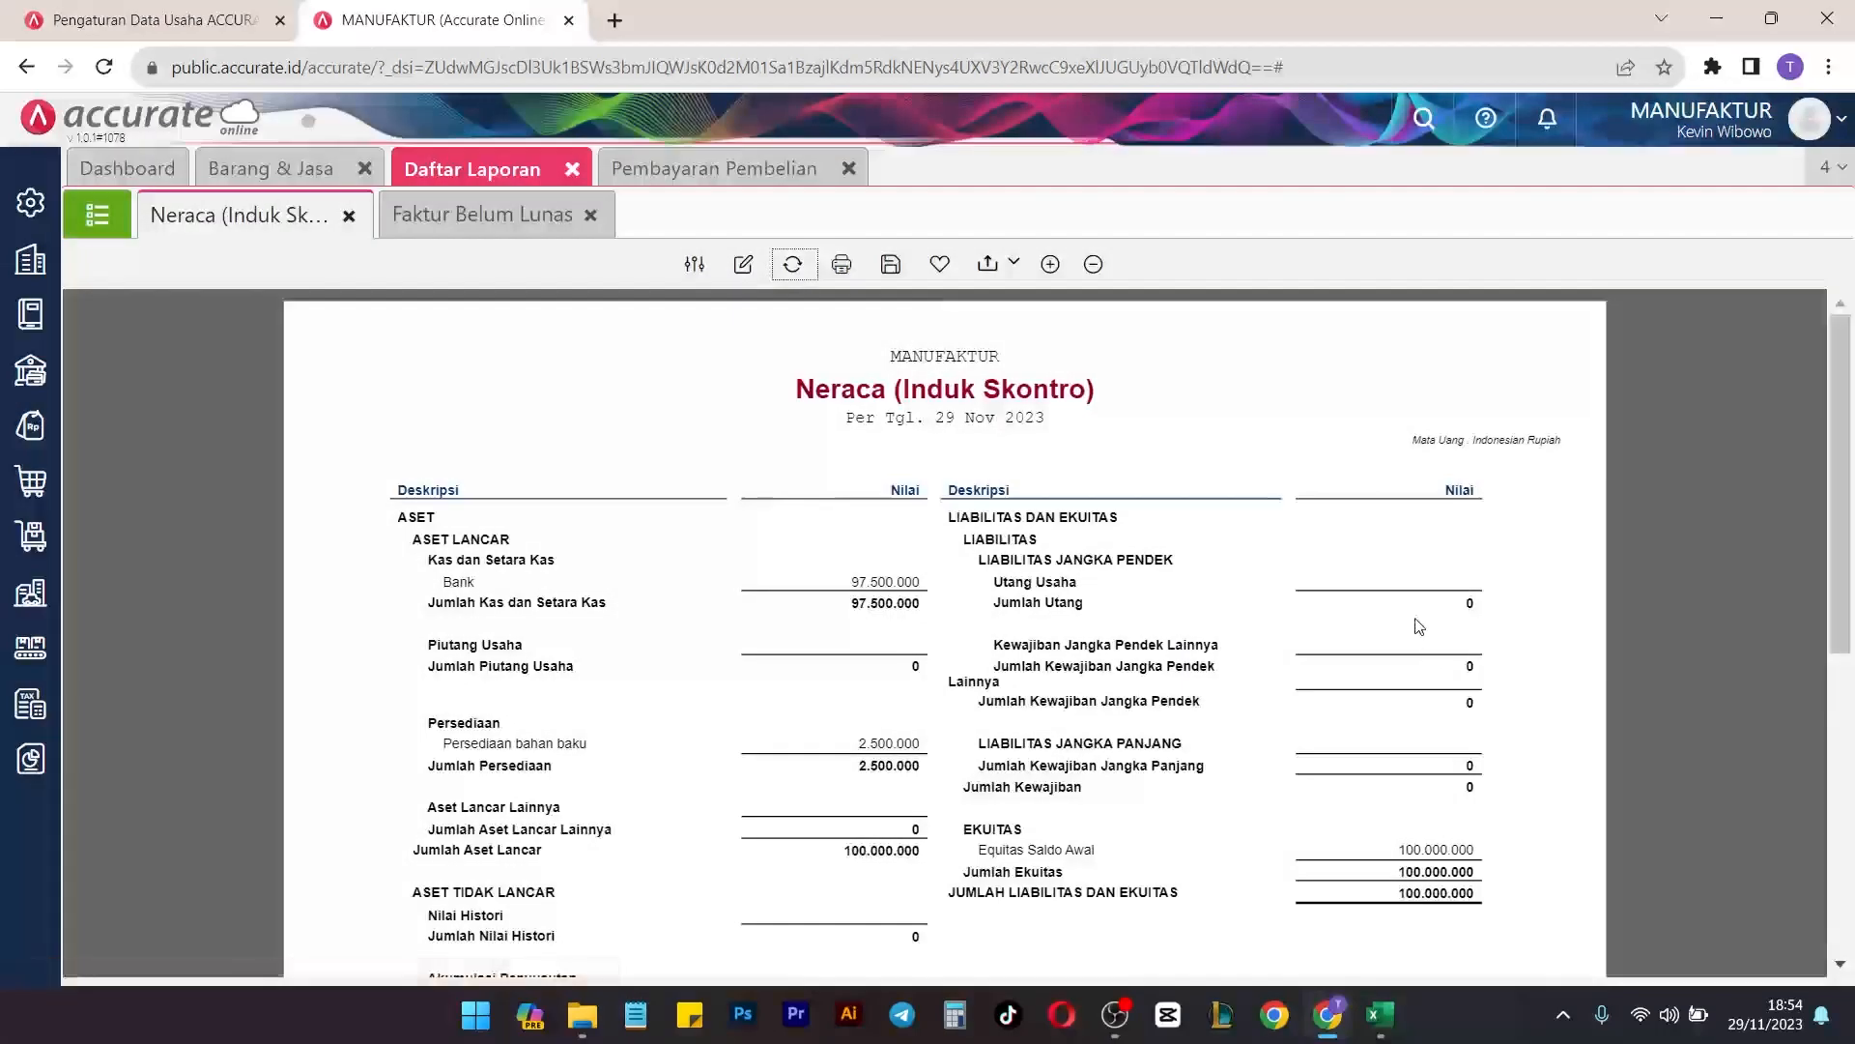
left_click_drag(423, 579, 538, 584)
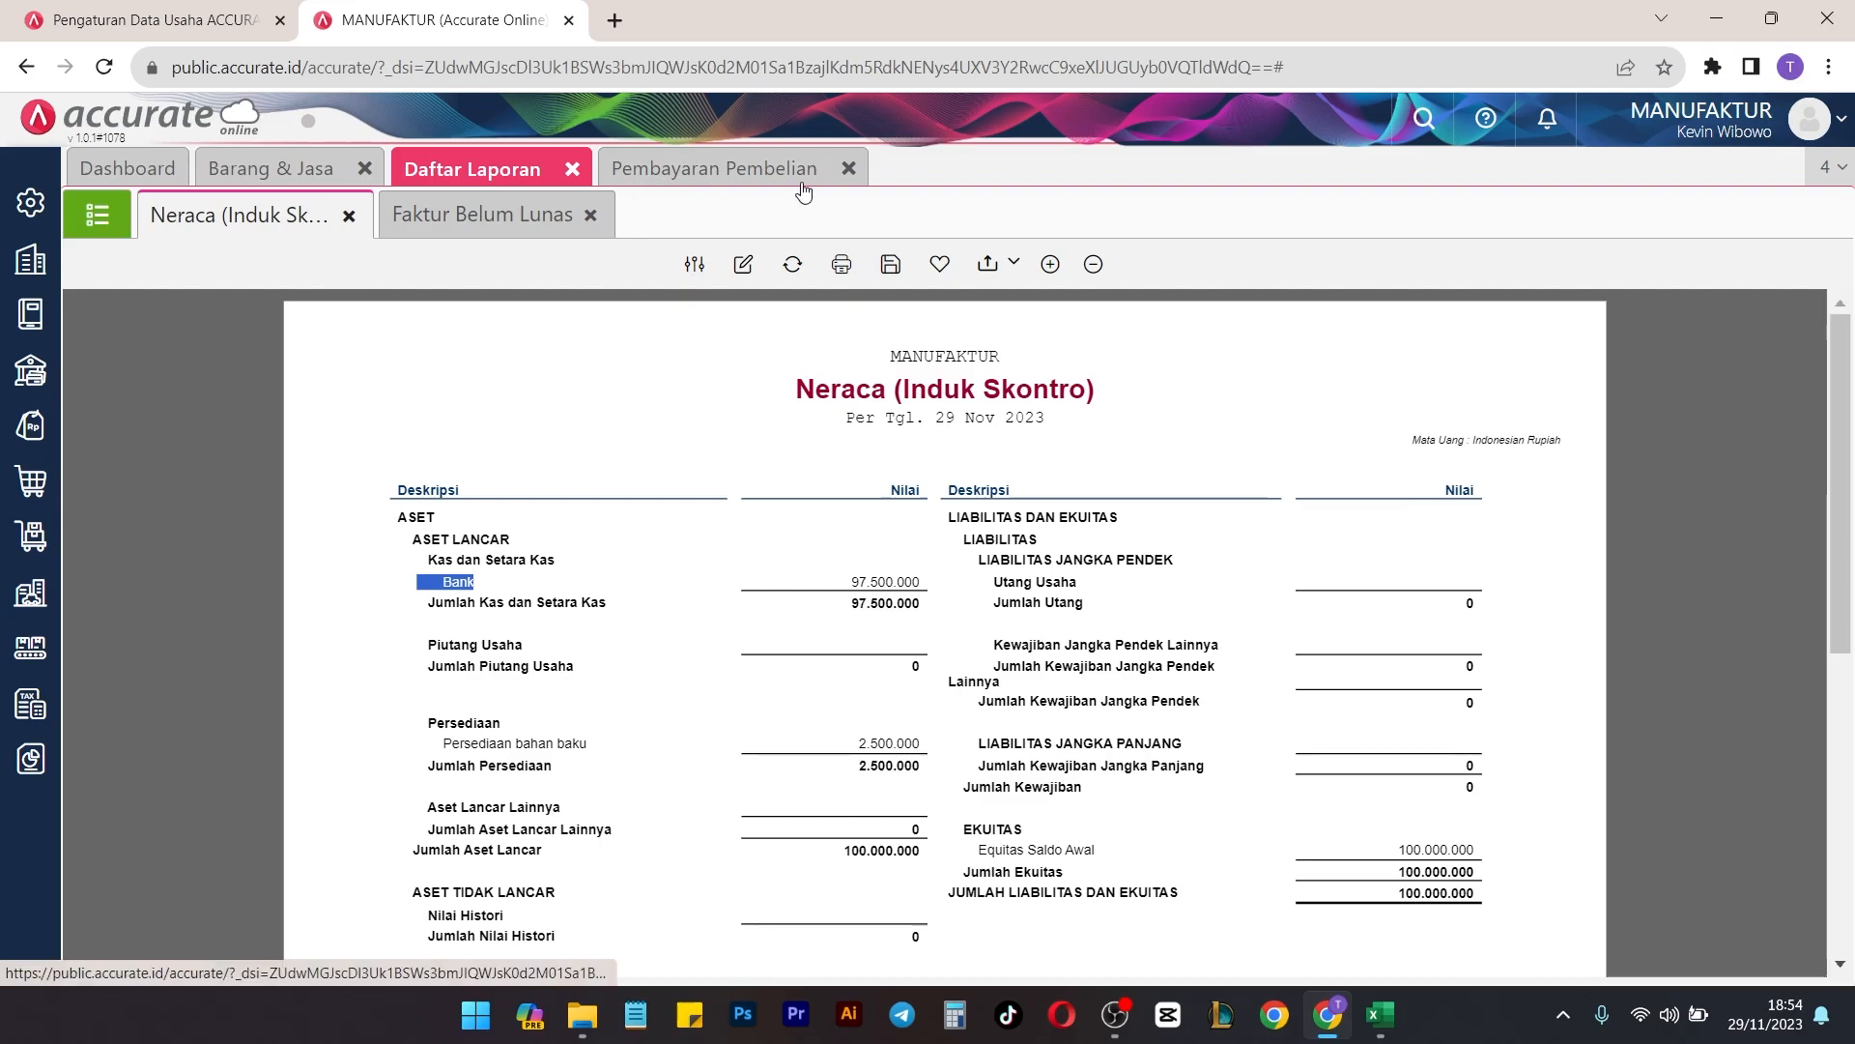
Close Pembayaran Pembelian and refresh the Barang & Jasa list to check the item stock quantities.
left_click(850, 169)
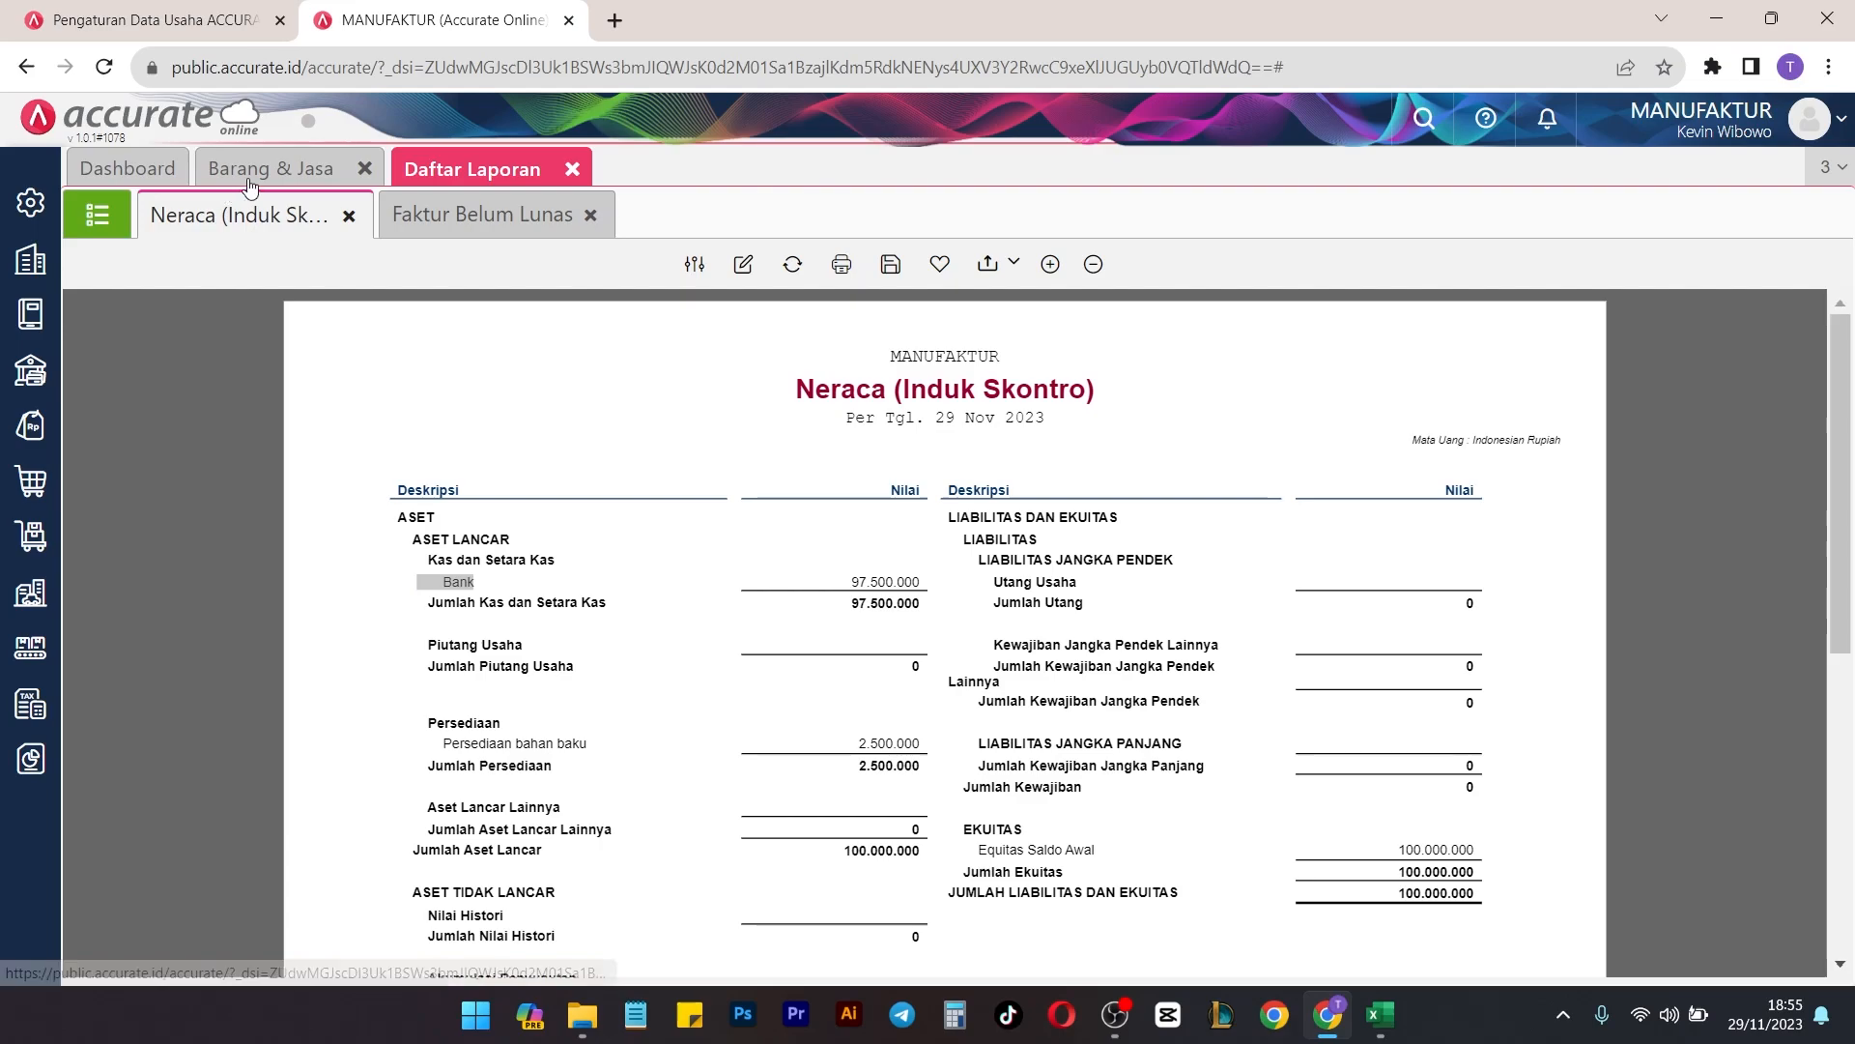
left_click(249, 179)
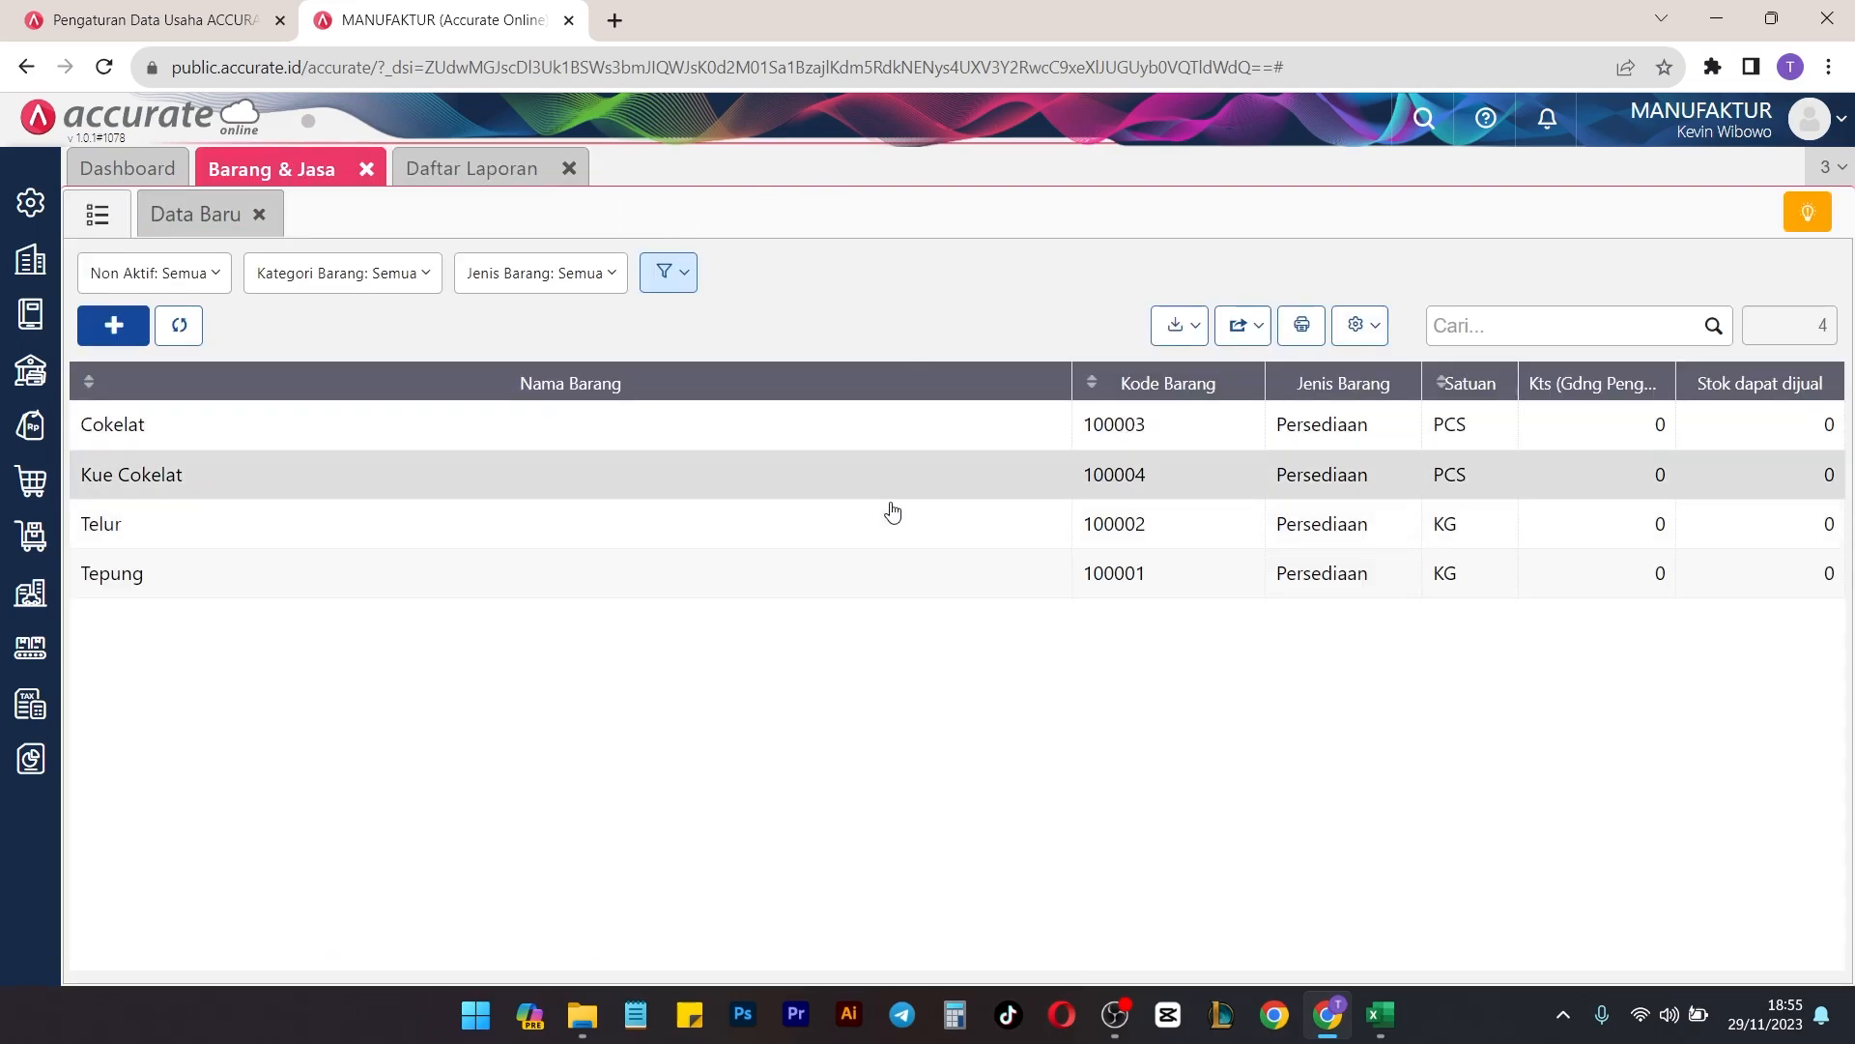
left_click(179, 325)
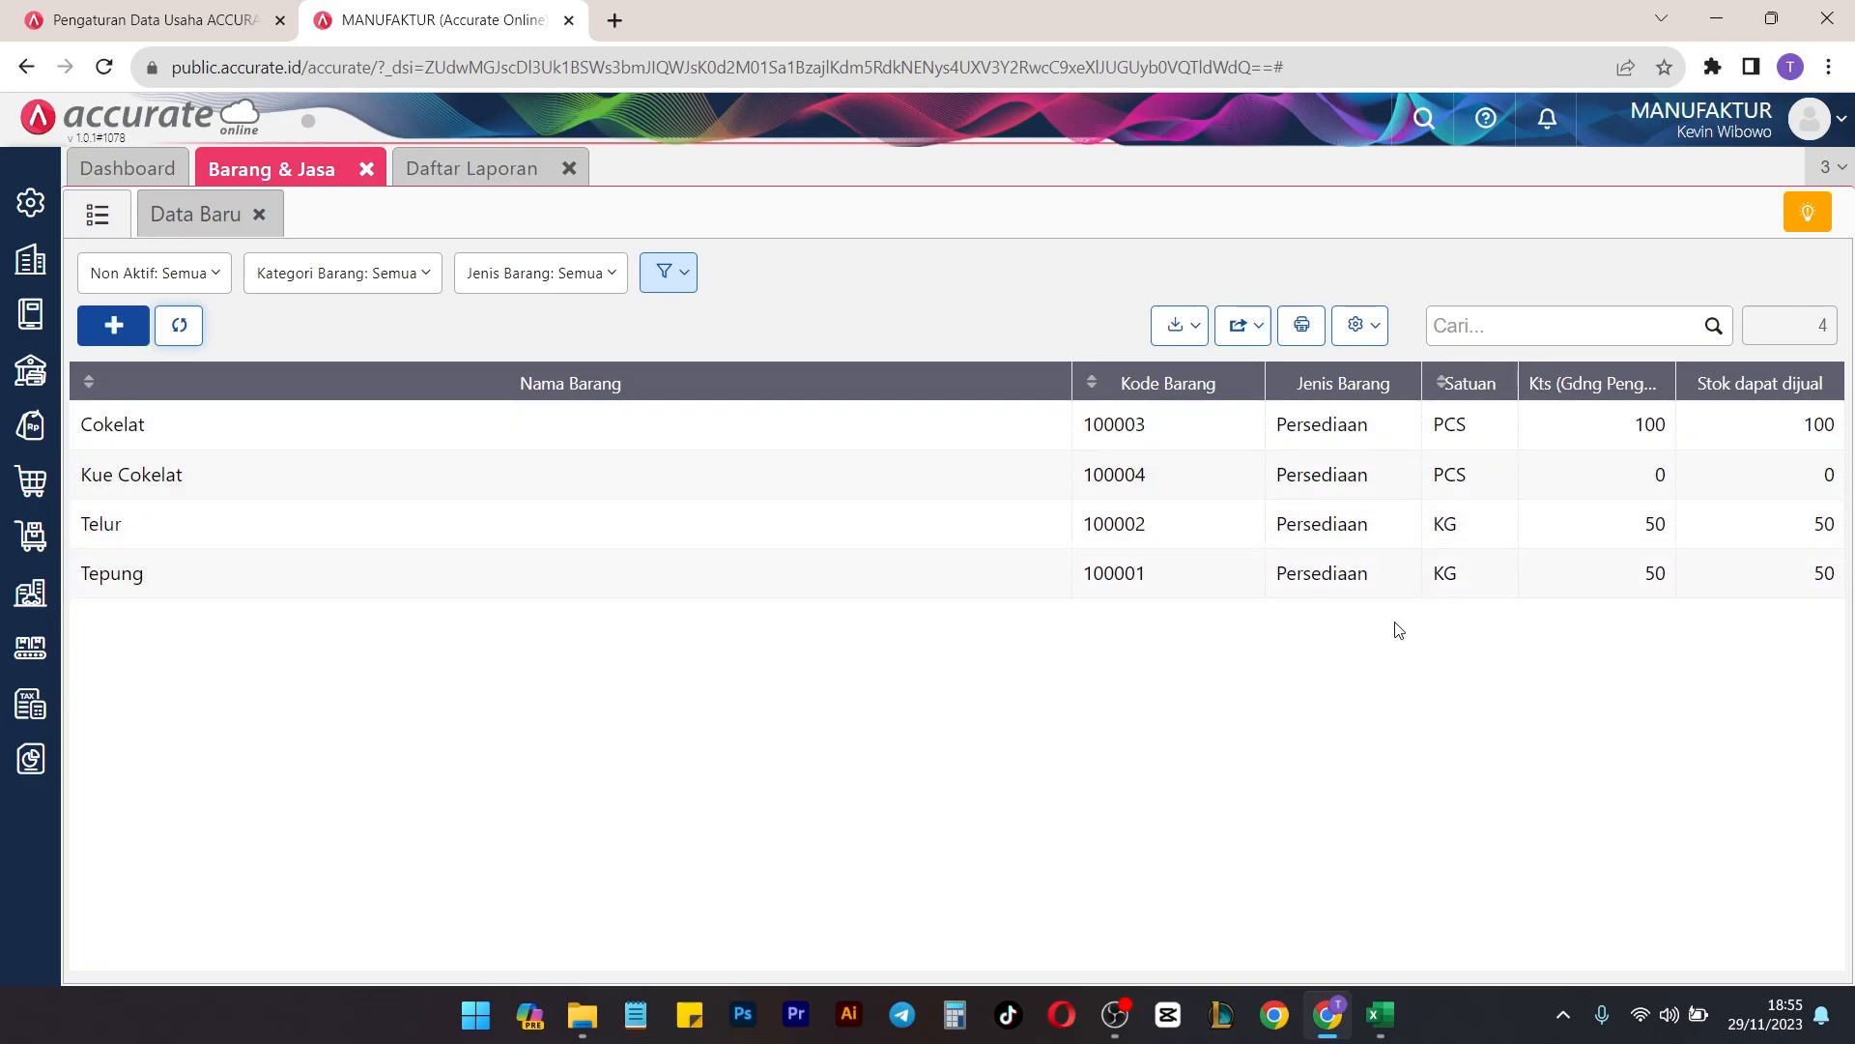
left_click(20, 499)
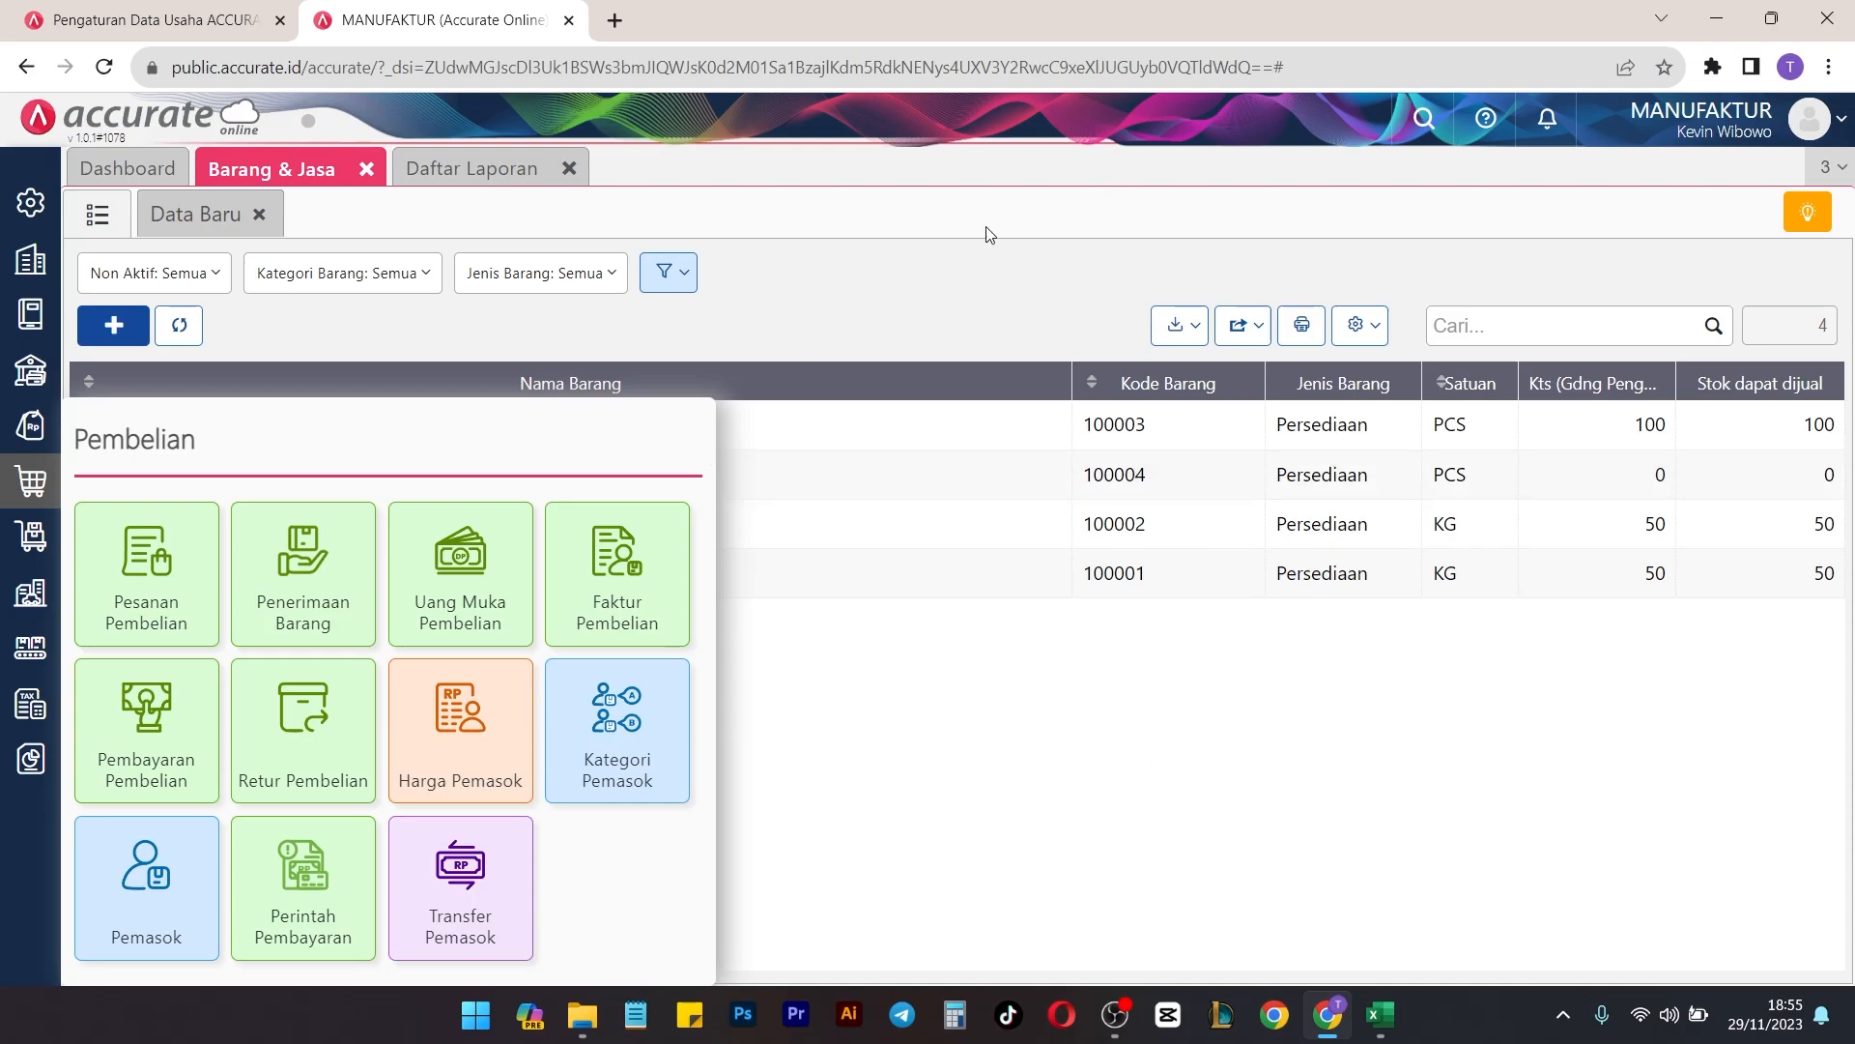
left_click(750, 791)
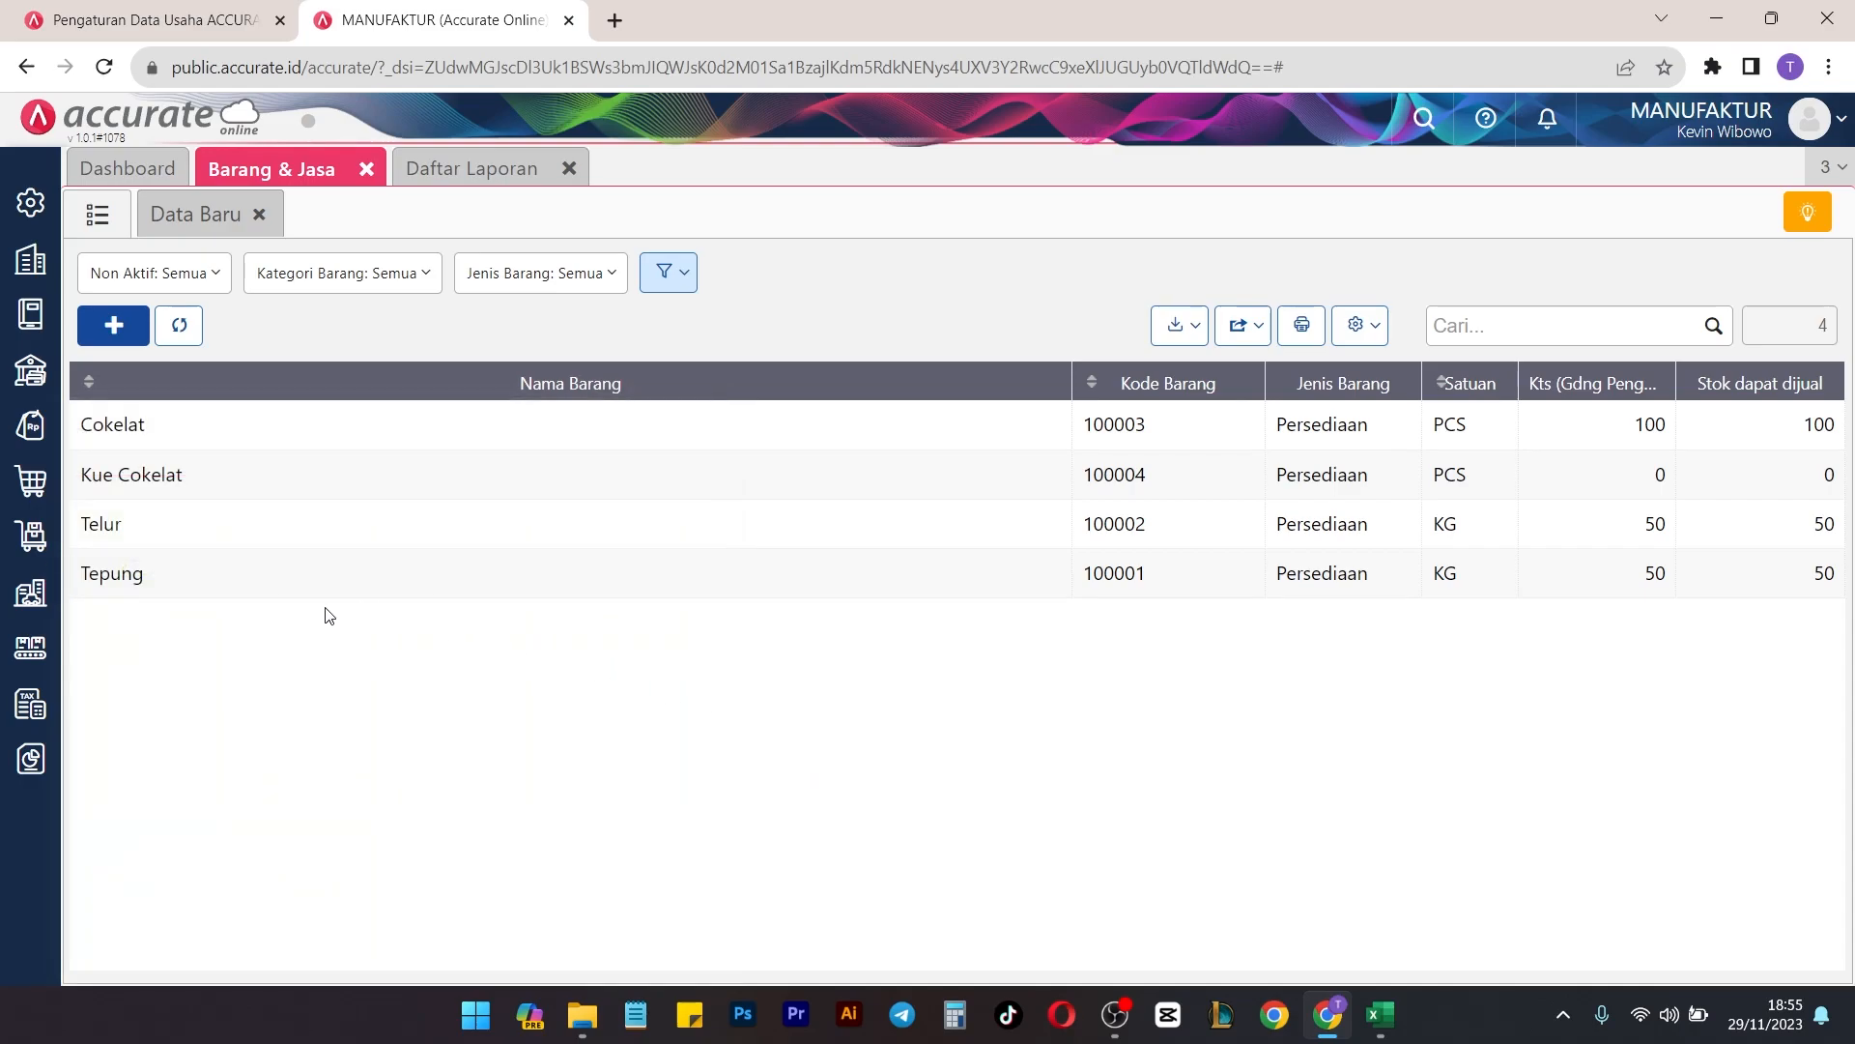
Open a new Standar Biaya Produksi form from the Manufaktur module.
left_click(7, 665)
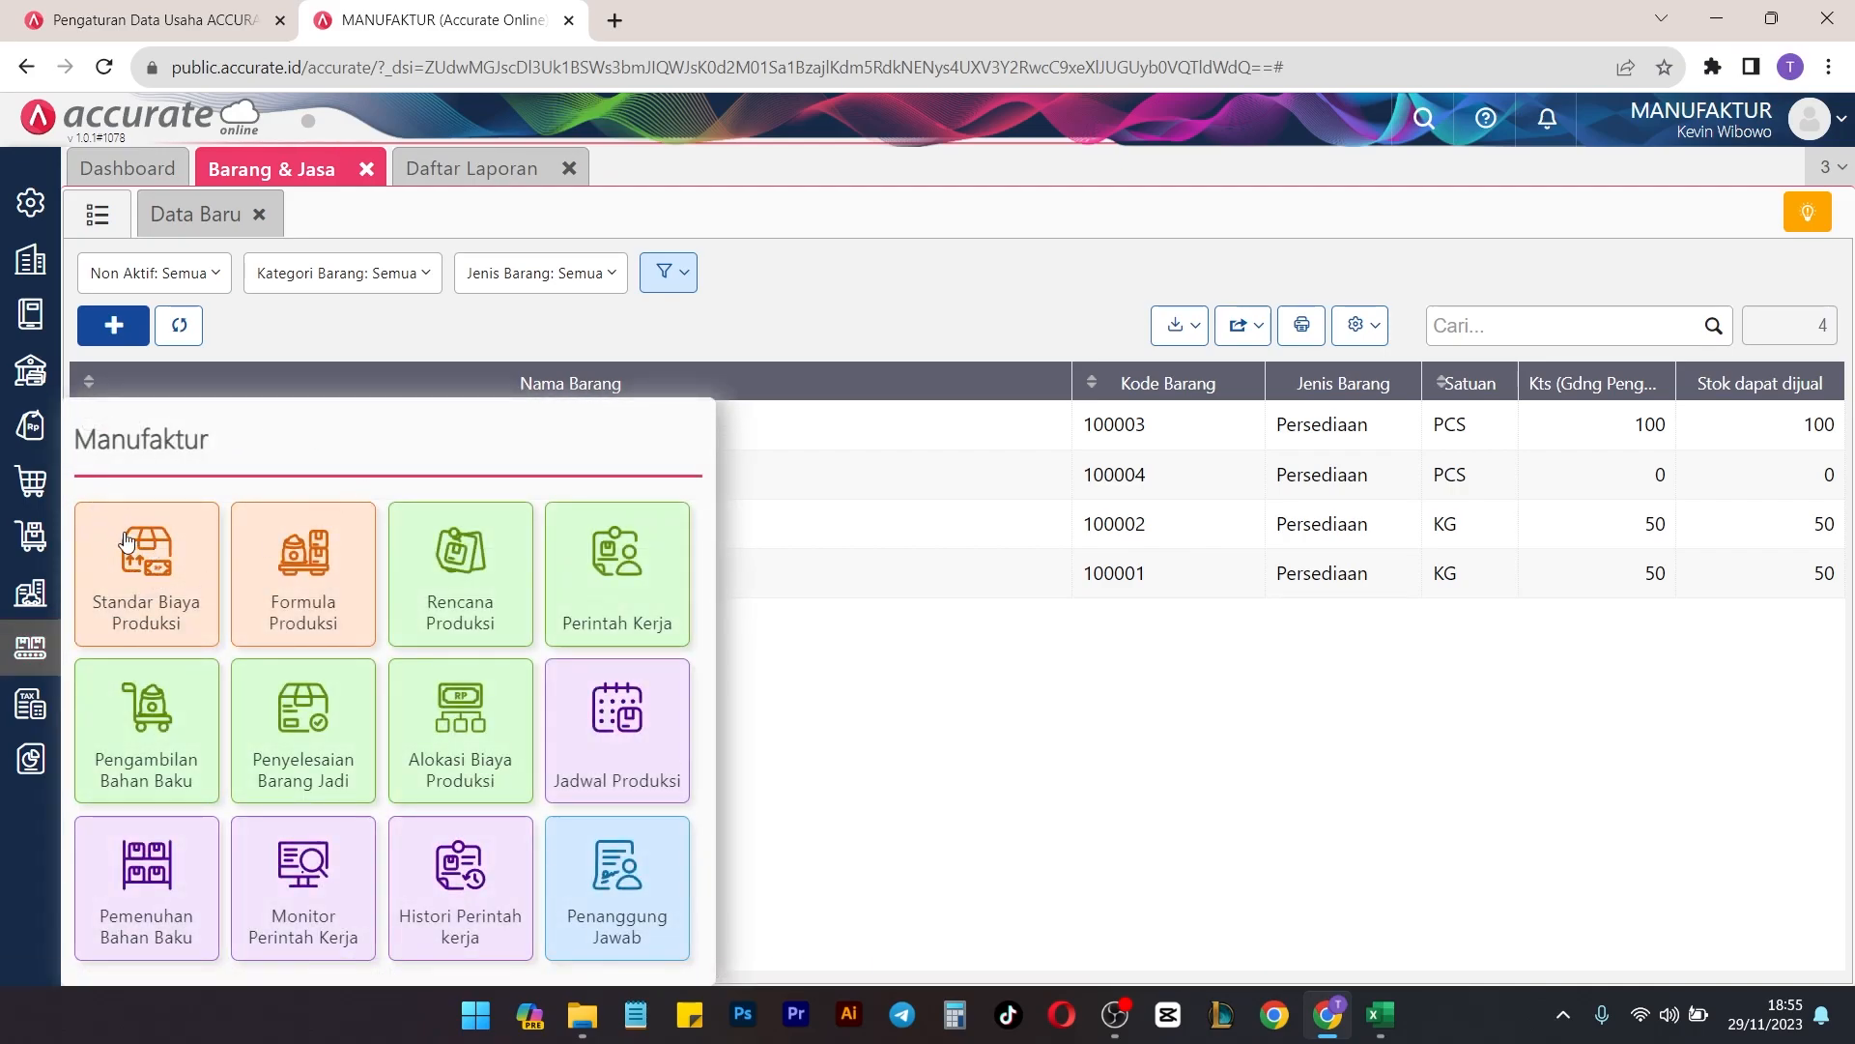
left_click(154, 580)
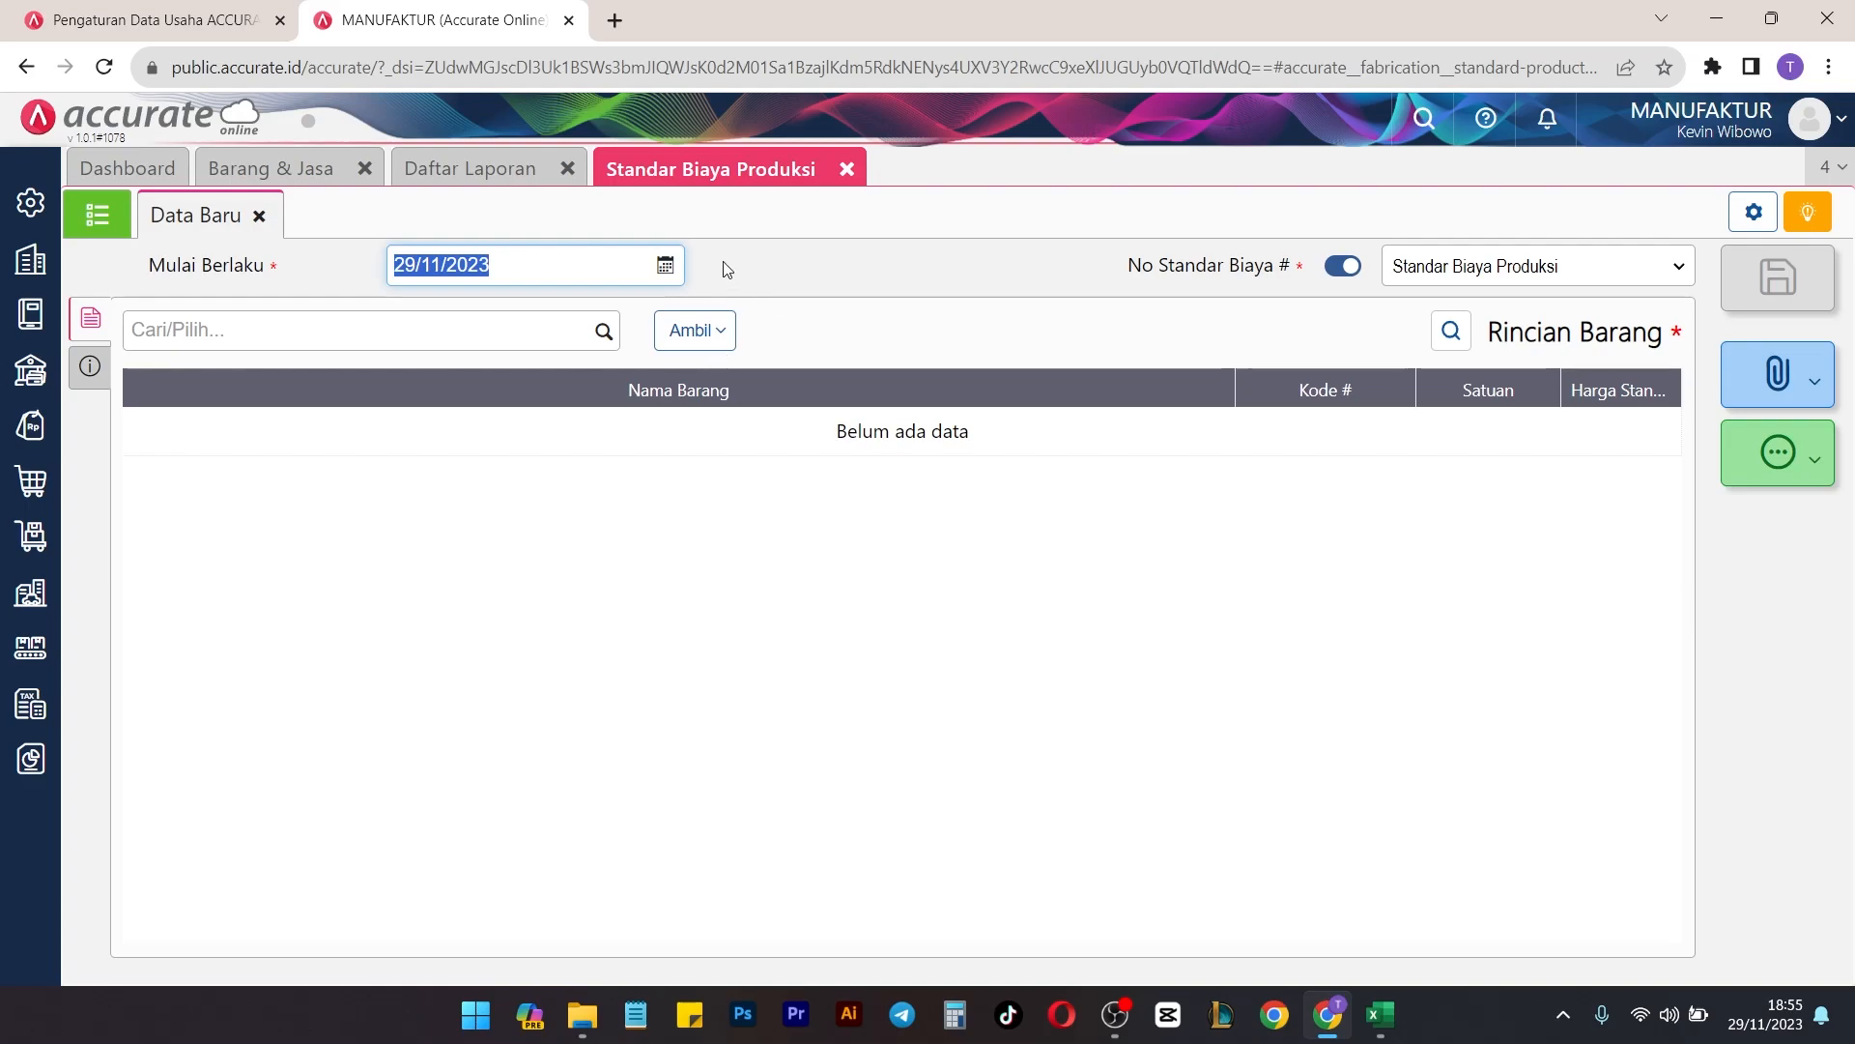
left_click(706, 335)
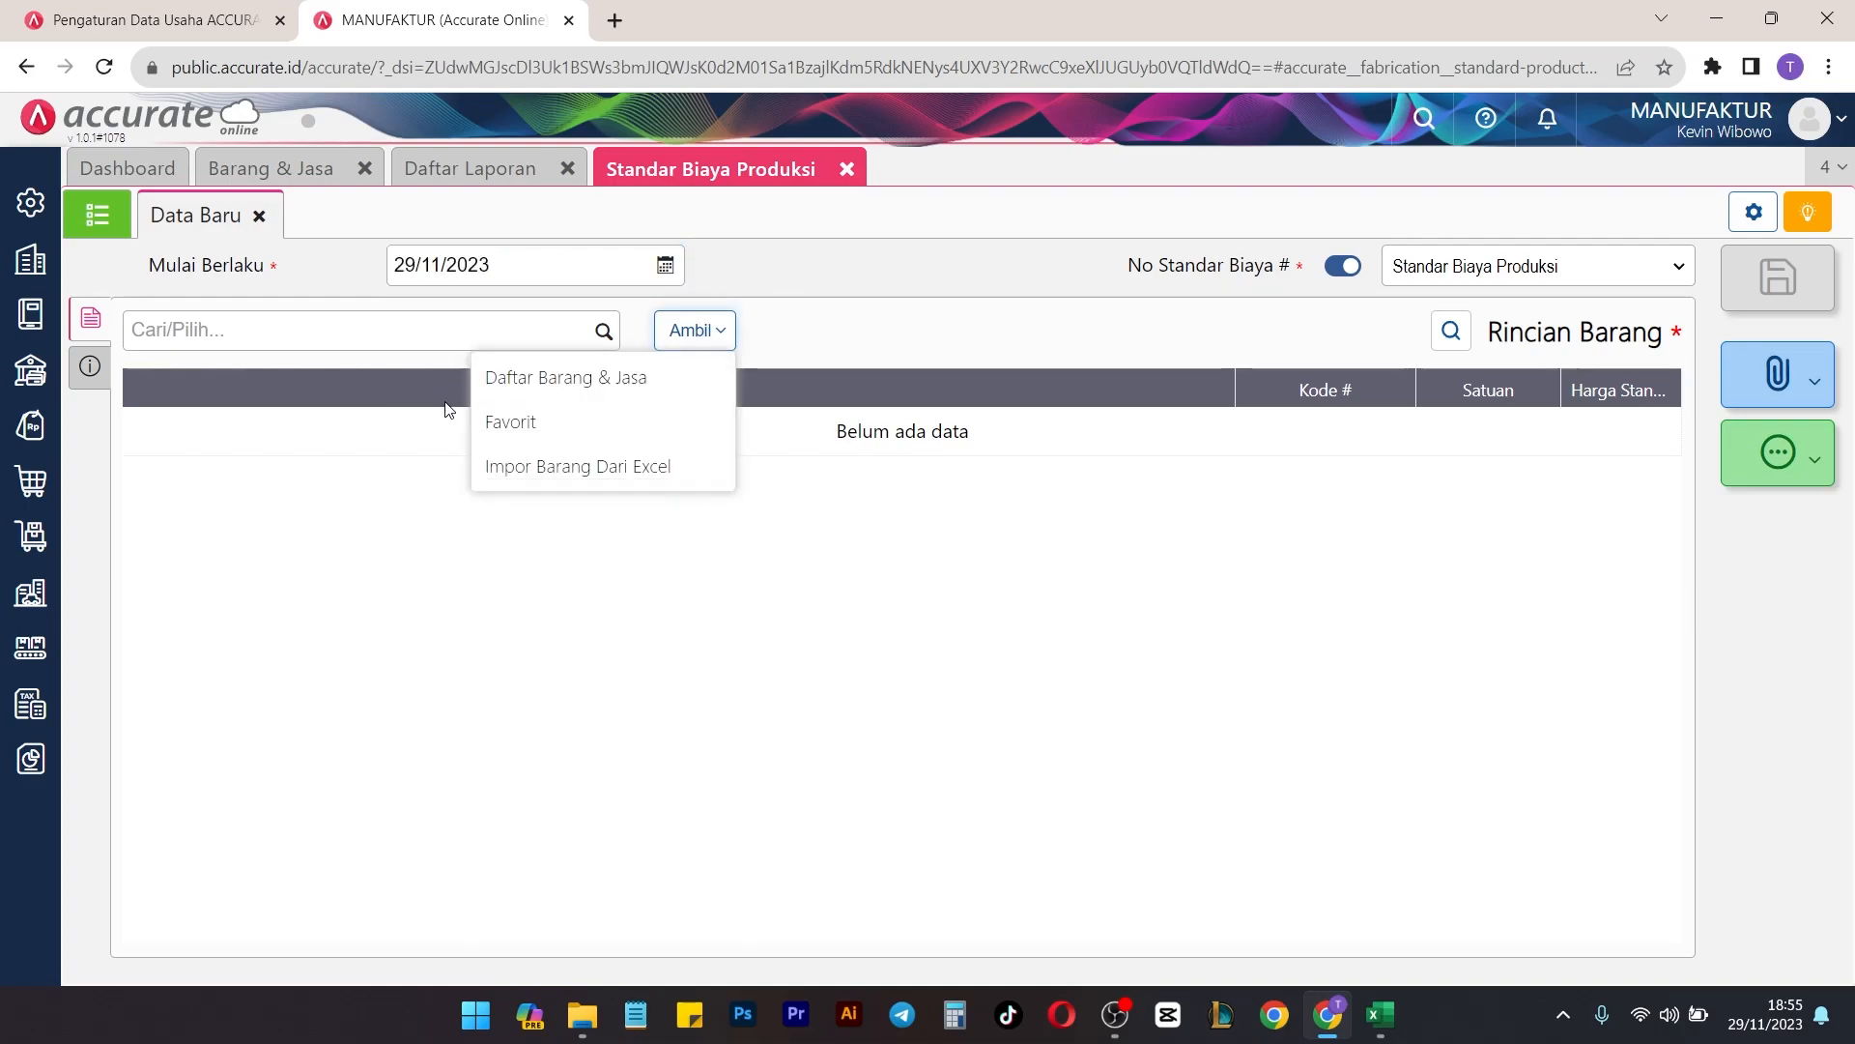
left_click(426, 551)
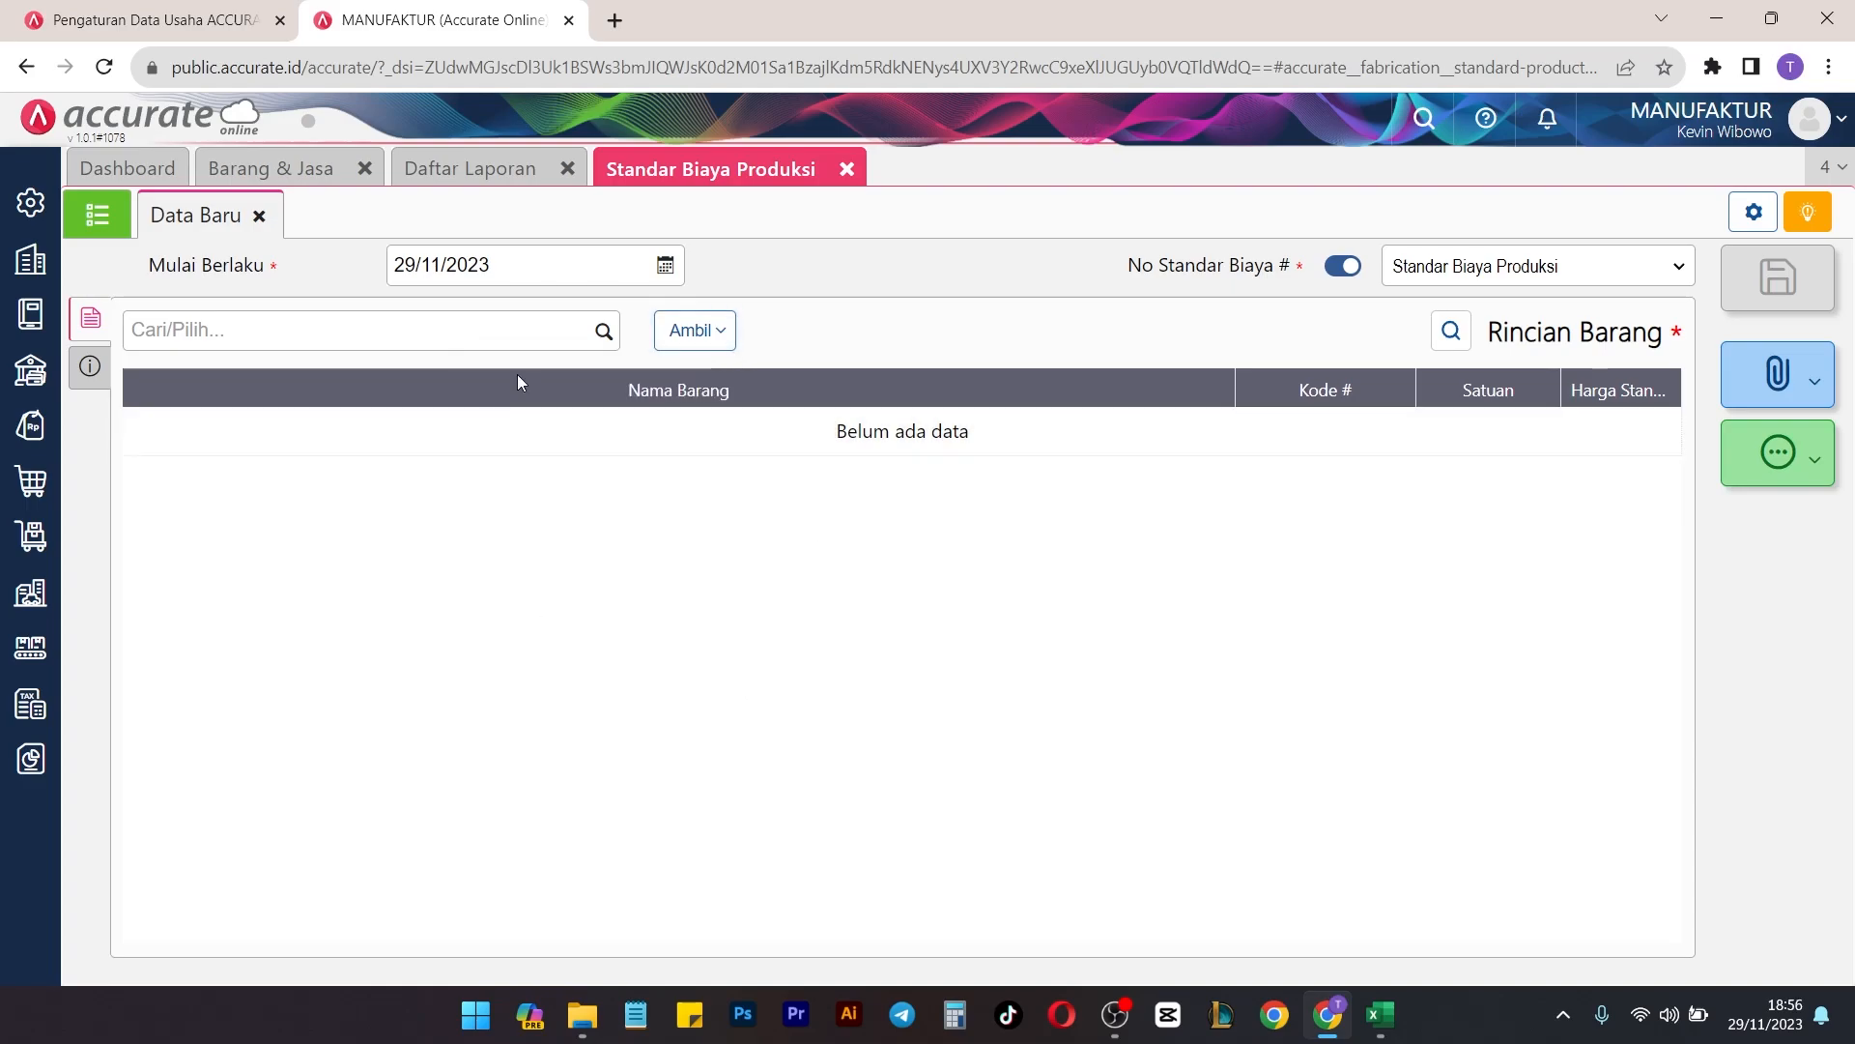
left_click(601, 330)
Add all Bahan baku items (Cokelat, Telur, Tepung) from Daftar Barang & Jasa to the standard cost, then save and close it.
left_click(695, 331)
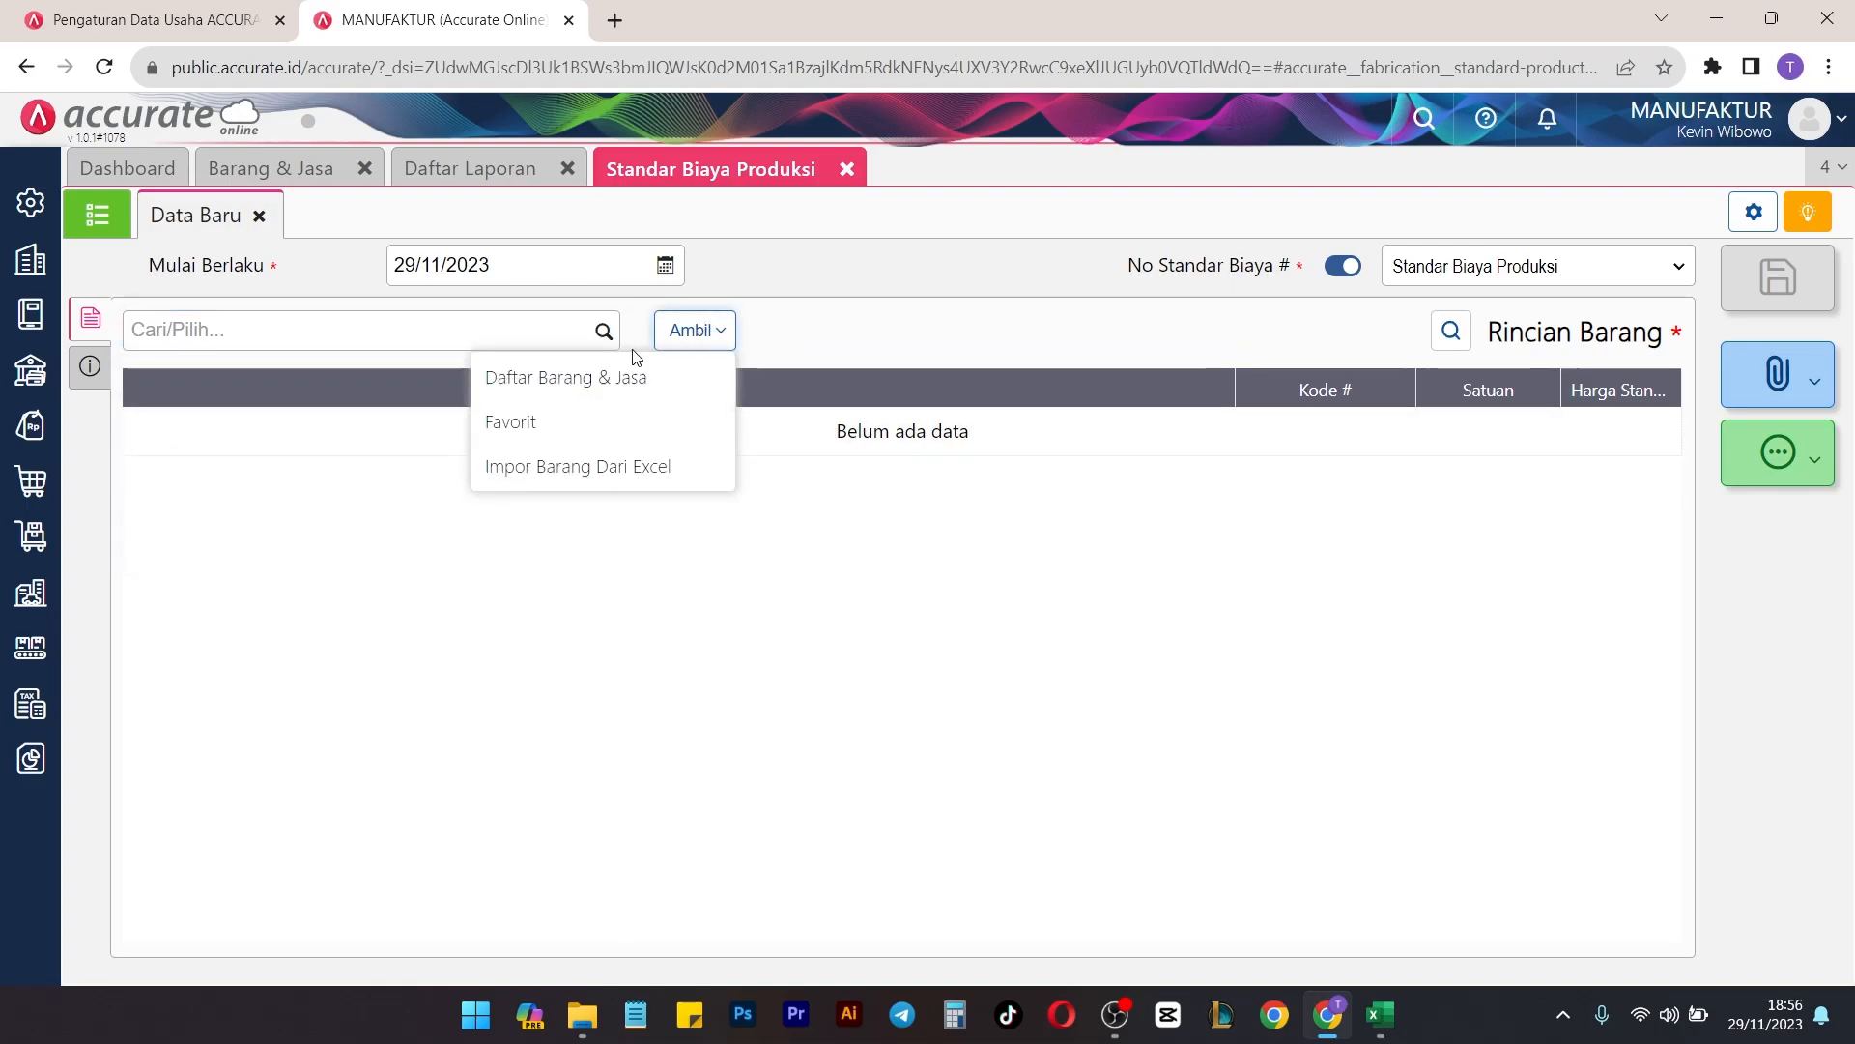
left_click(537, 376)
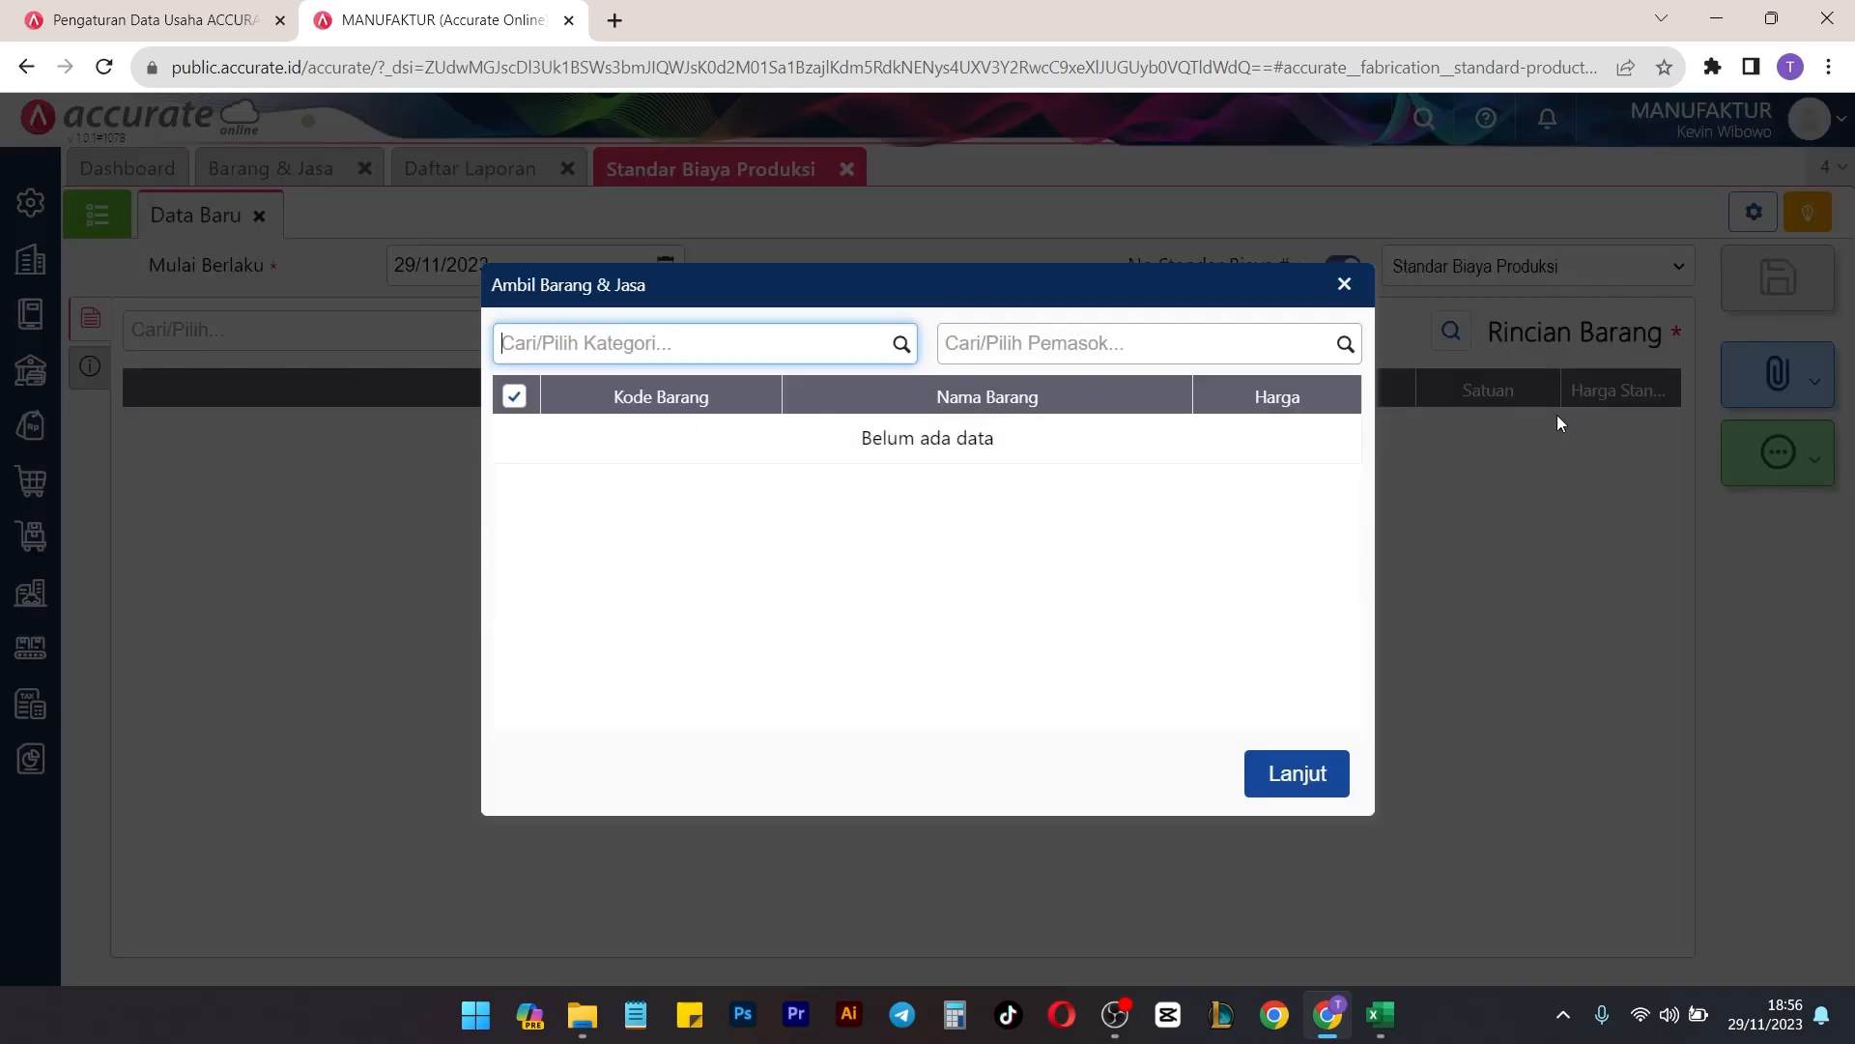
left_click(903, 345)
left_click(643, 398)
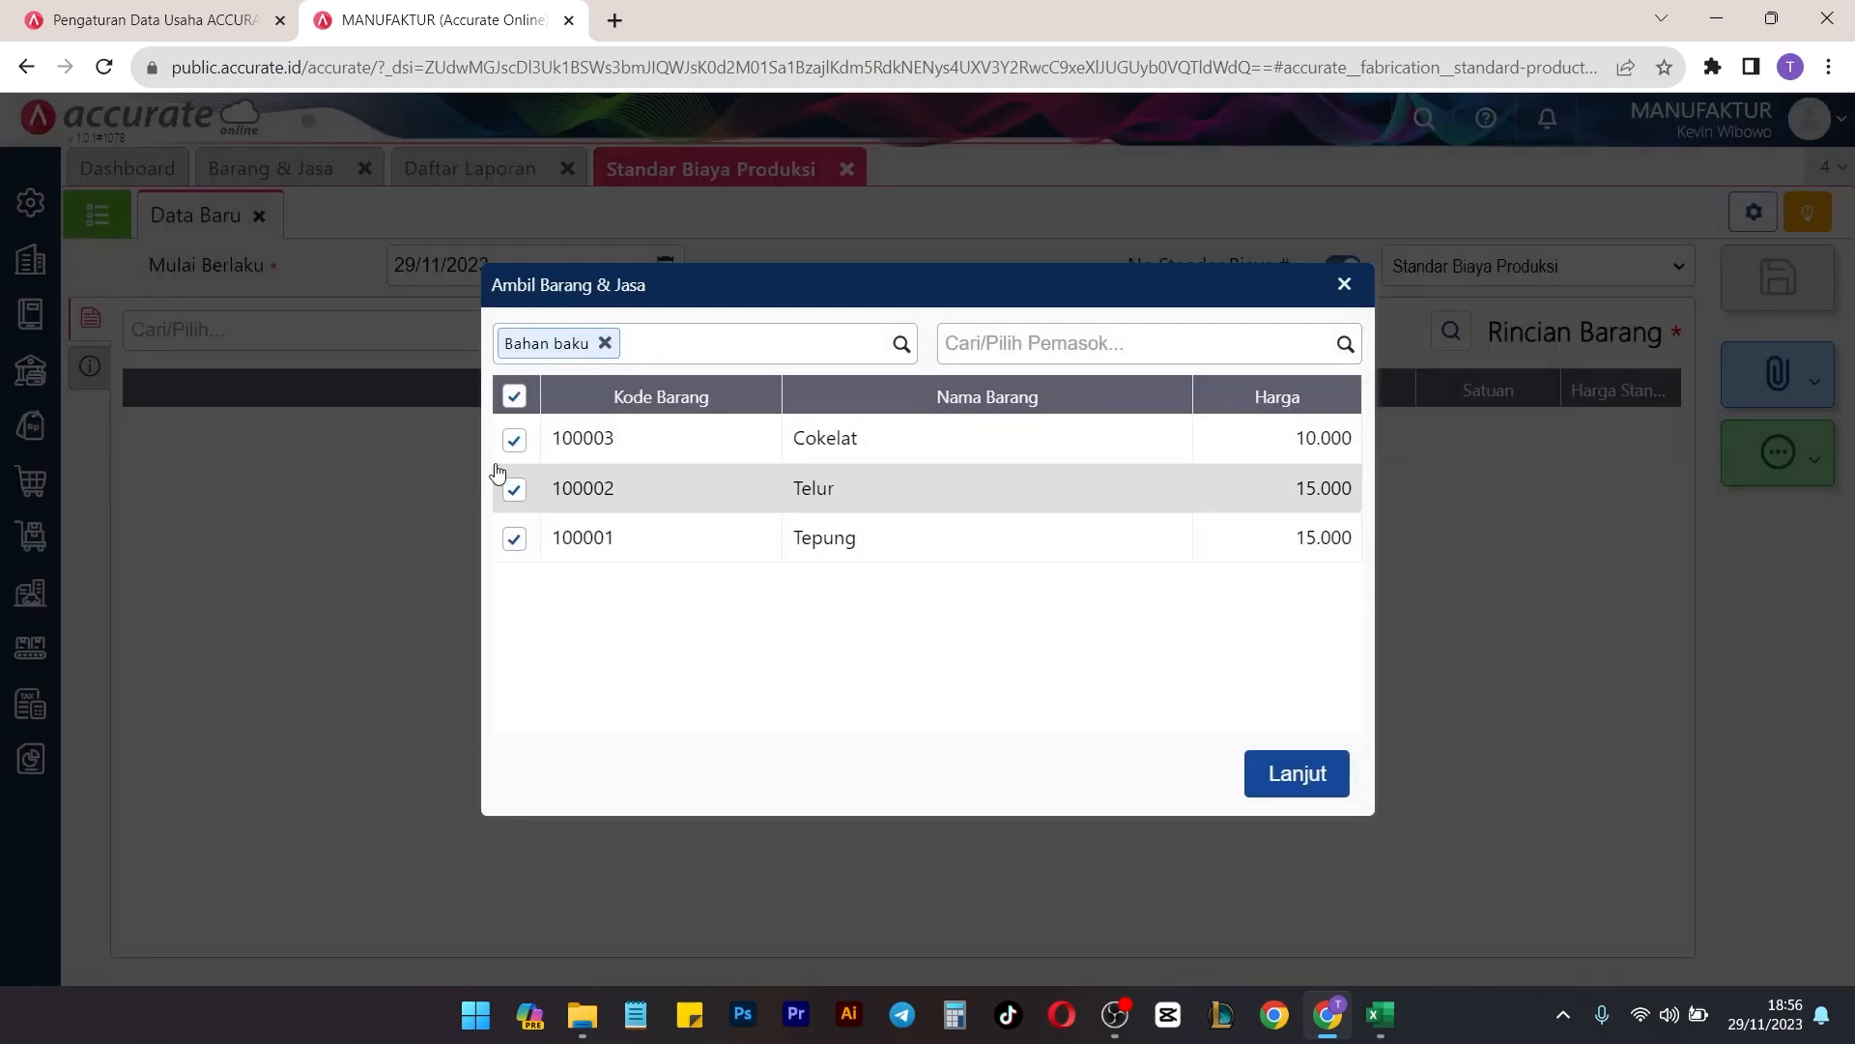
left_click(1294, 774)
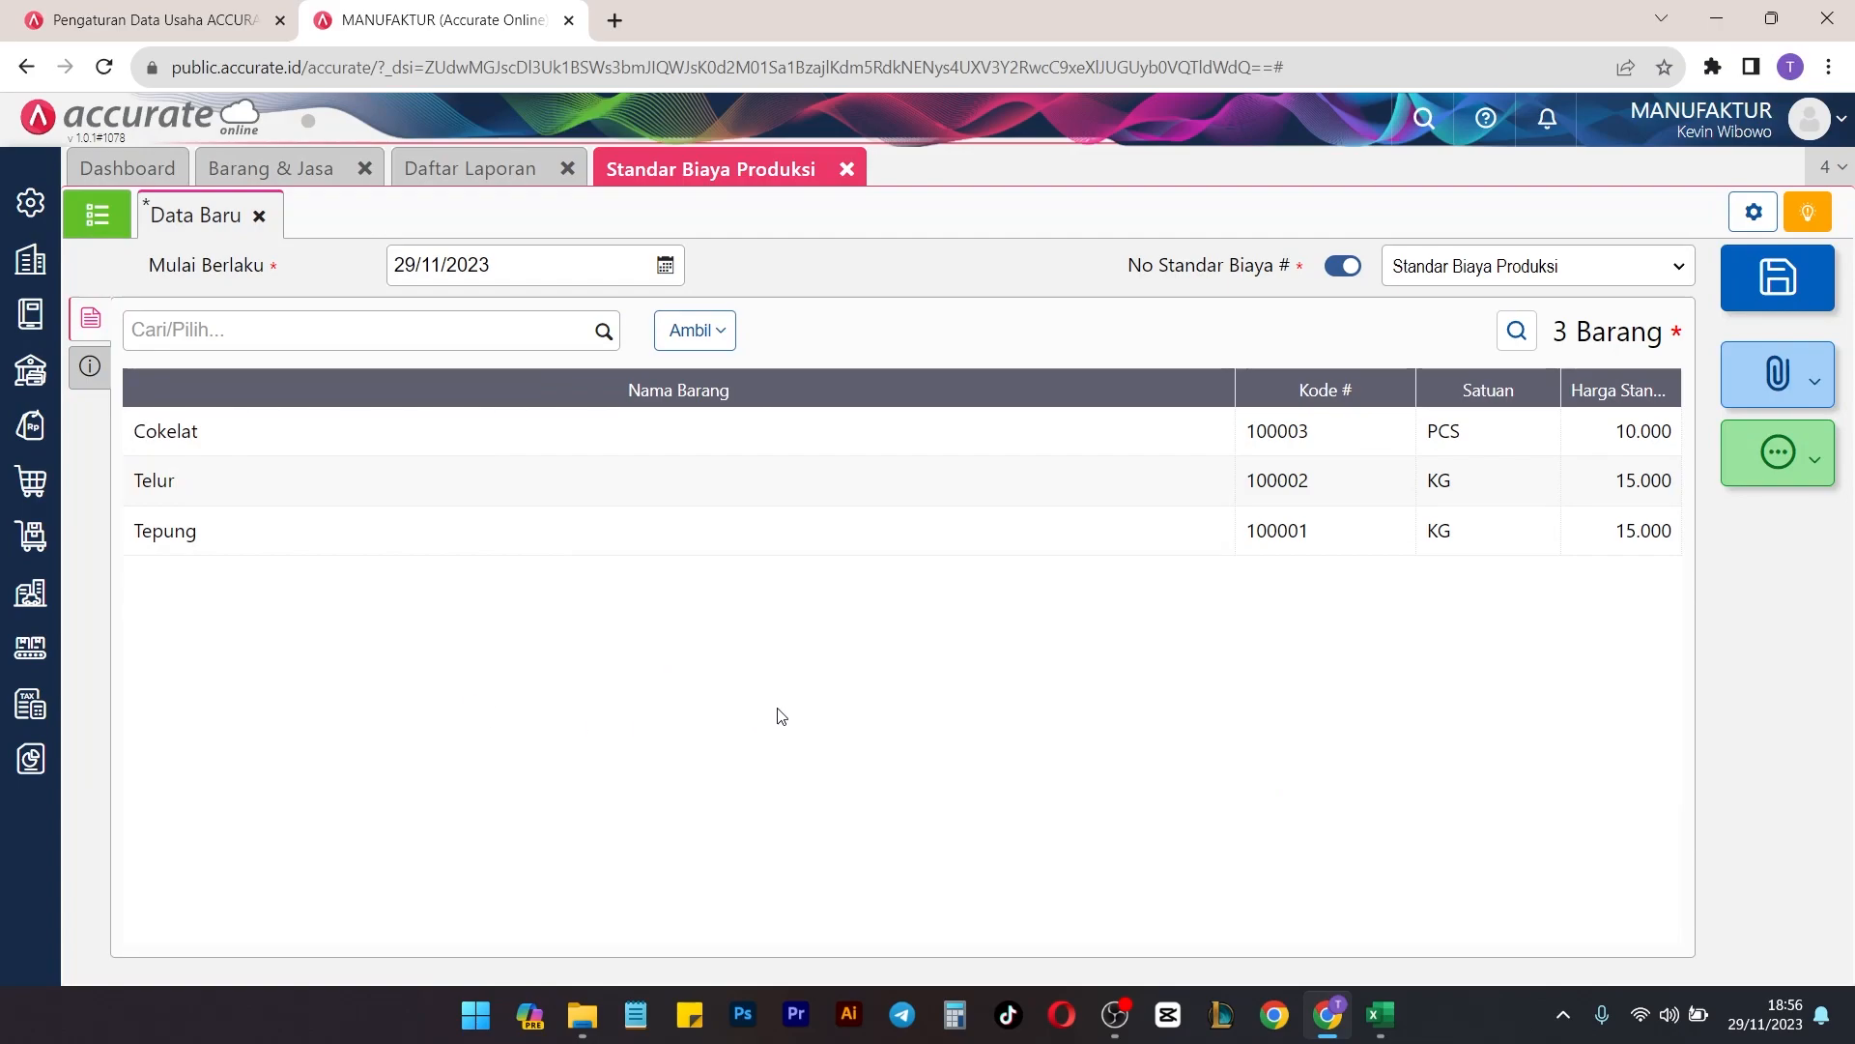
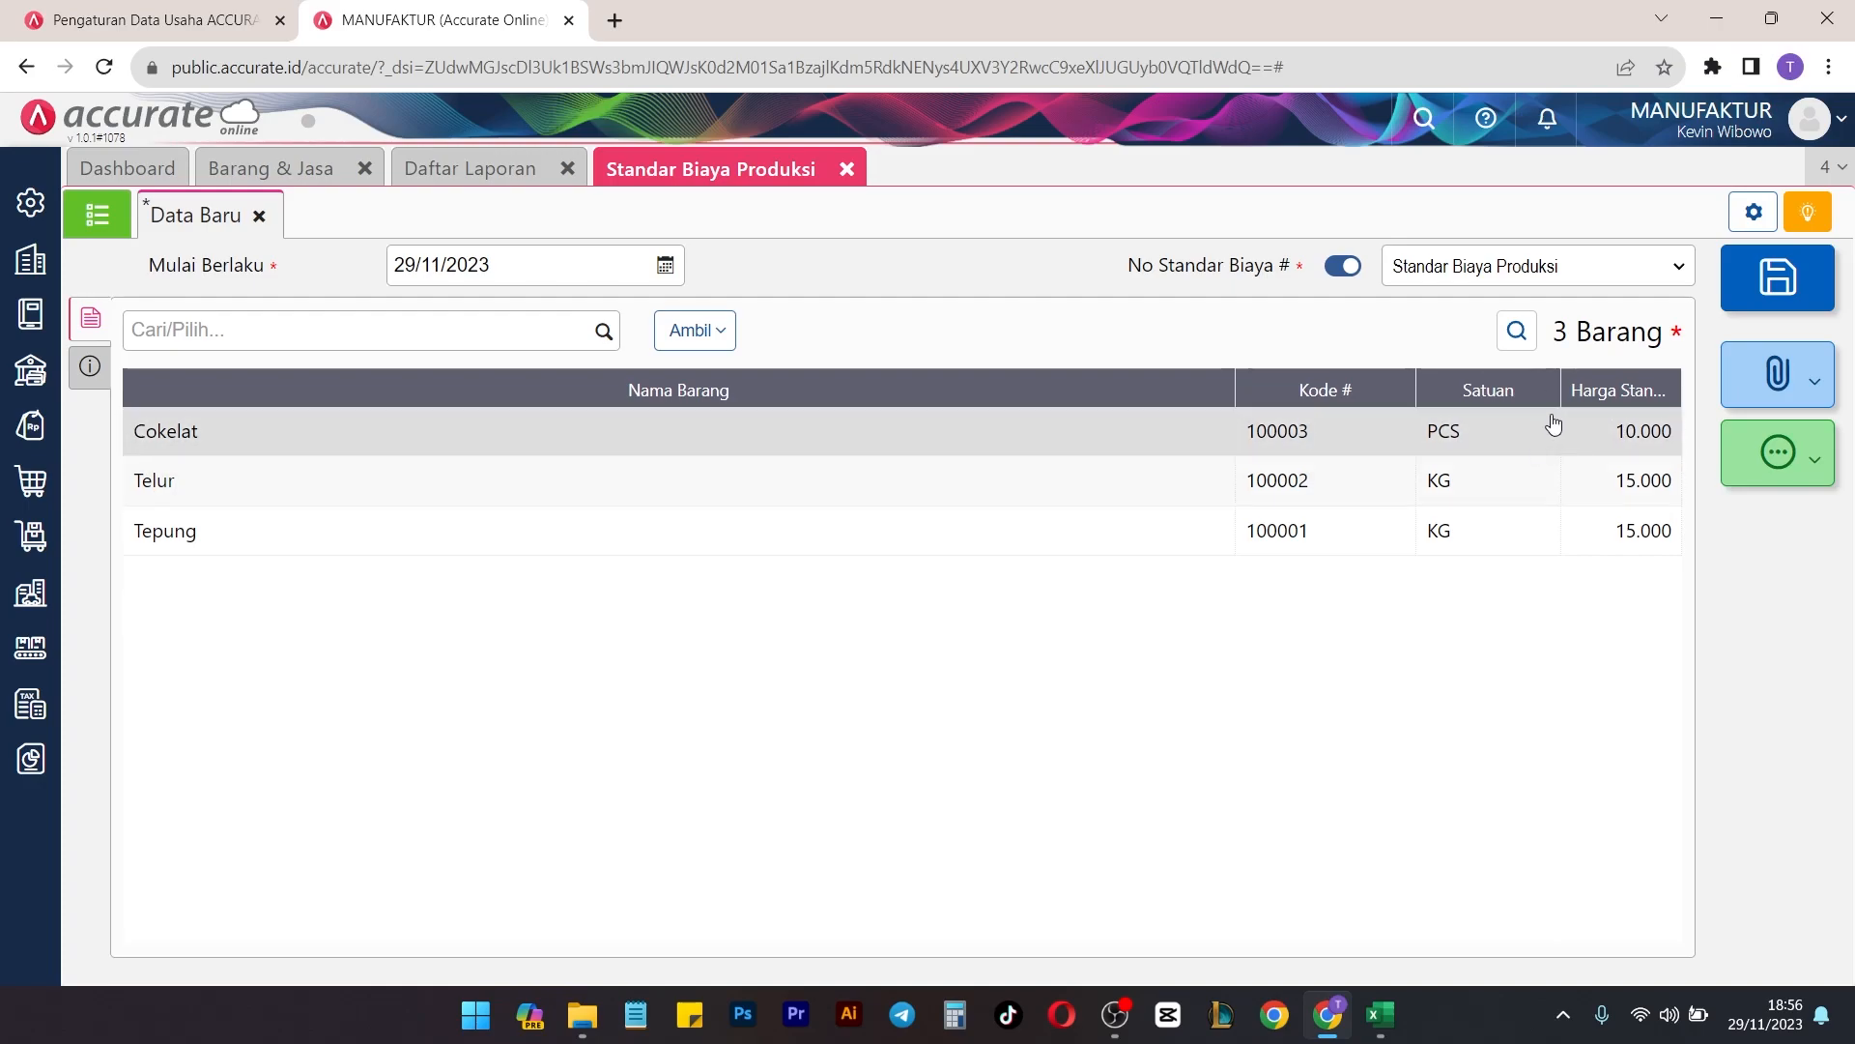
left_click(1792, 279)
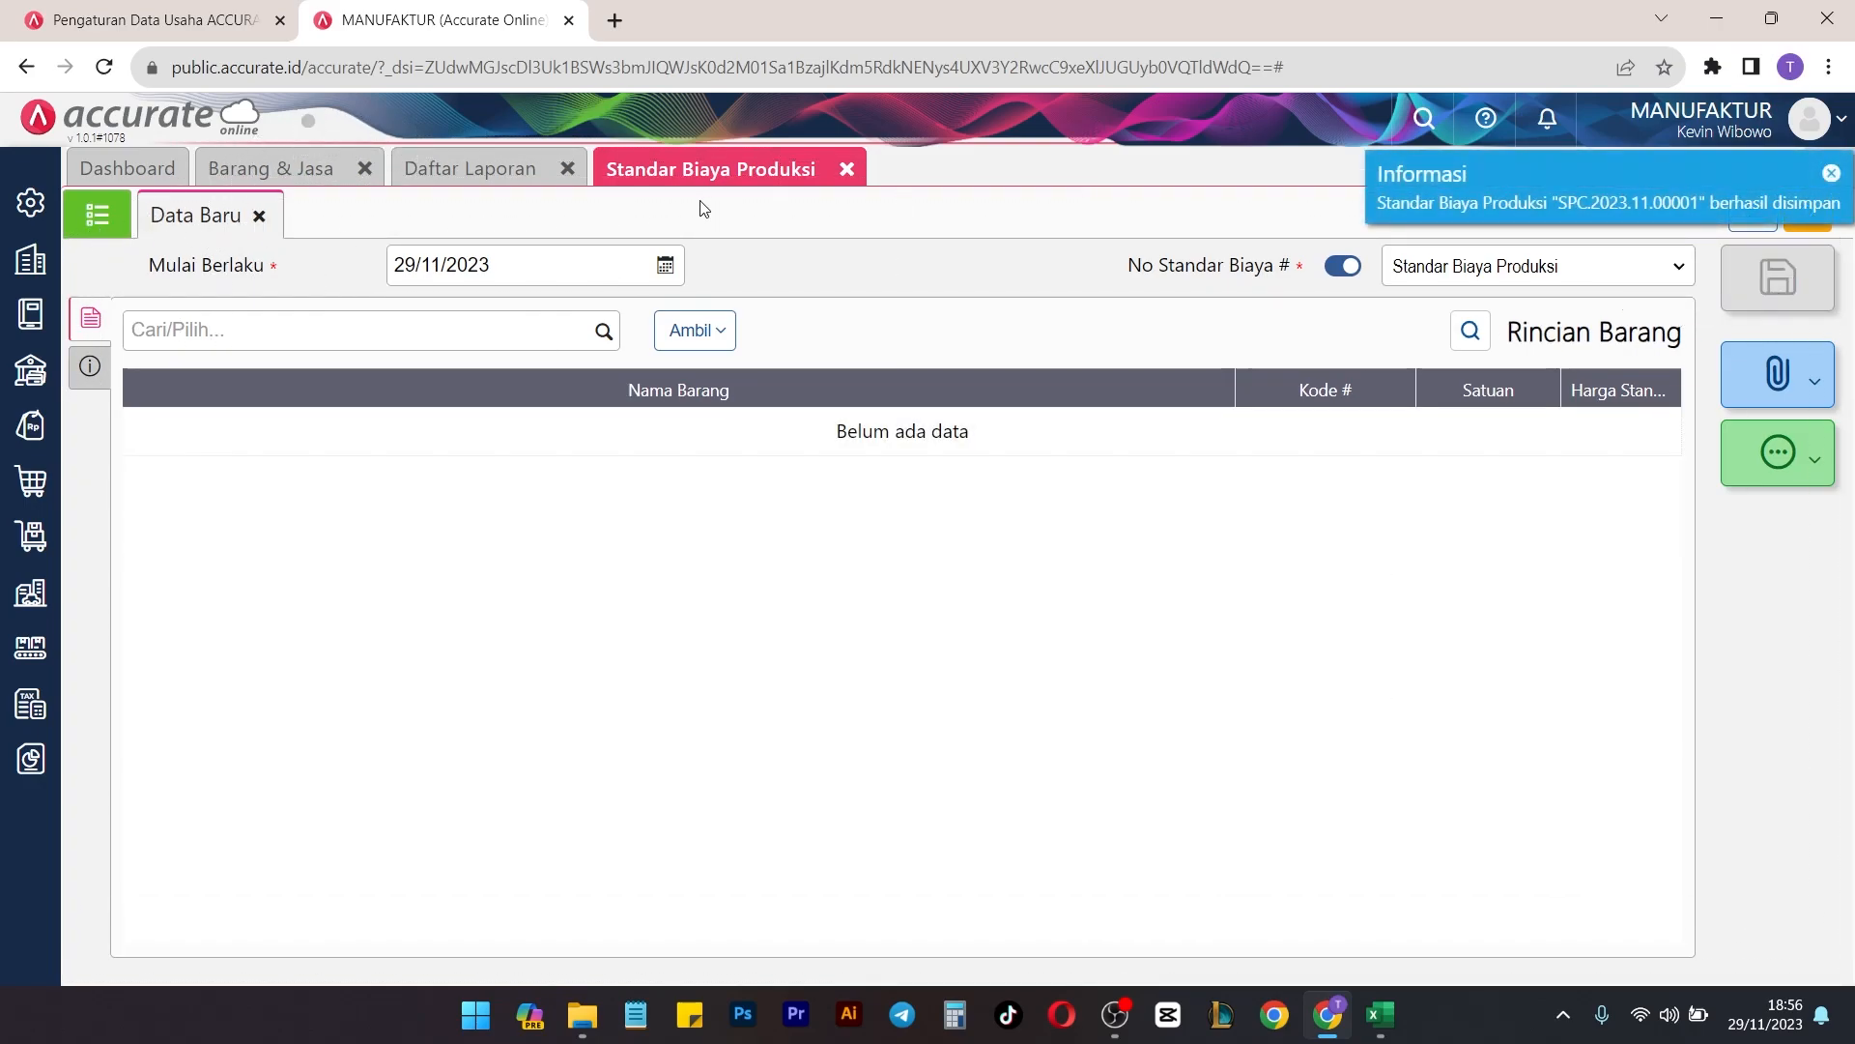
left_click(846, 169)
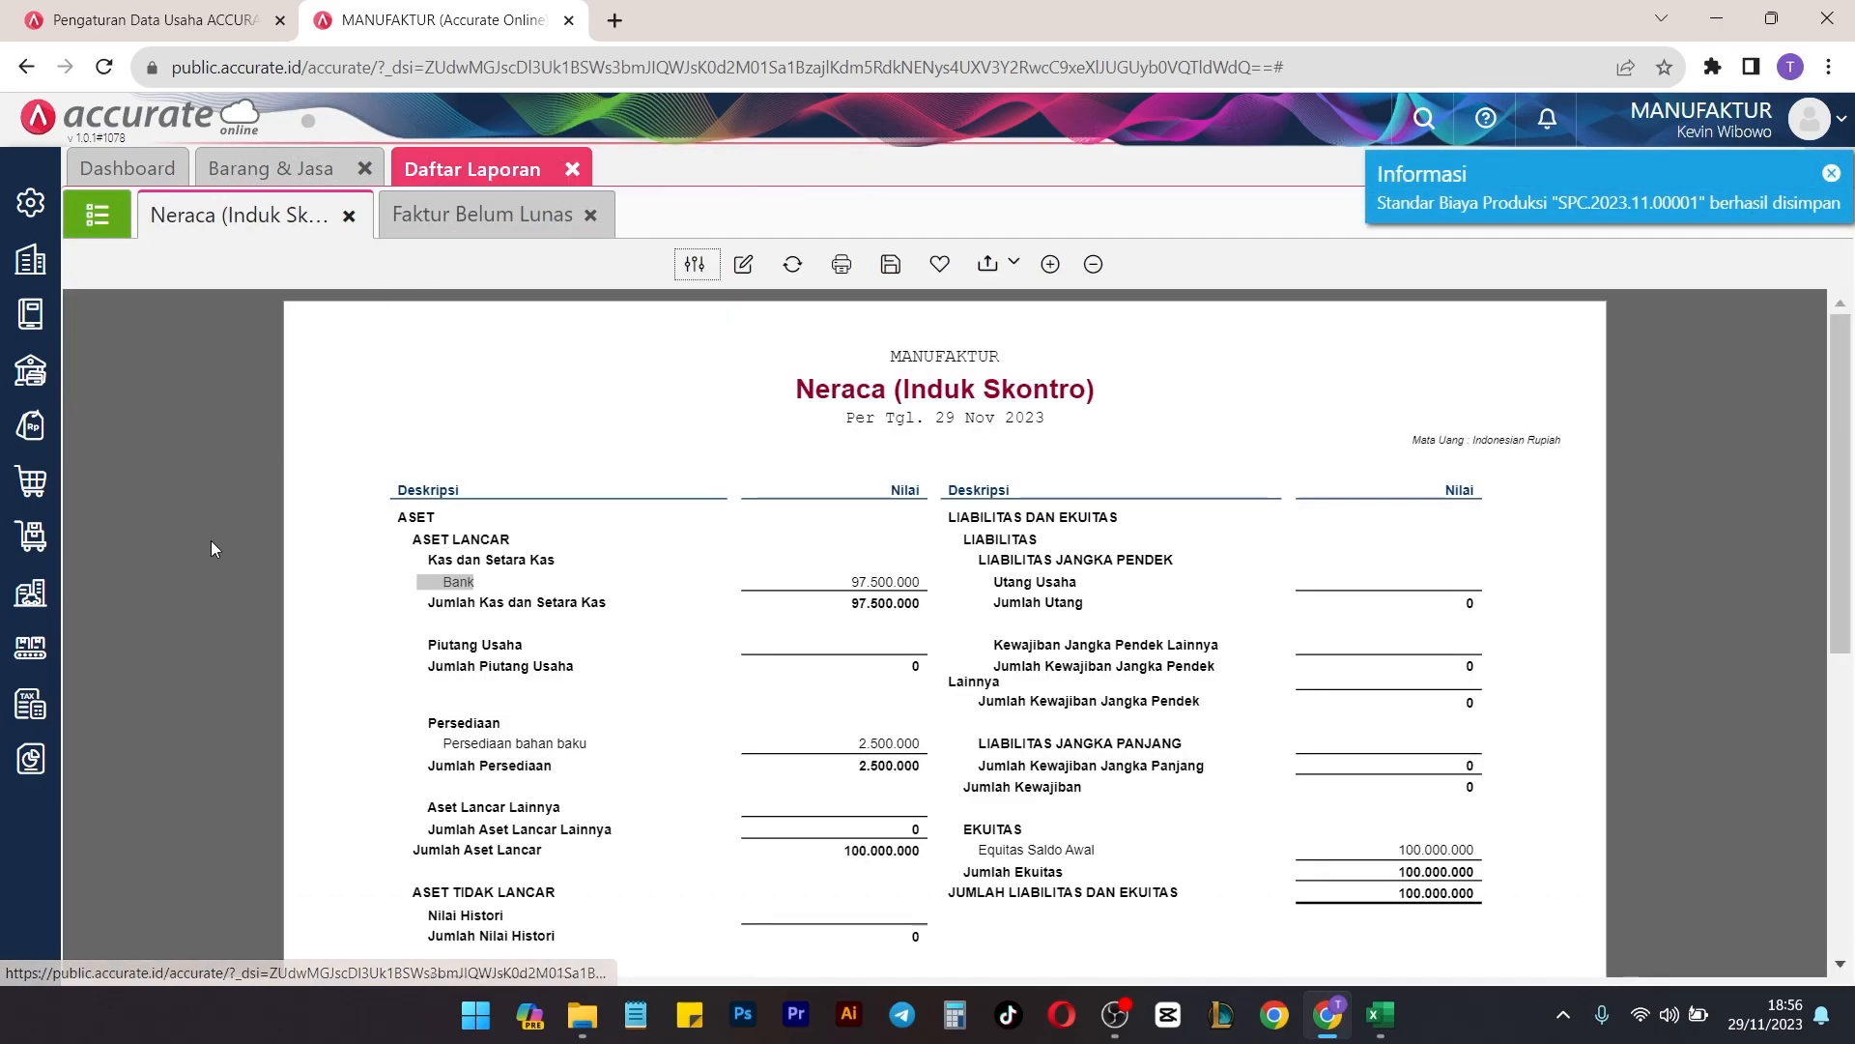
Start a new Formula Produksi with Kue Cokelat as the Produk Utama and a quantity of 5 PCS.
left_click(39, 667)
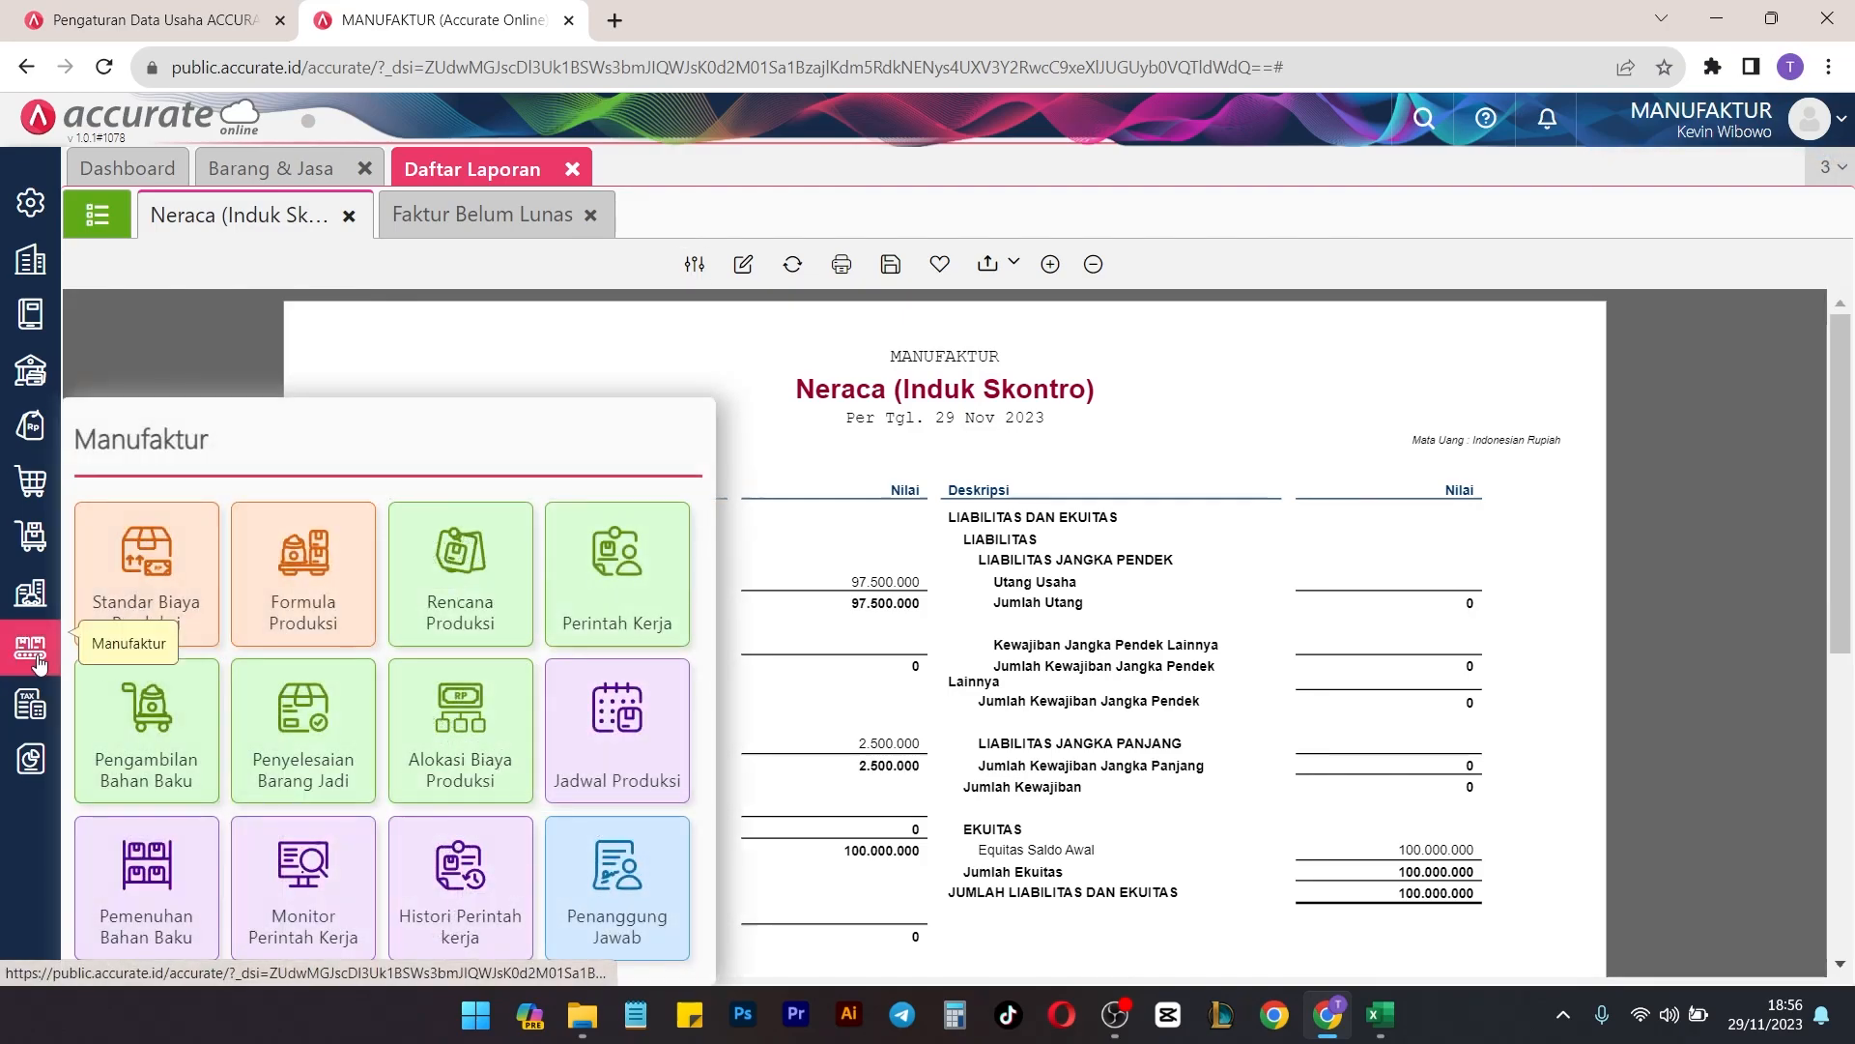
left_click(299, 571)
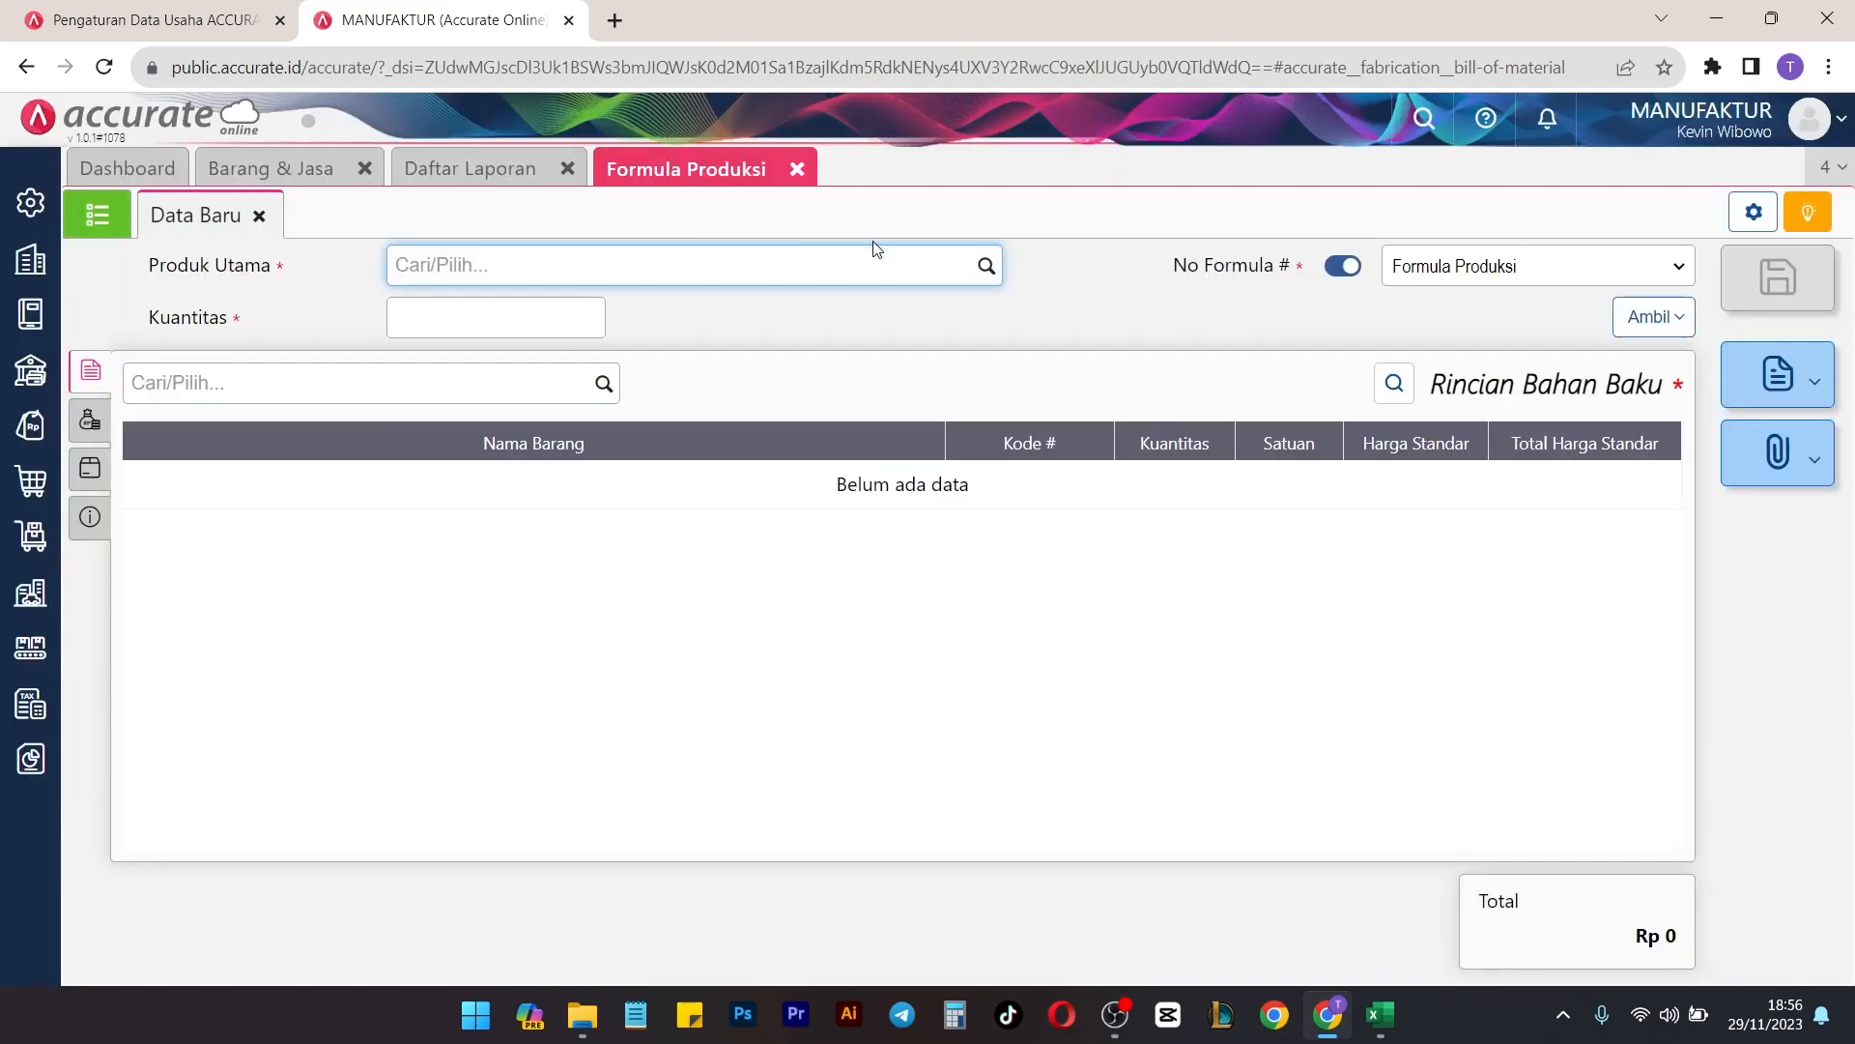
left_click_drag(190, 267, 275, 269)
left_click(984, 265)
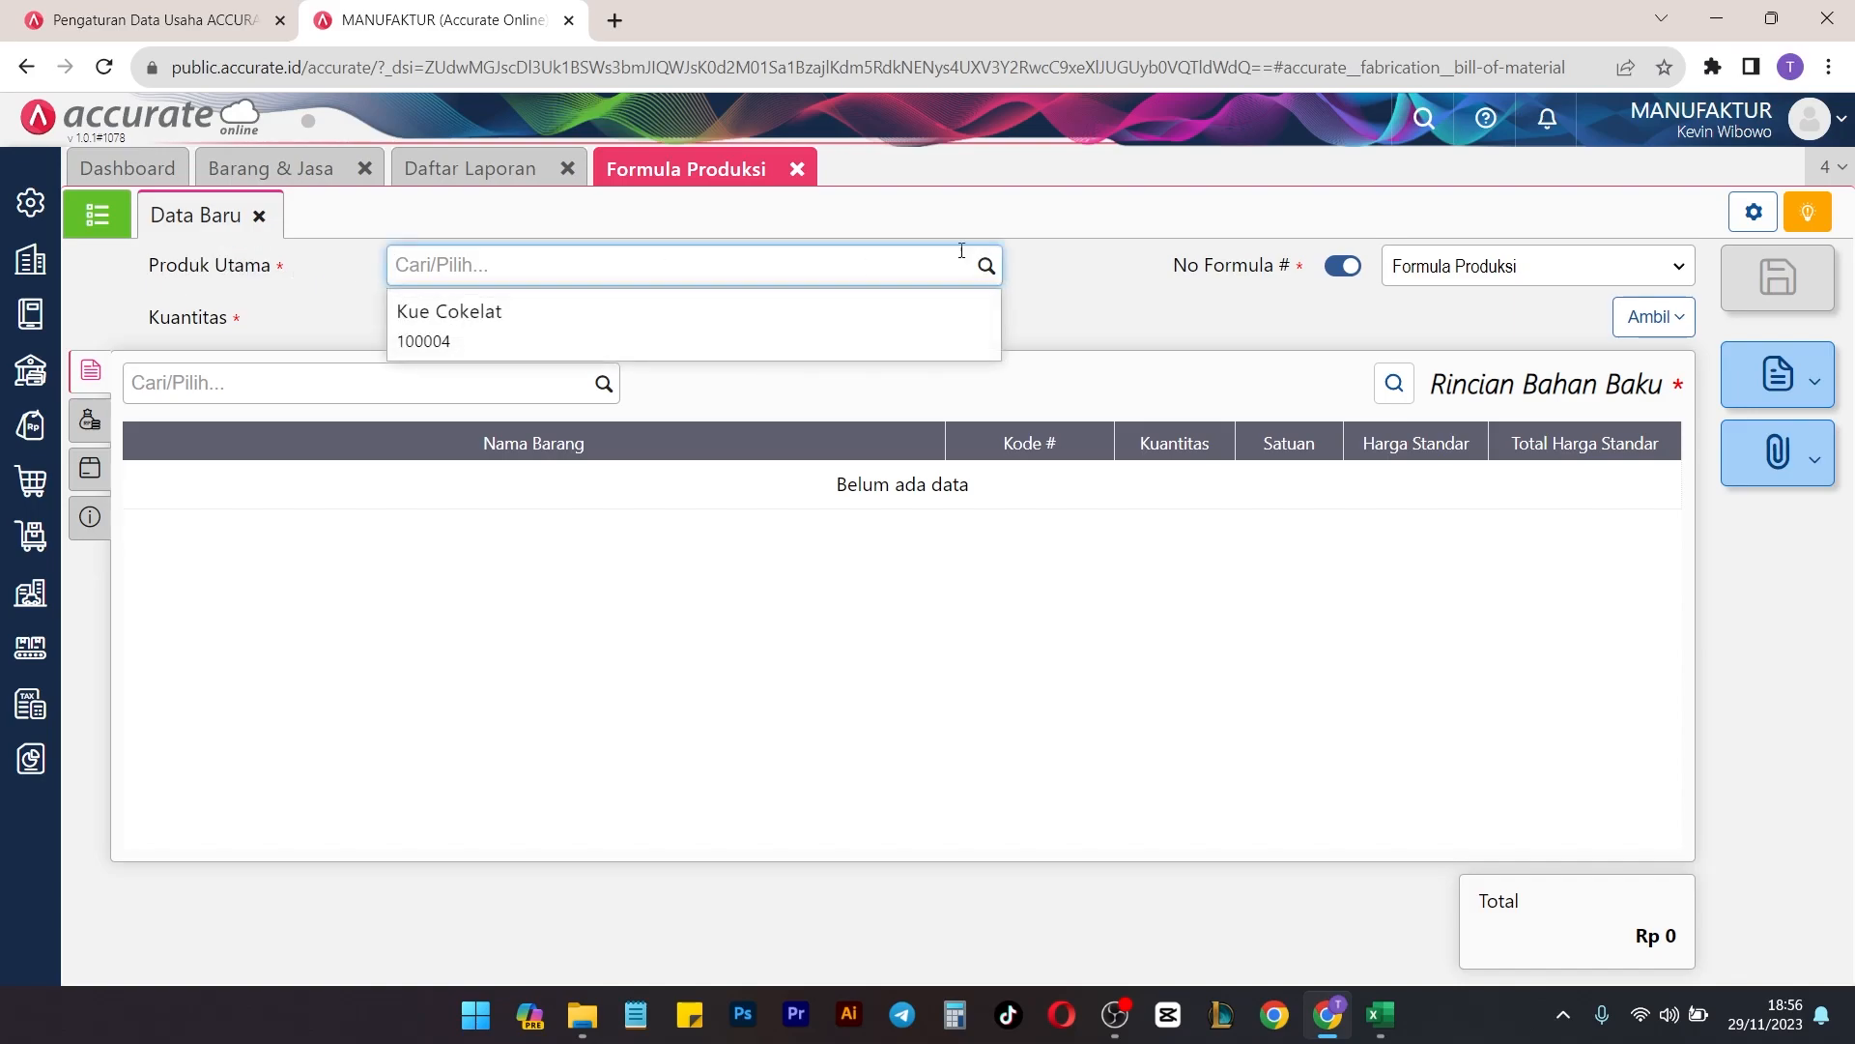
left_click(476, 326)
left_click(471, 320)
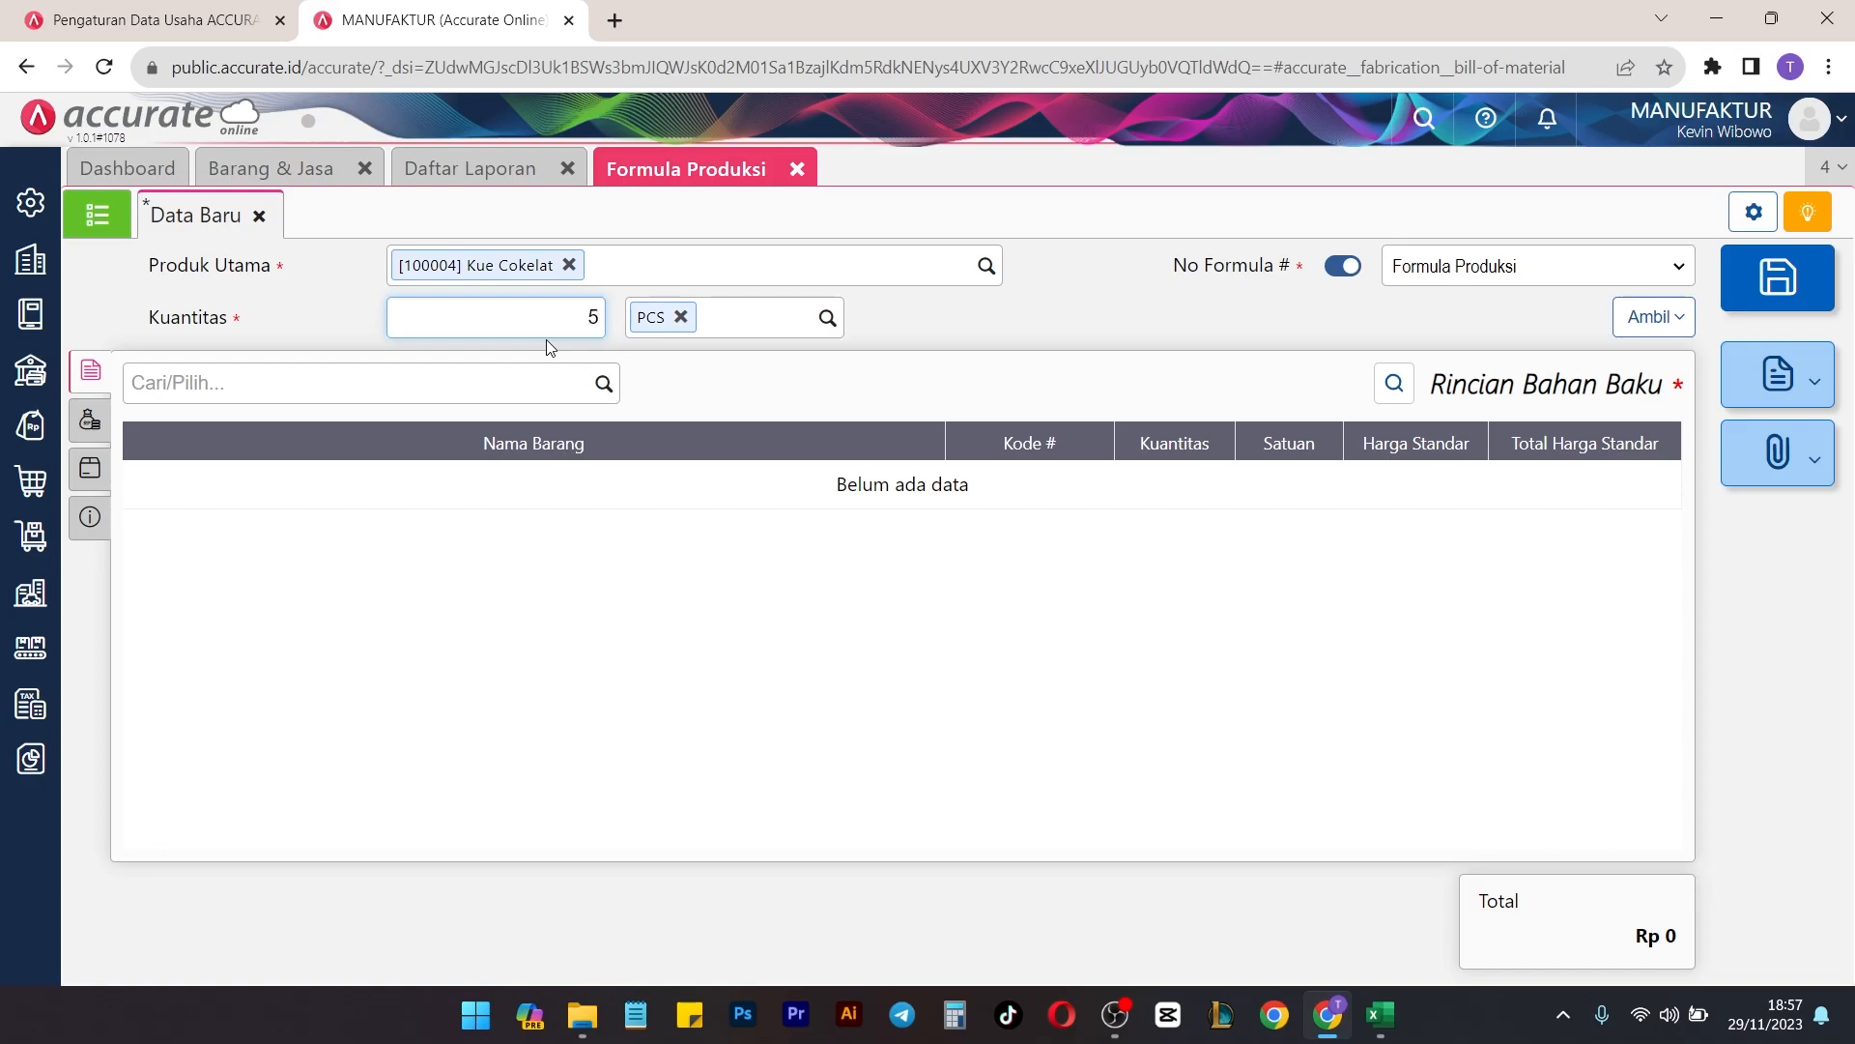
left_click(776, 409)
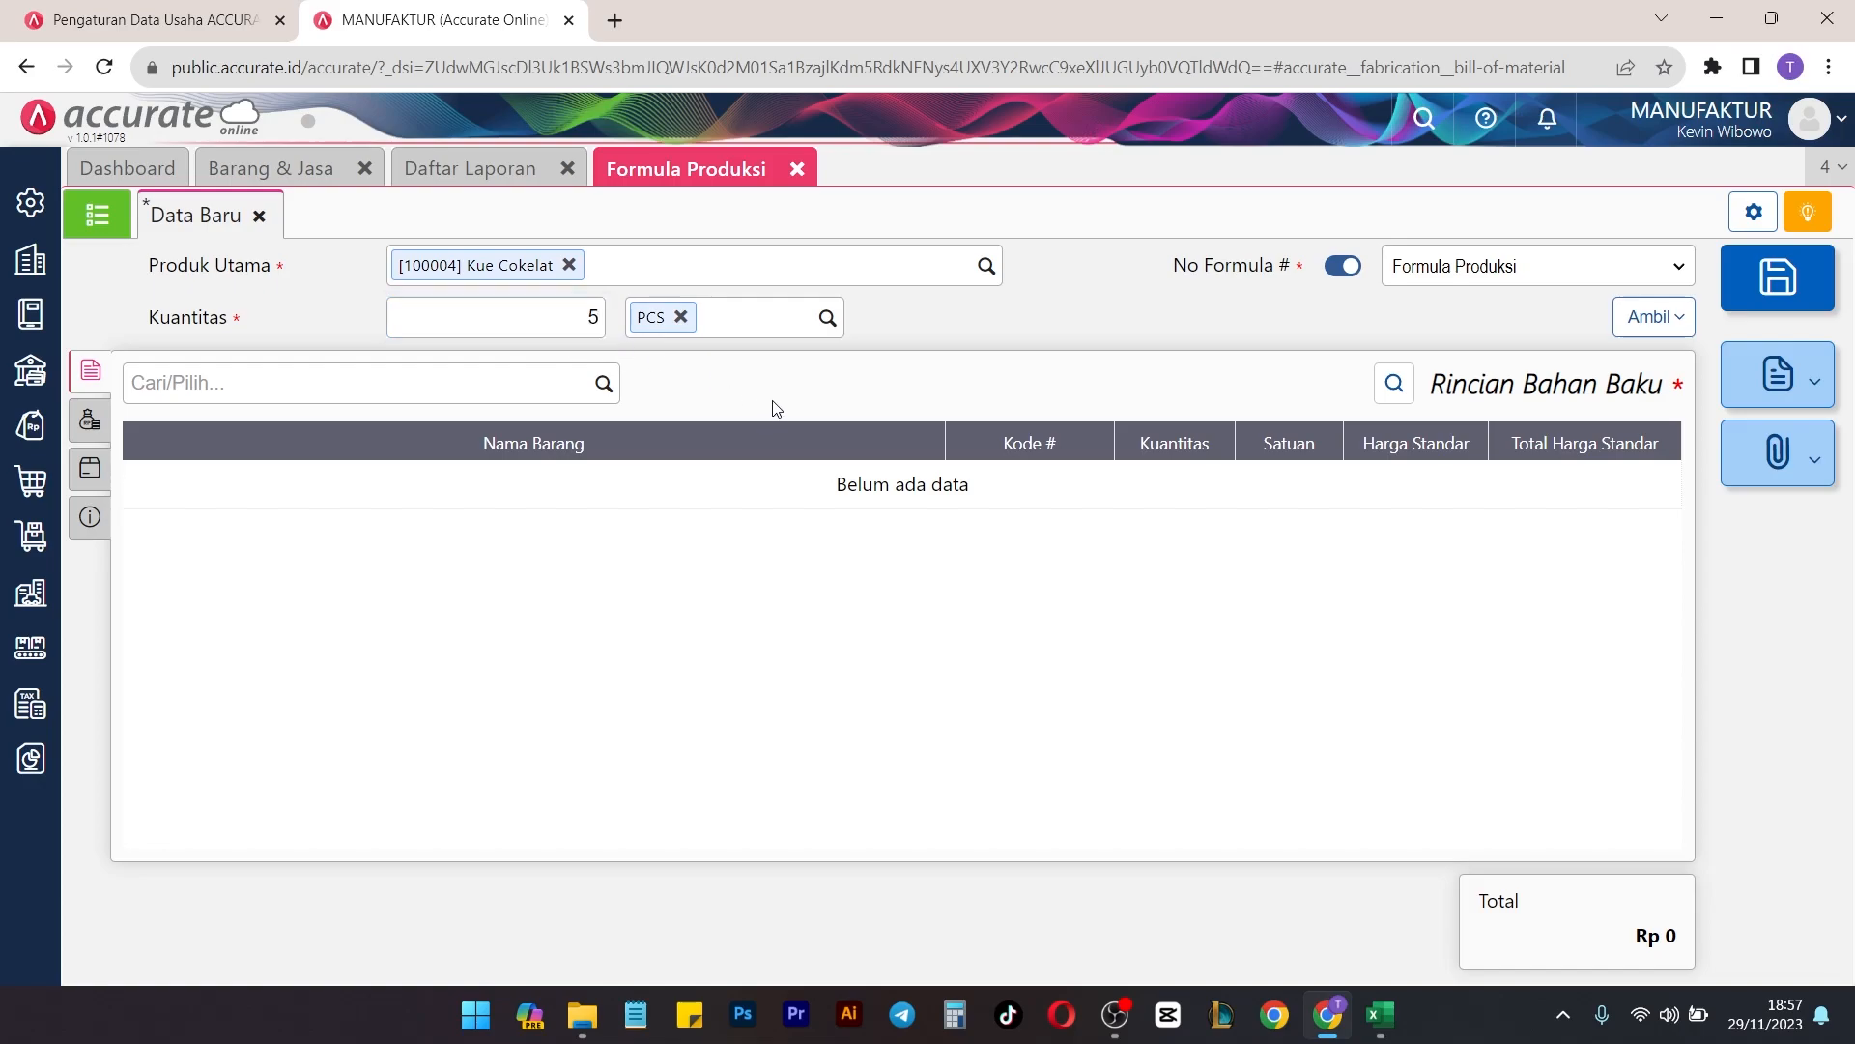
Add Cokelat to the formula's Rincian Bahan Baku with a quantity of 1 PCS.
left_click(603, 385)
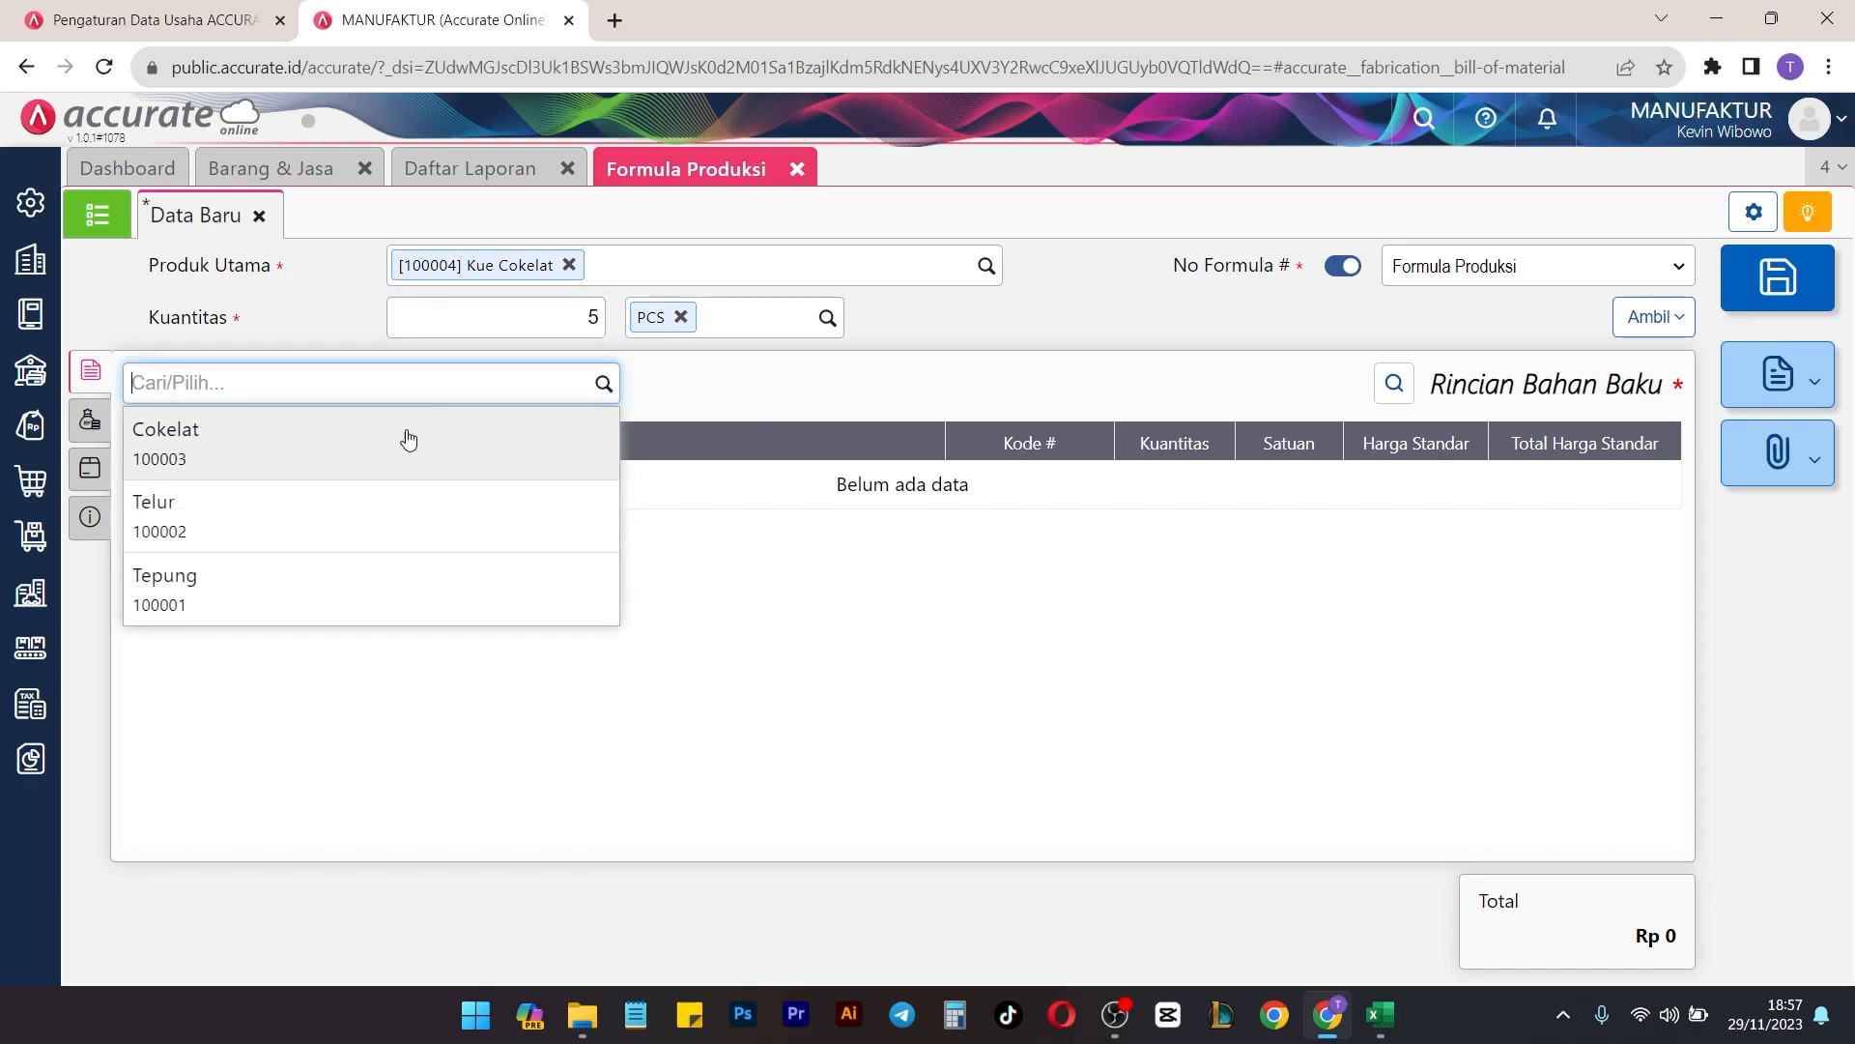
left_click(406, 437)
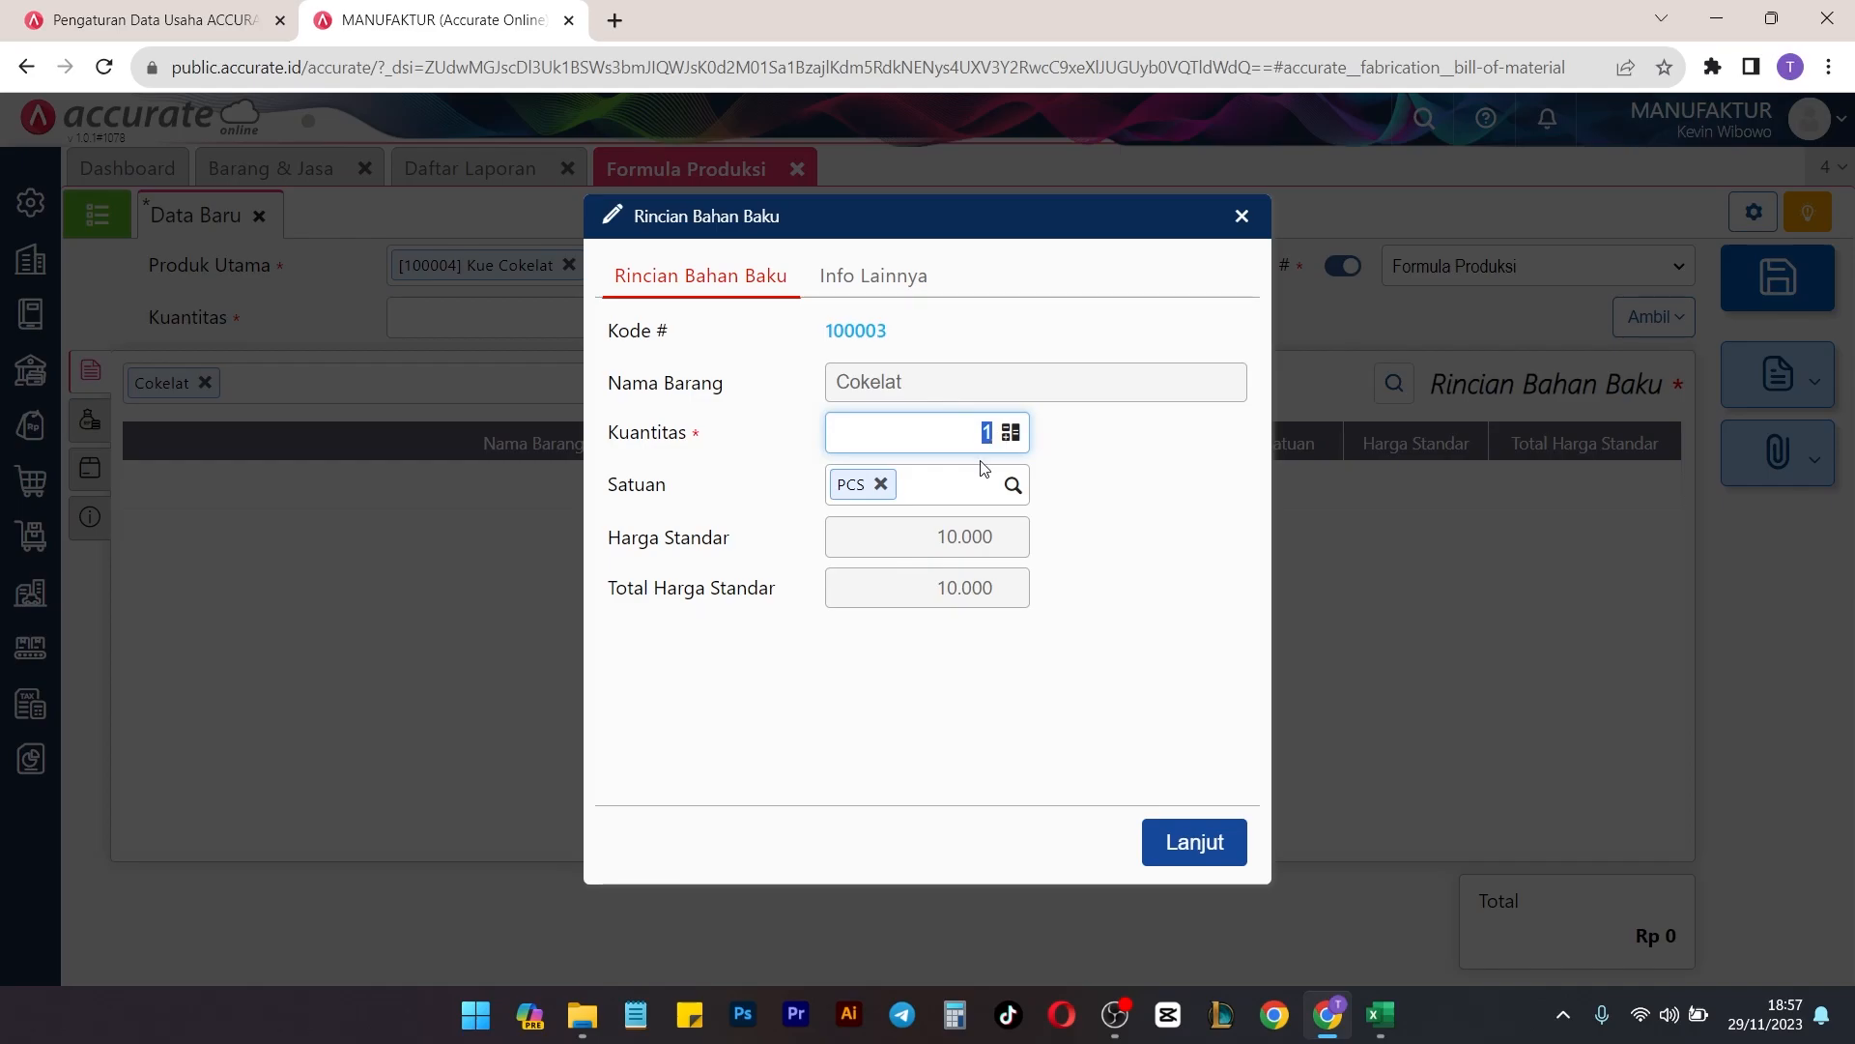
type("5")
left_click(1075, 458)
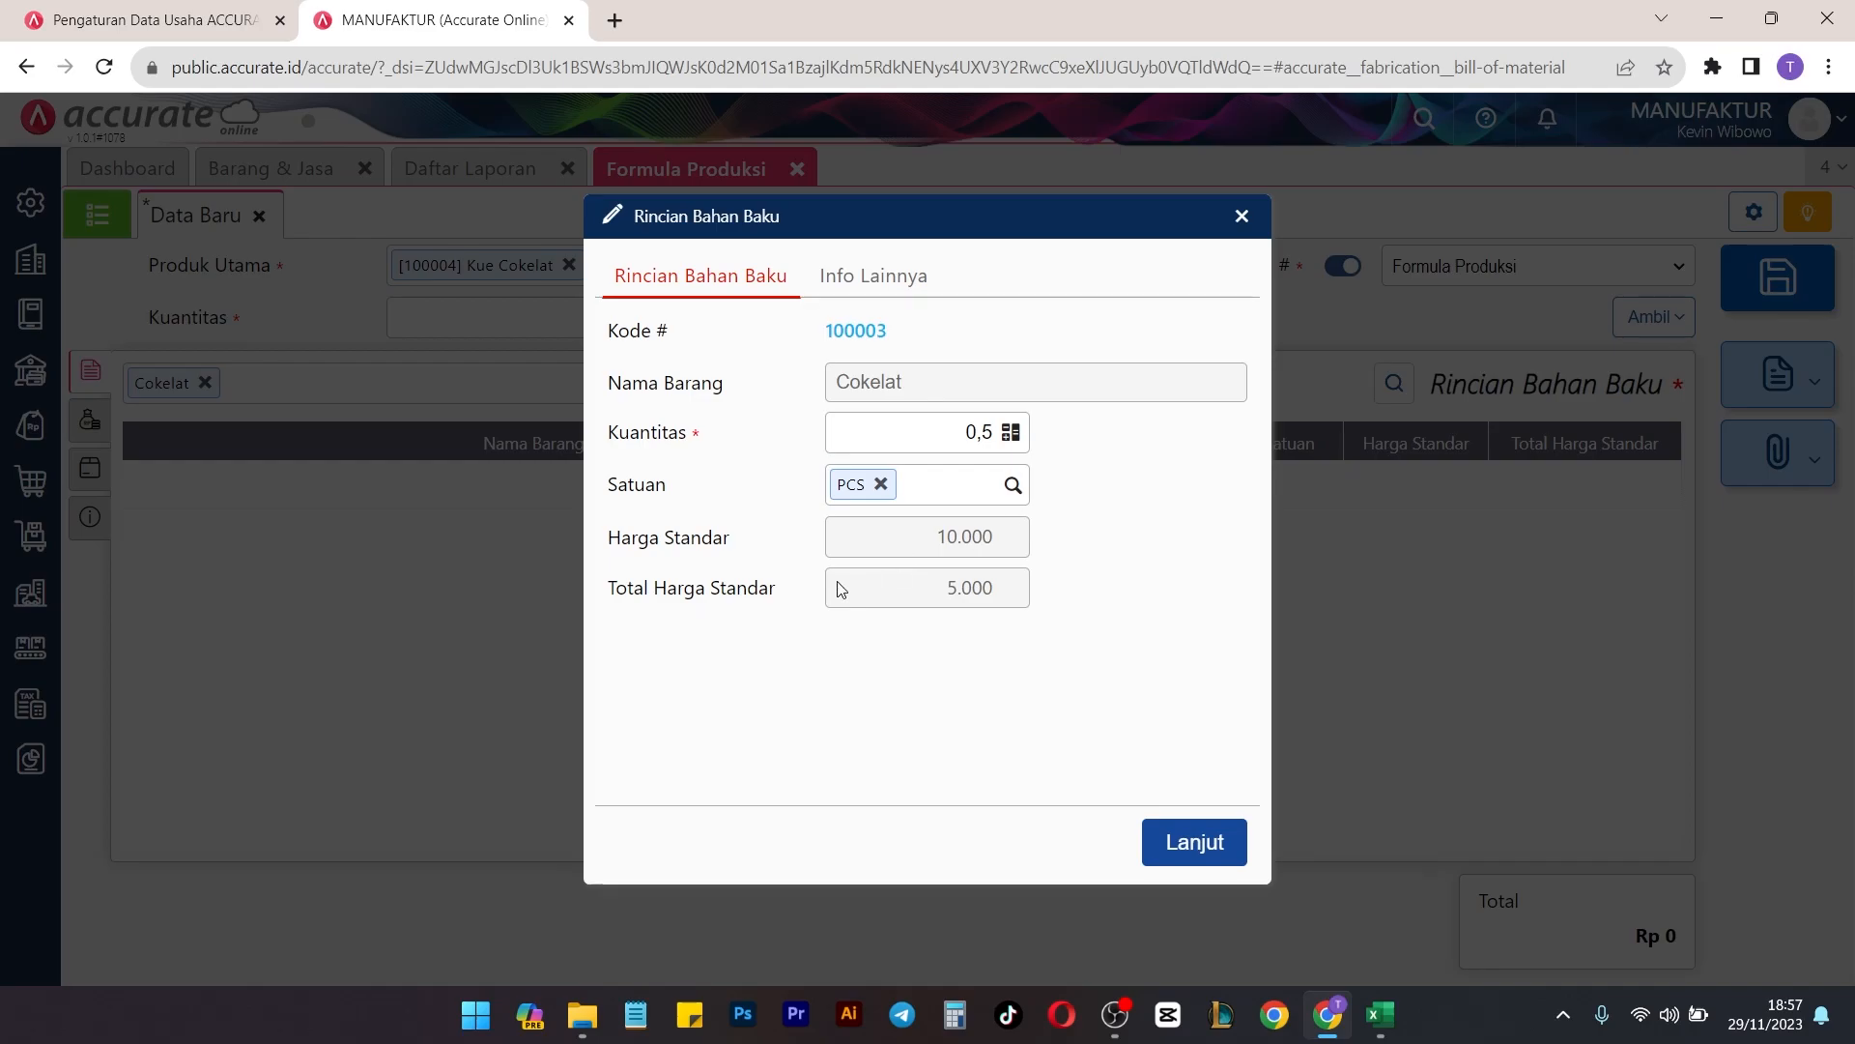
left_click_drag(923, 590, 1001, 599)
left_click_drag(959, 431, 999, 439)
type("0,25")
left_click(1192, 540)
left_click(957, 426)
type("1")
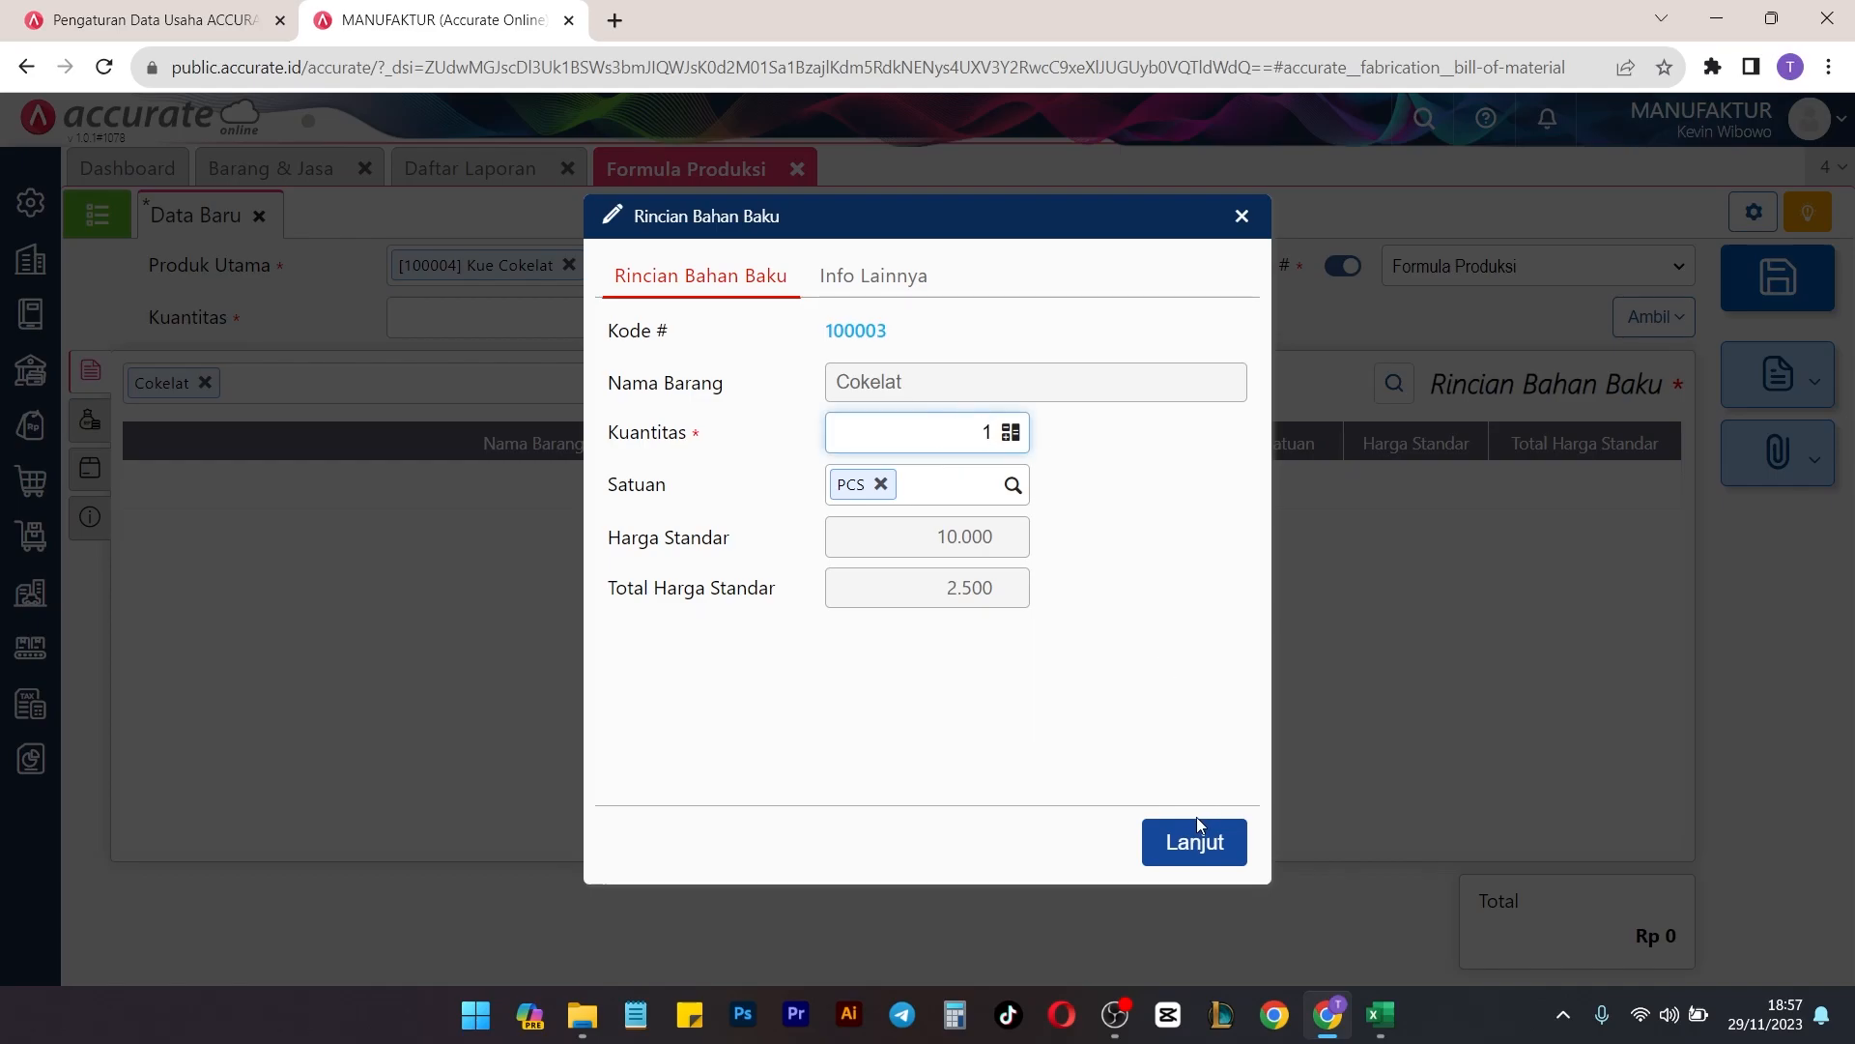
left_click(1194, 841)
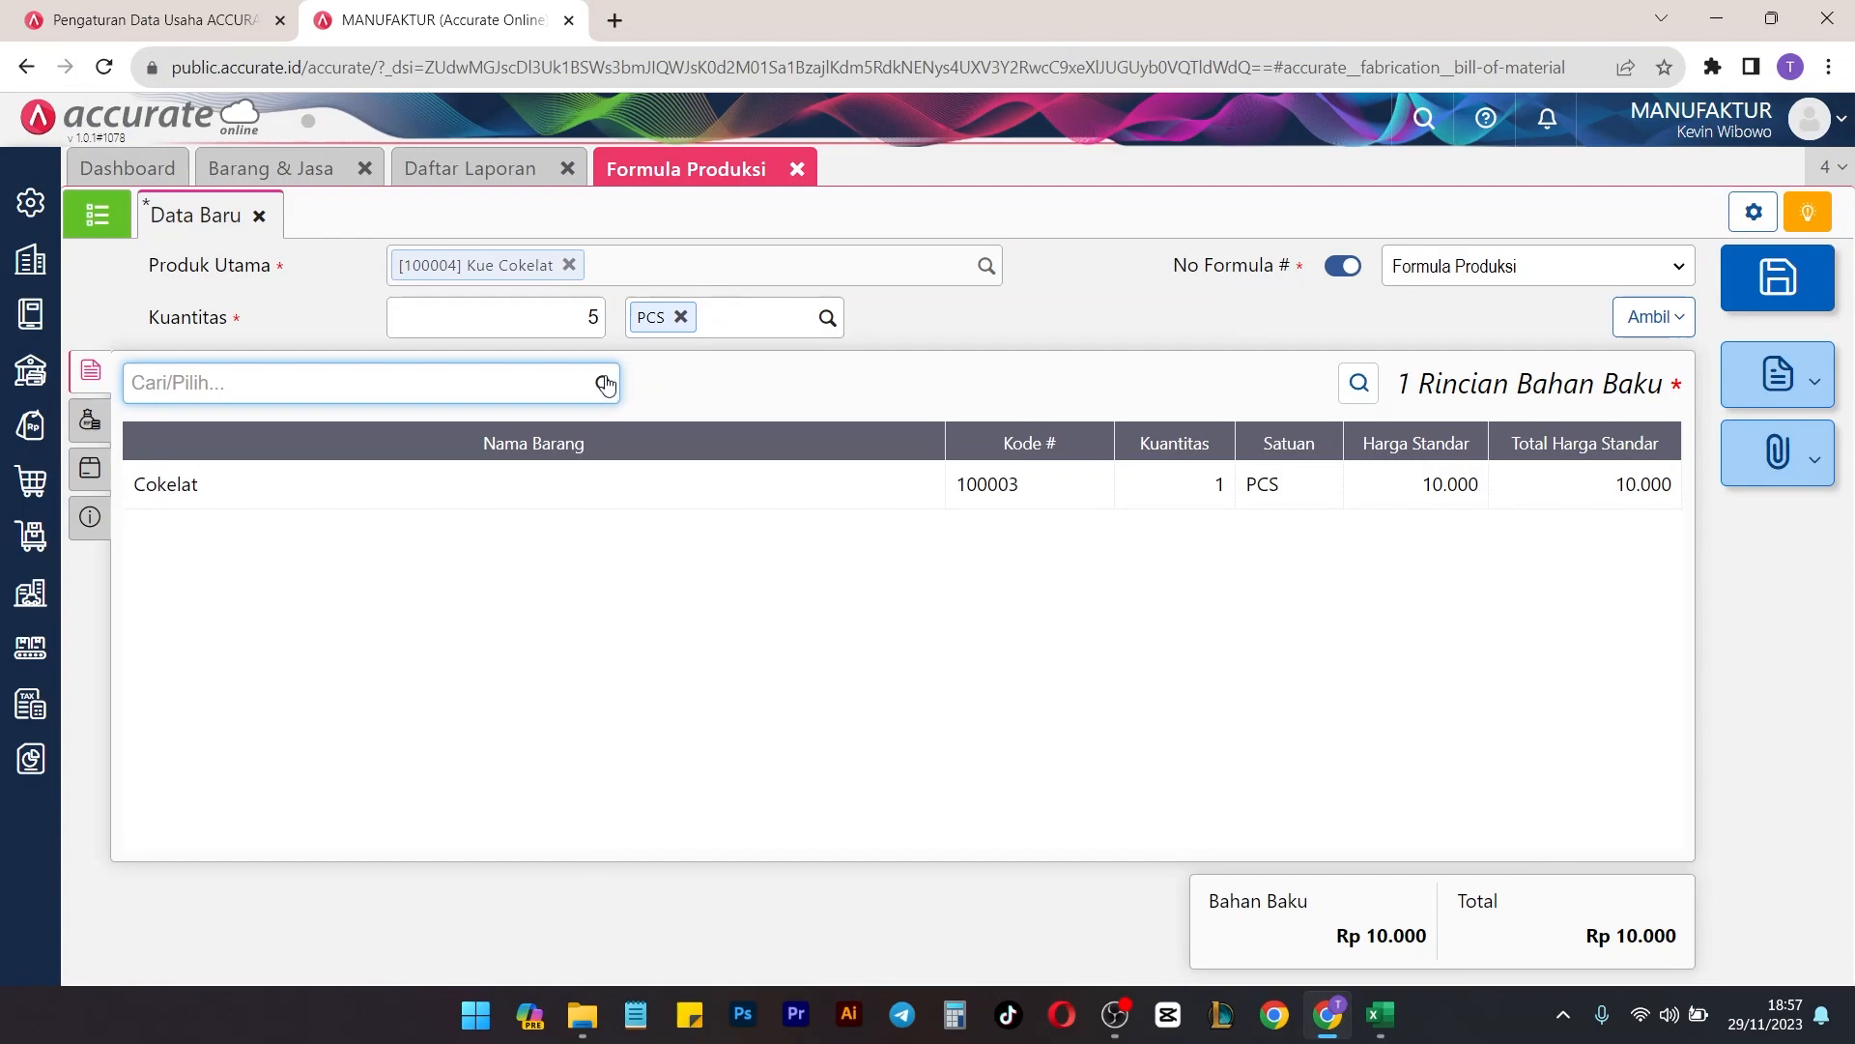
Add Telur to the formula's raw materials with a quantity of 0,5 KG.
left_click(601, 382)
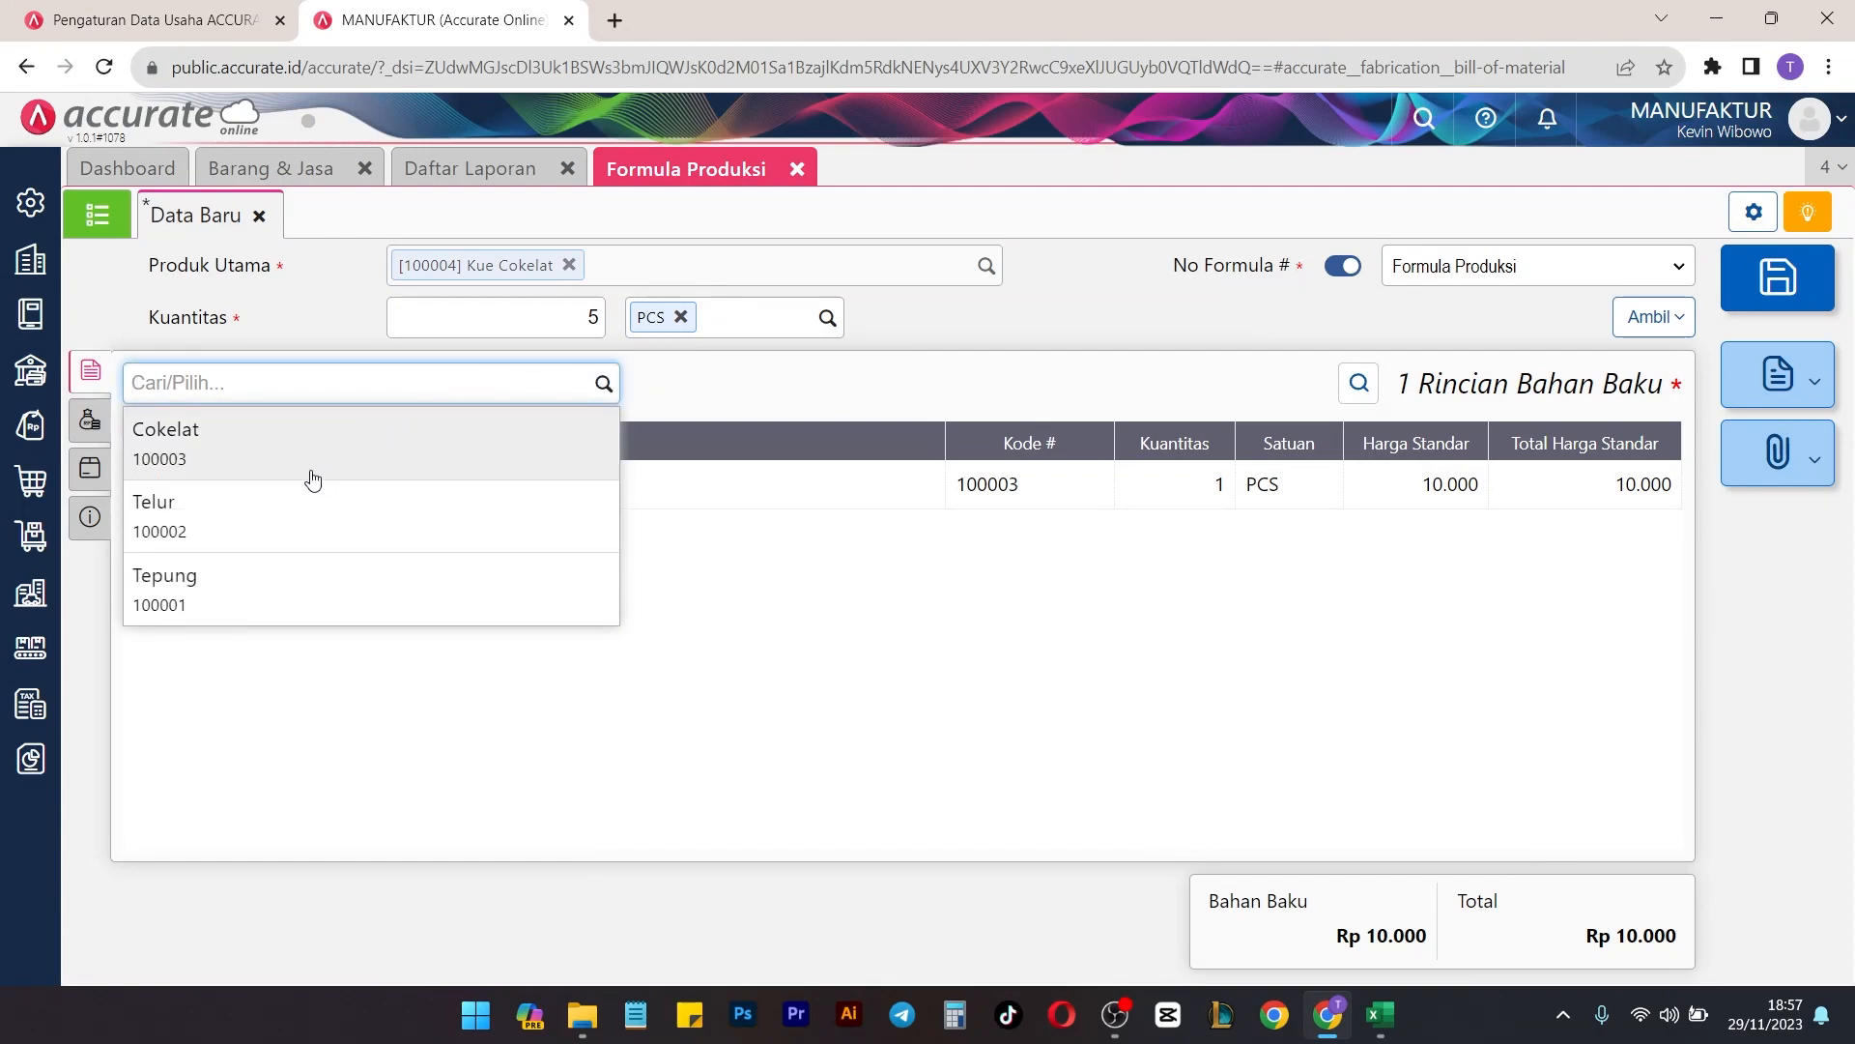
left_click(338, 512)
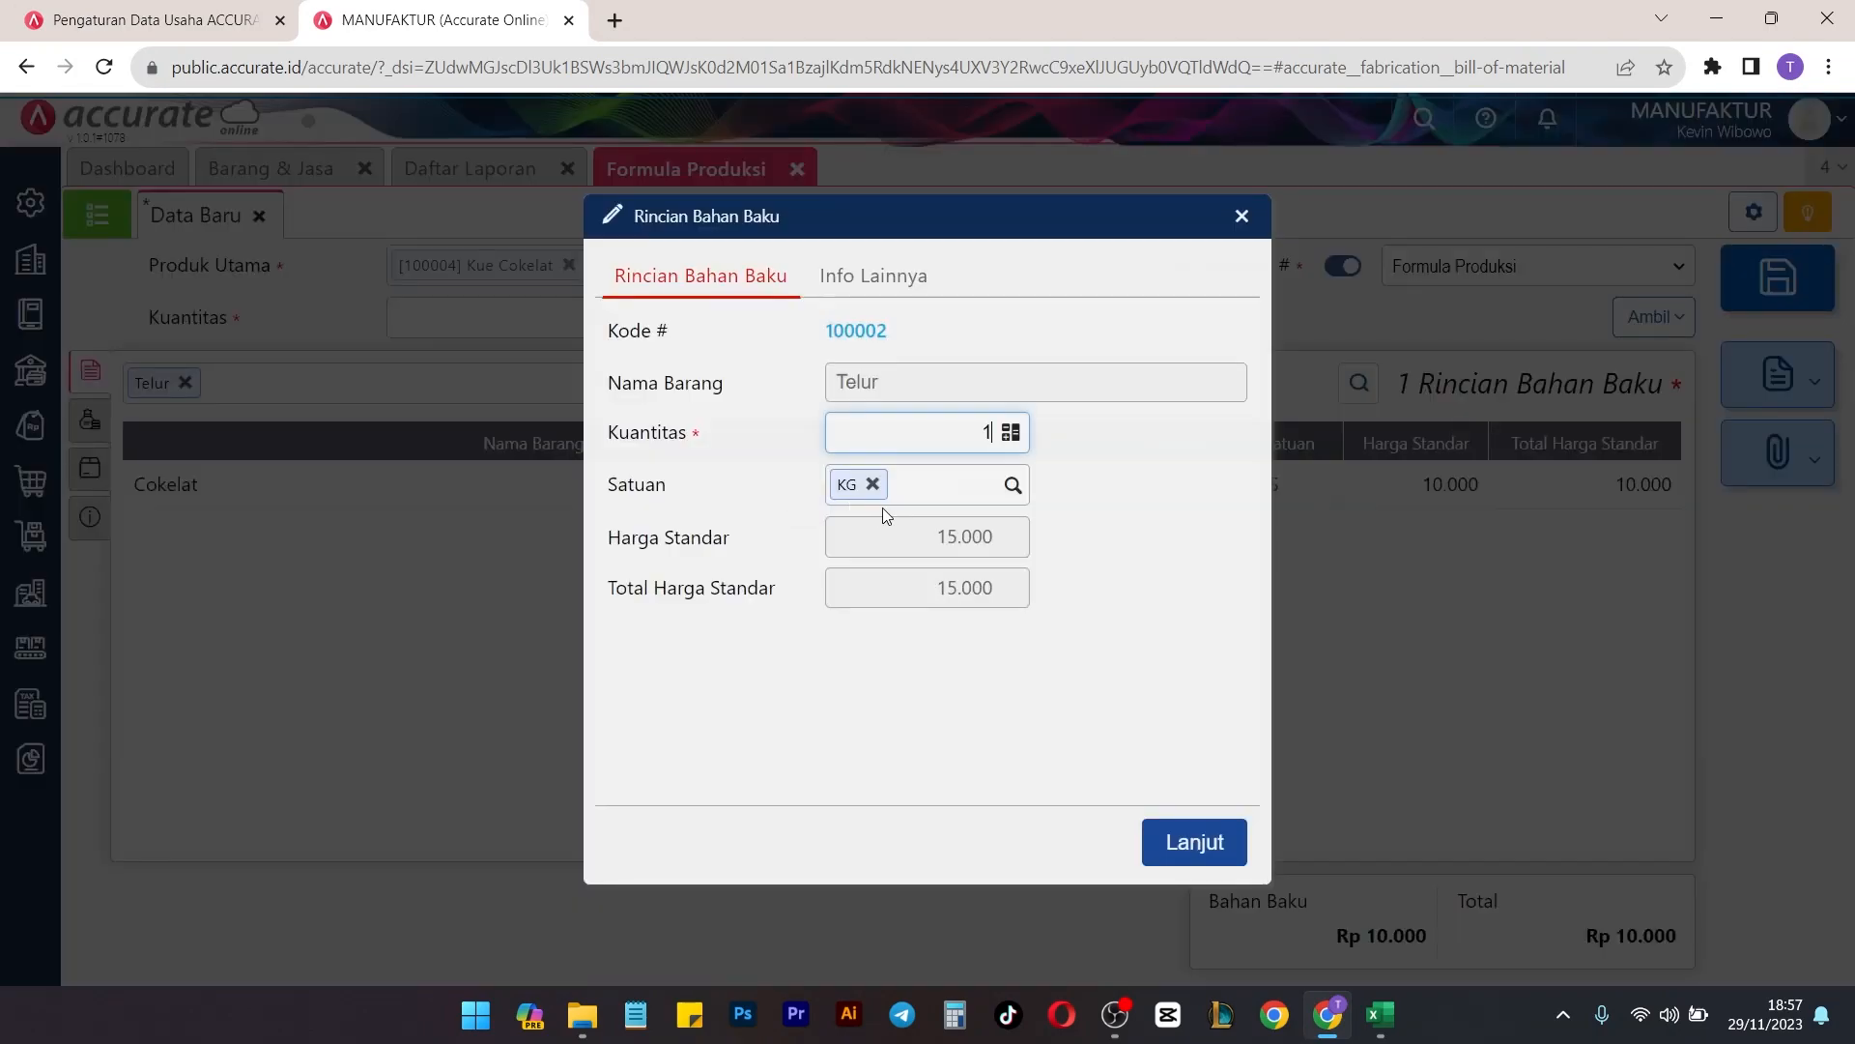
double_click(1000, 437)
type("0,5")
left_click(1208, 866)
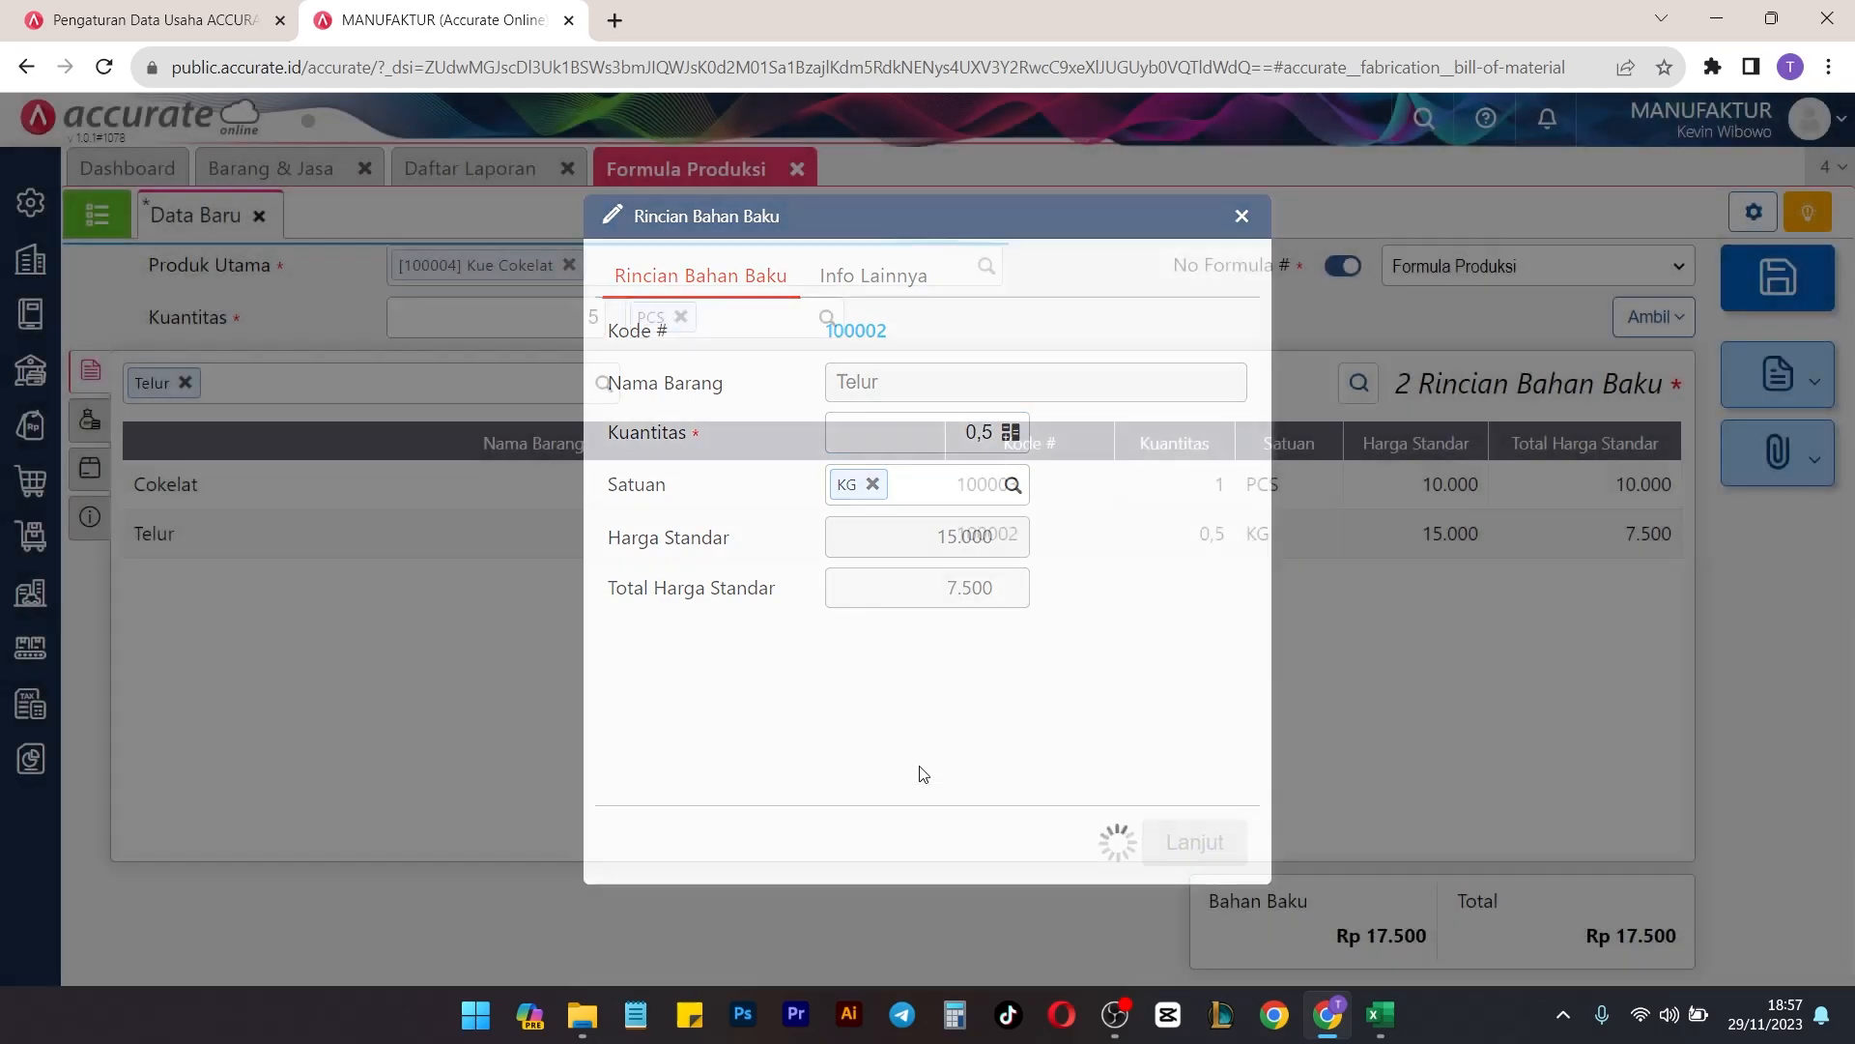
Add Tepung to the formula's raw materials with a quantity of 0,5 KG.
left_click(603, 382)
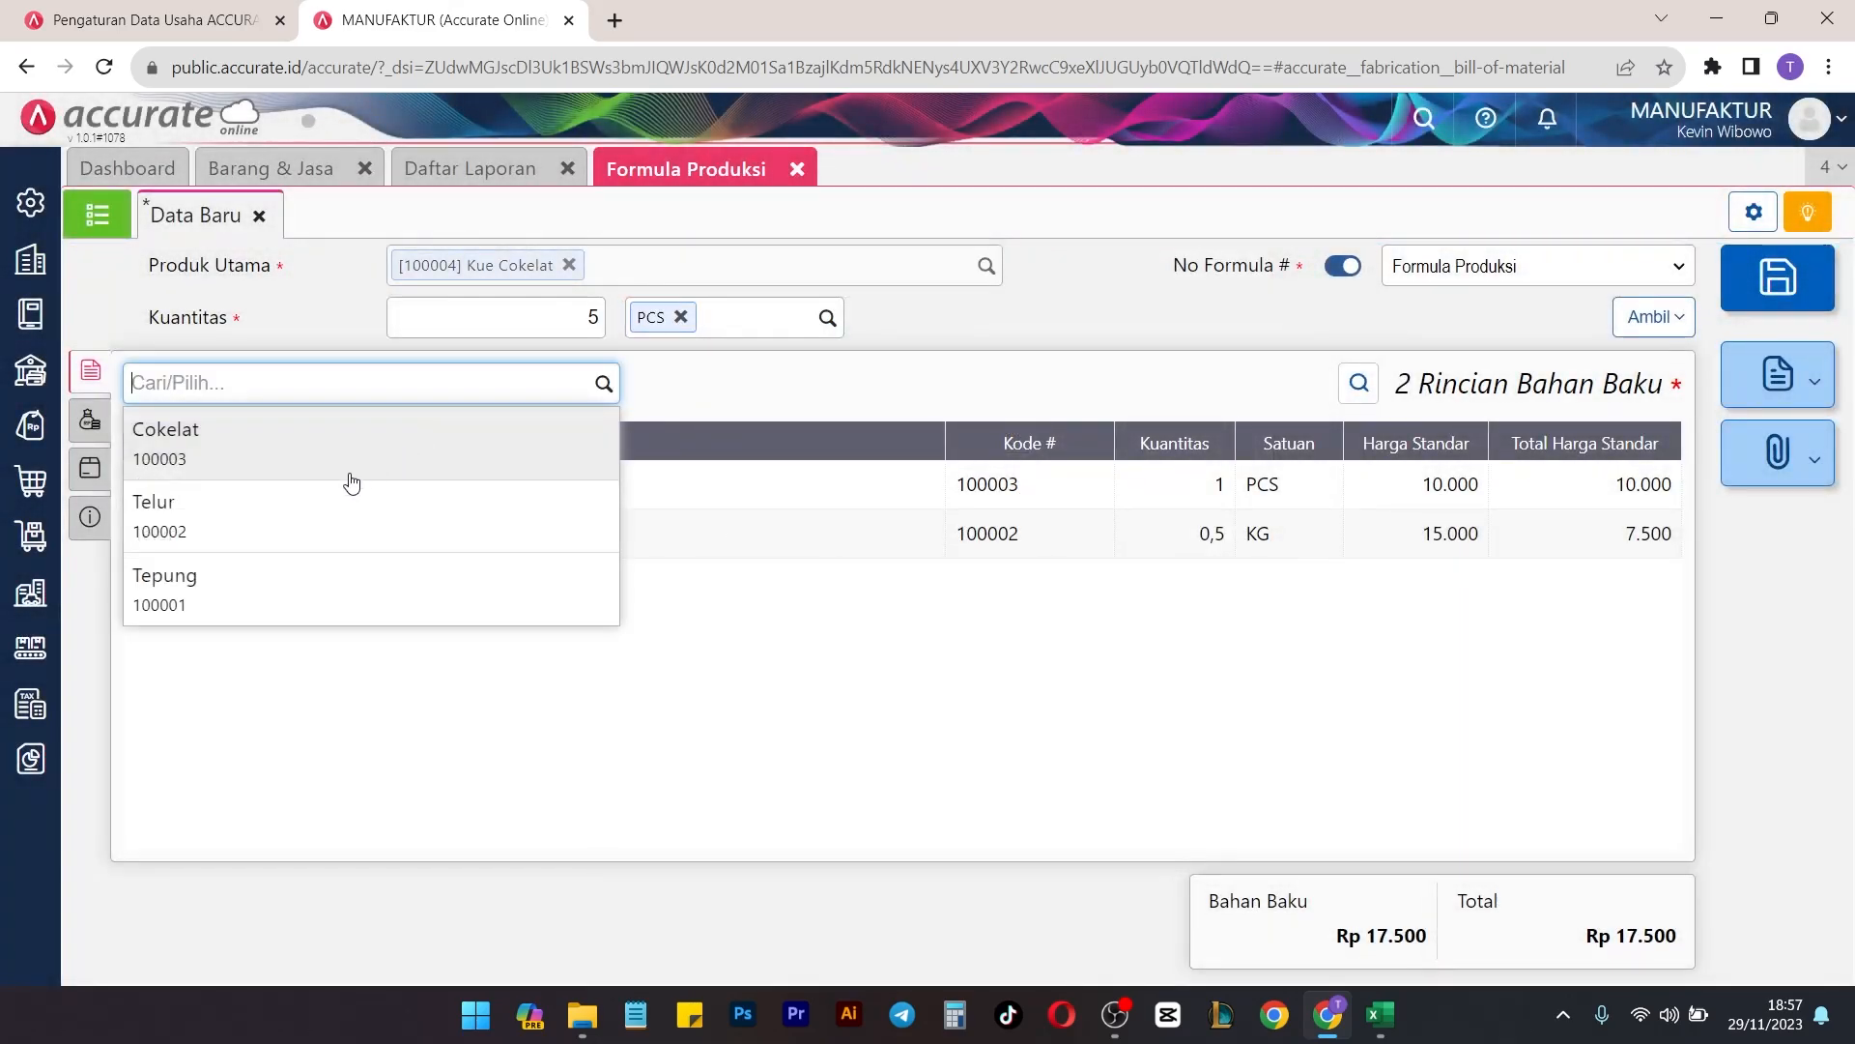
left_click(286, 576)
double_click(1012, 443)
type("0,5")
left_click(1150, 558)
left_click(1223, 823)
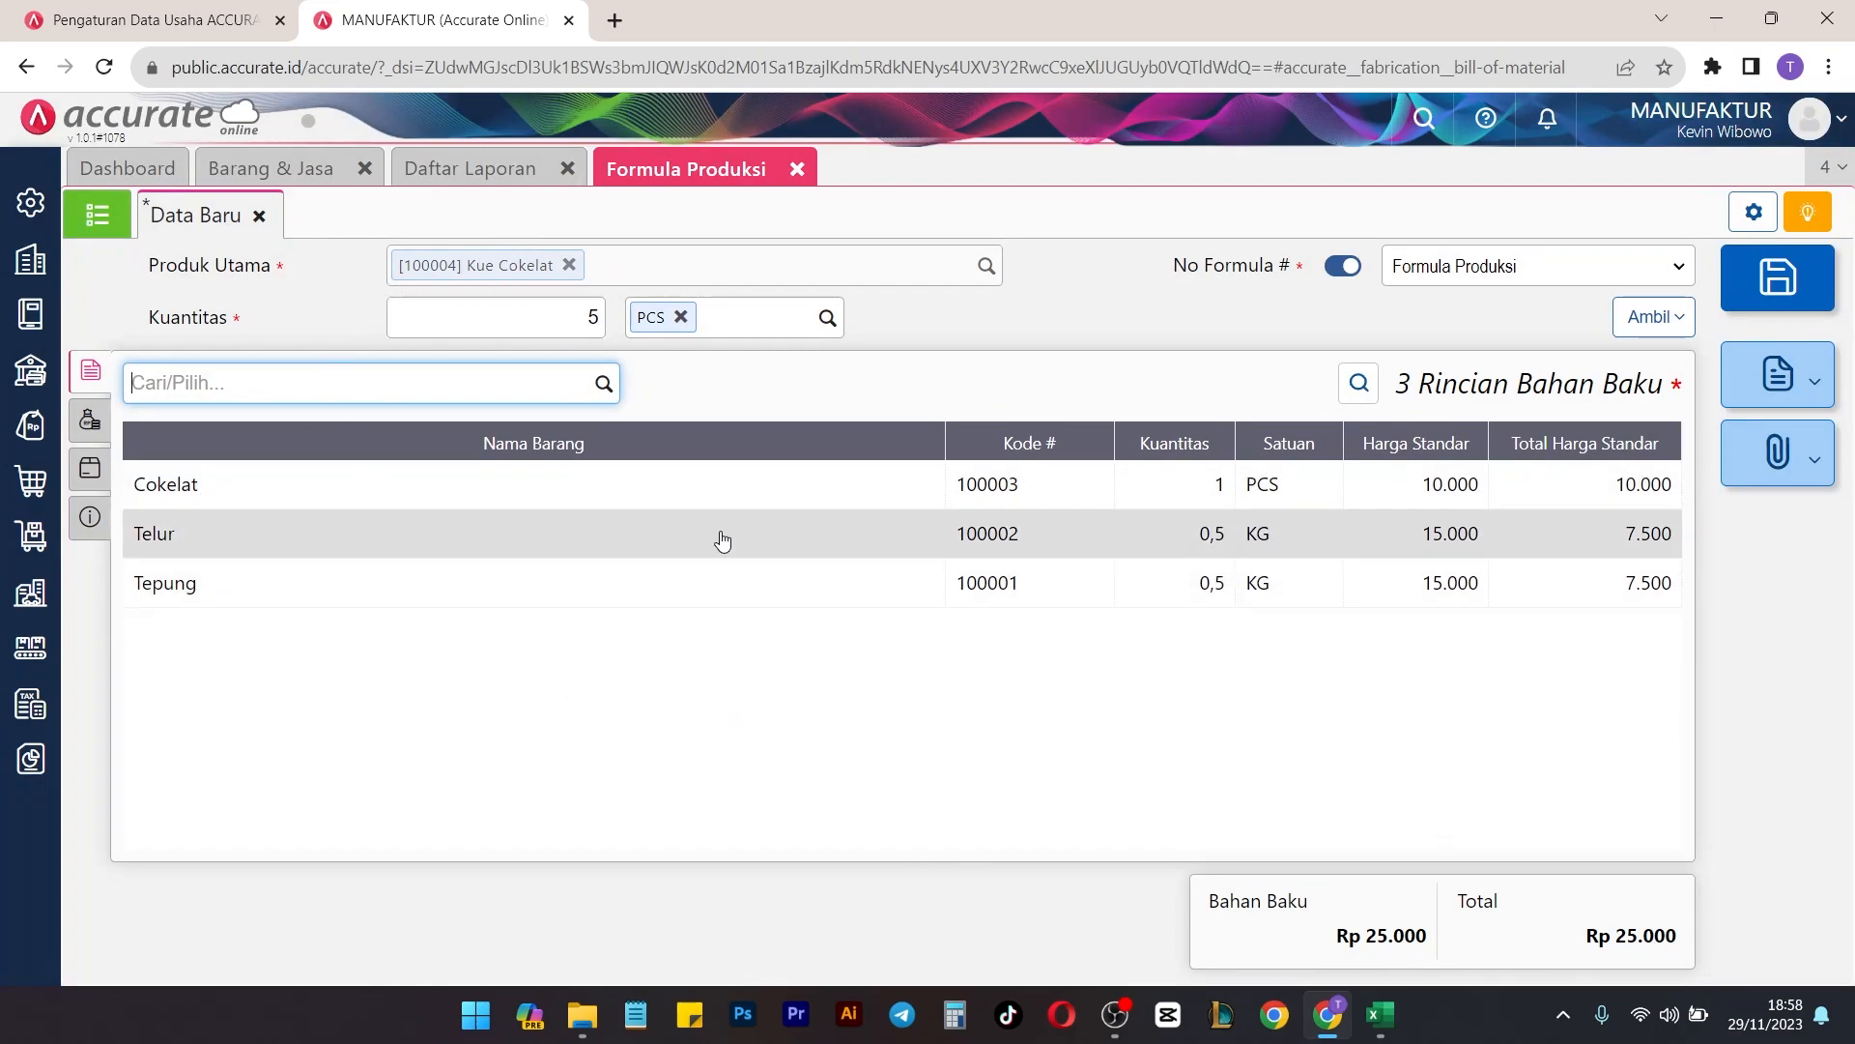
Review the formula's Rincian Biaya, Rincian Produk Lainnya and Info lainnya sections, then save the formula and check it in the Formula Produksi list.
left_click_drag(1341, 928, 1430, 953)
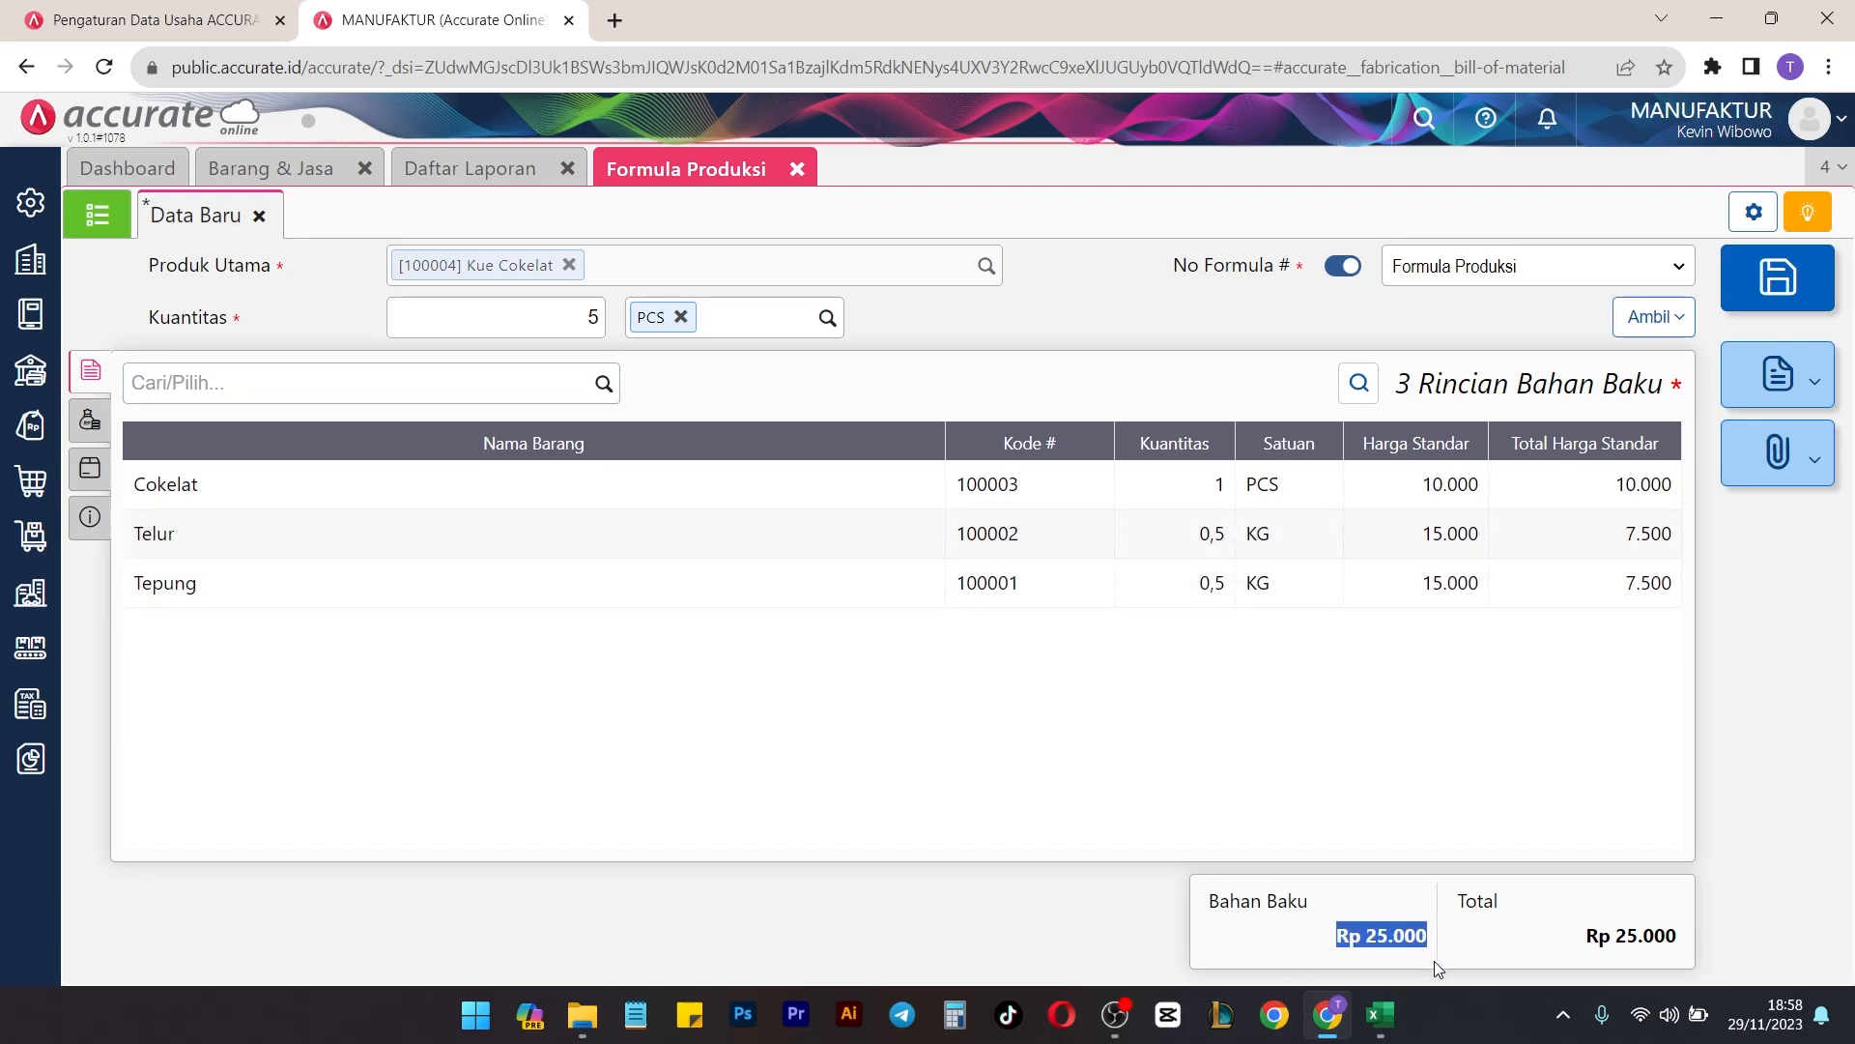
left_click(87, 442)
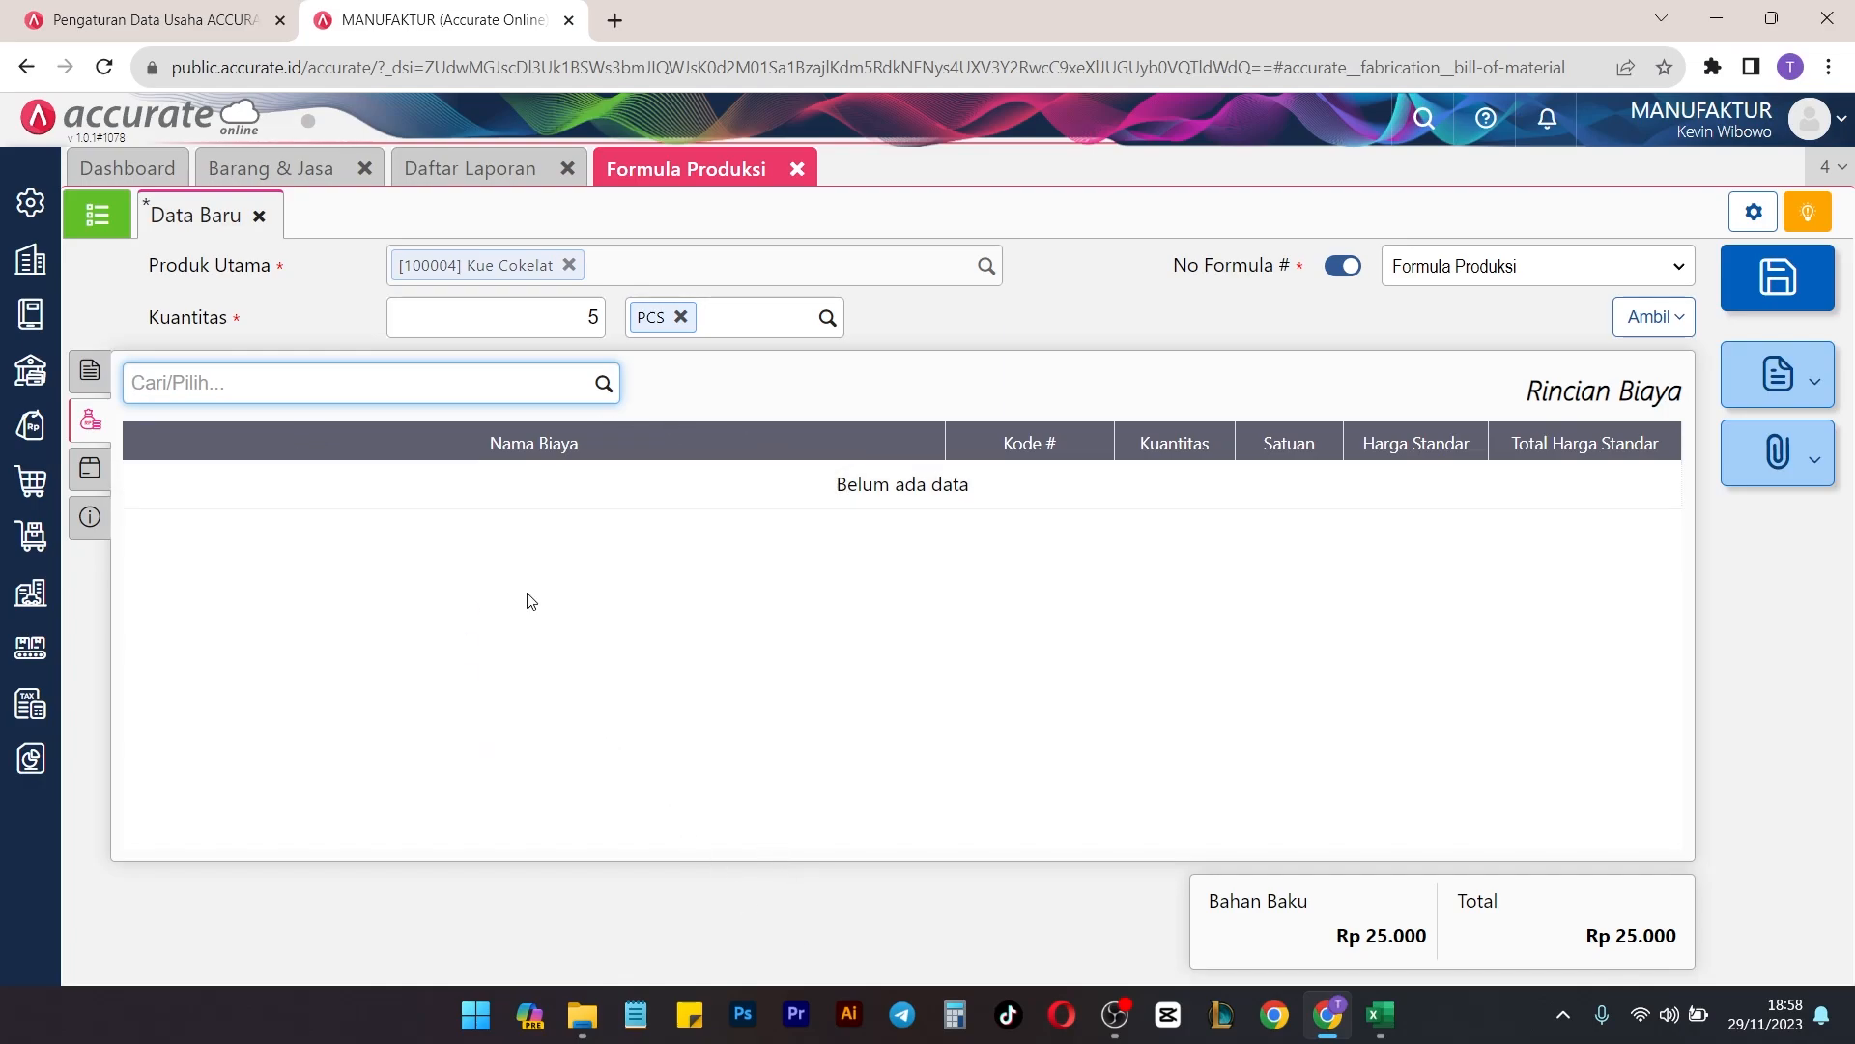
left_click(104, 463)
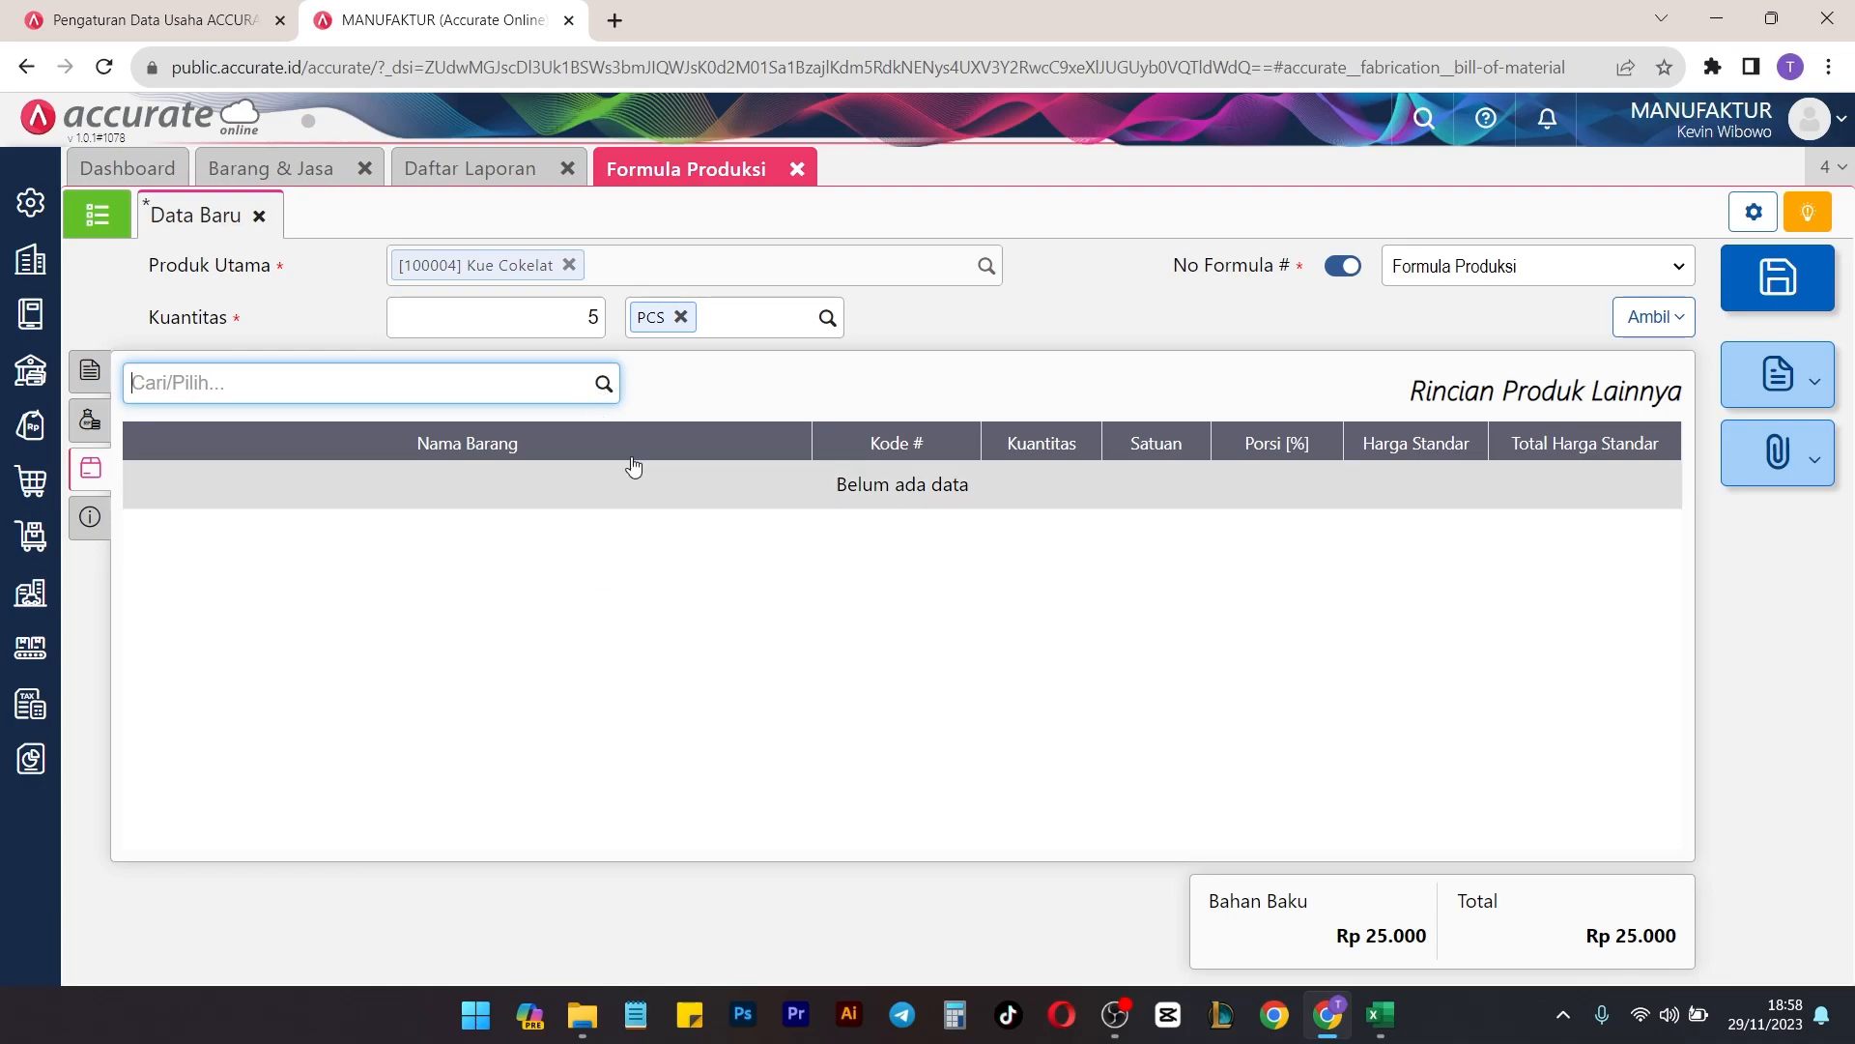
left_click(107, 529)
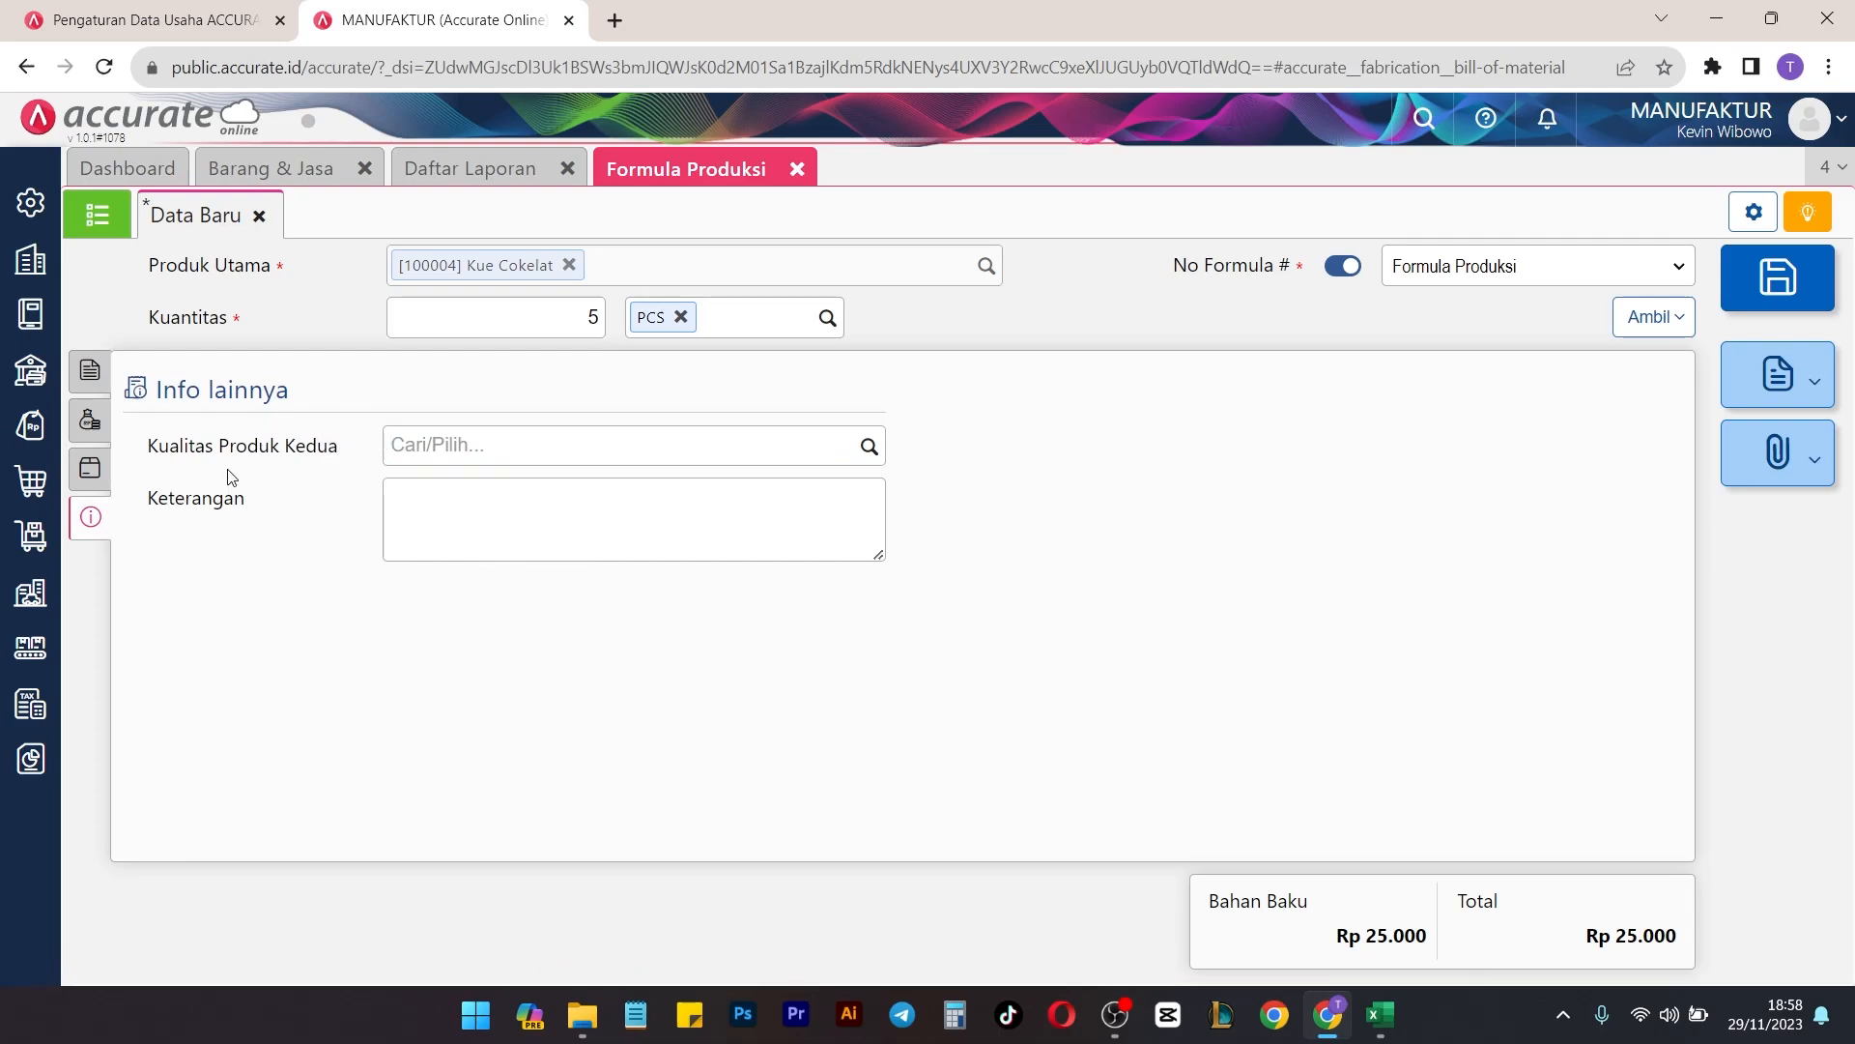
left_click(87, 372)
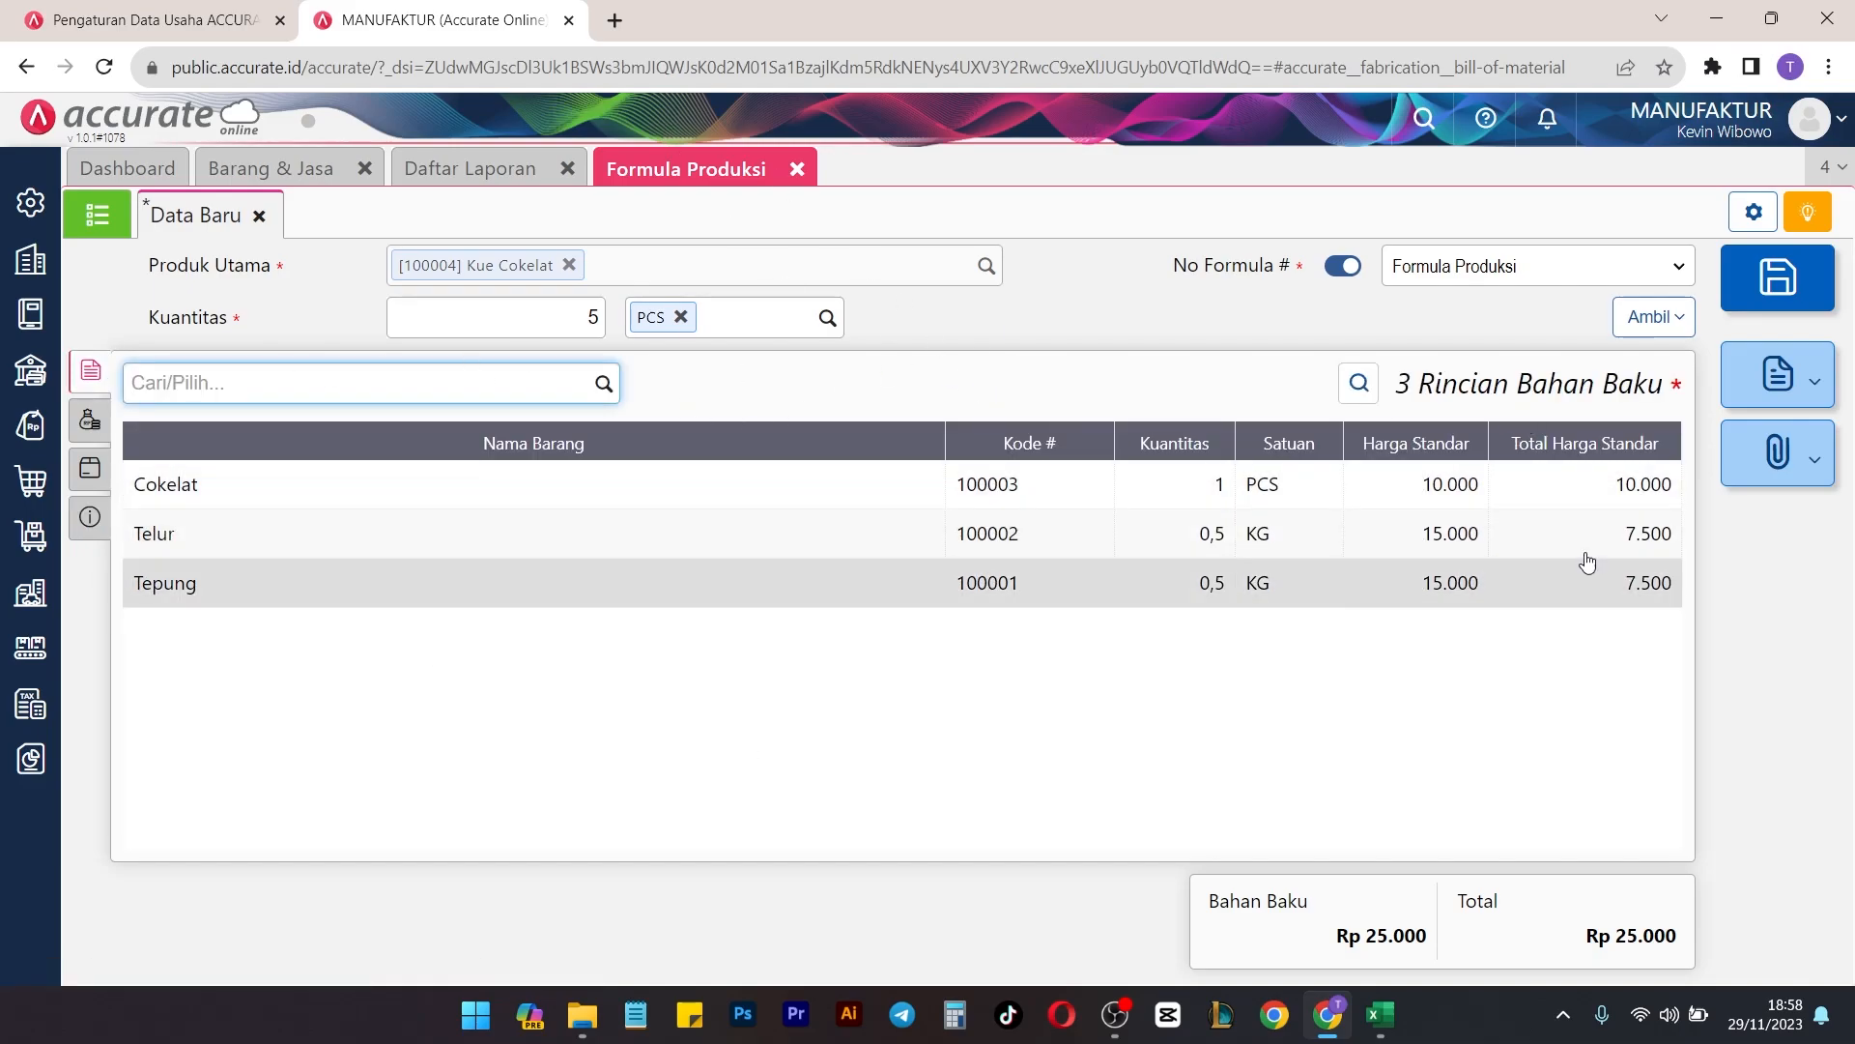
left_click(1813, 296)
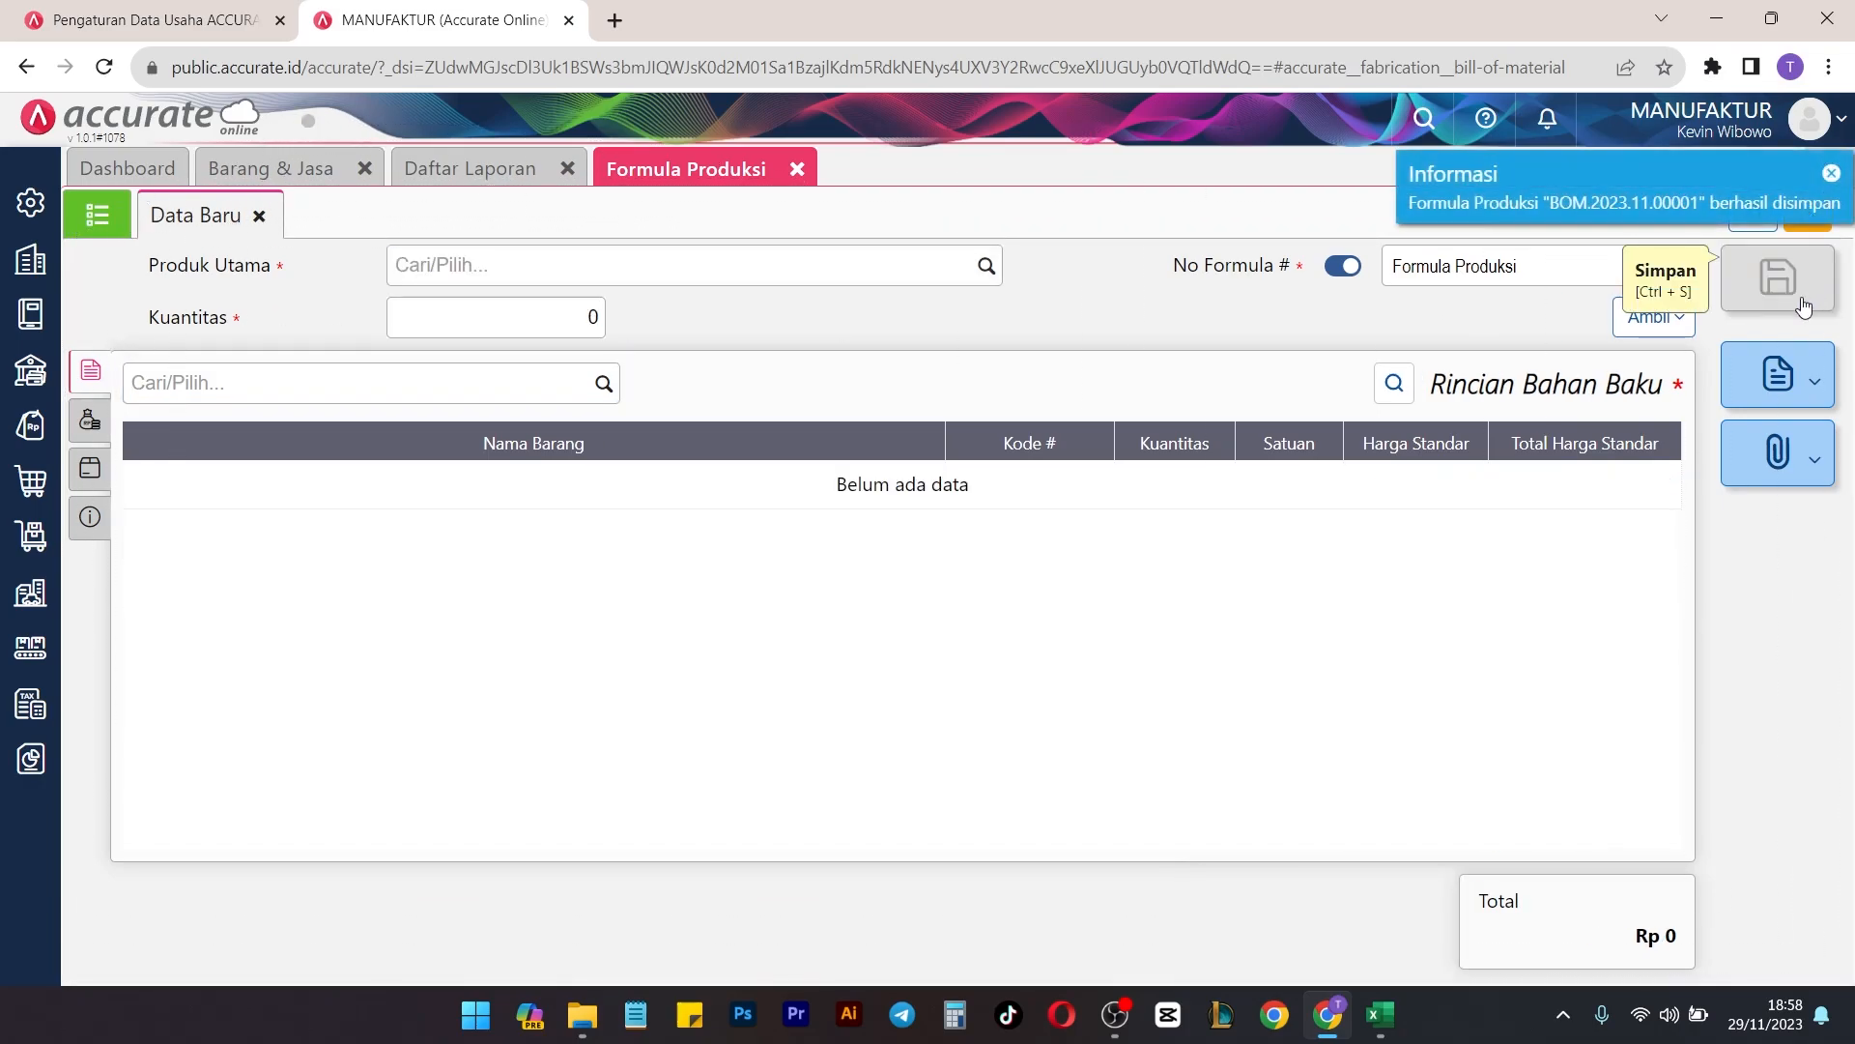
left_click(85, 200)
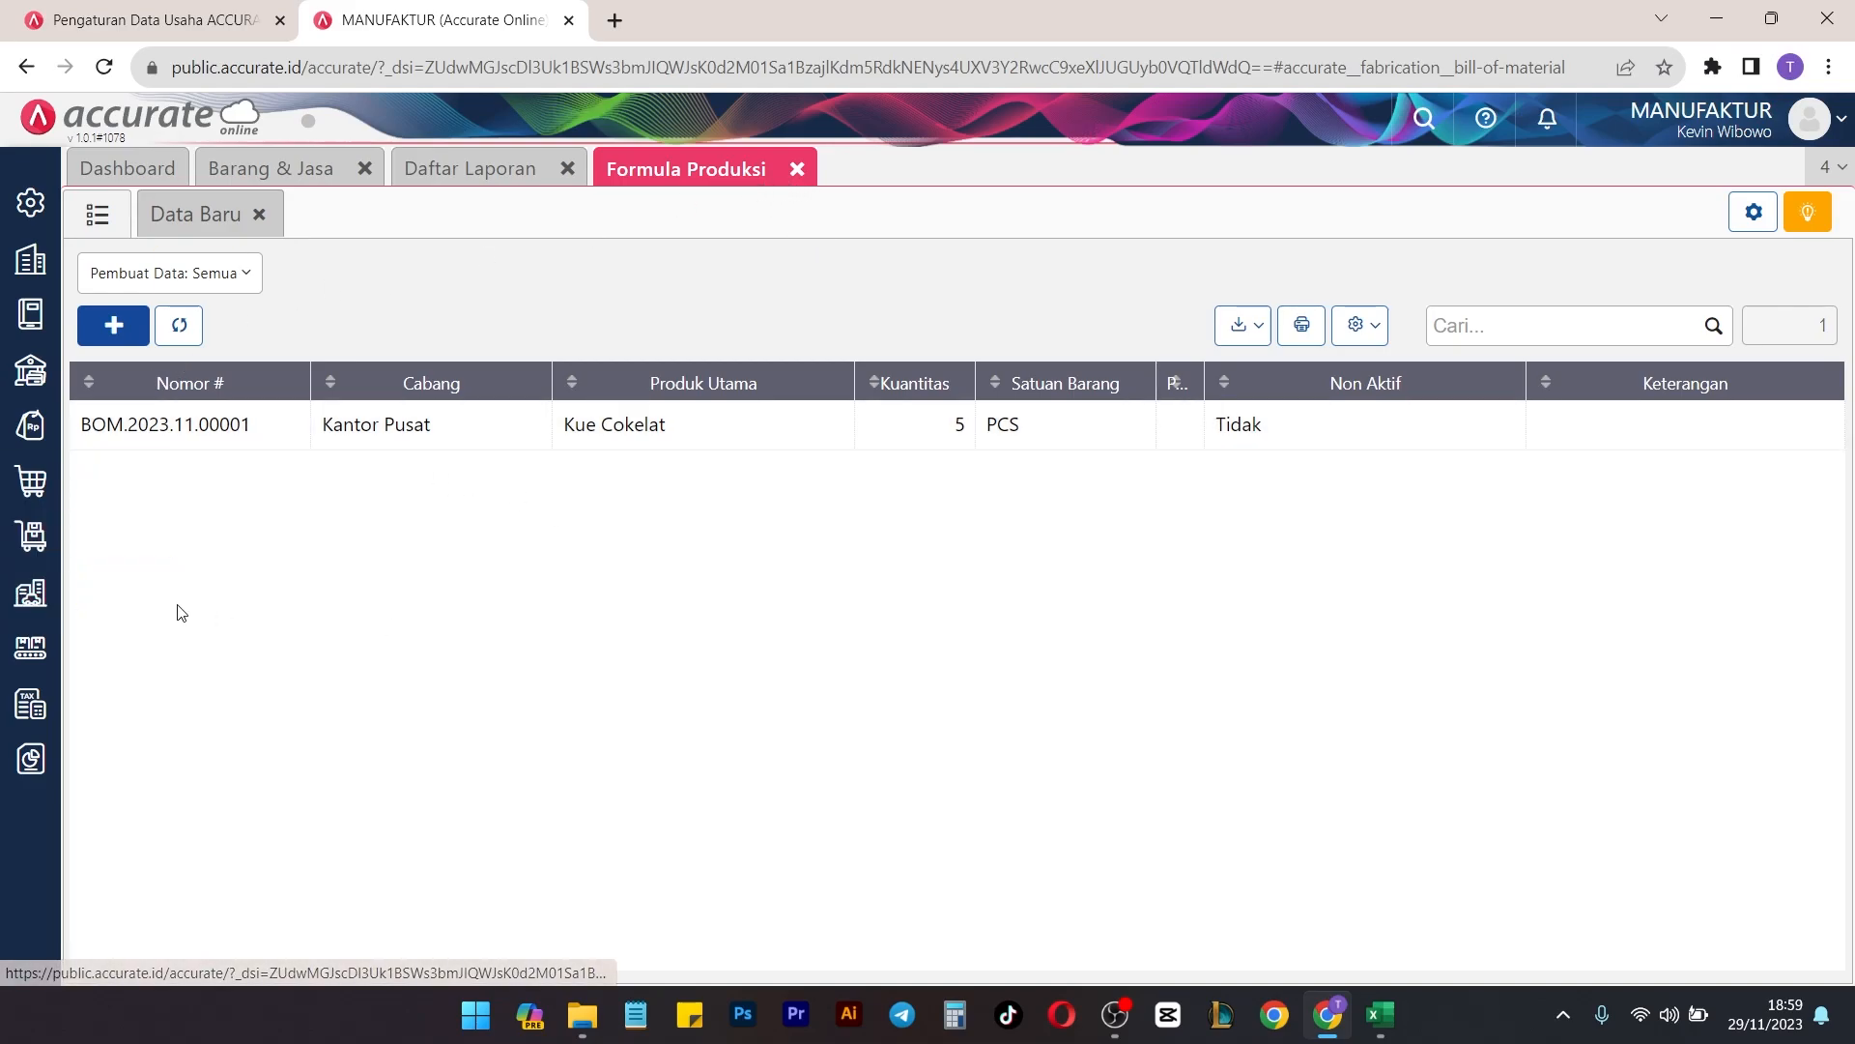
Start a new Rencana Produksi from the Manufaktur module and name it "Kue Cokelat 10 PCS".
left_click(42, 648)
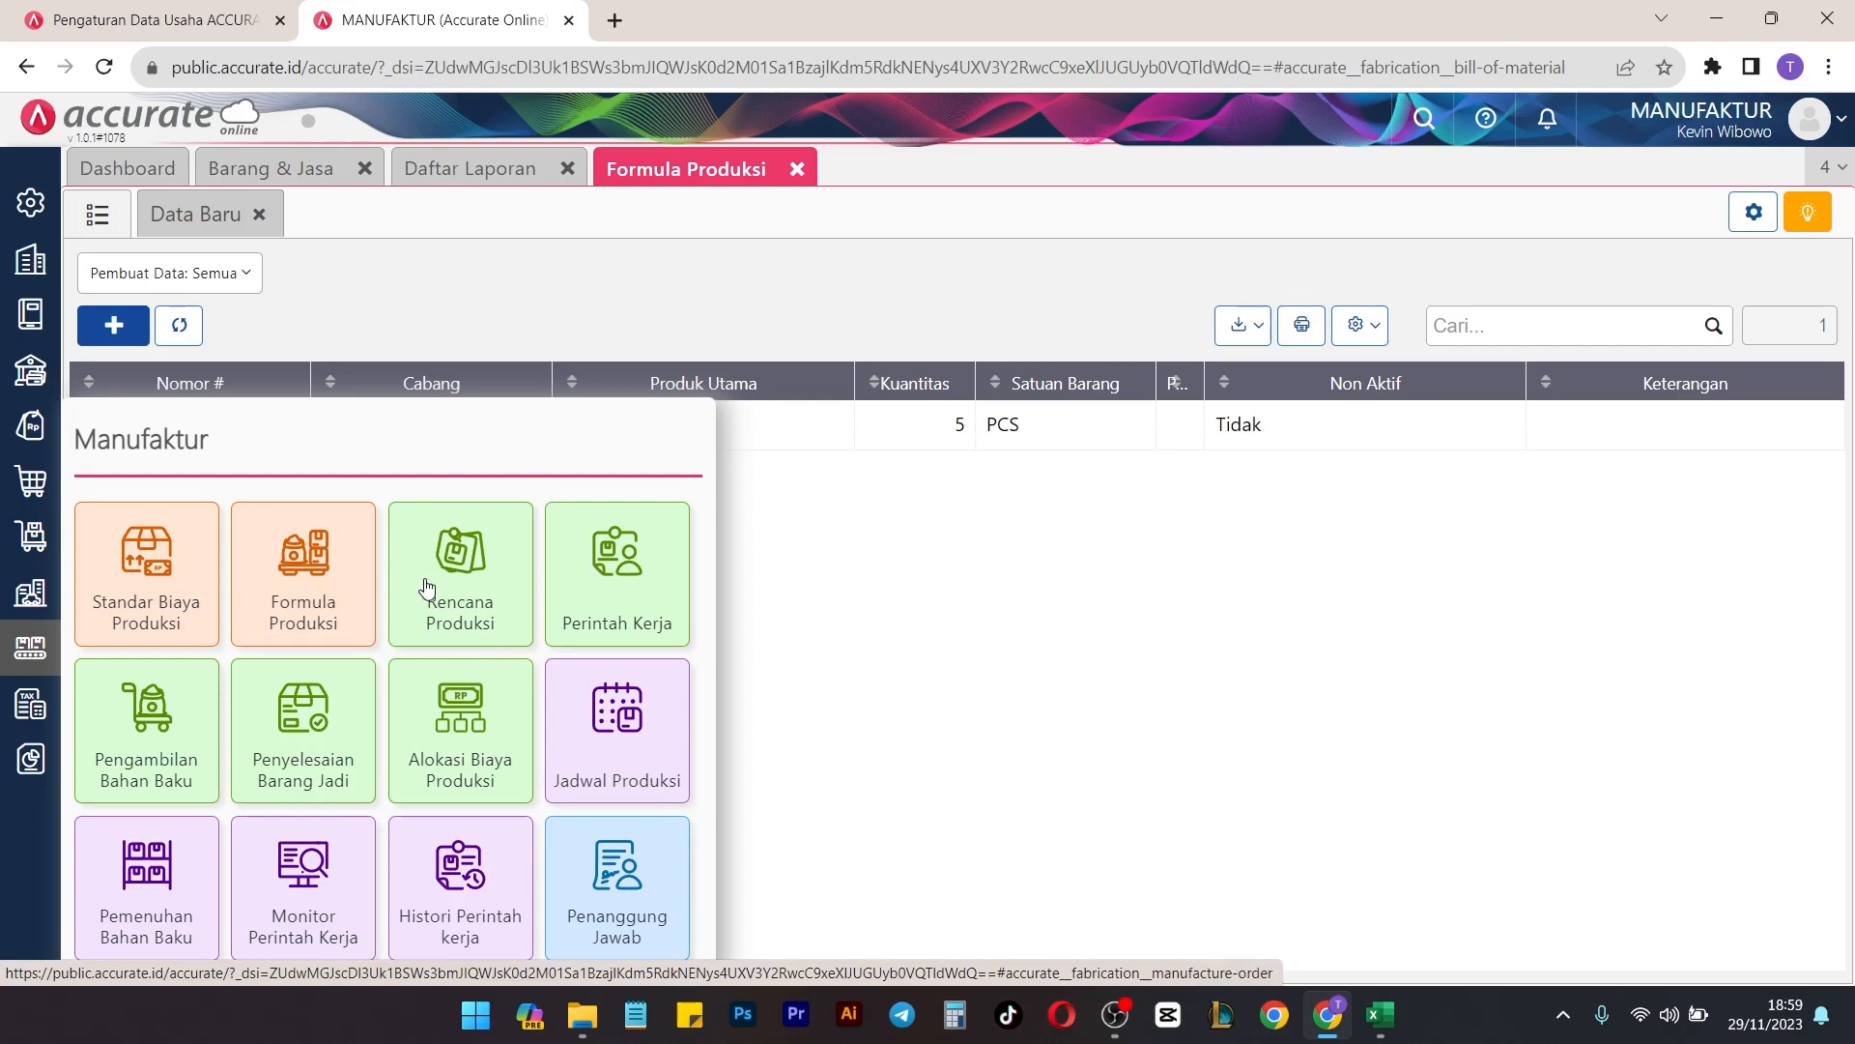
left_click(480, 592)
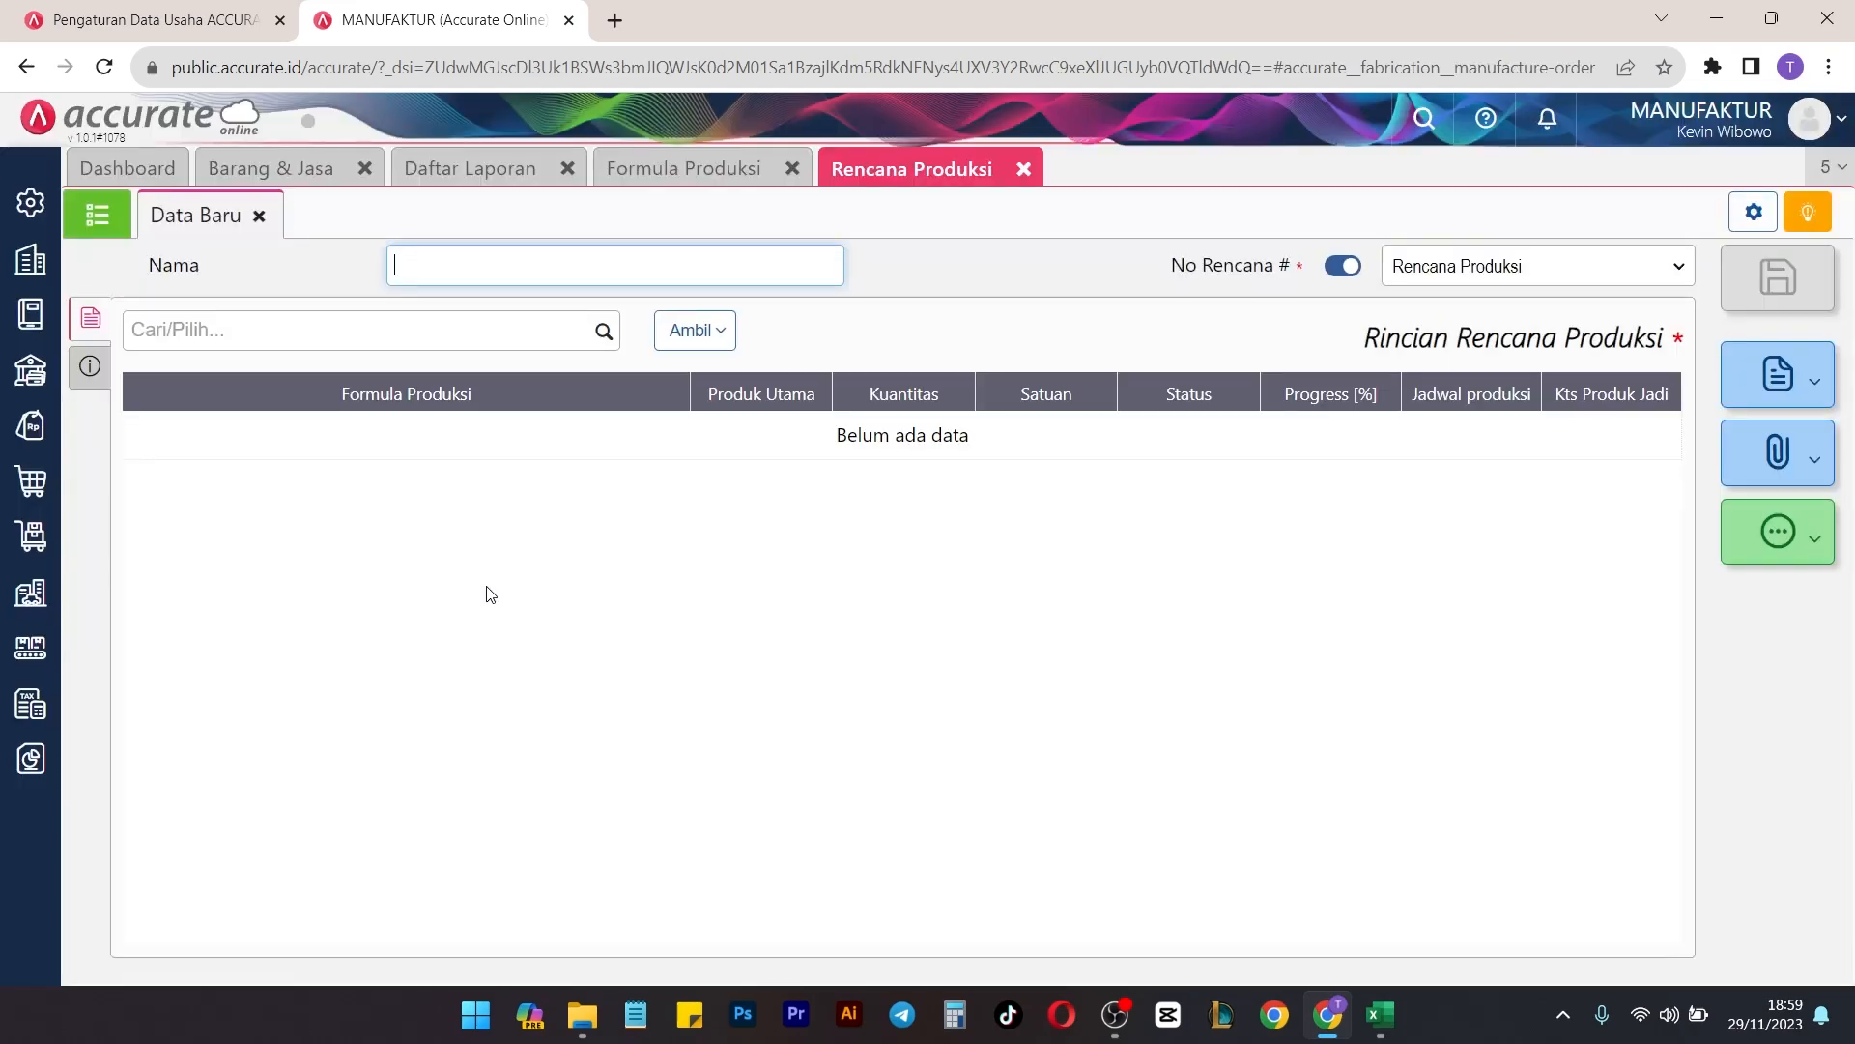
left_click(573, 248)
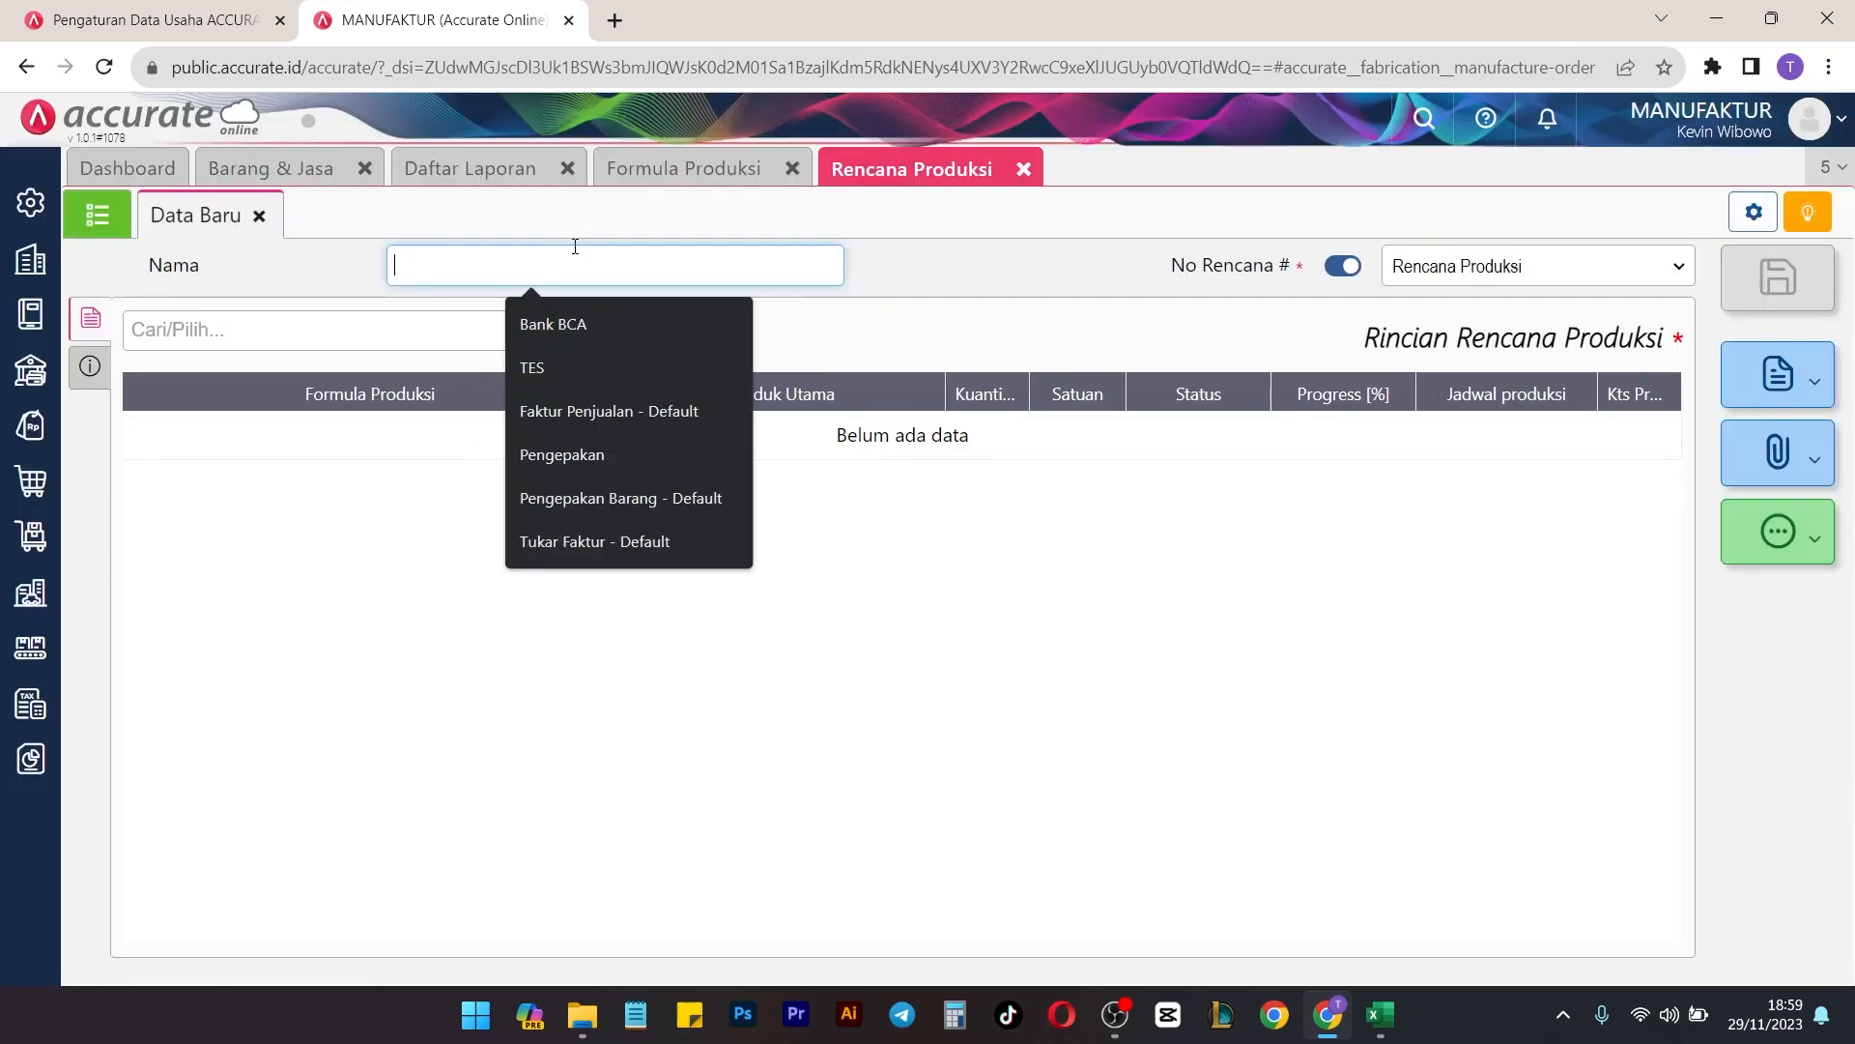
type("Kue Cokelat 10 PCS")
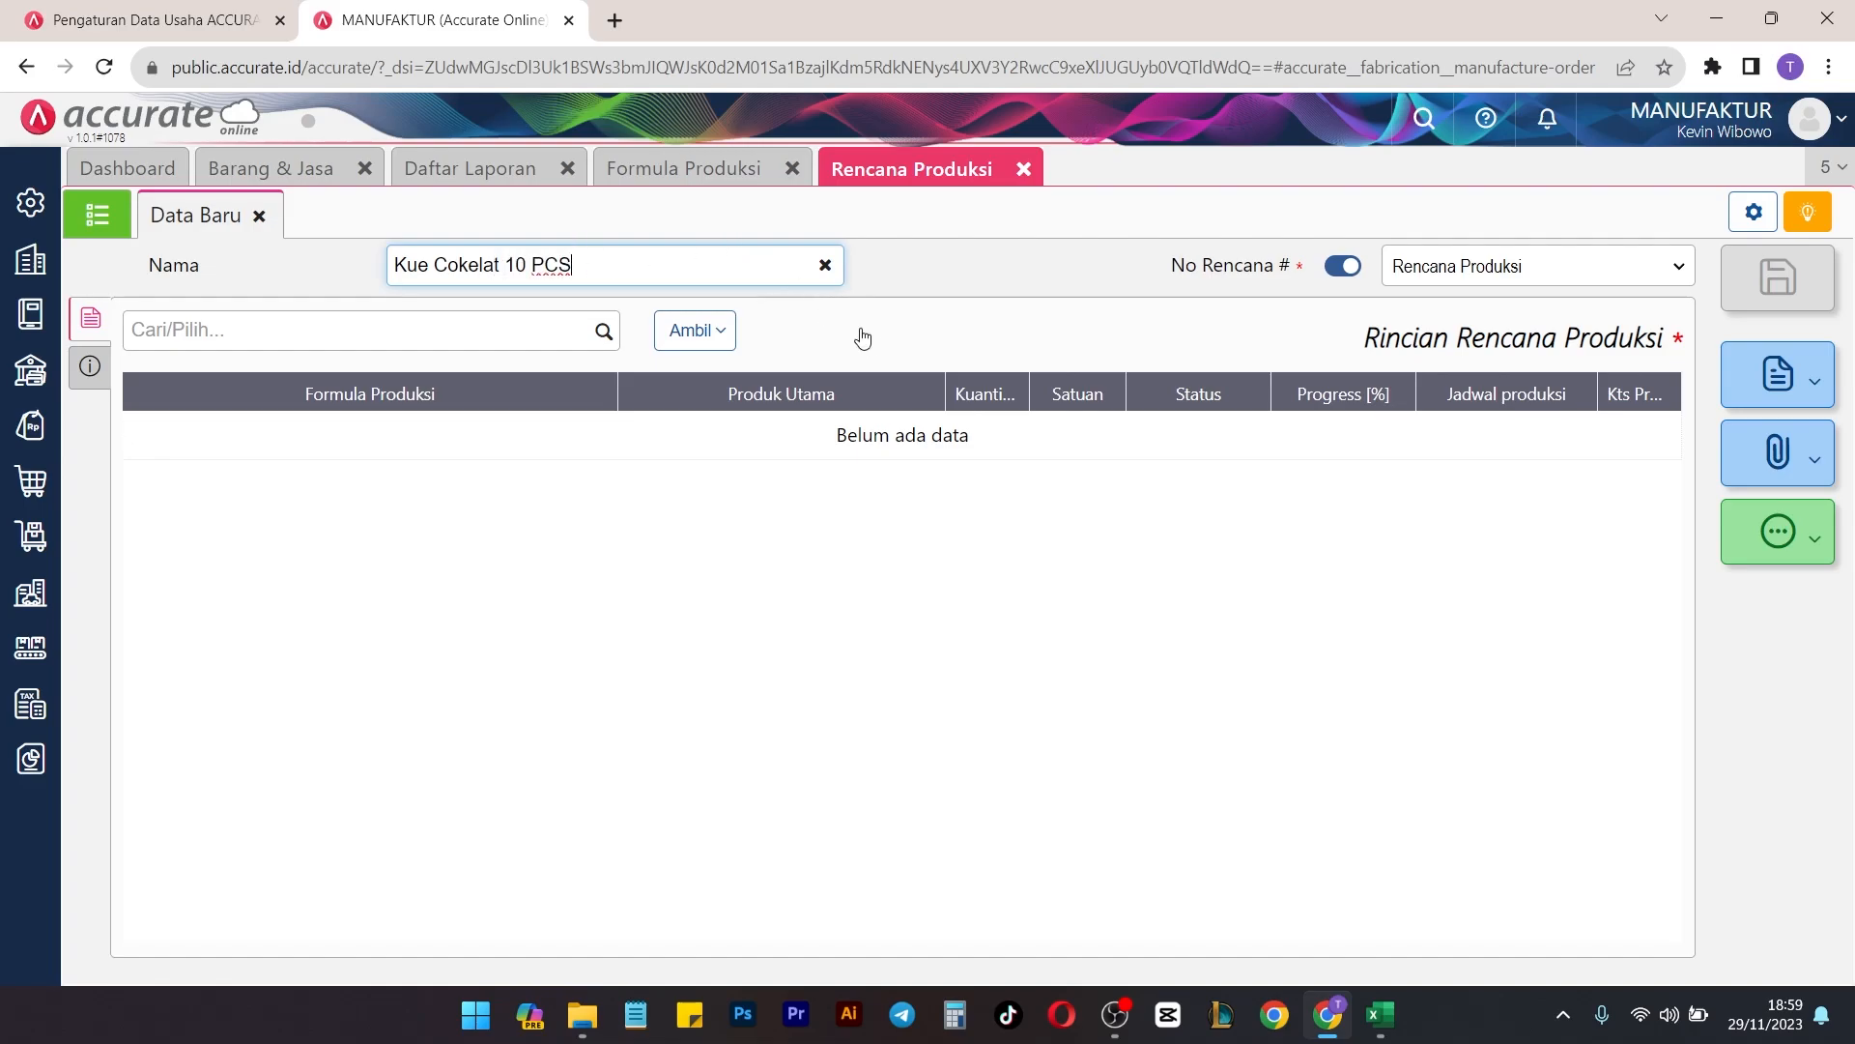
Add the Kue Cokelat production formula to the plan with a quantity of 10 PCS.
left_click(725, 337)
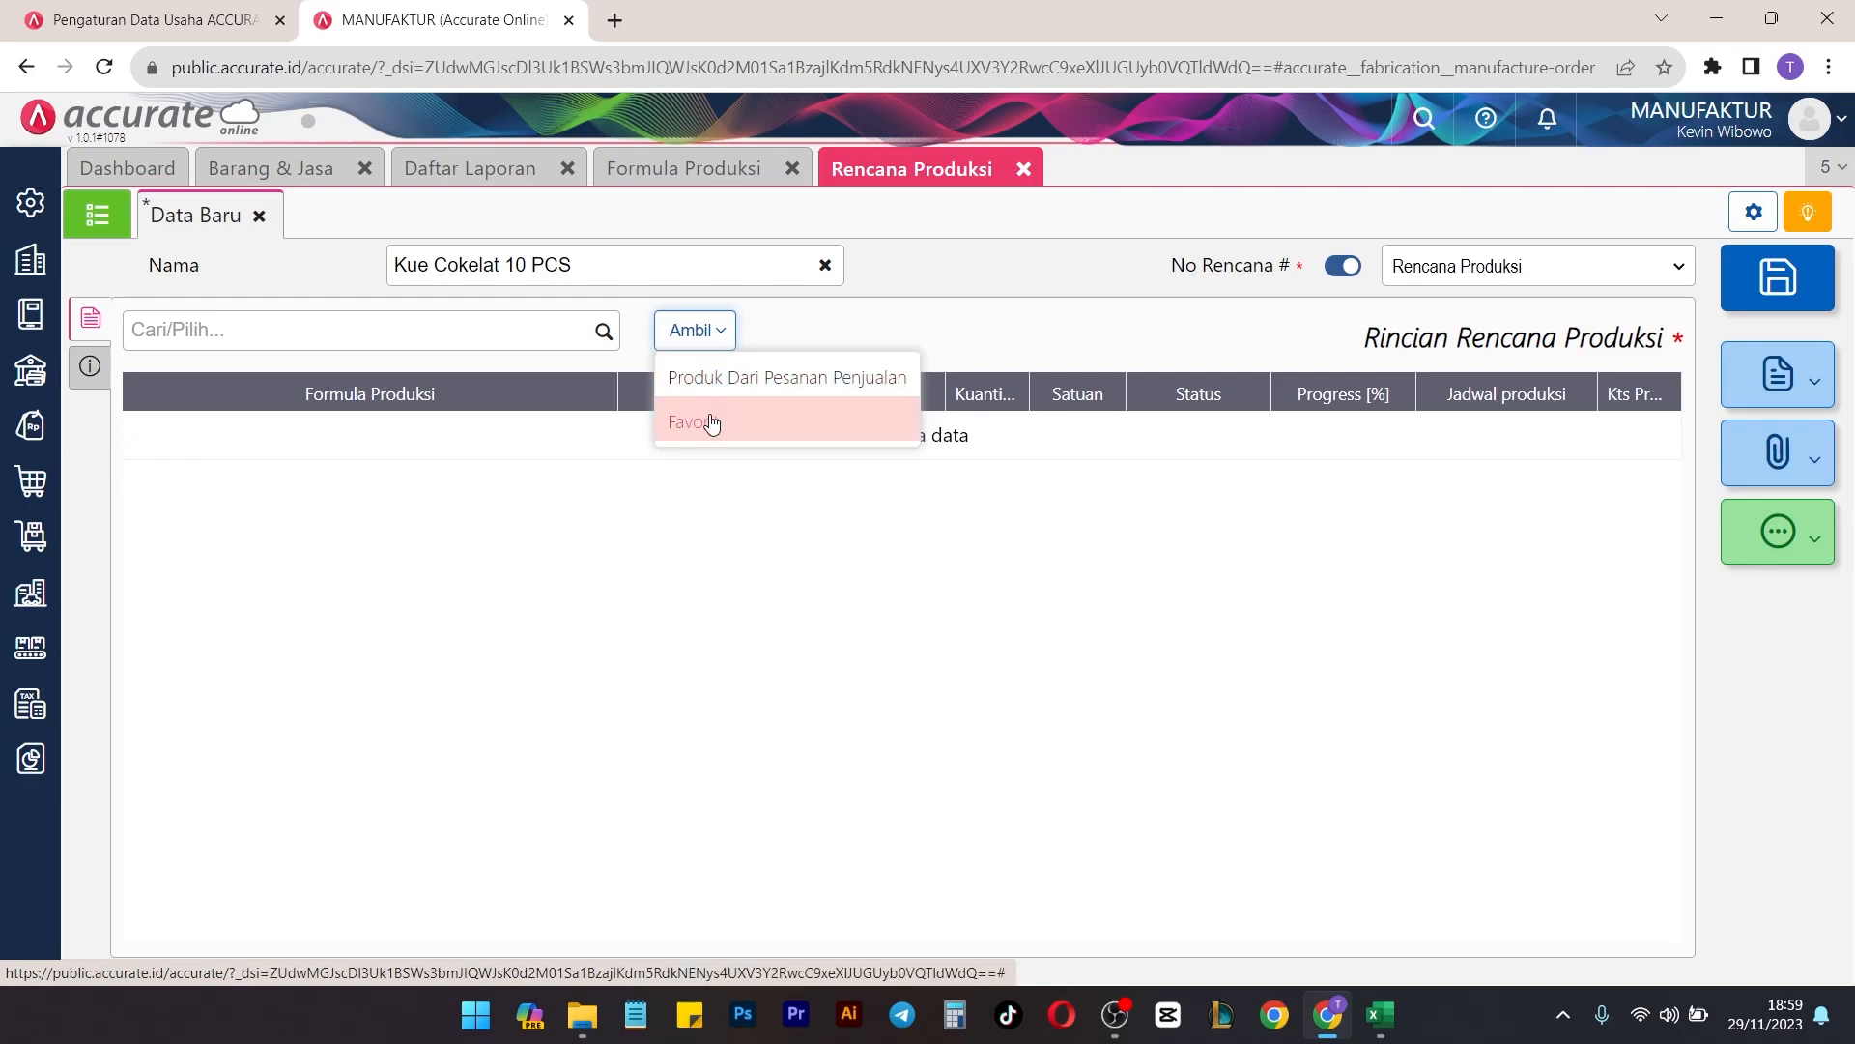
left_click(603, 331)
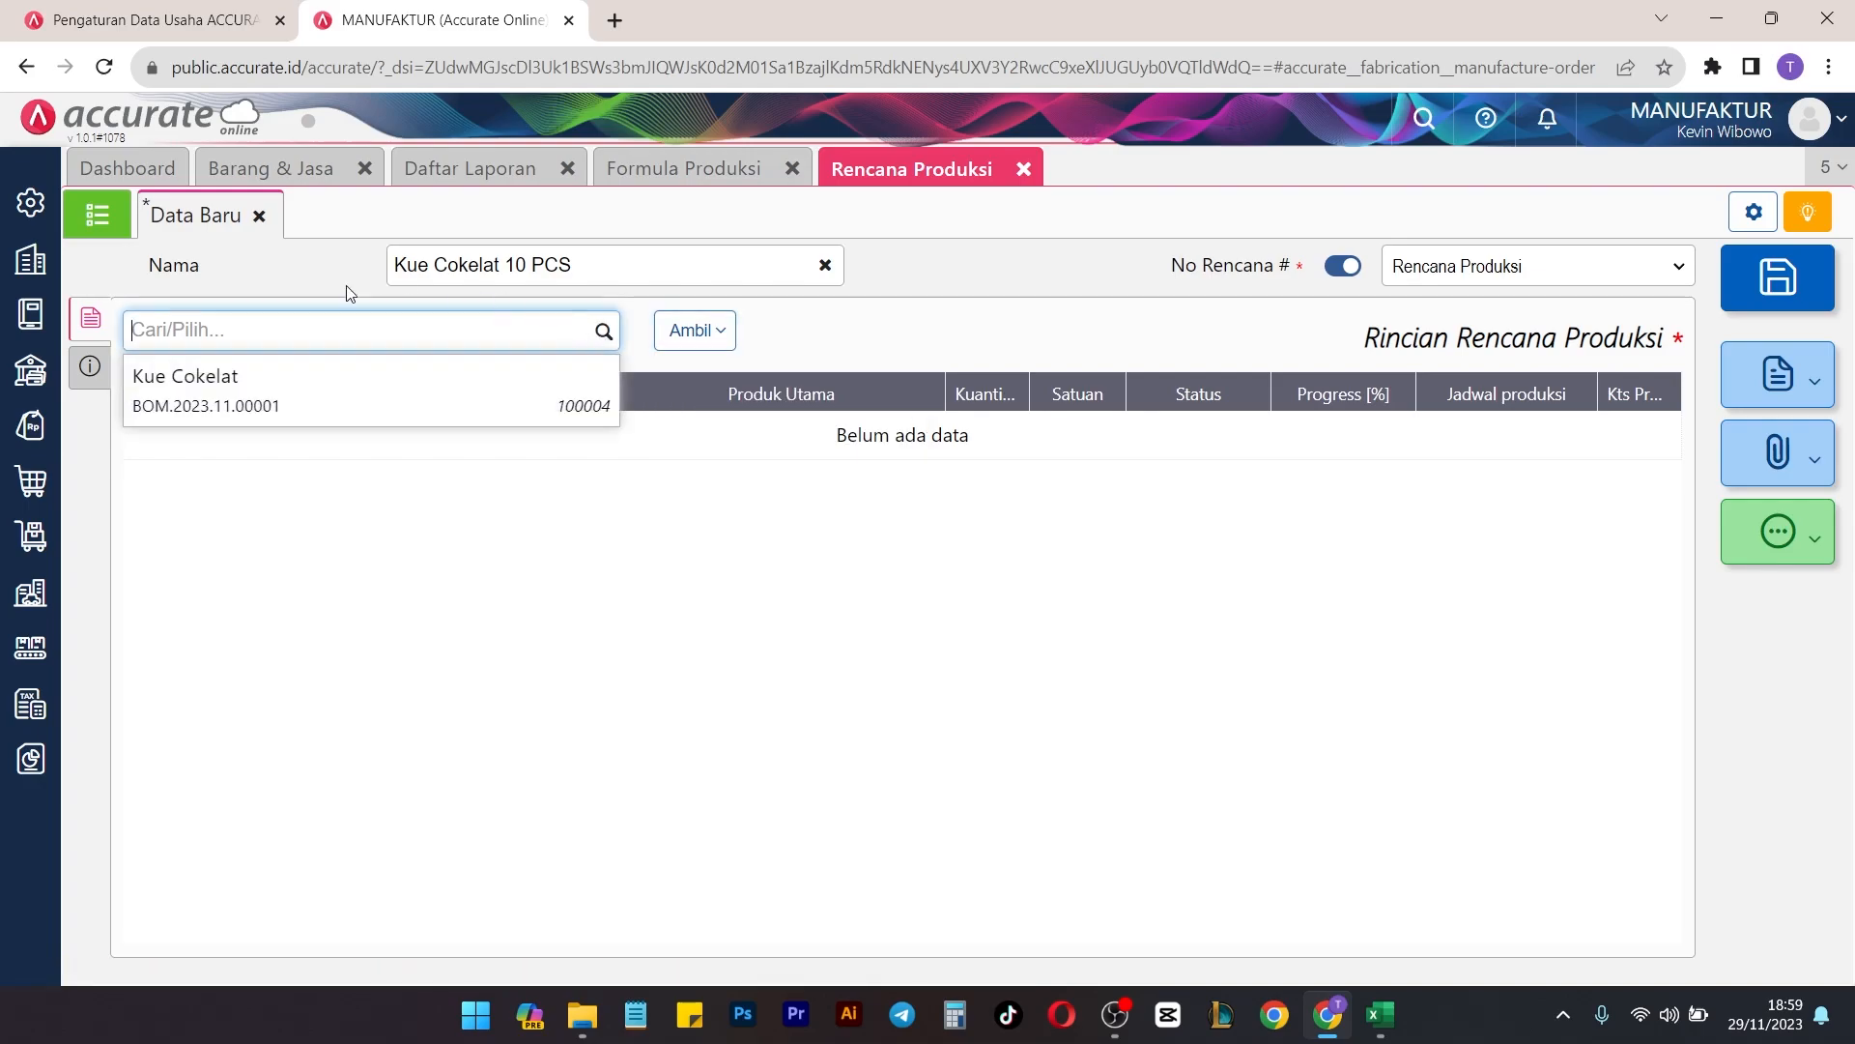
left_click(255, 396)
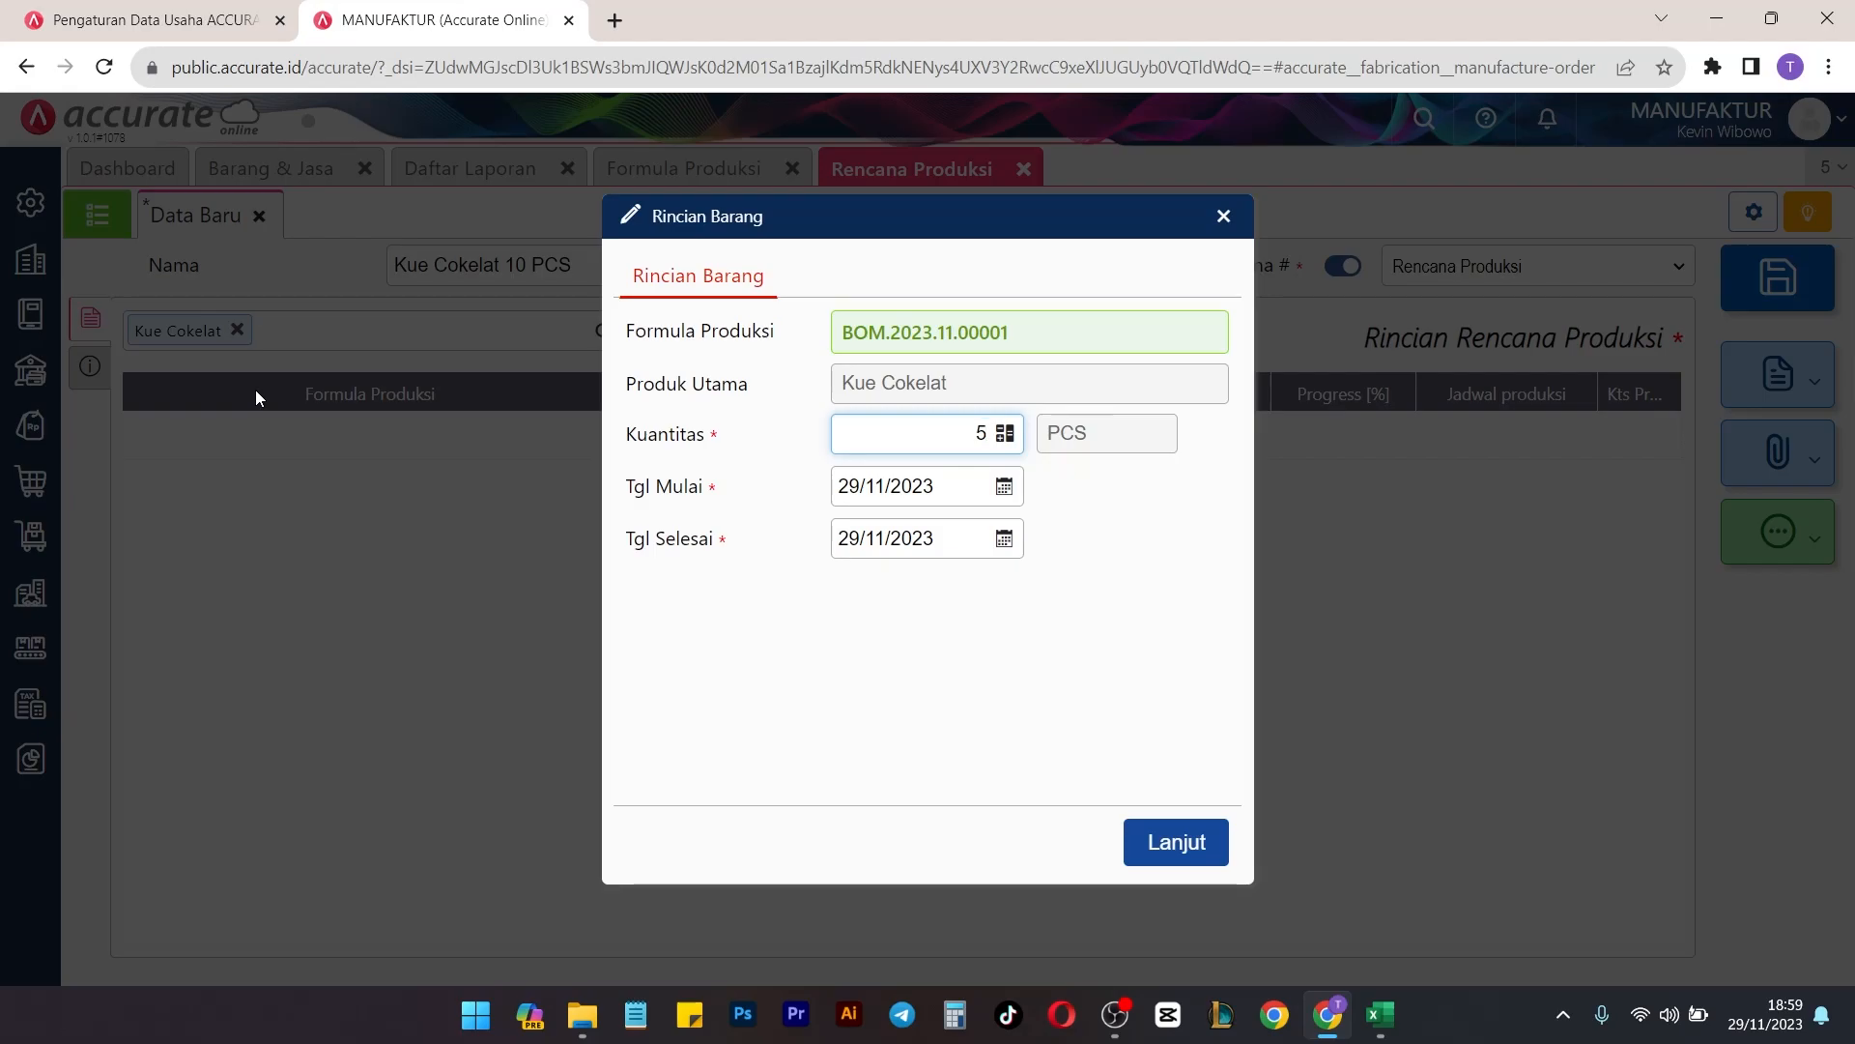
double_click(991, 433)
type("10")
left_click(1128, 589)
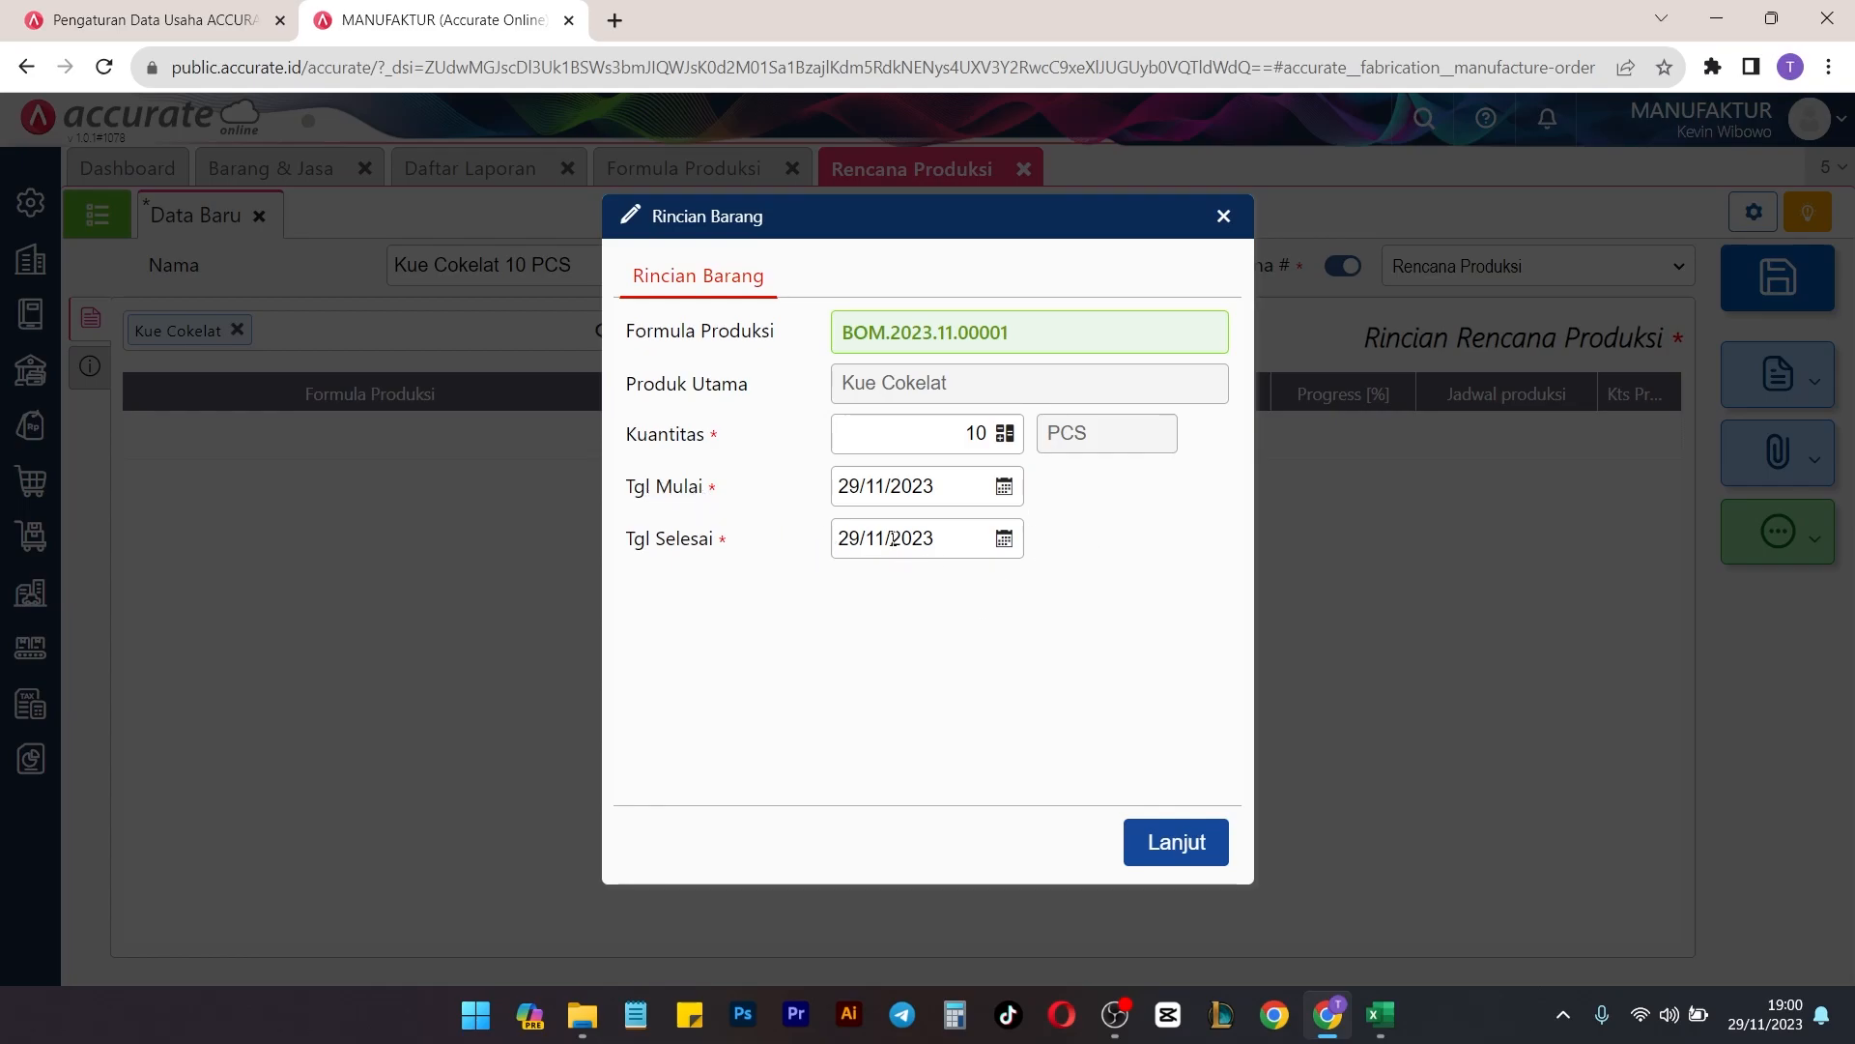
left_click(1181, 844)
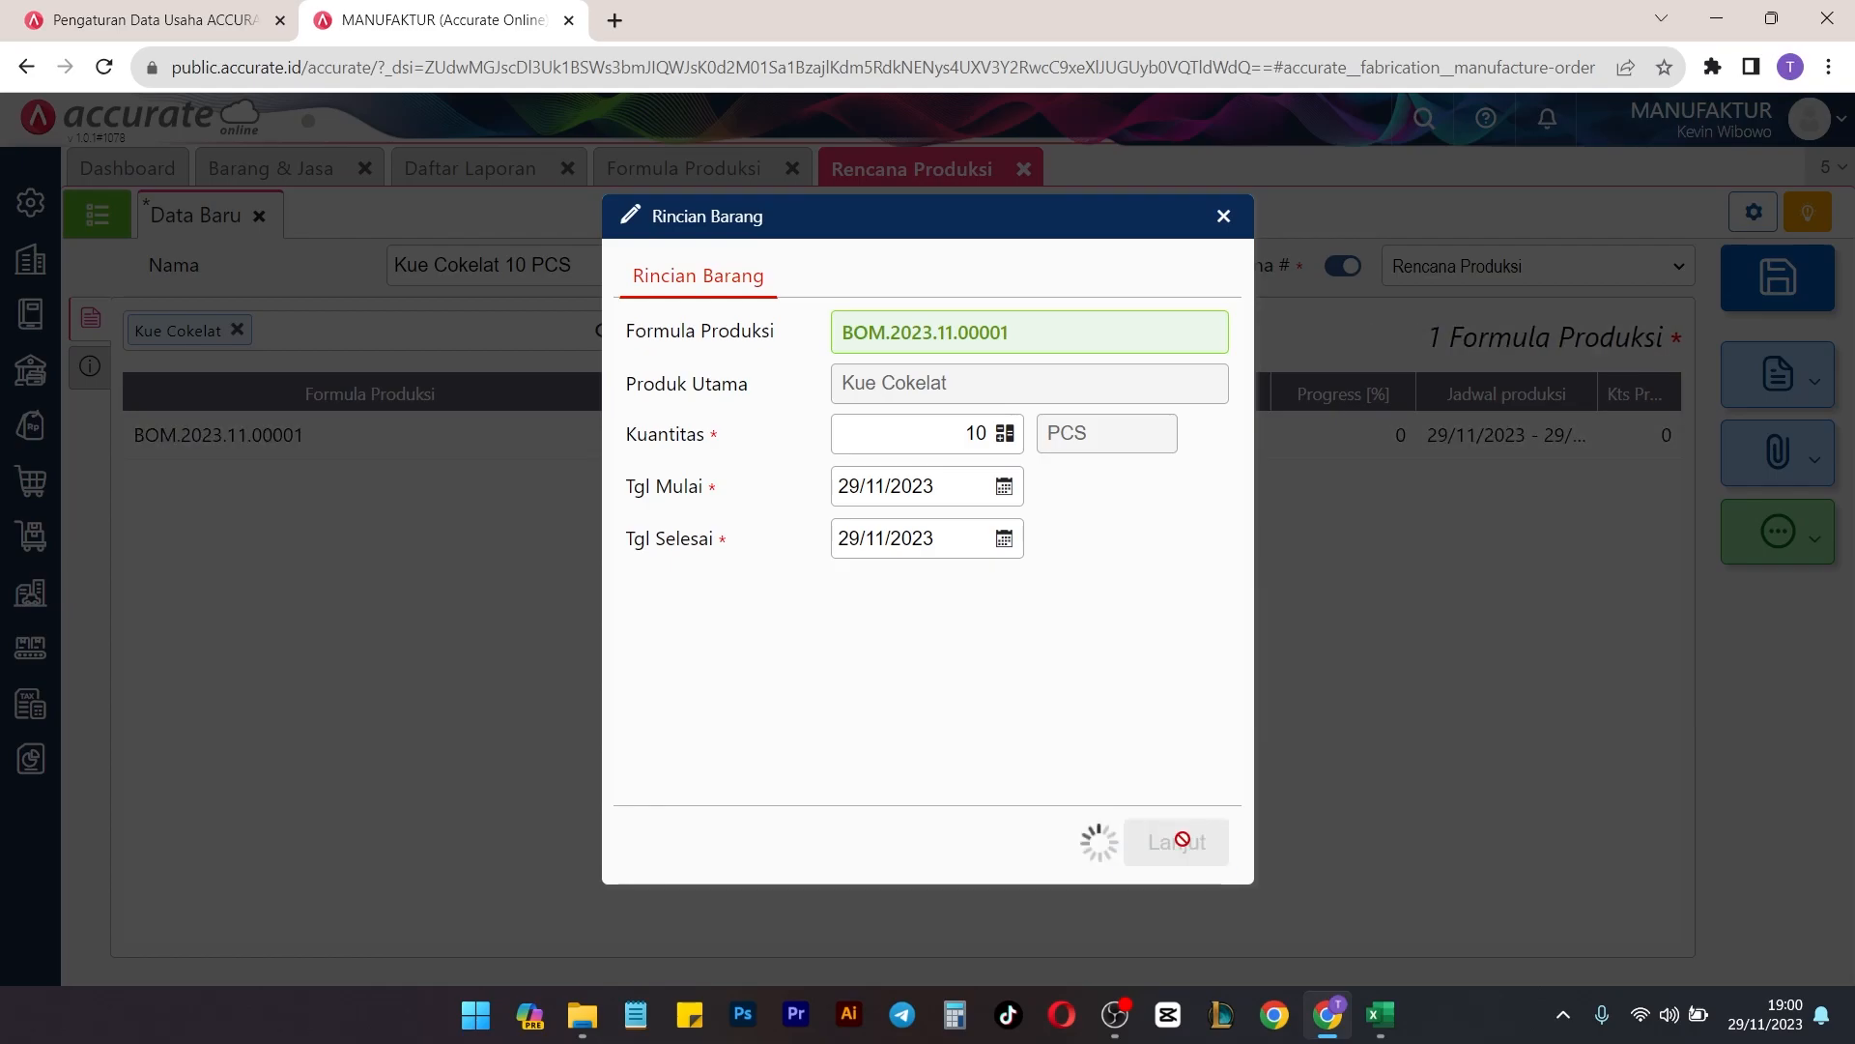
Save the production plan and view its schedule in Jadwal Produksi.
left_click(1786, 292)
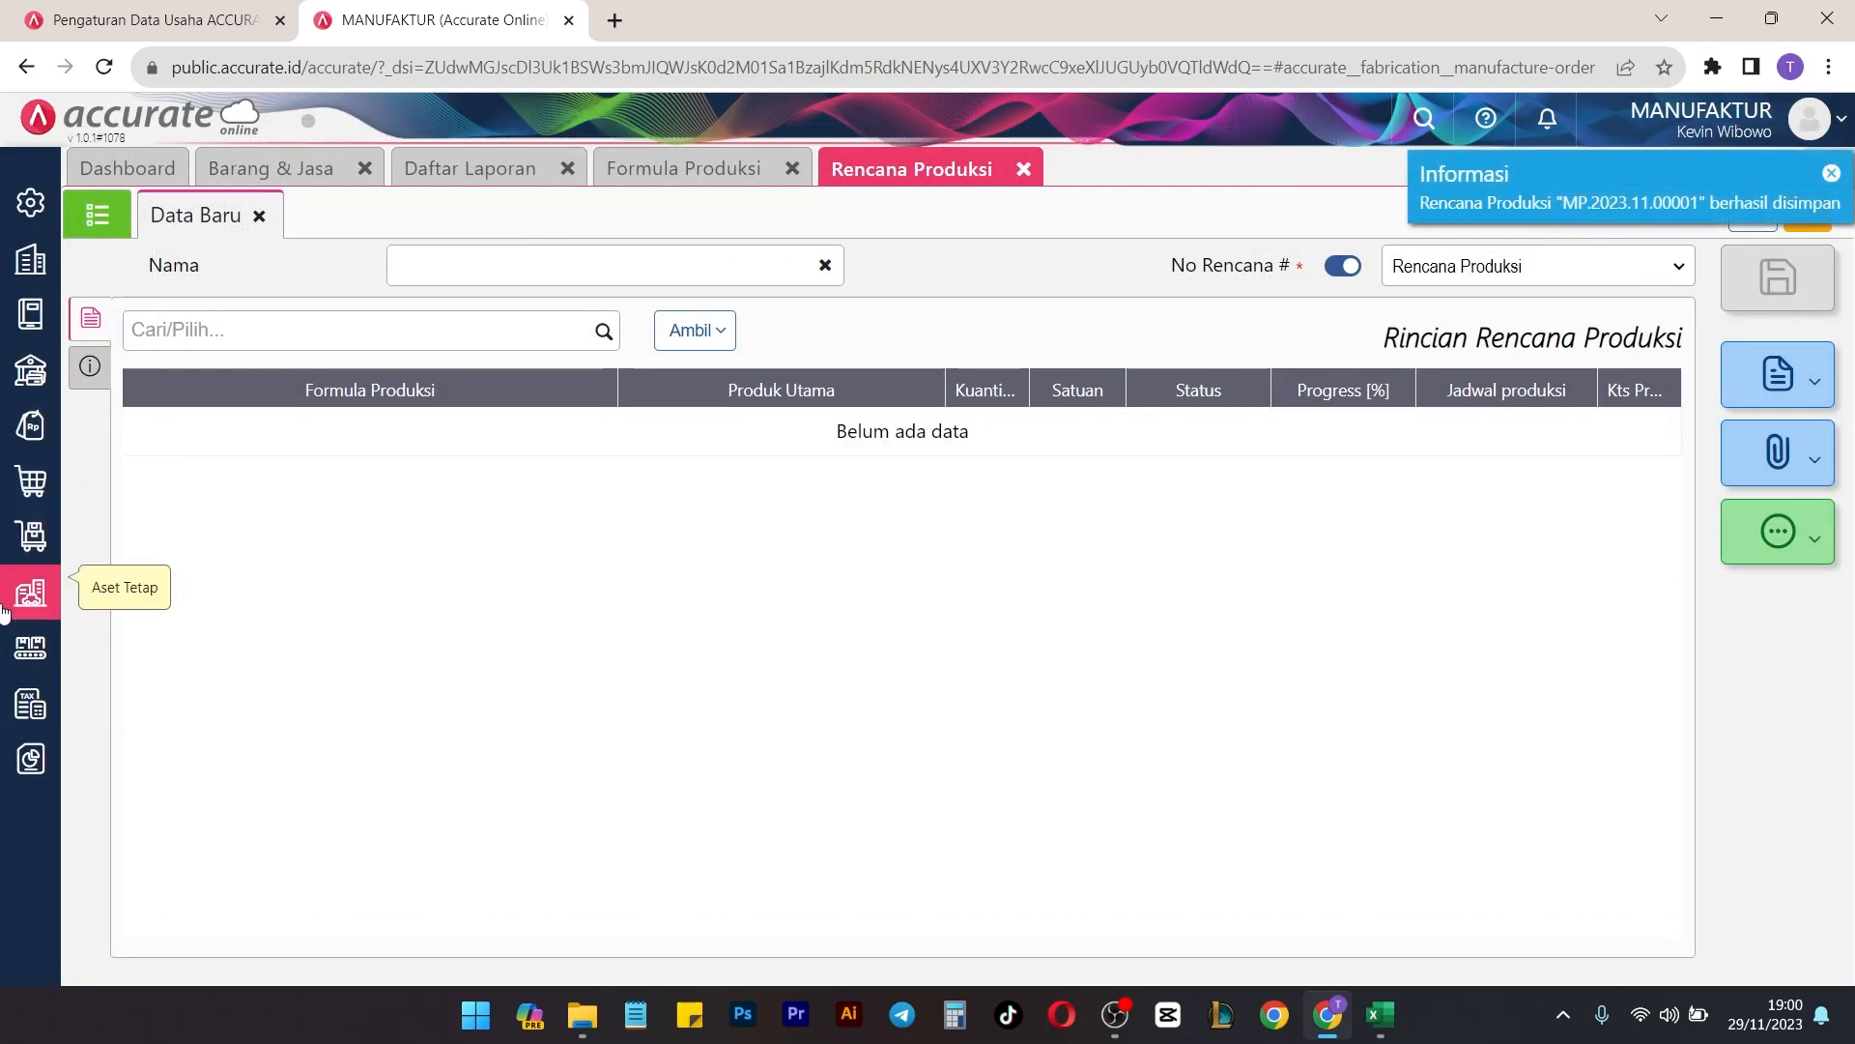
mouse_move(21, 674)
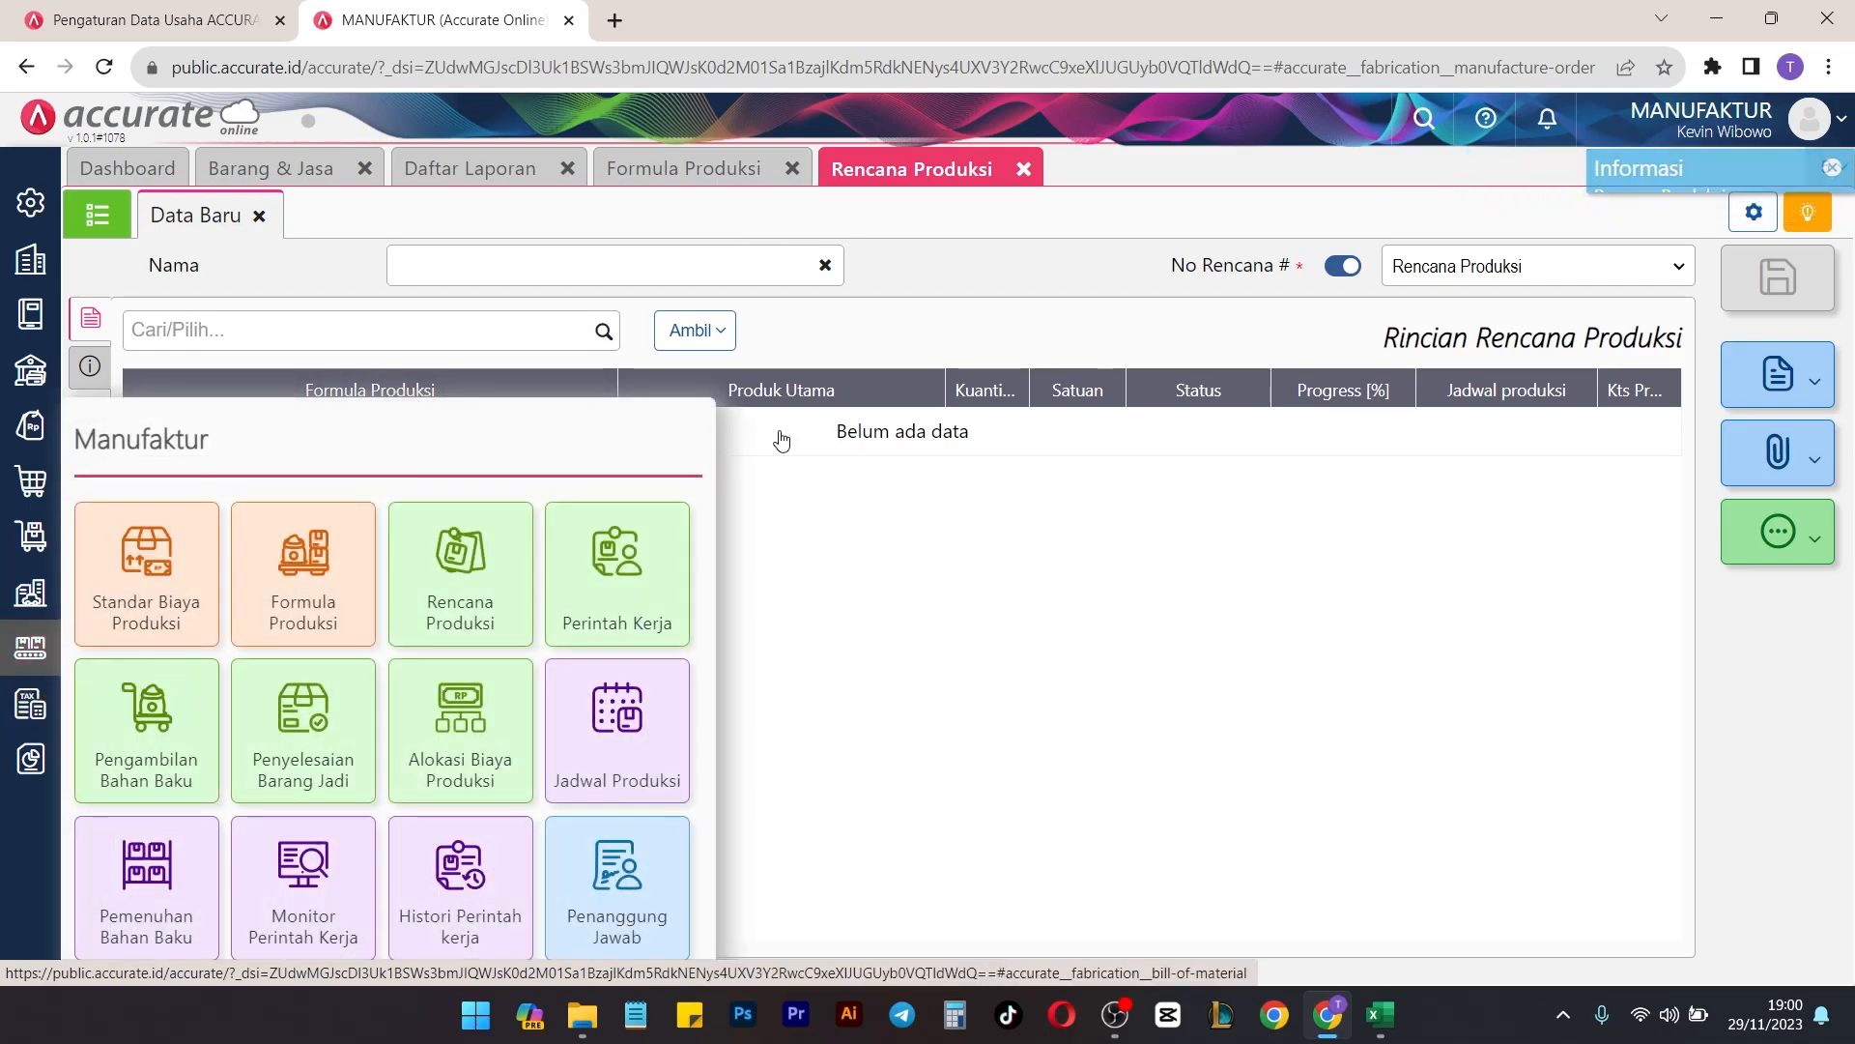
left_click(622, 736)
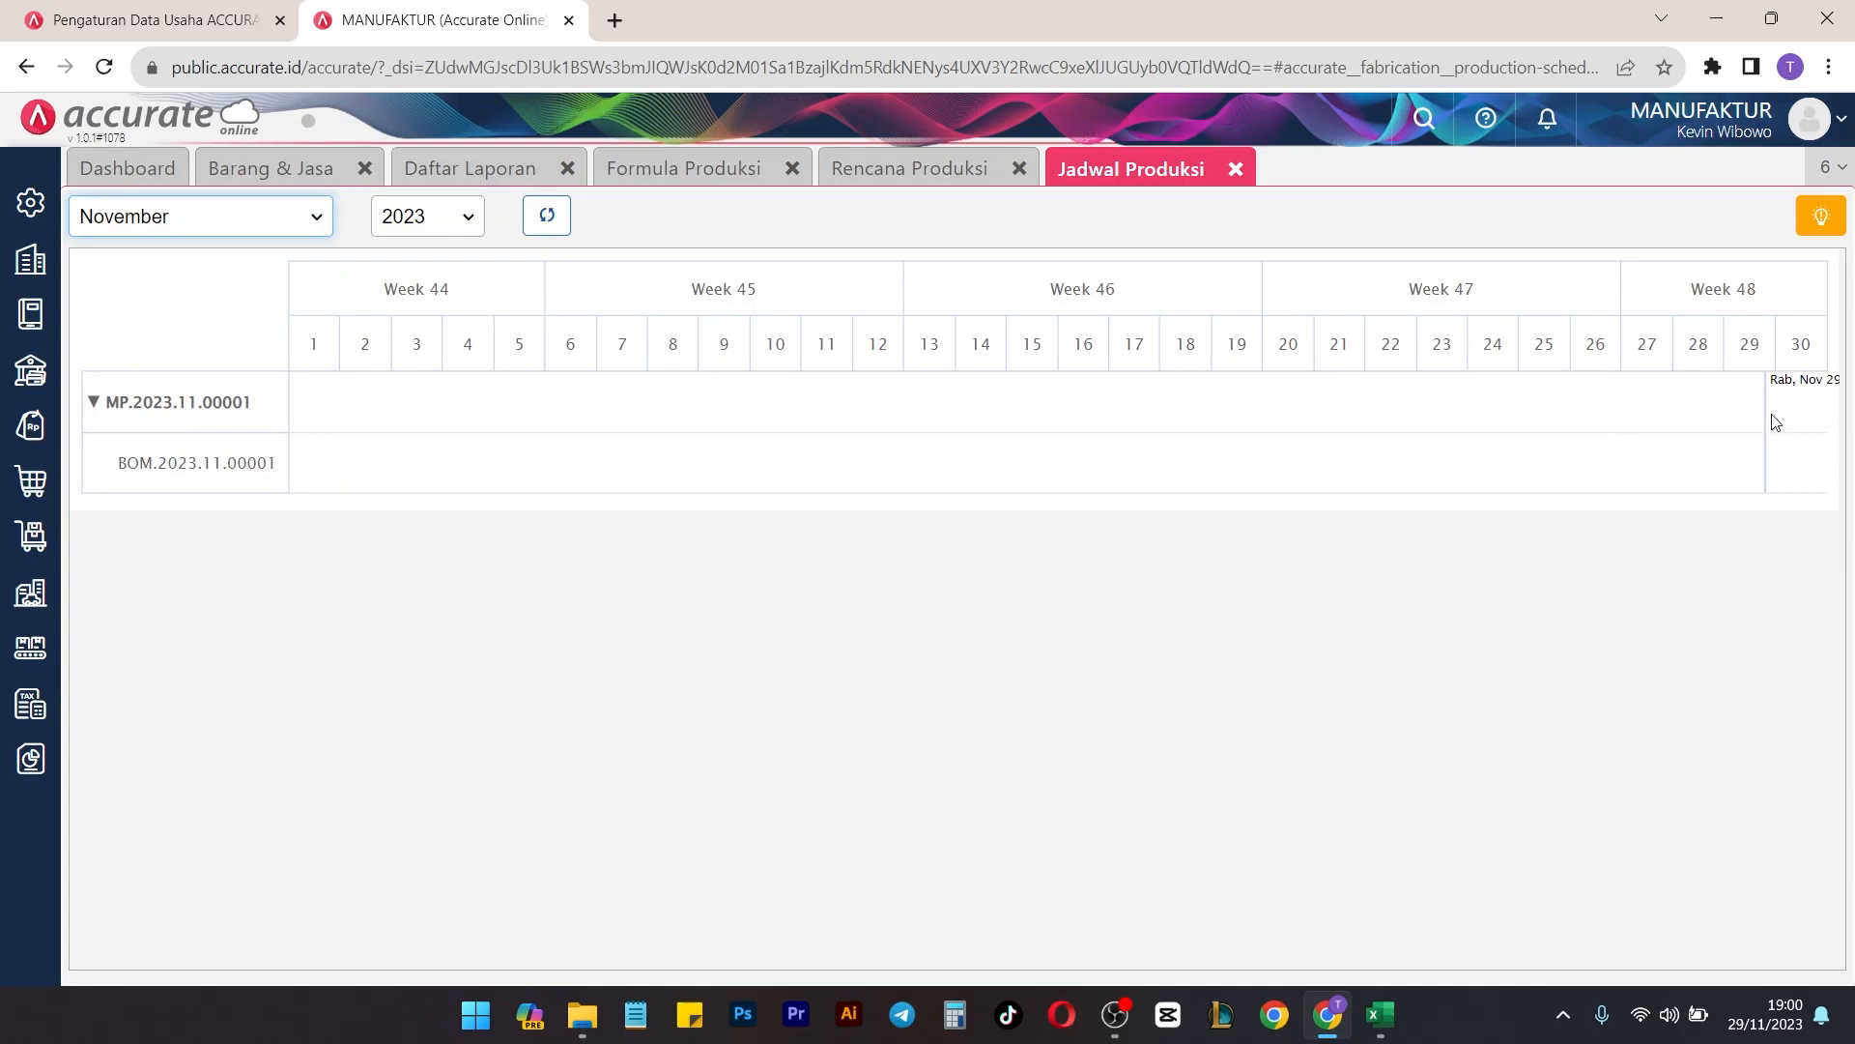
Reopen the saved Kue Cokelat 10 PCS production plan, set its formula line's Tgl Selesai to 30/11/2023 and save the plan.
left_click(880, 174)
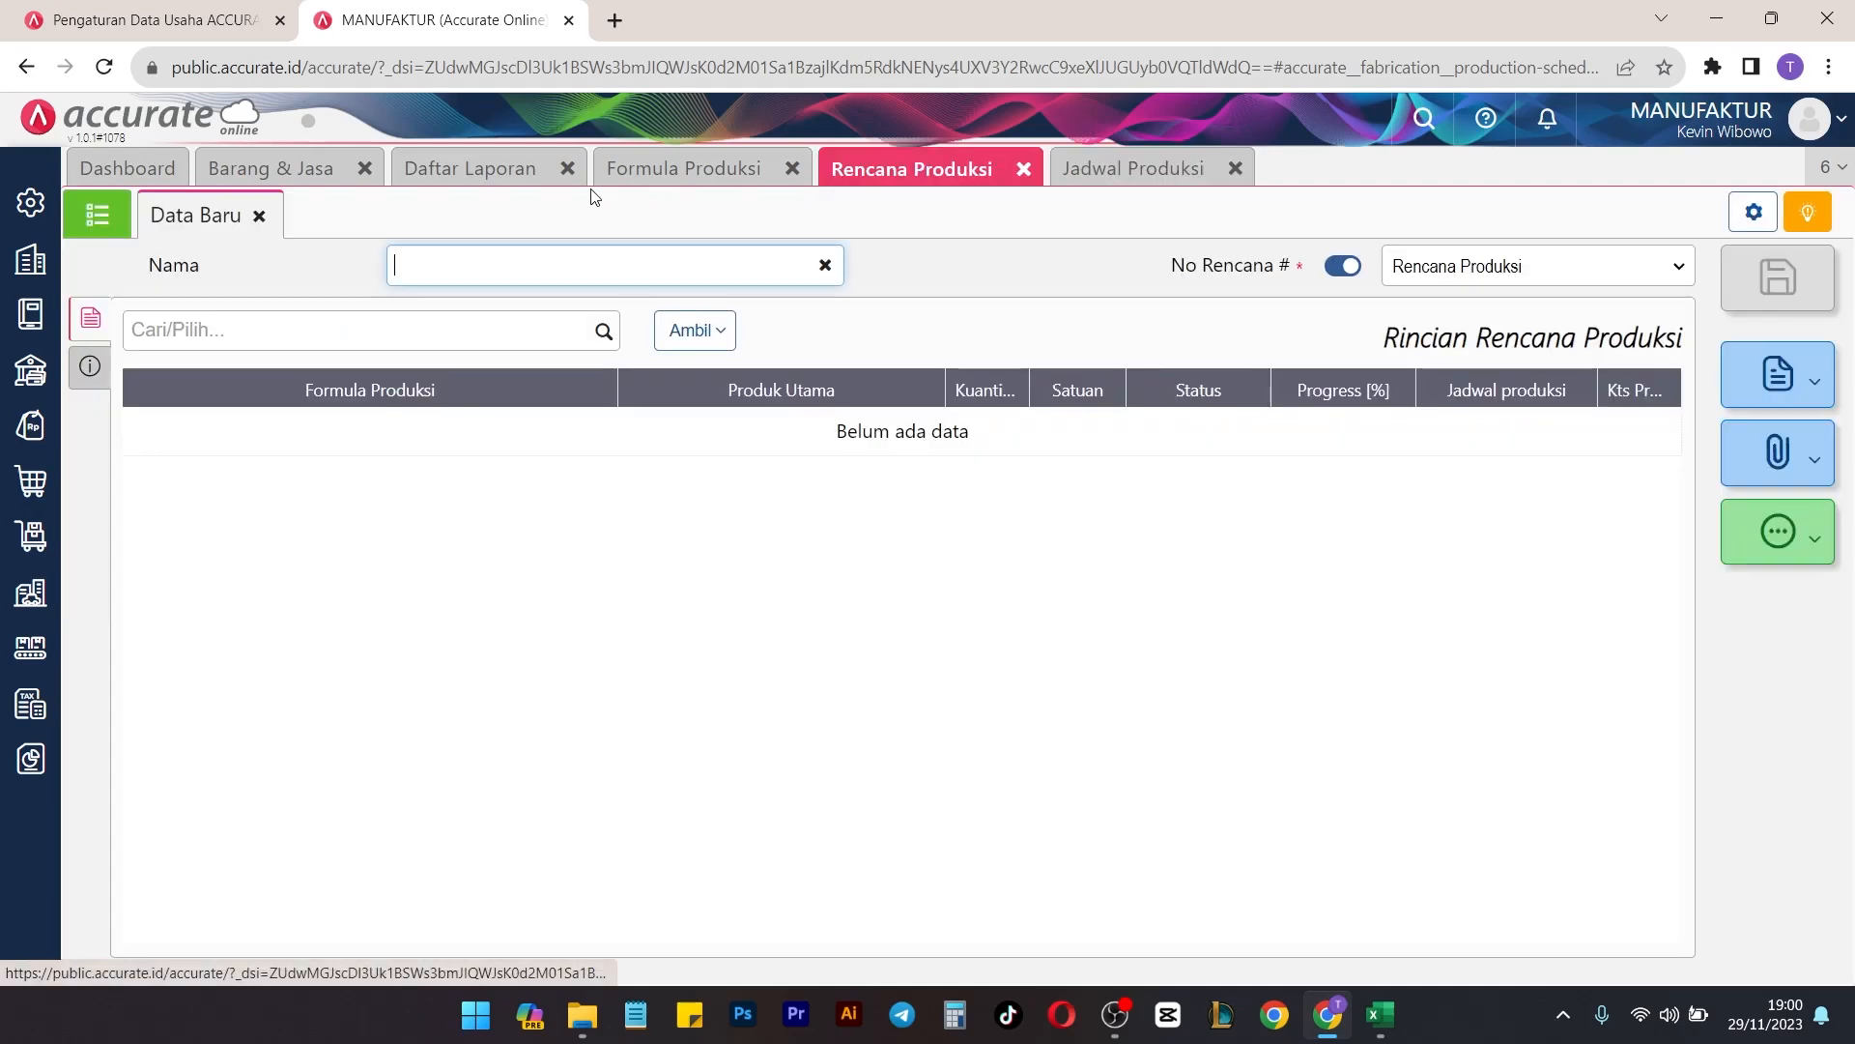
left_click(87, 217)
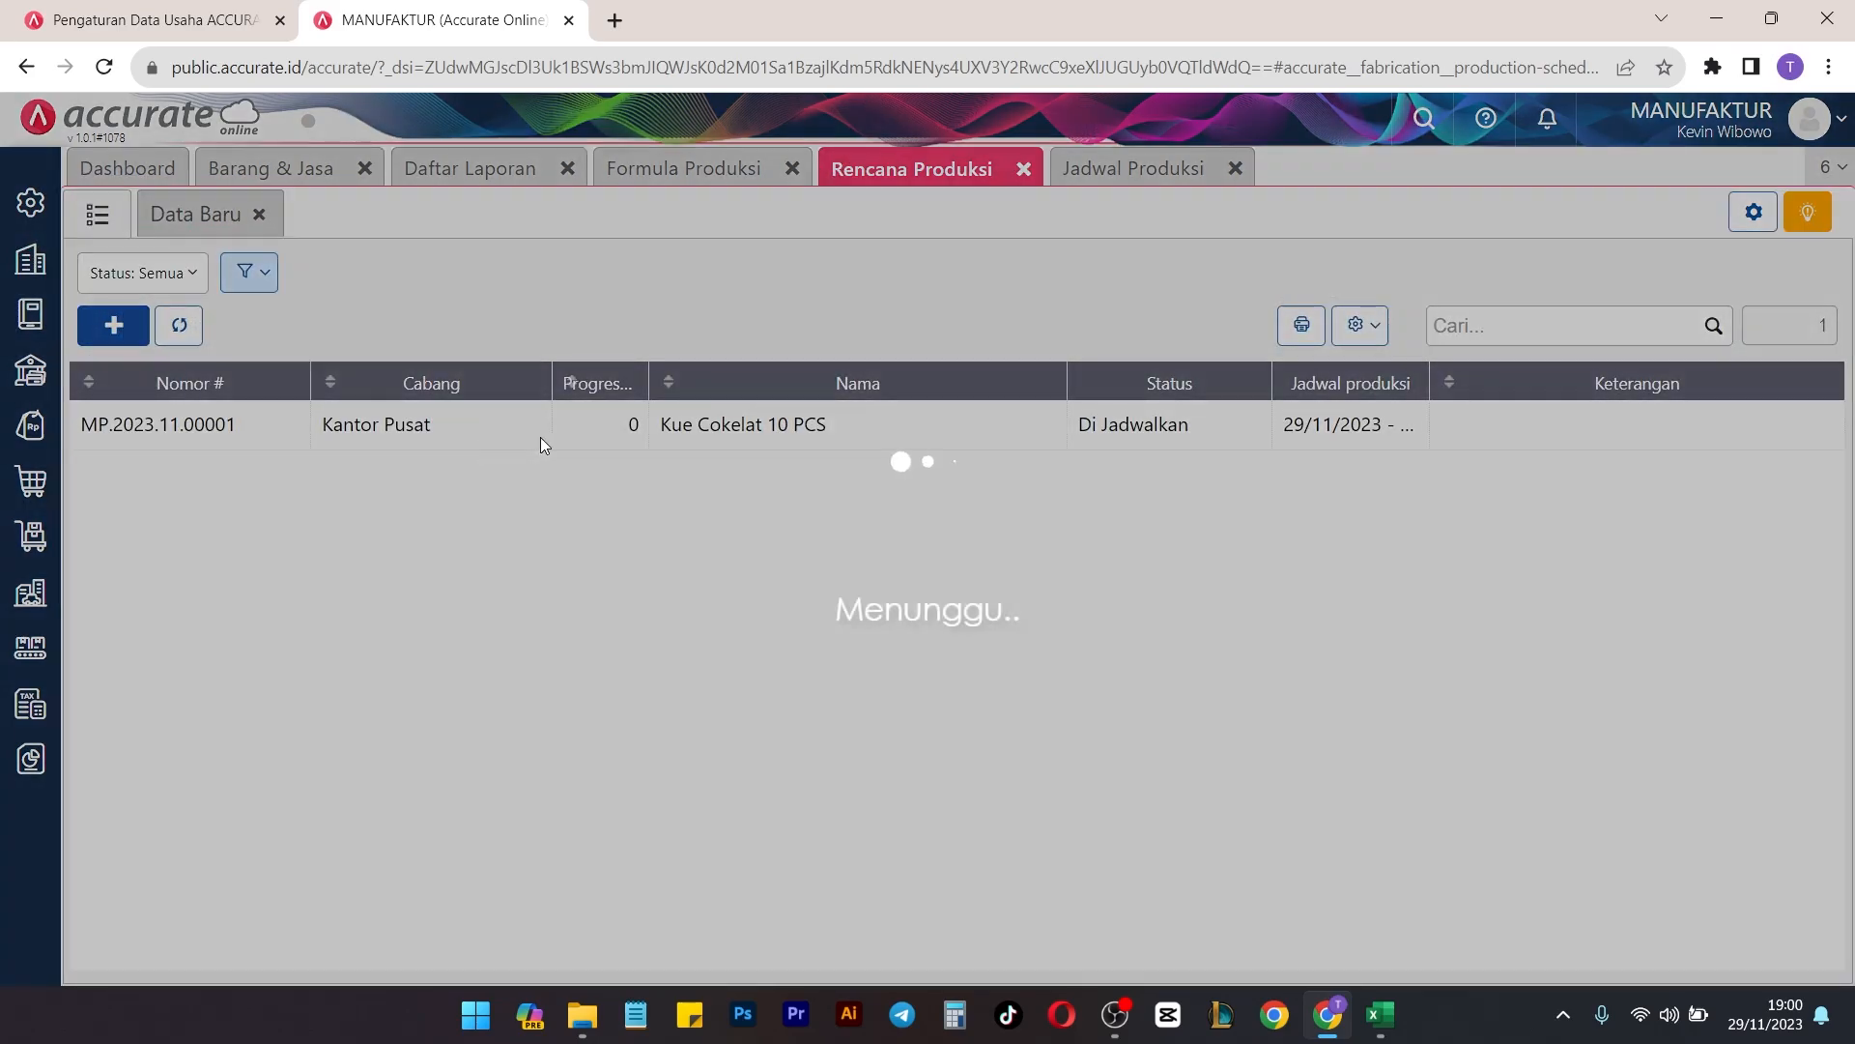
left_click(541, 435)
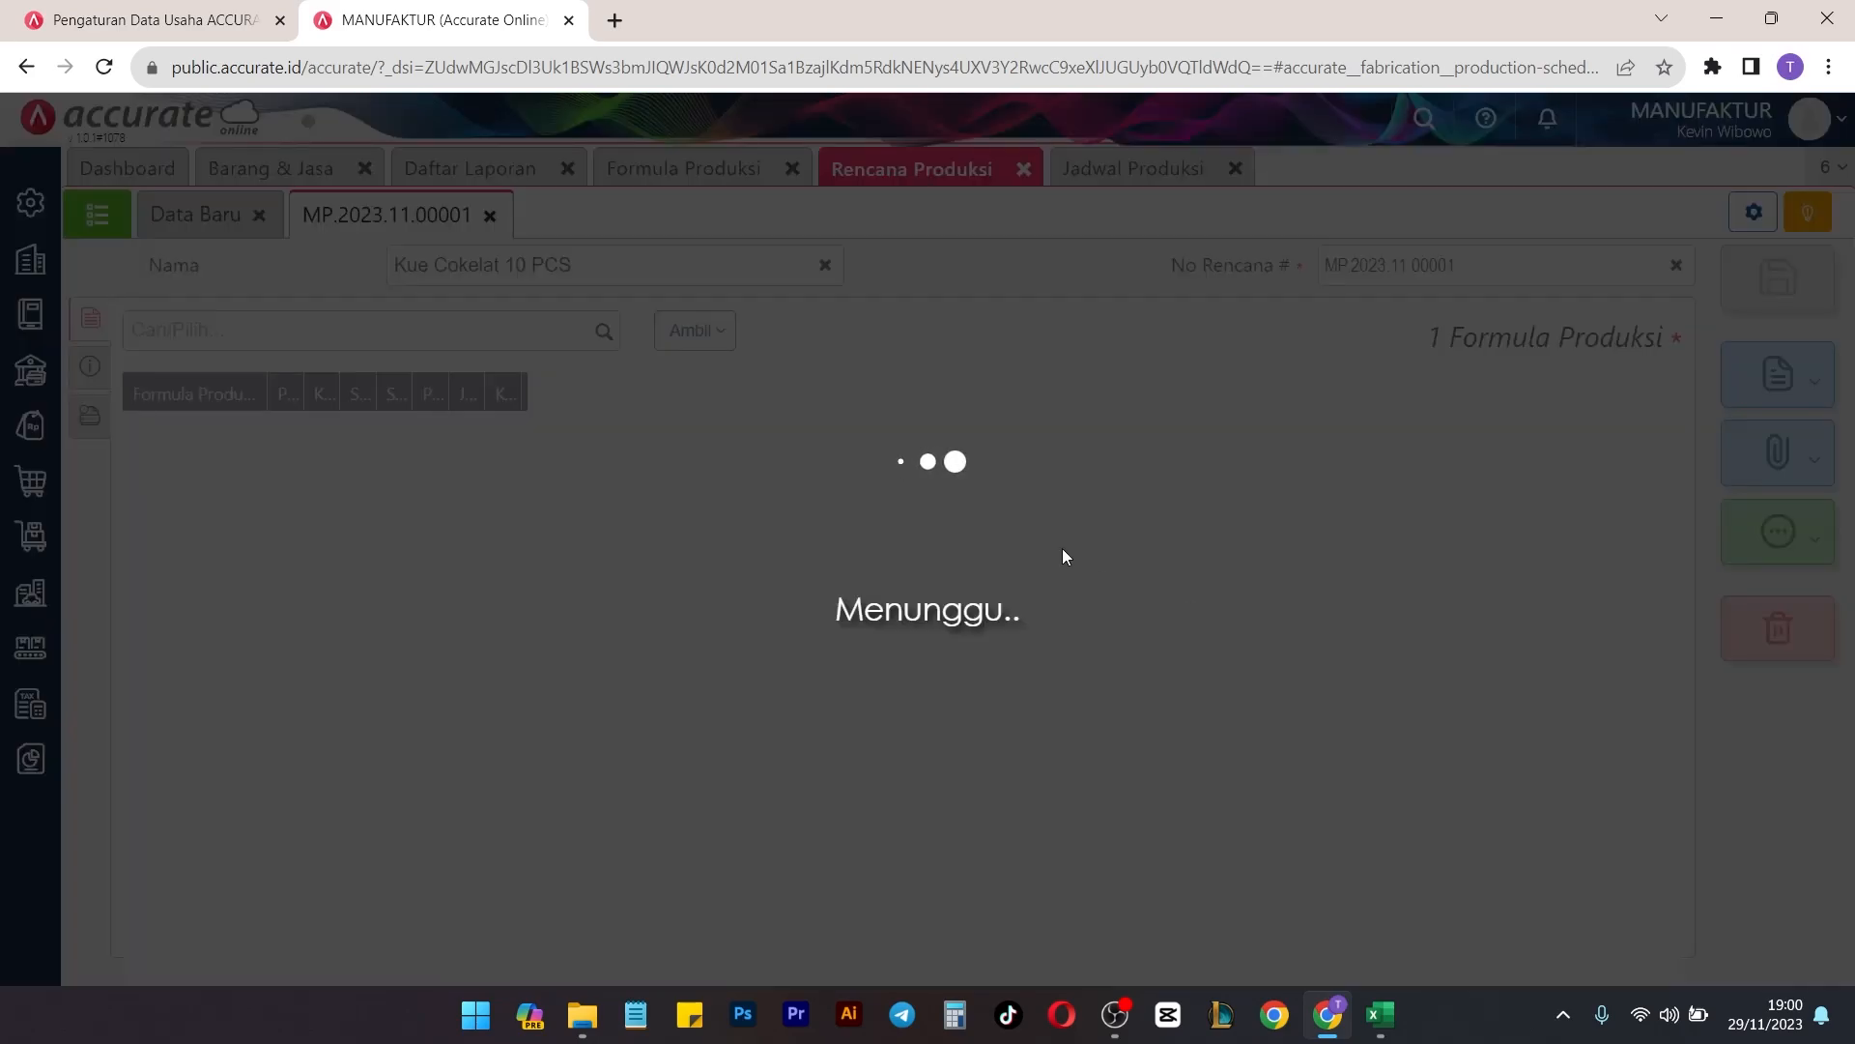
left_click(687, 450)
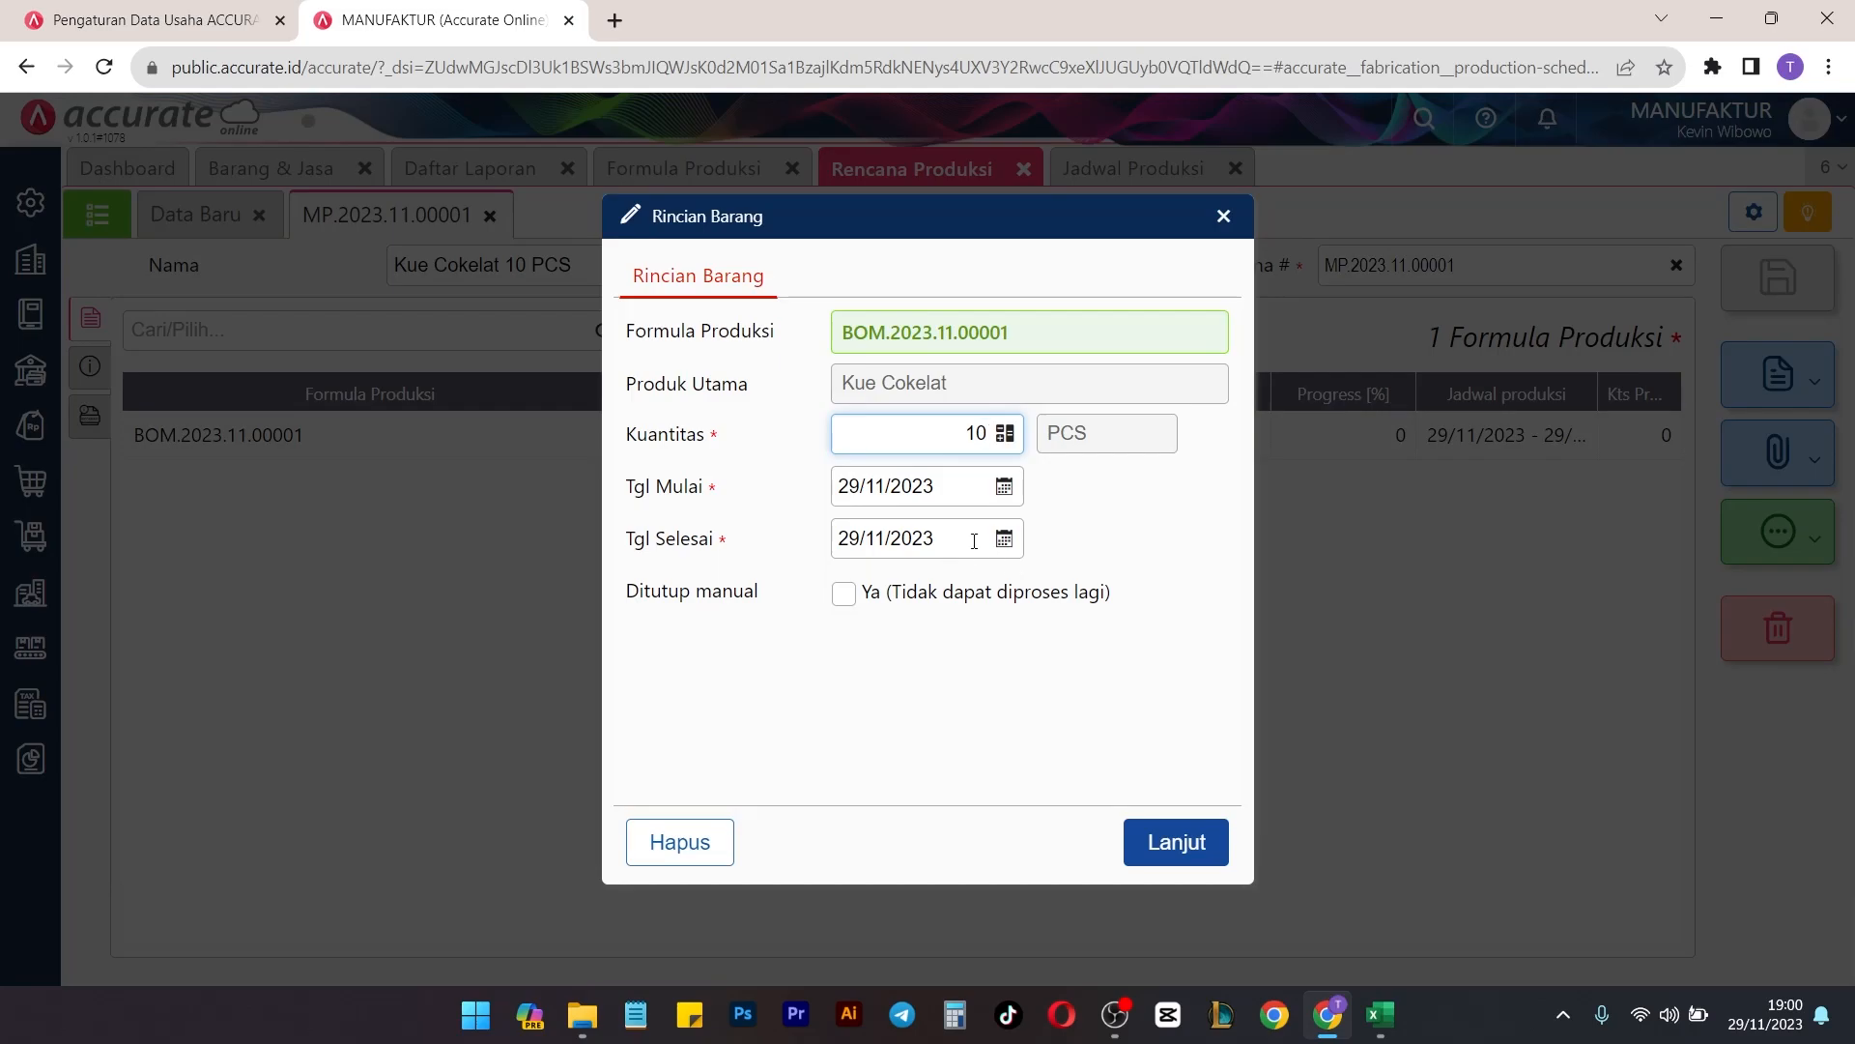
left_click(1004, 539)
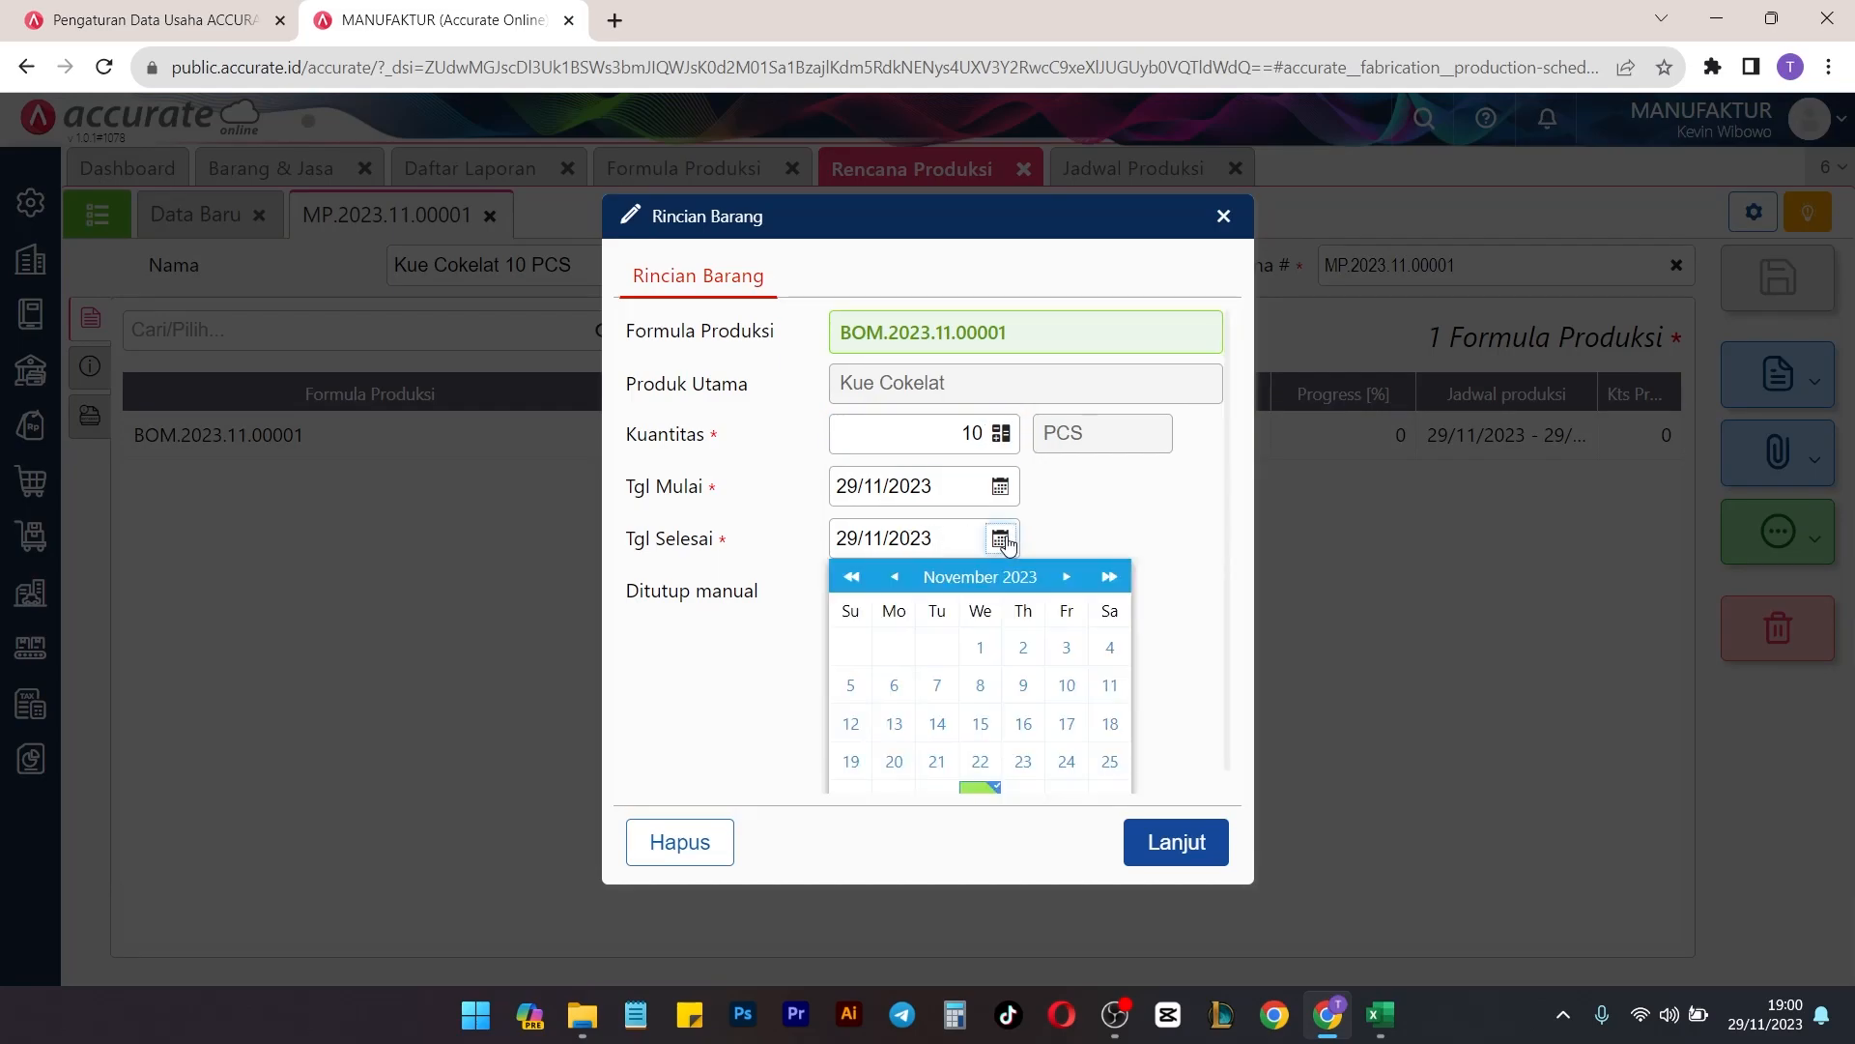
scroll(1043, 746, "down", 1)
left_click(1023, 775)
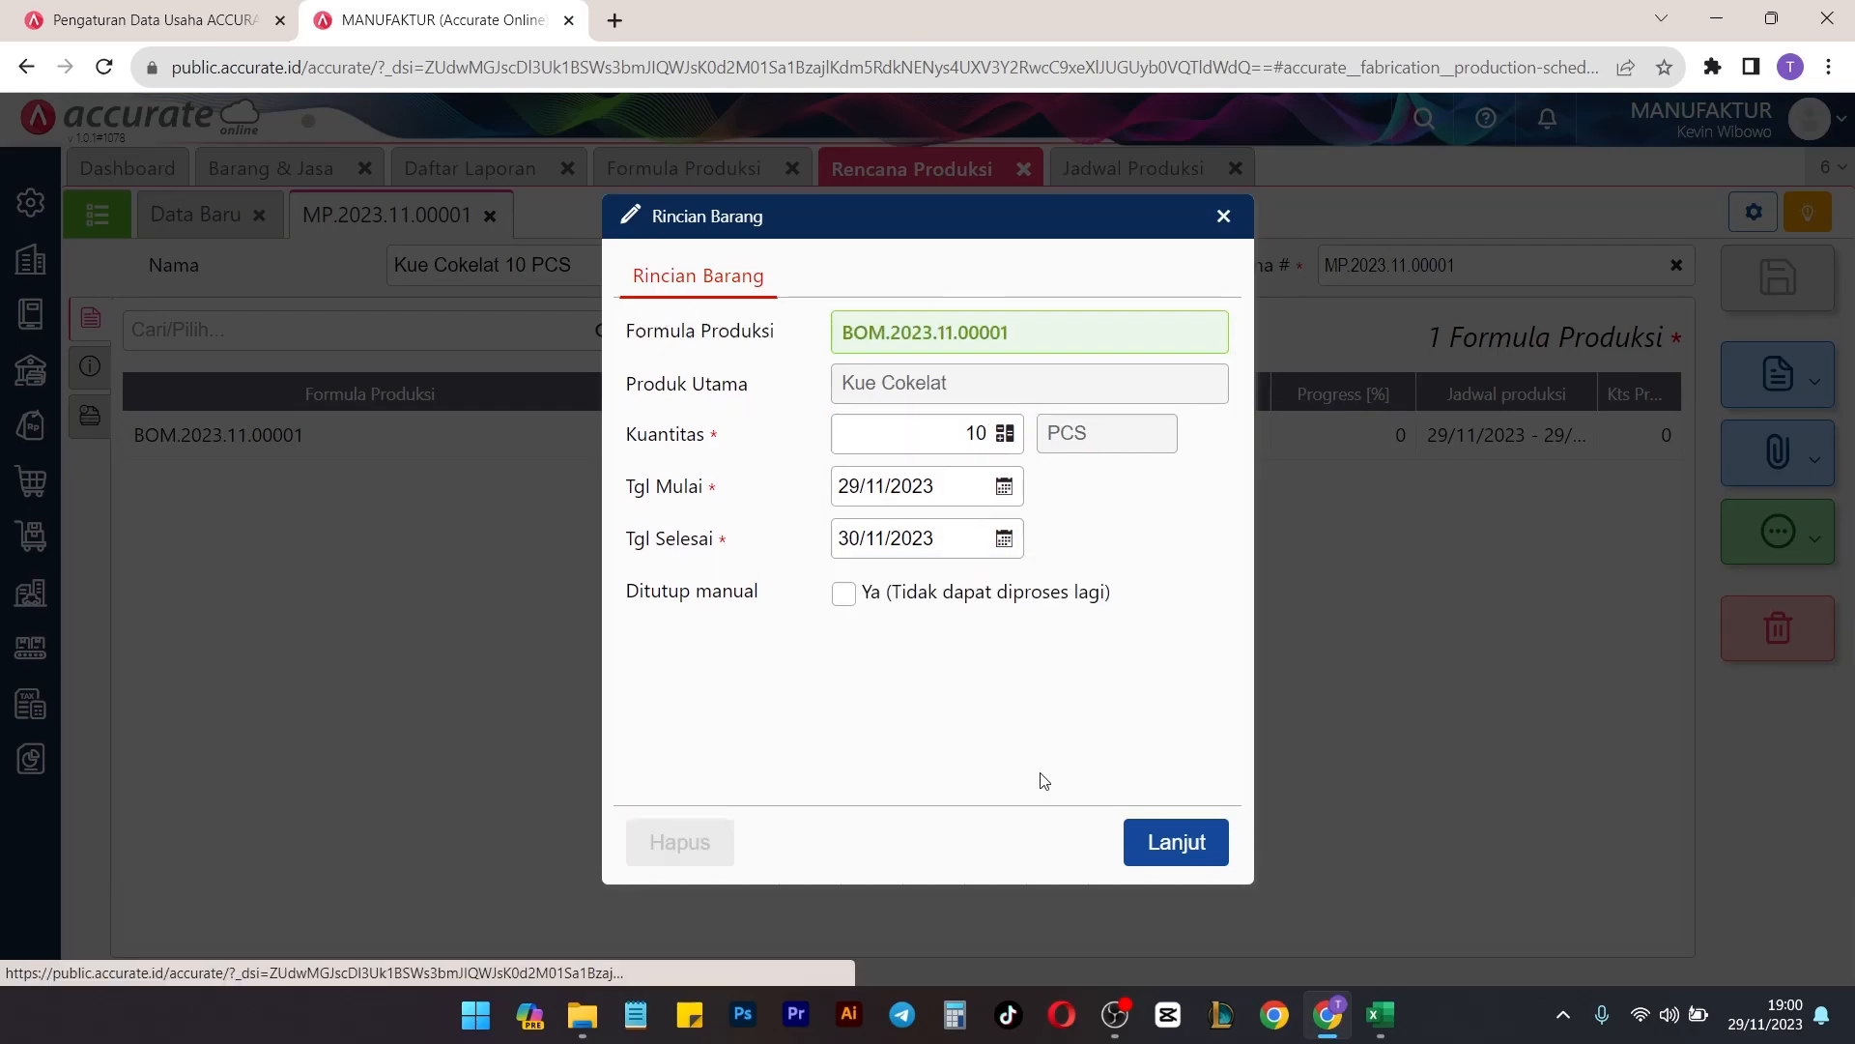
left_click(1180, 841)
left_click(1749, 285)
Refresh the November 2023 Jadwal Produksi and examine the start and end dates of the Kue Cokelat 10 PCS plan.
left_click(1133, 169)
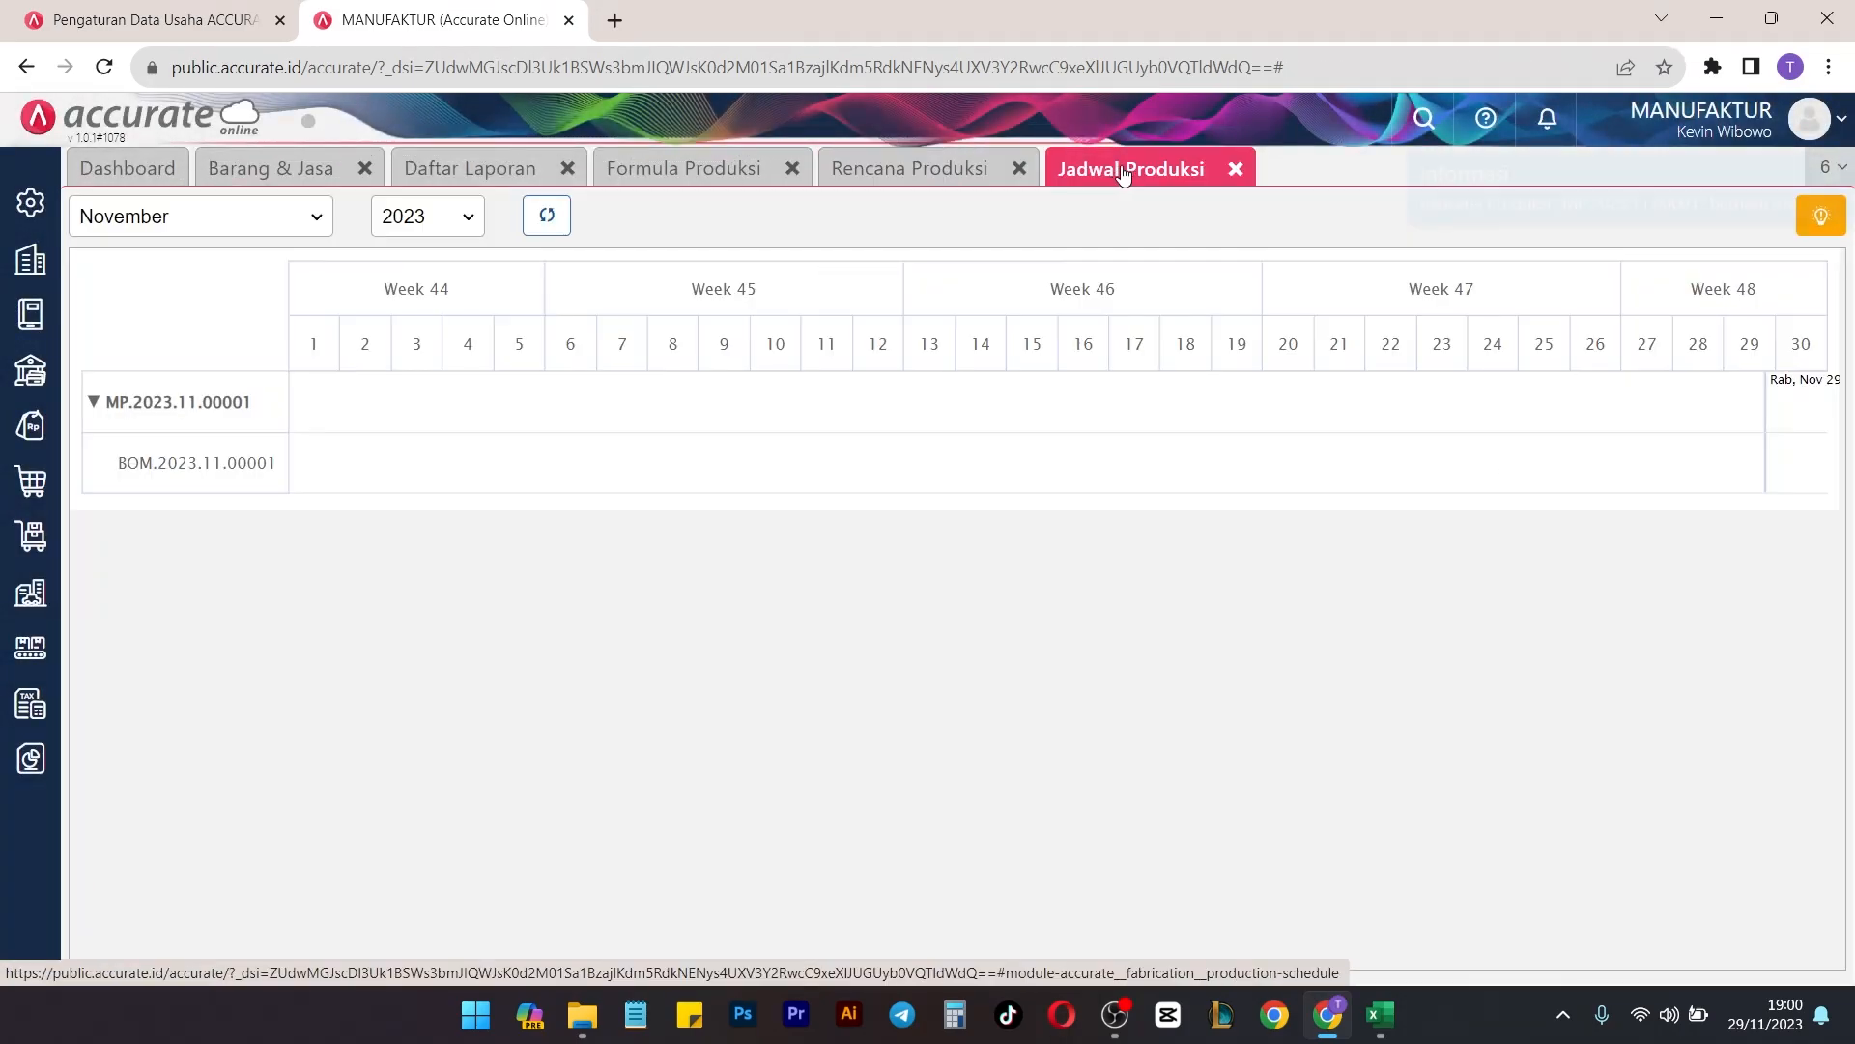
left_click(544, 222)
mouse_move(1823, 468)
mouse_move(1761, 402)
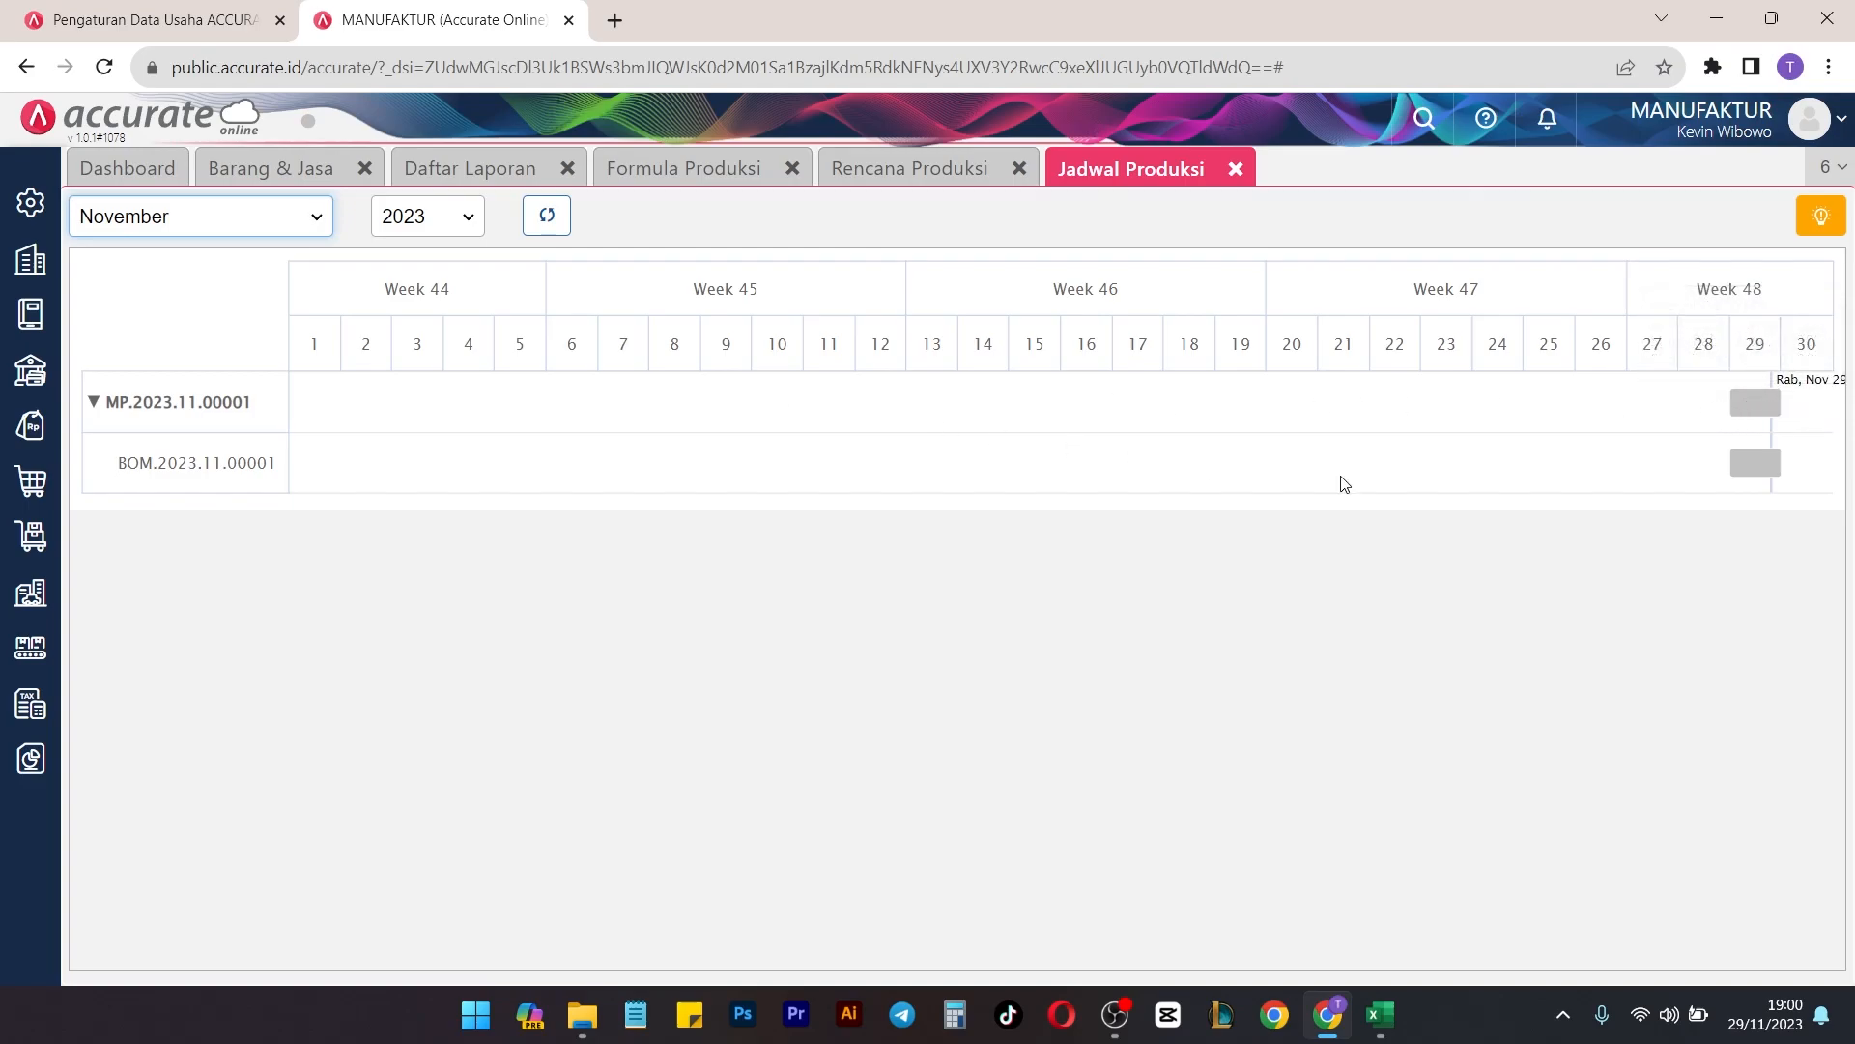
mouse_move(1744, 412)
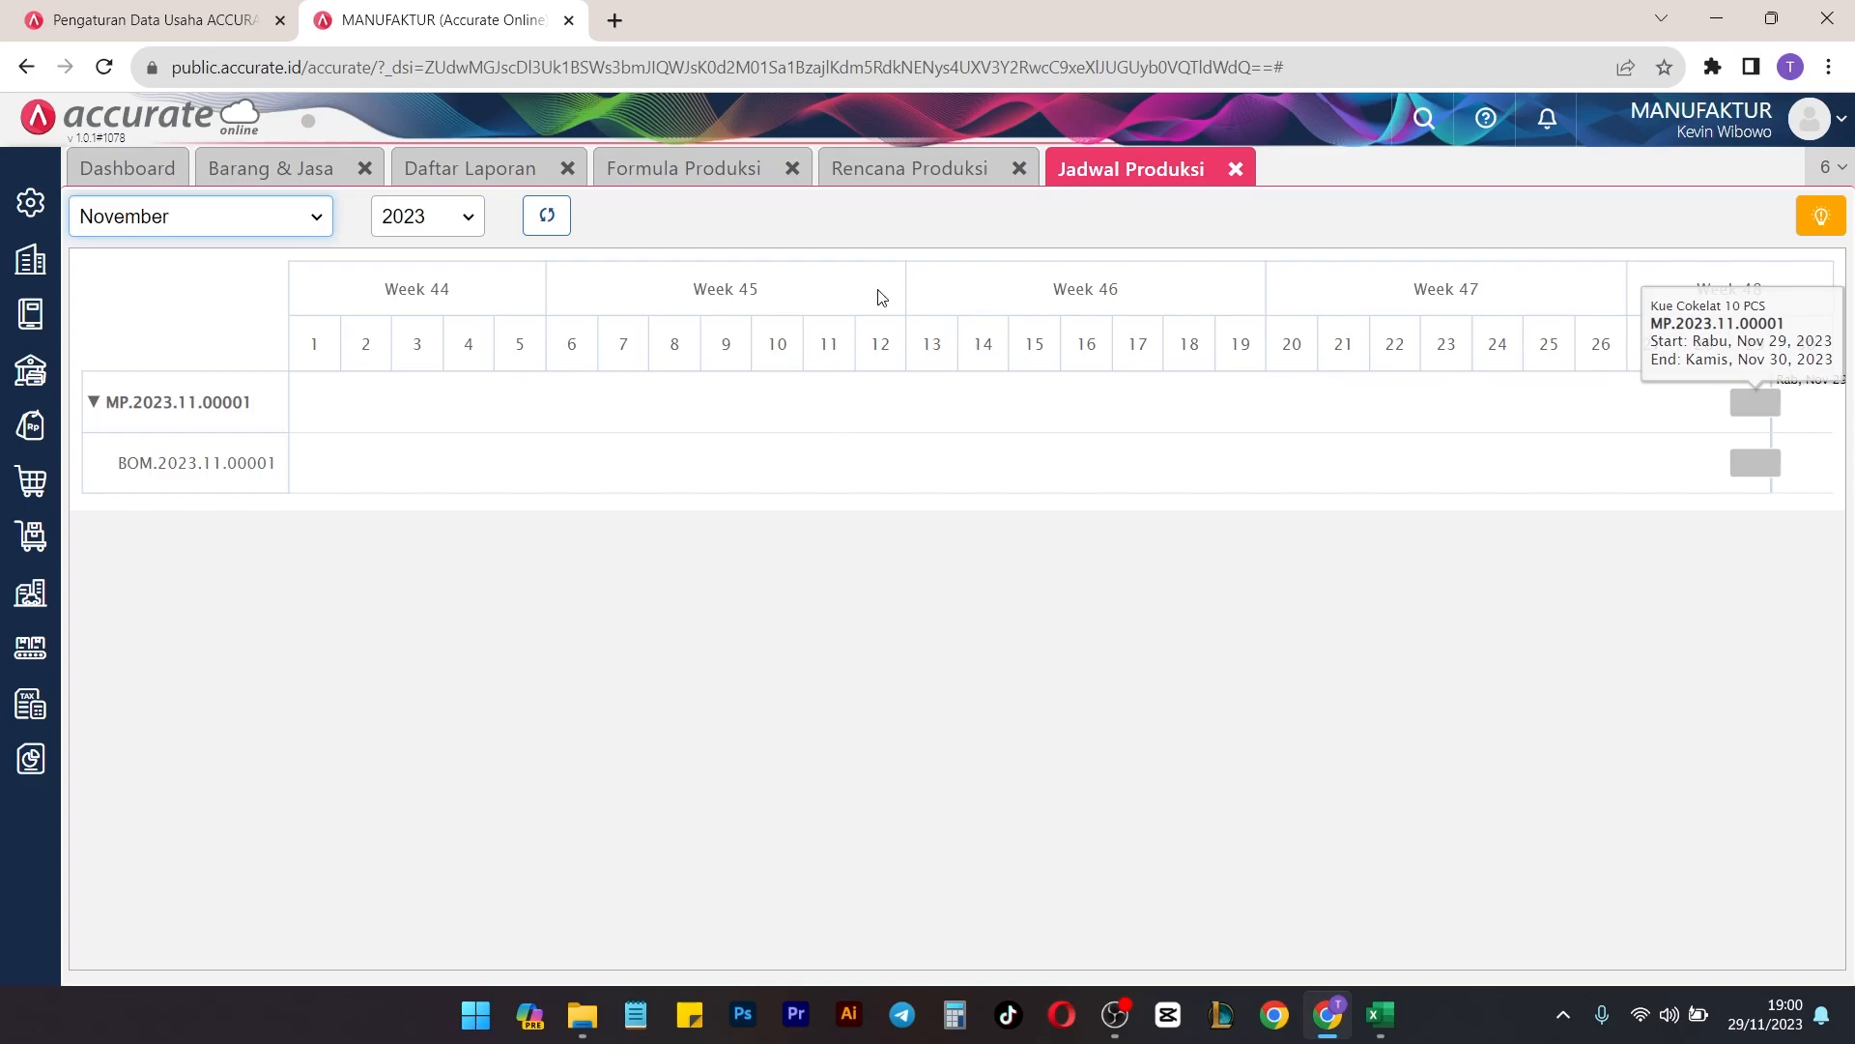
Create a Perintah Kerja of type Rencana Produksi from the Kue Cokelat 10 PCS plan and save it.
left_click(923, 177)
left_click(36, 657)
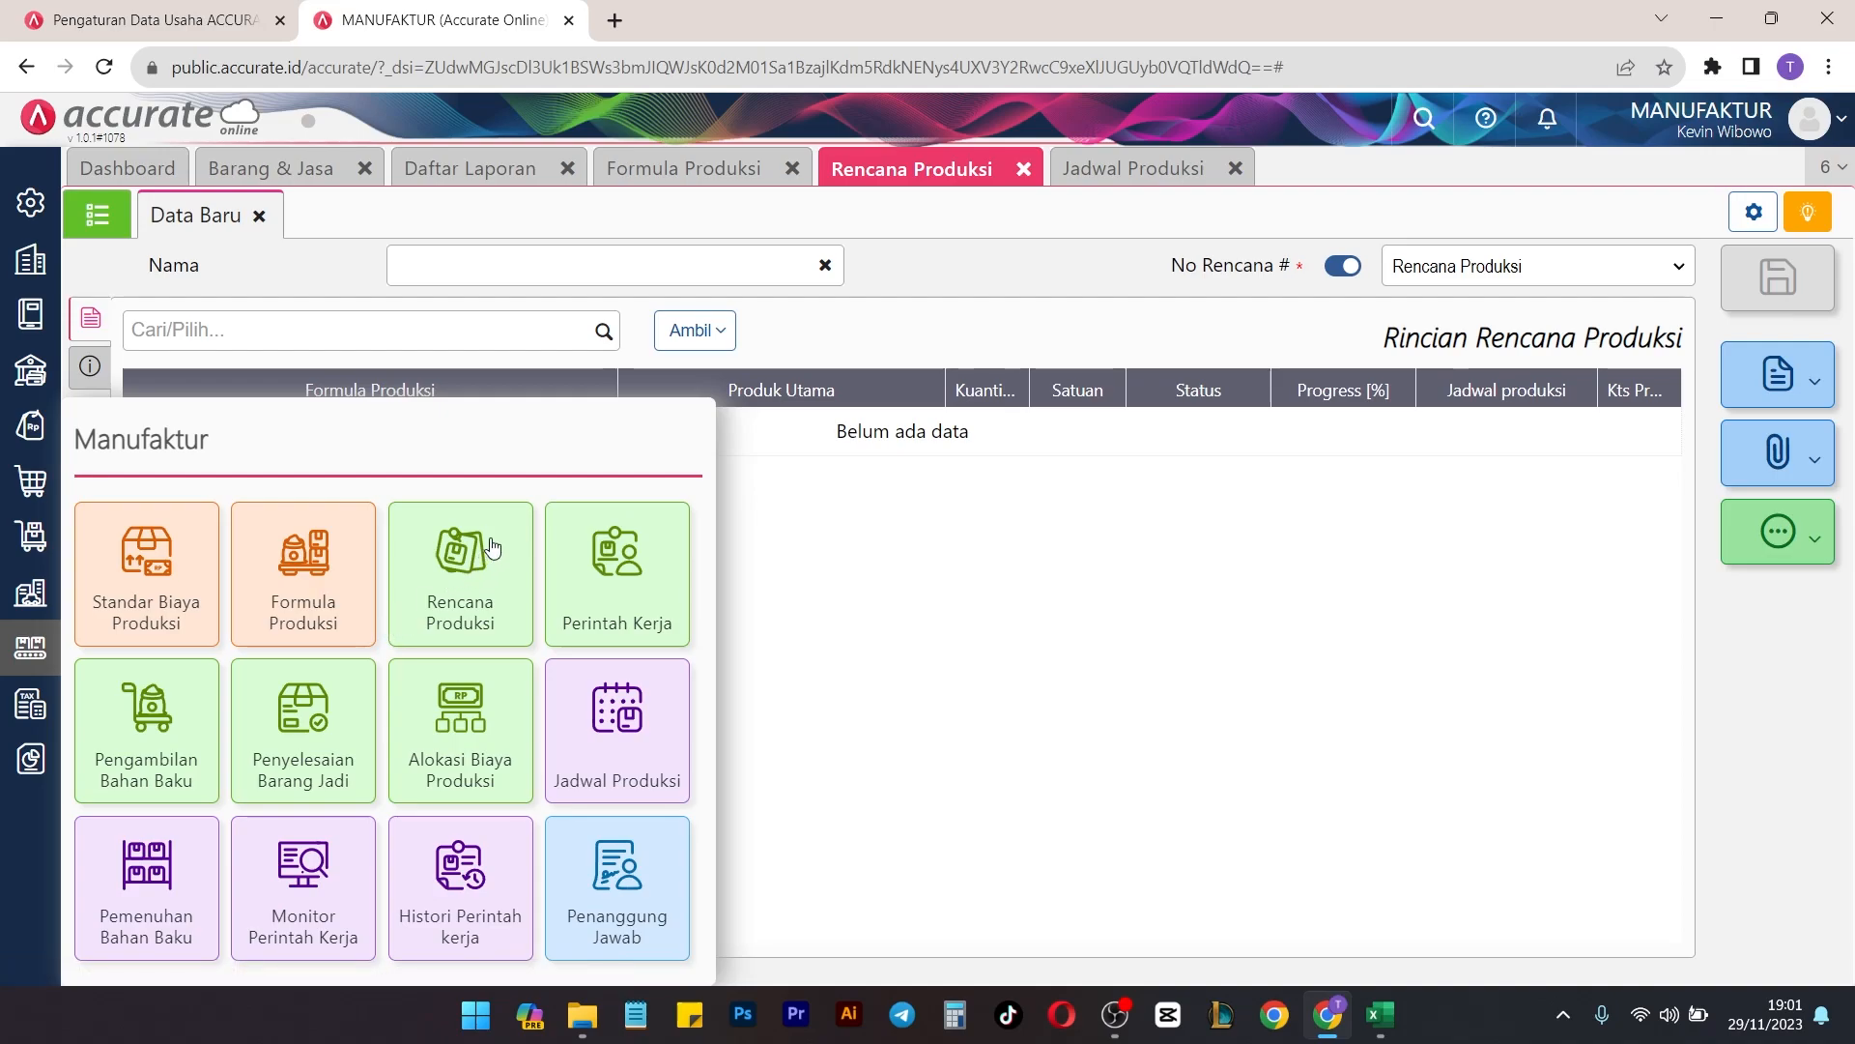
left_click(633, 606)
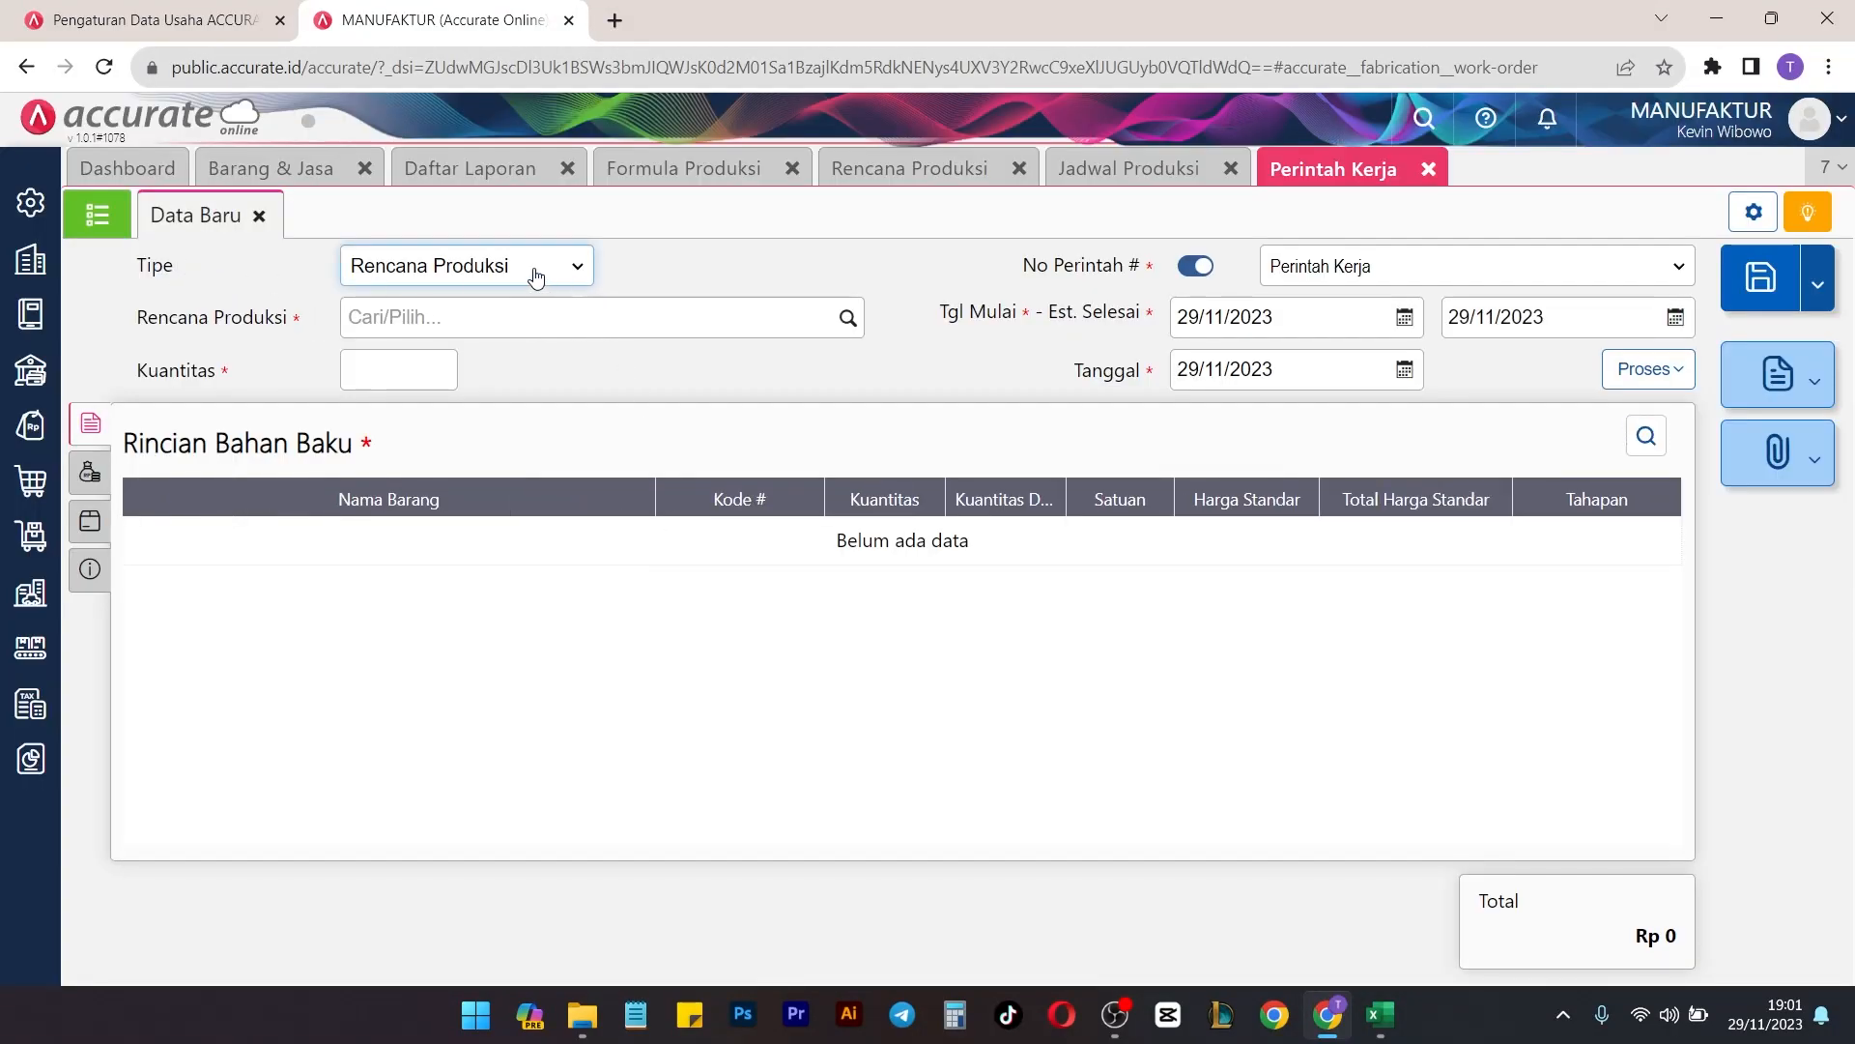
left_click(847, 320)
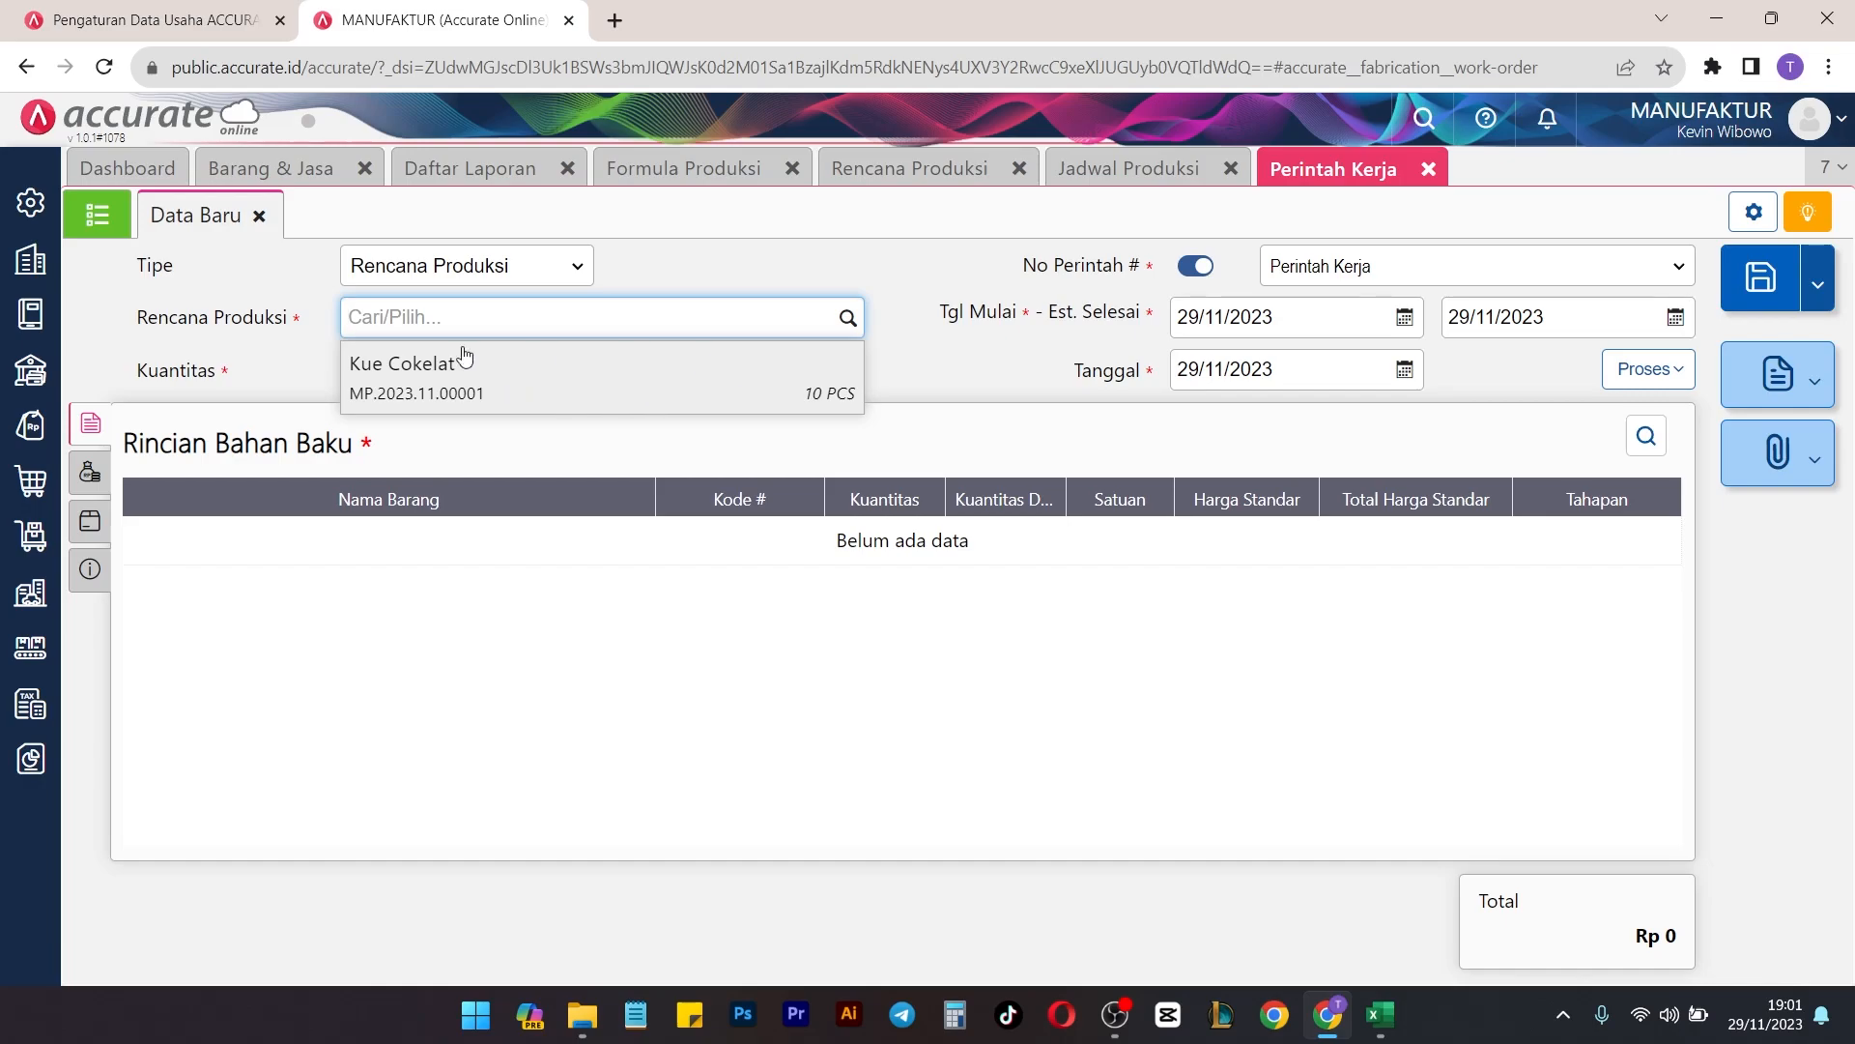
left_click(753, 408)
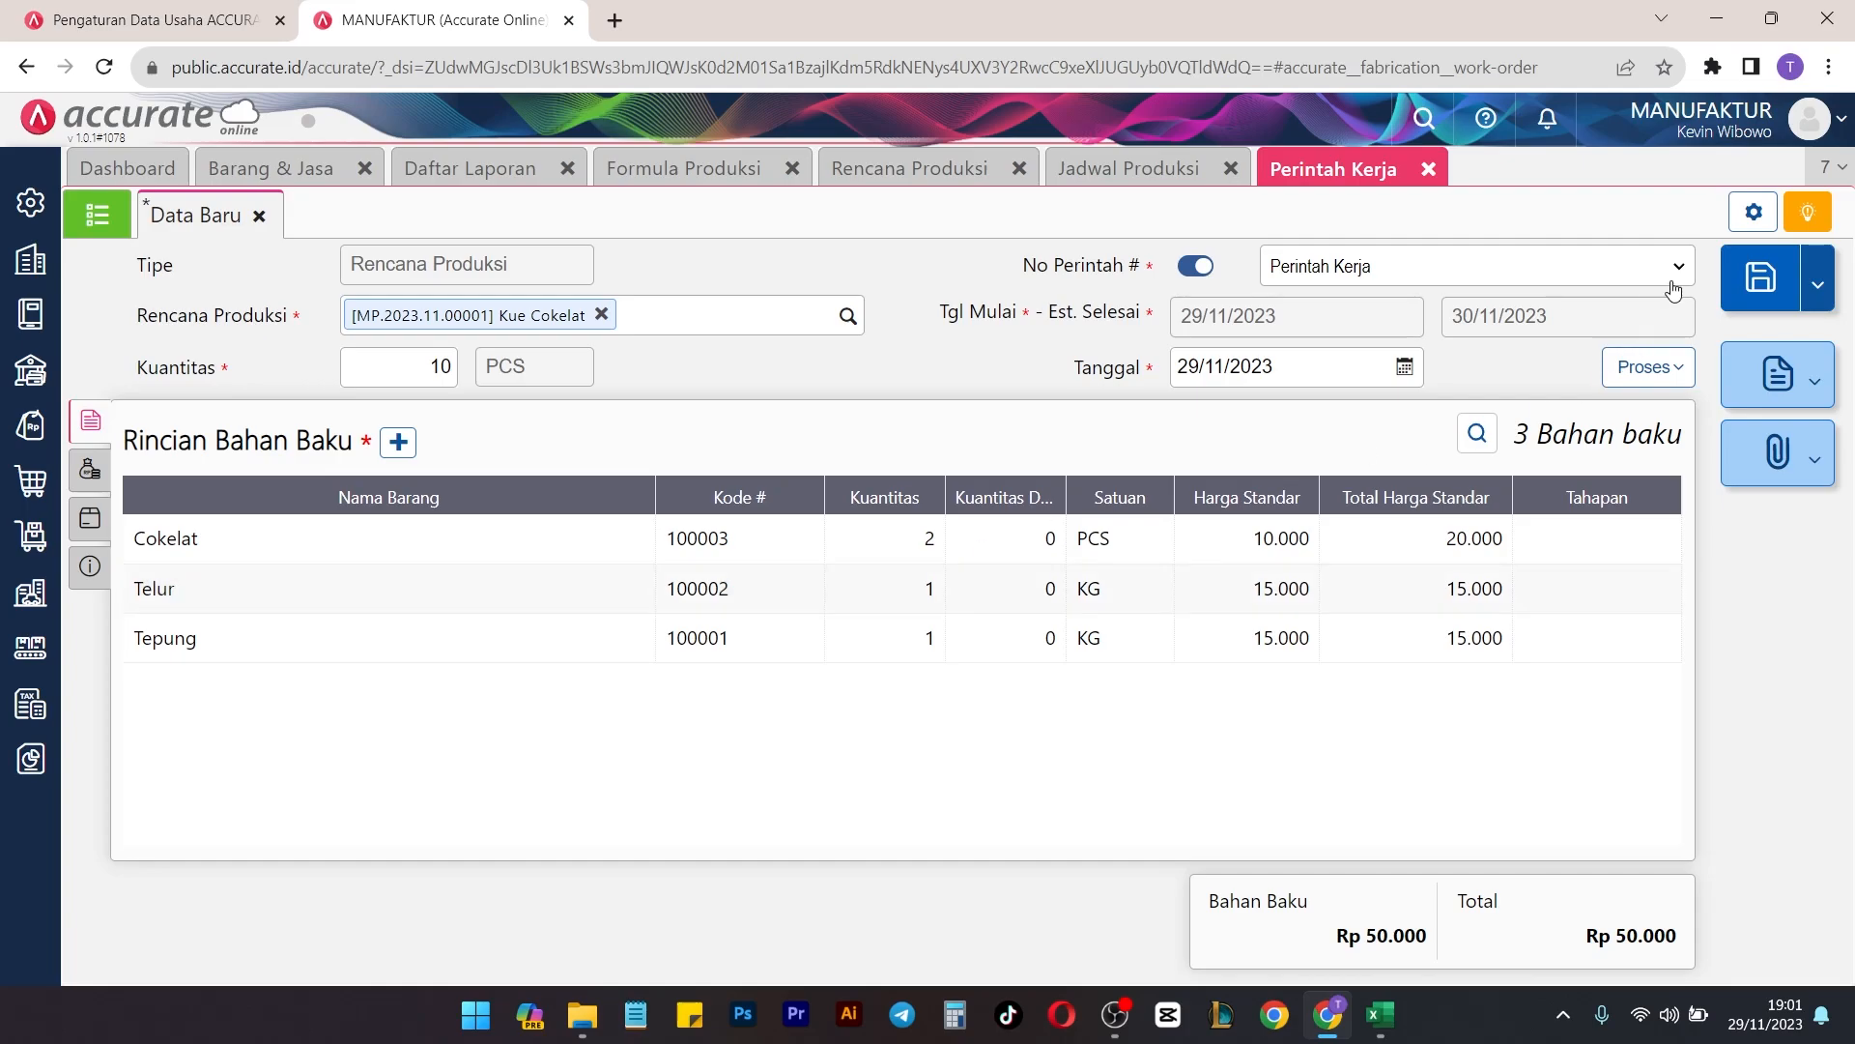
left_click(1733, 292)
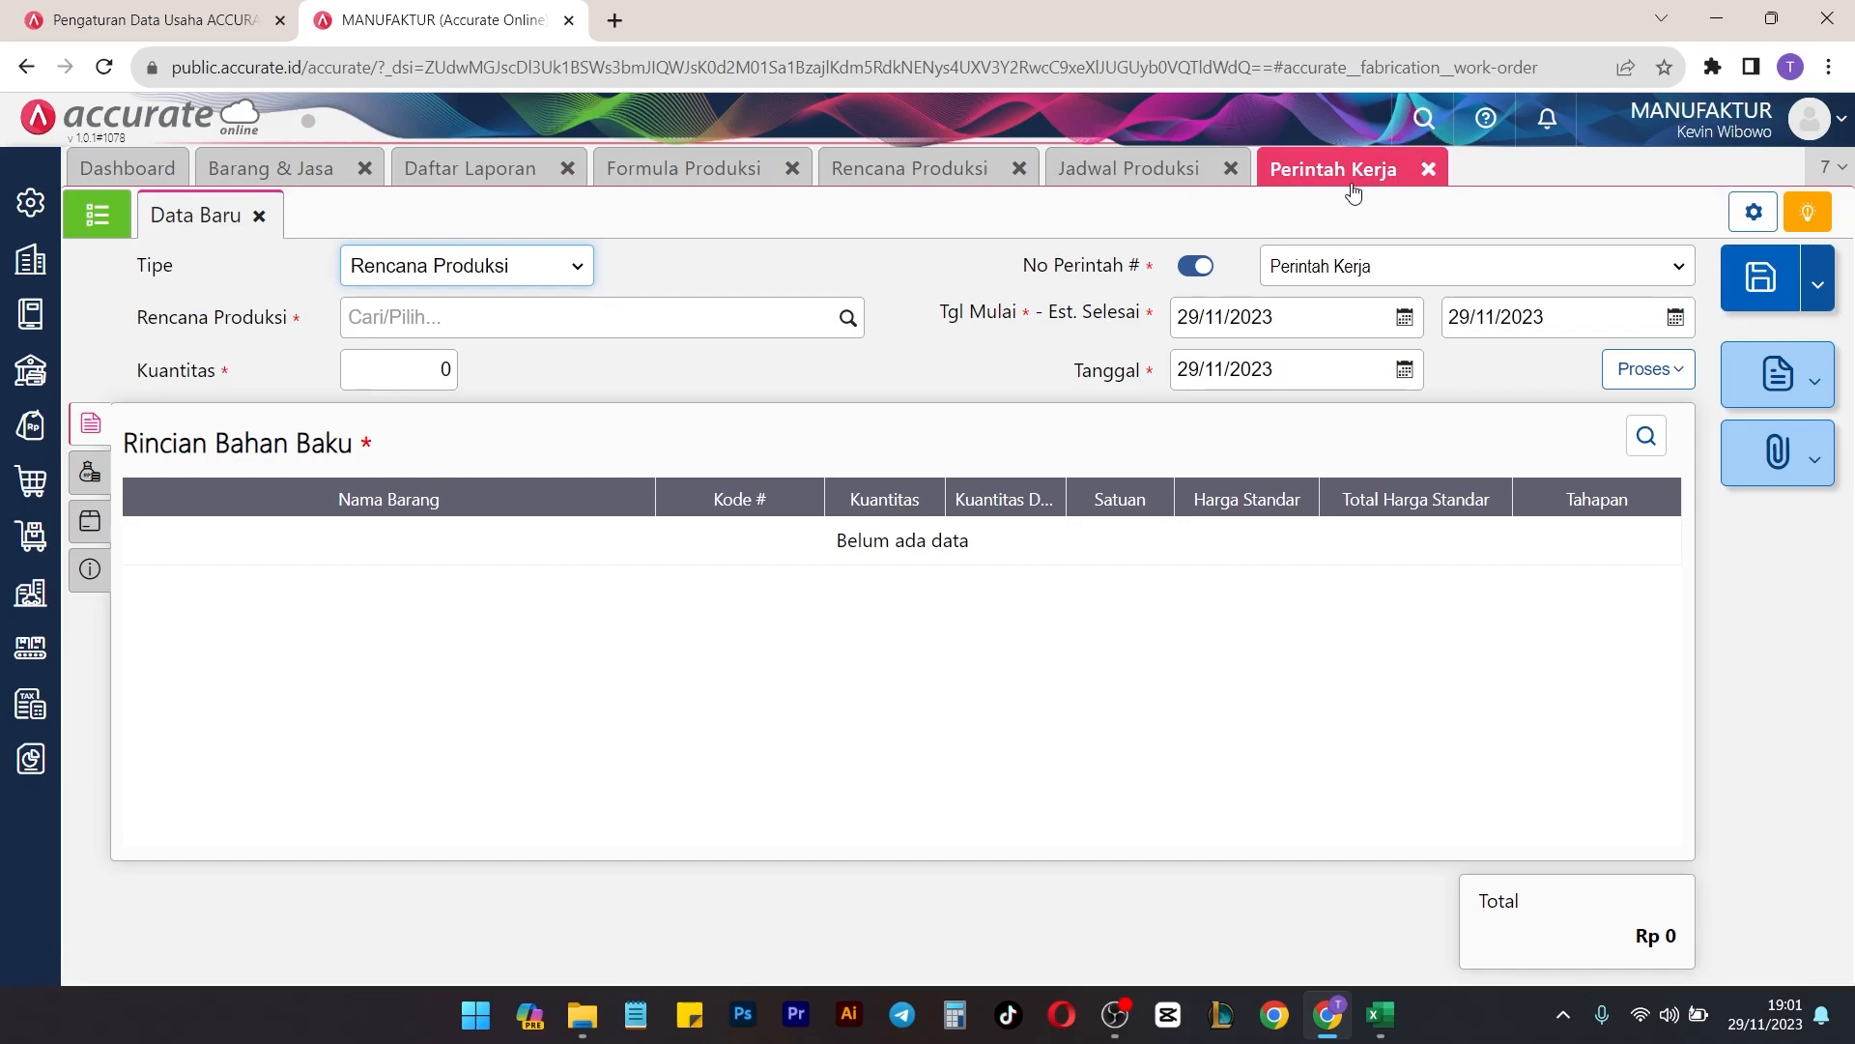
Check Pemenuhan Bahan Baku by Rencana Produksi for the Utama warehouse, examining how much material is taken and available.
left_click(30, 646)
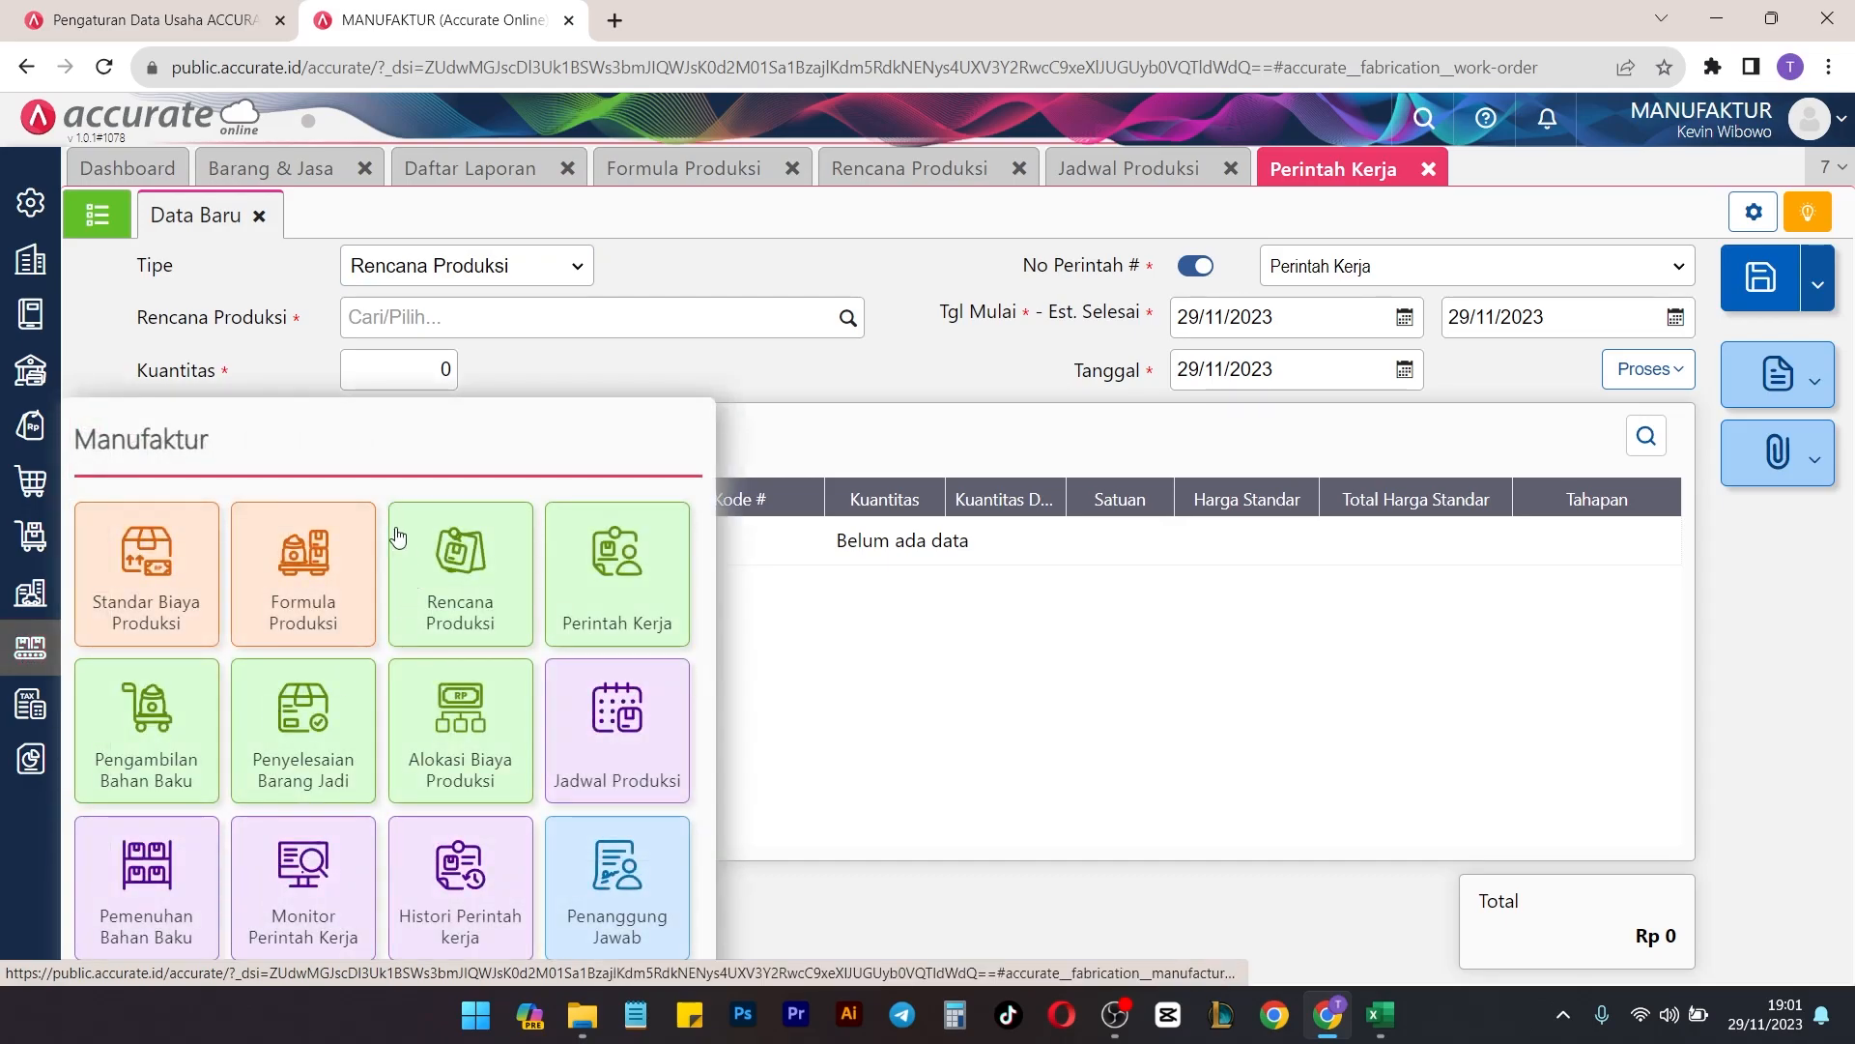
left_click(165, 904)
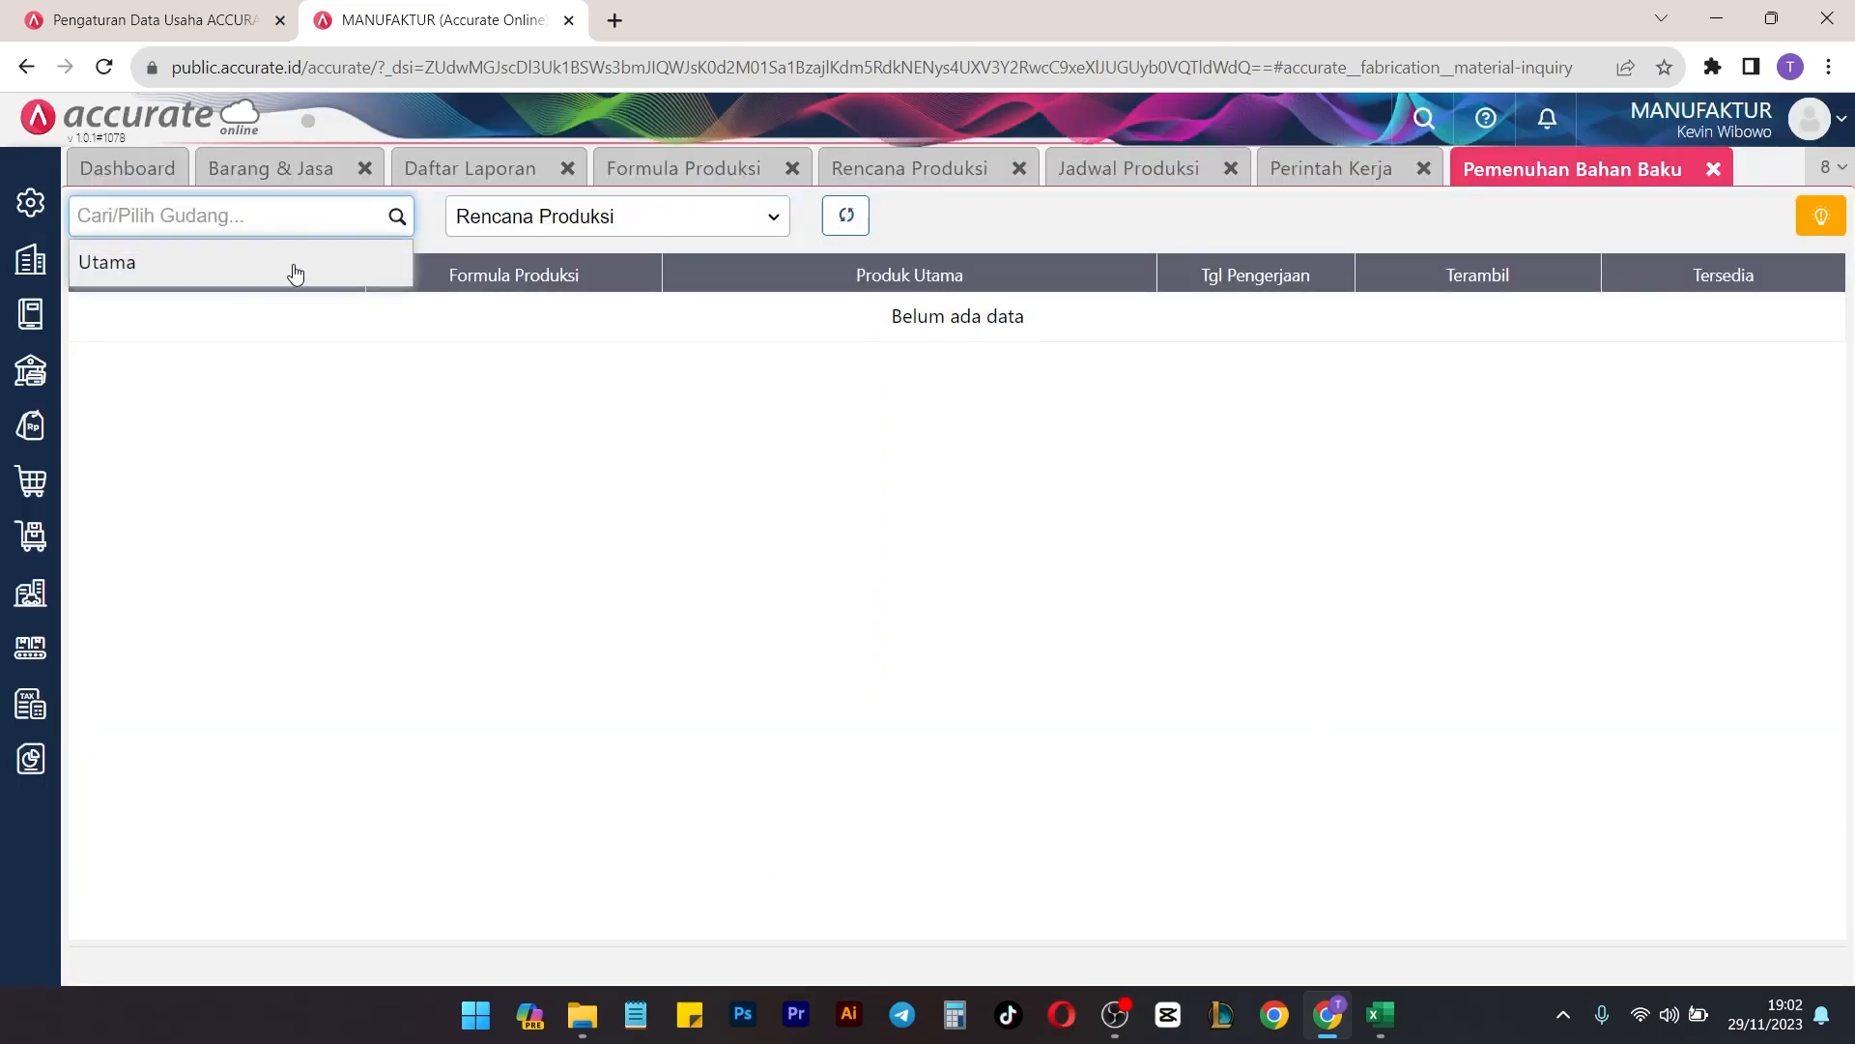
left_click(300, 259)
left_click(847, 220)
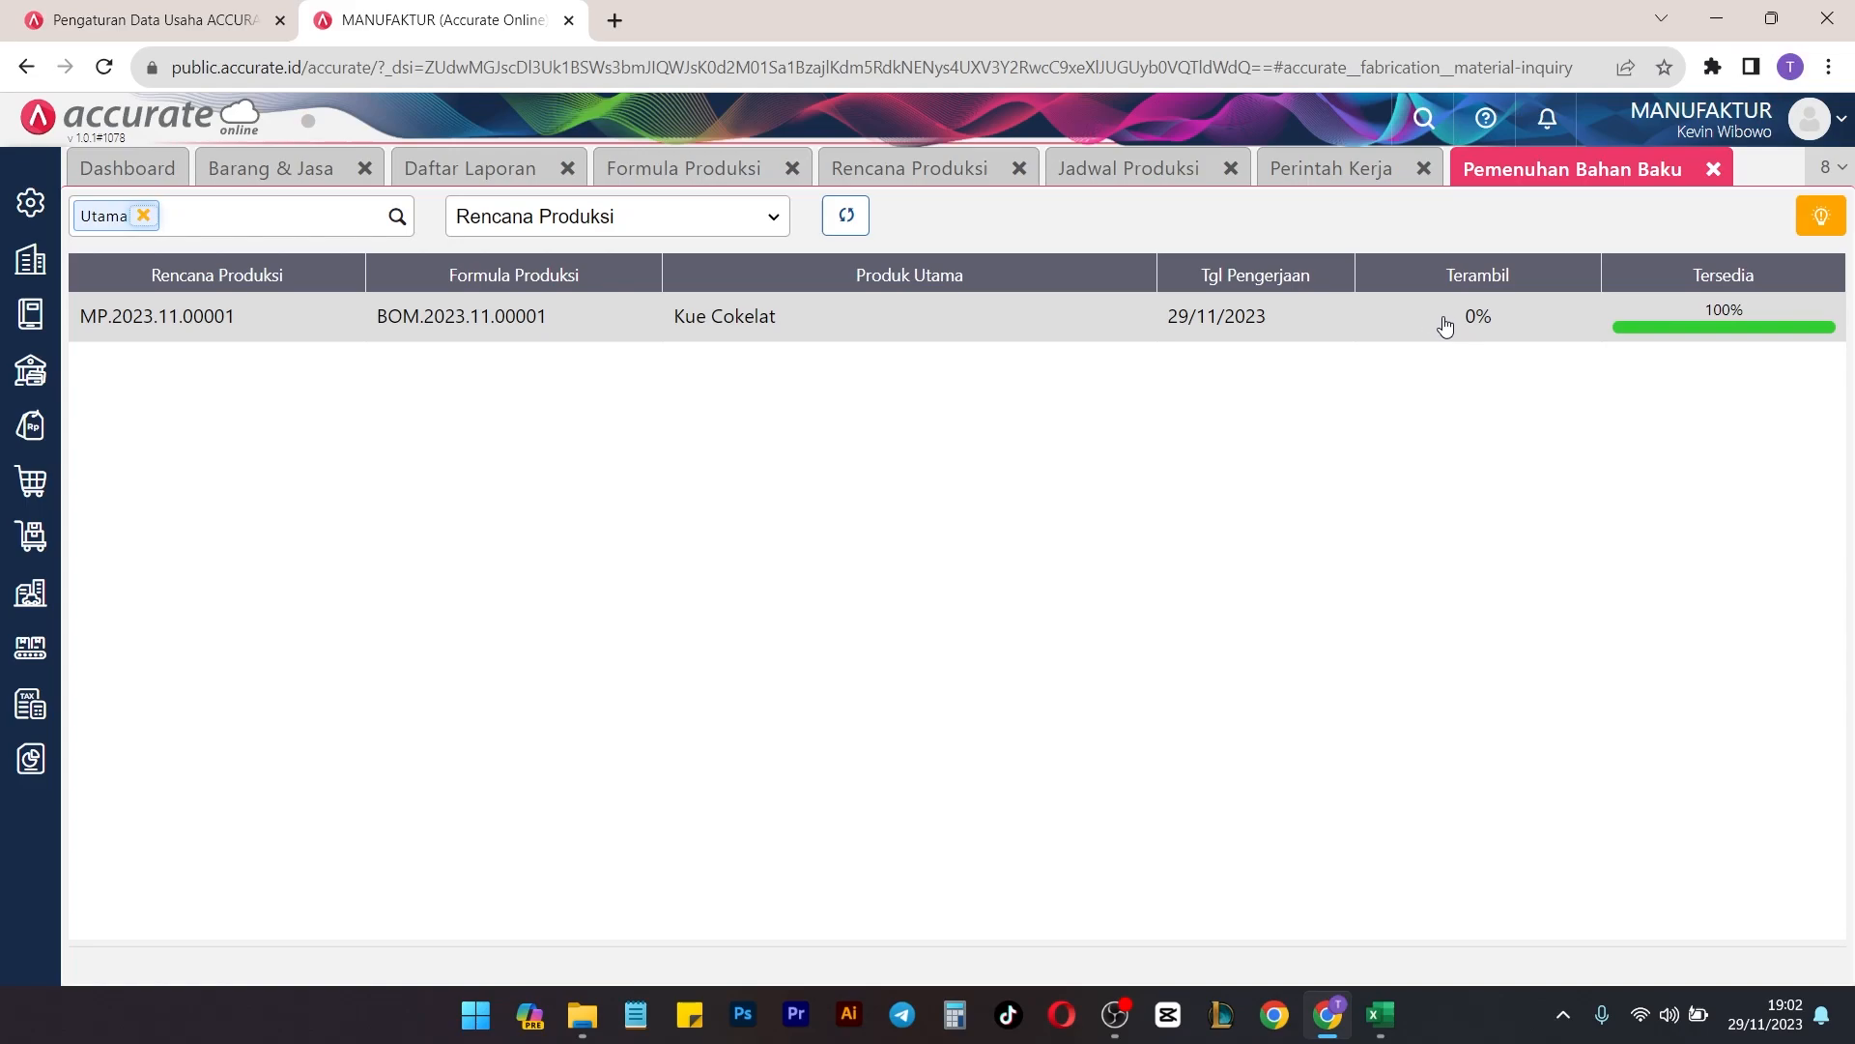
Close all open module pages, from Pemenuhan Bahan Baku to Barang & Jasa, leaving only the Dashboard.
left_click(1714, 169)
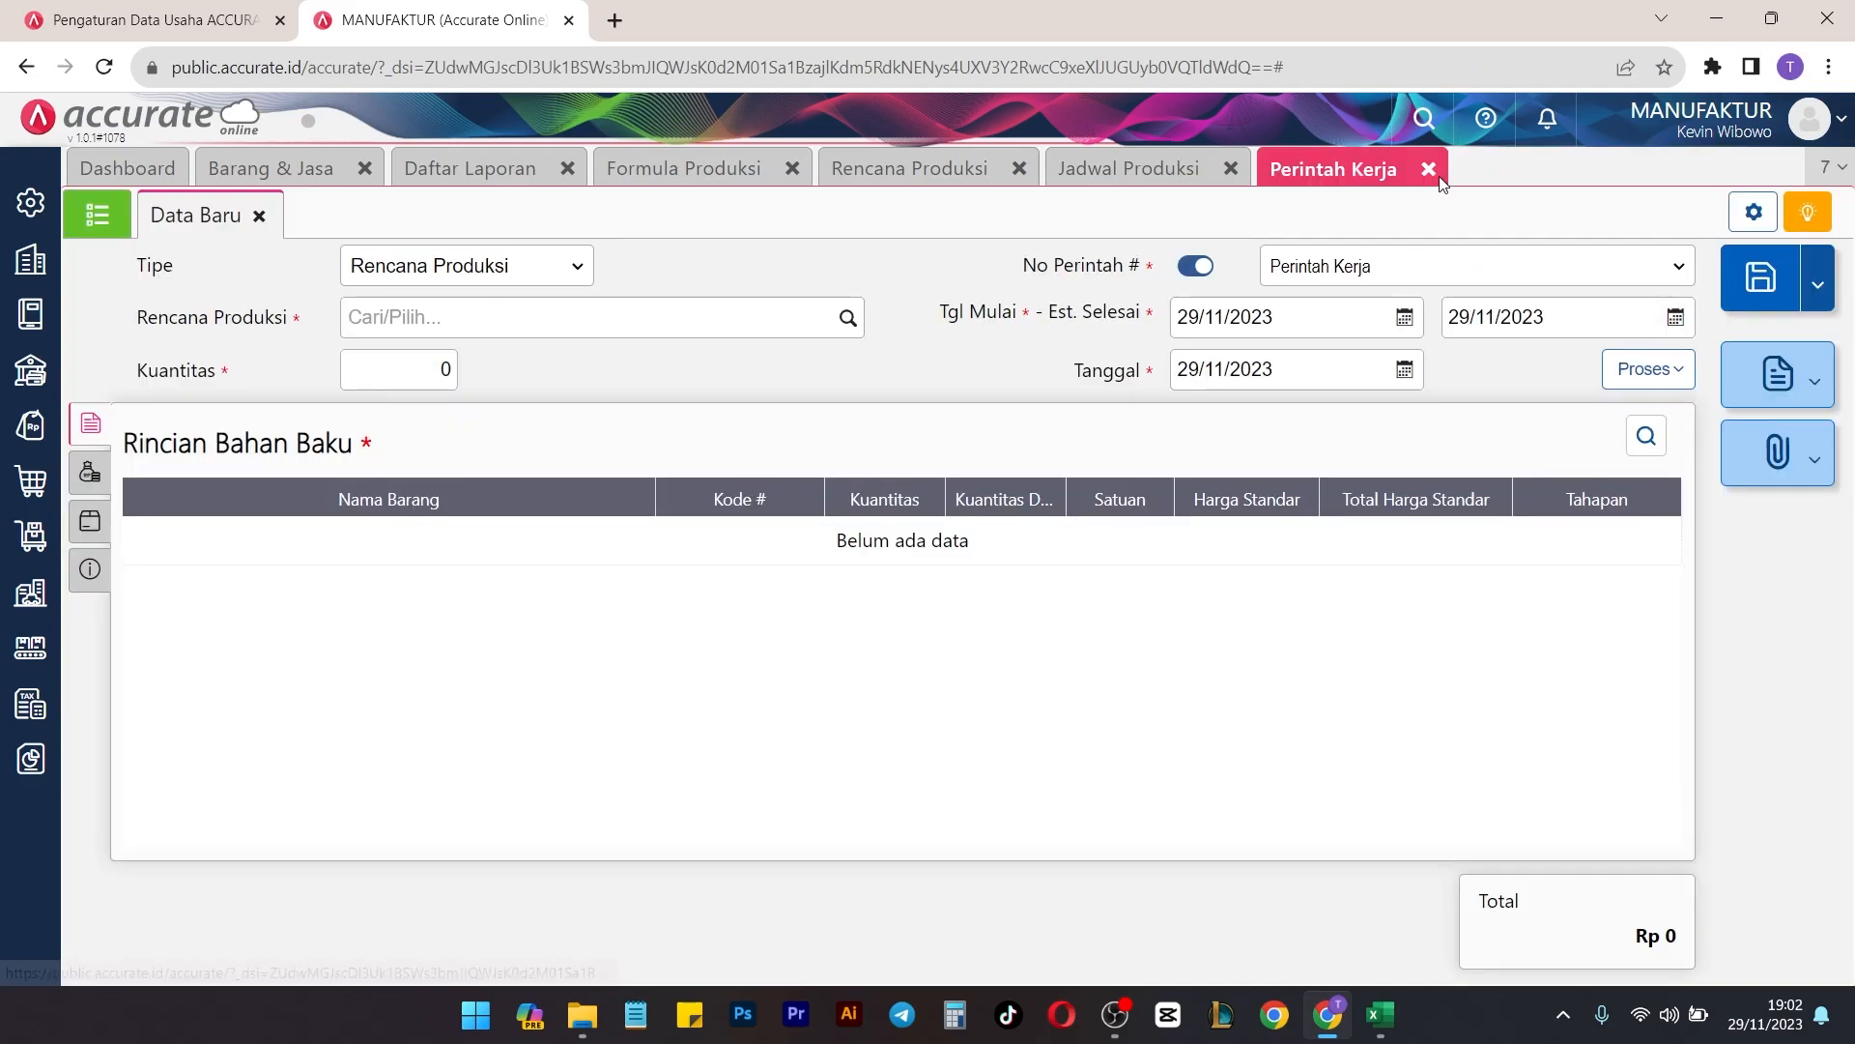
left_click(1428, 169)
left_click(1230, 169)
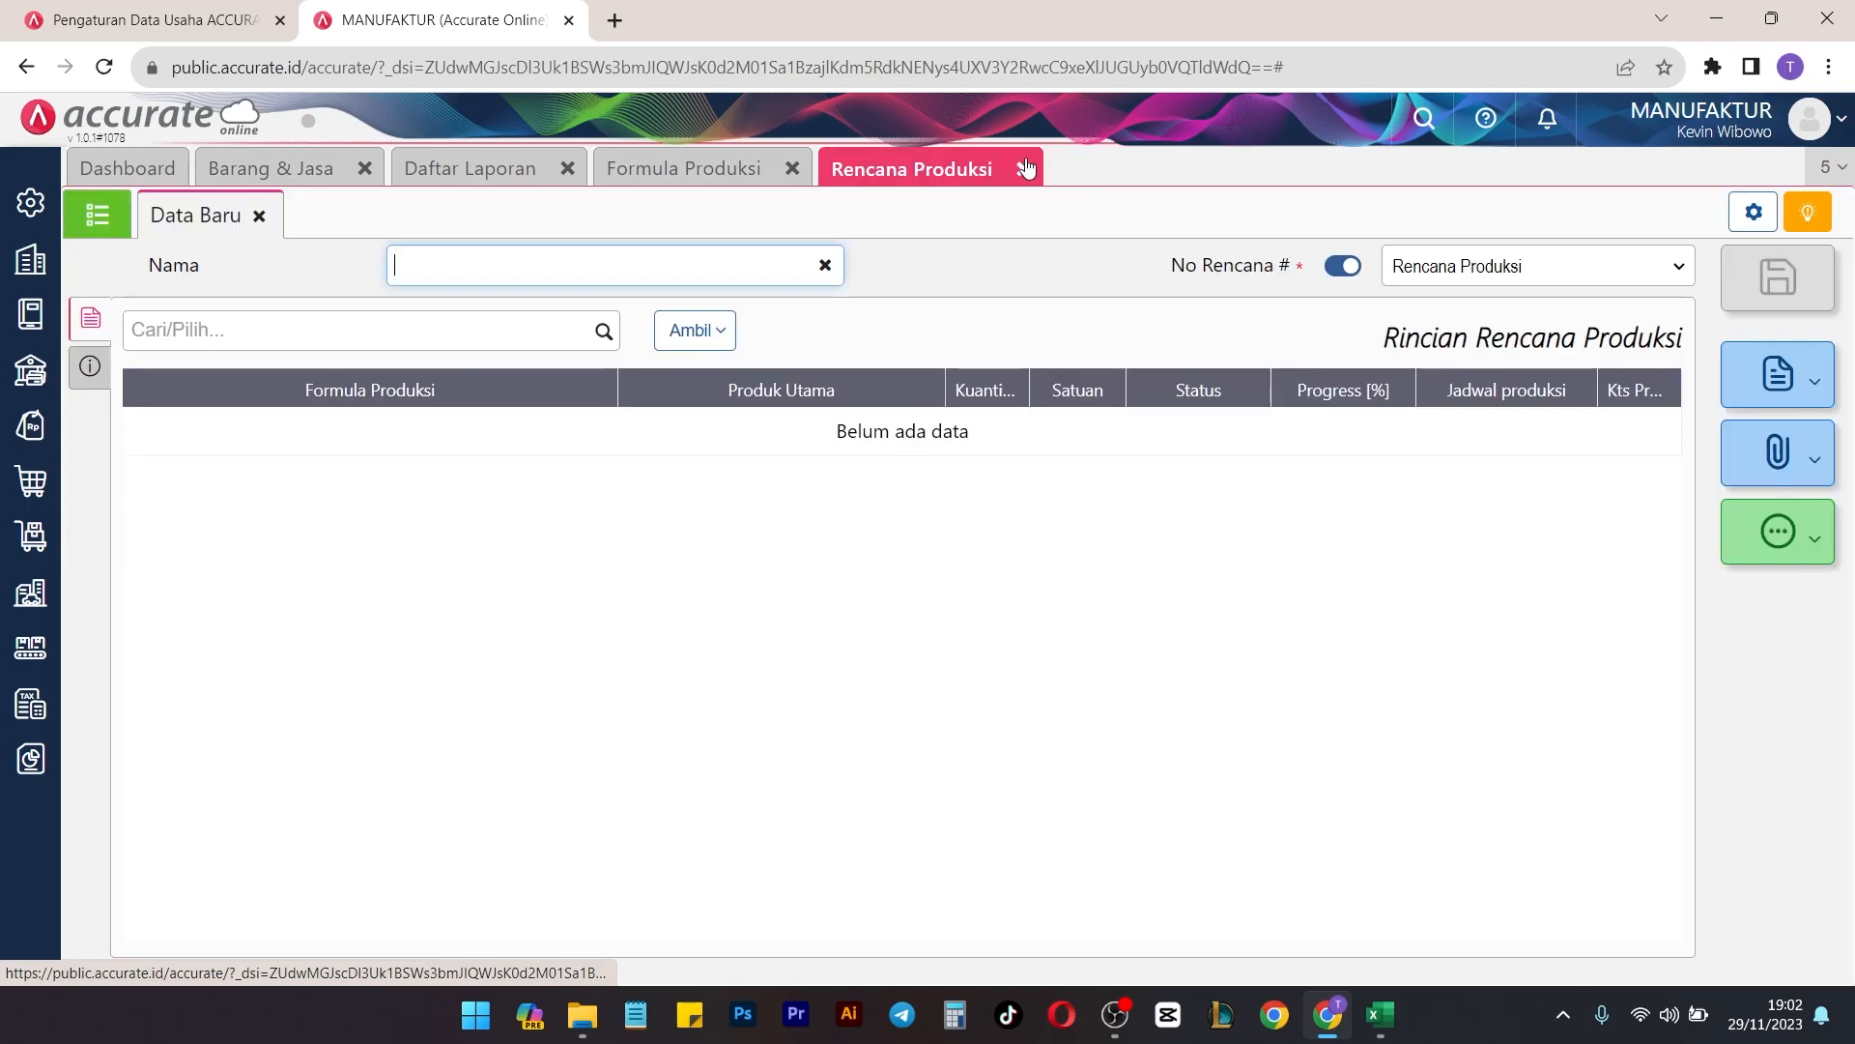
left_click(1027, 169)
left_click(791, 169)
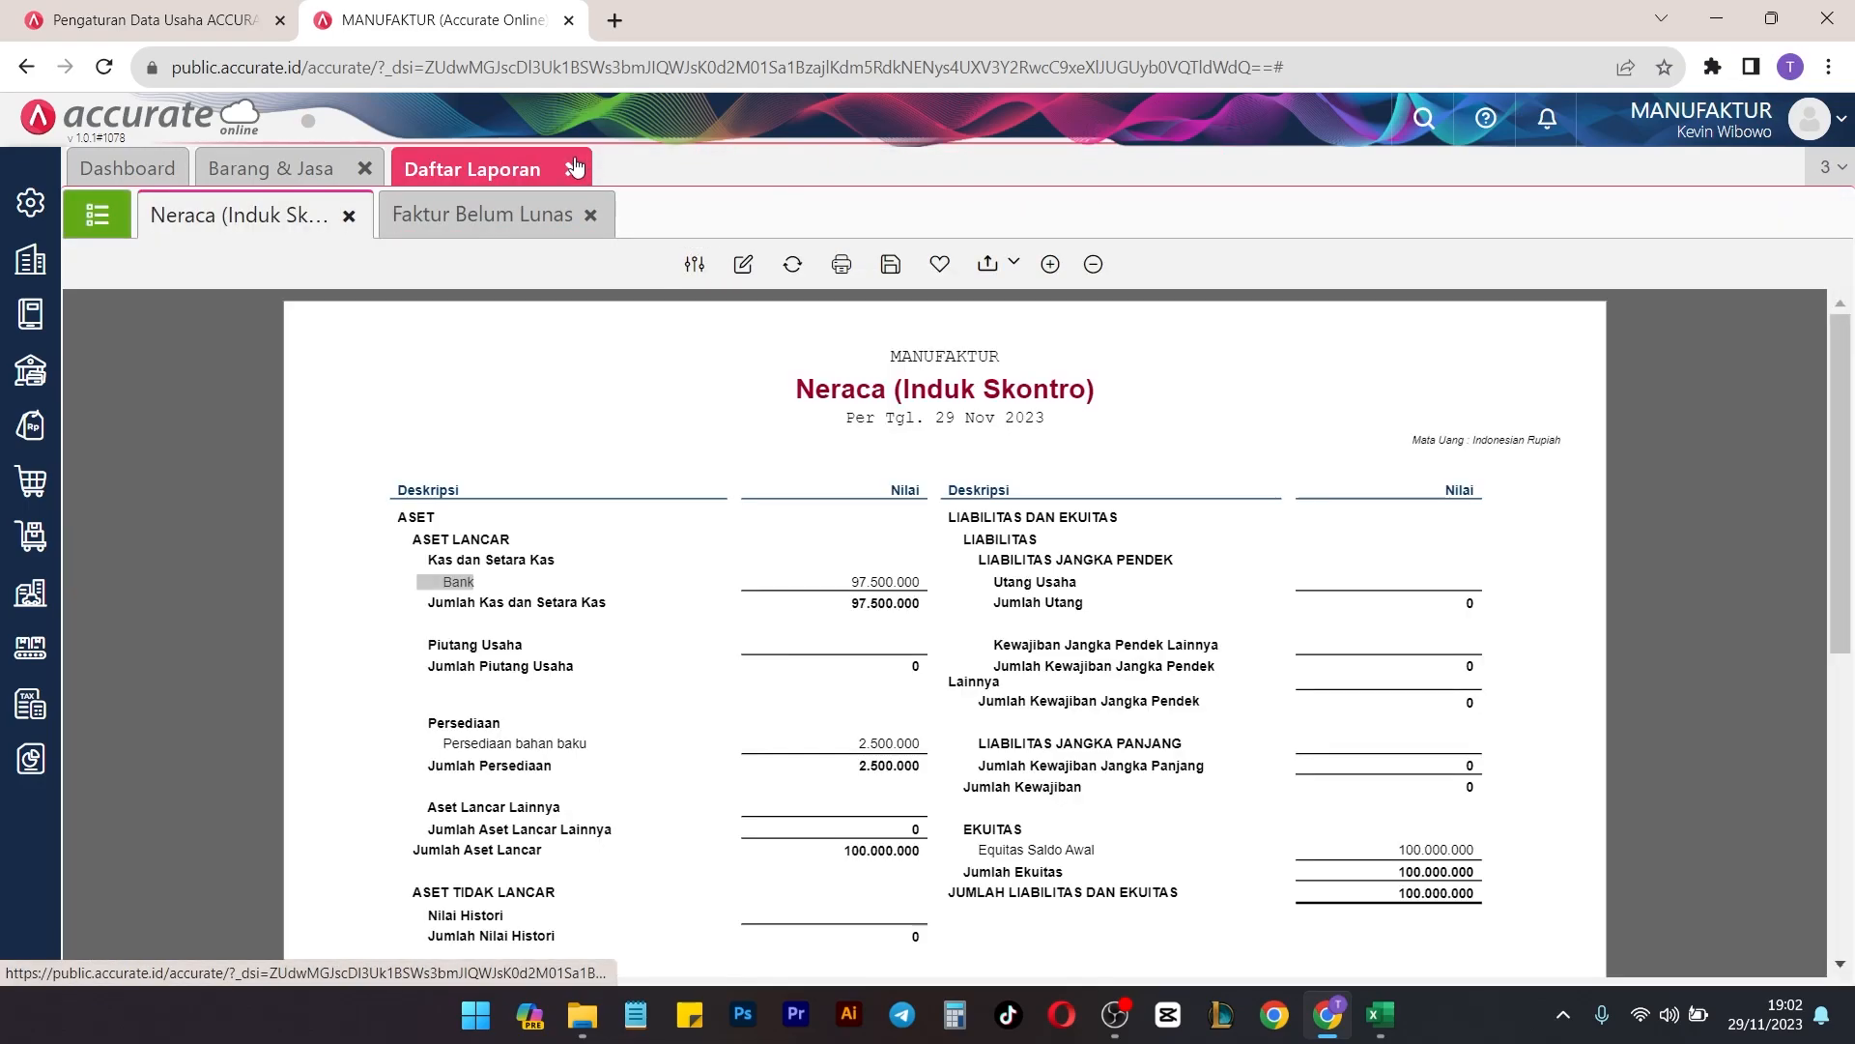
left_click(575, 169)
left_click(364, 169)
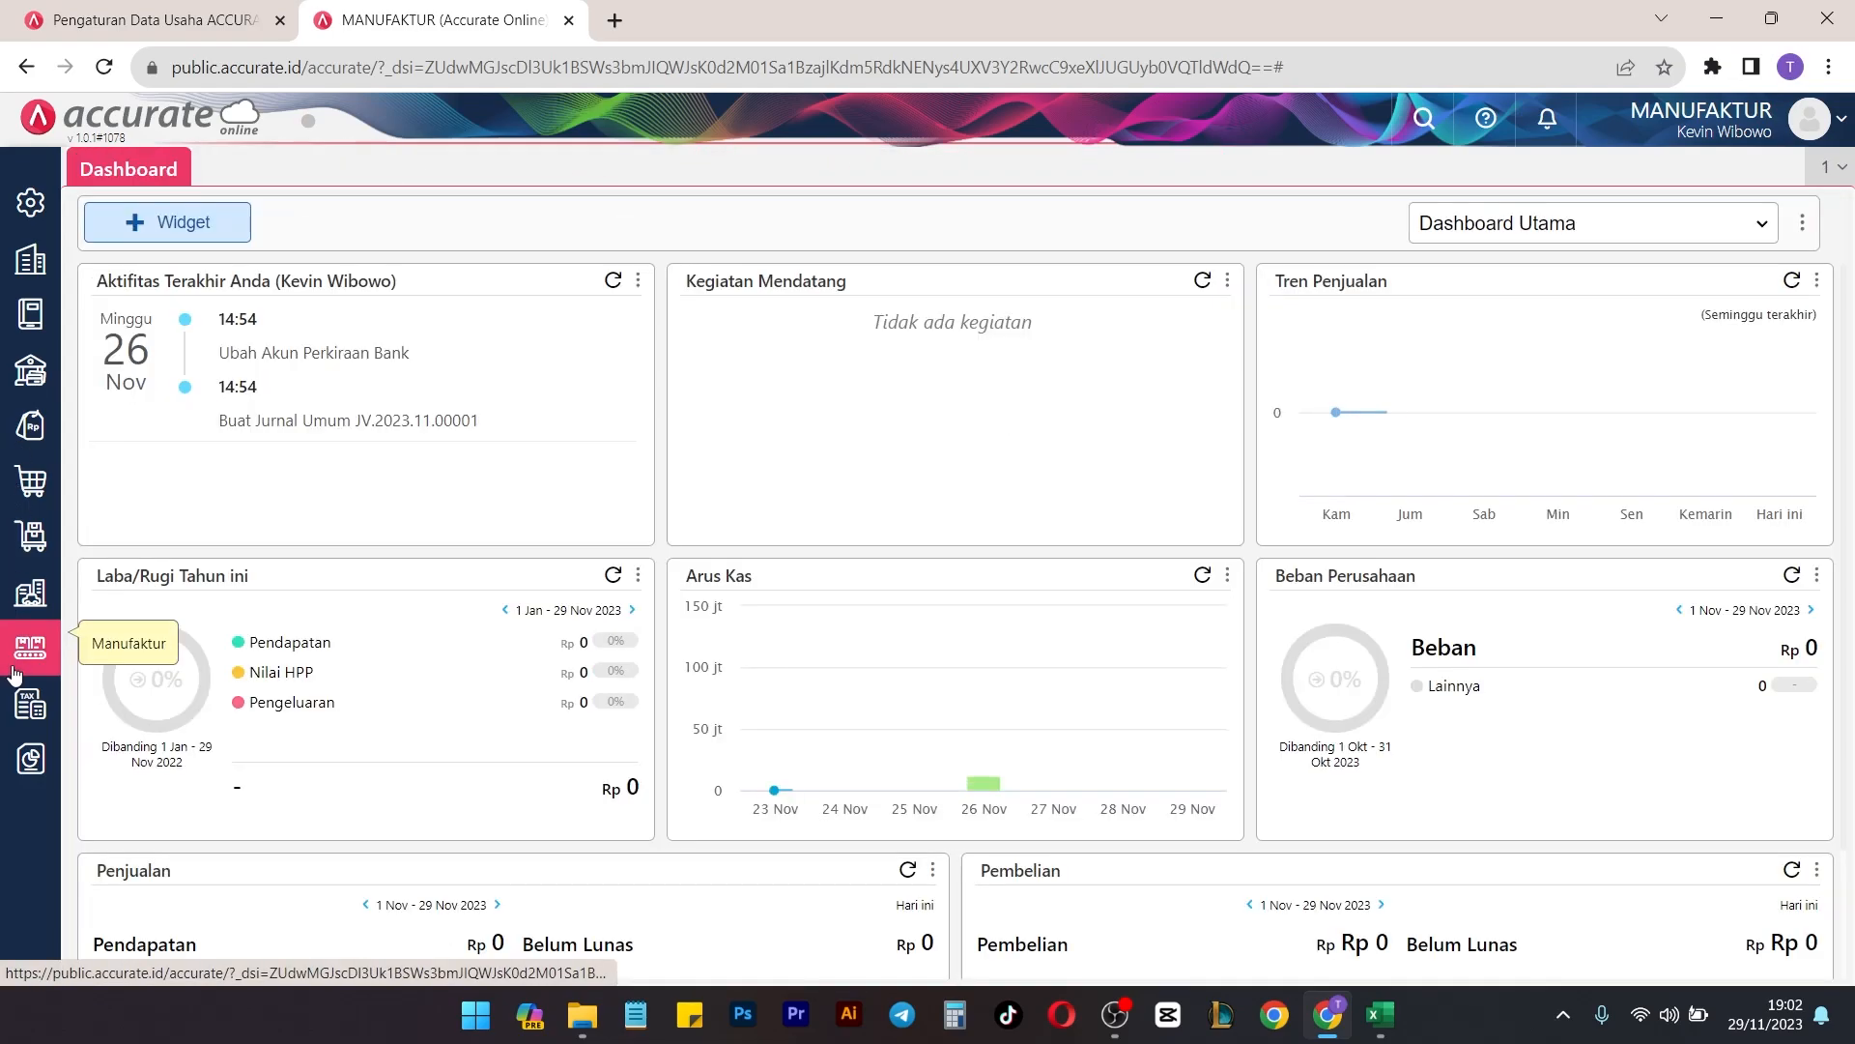
Start a new Pengambilan Bahan Baku of type Ambil Barang for the Kue Cokelat work order.
left_click(13, 671)
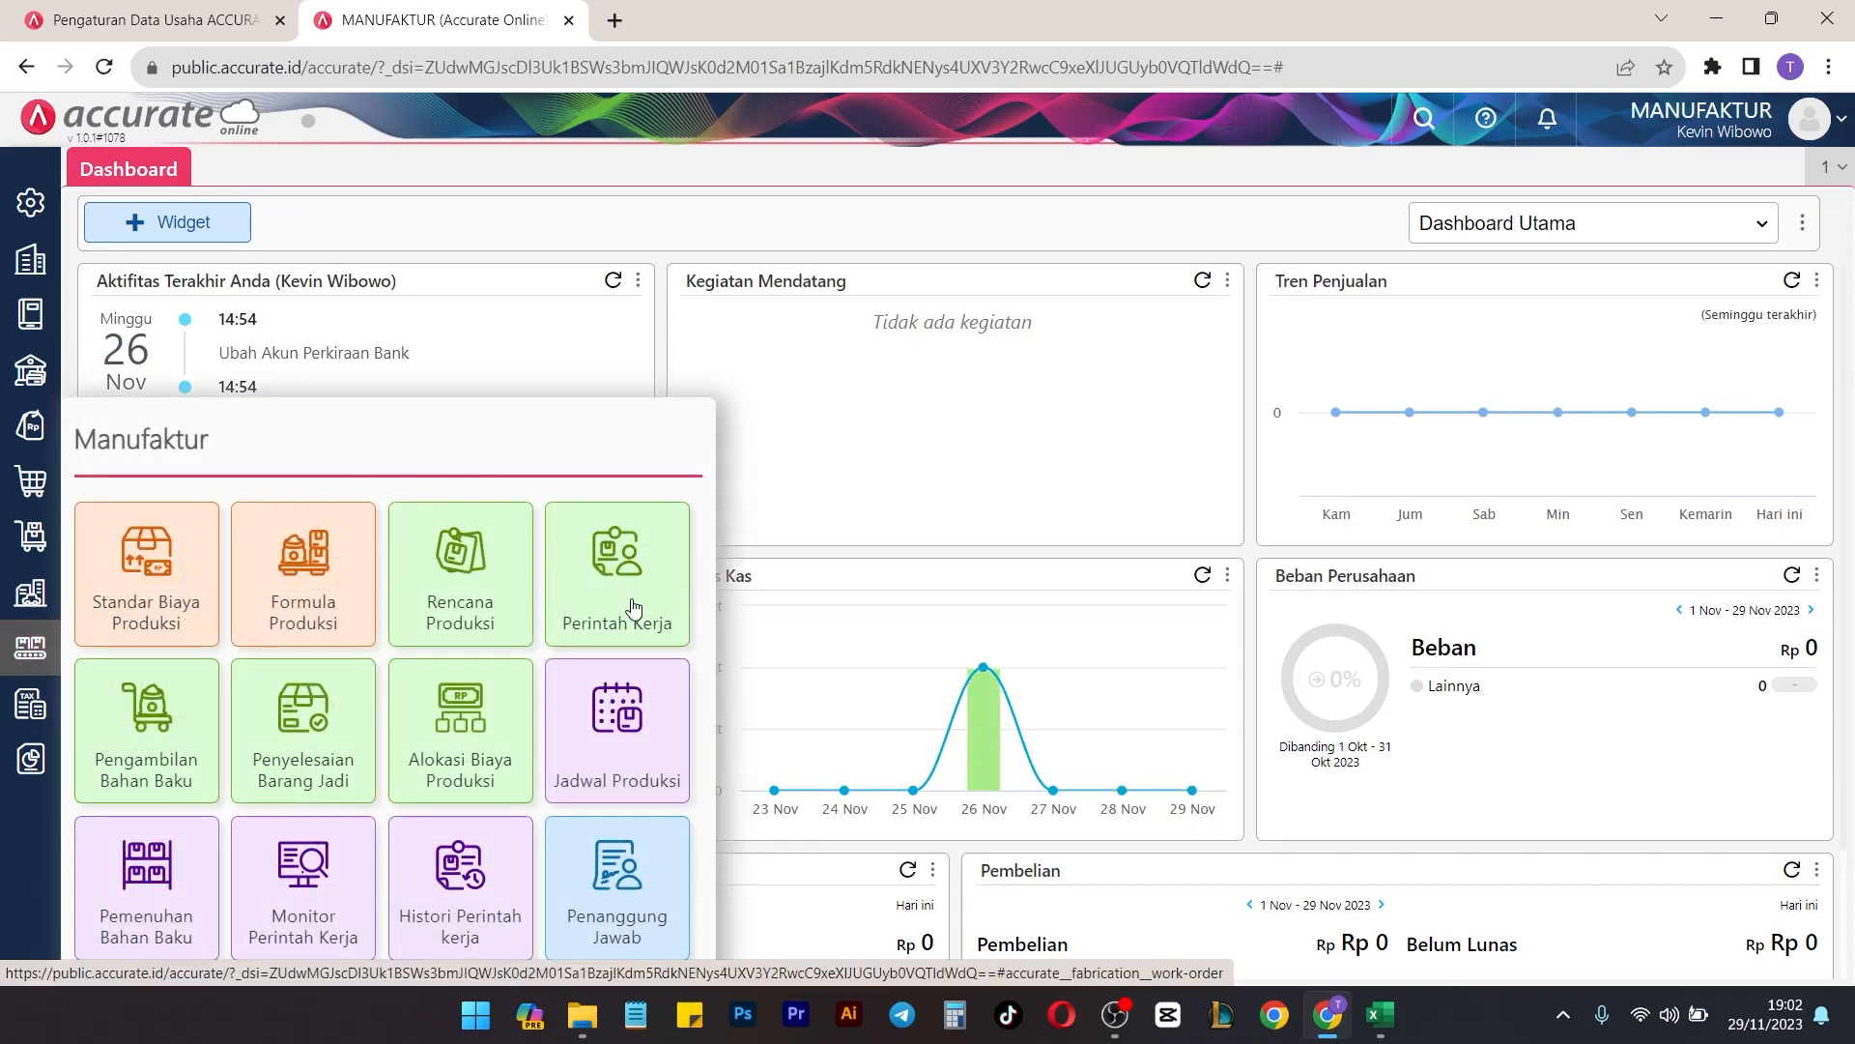
left_click(131, 747)
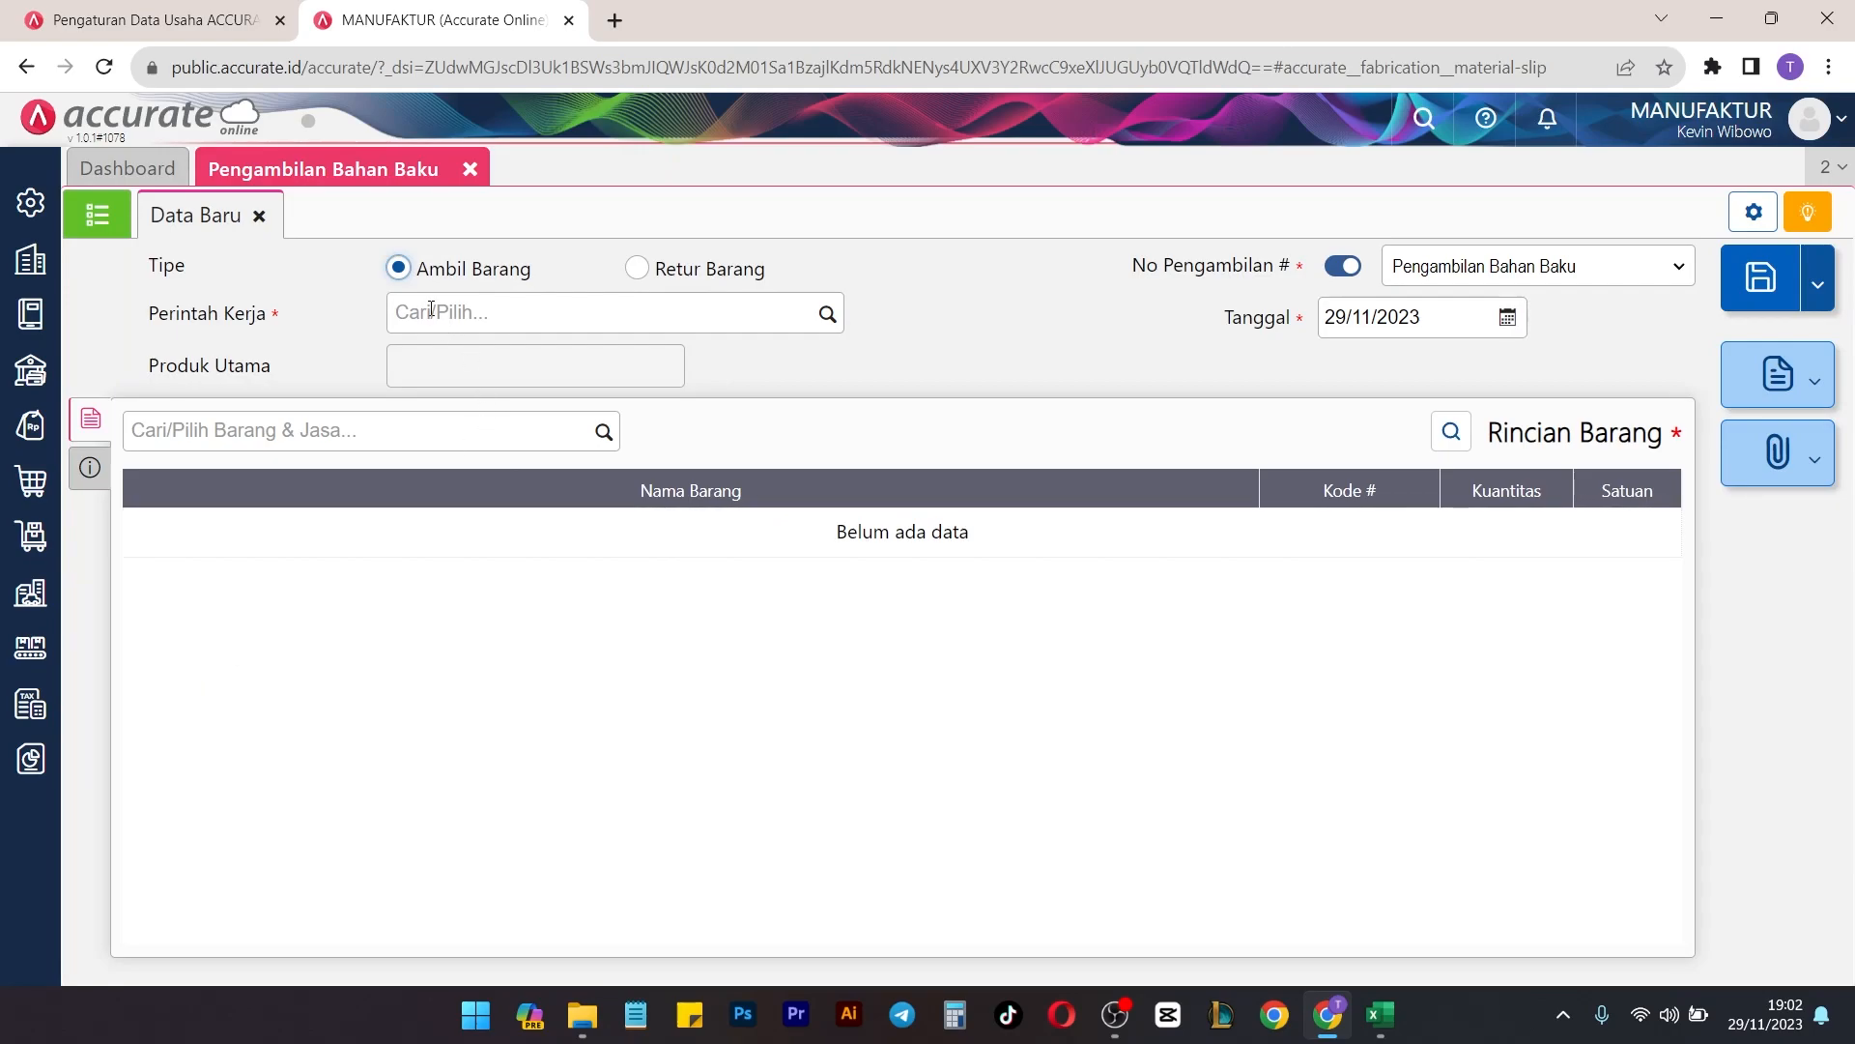
left_click_drag(428, 270, 481, 269)
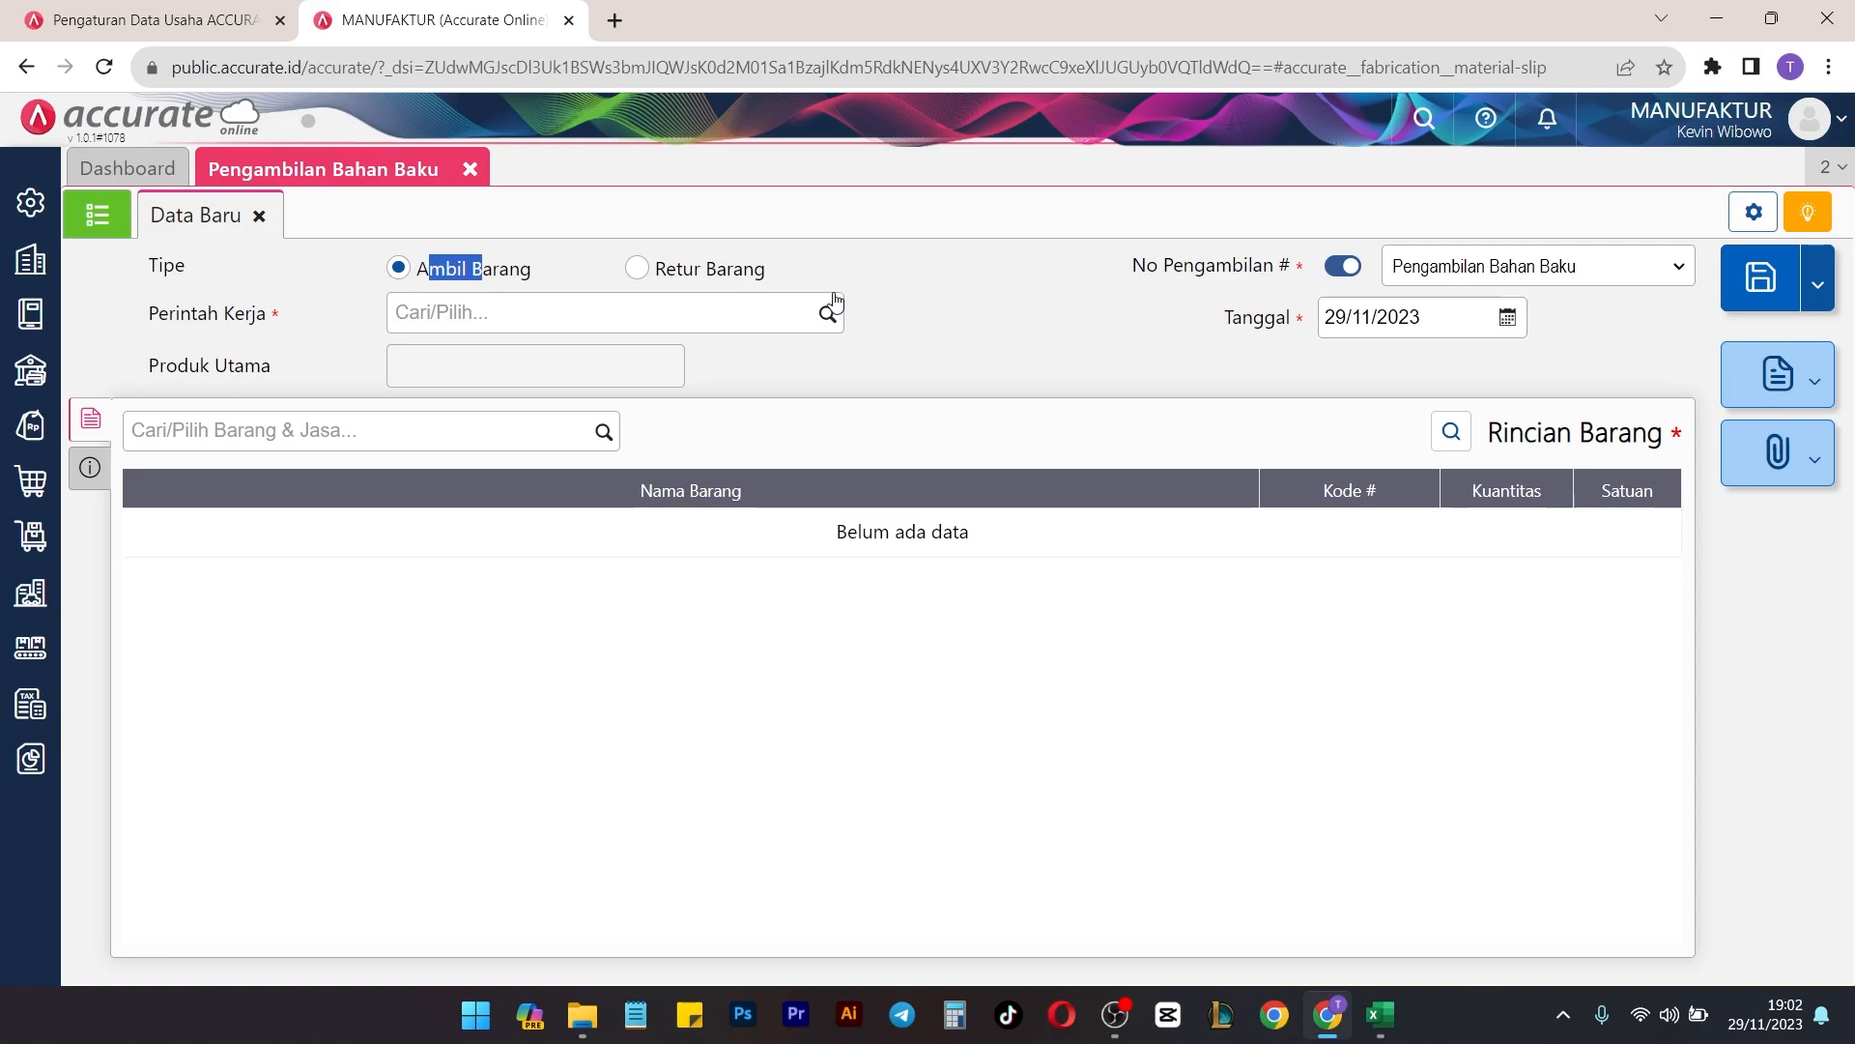
left_click_drag(194, 314, 267, 314)
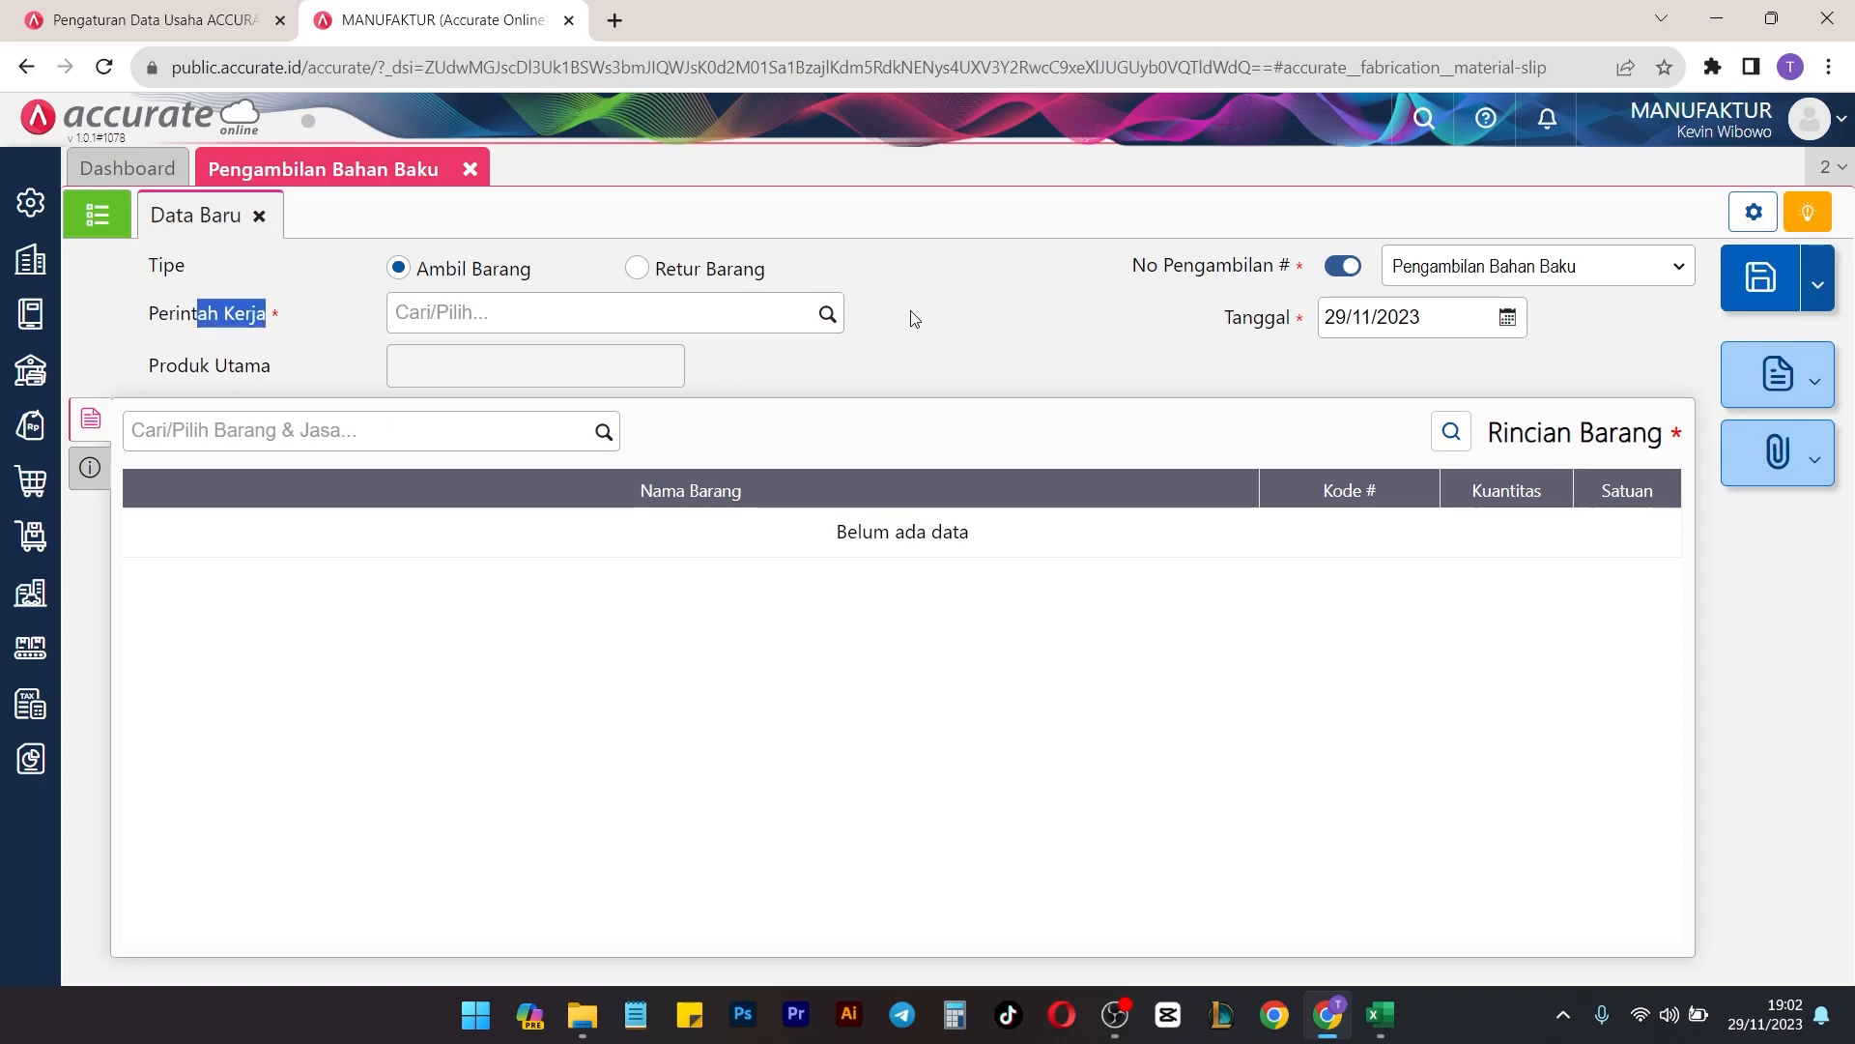
left_click(825, 318)
left_click(568, 377)
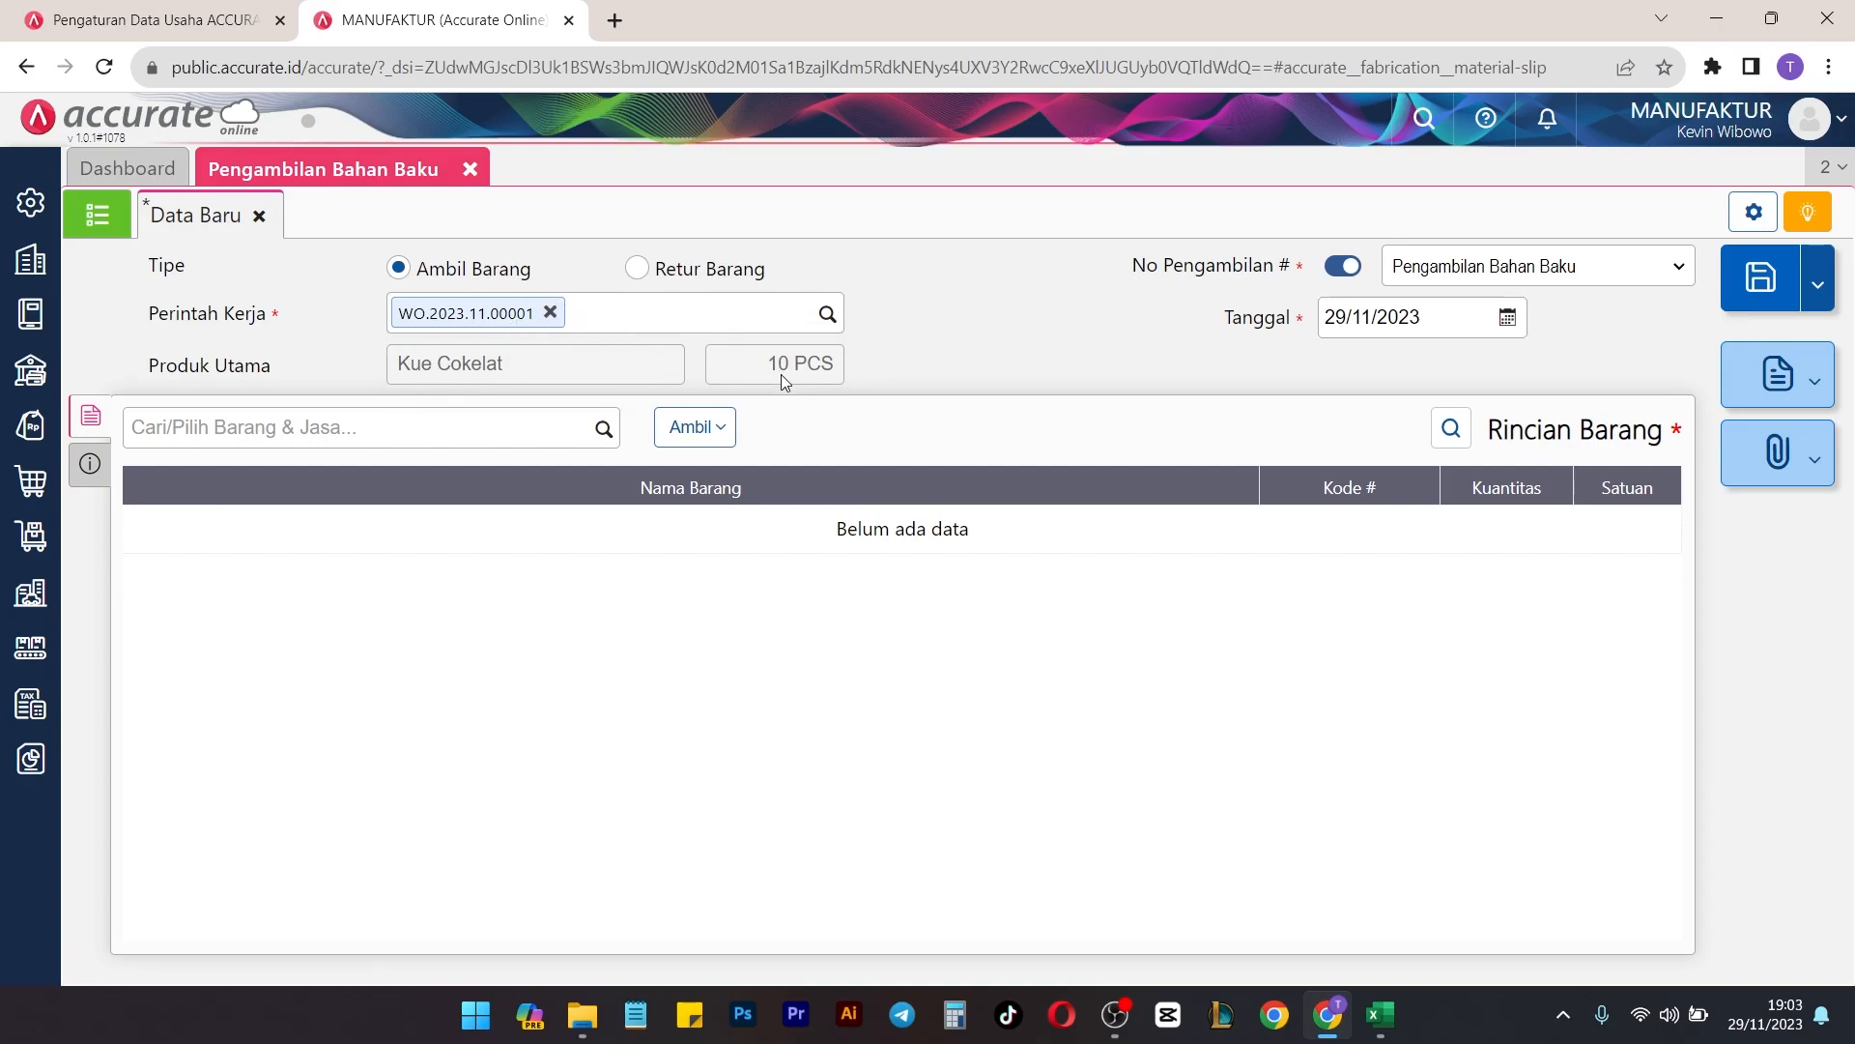
Add the work order's untaken raw materials Cokelat, Telur and Tepung to the material withdrawal.
left_click(708, 435)
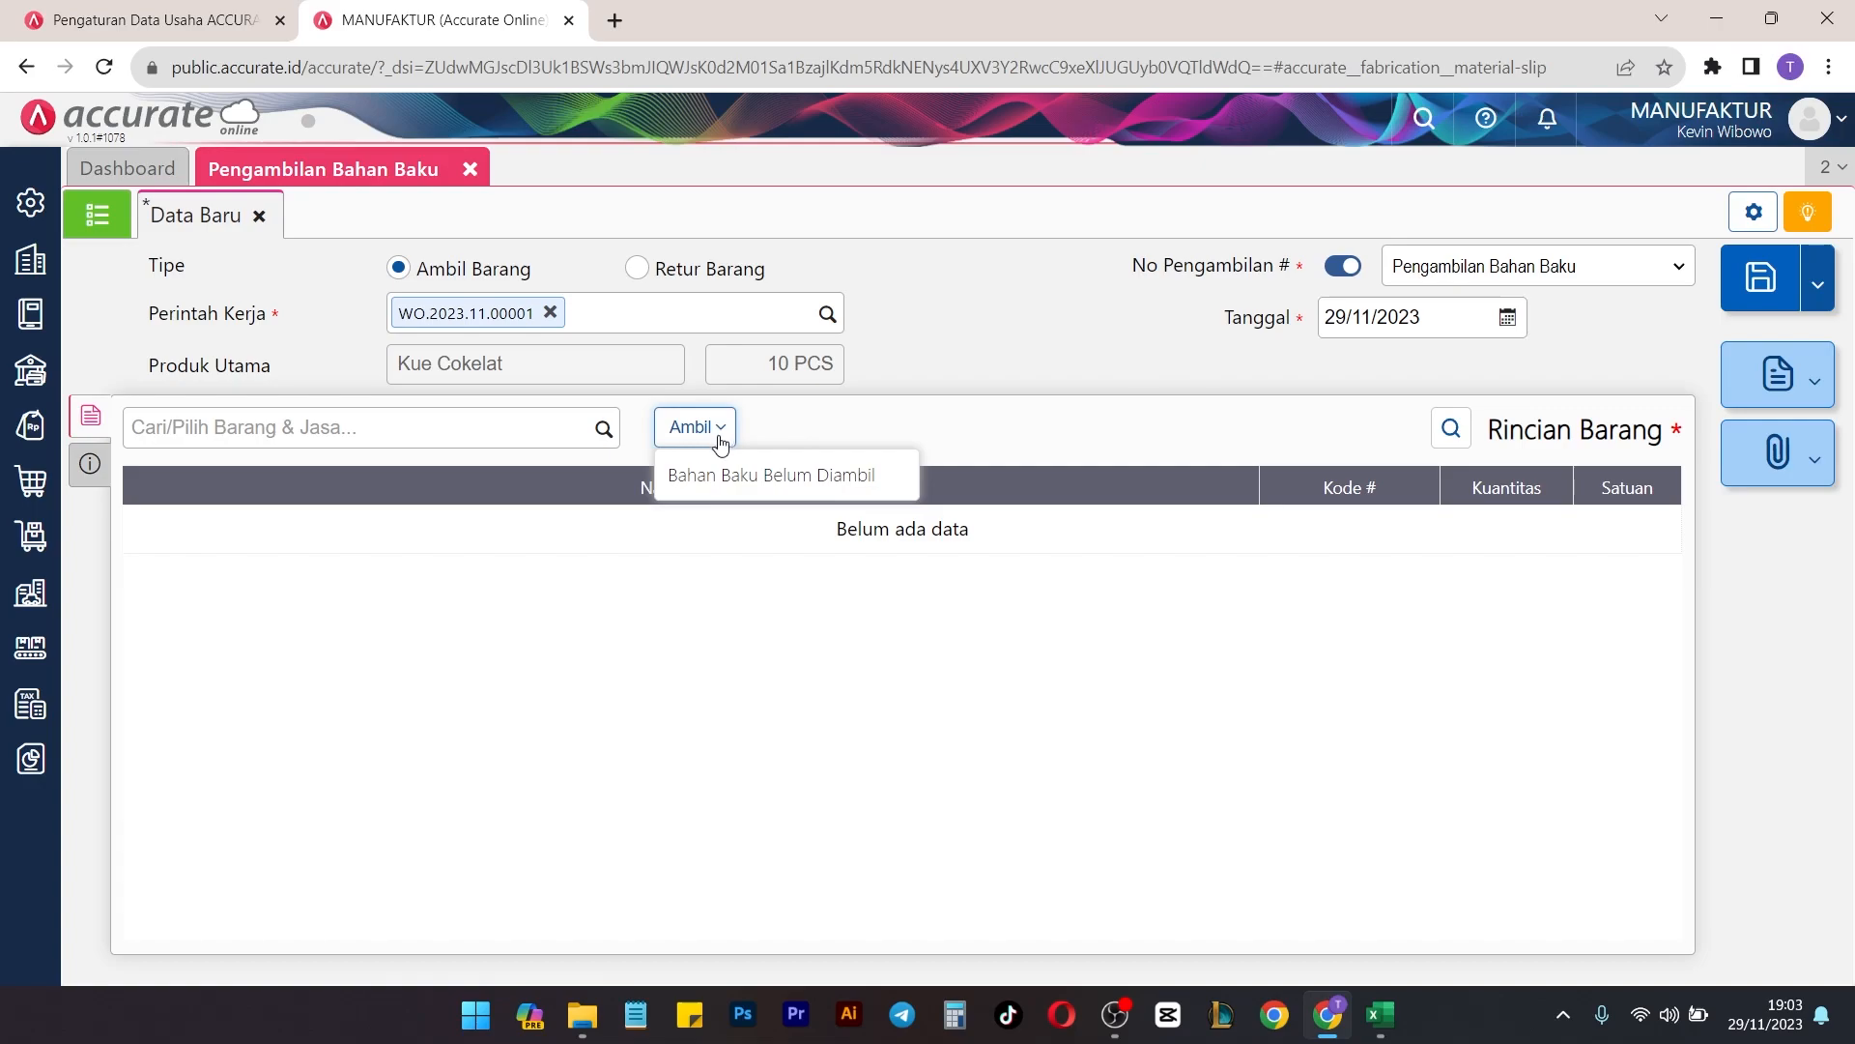
left_click(766, 475)
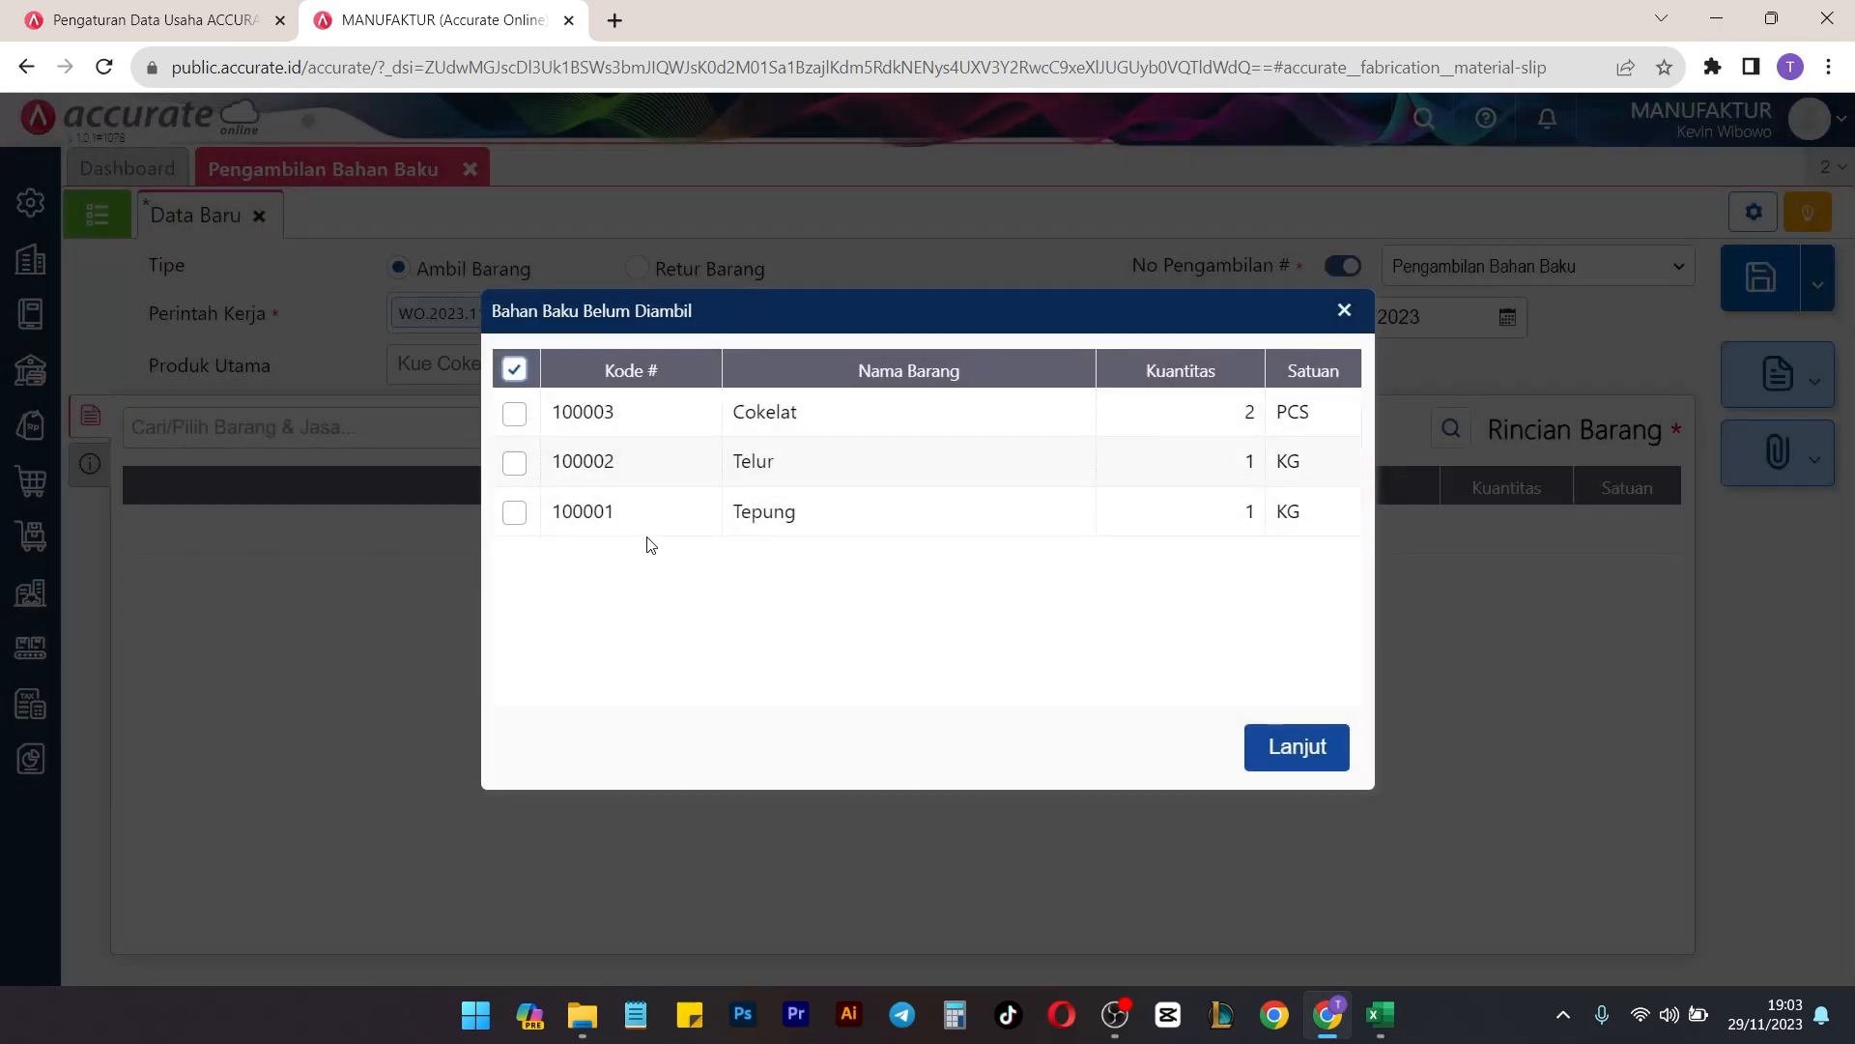
left_click(515, 414)
left_click(514, 464)
left_click(515, 512)
left_click(1322, 755)
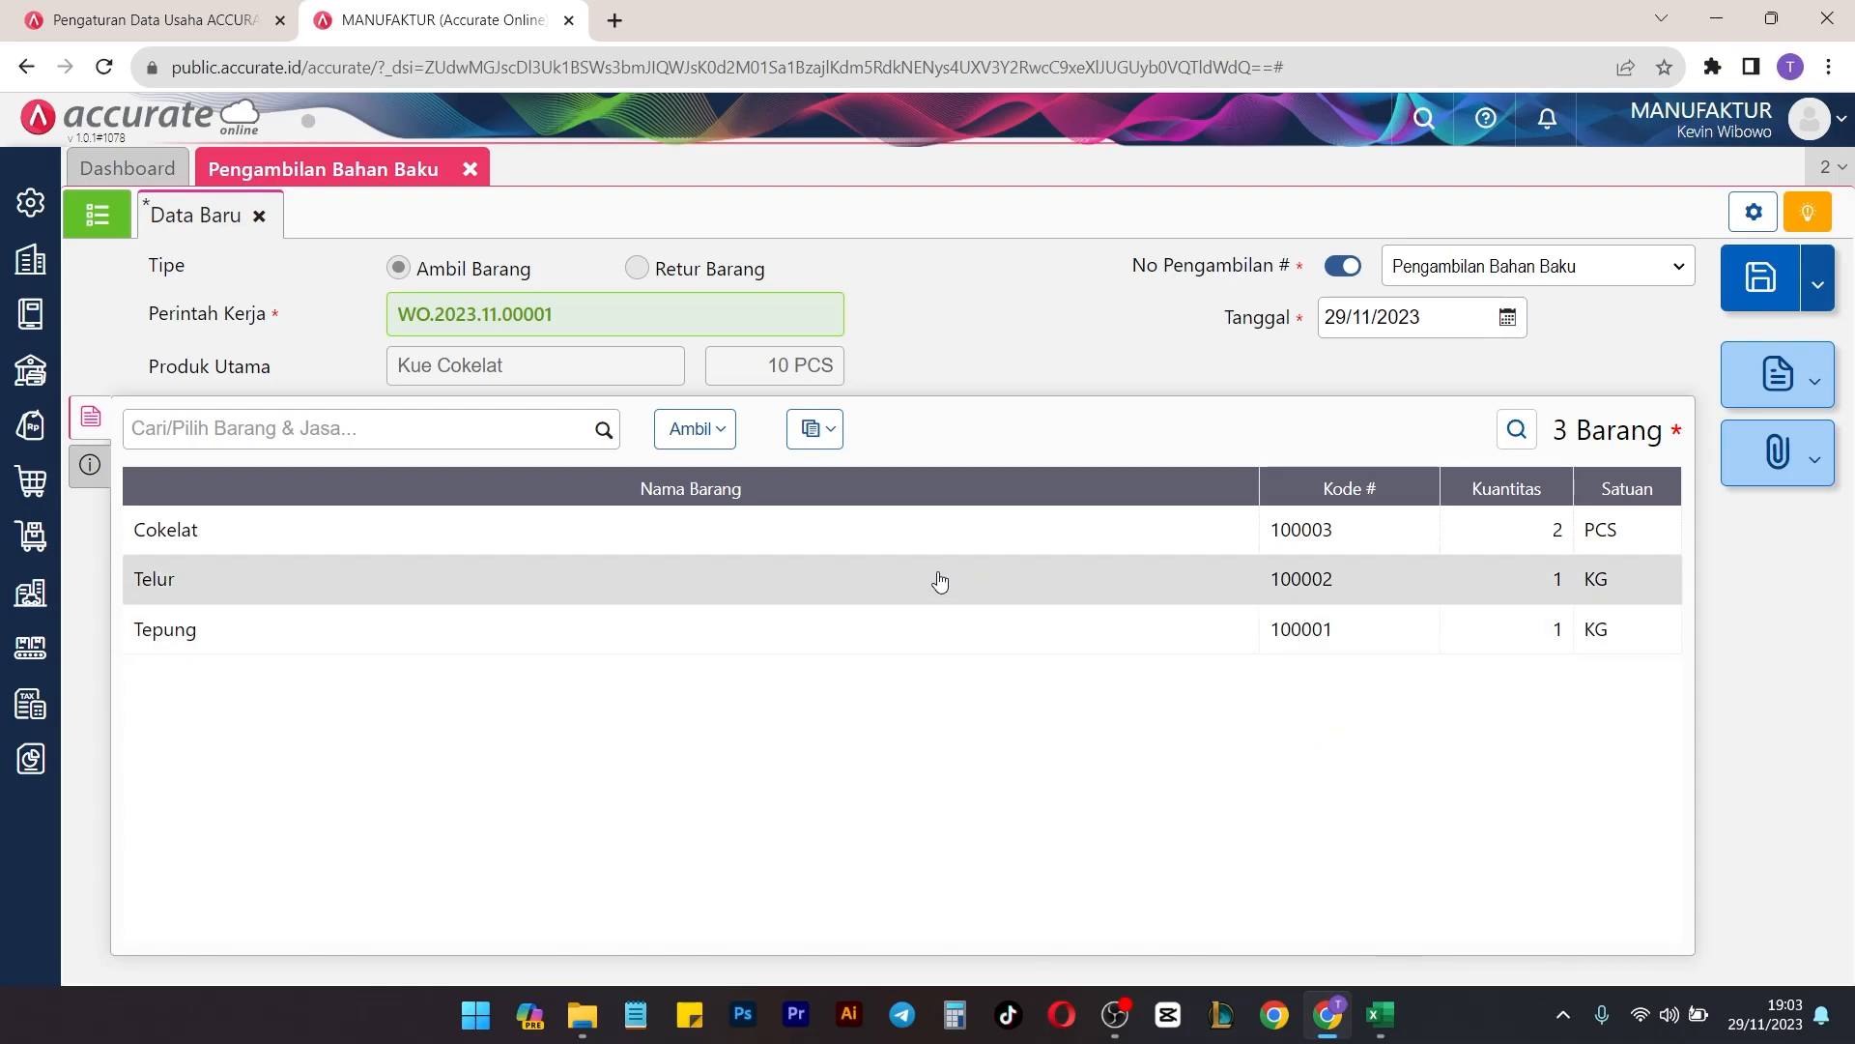
Set the withdrawal quantities to 1 PCS for Cokelat and 0.5 KG for Telur, and save the material withdrawal.
left_click(905, 539)
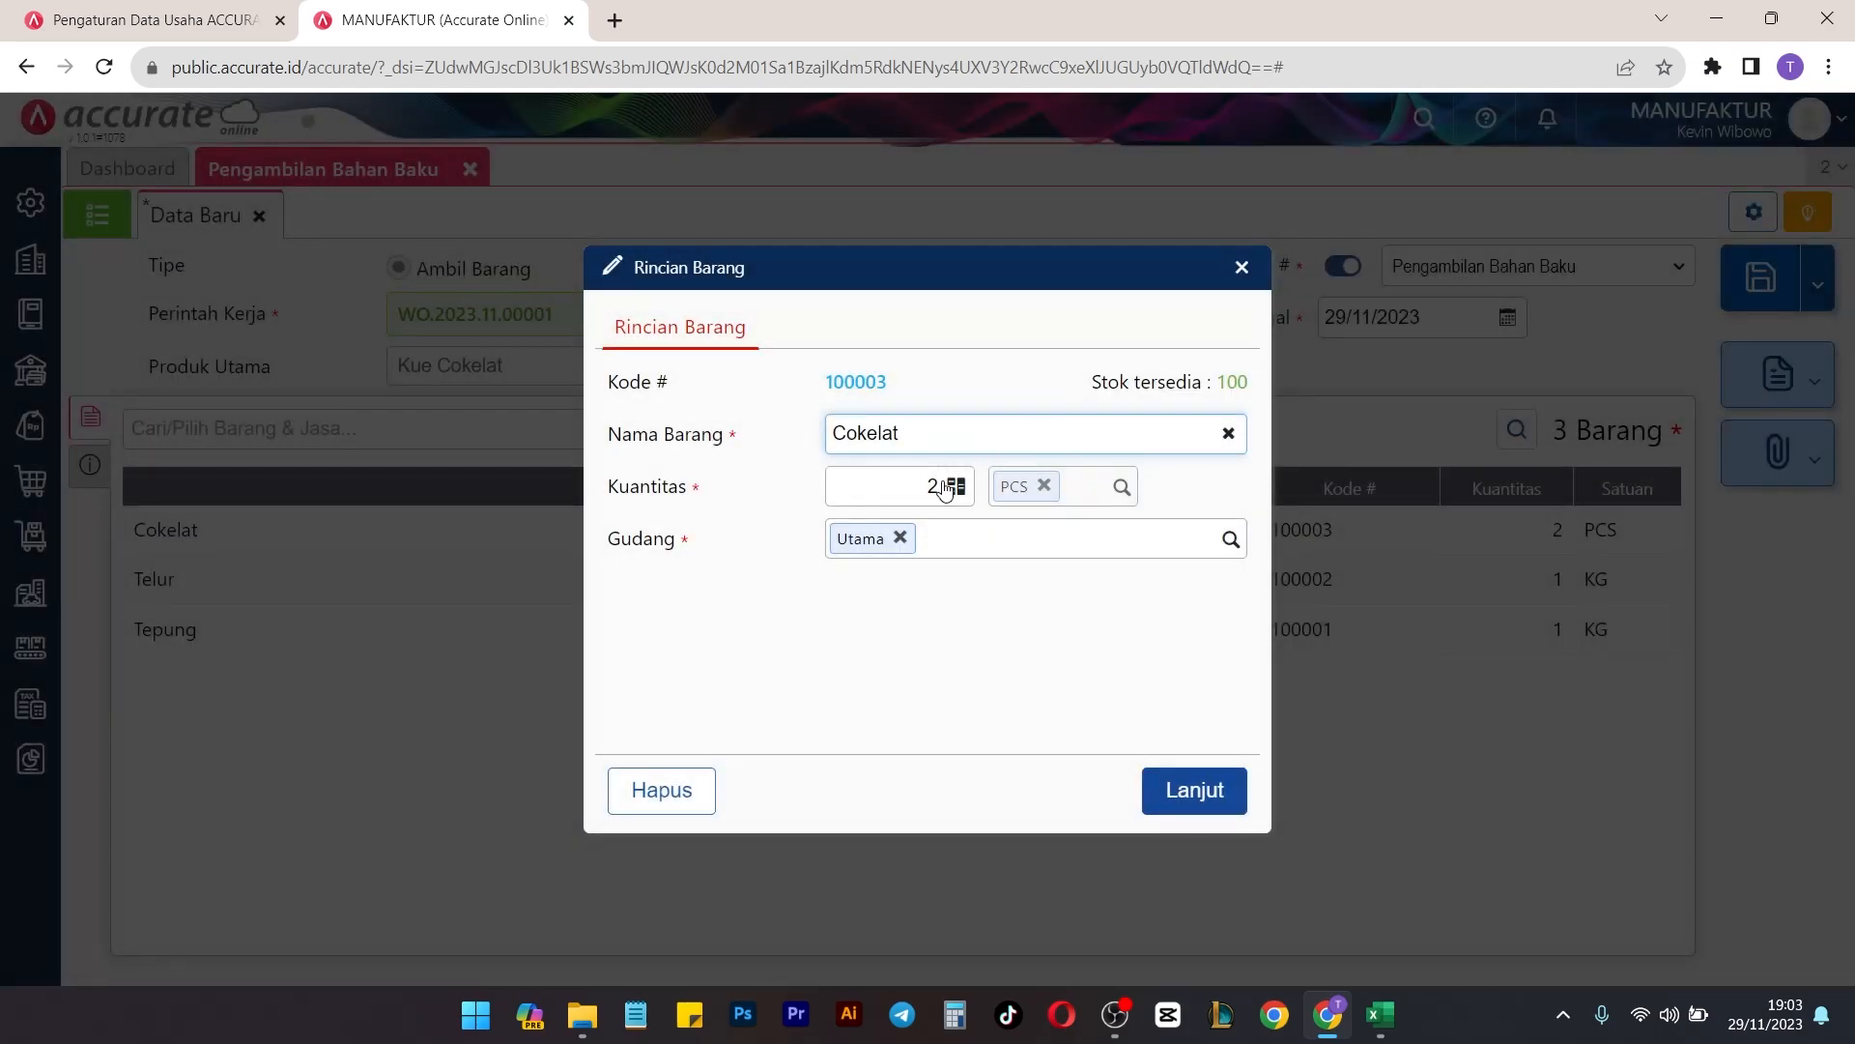
left_click(913, 479)
type("1")
left_click(1226, 787)
left_click(1517, 575)
left_click(930, 488)
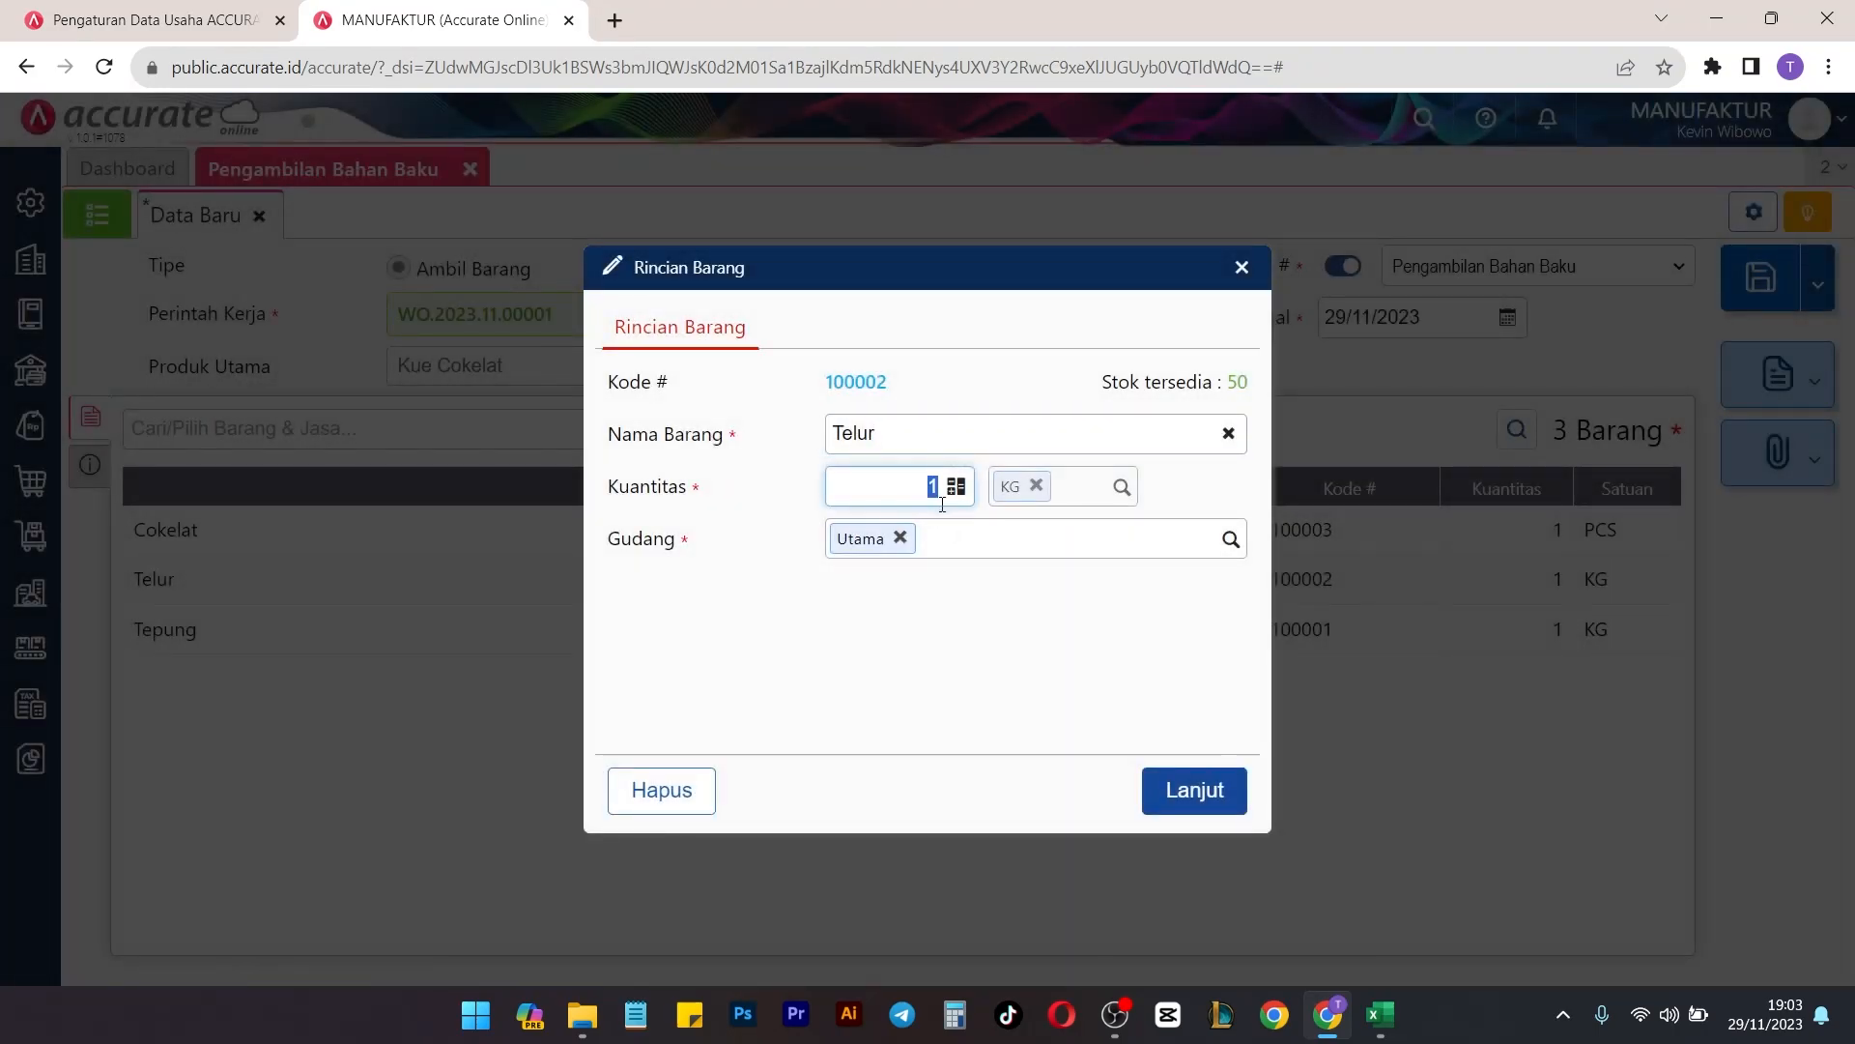
left_click(1169, 795)
left_click(1760, 280)
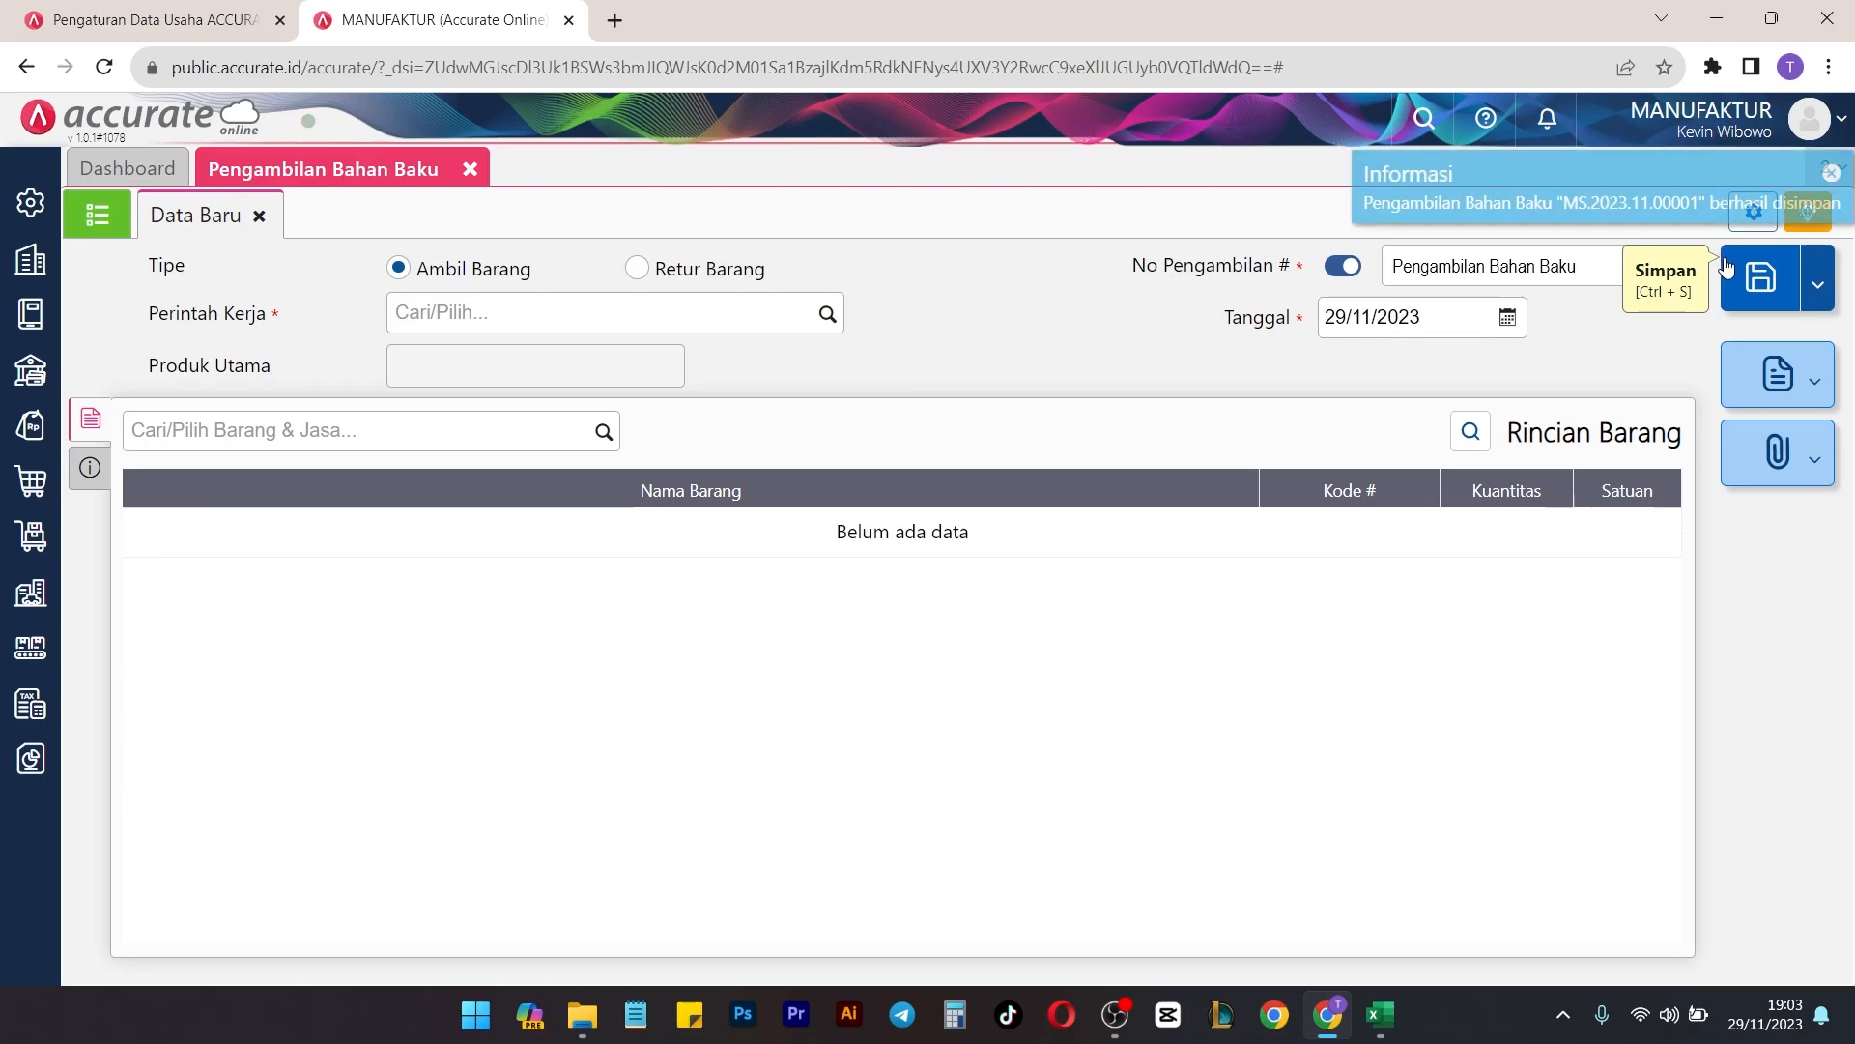
View the Kue Cokelat work order in Histori Perintah Kerja to examine its progress and material withdrawals.
left_click(16, 661)
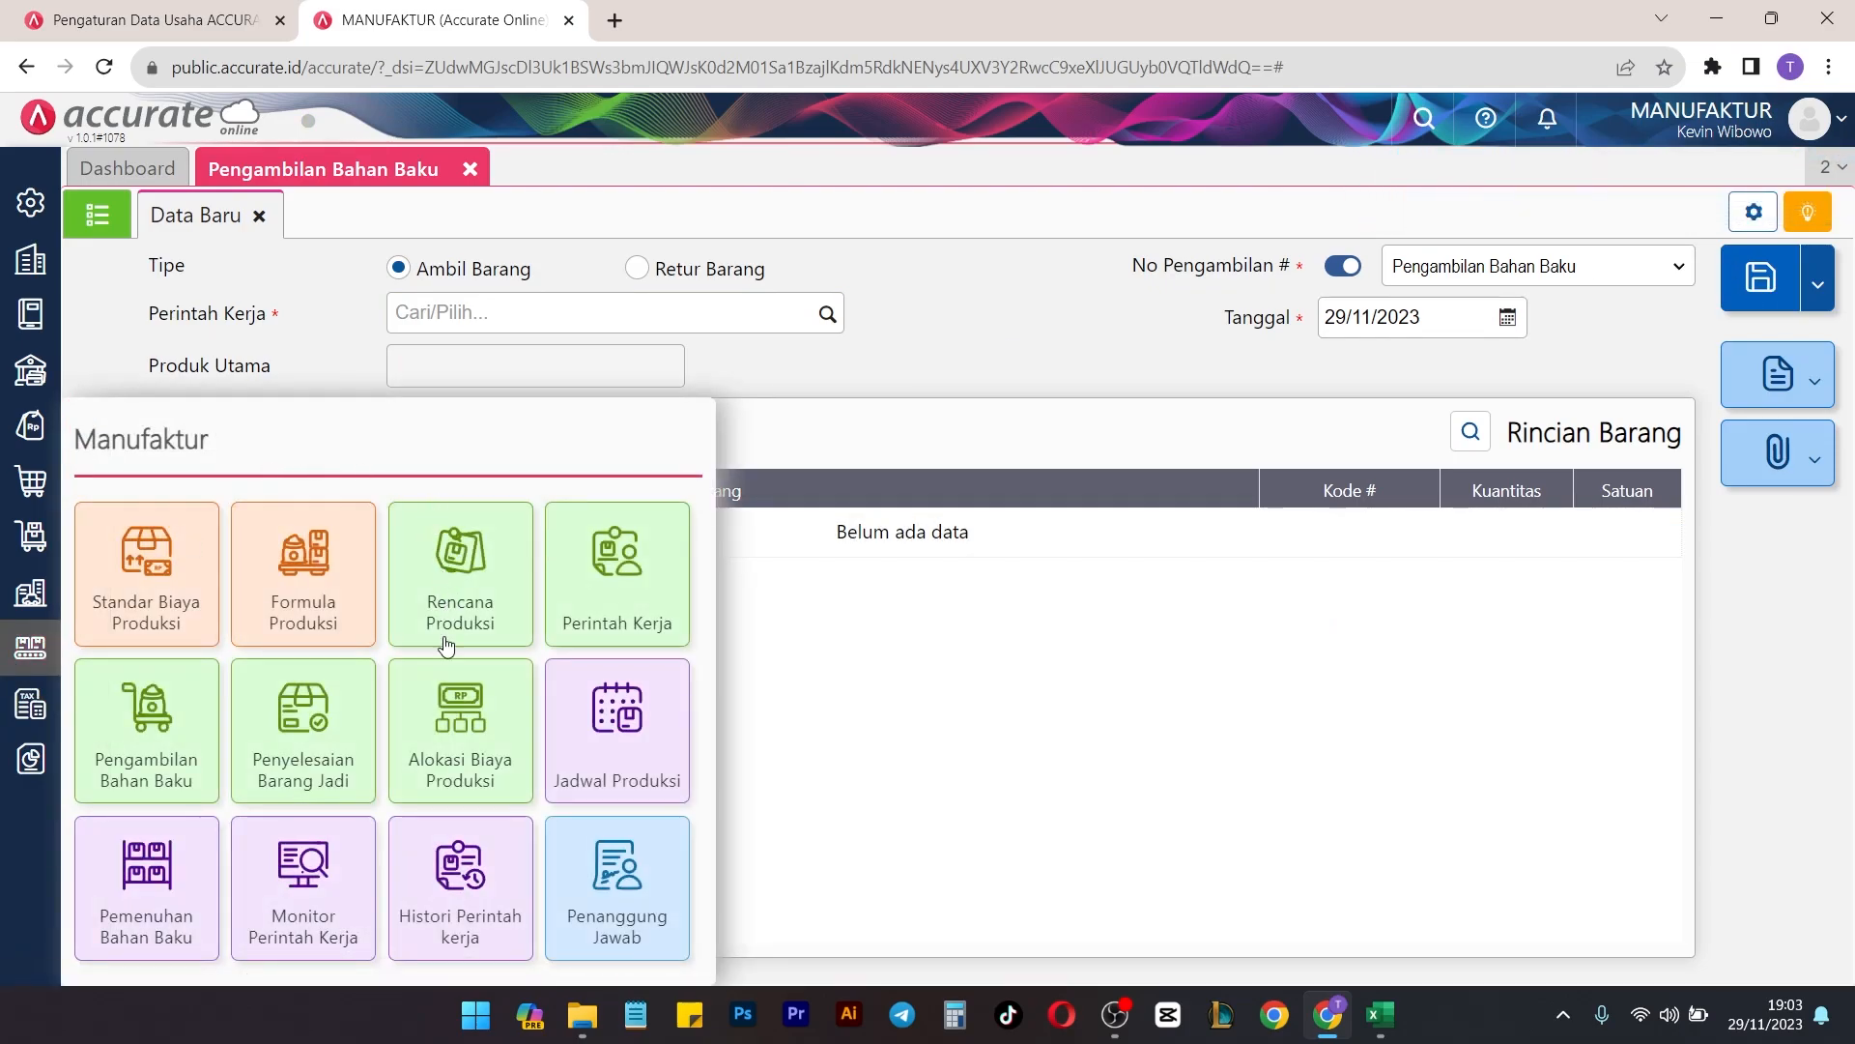
left_click(463, 909)
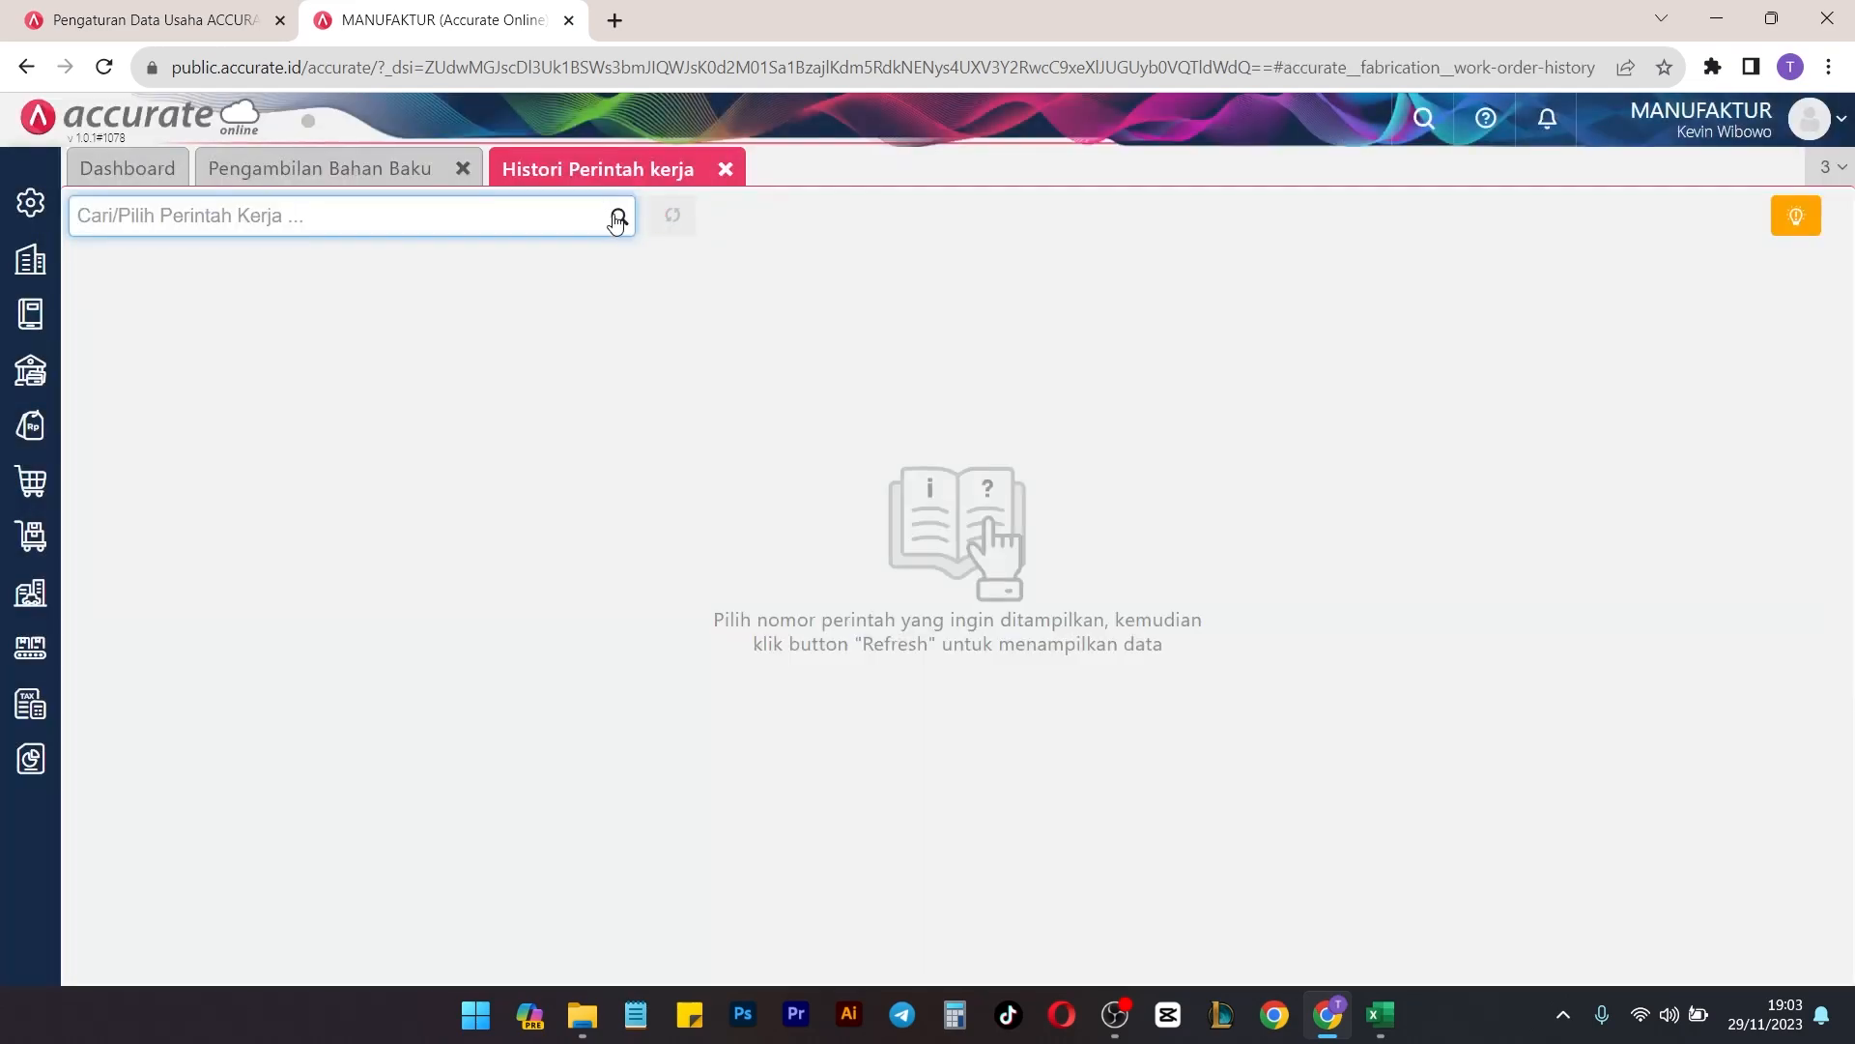
left_click(615, 217)
left_click(432, 280)
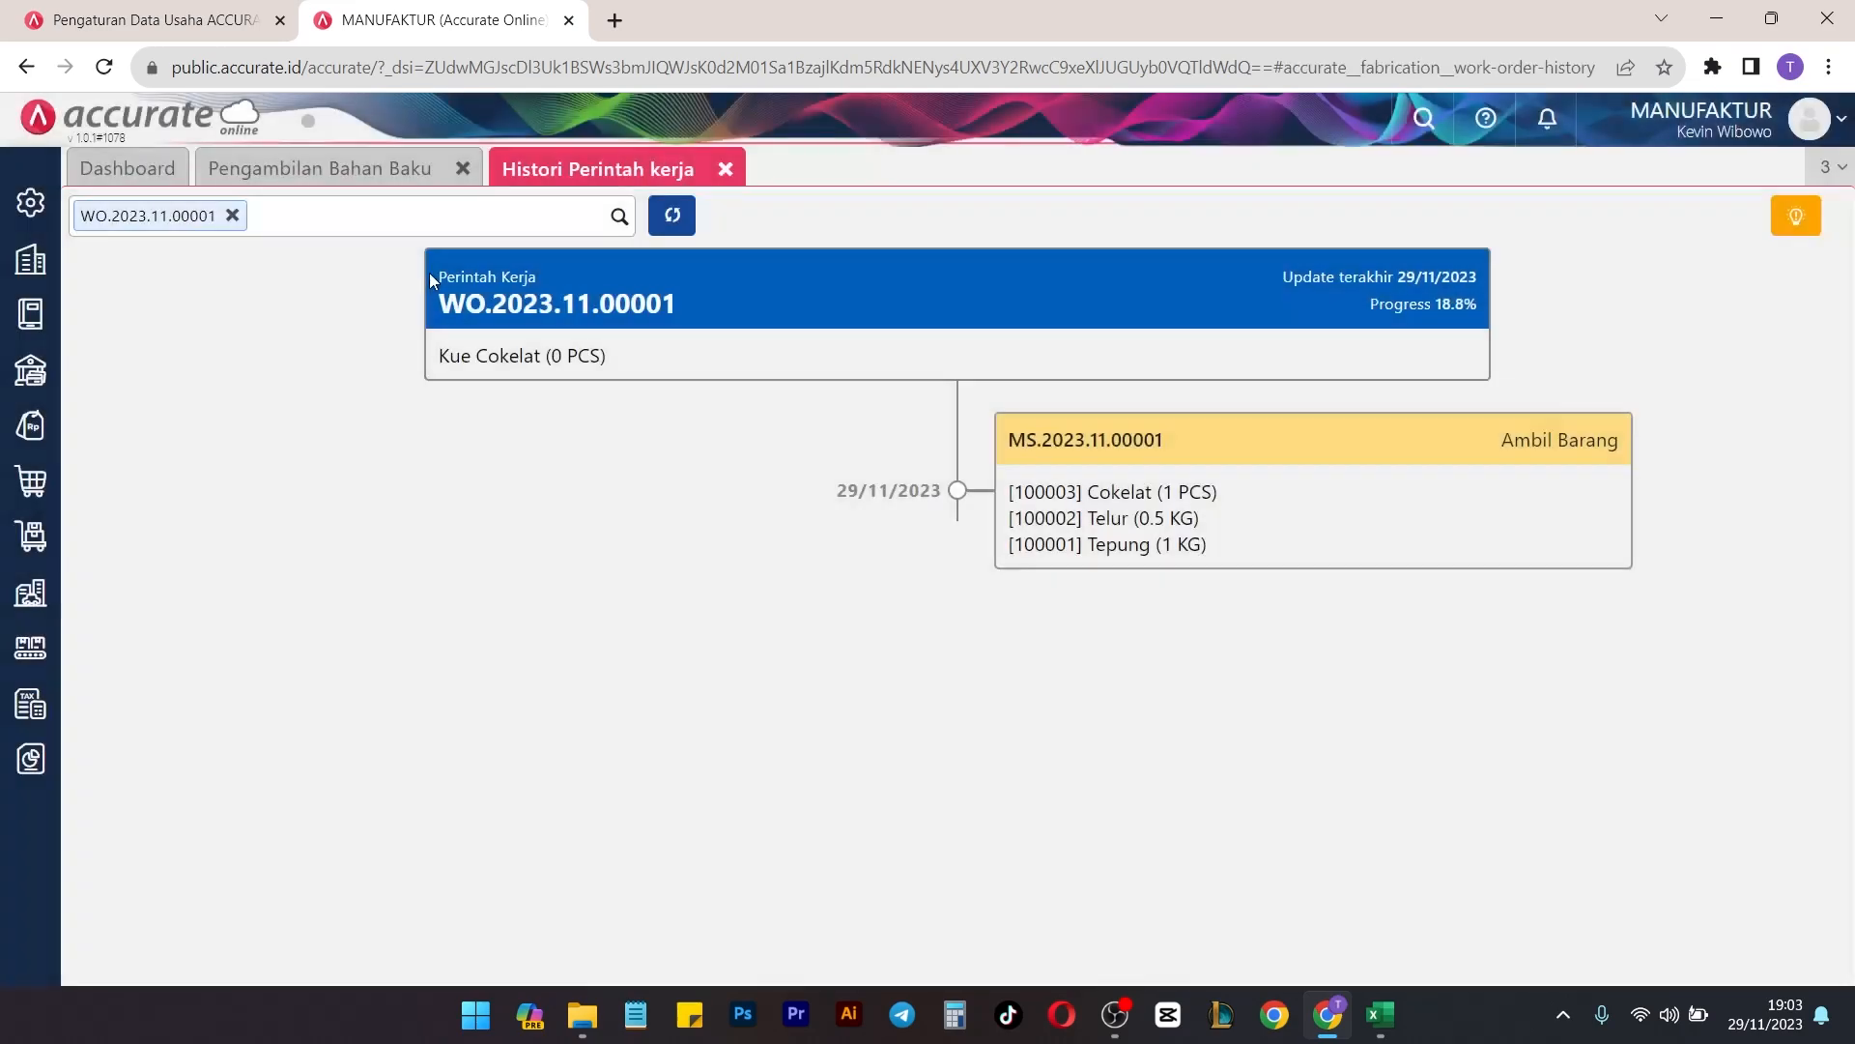
Open Monitor Perintah Kerja and examine the Kue Cokelat work order's status and its raw-material withdrawal breakdown.
left_click(30, 704)
left_click(34, 649)
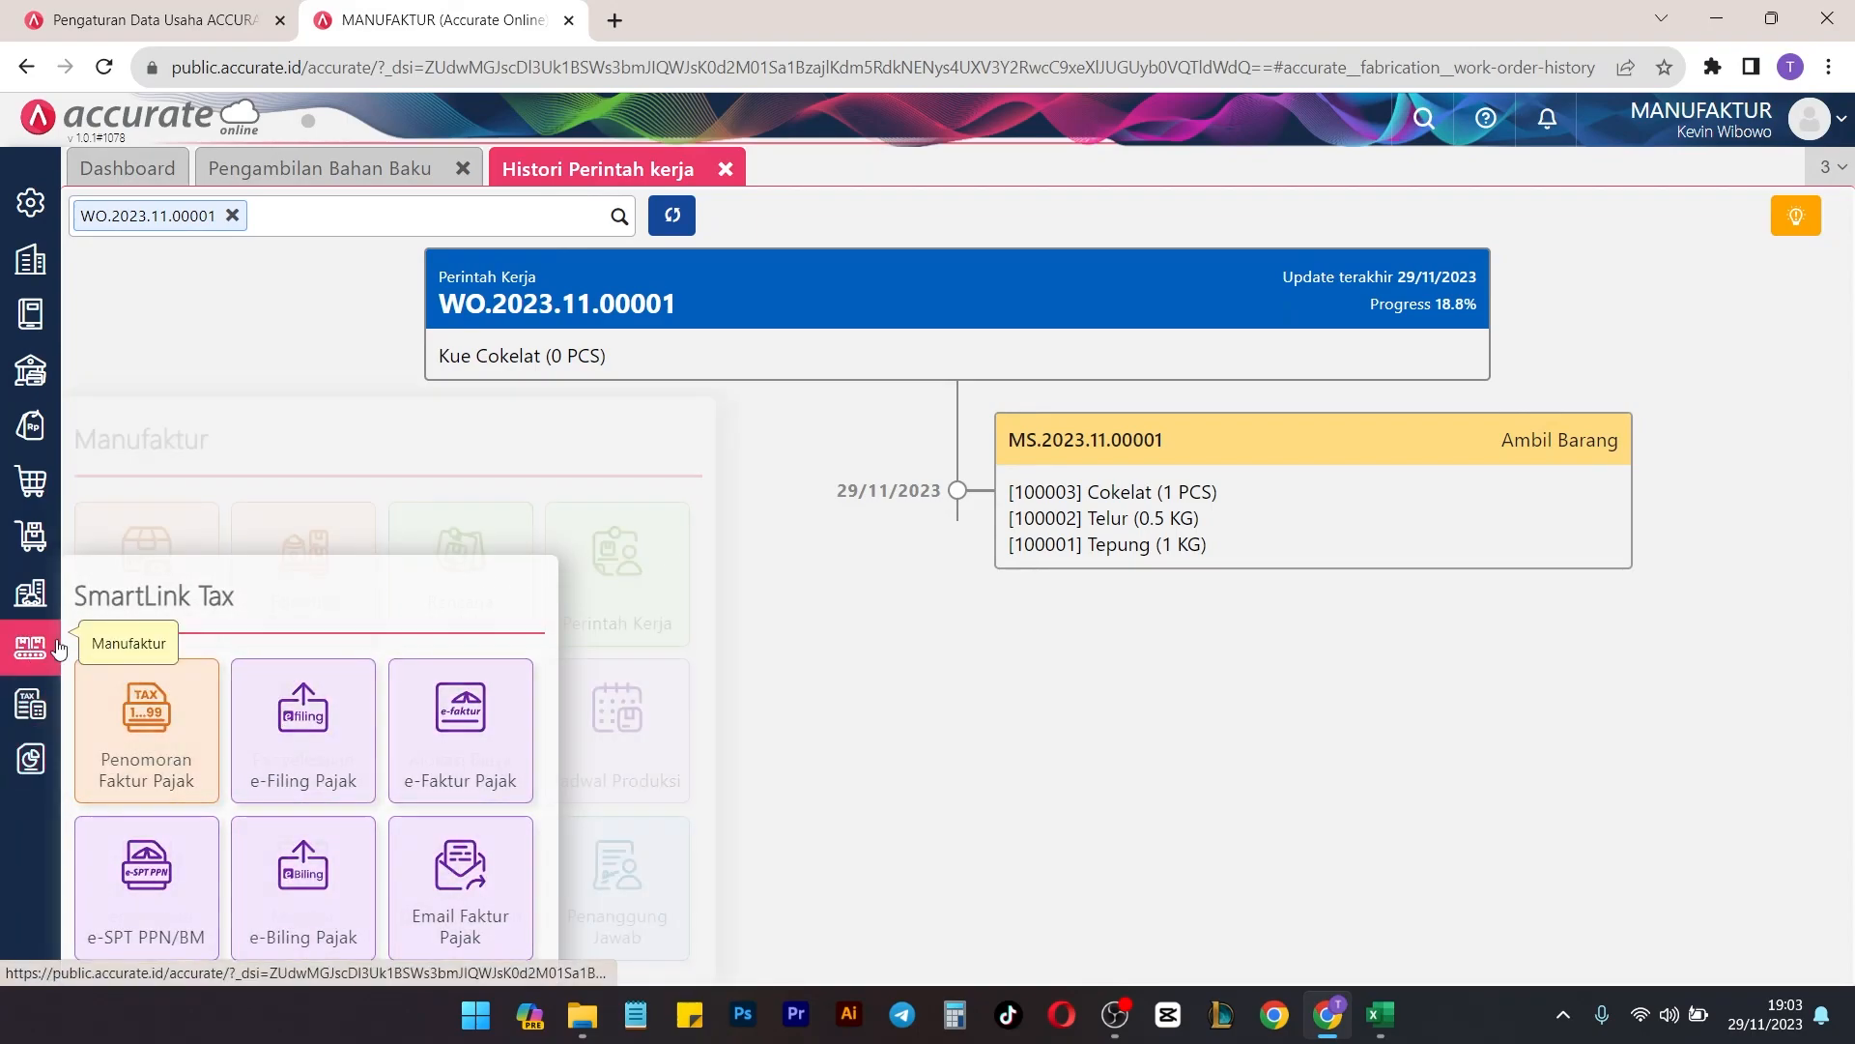
left_click(335, 887)
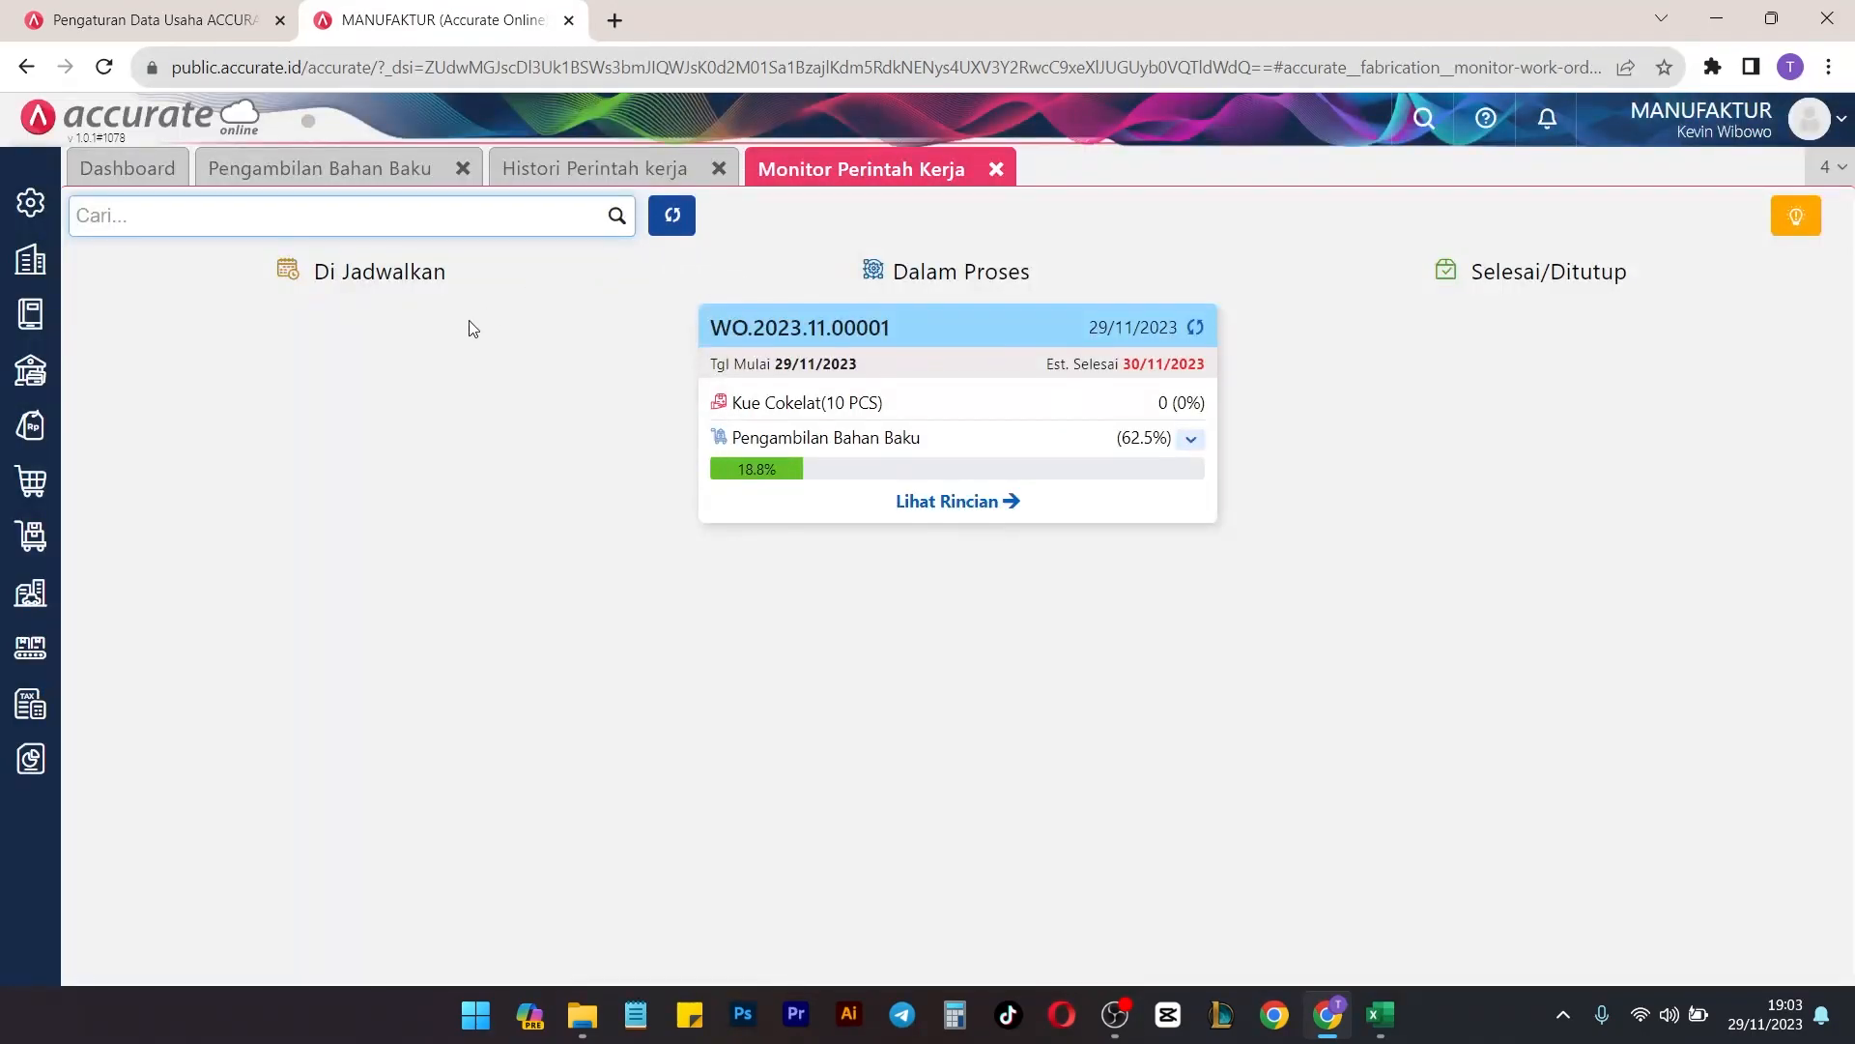
left_click(1194, 445)
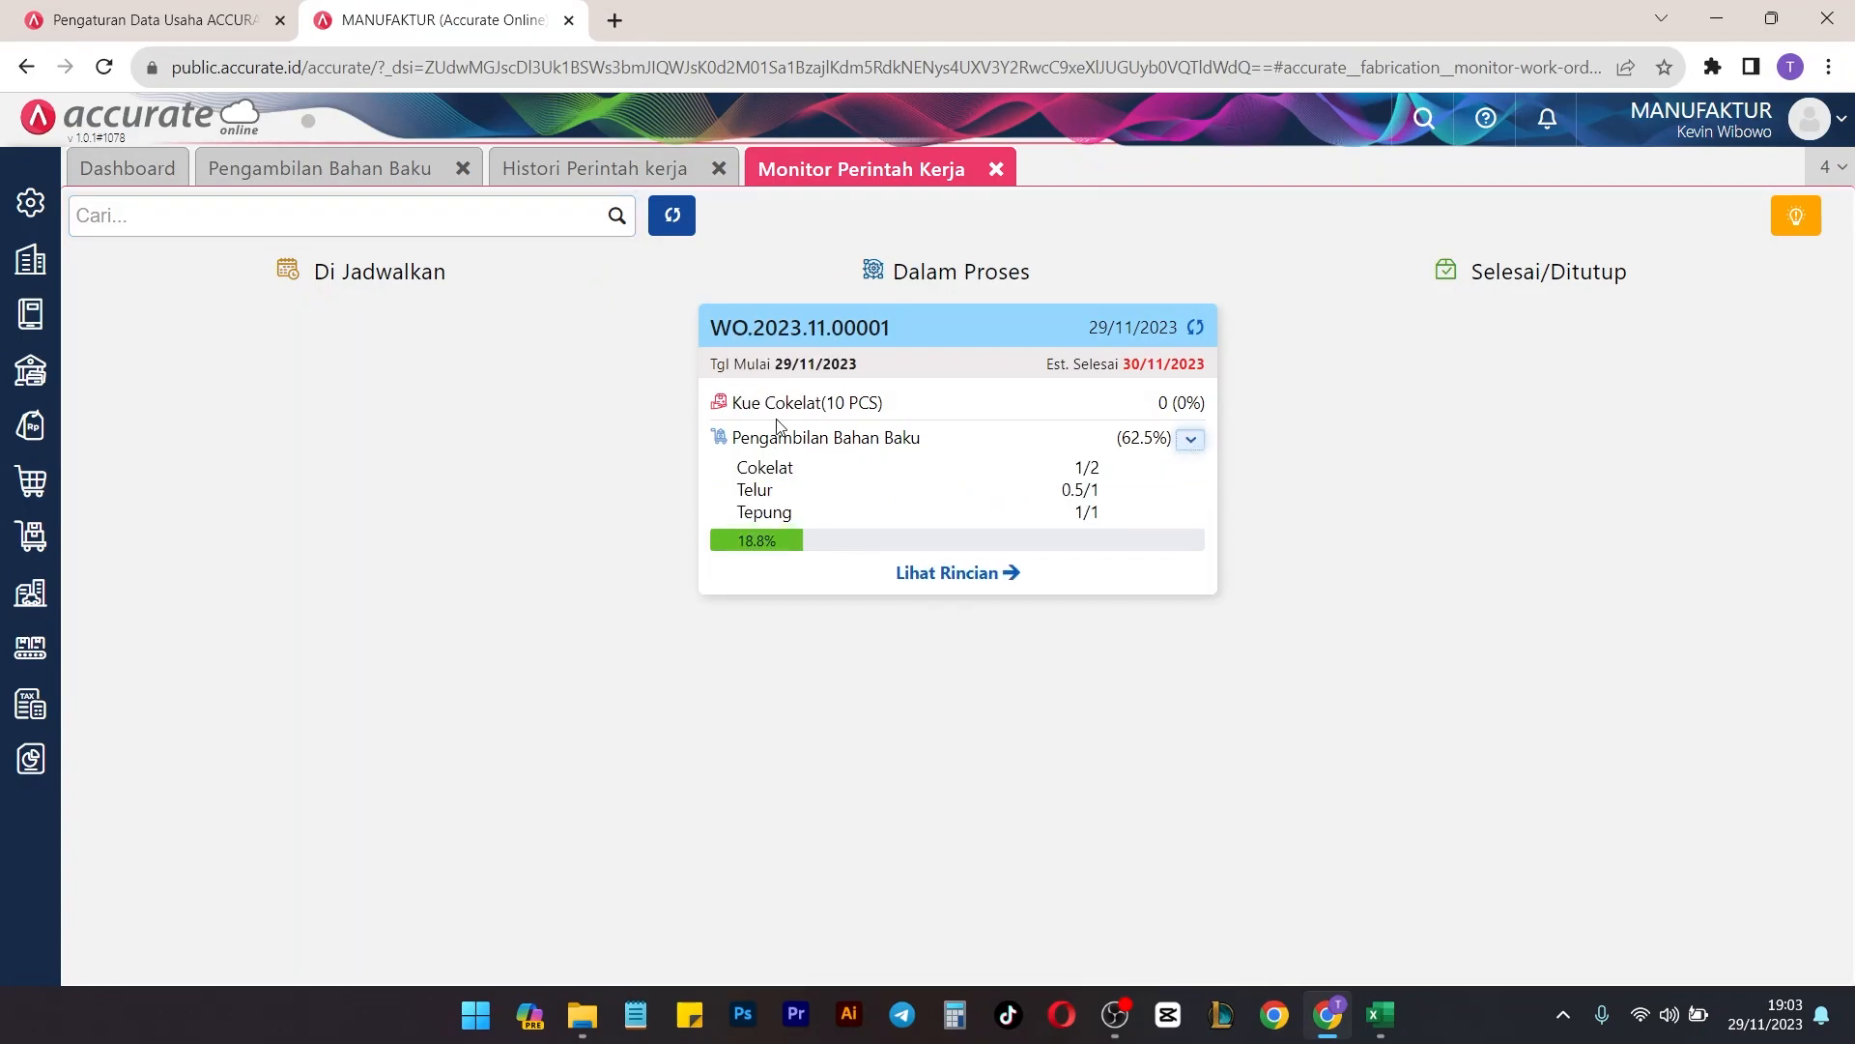
triple_click(271, 274)
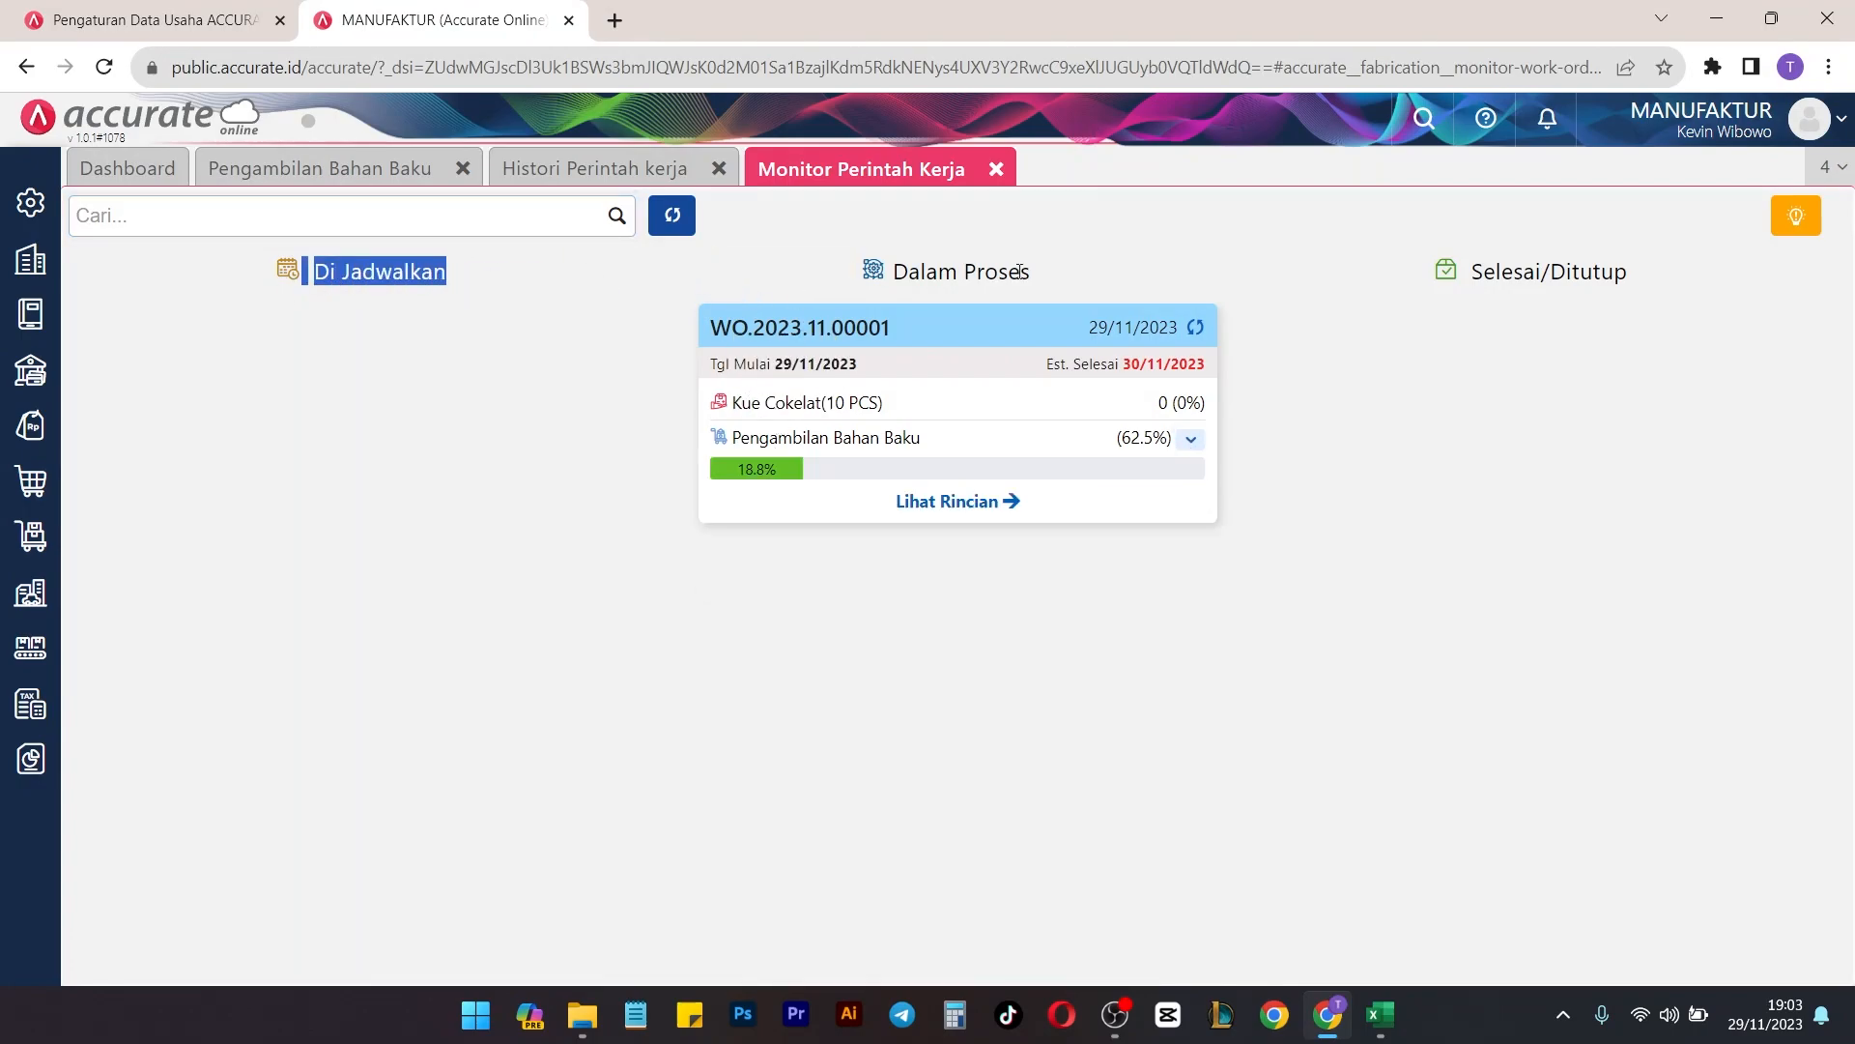
left_click_drag(309, 273, 450, 290)
left_click_drag(887, 271, 1049, 280)
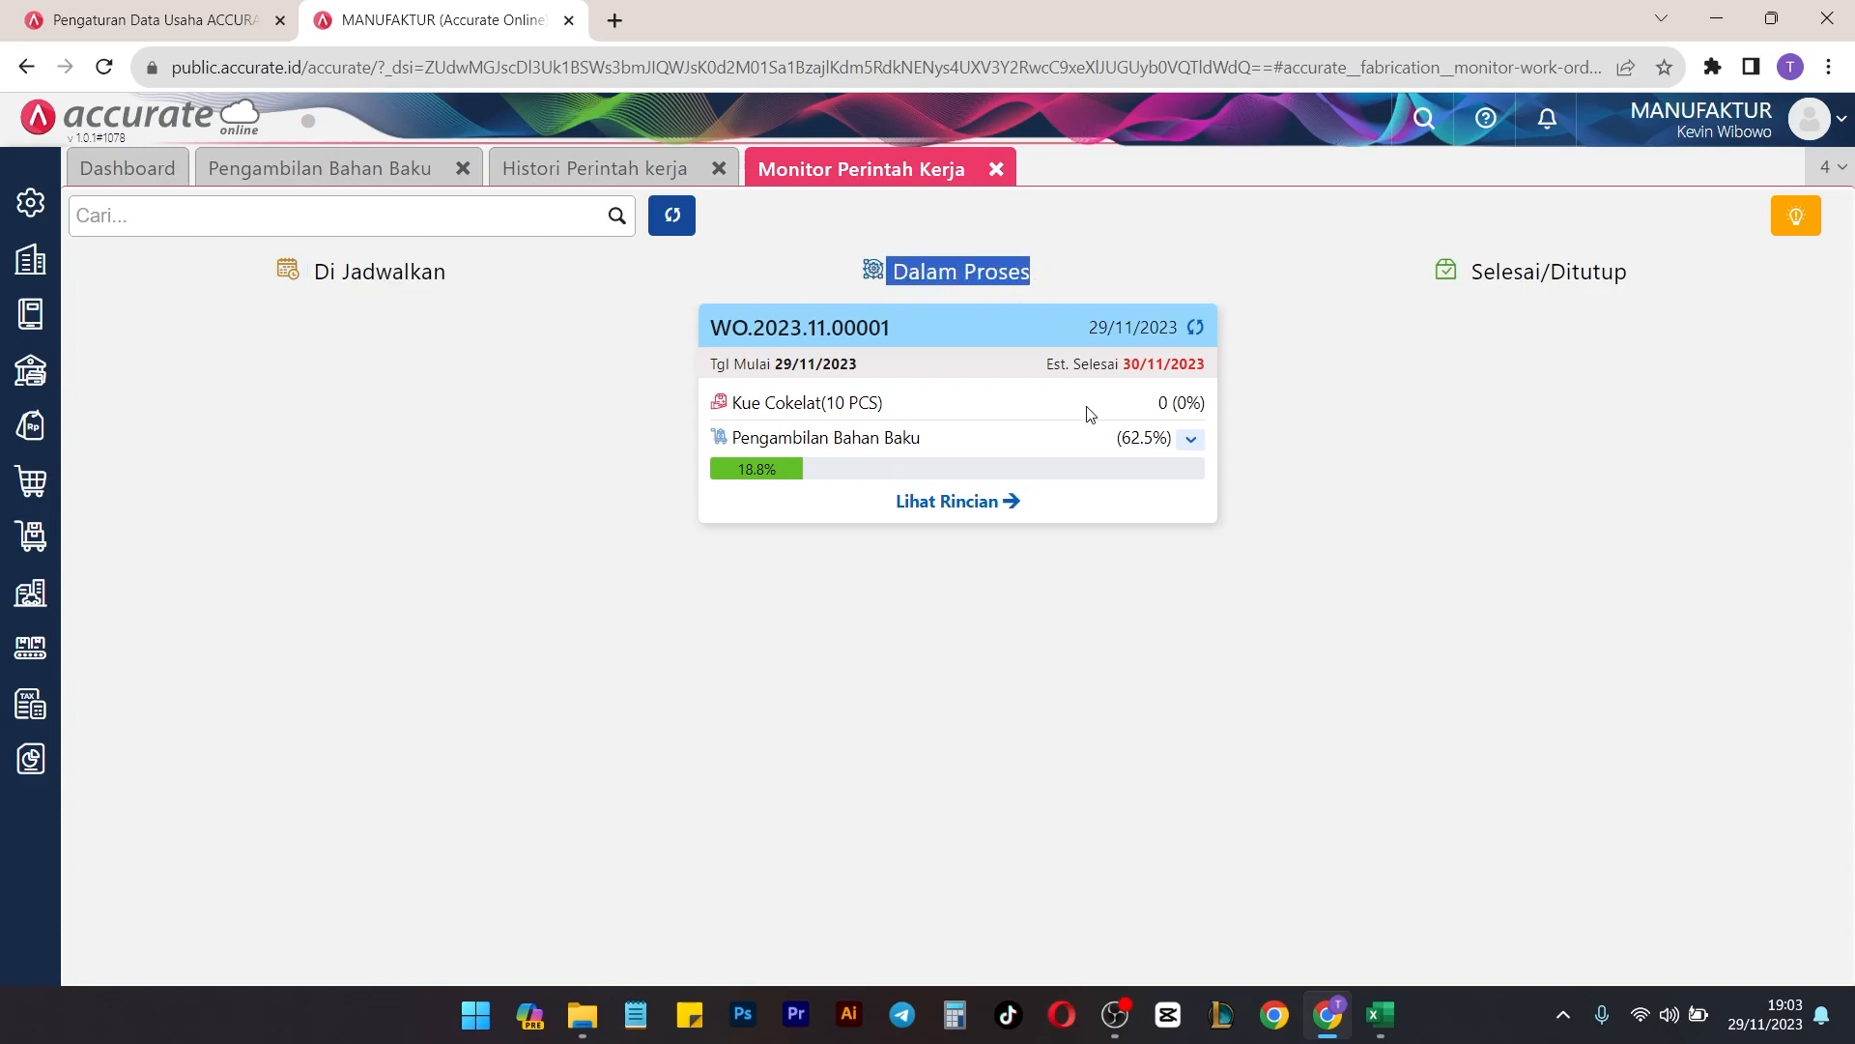
left_click(1190, 441)
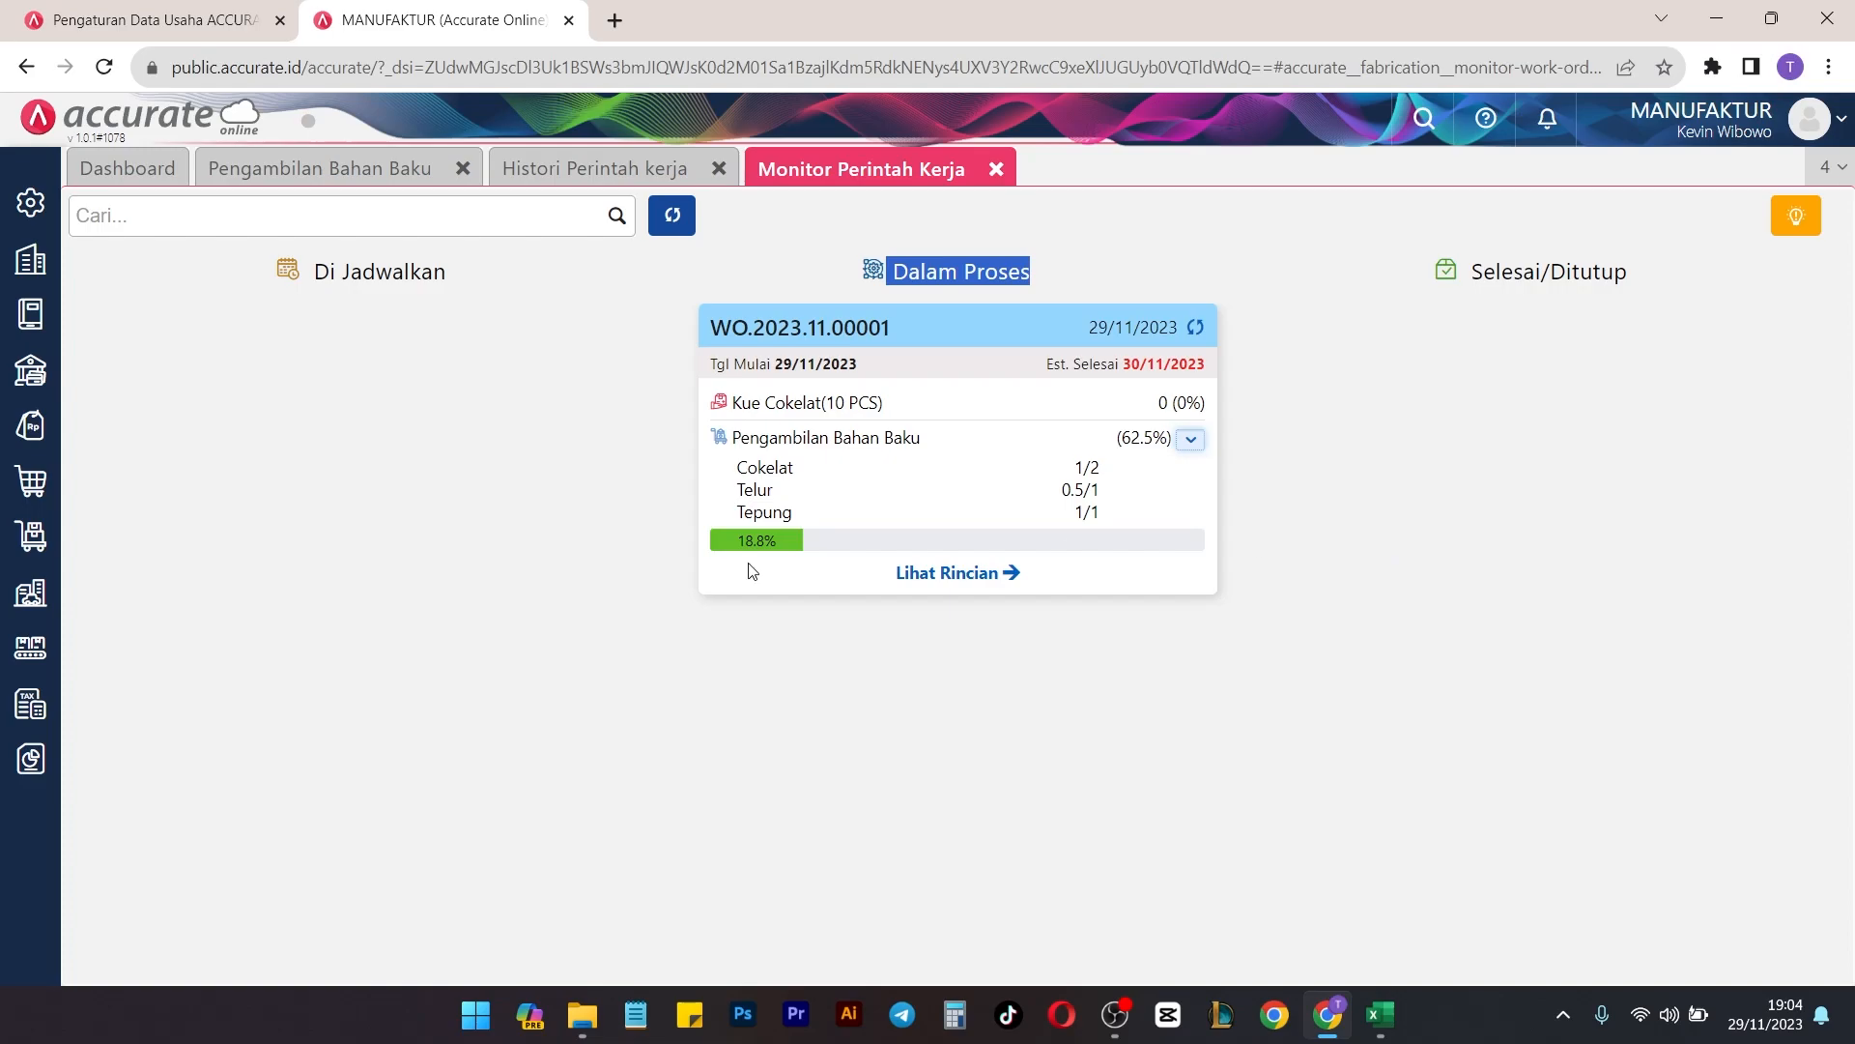
Start another Pengambilan Bahan Baku of type Ambil Barang for the Kue Cokelat work order.
left_click(30, 648)
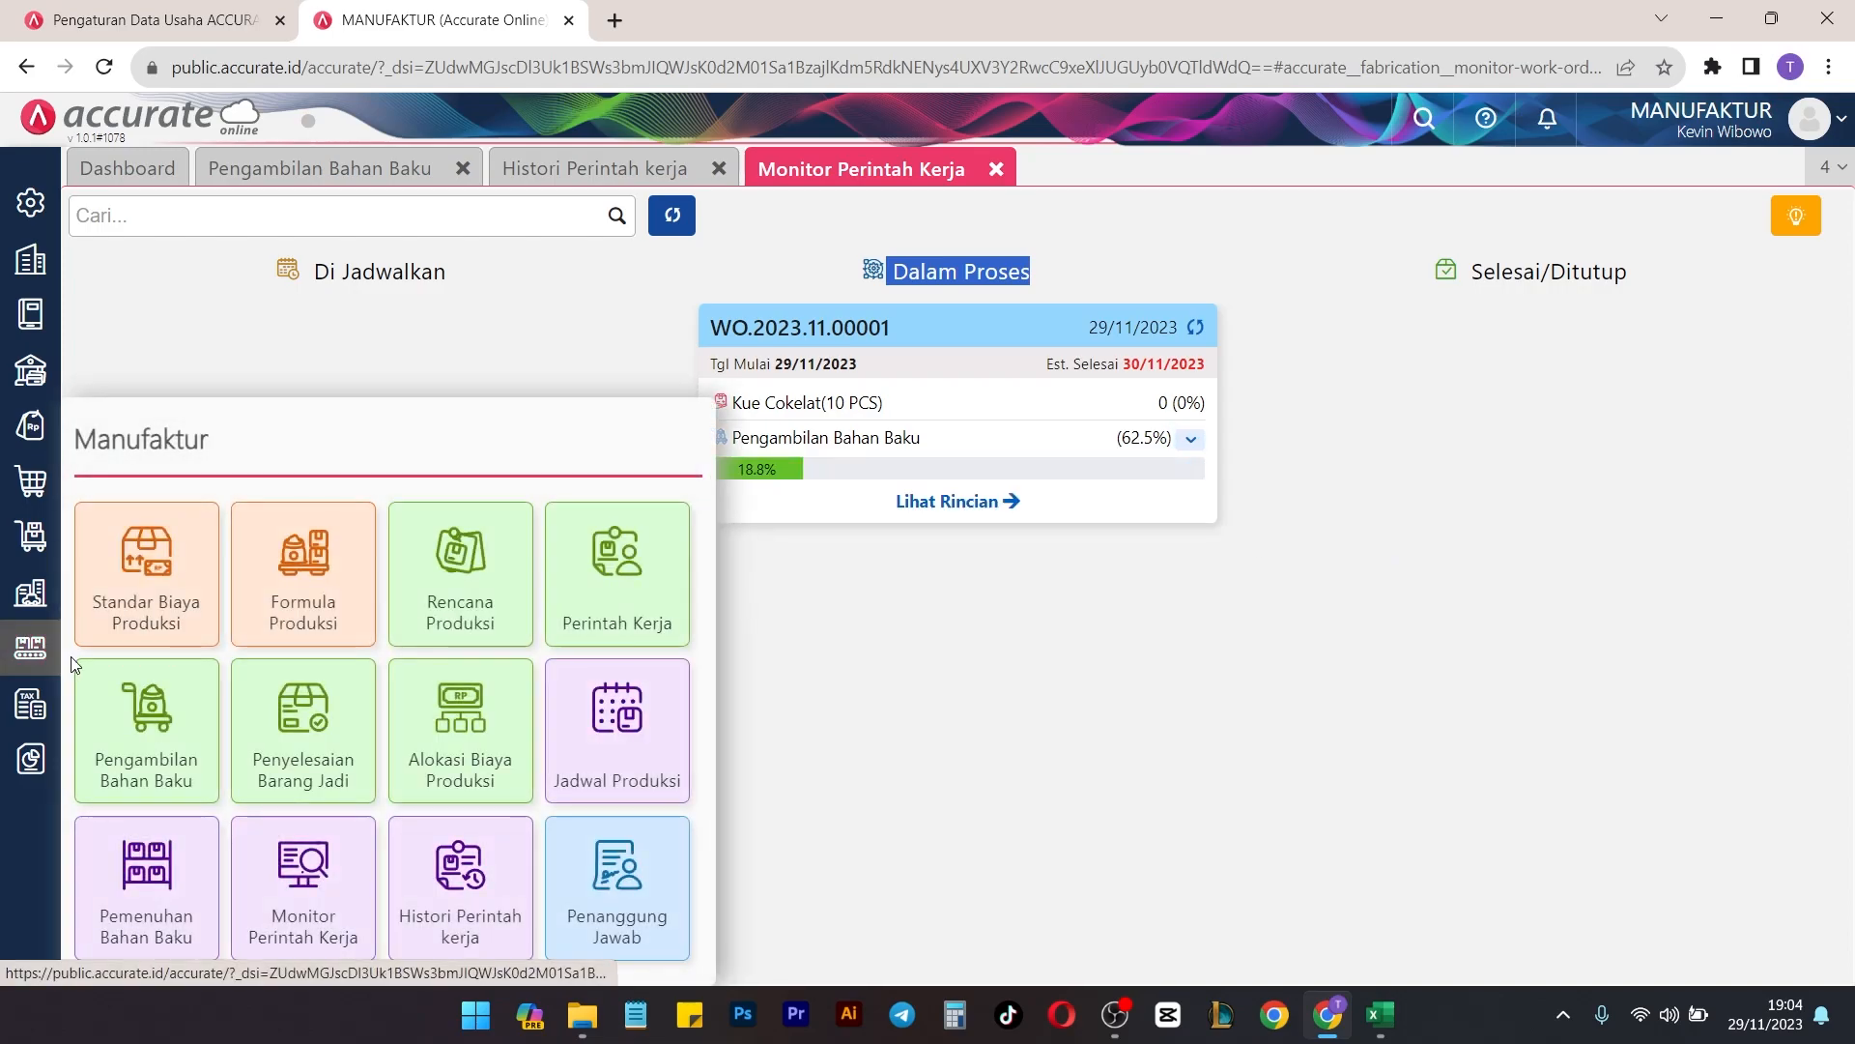
left_click(145, 742)
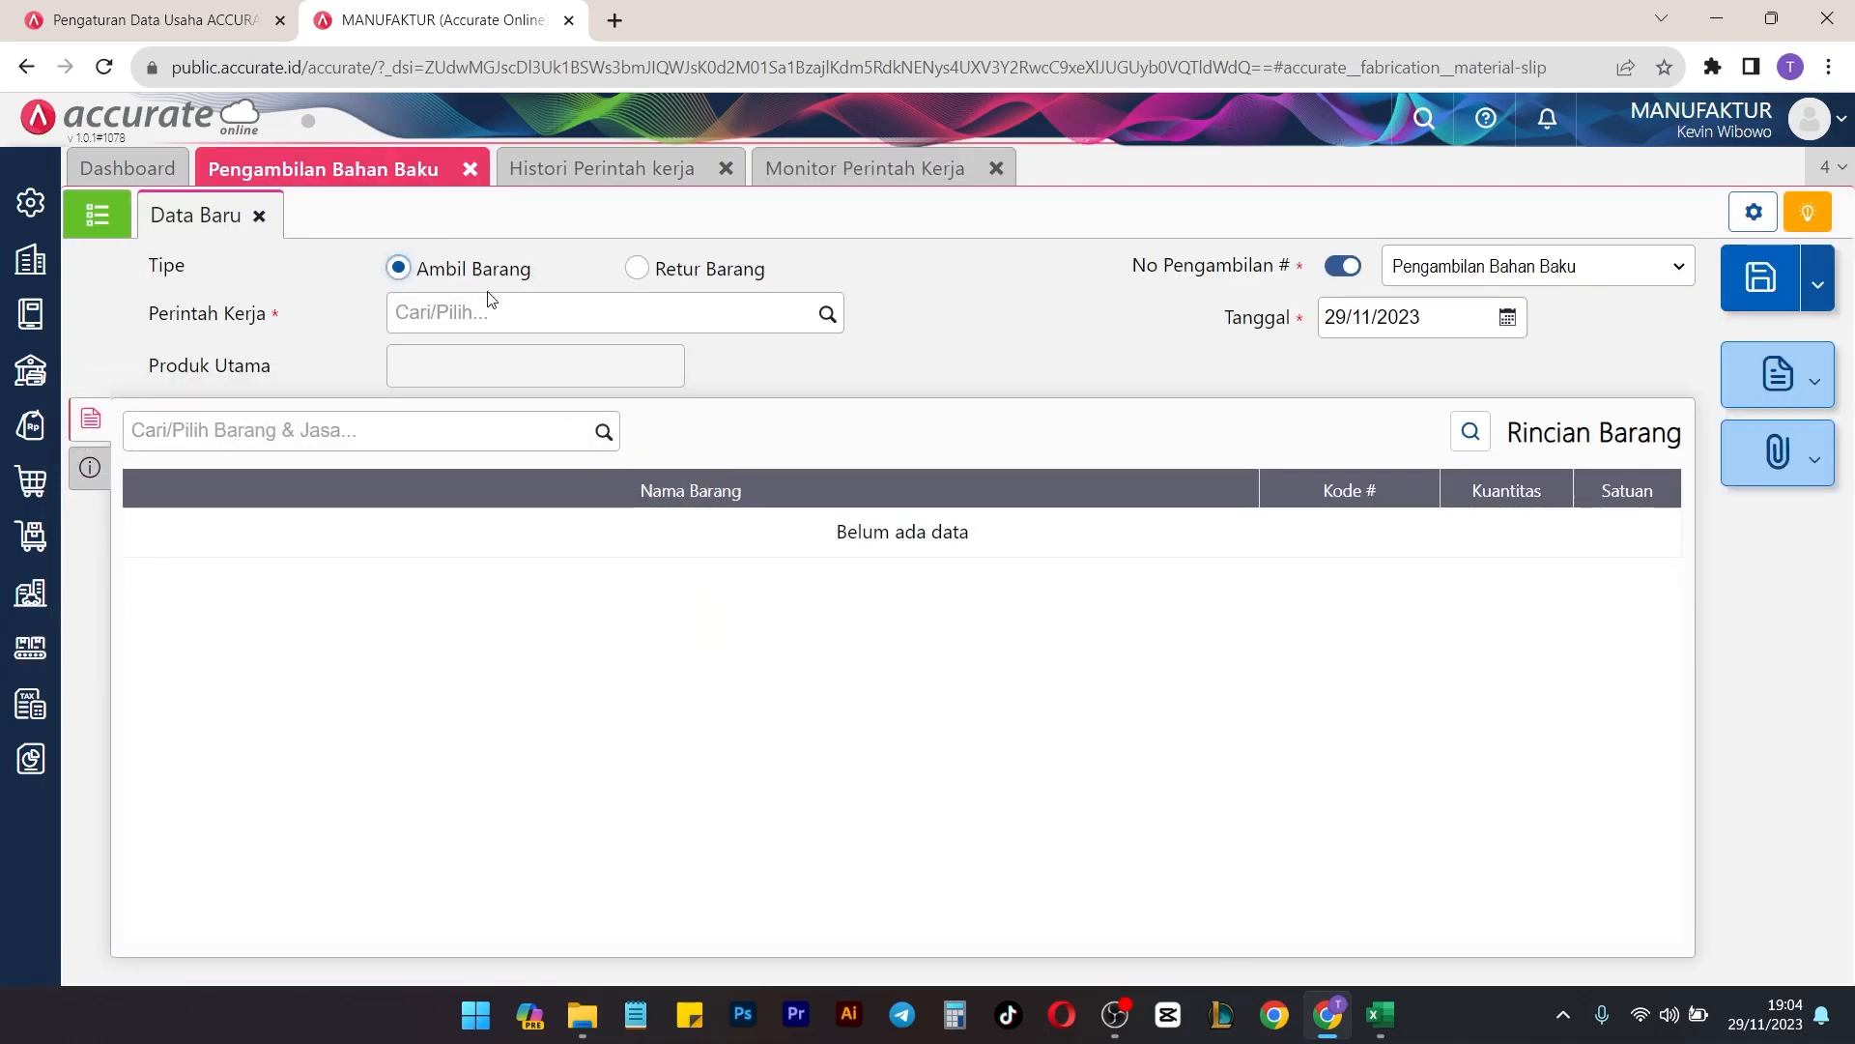
left_click(824, 322)
left_click(584, 371)
Add the remaining untaken raw materials, Cokelat 1 PCS and Telur 0.5 KG, and save the material withdrawal.
left_click(688, 426)
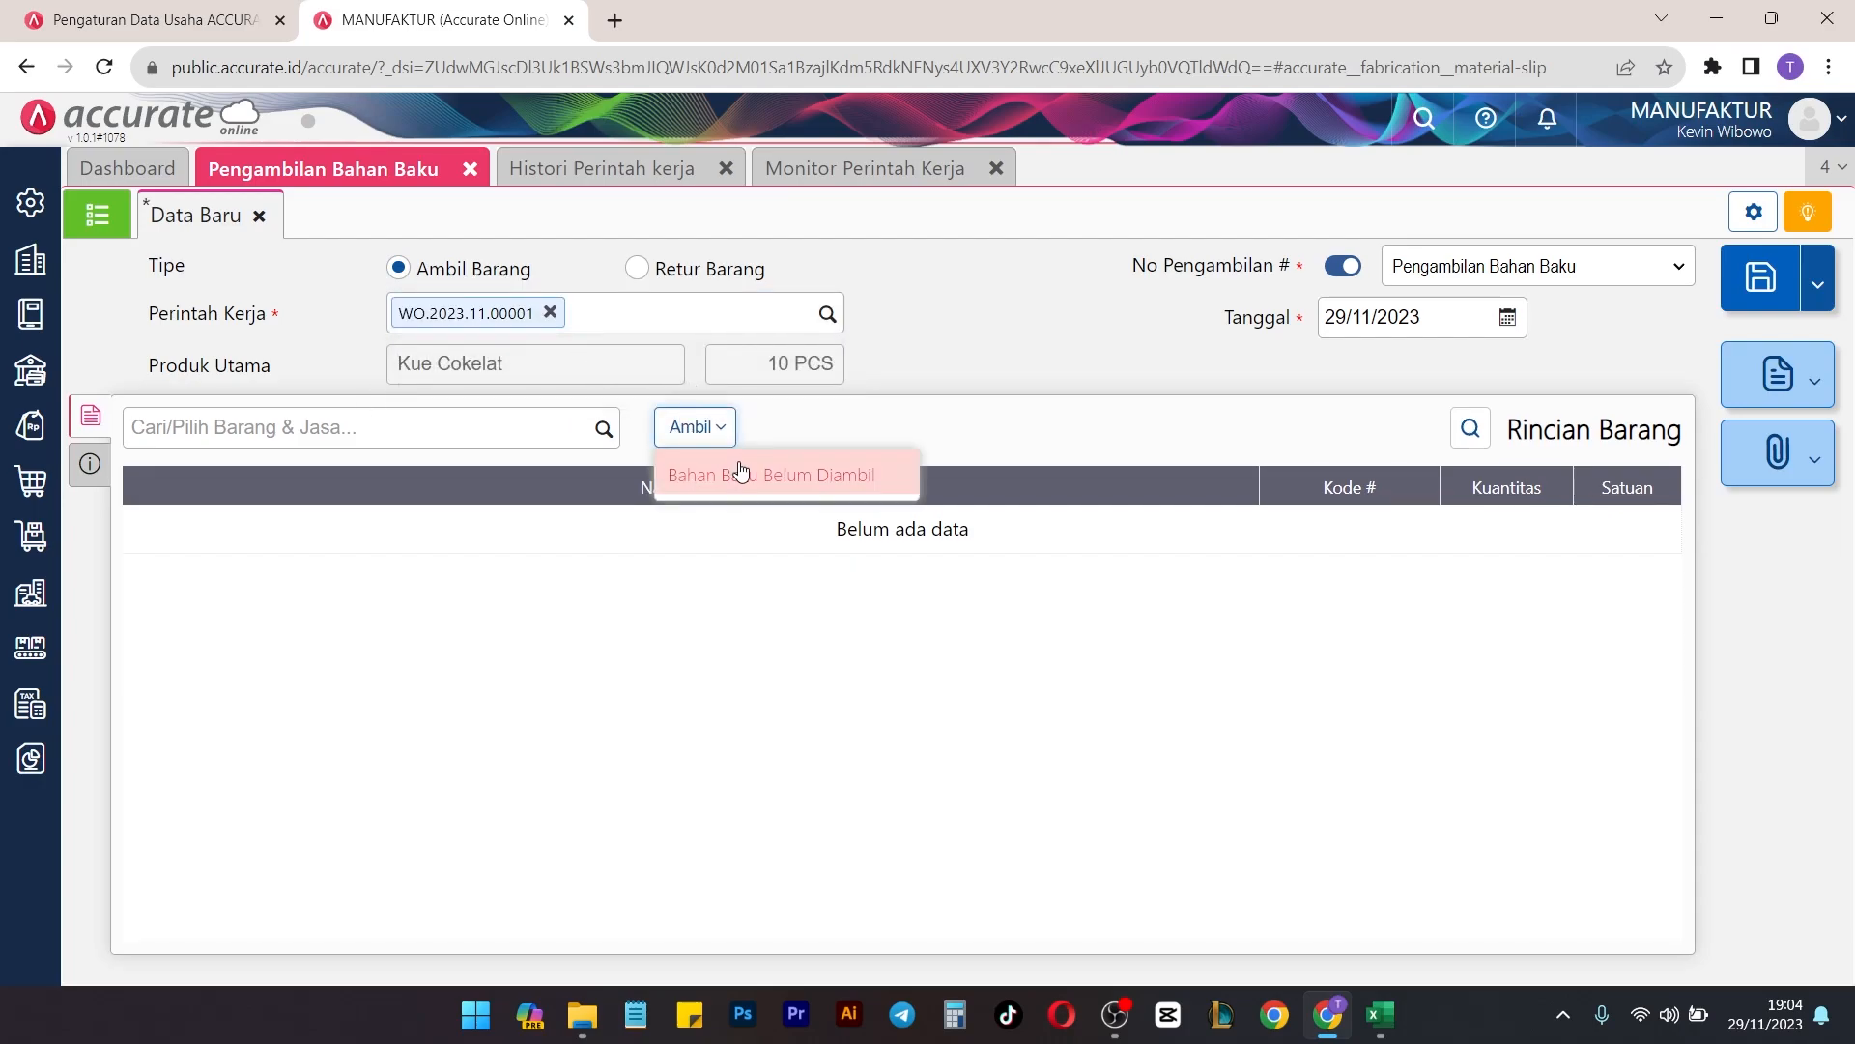
left_click(753, 482)
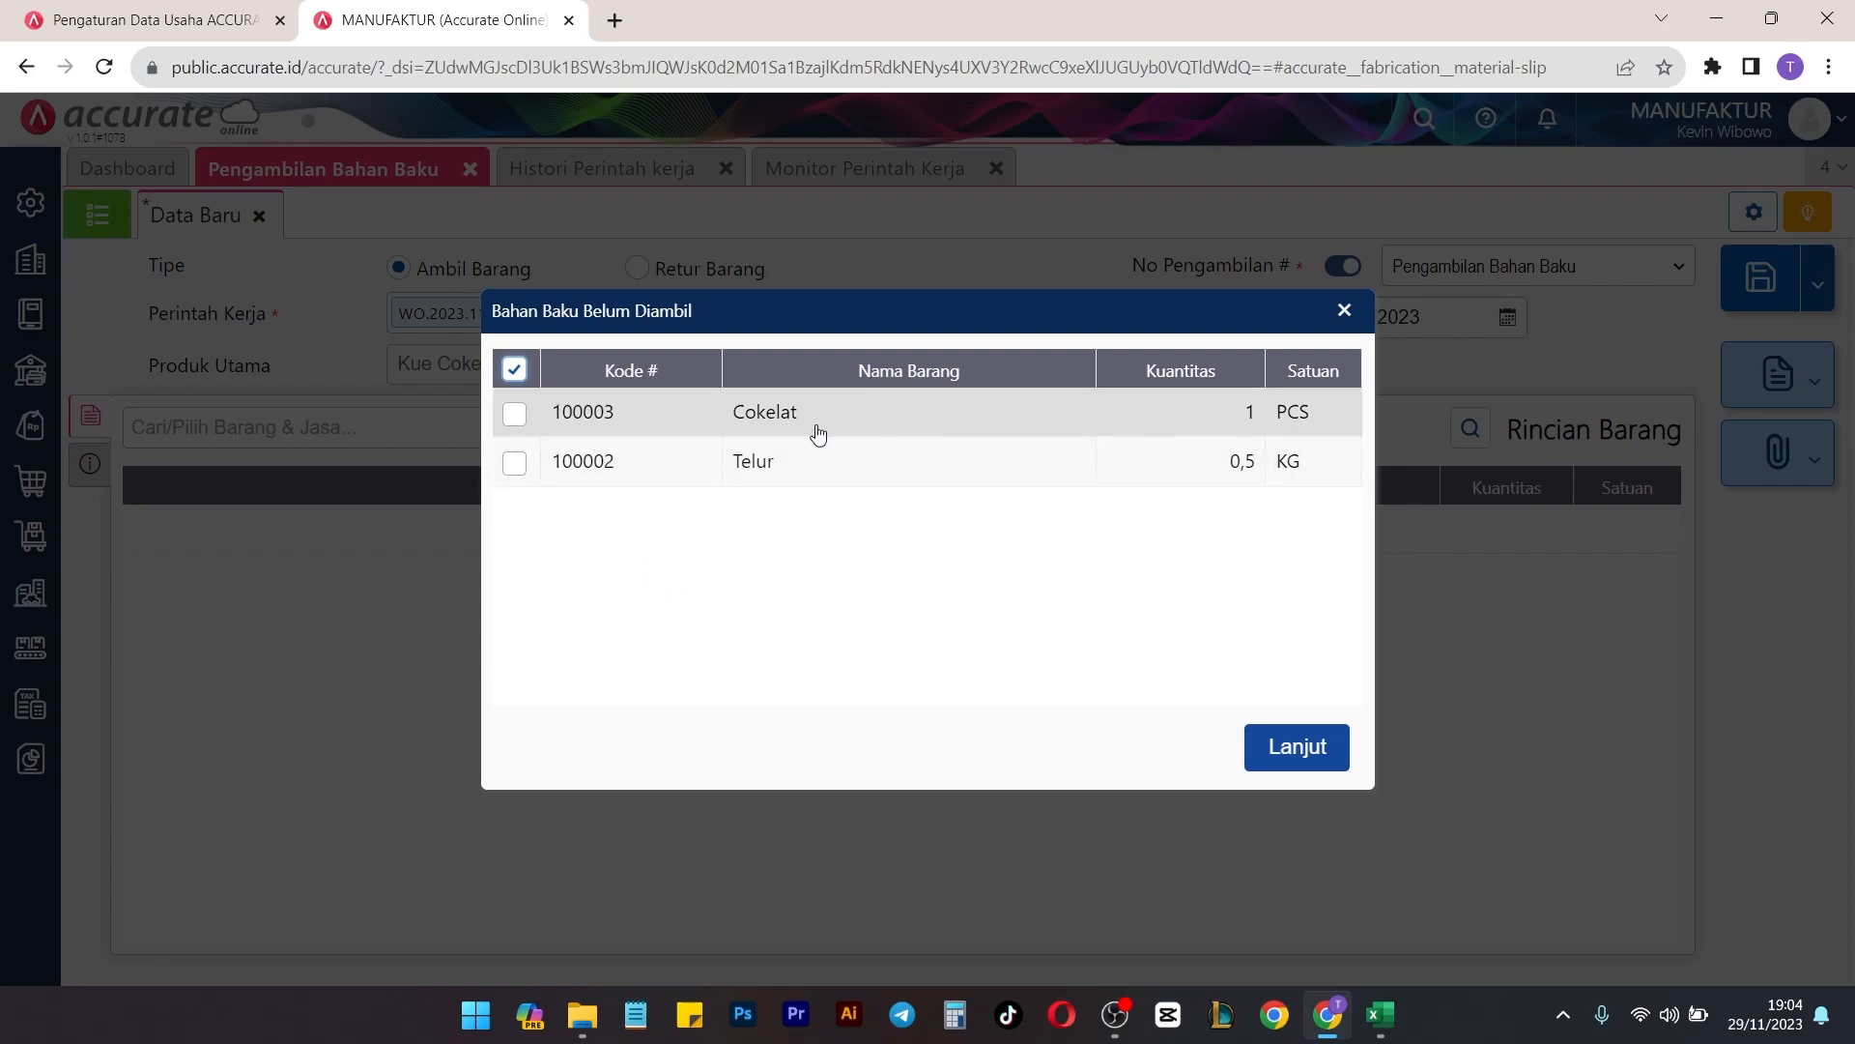
left_click(515, 414)
left_click(514, 462)
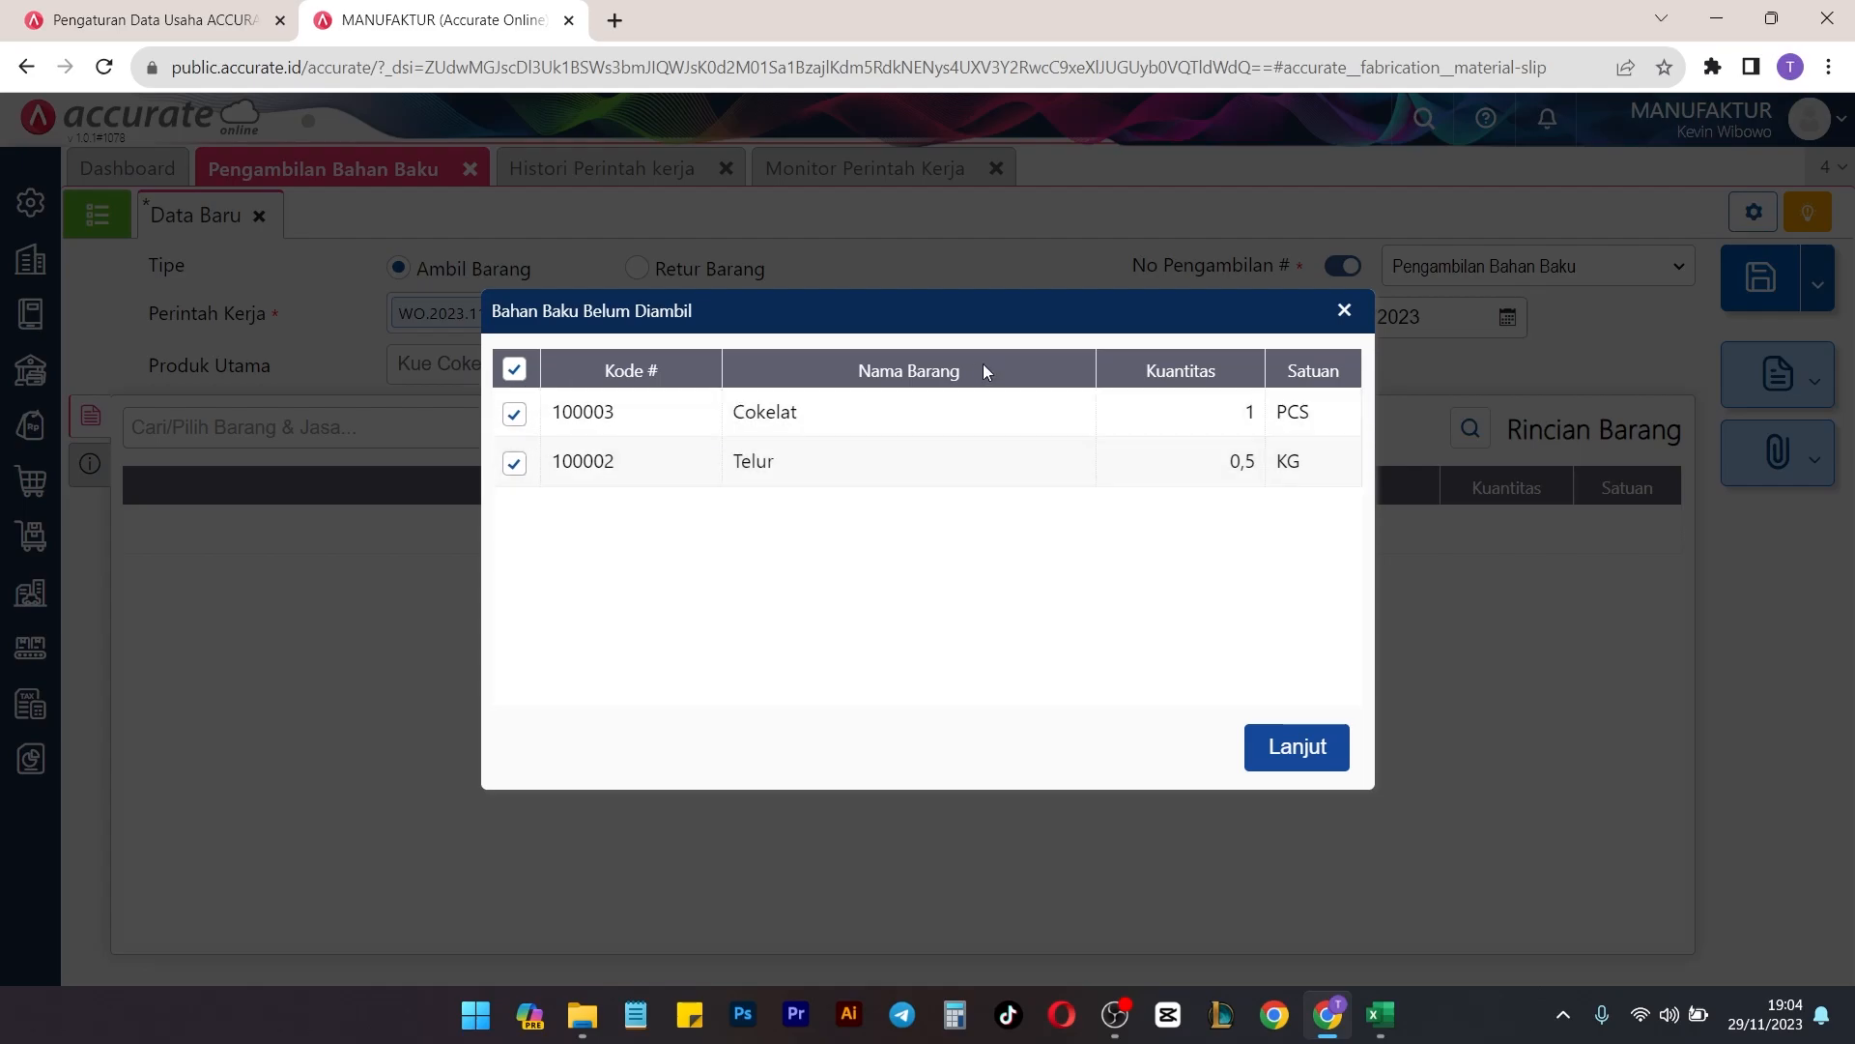
left_click(1319, 742)
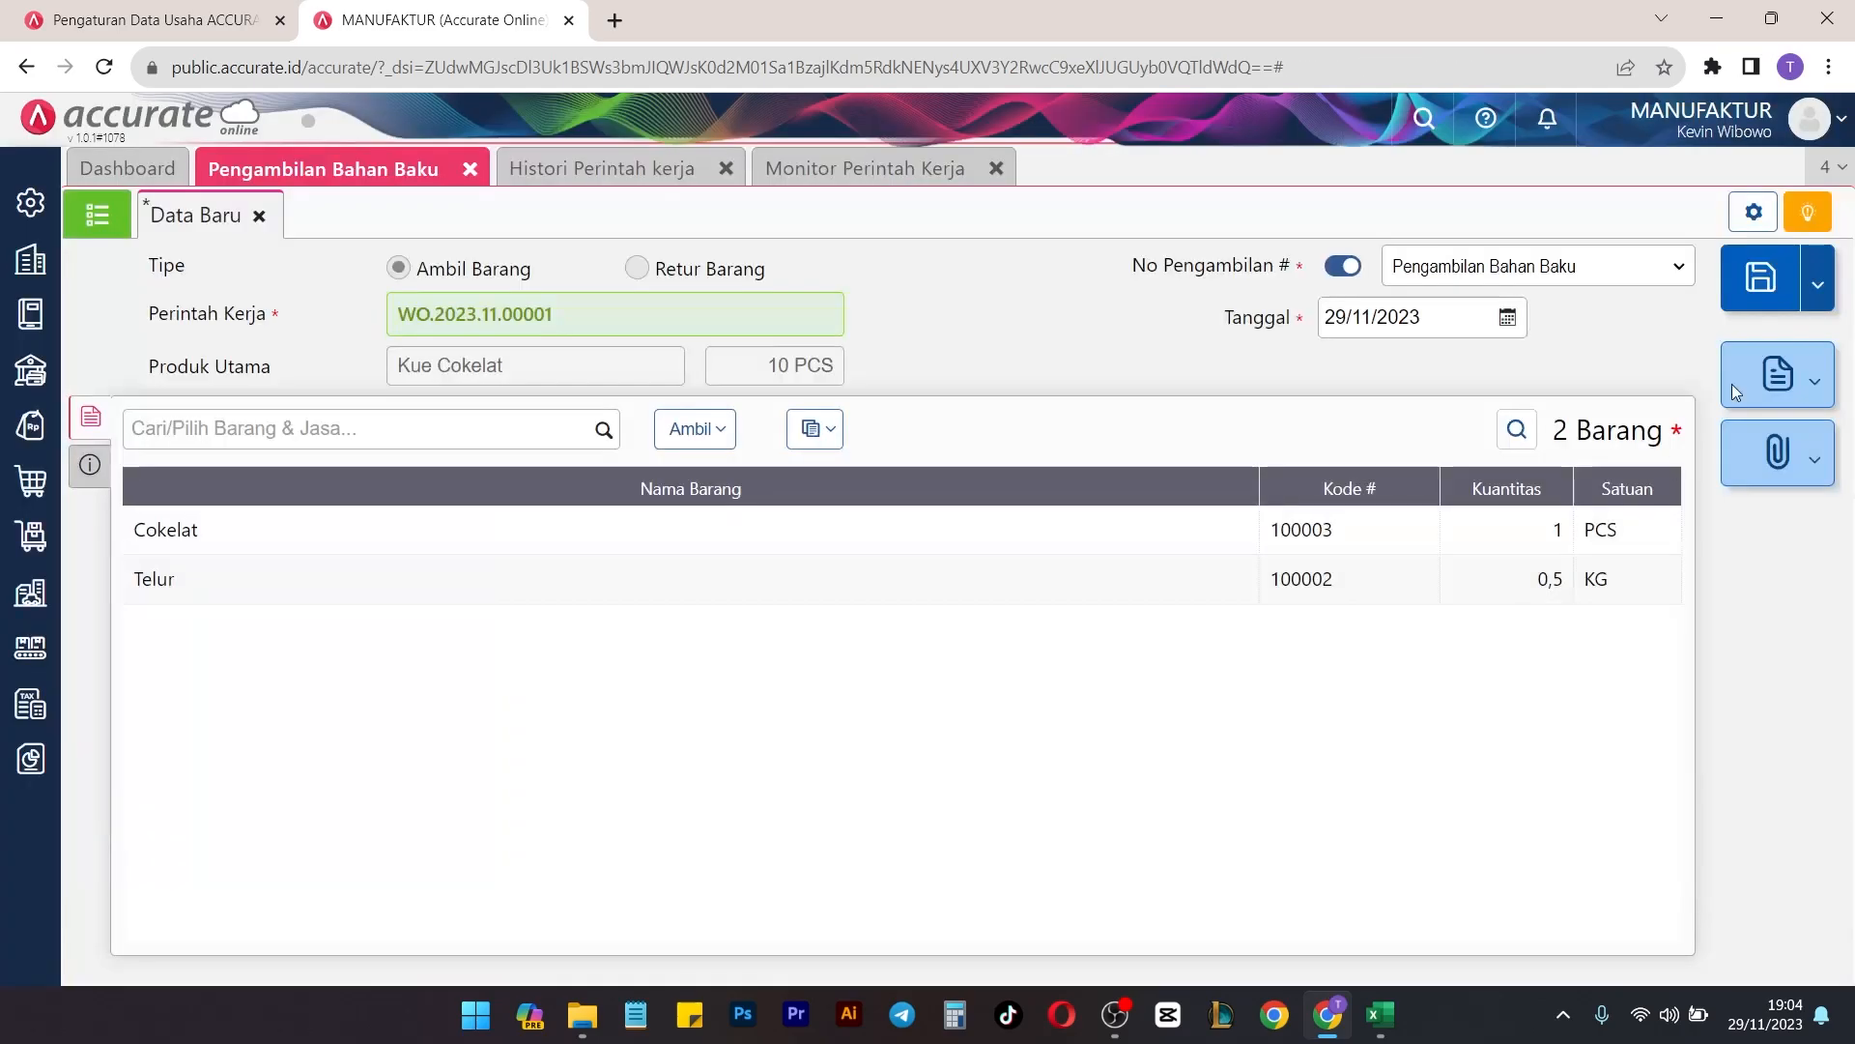
left_click(1759, 282)
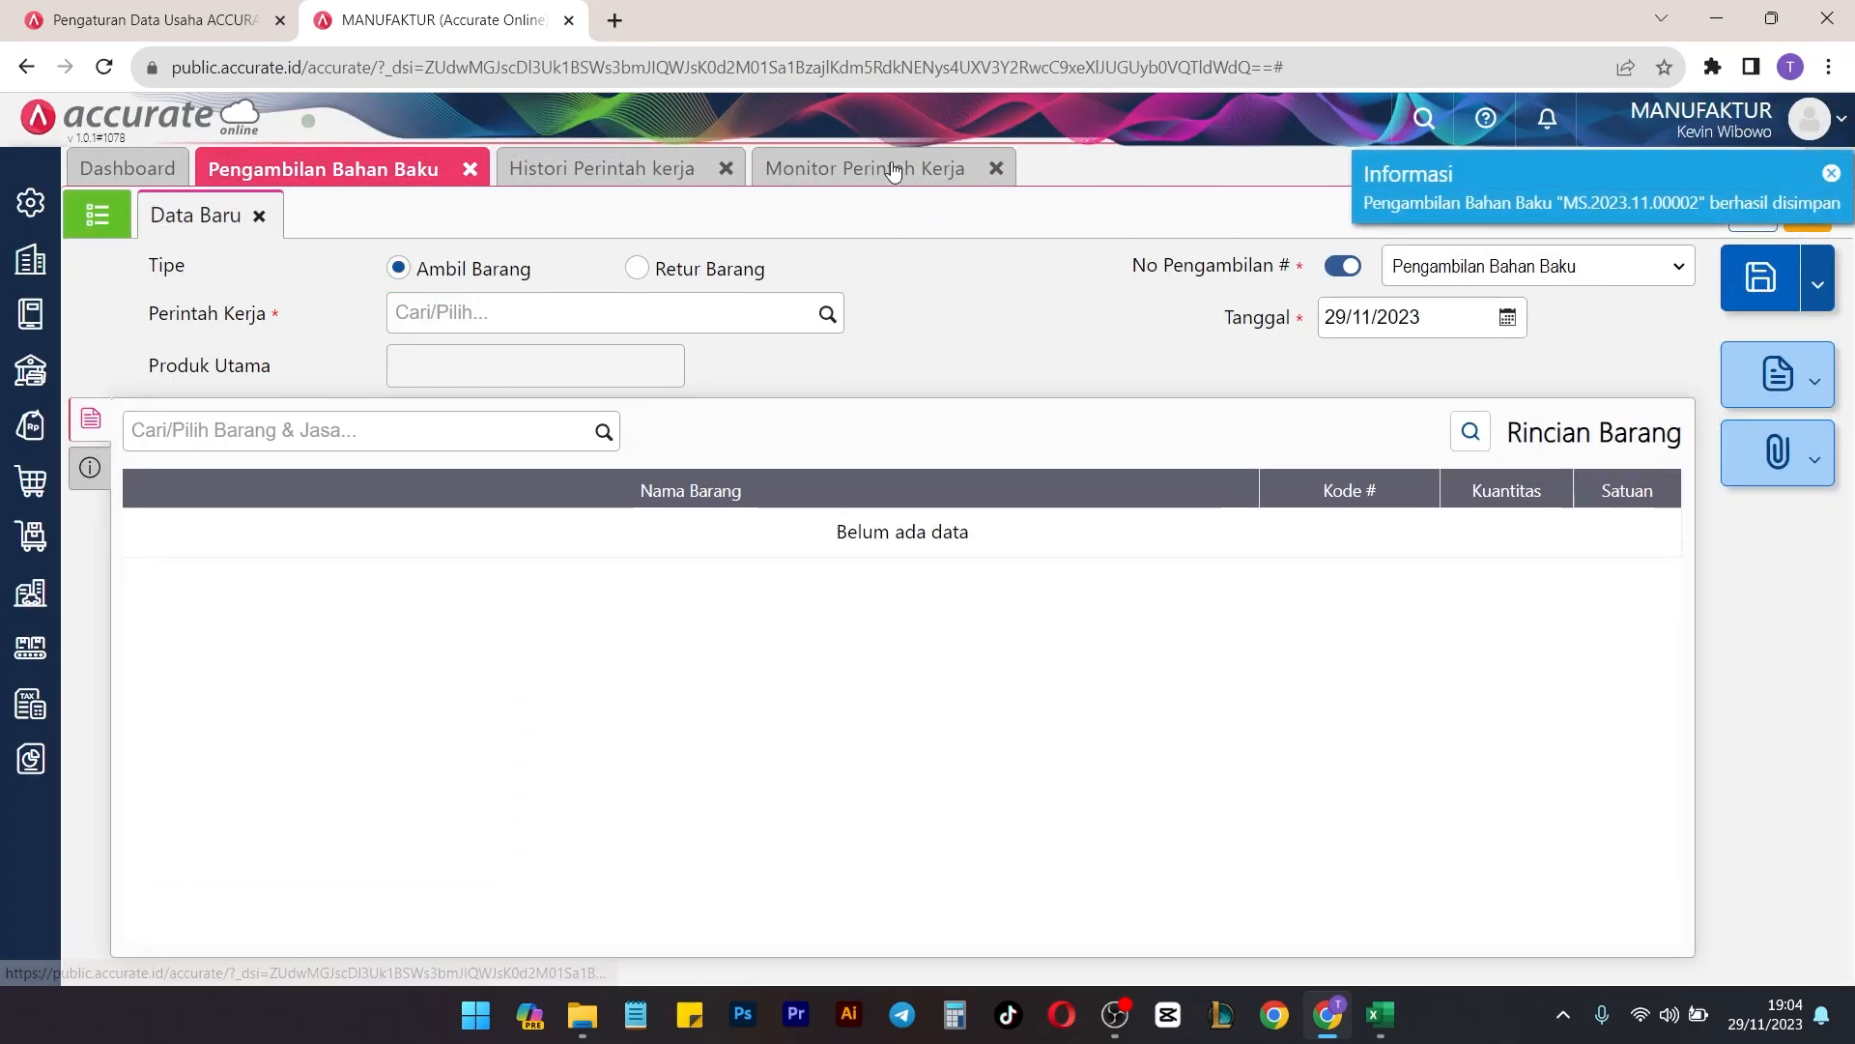
Refresh the work order monitor and history to examine the Kue Cokelat order's updated progress and material withdrawals.
left_click(885, 172)
left_click(672, 218)
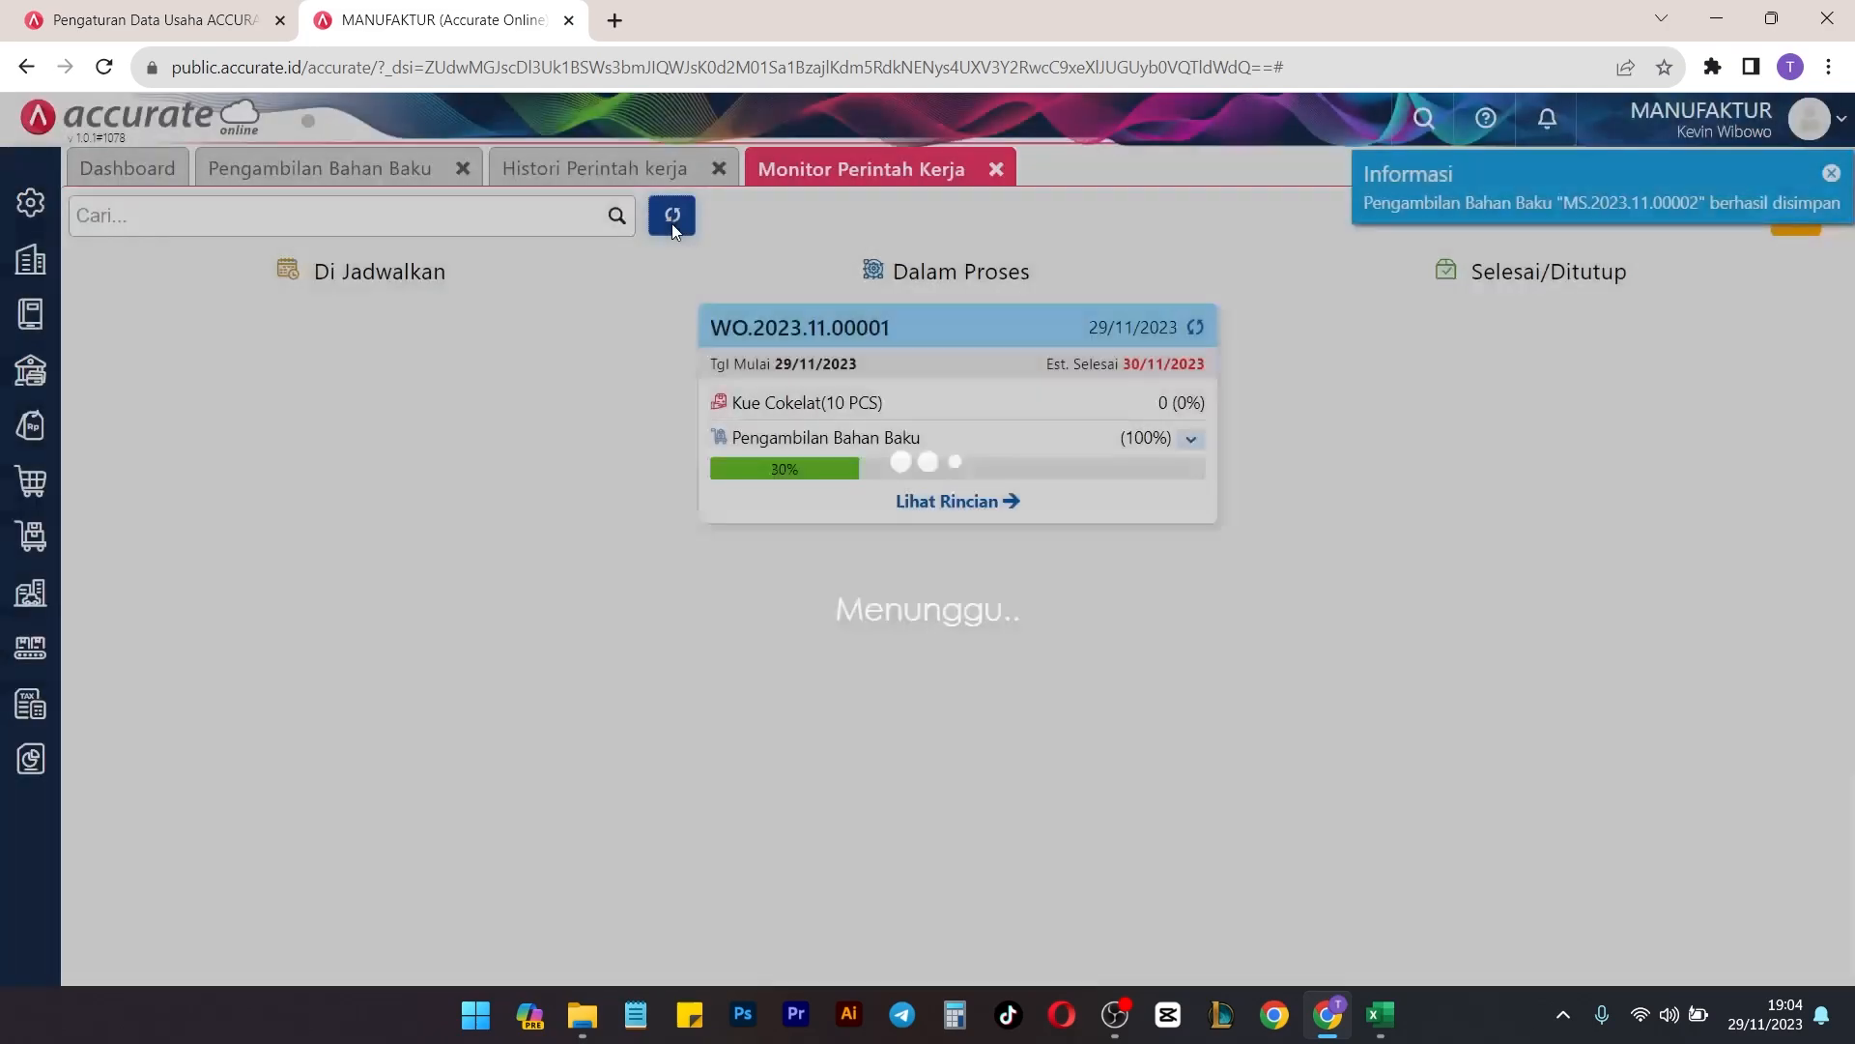
left_click(1191, 439)
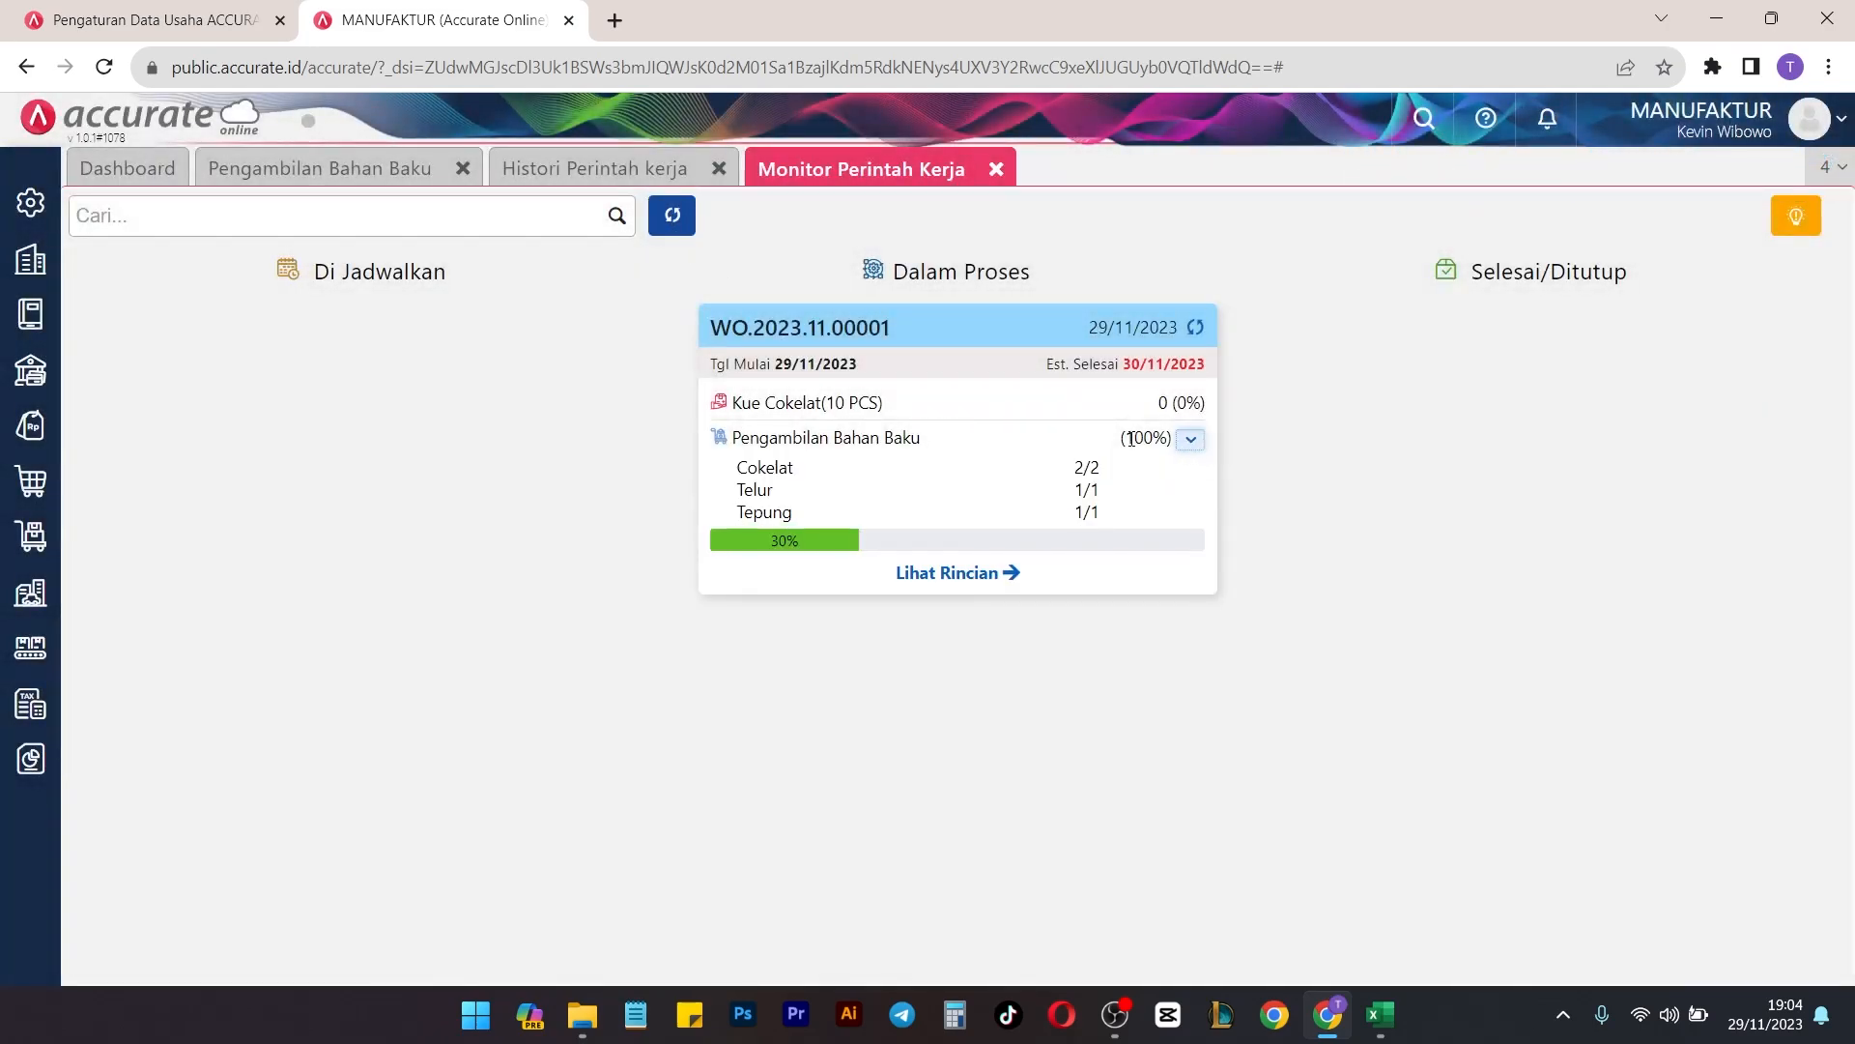
left_click_drag(741, 436, 906, 465)
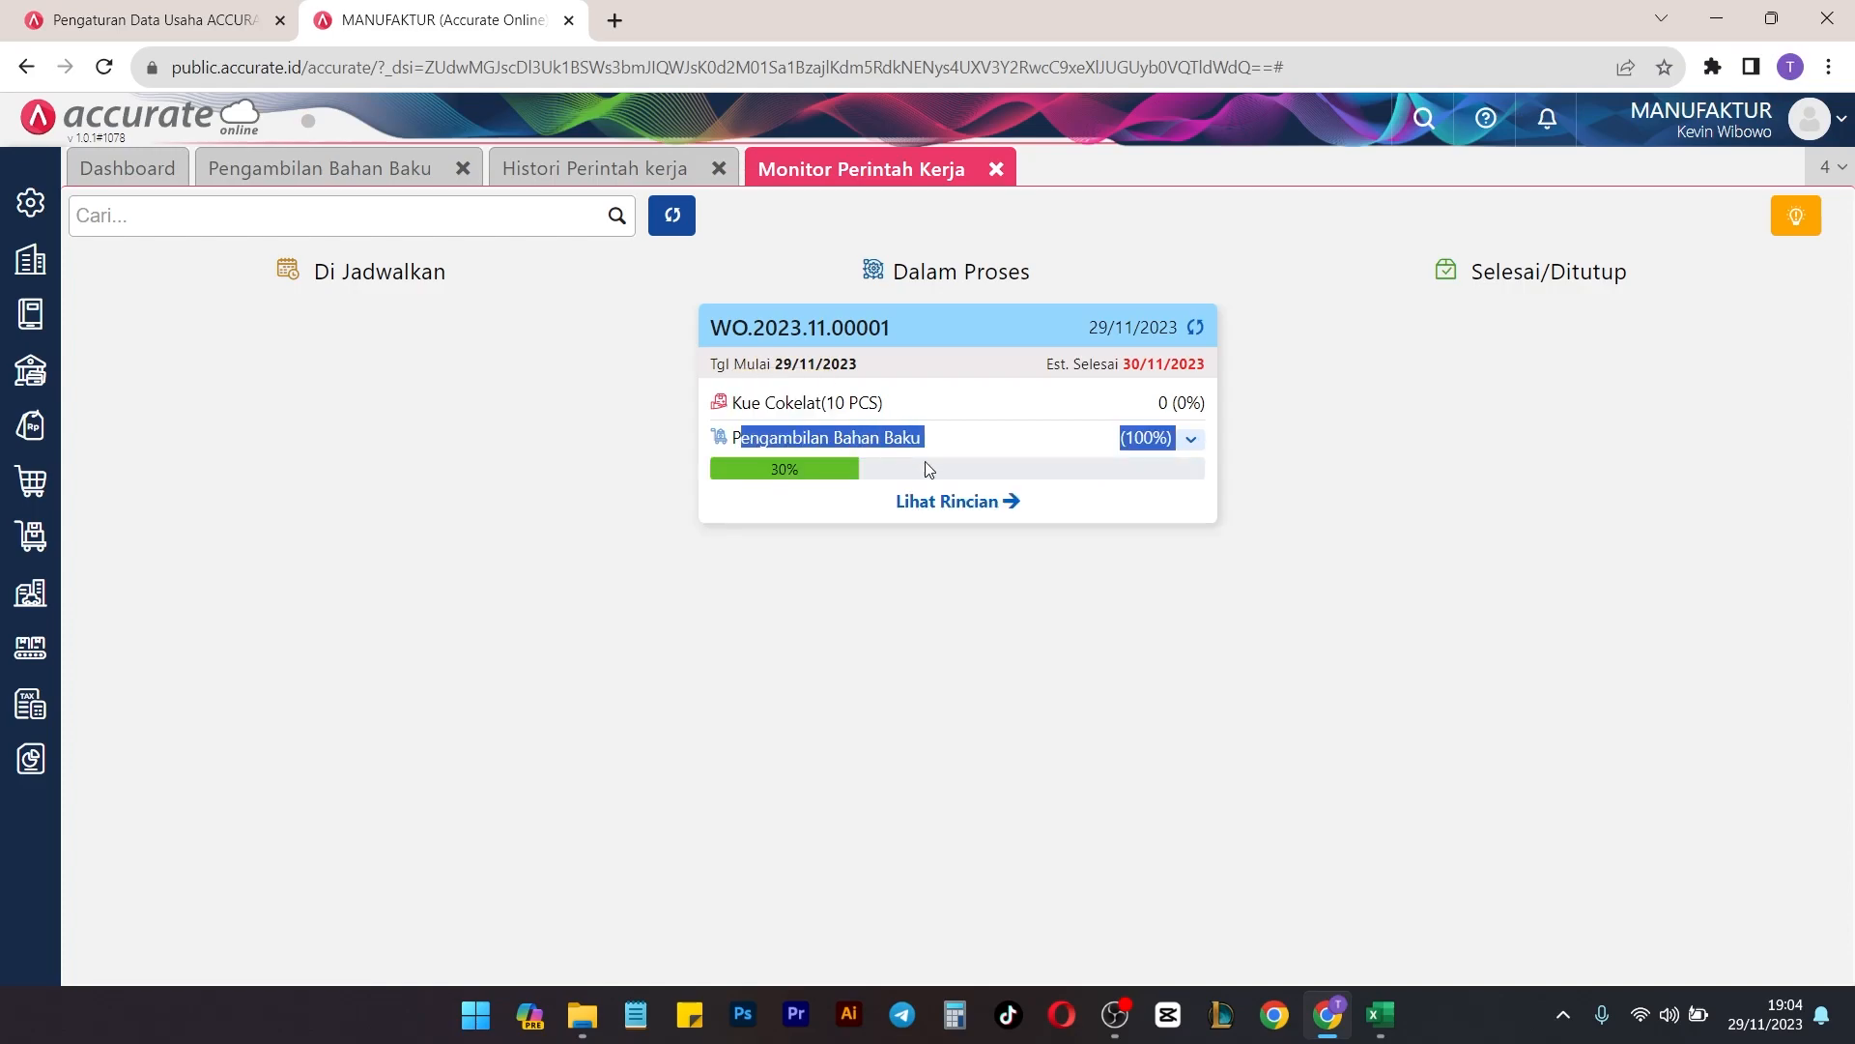
left_click(1191, 439)
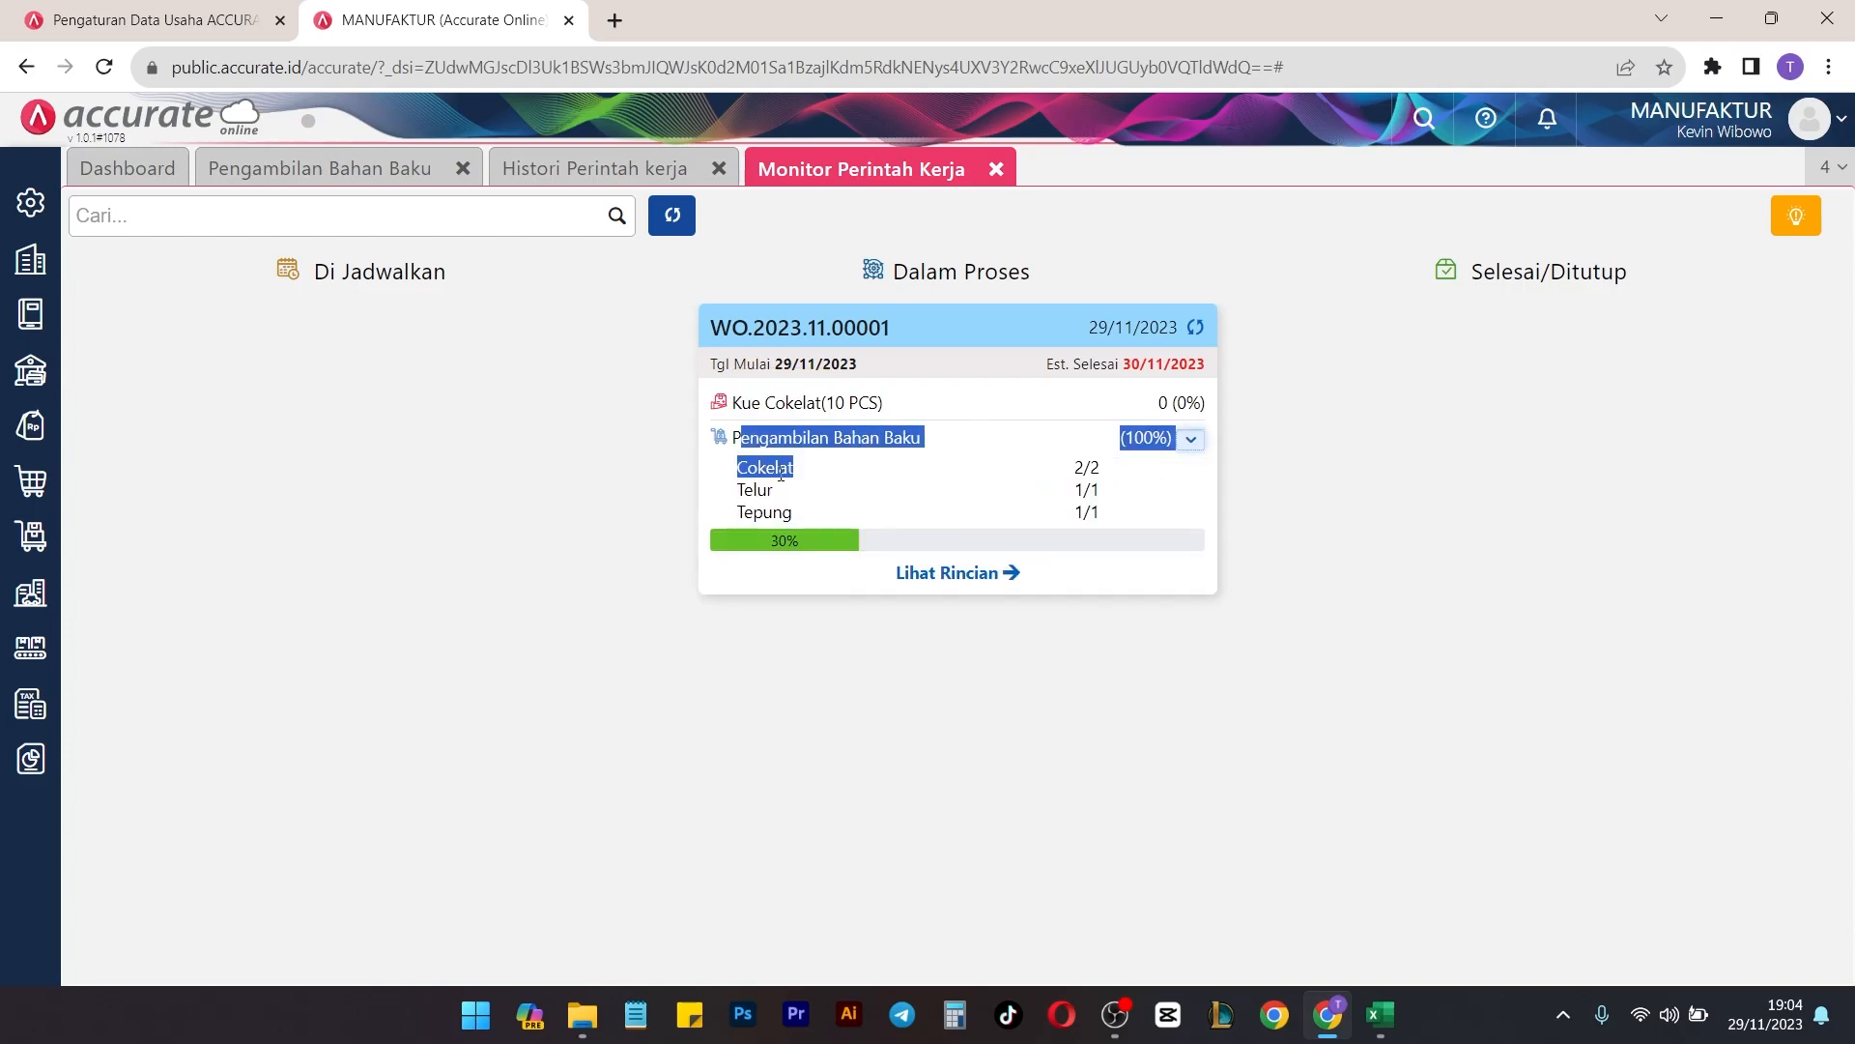
left_click(615, 174)
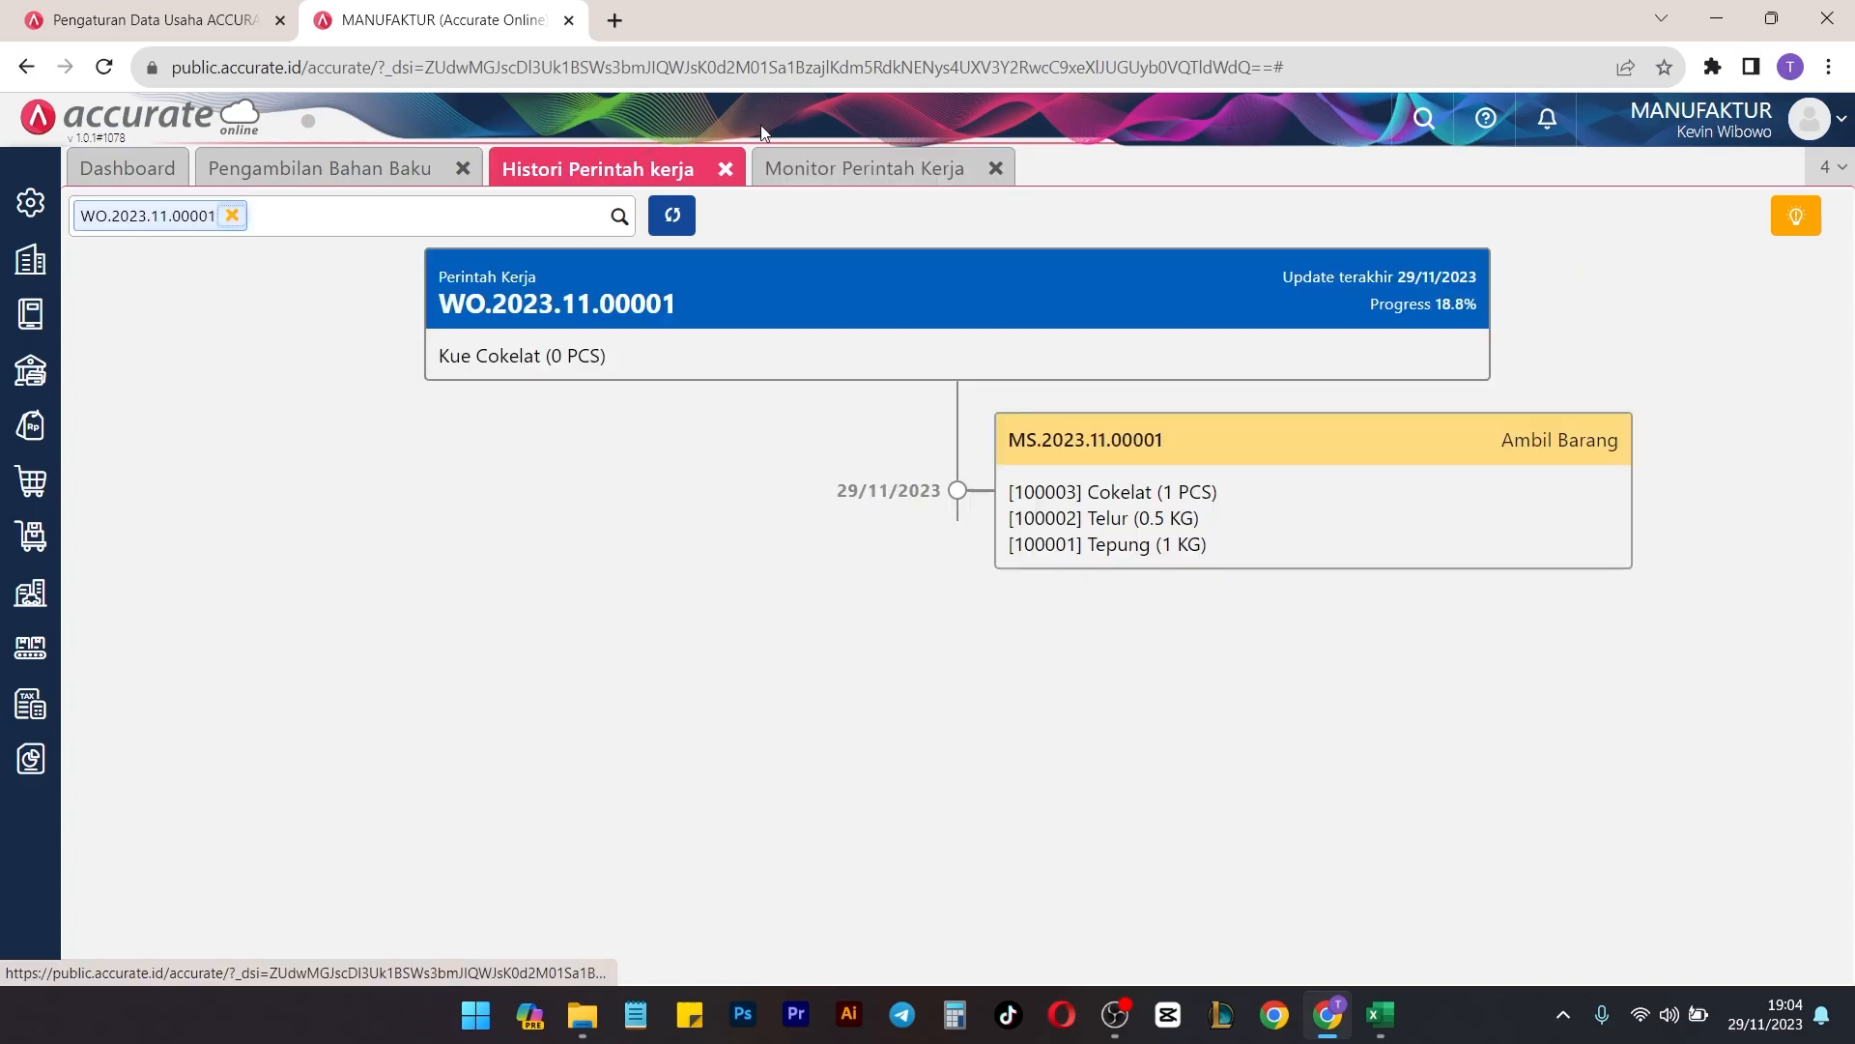
left_click(672, 215)
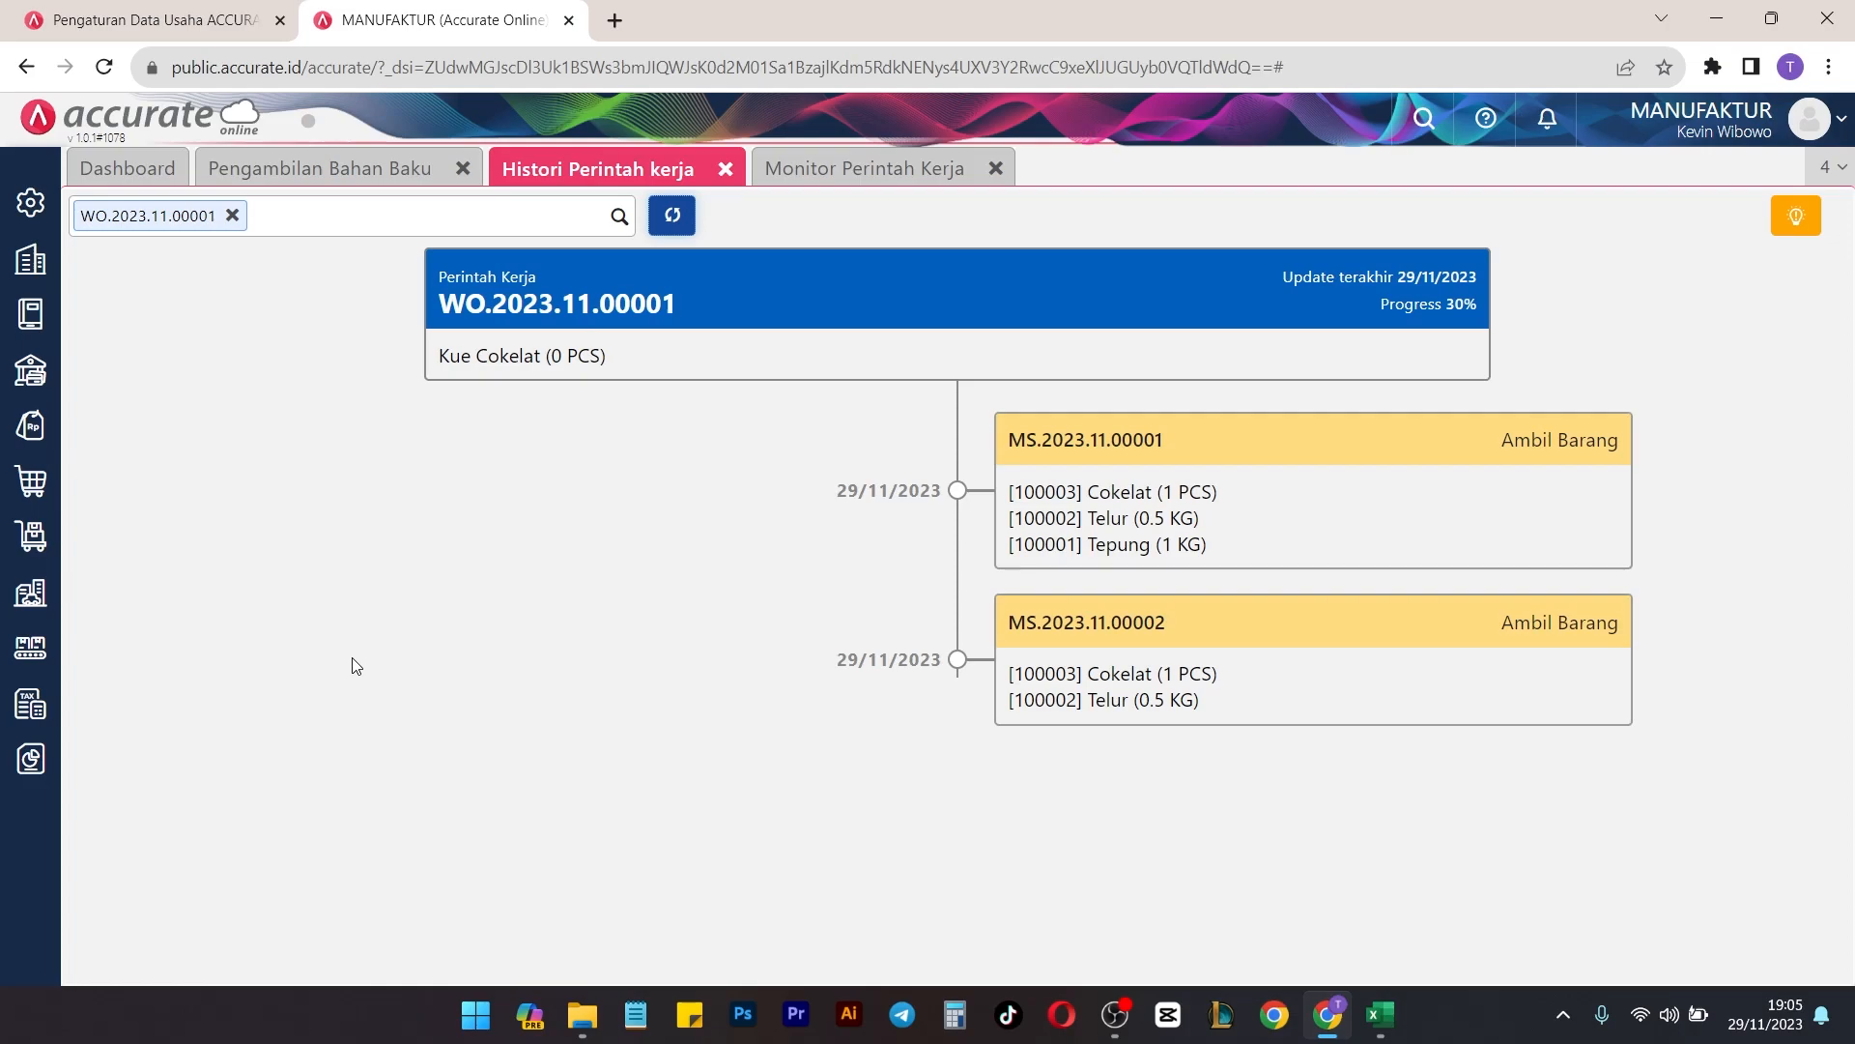
Start a new Penyelesaian Barang Jadi for the Kue Cokelat work order.
left_click(33, 666)
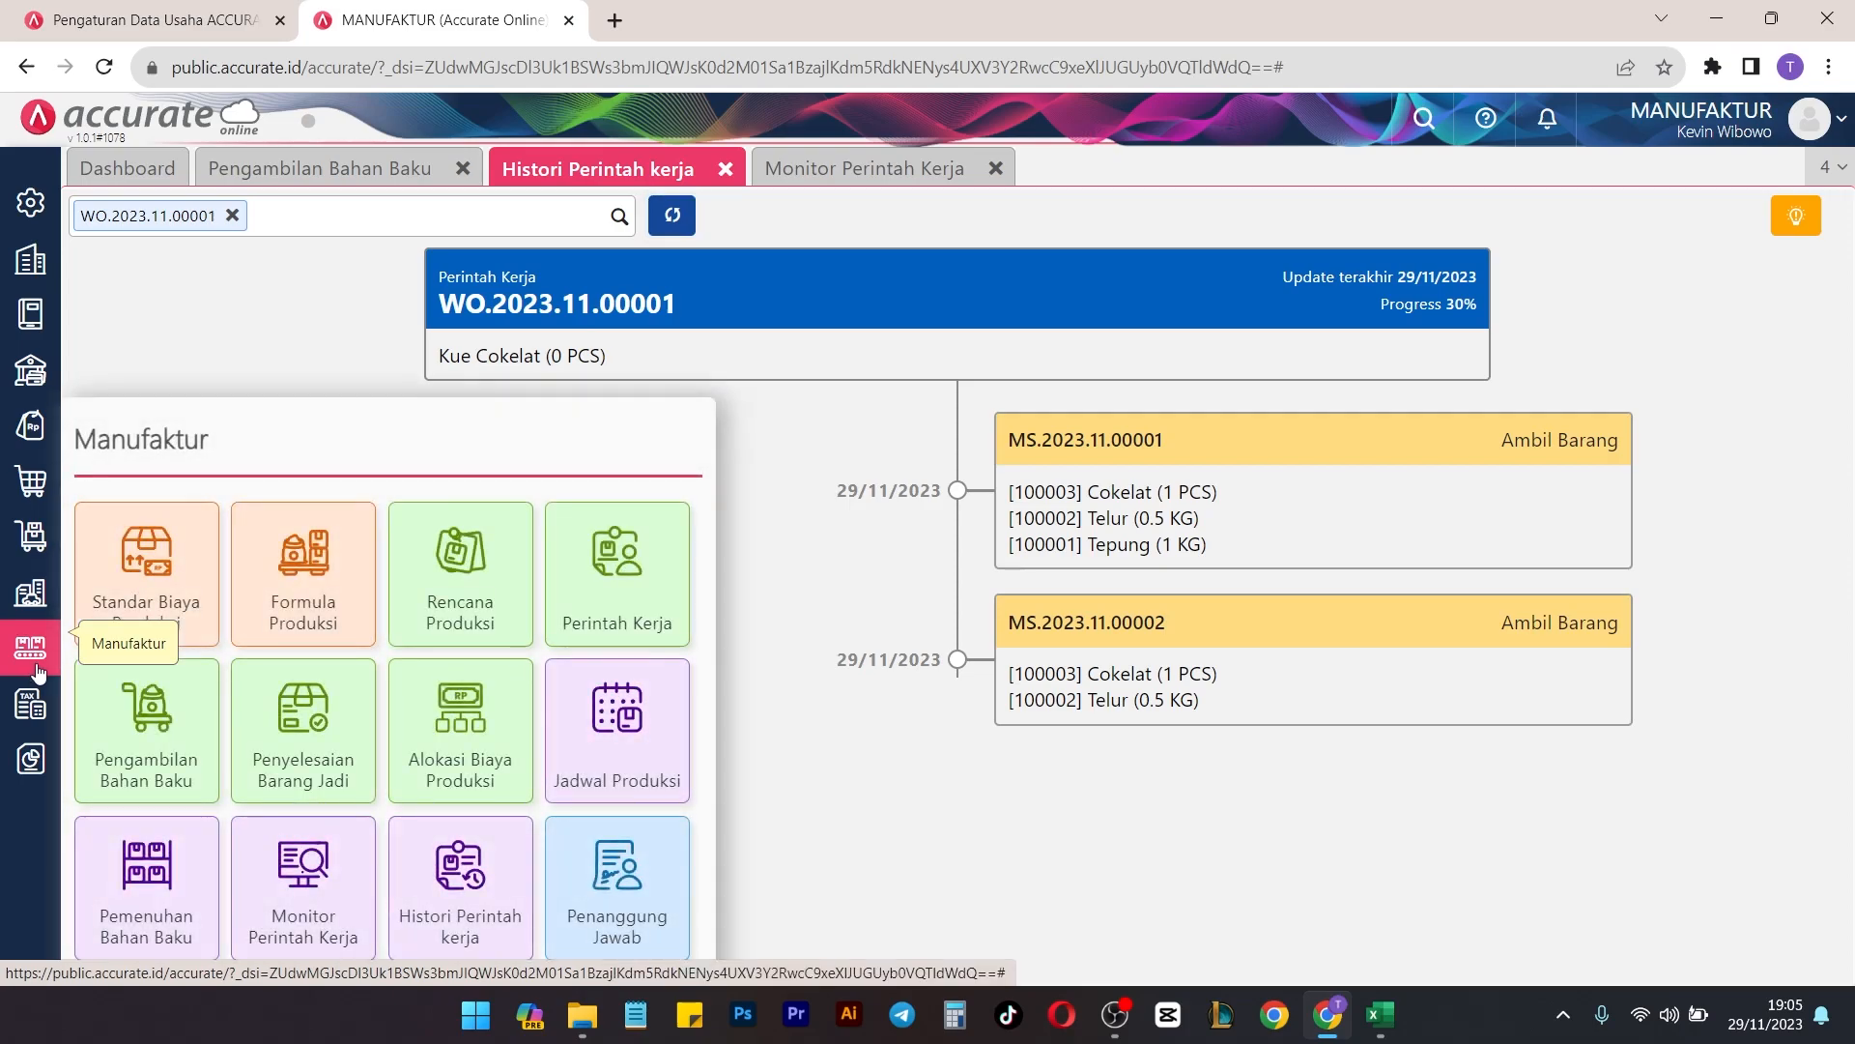
left_click(322, 774)
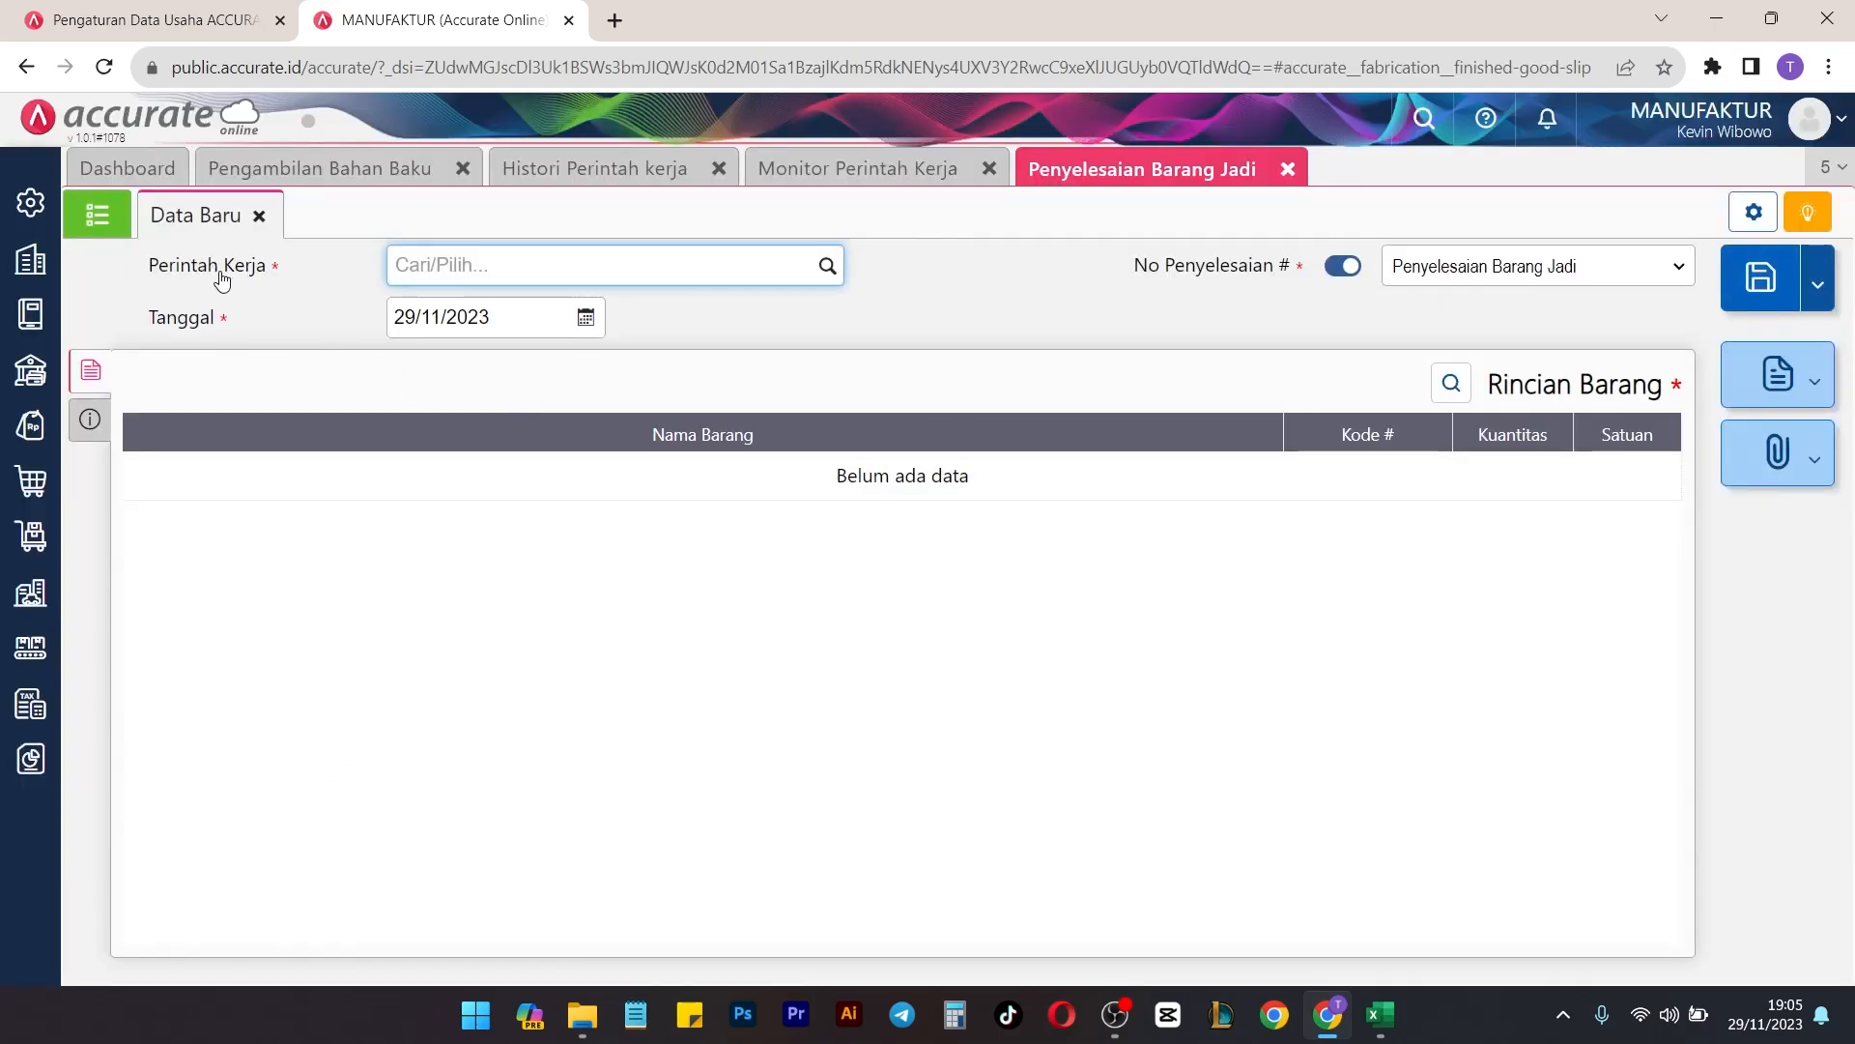
left_click_drag(210, 270, 267, 271)
left_click(837, 268)
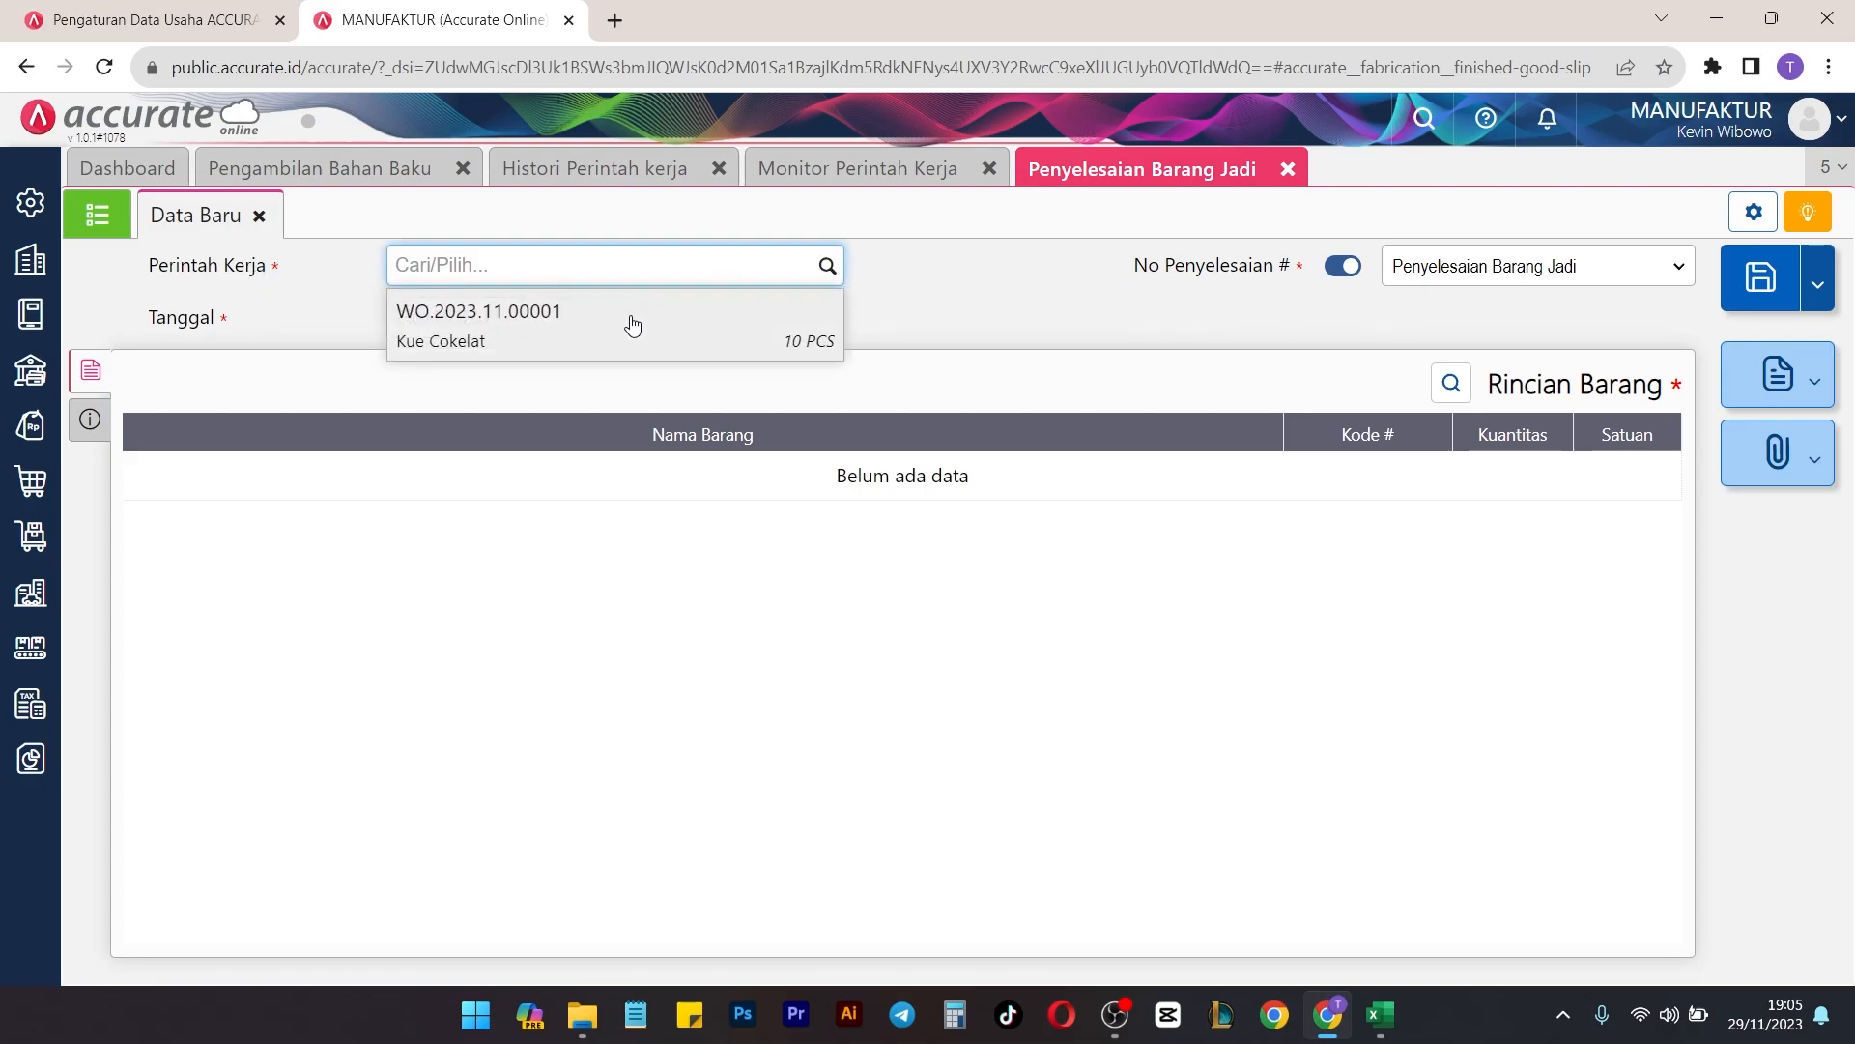
left_click(629, 322)
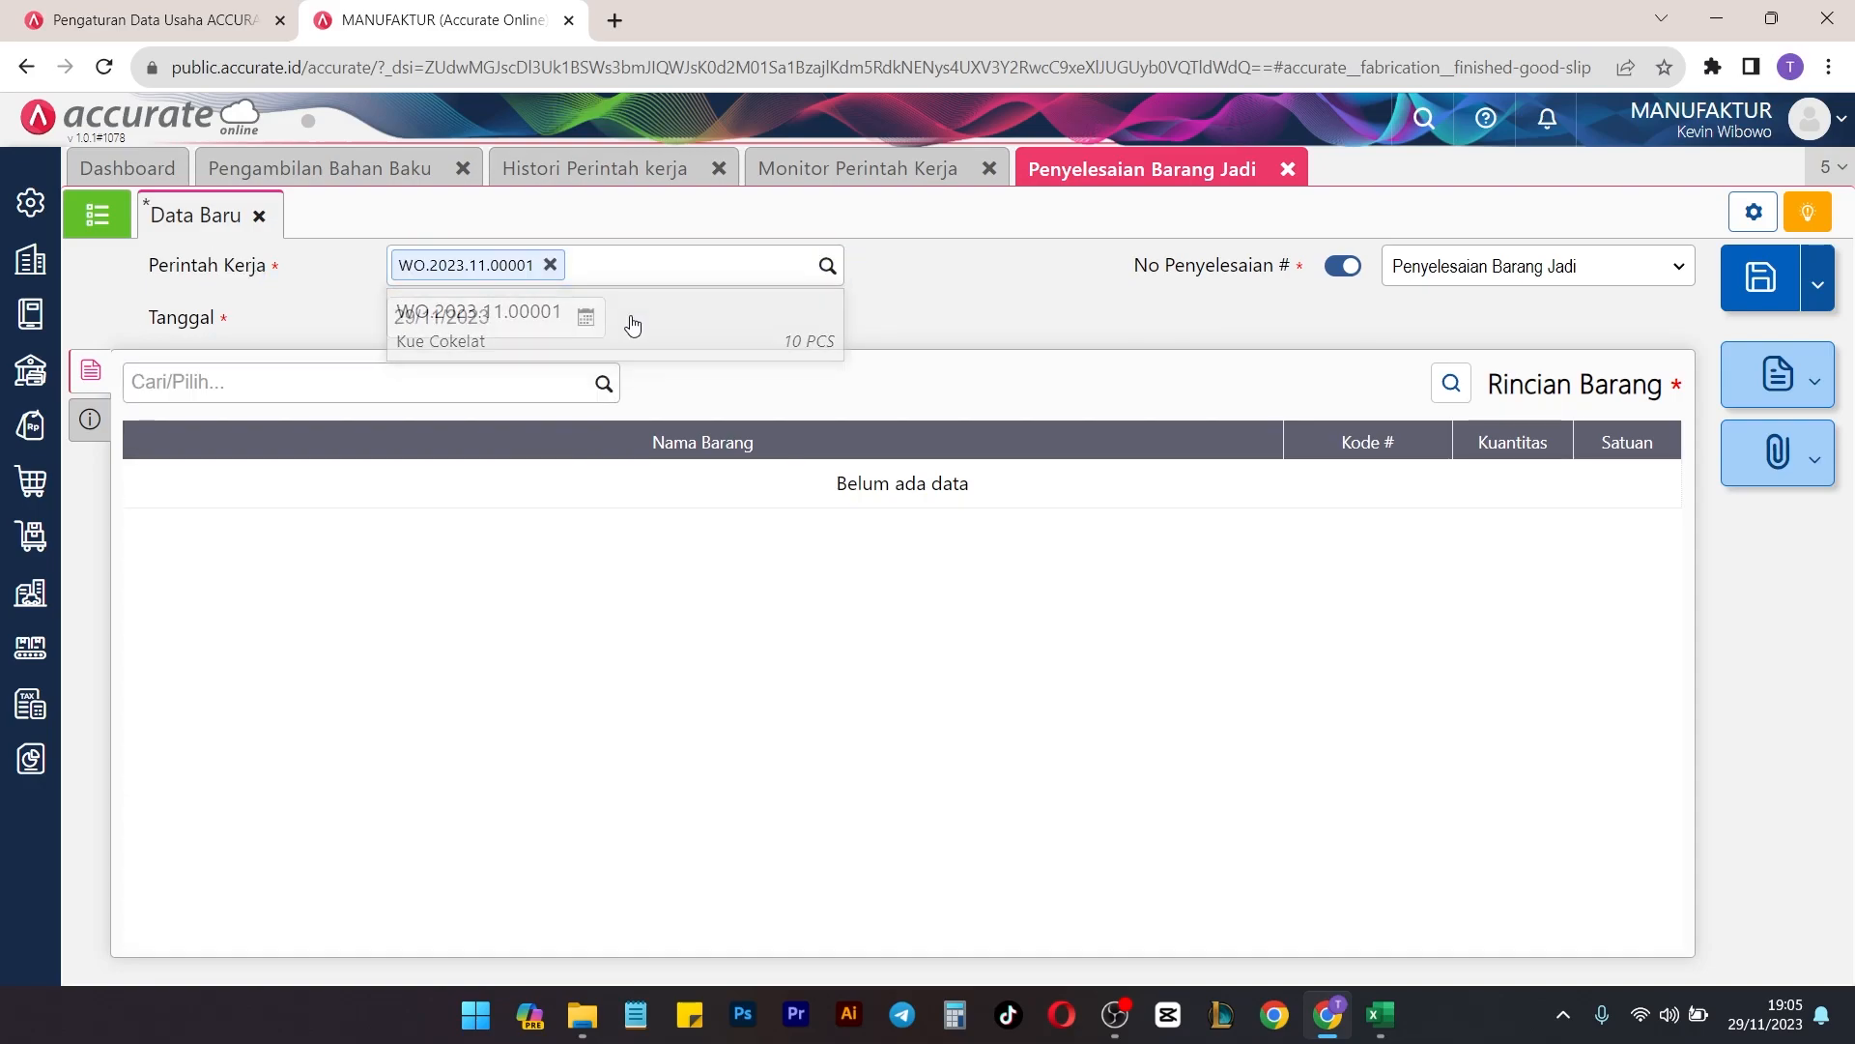
Add 10 PCS of Kue Cokelat in the Utama warehouse as the finished item and save the completion.
left_click(604, 383)
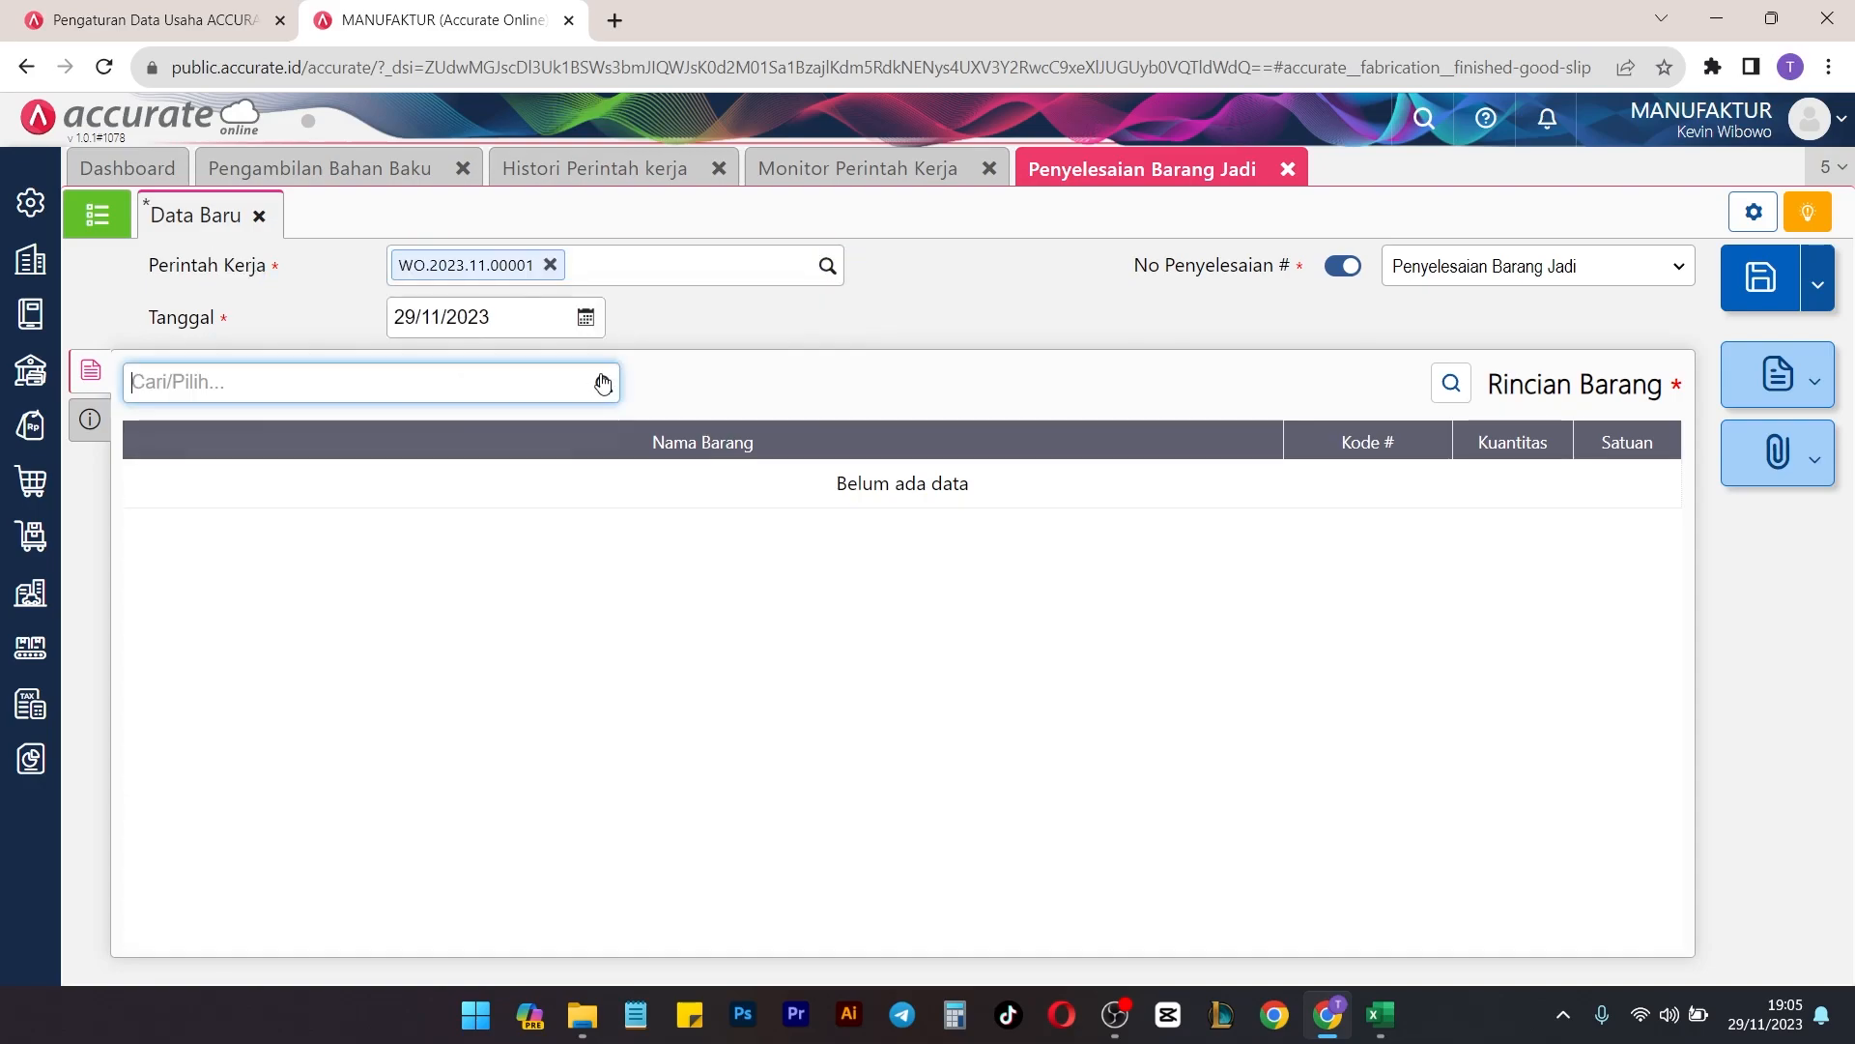
left_click(393, 441)
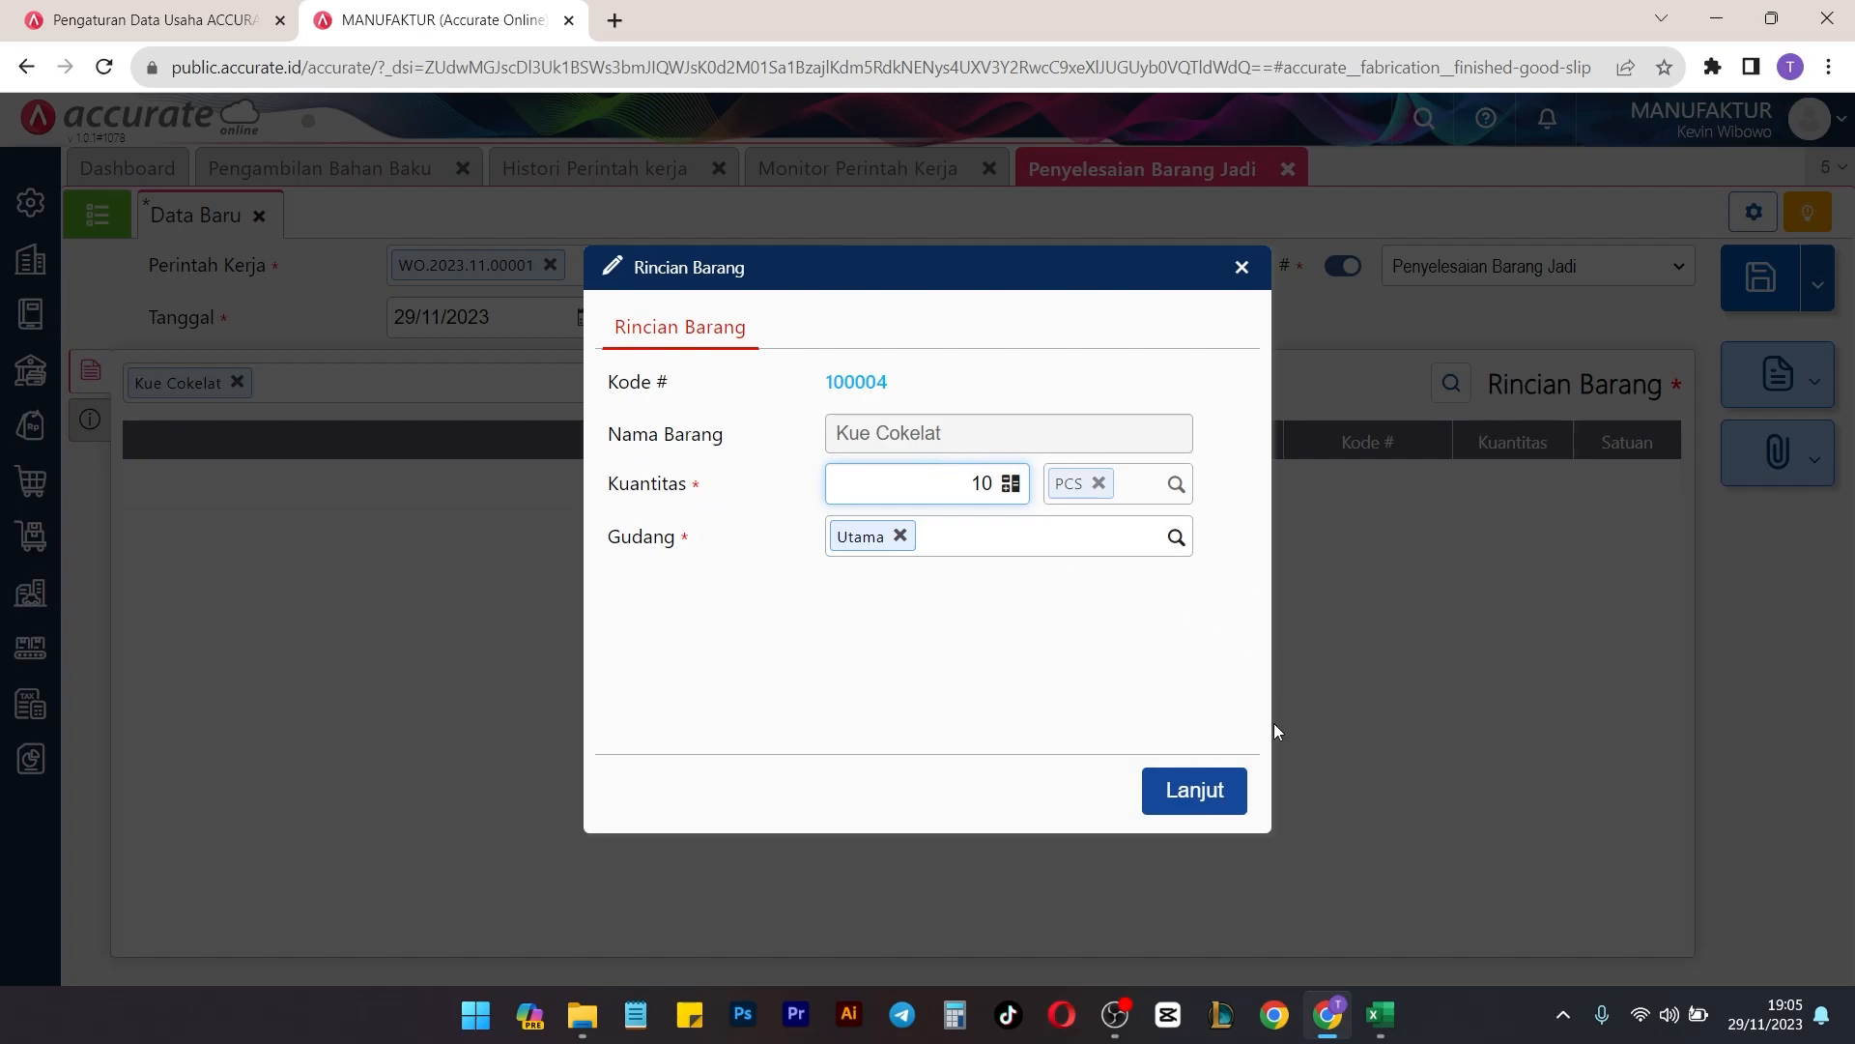
left_click(1194, 797)
left_click(1760, 280)
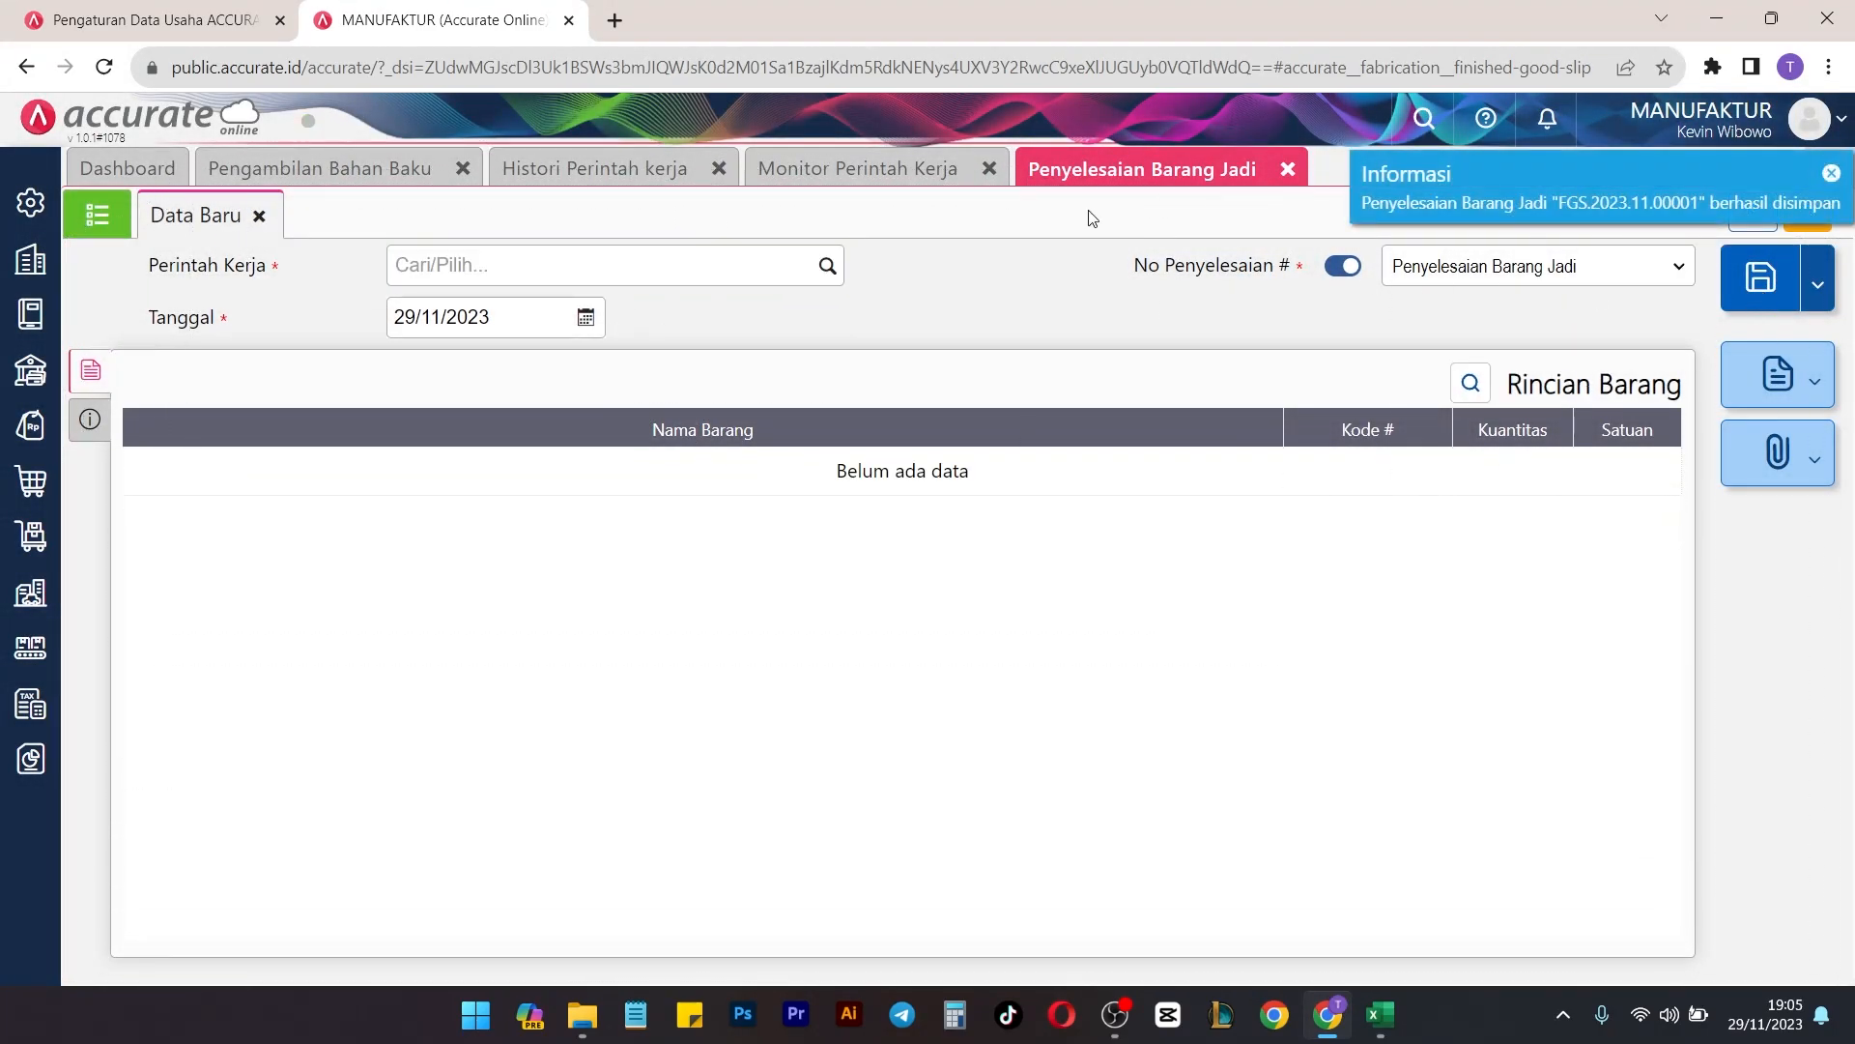
Refresh Monitor Perintah Kerja and examine the Kue Cokelat work order's completion status and material breakdown.
left_click(875, 174)
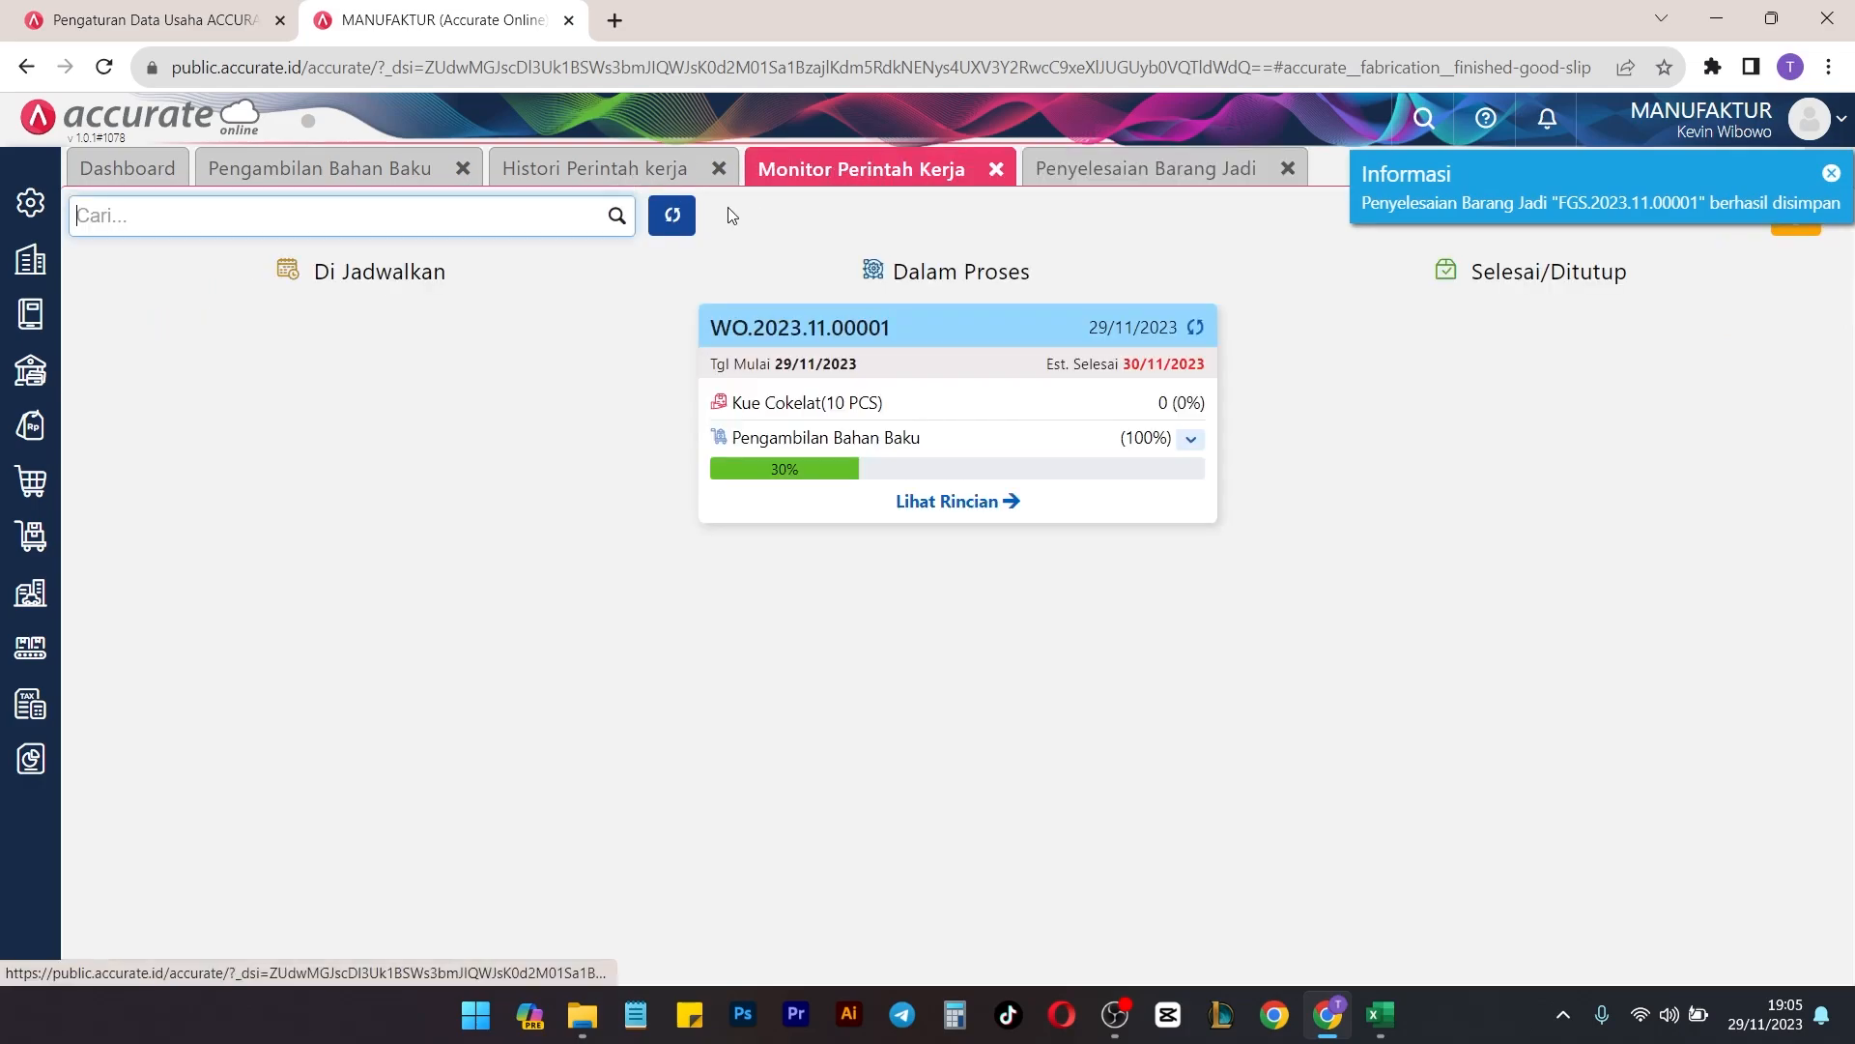
left_click(674, 215)
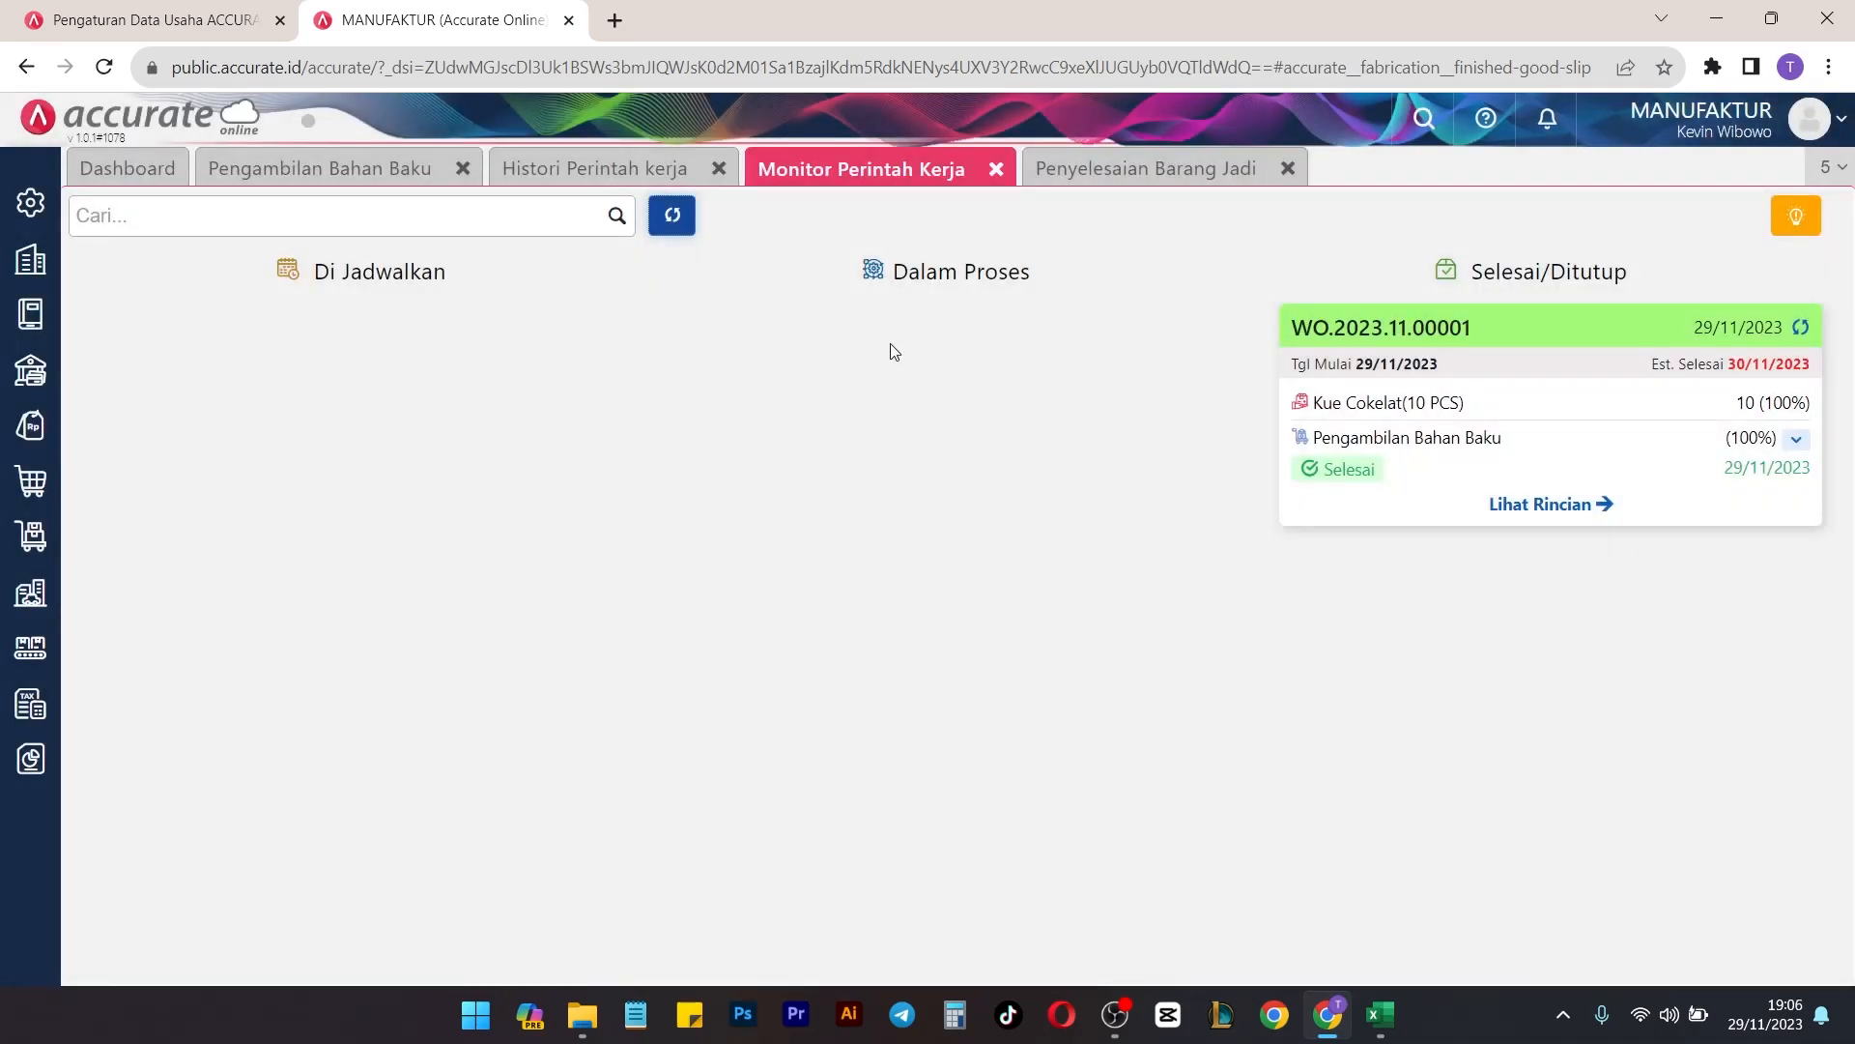
left_click(1798, 442)
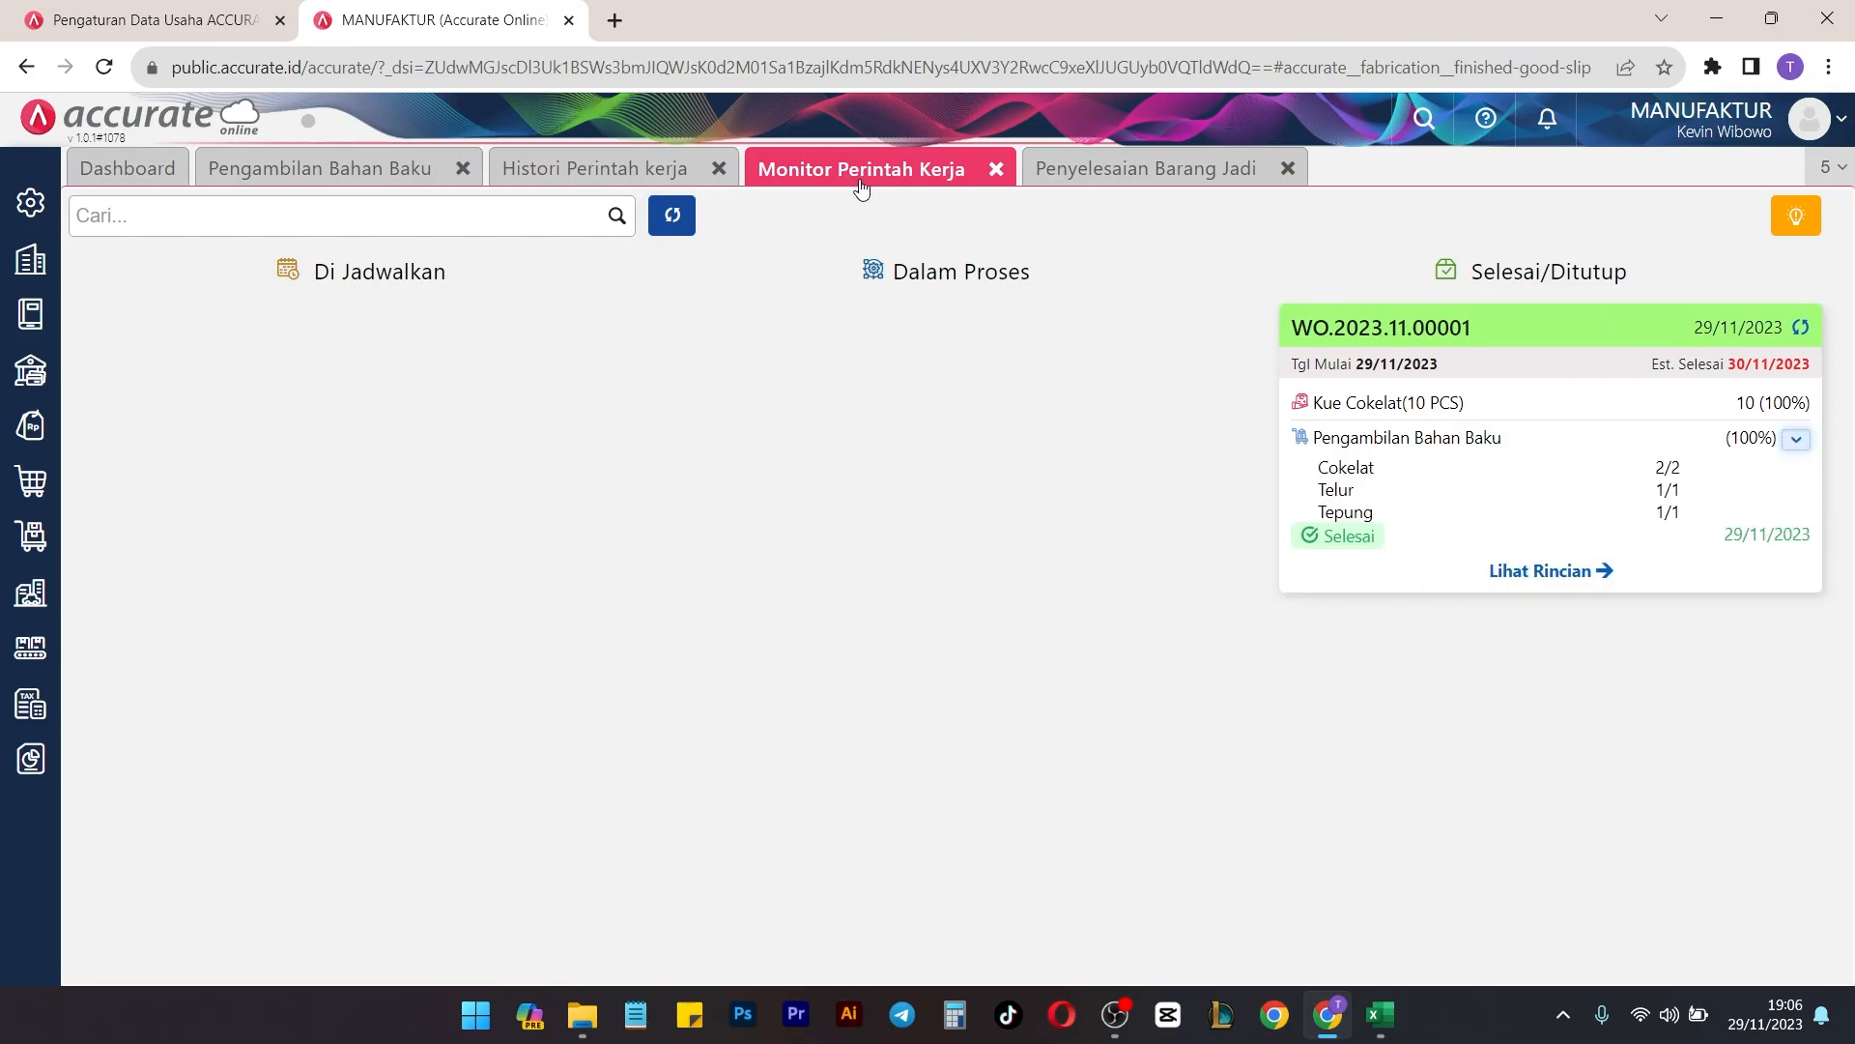
Close Penyelesaian Barang Jadi and refresh Histori Perintah Kerja to examine the Kue Cokelat finished-goods entry.
left_click(1152, 169)
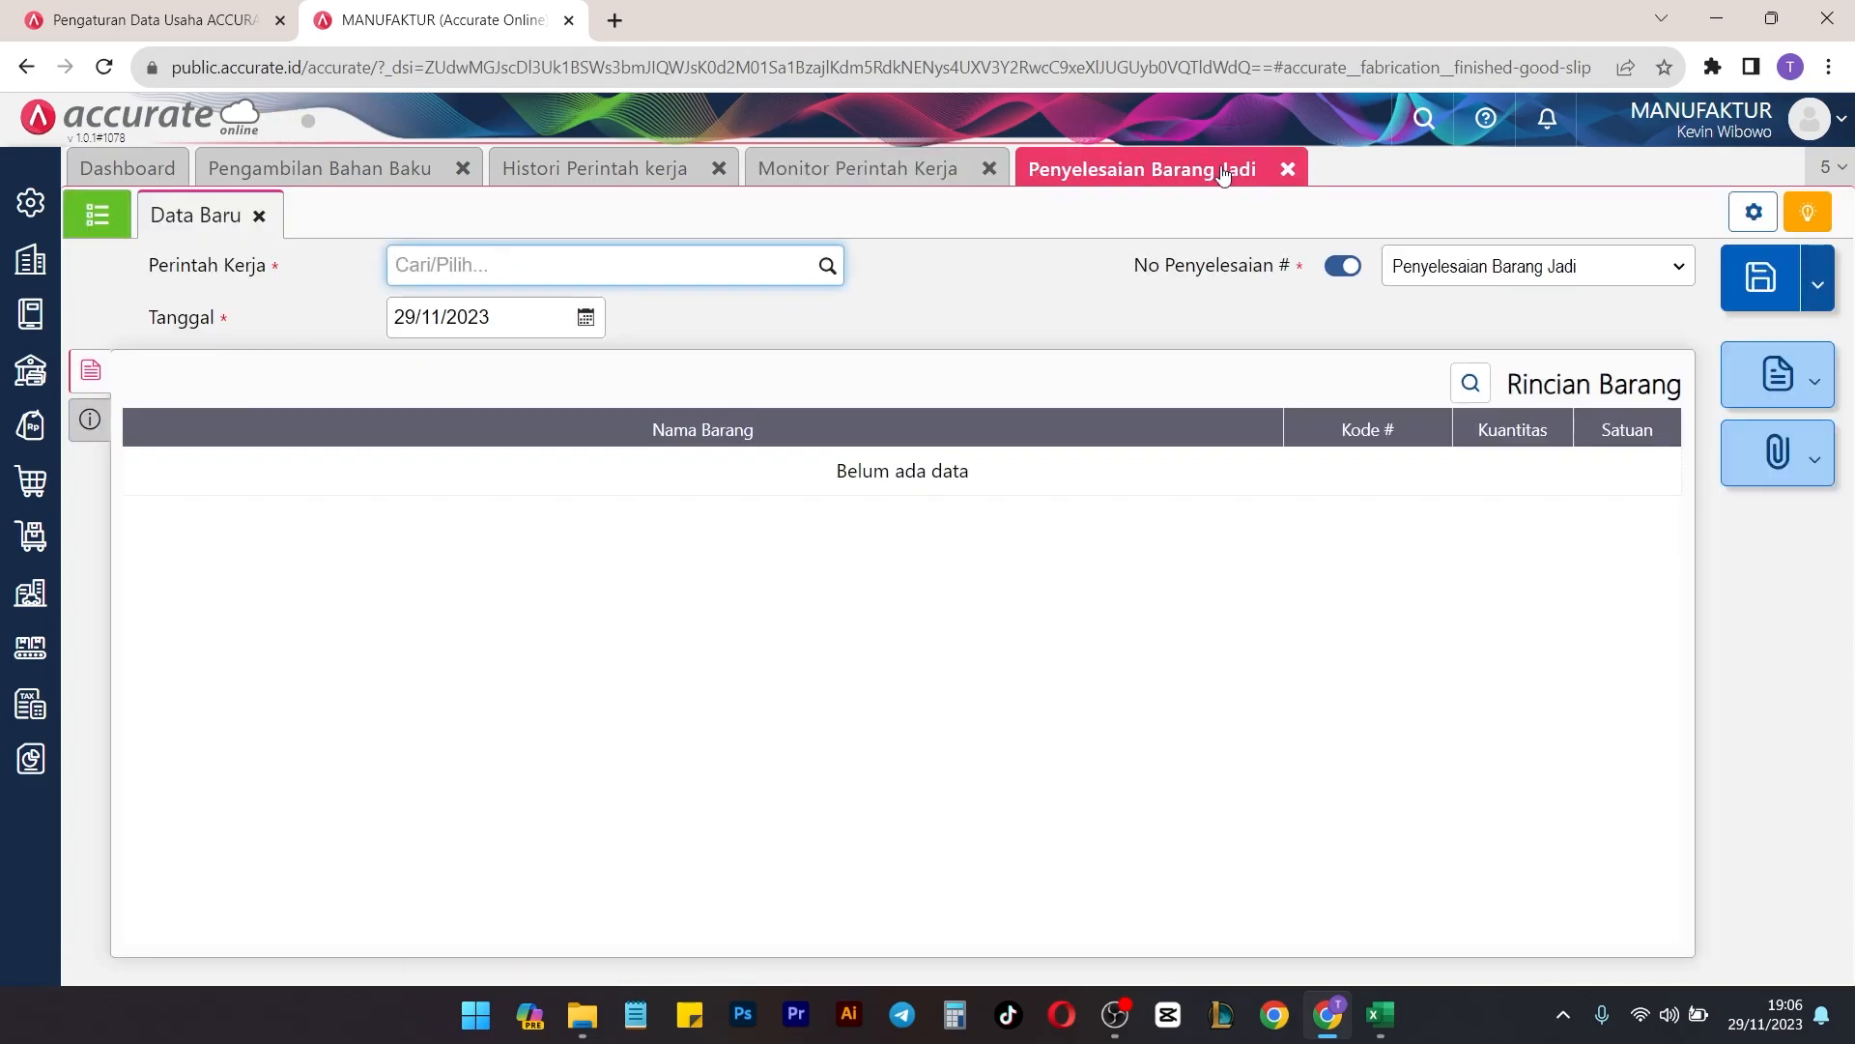
left_click(1287, 169)
left_click(667, 170)
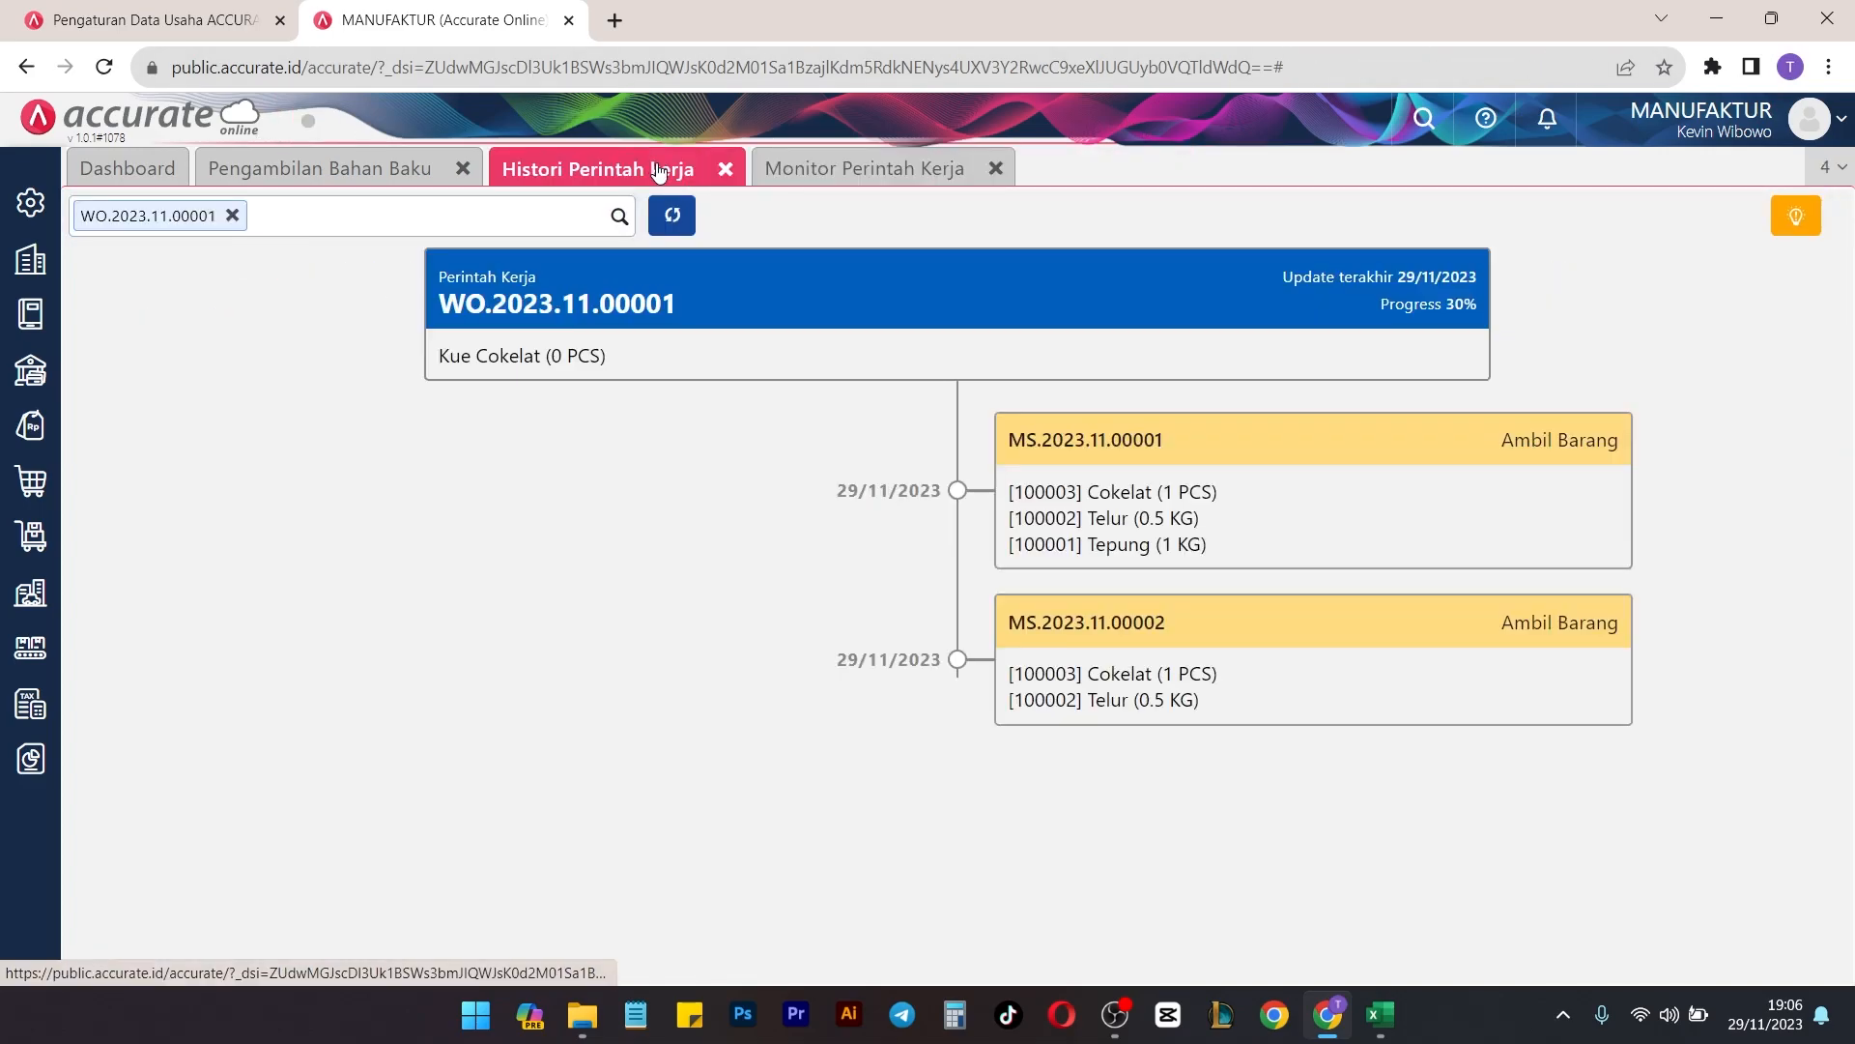
left_click(677, 215)
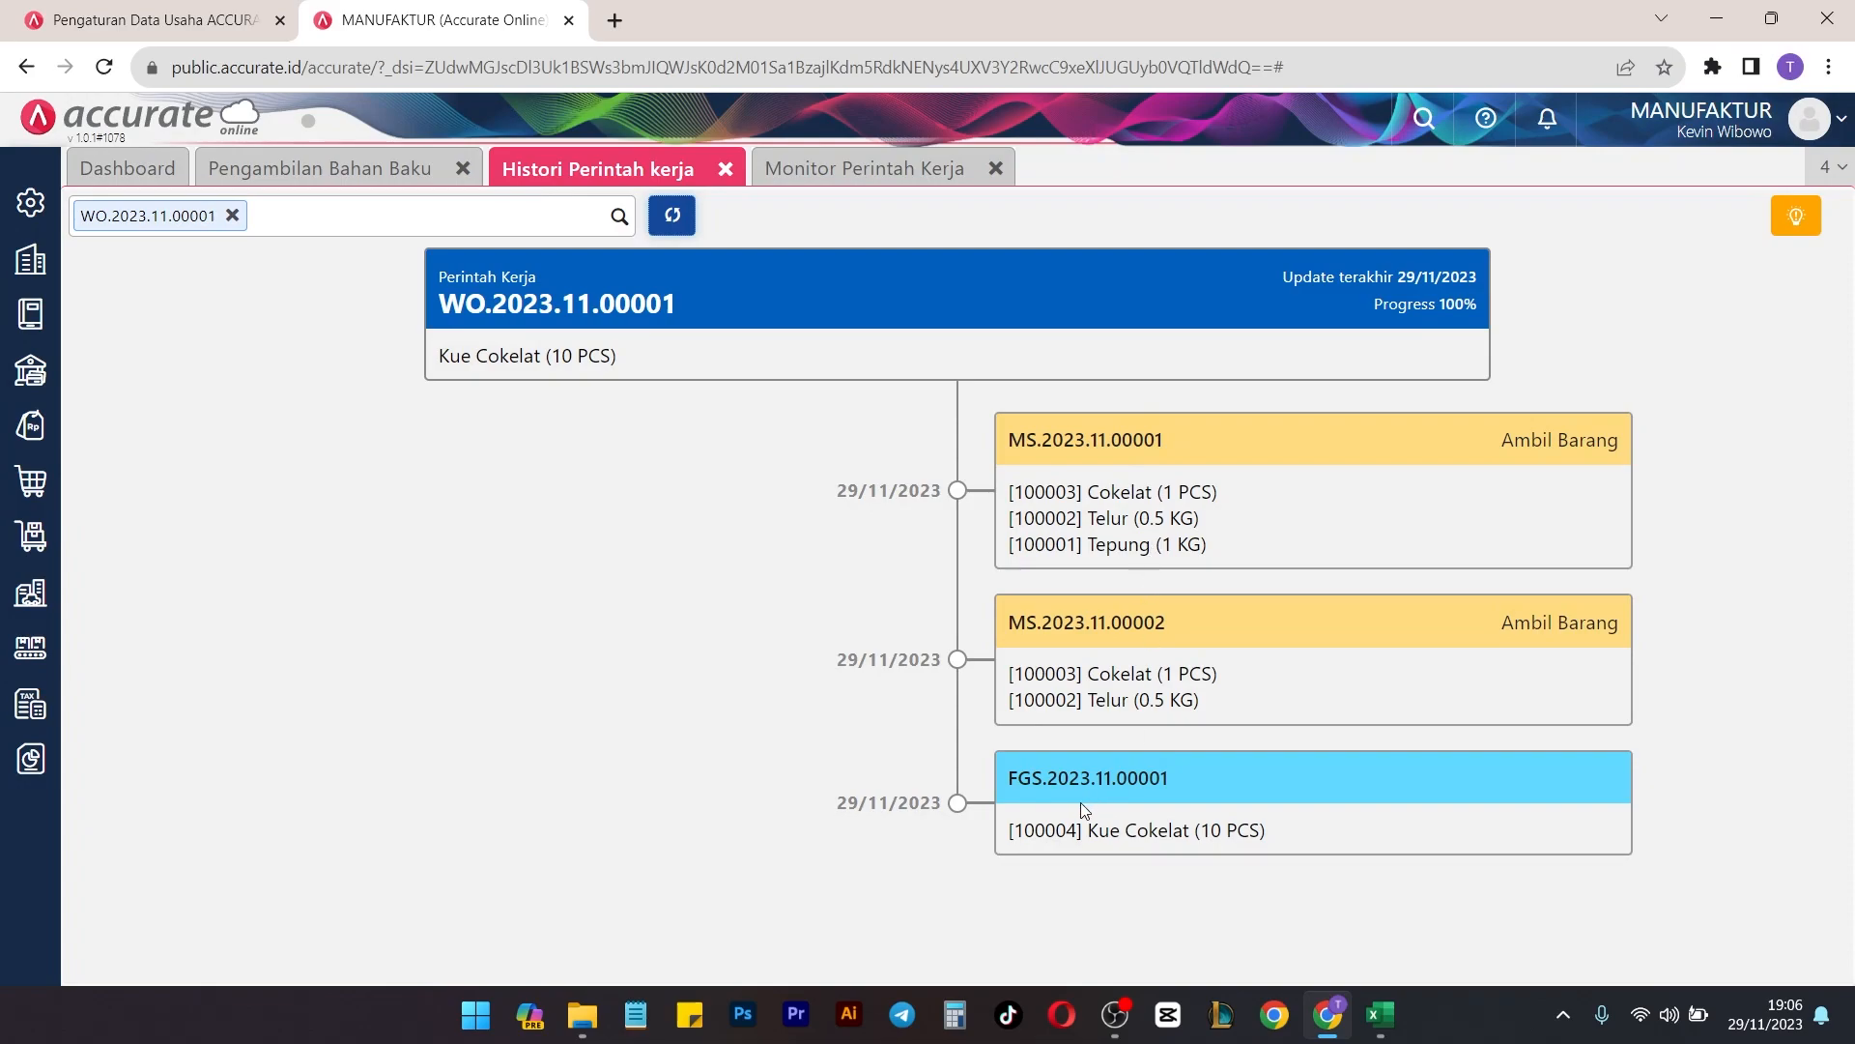
left_click_drag(990, 831, 1291, 849)
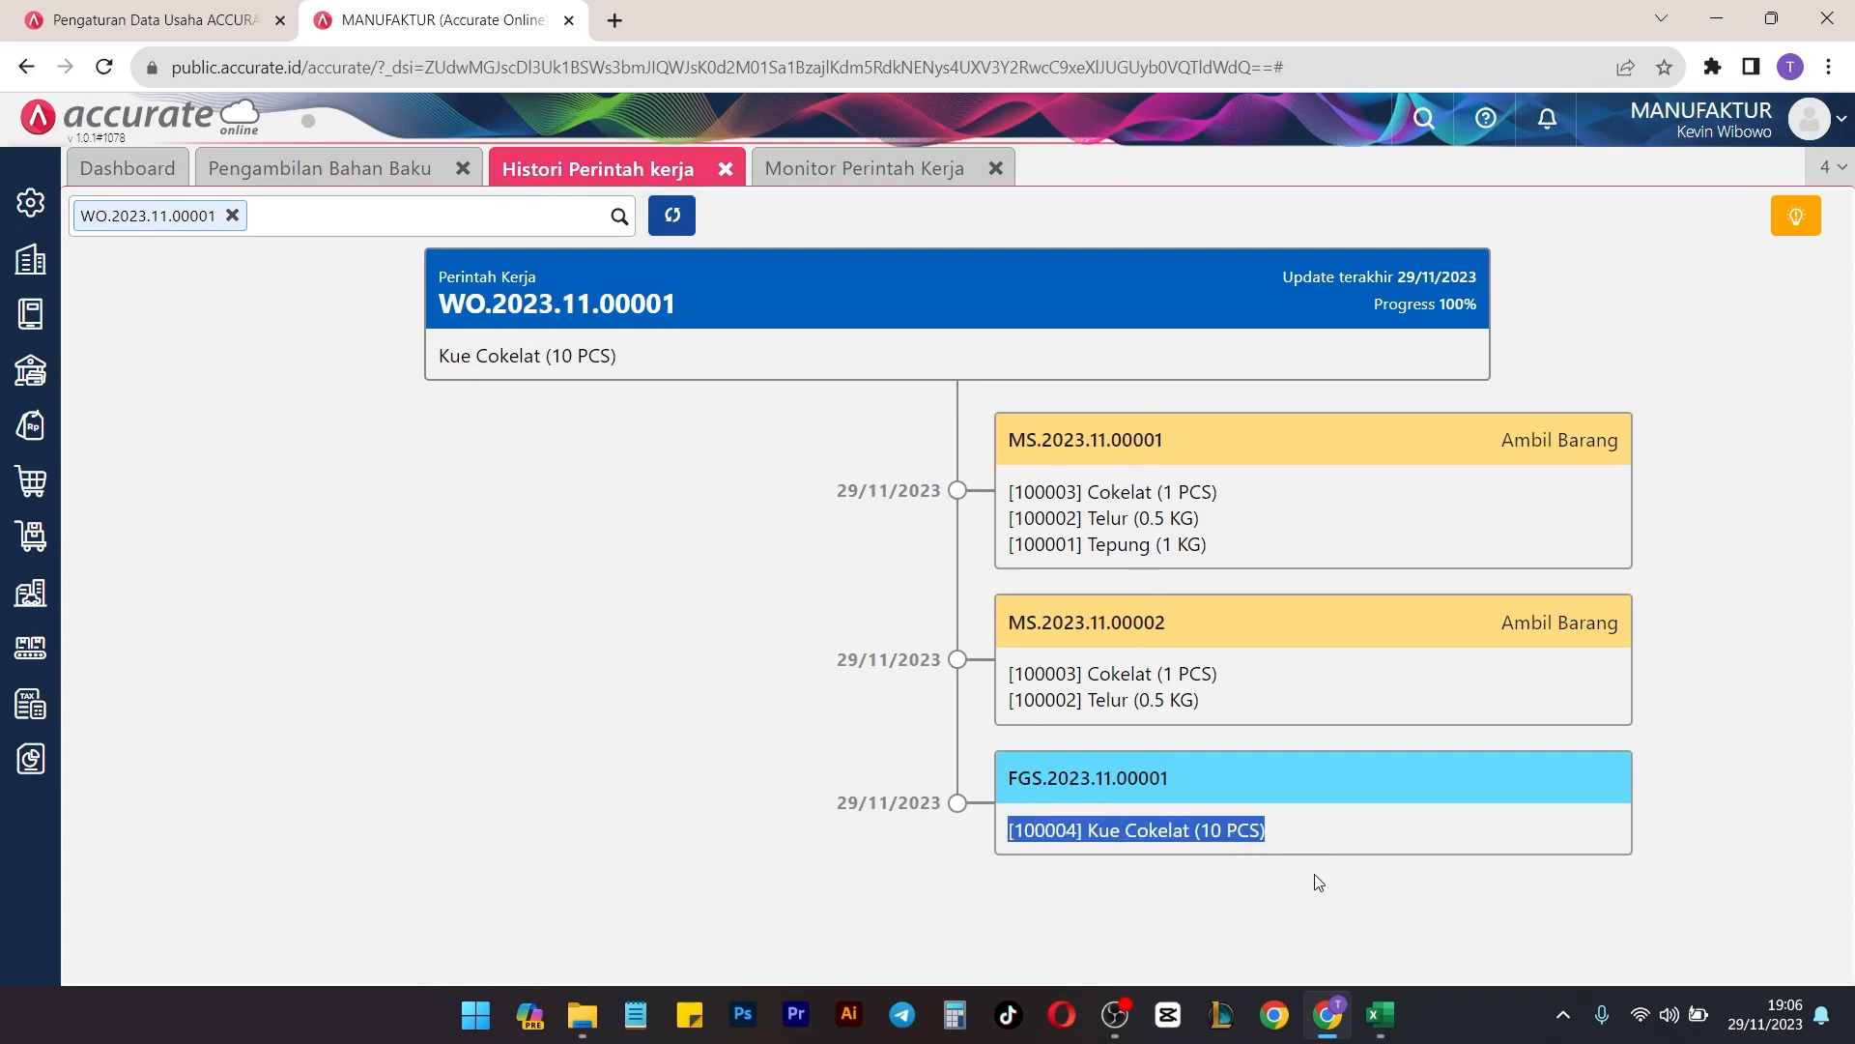
Generate the Neraca (Induk Skontro) financial report as of 29/11/2023 with child accounts shown.
left_click(78, 754)
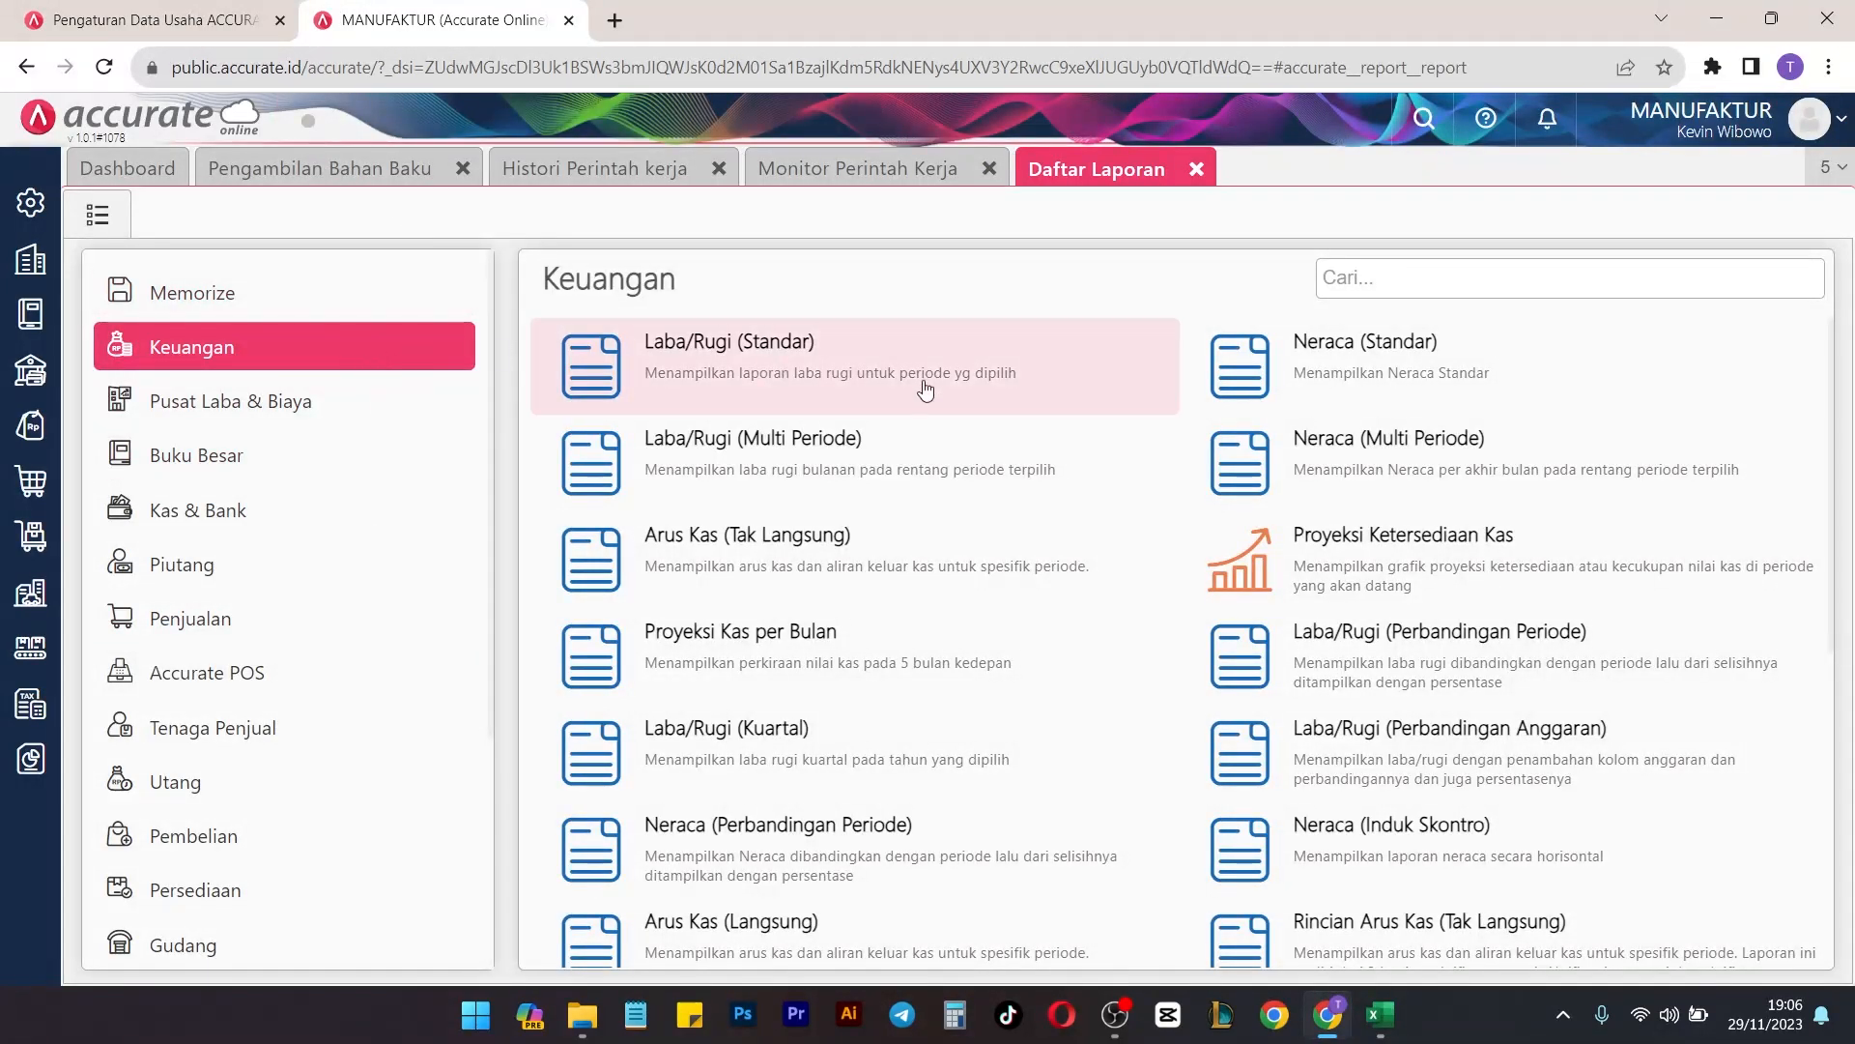
scroll(925, 389, "down", 6)
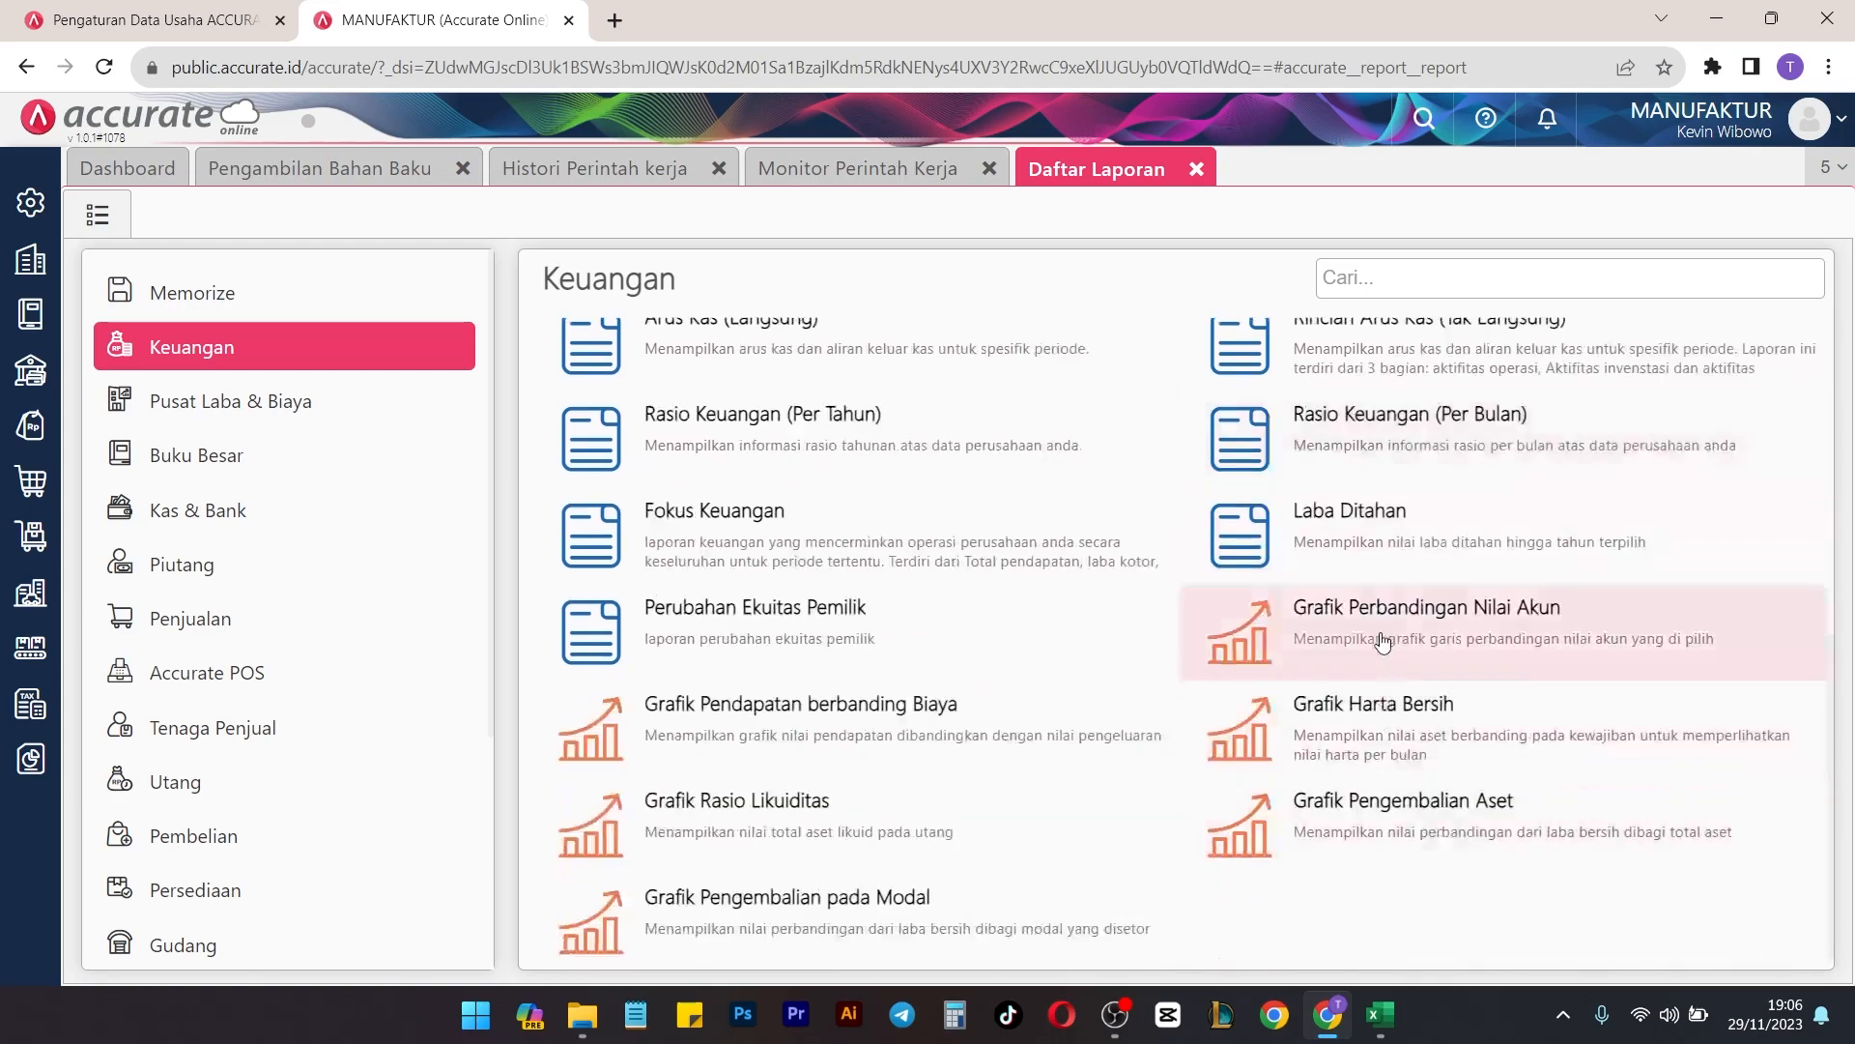
scroll(1383, 640, "up", 6)
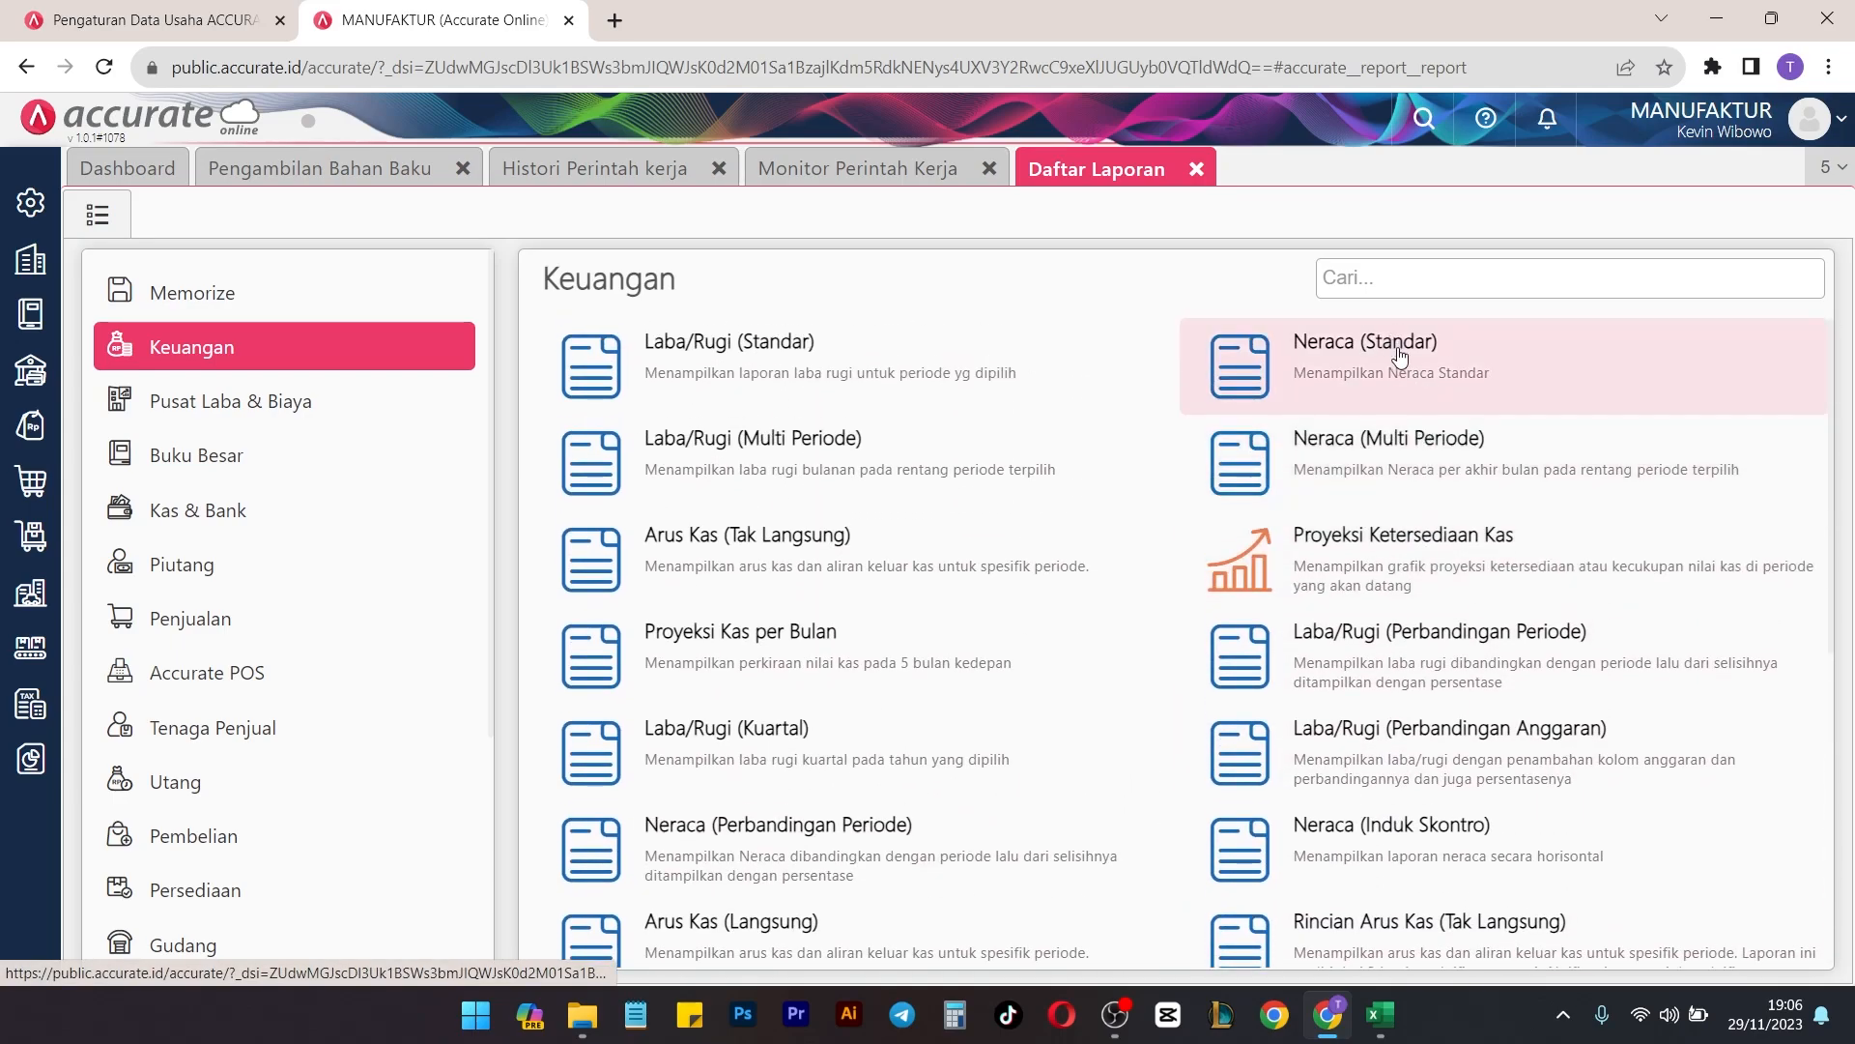
scroll(1396, 483, "down", 4)
left_click(1396, 532)
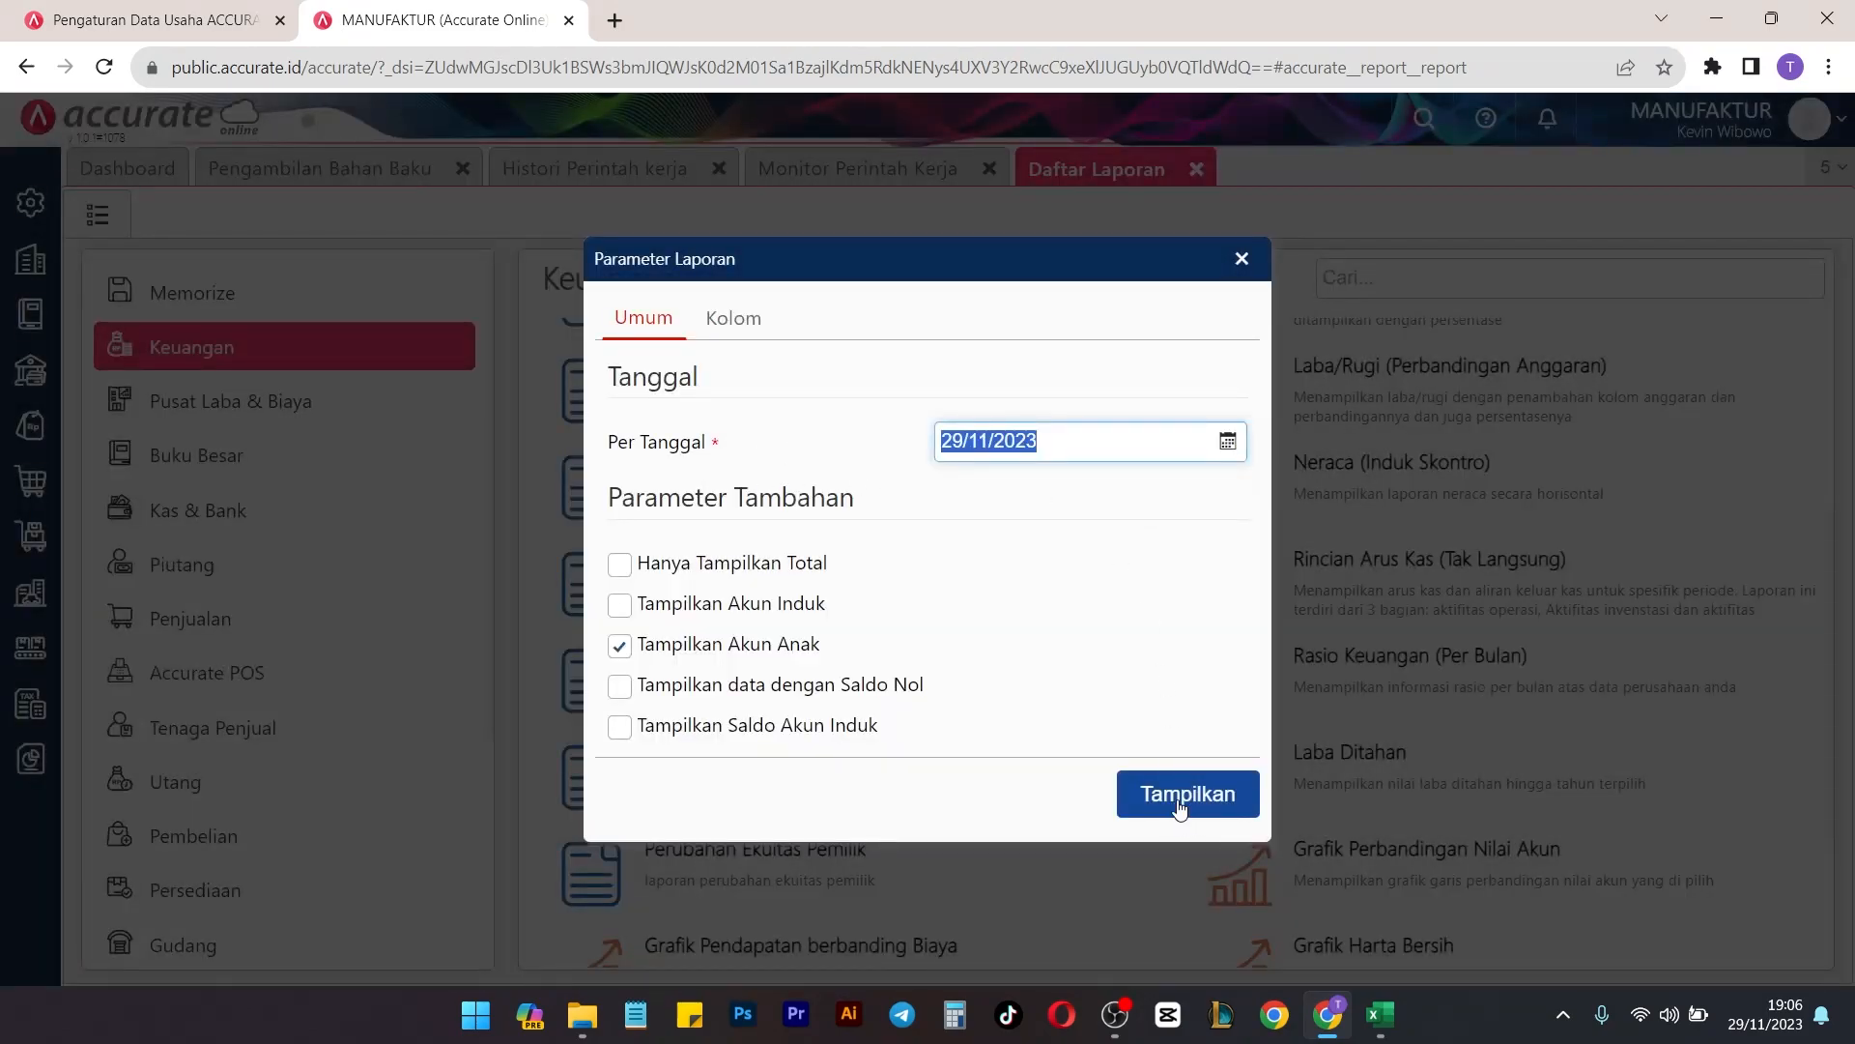
left_click(1179, 798)
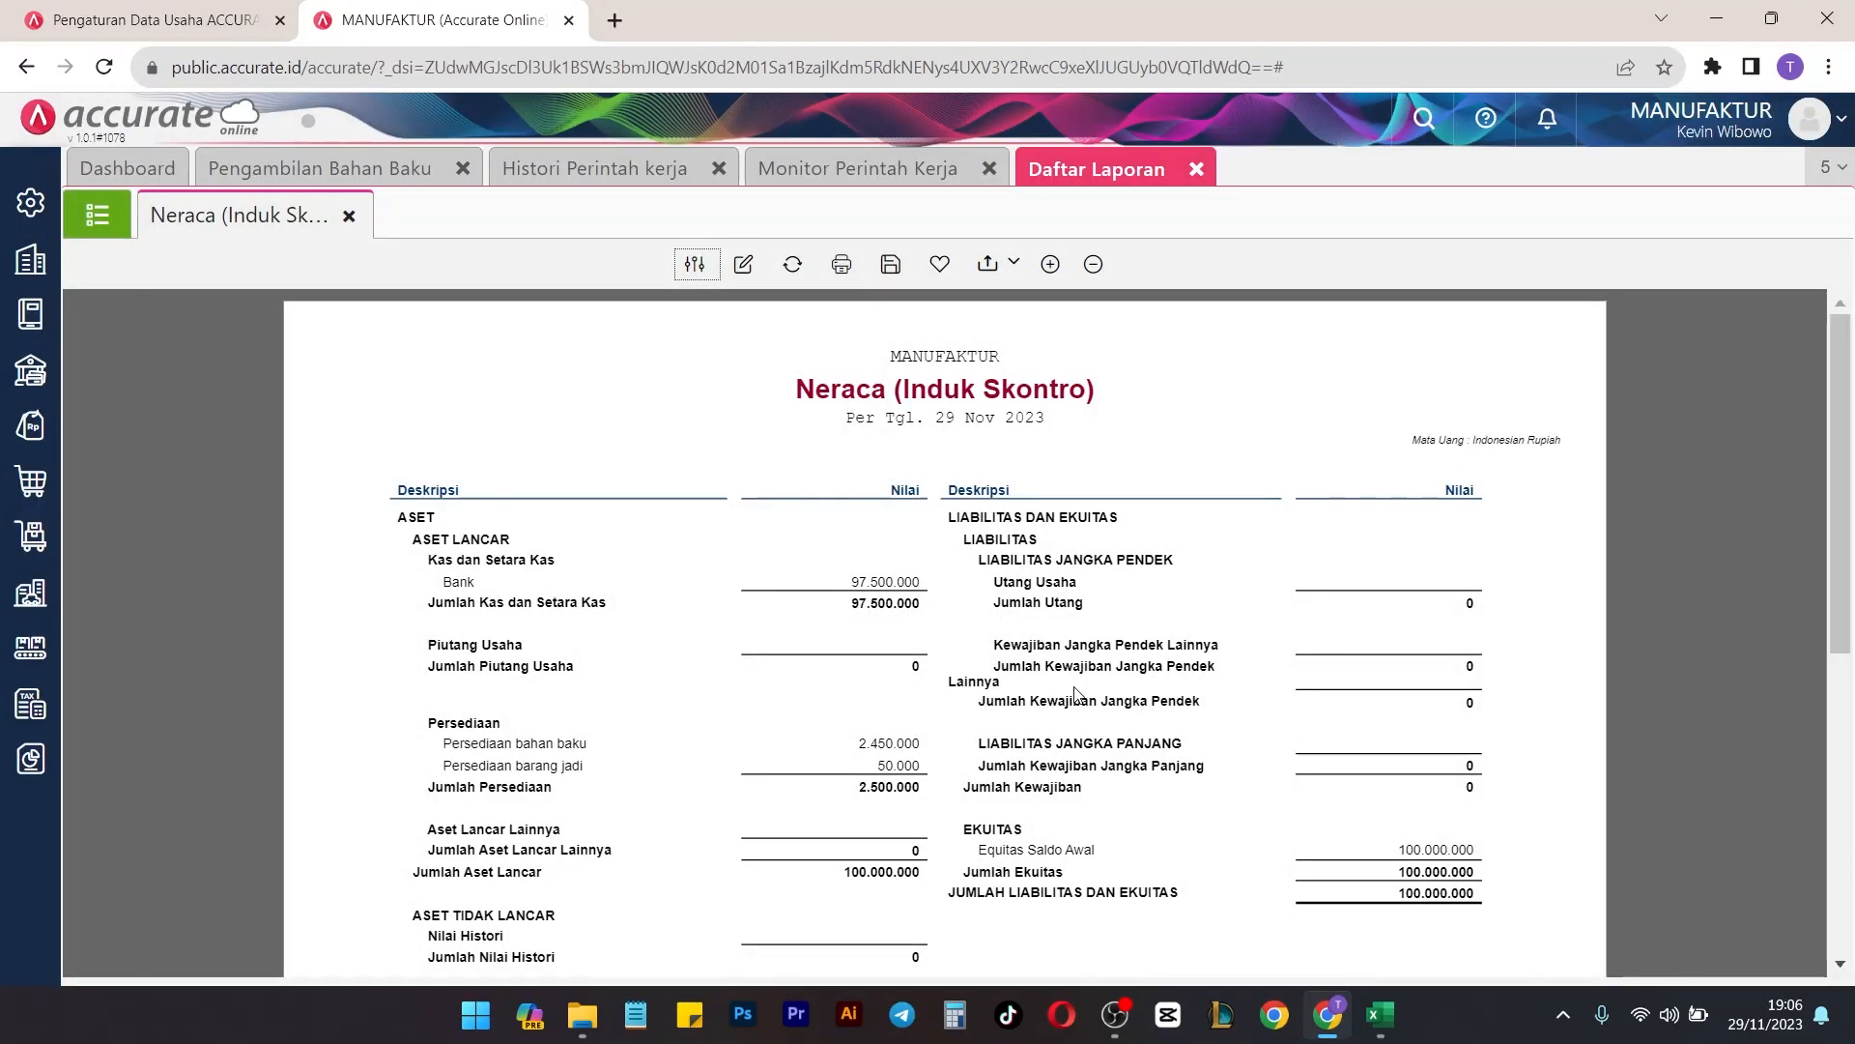
Examine the Persediaan bahan baku and Persediaan barang jadi balances in the Neraca report.
scroll(1075, 692, "down", 2)
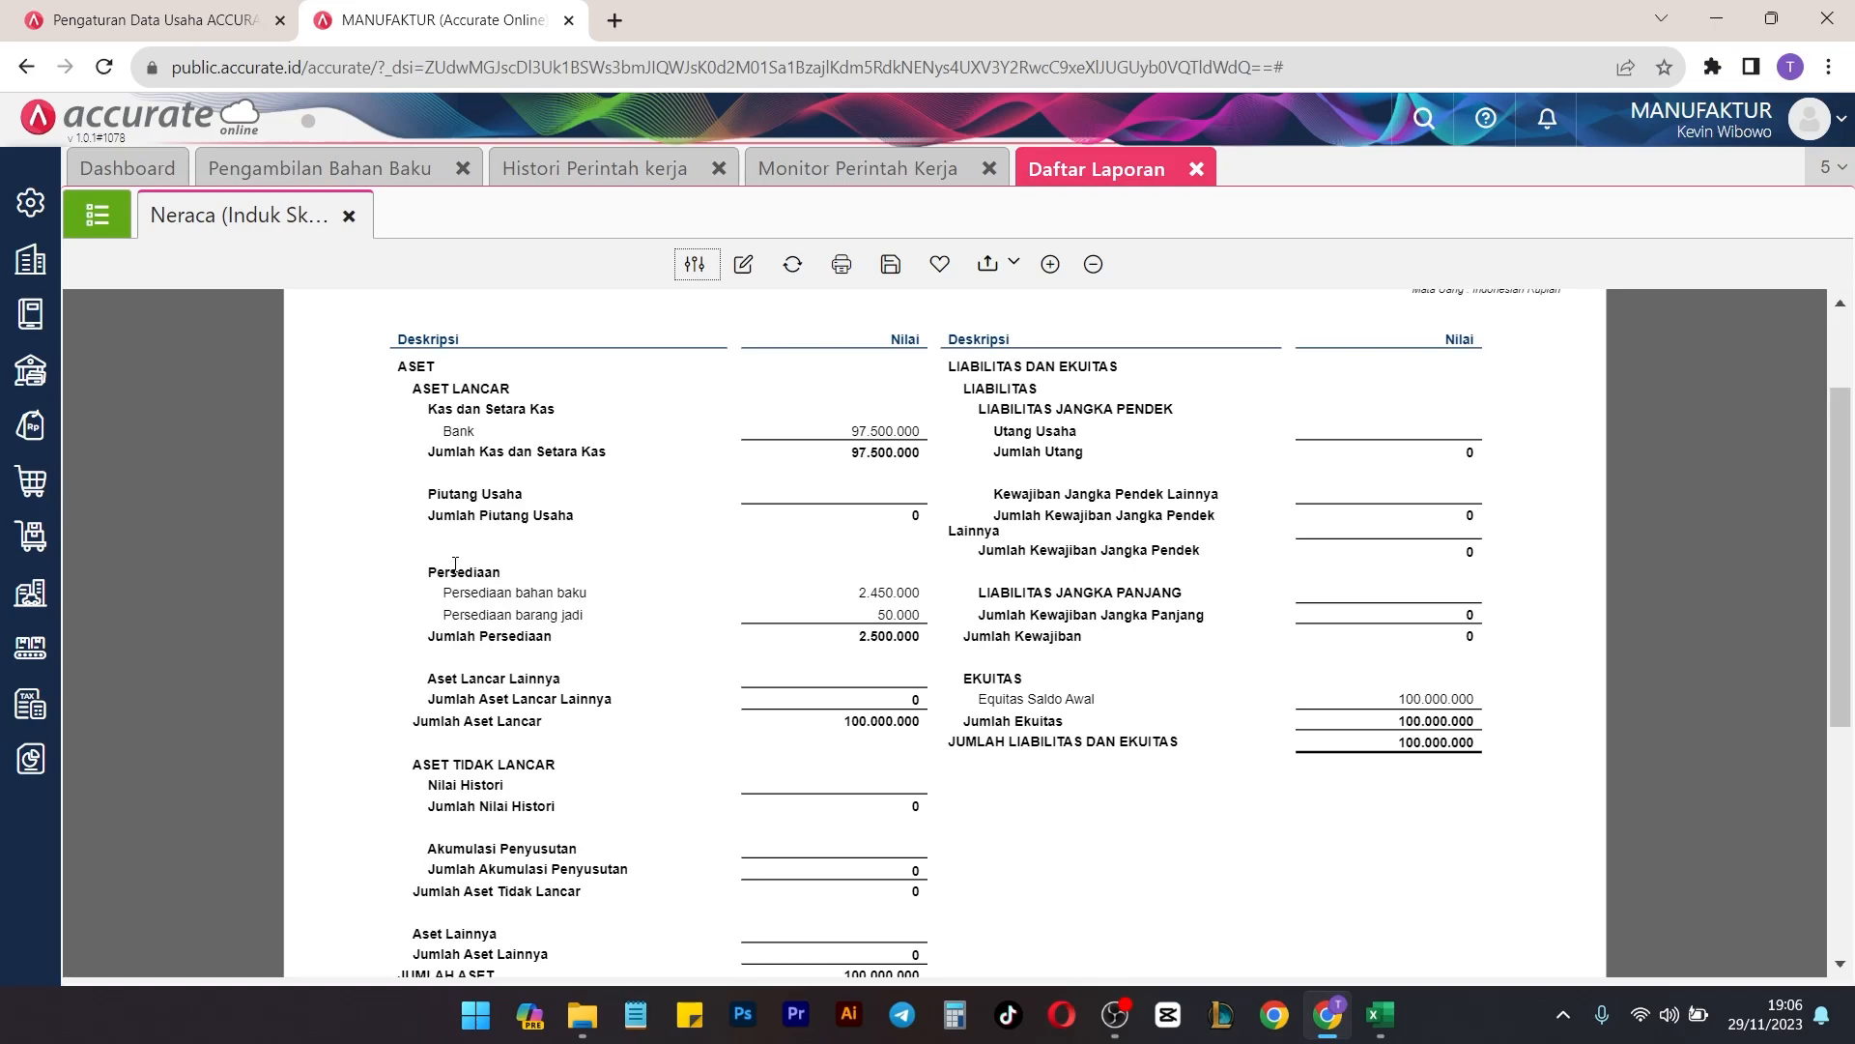
left_click_drag(444, 587, 638, 603)
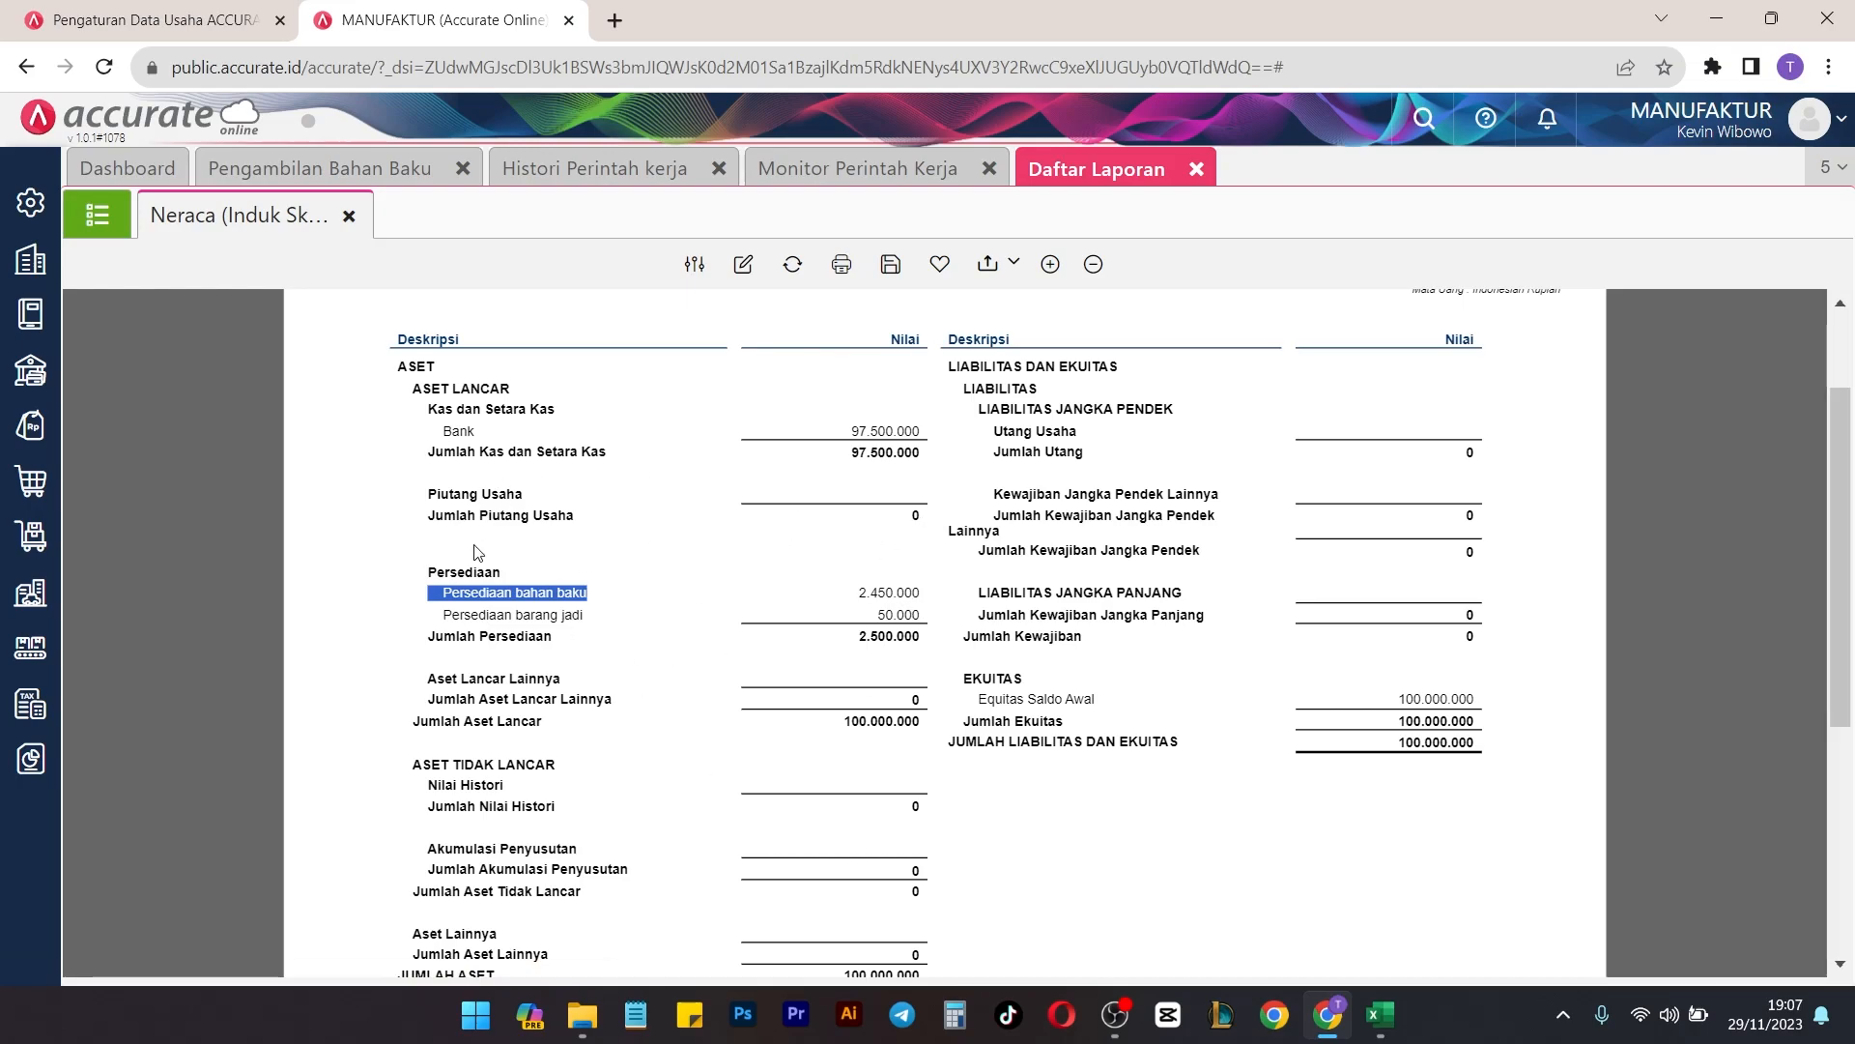
left_click_drag(436, 620, 786, 638)
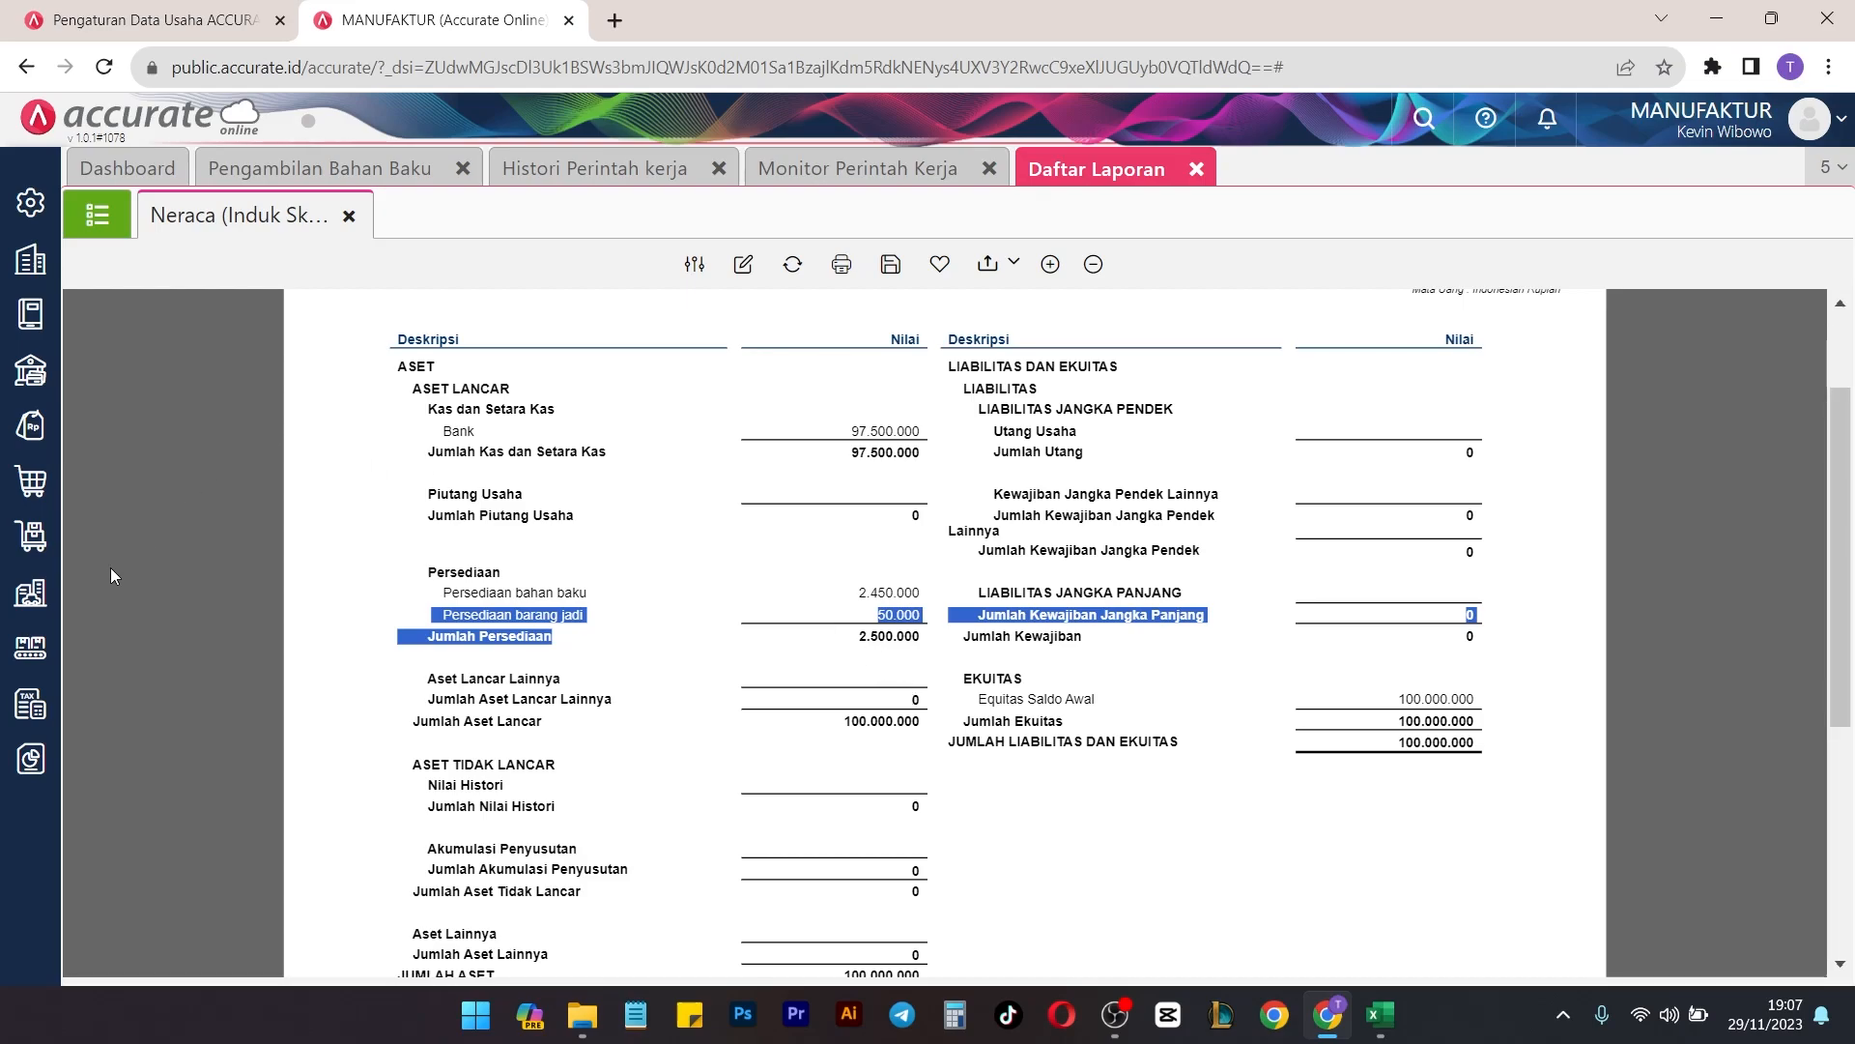
left_click(30, 645)
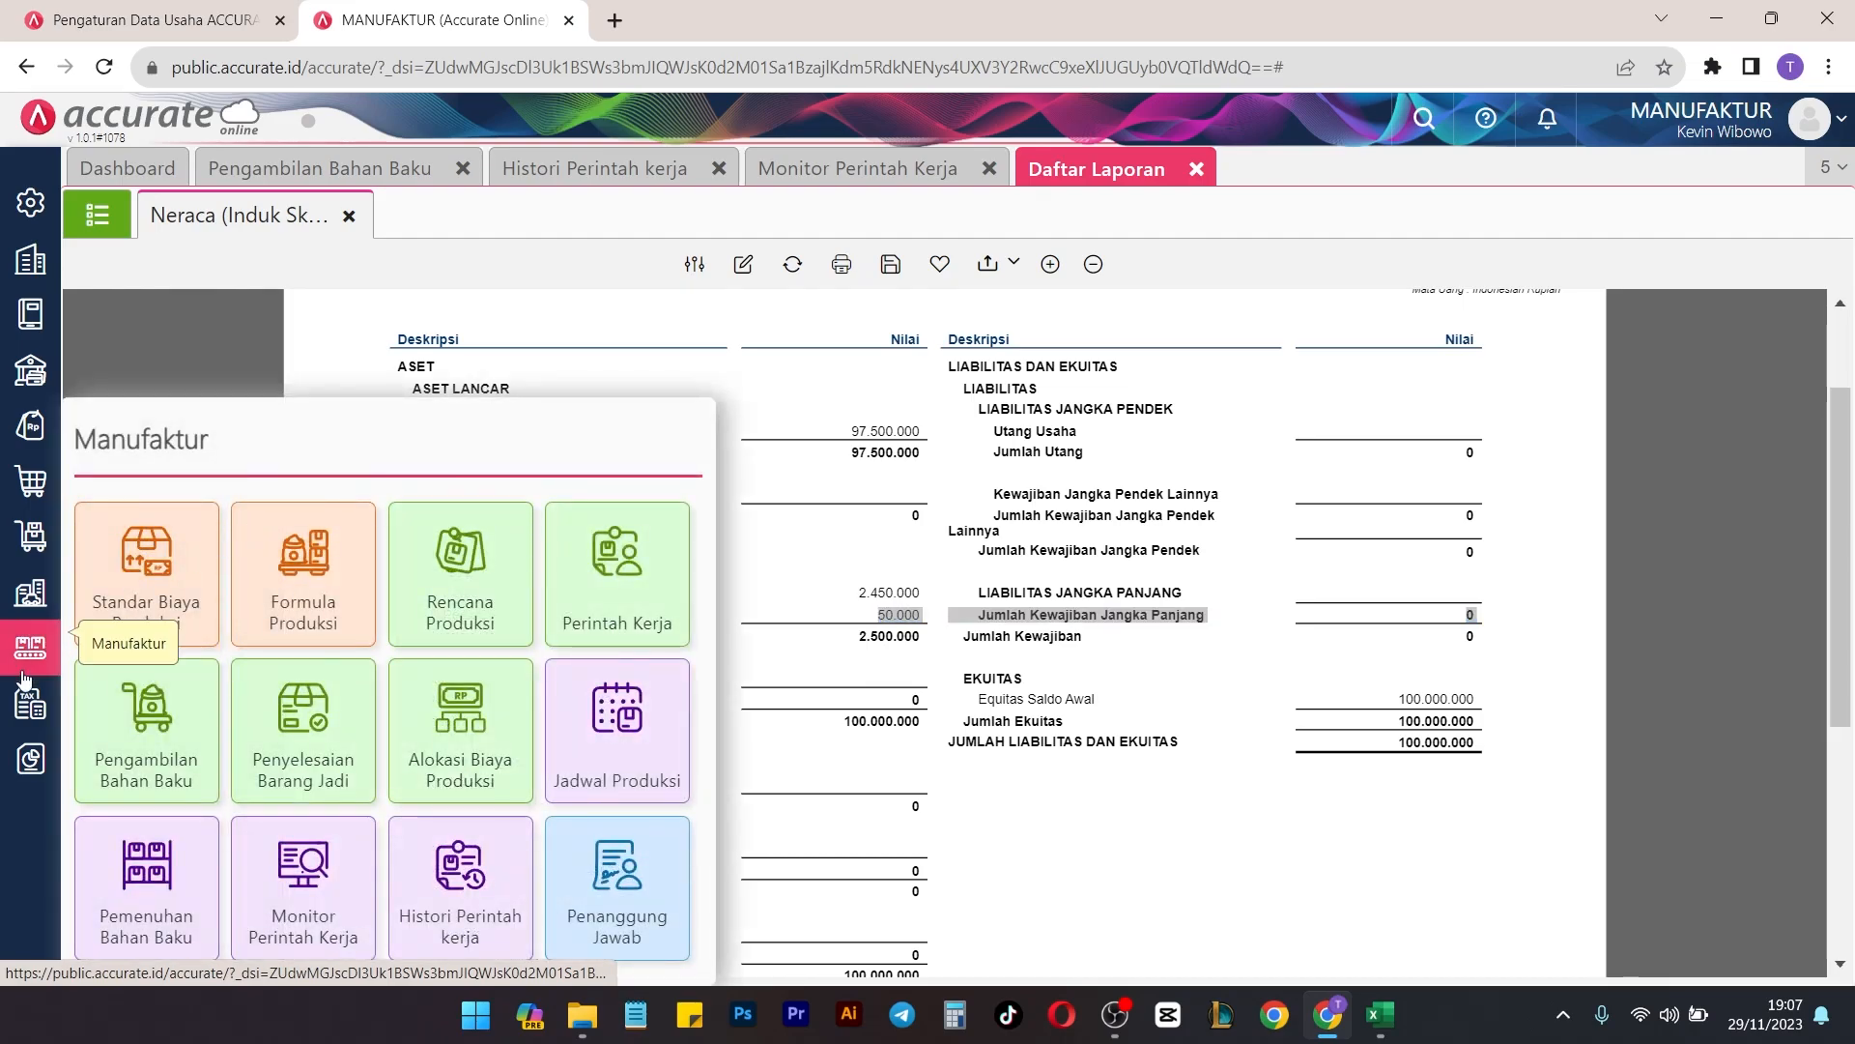
Return to the report list and browse its categories to open the Manufaktur reports.
left_click(97, 218)
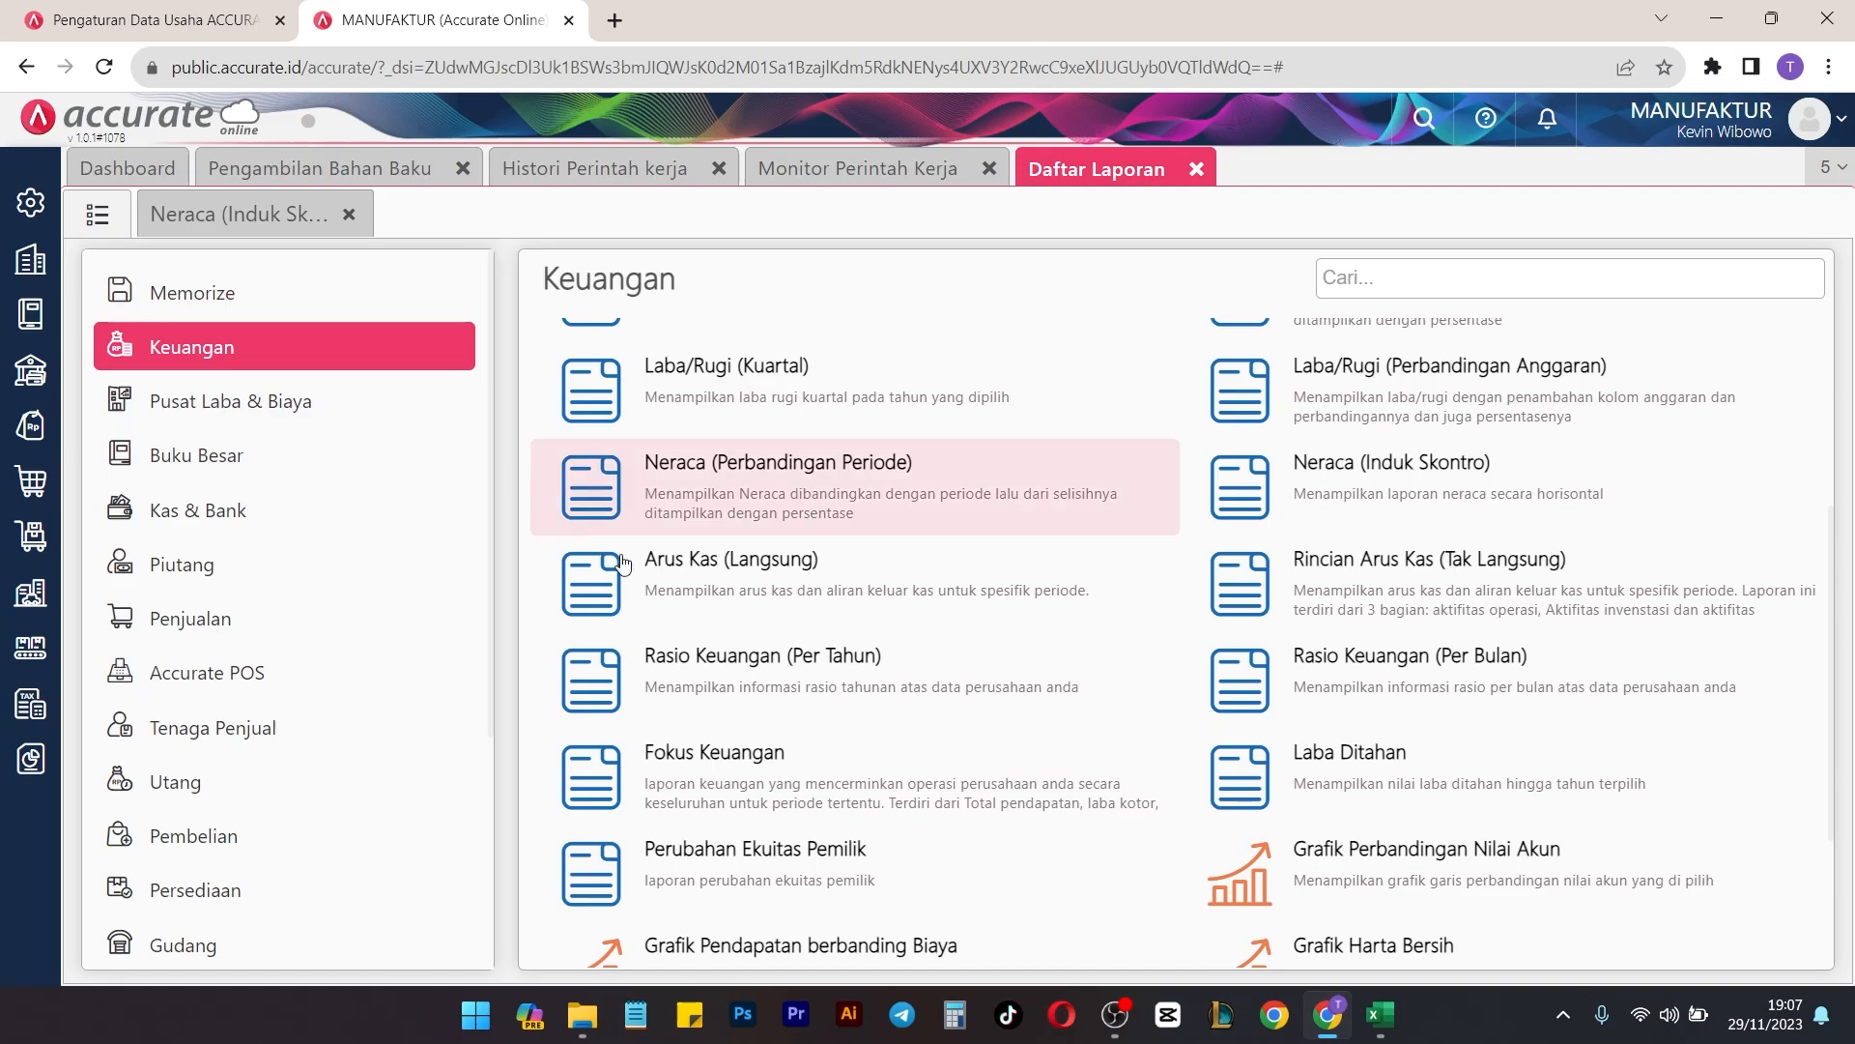
scroll(874, 619, "up", 4)
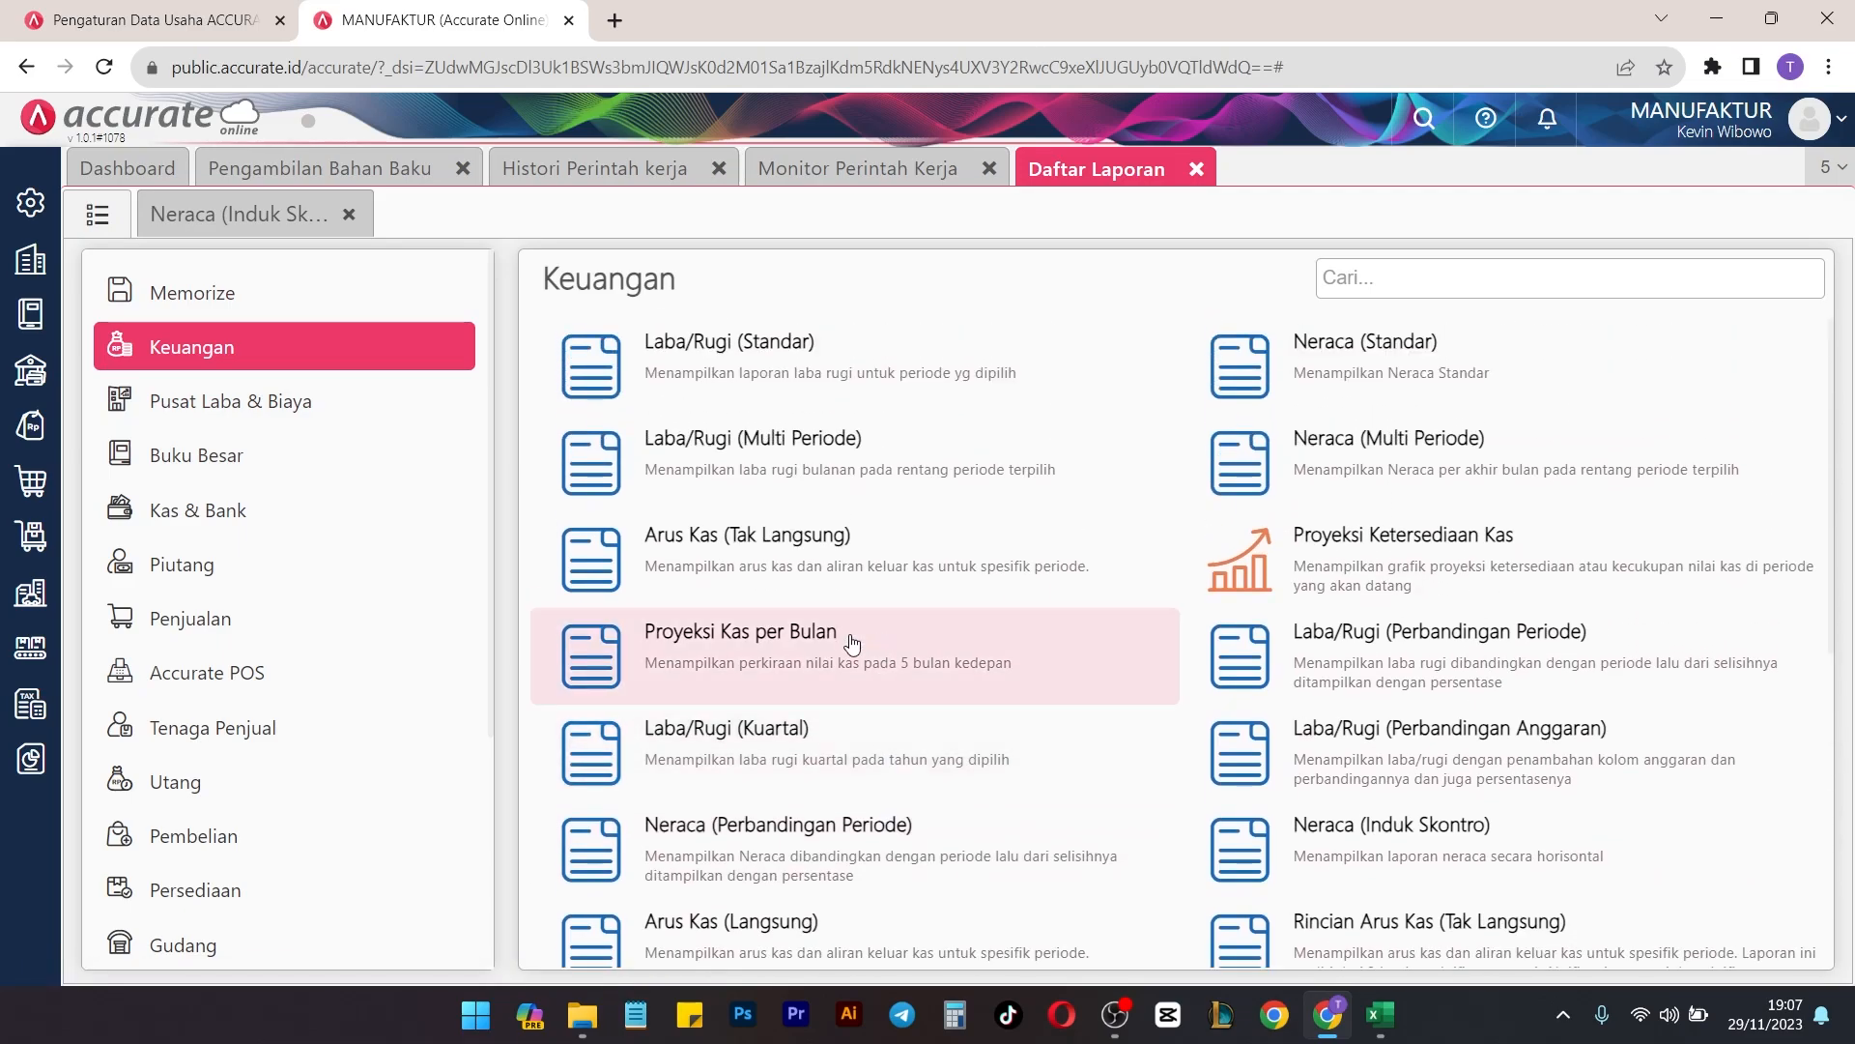
scroll(875, 642, "down", 3)
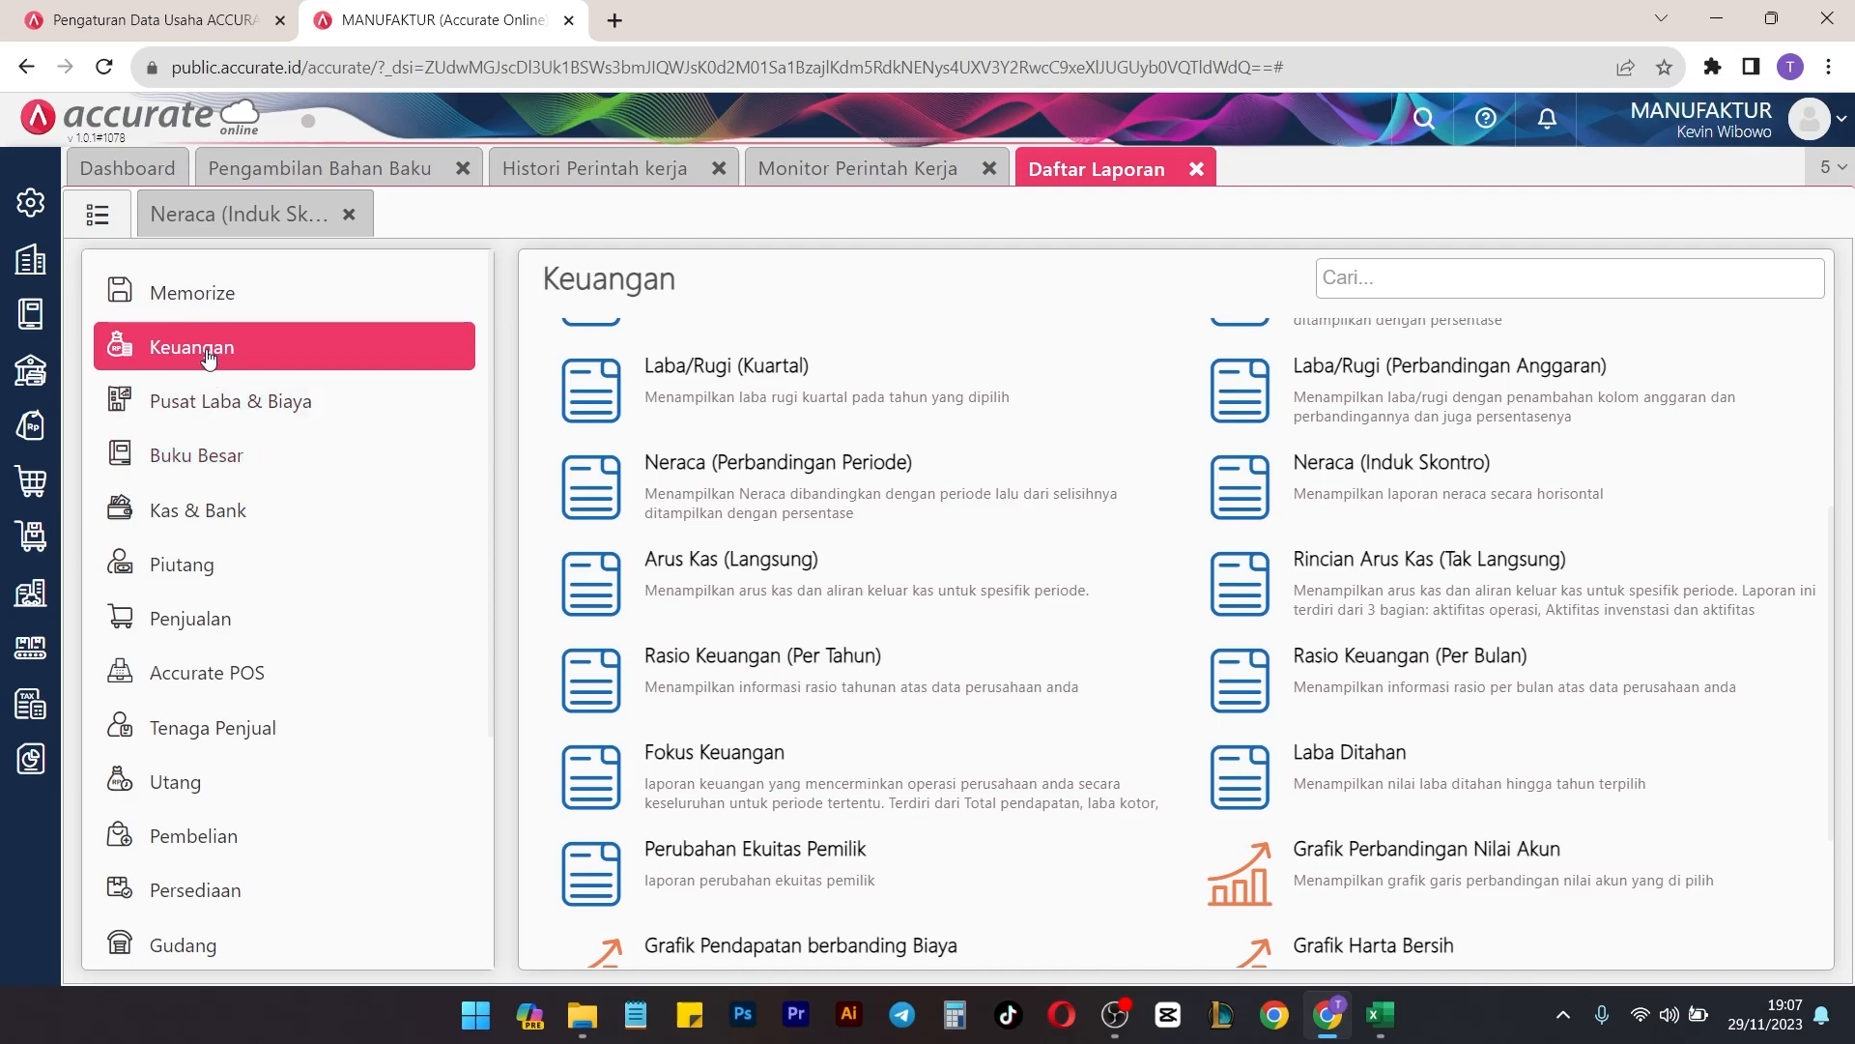
left_click(257, 577)
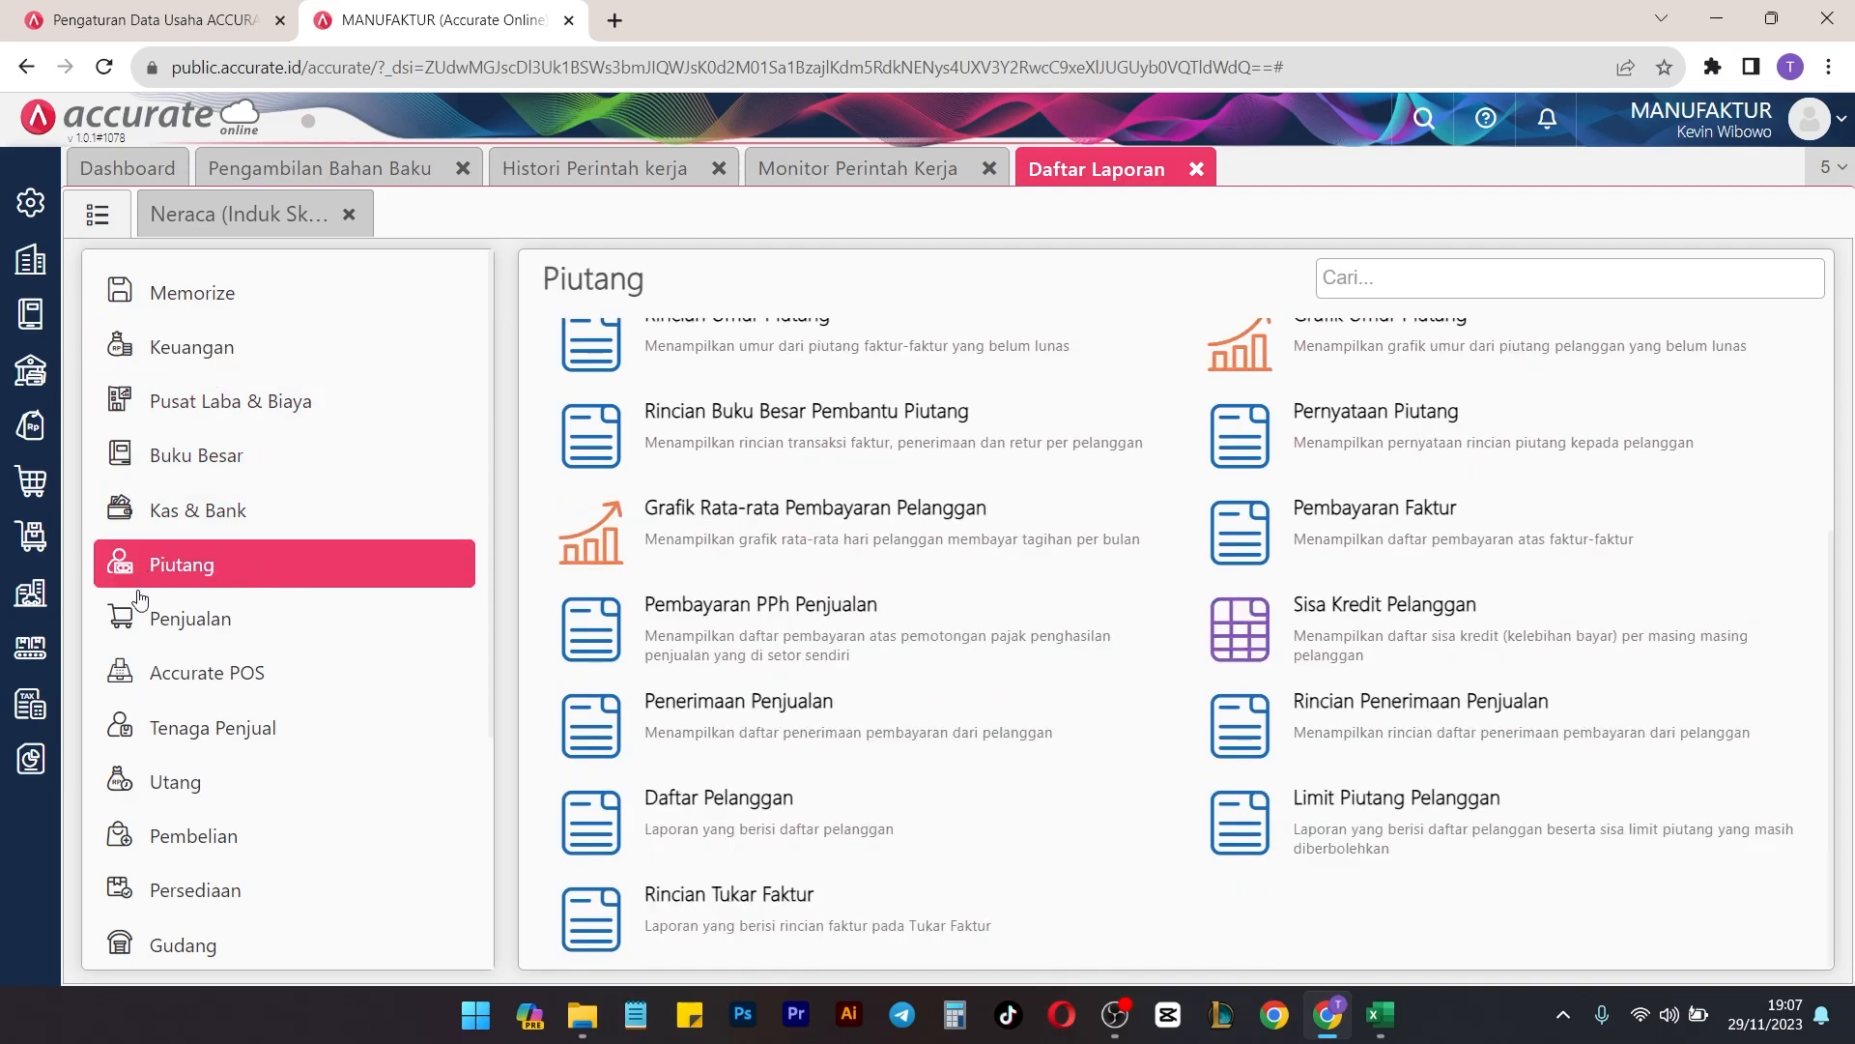
left_click(200, 619)
left_click(197, 768)
scroll(208, 677, "down", 2)
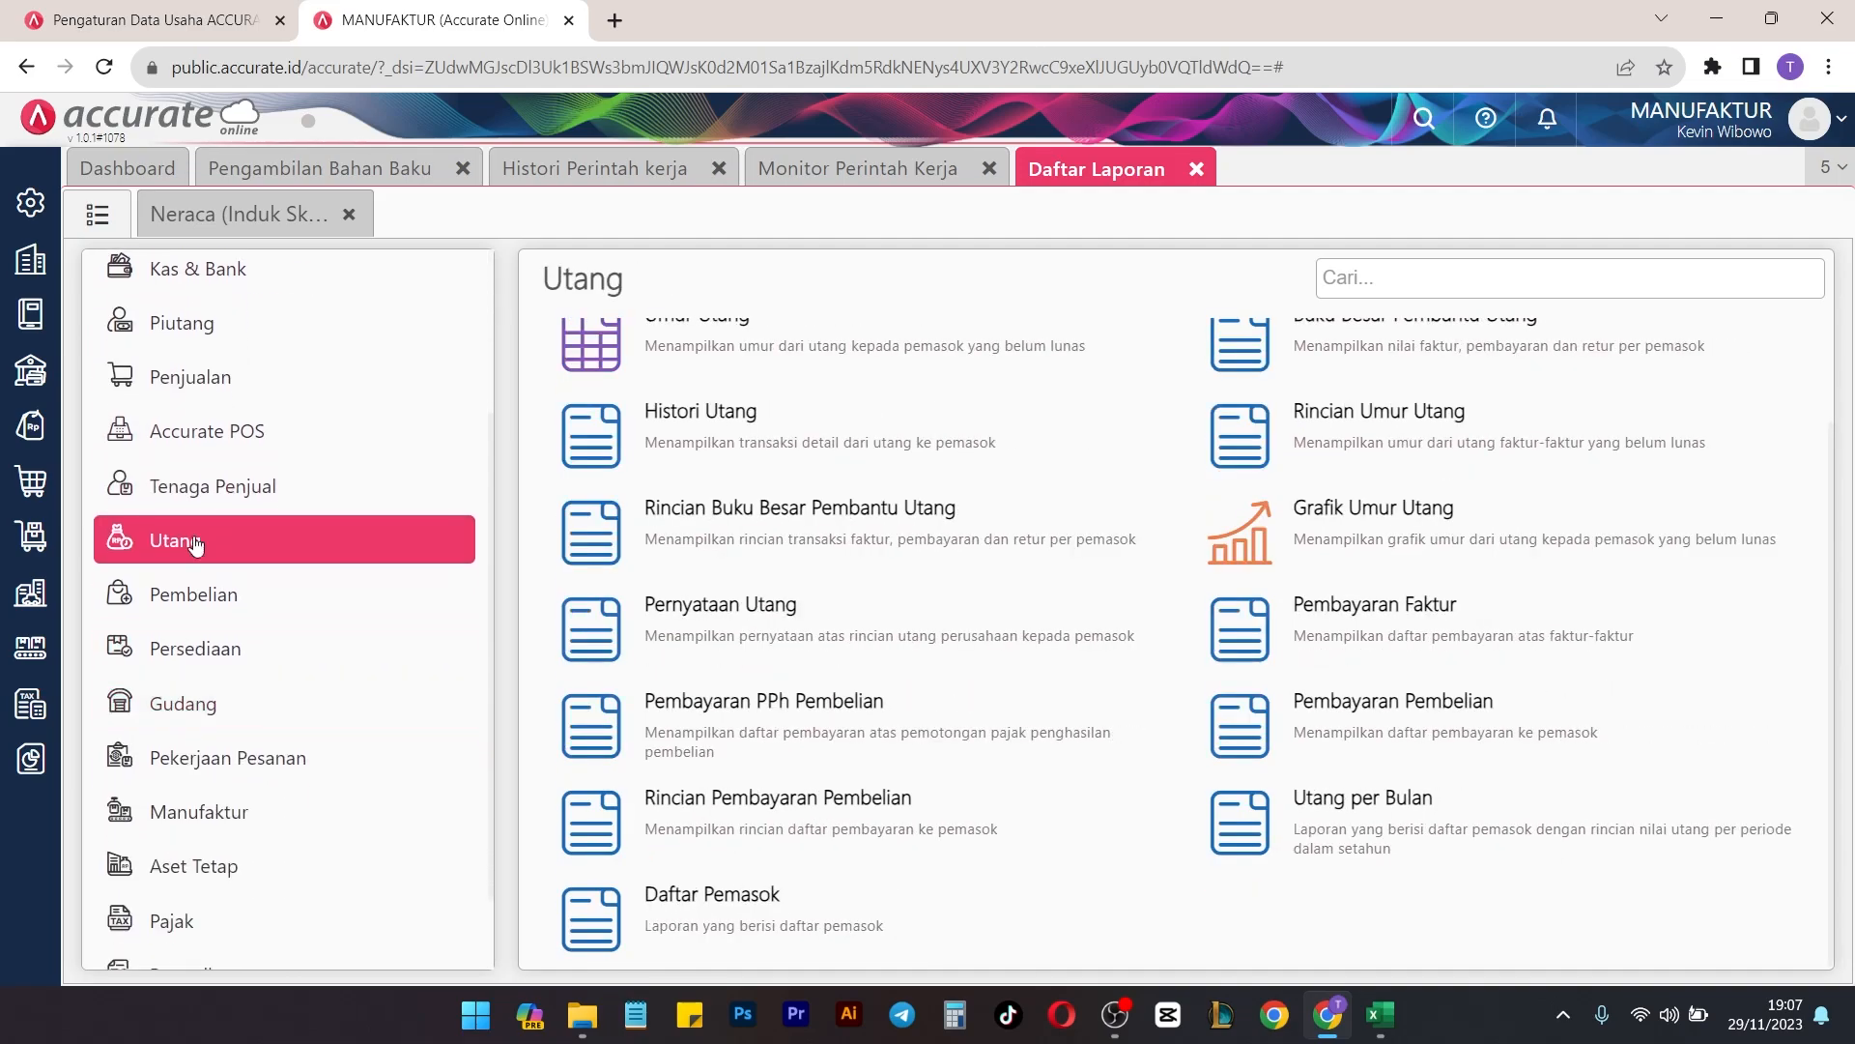
scroll(290, 650, "down", 1)
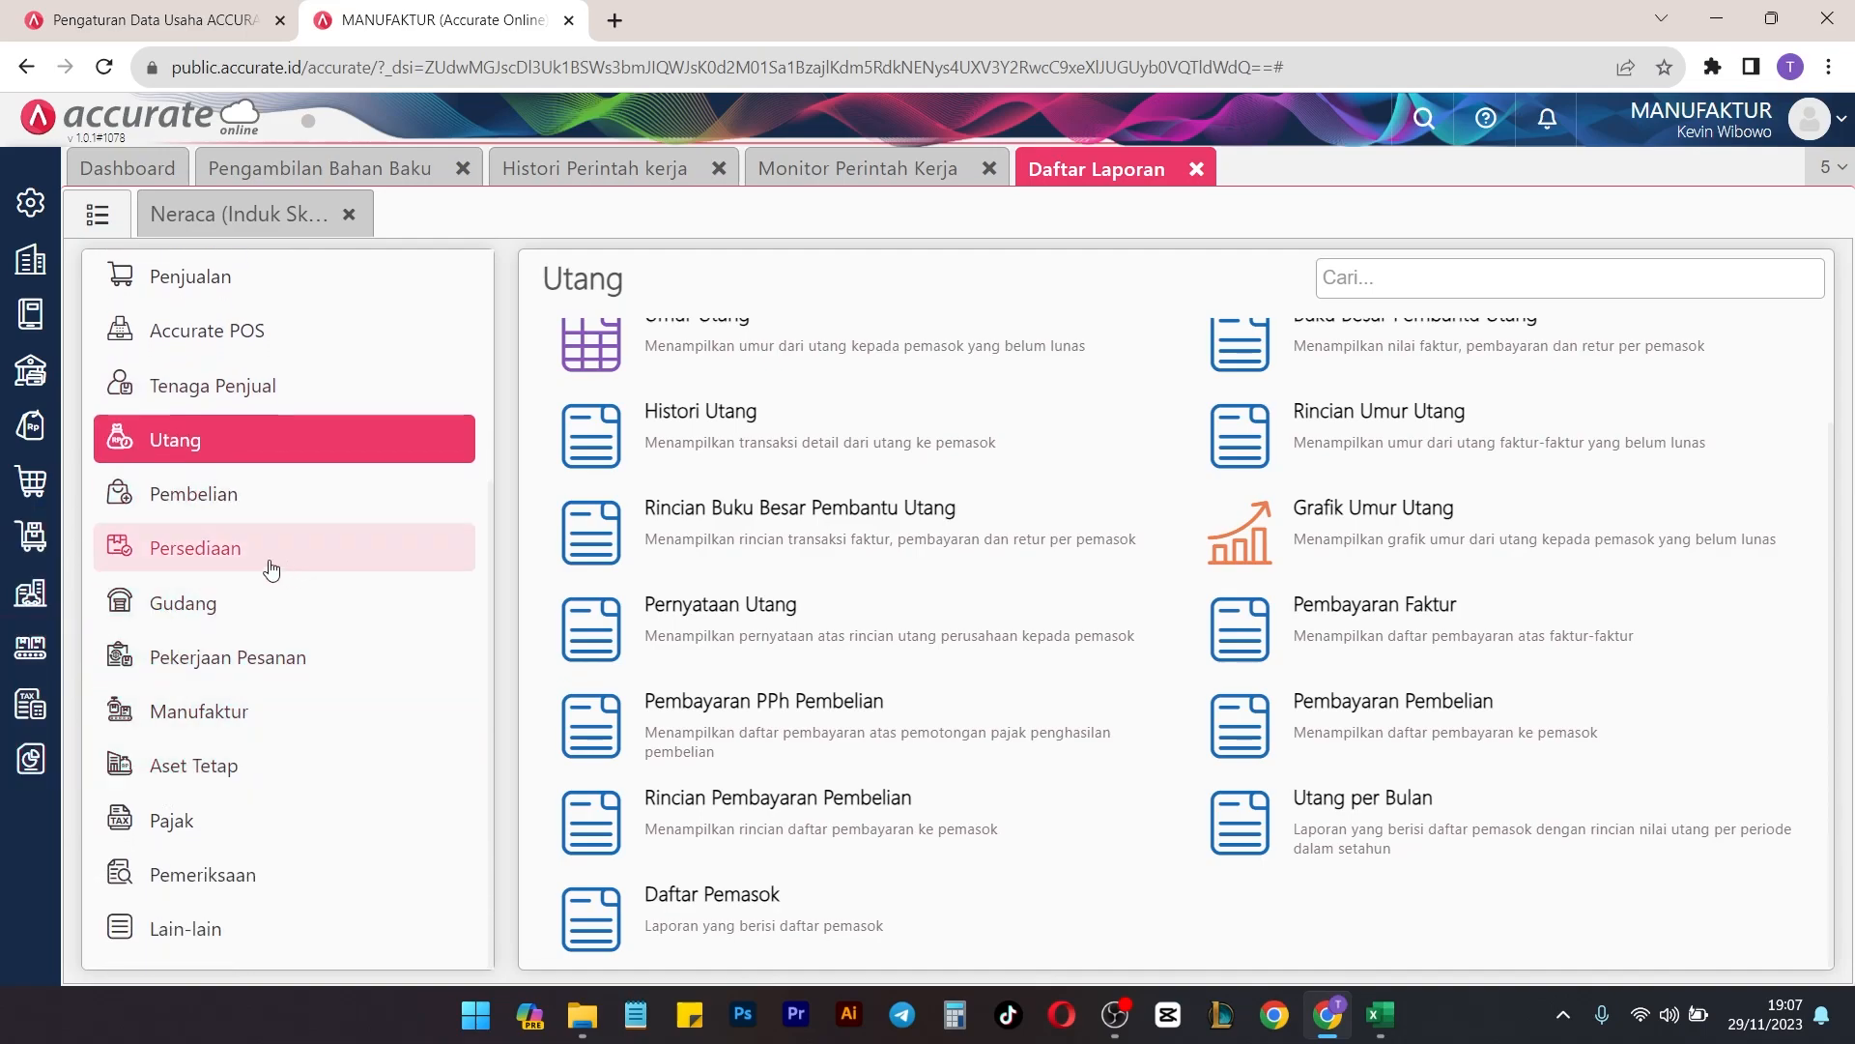
left_click(172, 731)
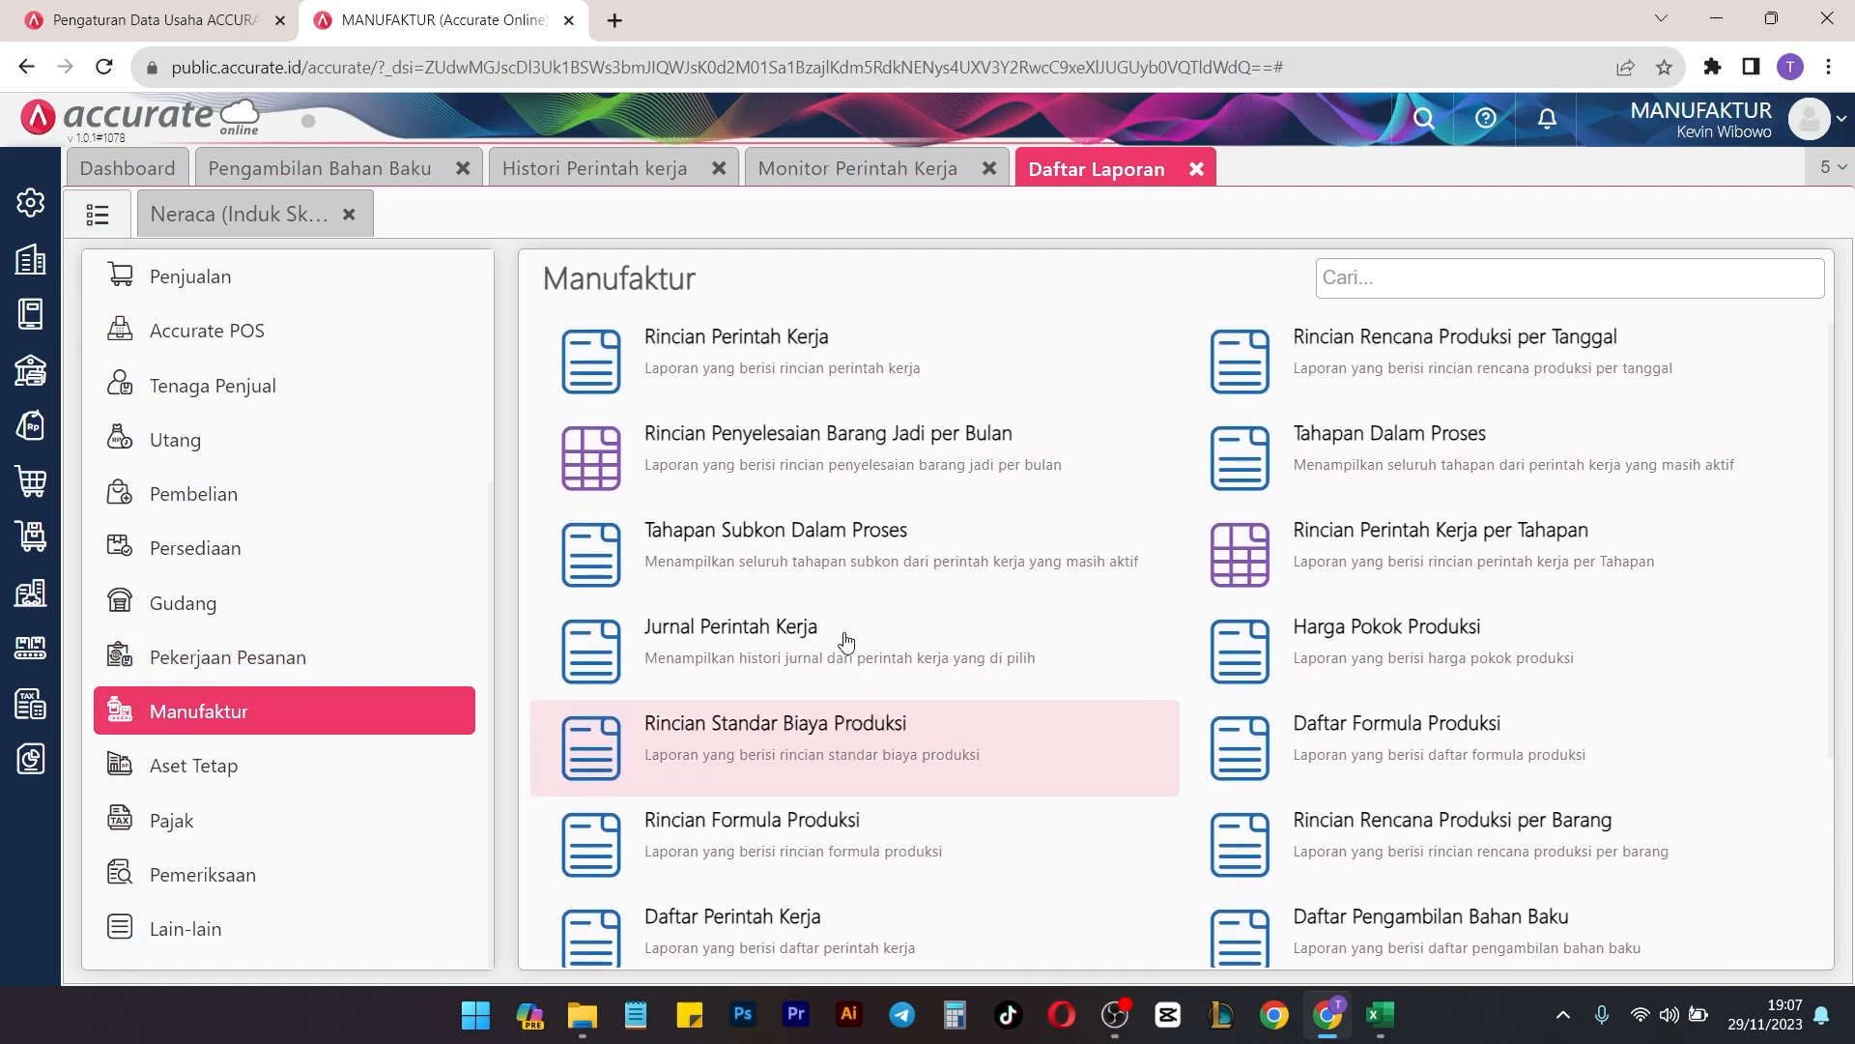
Display Rincian Perintah Kerja for 01/11/2023 to 29/11/2023 at Kantor Pusat and examine the Kue Cokelat quantity and raw material costs.
scroll(1266, 386, "down", 3)
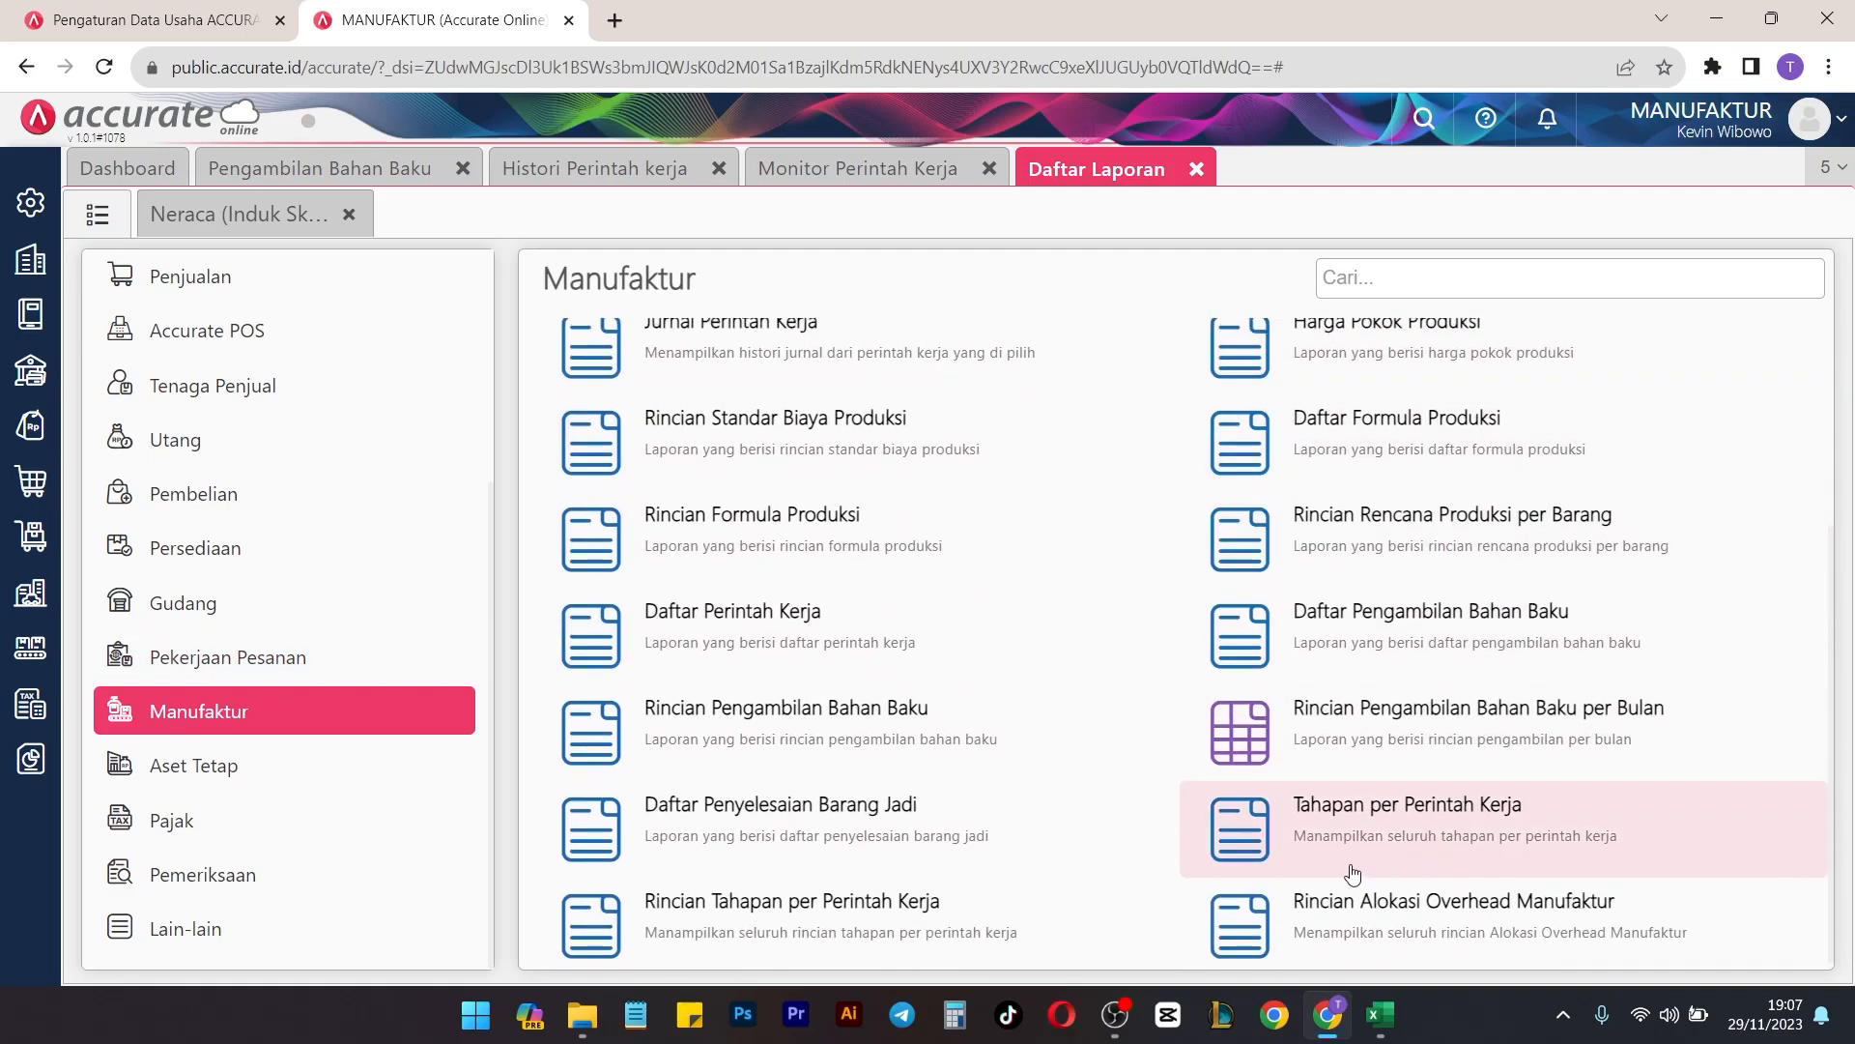
scroll(1107, 846, "up", 3)
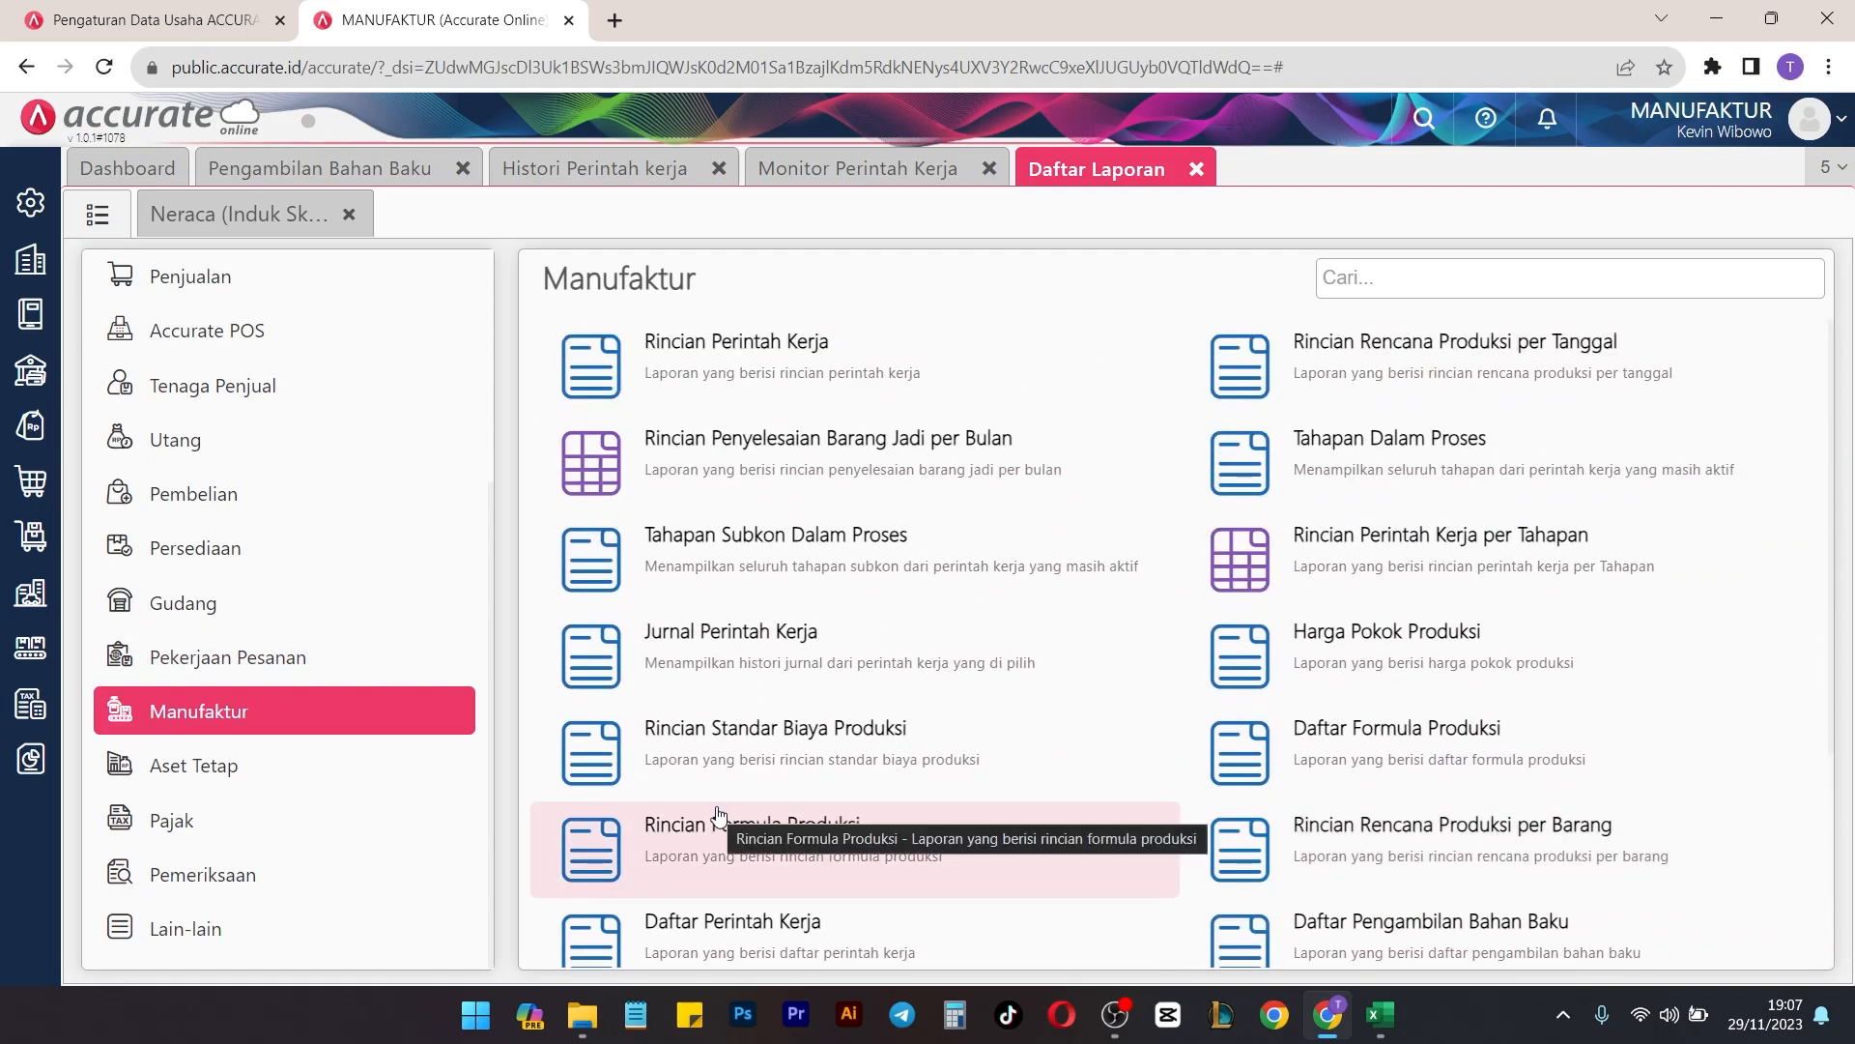
left_click(729, 349)
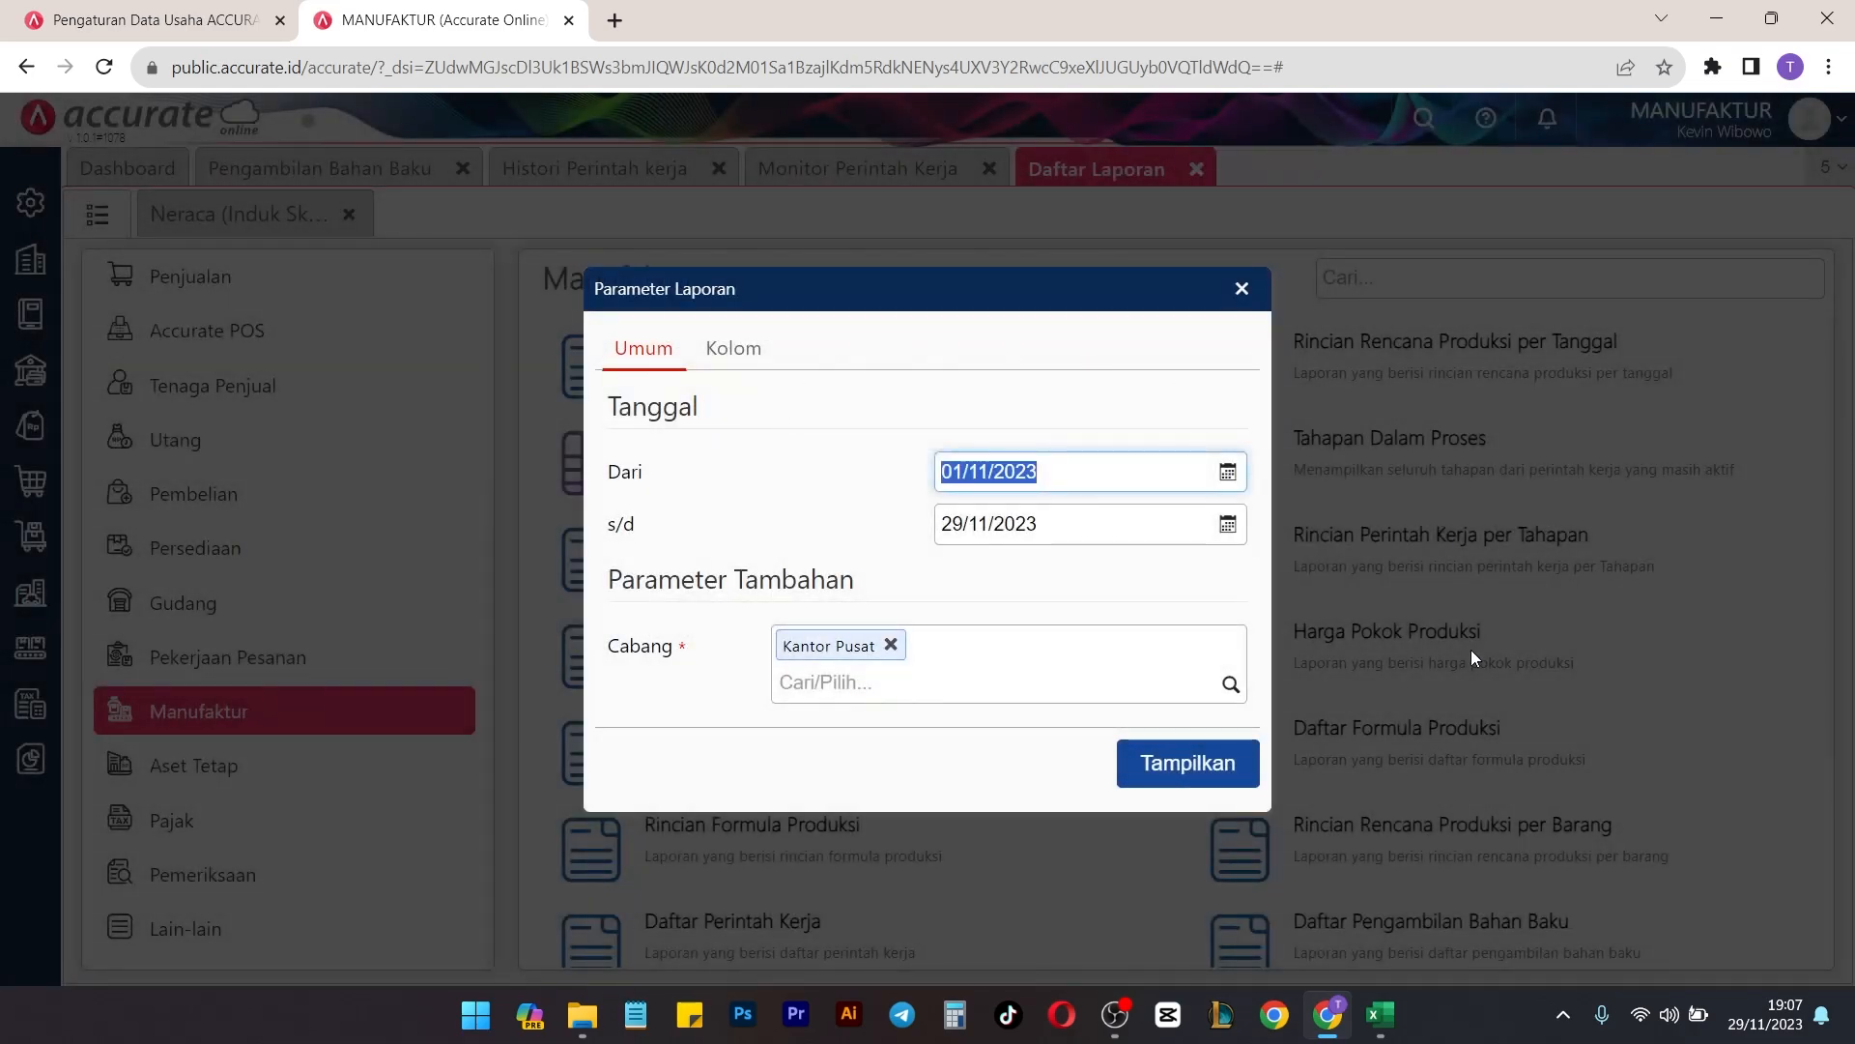
left_click(1186, 763)
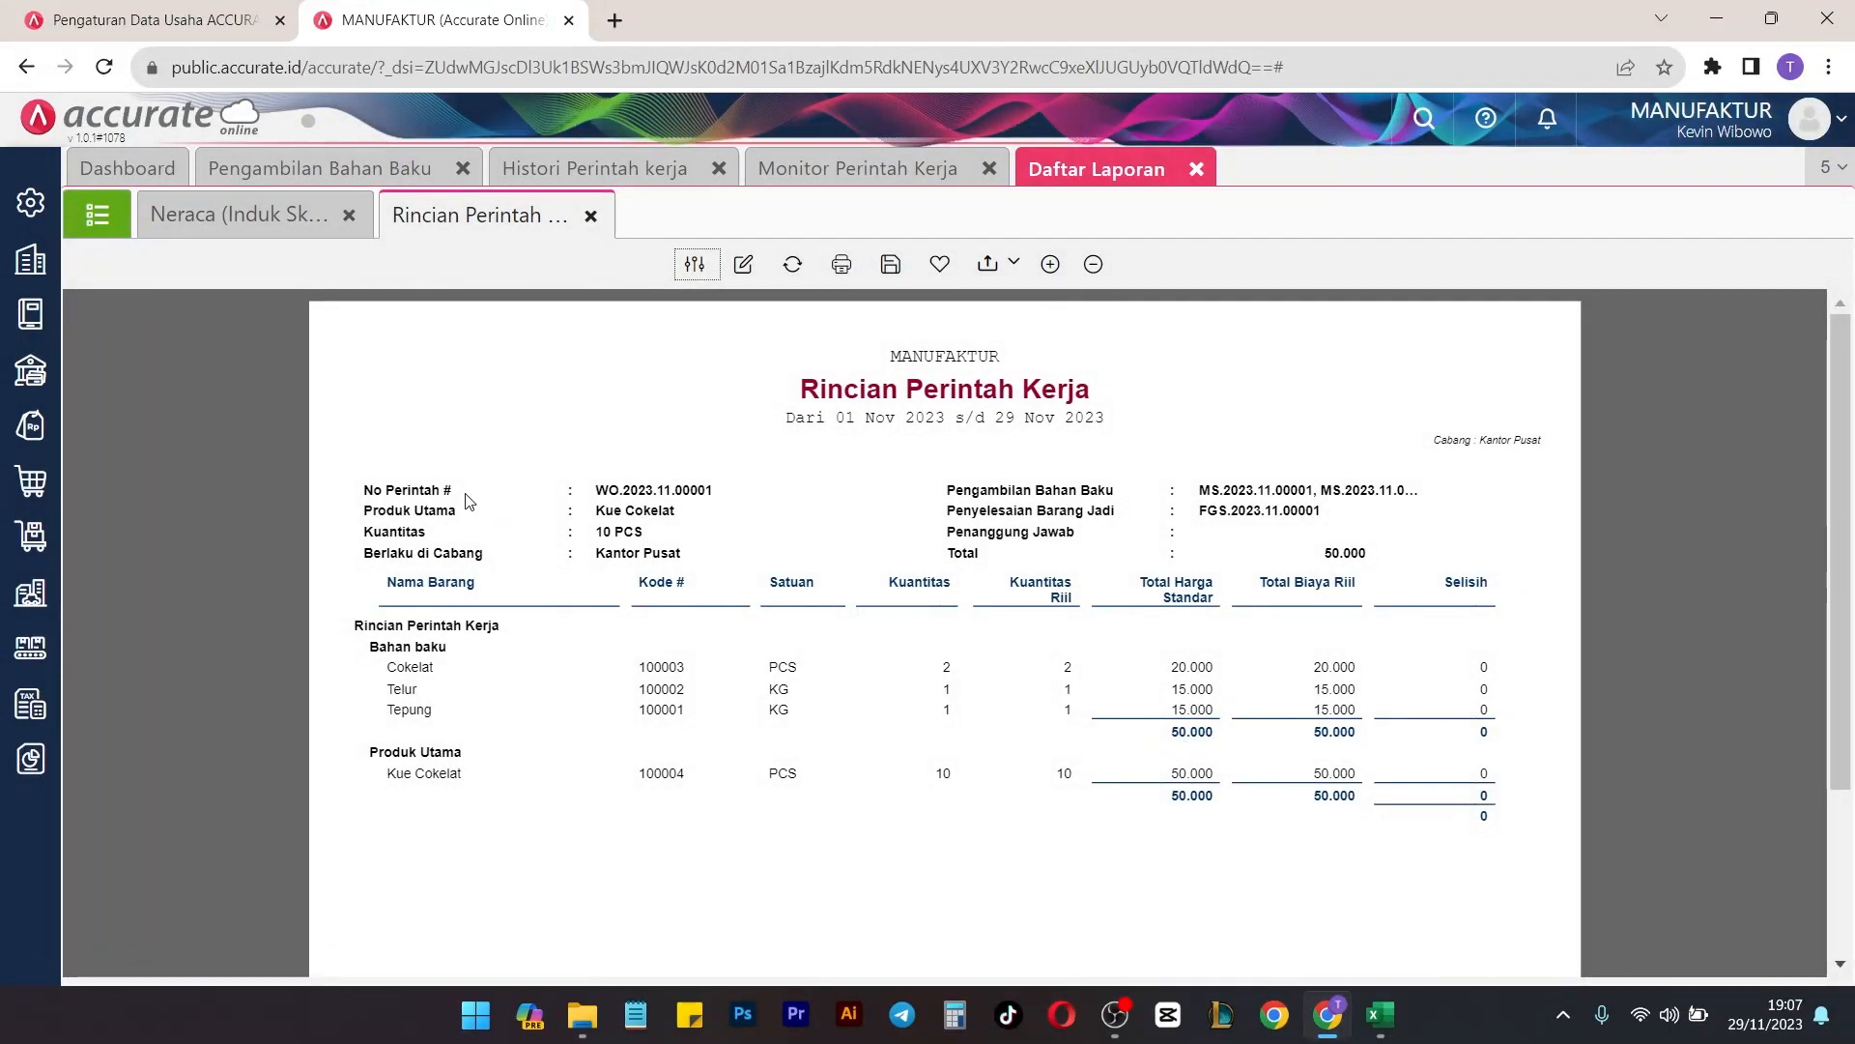
left_click_drag(355, 497, 702, 531)
left_click_drag(567, 538, 619, 534)
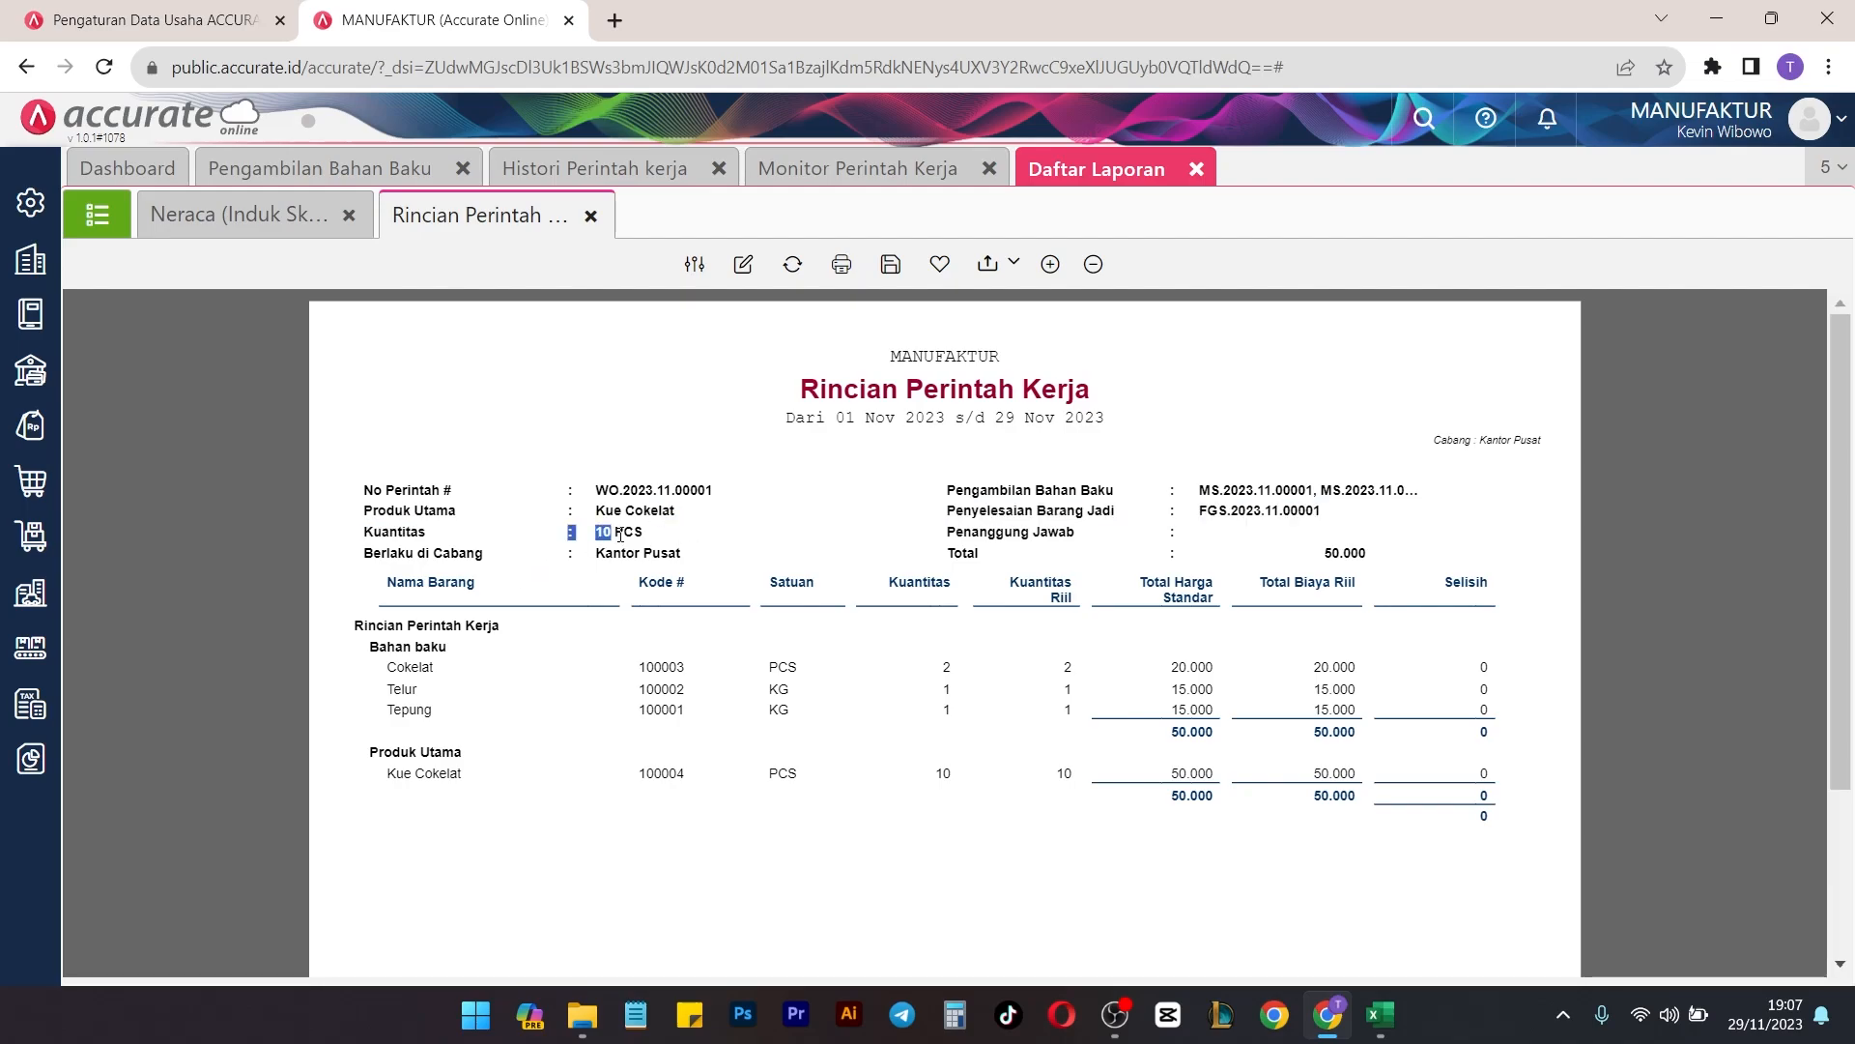
left_click_drag(381, 667, 966, 740)
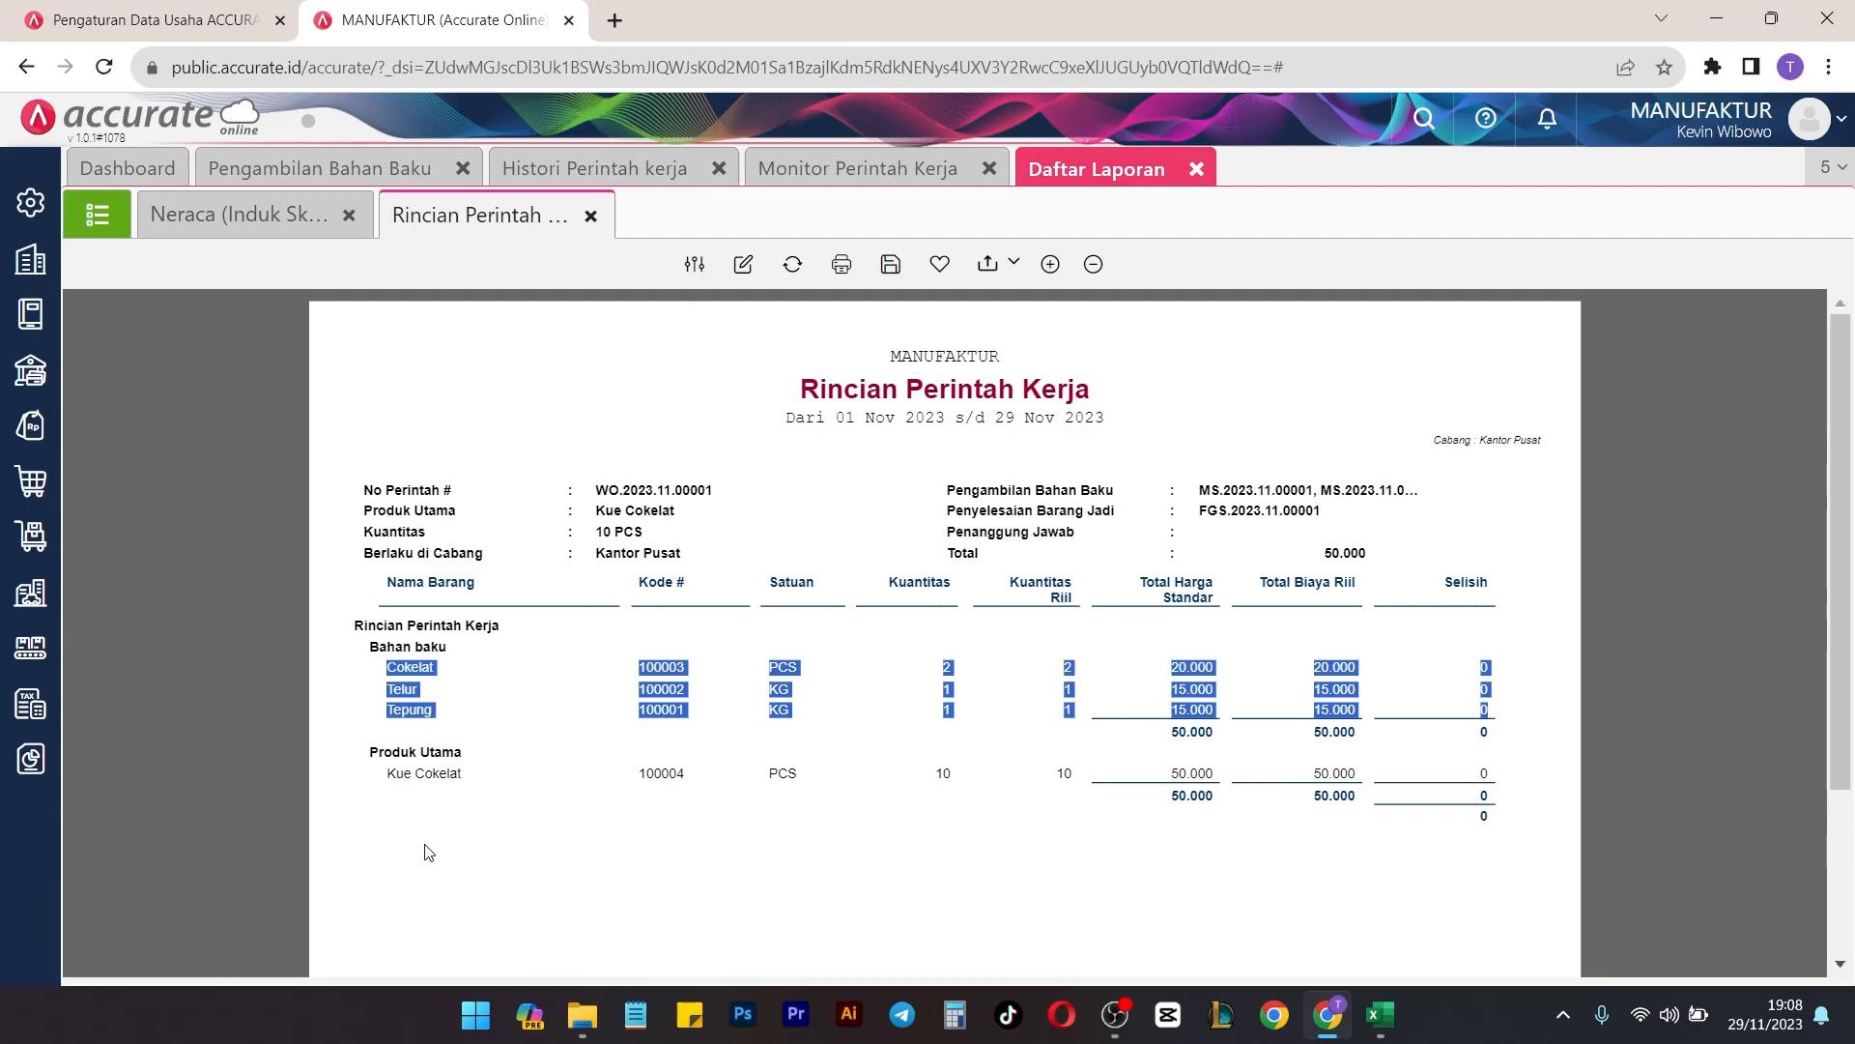
Start a new Faktur Penjualan and save "Pelanggan A" as a new customer on it.
left_click(30, 645)
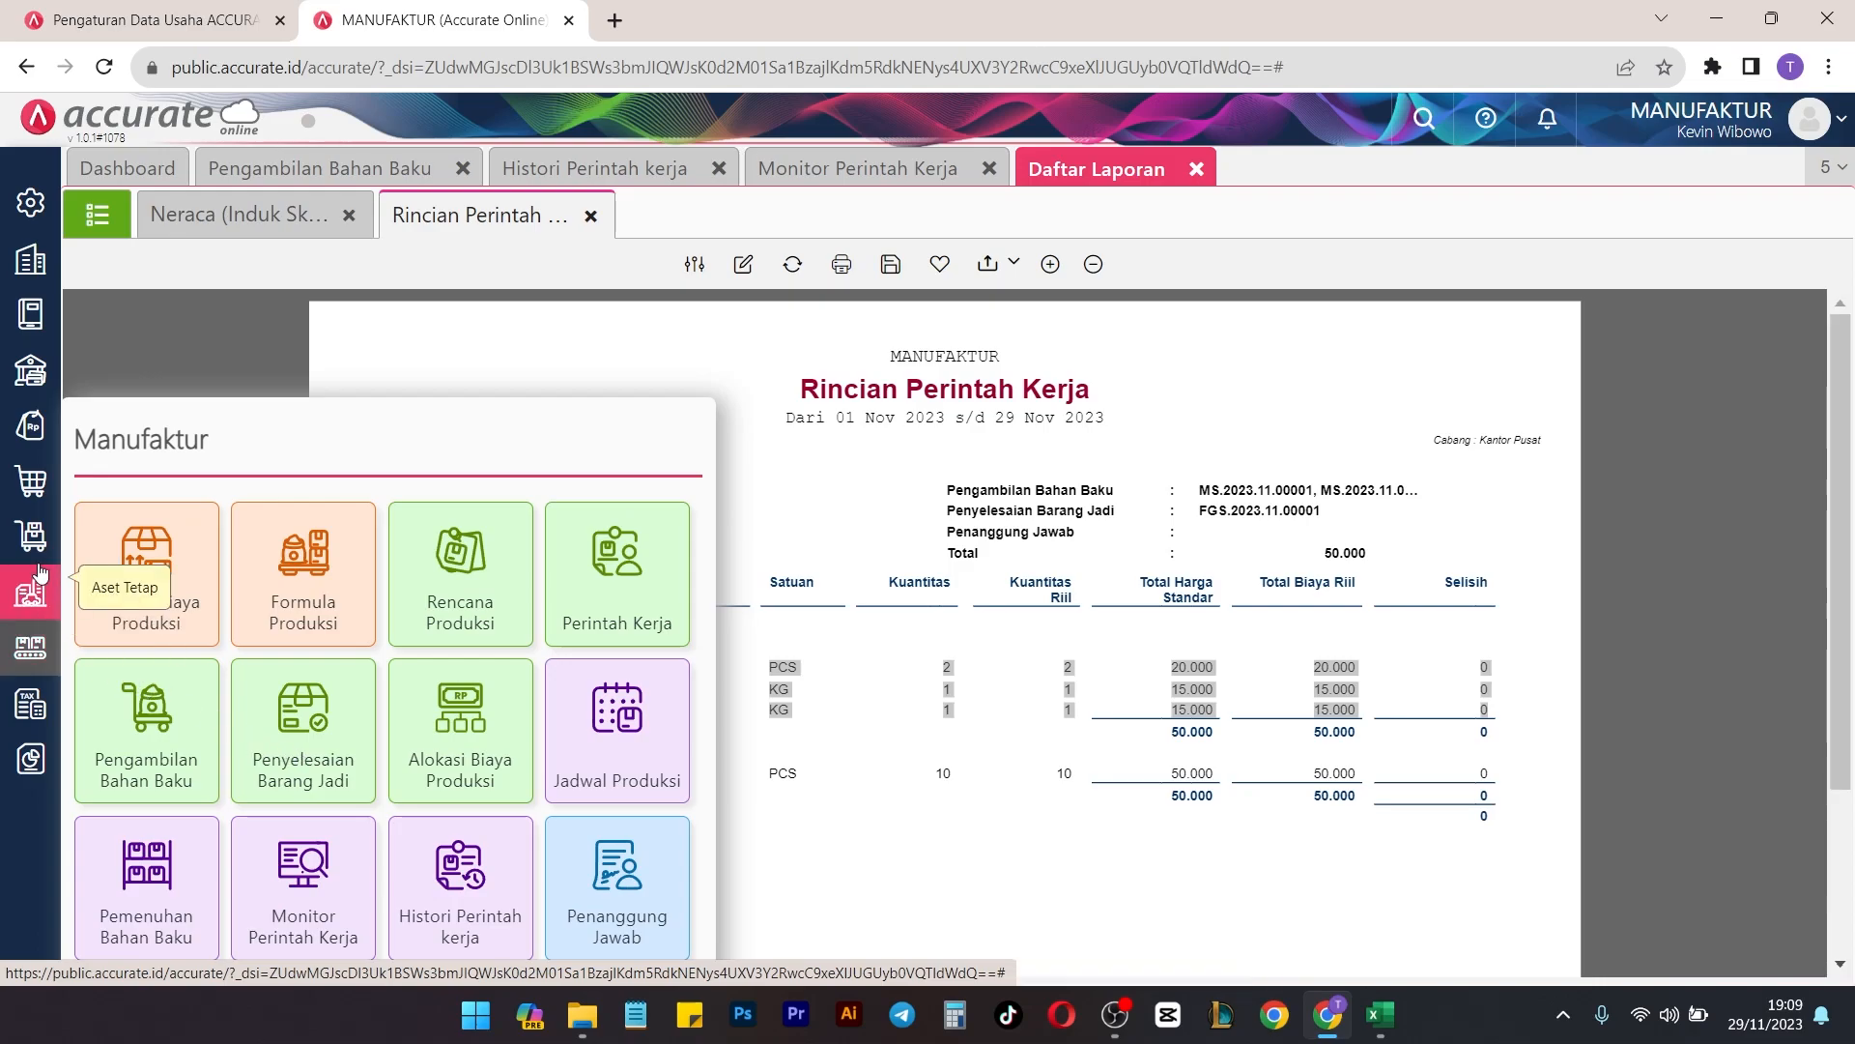
left_click(27, 430)
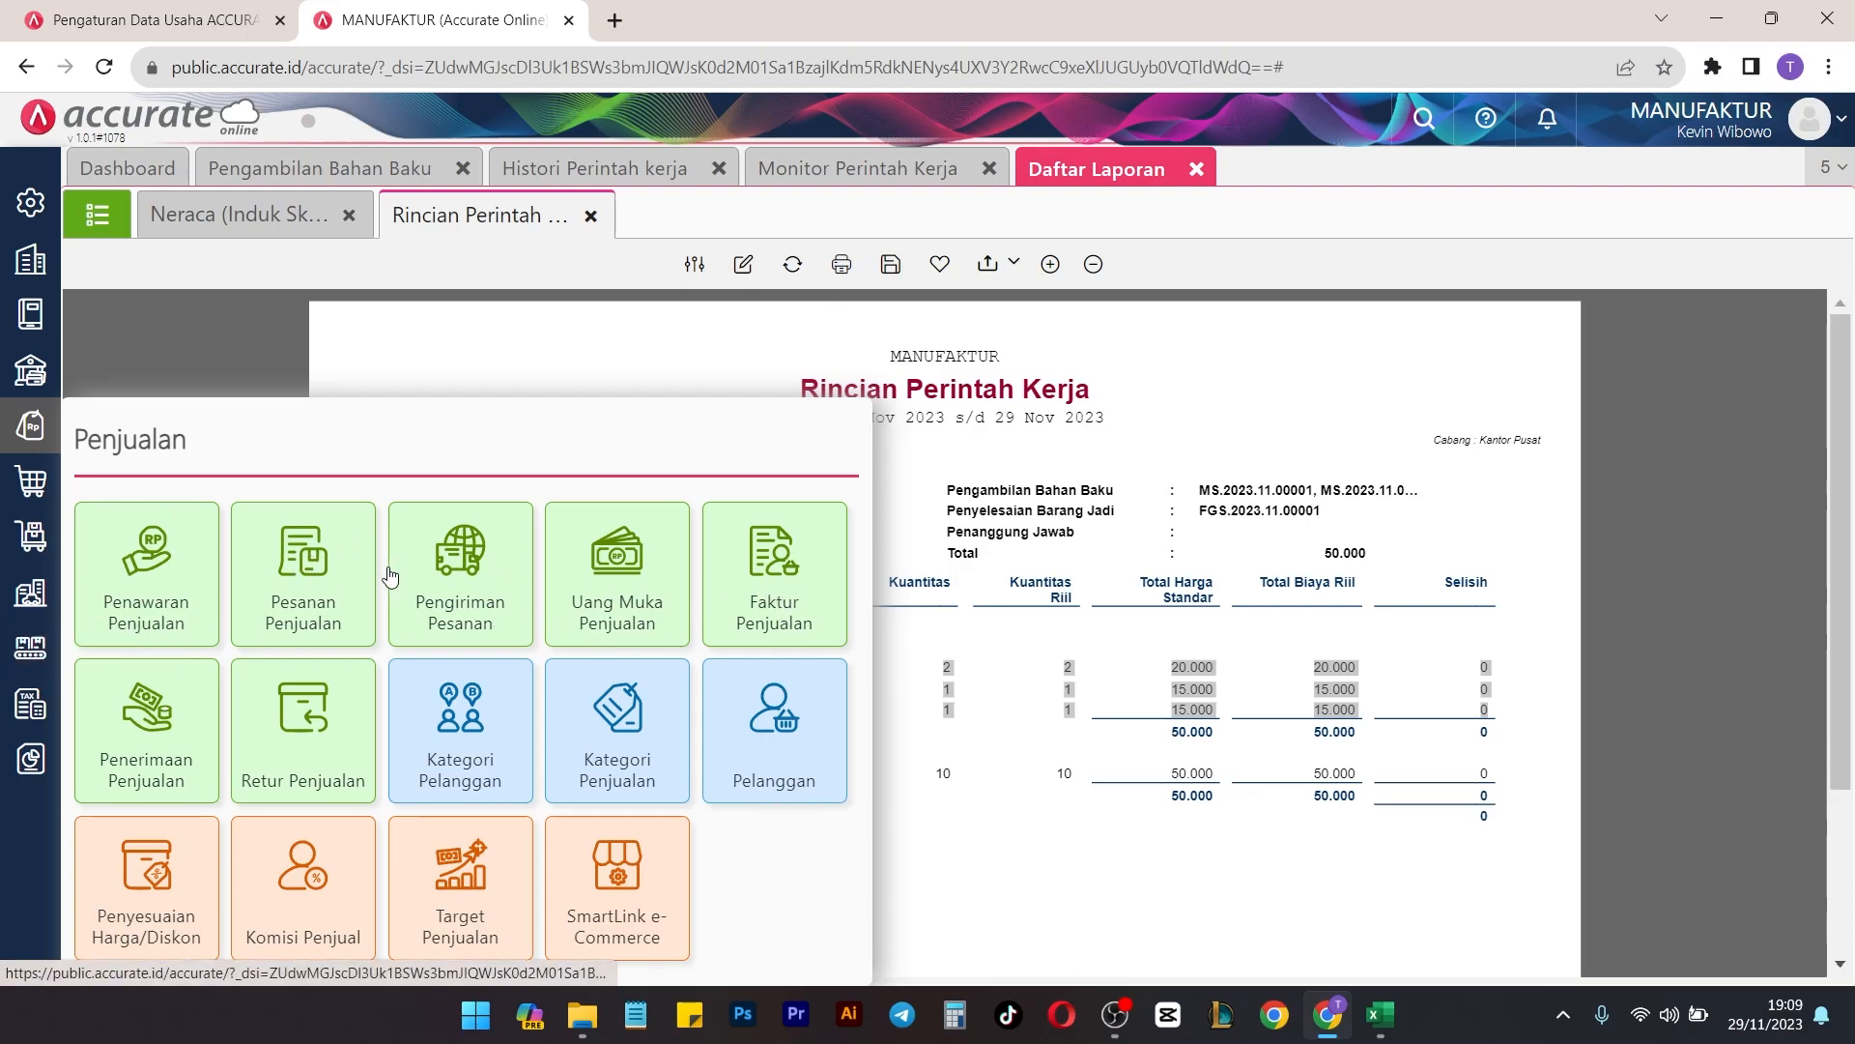
left_click(781, 588)
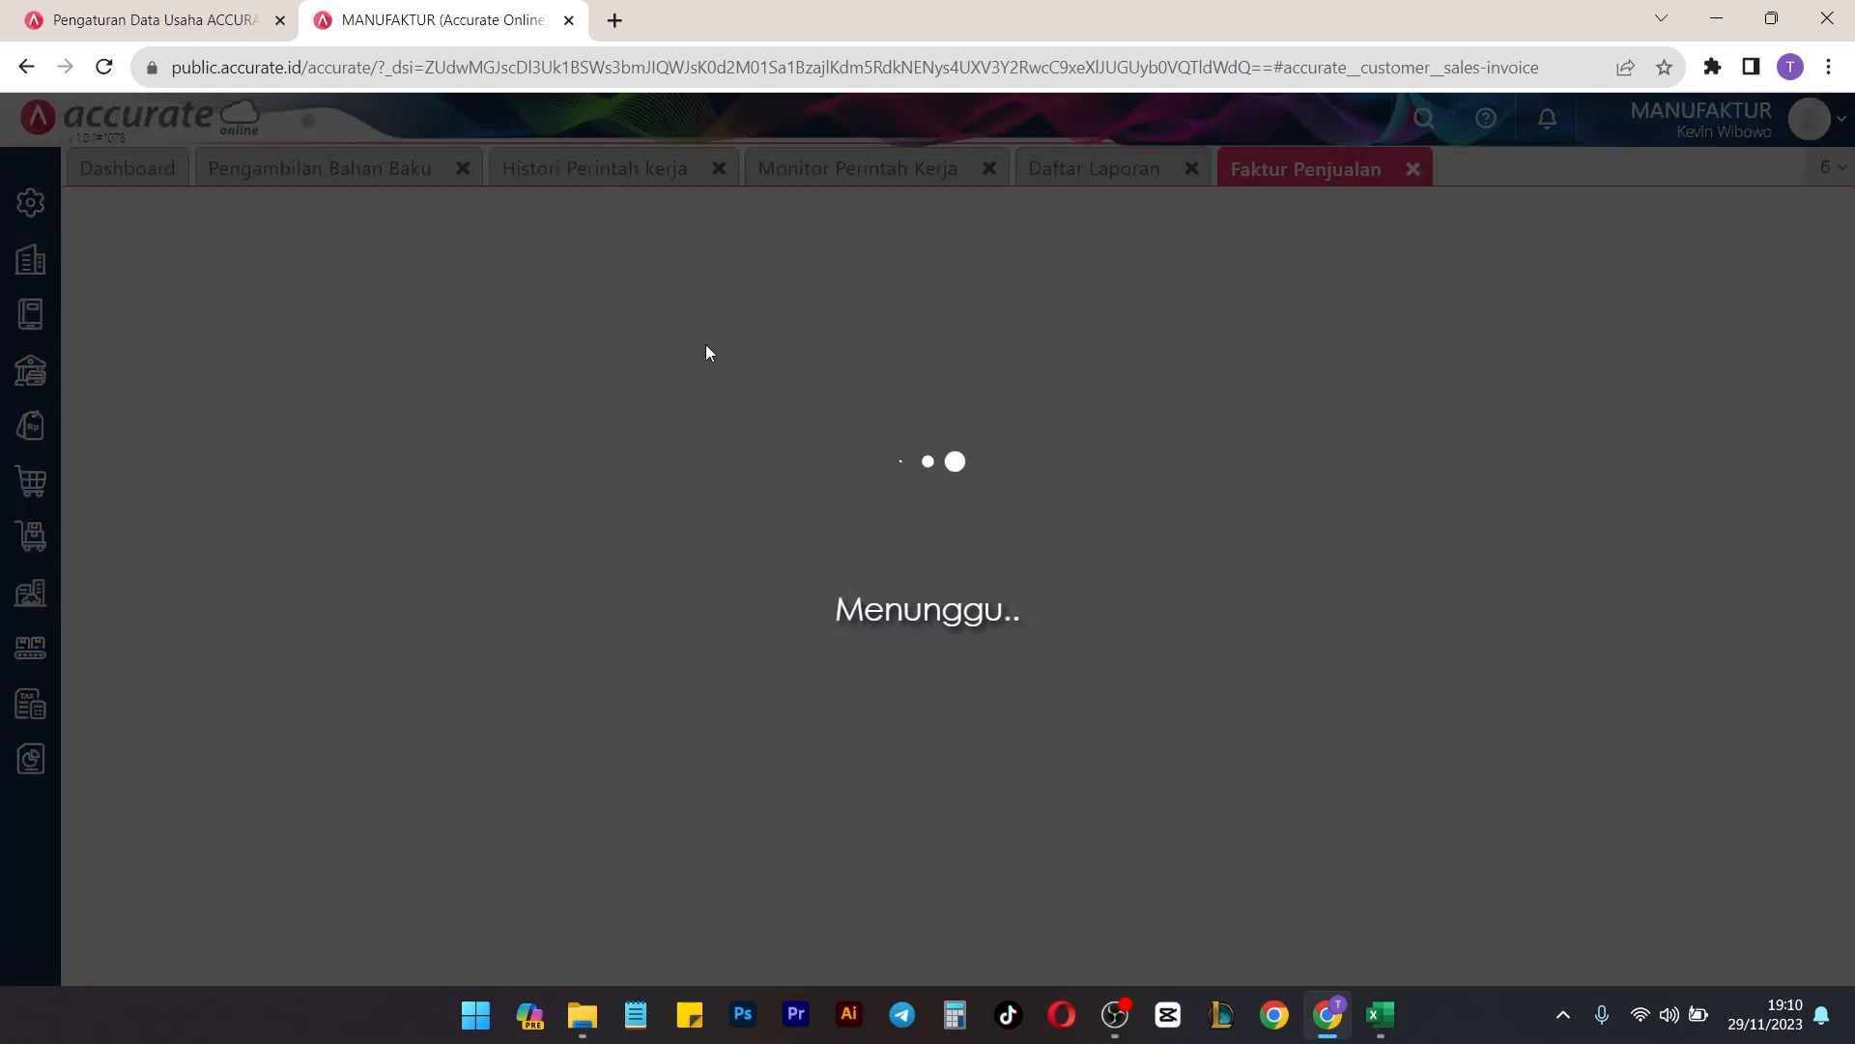
type("Pelanggan")
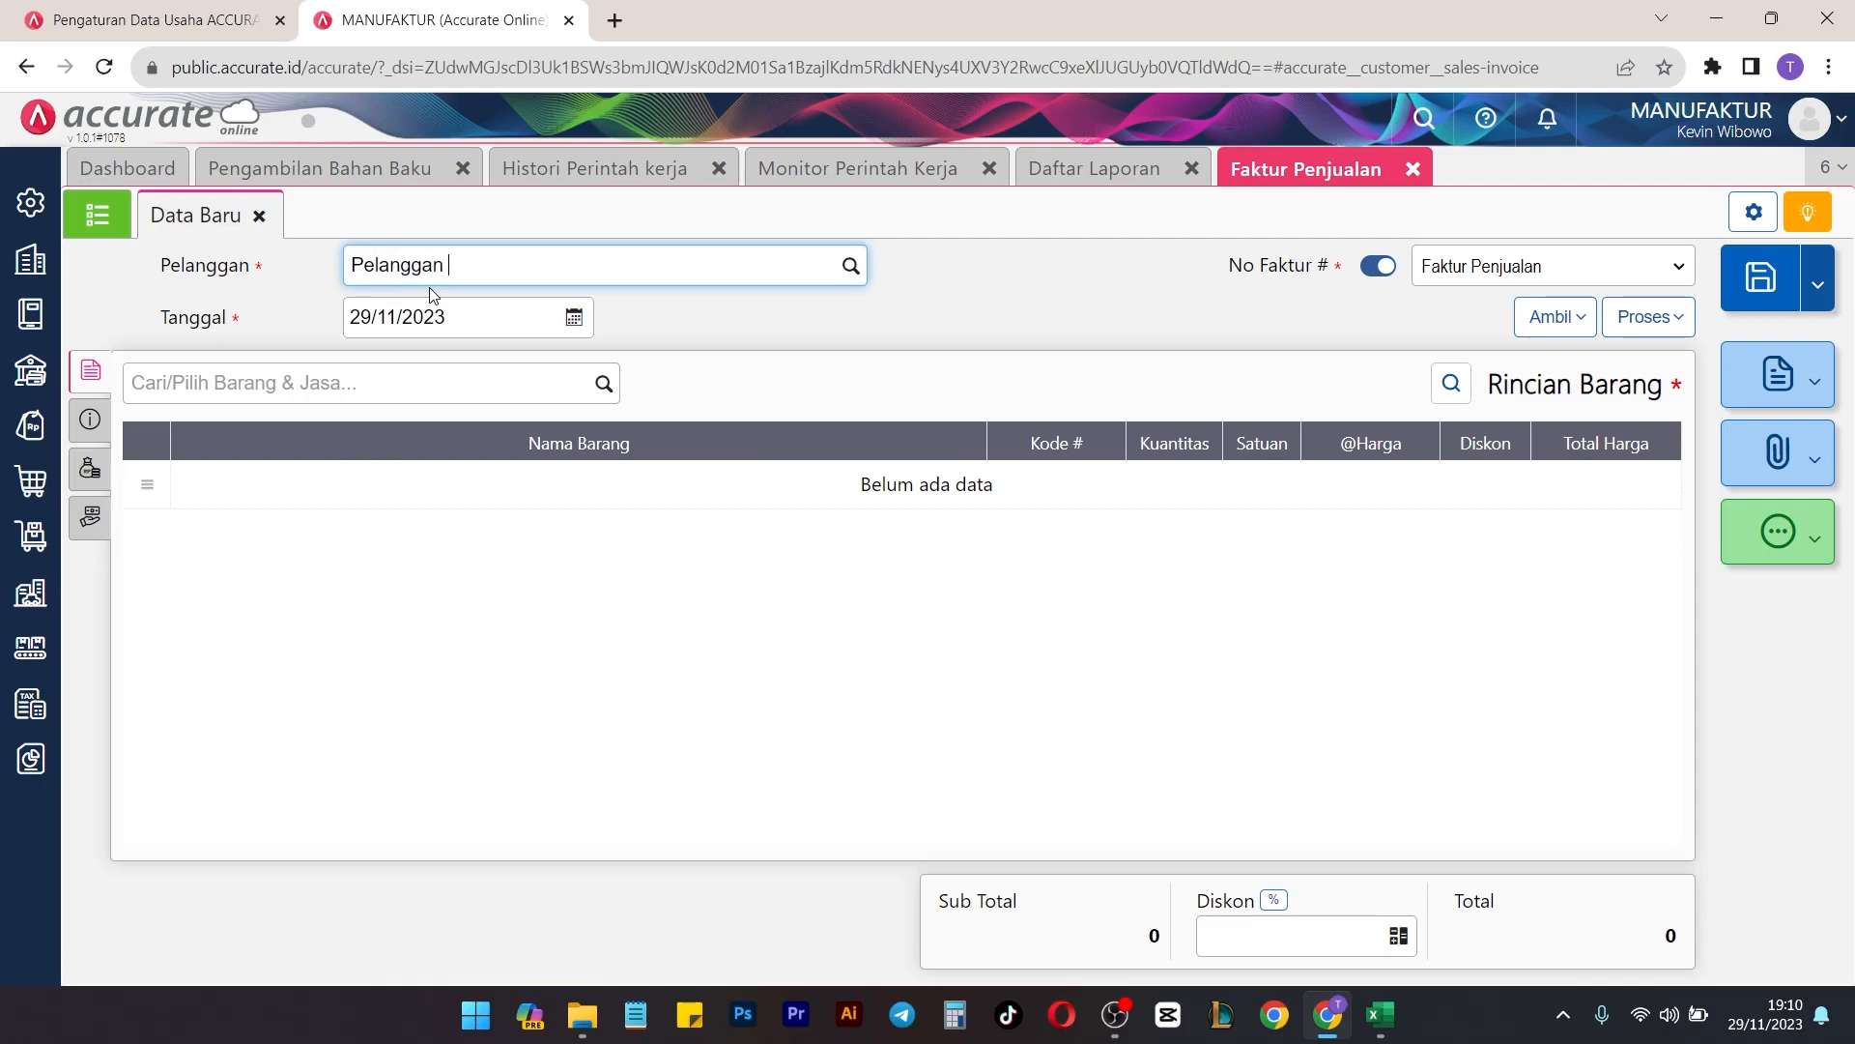
type(" A")
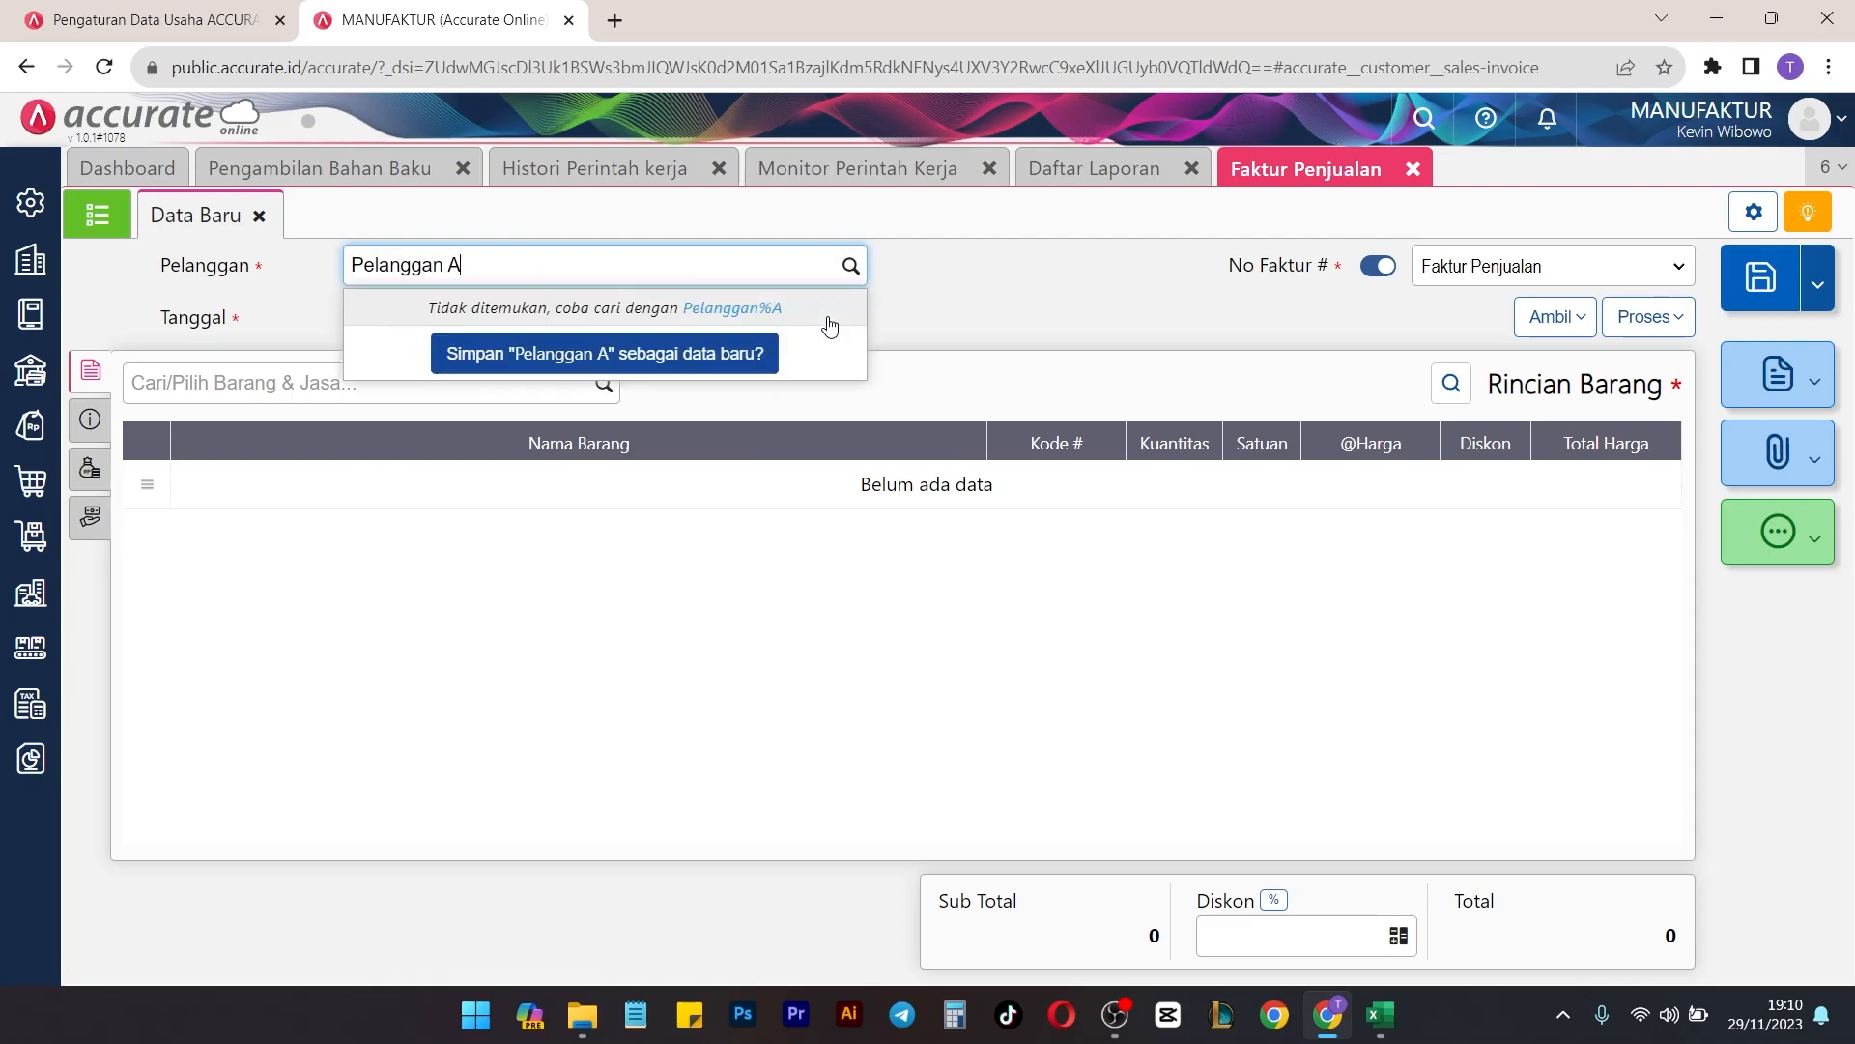
left_click(690, 350)
Add 1 PCS of Kue Cokelat from the Utama warehouse at a price of Rp 100.000 and save the sales invoice.
left_click(501, 379)
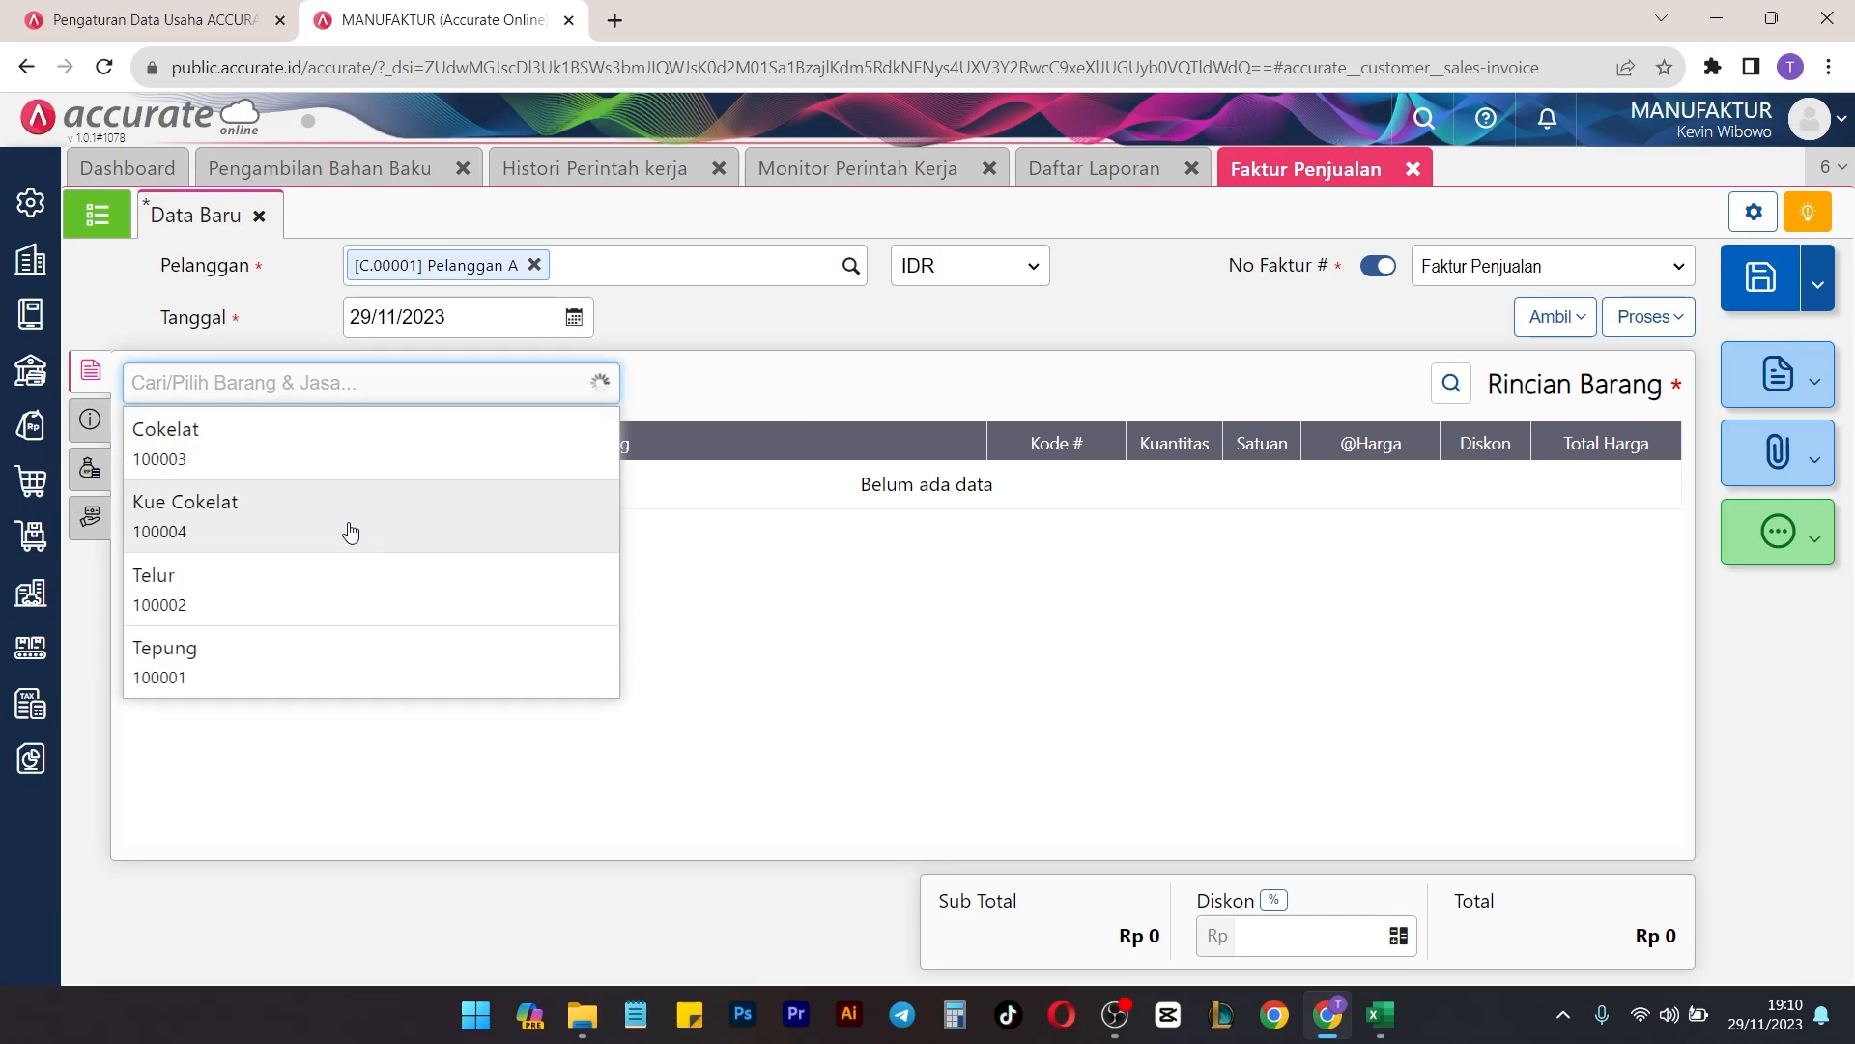
left_click(352, 532)
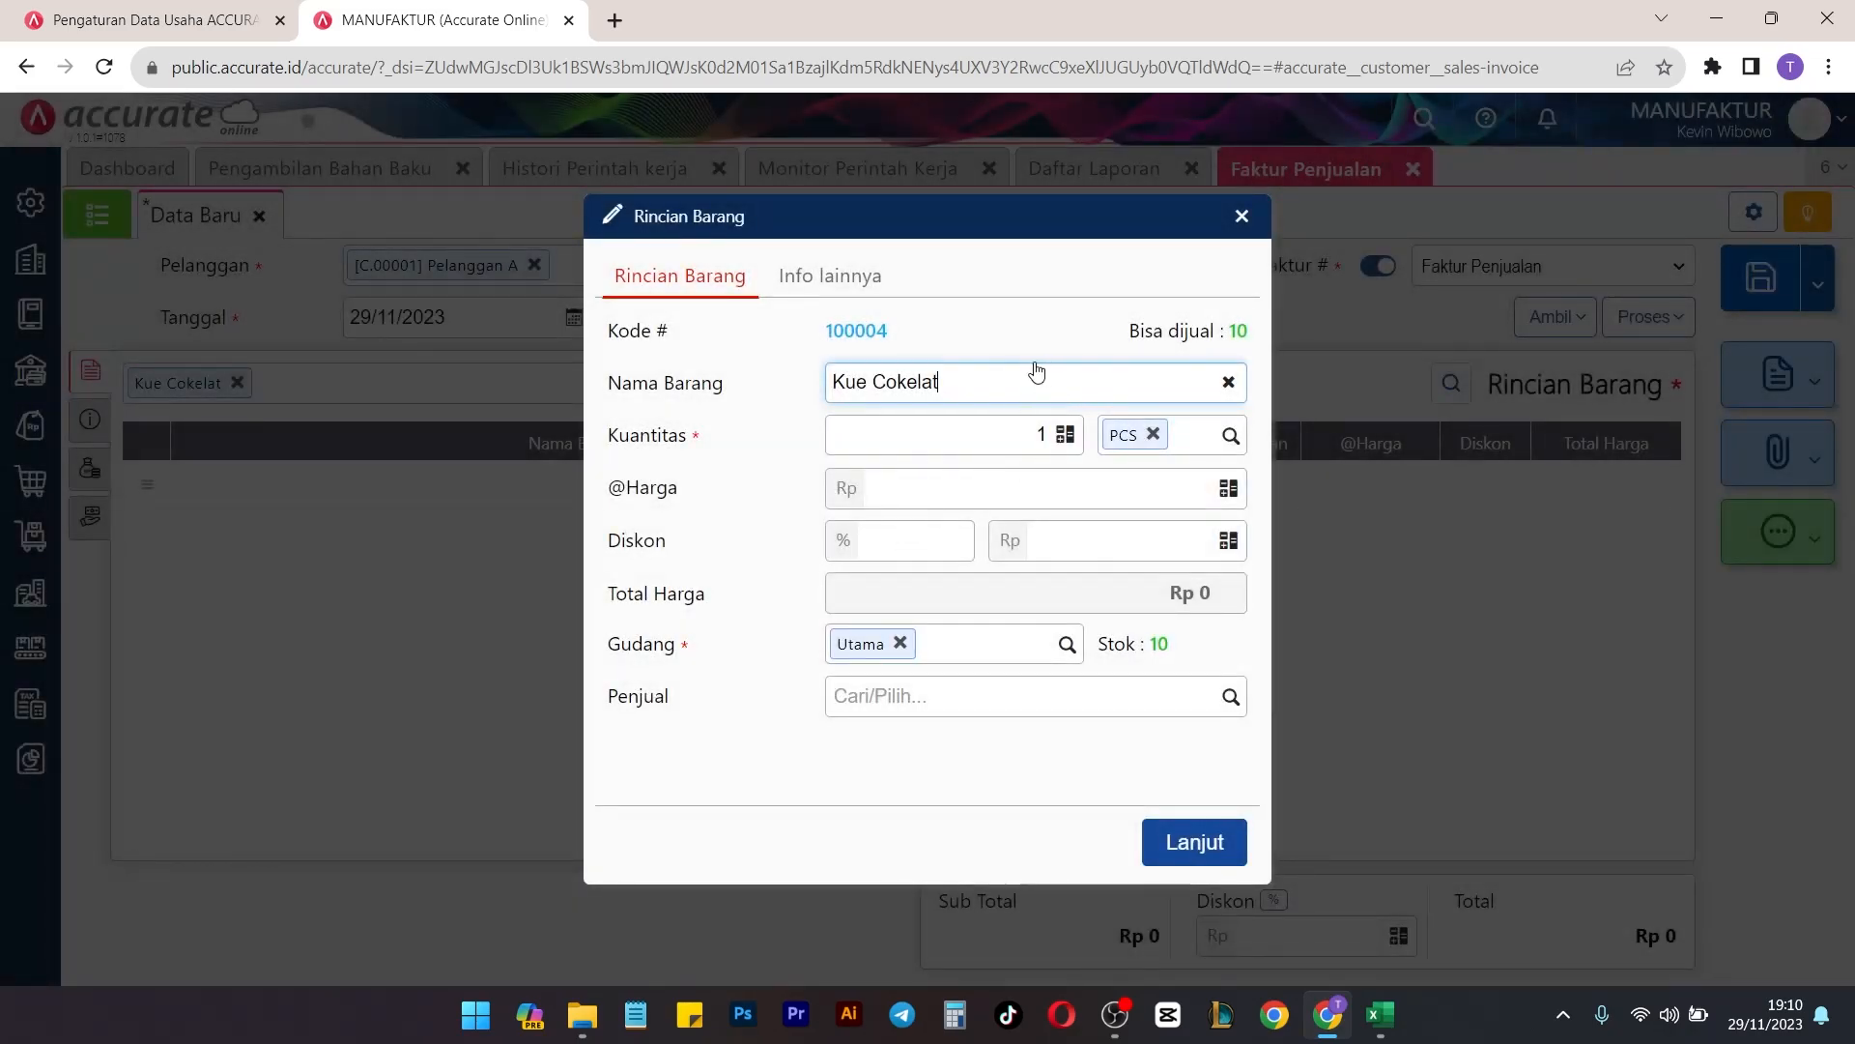
left_click(1032, 434)
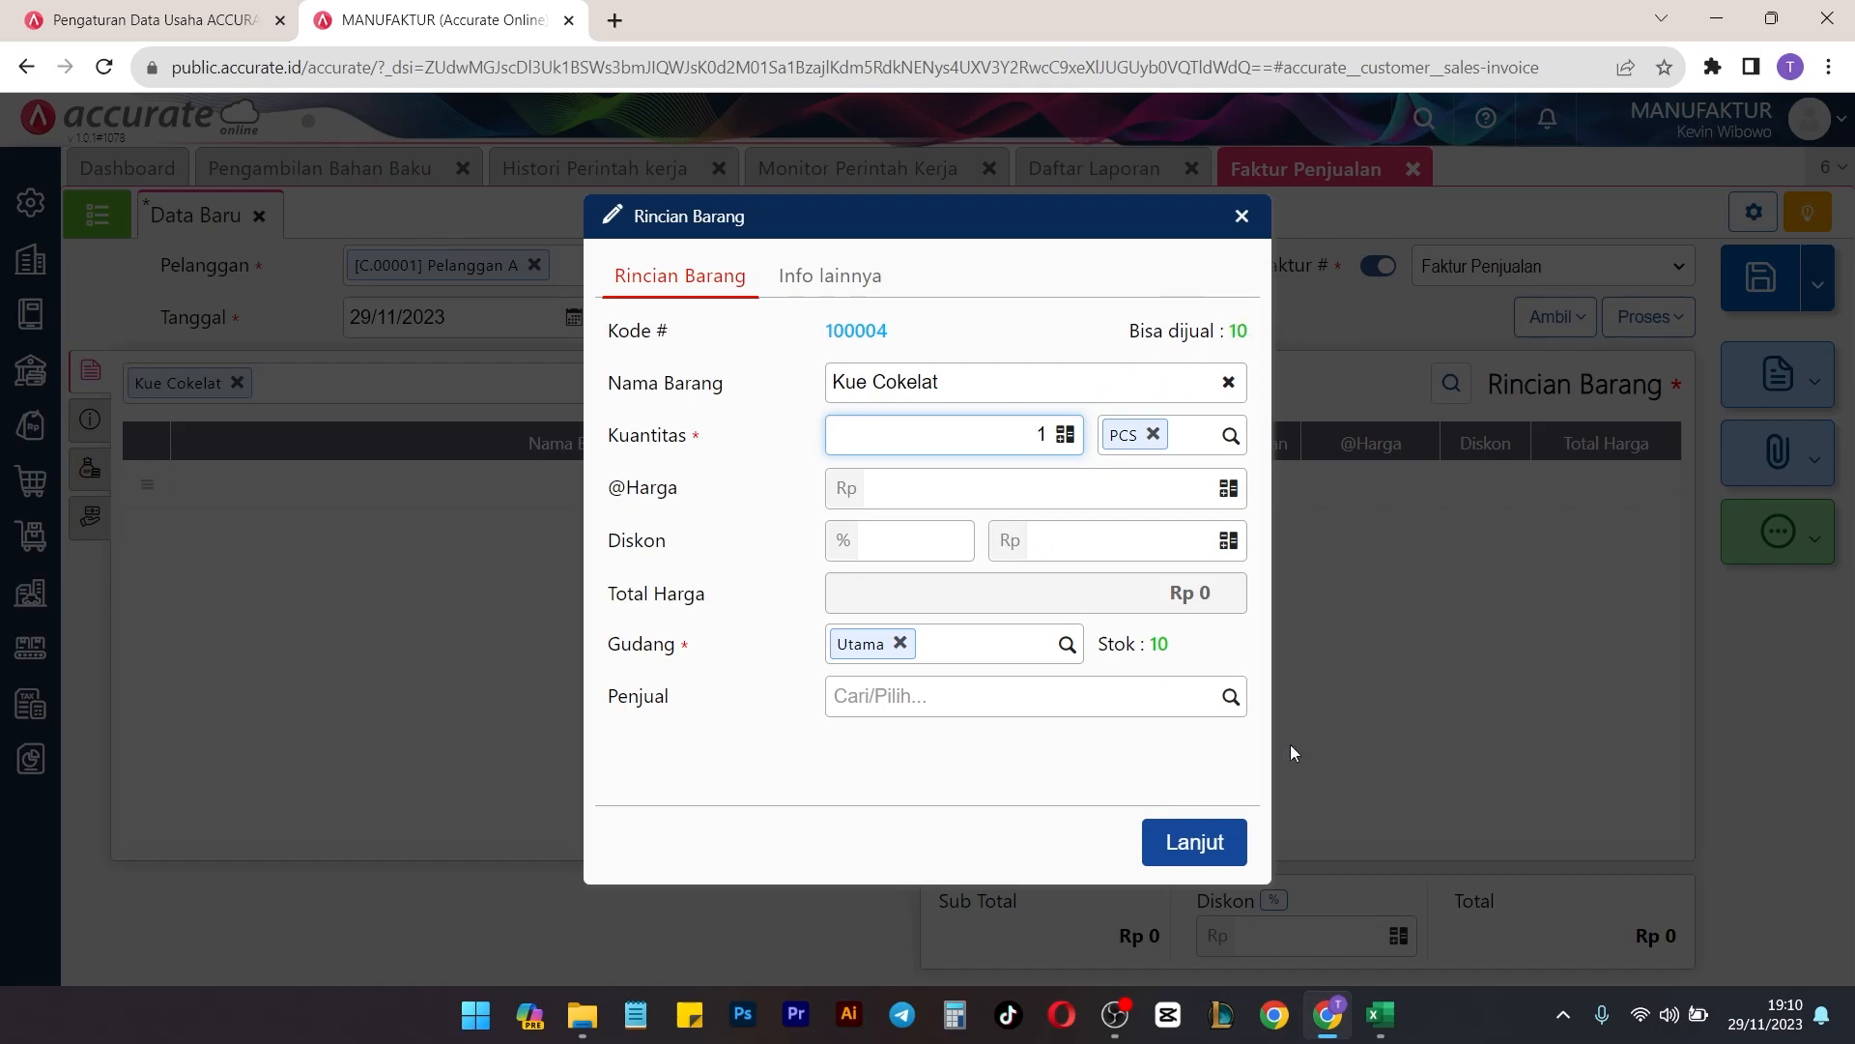
left_click(1230, 696)
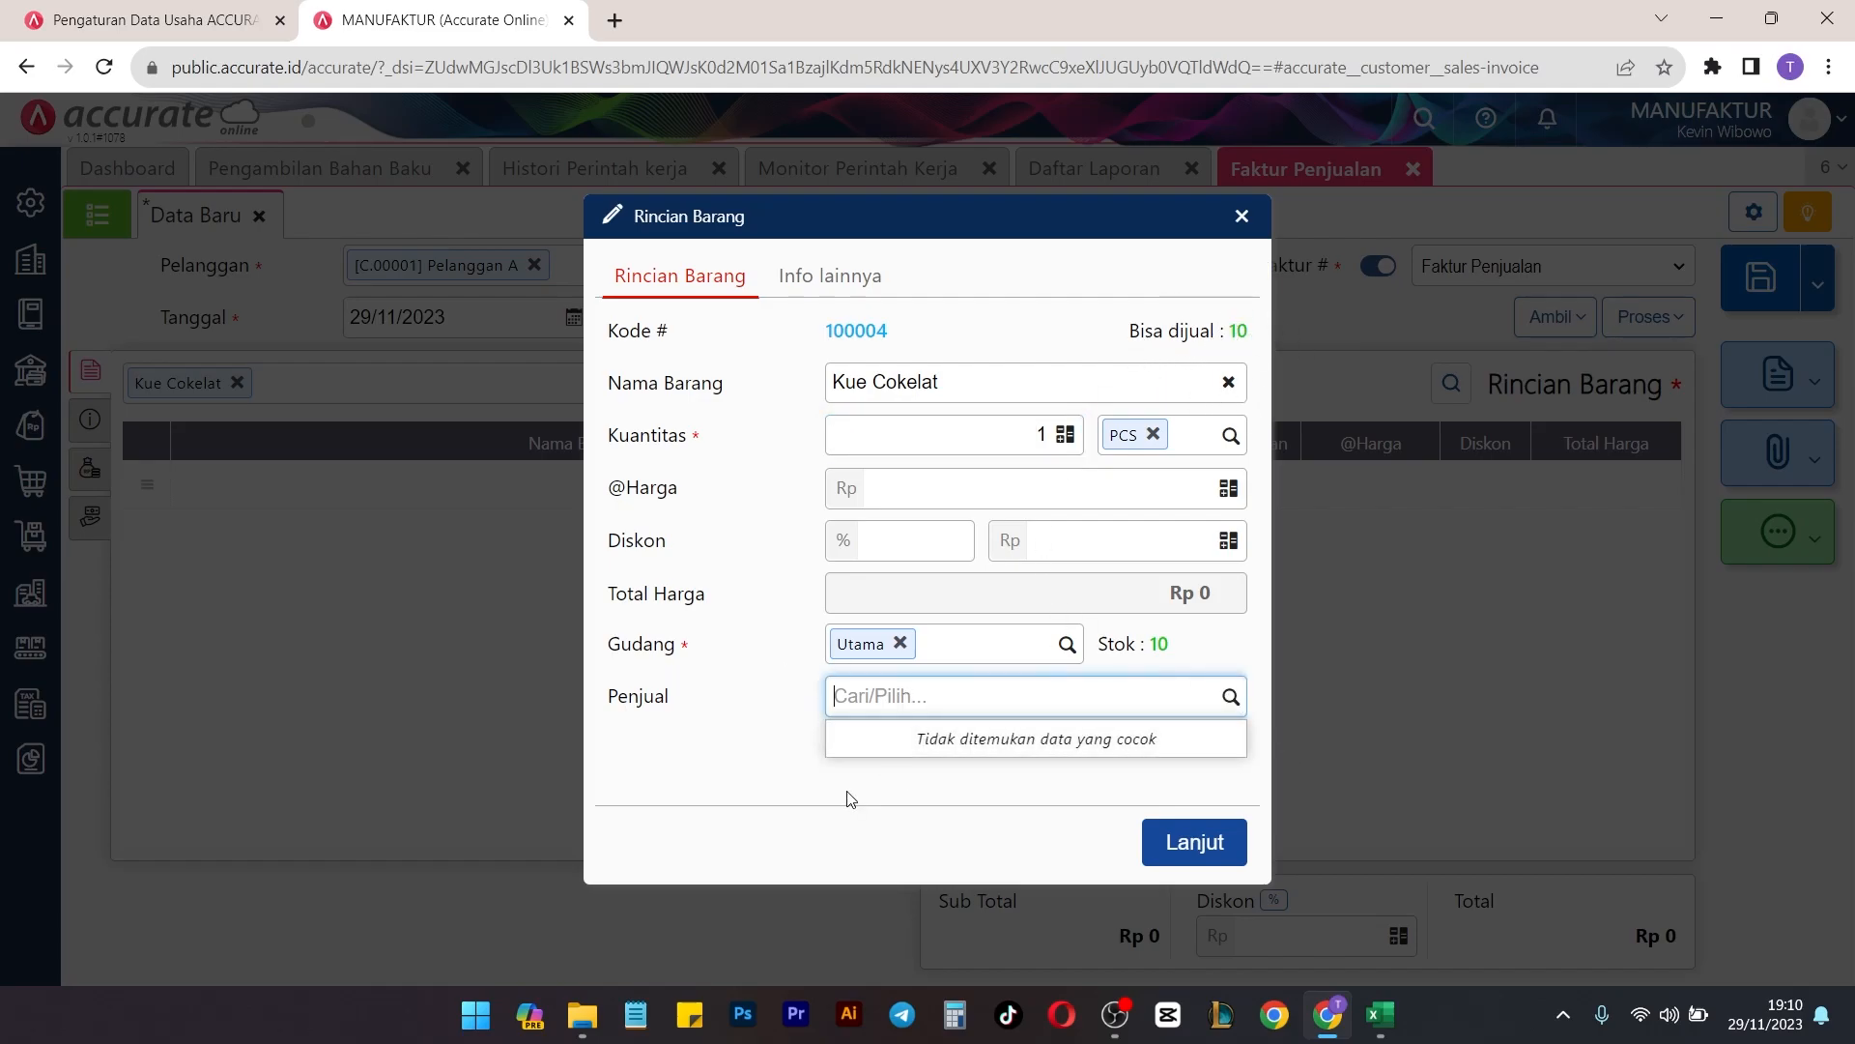
left_click(758, 762)
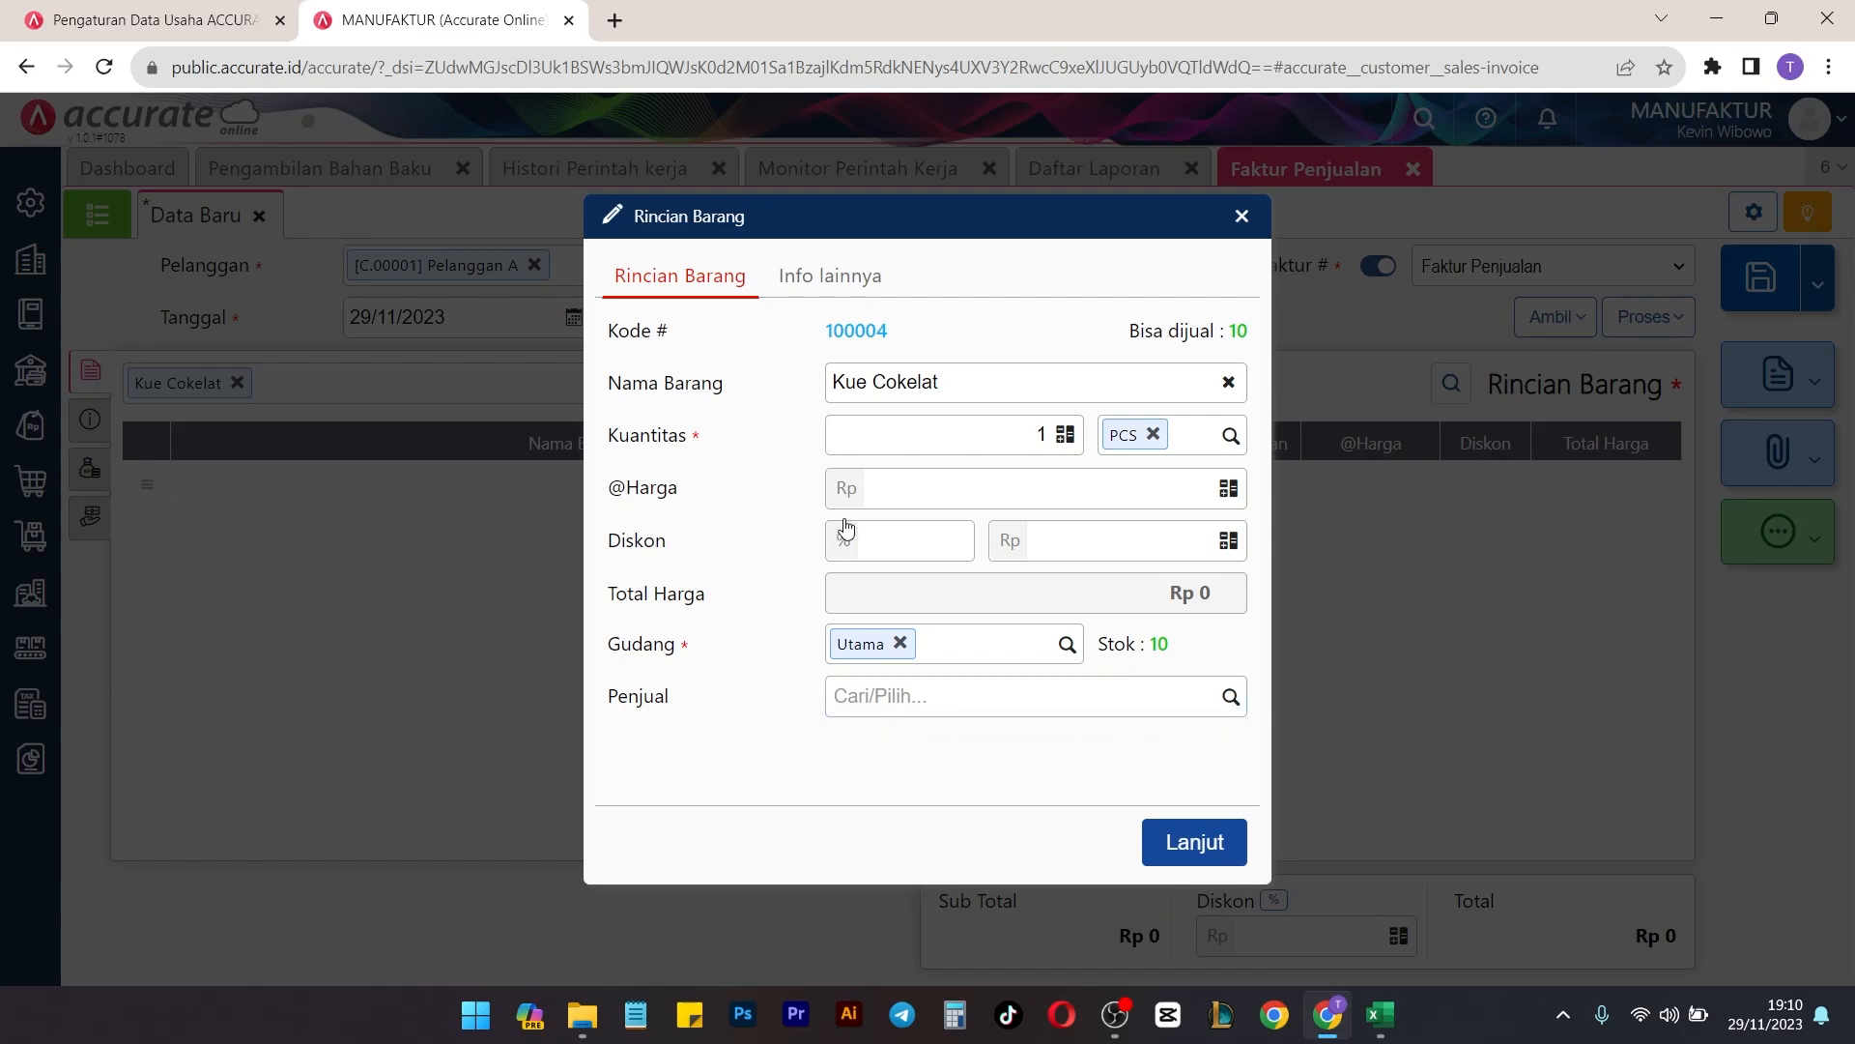
left_click(1066, 644)
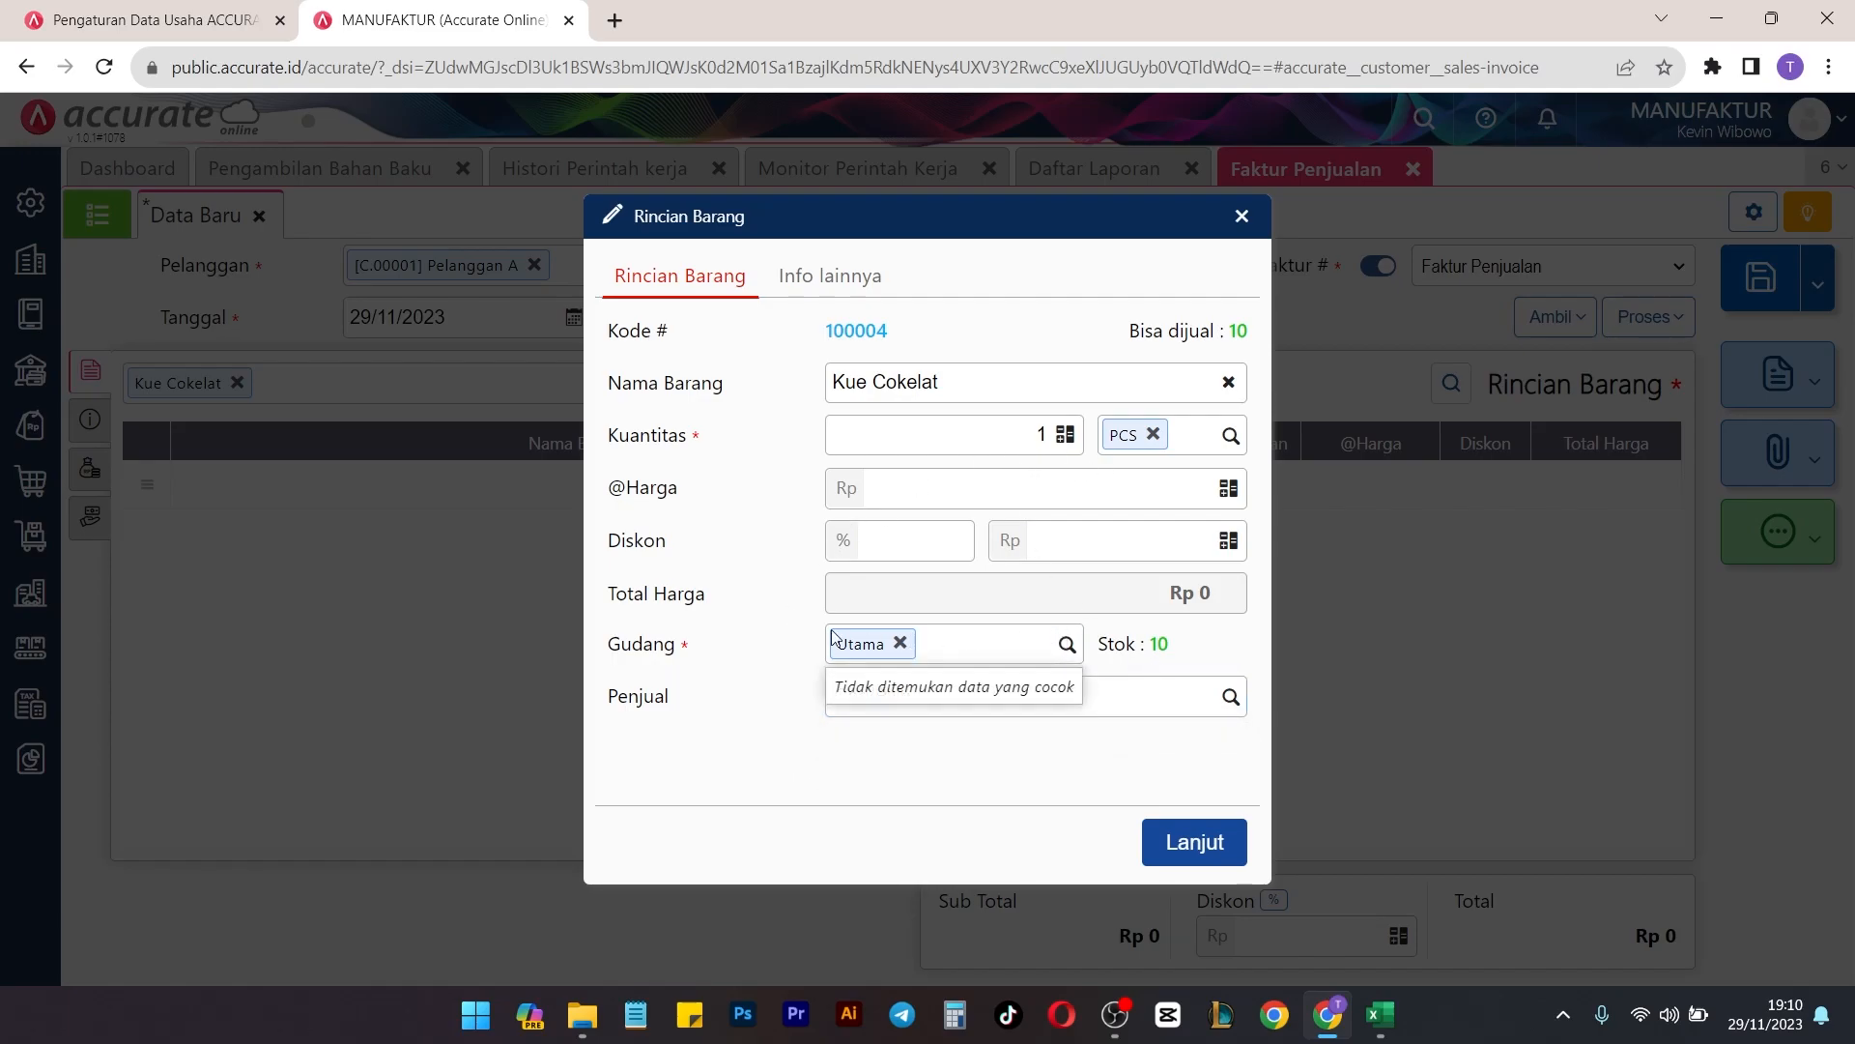
left_click(1202, 494)
type("10.000")
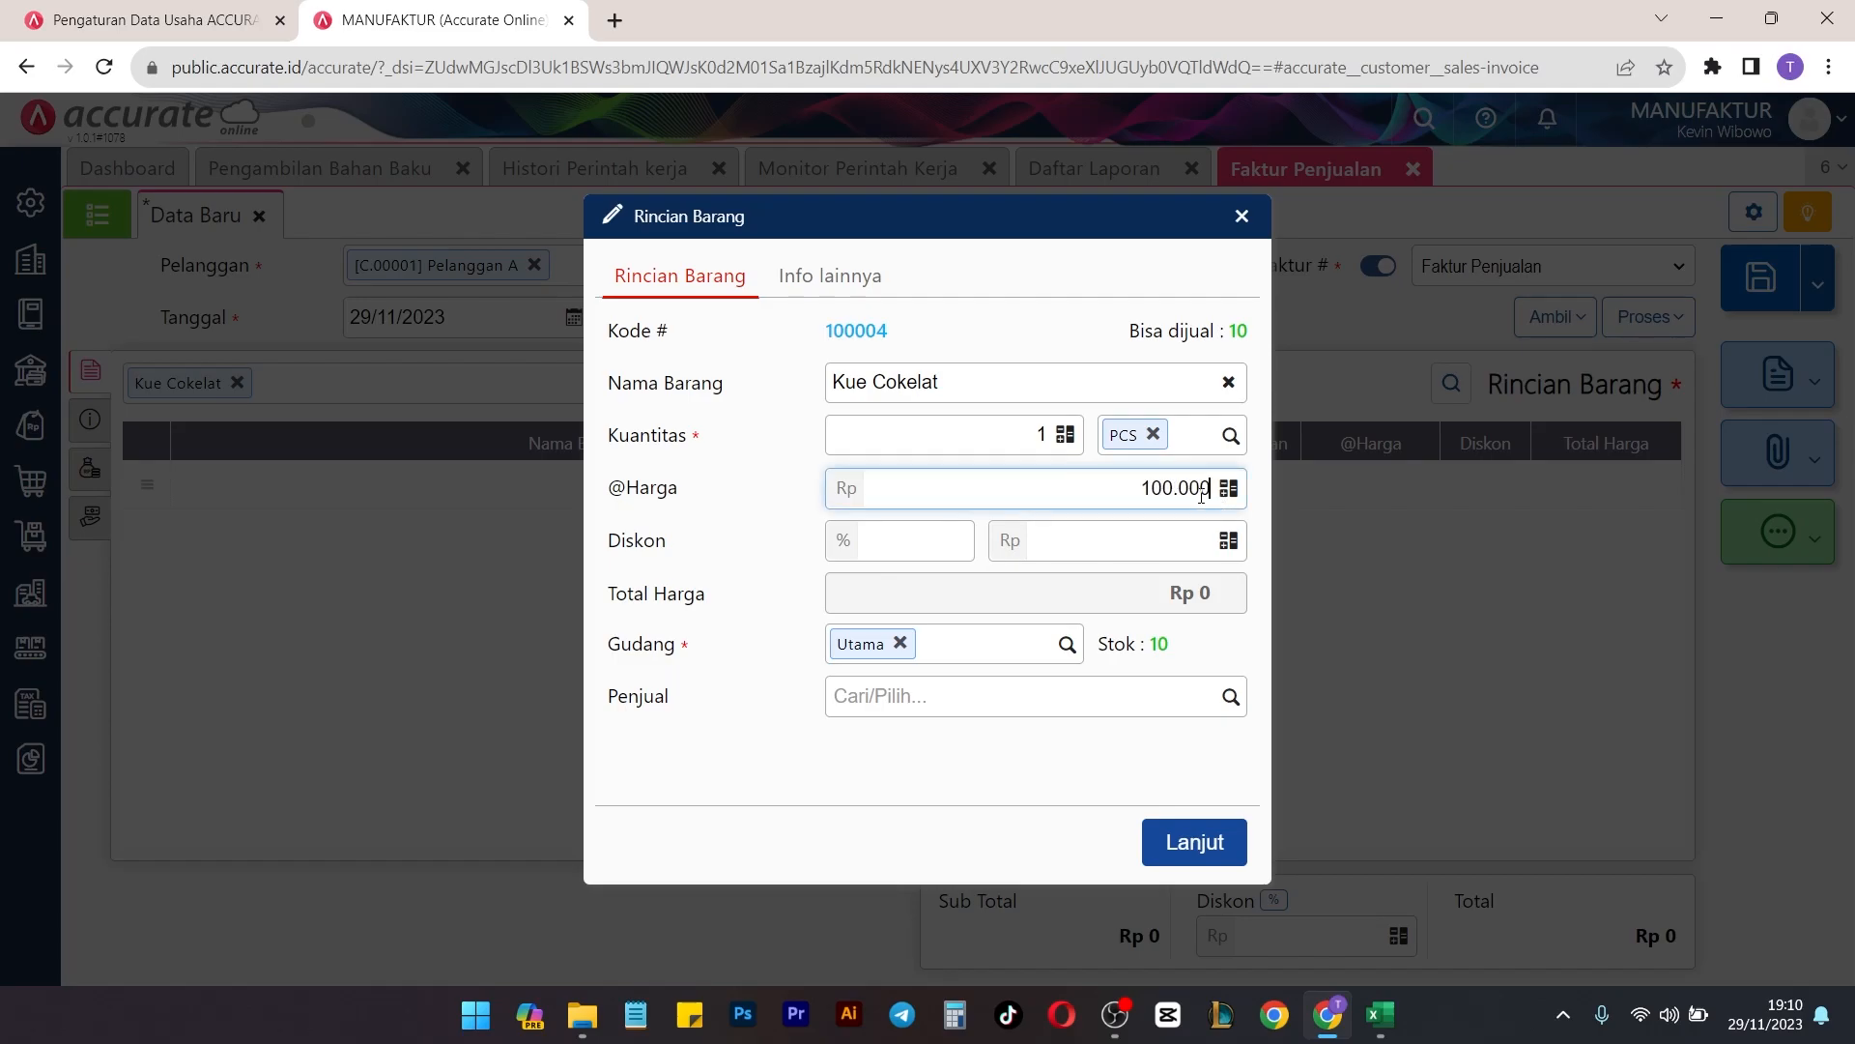
left_click(1198, 841)
left_click(1742, 283)
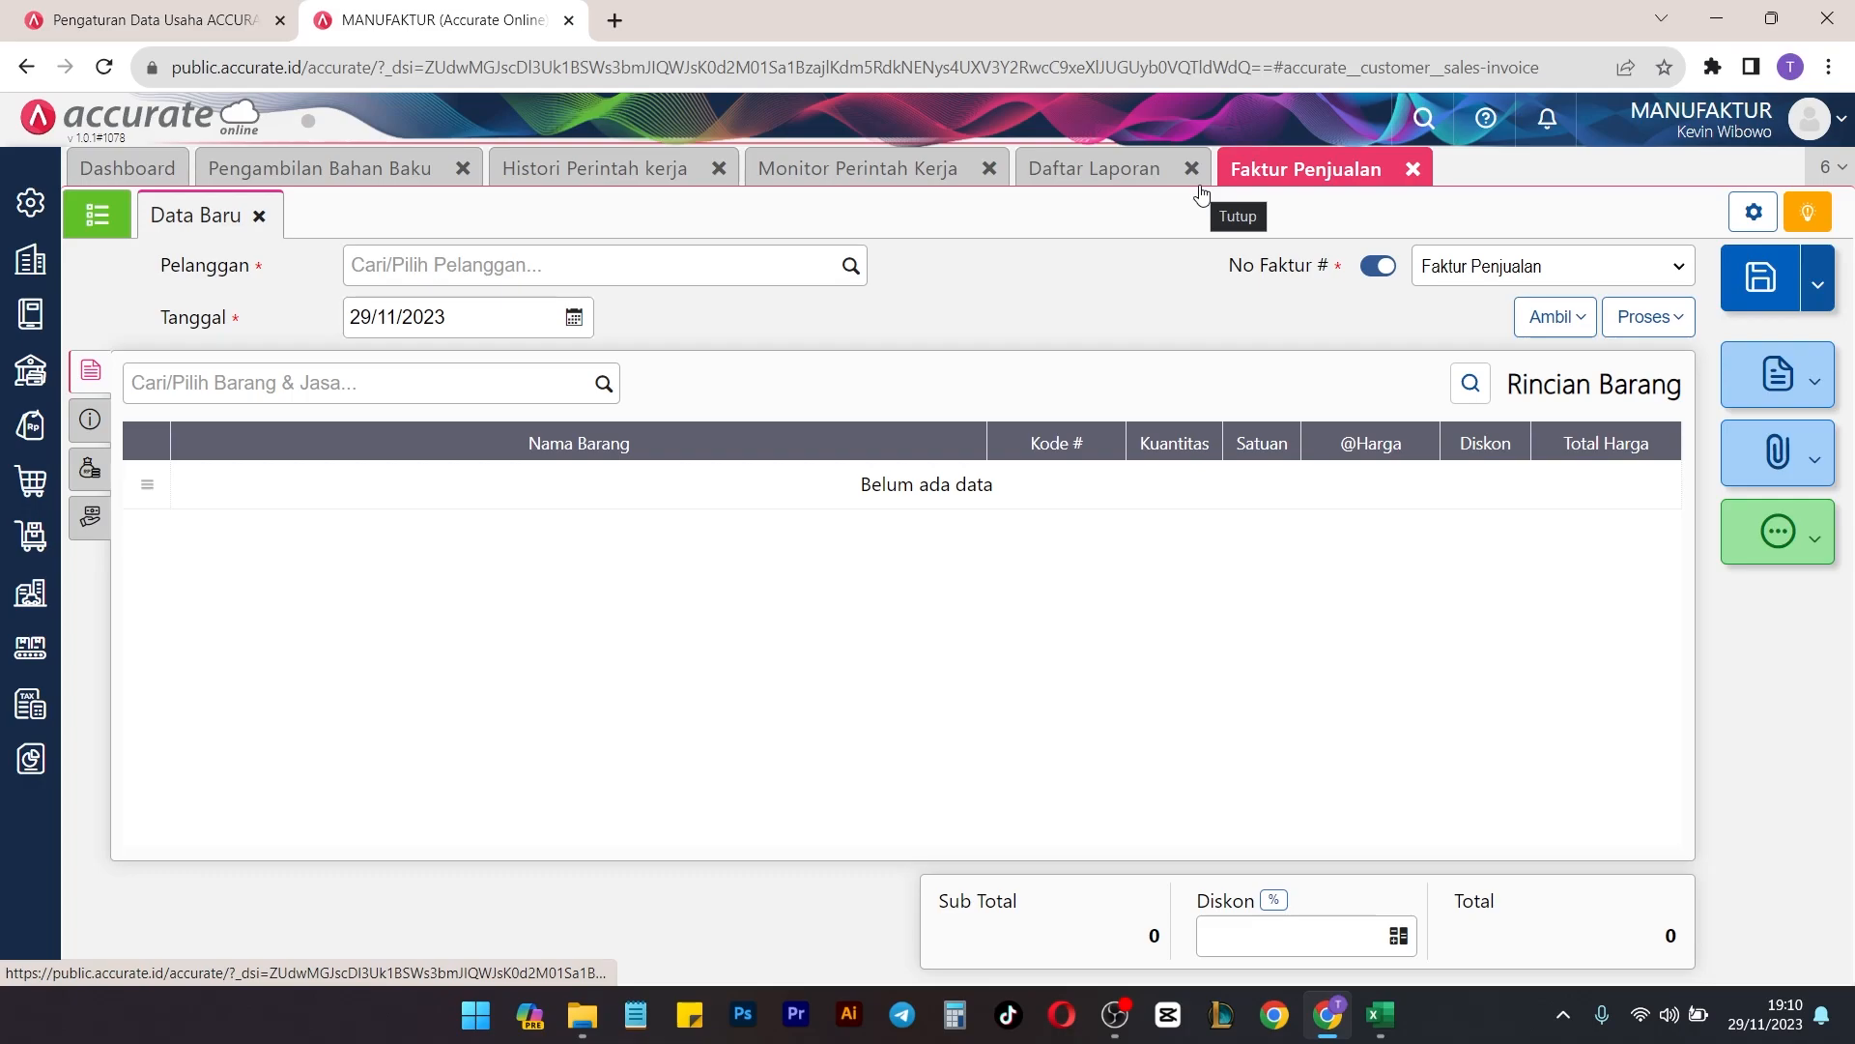
Display the Faktur Belum Lunas report from the Piutang category and examine the receivable of Pelanggan A.
left_click(1070, 182)
left_click(100, 217)
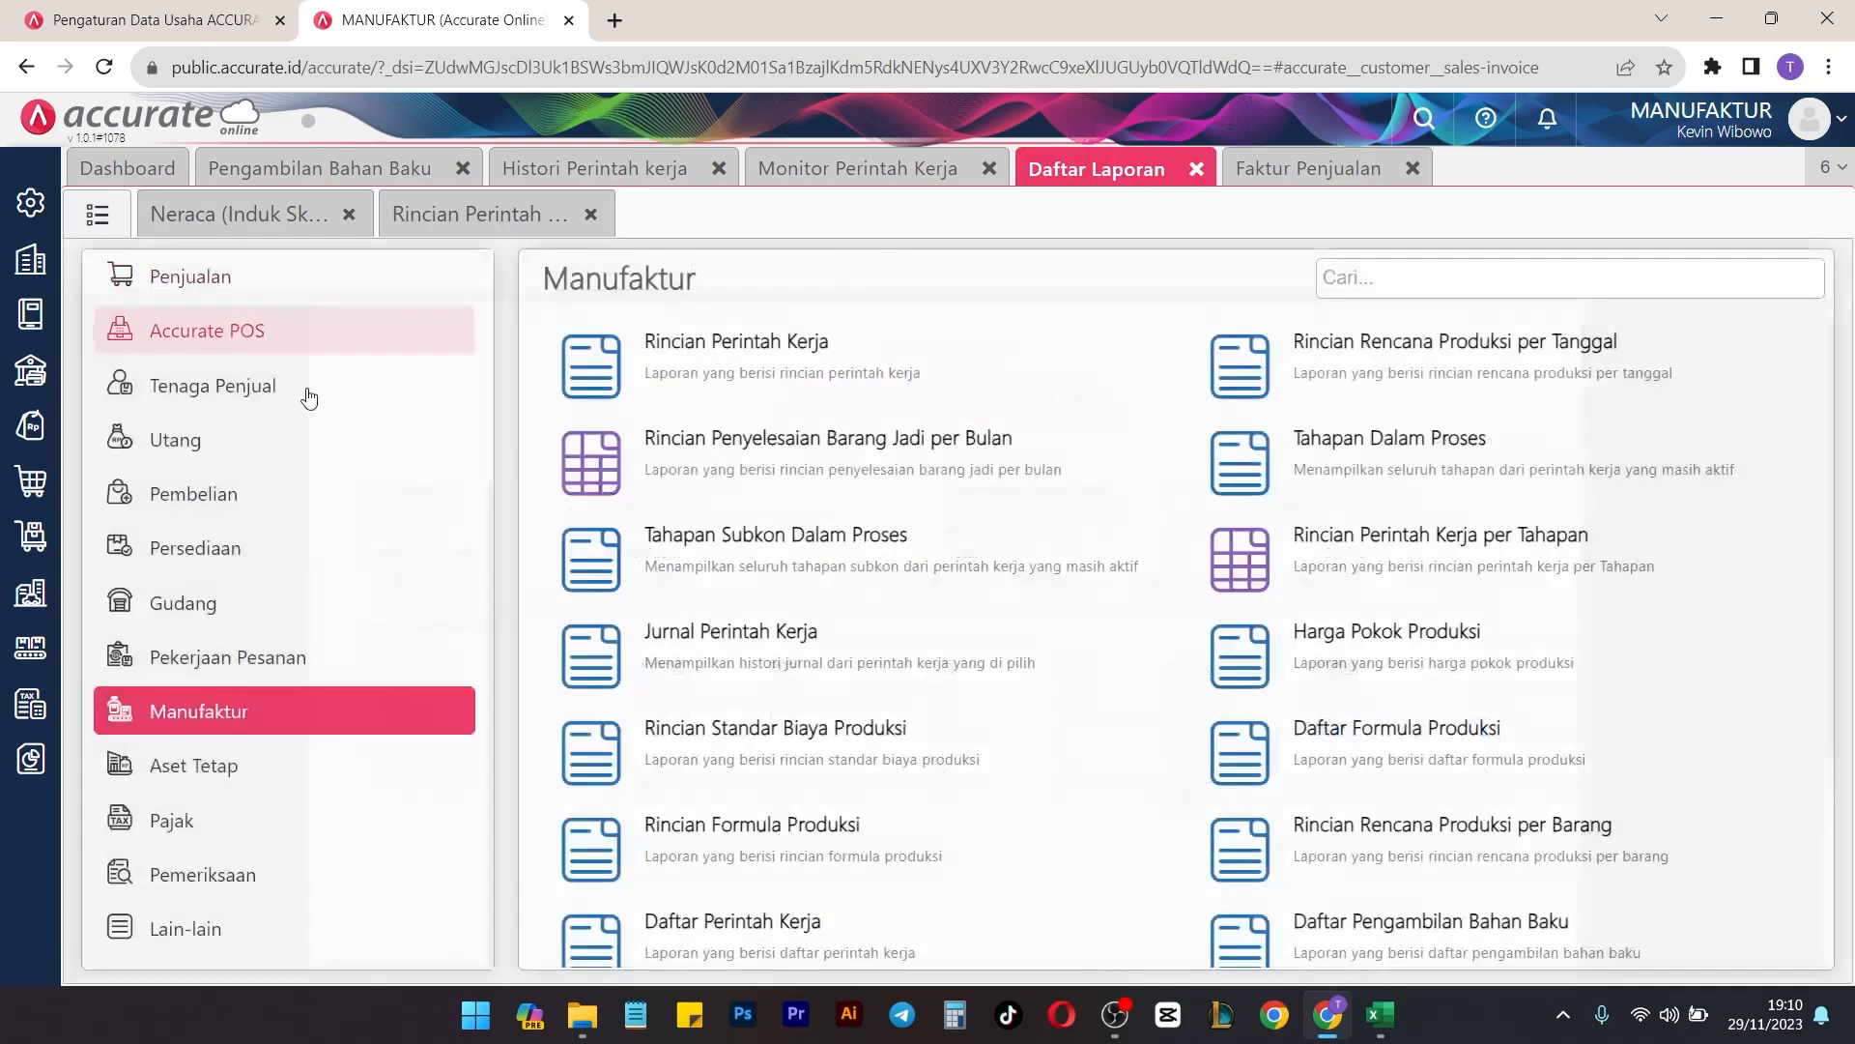
scroll(248, 667, "up", 4)
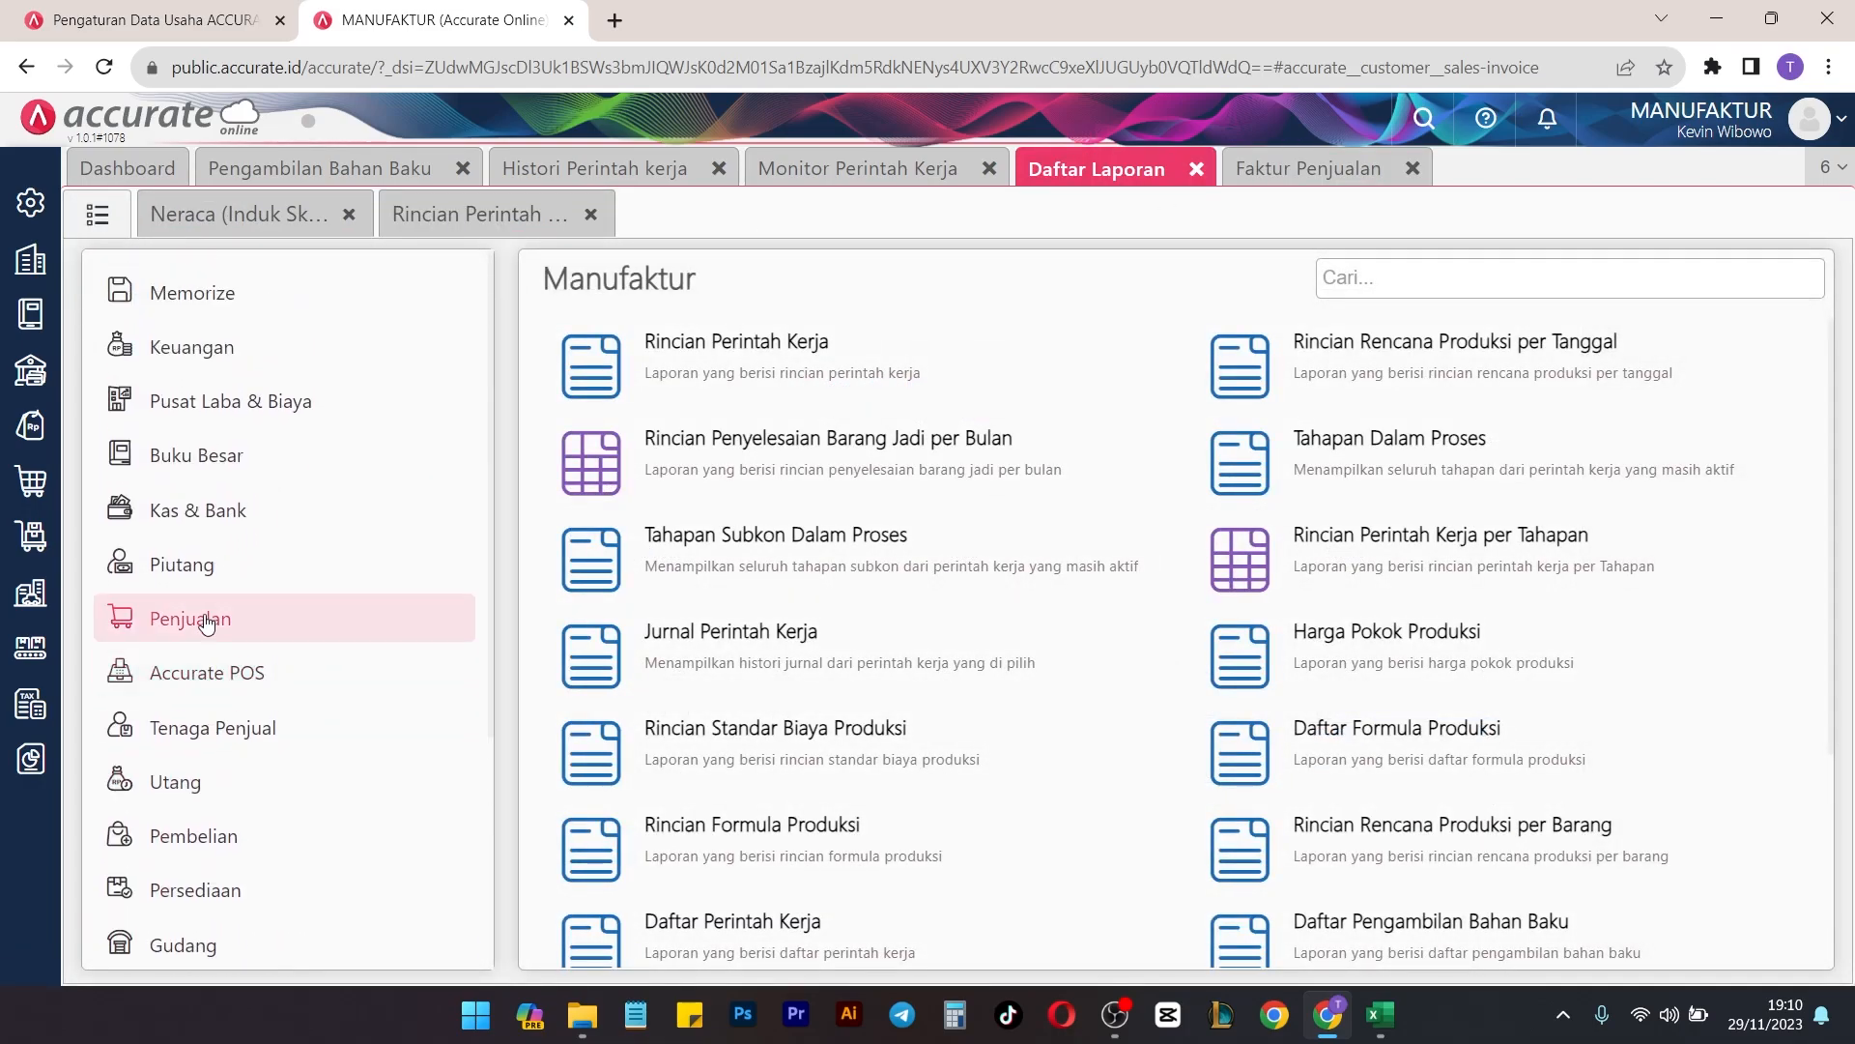
left_click(203, 575)
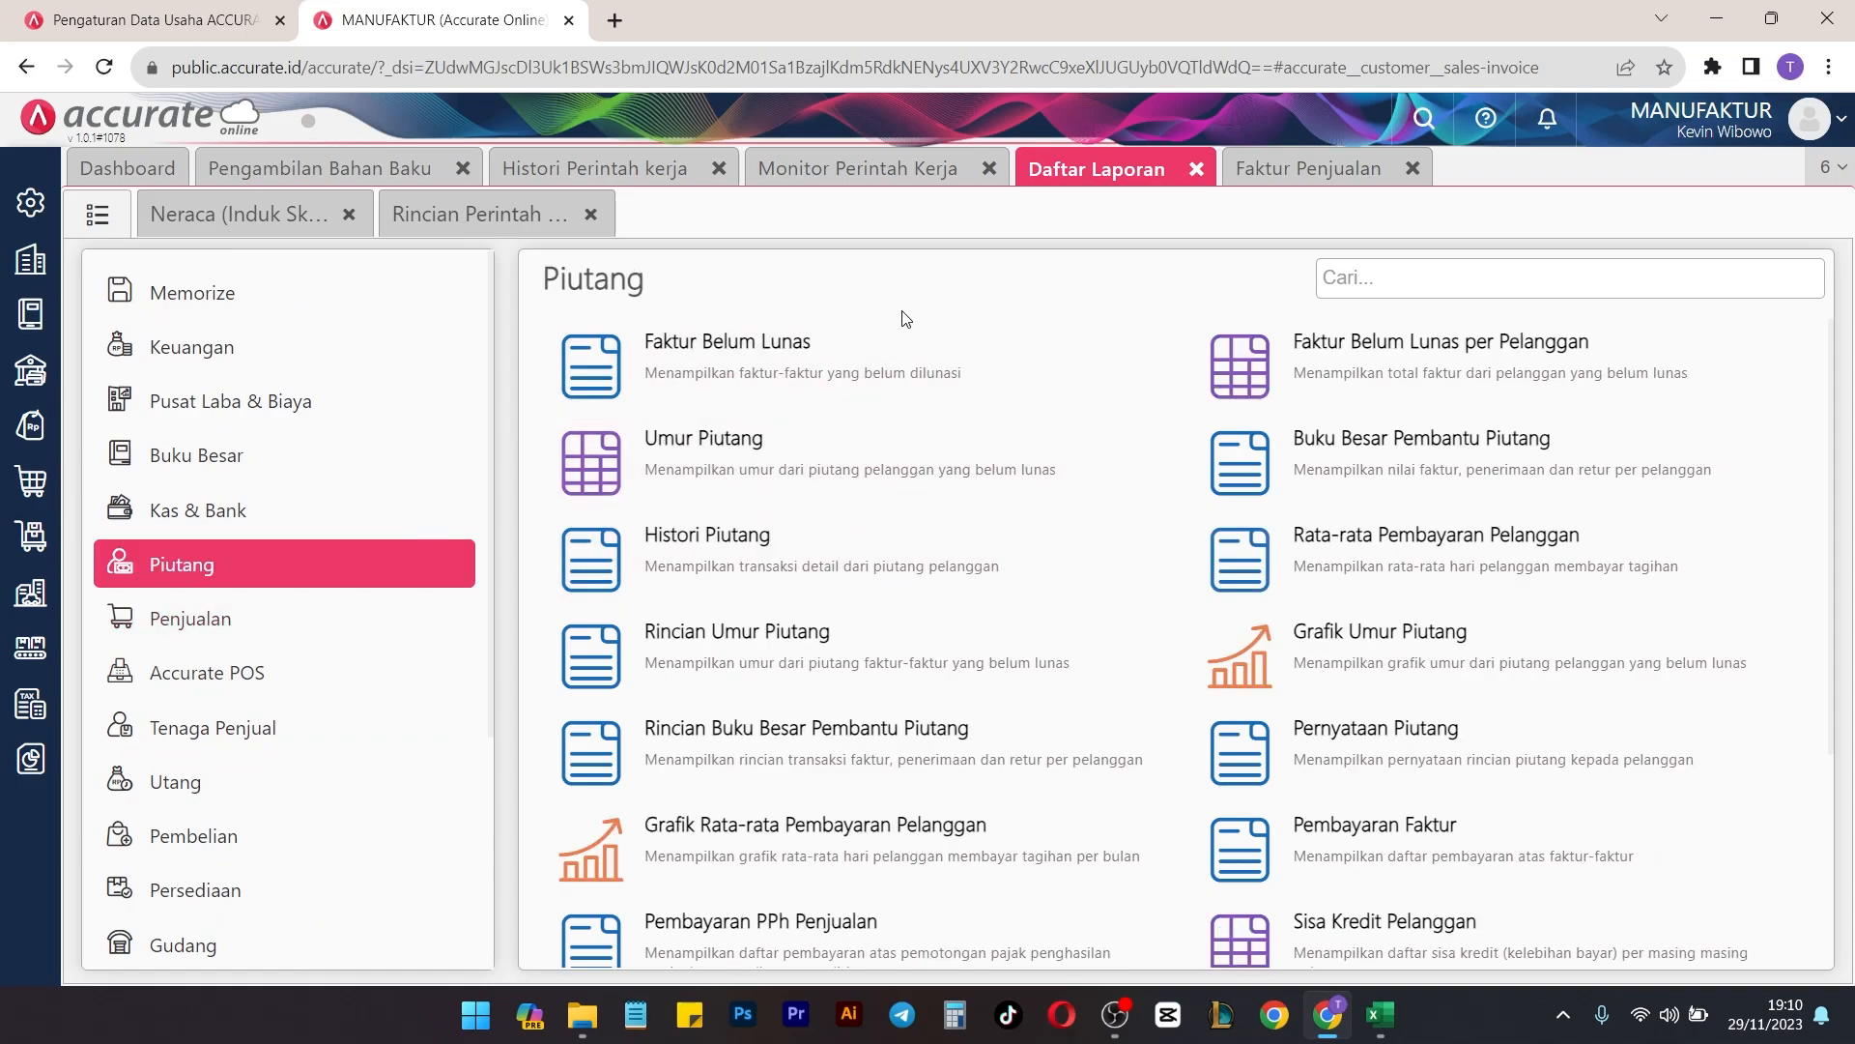
left_click(895, 343)
left_click(1195, 759)
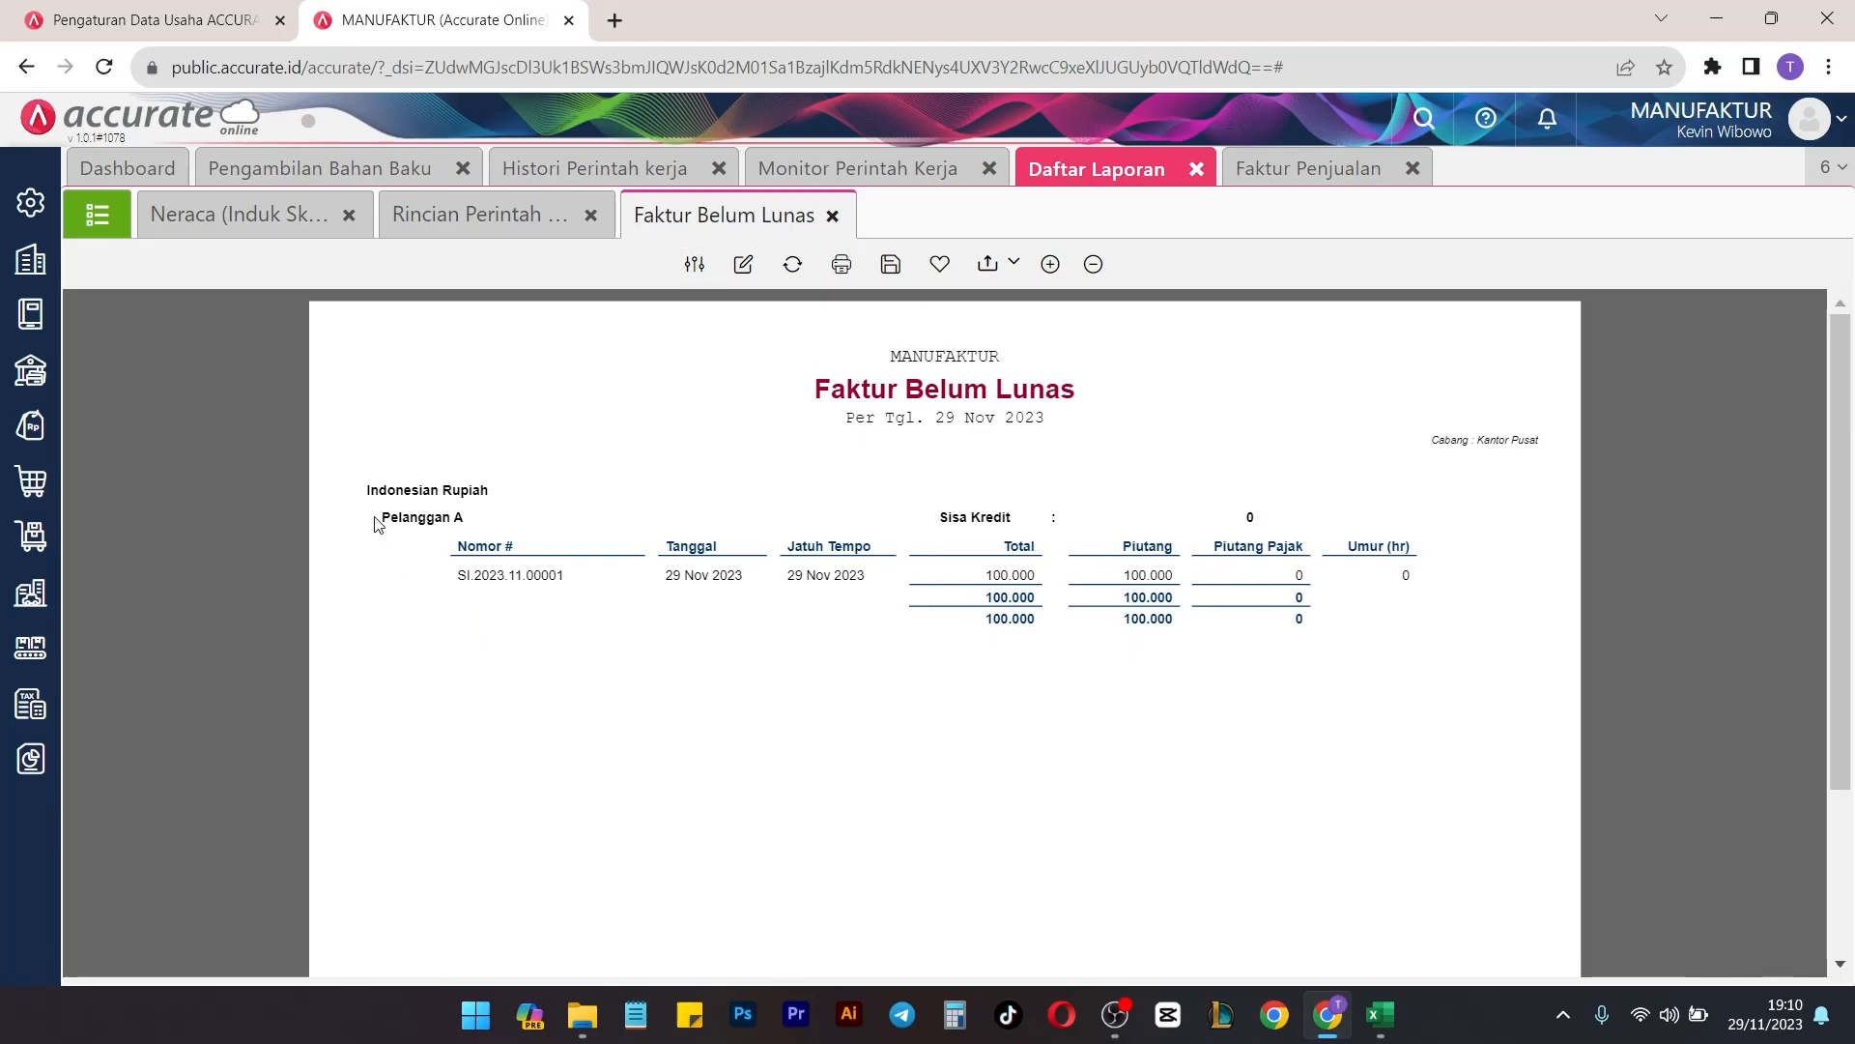
left_click_drag(376, 516, 480, 529)
left_click_drag(928, 580, 1078, 599)
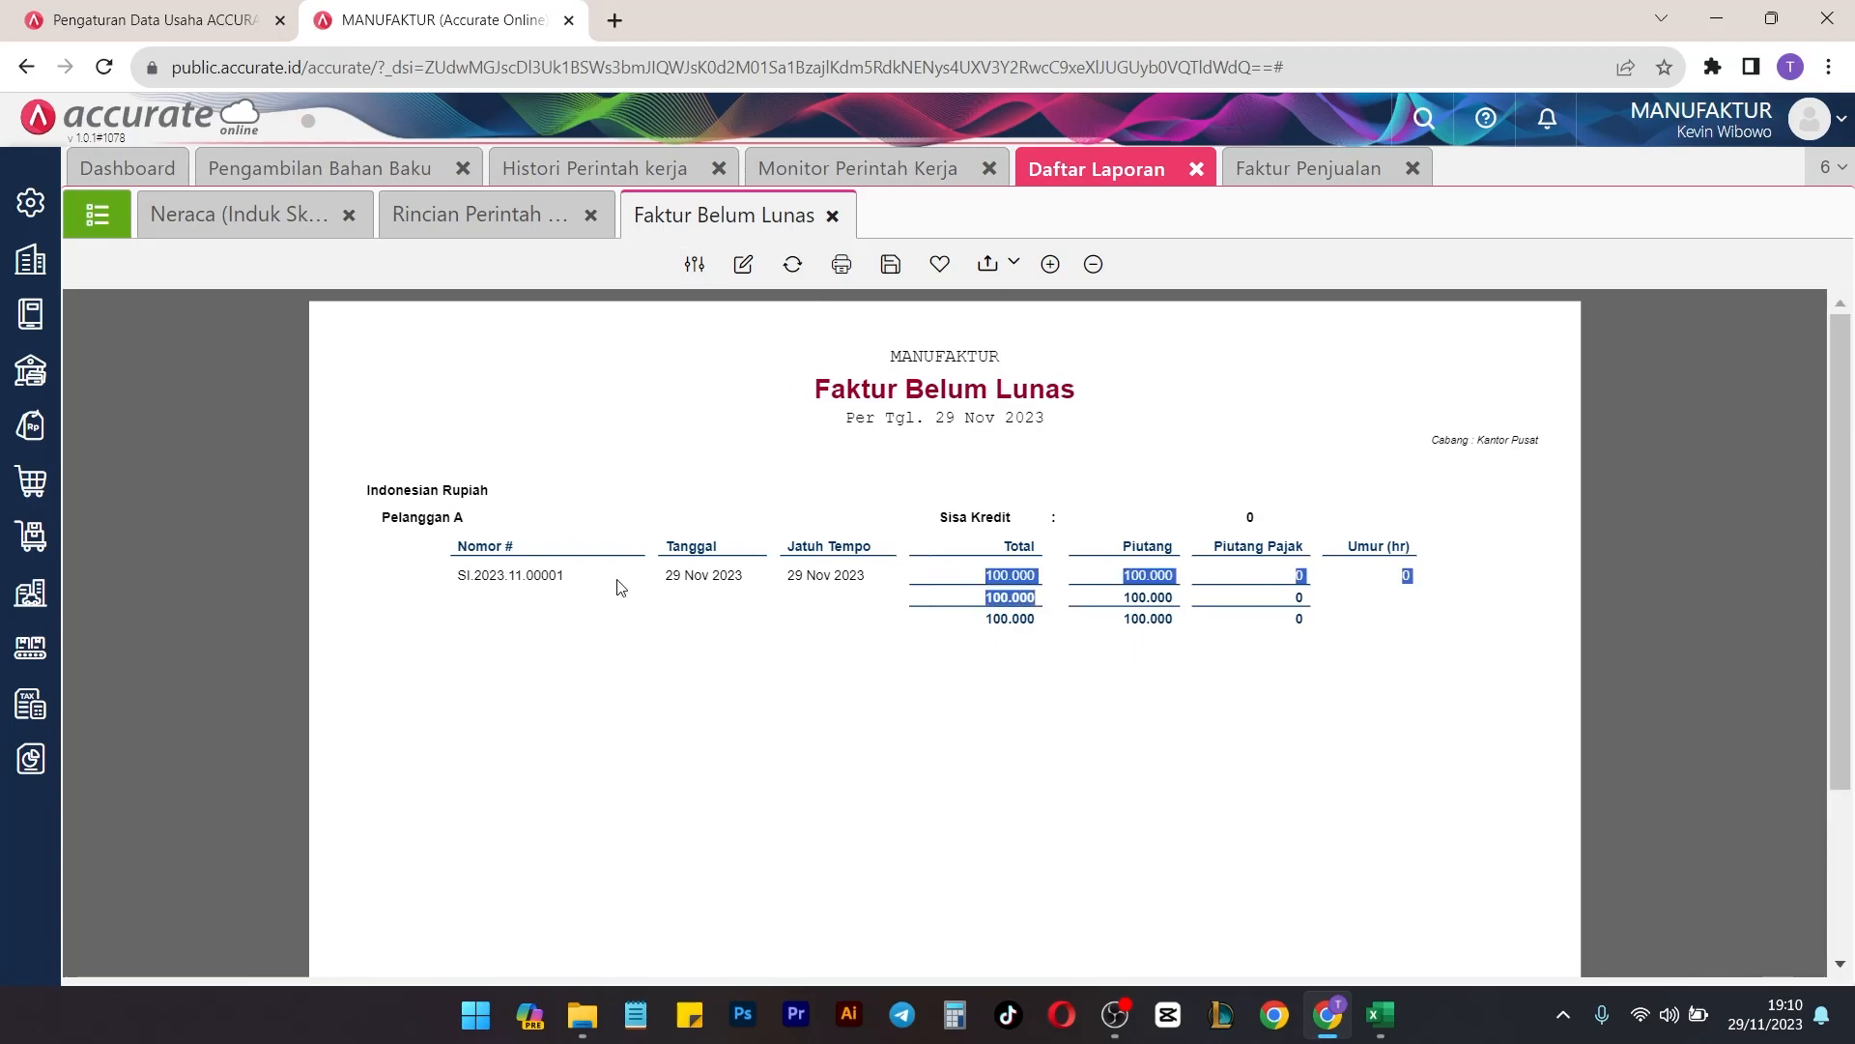
Close the Faktur Penjualan form and start a new Penerimaan Penjualan from Pelanggan A into the Kas Kecil account.
left_click(1413, 170)
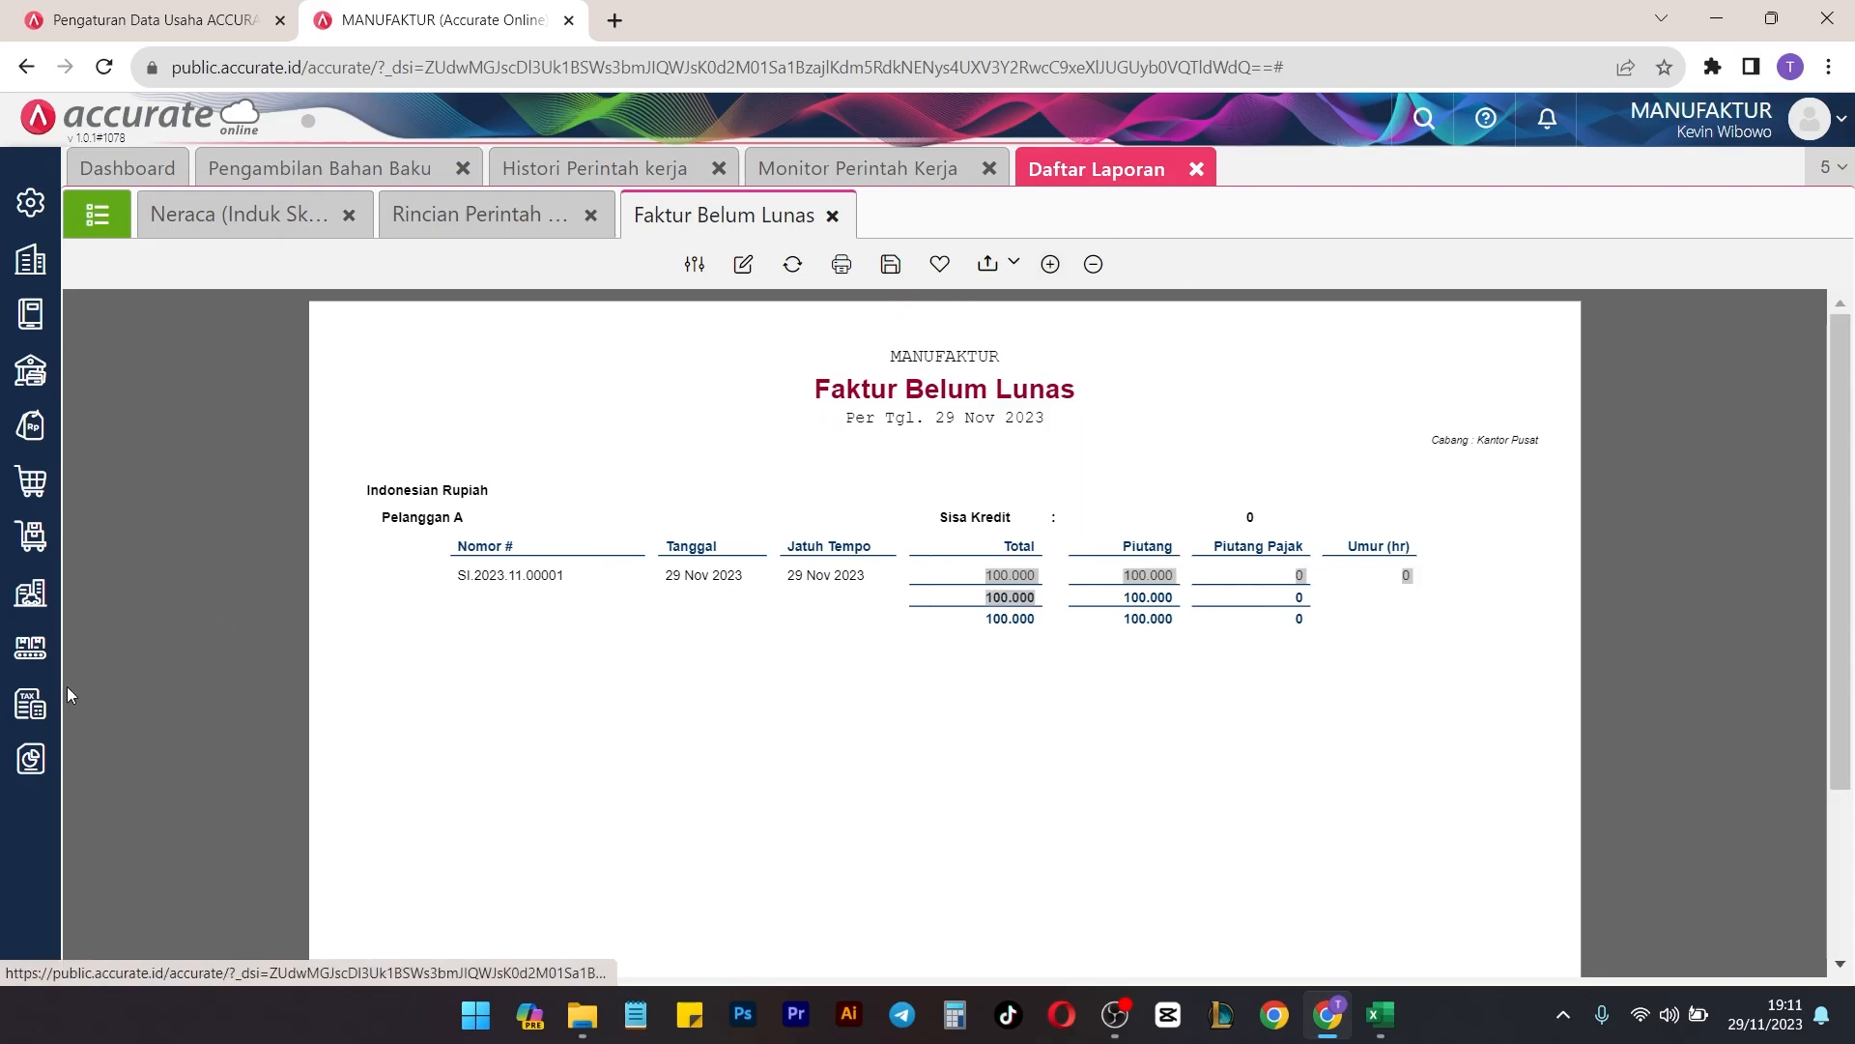
left_click(26, 498)
left_click(26, 554)
left_click(24, 448)
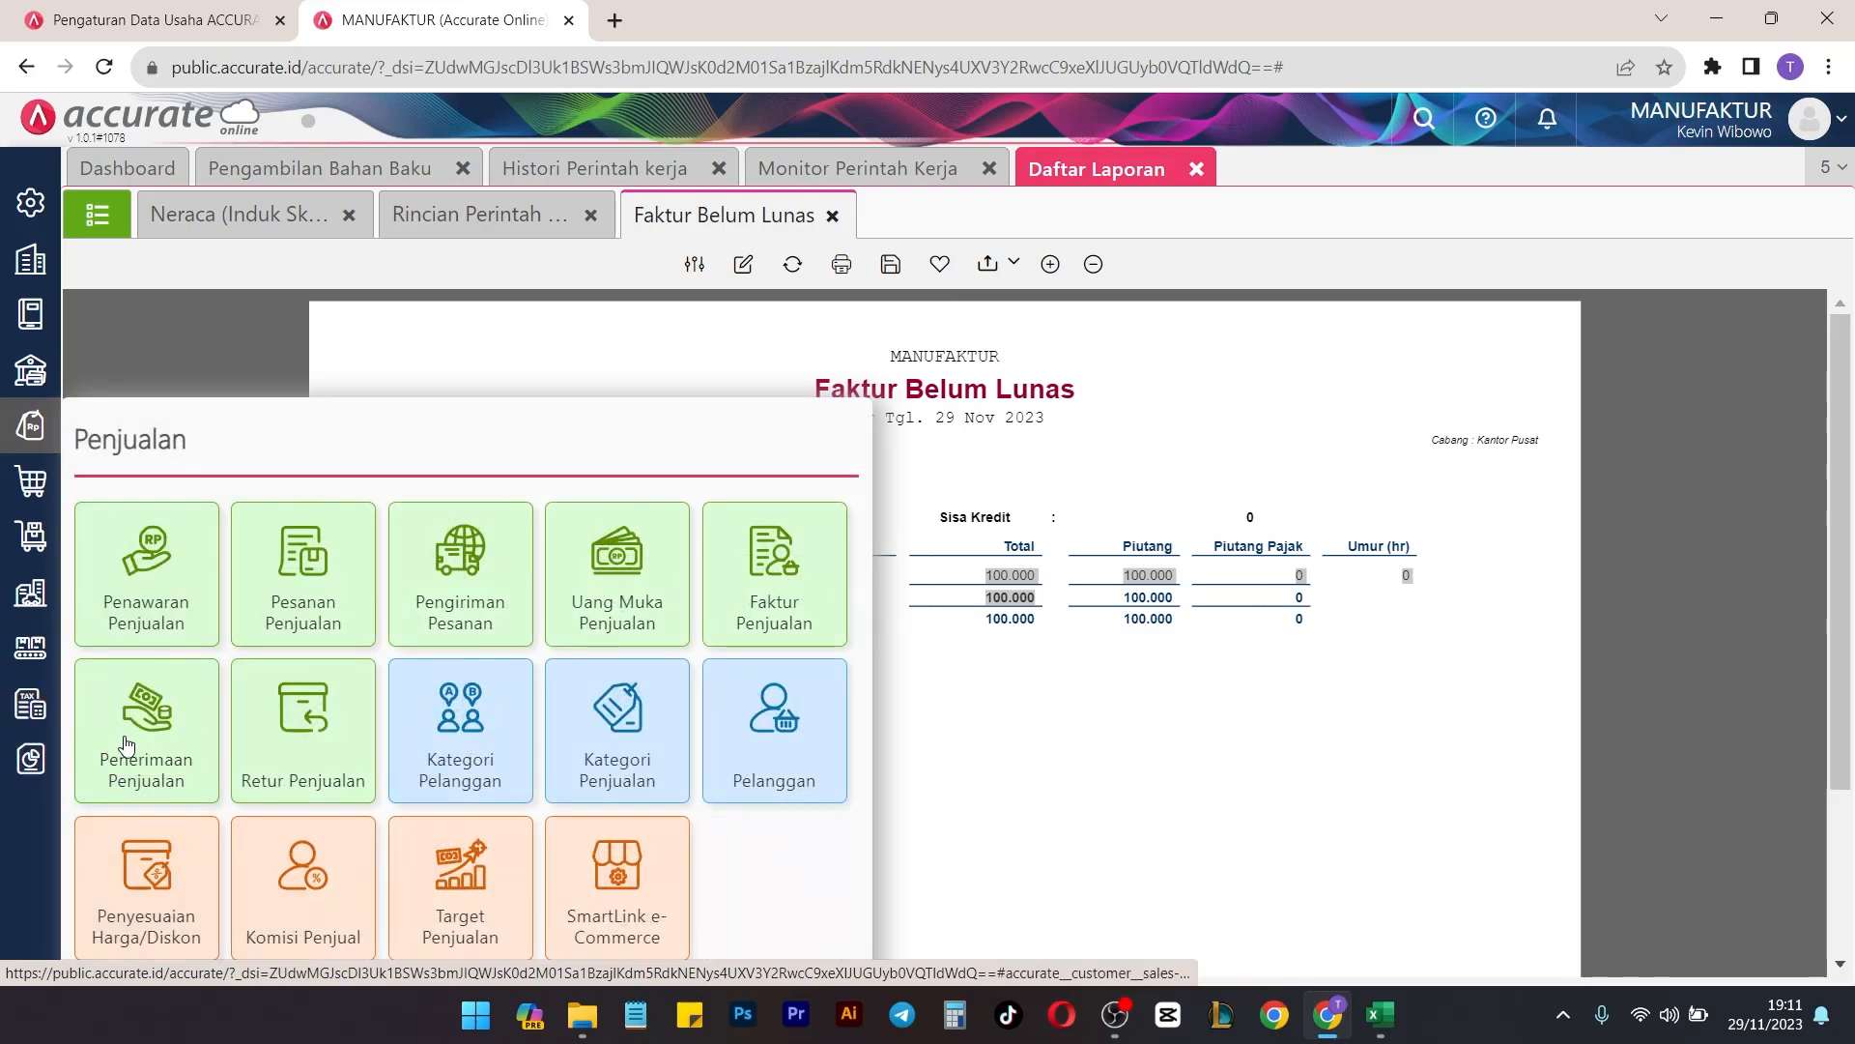
left_click(145, 744)
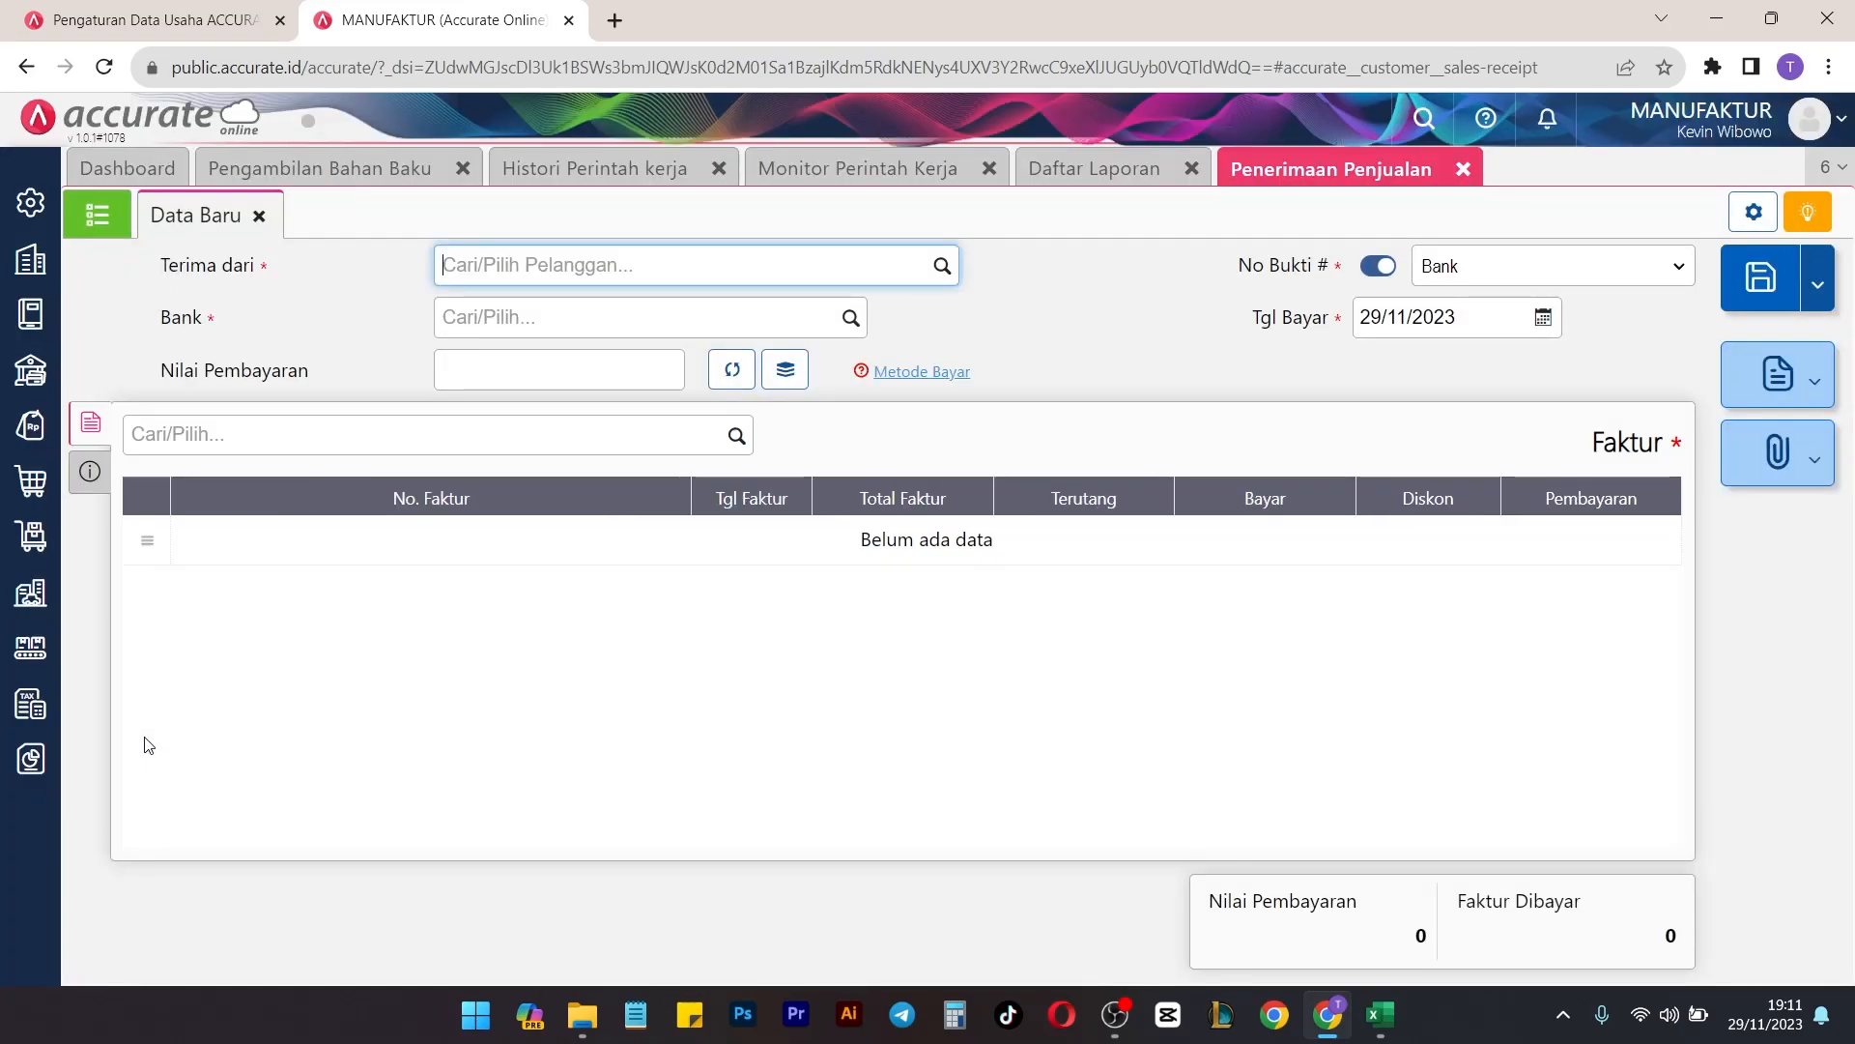
left_click(940, 264)
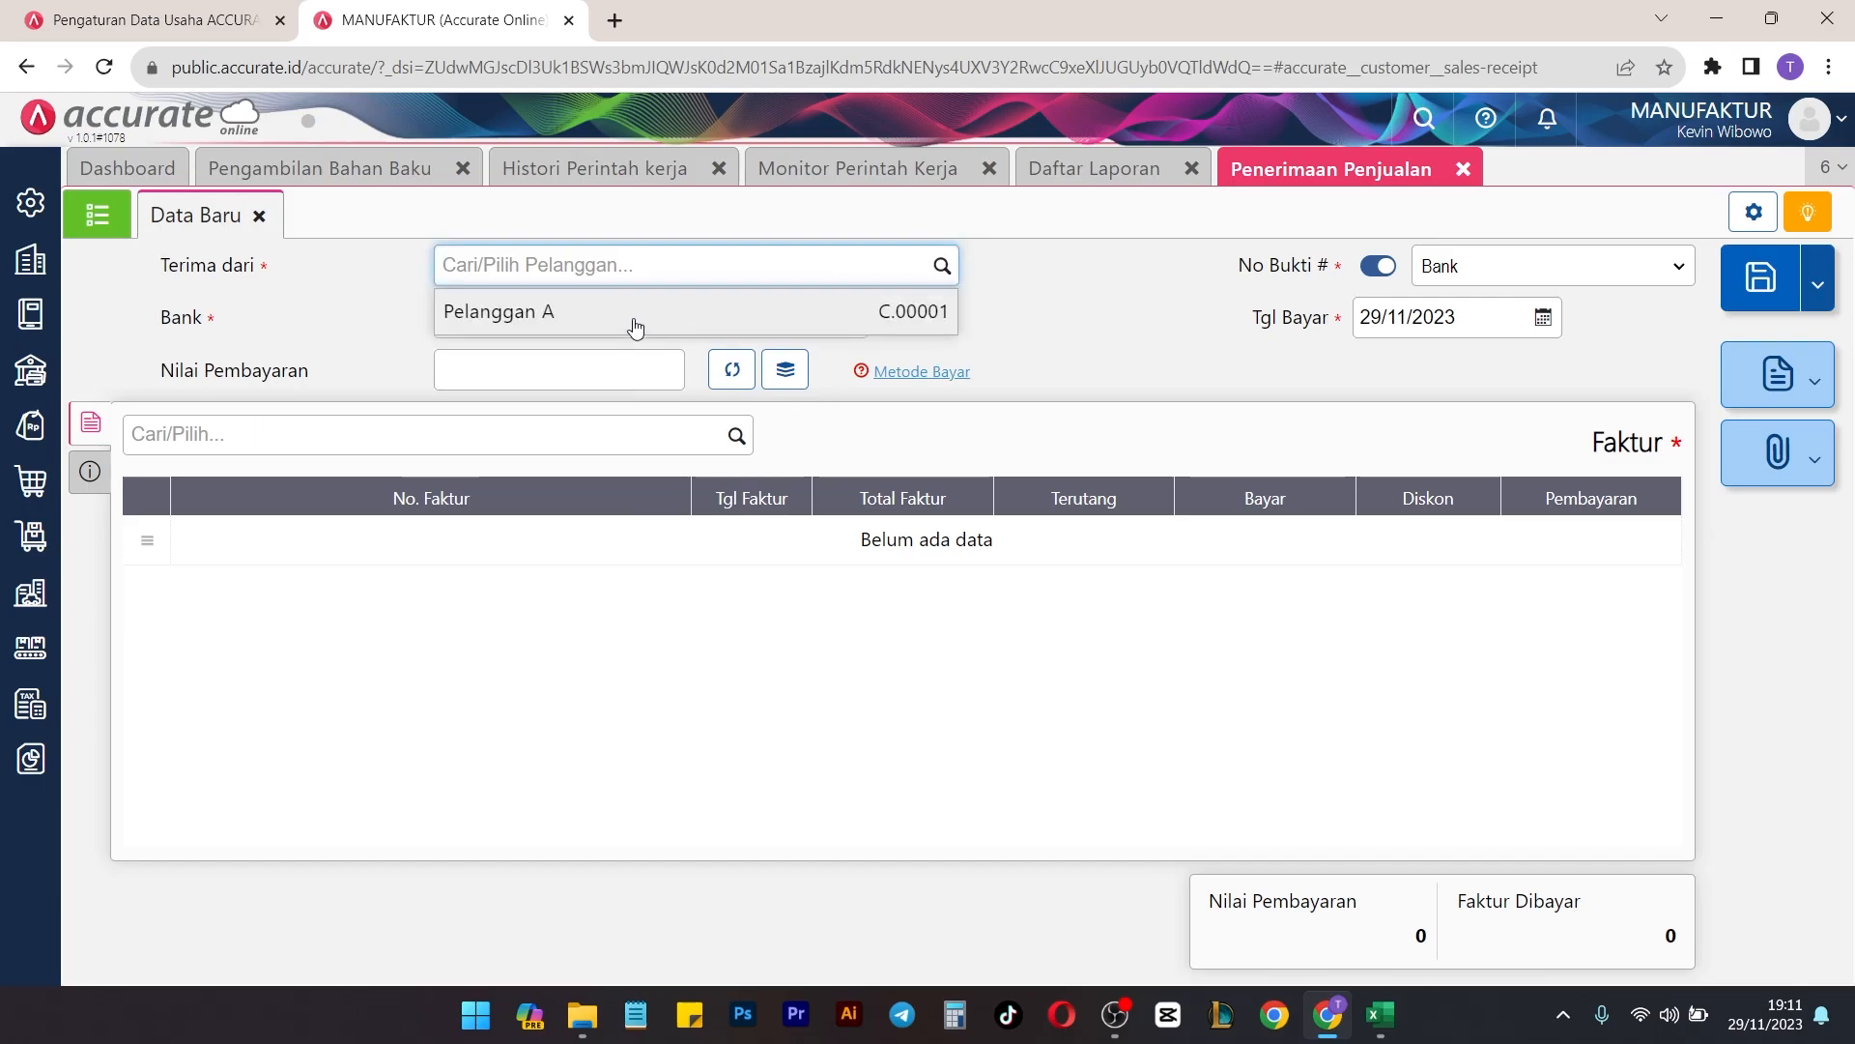
left_click(634, 320)
left_click(850, 317)
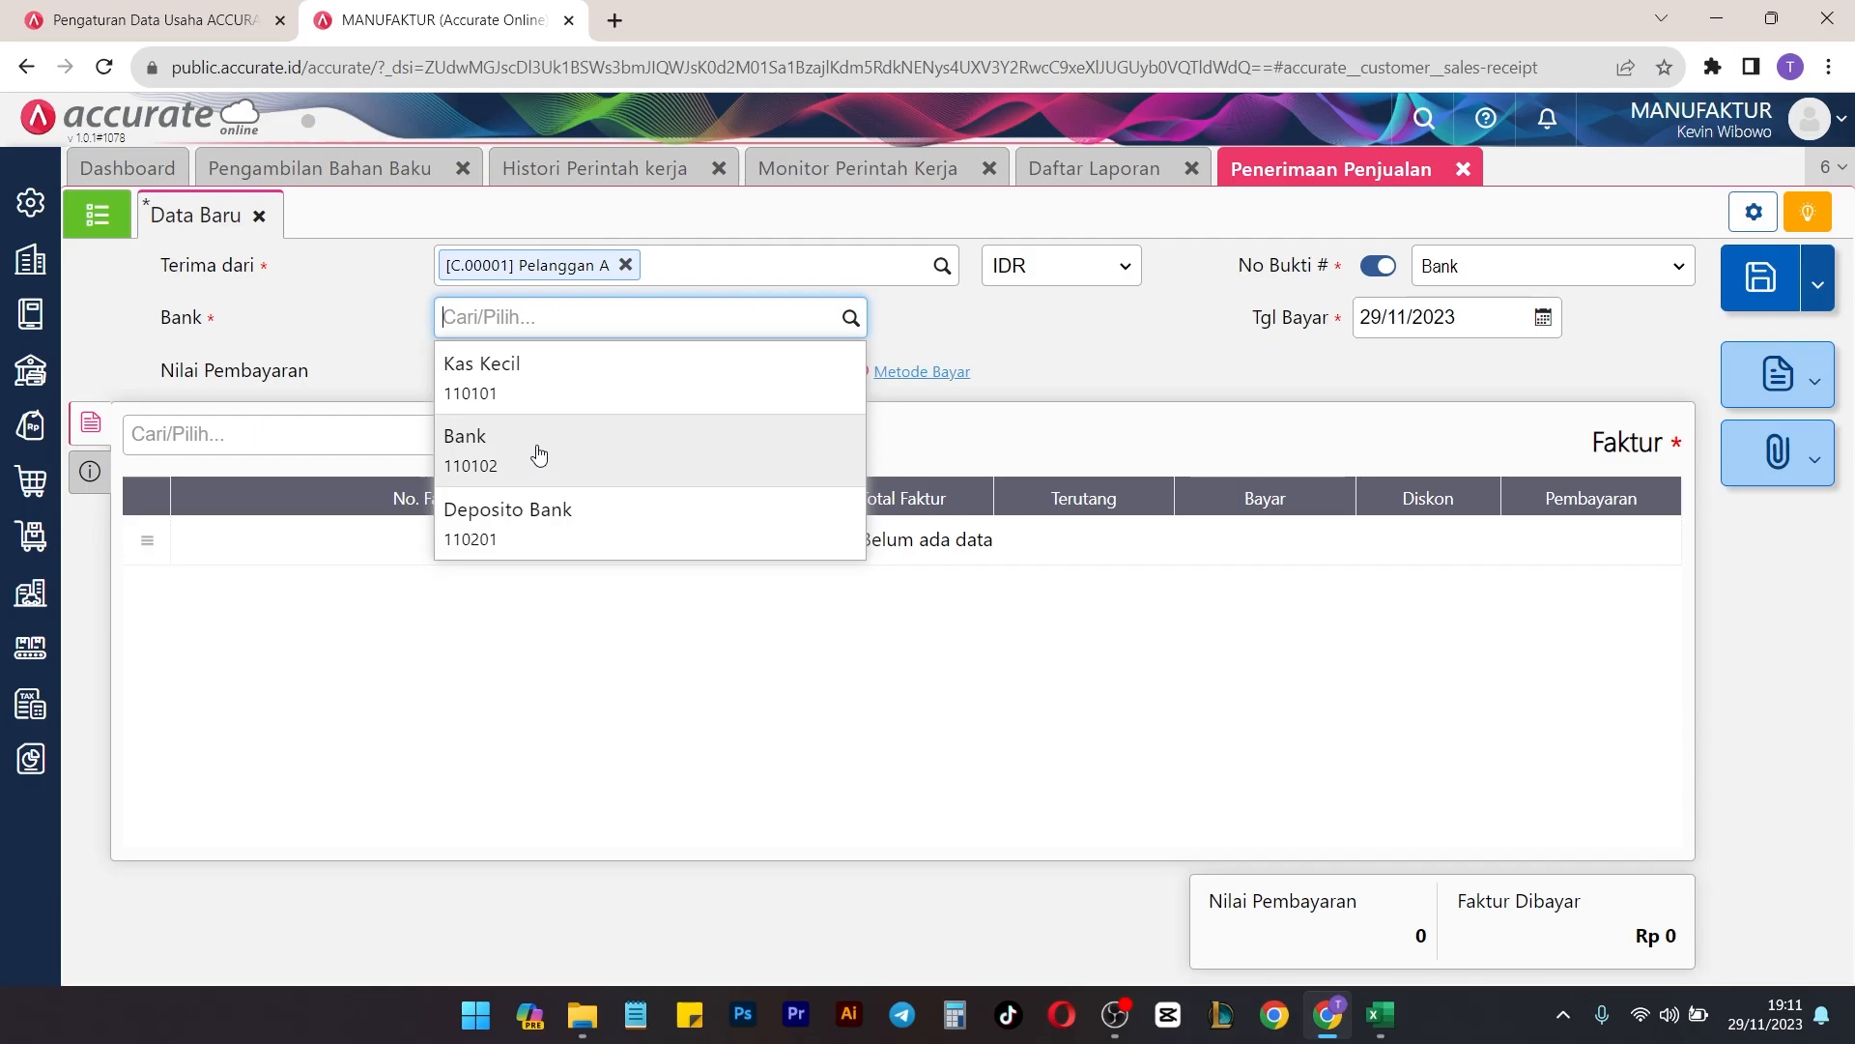
left_click(538, 454)
left_click(773, 329)
left_click(634, 359)
Add the customer's unpaid invoice to the receipt, fill in its payment value of Rp 100.000 and save the receipt.
left_click(851, 436)
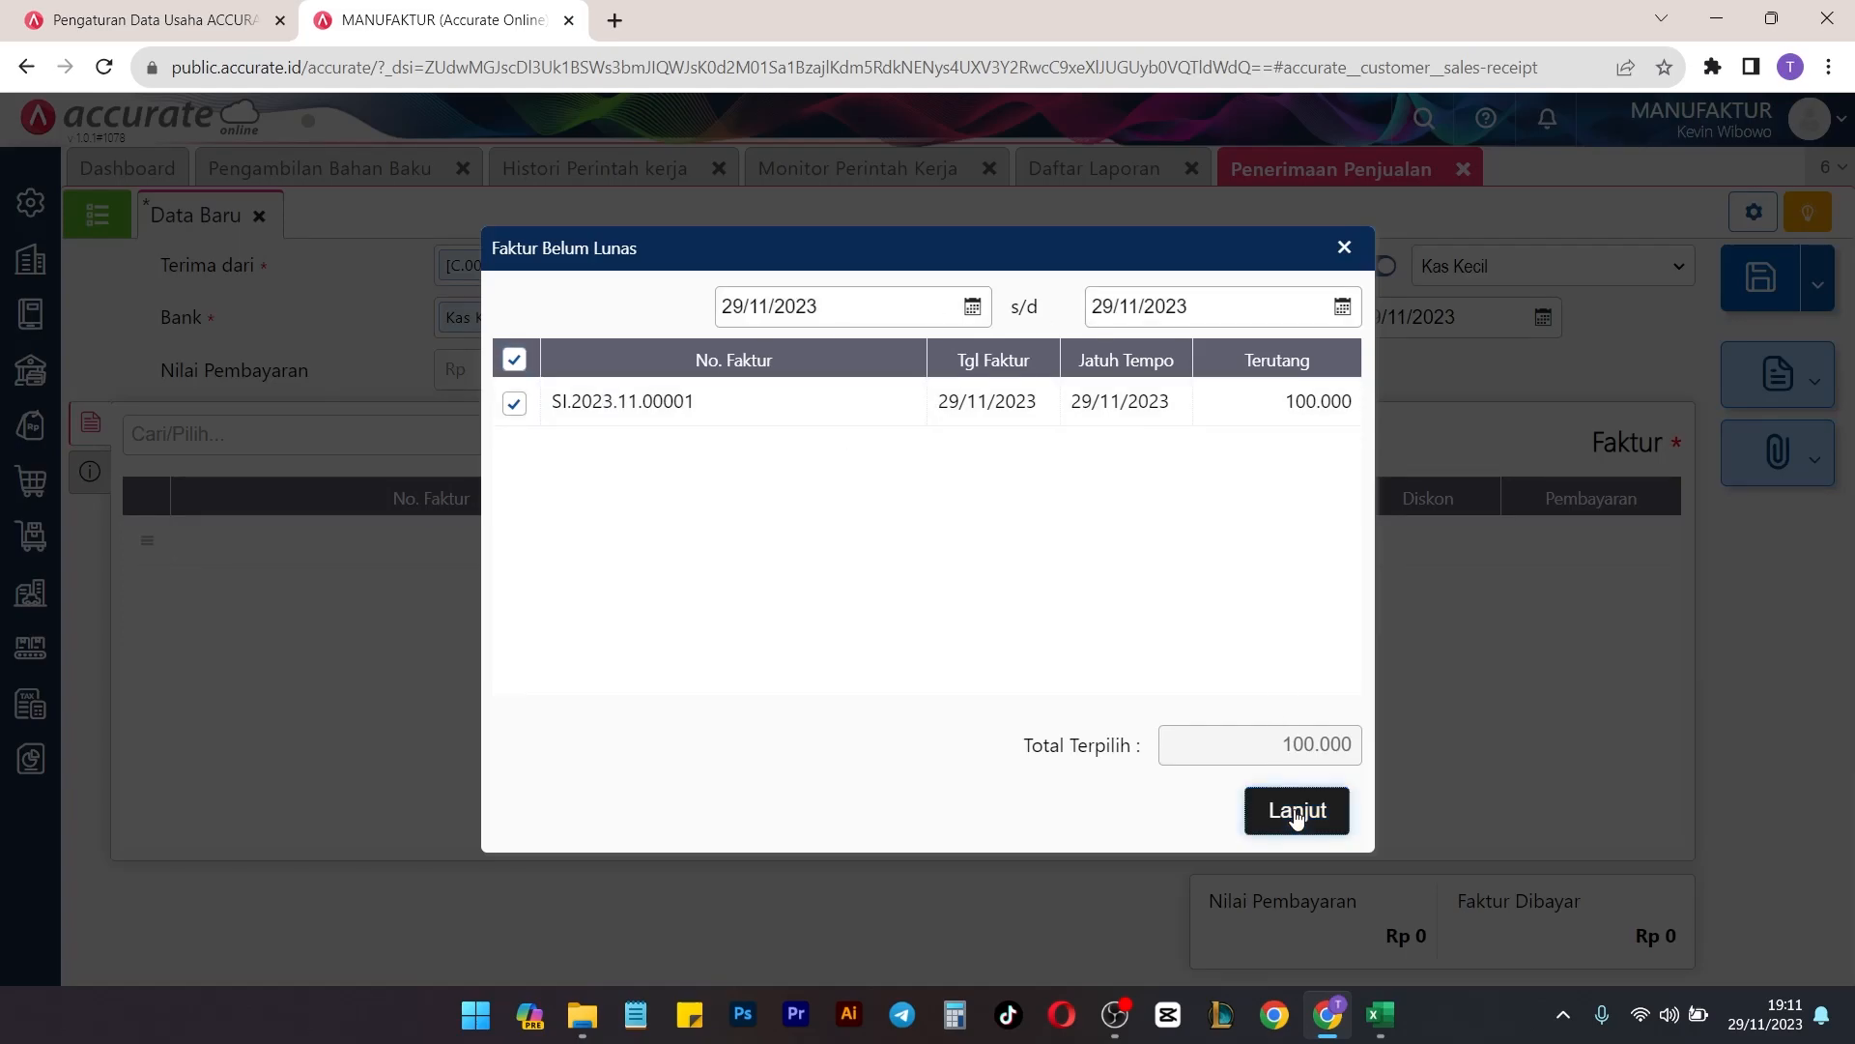
left_click(1297, 812)
left_click(732, 370)
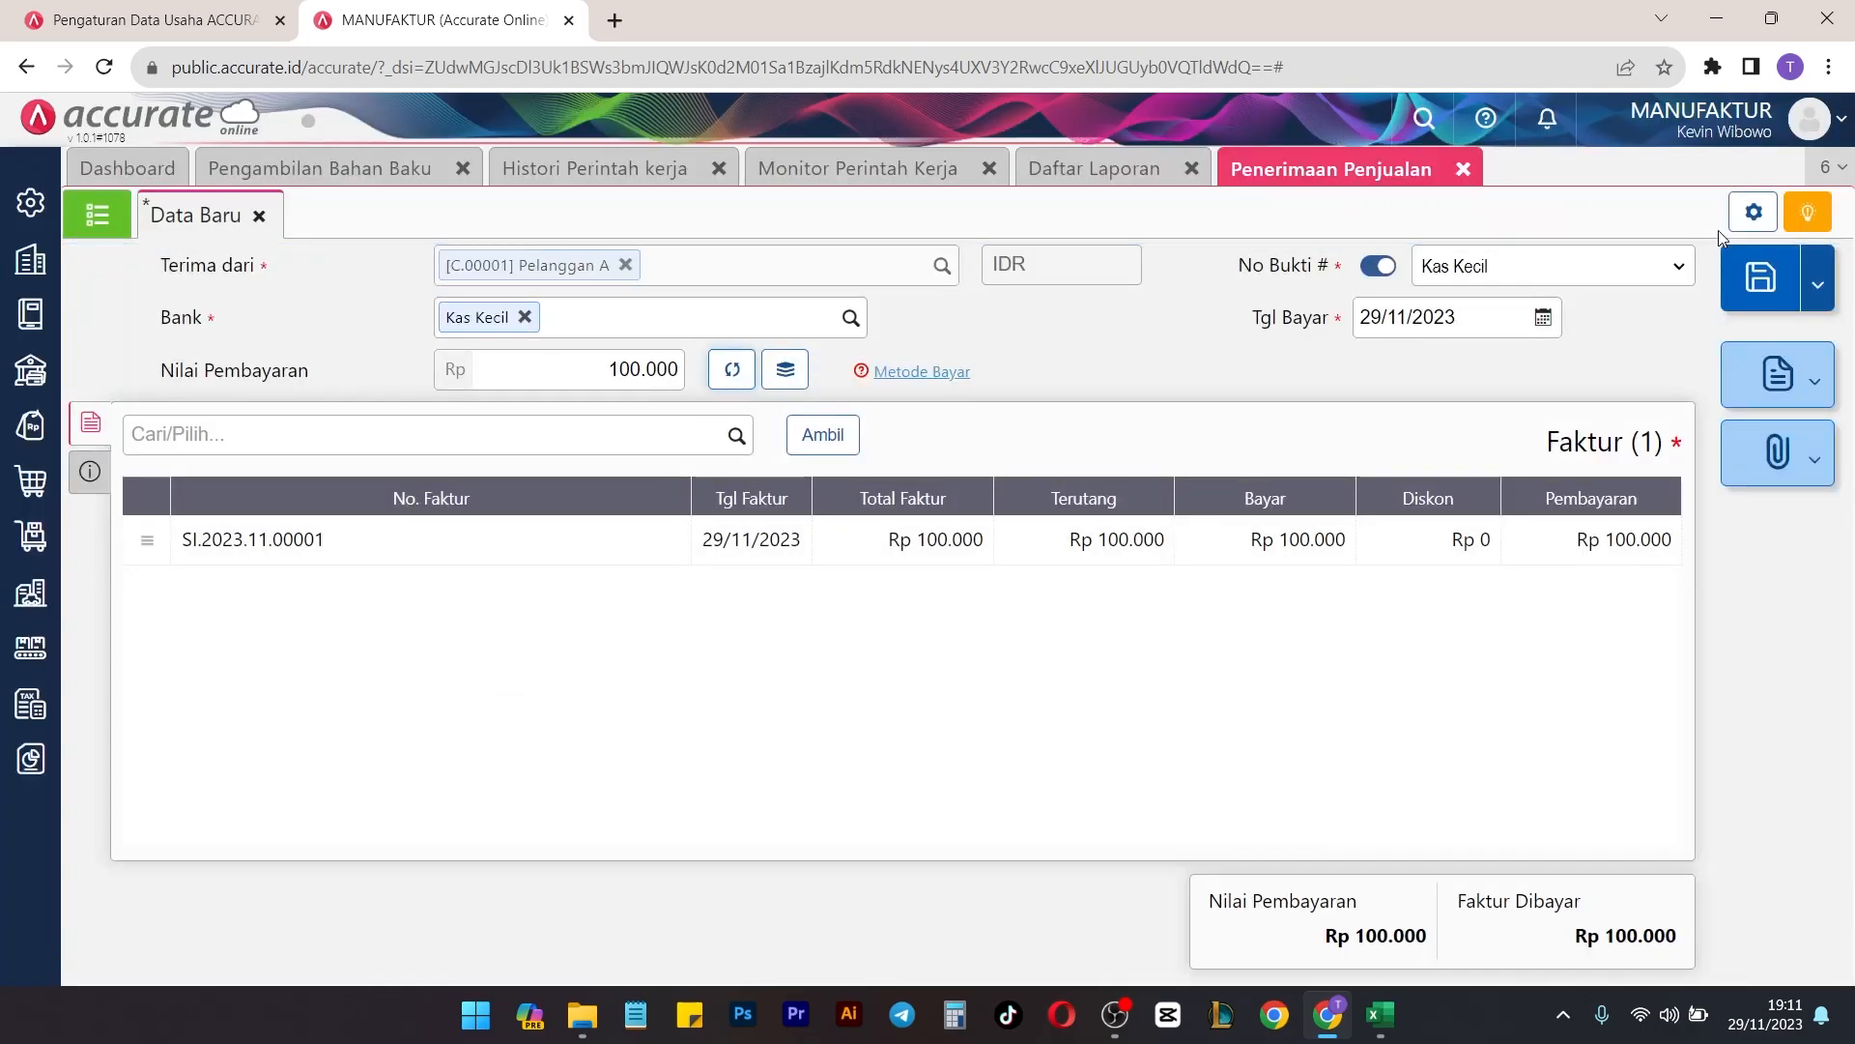
left_click(1759, 278)
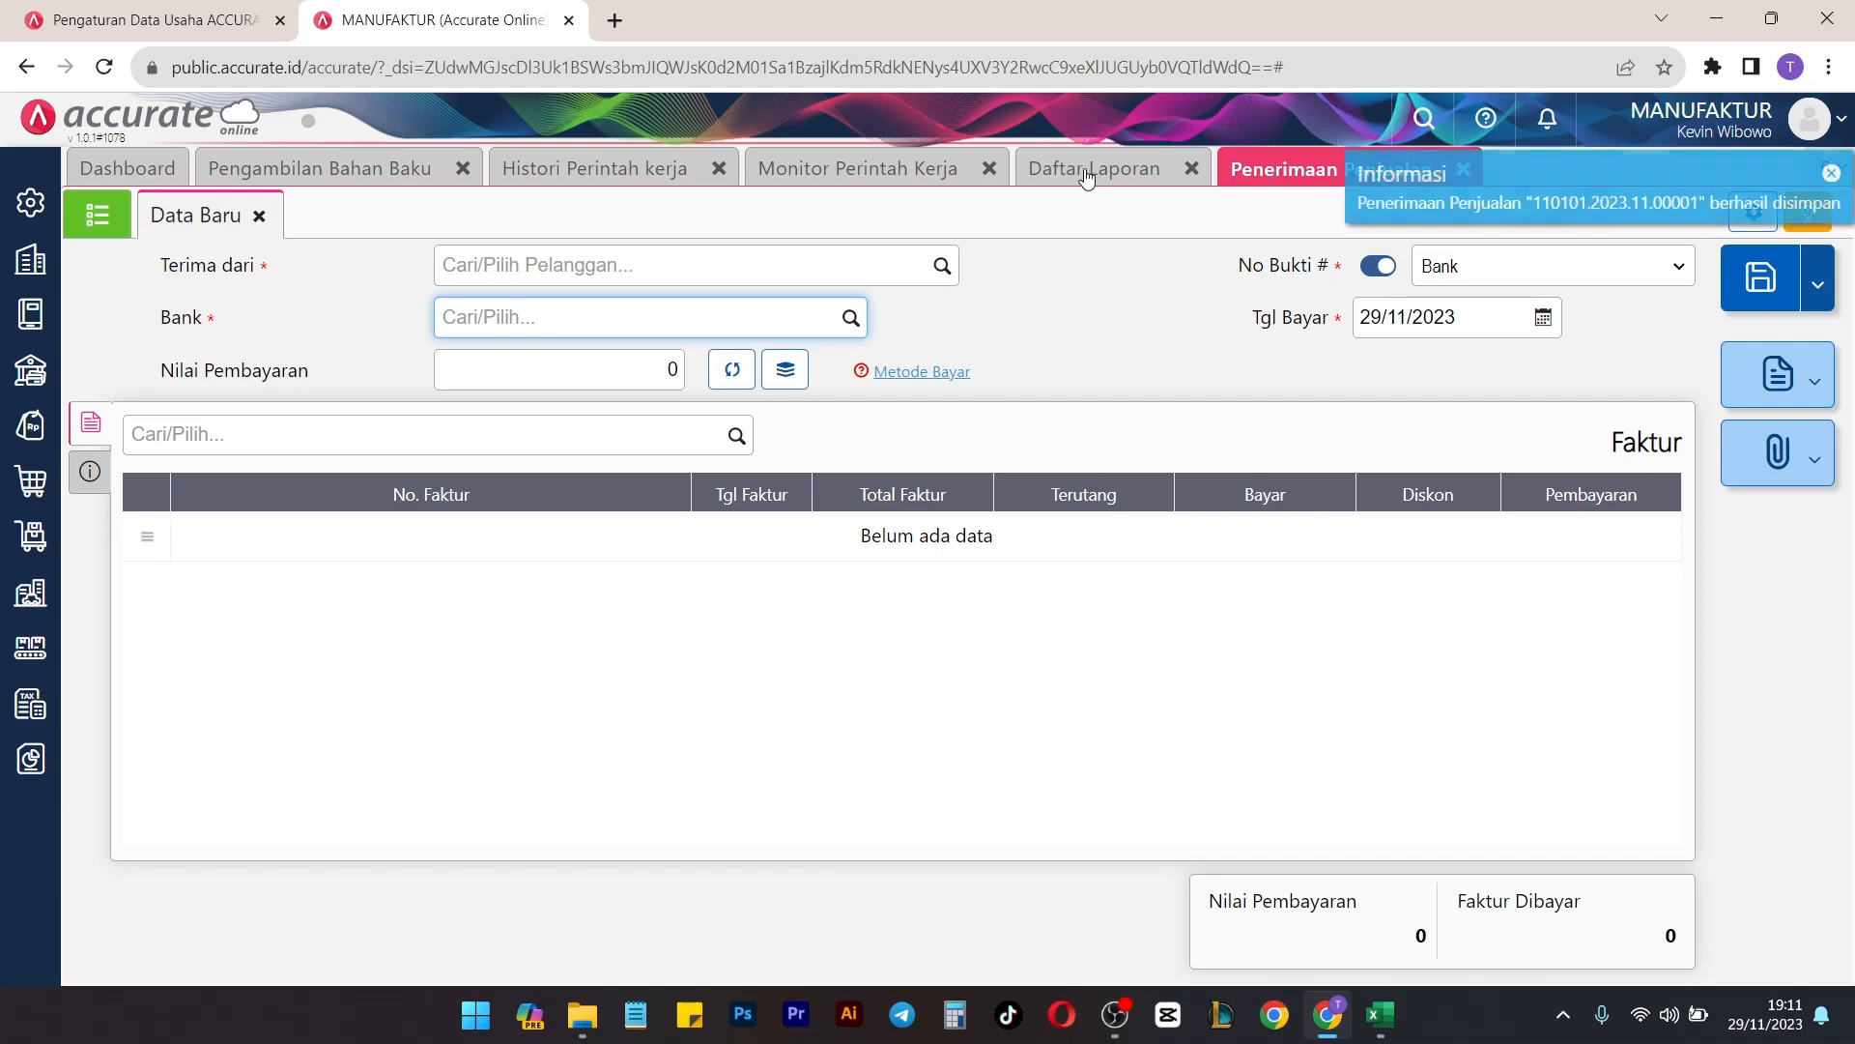
Refresh the Faktur Belum Lunas report to check the receivable, and close it along with Rincian Perintah Kerja.
left_click(1088, 174)
left_click(805, 268)
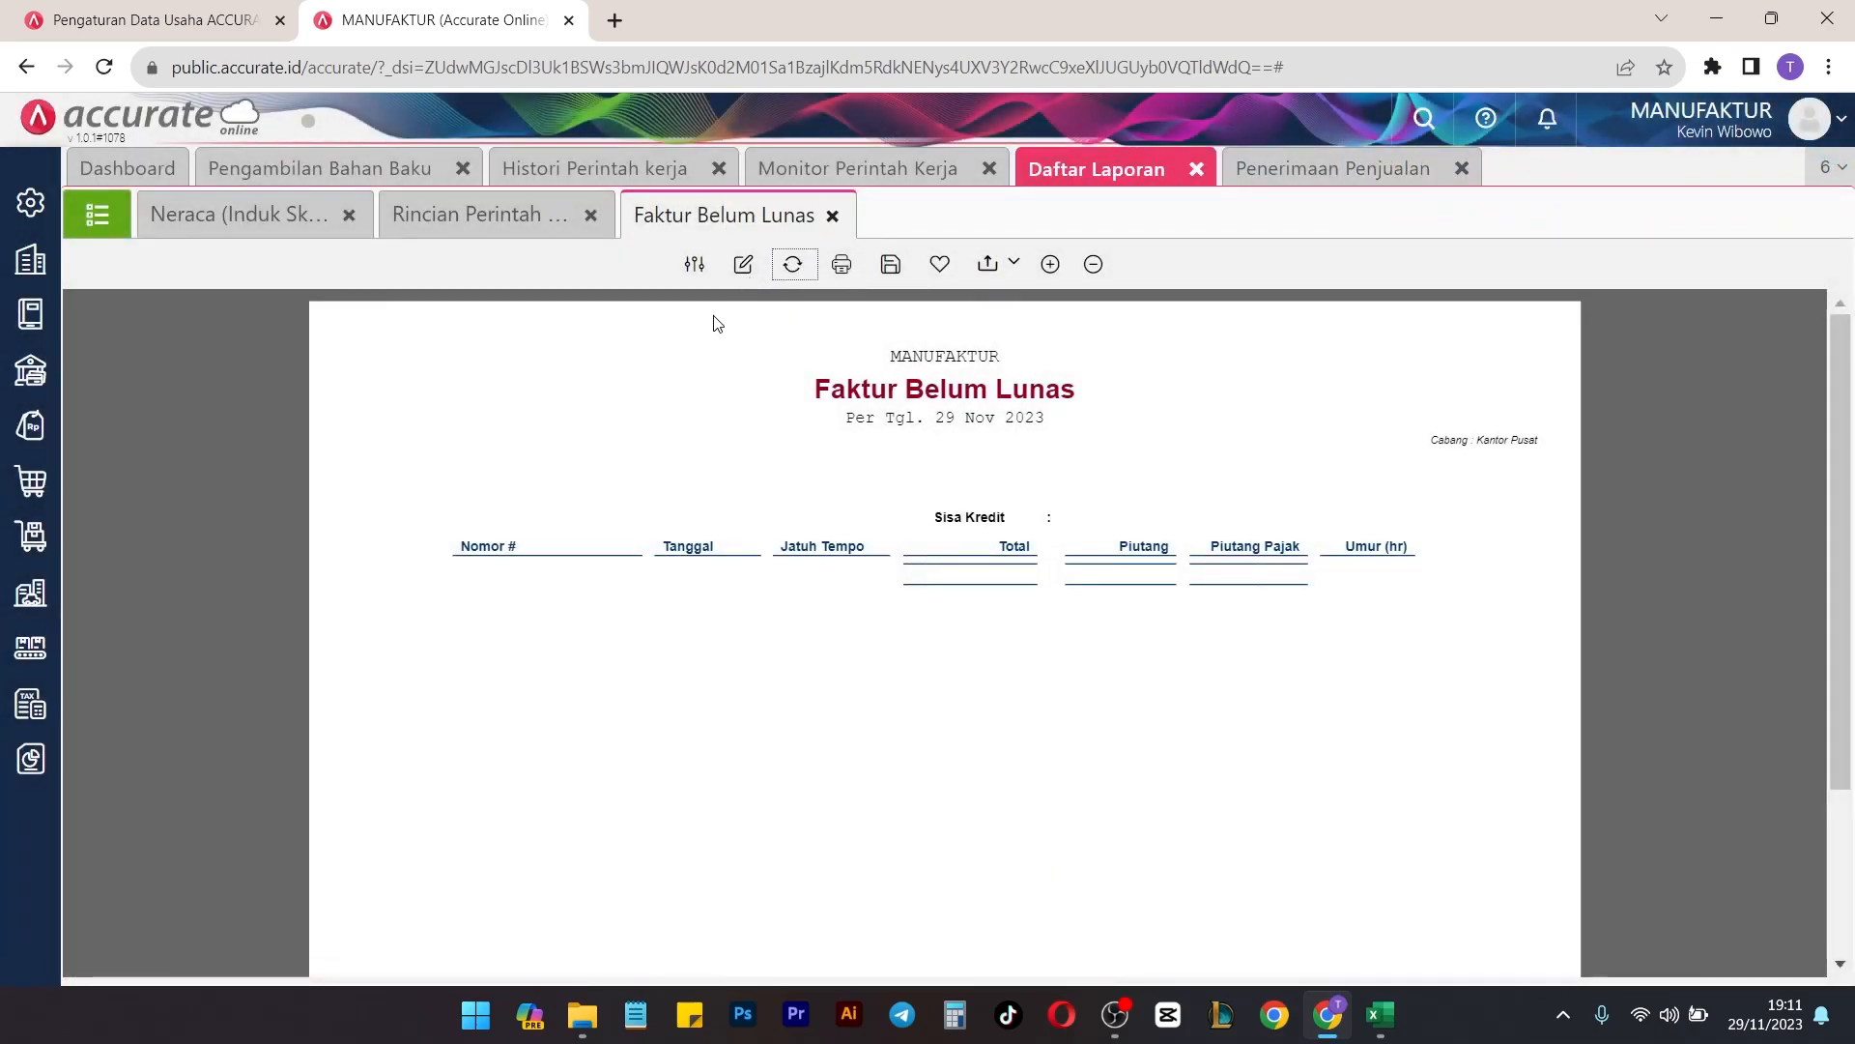
left_click(568, 230)
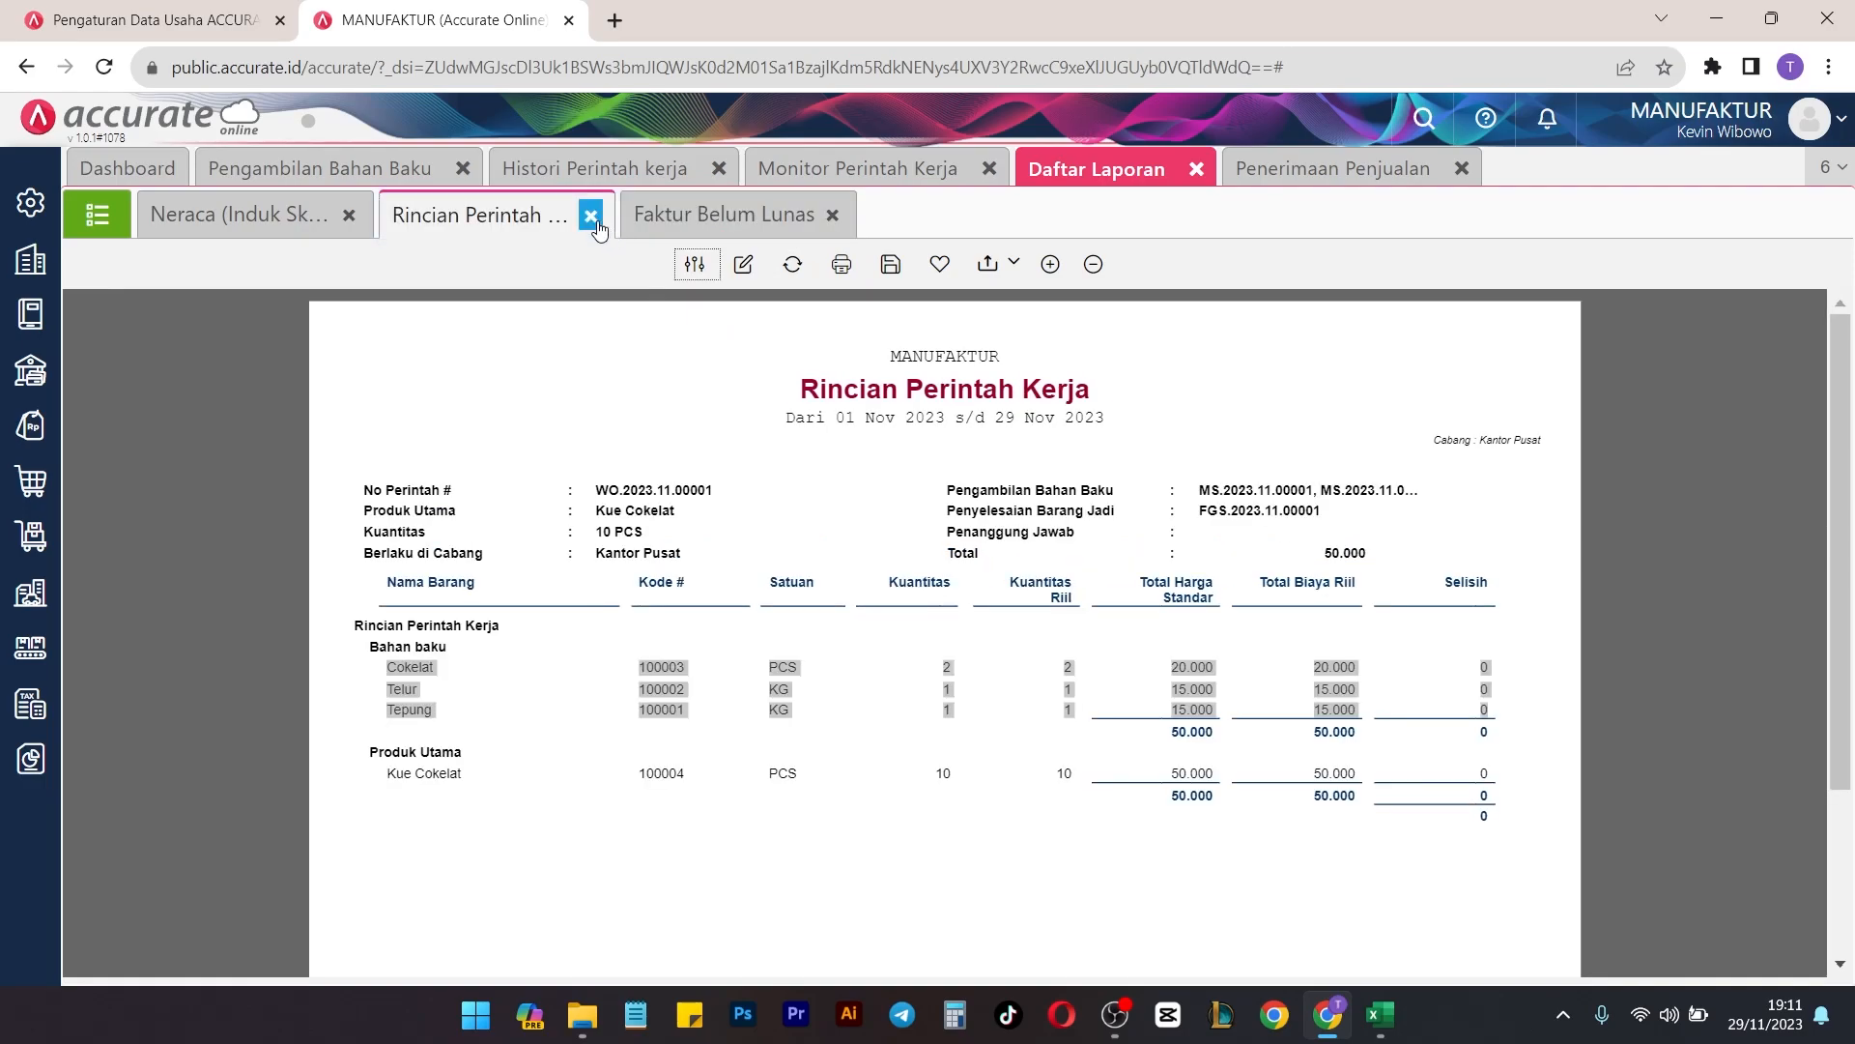
left_click(590, 215)
left_click(590, 215)
Refresh the Neraca (Induk Skontro) report and examine the Persediaan barang jadi and Kas Kecil balances.
left_click(793, 264)
scroll(758, 685, "down", 2)
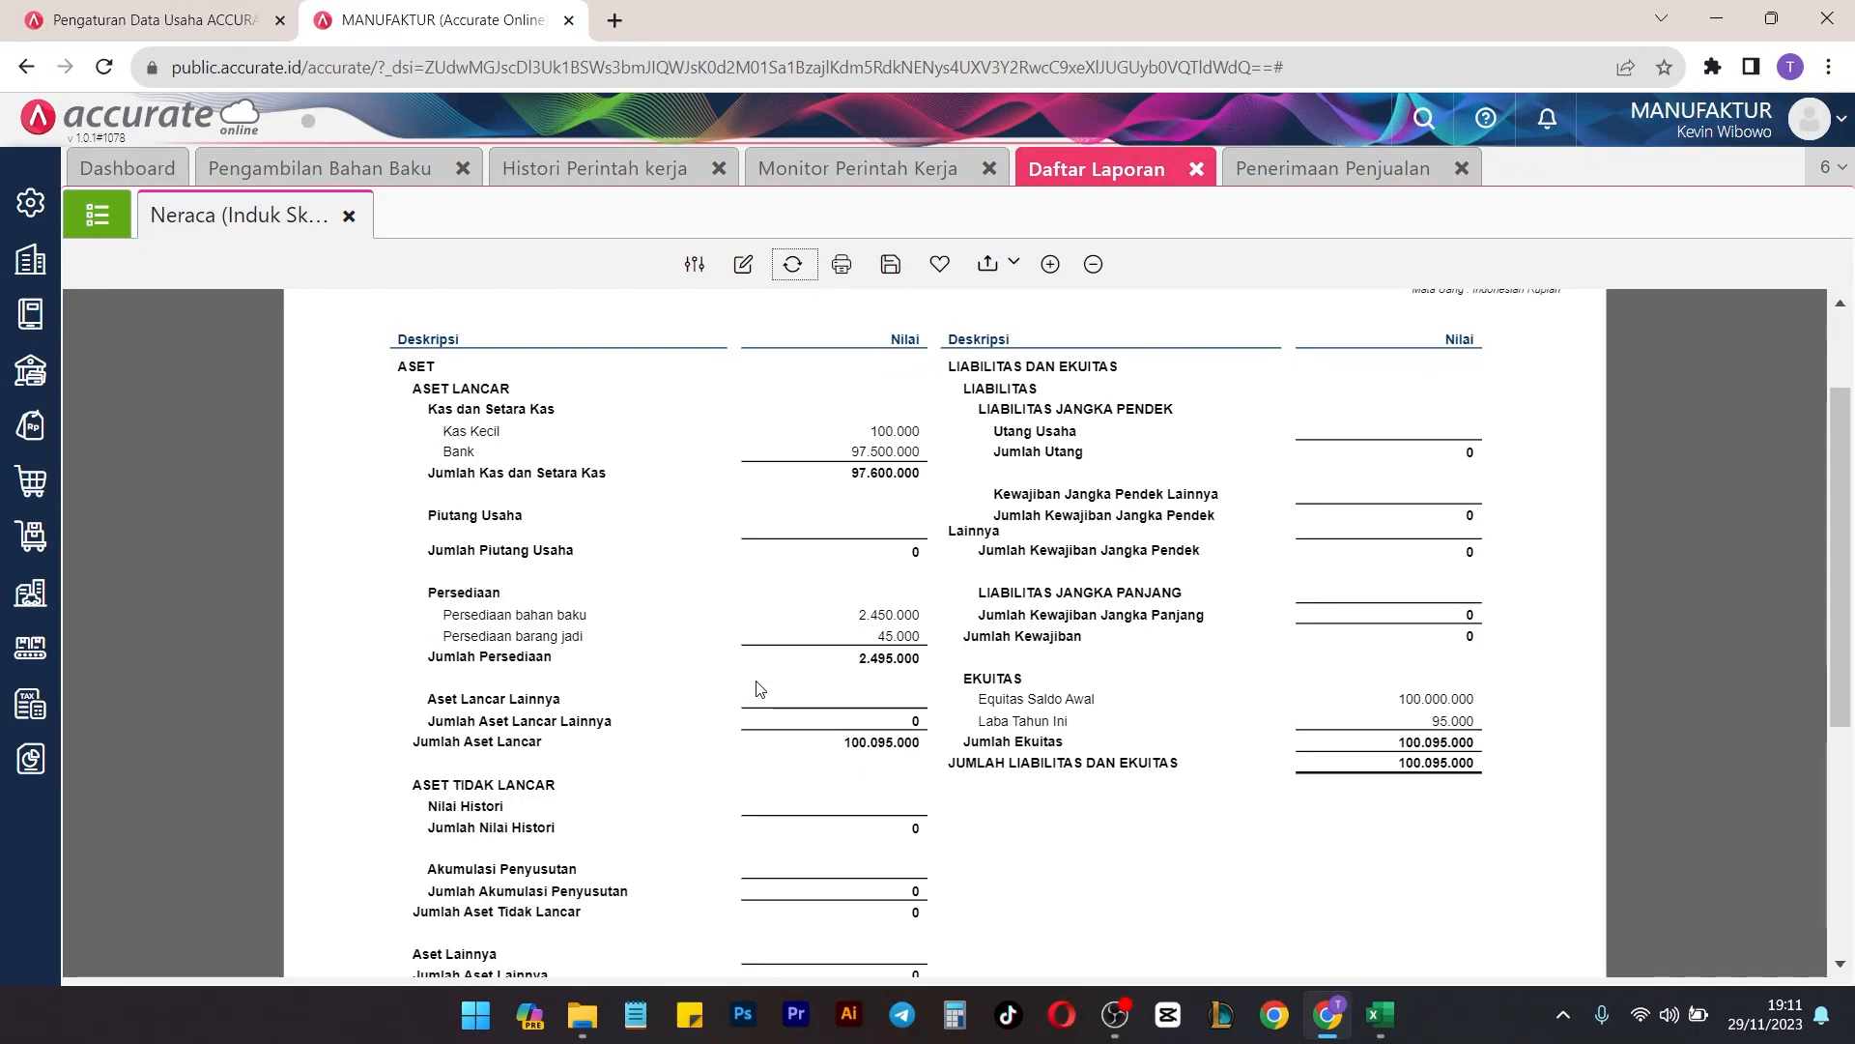
left_click_drag(417, 632, 622, 646)
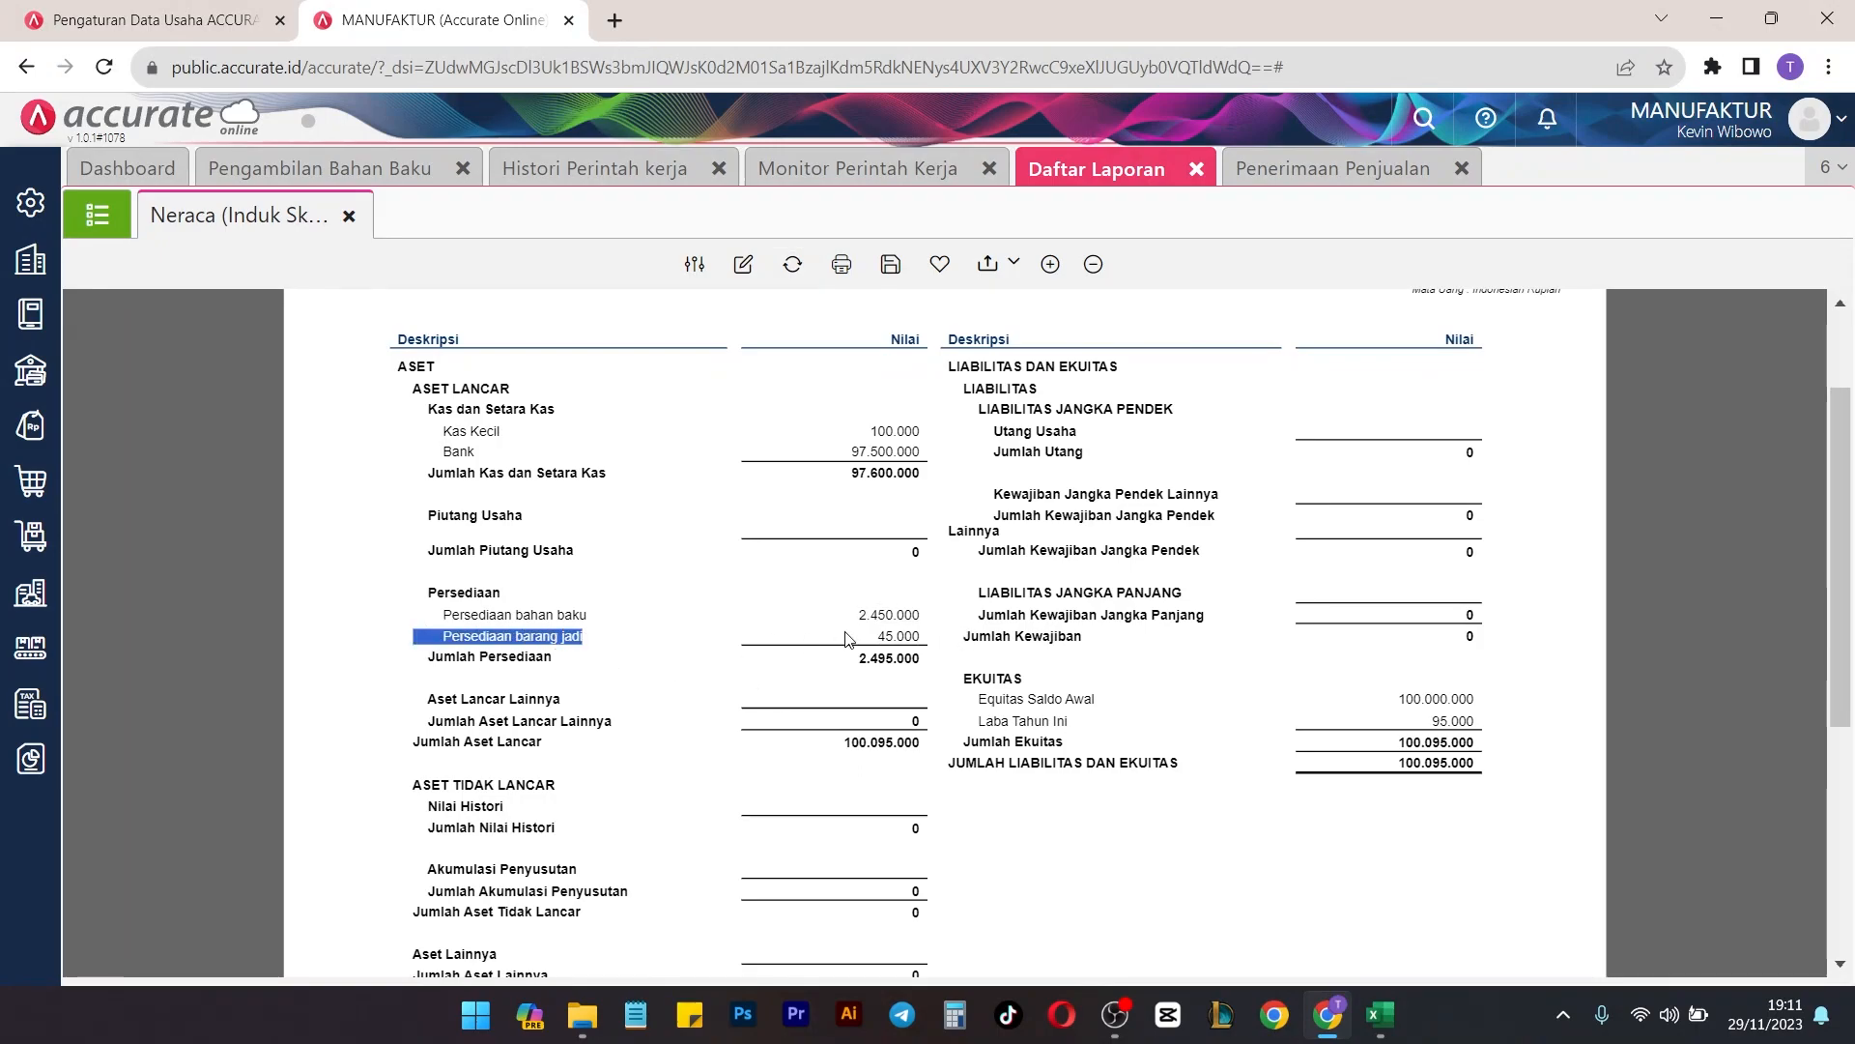
scroll(565, 535, "up", 2)
left_click_drag(421, 581, 558, 585)
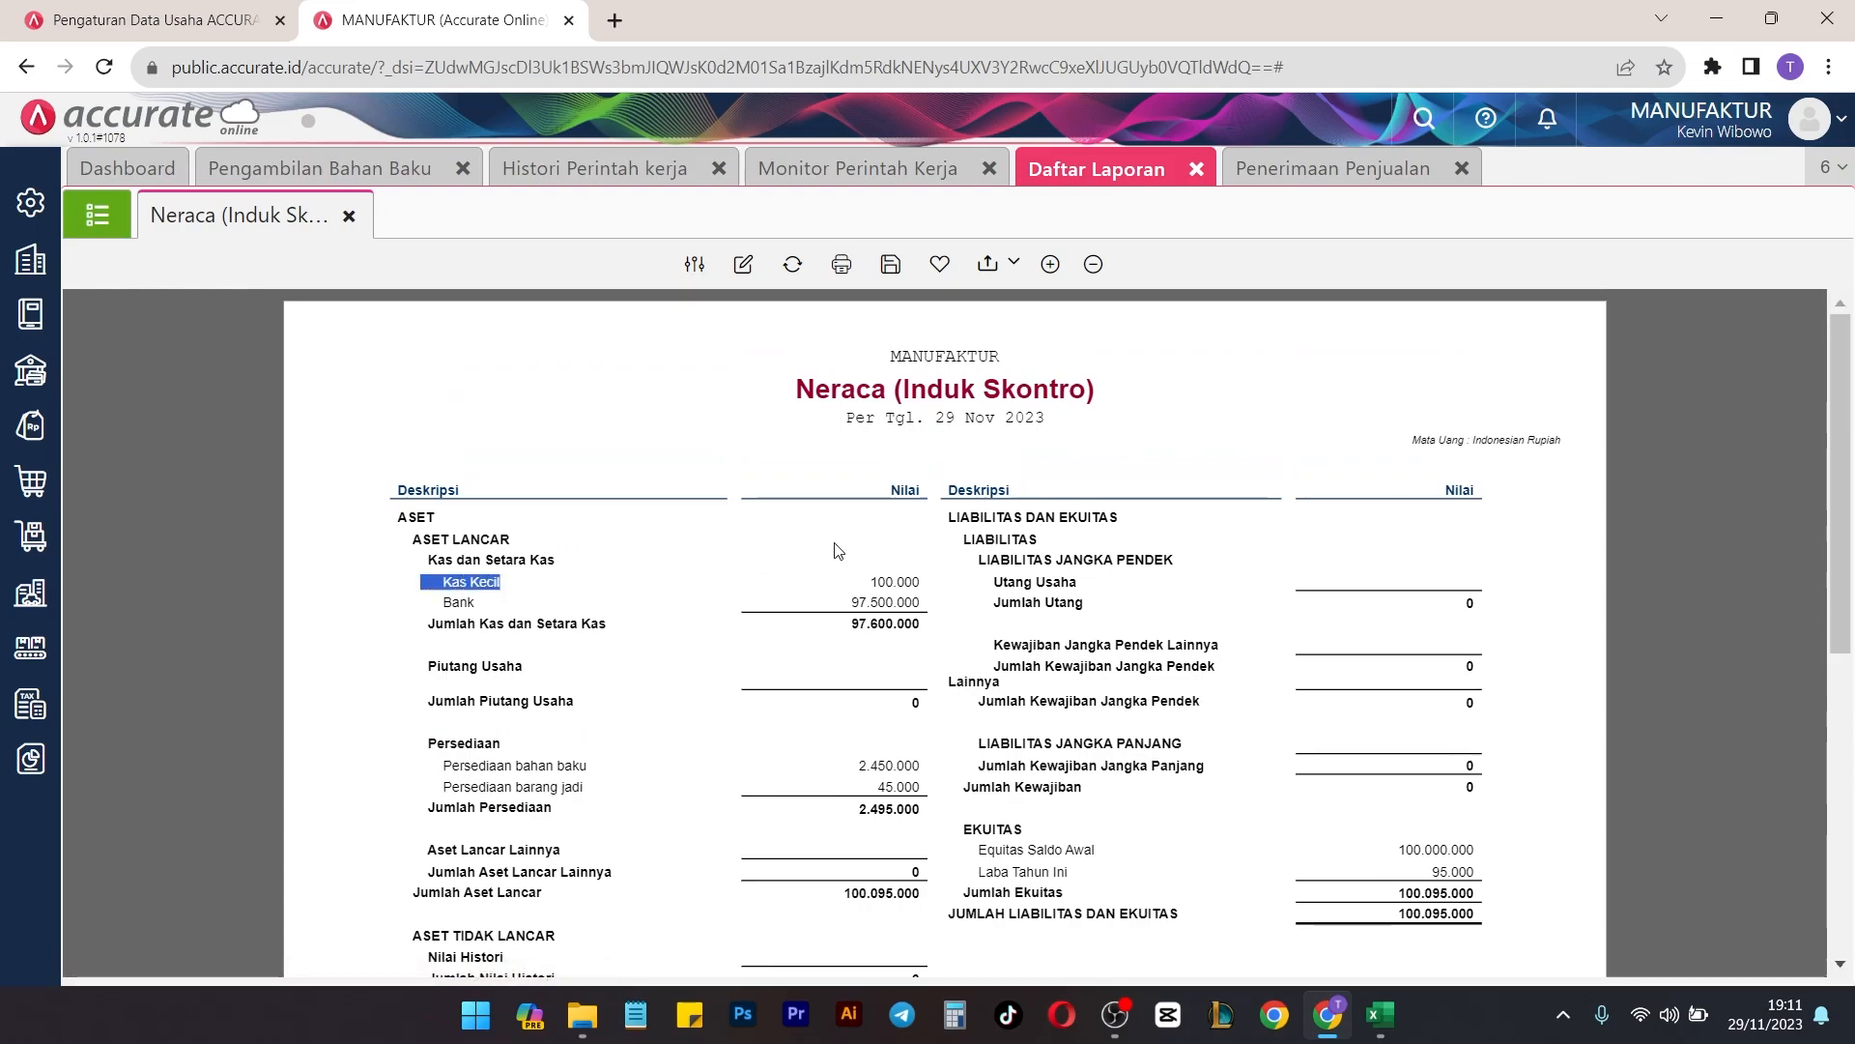
Display Laba/Rugi (Standar) for 01/11/2023 to 29/11/2023 across all branches and examine Penjualan, Beban Pokok Penjualan and Laba Kotor.
left_click(114, 226)
scroll(874, 522, "down", 3)
scroll(882, 581, "up", 3)
left_click(199, 353)
left_click(677, 439)
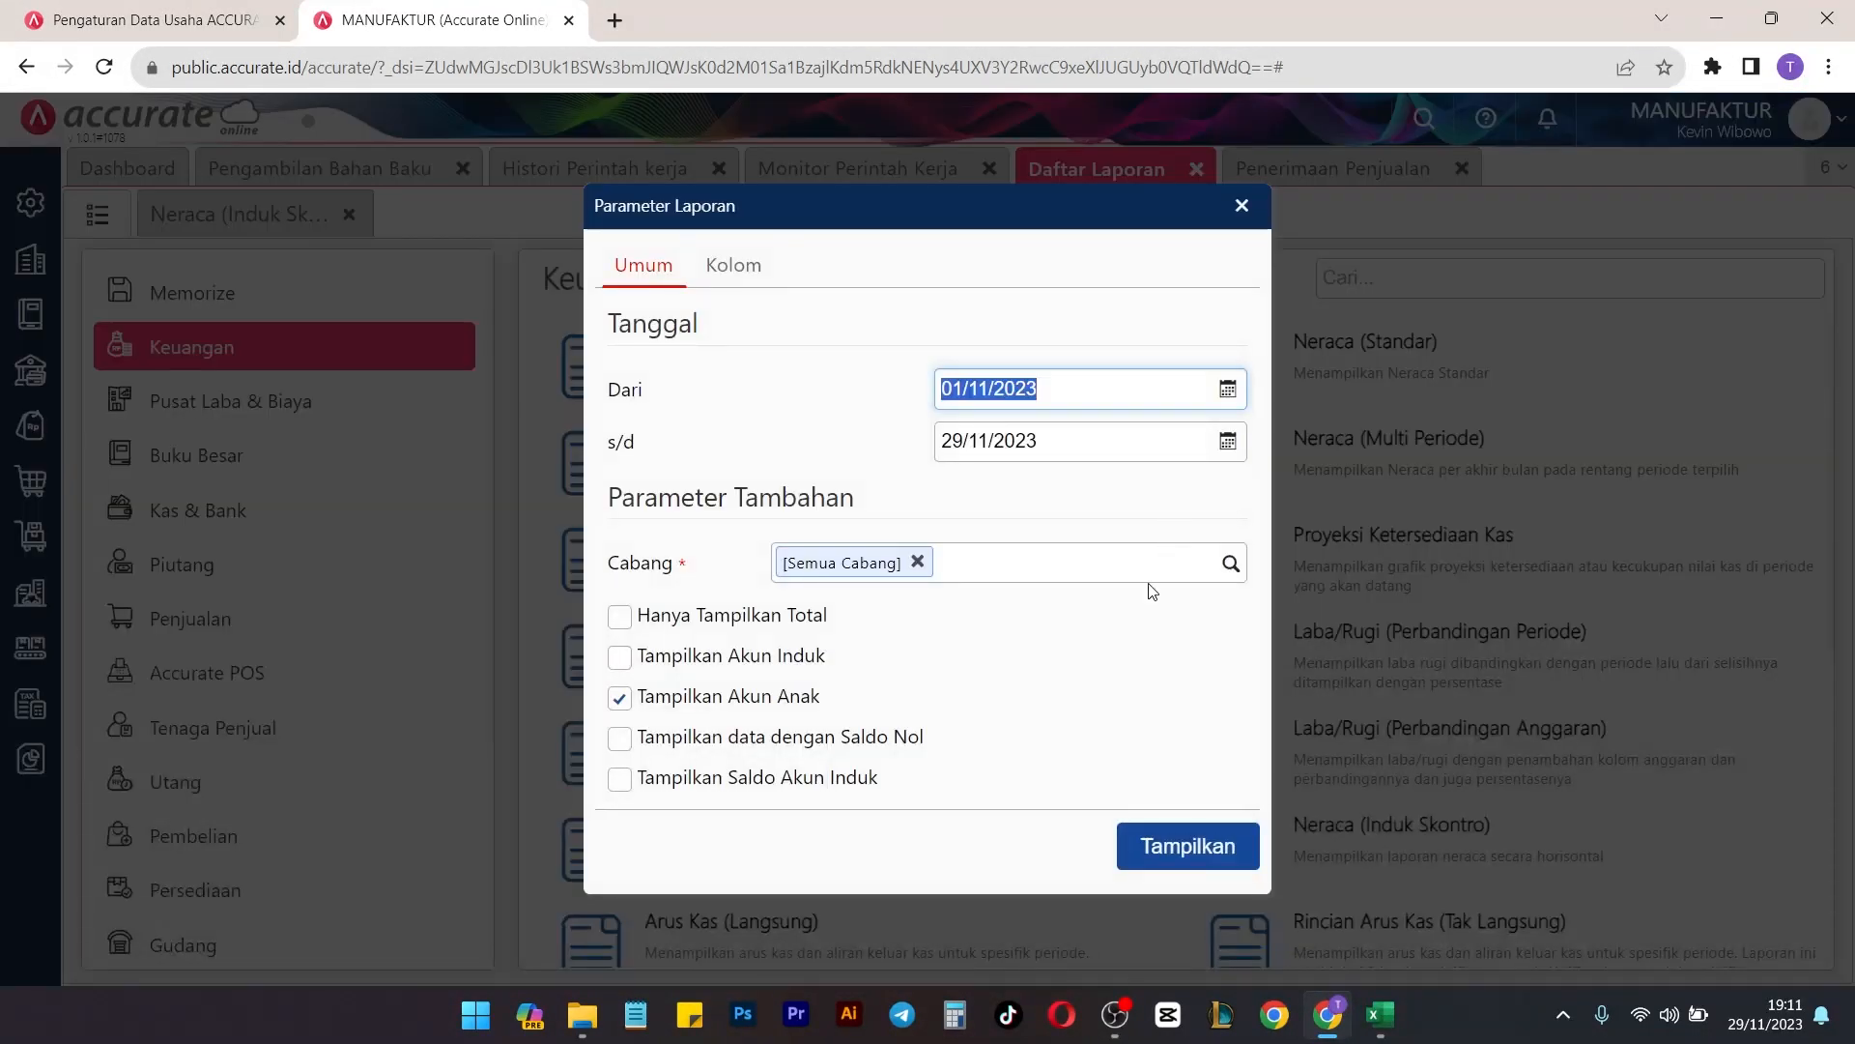
left_click(1216, 858)
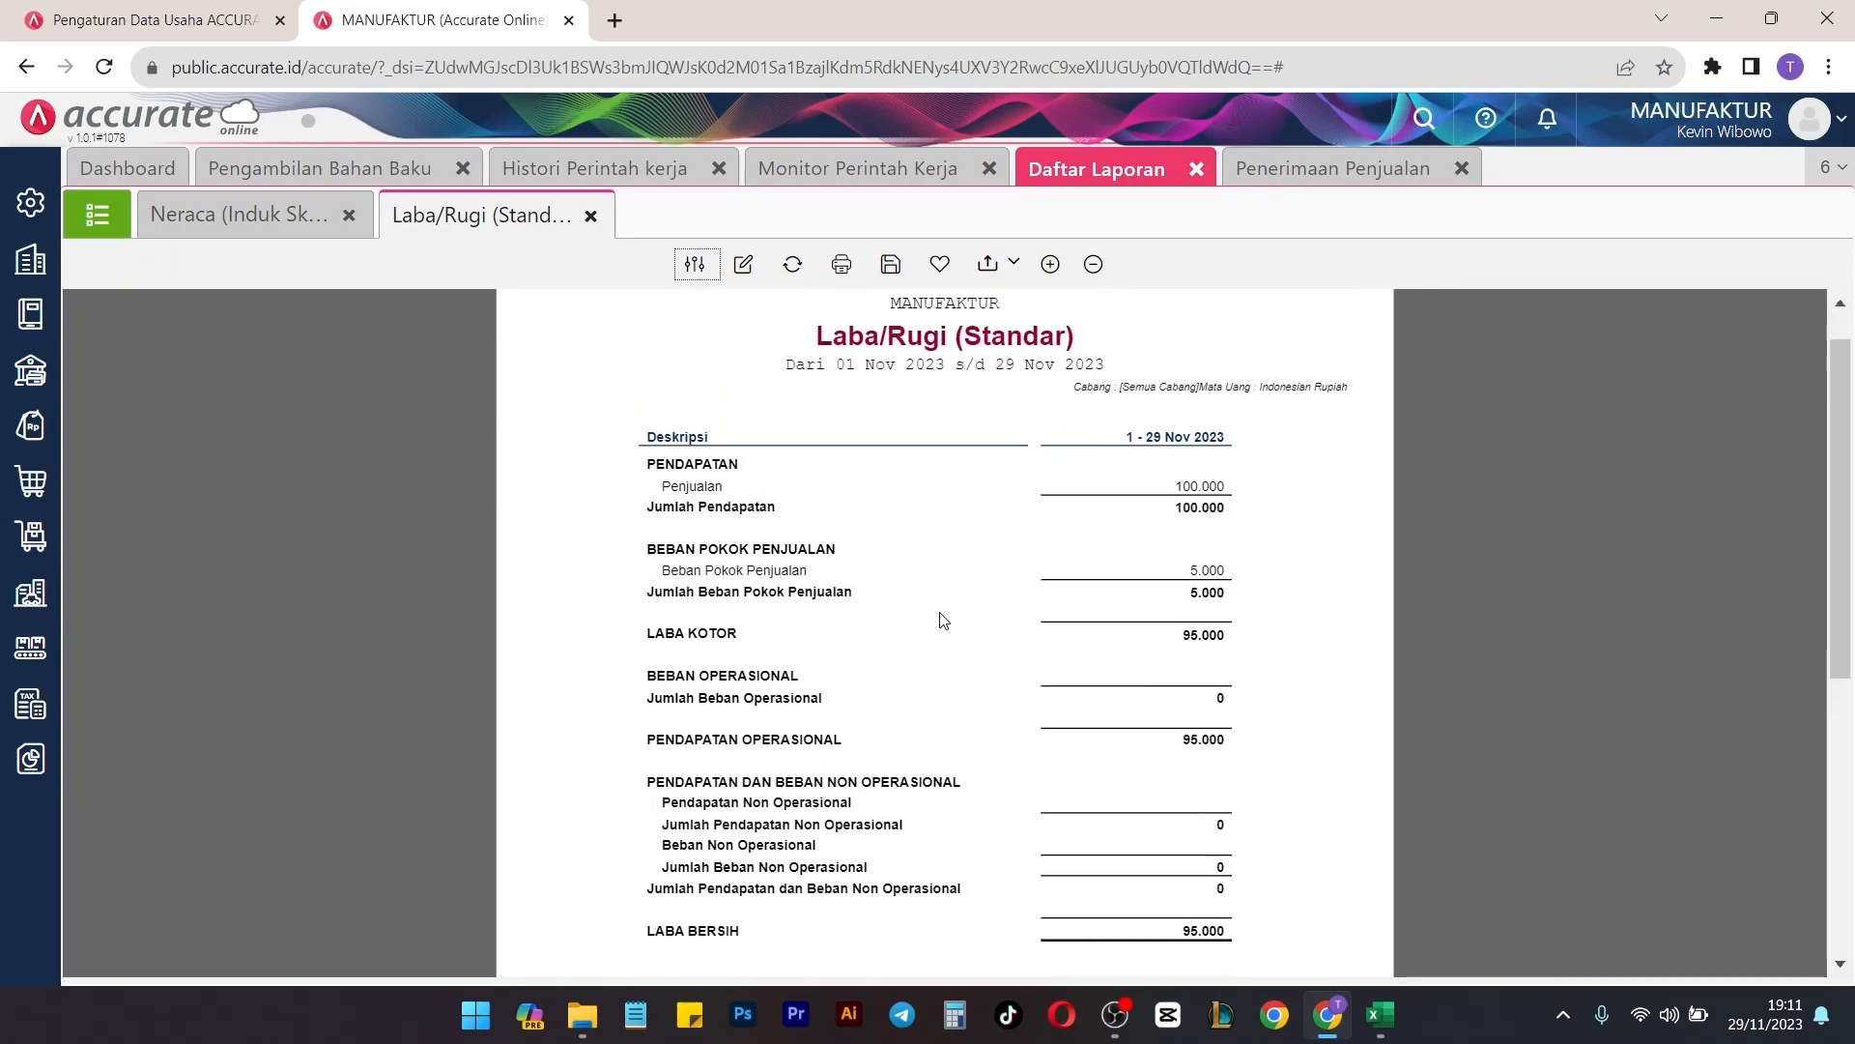
left_click_drag(643, 538, 1130, 564)
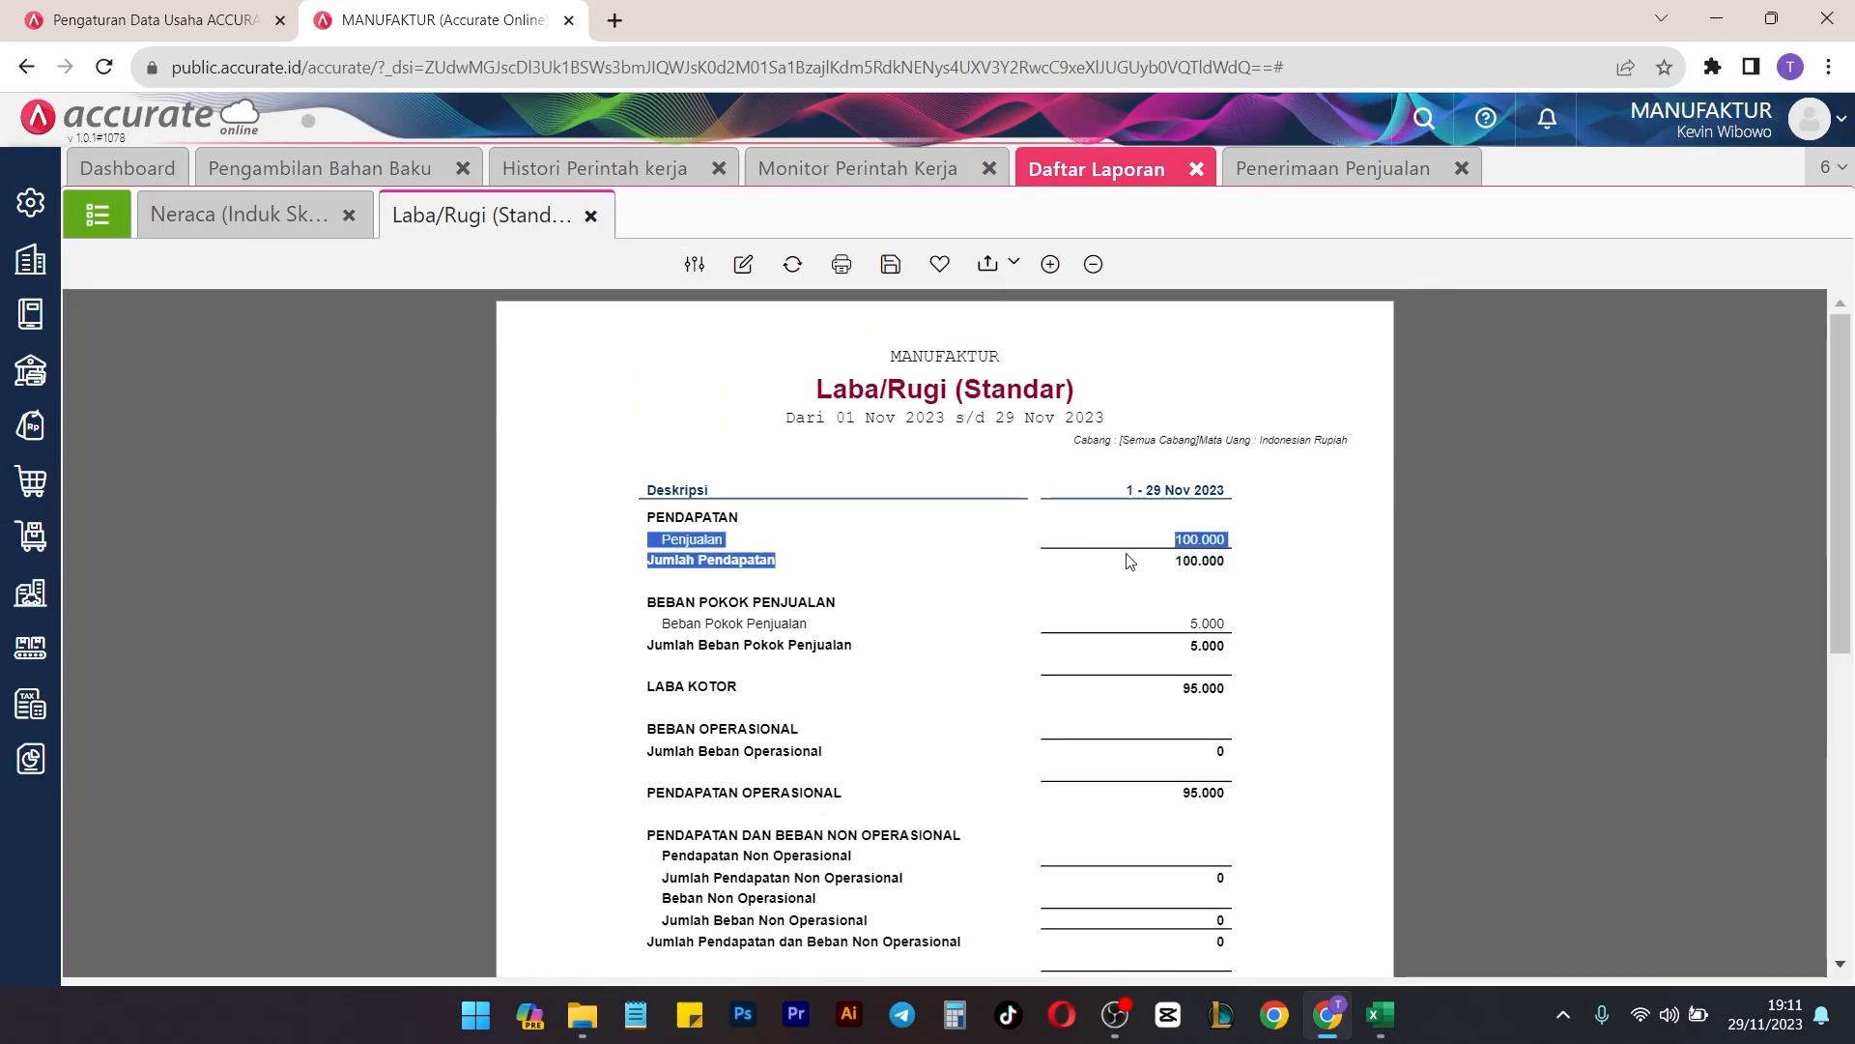
left_click_drag(672, 623, 1111, 618)
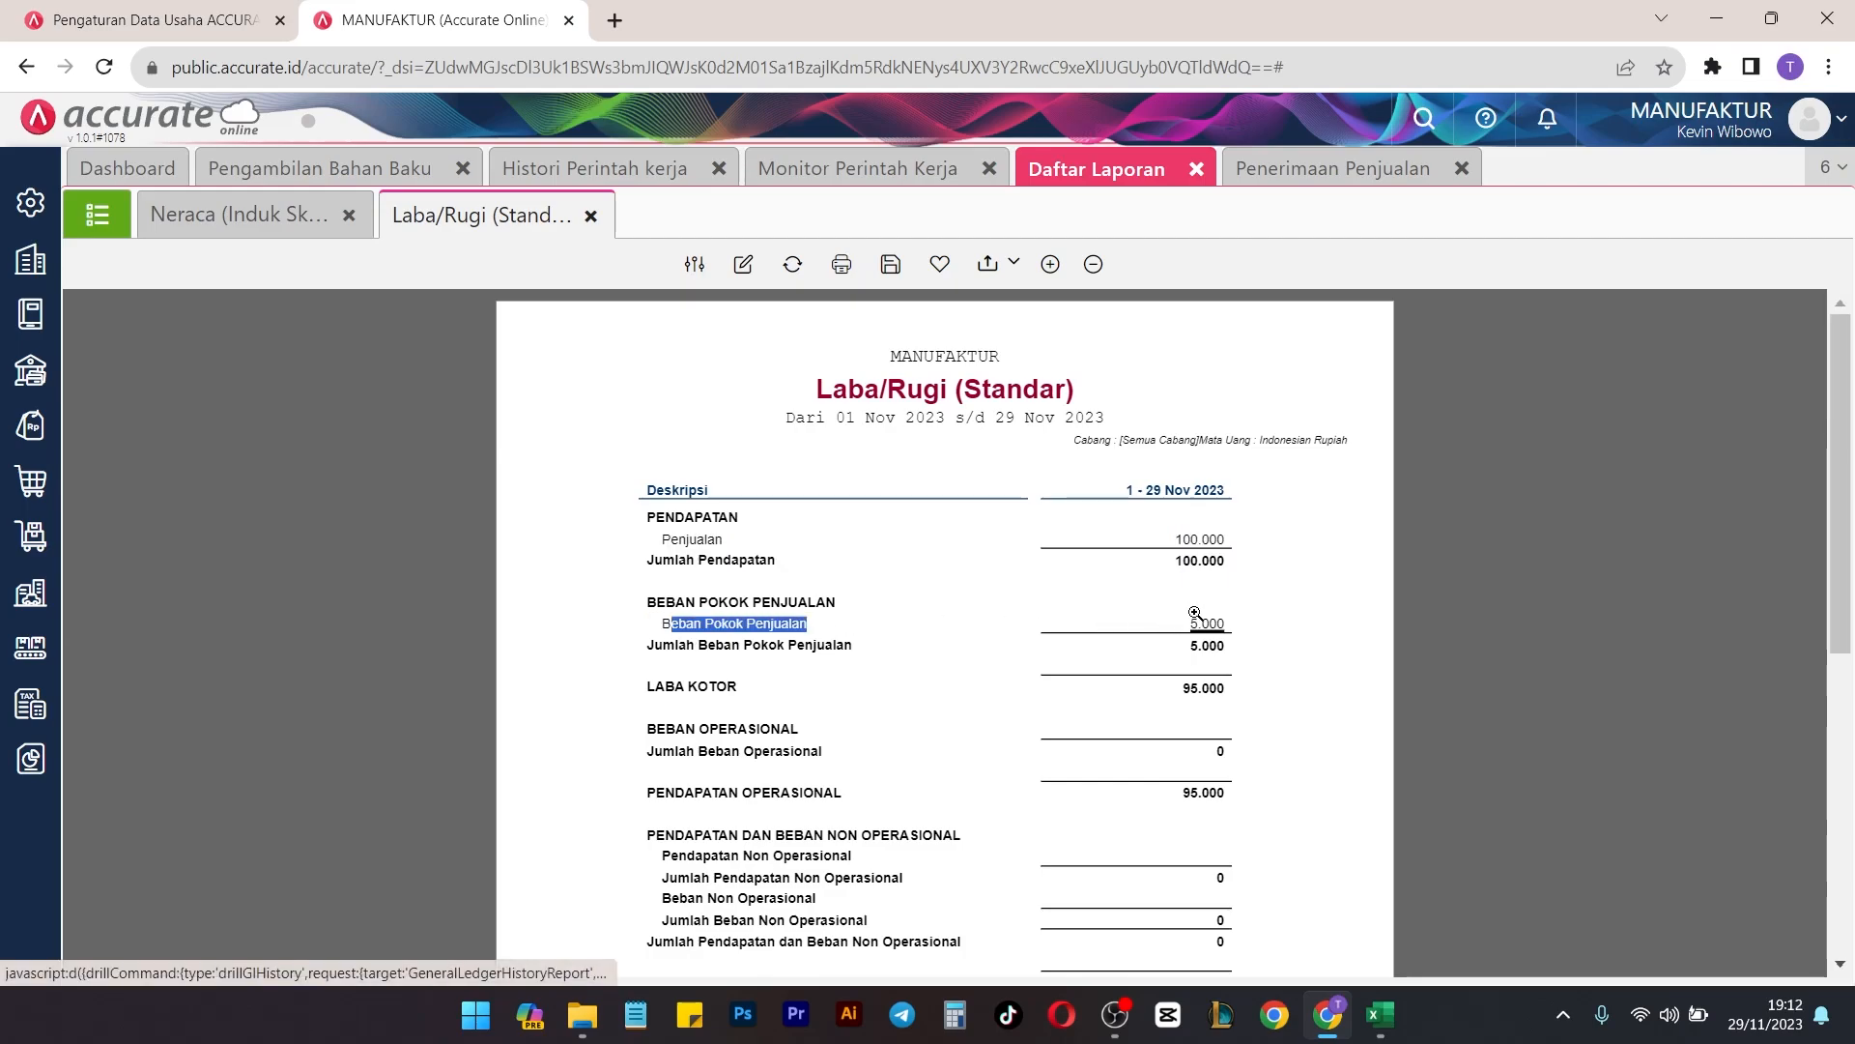
scroll(1052, 658, "down", 2)
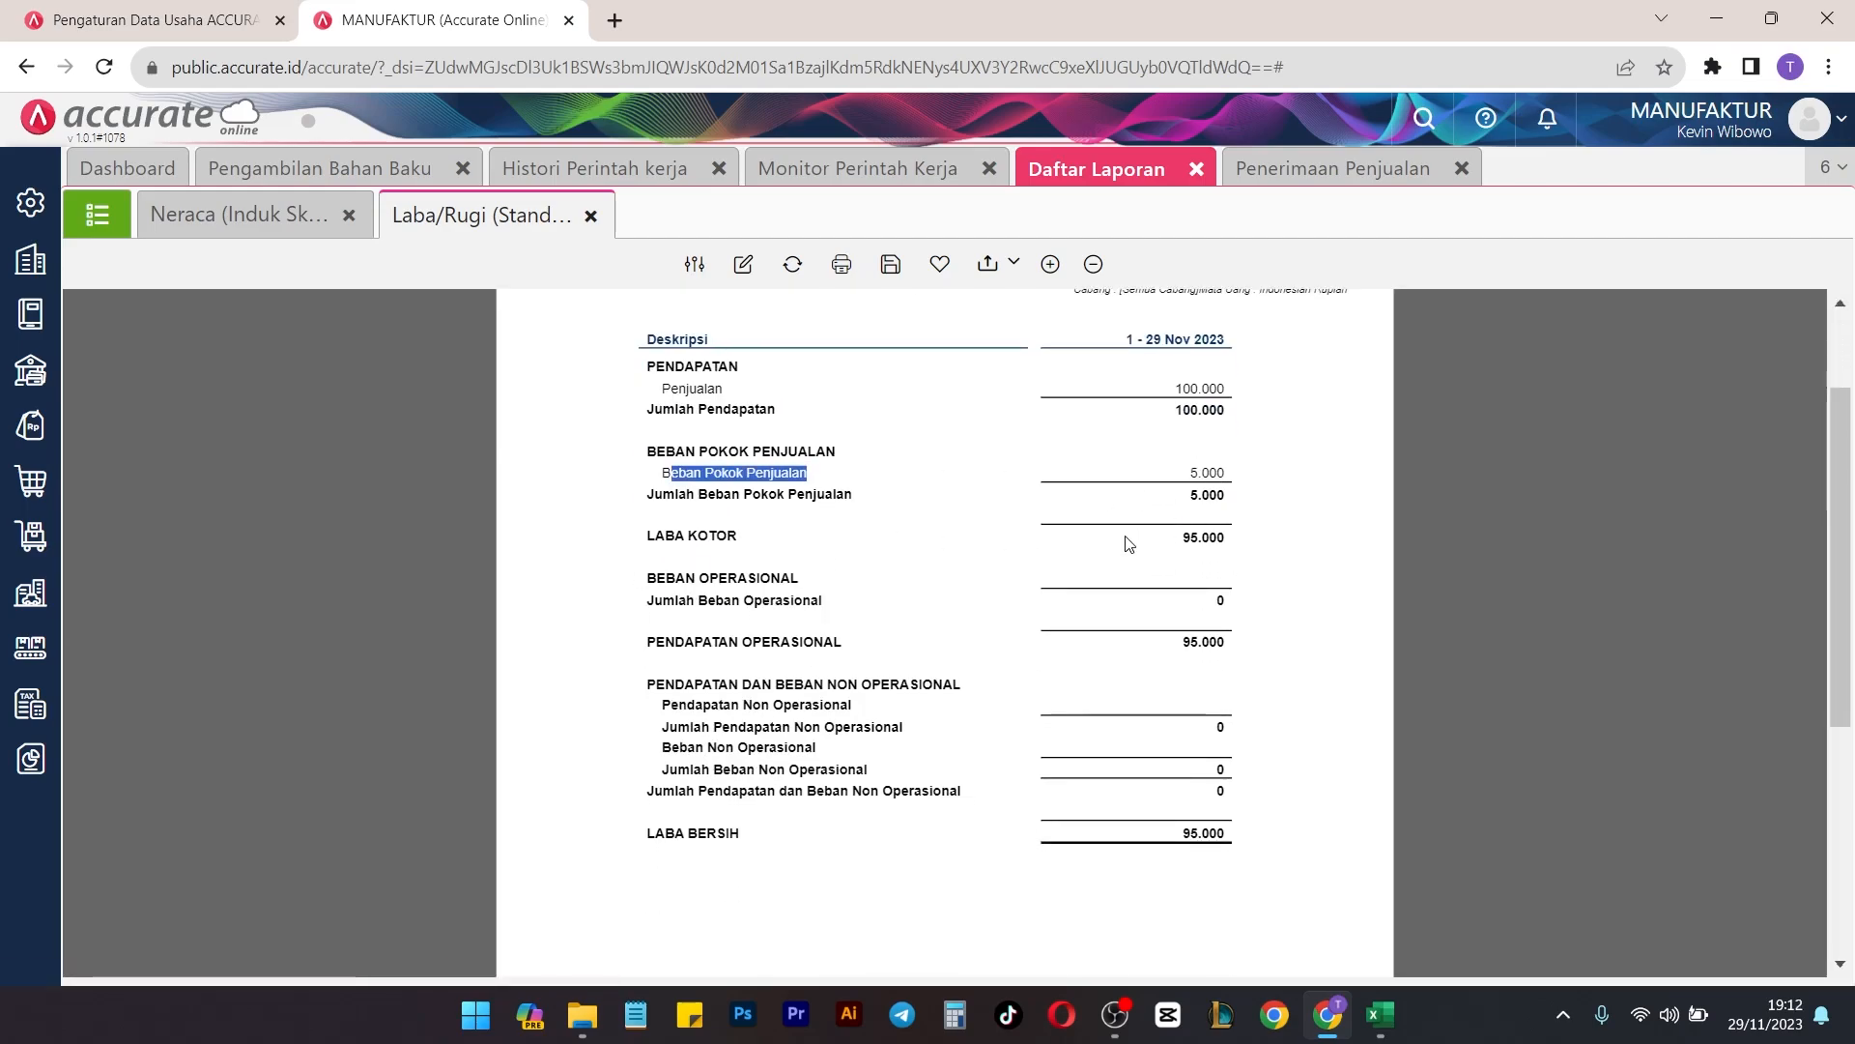
left_click_drag(1180, 538, 1305, 557)
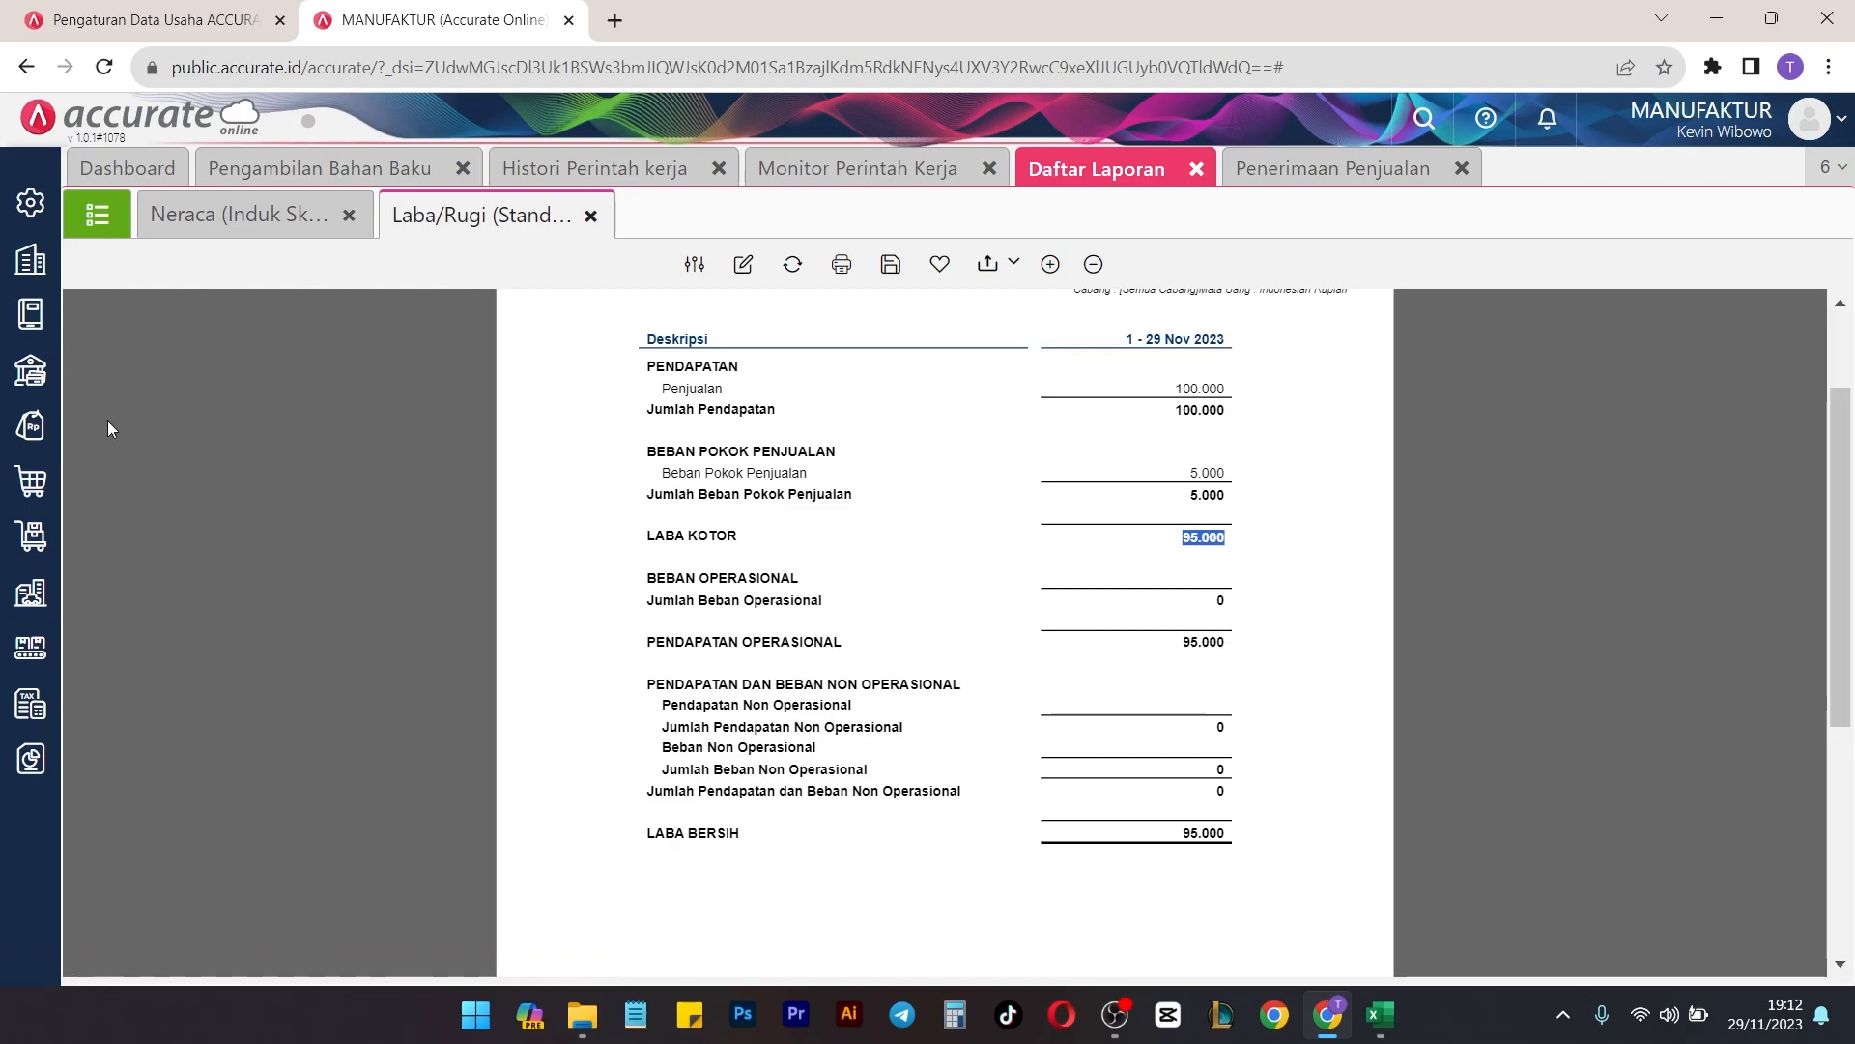
Start a new Kas & Bank Pembayaran paid from the Bank account.
left_click(41, 400)
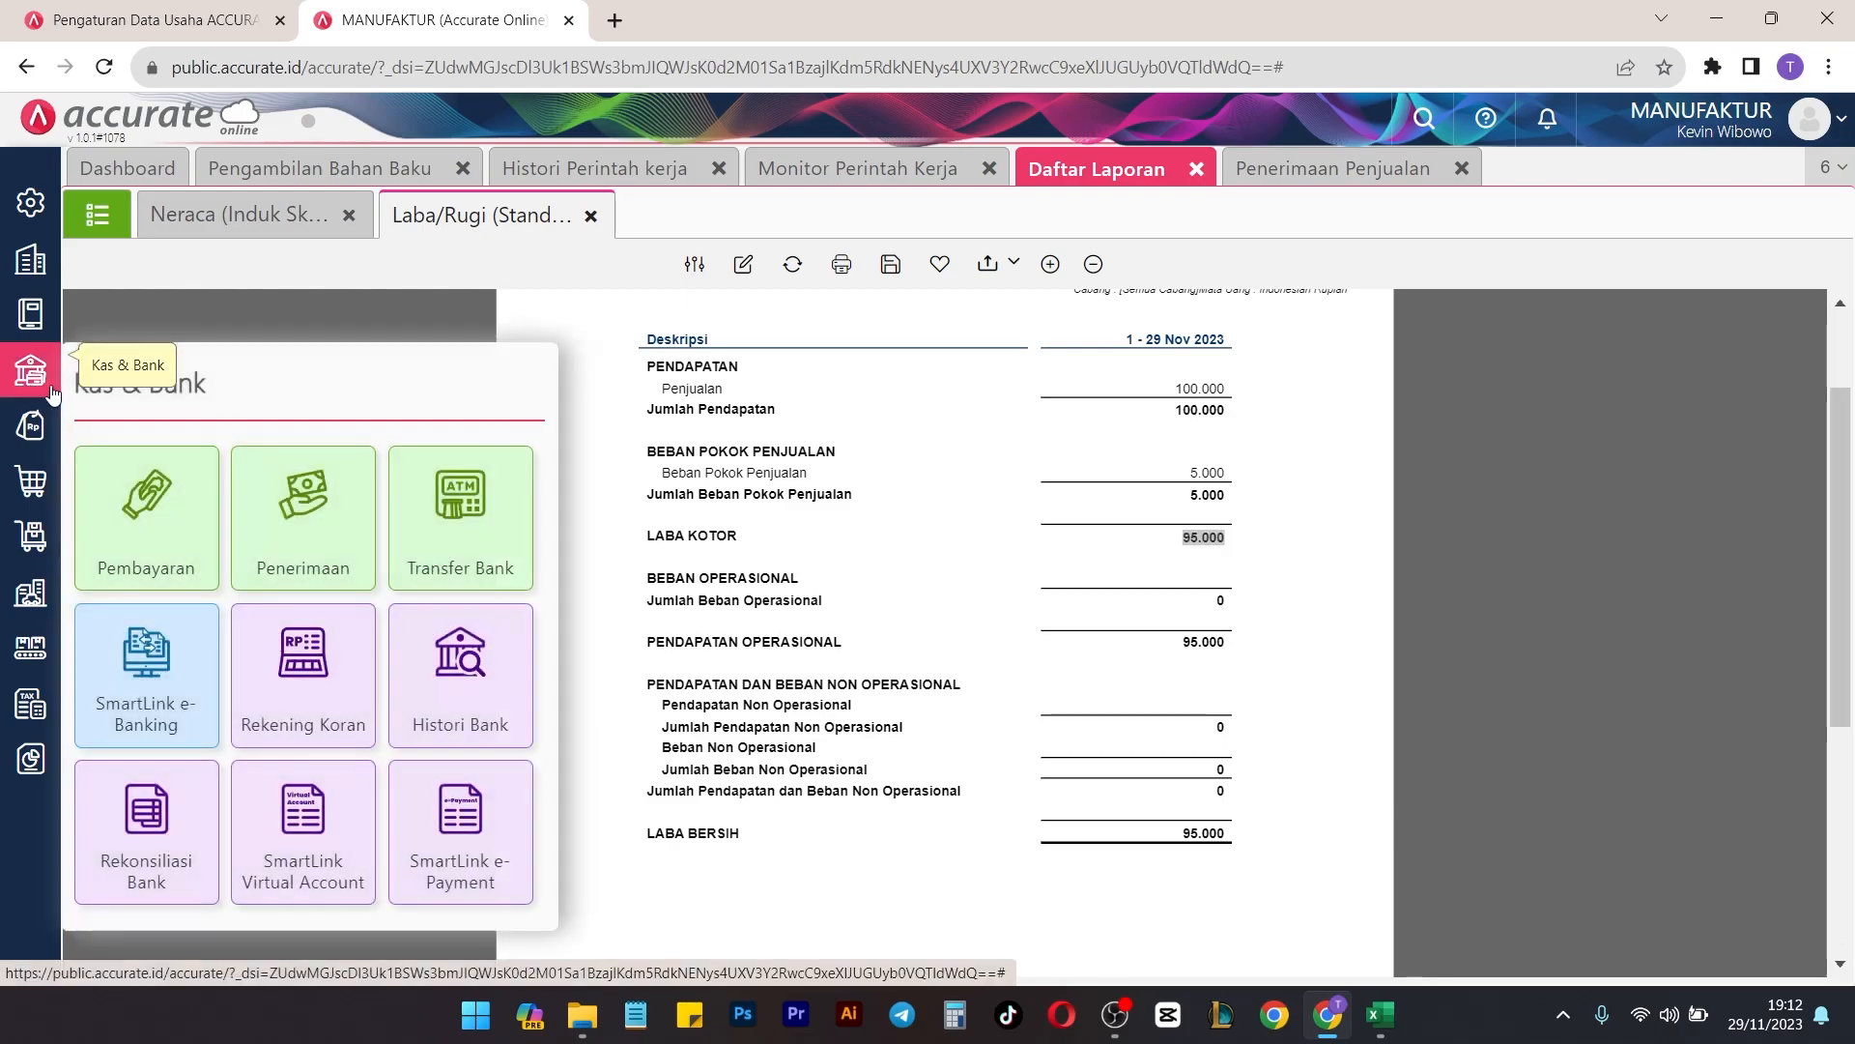
left_click(147, 504)
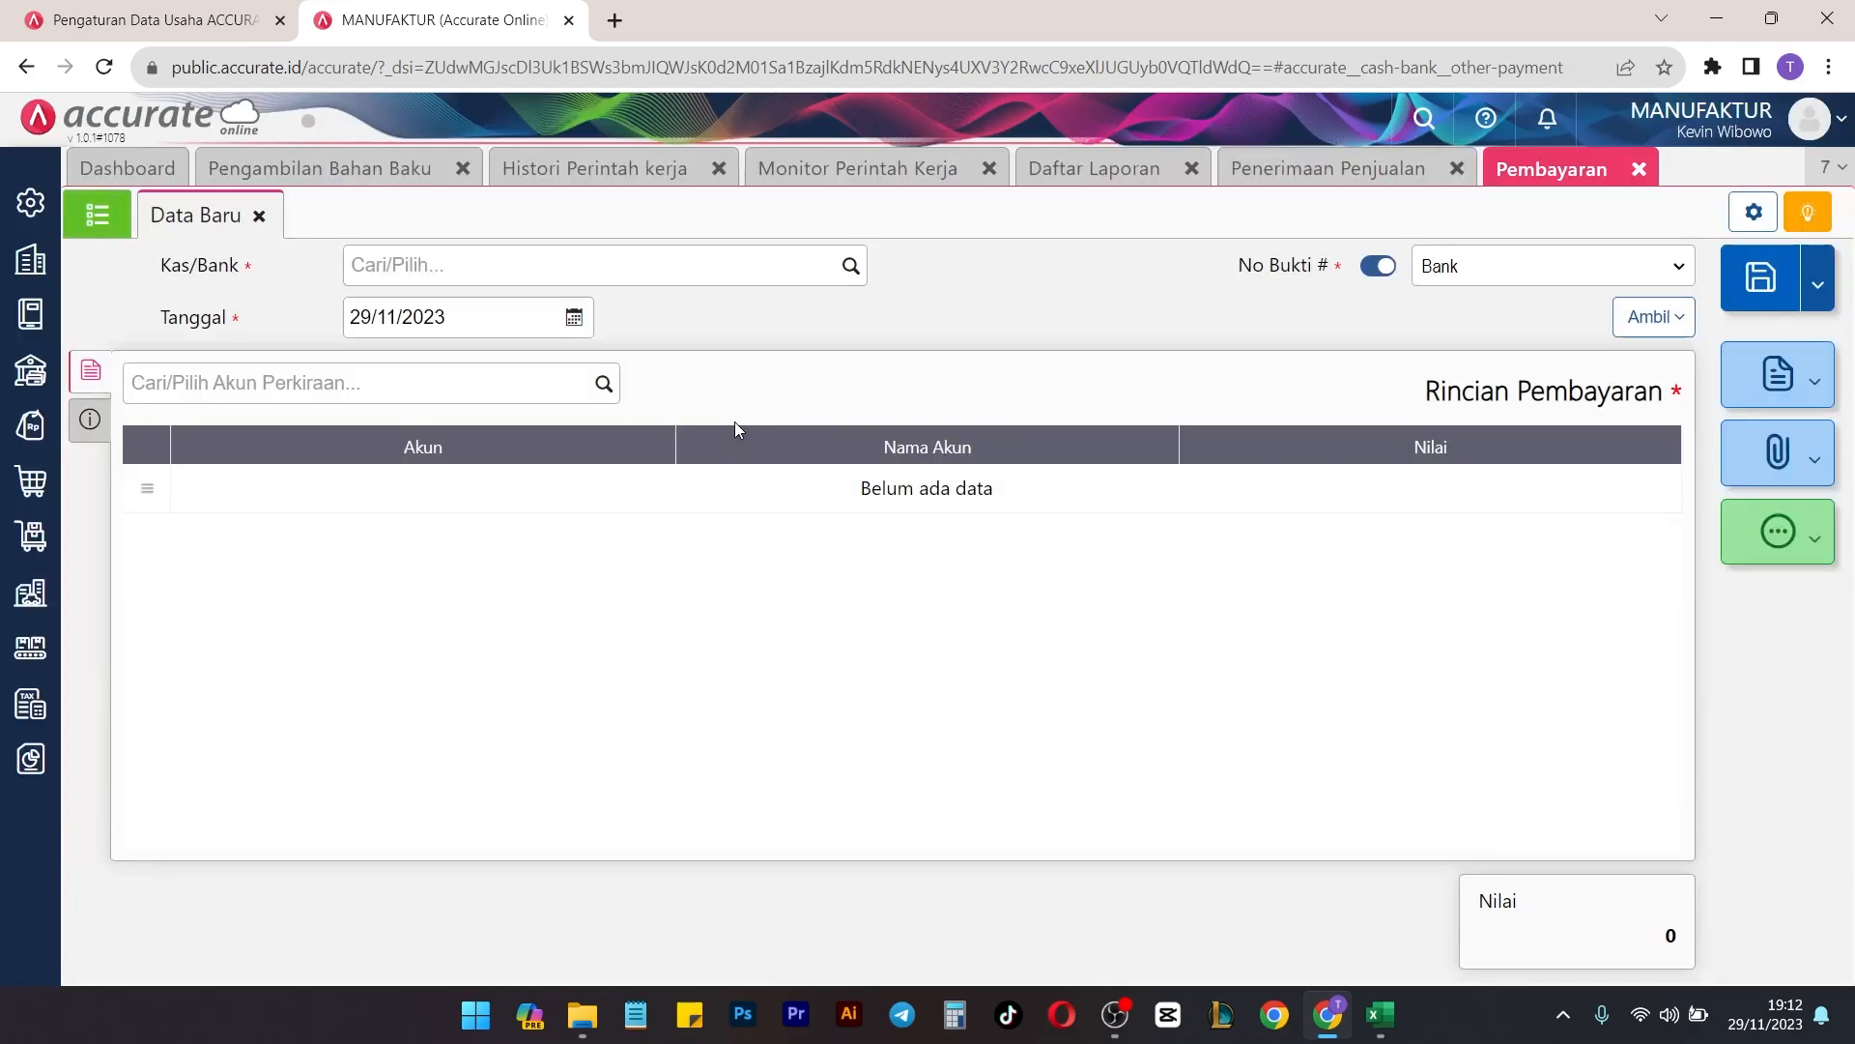
left_click(846, 265)
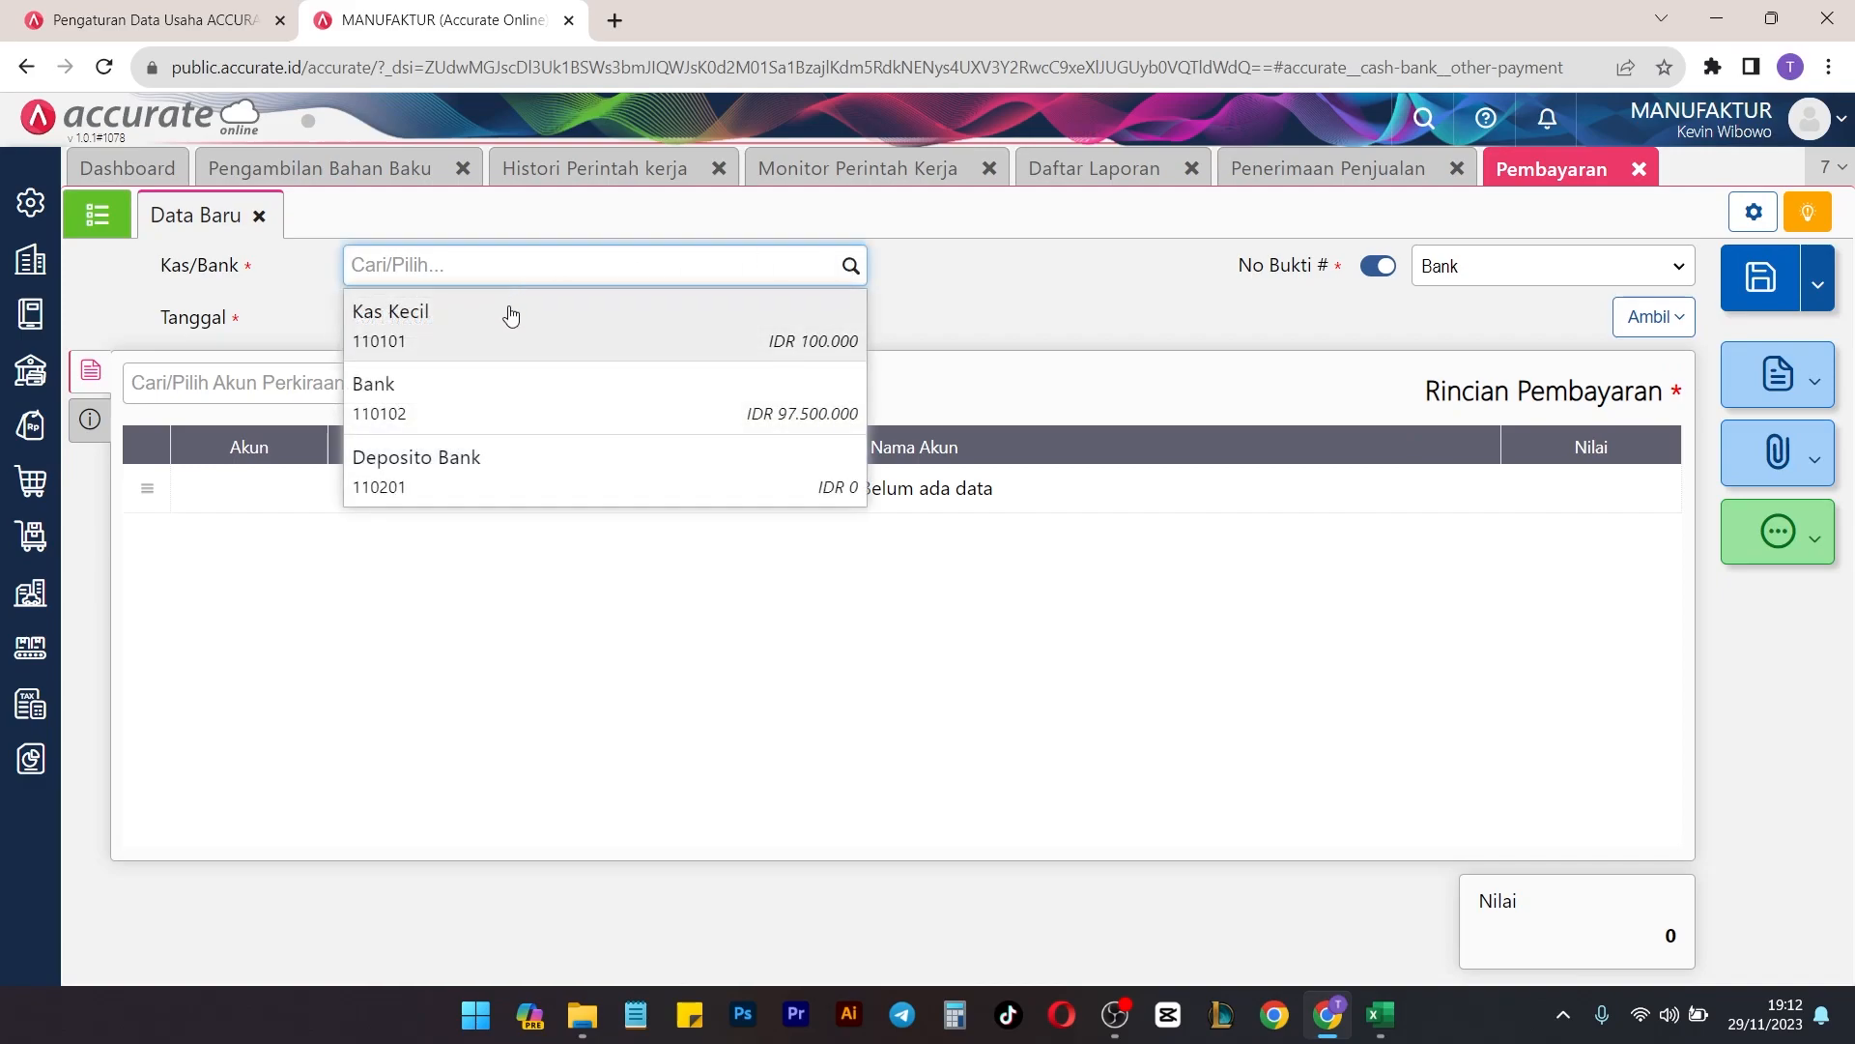
left_click(454, 393)
Add the Beban Listrik account with a value of Rp 500.000 to the payment and save it.
left_click(601, 387)
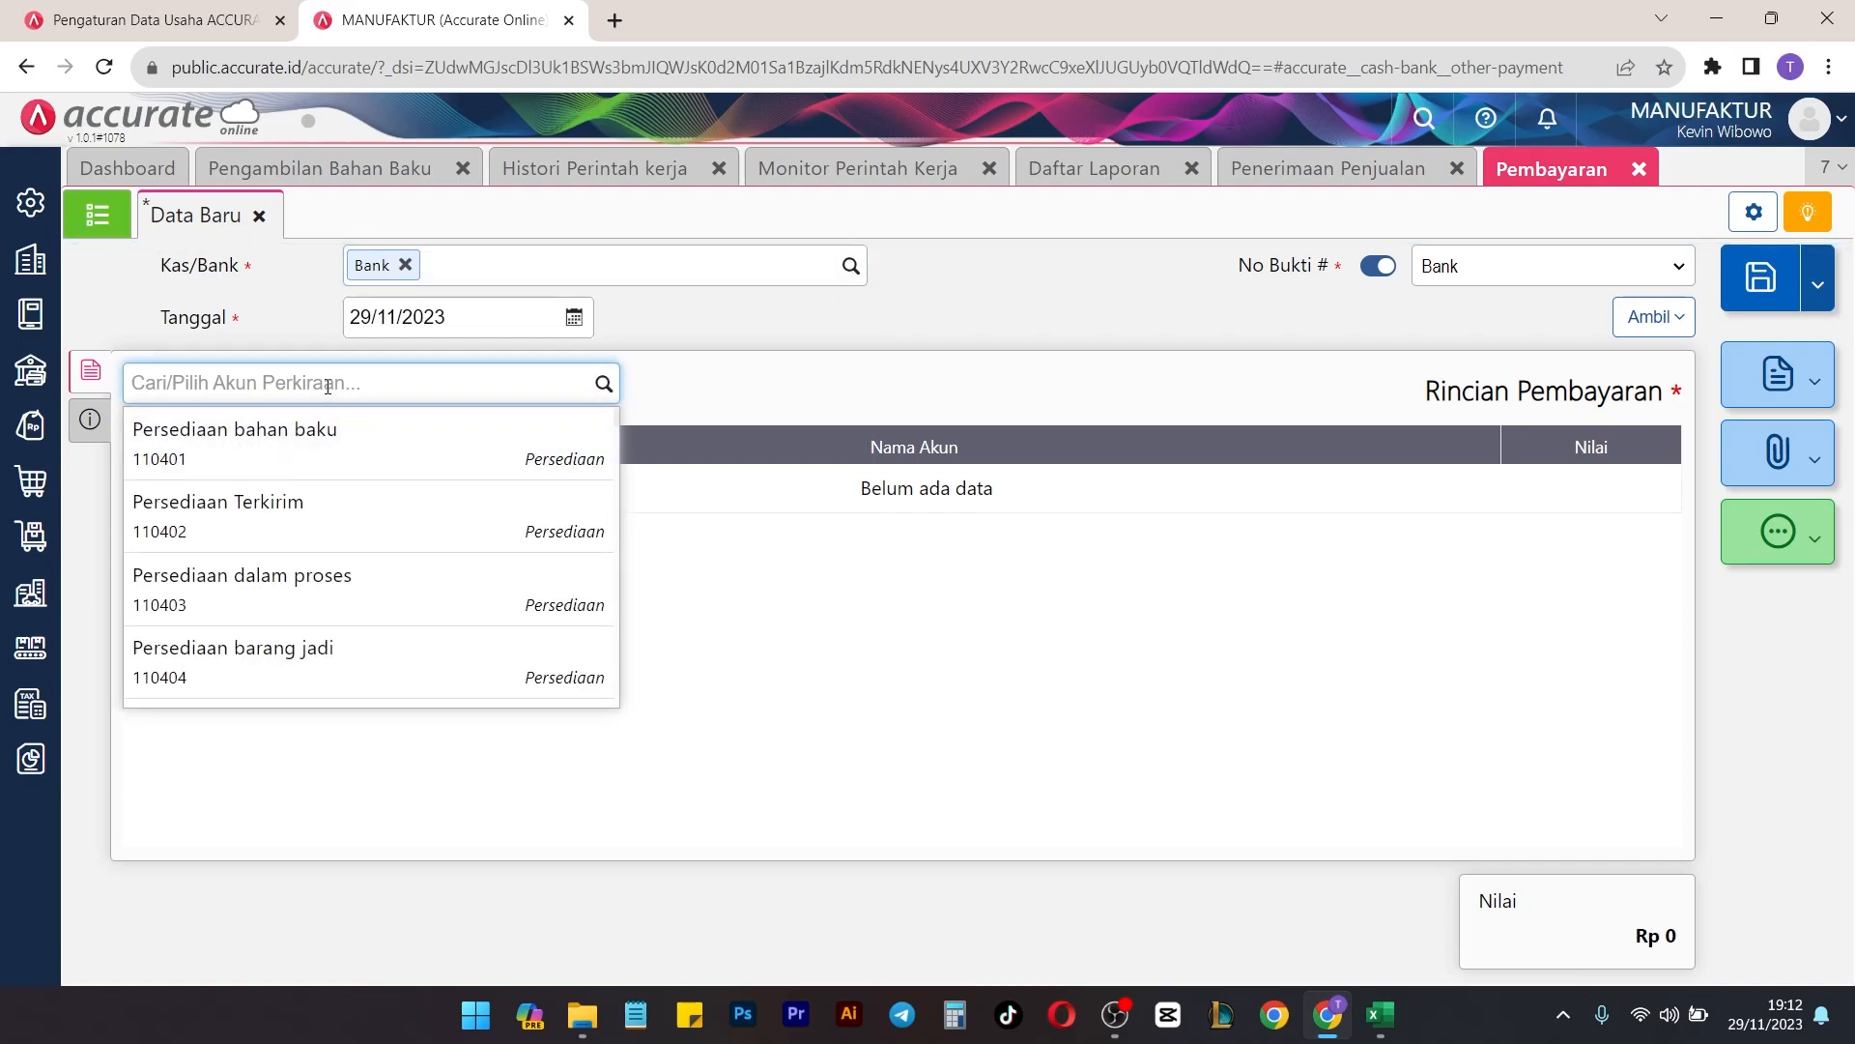
type("beban lis")
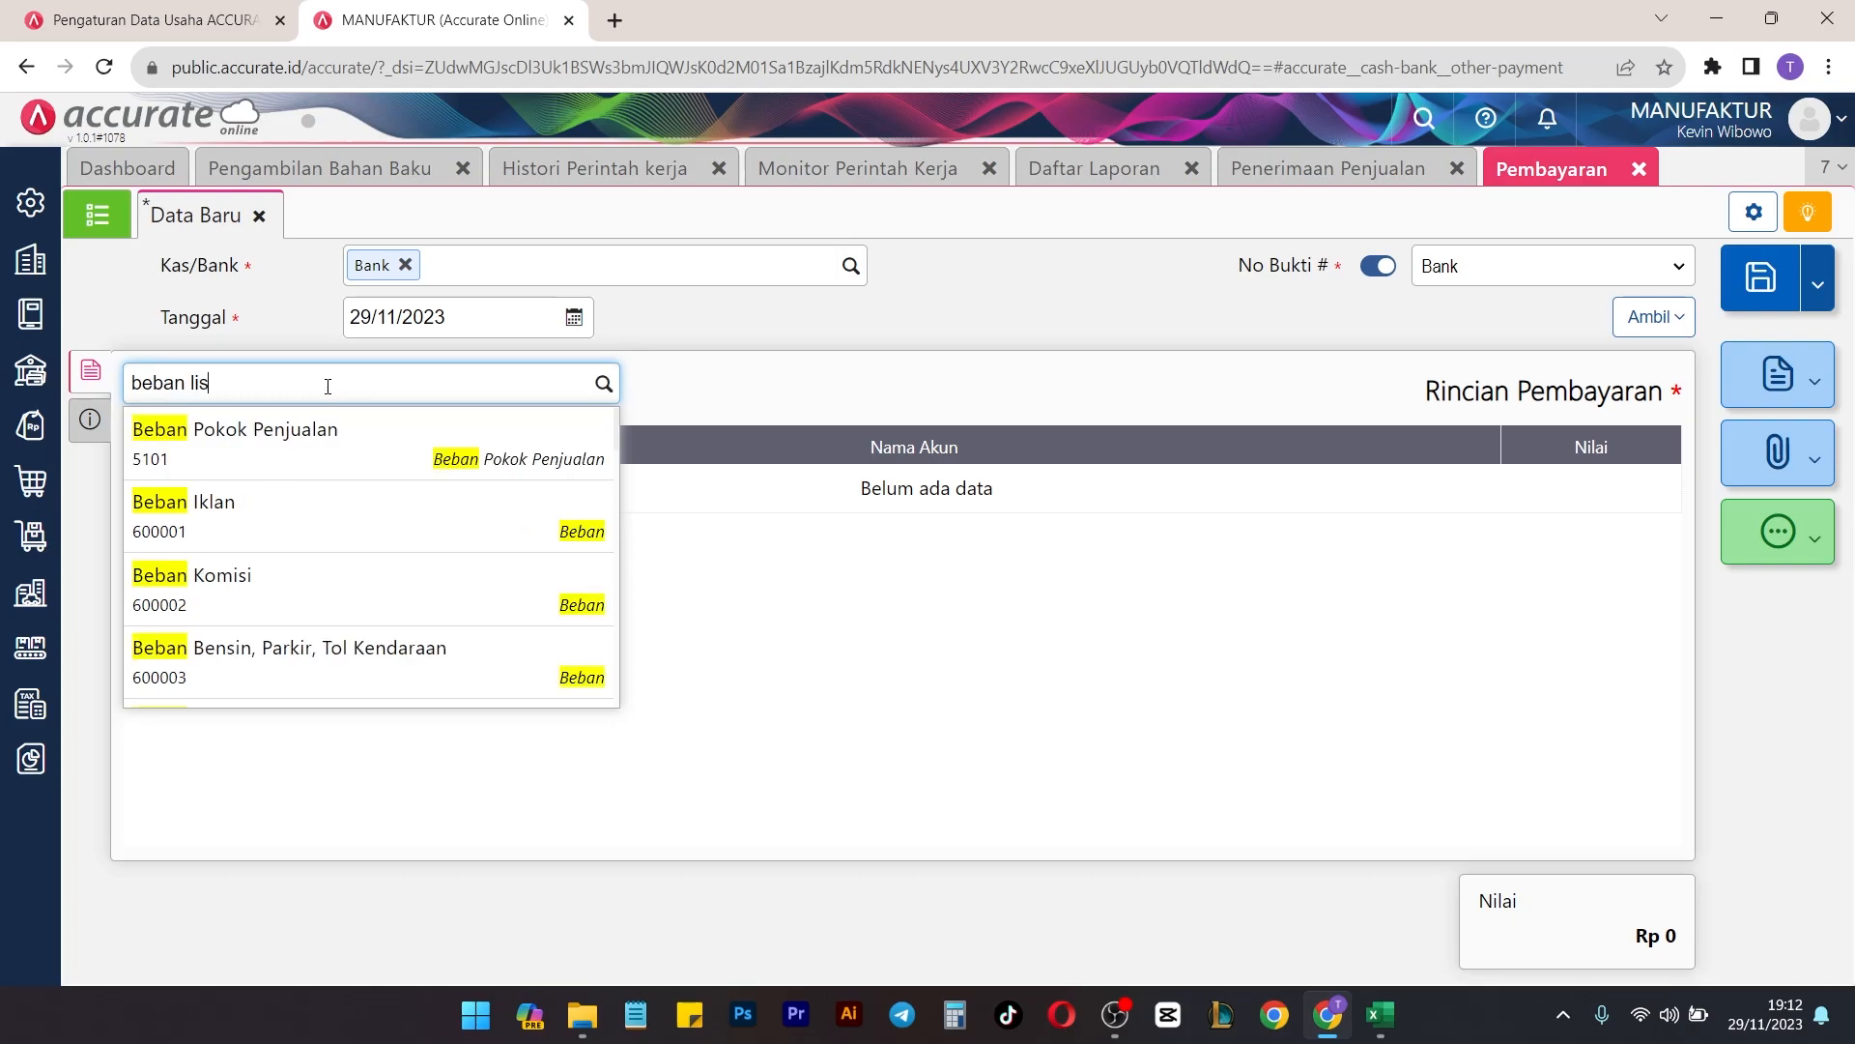
left_click(354, 434)
left_click(977, 543)
type("50.000")
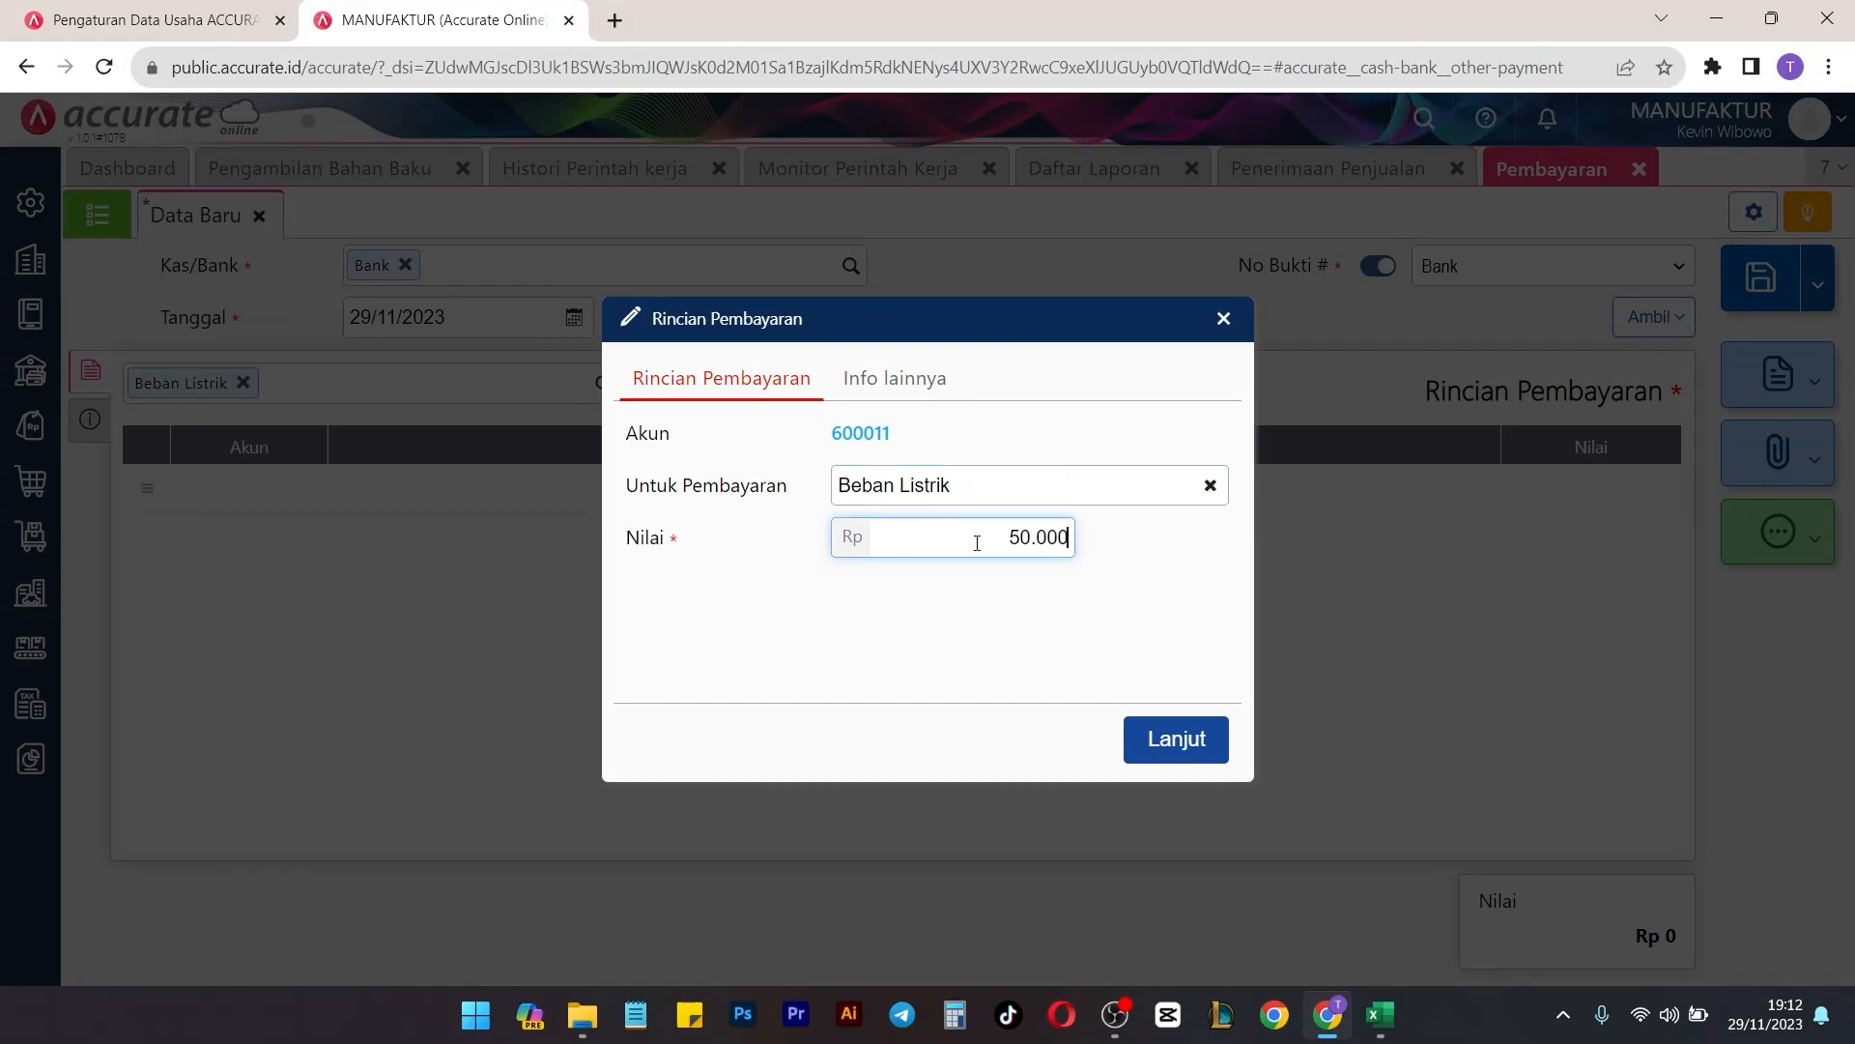
left_click(1207, 744)
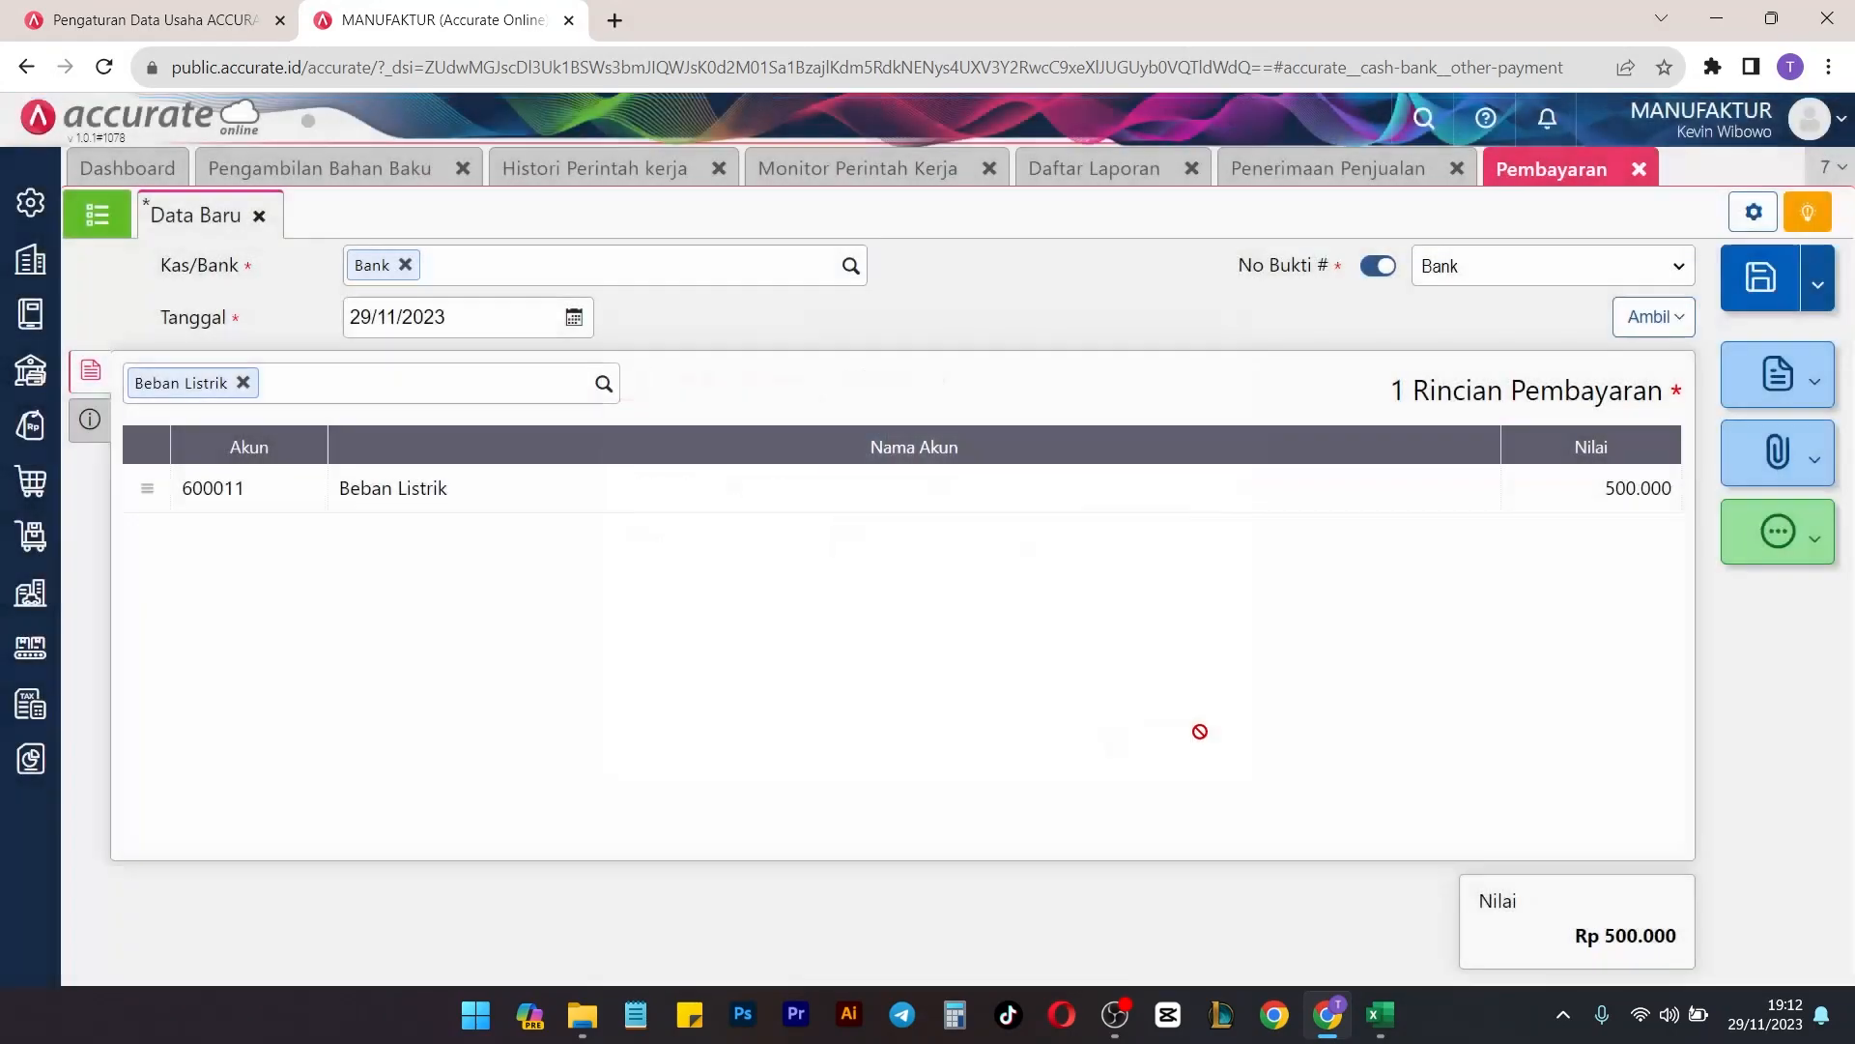
left_click(1773, 280)
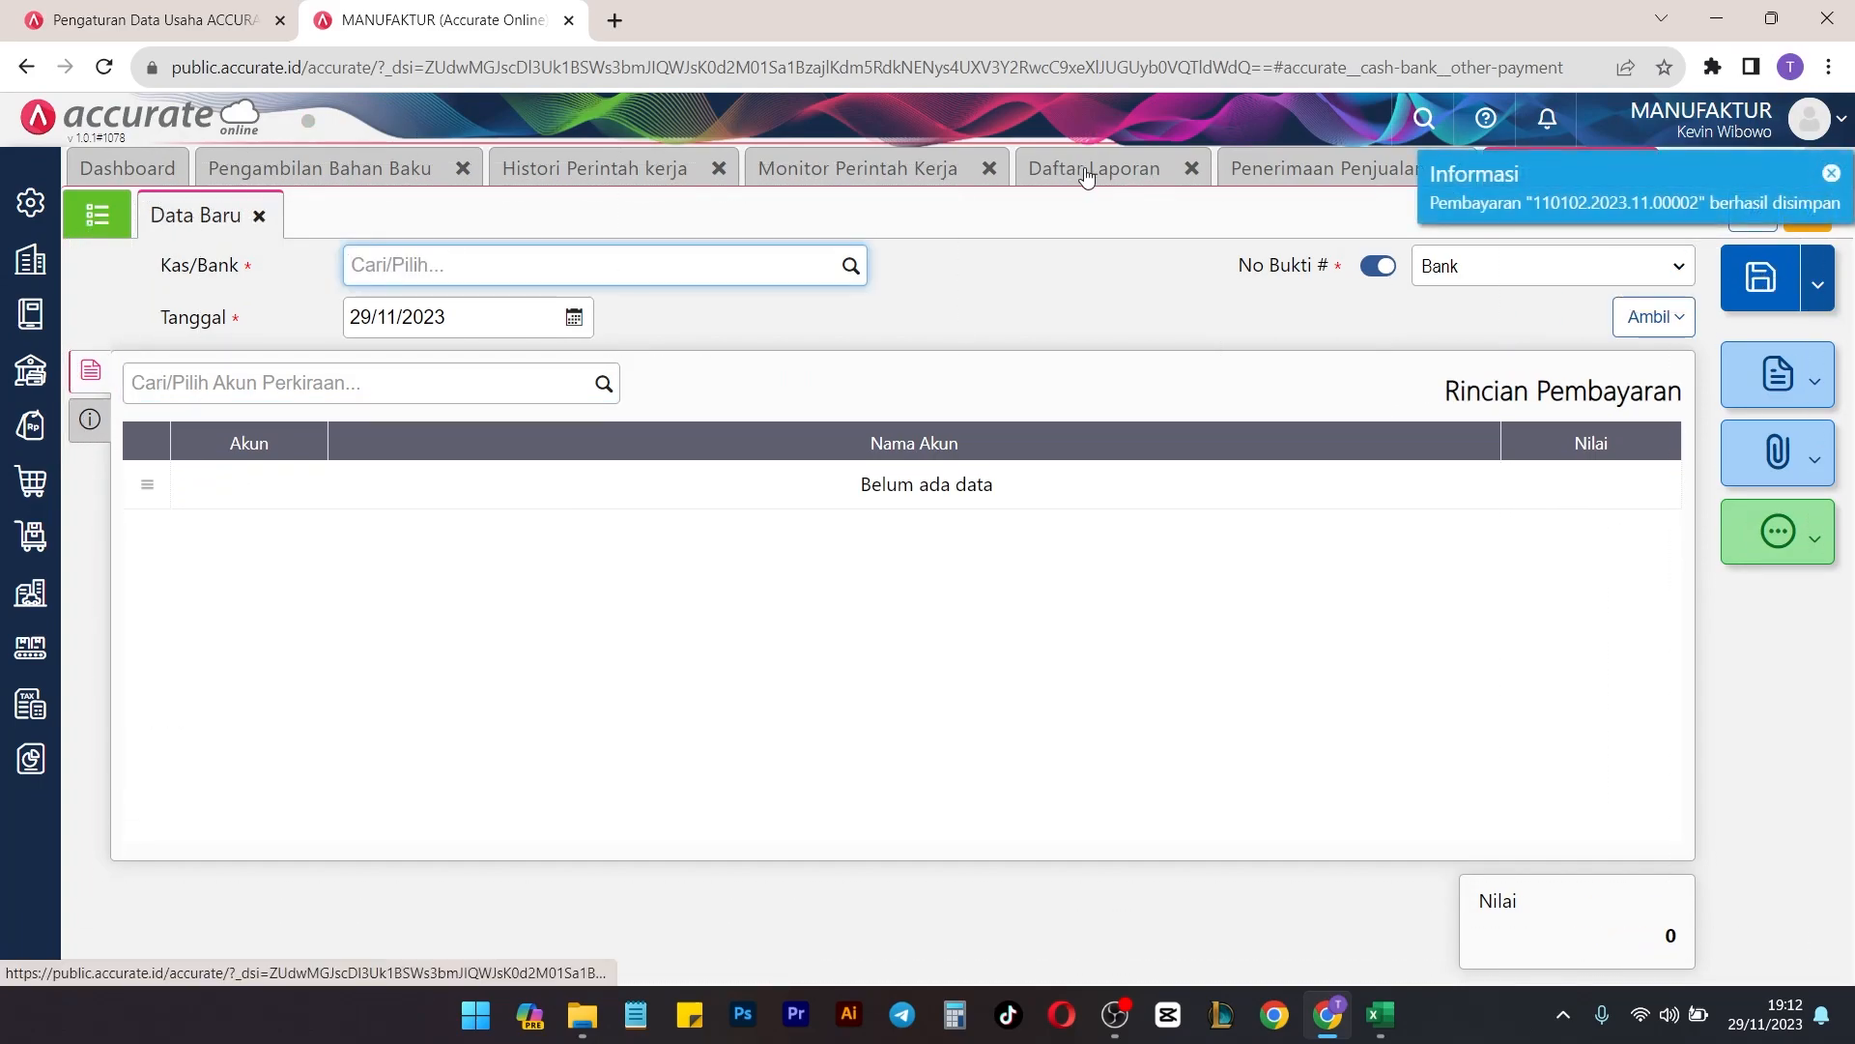
Refresh the Laba/Rugi (Standar) report and examine the Penjualan and Laba Kotor figures.
left_click(1021, 170)
scroll(763, 356, "up", 2)
left_click(793, 264)
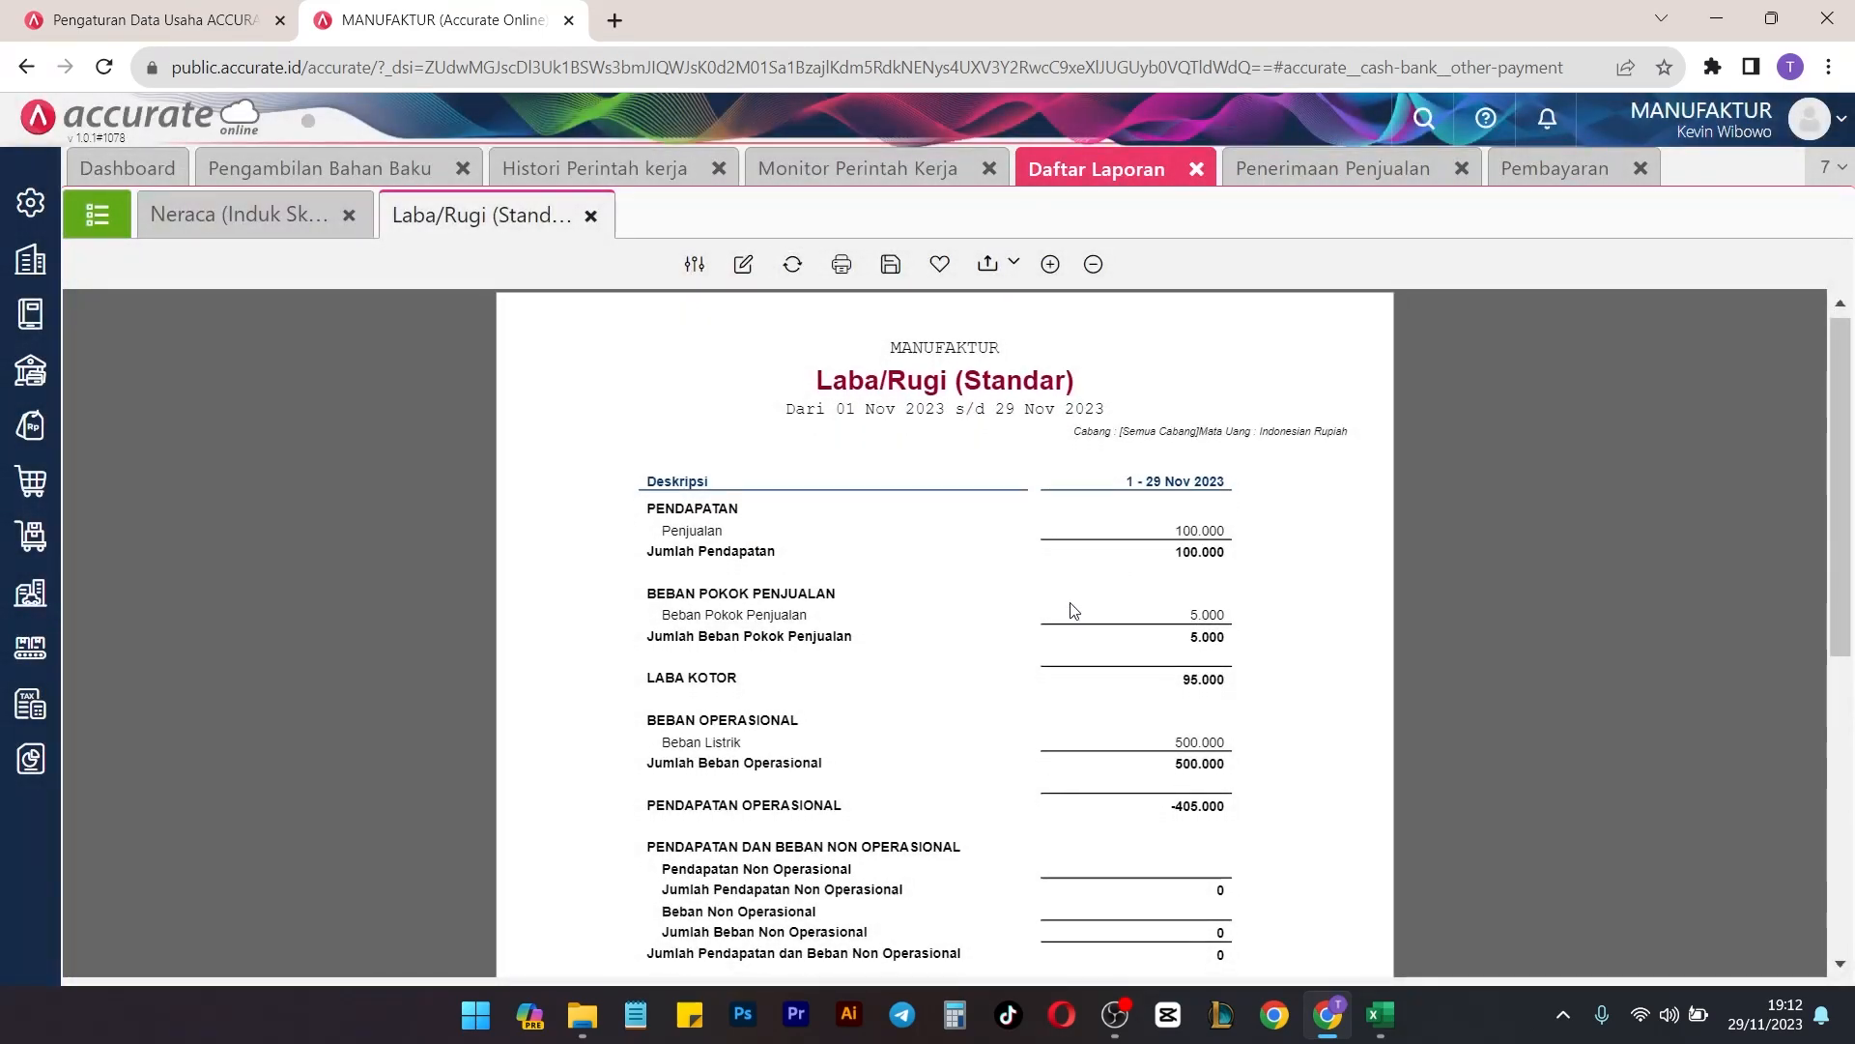
scroll(1069, 608, "down", 2)
left_click_drag(690, 389, 808, 424)
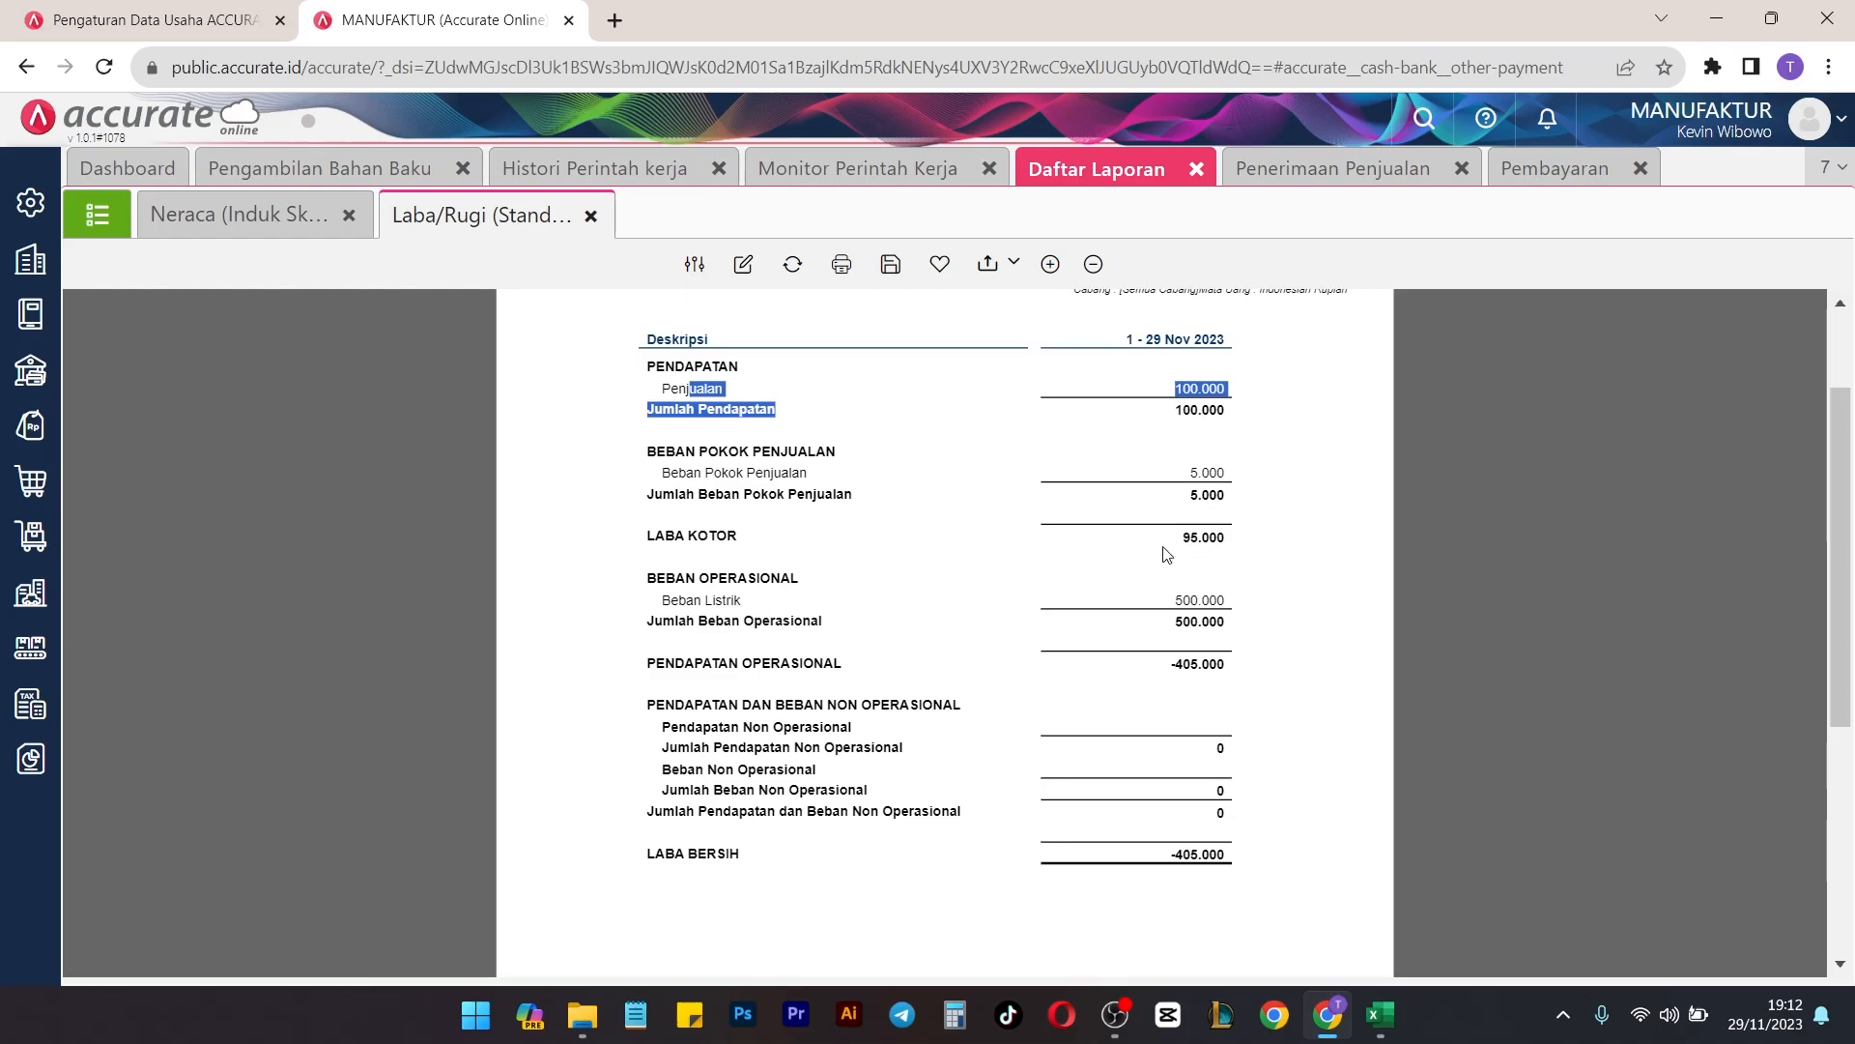
left_click_drag(1174, 549, 1221, 543)
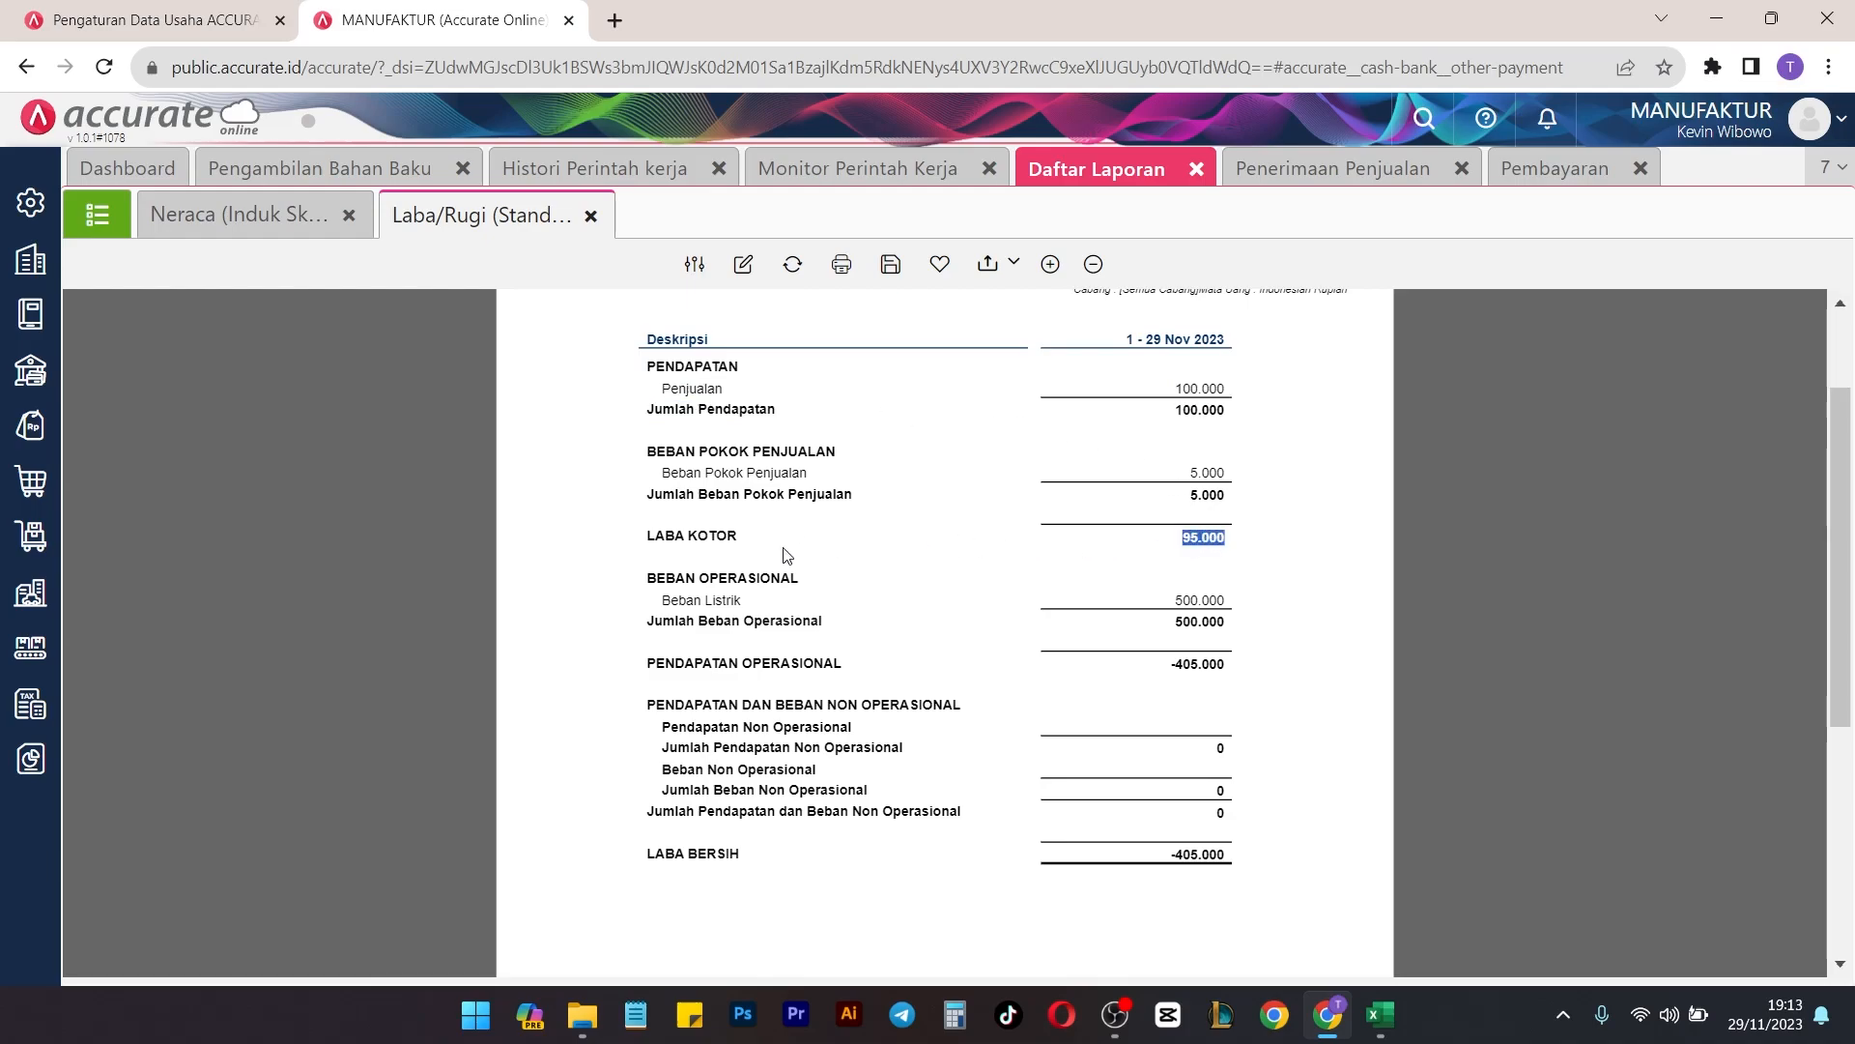
Examine the Beban Listrik and Laba Bersih figures in the Laba/Rugi (Standar) report.
left_click_drag(1164, 599, 1228, 601)
scroll(1164, 667, "down", 3)
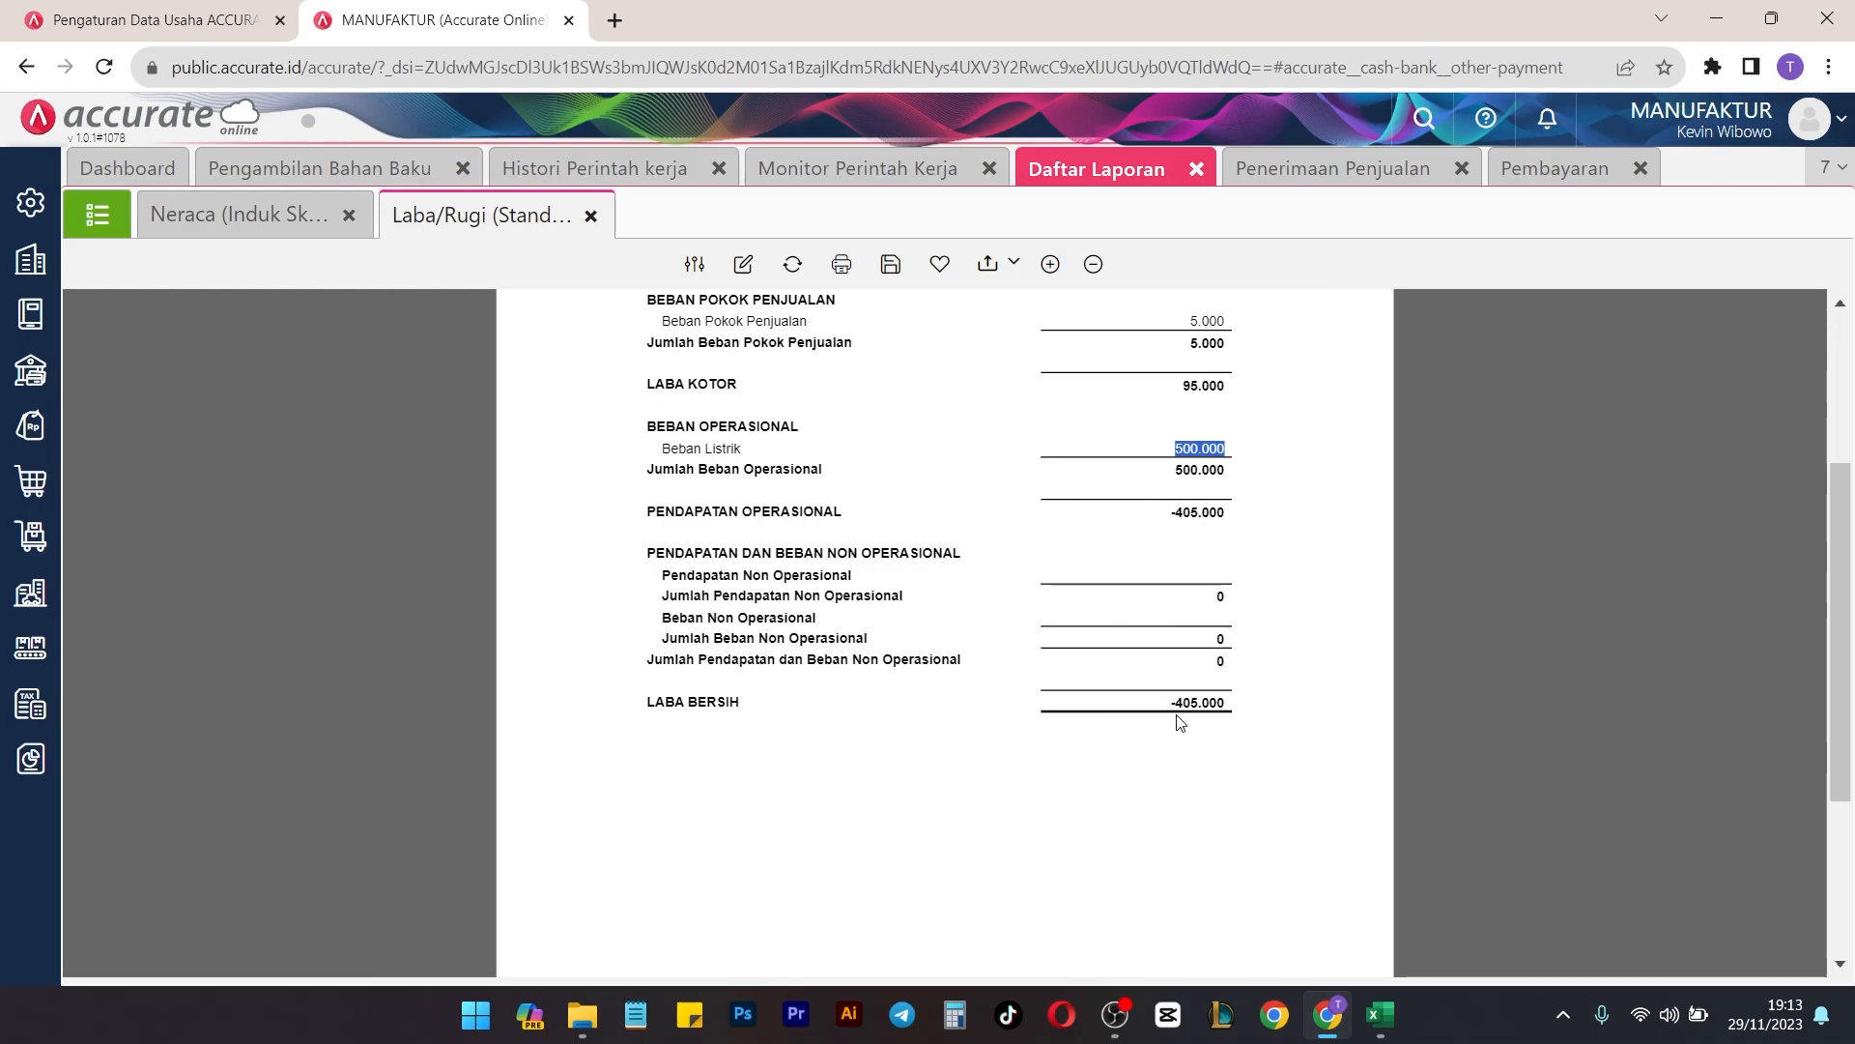
scroll(1196, 716, "up", 5)
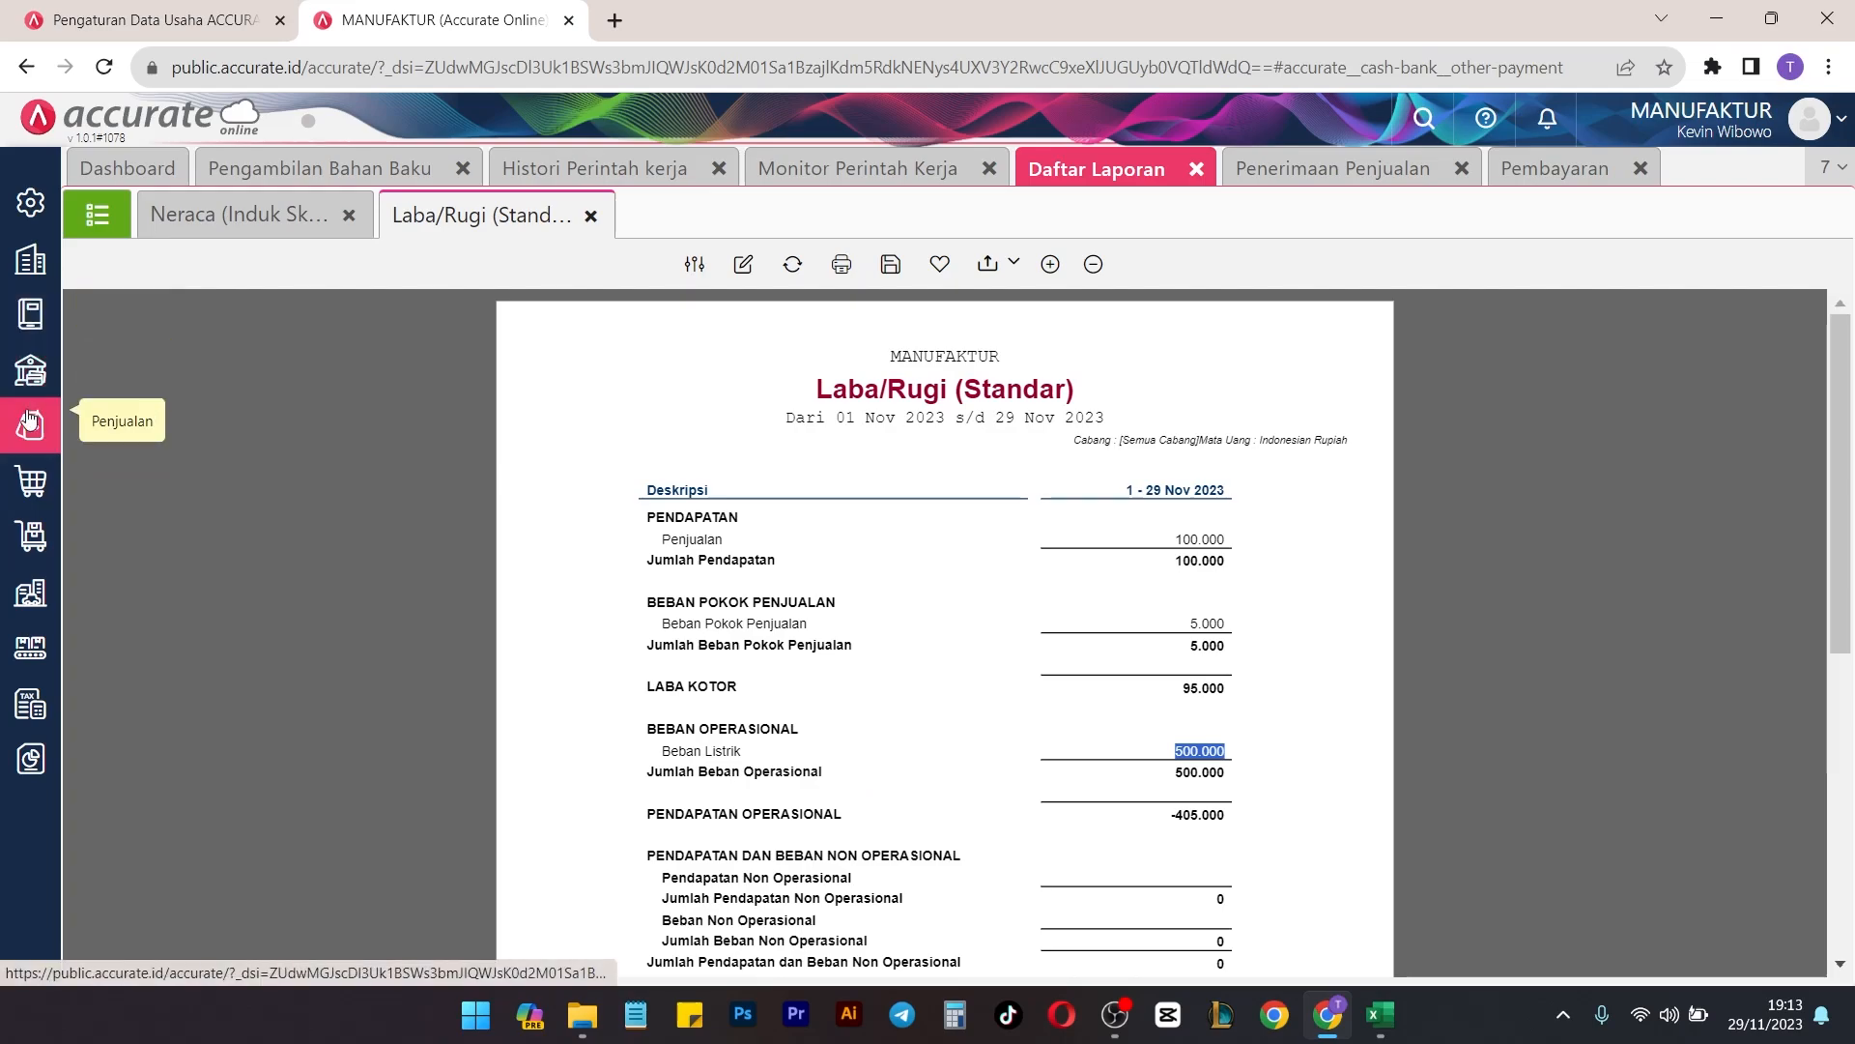
left_click(32, 484)
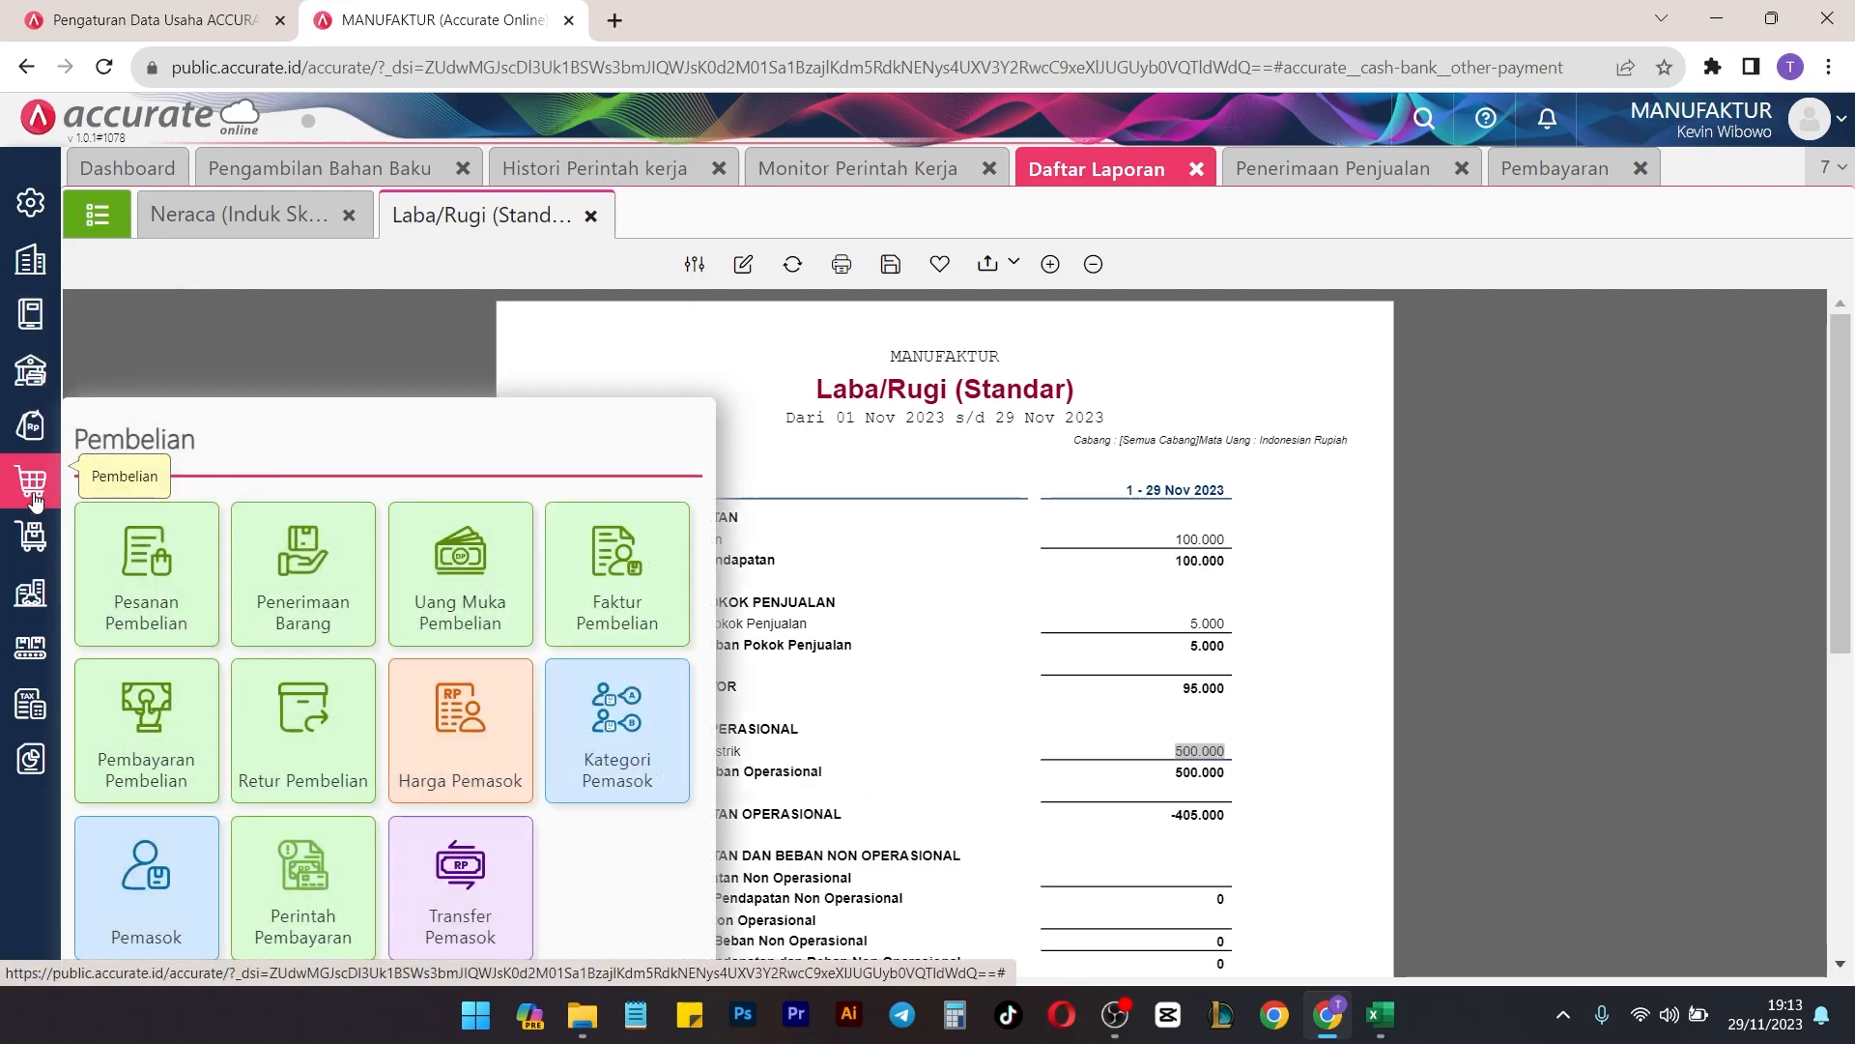
left_click(21, 547)
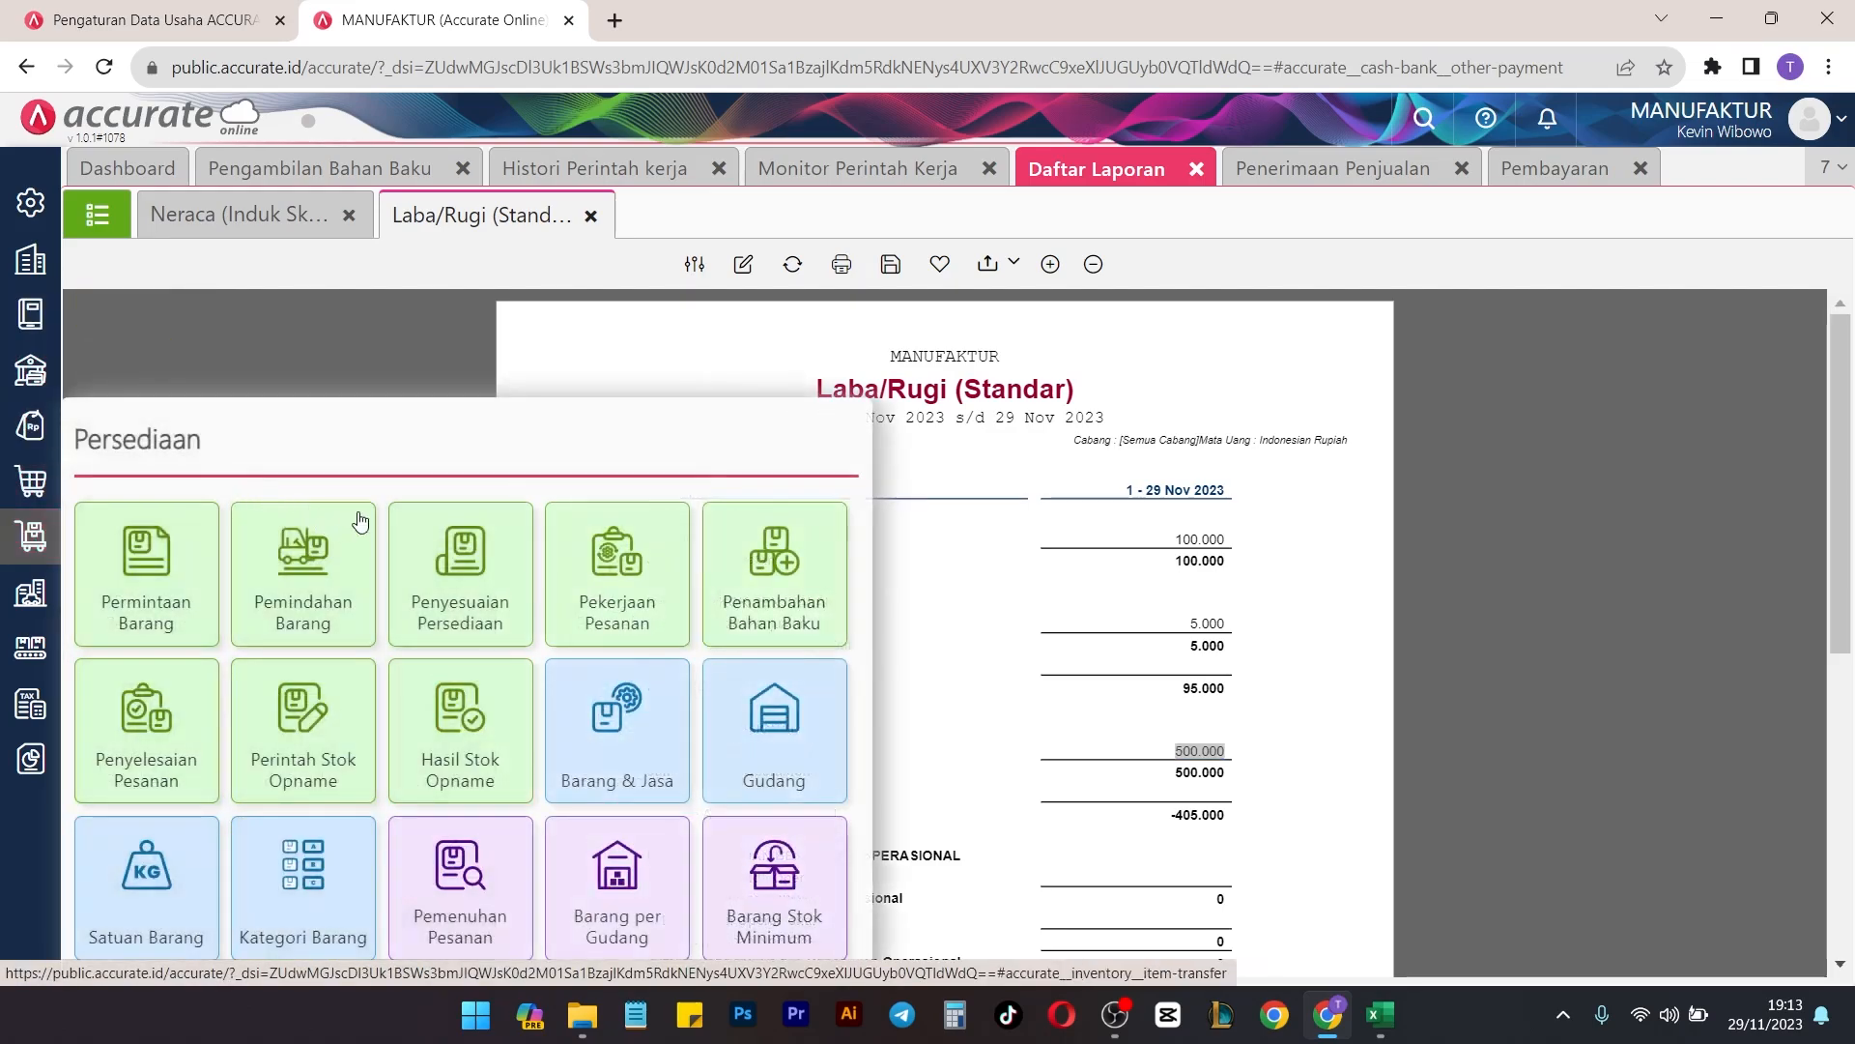
left_click(24, 427)
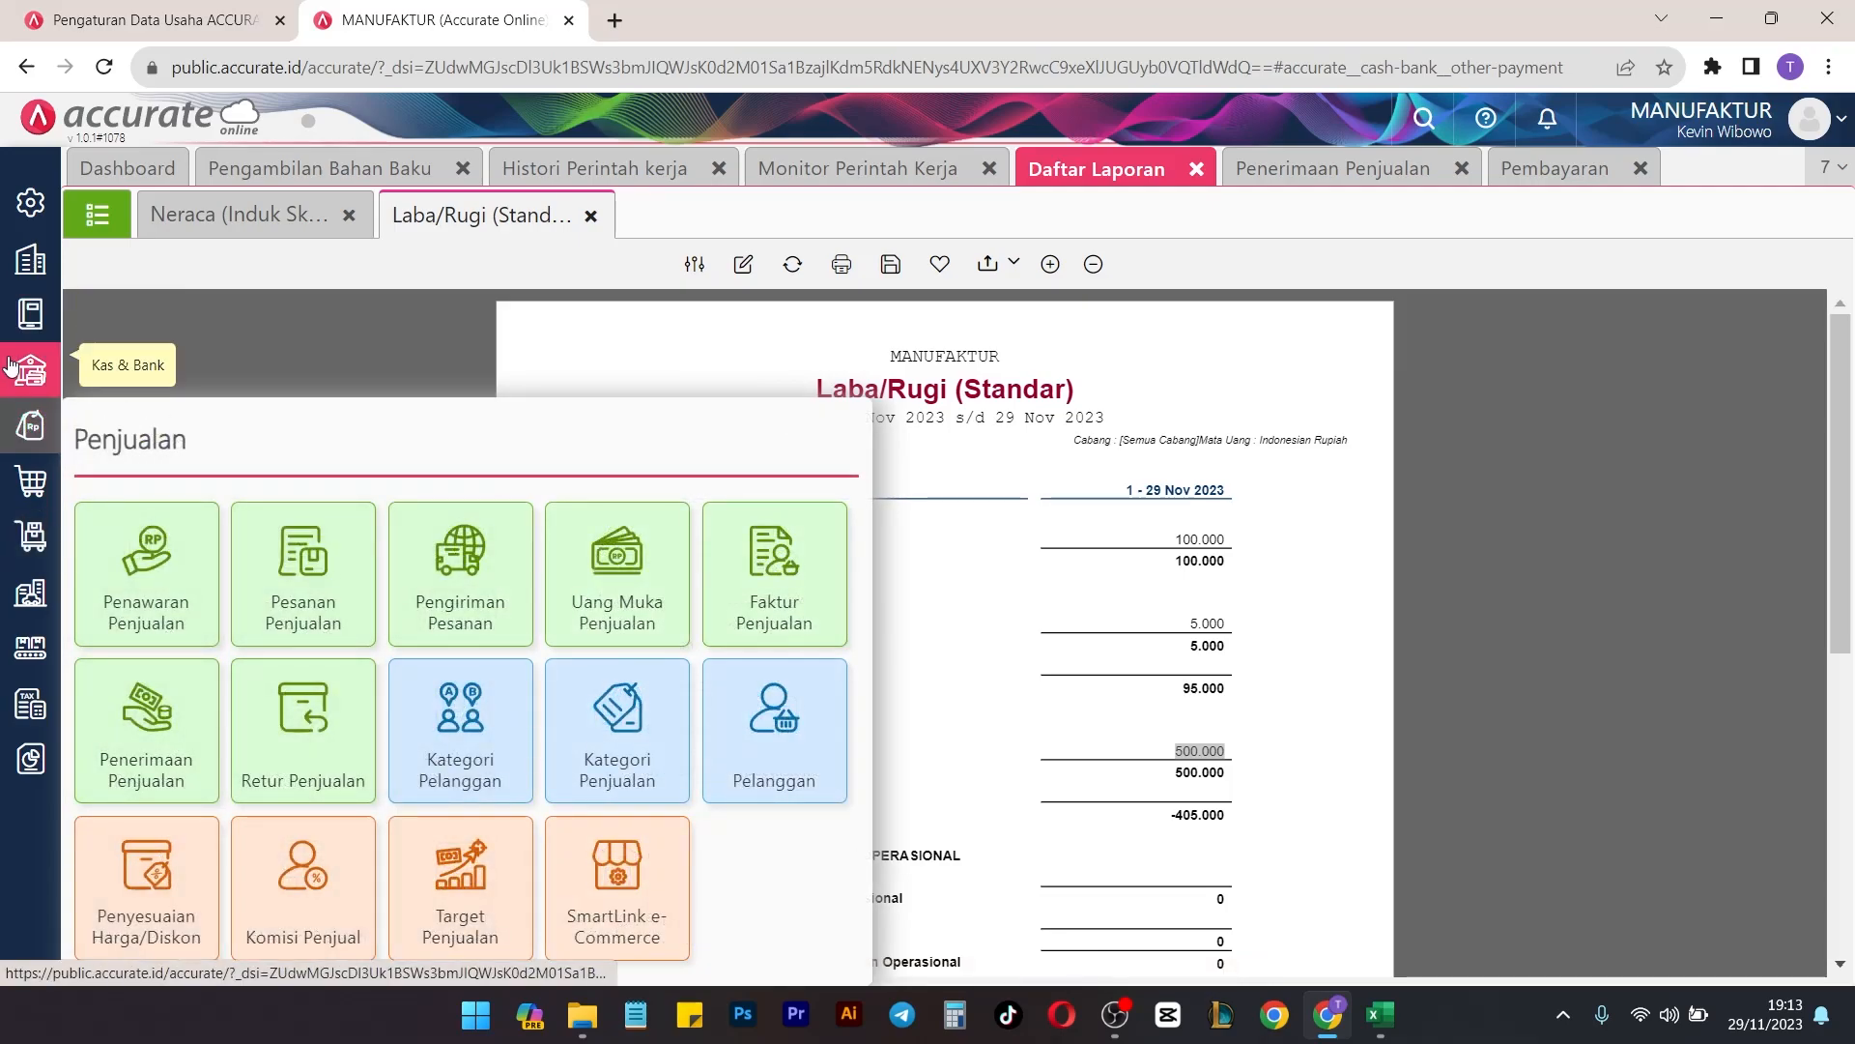
left_click(14, 367)
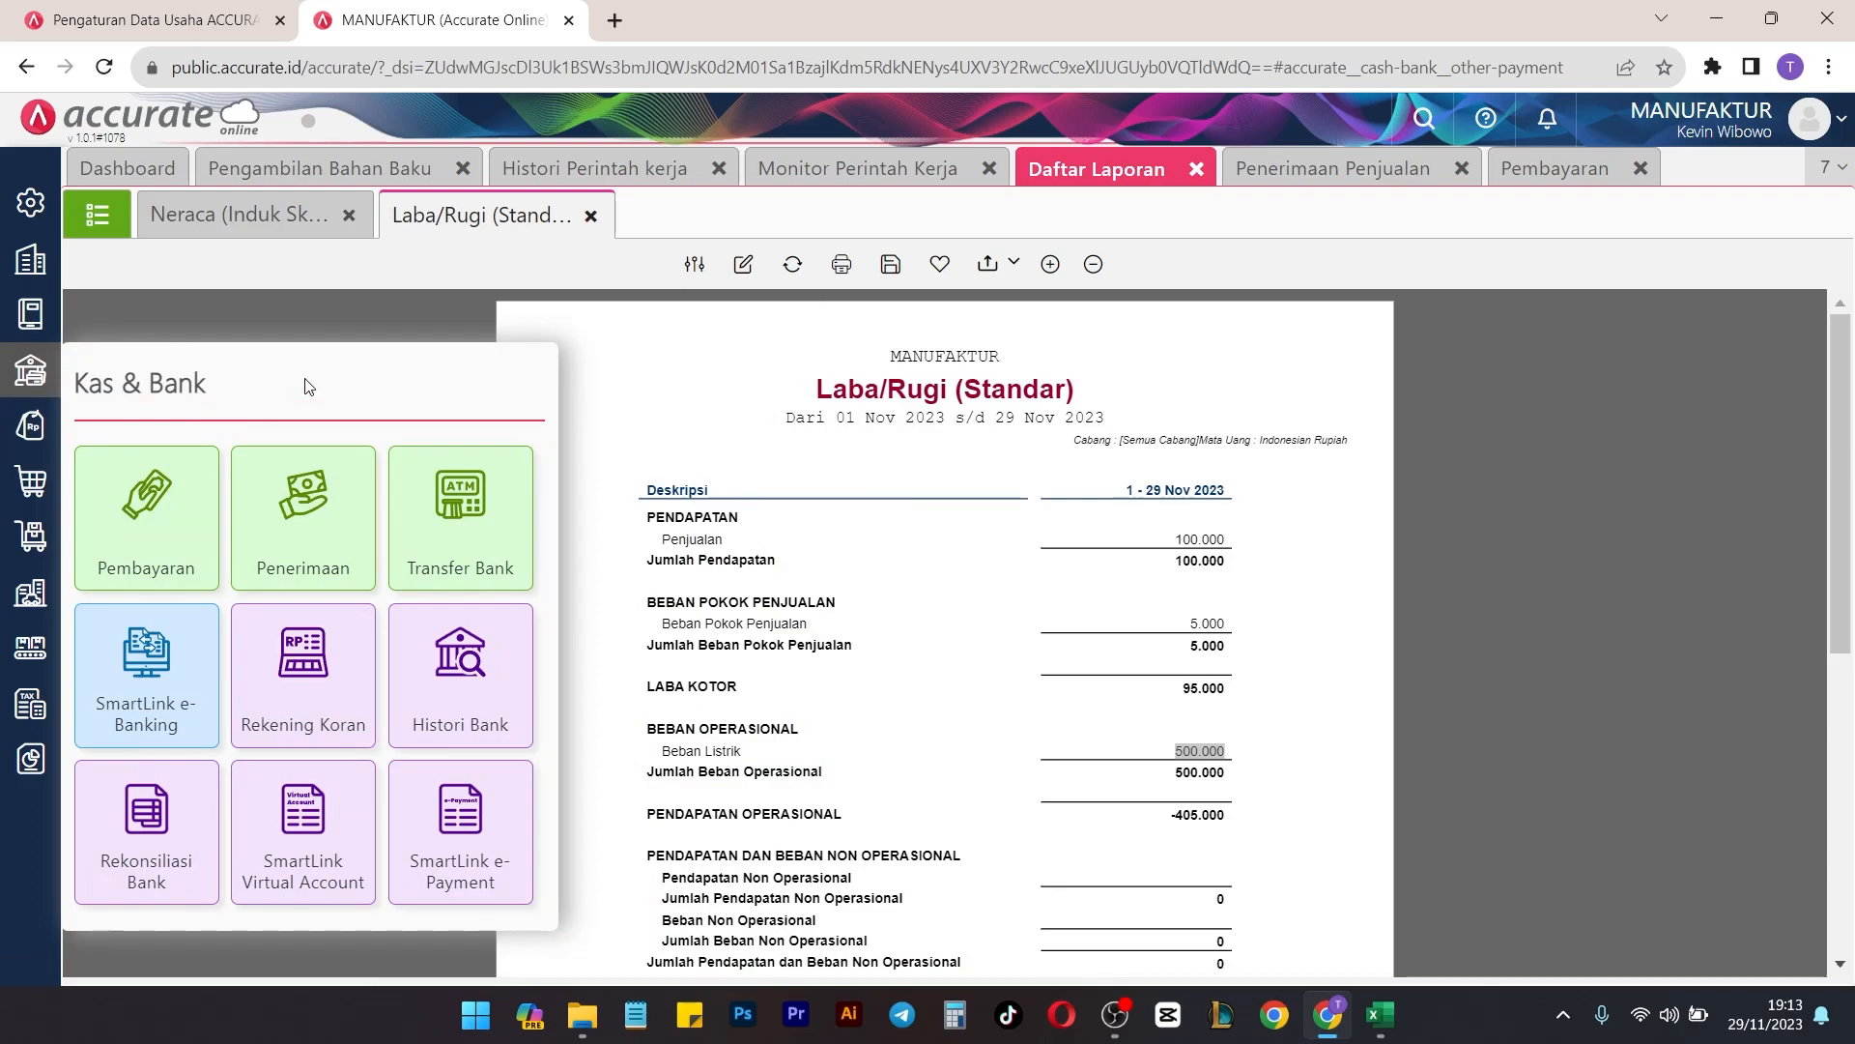
left_click(30, 701)
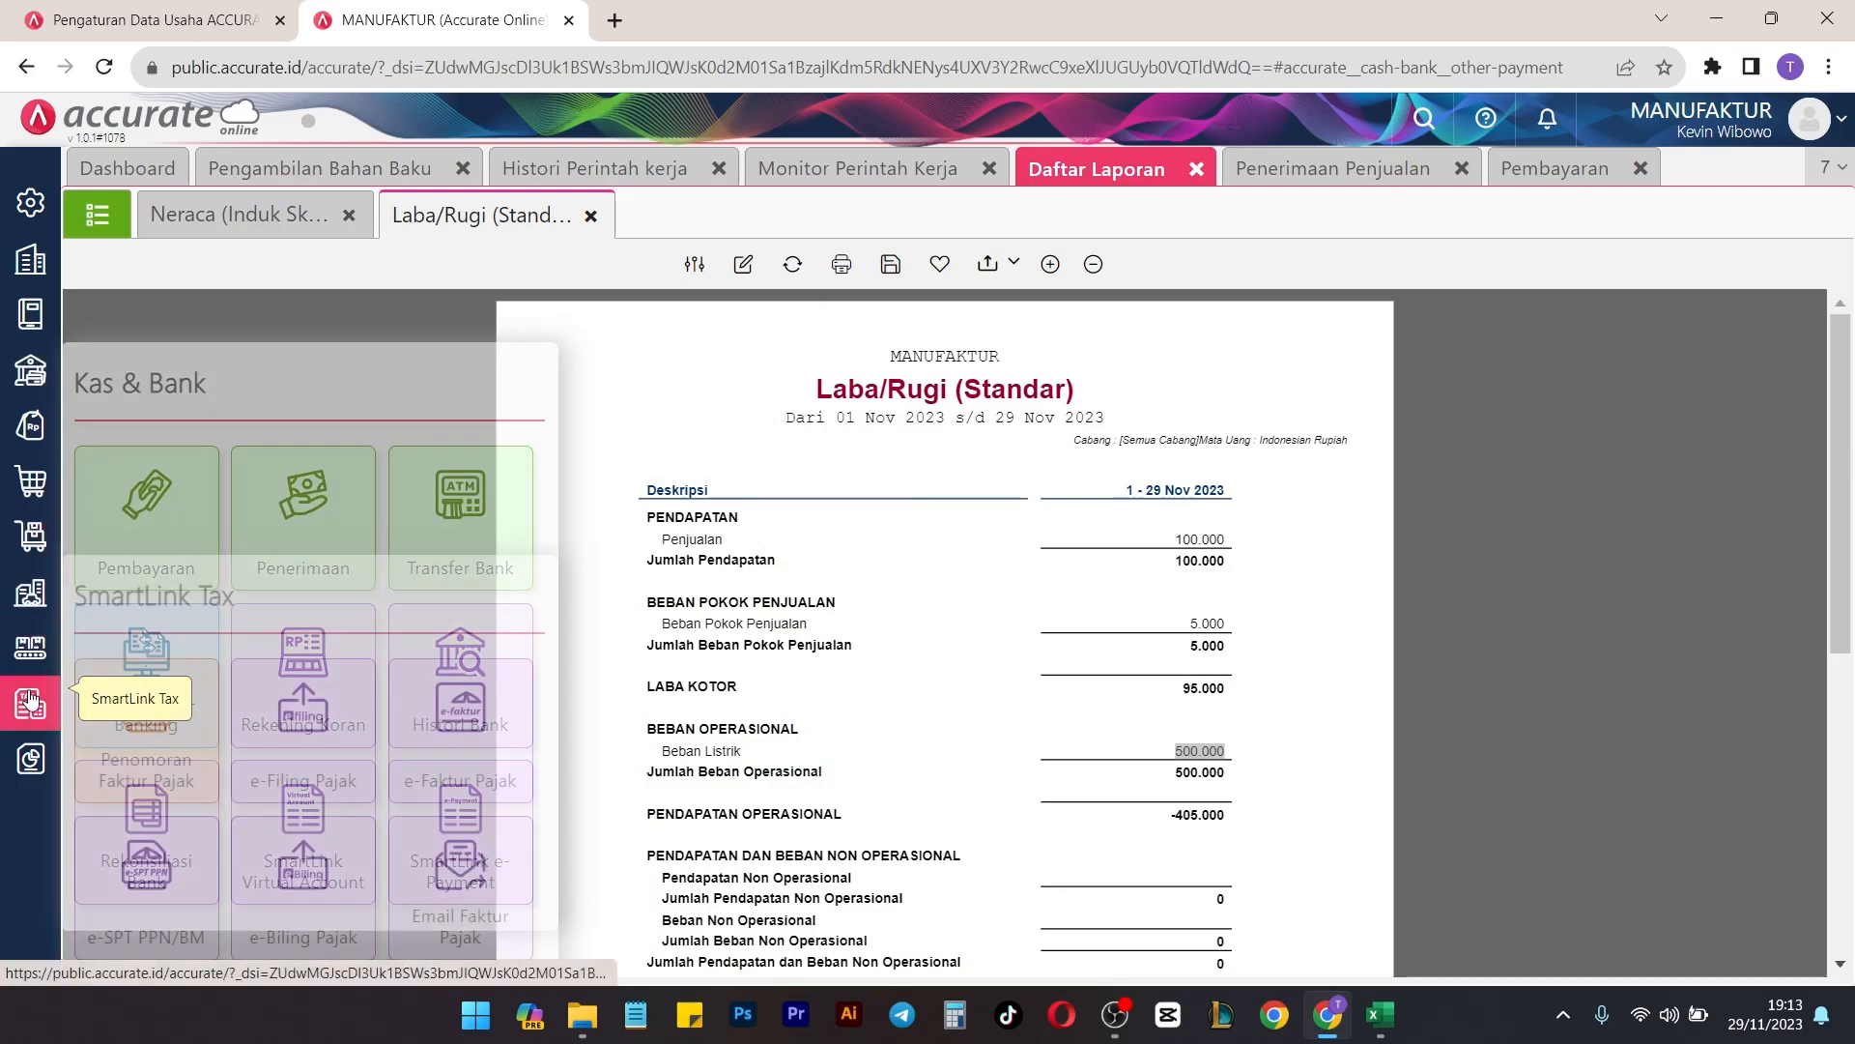